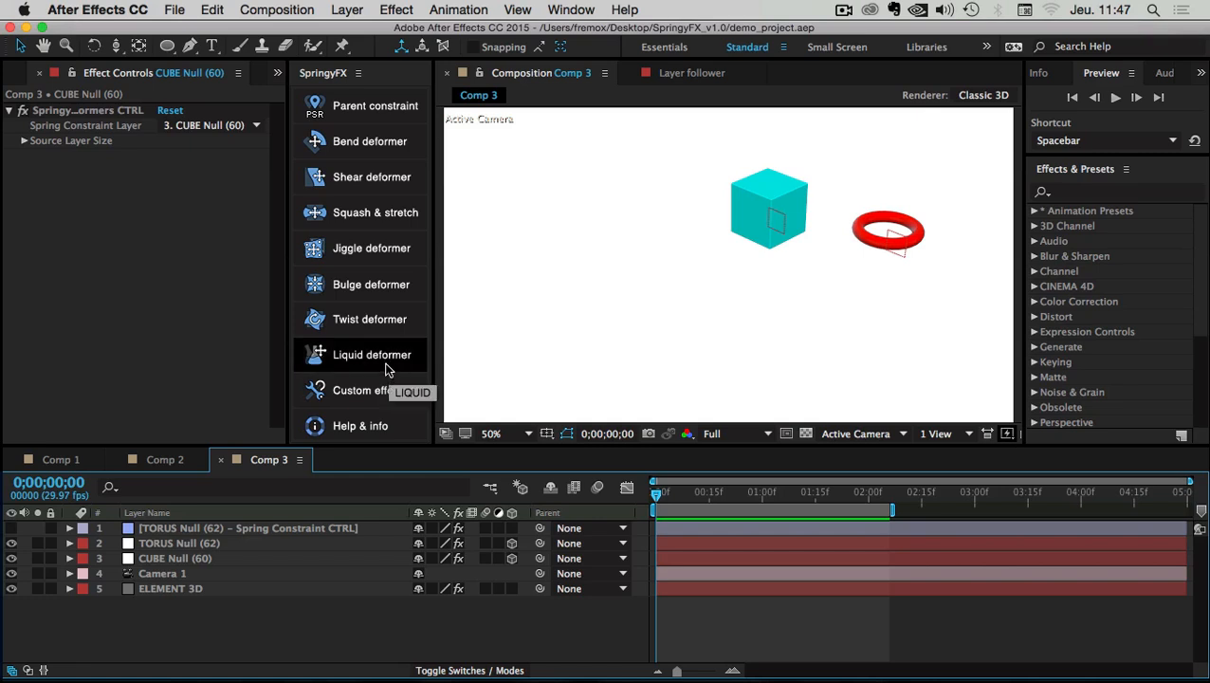
Read the Bend deformer usage explanation, then dismiss it
{"action": "left_click", "coordinate": [392, 140]}
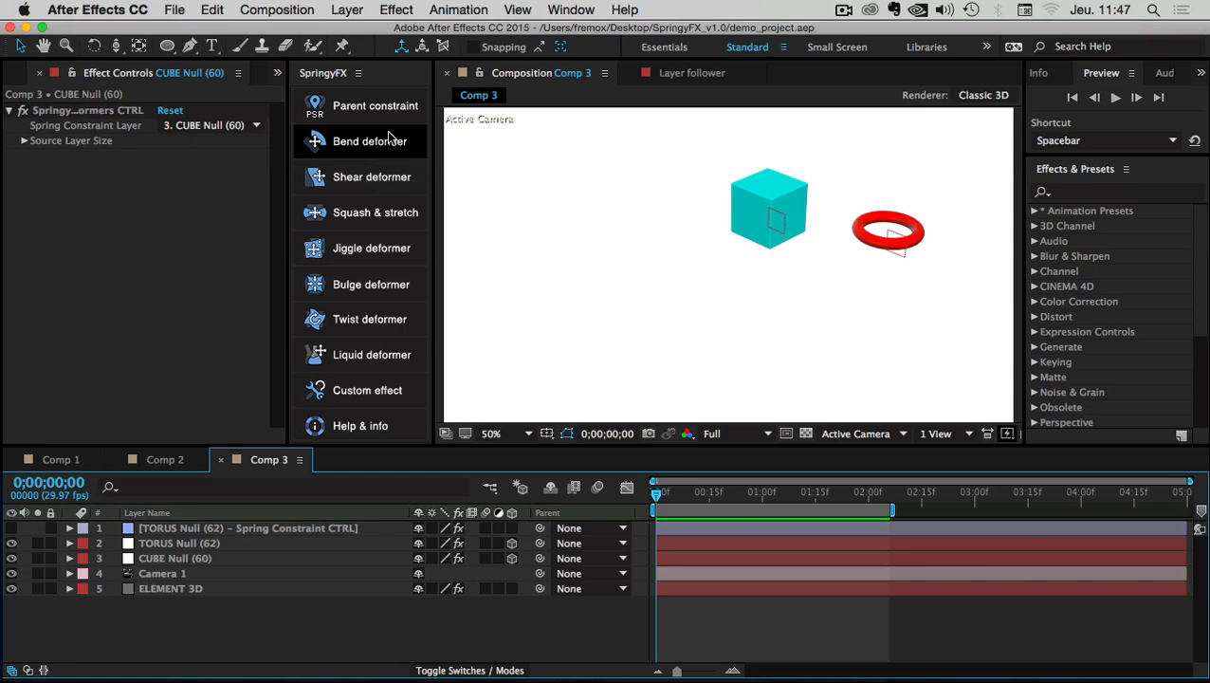
{"action": "left_click_drag", "start_coordinate": [487, 157], "coordinate": [486, 156]}
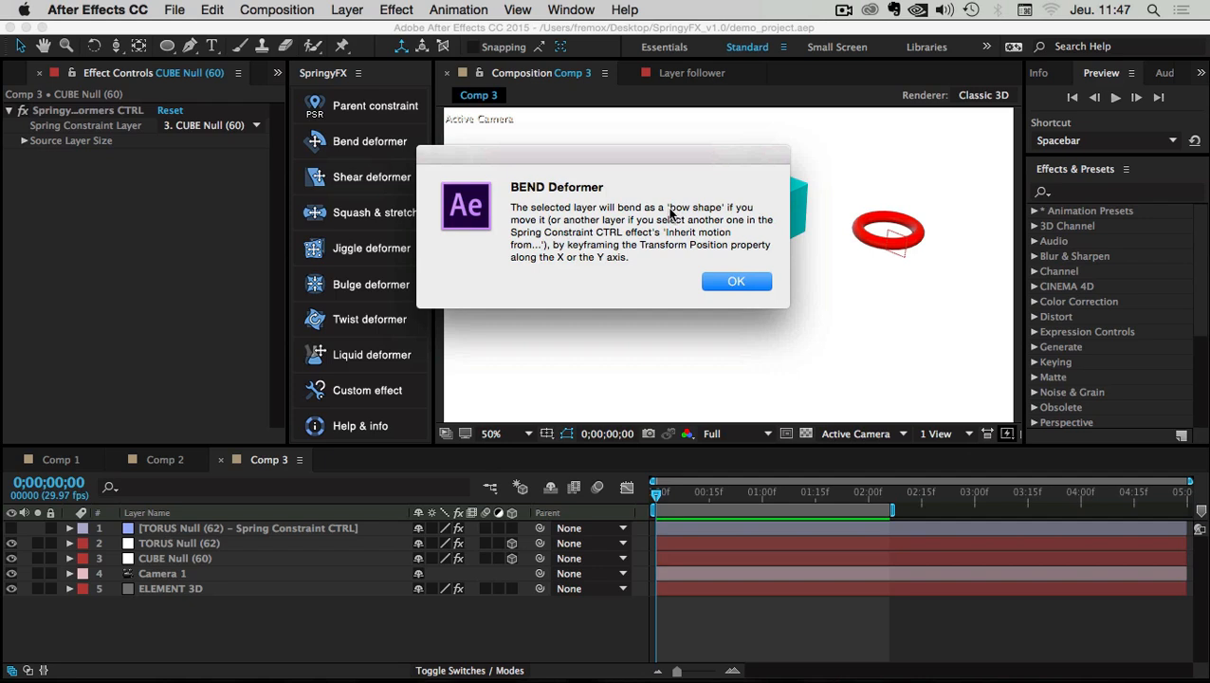
{"action": "left_click_drag", "start_coordinate": [669, 213], "coordinate": [723, 210]}
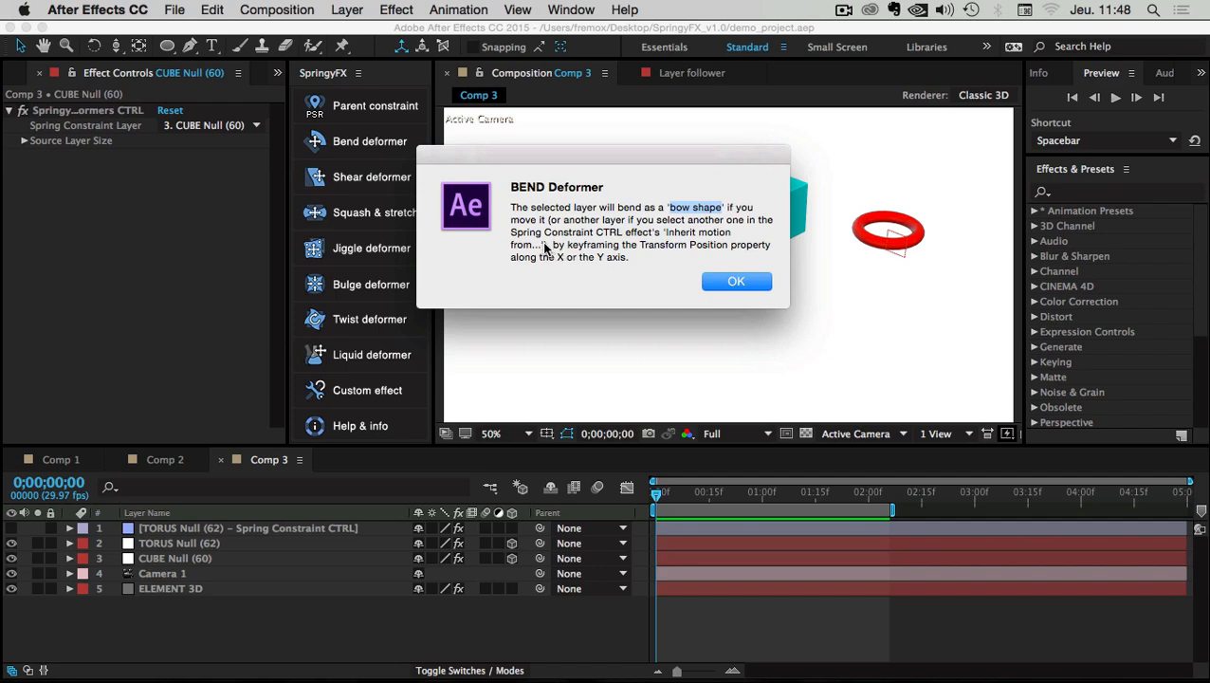
{"action": "left_click_drag", "start_coordinate": [545, 246], "coordinate": [548, 222]}
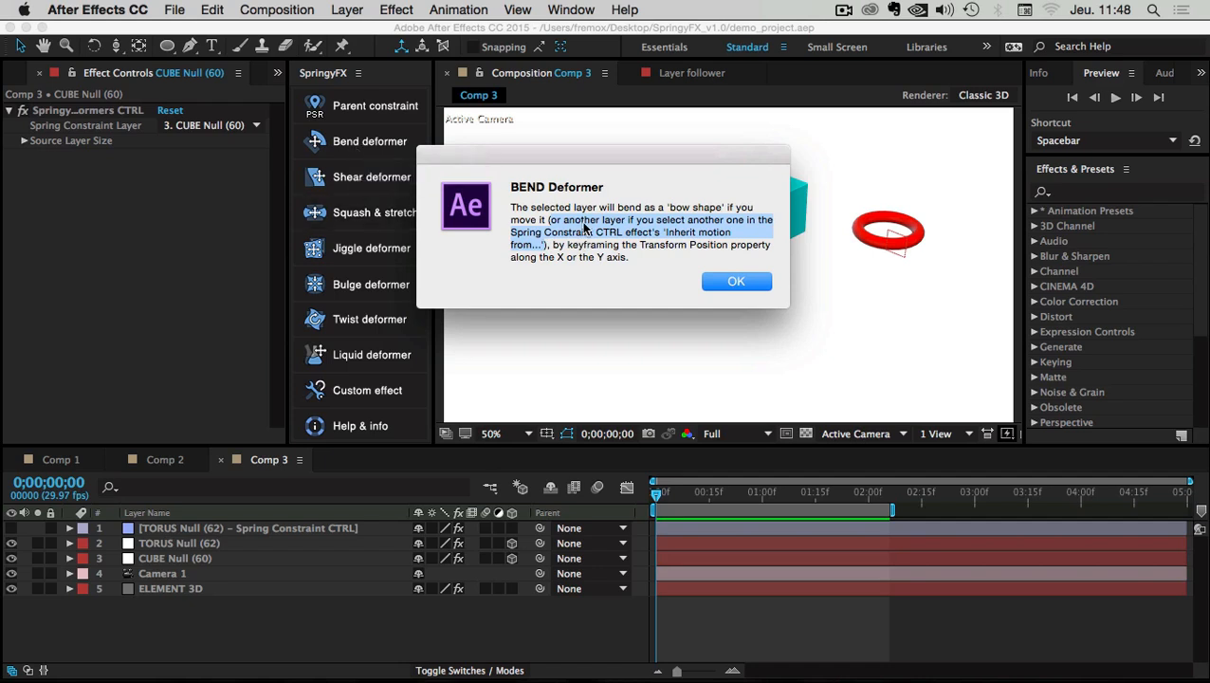
{"action": "left_click", "coordinate": [737, 281]}
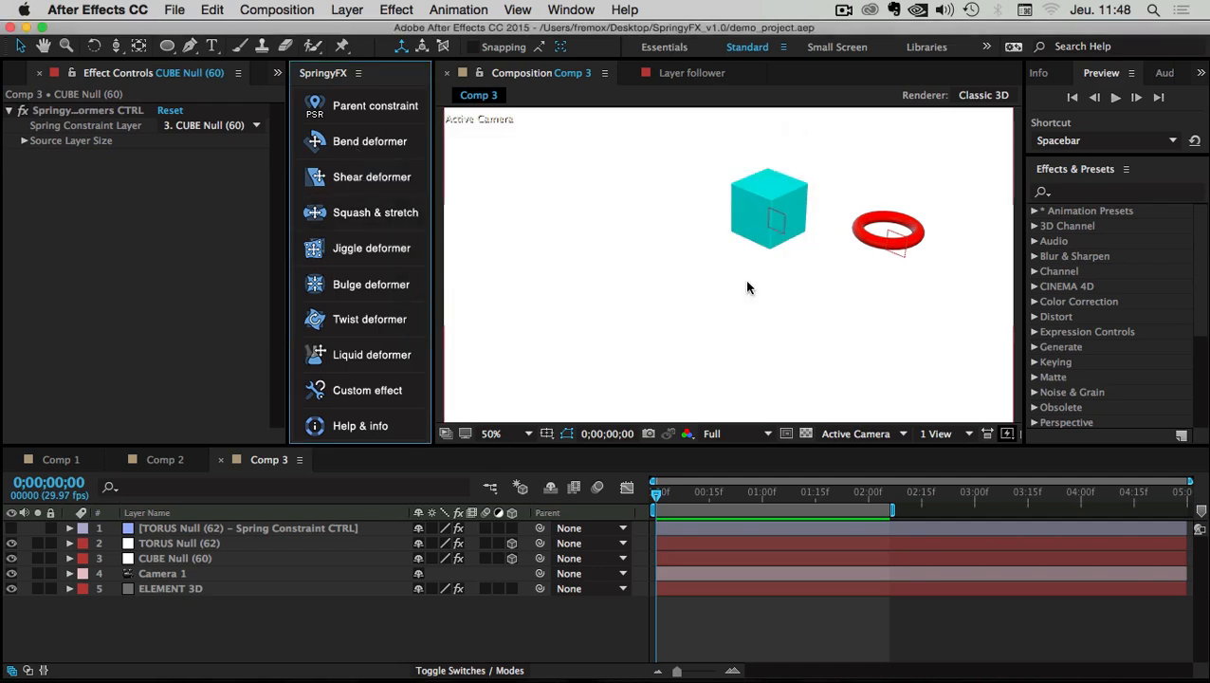
Create a new composition, Comp 4, with the default settings
{"action": "left_click", "coordinate": [276, 10]}
{"action": "left_click", "coordinate": [273, 29]}
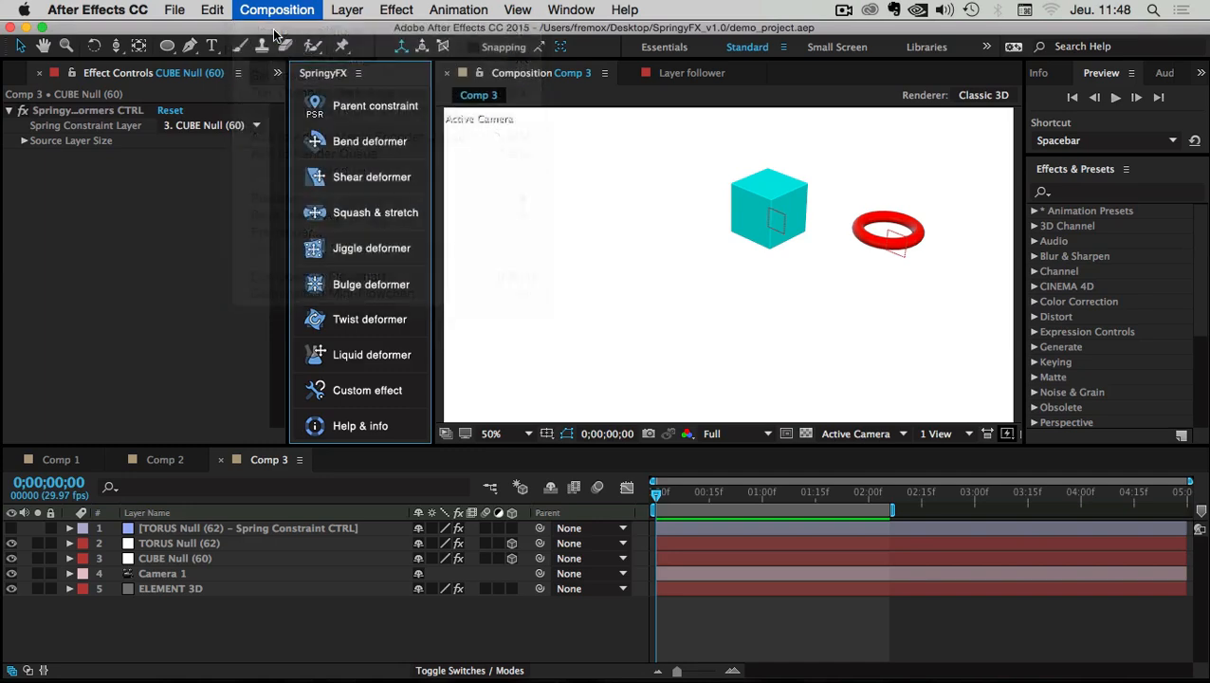
{"action": "key", "text": "Return"}
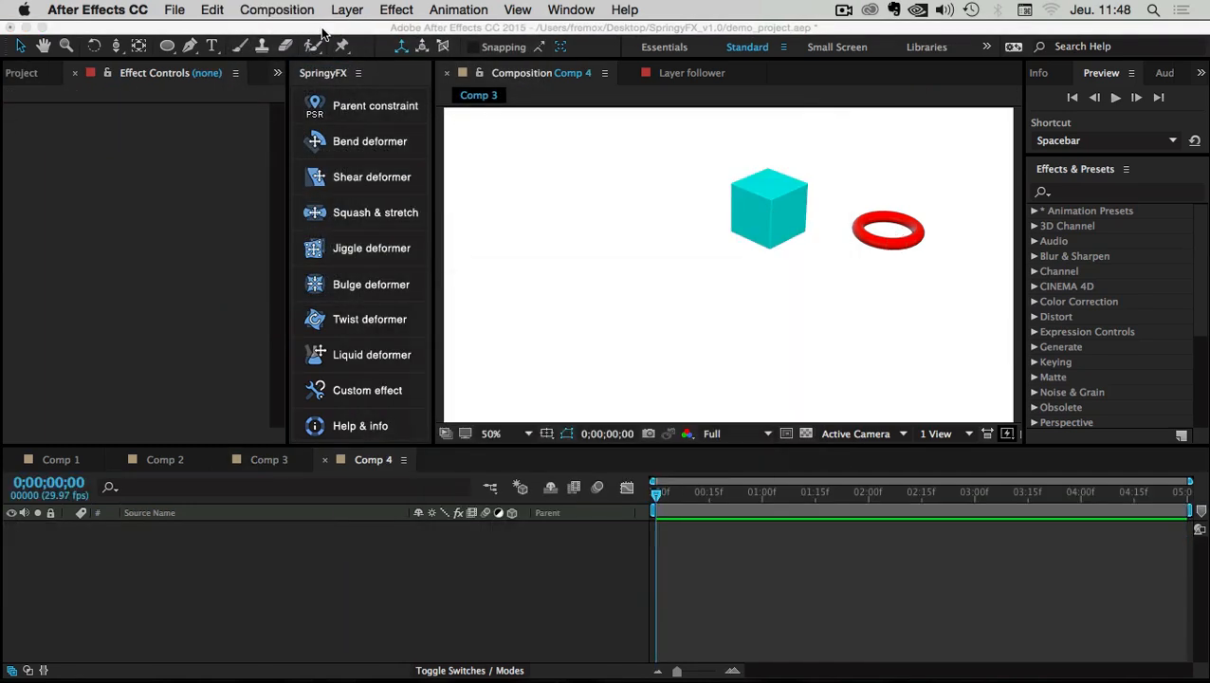
Add a 200 × 200 px red solid layer to Comp 4
{"action": "right_click", "coordinate": [171, 569]}
{"action": "mouse_move", "coordinate": [184, 511]}
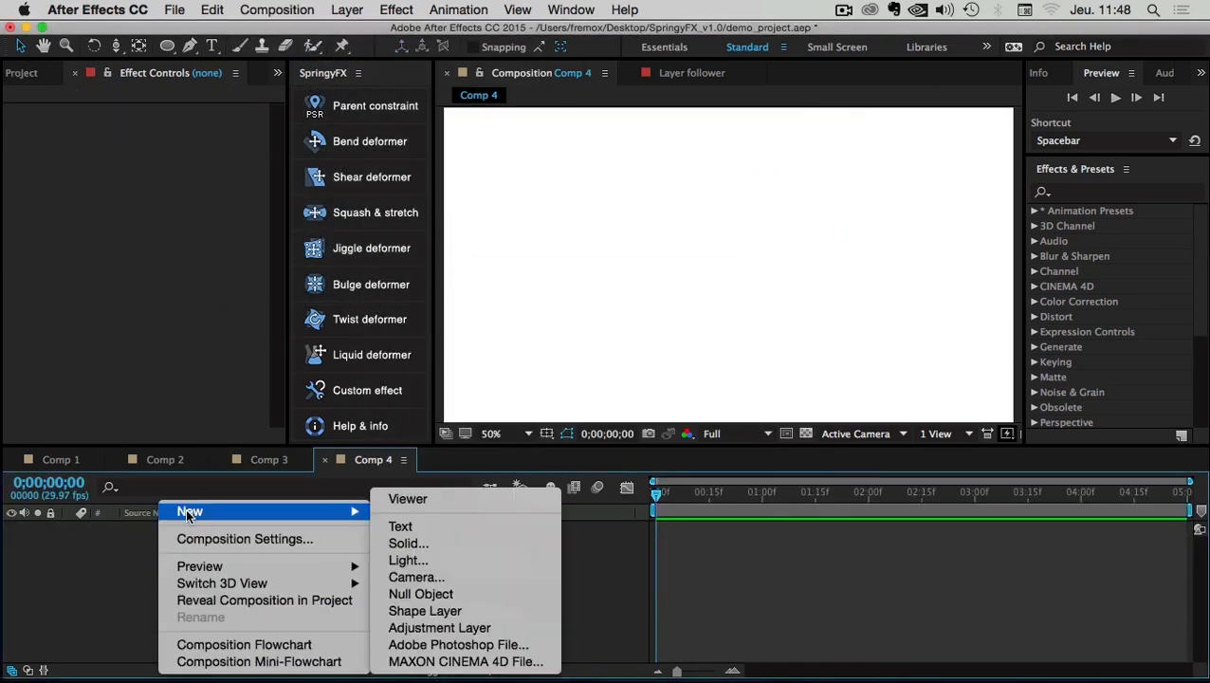
{"action": "left_click", "coordinate": [431, 540]}
{"action": "left_click", "coordinate": [549, 228]}
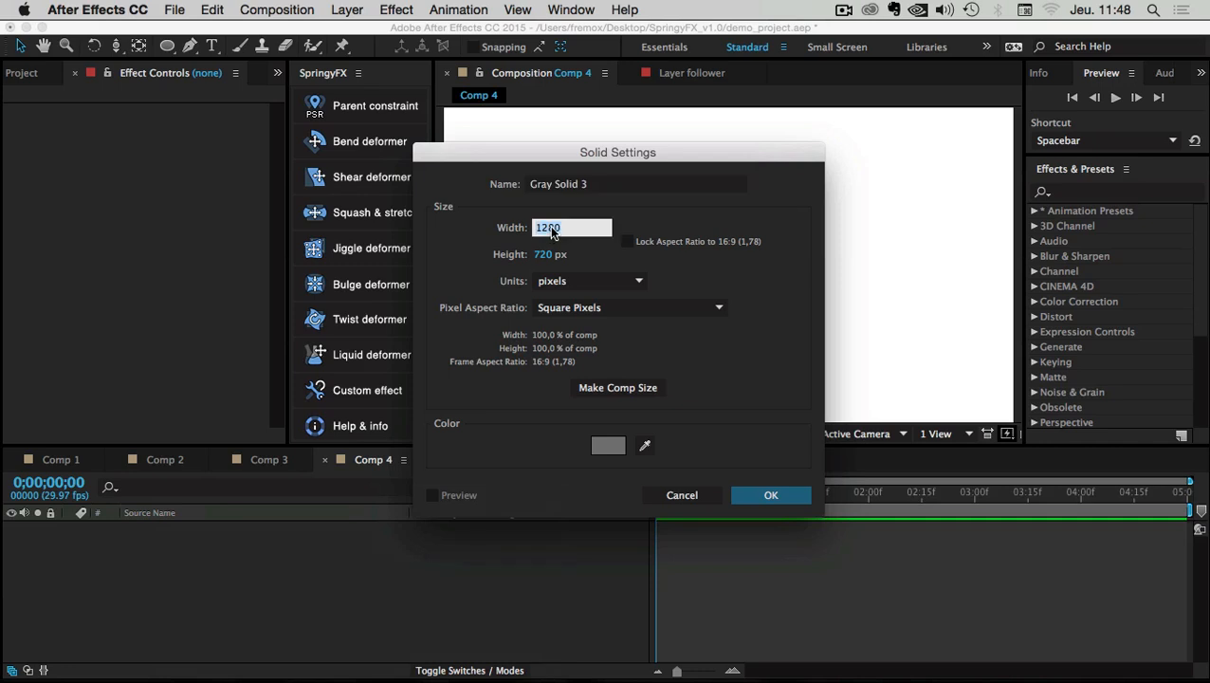
{"action": "type", "text": "200"}
{"action": "key", "text": "Tab"}
{"action": "type", "text": "200"}
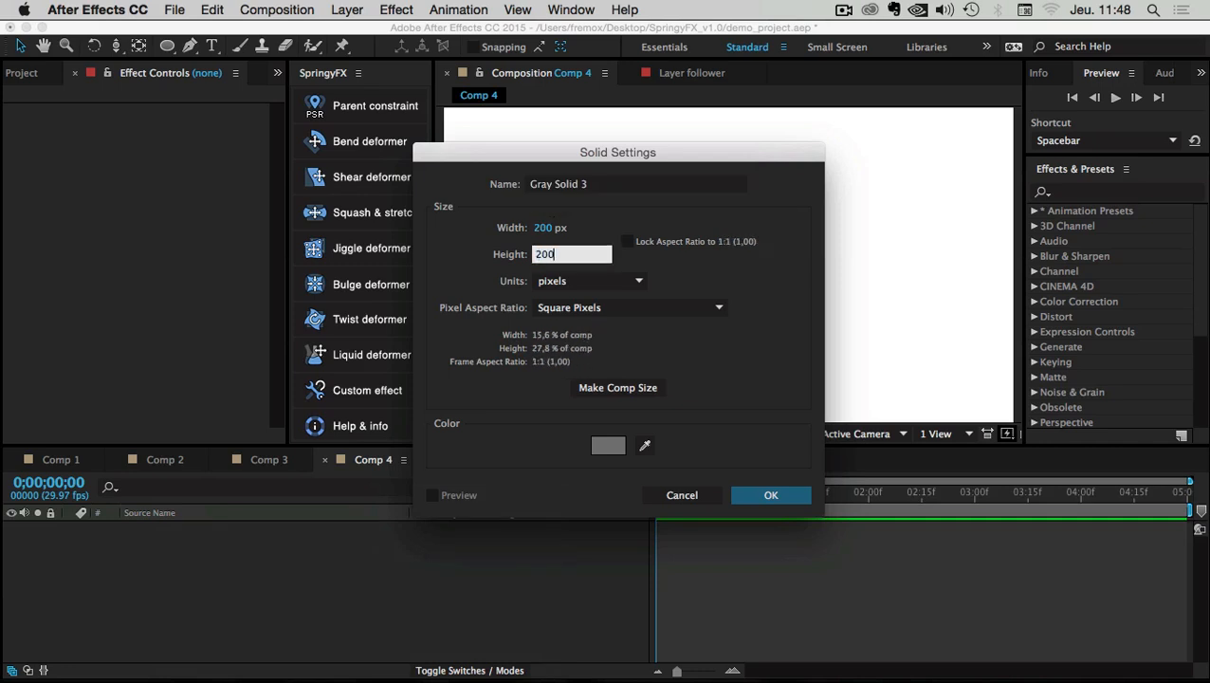
{"action": "left_click", "coordinate": [608, 445]}
{"action": "left_click", "coordinate": [701, 323]}
{"action": "left_click", "coordinate": [862, 323]}
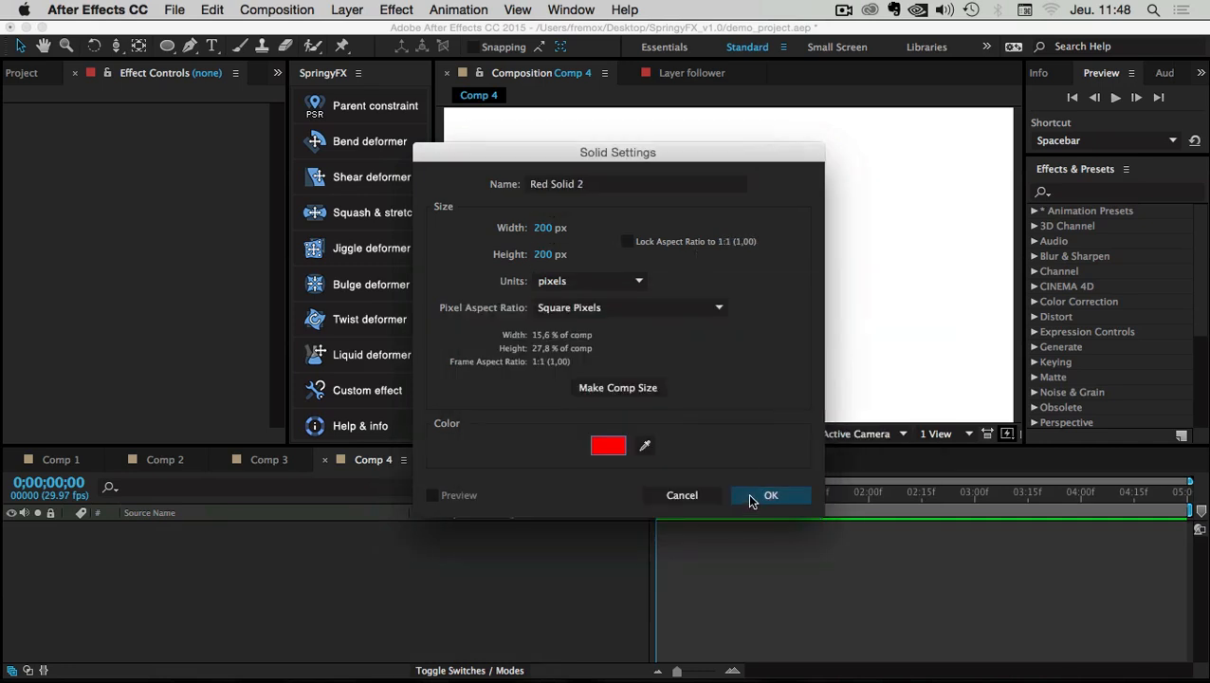
{"action": "left_click", "coordinate": [751, 494]}
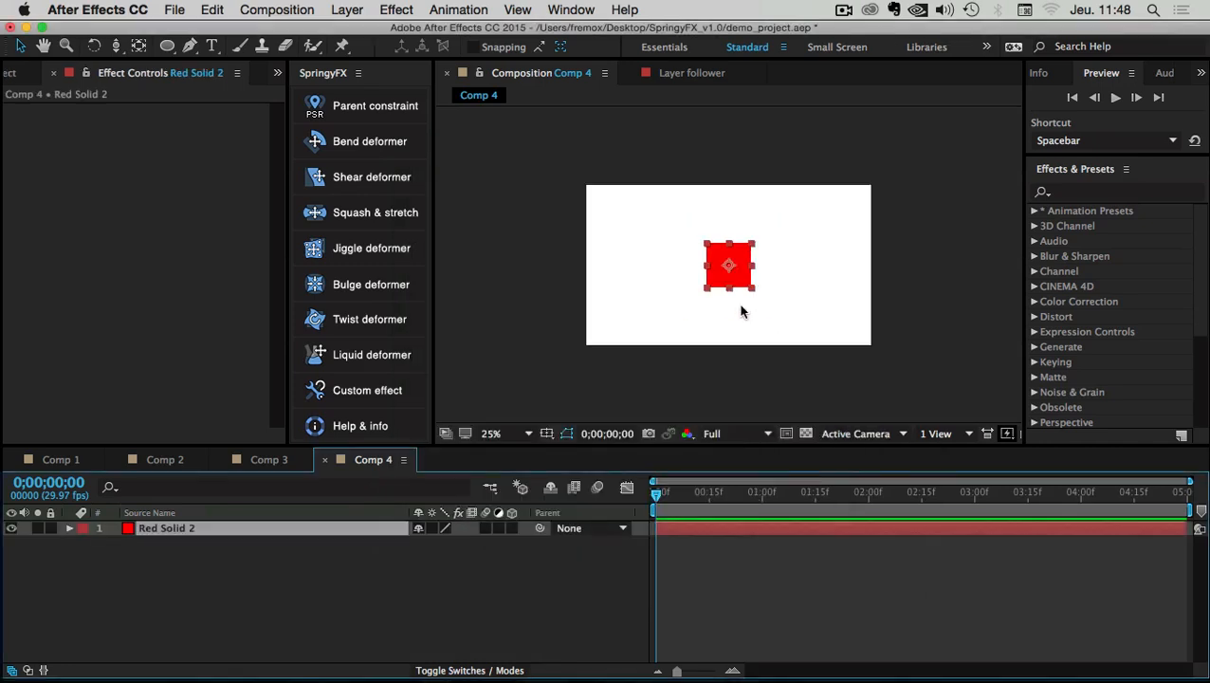
{"action": "left_click", "coordinate": [142, 567]}
Place the square at the lower left and start Position keyframing at time zero
{"action": "left_click_drag", "start_coordinate": [682, 492], "coordinate": [661, 491]}
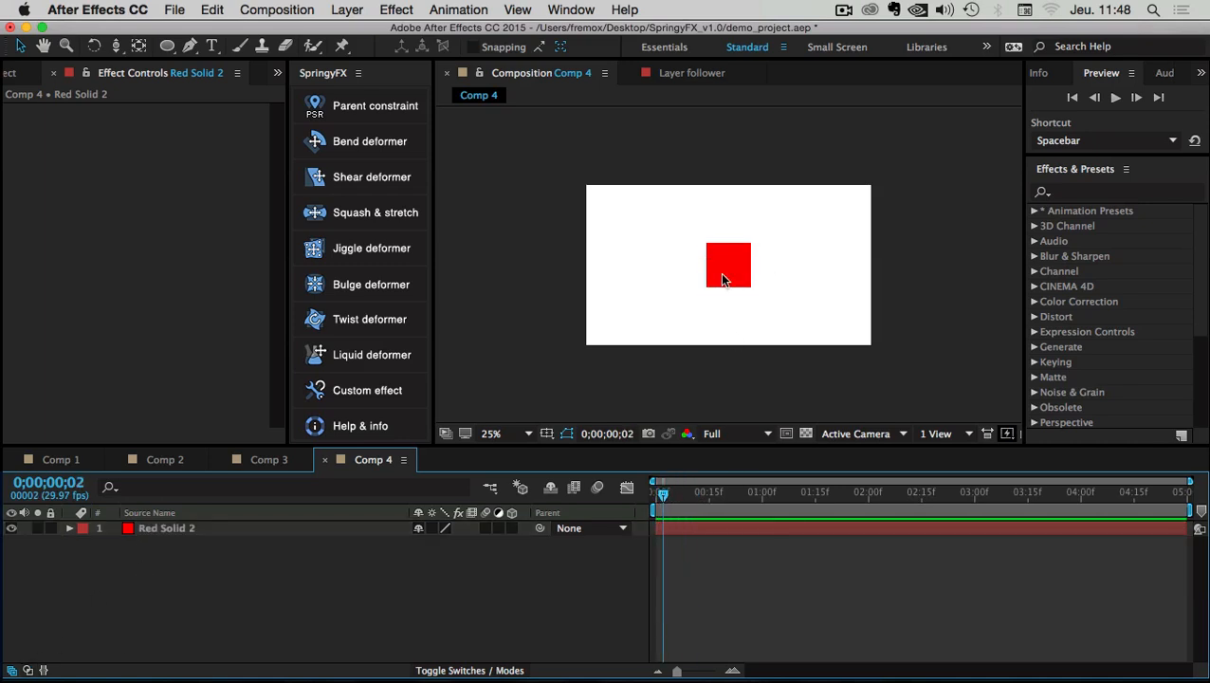
{"action": "left_click_drag", "start_coordinate": [720, 264], "coordinate": [630, 295]}
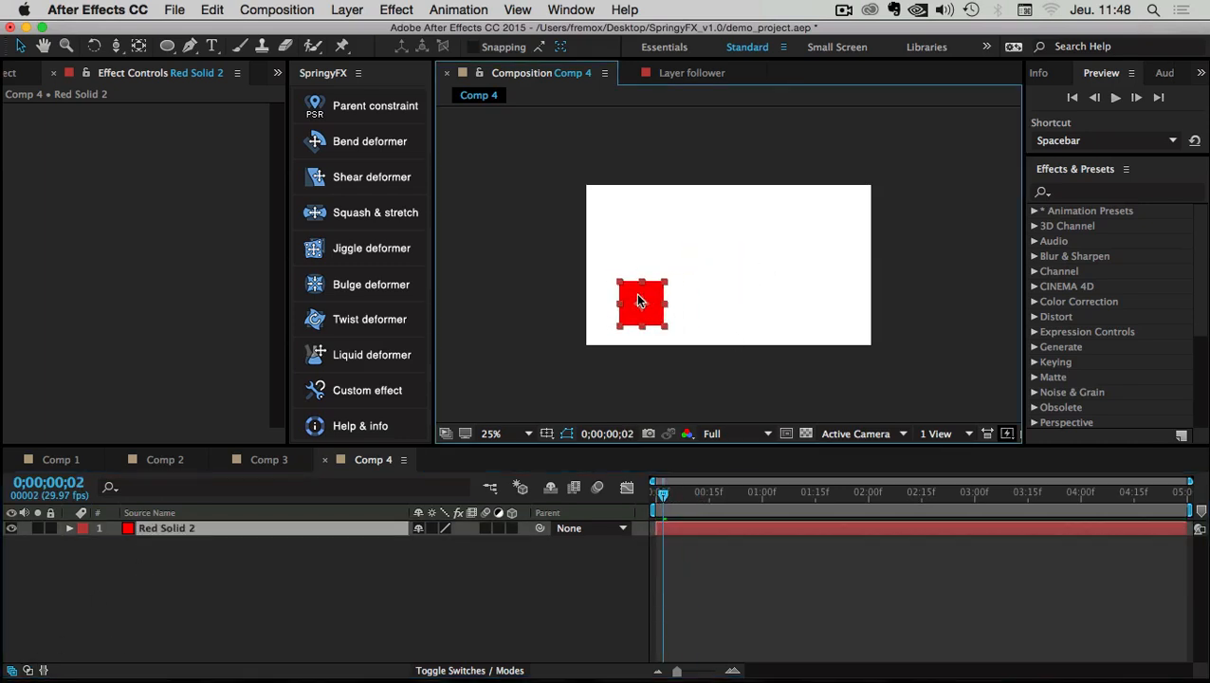
{"action": "mouse_move", "coordinate": [679, 493]}
{"action": "left_mouse_down"}
{"action": "mouse_move", "coordinate": [636, 491]}
{"action": "mouse_move", "coordinate": [684, 494]}
{"action": "left_mouse_up"}
{"action": "key", "text": "p"}
{"action": "left_click", "coordinate": [118, 544]}
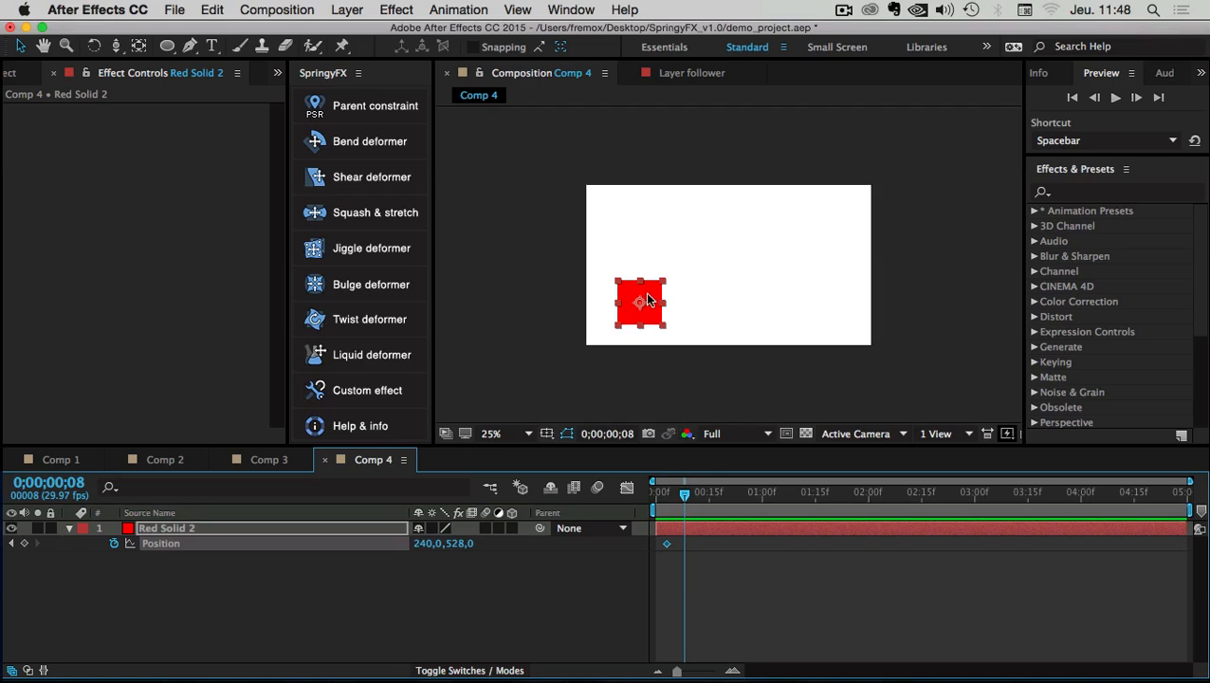
Keyframe the square sliding right, then up to the top right around frame 20
{"action": "left_click_drag", "start_coordinate": [648, 299], "coordinate": [827, 300]}
{"action": "left_click_drag", "start_coordinate": [684, 543], "coordinate": [699, 544]}
{"action": "left_click_drag", "start_coordinate": [684, 494], "coordinate": [800, 494]}
{"action": "left_click", "coordinate": [24, 543]}
{"action": "left_click_drag", "start_coordinate": [832, 296], "coordinate": [838, 230]}
{"action": "left_click_drag", "start_coordinate": [800, 545], "coordinate": [793, 547]}
Keyframe the square moving left along the top, then back to its start near 3;13
{"action": "left_click_drag", "start_coordinate": [800, 494], "coordinate": [911, 495]}
{"action": "left_click", "coordinate": [24, 542]}
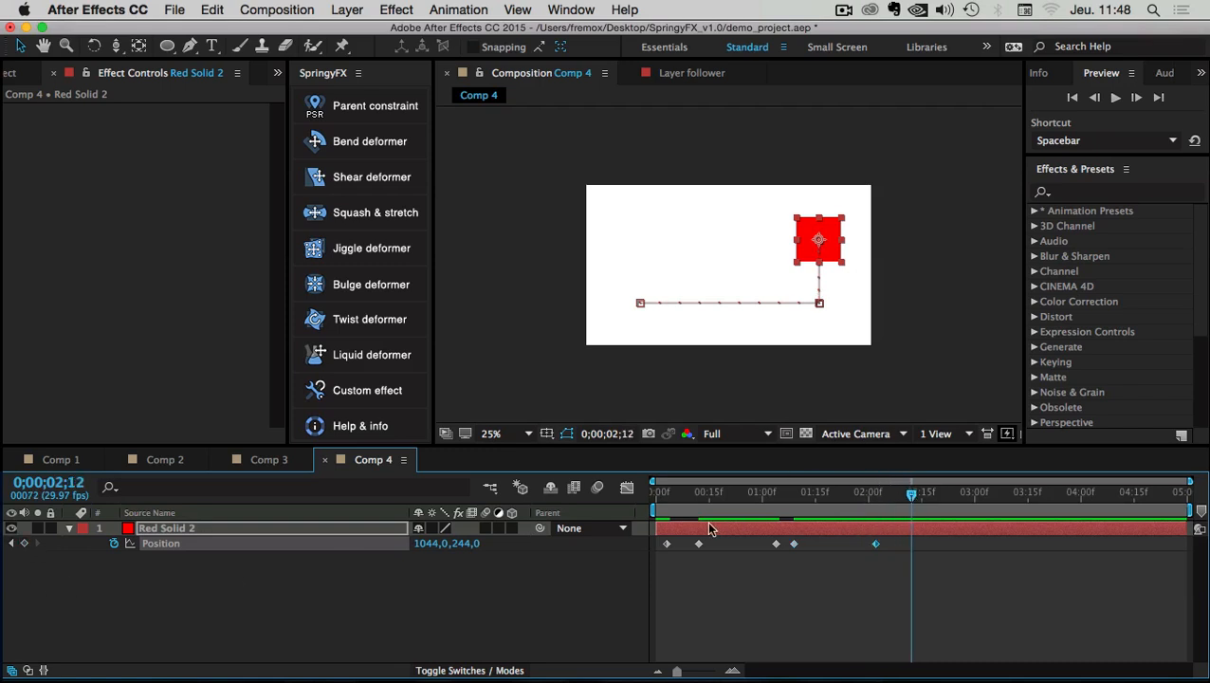
{"action": "left_click_drag", "start_coordinate": [801, 226], "coordinate": [634, 230]}
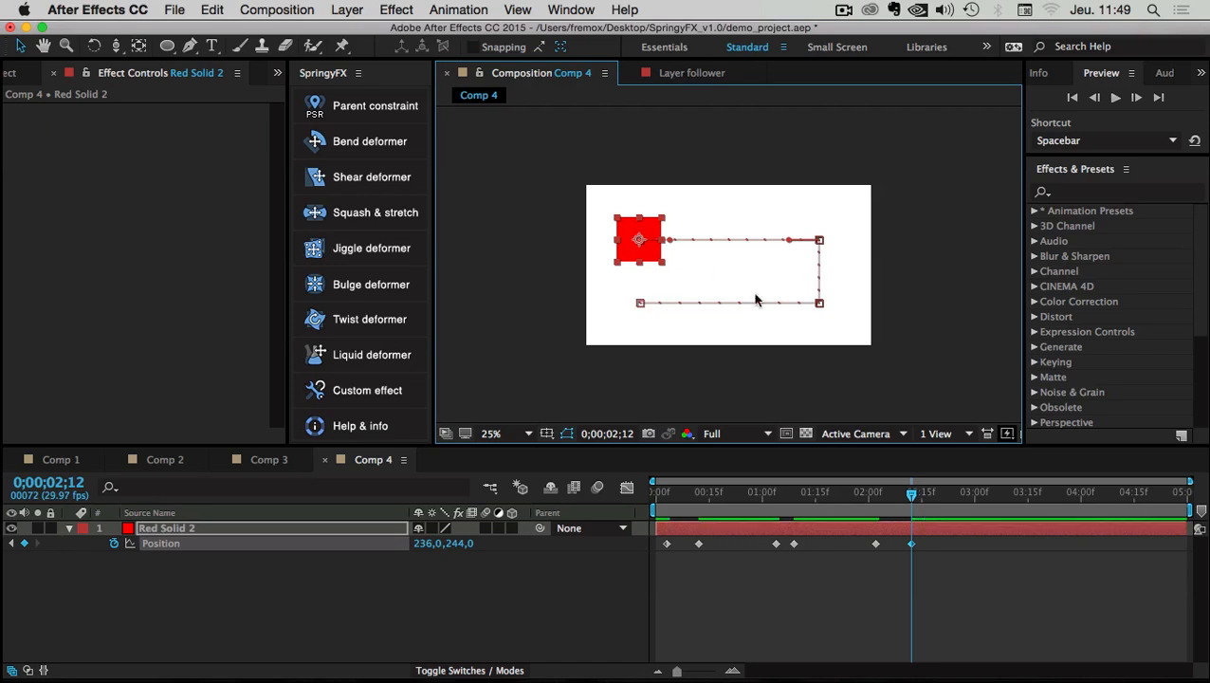
{"action": "left_click_drag", "start_coordinate": [911, 495], "coordinate": [1032, 495]}
{"action": "left_click", "coordinate": [24, 543]}
{"action": "left_click_drag", "start_coordinate": [667, 548], "coordinate": [1031, 545]}
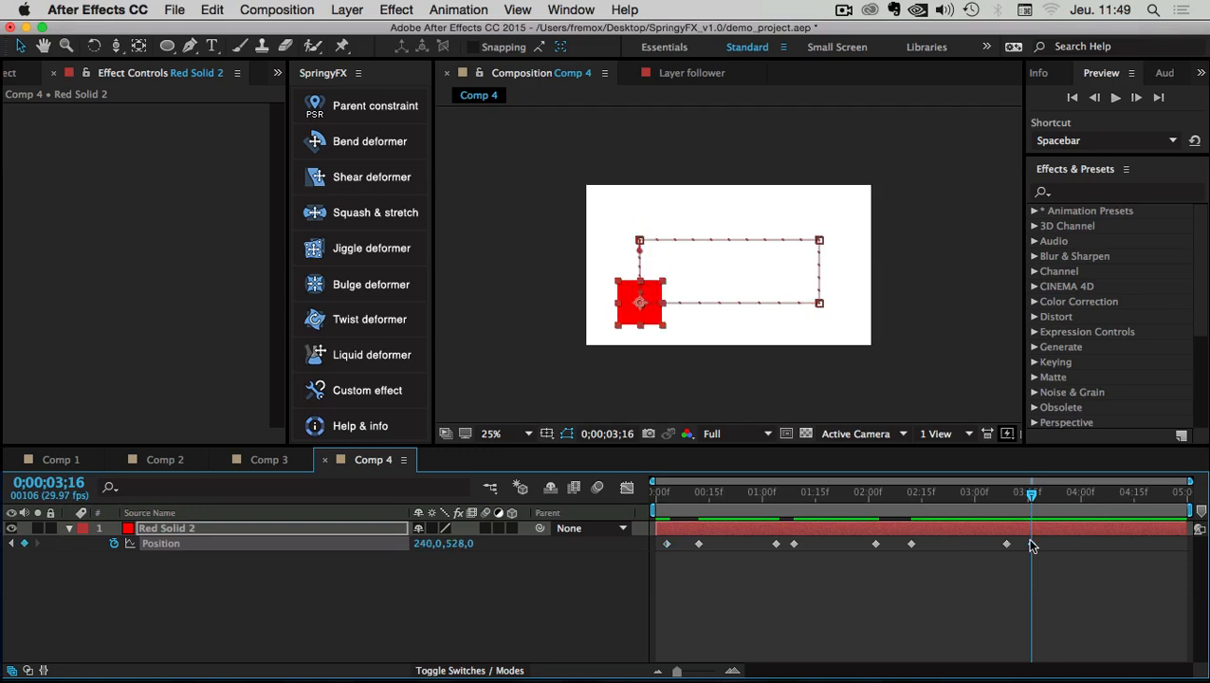
{"action": "mouse_move", "coordinate": [1020, 548]}
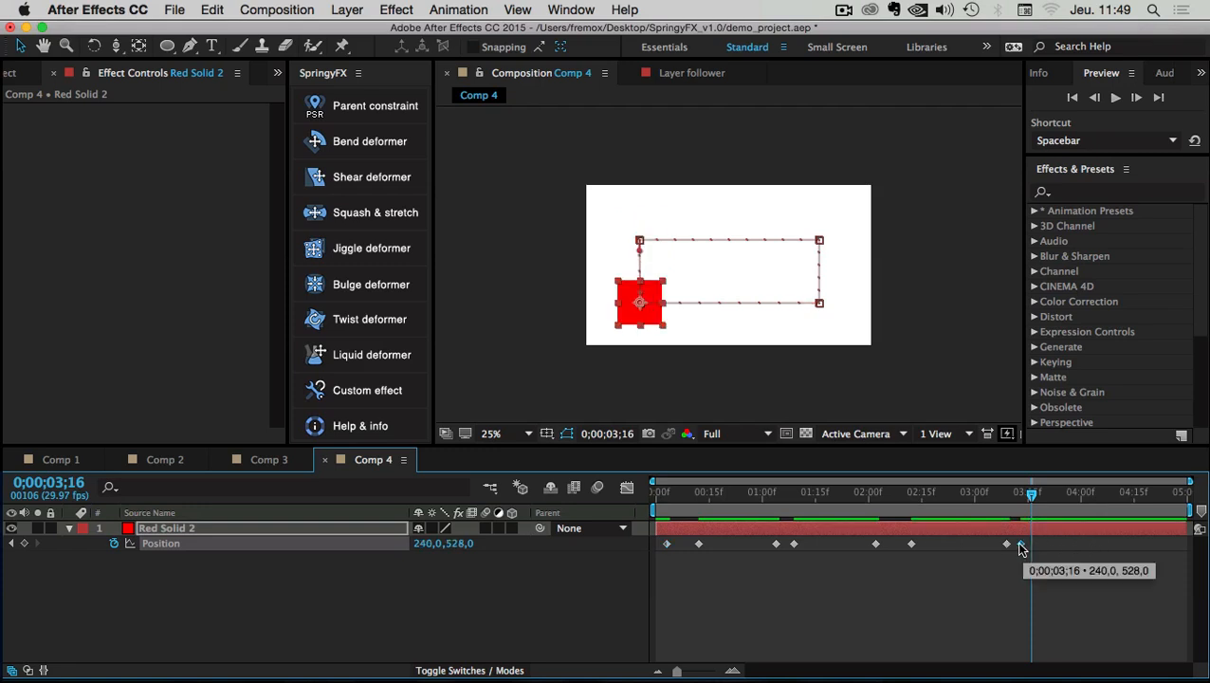
{"action": "left_click", "coordinate": [1021, 546]}
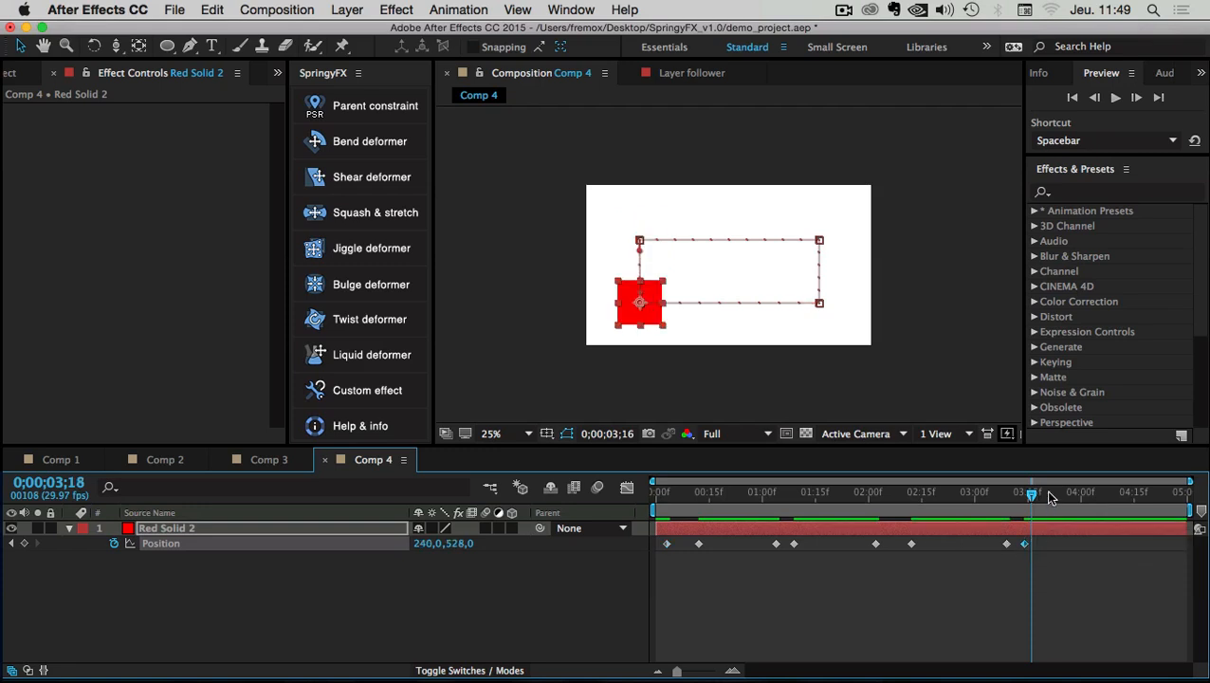
Select all eight Position keyframes and preview the rectangular loop
{"action": "left_click_drag", "start_coordinate": [1043, 493], "coordinate": [1125, 494]}
{"action": "left_click_drag", "start_coordinate": [1053, 536], "coordinate": [685, 561]}
{"action": "key", "text": "space"}
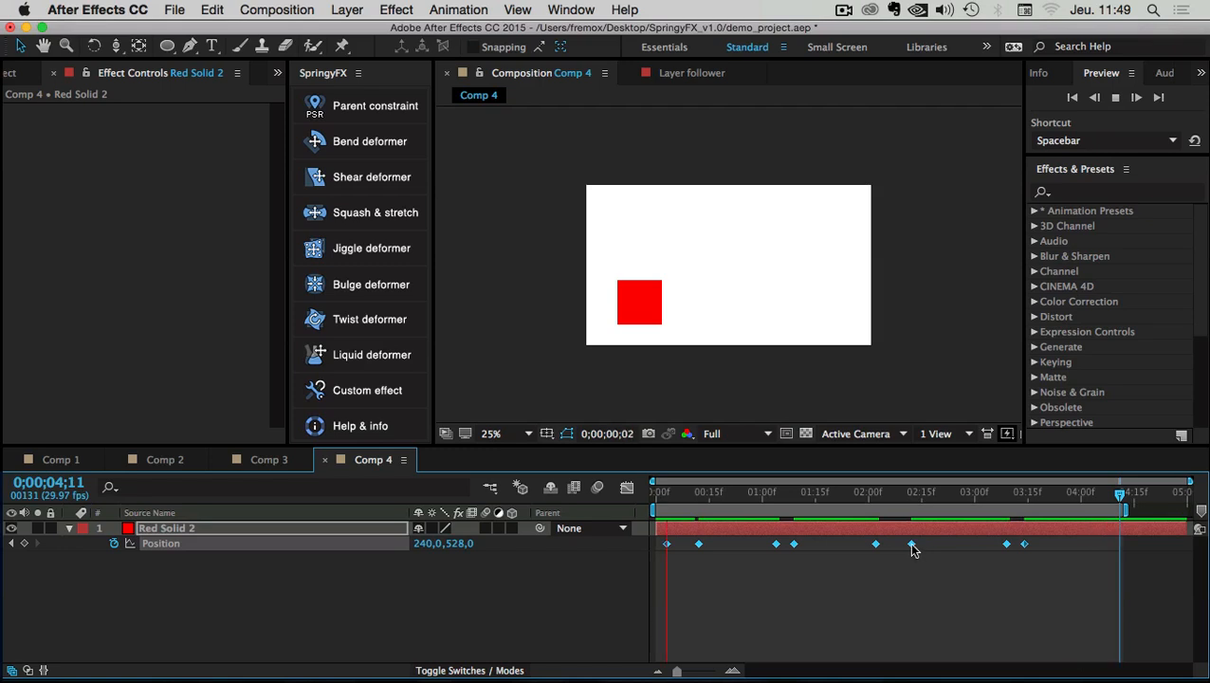
Stop the preview, retime the later Position keyframes slightly, and reselect all eight
{"action": "mouse_move", "coordinate": [911, 546]}
{"action": "left_click", "coordinate": [896, 583]}
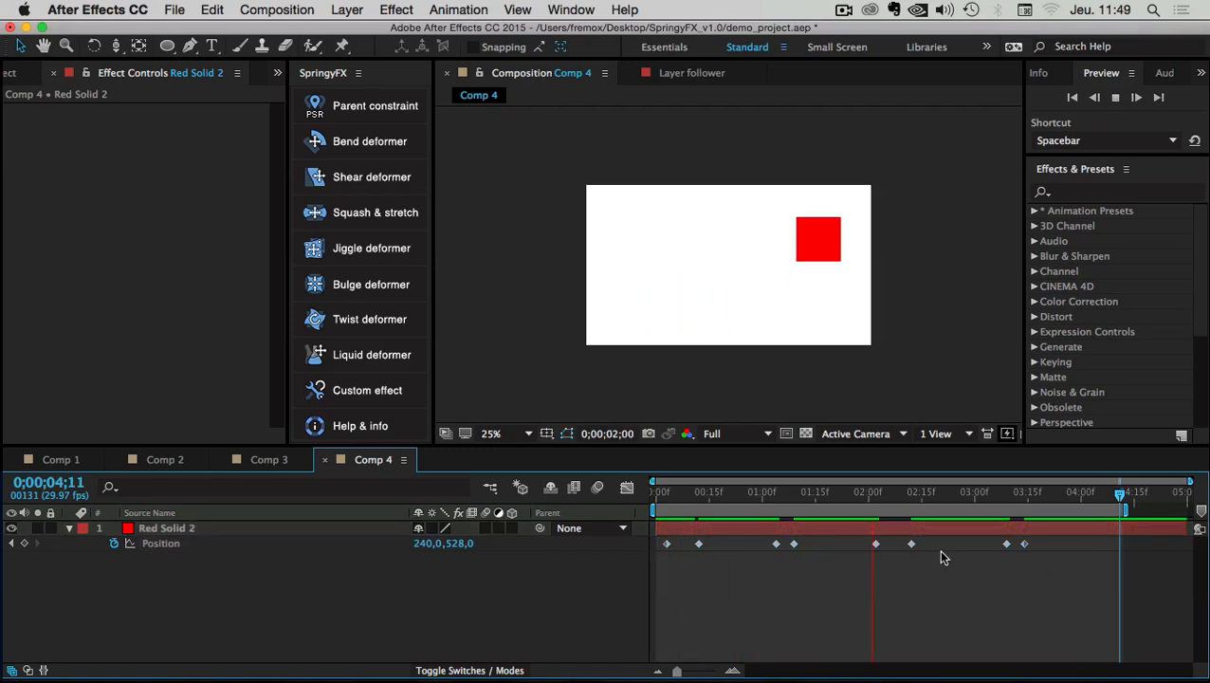
{"action": "key", "text": "space"}
{"action": "left_click_drag", "start_coordinate": [1043, 539], "coordinate": [663, 547]}
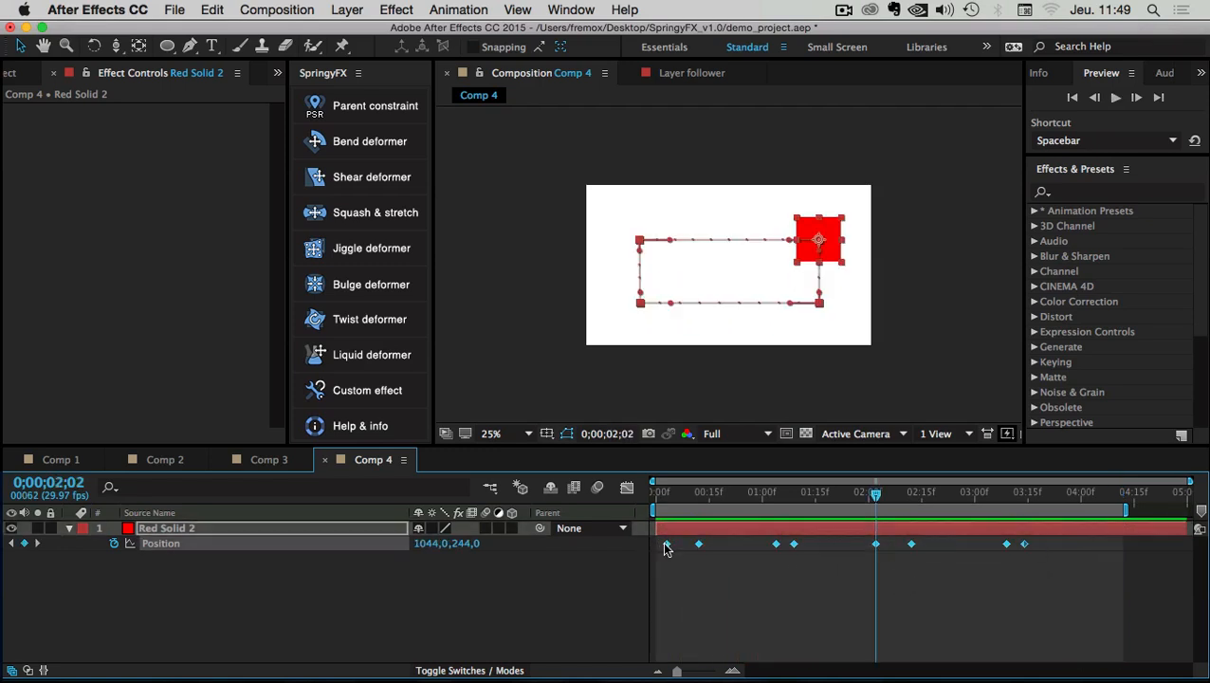
{"action": "left_click_drag", "start_coordinate": [1023, 544], "coordinate": [913, 551]}
{"action": "left_click_drag", "start_coordinate": [919, 545], "coordinate": [915, 546]}
{"action": "left_click", "coordinate": [1050, 544]}
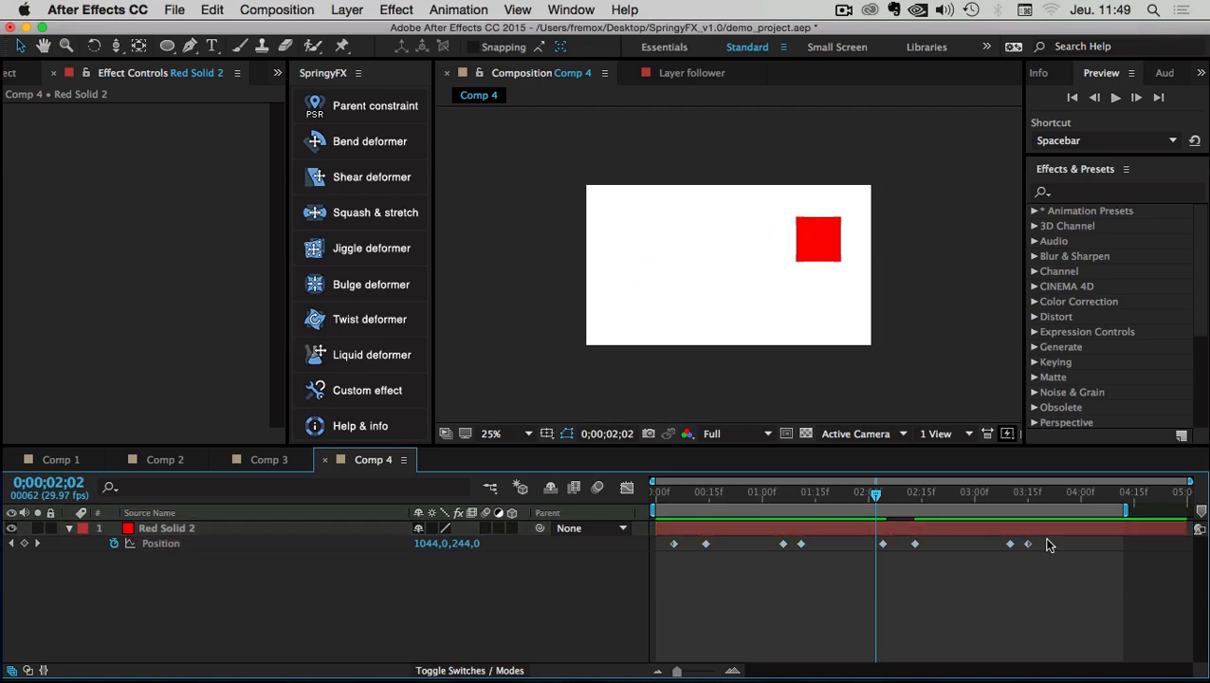
{"action": "left_click_drag", "start_coordinate": [1033, 548], "coordinate": [675, 552]}
Apply Easy Ease to all eight Position keyframes
{"action": "right_click", "coordinate": [672, 548]}
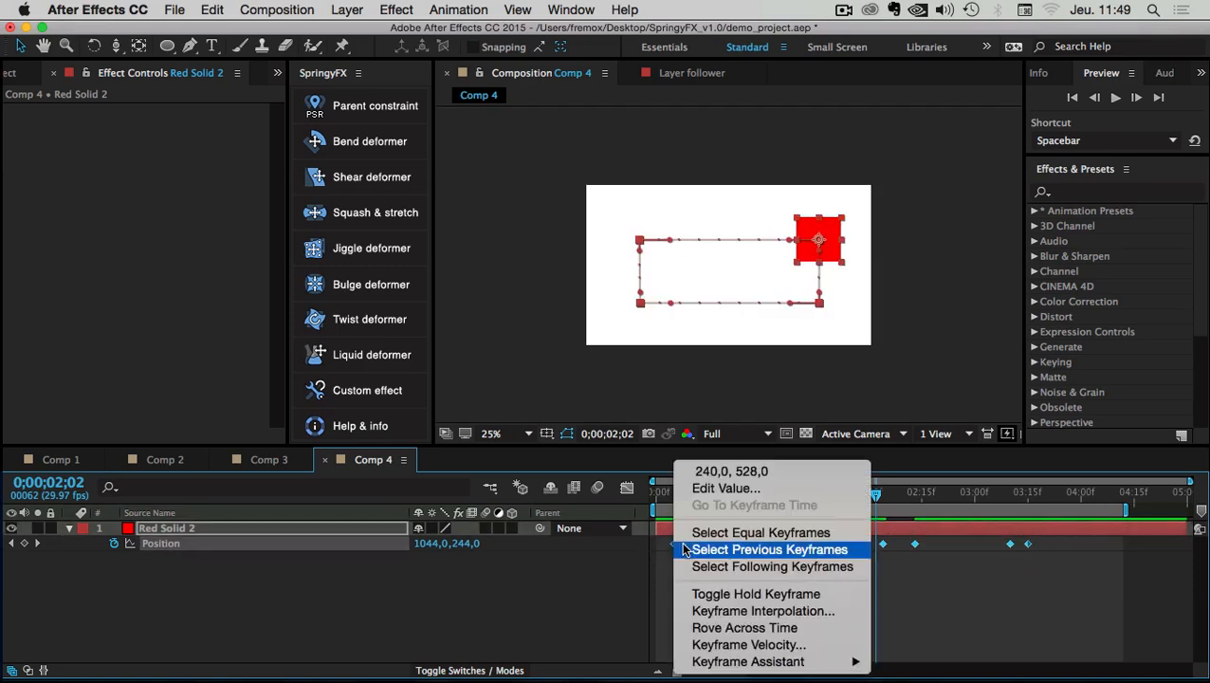
{"action": "mouse_move", "coordinate": [734, 664]}
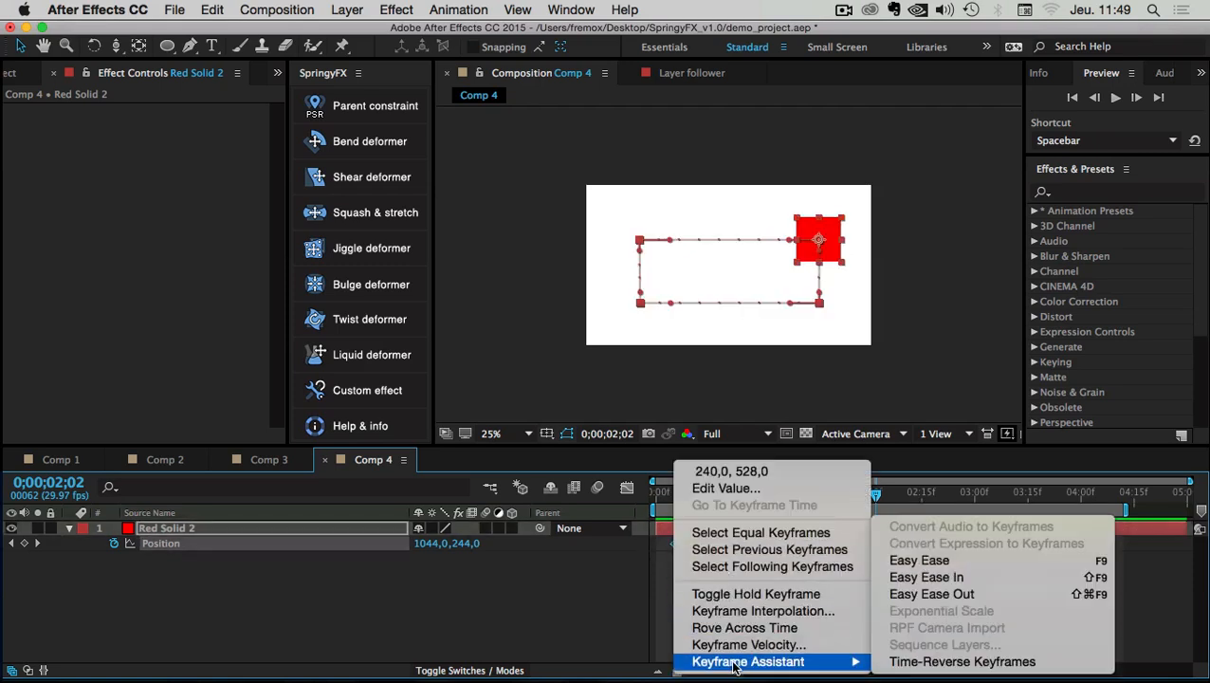
{"action": "left_click", "coordinate": [965, 559]}
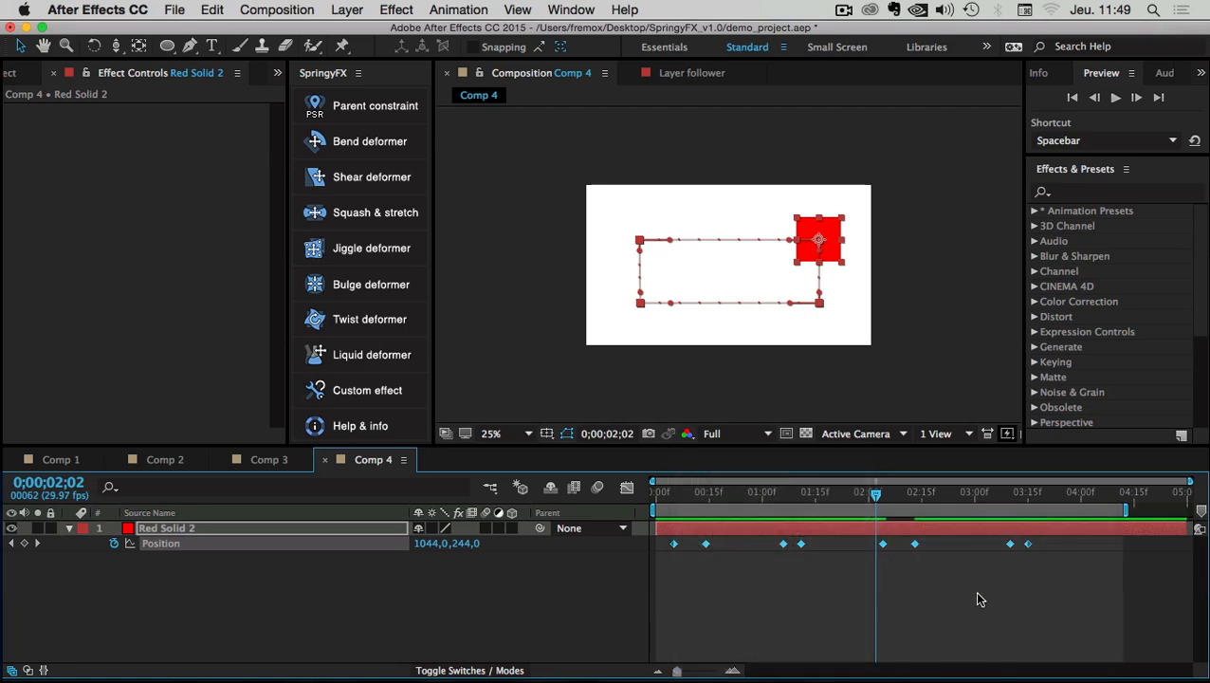
Set 0 speed and 70% incoming and outgoing influence in Keyframe Velocity, then preview
{"action": "right_click", "coordinate": [1029, 548]}
{"action": "left_click", "coordinate": [924, 642]}
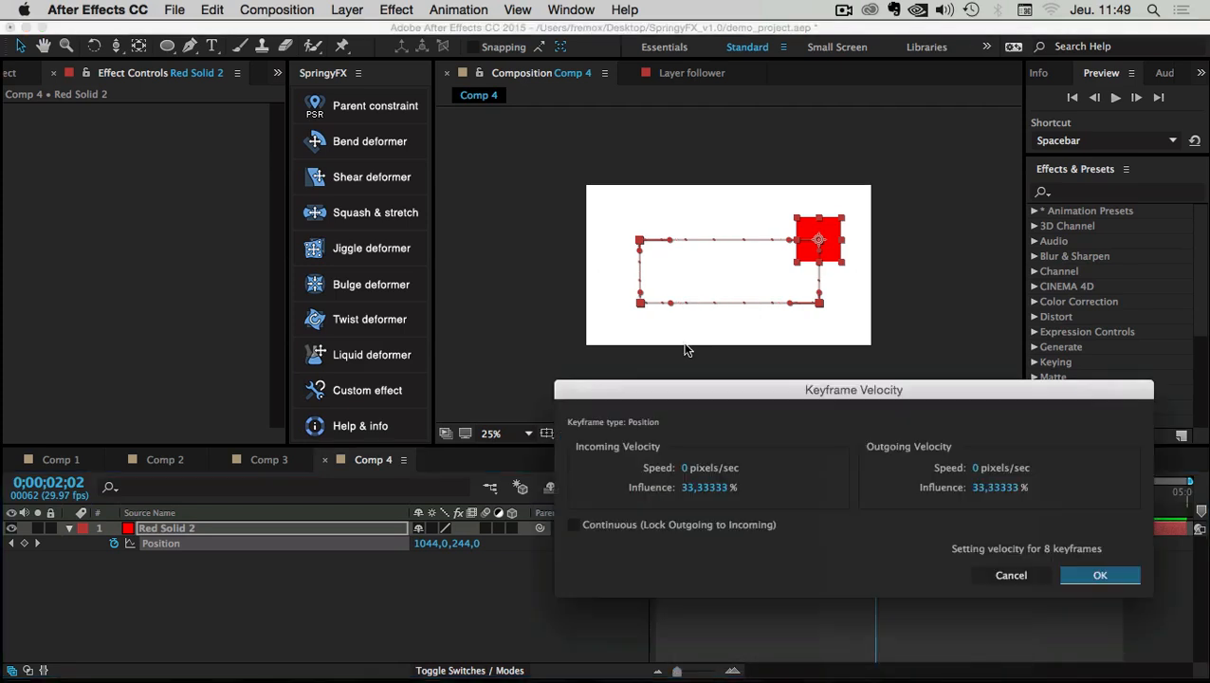
{"action": "left_click_drag", "start_coordinate": [708, 392], "coordinate": [507, 358]}
{"action": "left_click", "coordinate": [521, 452]}
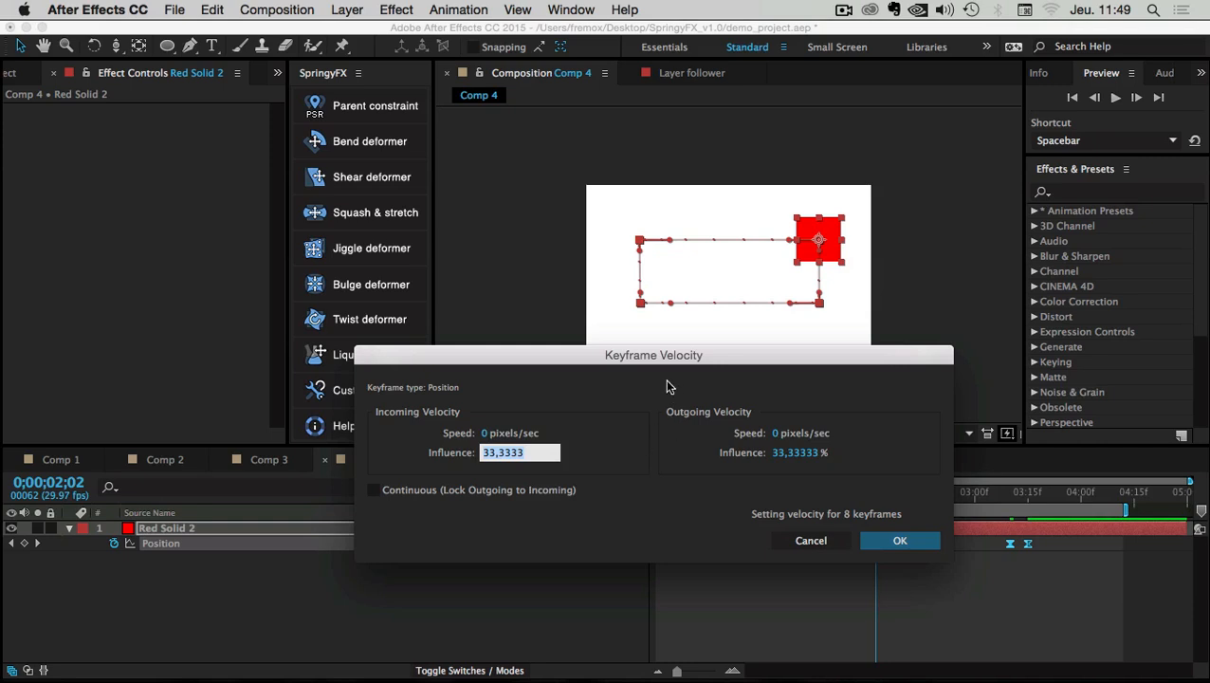
{"action": "type", "text": "70"}
{"action": "key", "text": "Tab"}
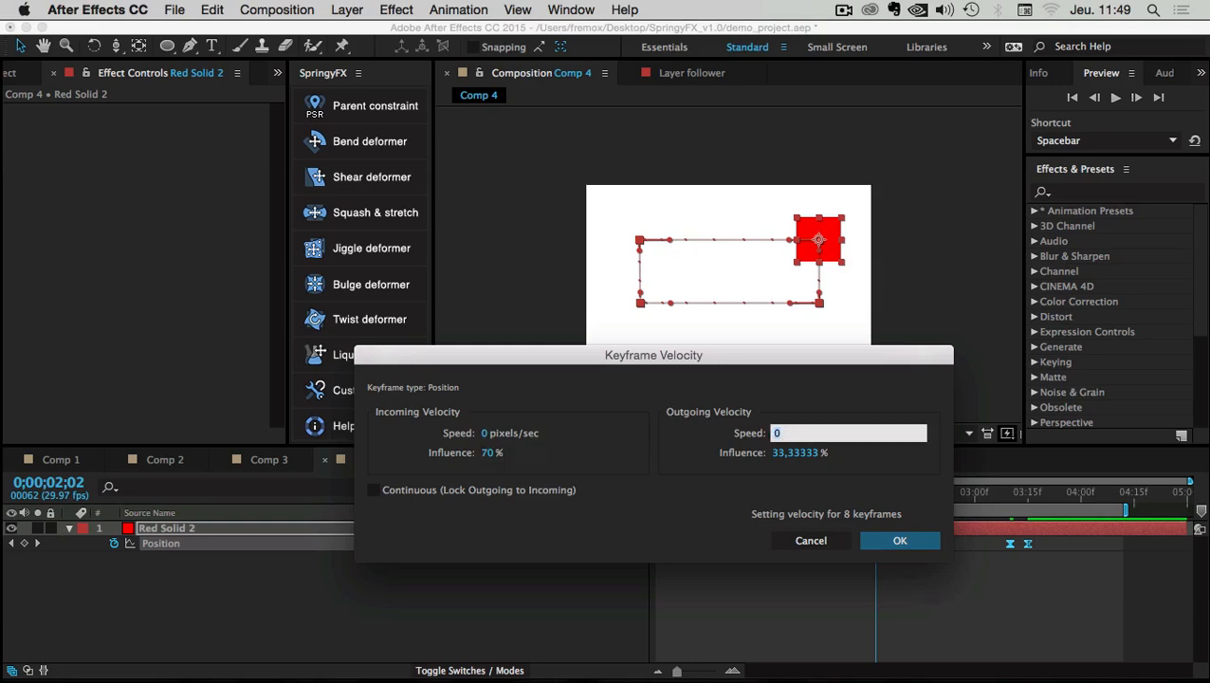
{"action": "type", "text": "0"}
{"action": "key", "text": "Tab"}
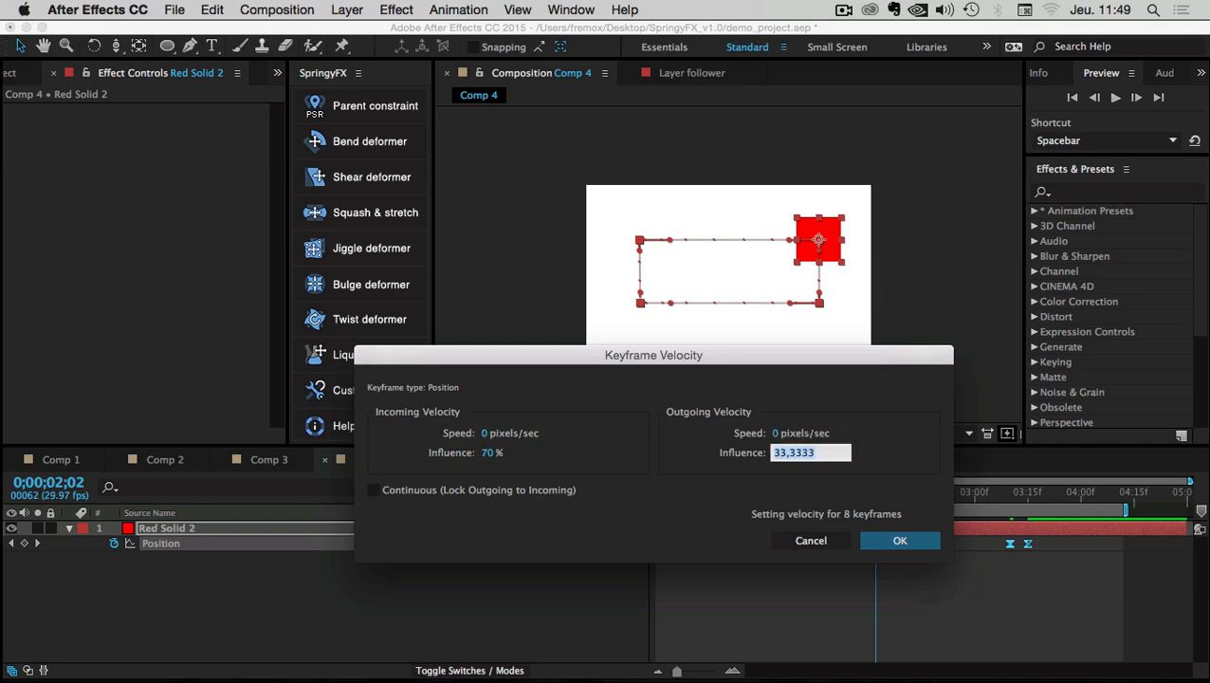
{"action": "type", "text": "70"}
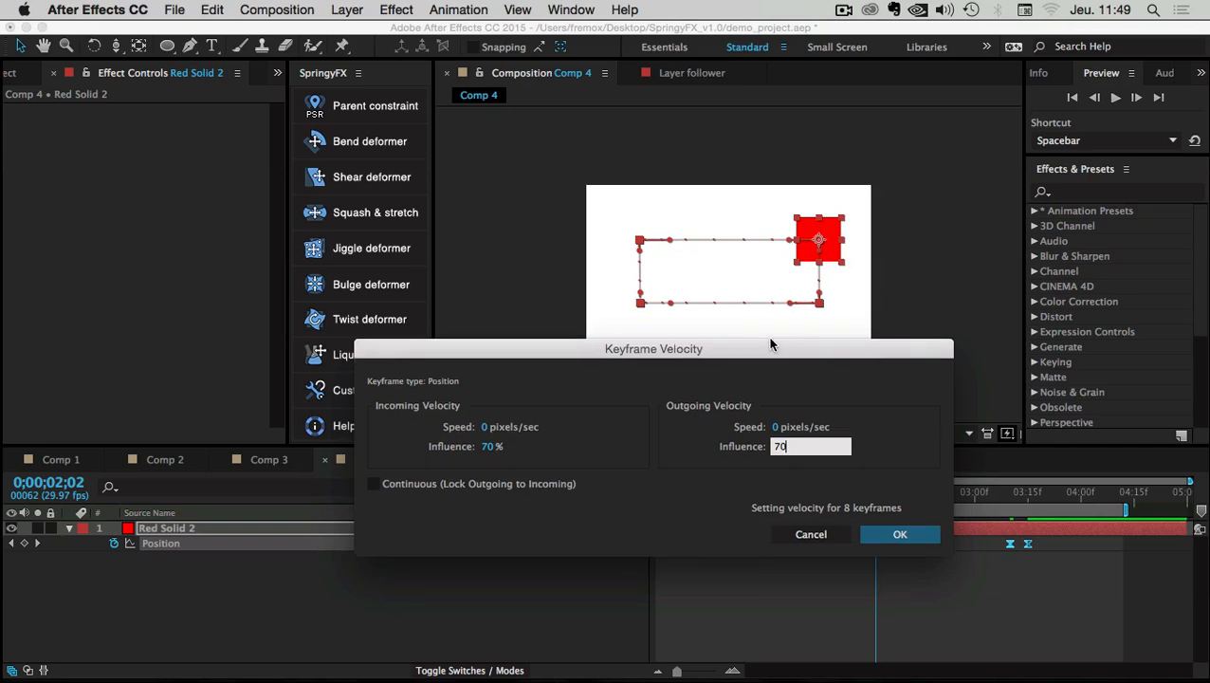
{"action": "left_click_drag", "start_coordinate": [772, 353], "coordinate": [773, 269]}
{"action": "left_click", "coordinate": [913, 456]}
{"action": "key", "text": "space"}
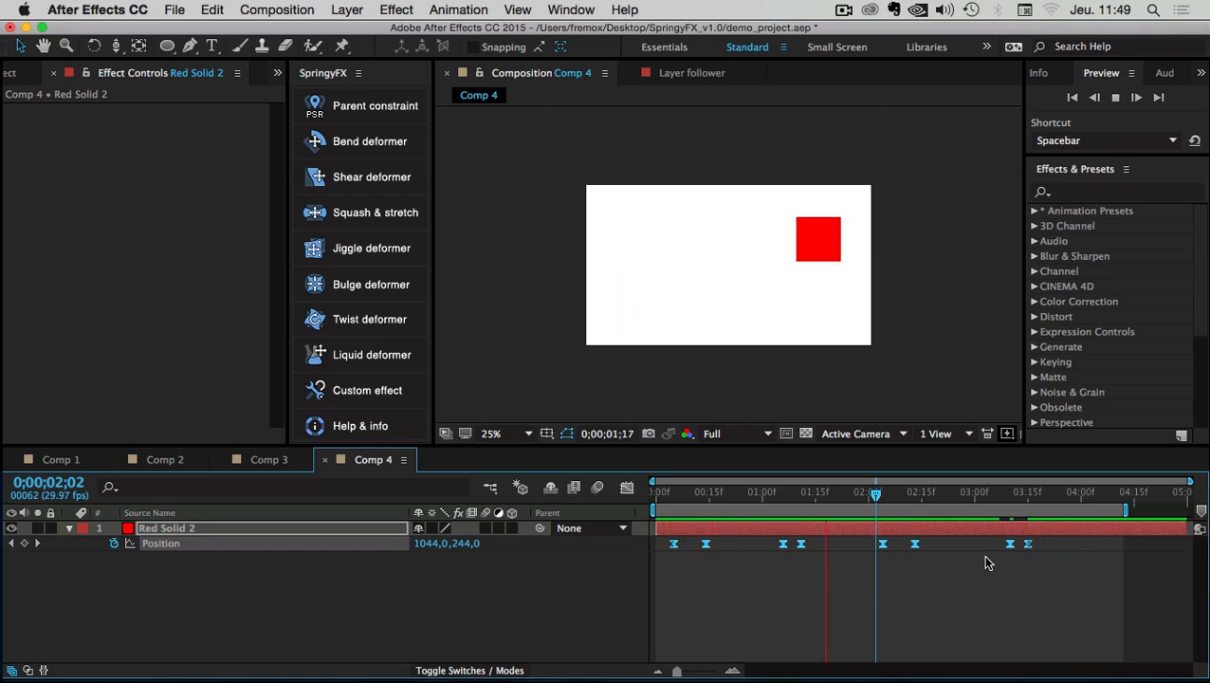
Return to the start and rename the Red Solid 2 layer to mySquare
{"action": "left_click", "coordinate": [944, 569]}
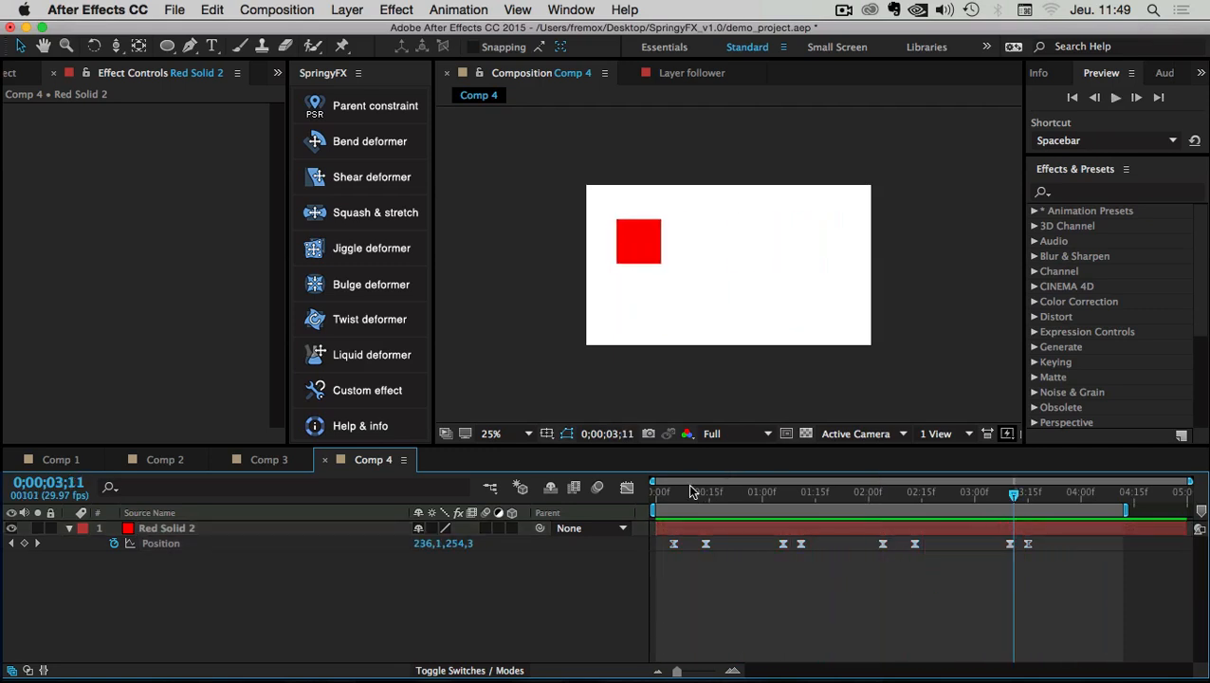
{"action": "left_click_drag", "start_coordinate": [689, 491], "coordinate": [654, 489]}
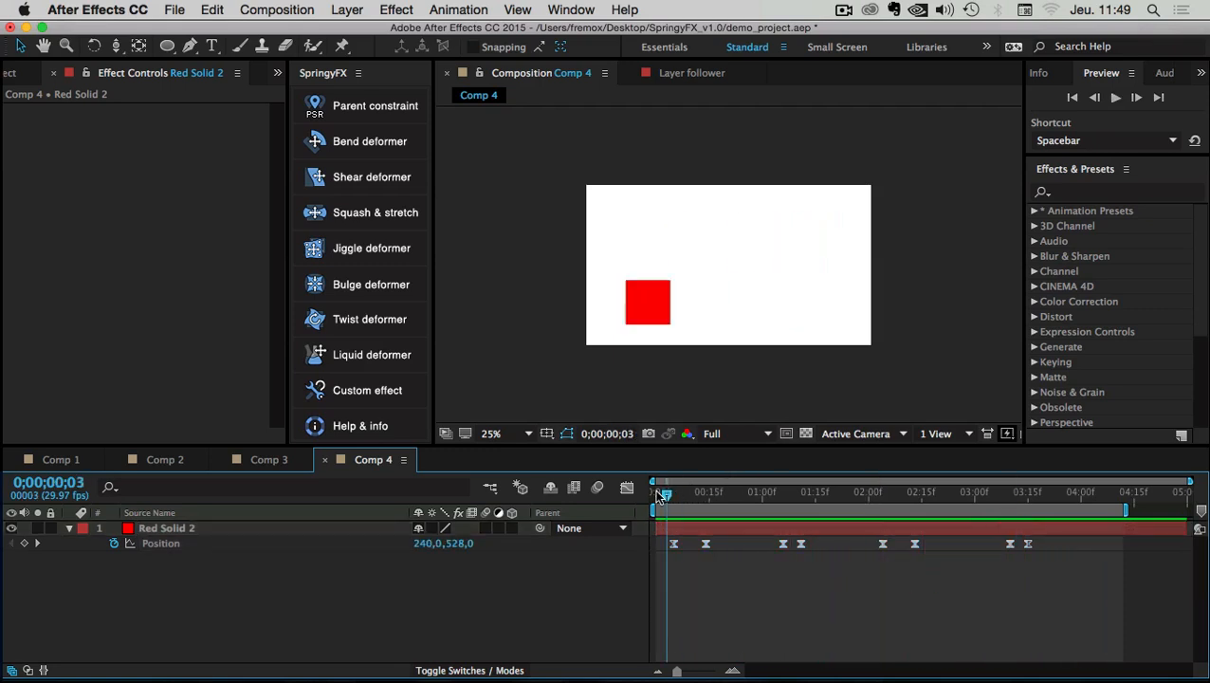
{"action": "left_click", "coordinate": [145, 530]}
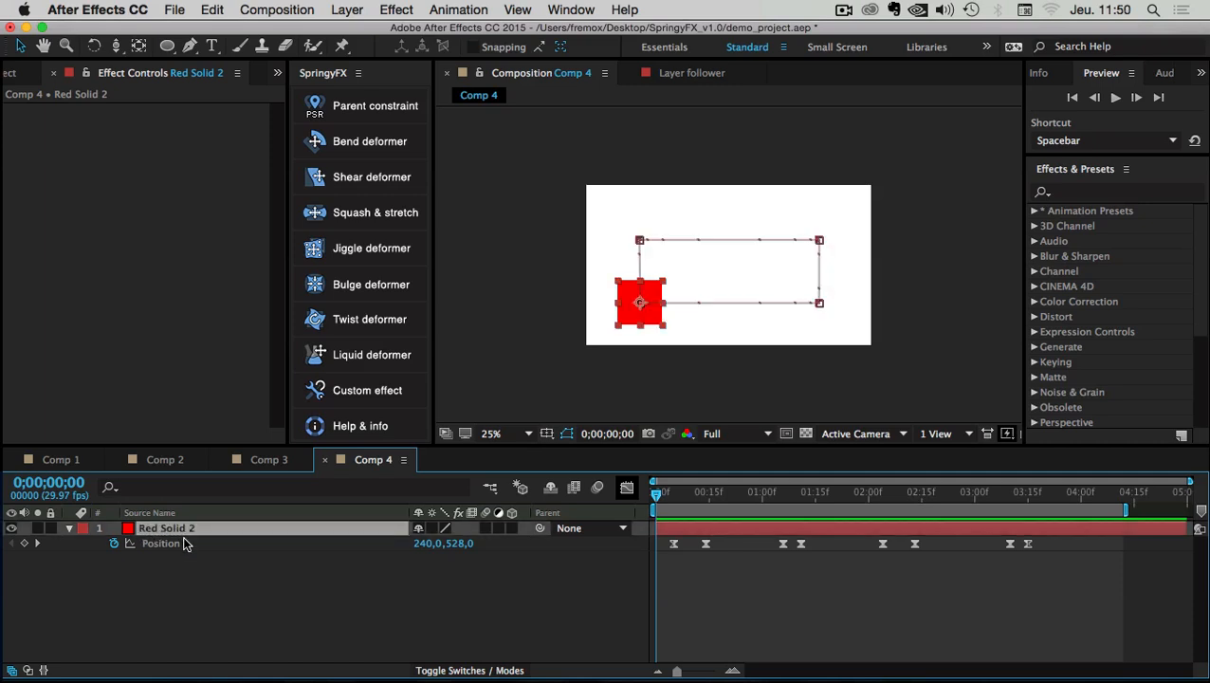
{"action": "key", "text": "Return"}
{"action": "type", "text": "mySquare"}
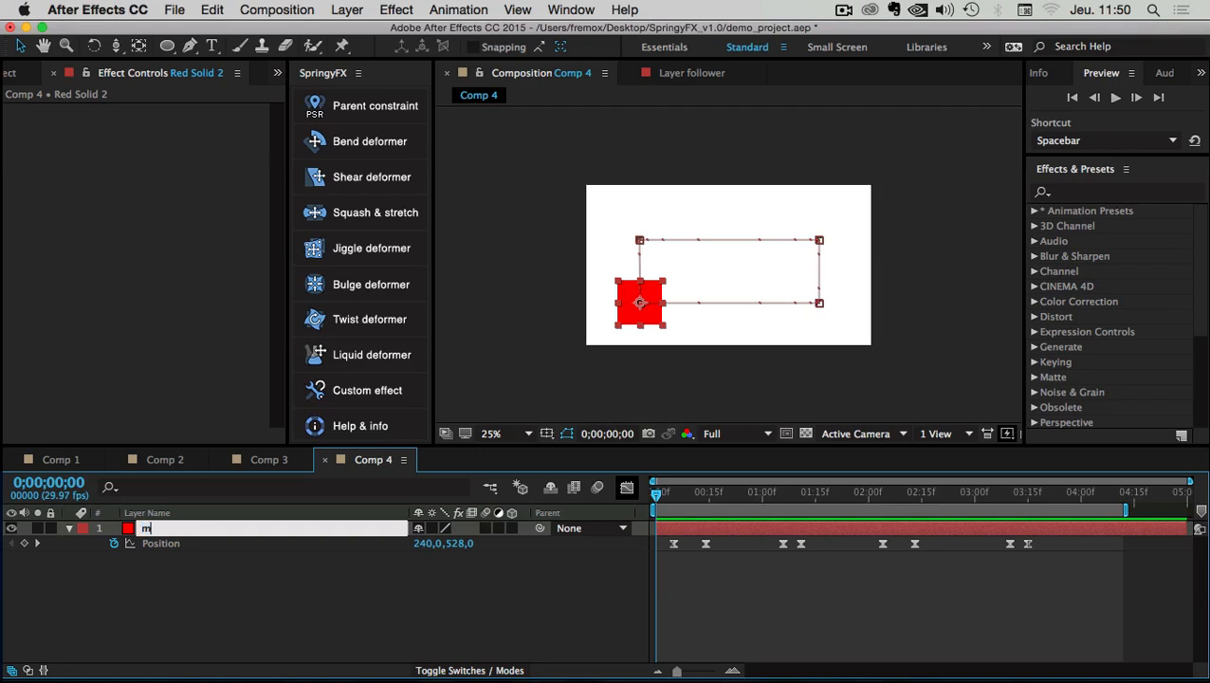
{"action": "left_click", "coordinate": [222, 587]}
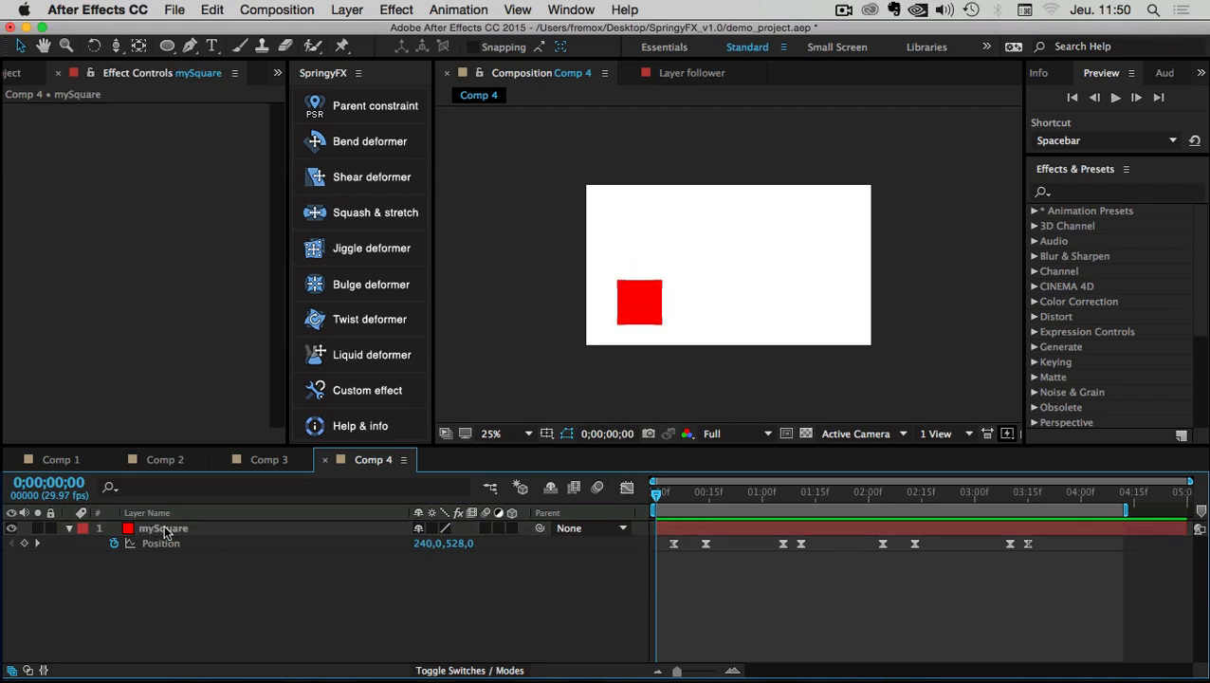
Select mySquare, scrub forward and play its sliding animation
{"action": "left_click", "coordinate": [162, 533]}
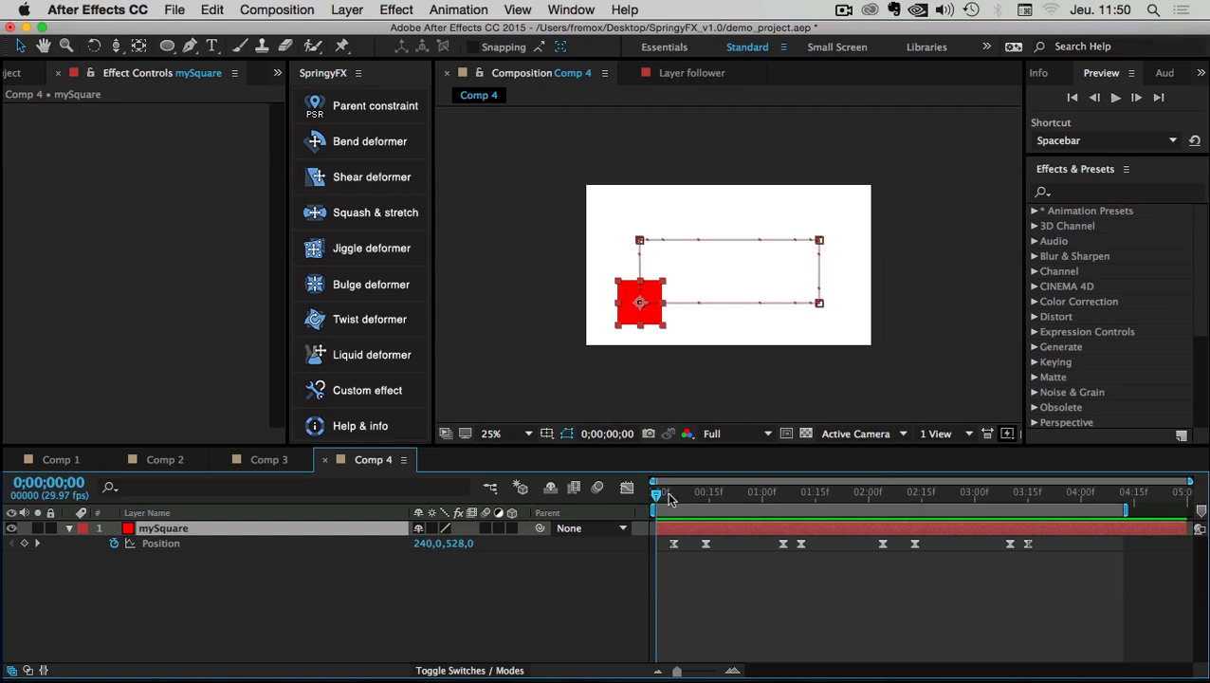
{"action": "left_click_drag", "start_coordinate": [662, 494], "coordinate": [634, 492]}
{"action": "key", "text": "space"}
Apply the SpringyFX Bend deformer to mySquare and select the new Spring Constraint CTRL layer
{"action": "left_click", "coordinate": [346, 150]}
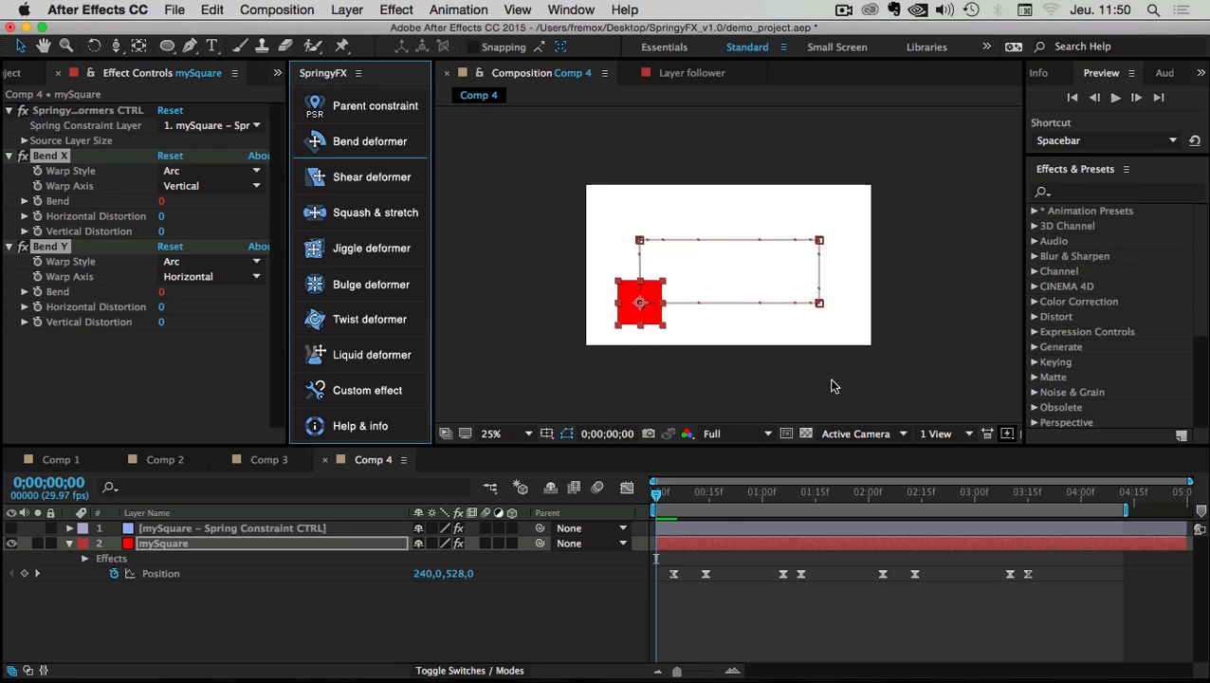
{"action": "left_click", "coordinate": [655, 490]}
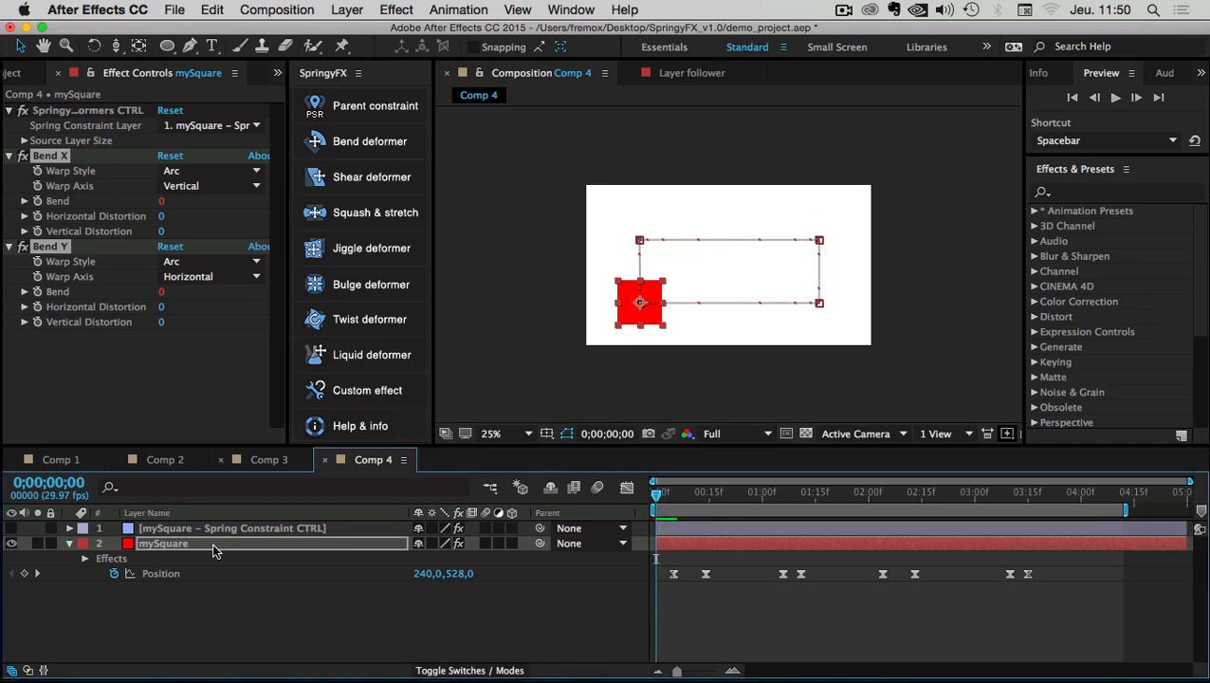
{"action": "left_click", "coordinate": [161, 530]}
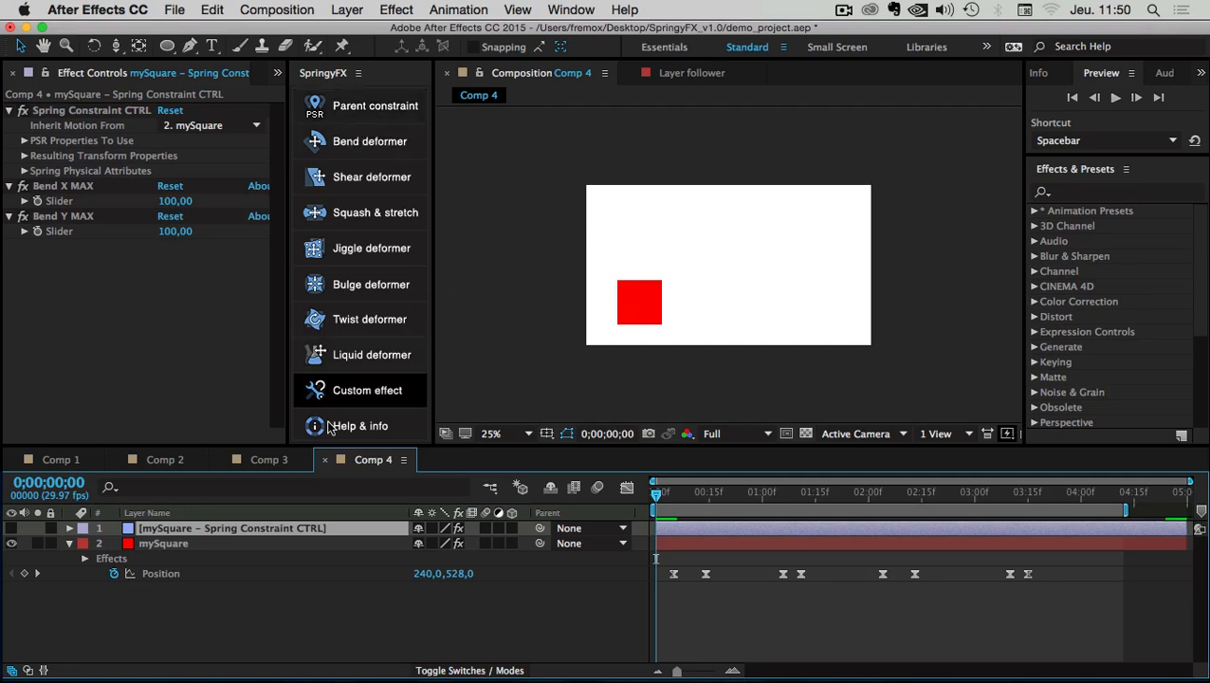
{"action": "left_click", "coordinate": [157, 583]}
{"action": "left_click", "coordinate": [155, 531]}
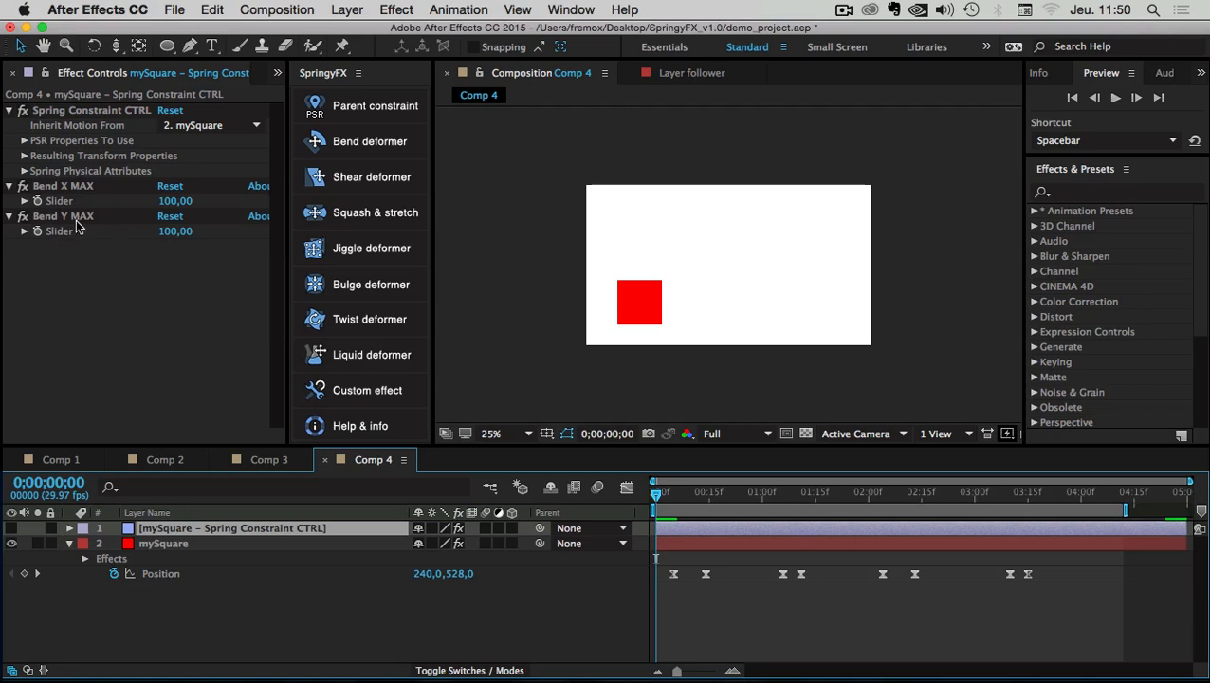
Inspect the Spring Physical Attributes and keep Inherit Motion From set to mySquare
{"action": "left_click", "coordinate": [53, 111]}
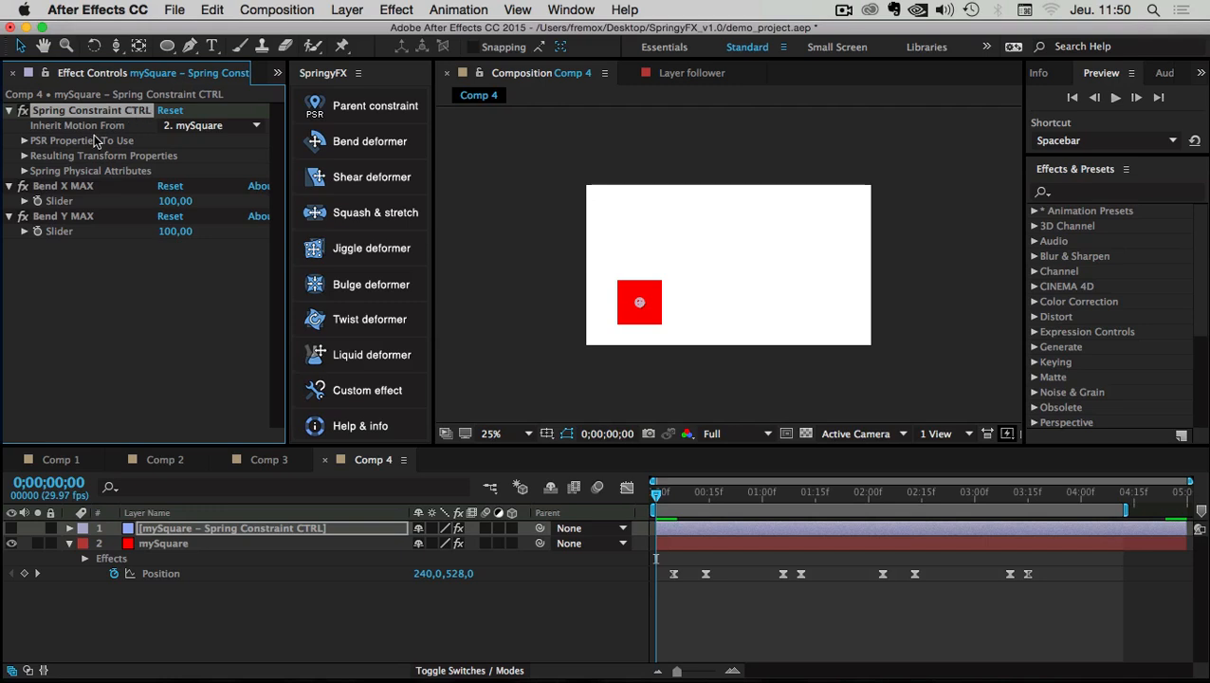
{"action": "left_click", "coordinate": [25, 172]}
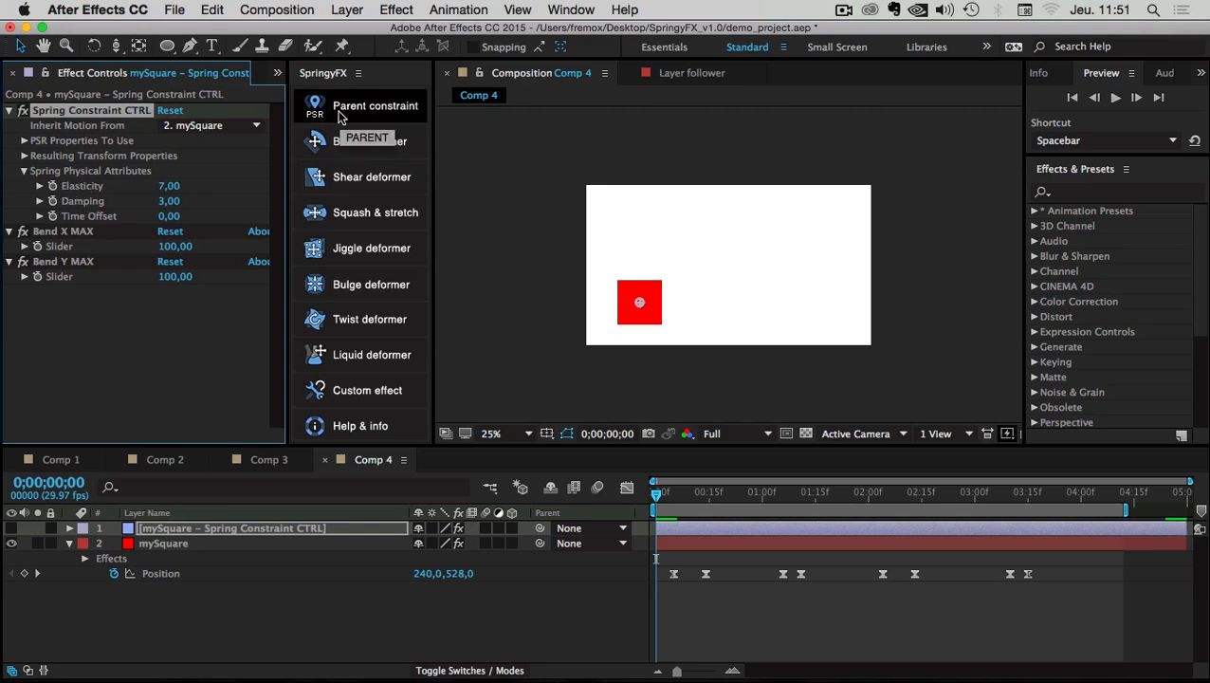
{"action": "left_click", "coordinate": [25, 171]}
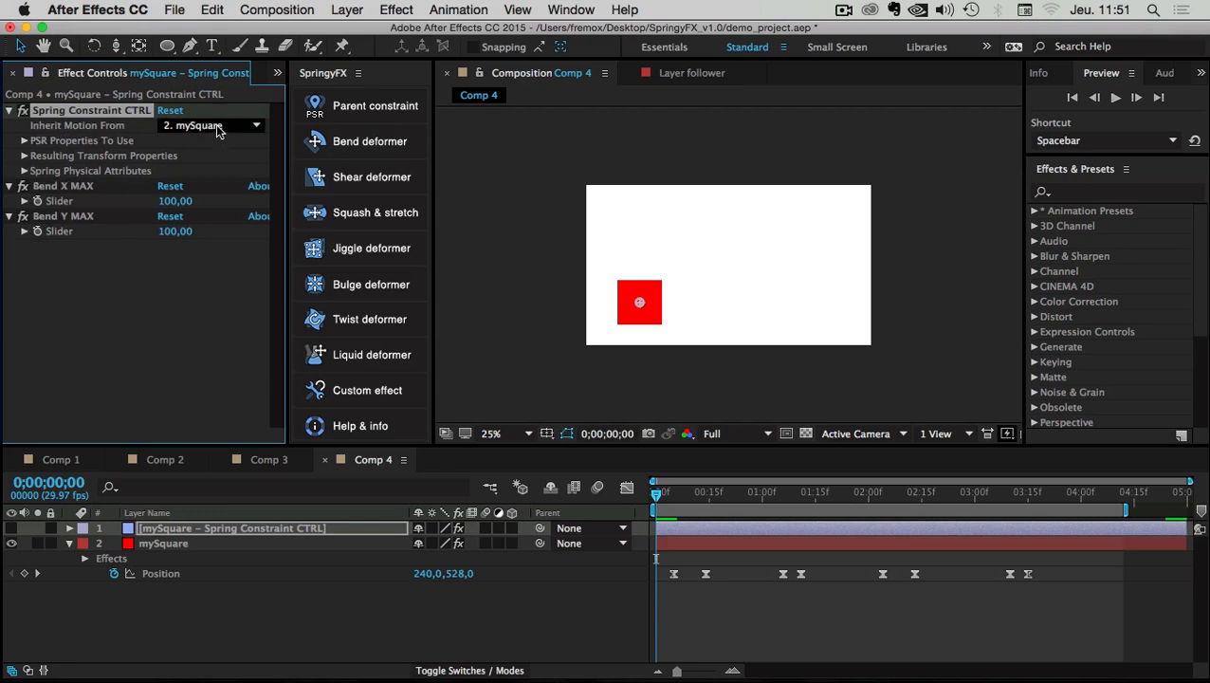
{"action": "left_click", "coordinate": [188, 129]}
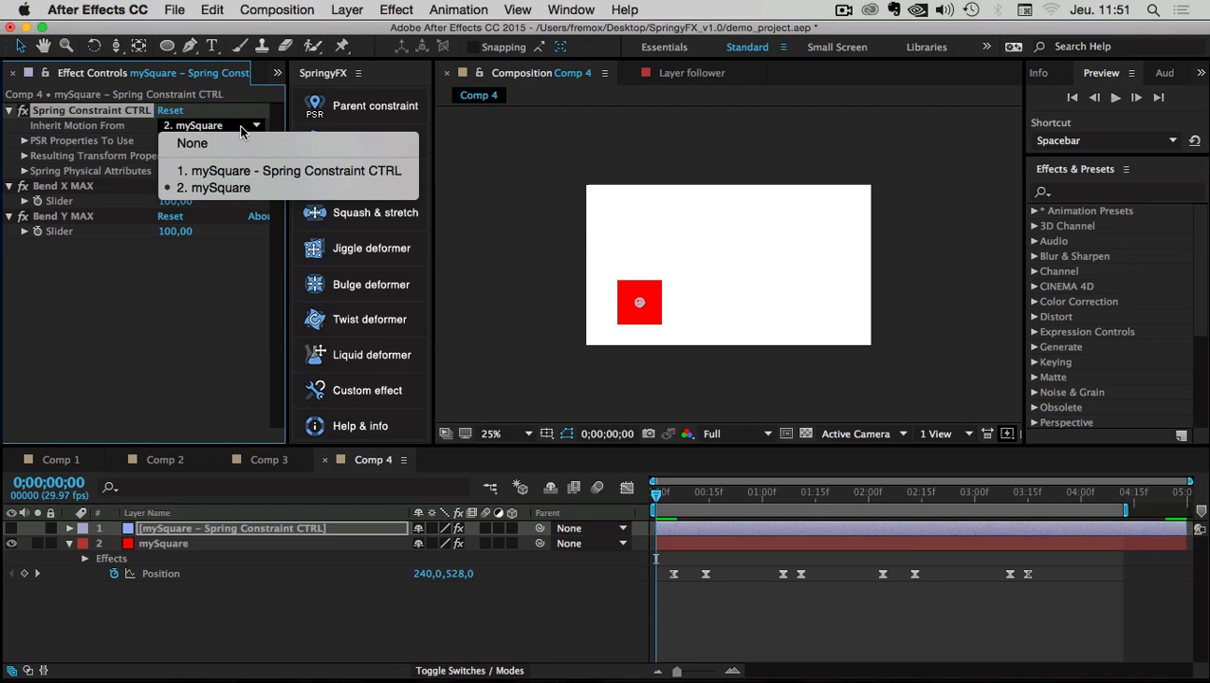
{"action": "left_click", "coordinate": [216, 190]}
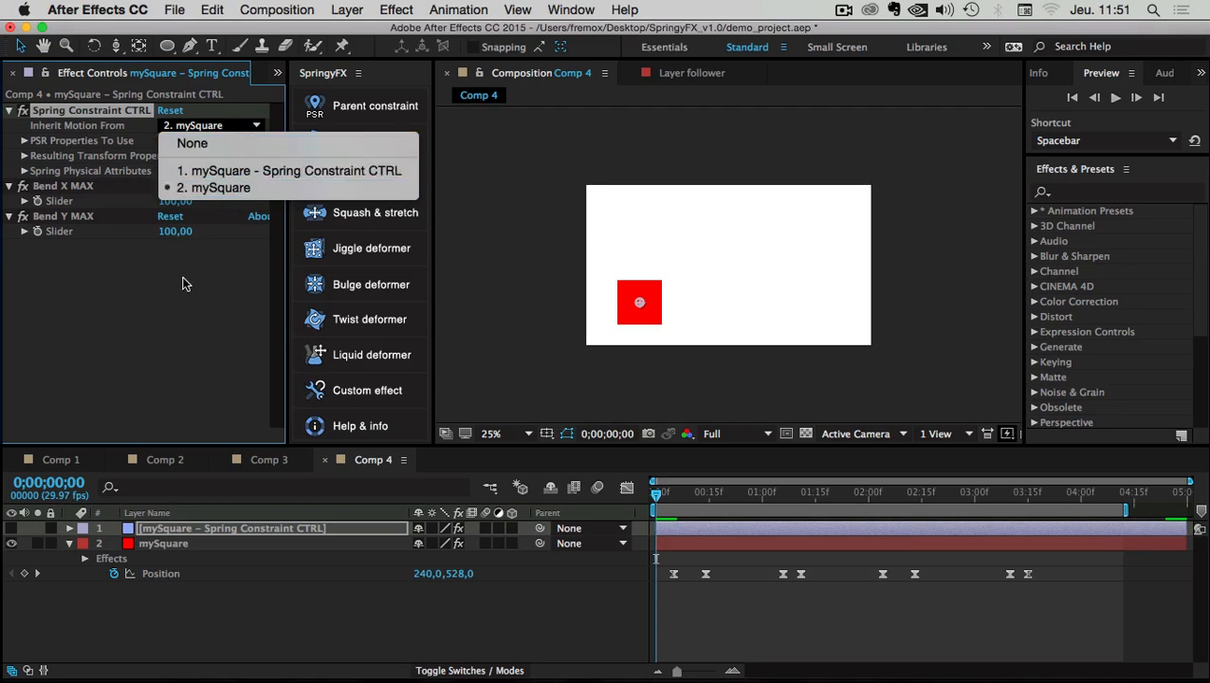
{"action": "left_click", "coordinate": [10, 111]}
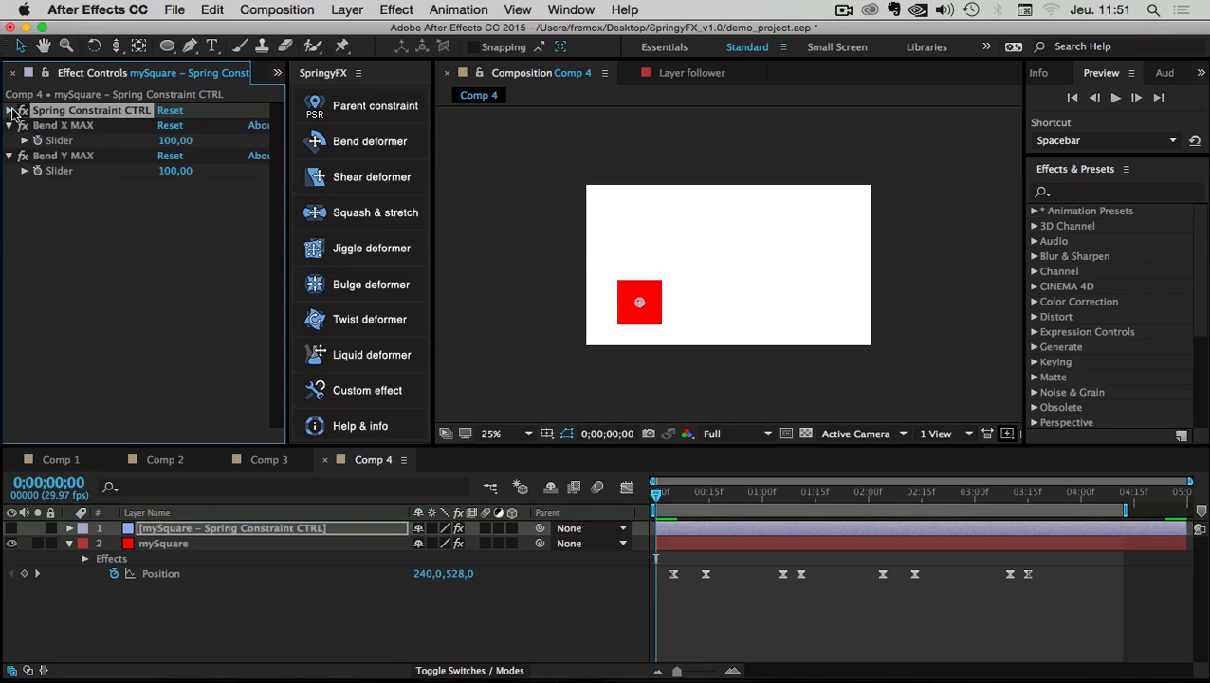
{"action": "left_click", "coordinate": [114, 127]}
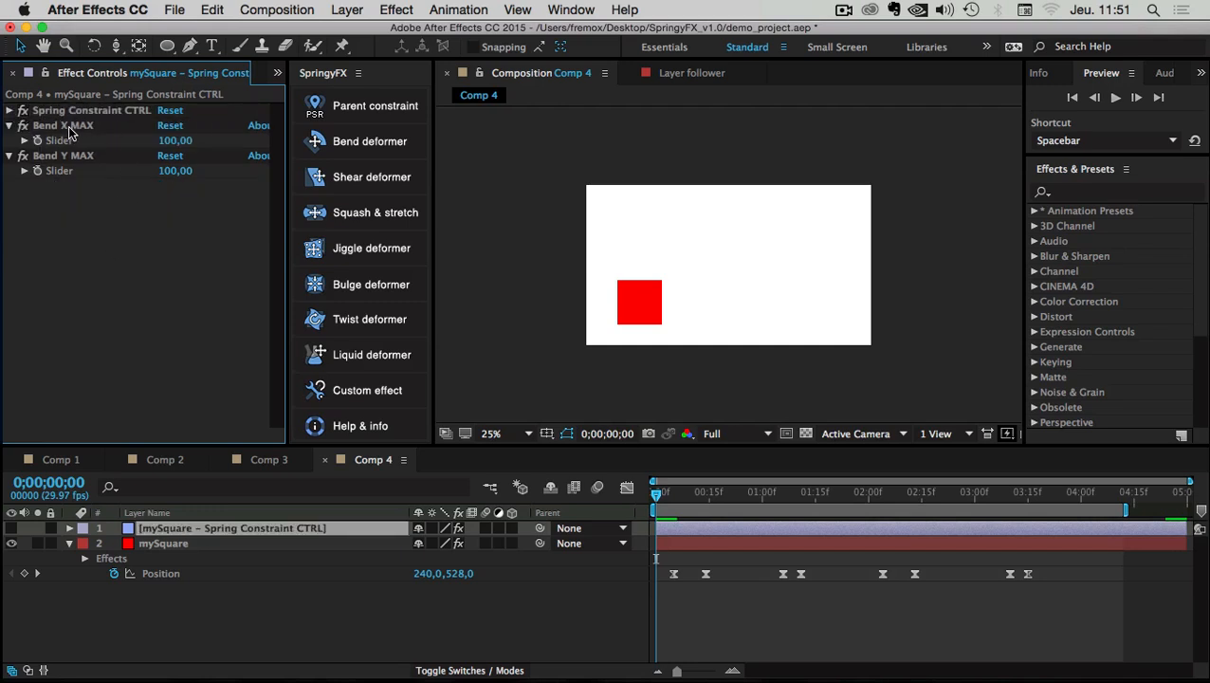
{"action": "left_click", "coordinate": [48, 129]}
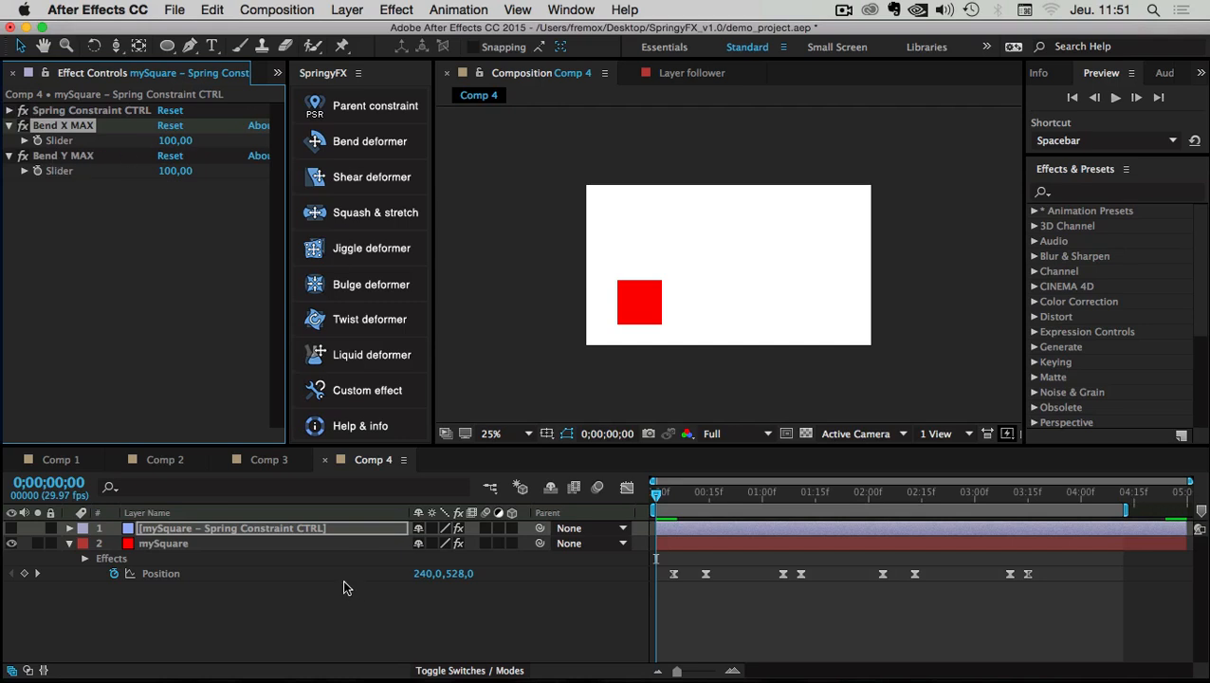
{"action": "left_click", "coordinate": [312, 621]}
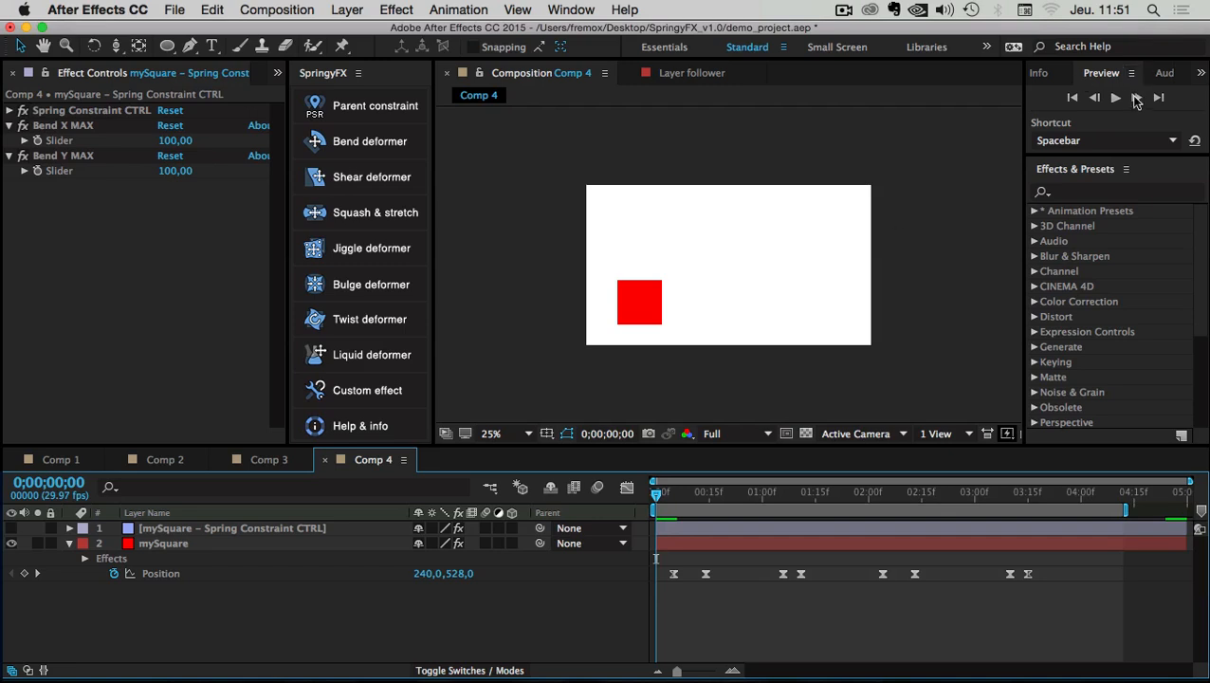
{"action": "left_click", "coordinate": [1114, 99]}
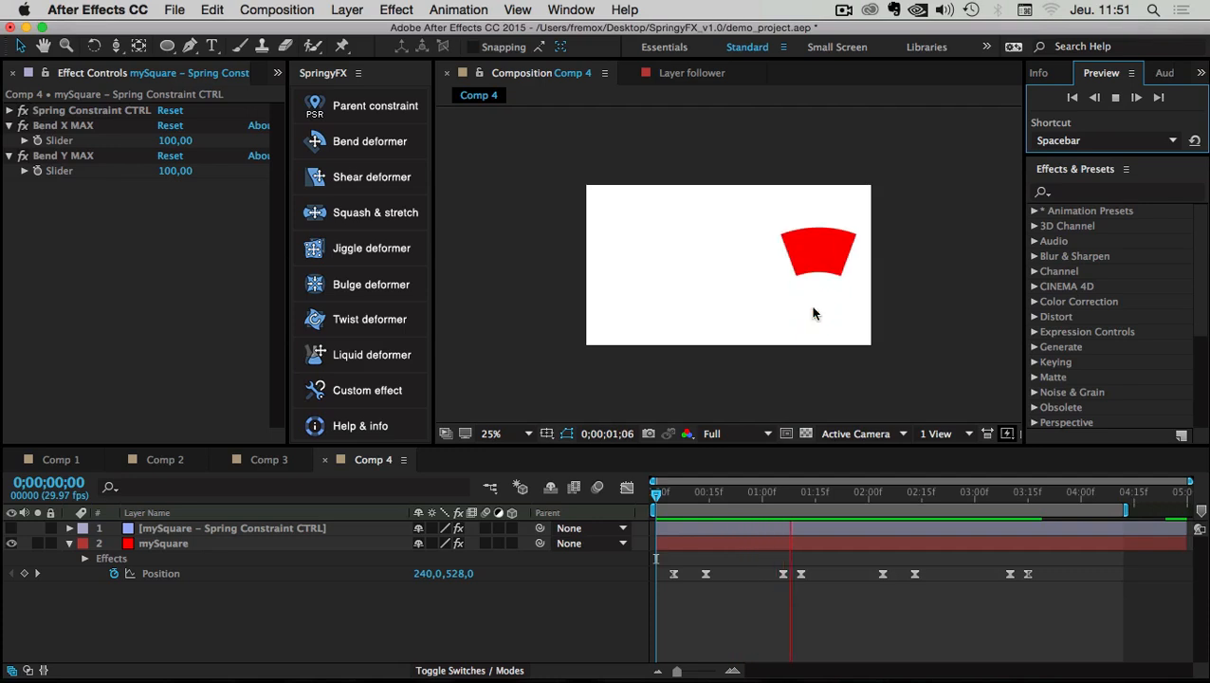
{"action": "left_click_drag", "start_coordinate": [661, 493], "coordinate": [734, 495]}
{"action": "left_click_drag", "start_coordinate": [820, 514], "coordinate": [654, 500]}
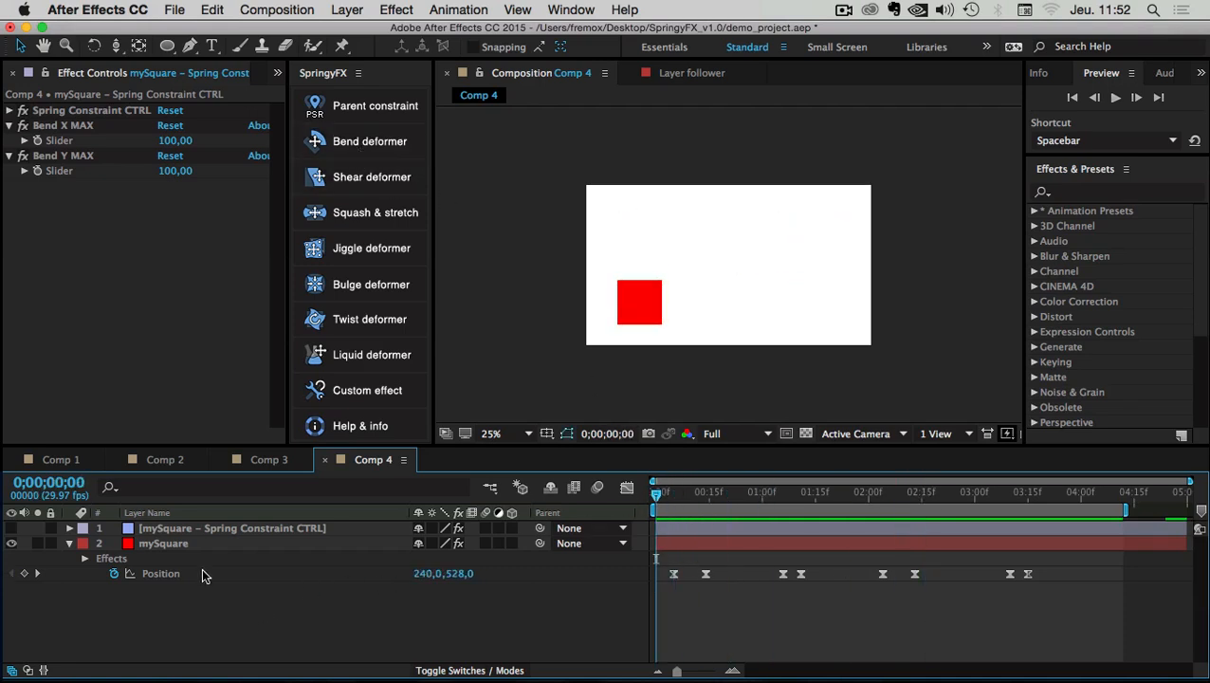
Set spring Elasticity to 9 and Damping to 1, then preview the springier motion
{"action": "left_click", "coordinate": [158, 530]}
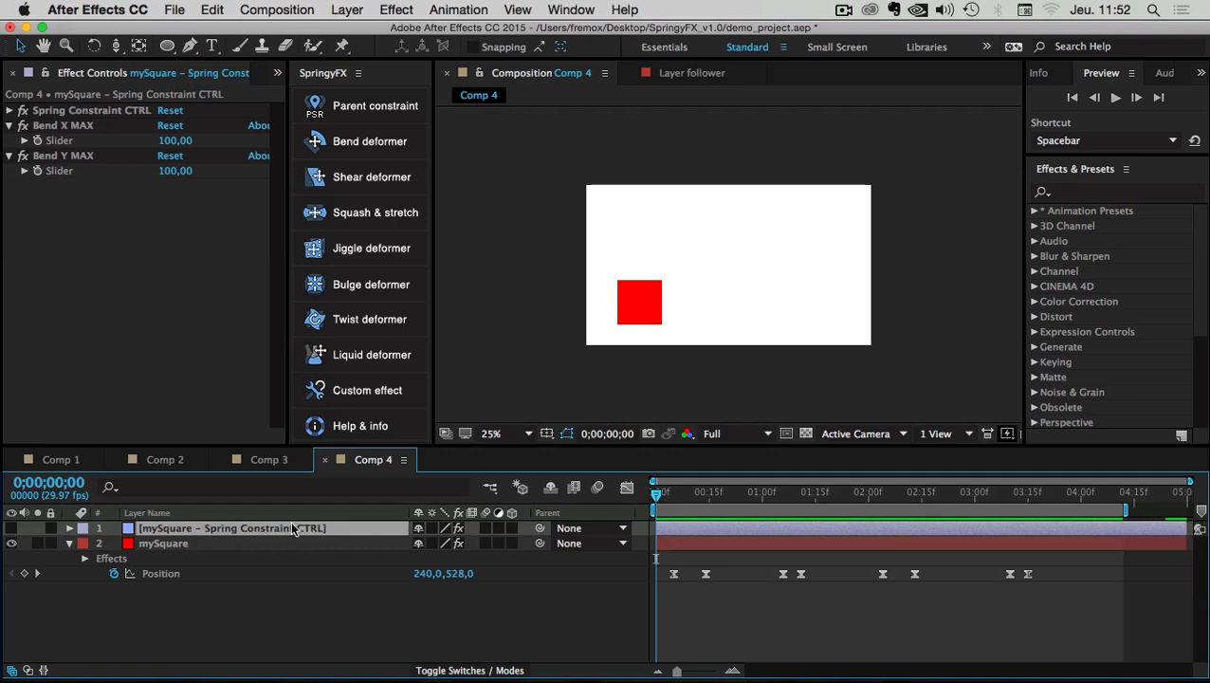
{"action": "left_click", "coordinate": [9, 109]}
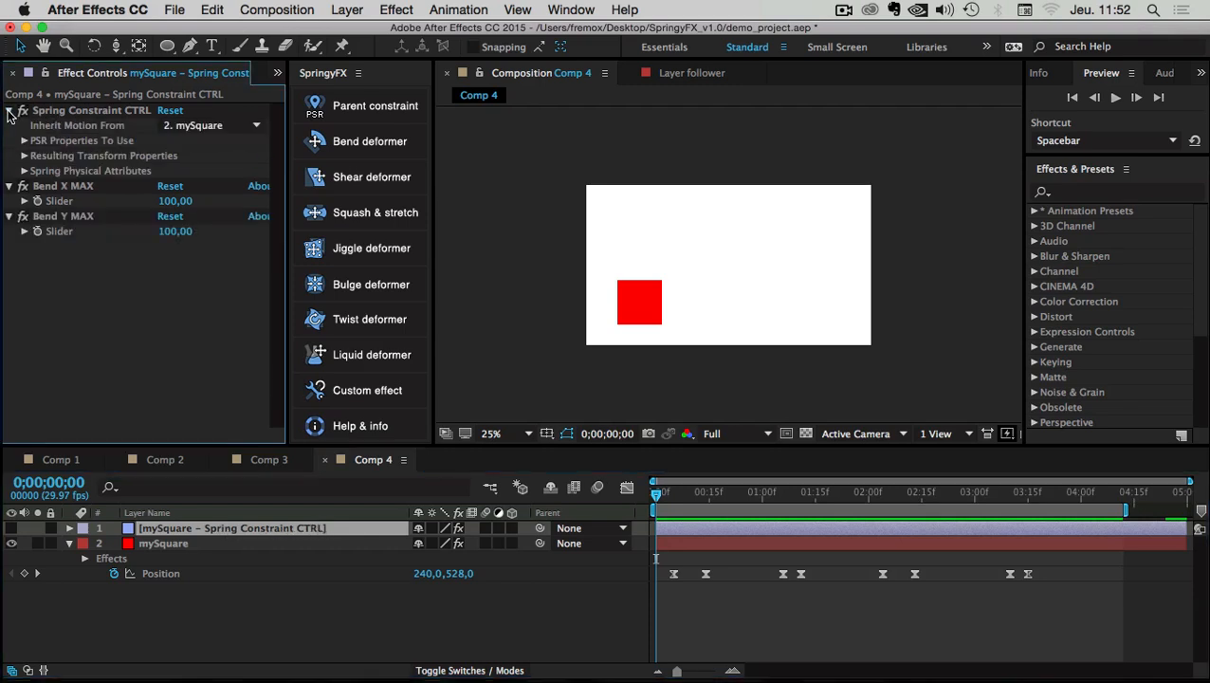
{"action": "left_click", "coordinate": [25, 171]}
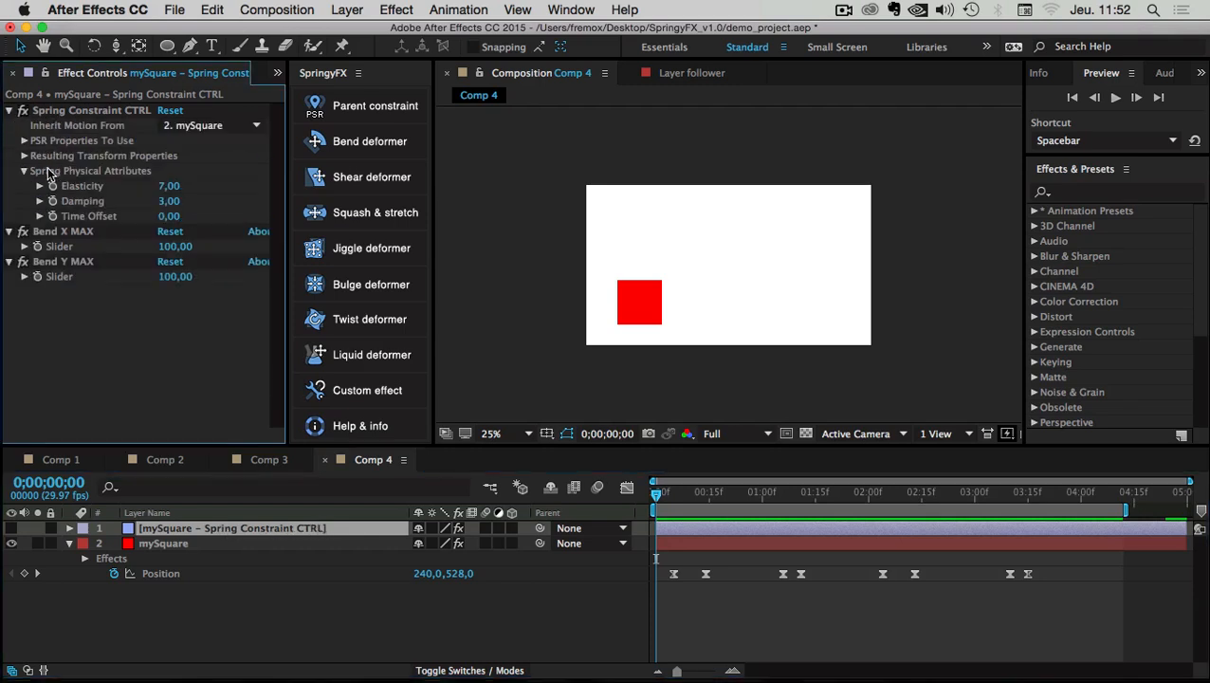
{"action": "left_click", "coordinate": [169, 185]}
{"action": "type", "text": "9"}
{"action": "left_click", "coordinate": [171, 202]}
{"action": "type", "text": "1"}
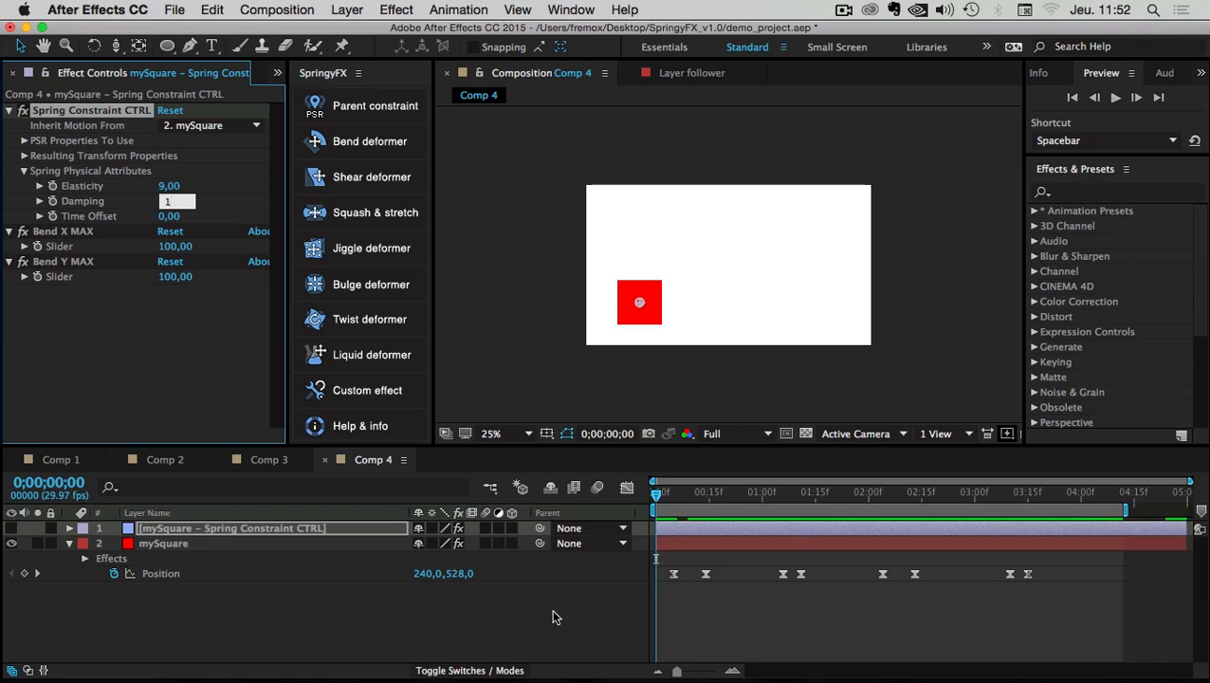
{"action": "key", "text": "Return"}
{"action": "left_click", "coordinate": [1115, 98]}
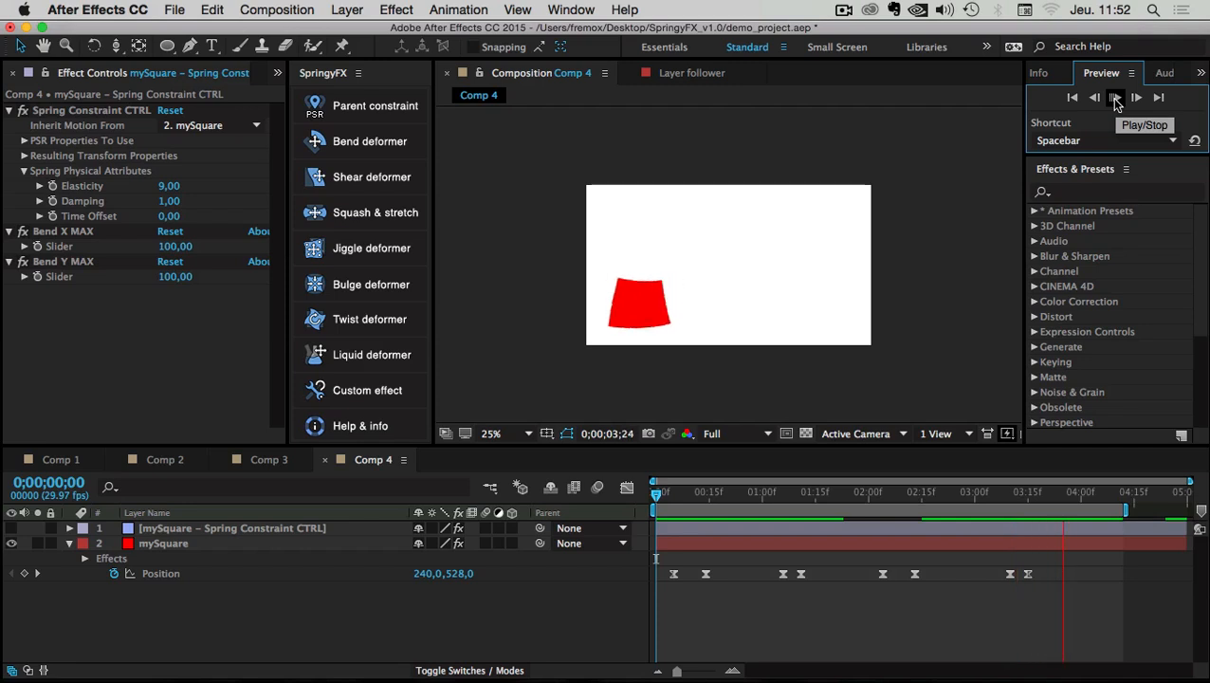
{"action": "left_click", "coordinate": [166, 335]}
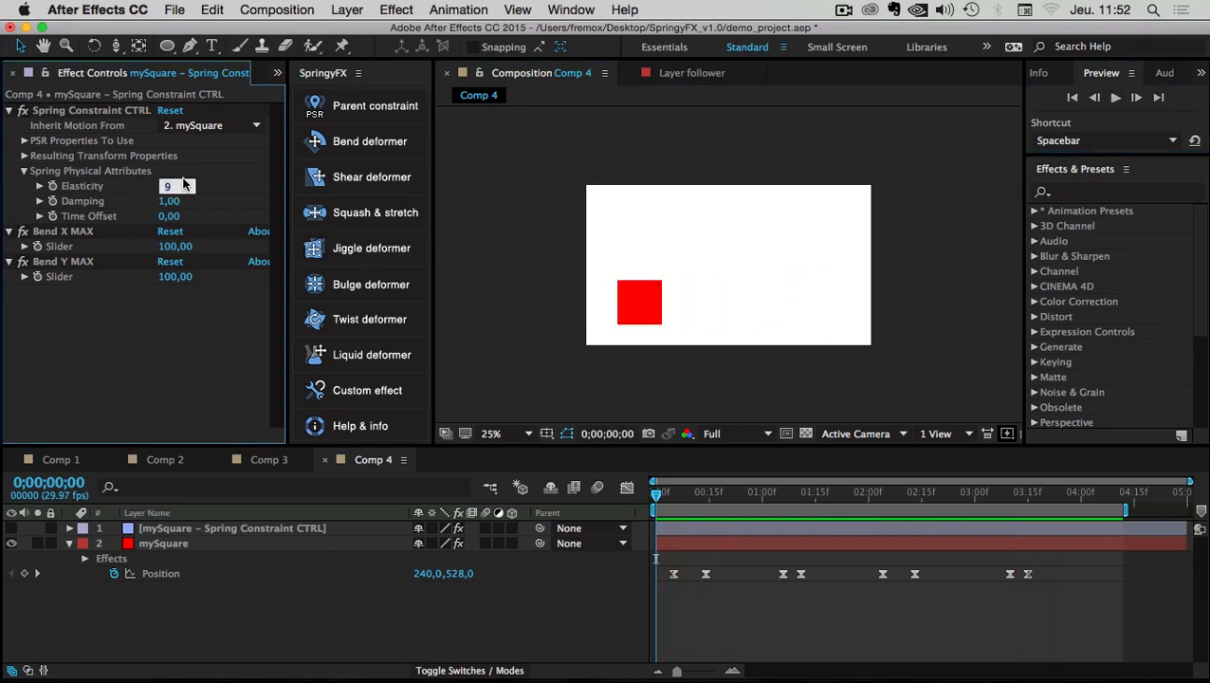
Set Damping to 4 and Time Offset to 0,15, then preview the springy slide
{"action": "left_click", "coordinate": [173, 202]}
{"action": "type", "text": "4"}
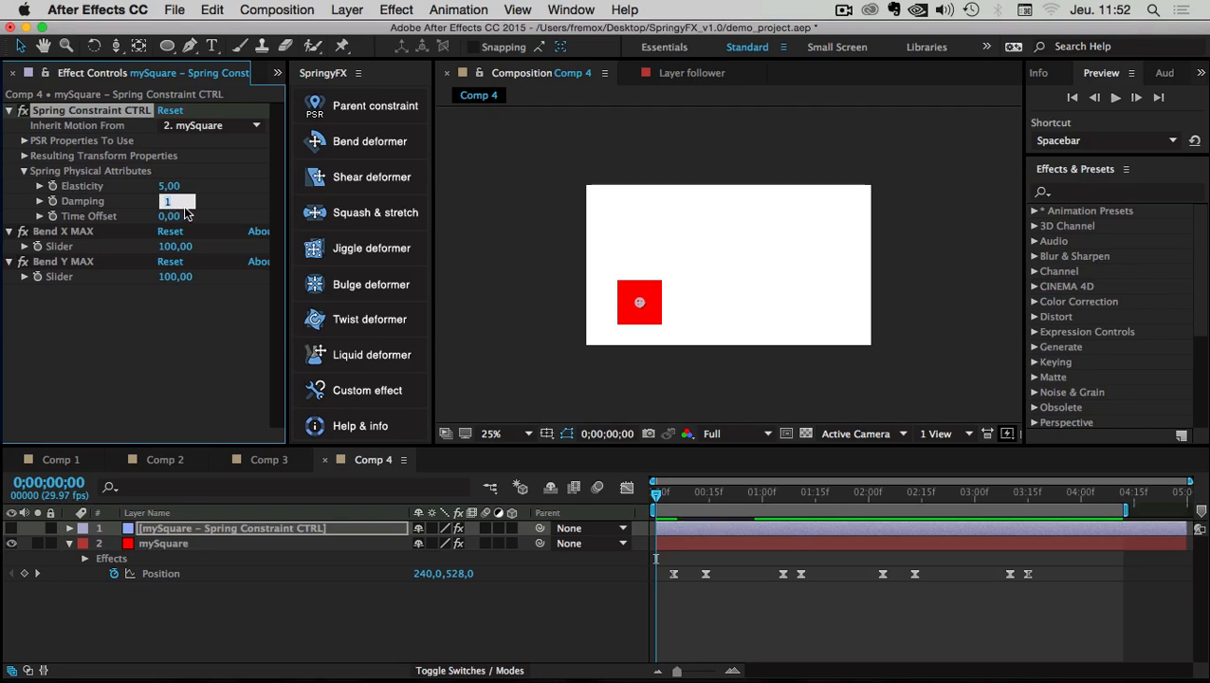
{"action": "key", "text": "Return"}
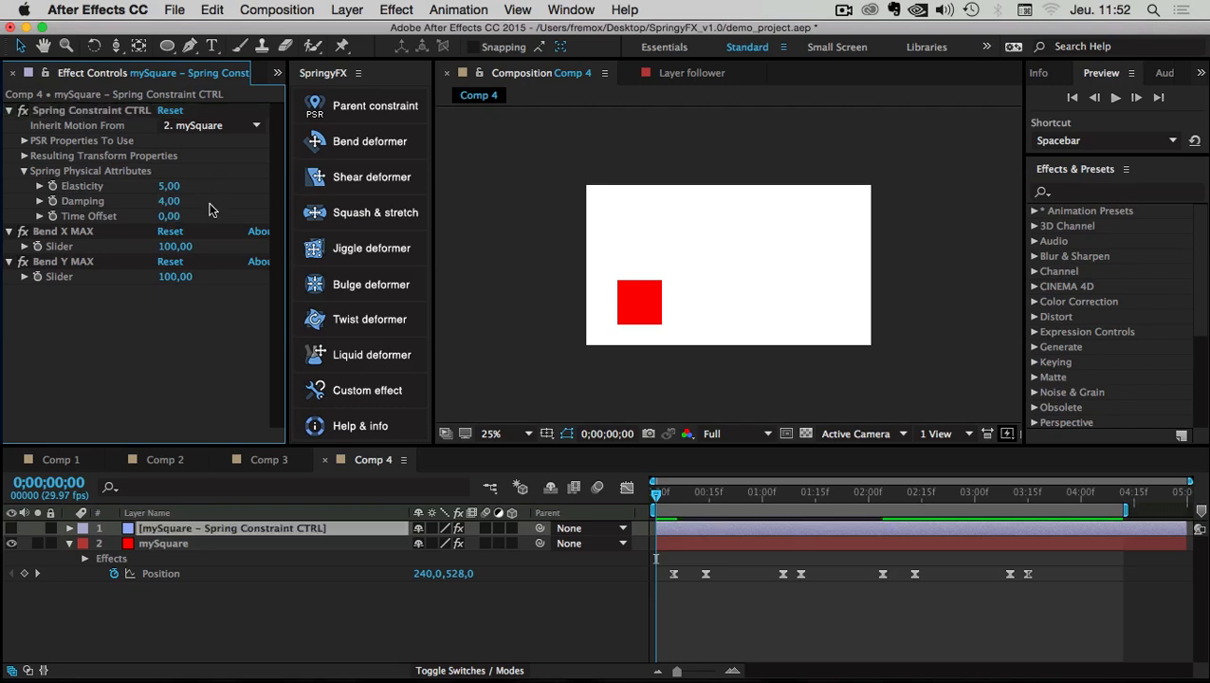
{"action": "left_click", "coordinate": [169, 217]}
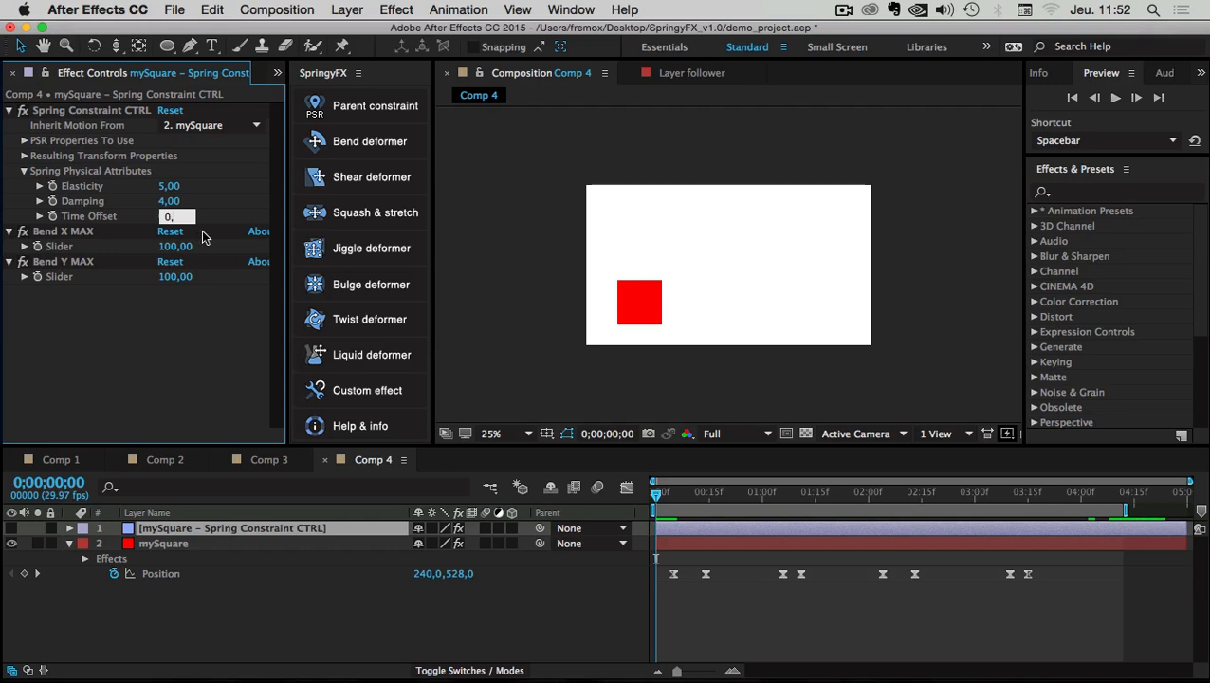
{"action": "type", "text": "0,15"}
{"action": "key", "text": "Return"}
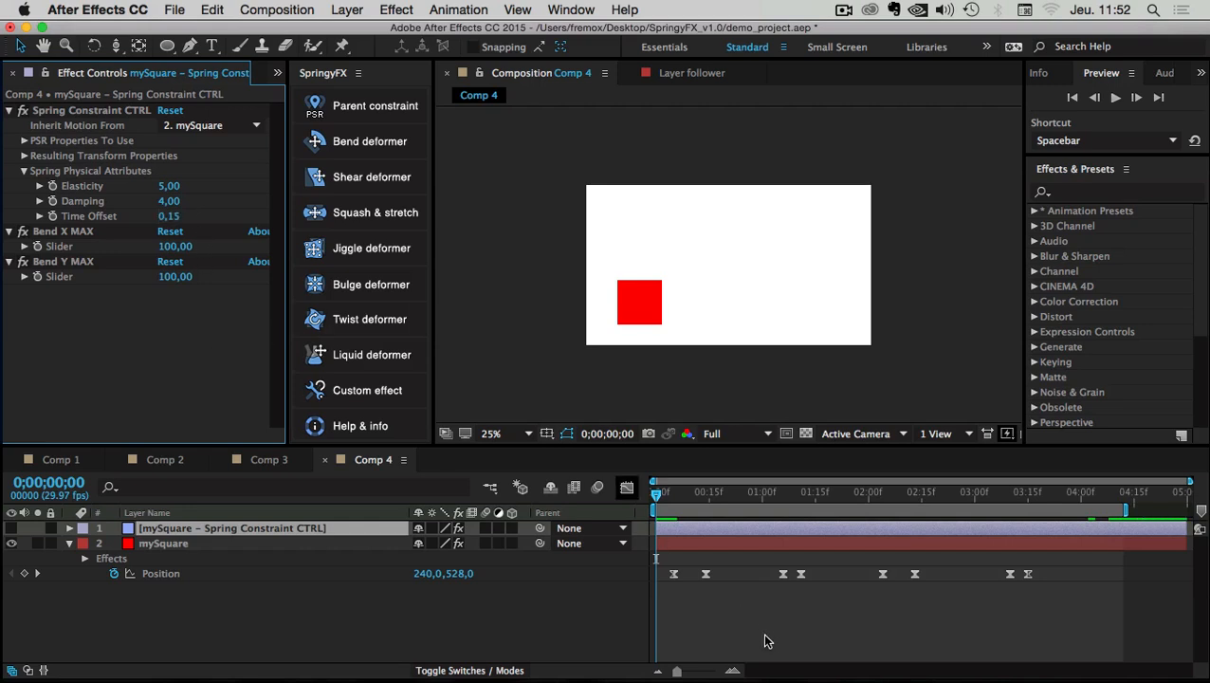
{"action": "left_click", "coordinate": [763, 635]}
{"action": "key", "text": "space"}
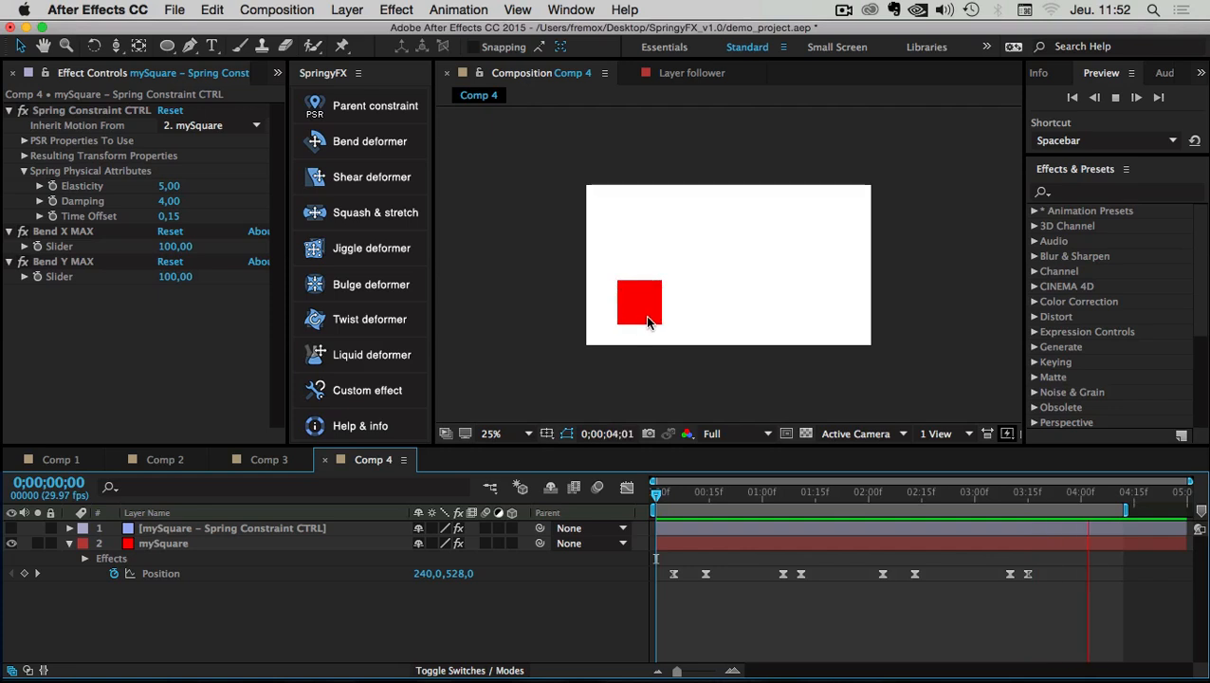
{"action": "key", "text": "space"}
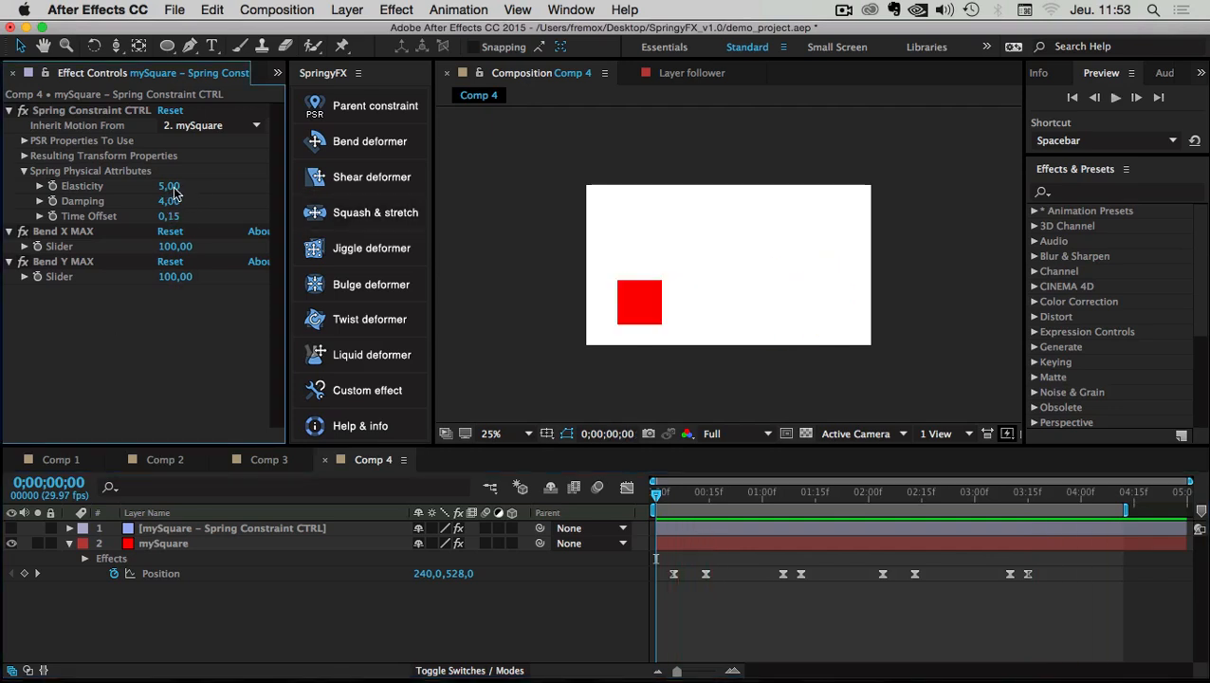
Set Elasticity 7, Damping 3 and Time Offset 0,25, then preview
{"action": "left_click", "coordinate": [173, 189]}
{"action": "type", "text": "7"}
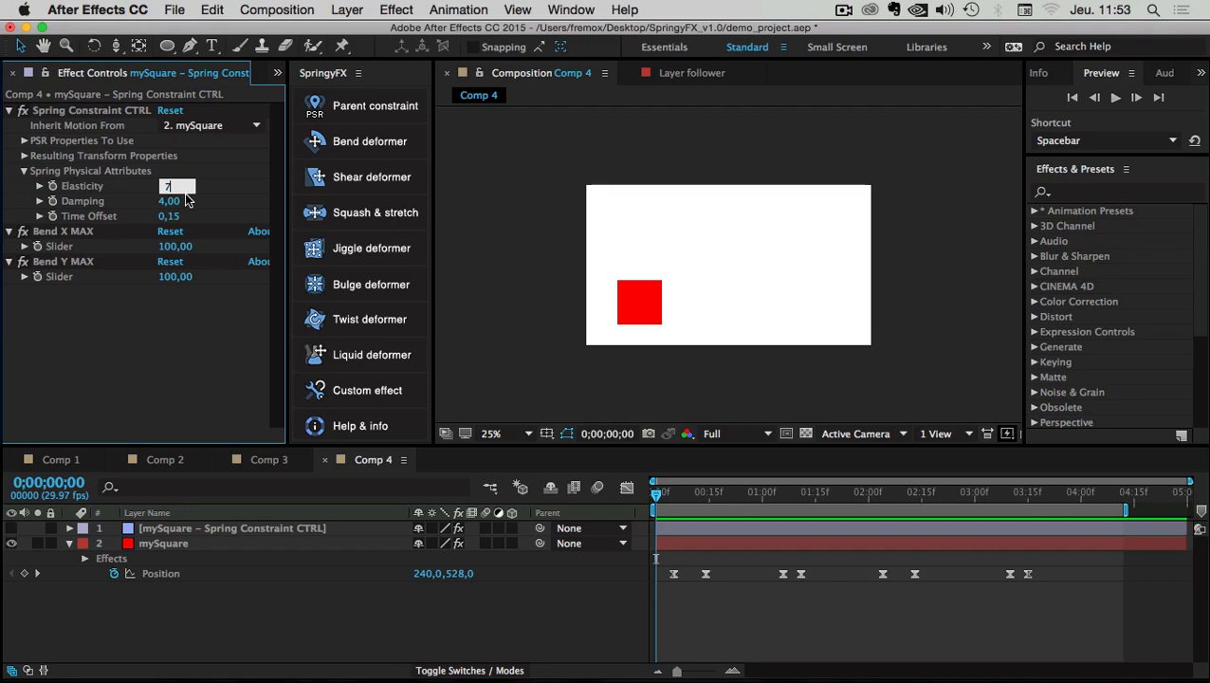
{"action": "left_click", "coordinate": [172, 202]}
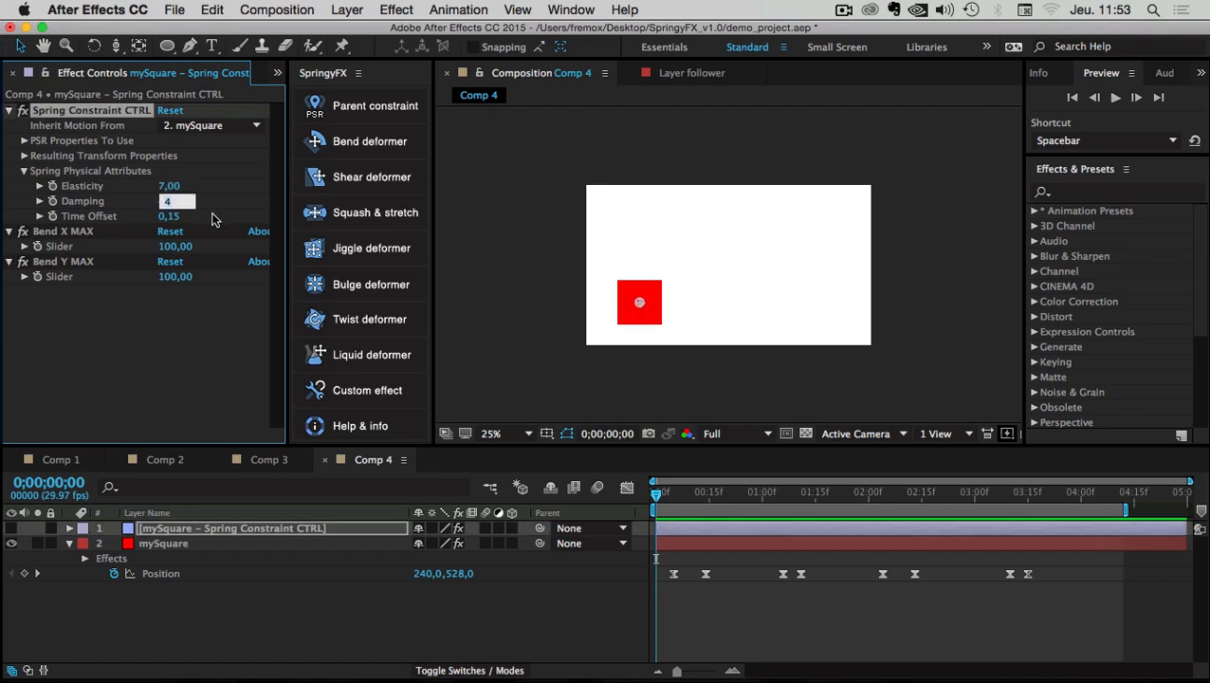
{"action": "type", "text": "3"}
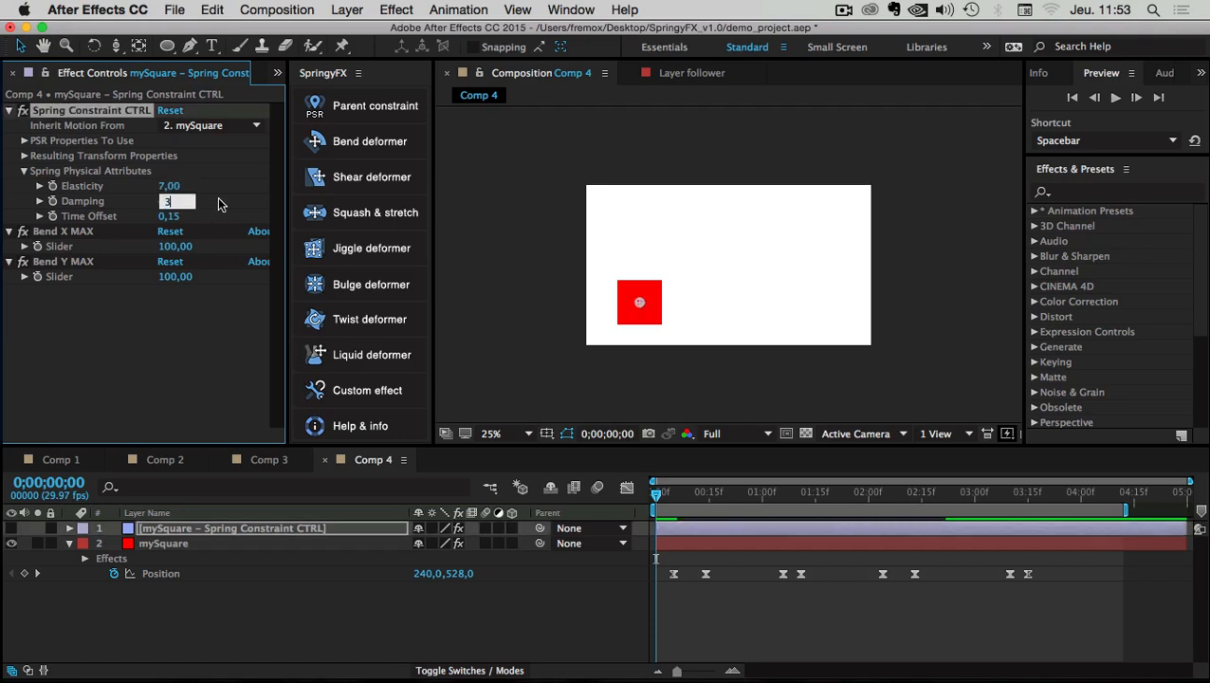
{"action": "left_click", "coordinate": [236, 186]}
{"action": "left_click", "coordinate": [172, 218]}
{"action": "type", "text": "0,25"}
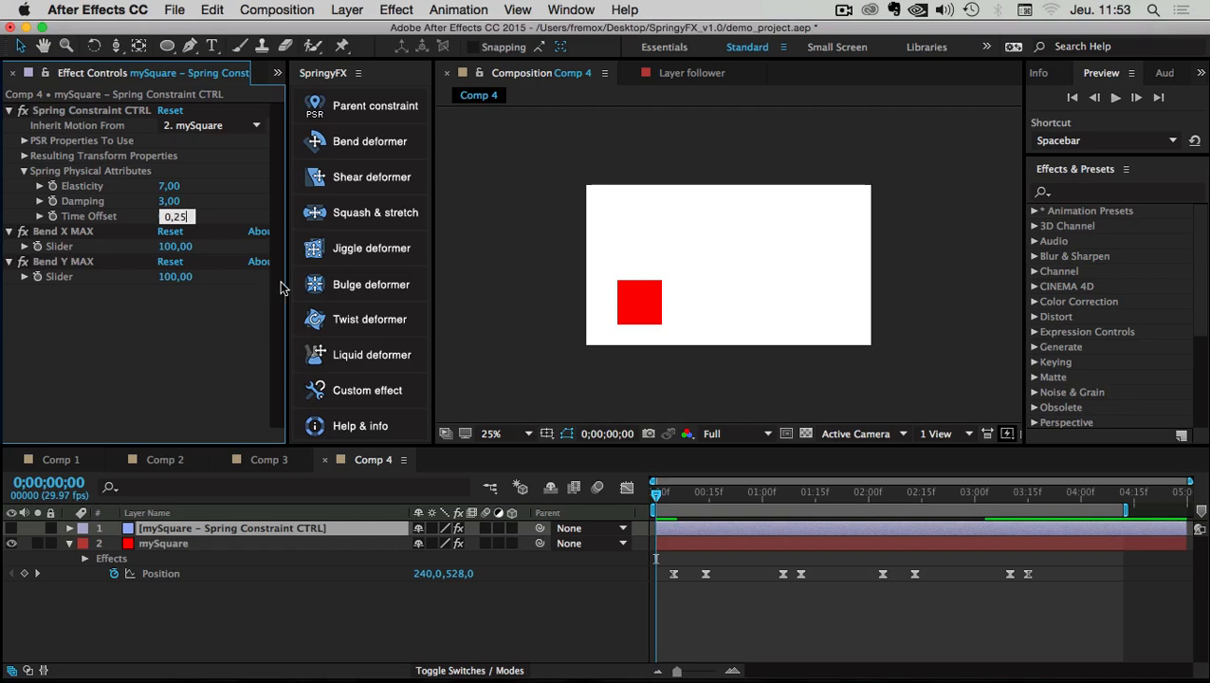
{"action": "left_click", "coordinate": [523, 216]}
{"action": "key", "text": "space"}
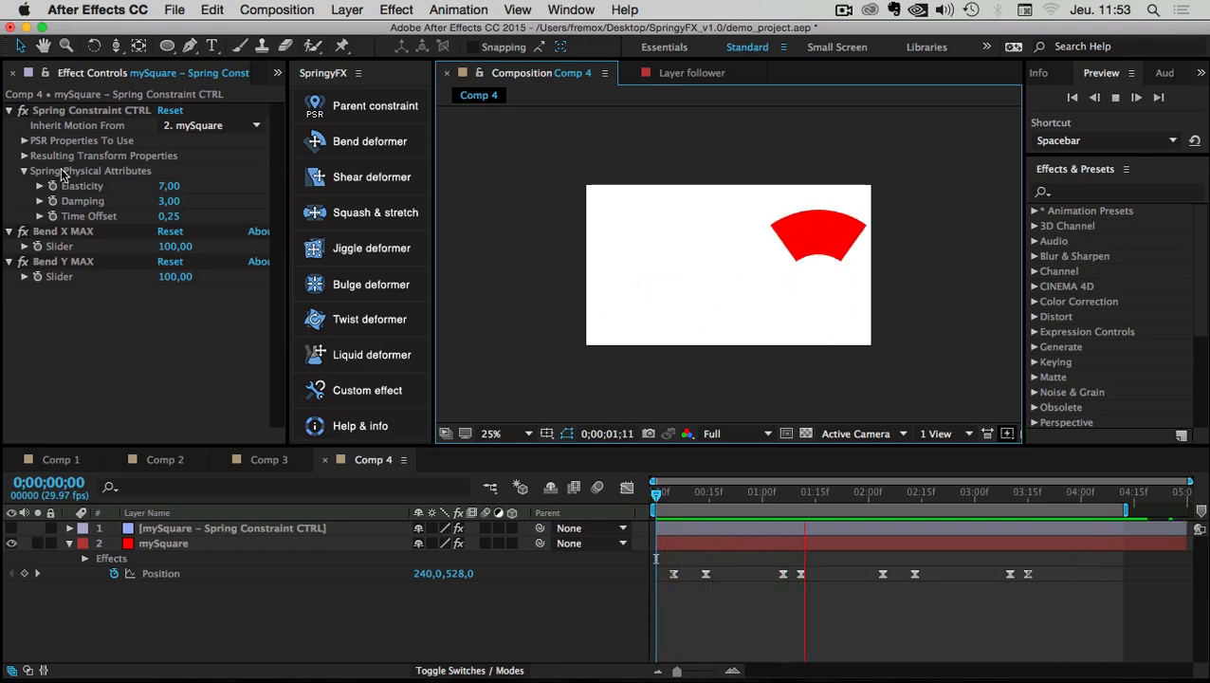
Reset Time Offset to 0, collapse the spring controls, and move to about frame 16
{"action": "left_click", "coordinate": [176, 217]}
{"action": "type", "text": "0"}
{"action": "key", "text": "Return"}
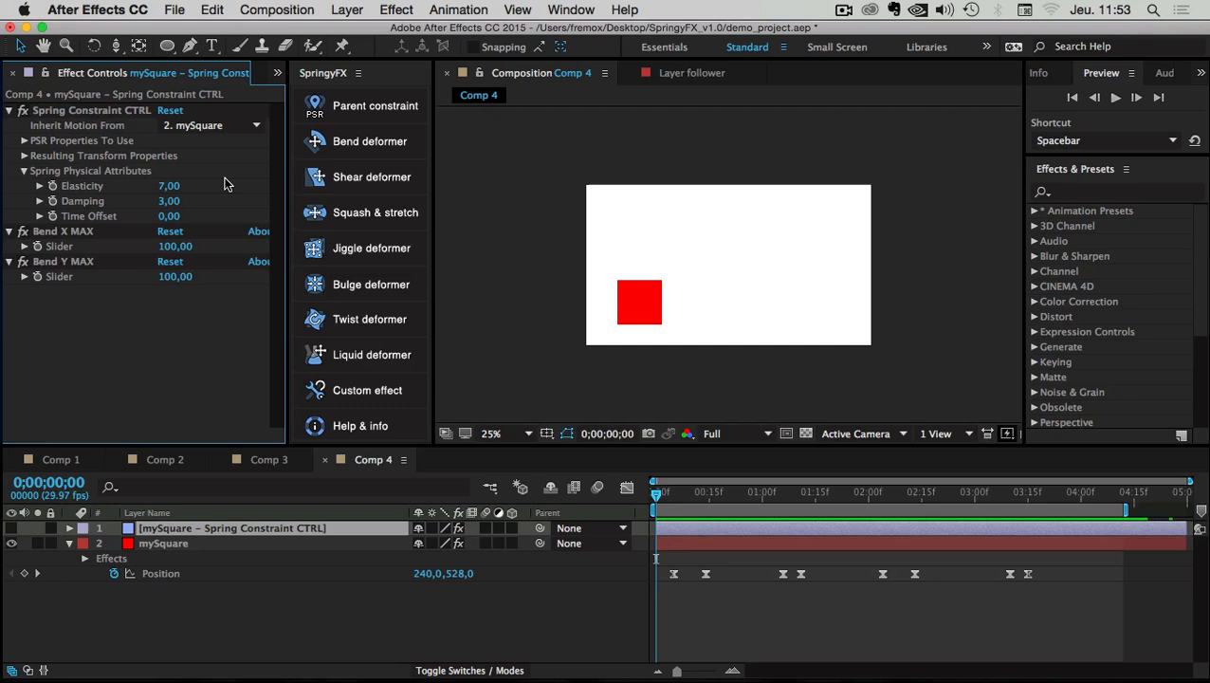
{"action": "left_click", "coordinate": [23, 172]}
{"action": "left_click", "coordinate": [7, 110]}
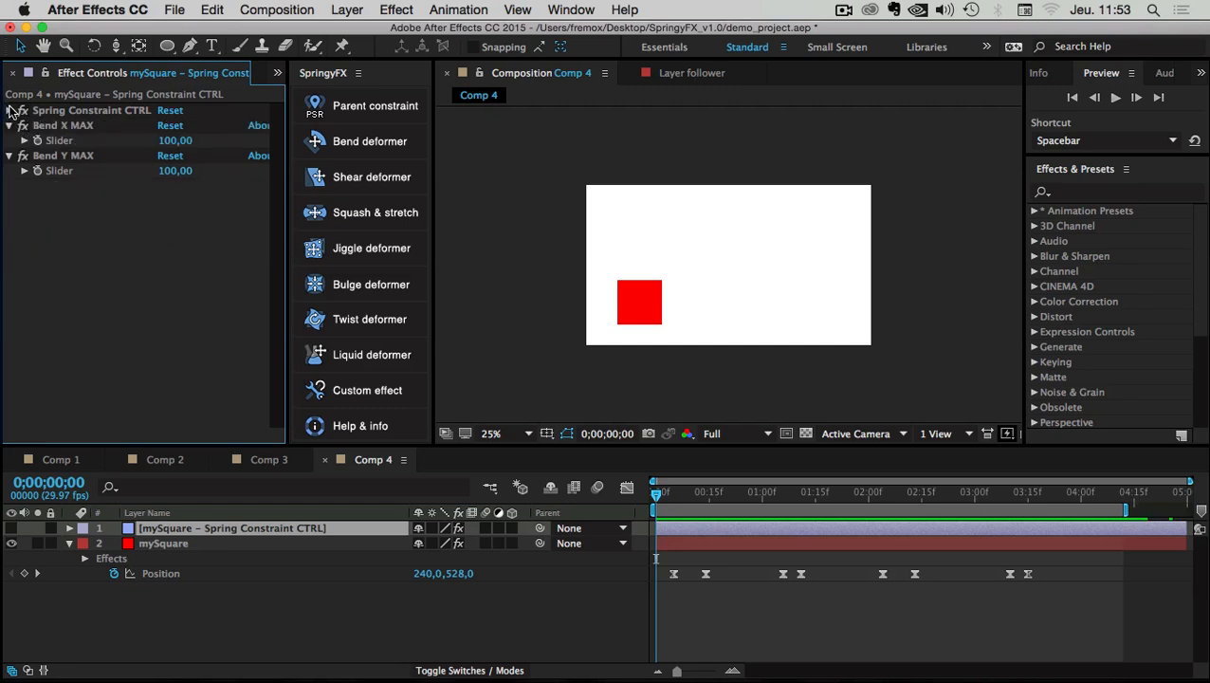
{"action": "left_click_drag", "start_coordinate": [656, 492], "coordinate": [627, 511]}
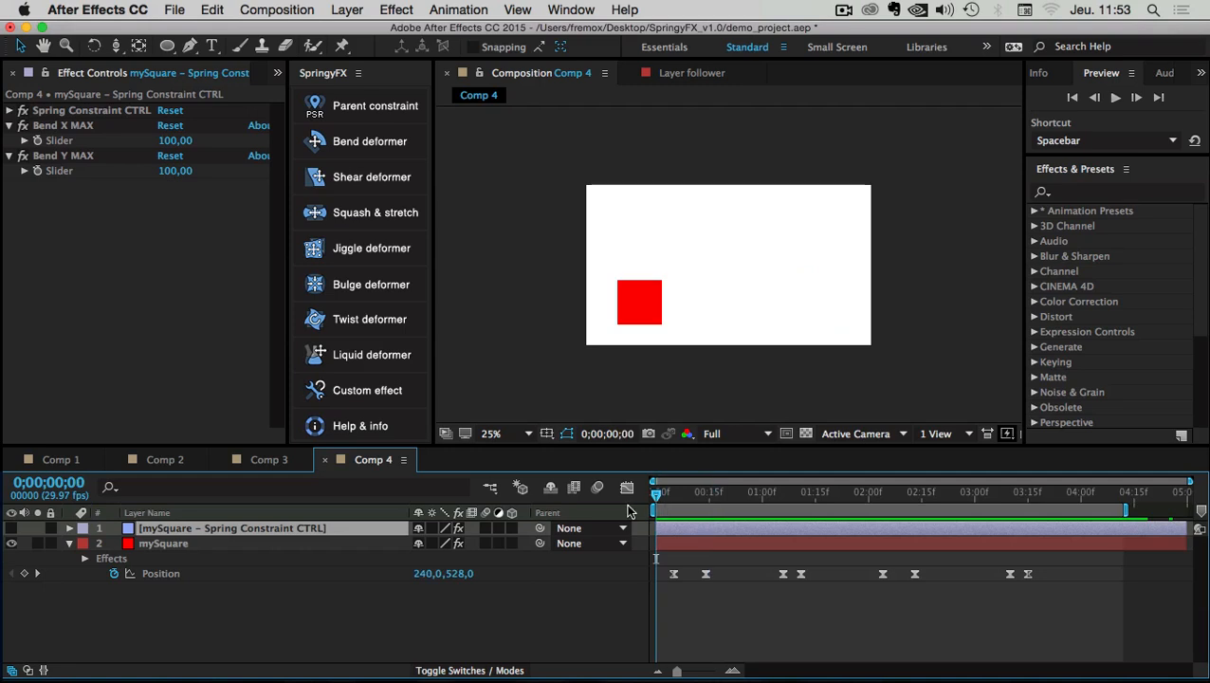
{"action": "left_click", "coordinate": [42, 129]}
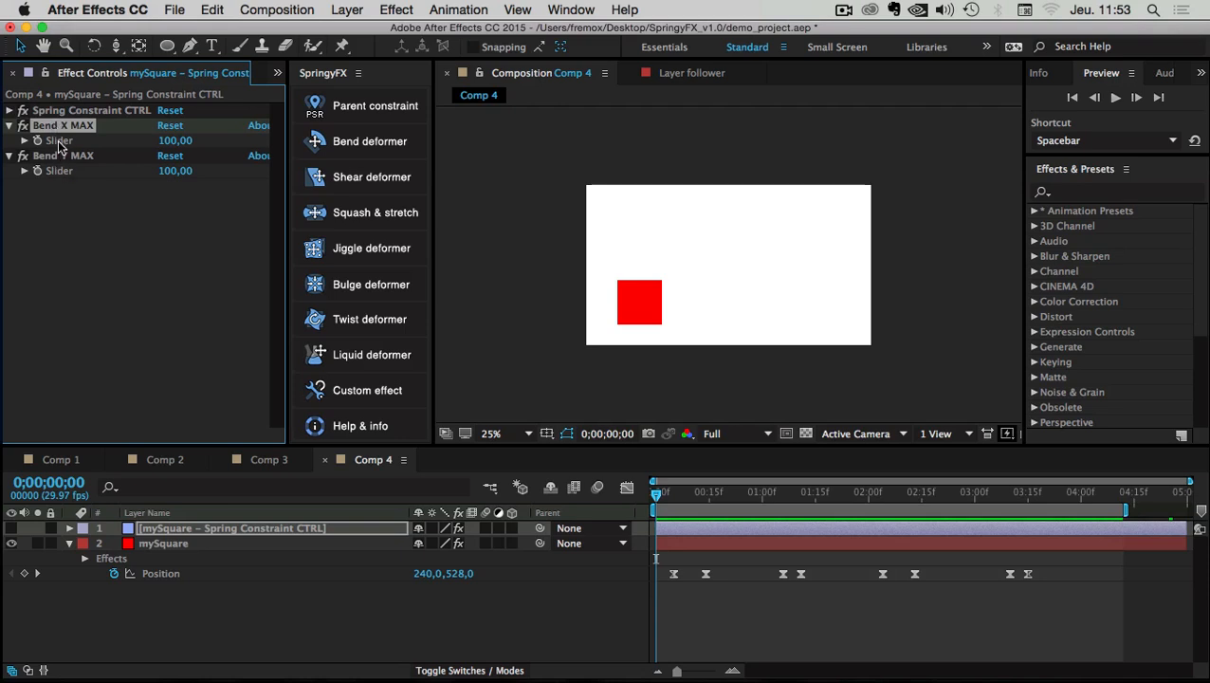
{"action": "right_click", "coordinate": [156, 527]}
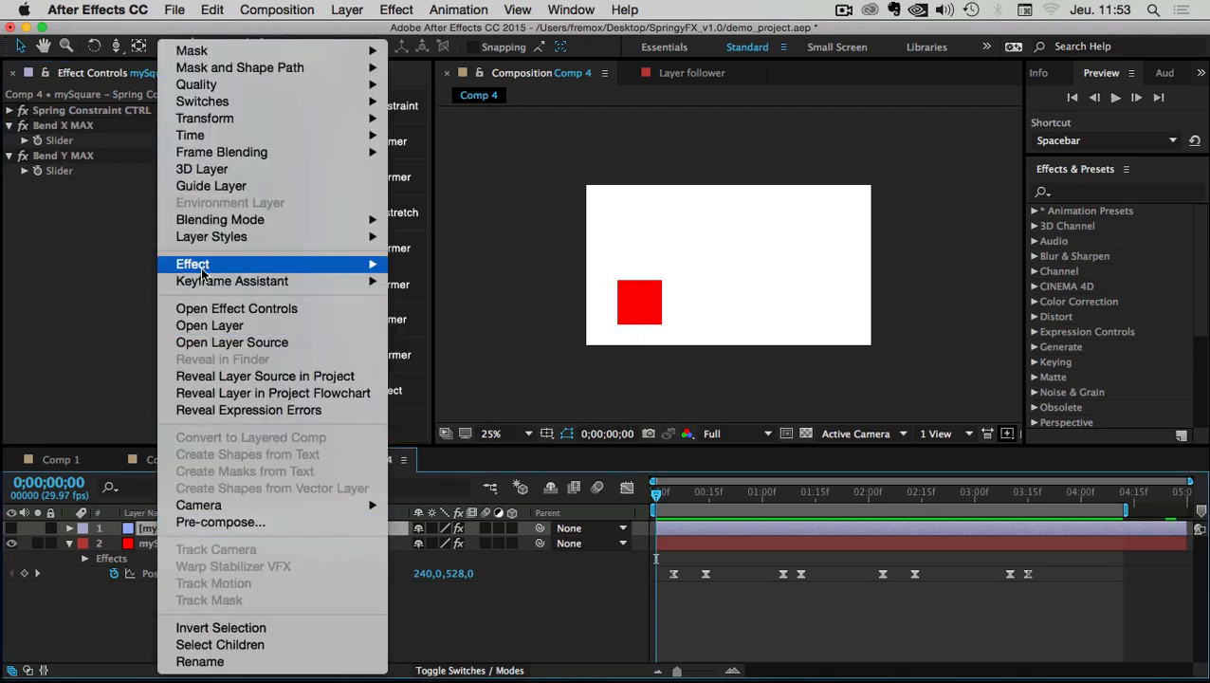
{"action": "mouse_move", "coordinate": [202, 270]}
{"action": "mouse_move", "coordinate": [530, 391]}
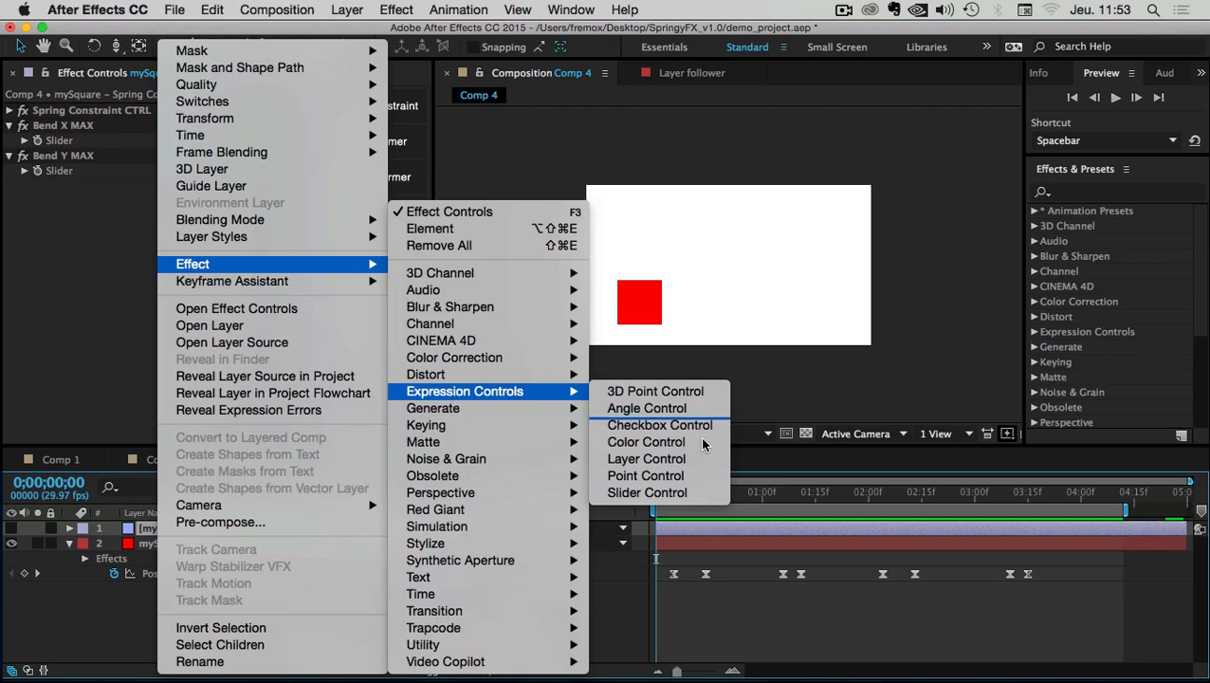
{"action": "left_click", "coordinate": [38, 252]}
{"action": "left_click", "coordinate": [45, 129]}
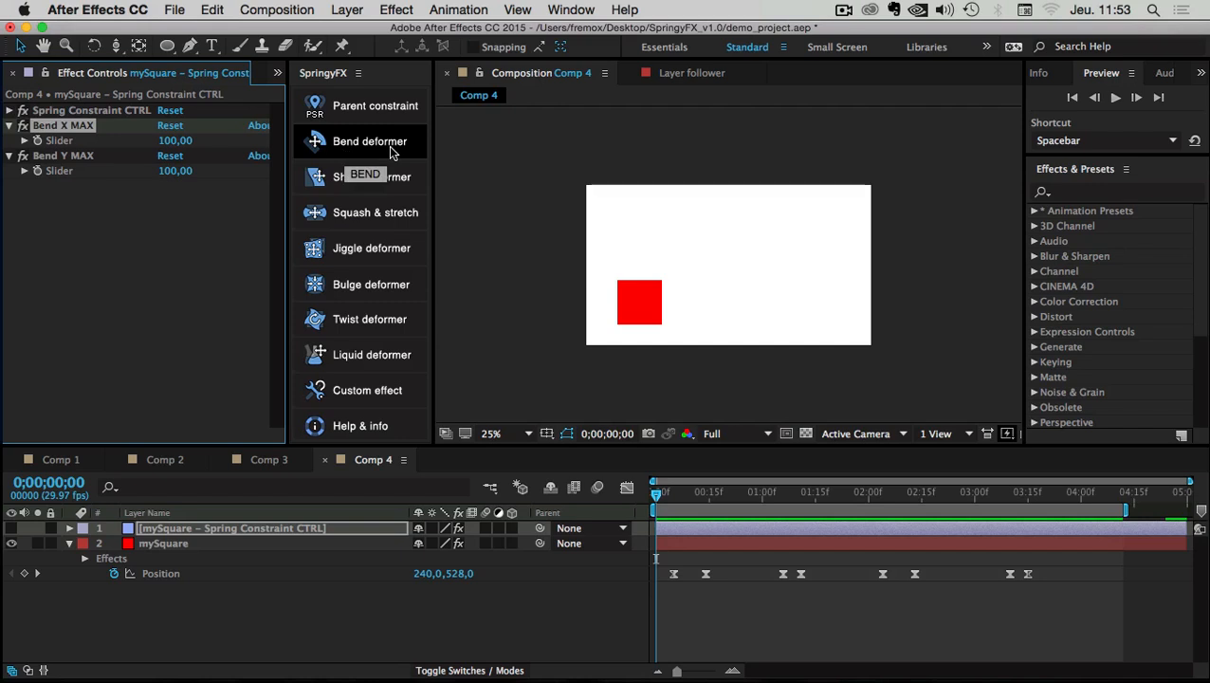
{"action": "left_click", "coordinate": [94, 222]}
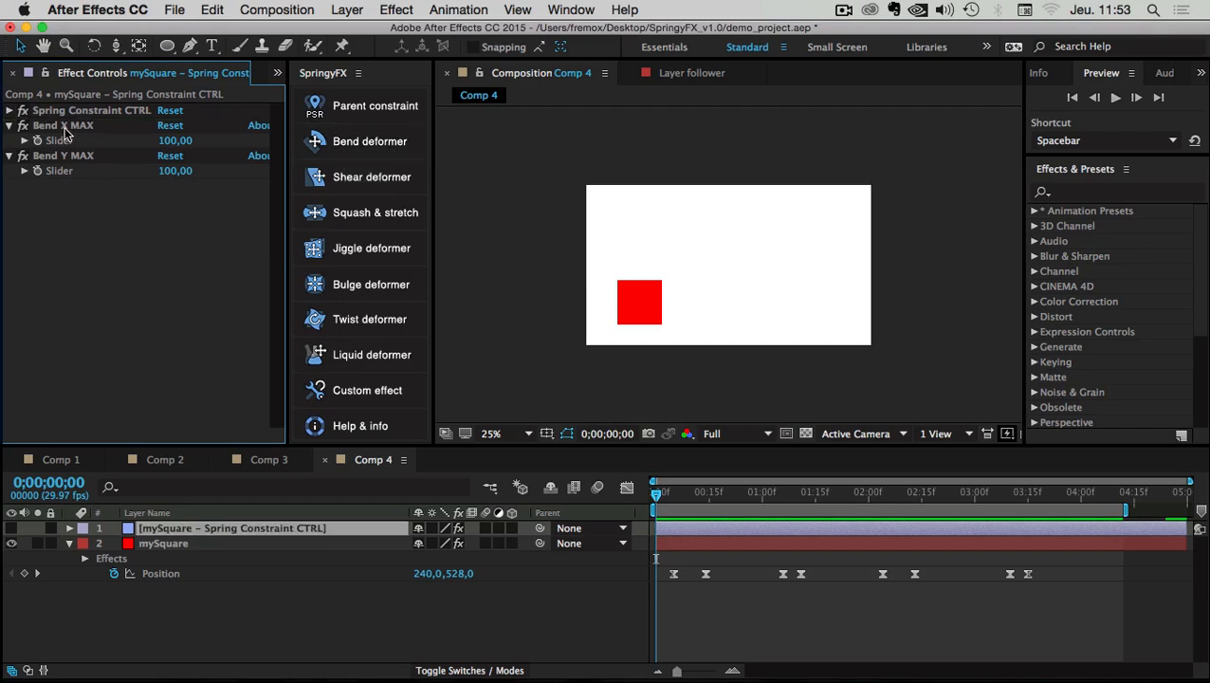
{"action": "left_click", "coordinate": [64, 129]}
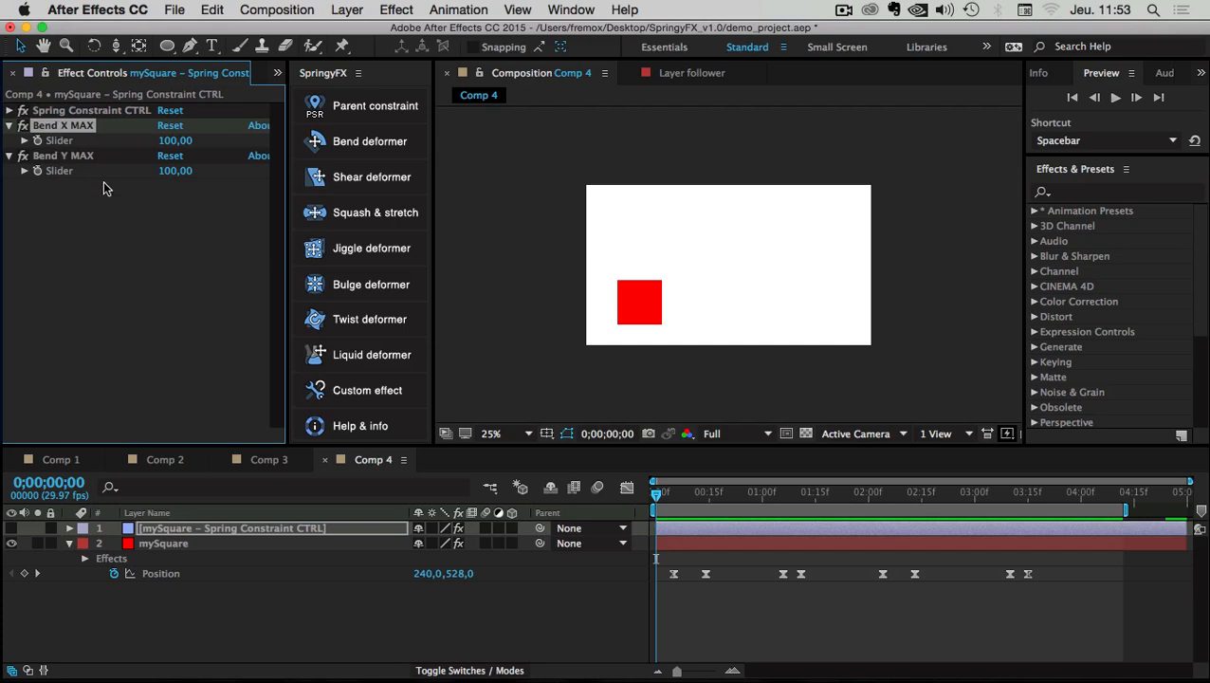
{"action": "left_click", "coordinate": [155, 540]}
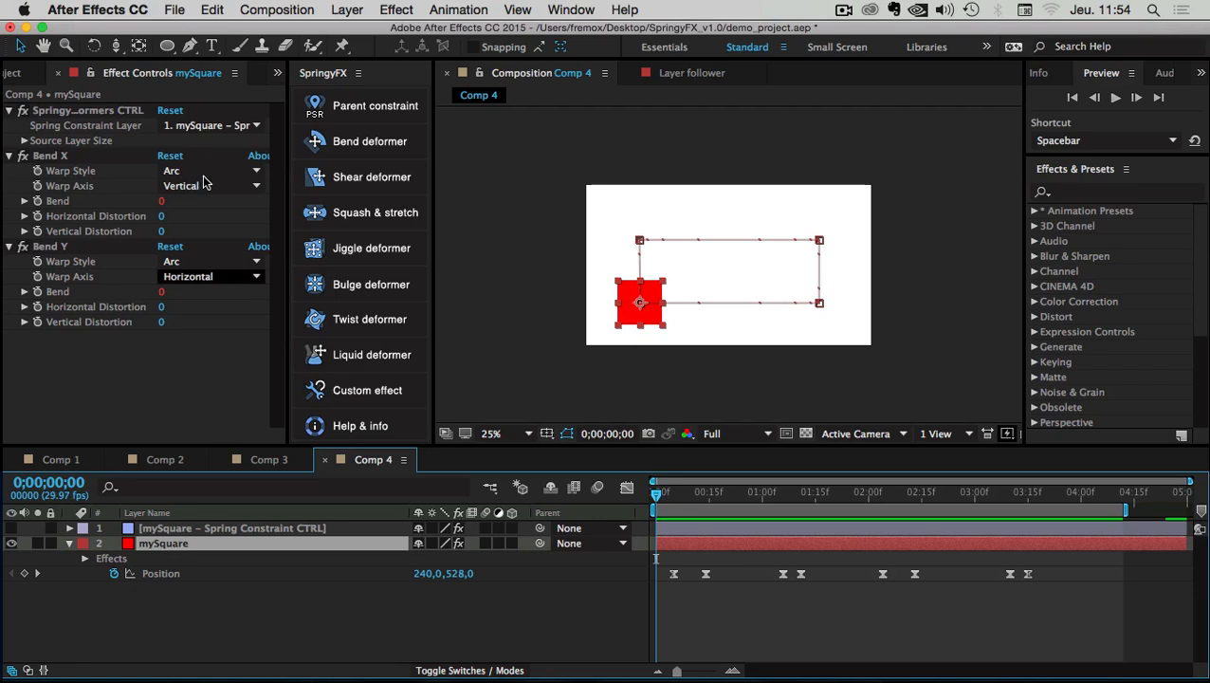
{"action": "left_click", "coordinate": [59, 114]}
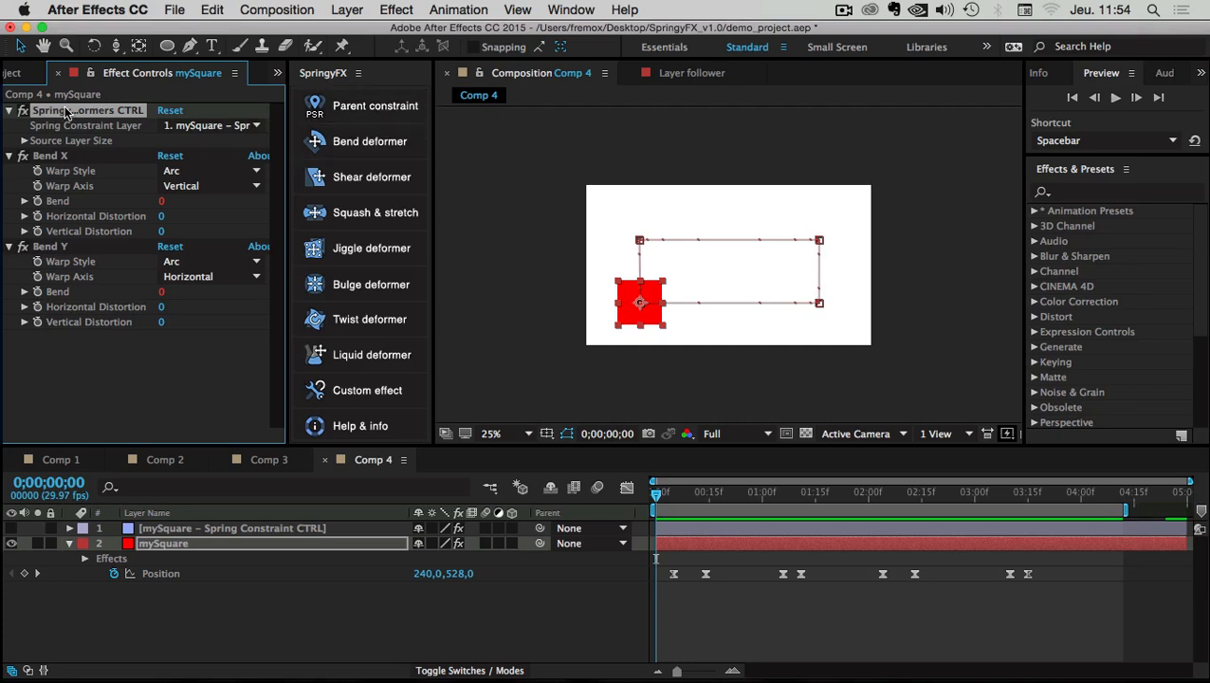
{"action": "left_click", "coordinate": [47, 153]}
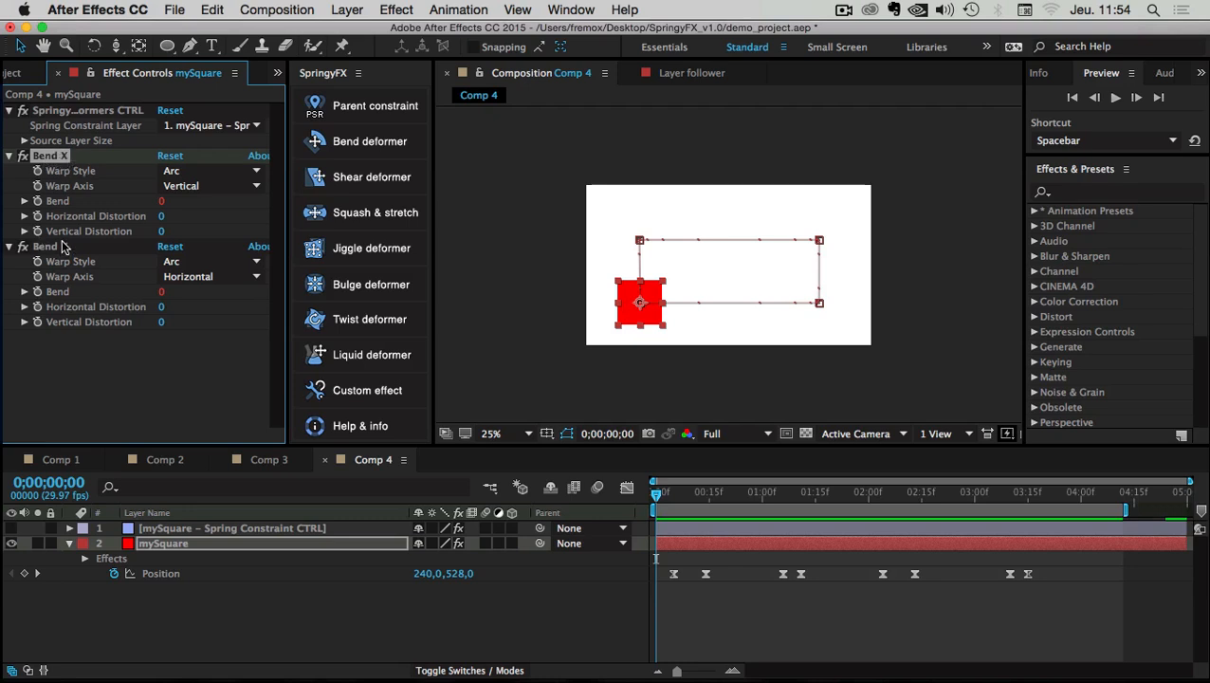
{"action": "right_click", "coordinate": [156, 544]}
{"action": "mouse_move", "coordinate": [205, 269]}
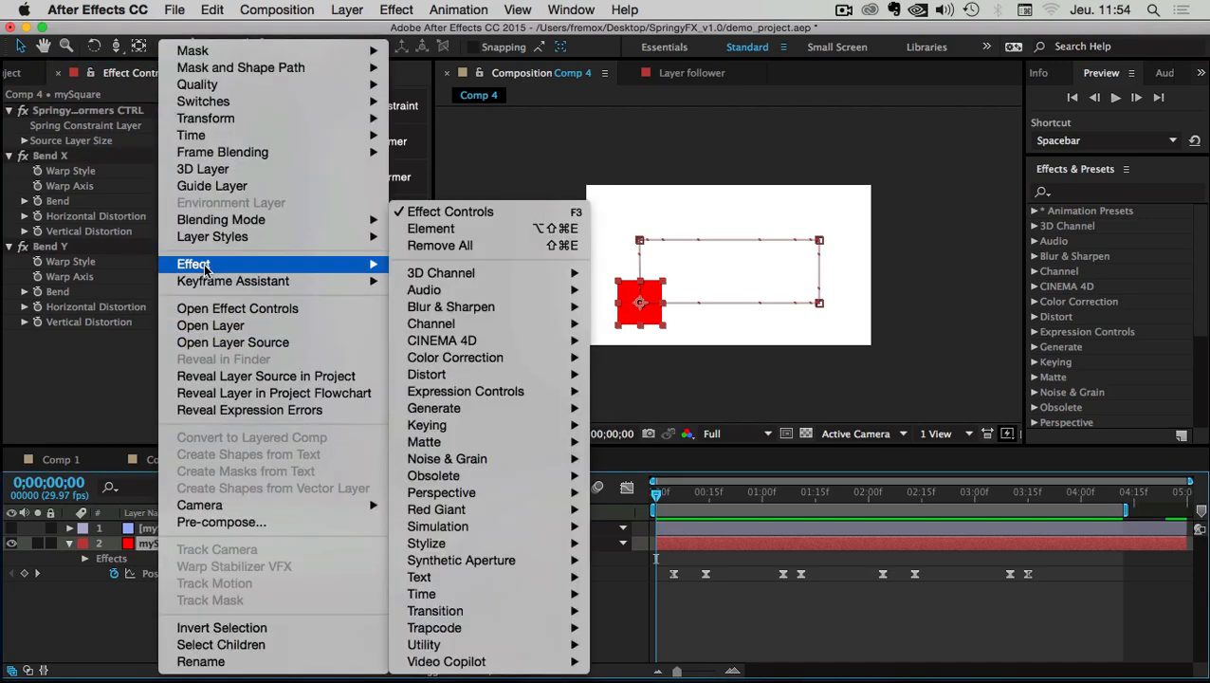
{"action": "mouse_move", "coordinate": [481, 378]}
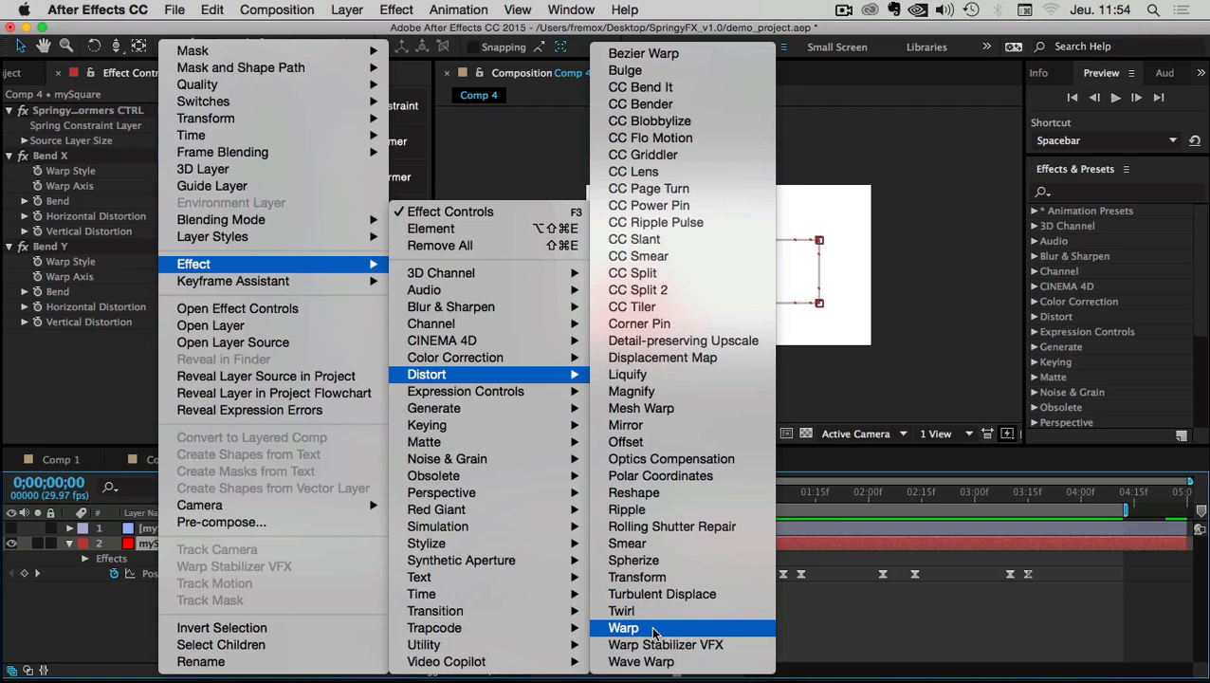
{"action": "left_click", "coordinate": [65, 340]}
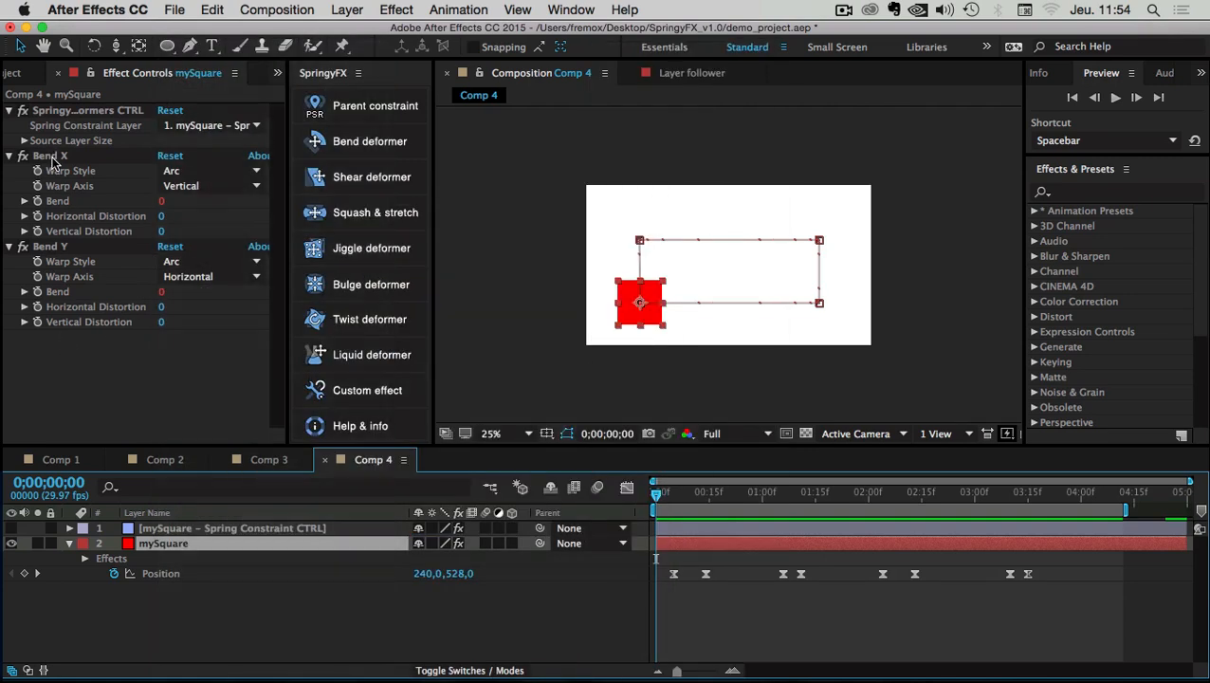
{"action": "left_click", "coordinate": [53, 156]}
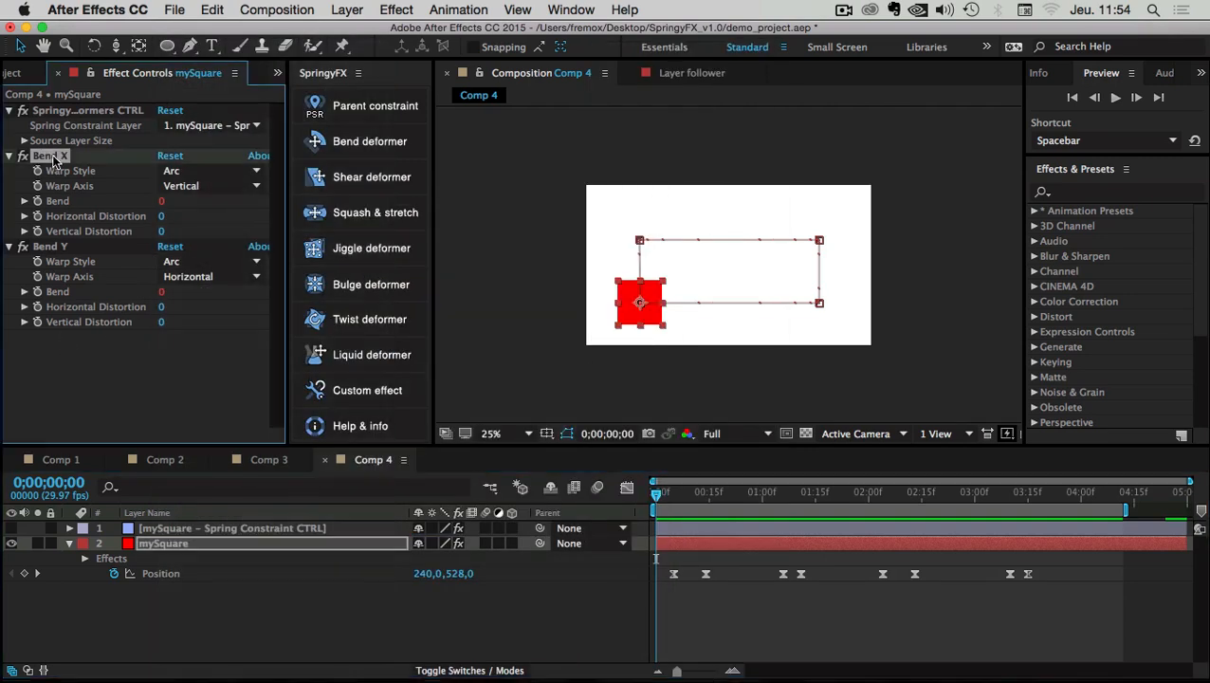
{"action": "left_click", "coordinate": [61, 247]}
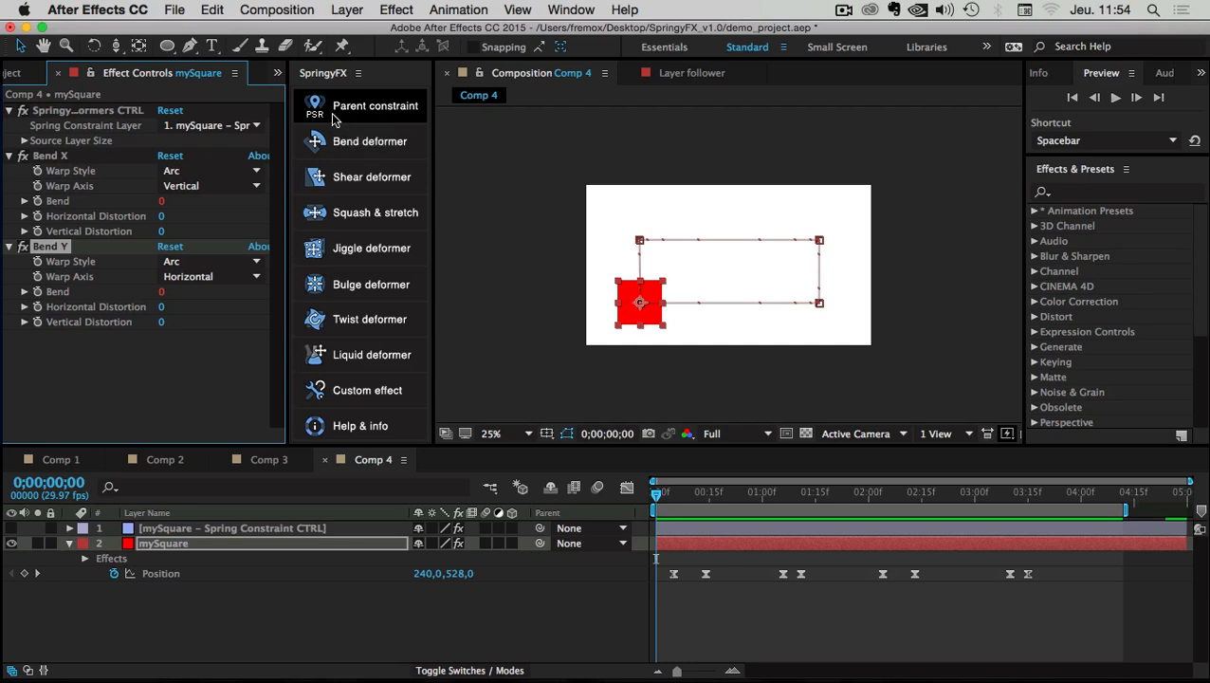
{"action": "left_click", "coordinate": [160, 528]}
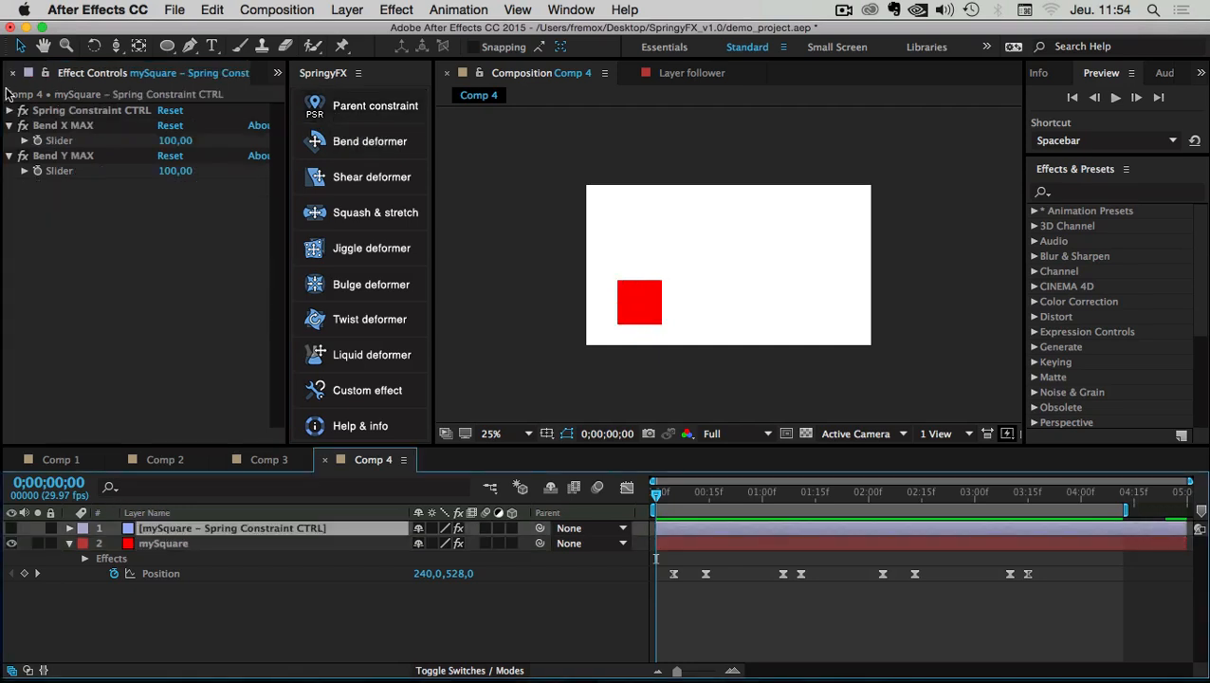
Make the spring control layer visible and inspect its Resulting Transform and Springy Position values at frame 4
{"action": "left_click", "coordinate": [24, 112]}
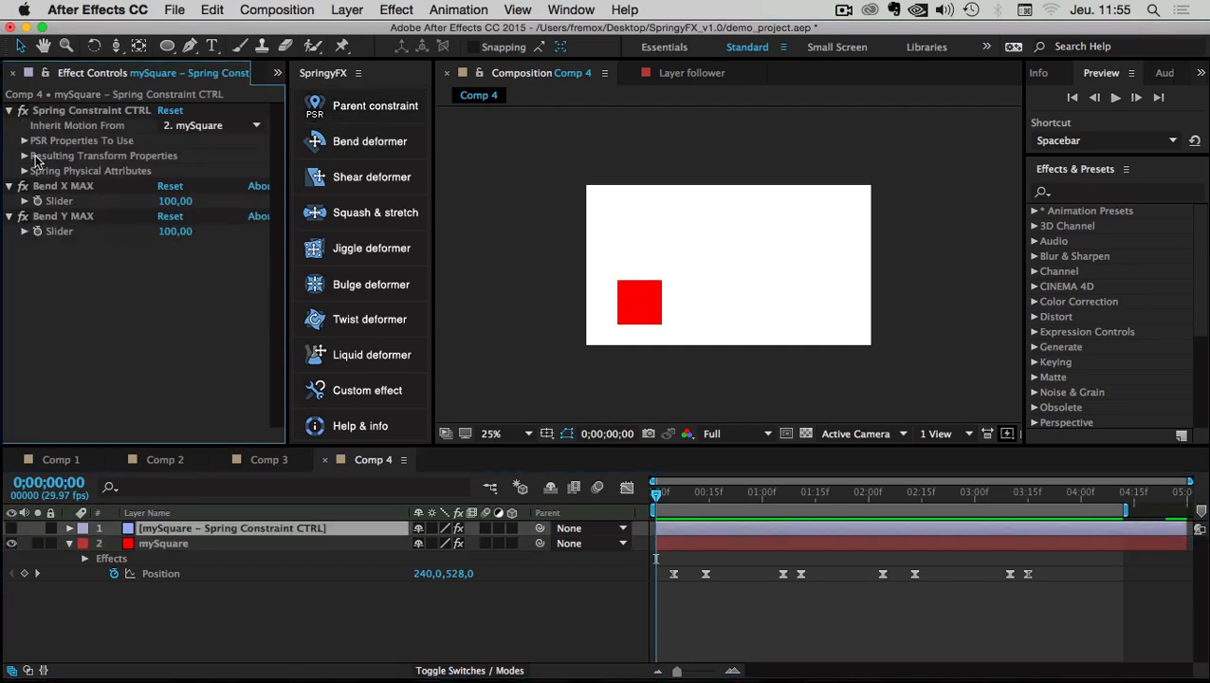
{"action": "left_click", "coordinate": [24, 155]}
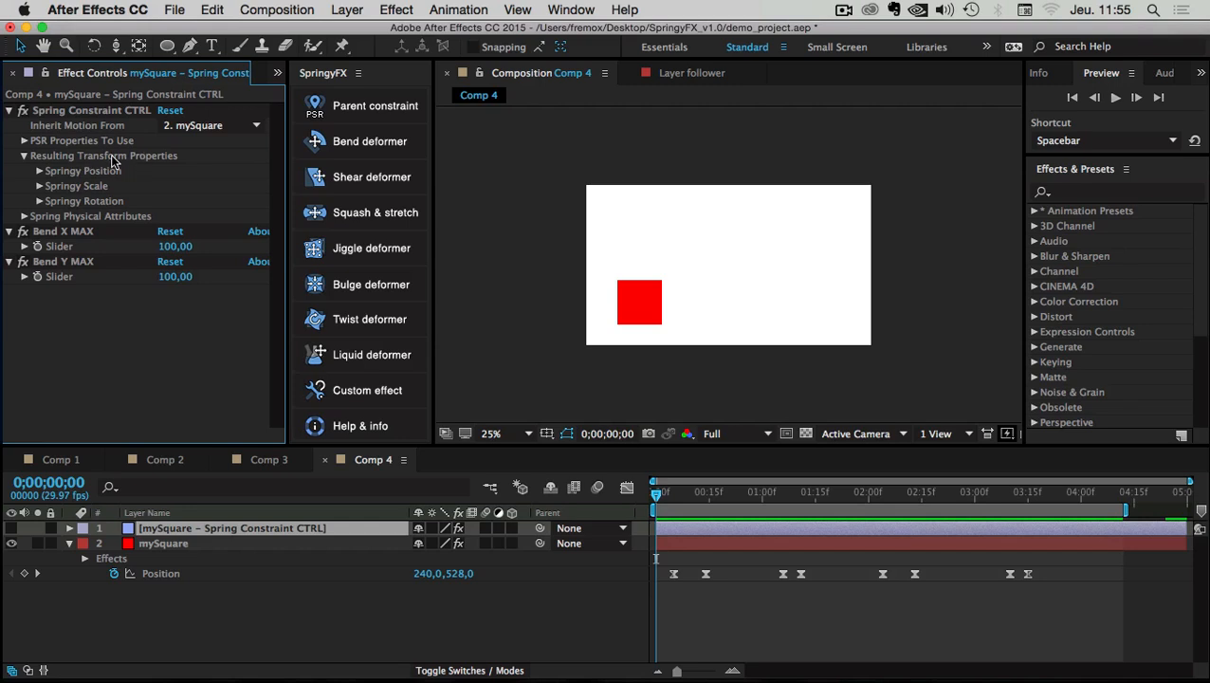
{"action": "left_click", "coordinate": [12, 528]}
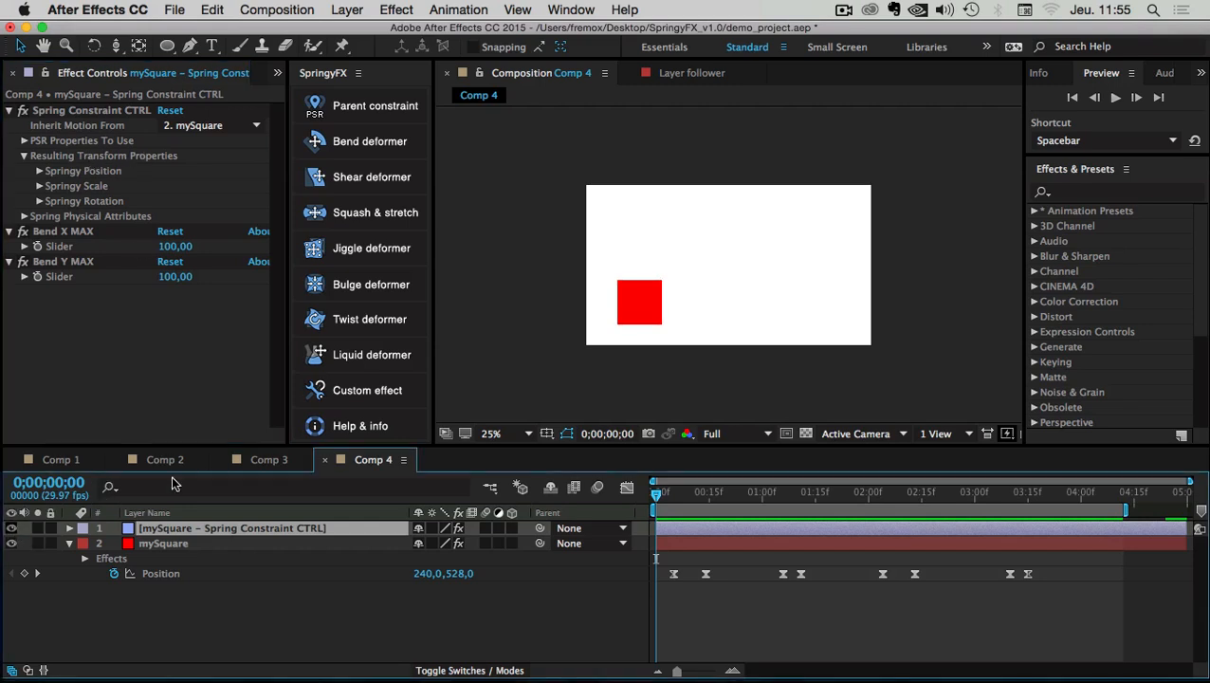
{"action": "left_click", "coordinate": [87, 142]}
{"action": "left_click", "coordinate": [67, 112]}
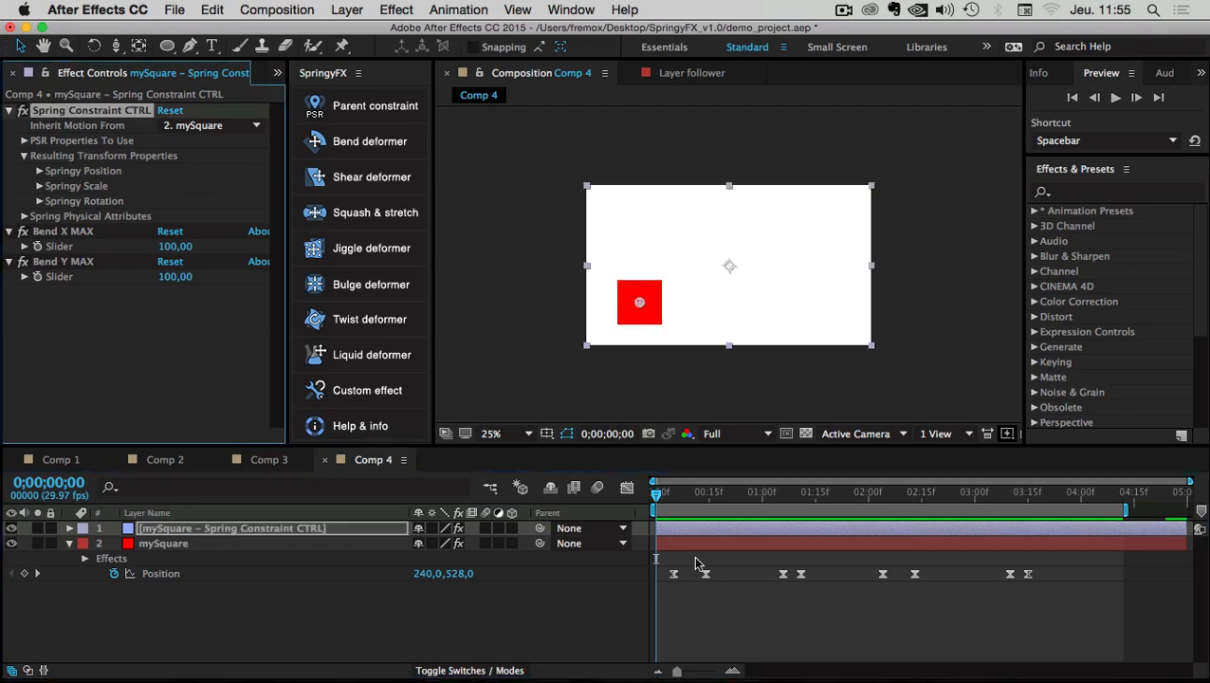
{"action": "left_click_drag", "start_coordinate": [661, 495], "coordinate": [696, 501]}
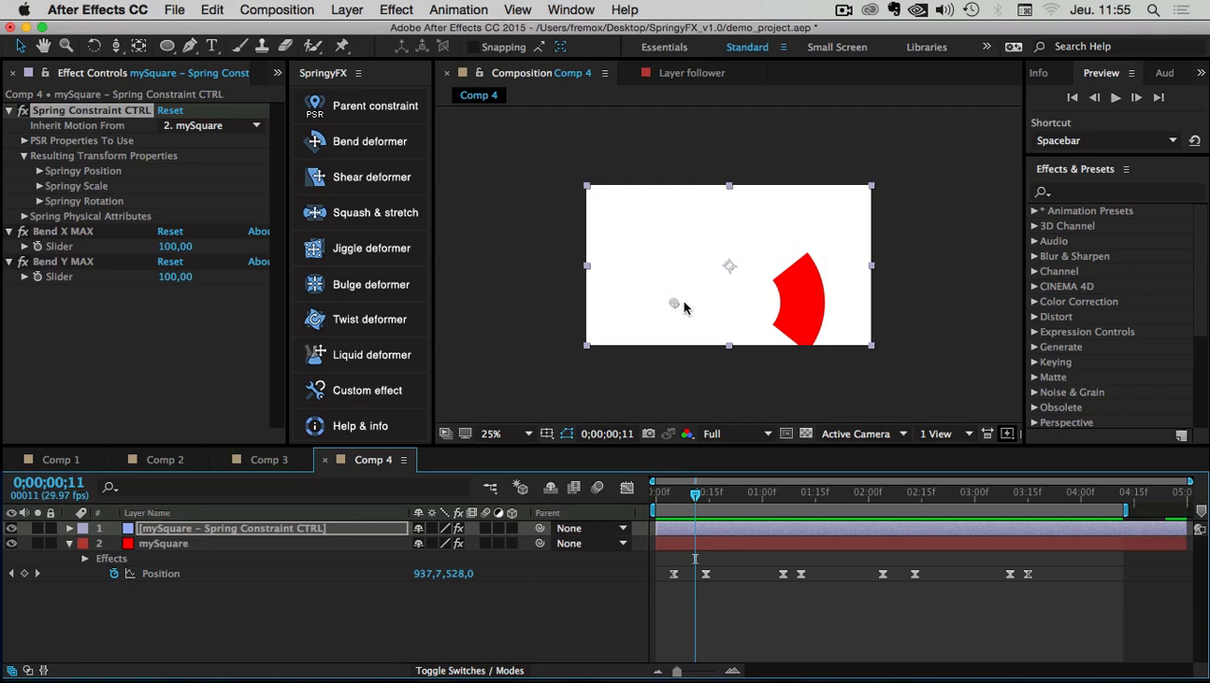
{"action": "left_click", "coordinate": [40, 170]}
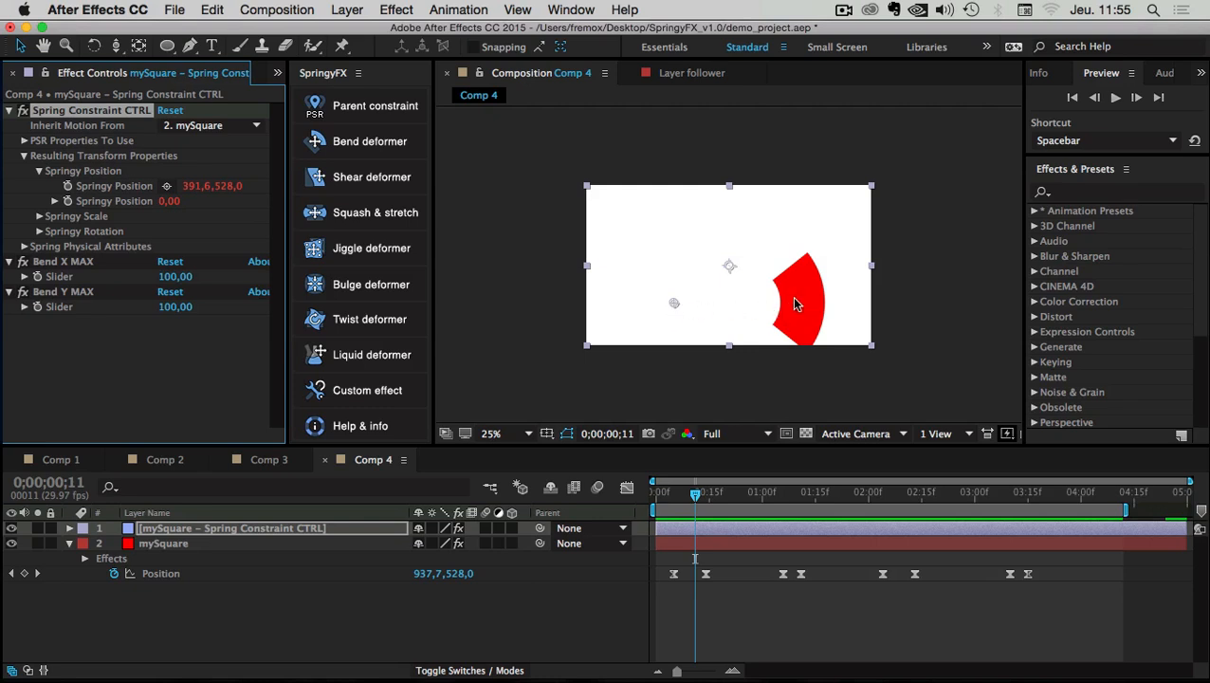
Select mySquare, scrub the slide, and play the preview from the start
{"action": "left_click", "coordinate": [173, 543]}
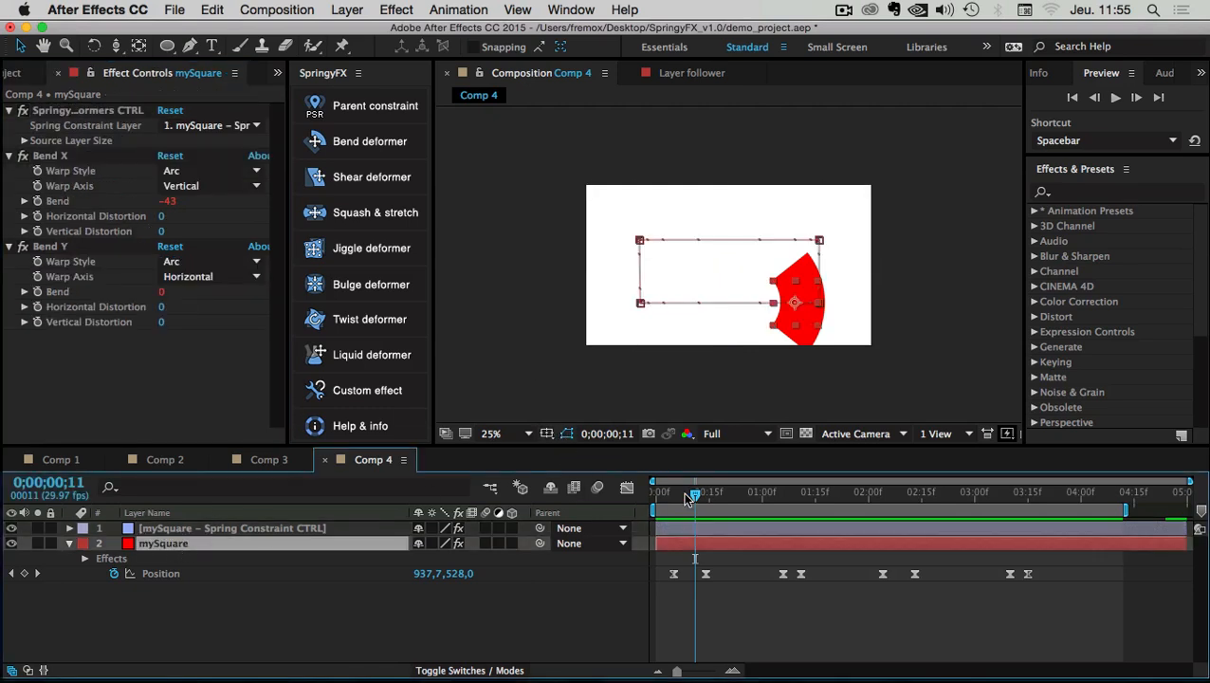
{"action": "left_click_drag", "start_coordinate": [695, 493], "coordinate": [732, 488]}
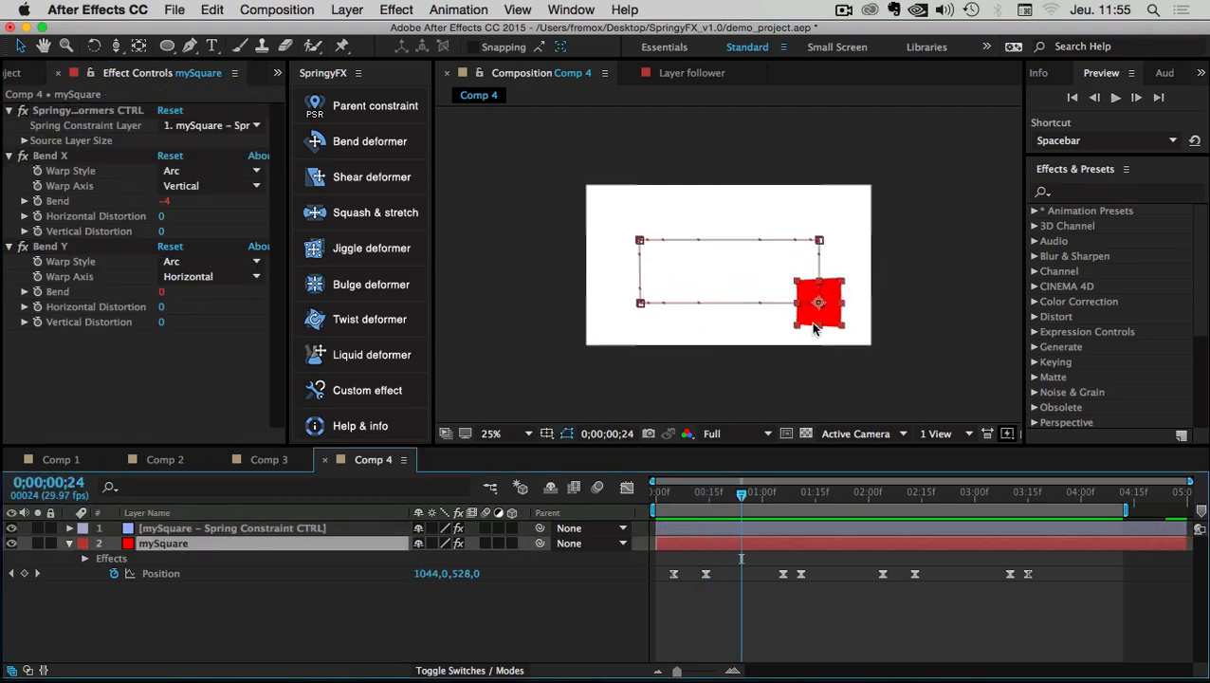
{"action": "left_click", "coordinate": [773, 623]}
{"action": "key", "text": "Home"}
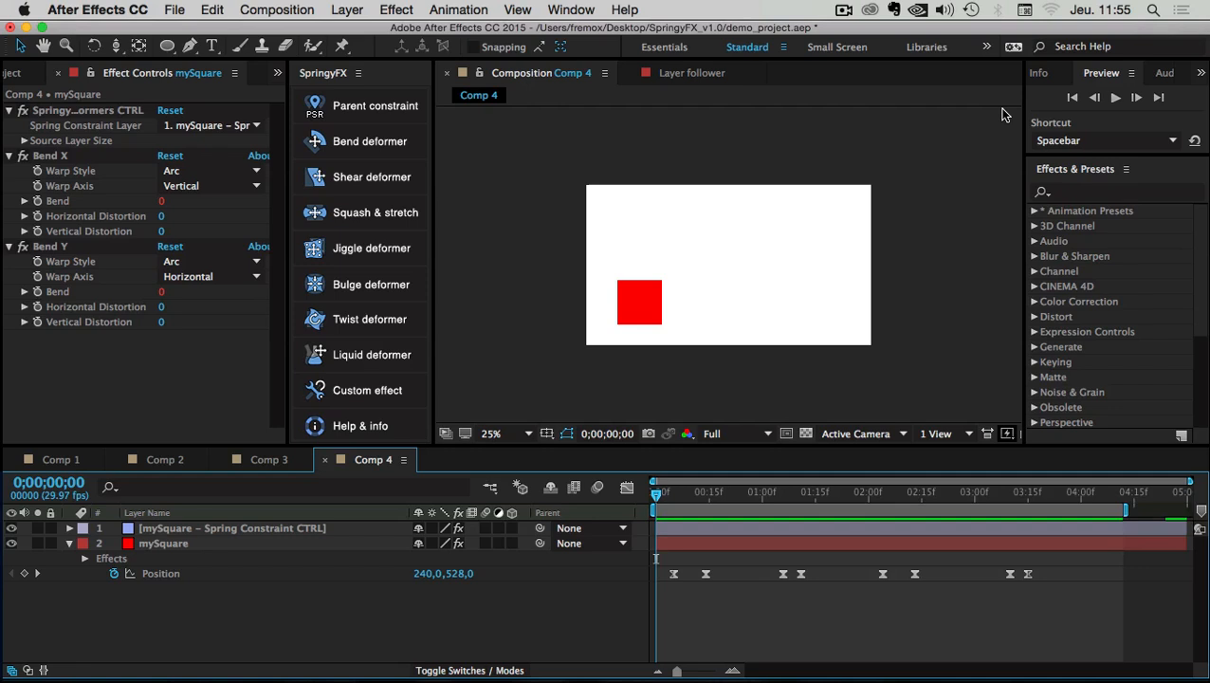
{"action": "left_click", "coordinate": [1116, 98]}
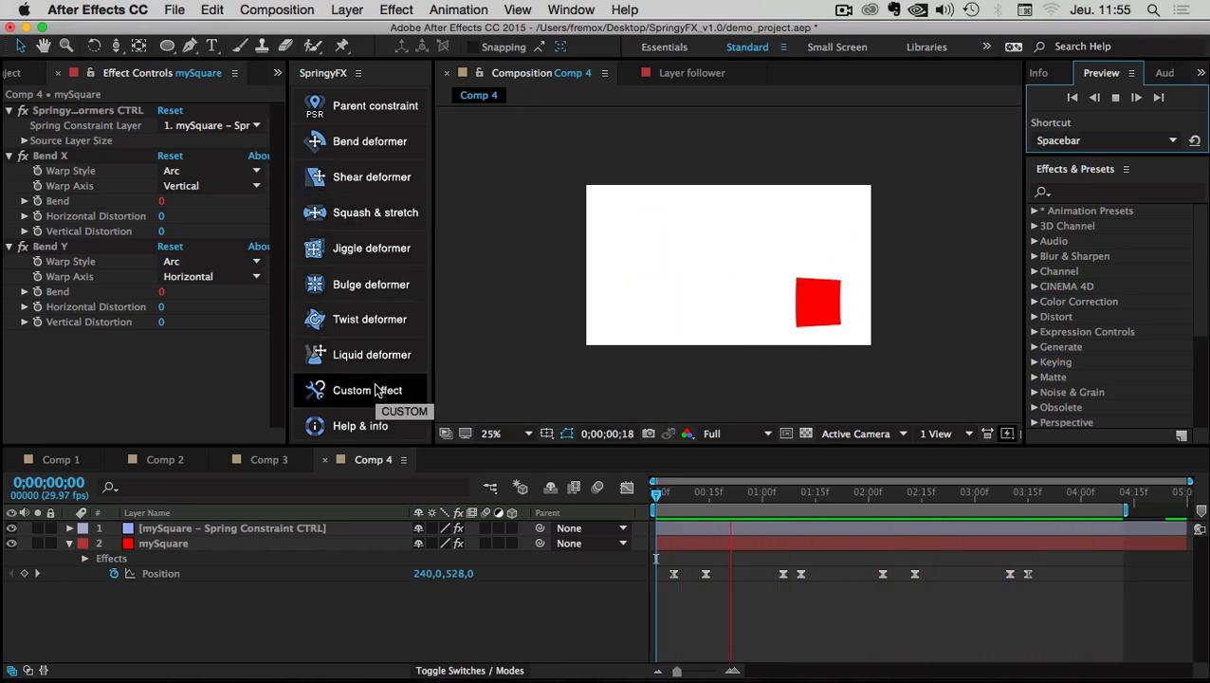
{"action": "left_click", "coordinate": [712, 587]}
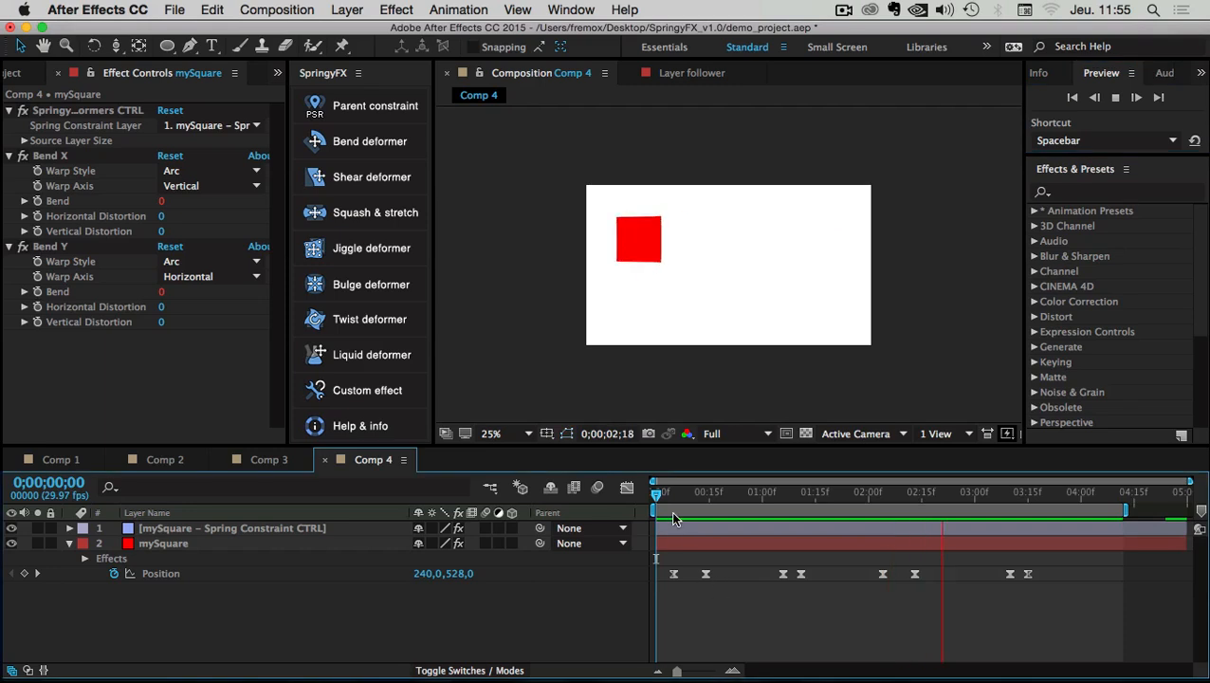
Return to the opening frames and select mySquare's Bend X effect
{"action": "left_click_drag", "start_coordinate": [670, 494], "coordinate": [589, 492]}
{"action": "left_click", "coordinate": [156, 545]}
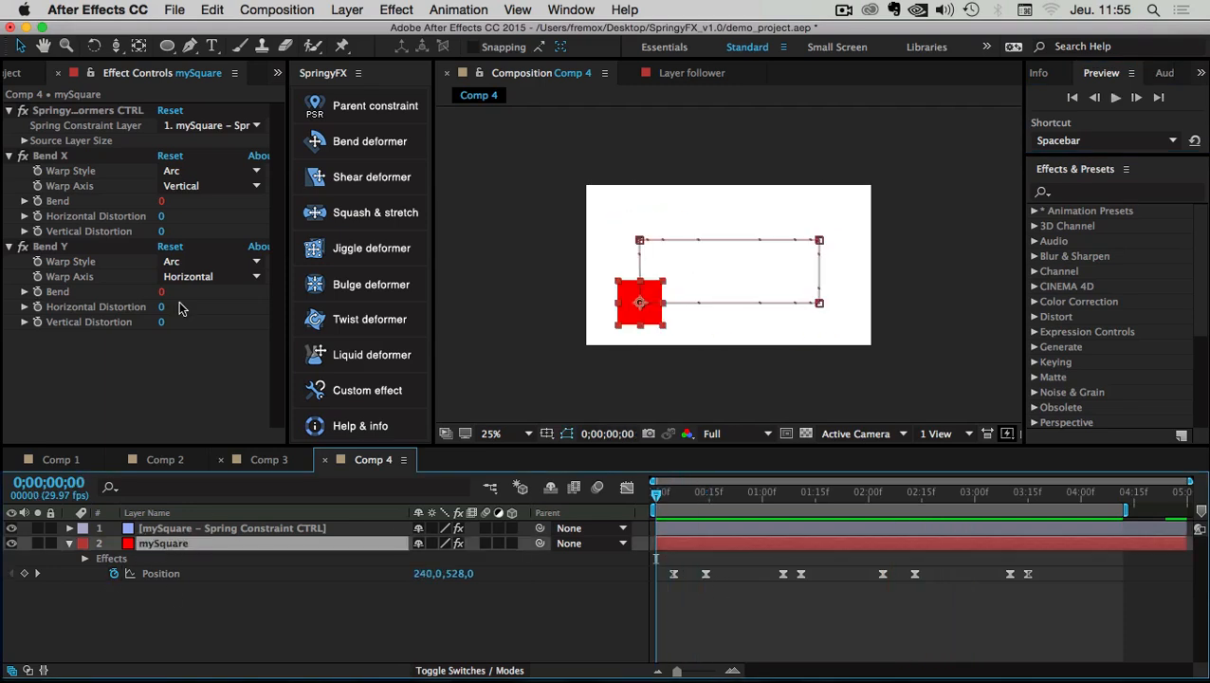
{"action": "left_click", "coordinate": [52, 157]}
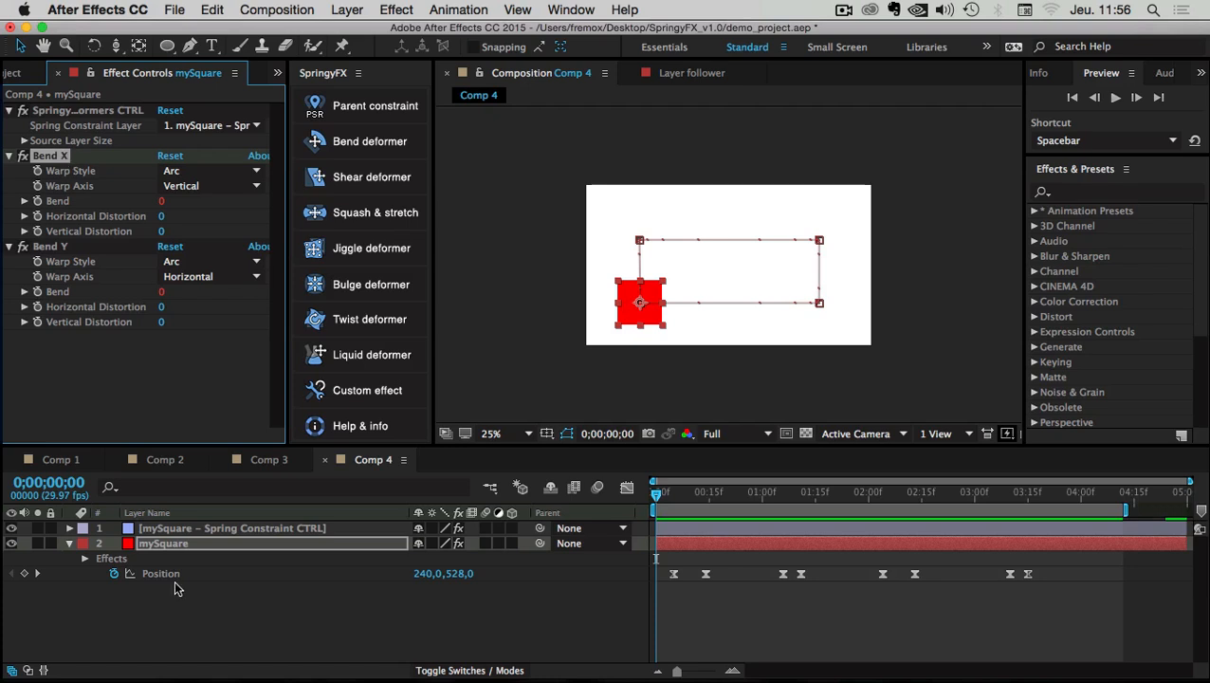
Select the Spring Constraint CTRL layer, collapse Resulting Transform Properties, and scrub to frame 9 to view the bend
{"action": "left_click", "coordinate": [188, 531]}
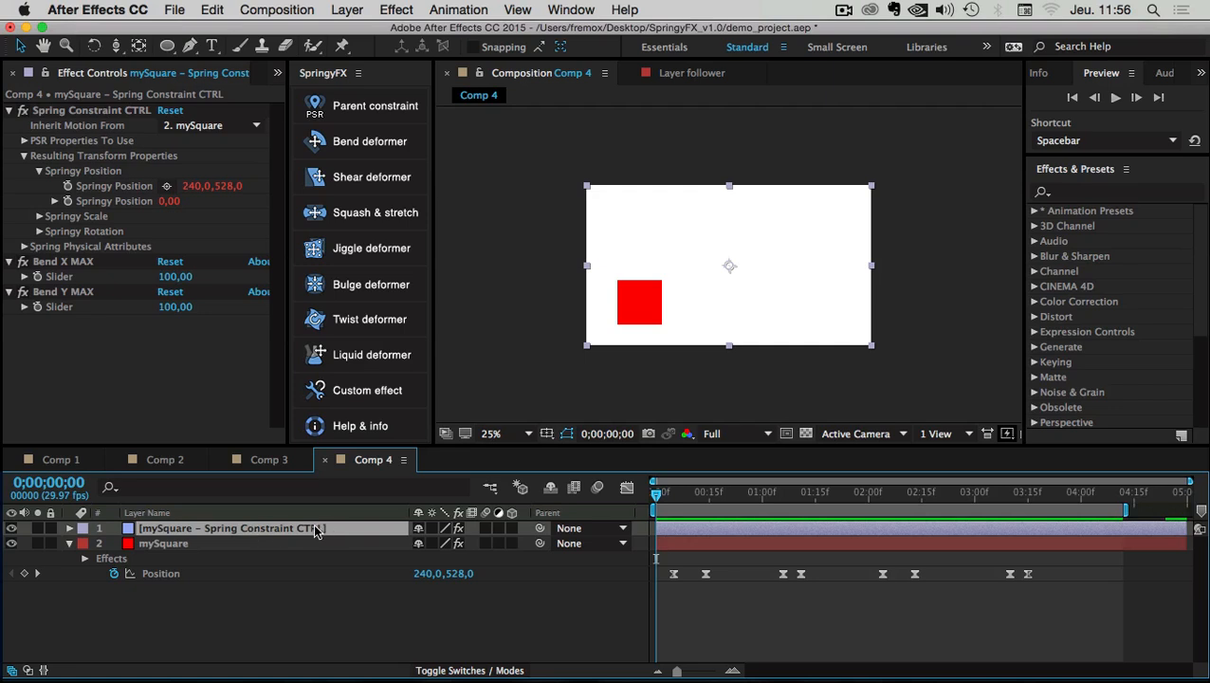
{"action": "left_click", "coordinate": [50, 262]}
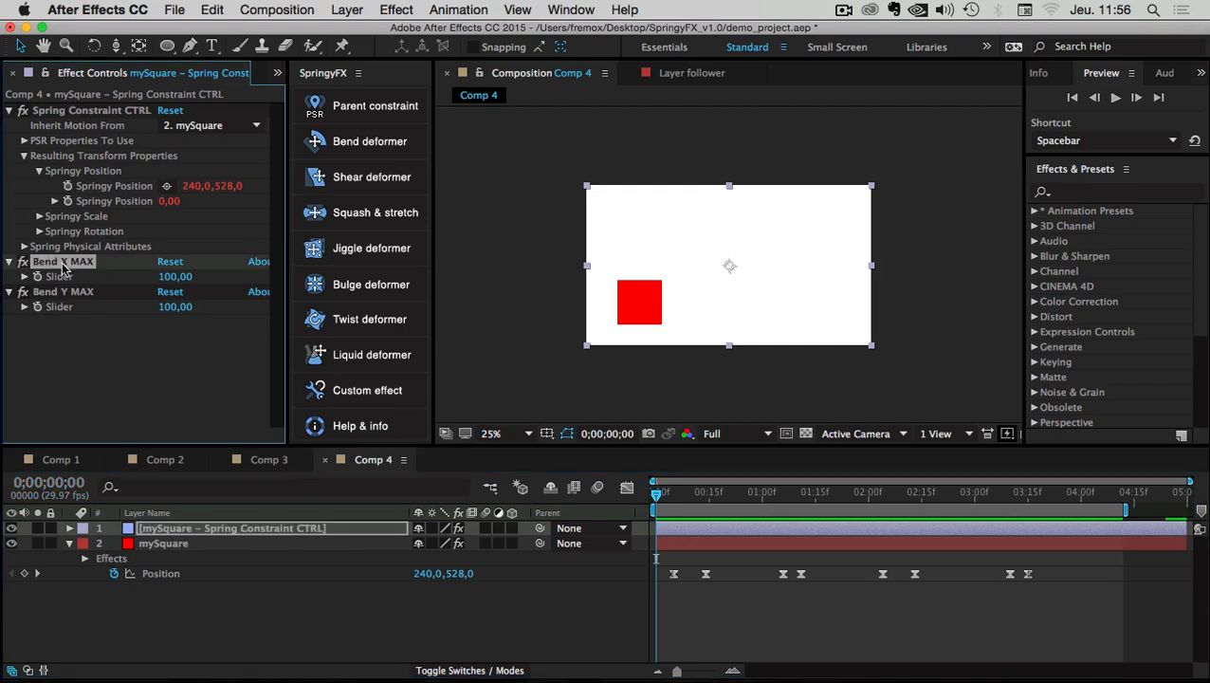
{"action": "left_click", "coordinate": [24, 155]}
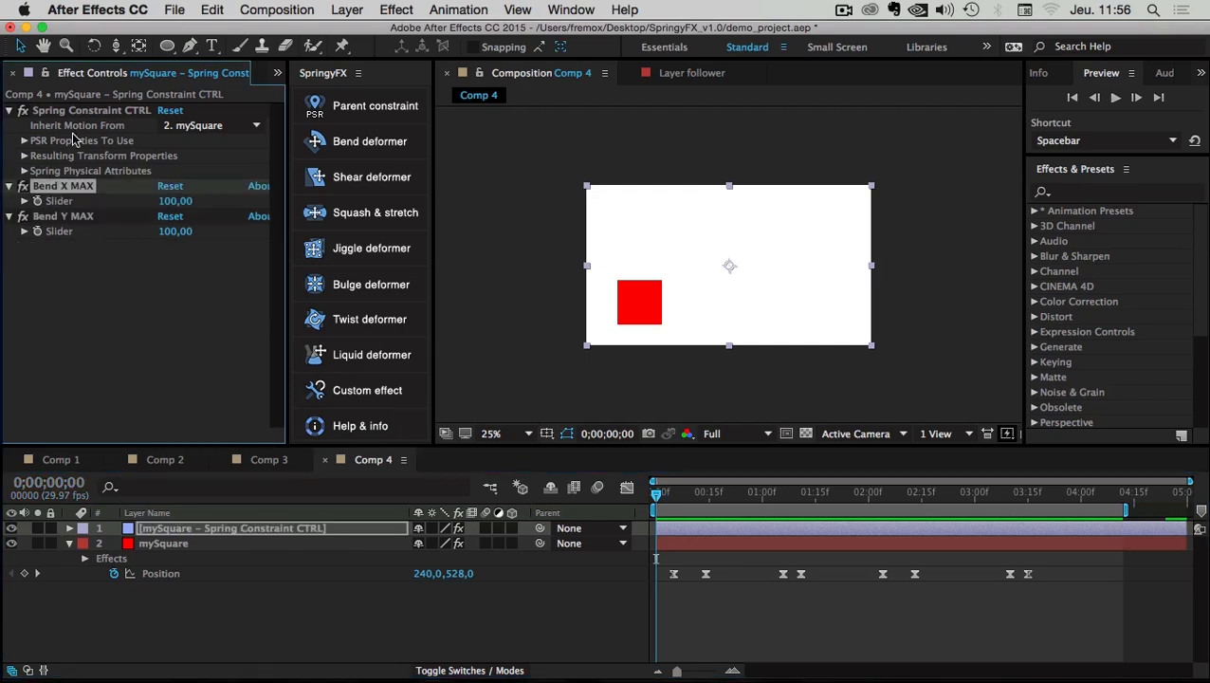
{"action": "left_click", "coordinate": [52, 219]}
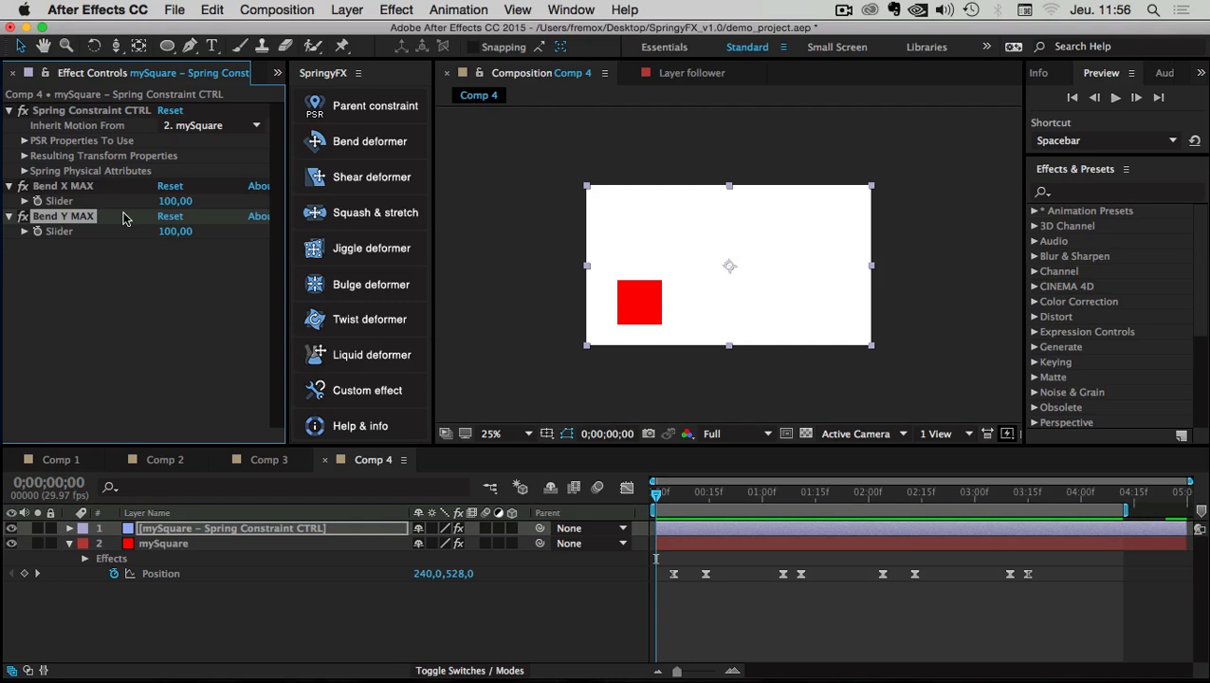
{"action": "left_click_drag", "start_coordinate": [666, 498], "coordinate": [691, 494]}
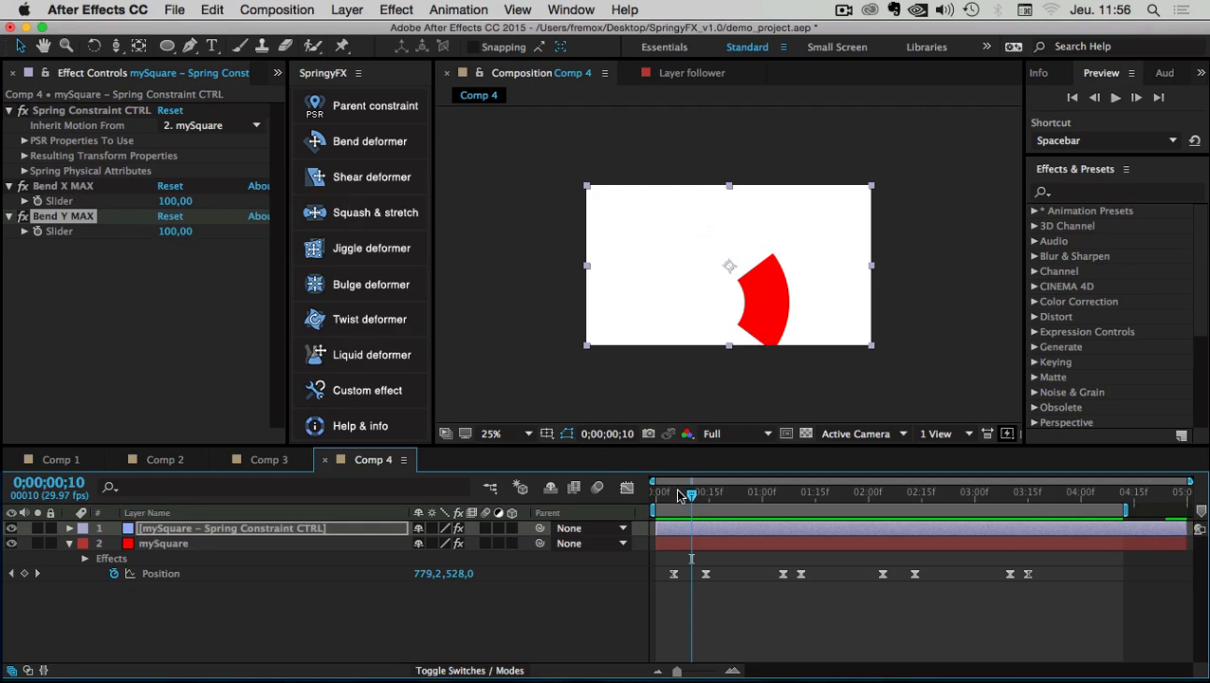
{"action": "mouse_move", "coordinate": [679, 495]}
{"action": "left_mouse_down"}
{"action": "mouse_move", "coordinate": [666, 493]}
{"action": "mouse_move", "coordinate": [693, 497]}
{"action": "left_mouse_up"}
Raise Bend X MAX to 307 and preview the much stronger bend
{"action": "left_click", "coordinate": [54, 188]}
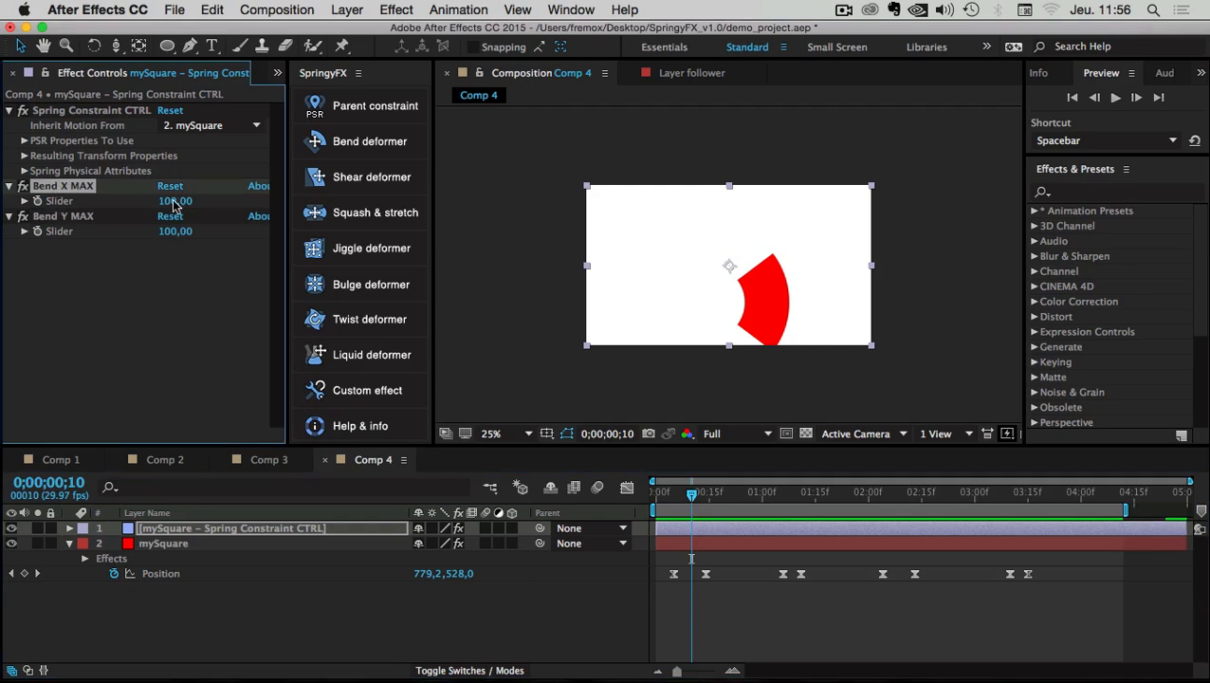
{"action": "left_click_drag", "start_coordinate": [174, 204], "coordinate": [370, 216]}
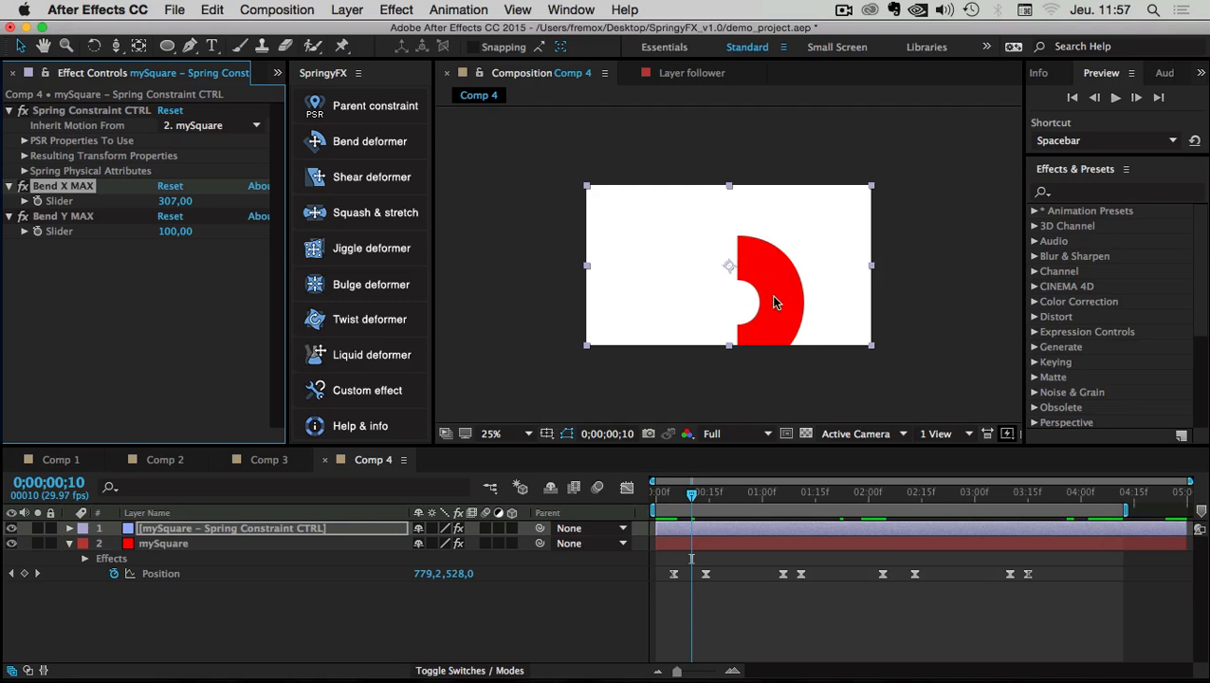
{"action": "left_click_drag", "start_coordinate": [692, 504], "coordinate": [660, 500]}
{"action": "left_click", "coordinate": [1115, 97]}
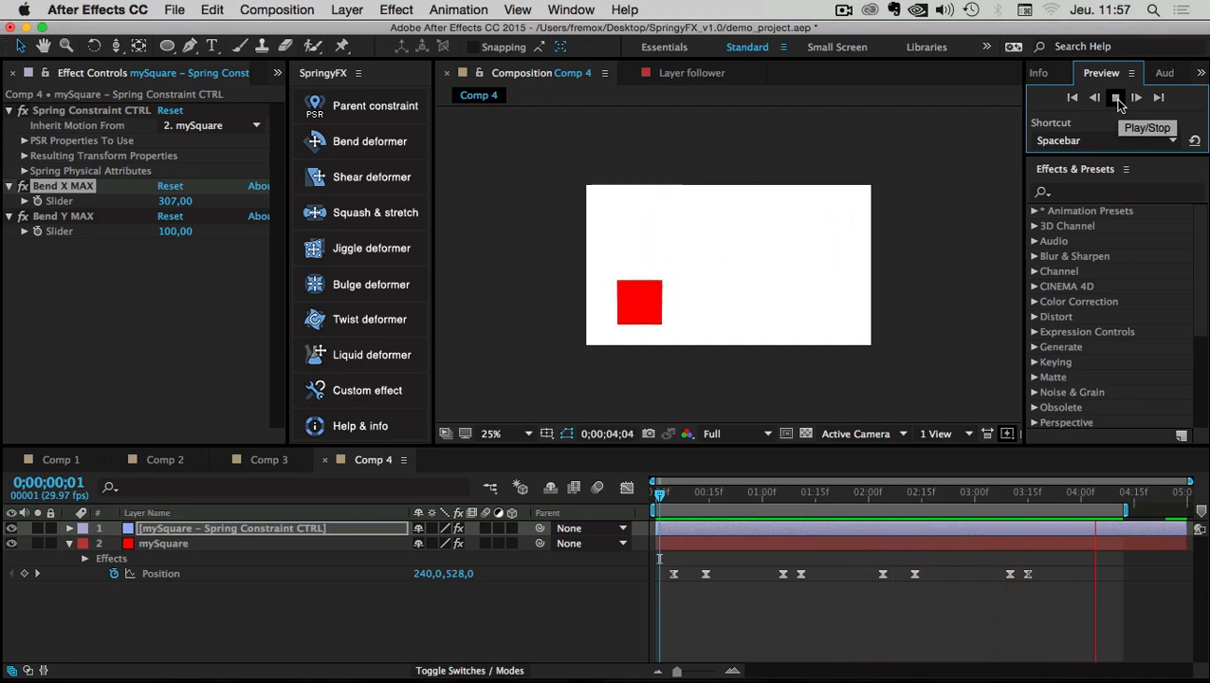
{"action": "left_click", "coordinate": [1115, 97]}
{"action": "left_click_drag", "start_coordinate": [726, 493], "coordinate": [692, 498]}
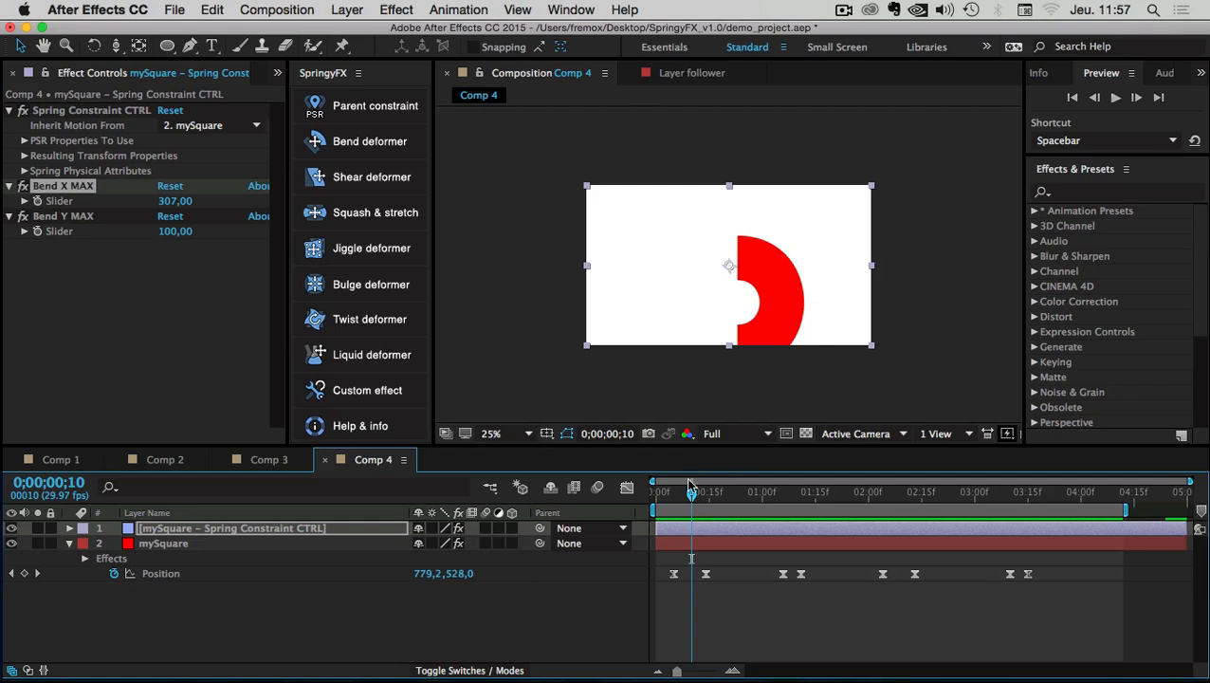
Set Bend Y MAX to 0 and preview the animation
{"action": "left_click_drag", "start_coordinate": [698, 502], "coordinate": [799, 503]}
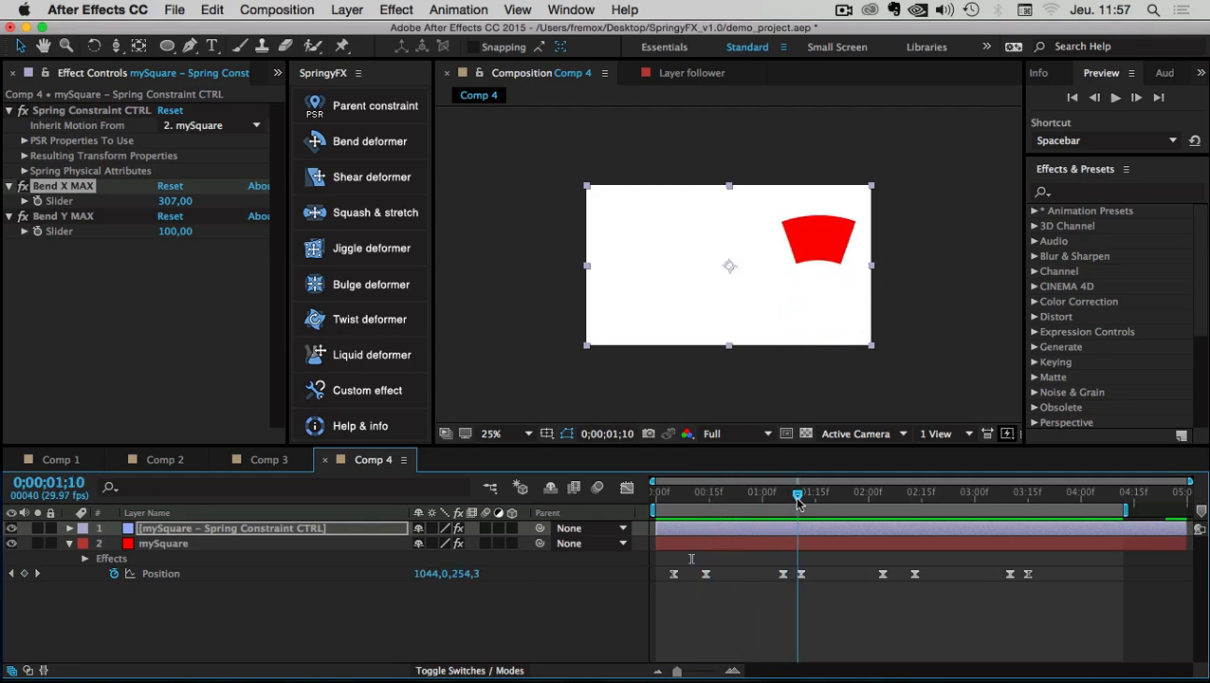
{"action": "left_click", "coordinate": [174, 231]}
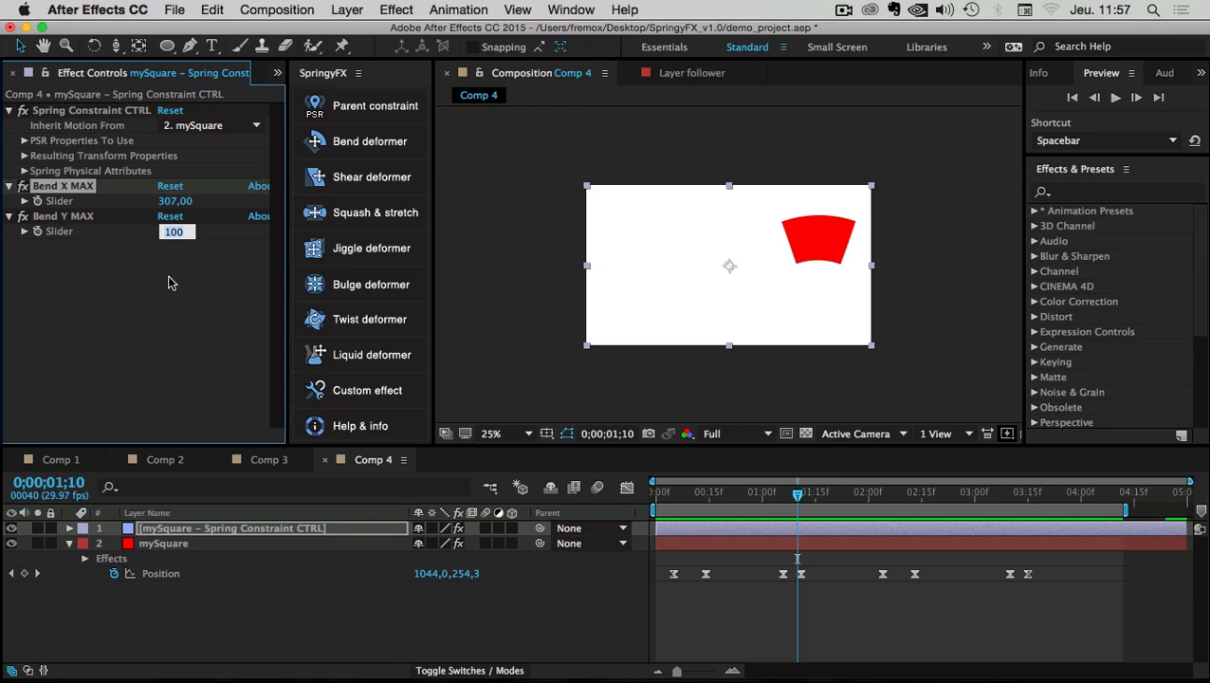
{"action": "type", "text": "0"}
{"action": "key", "text": "Return"}
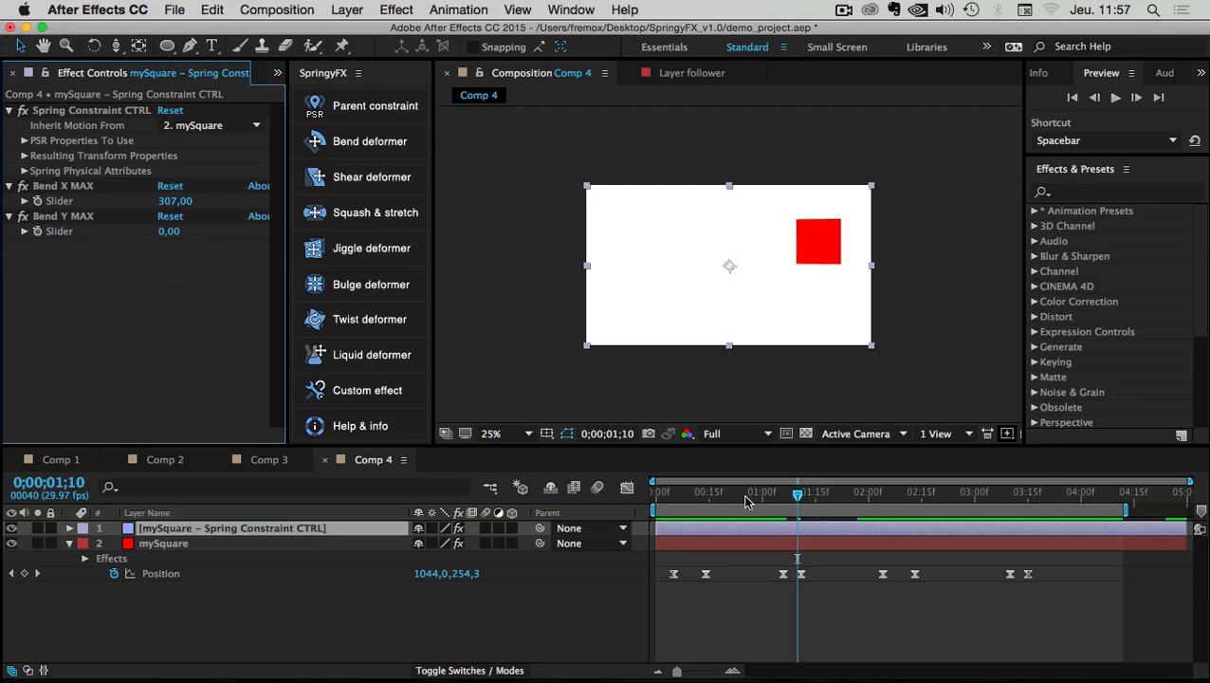
{"action": "left_click_drag", "start_coordinate": [711, 491], "coordinate": [653, 493]}
{"action": "left_click", "coordinate": [1116, 100]}
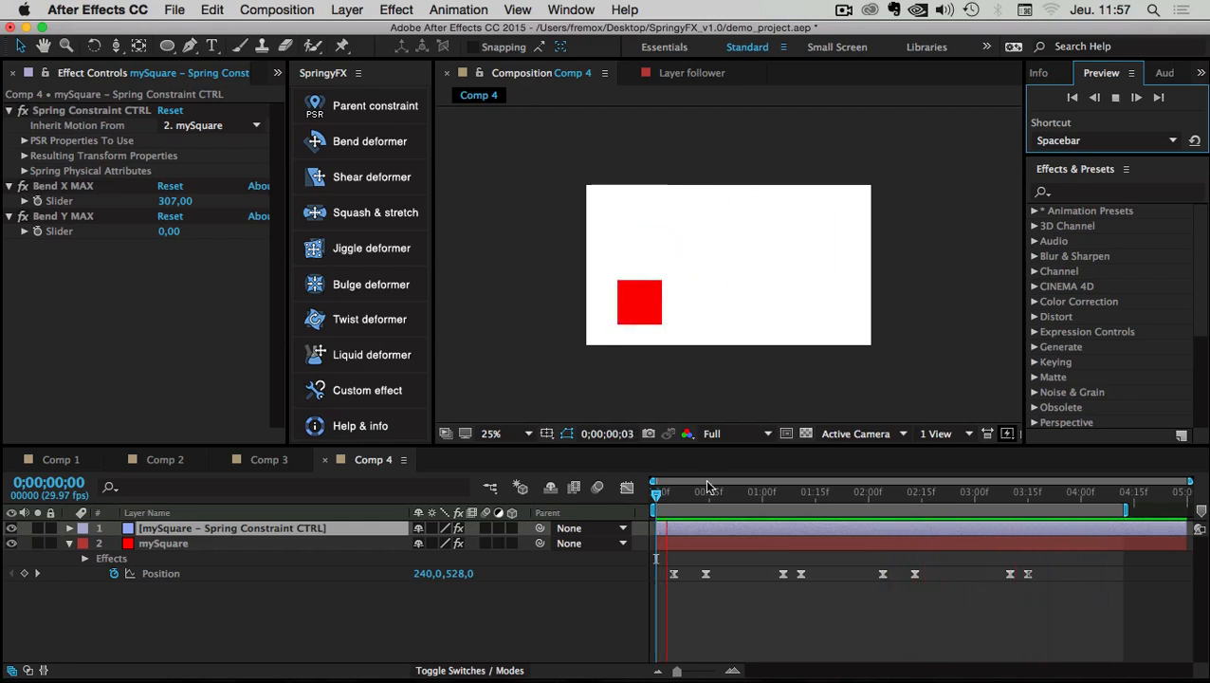
{"action": "key", "text": "space"}
Try Bend X MAX at 257 then 100, and Bend Y MAX at 53 then 250
{"action": "left_click_drag", "start_coordinate": [780, 503], "coordinate": [797, 502]}
{"action": "left_click_drag", "start_coordinate": [169, 201], "coordinate": [135, 200]}
{"action": "left_click_drag", "start_coordinate": [171, 237], "coordinate": [220, 239]}
{"action": "left_click", "coordinate": [174, 202]}
{"action": "type", "text": "100"}
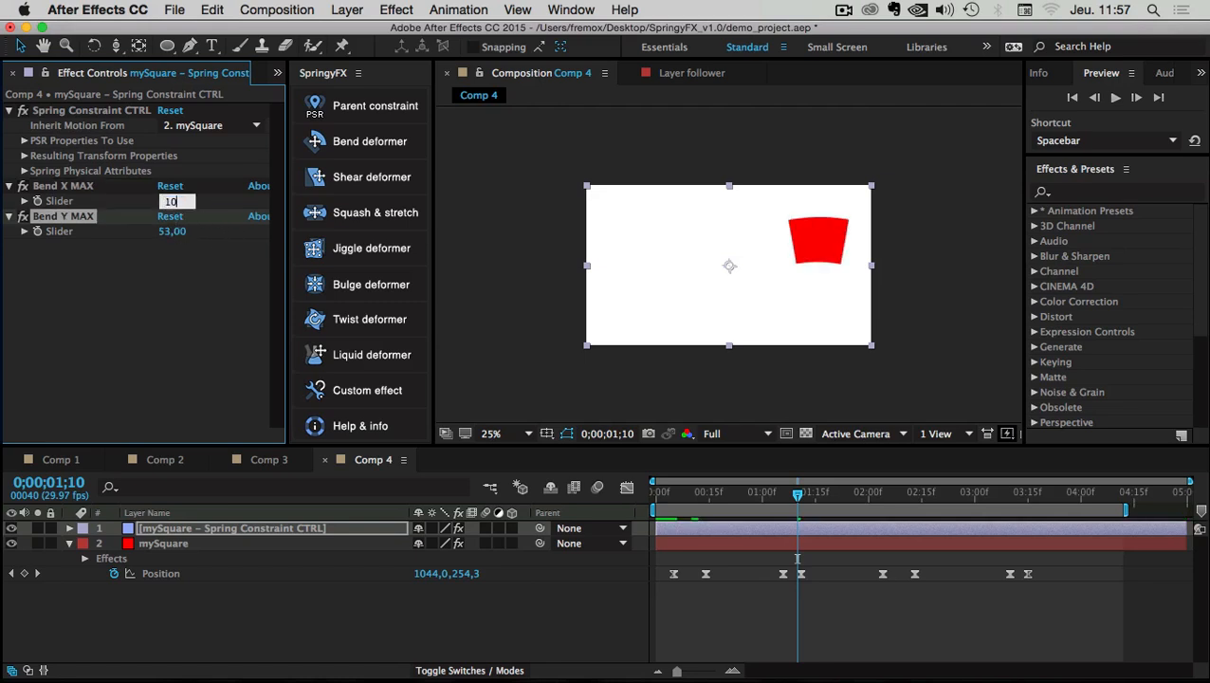
{"action": "key", "text": "Return"}
{"action": "left_click", "coordinate": [171, 231]}
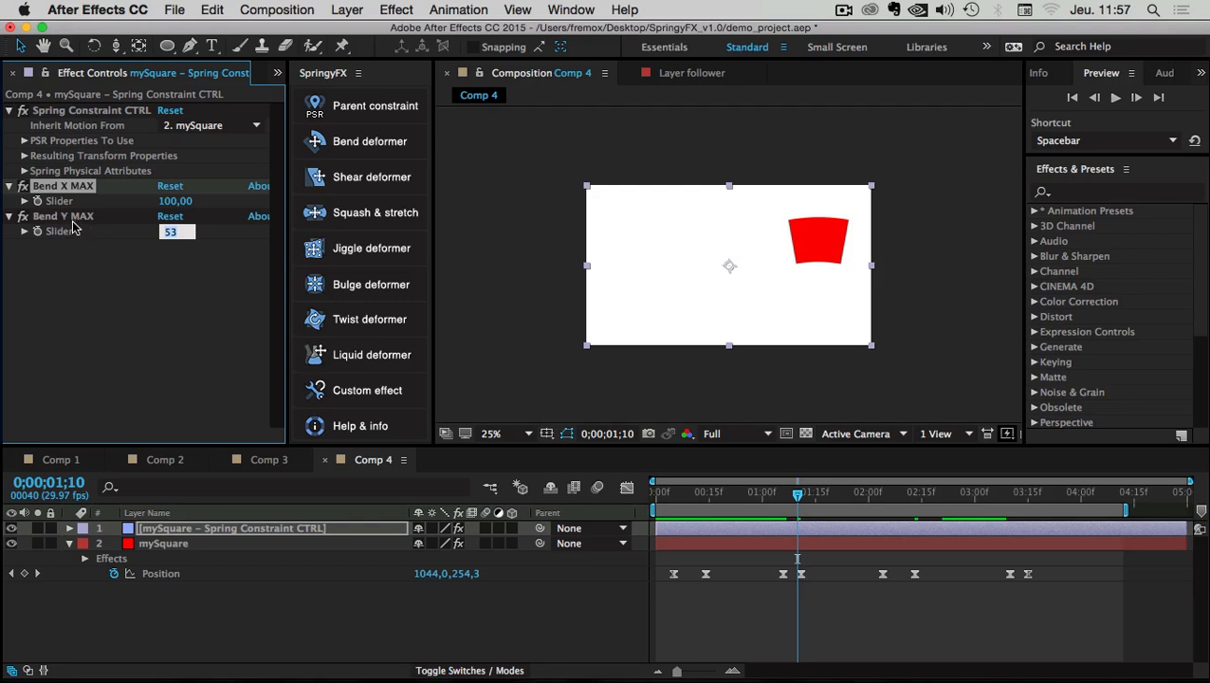
{"action": "type", "text": "250"}
{"action": "key", "text": "Return"}
Set Bend X MAX to 50 and scrub through the slide to check the bend
{"action": "left_click", "coordinate": [173, 201]}
{"action": "type", "text": "50"}
{"action": "key", "text": "Return"}
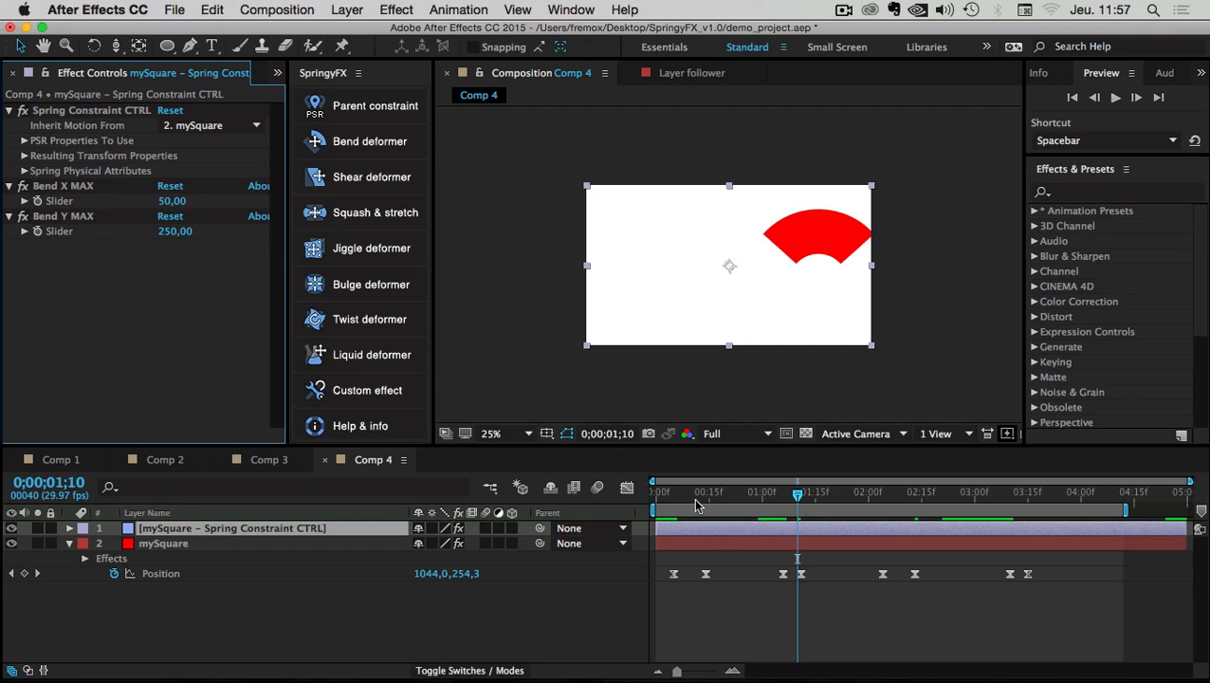
{"action": "mouse_move", "coordinate": [693, 496]}
{"action": "left_mouse_down"}
{"action": "mouse_move", "coordinate": [638, 492]}
{"action": "mouse_move", "coordinate": [723, 494]}
{"action": "mouse_move", "coordinate": [661, 493]}
{"action": "mouse_move", "coordinate": [688, 494]}
{"action": "left_mouse_up"}
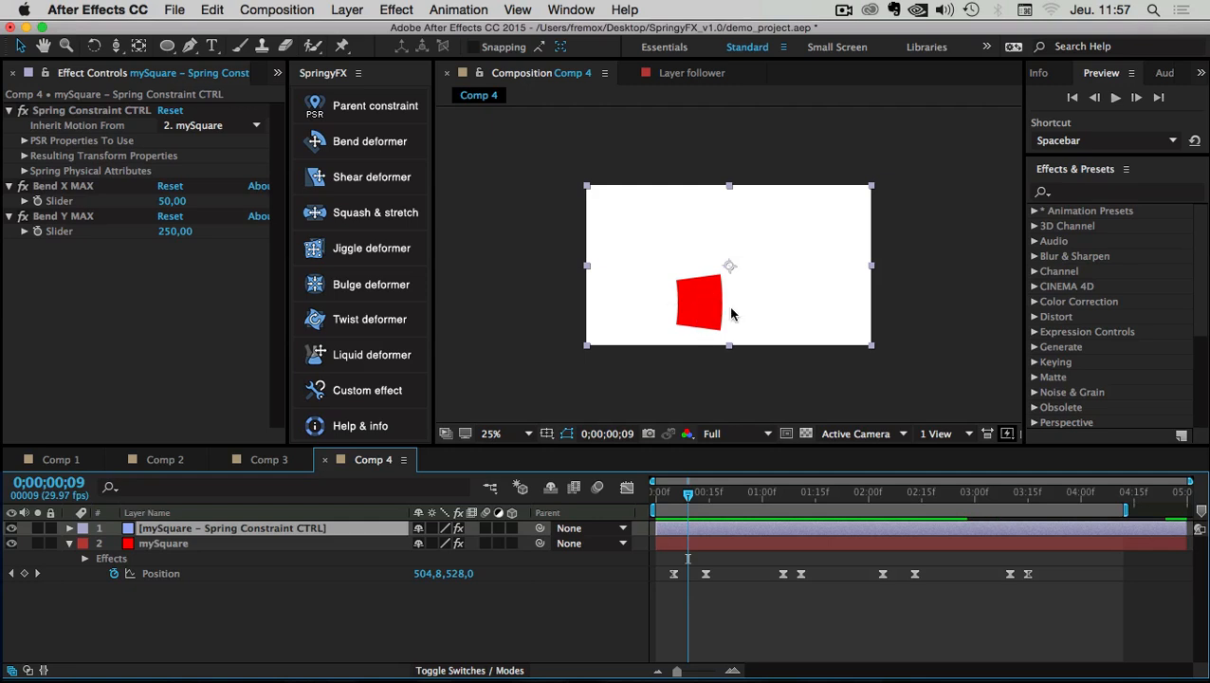
{"action": "left_click_drag", "start_coordinate": [687, 493], "coordinate": [796, 493]}
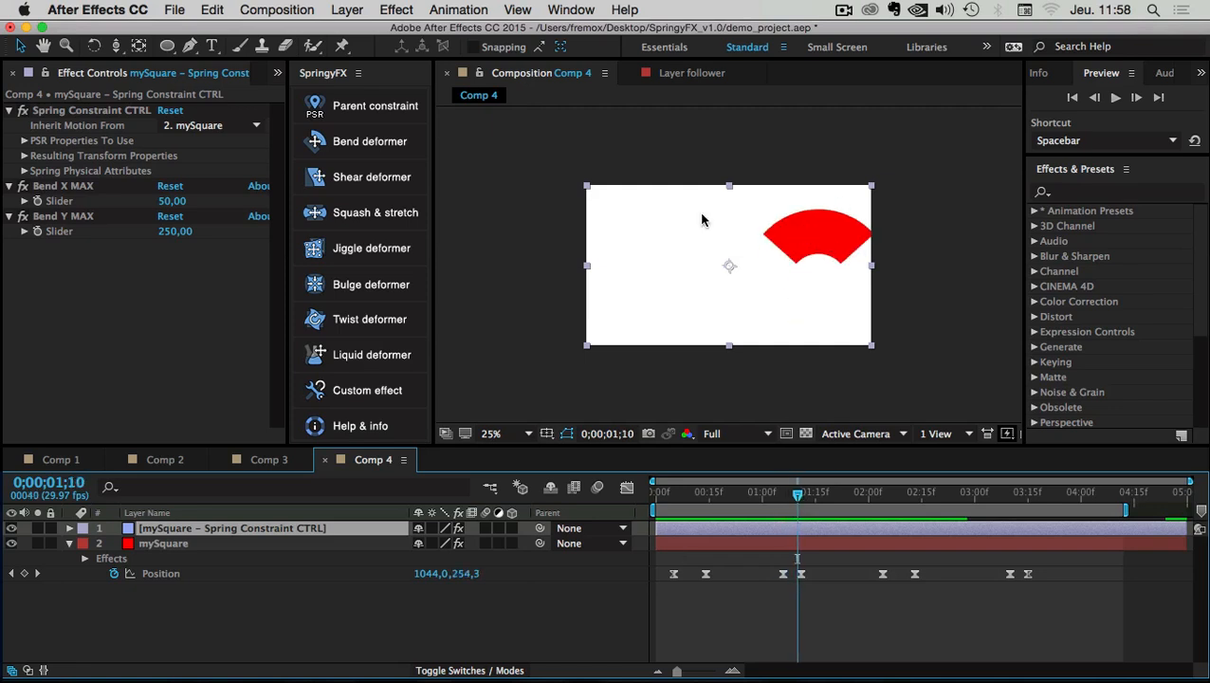
Enter 100 for both Bend X MAX and Bend Y MAX and rewind to the start
{"action": "left_click", "coordinate": [171, 233]}
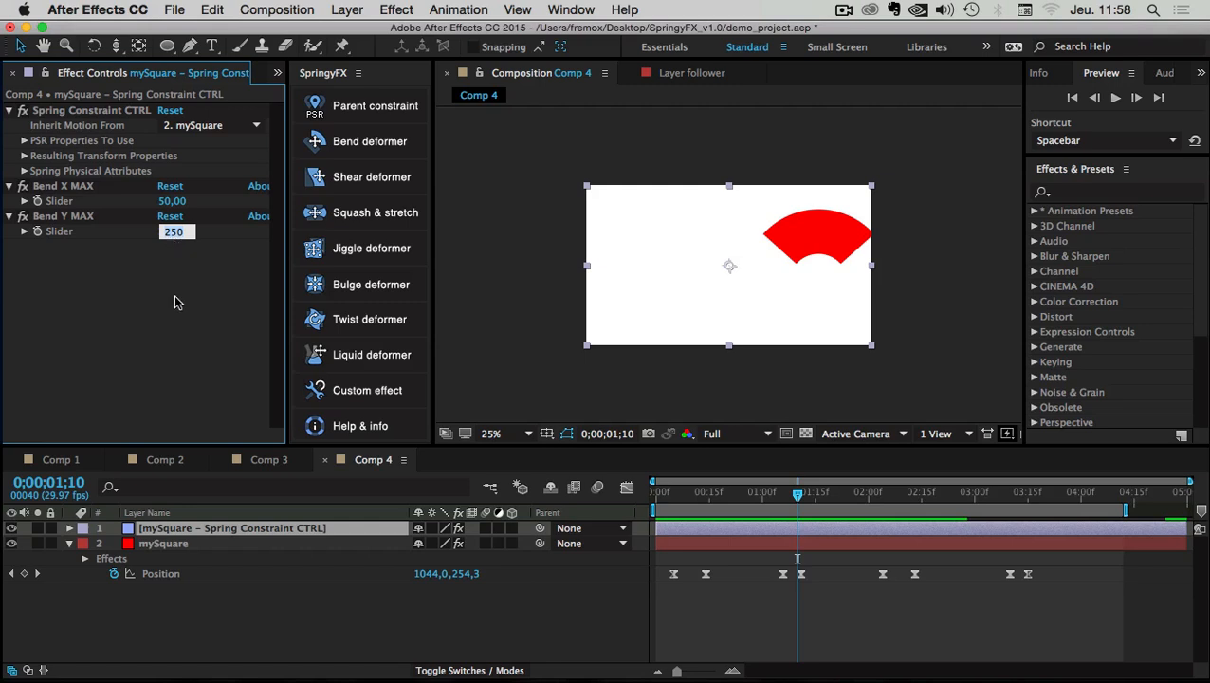
{"action": "left_click", "coordinate": [171, 201]}
{"action": "type", "text": "100"}
{"action": "key", "text": "Tab"}
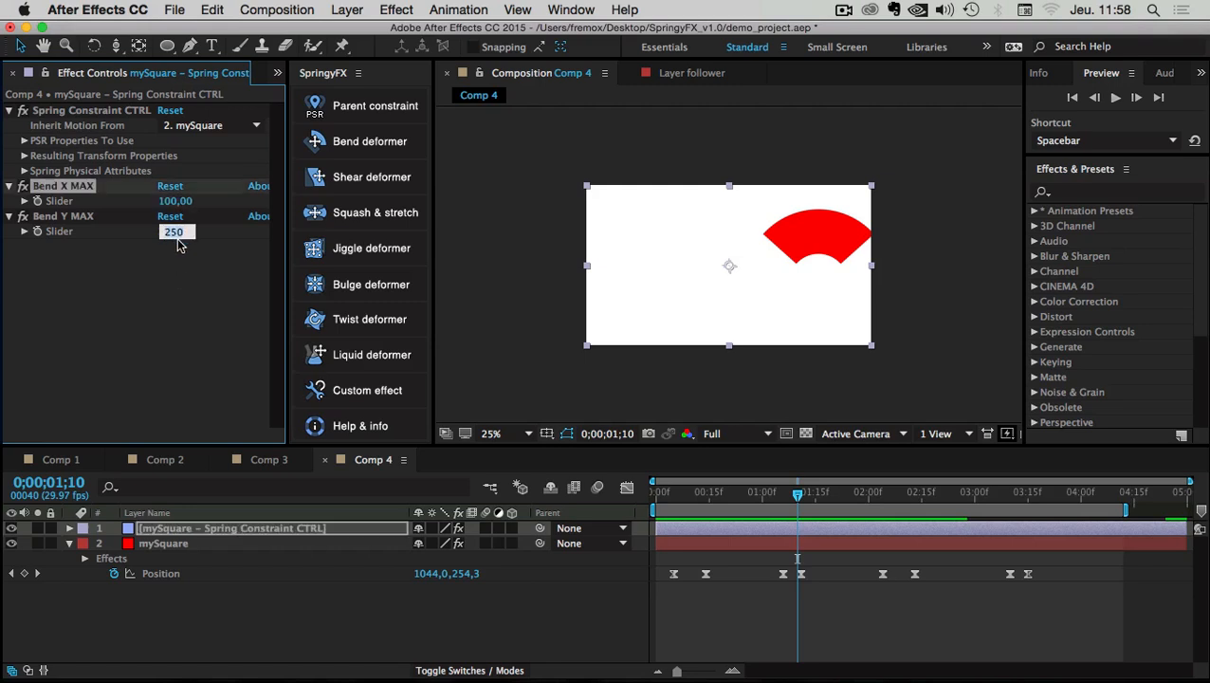
{"action": "type", "text": "100"}
{"action": "key", "text": "Return"}
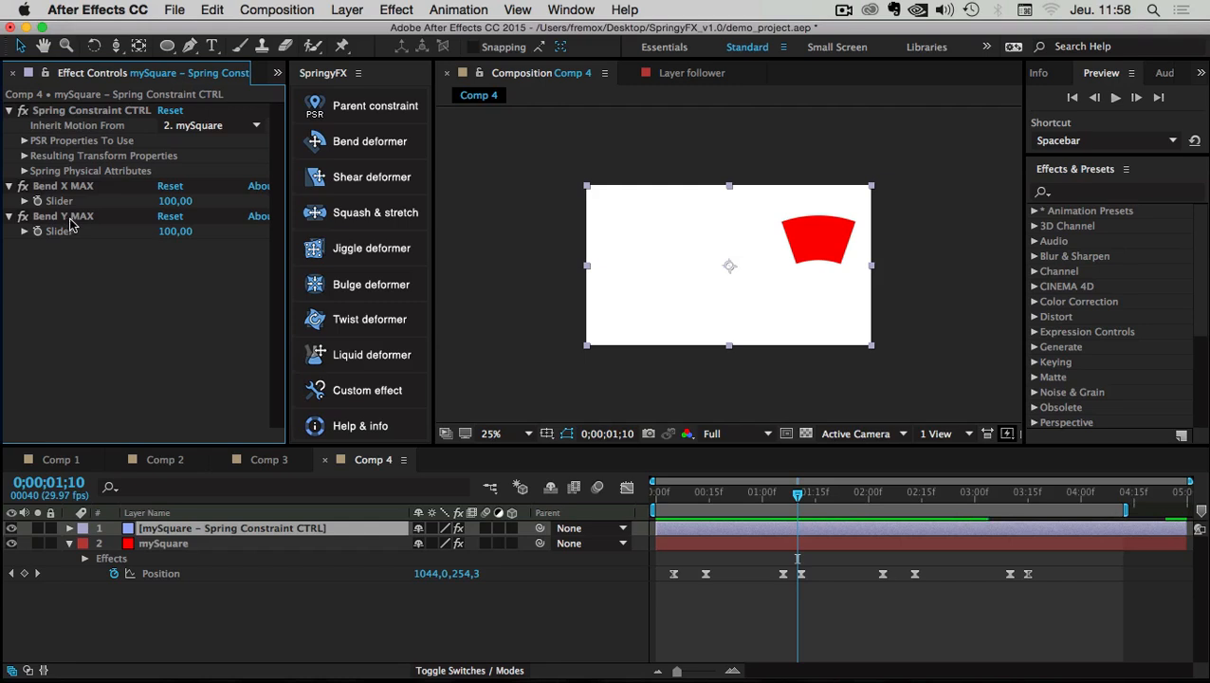
{"action": "left_click_drag", "start_coordinate": [804, 494], "coordinate": [652, 494]}
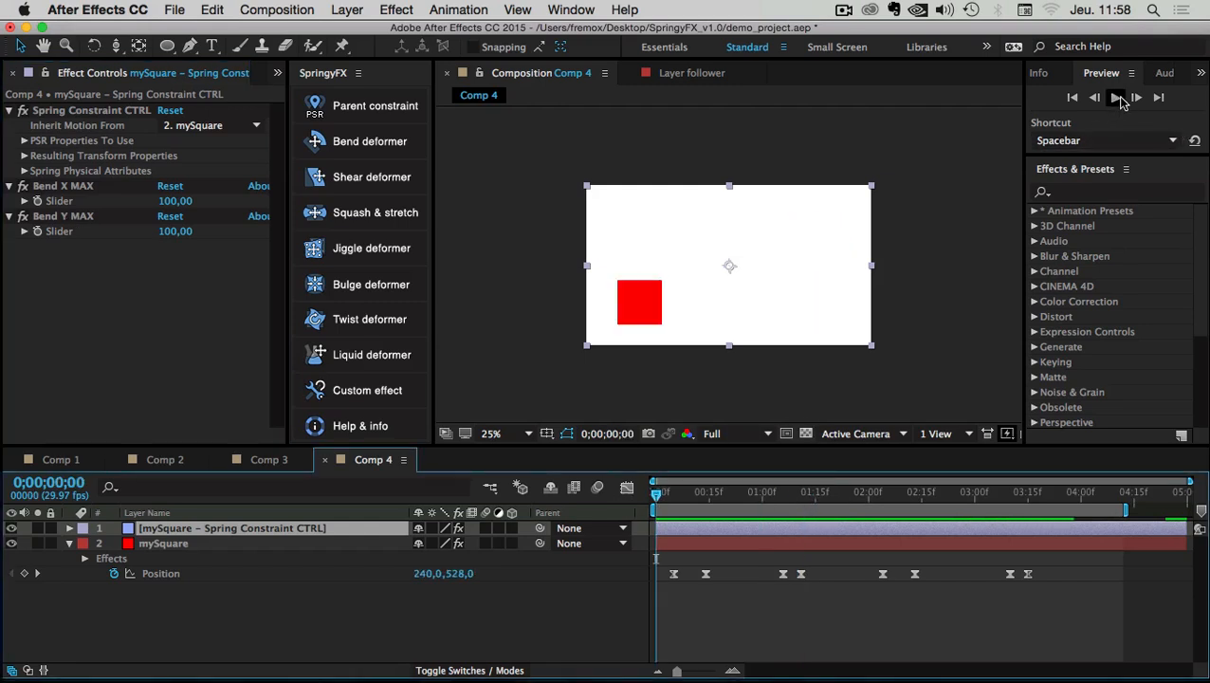
Play Comp 4 and scrub the slide to 0;00;02;05 and back to frame 3
{"action": "left_click", "coordinate": [1116, 98]}
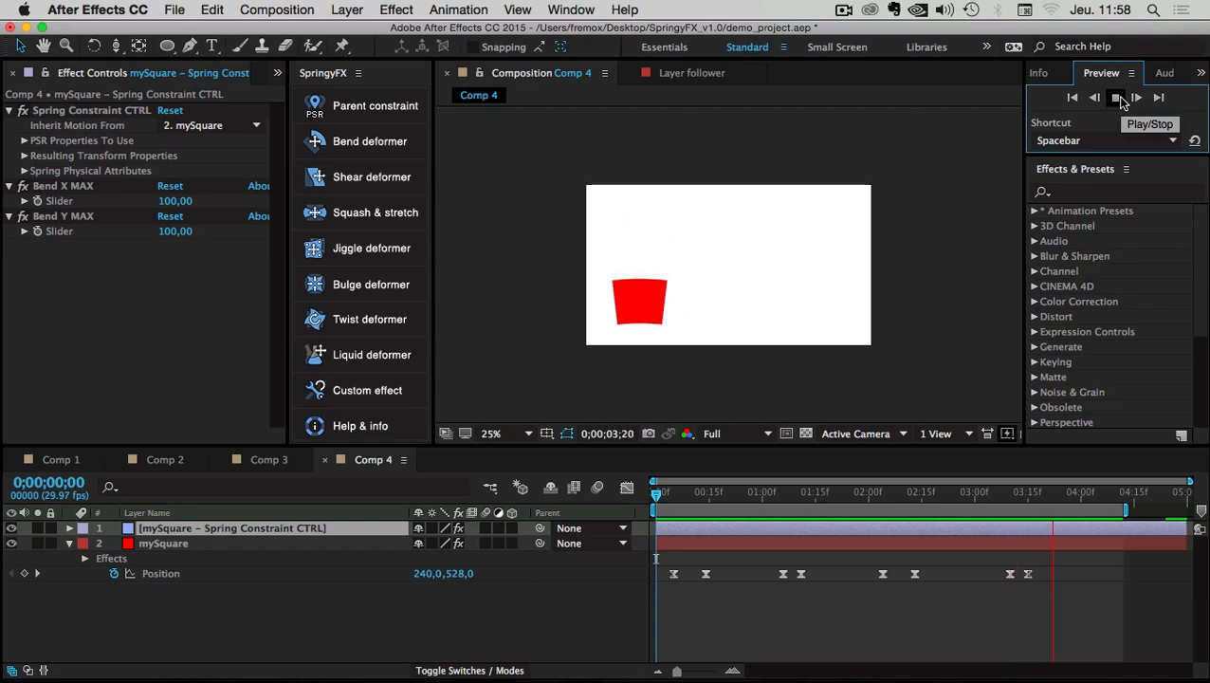
{"action": "left_click", "coordinate": [1120, 99]}
{"action": "left_click_drag", "start_coordinate": [680, 492], "coordinate": [886, 495]}
{"action": "left_click_drag", "start_coordinate": [796, 511], "coordinate": [695, 502]}
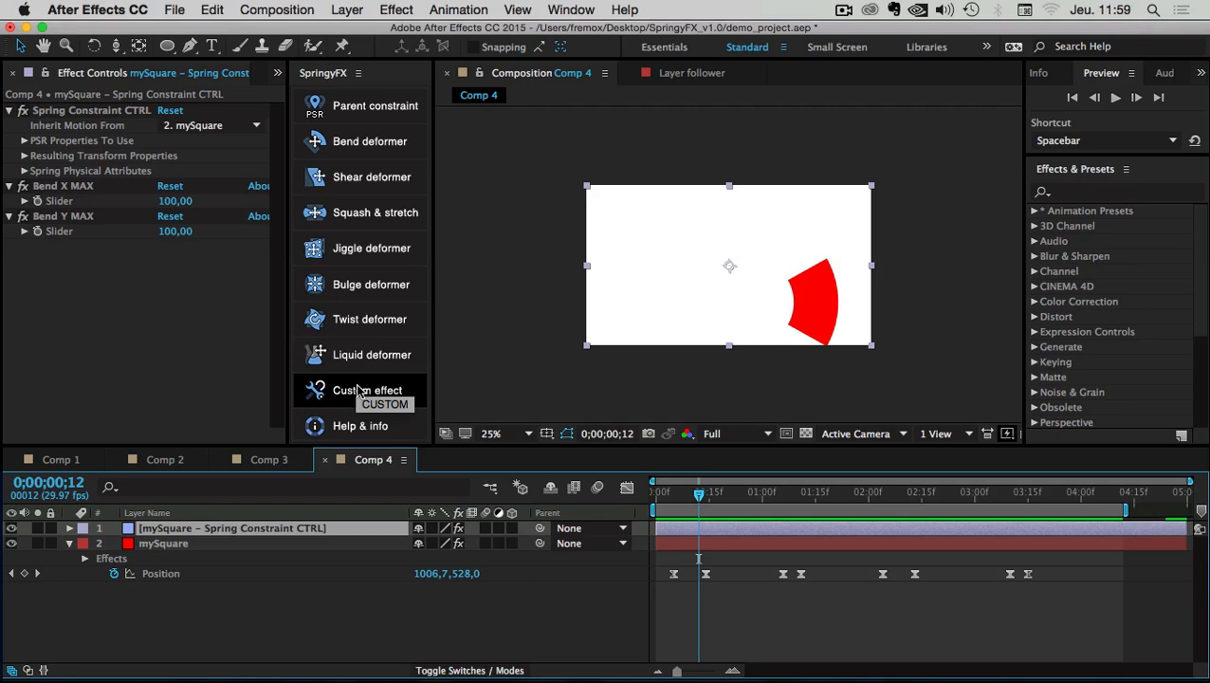
{"action": "left_click_drag", "start_coordinate": [698, 492], "coordinate": [667, 492]}
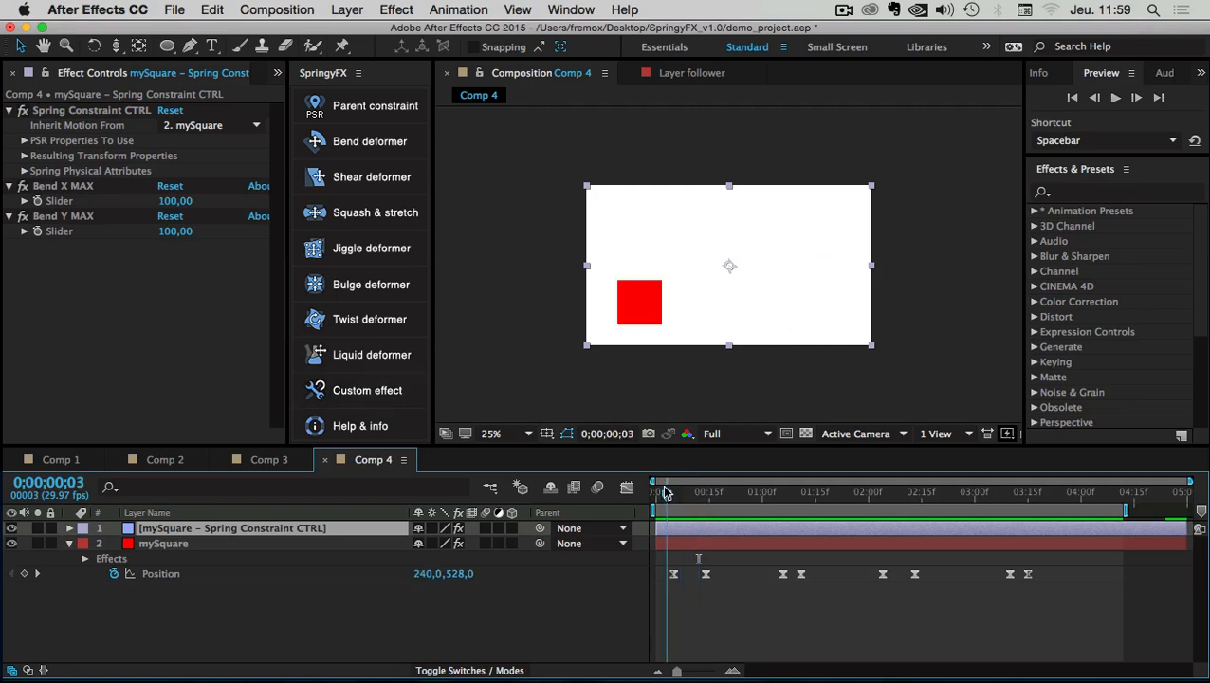
Select mySquare, scrub its start to watch the deformation, and play it back again
{"action": "left_click", "coordinate": [152, 543]}
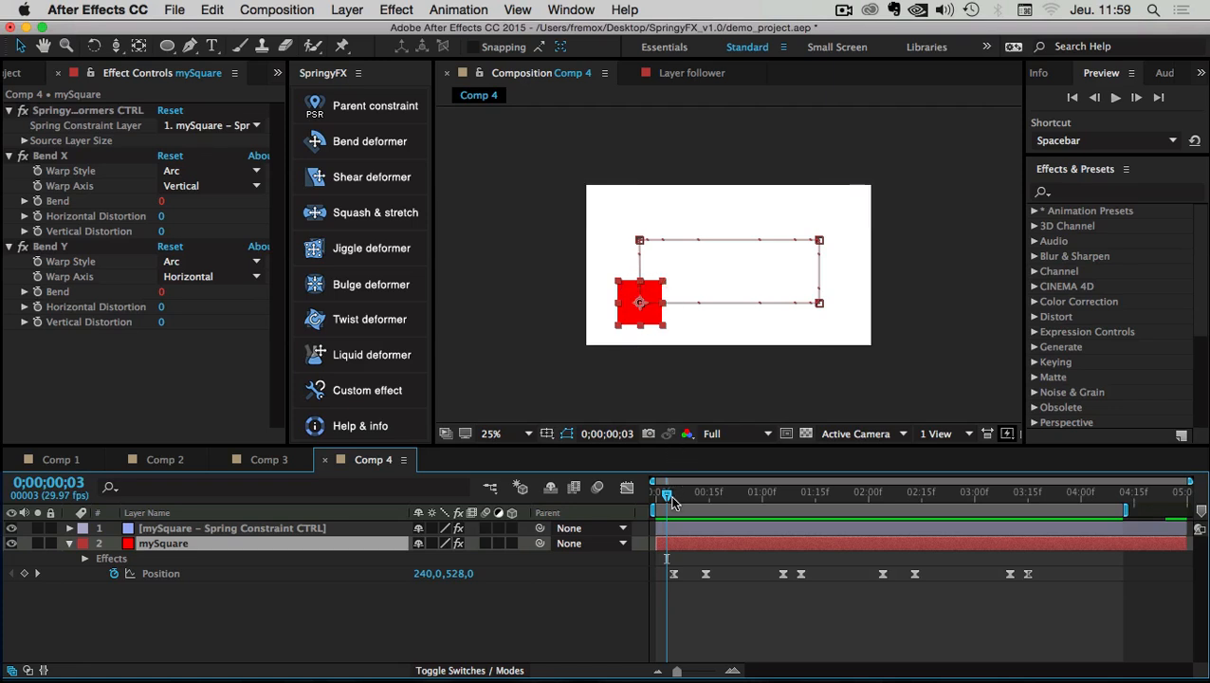
{"action": "left_click_drag", "start_coordinate": [667, 494], "coordinate": [617, 511]}
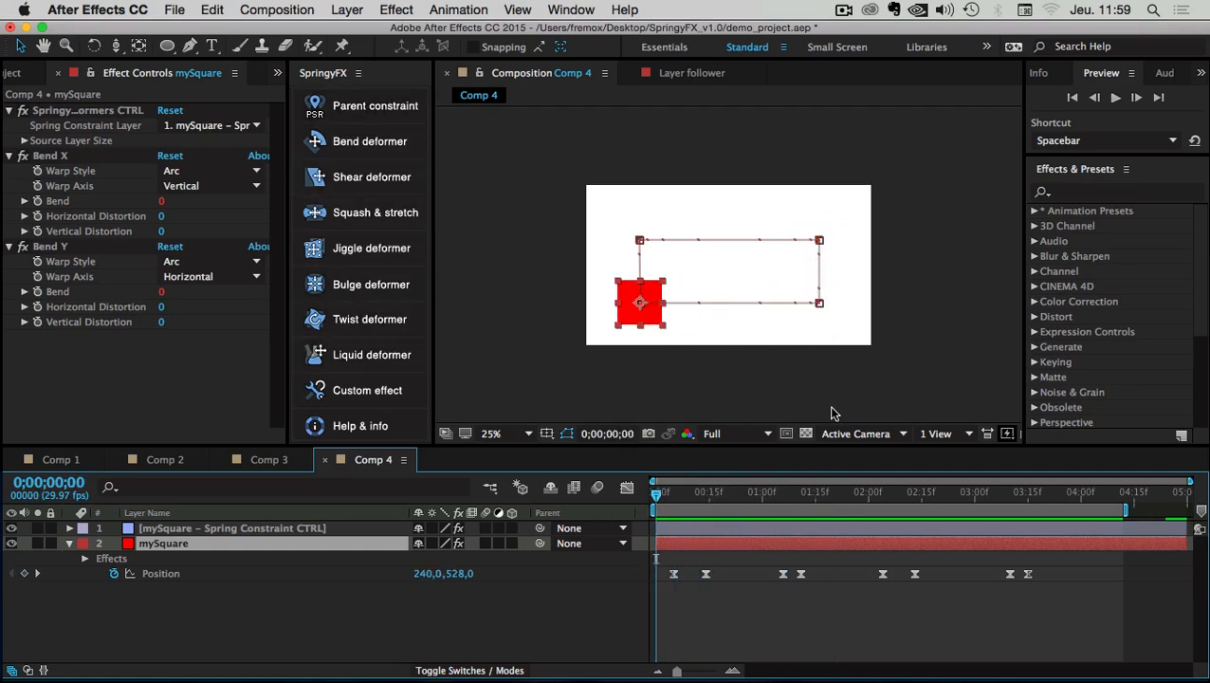
{"action": "left_click", "coordinate": [1115, 97]}
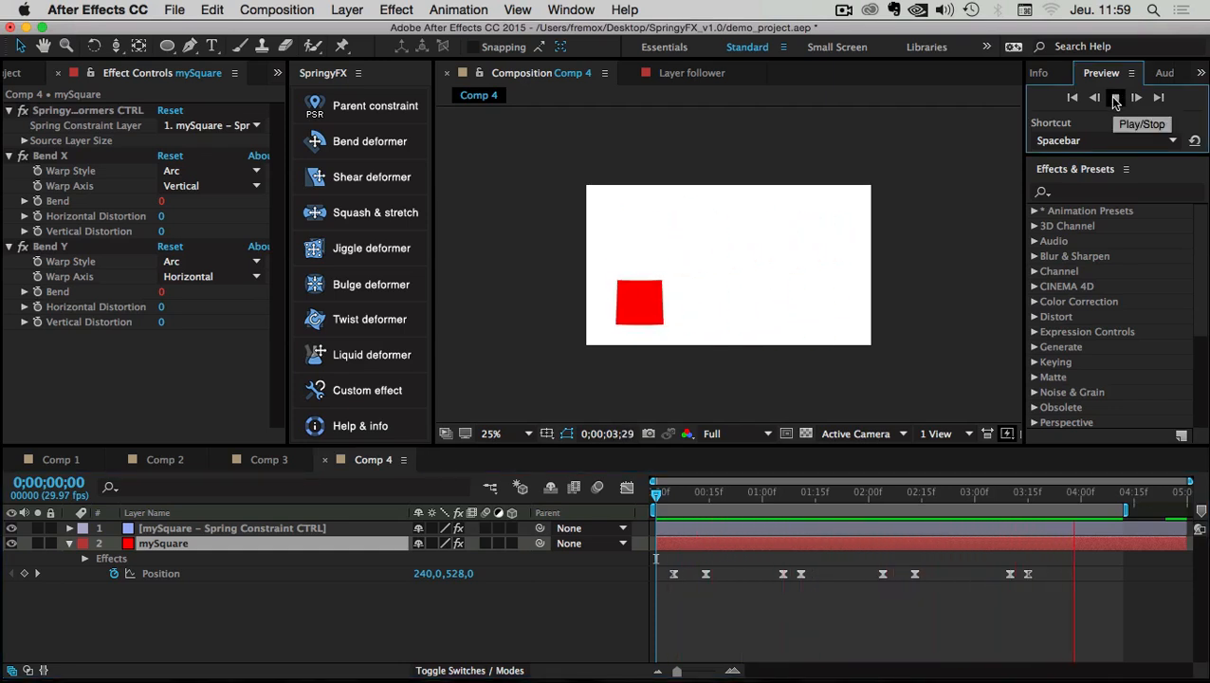
{"action": "left_click", "coordinate": [1115, 97]}
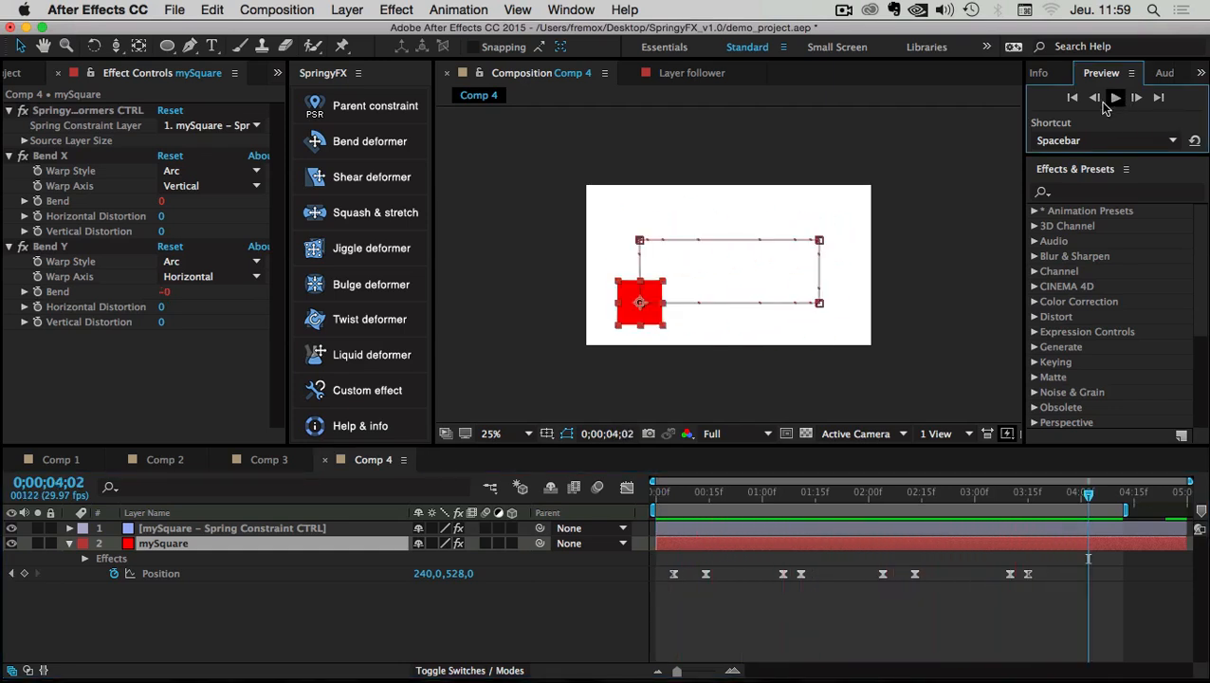
{"action": "left_click", "coordinate": [347, 152]}
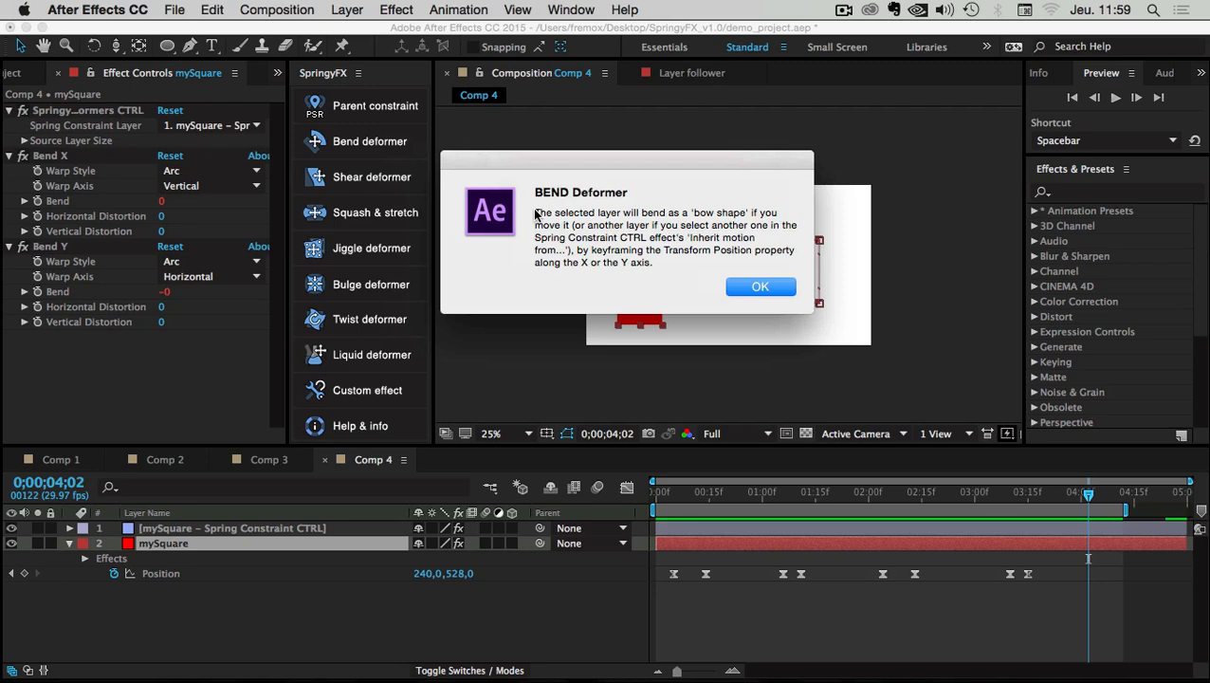
{"action": "left_click_drag", "start_coordinate": [550, 218], "coordinate": [641, 254]}
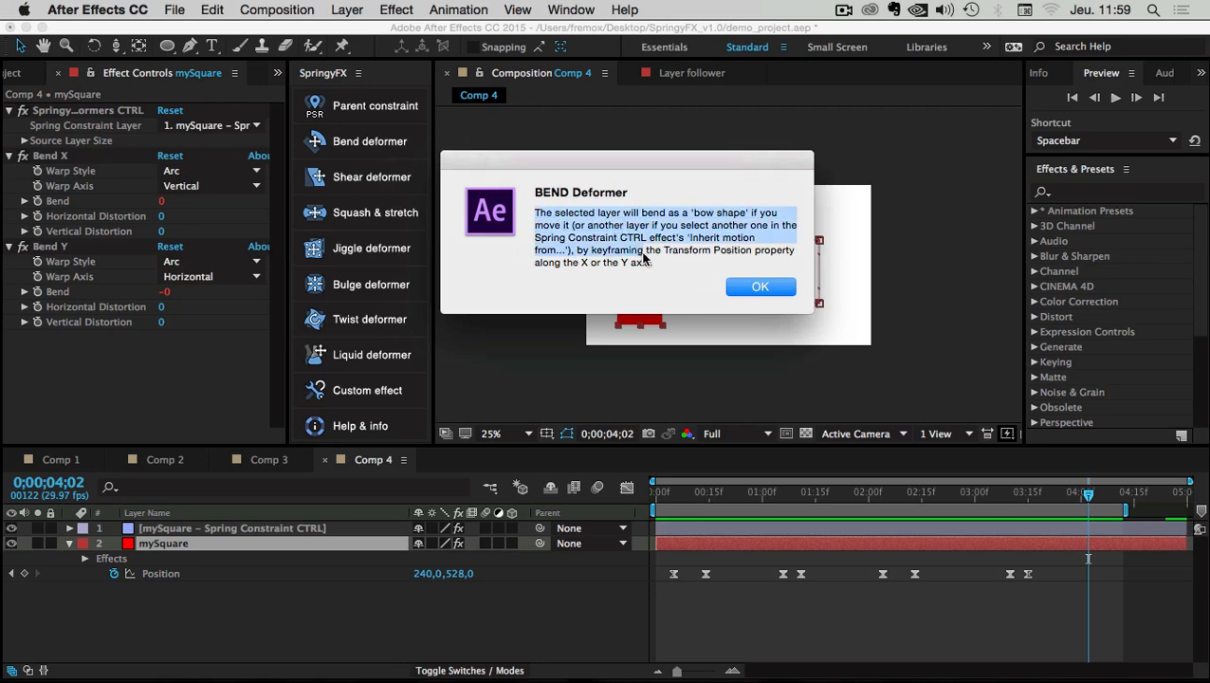
{"action": "left_click", "coordinate": [642, 262]}
{"action": "left_click_drag", "start_coordinate": [623, 163], "coordinate": [641, 265]}
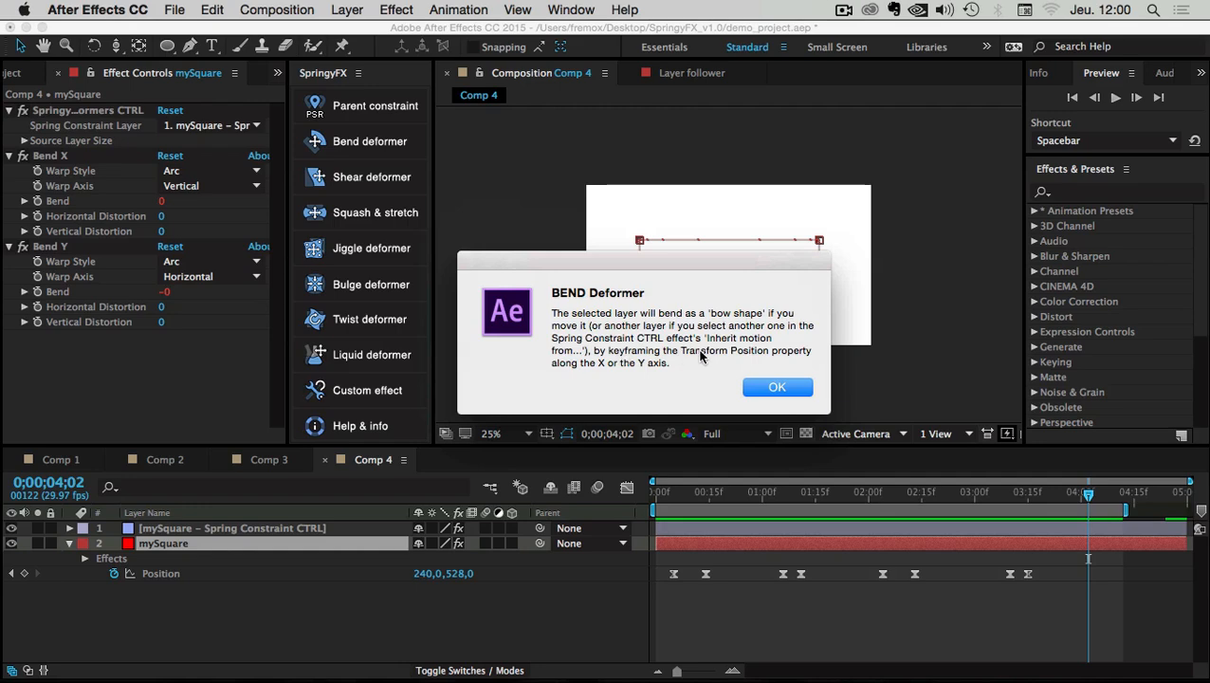
{"action": "left_click_drag", "start_coordinate": [730, 351], "coordinate": [764, 354]}
{"action": "double_click", "coordinate": [599, 363]}
{"action": "left_click_drag", "start_coordinate": [599, 368], "coordinate": [639, 367]}
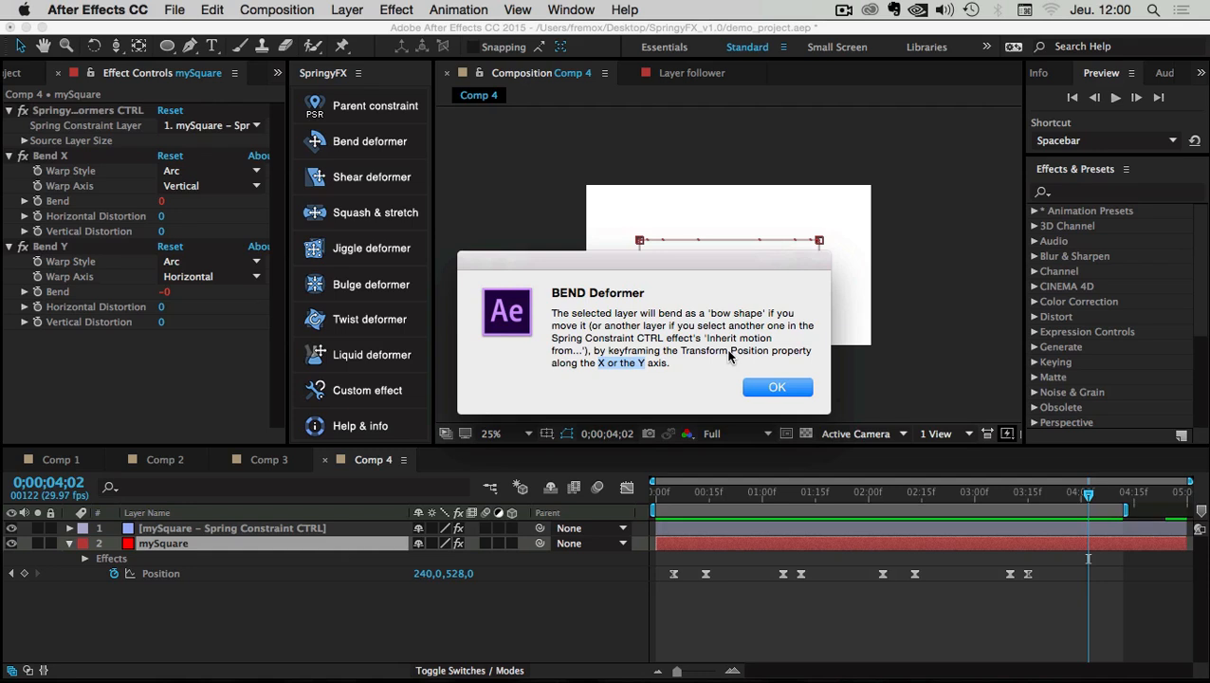
{"action": "left_click", "coordinate": [776, 391]}
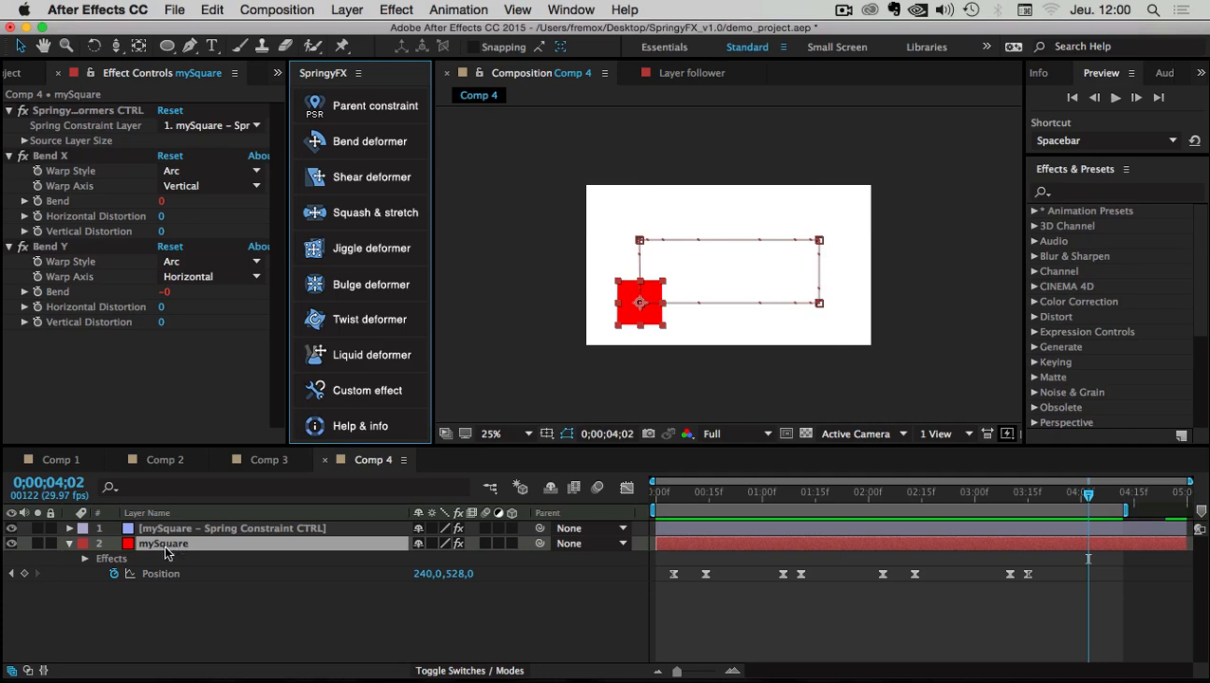
{"action": "left_click_drag", "start_coordinate": [667, 493], "coordinate": [526, 494]}
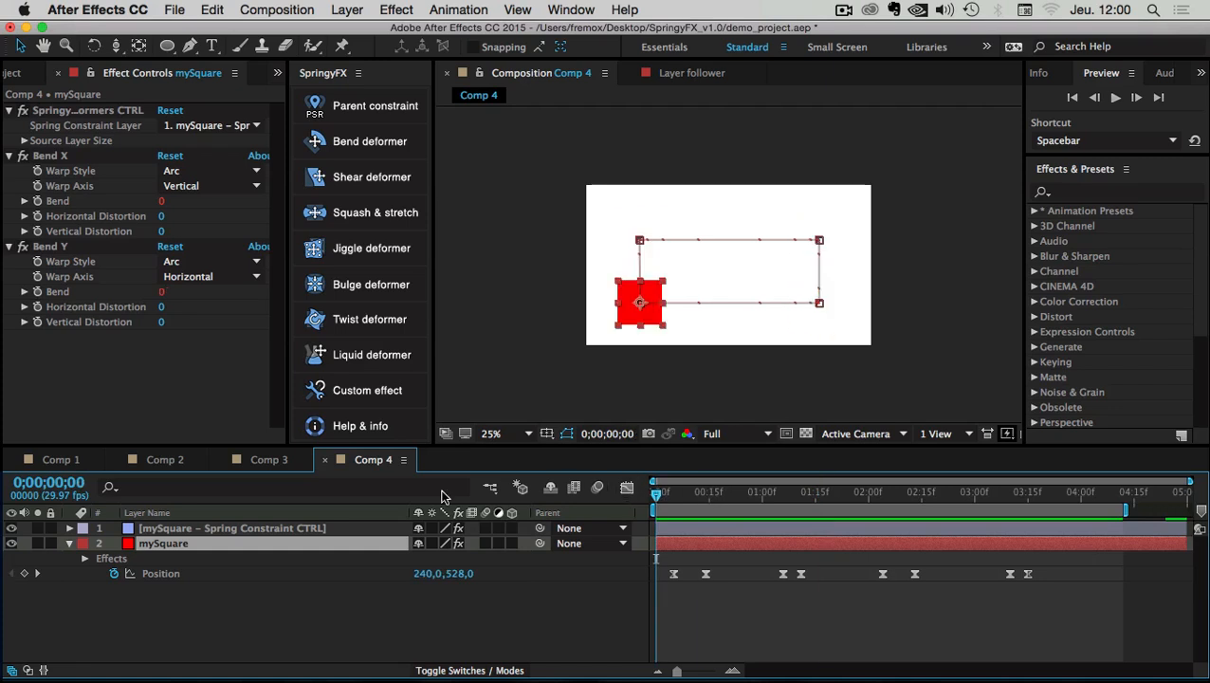
{"action": "left_click", "coordinate": [186, 564]}
{"action": "left_click", "coordinate": [161, 531]}
{"action": "left_click", "coordinate": [45, 120]}
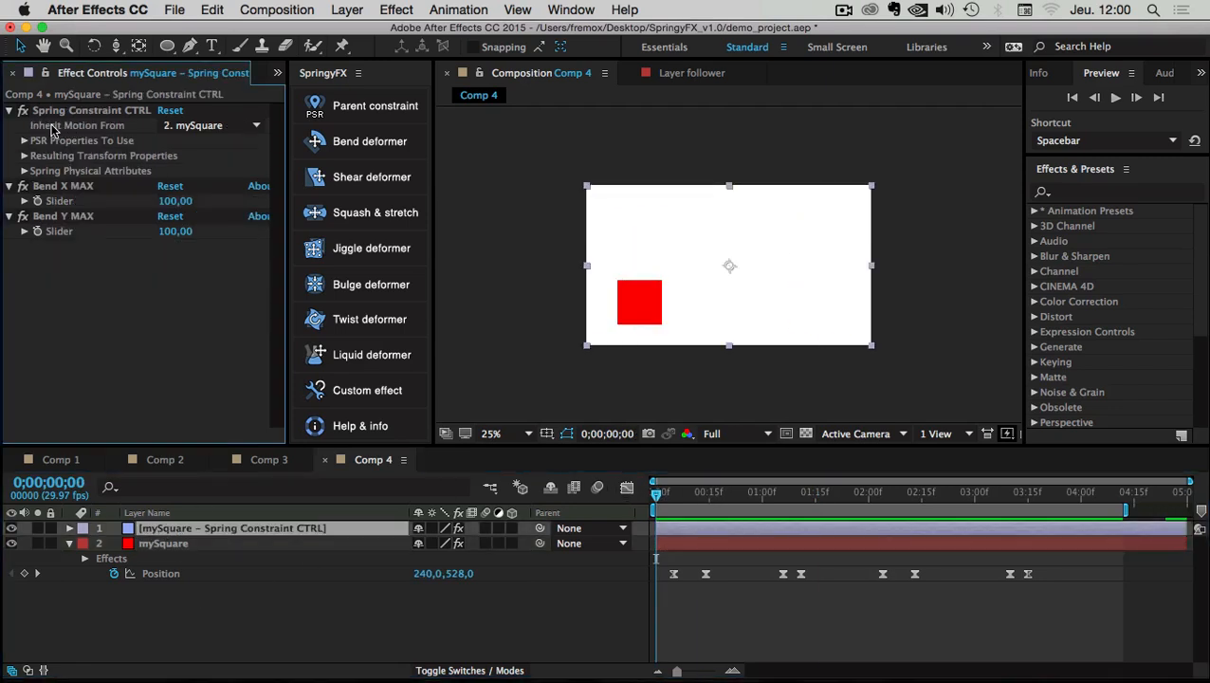
{"action": "left_click", "coordinate": [251, 124]}
{"action": "left_click", "coordinate": [184, 319]}
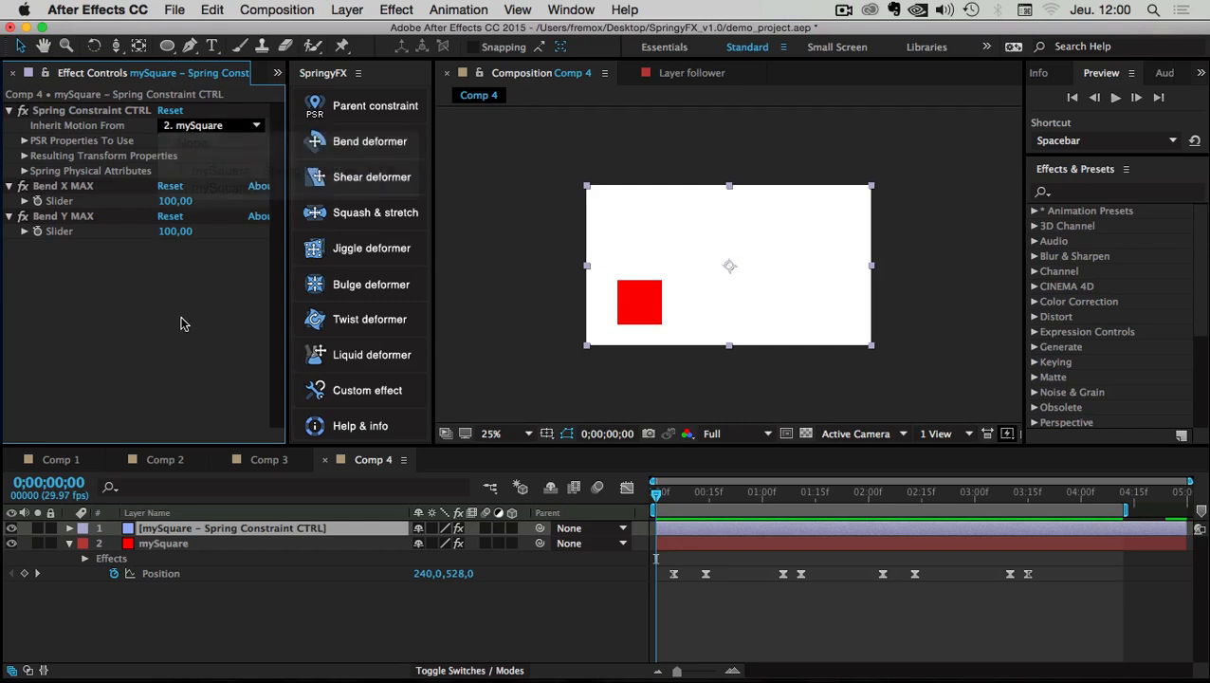
{"action": "left_click_drag", "start_coordinate": [662, 494], "coordinate": [751, 494]}
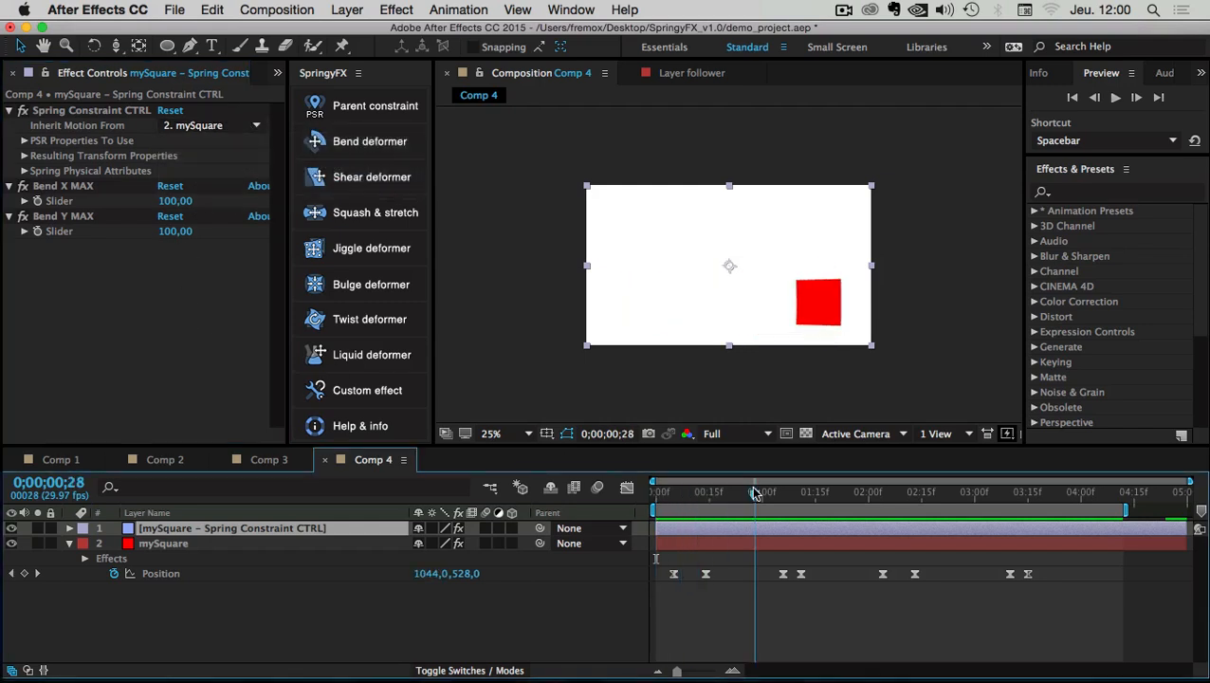
{"action": "left_click", "coordinate": [163, 543]}
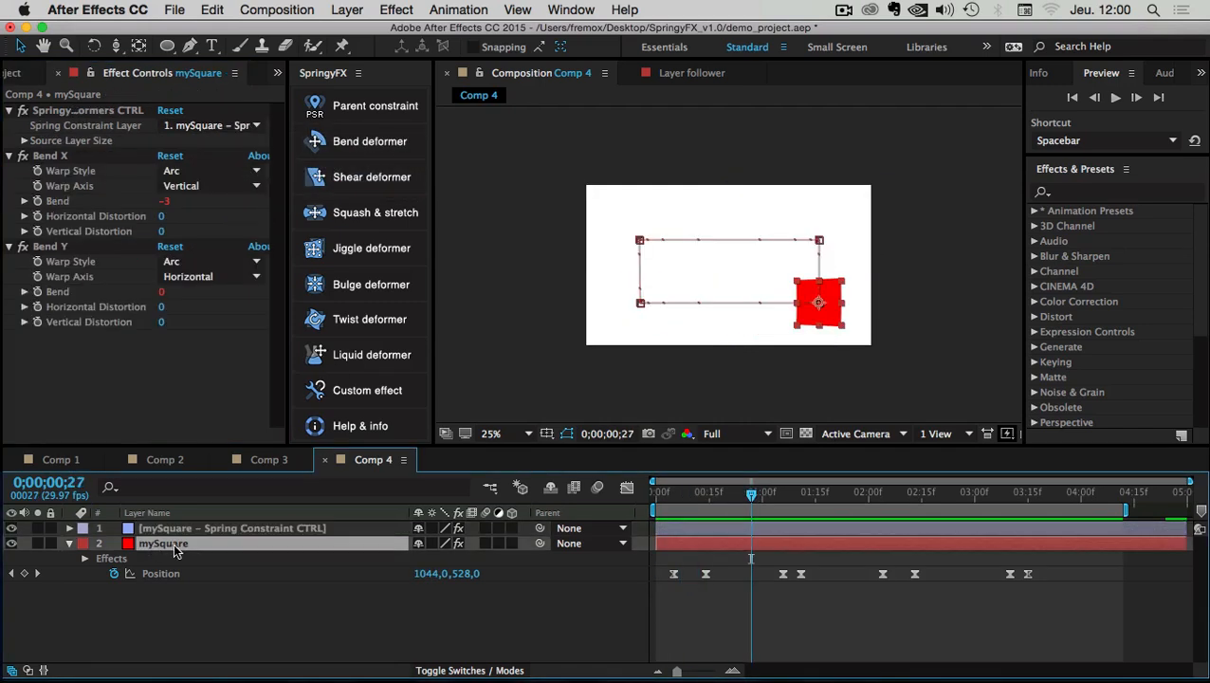
{"action": "left_click", "coordinate": [668, 494]}
{"action": "mouse_move", "coordinate": [668, 494]}
{"action": "left_mouse_down"}
{"action": "mouse_move", "coordinate": [817, 485]}
{"action": "mouse_move", "coordinate": [650, 488]}
{"action": "left_mouse_up"}
{"action": "left_click", "coordinate": [596, 487]}
Create a 200×200 turquoise (00FF92) solid, Turquoise Solid 1, and show its Position 640,360
{"action": "right_click", "coordinate": [160, 617]}
{"action": "mouse_move", "coordinate": [162, 511]}
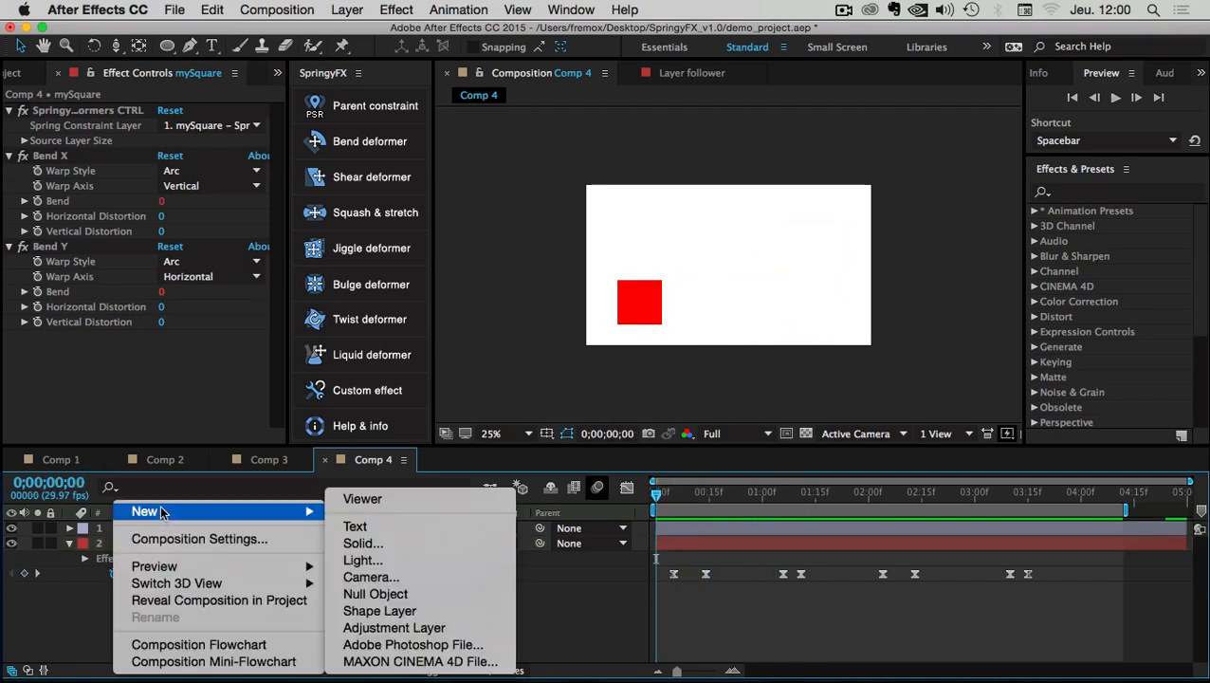
{"action": "left_click", "coordinate": [412, 542]}
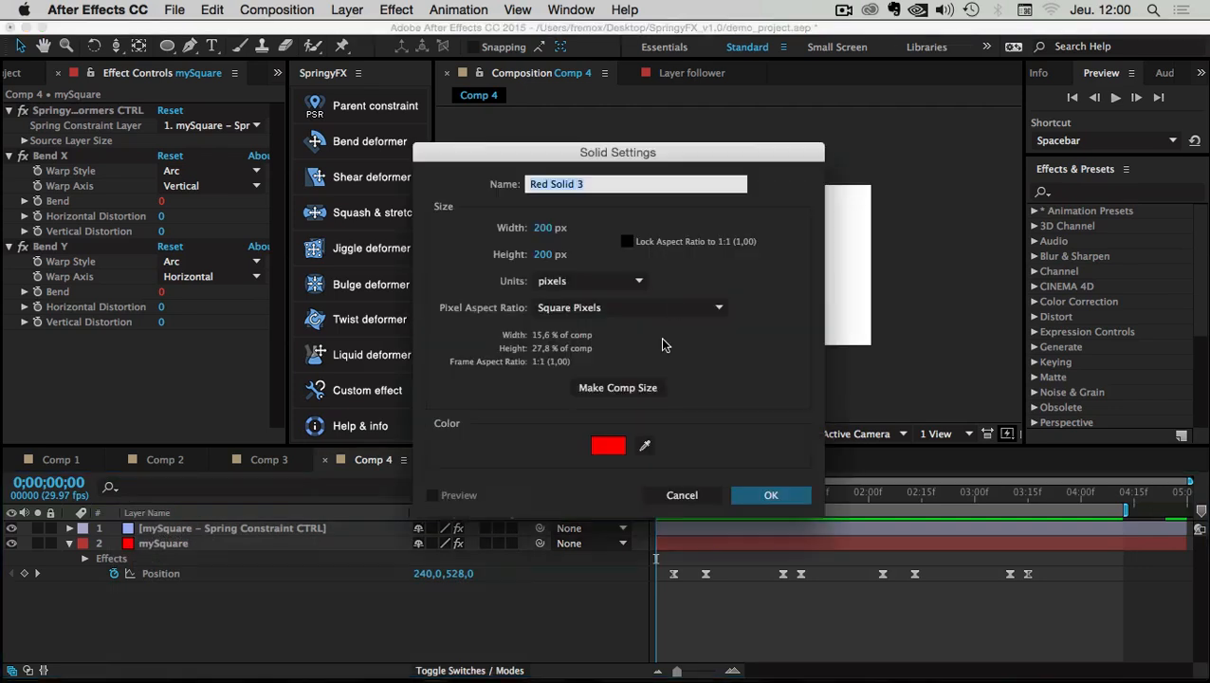
{"action": "left_click", "coordinate": [608, 446]}
{"action": "left_click_drag", "start_coordinate": [727, 457], "coordinate": [716, 418]}
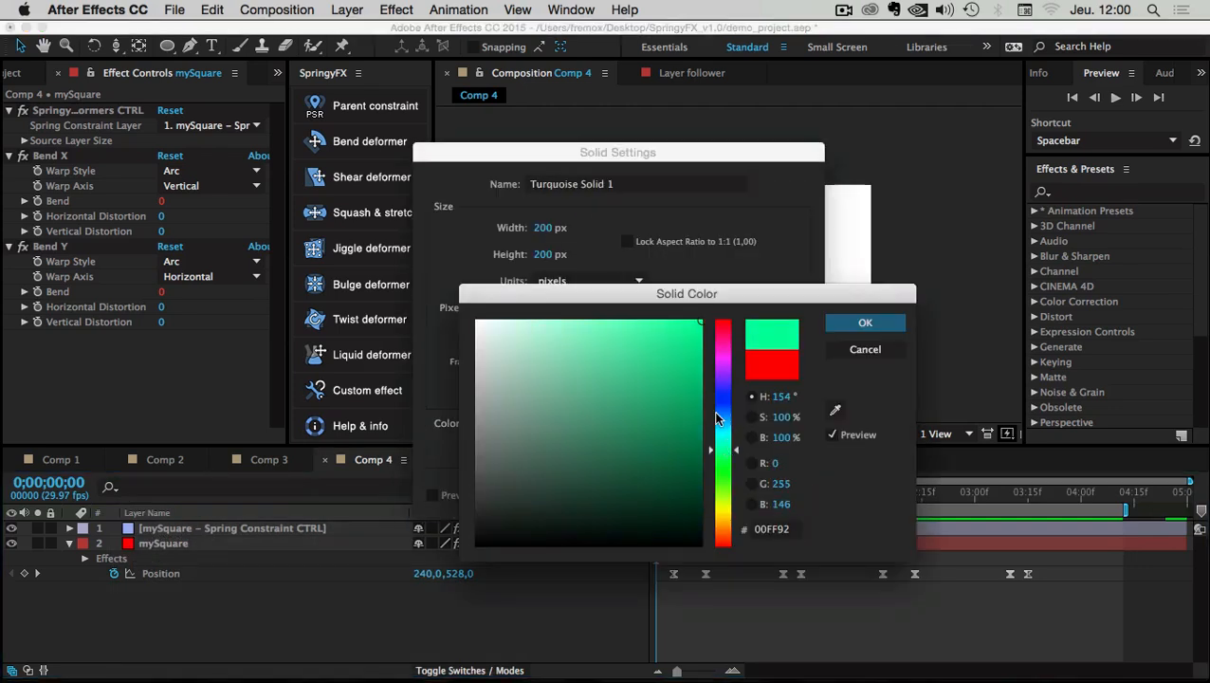
{"action": "left_click", "coordinate": [865, 322]}
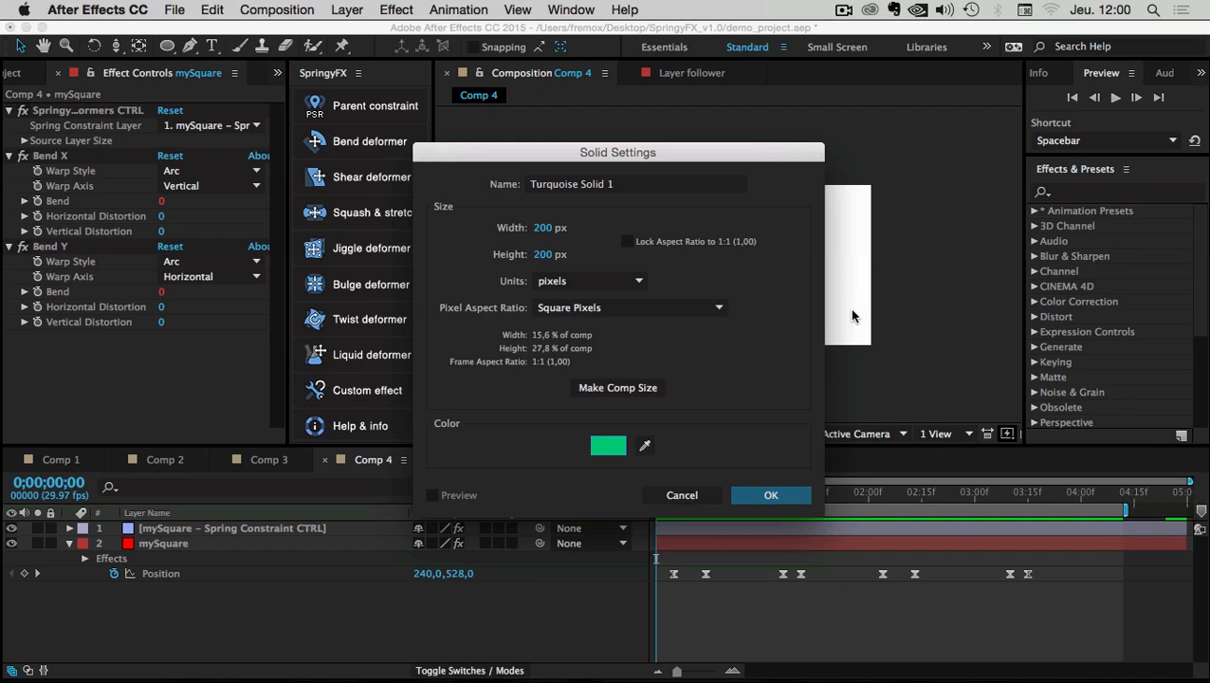
{"action": "left_click", "coordinate": [771, 495]}
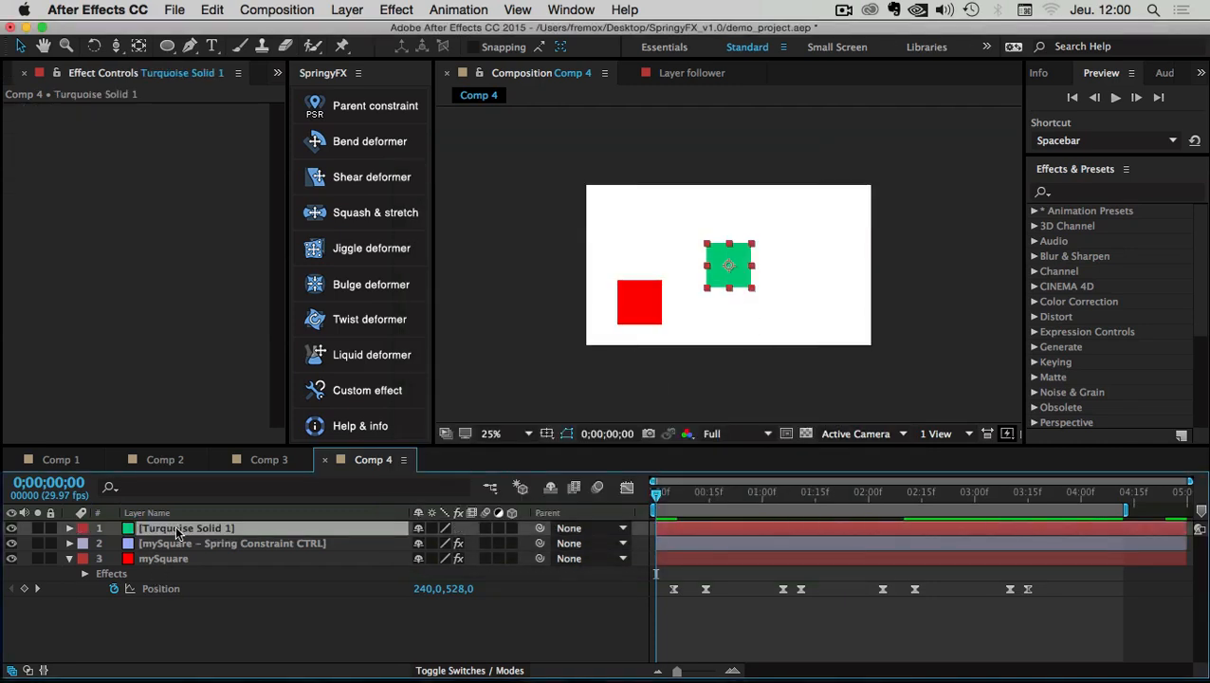
{"action": "key", "text": "p"}
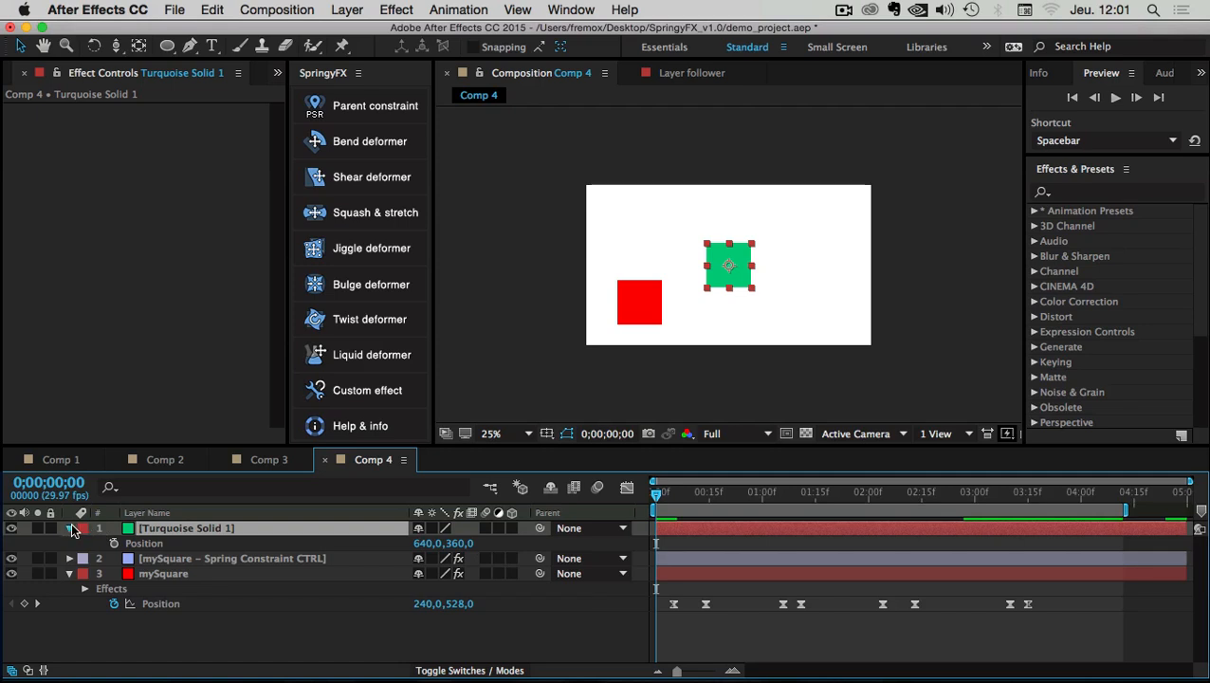
Collapse the turquoise solid's Position and mySquare's properties, then select mySquare
{"action": "left_click", "coordinate": [71, 528]}
{"action": "left_click", "coordinate": [140, 652]}
{"action": "left_click", "coordinate": [69, 558]}
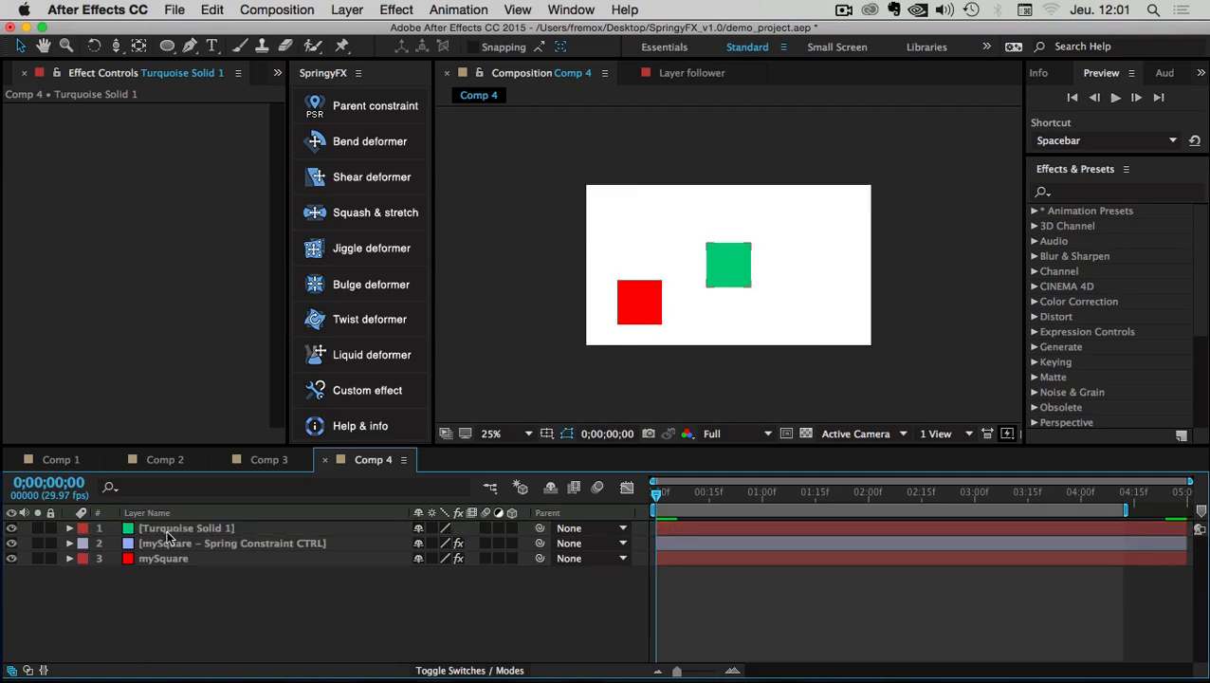
{"action": "left_click", "coordinate": [158, 559]}
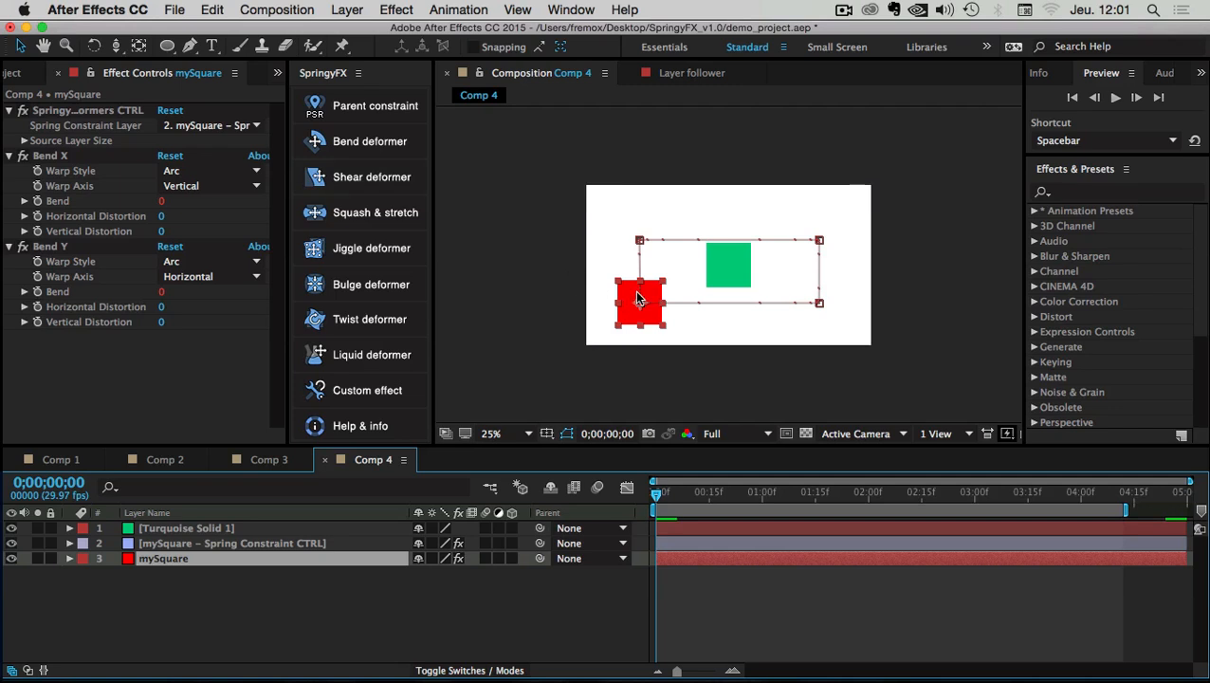
Click through the Spring Constraint CTRL and mySquare layers, ending on mySquare's spring controller effect
{"action": "left_click", "coordinate": [159, 598]}
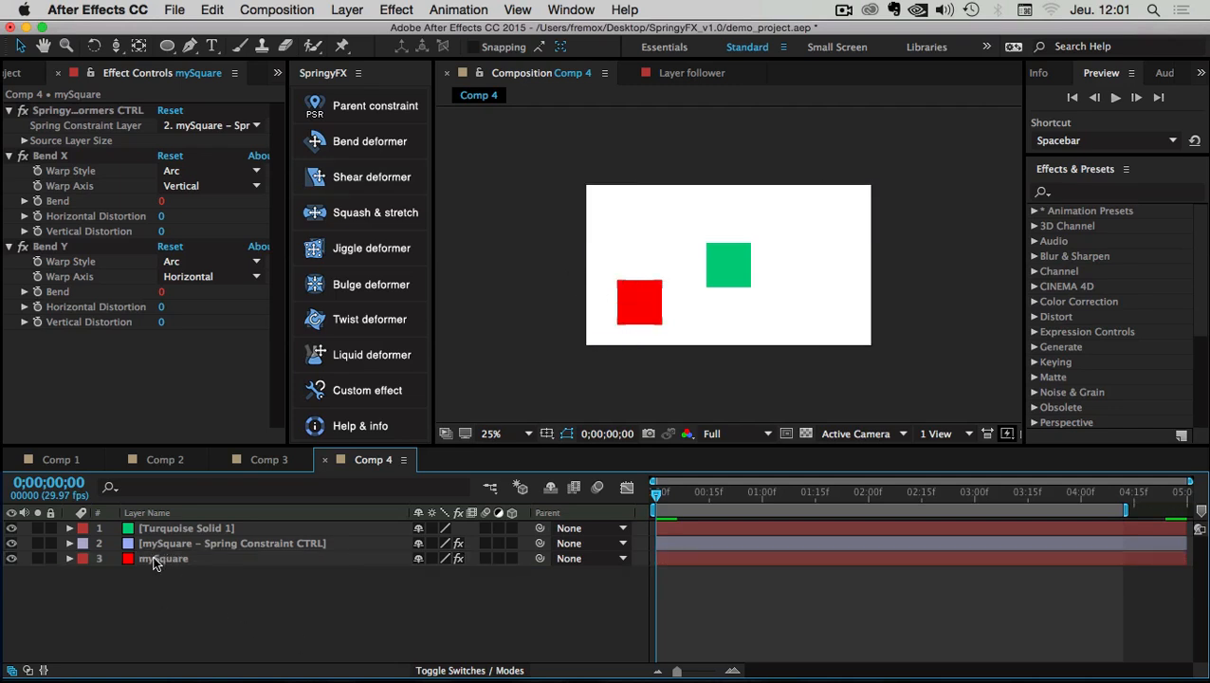
{"action": "left_click", "coordinate": [632, 310]}
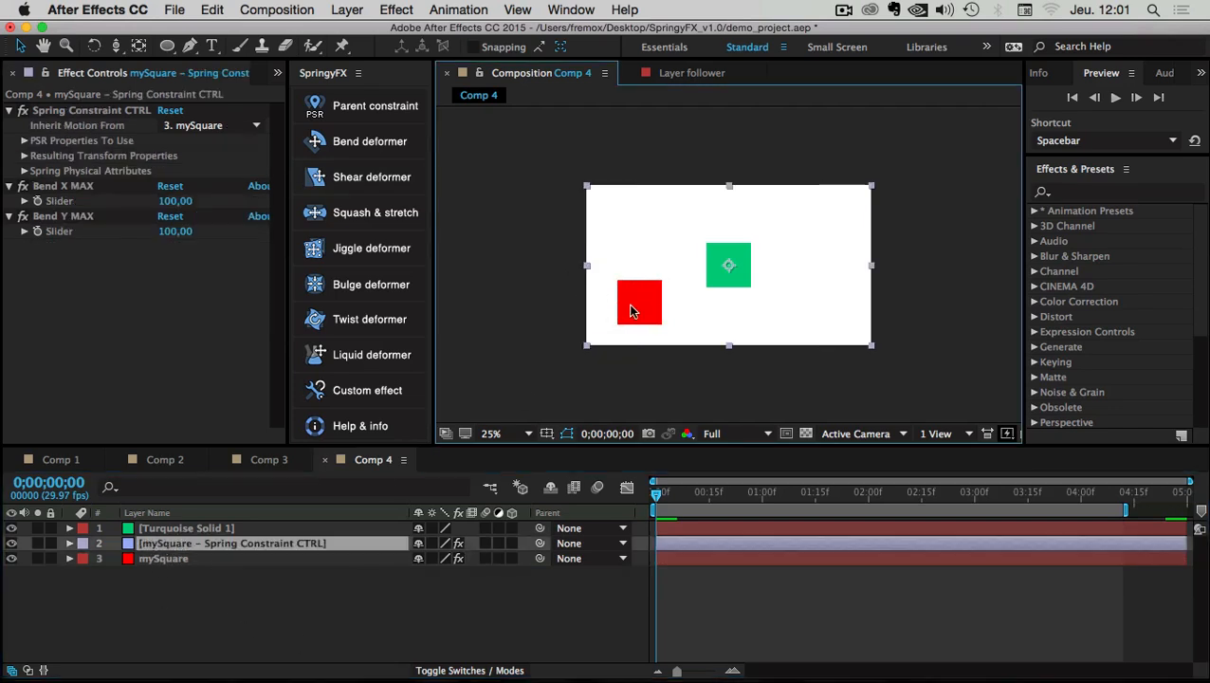
{"action": "left_click", "coordinate": [155, 632]}
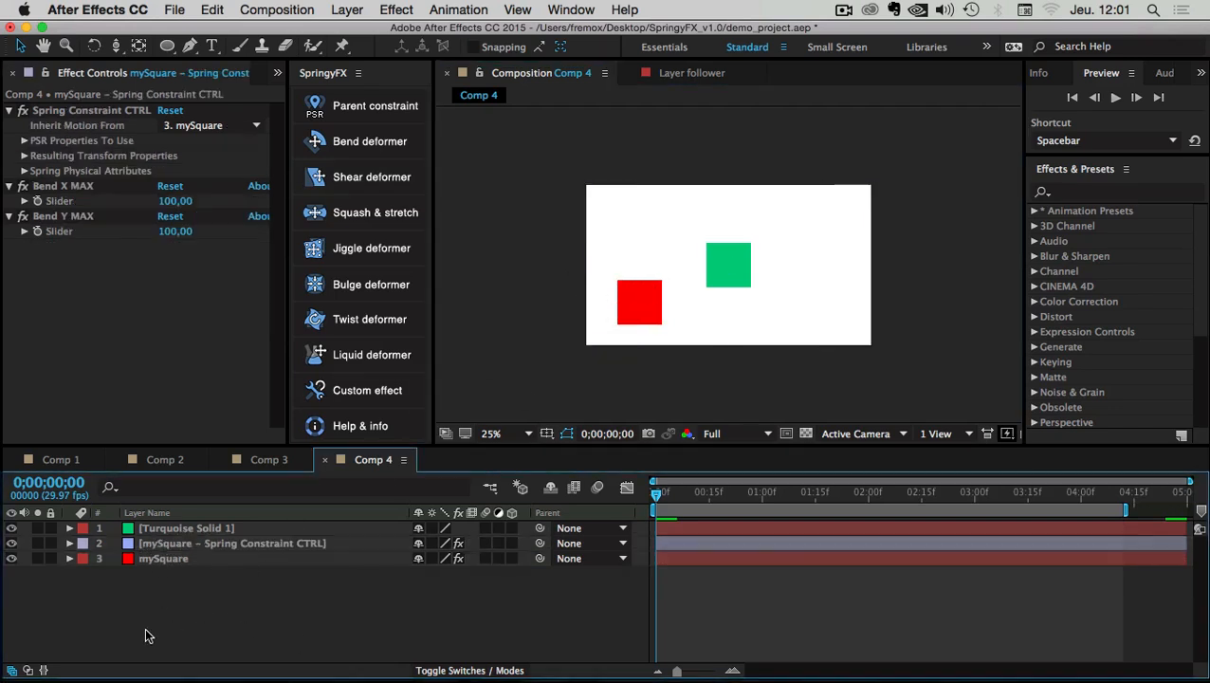
{"action": "left_click", "coordinate": [160, 547]}
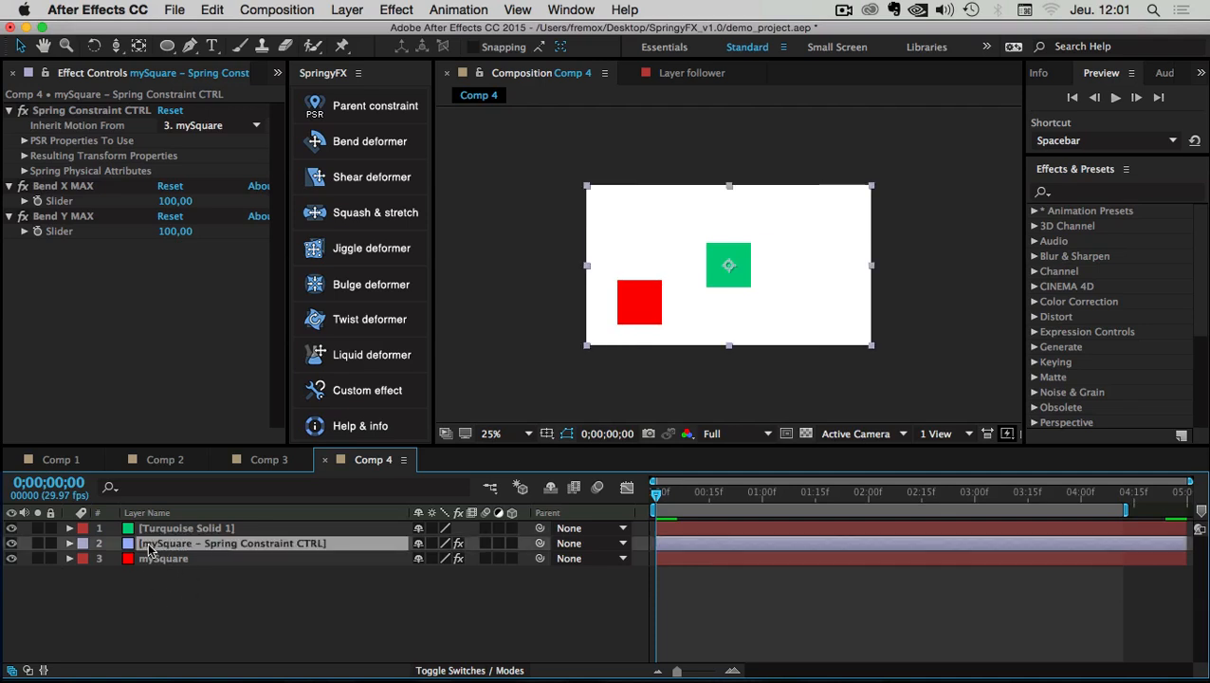
{"action": "left_click", "coordinate": [159, 608]}
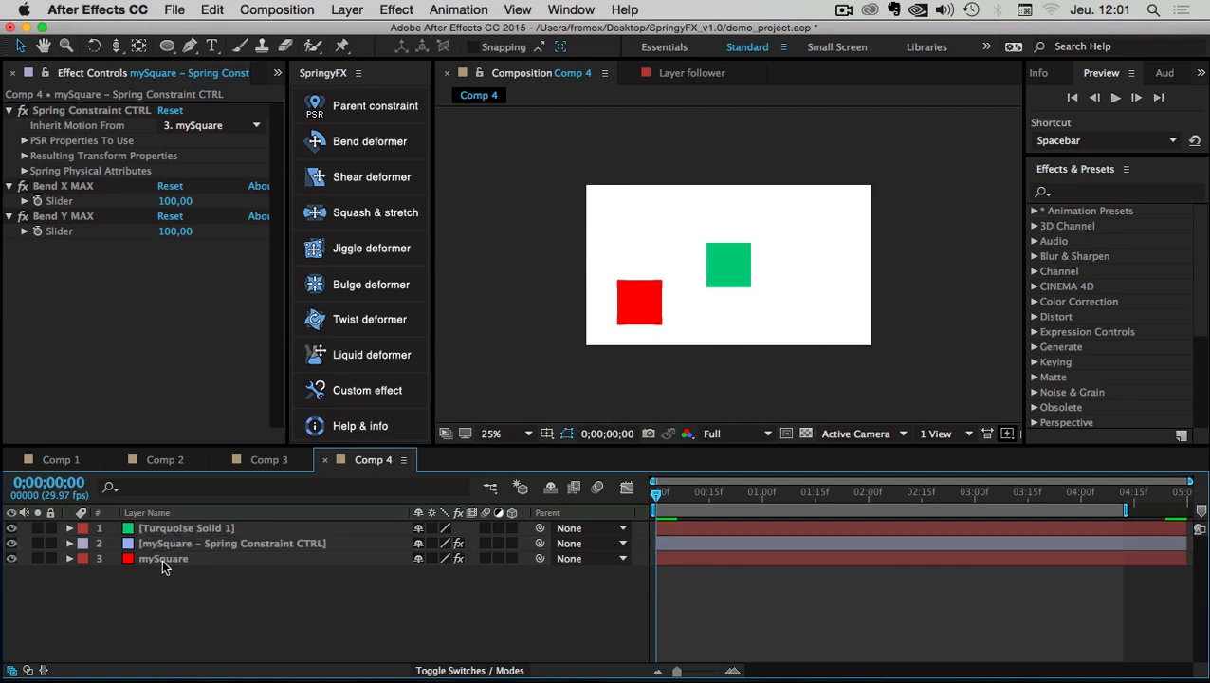
{"action": "left_click", "coordinate": [159, 558]}
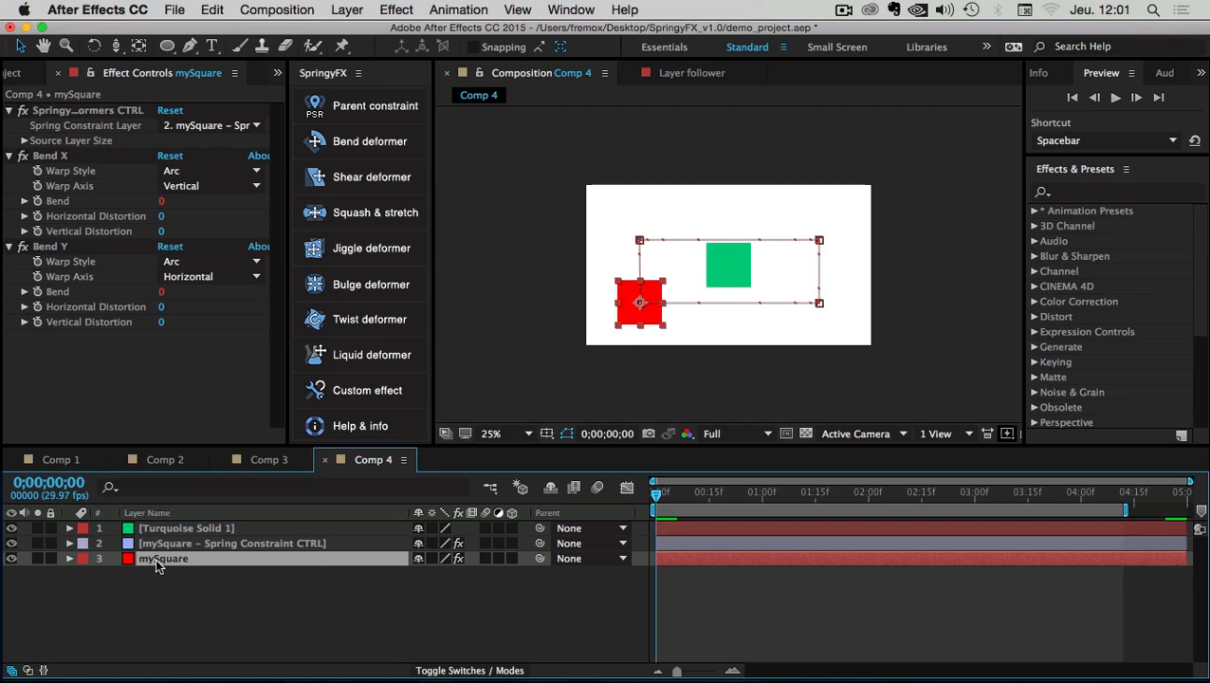
{"action": "left_click", "coordinate": [53, 112]}
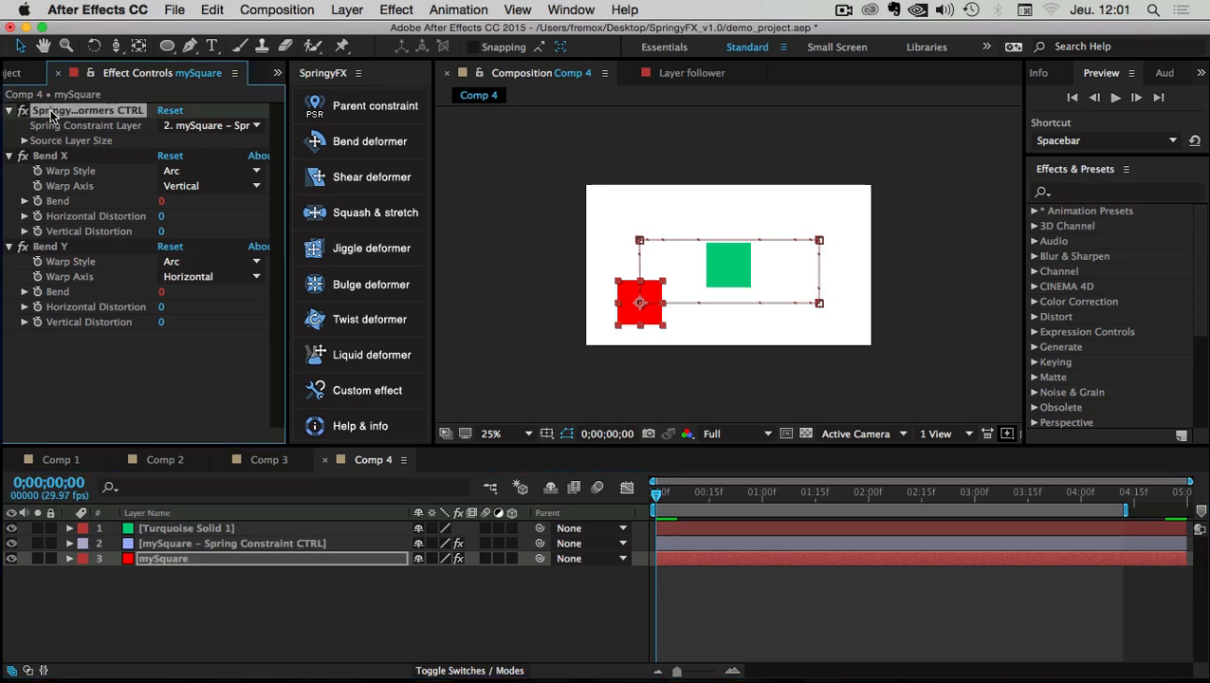
Remove mySquare's three spring effects and delete the Spring Constraint CTRL layer
{"action": "left_click", "coordinate": [46, 248], "text": "shift"}
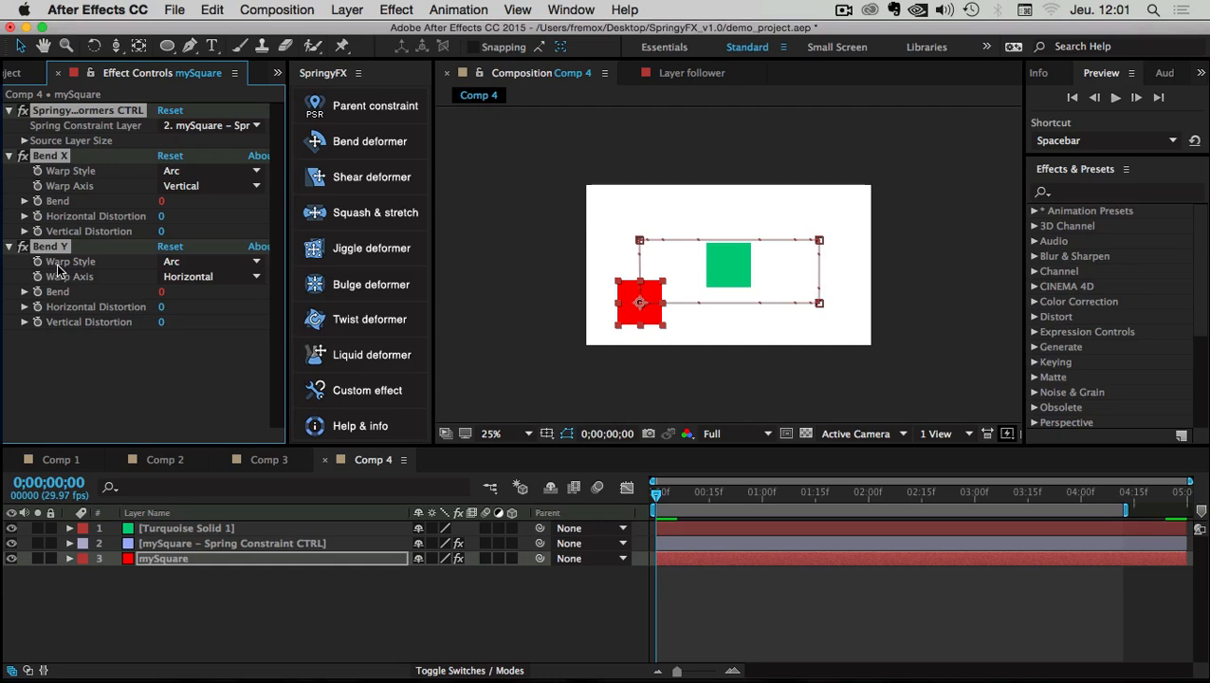
{"action": "key", "text": "Delete"}
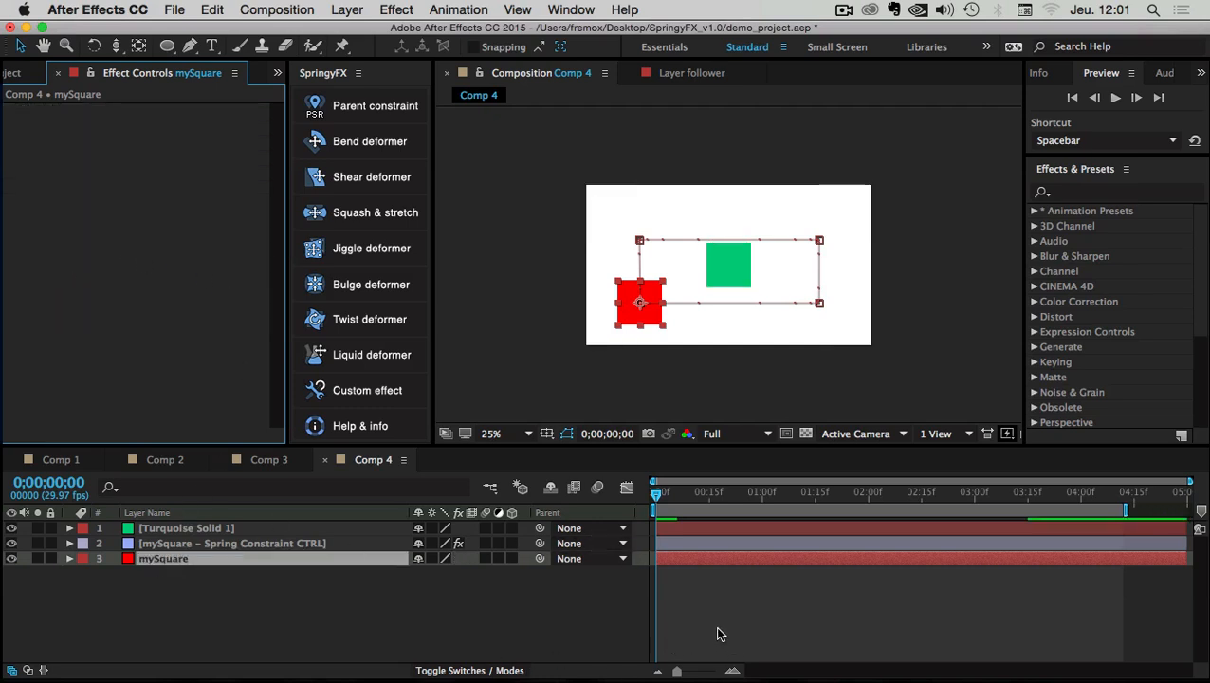
{"action": "left_click", "coordinate": [170, 599]}
{"action": "left_click", "coordinate": [164, 546]}
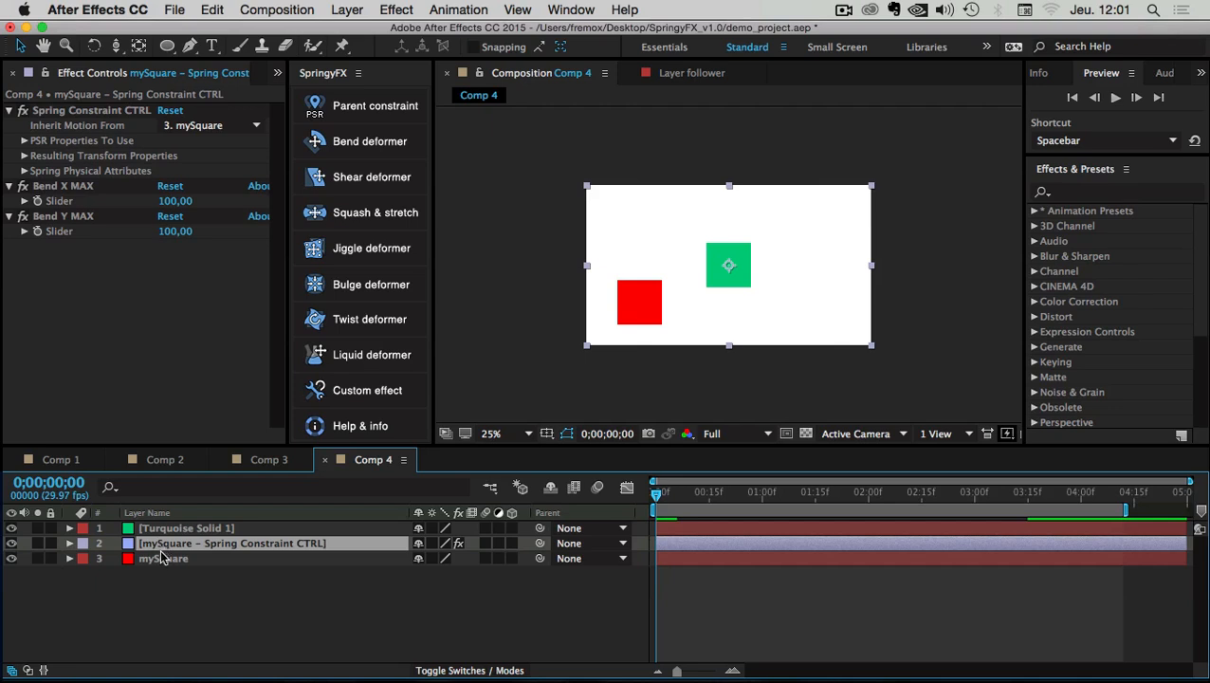
{"action": "key", "text": "Delete"}
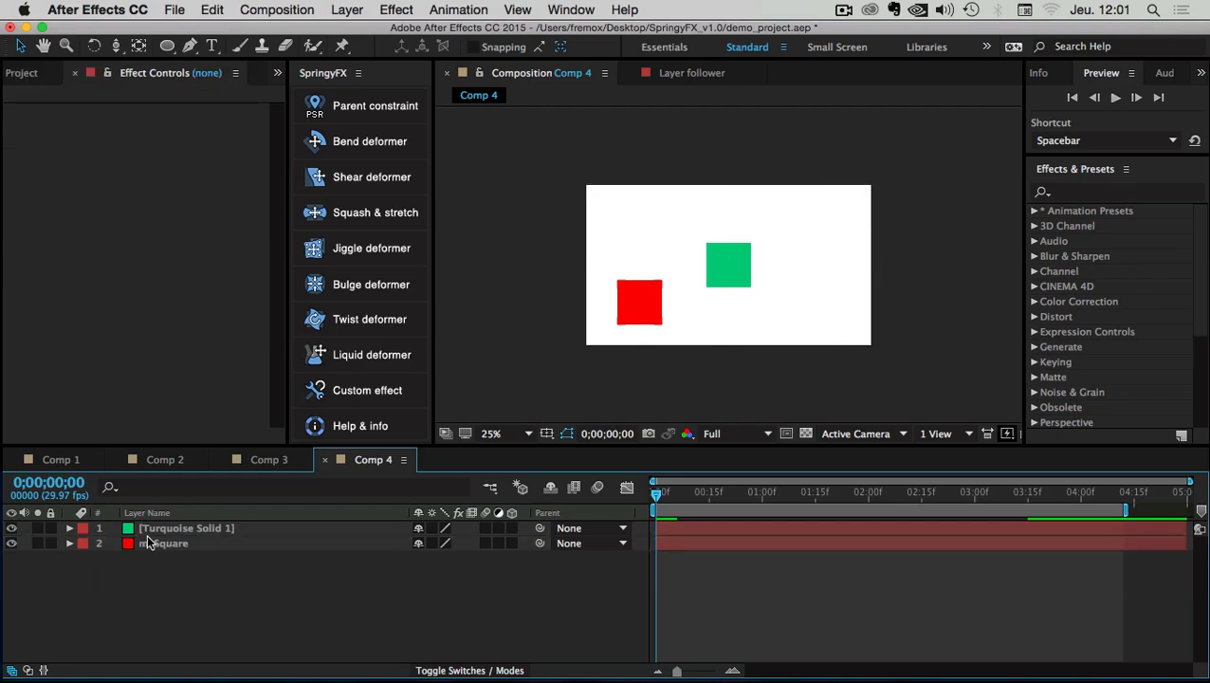
Undo the deletion, delete the CTRL layer again, and scrub to preview the red square
{"action": "key", "text": "super+z"}
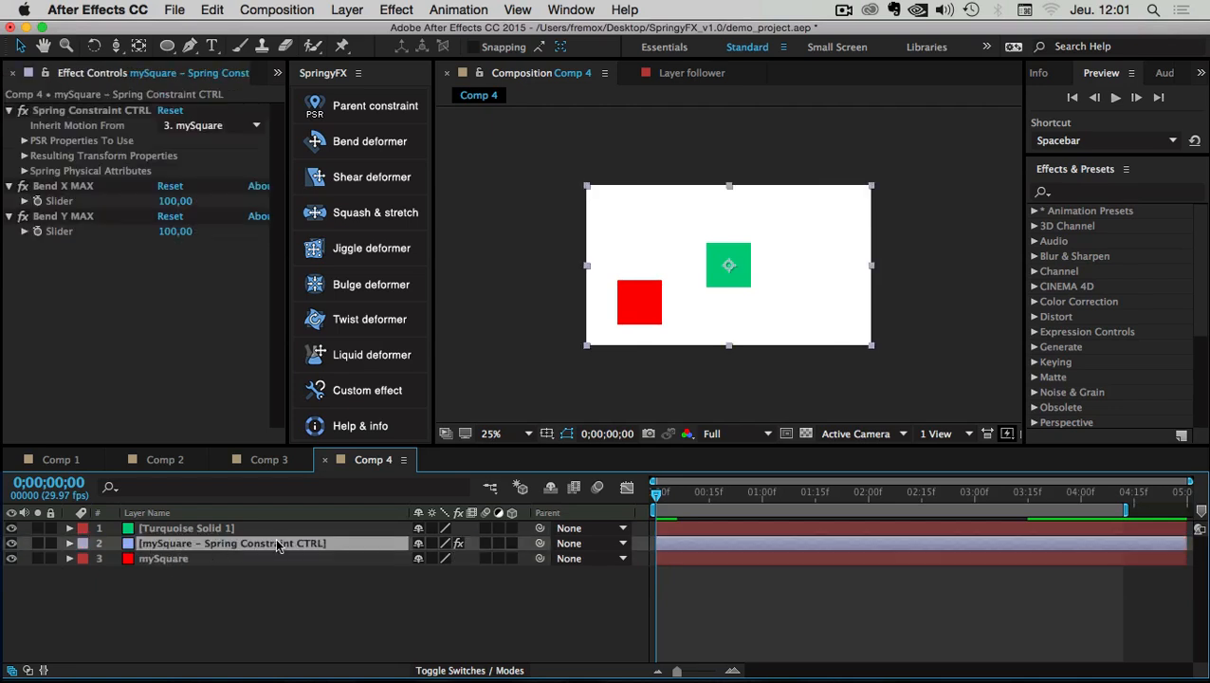
{"action": "left_click", "coordinate": [171, 587]}
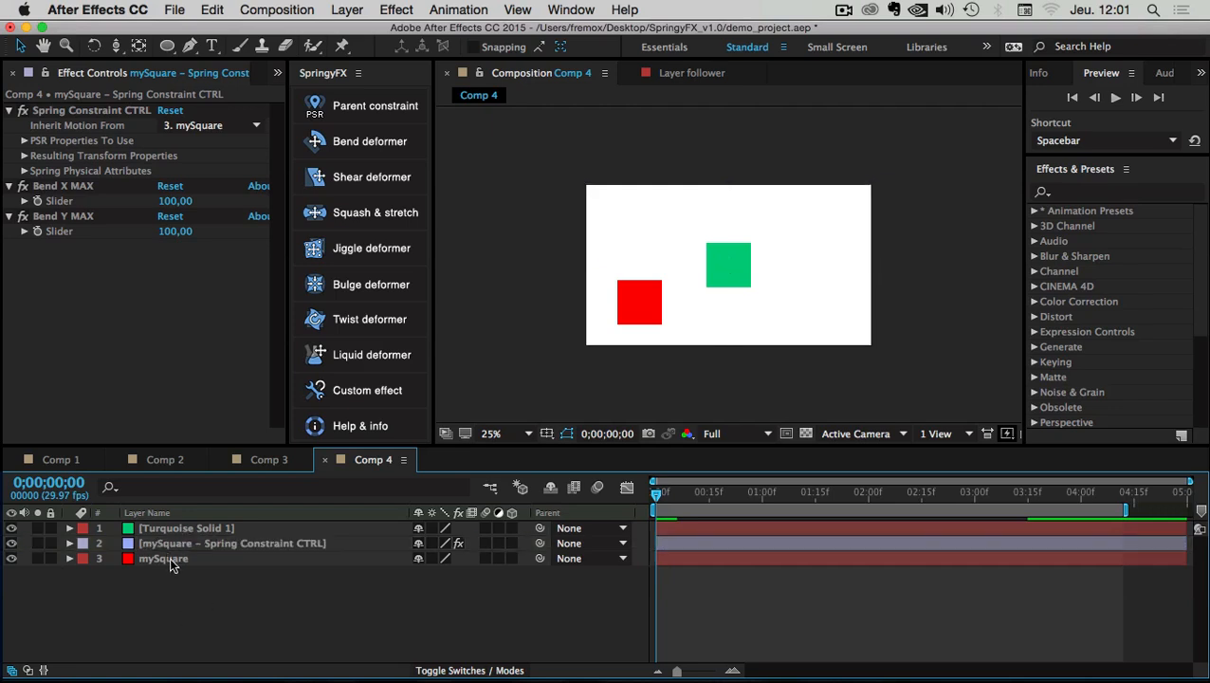
{"action": "left_click", "coordinate": [166, 545]}
{"action": "key", "text": "Delete"}
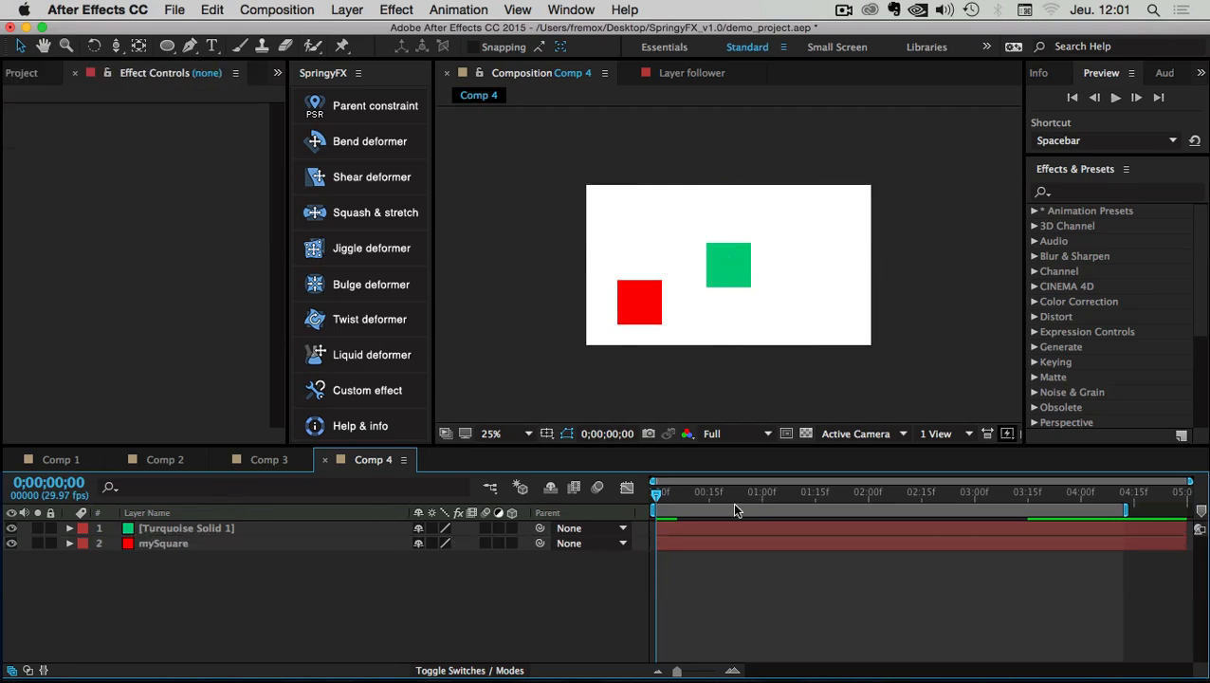
{"action": "left_click_drag", "start_coordinate": [667, 489], "coordinate": [436, 491]}
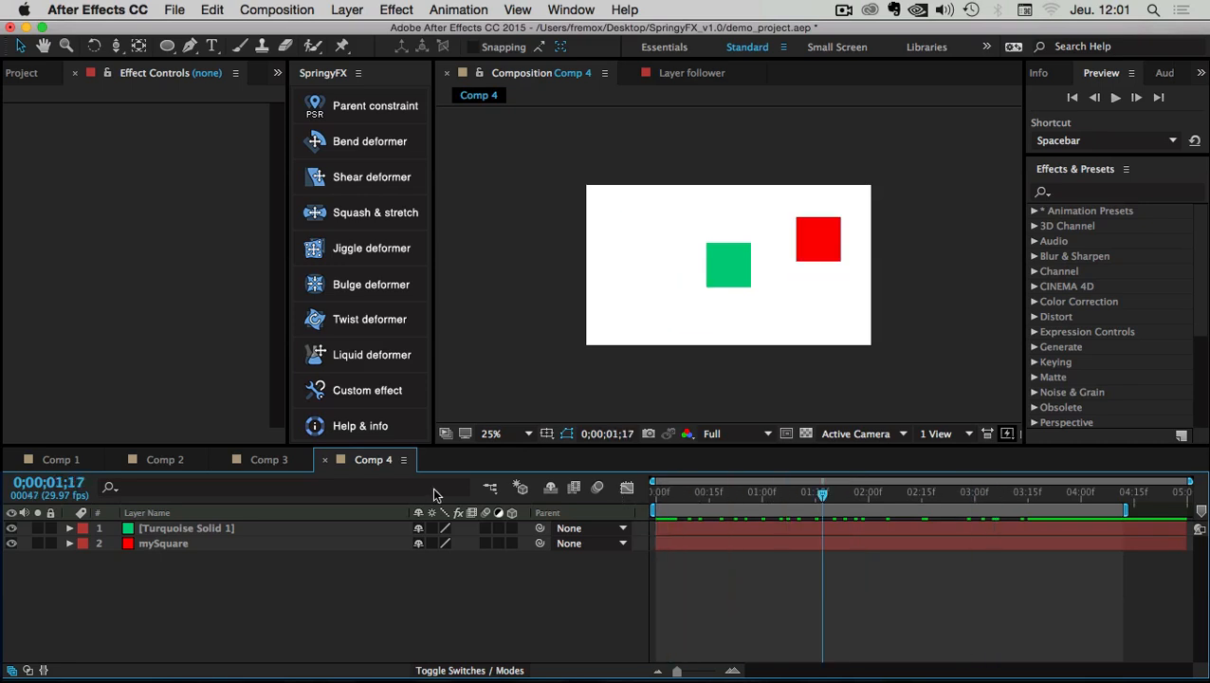
Apply the SpringyFX Bend deformer to Turquoise Solid 1
{"action": "left_click", "coordinate": [159, 529]}
{"action": "left_click", "coordinate": [160, 533]}
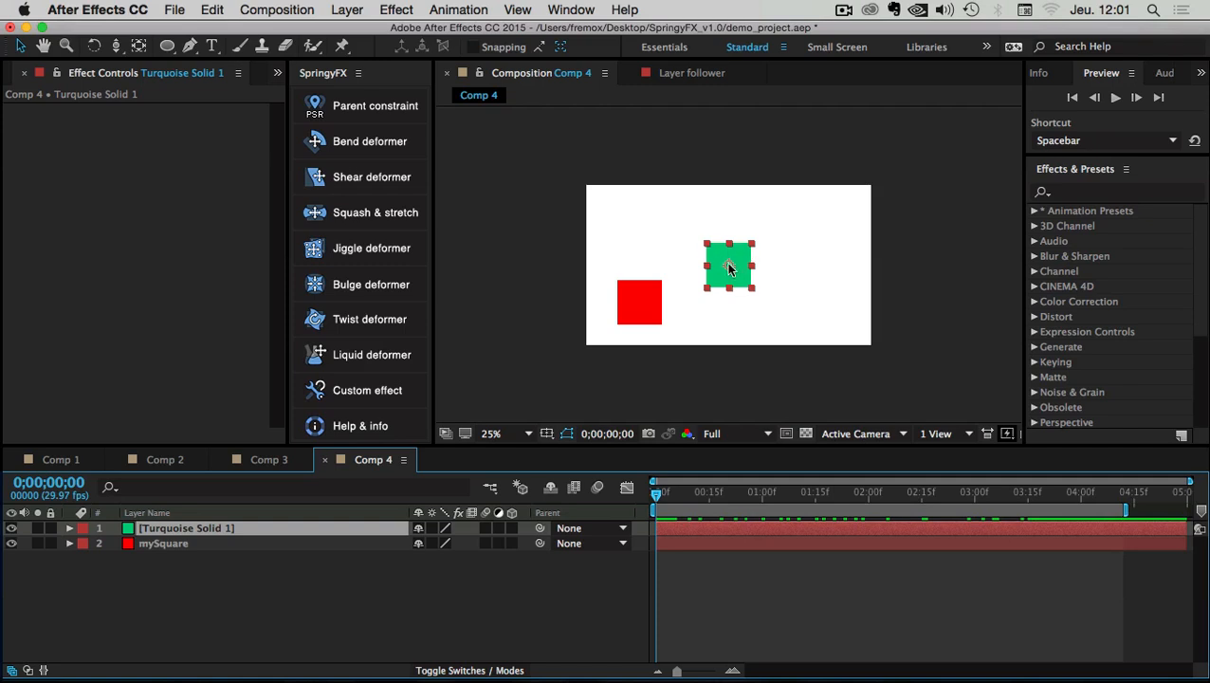
{"action": "left_click", "coordinate": [383, 153]}
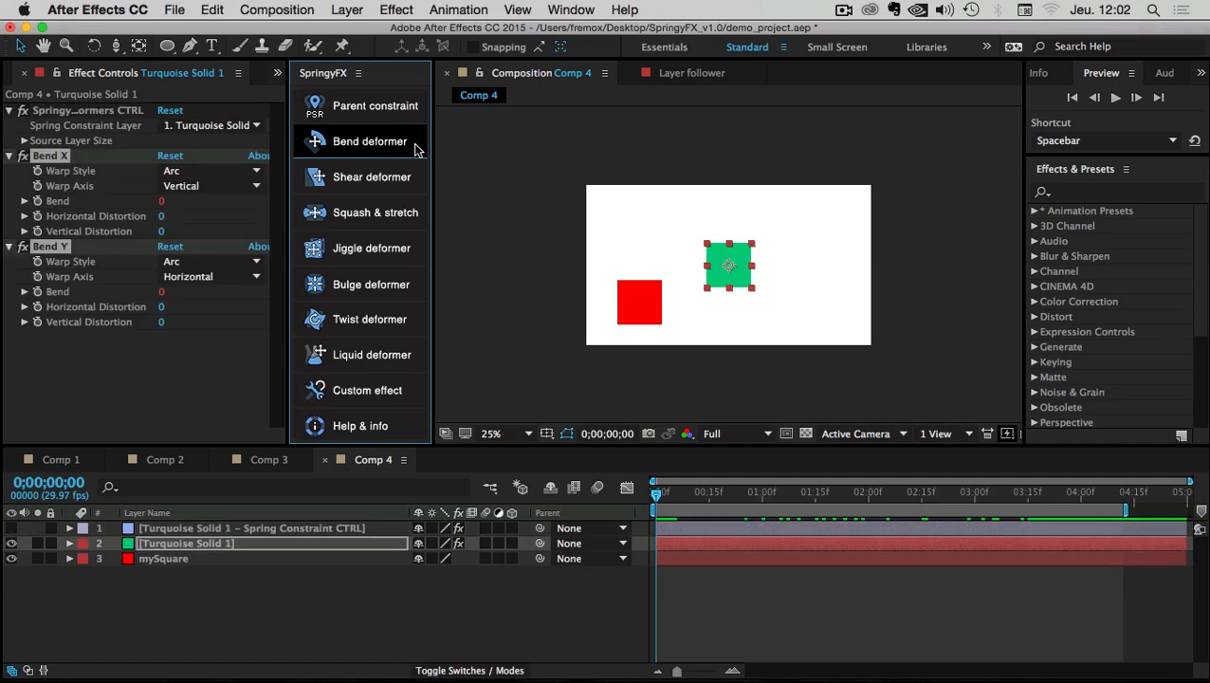
{"action": "left_click", "coordinate": [182, 603]}
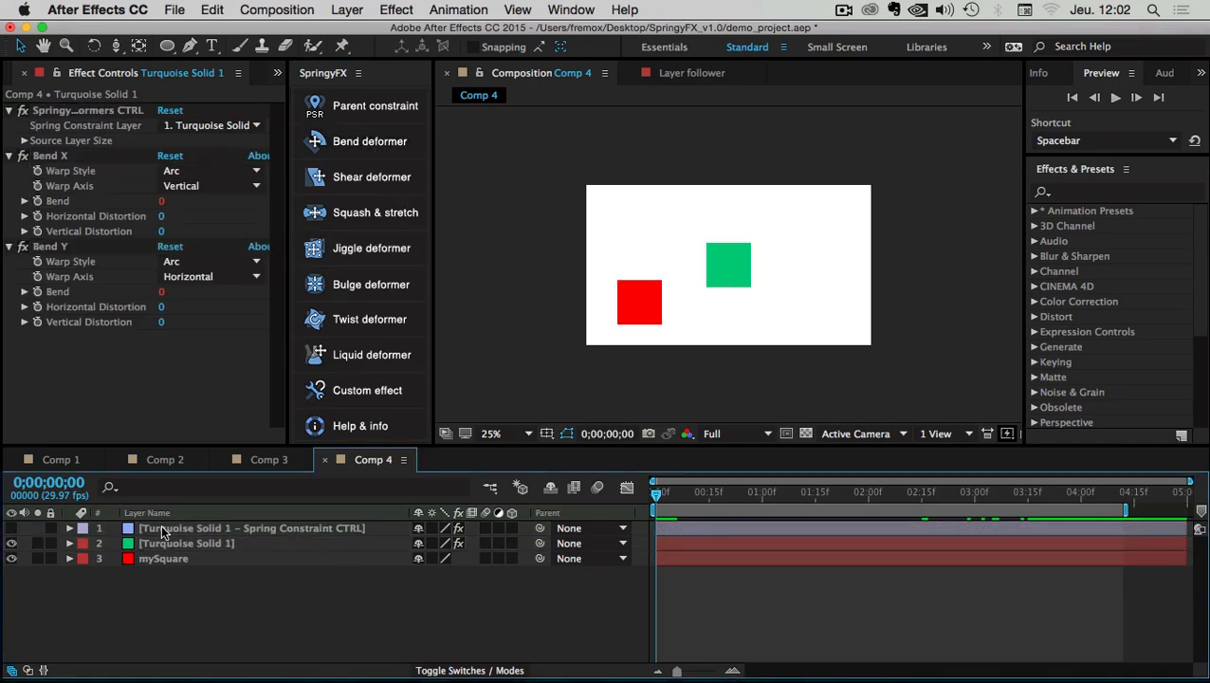
{"action": "left_click", "coordinate": [165, 544]}
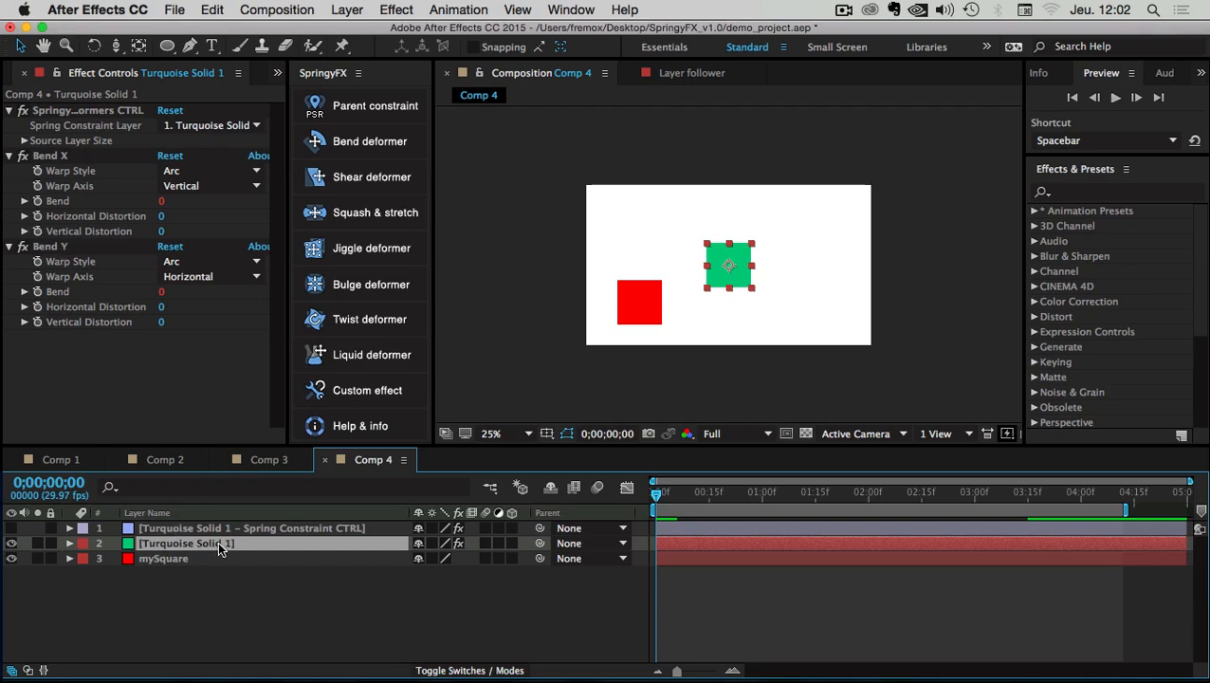
Check the new Spring Constraint CTRL layer, preview the animation, and reveal the solid's Position
{"action": "left_click", "coordinate": [308, 578]}
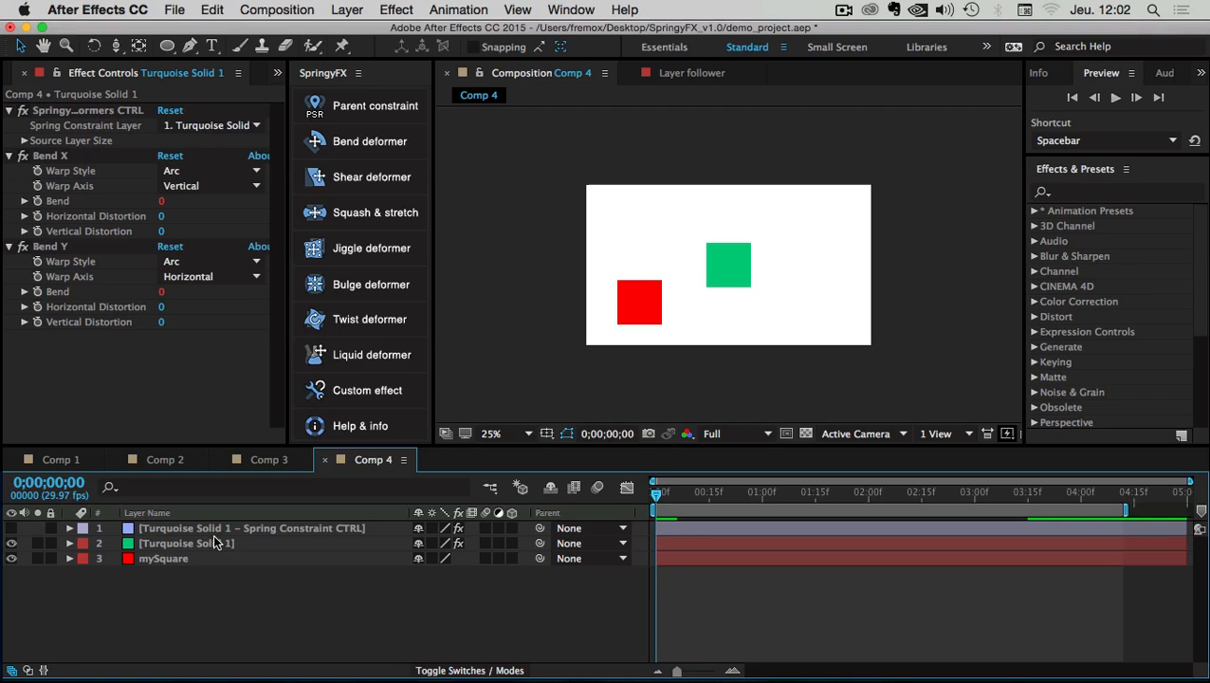
{"action": "left_click", "coordinate": [140, 532]}
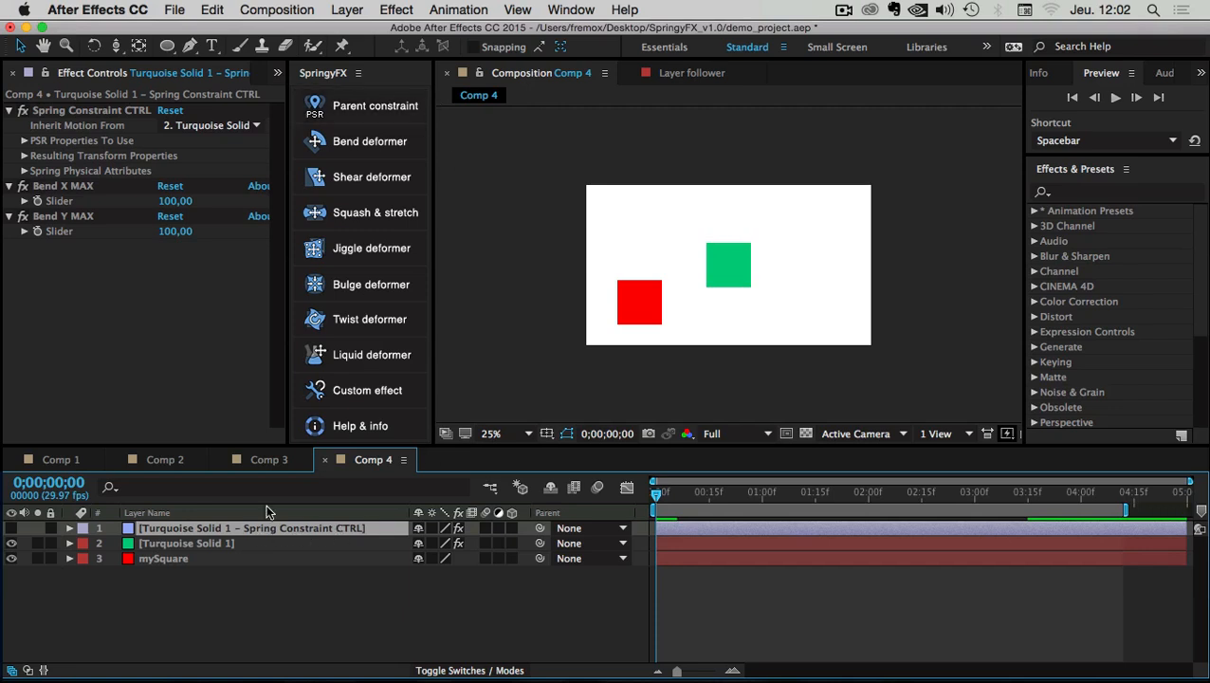
{"action": "left_click", "coordinate": [157, 613]}
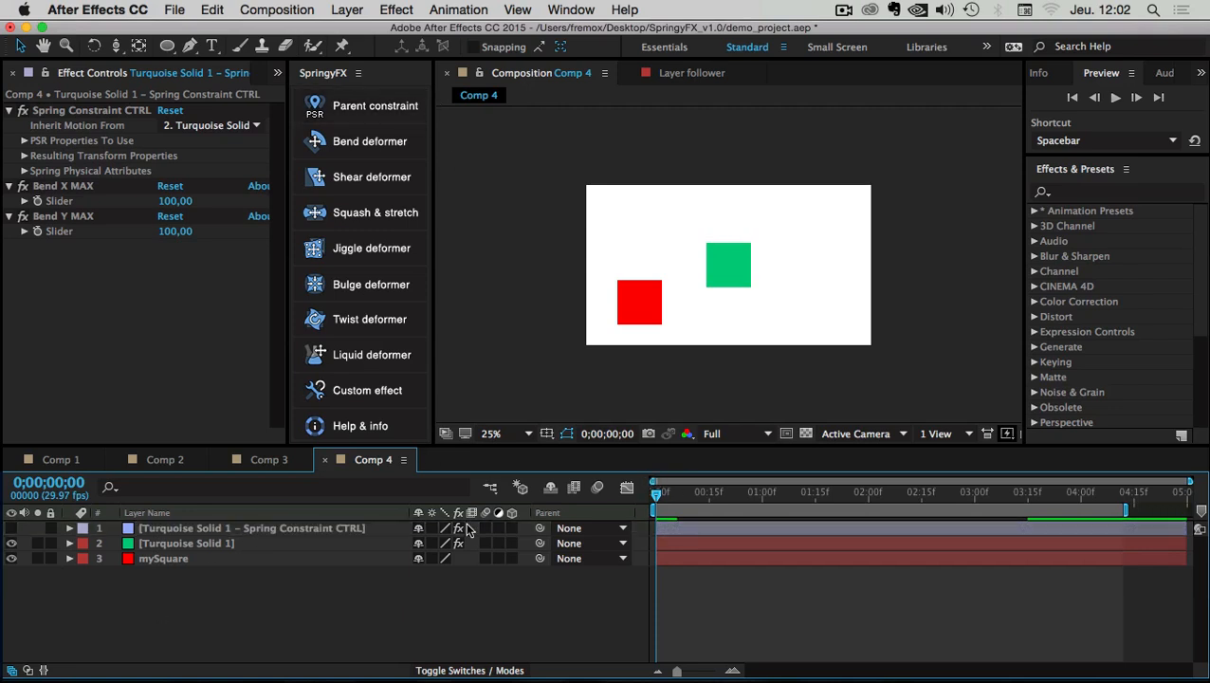
{"action": "left_click", "coordinate": [154, 545]}
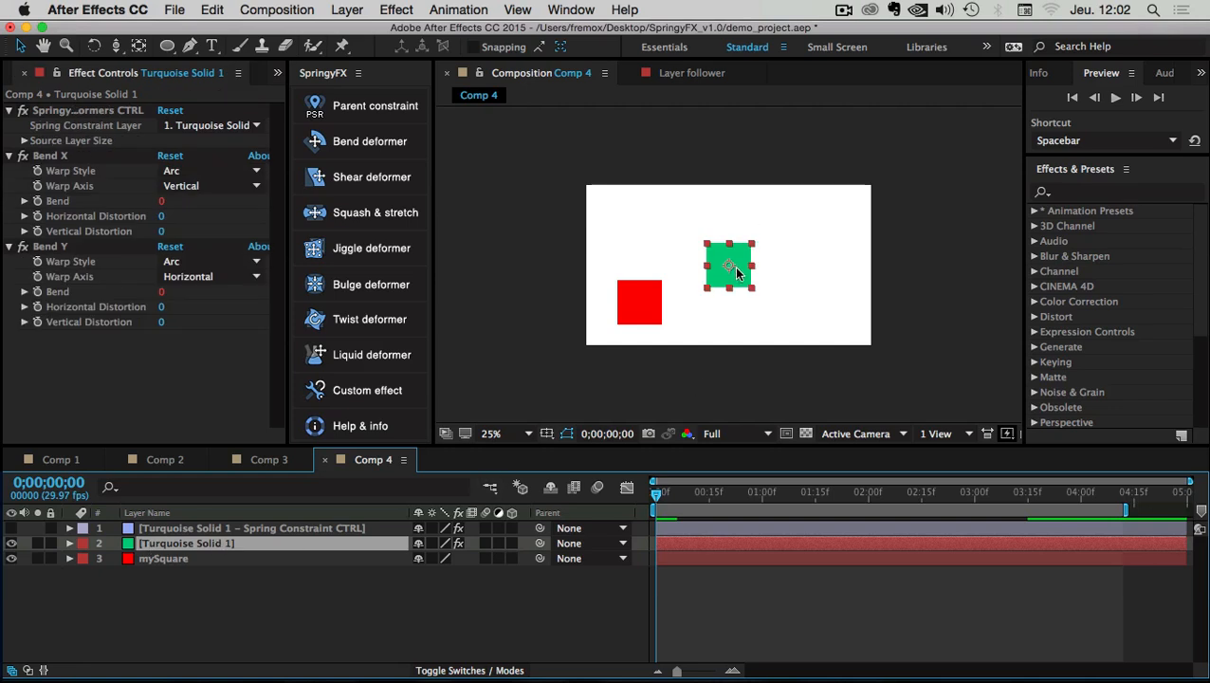
{"action": "key", "text": "space"}
{"action": "key", "text": "p"}
Scrub to 0;00;01;17 and back, then select the new spring constraint control layer
{"action": "left_click_drag", "start_coordinate": [691, 495], "coordinate": [156, 588]}
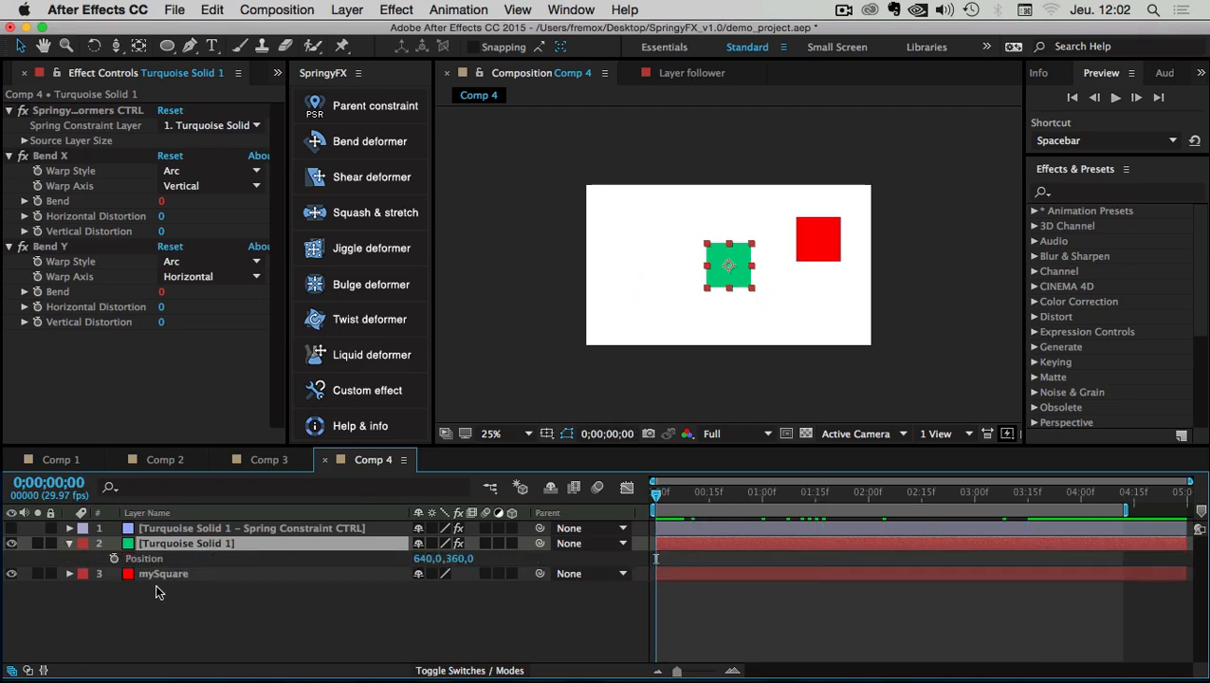
{"action": "left_click", "coordinate": [155, 587]}
{"action": "left_click", "coordinate": [163, 544]}
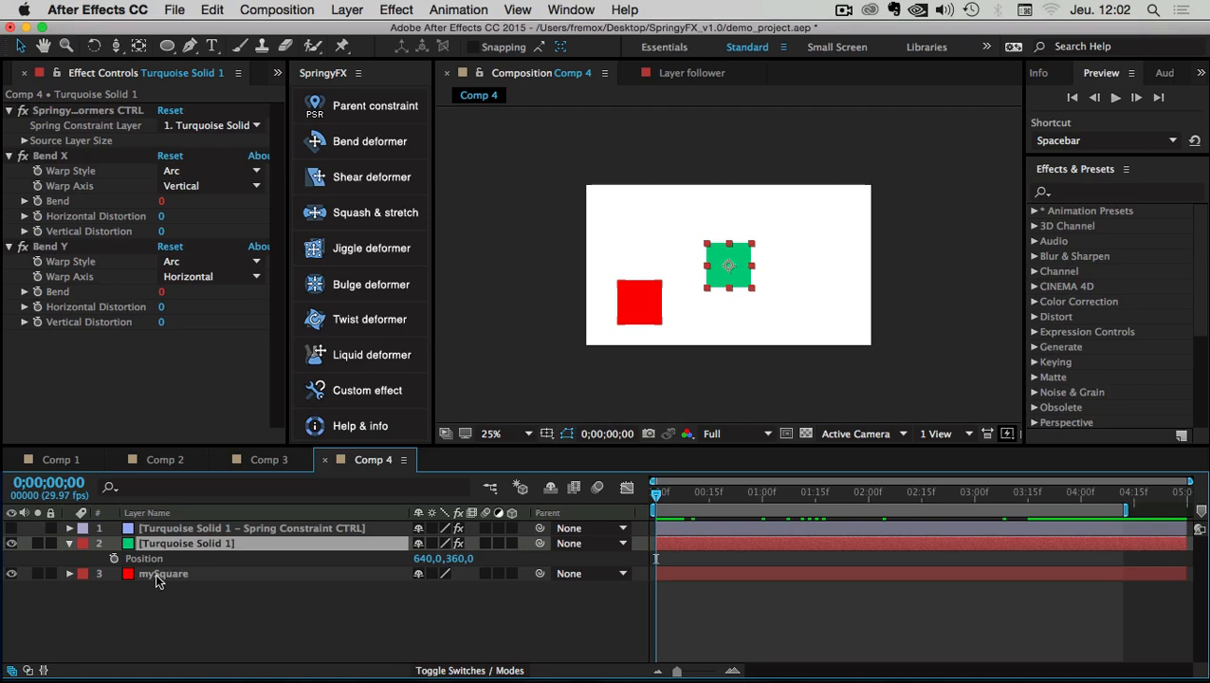
{"action": "left_click", "coordinate": [156, 574]}
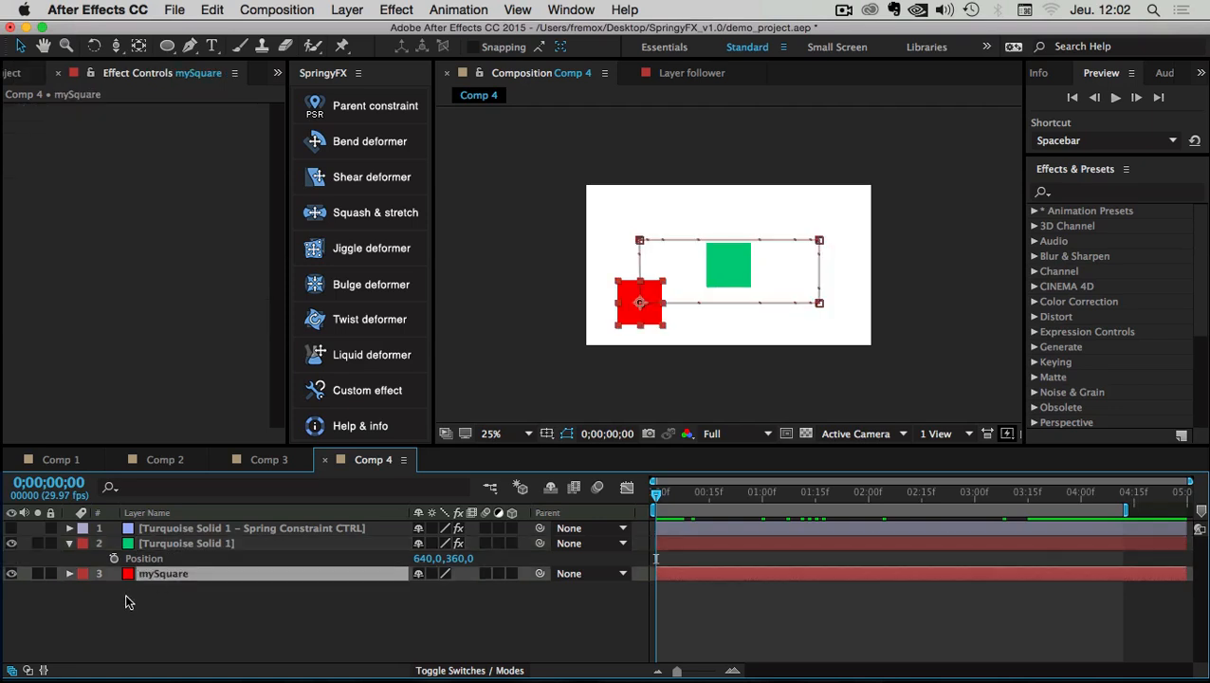
{"action": "left_click", "coordinate": [131, 603]}
{"action": "left_click", "coordinate": [161, 535]}
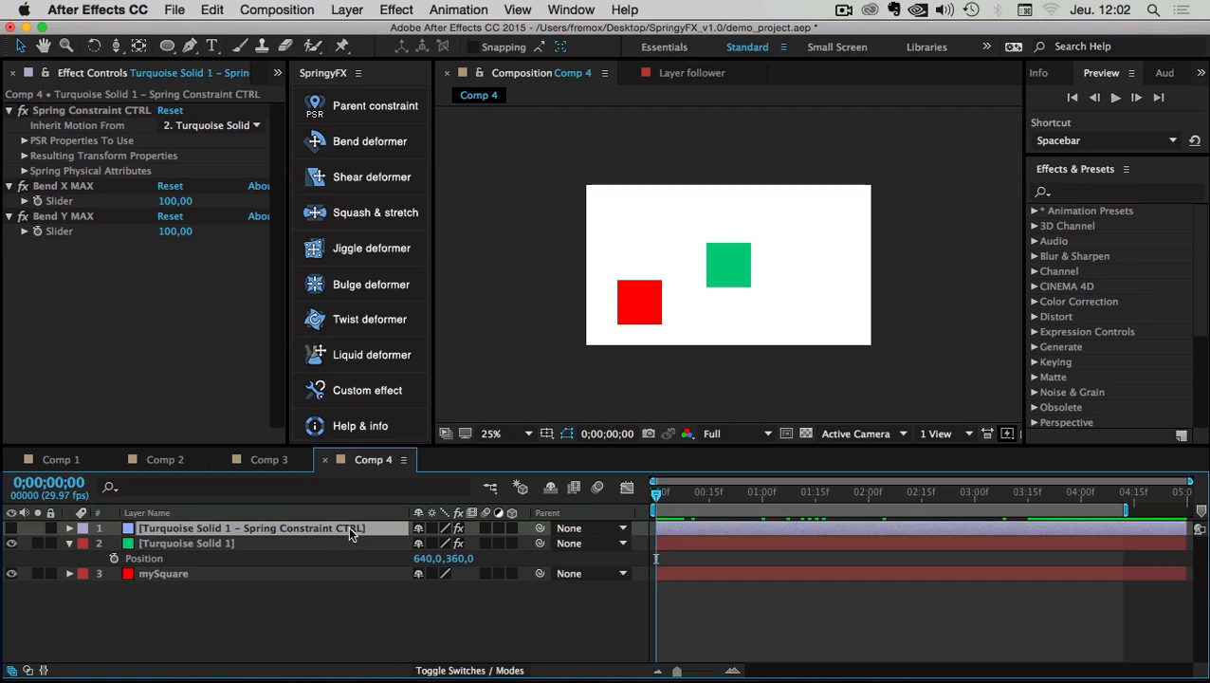
Set the spring constraint's Inherit Motion From to '3. mySquare' and play the preview
{"action": "left_click", "coordinate": [36, 133]}
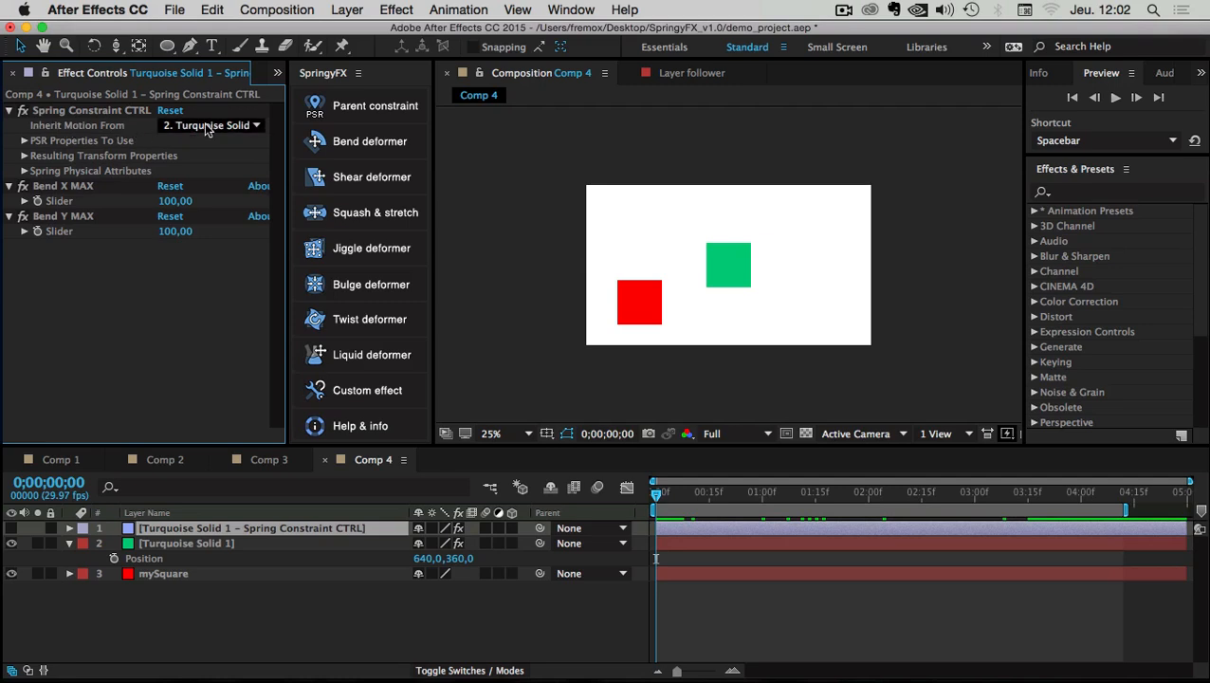
{"action": "left_click", "coordinate": [255, 127]}
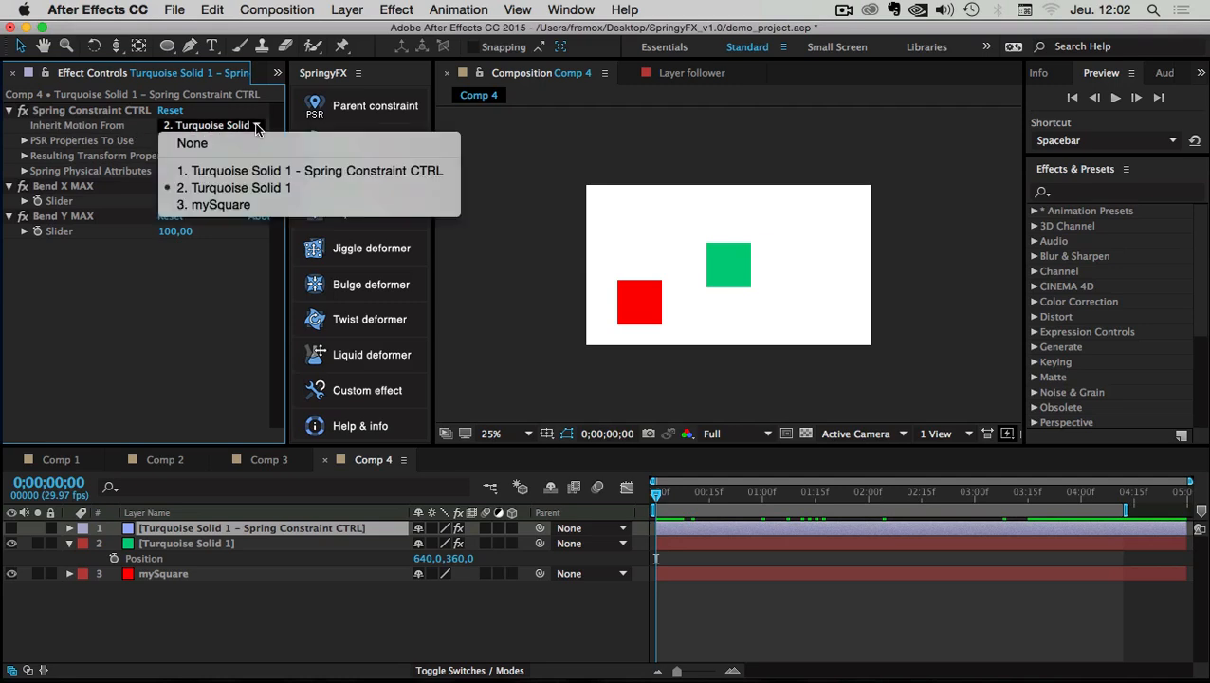
{"action": "left_click", "coordinate": [218, 205]}
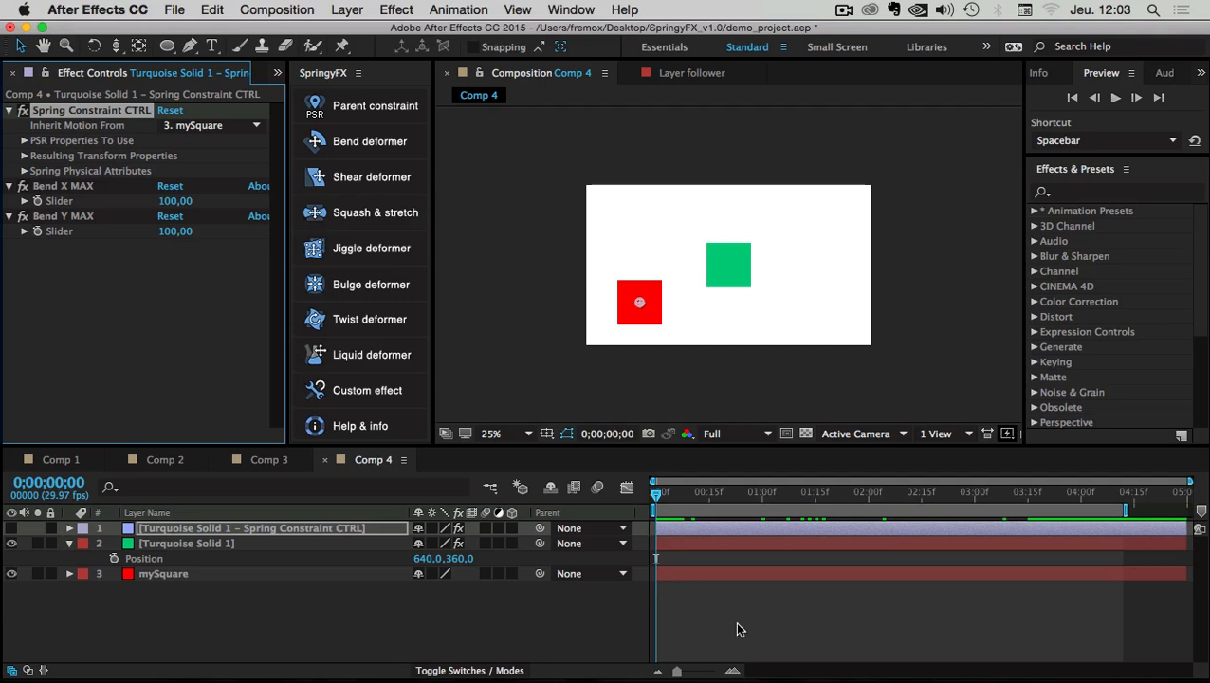
{"action": "left_click", "coordinate": [1115, 98]}
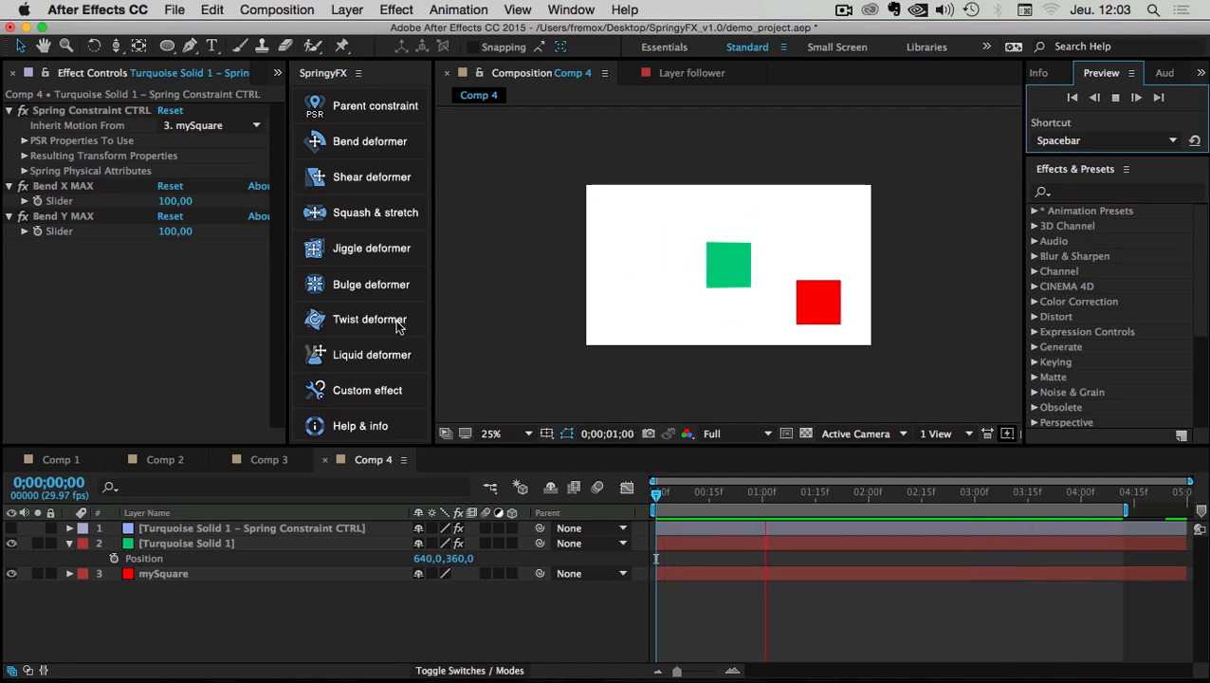
{"action": "left_click", "coordinate": [152, 573]}
{"action": "left_click", "coordinate": [160, 542]}
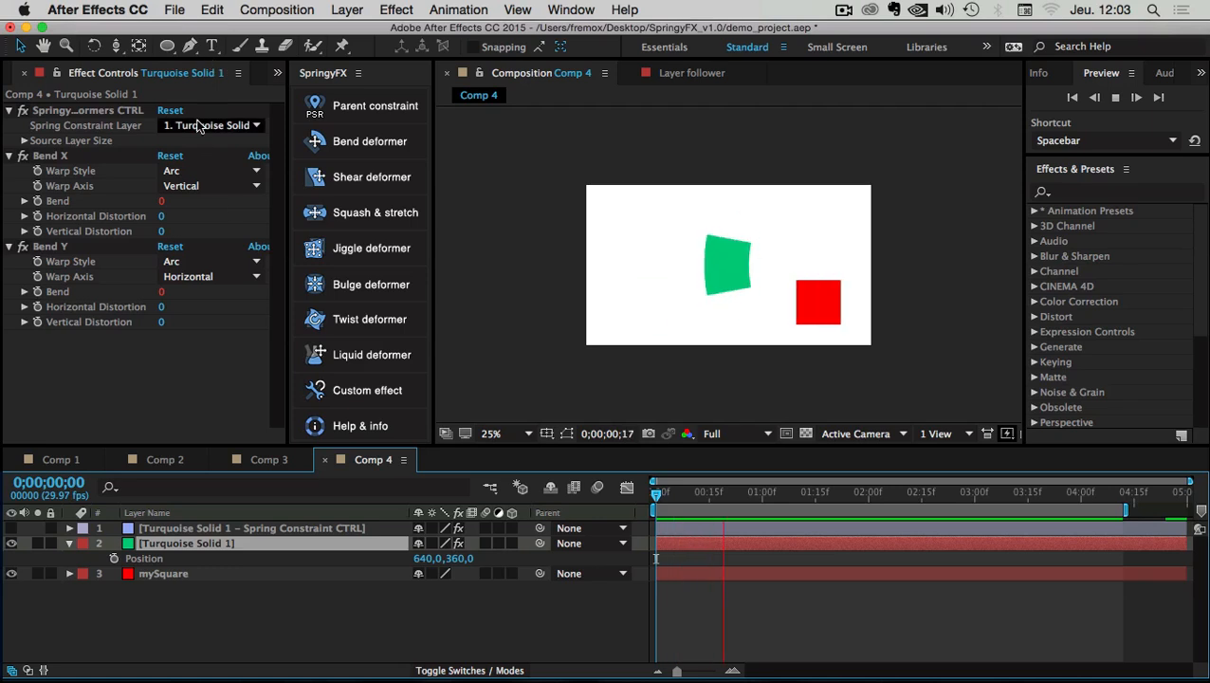
{"action": "left_click", "coordinate": [254, 126]}
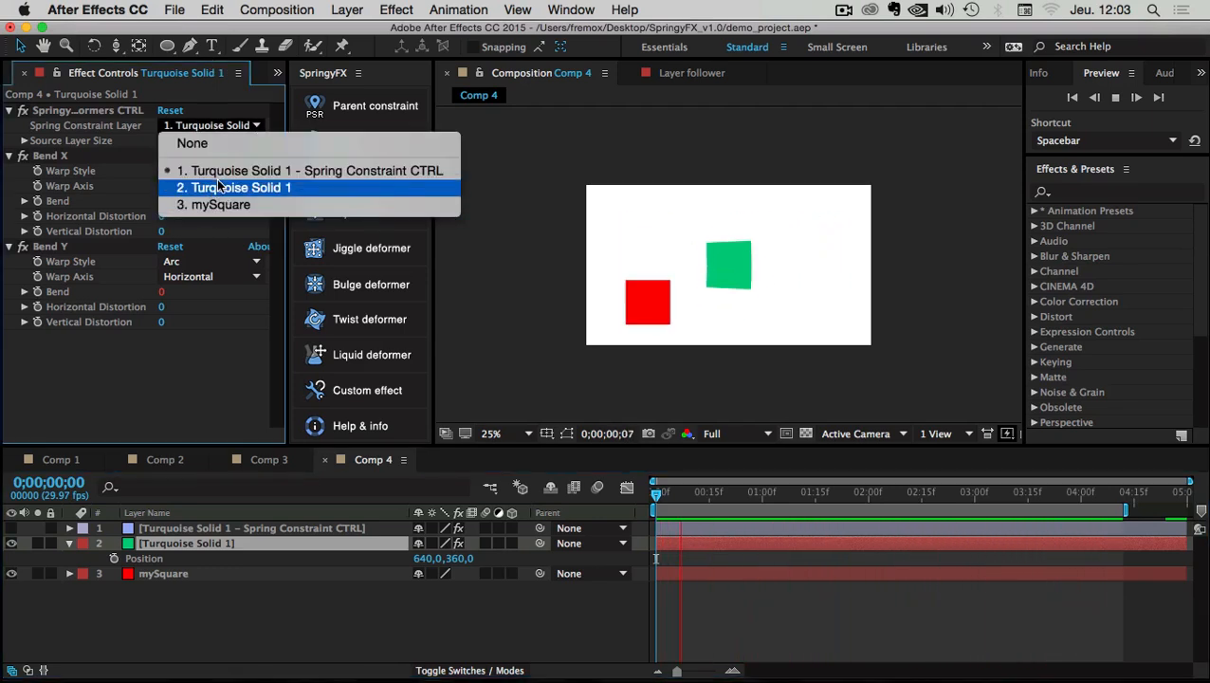
{"action": "left_click", "coordinate": [134, 364]}
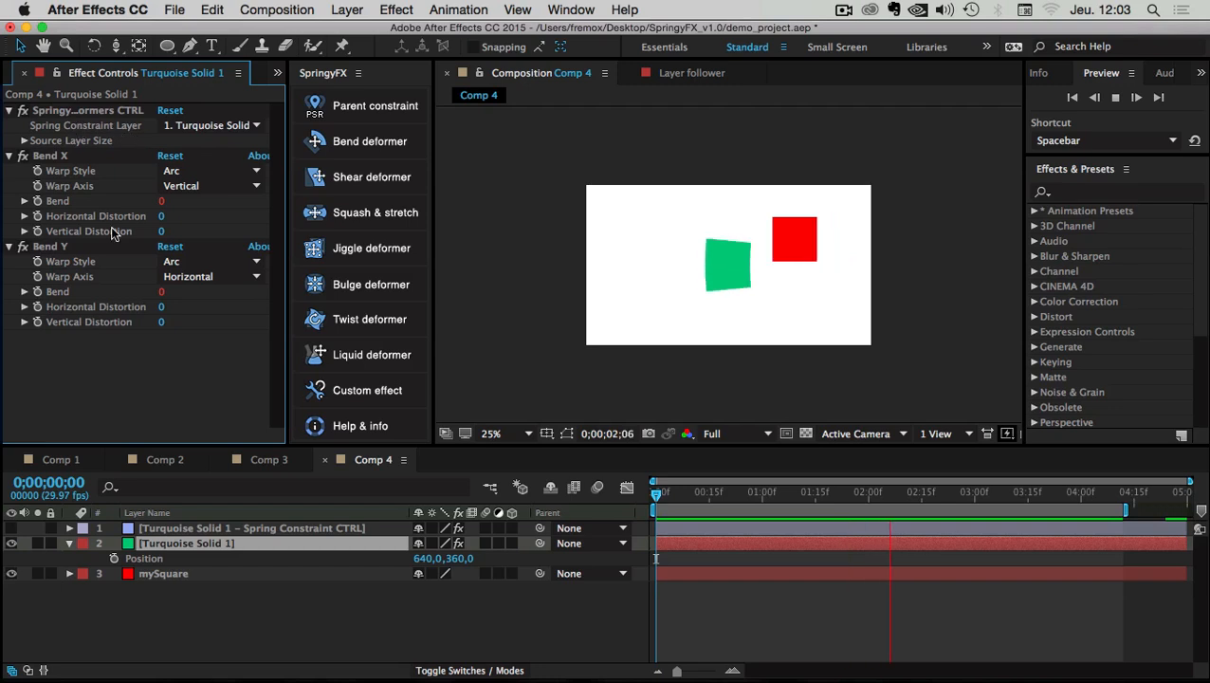
{"action": "left_click", "coordinate": [158, 527]}
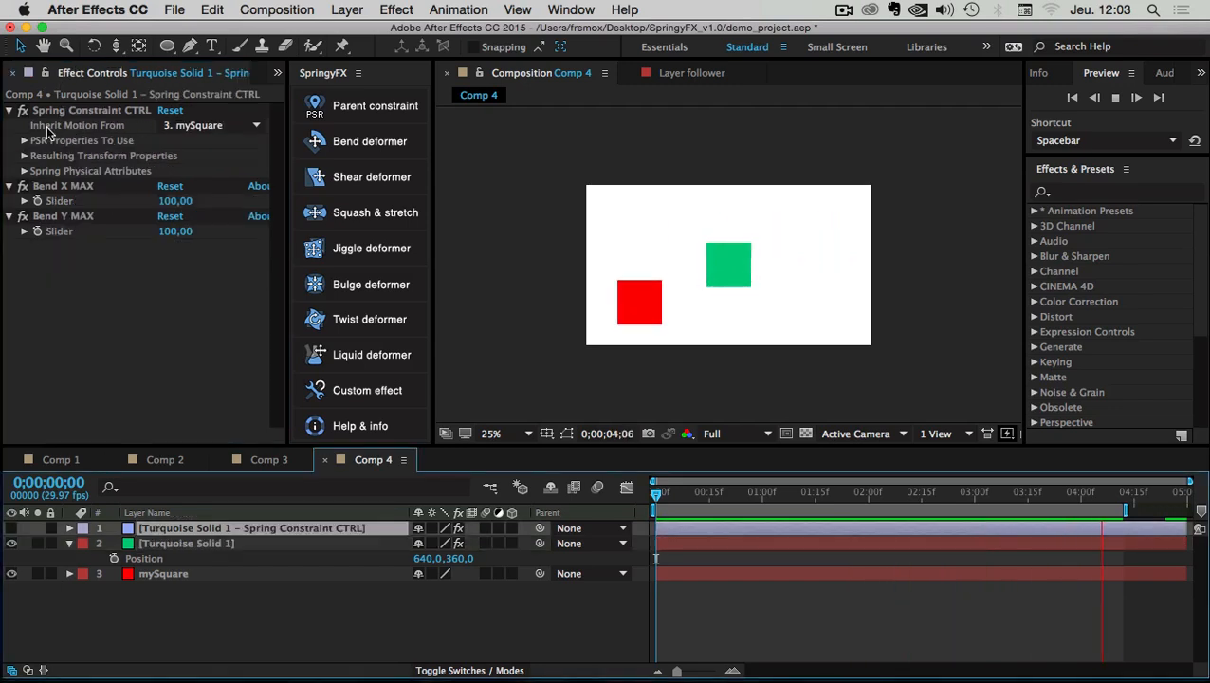
{"action": "left_click", "coordinate": [234, 127]}
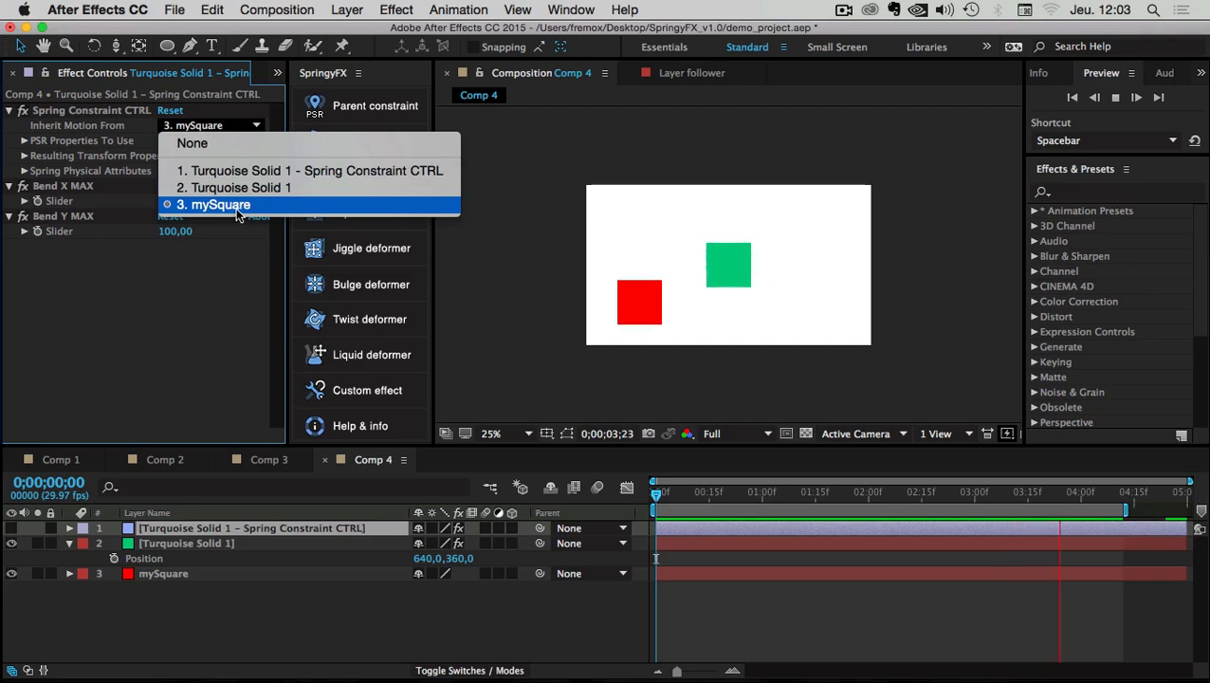
{"action": "left_click", "coordinate": [172, 275]}
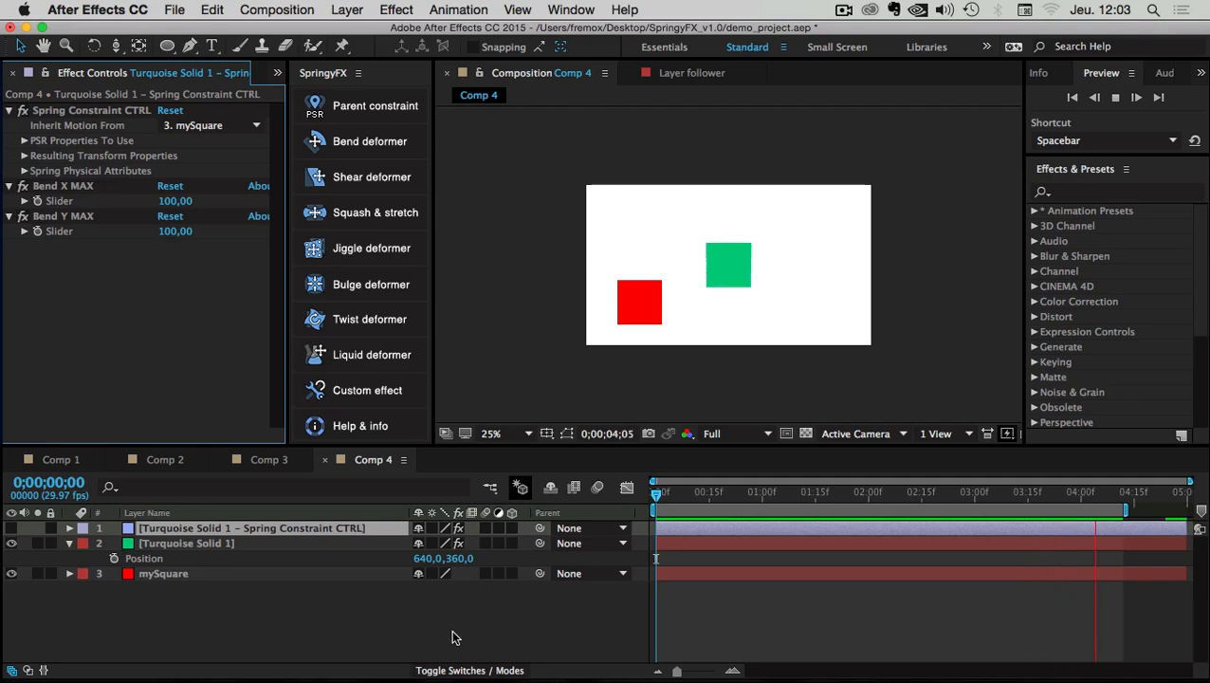
{"action": "left_click_drag", "start_coordinate": [661, 493], "coordinate": [692, 491]}
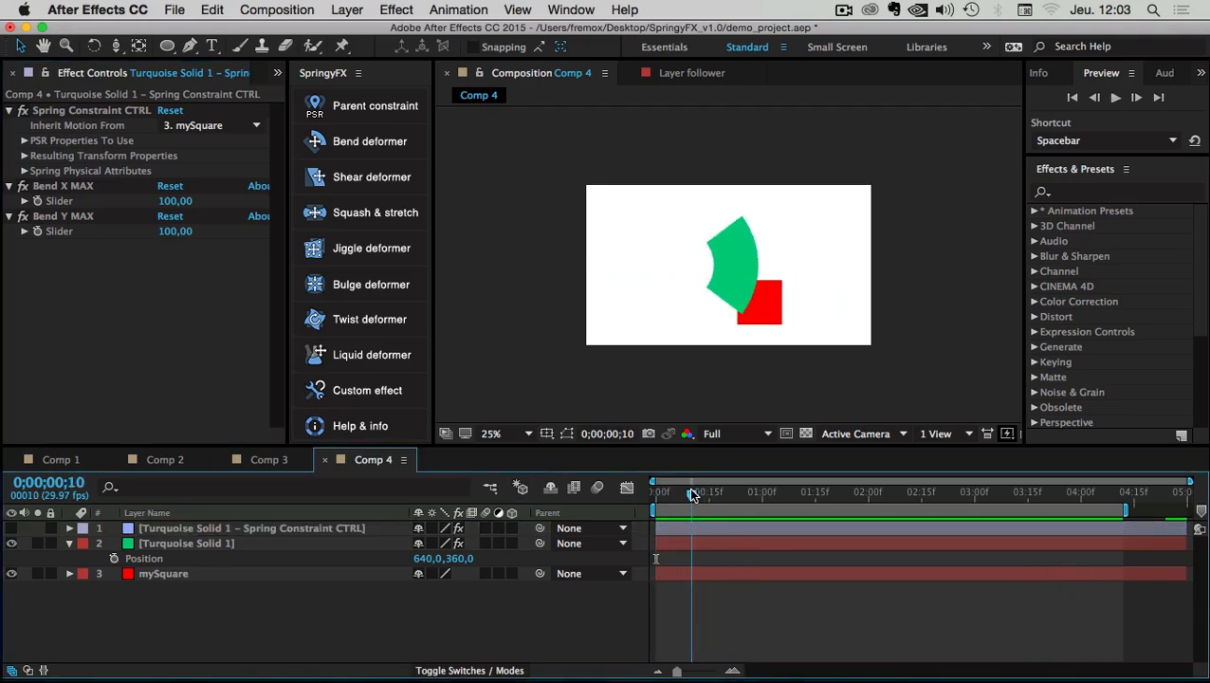
{"action": "left_click", "coordinate": [688, 263]}
{"action": "left_click", "coordinate": [732, 267]}
{"action": "left_click_drag", "start_coordinate": [702, 498], "coordinate": [659, 499]}
{"action": "key", "text": "space"}
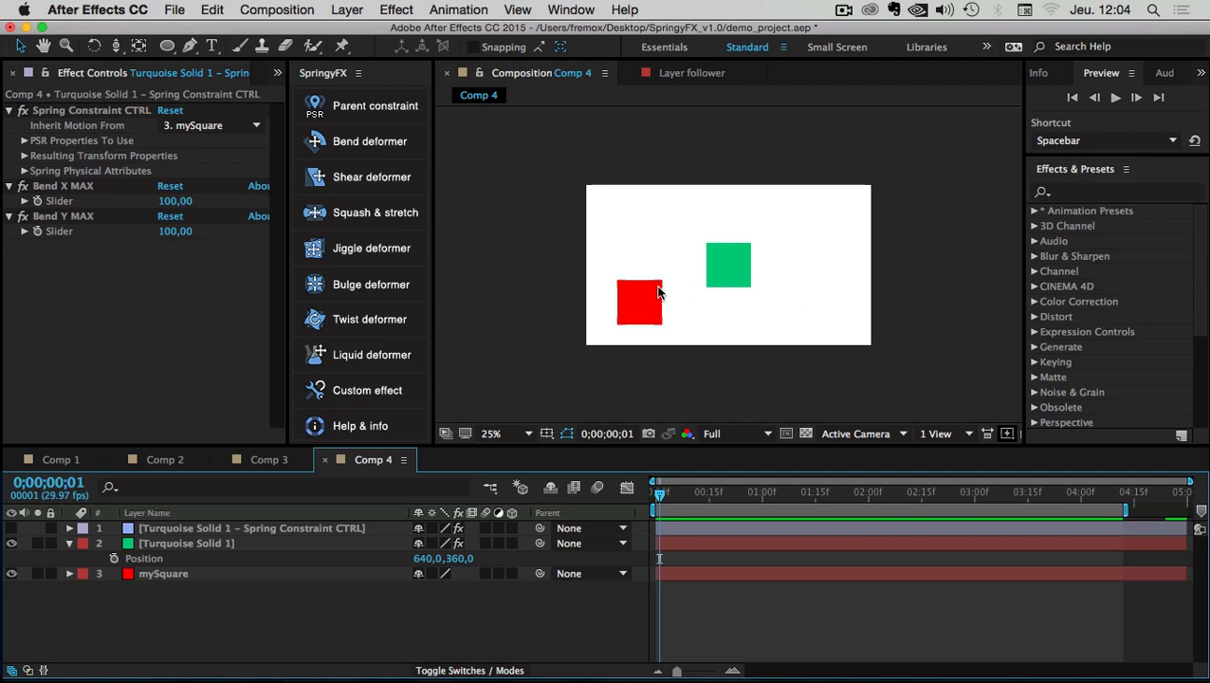
{"action": "left_click", "coordinate": [727, 271]}
{"action": "left_click", "coordinate": [645, 299]}
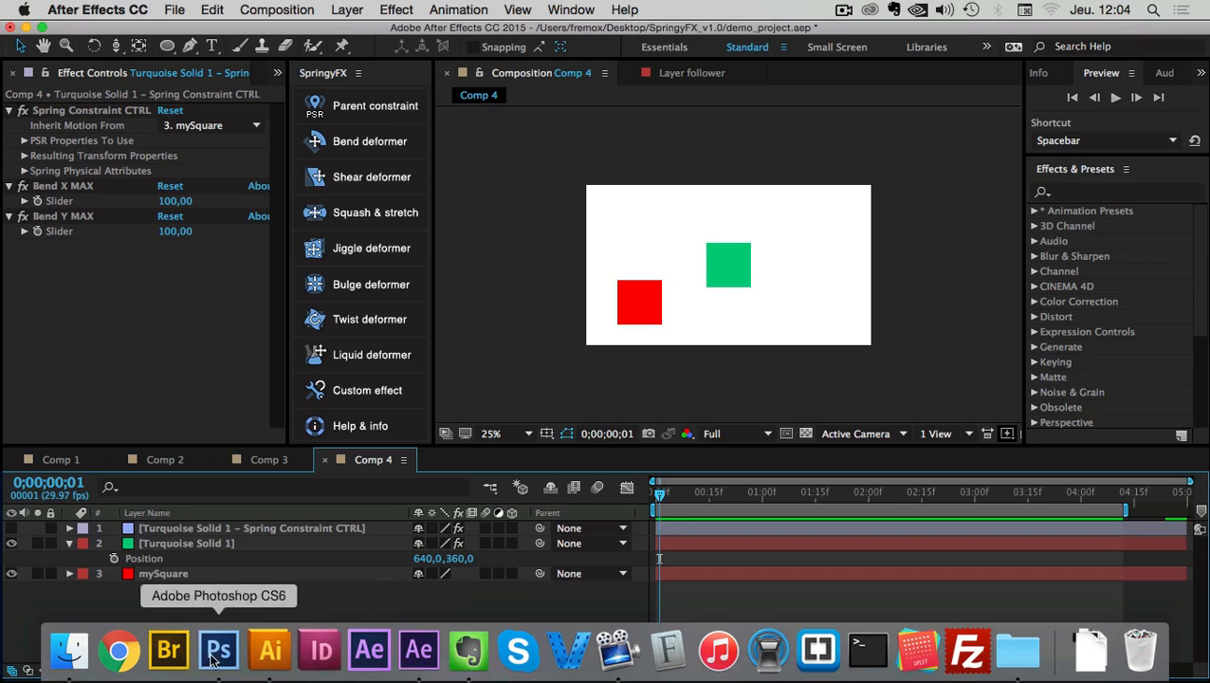
In Photoshop's S-bend.psd, keep the Calque 6 black background hidden, then return to After Effects
{"action": "left_click", "coordinate": [217, 652]}
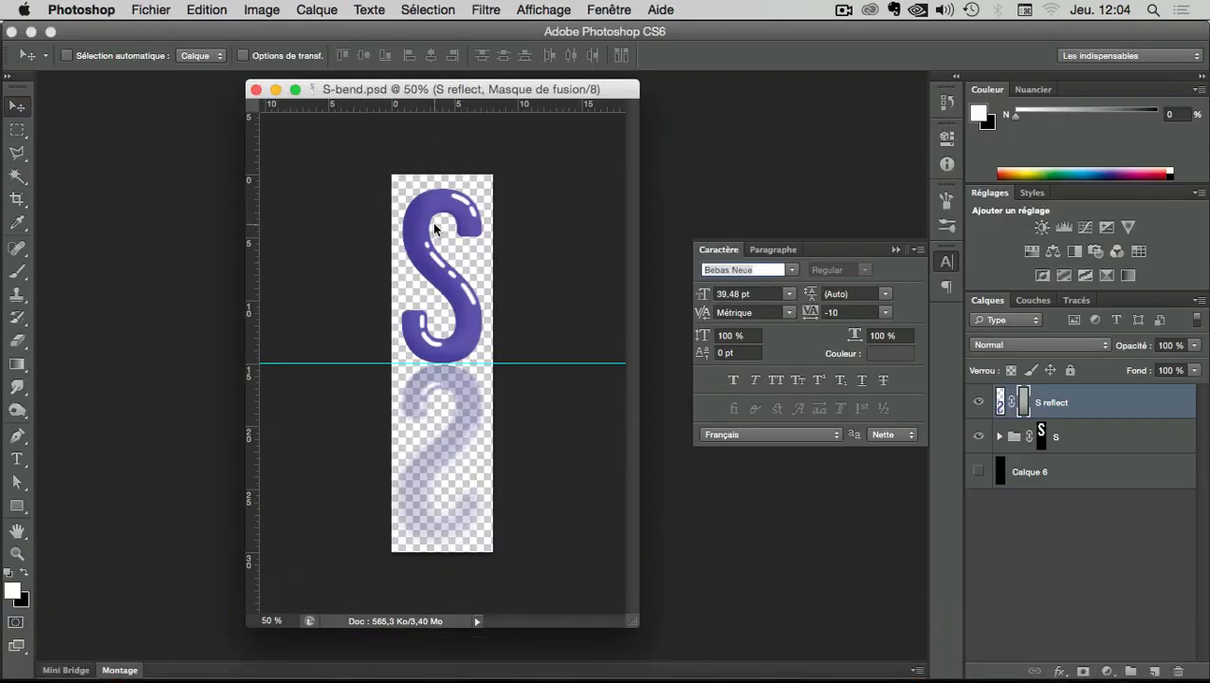
{"action": "left_click_drag", "start_coordinate": [439, 91], "coordinate": [406, 89]}
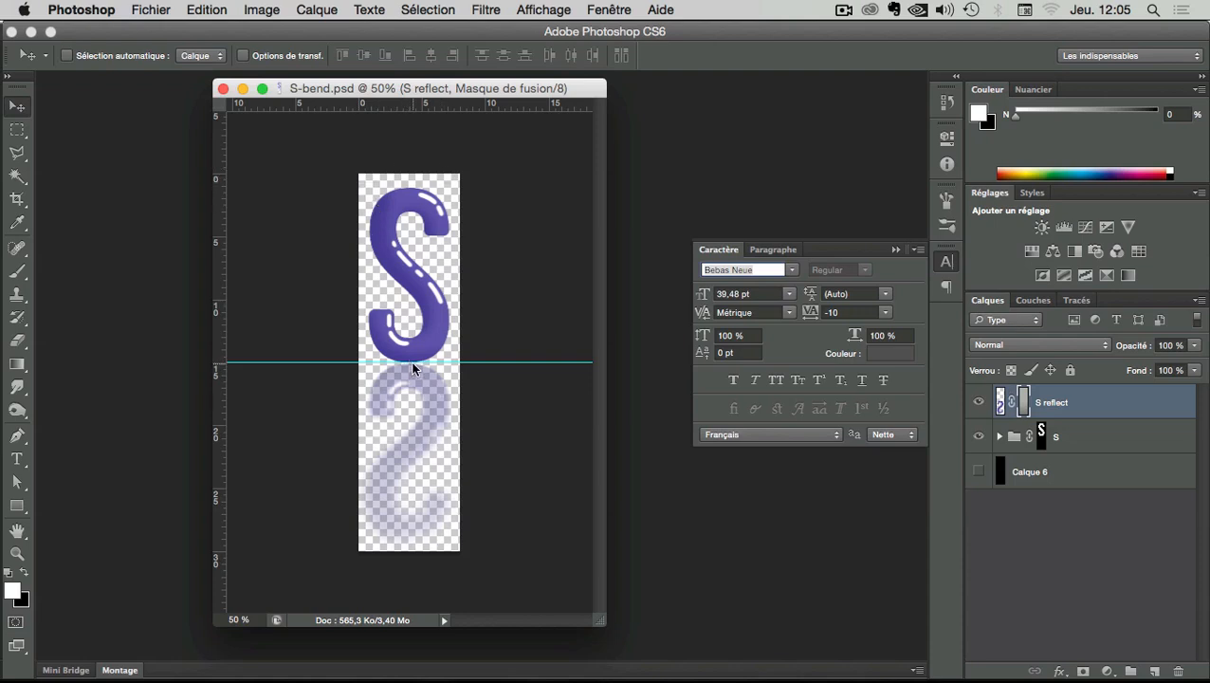
{"action": "left_click", "coordinate": [980, 471]}
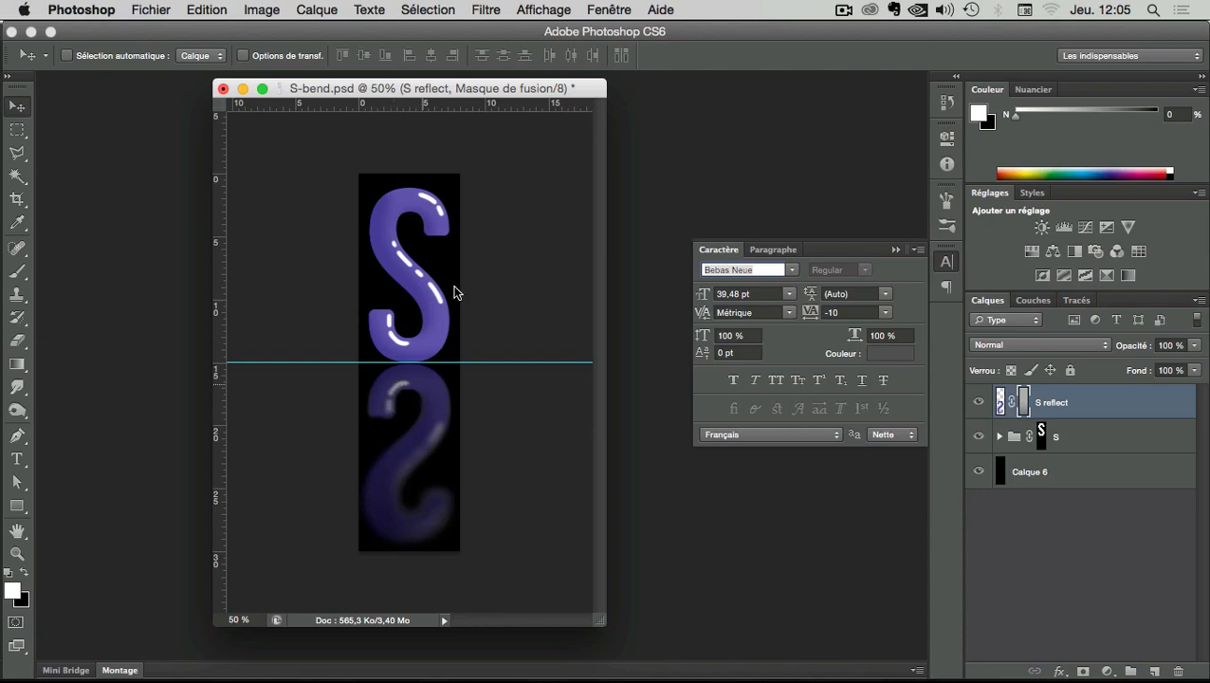
{"action": "left_click", "coordinate": [979, 472]}
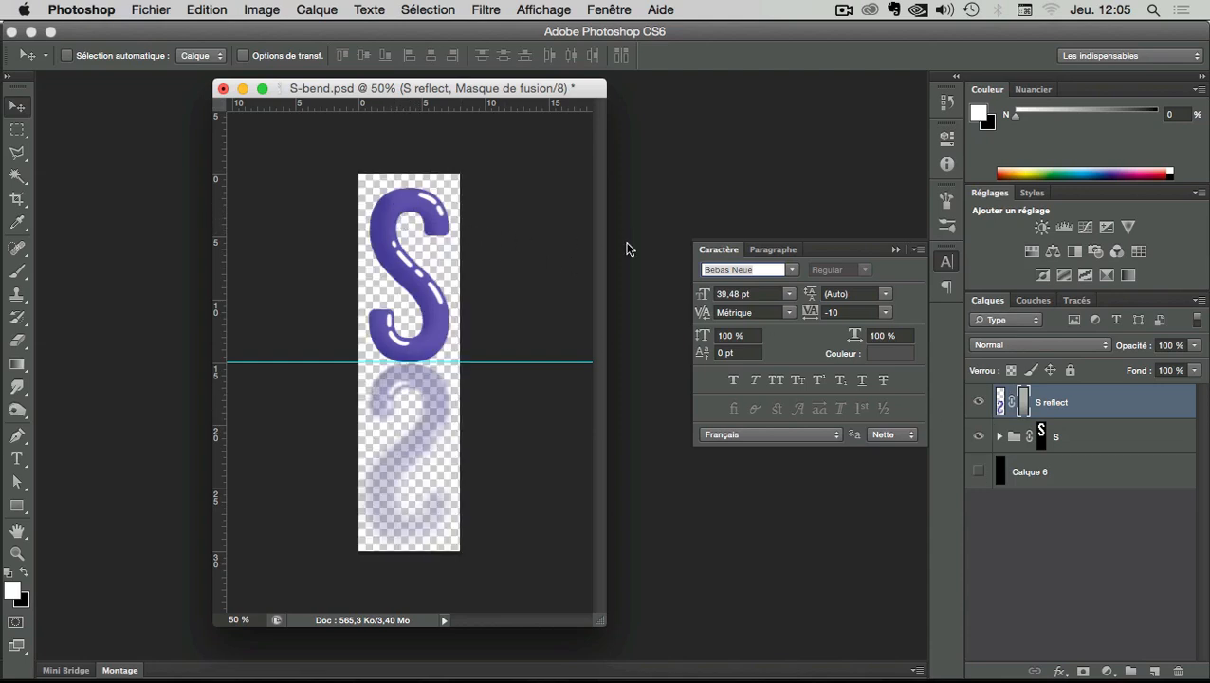
{"action": "key", "text": "super+Tab"}
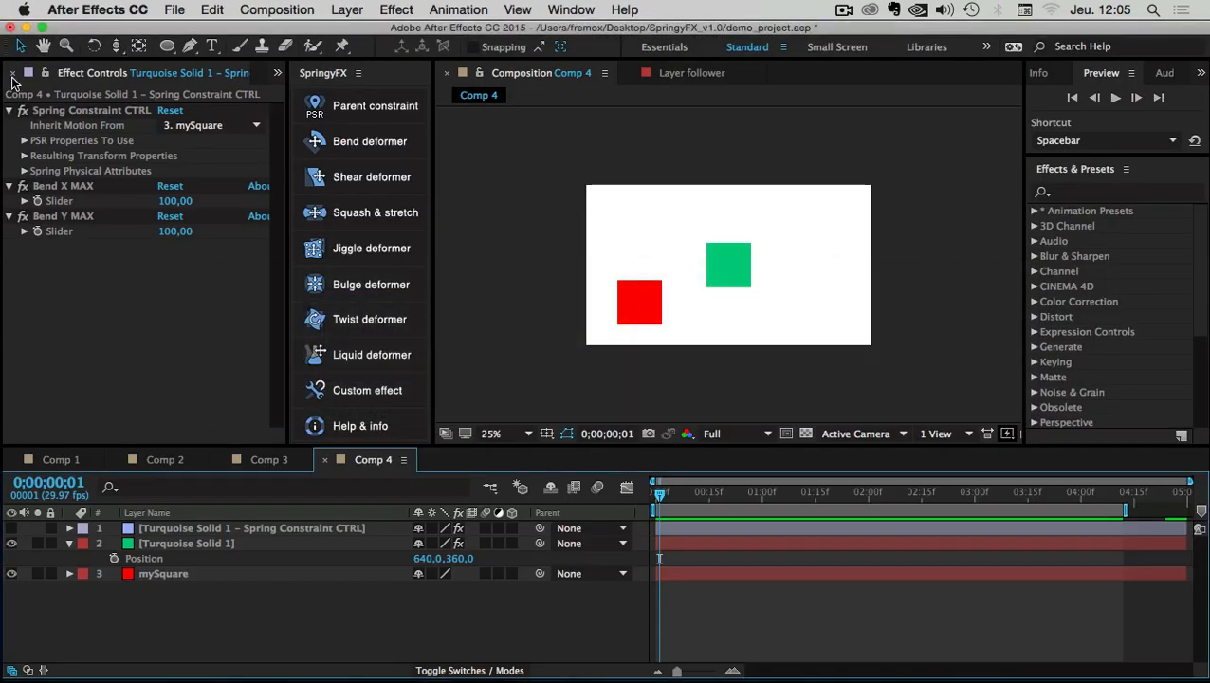
Choose S-bend.psd from Desktop > SpringyFX_demo_sources for import
{"action": "left_click_drag", "start_coordinate": [289, 124], "coordinate": [467, 132]}
{"action": "left_click", "coordinate": [28, 74]}
{"action": "left_click", "coordinate": [80, 359]}
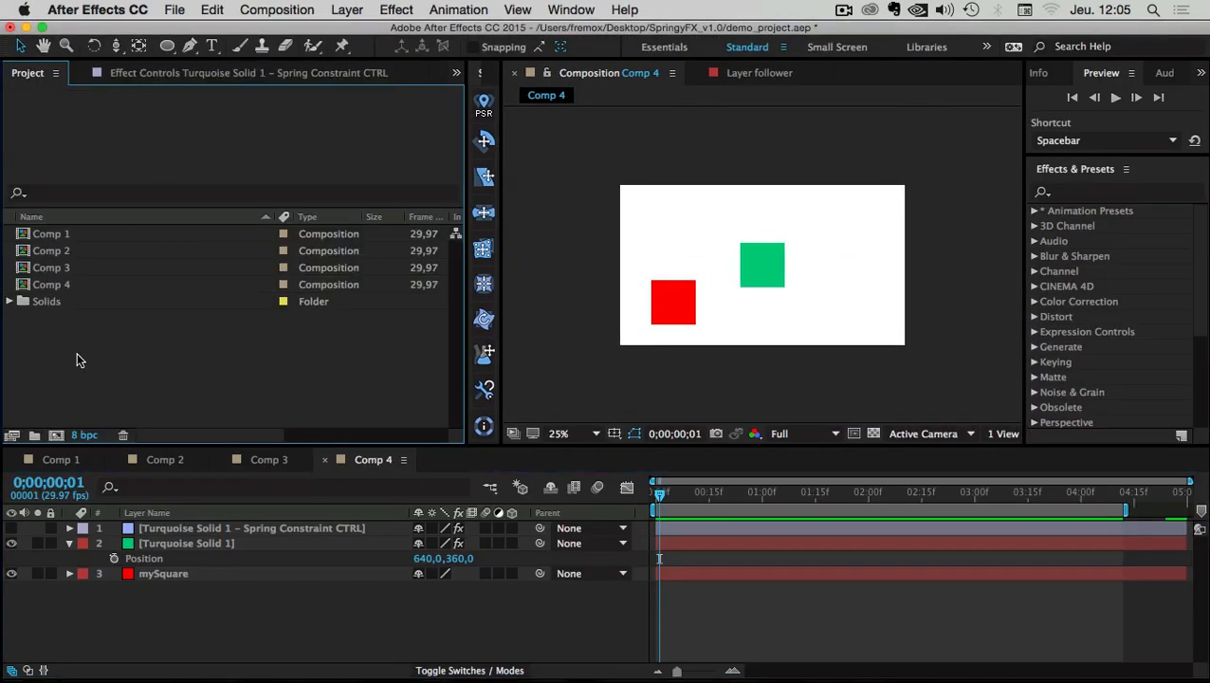
{"action": "double_click", "coordinate": [79, 360]}
{"action": "left_click", "coordinate": [47, 205]}
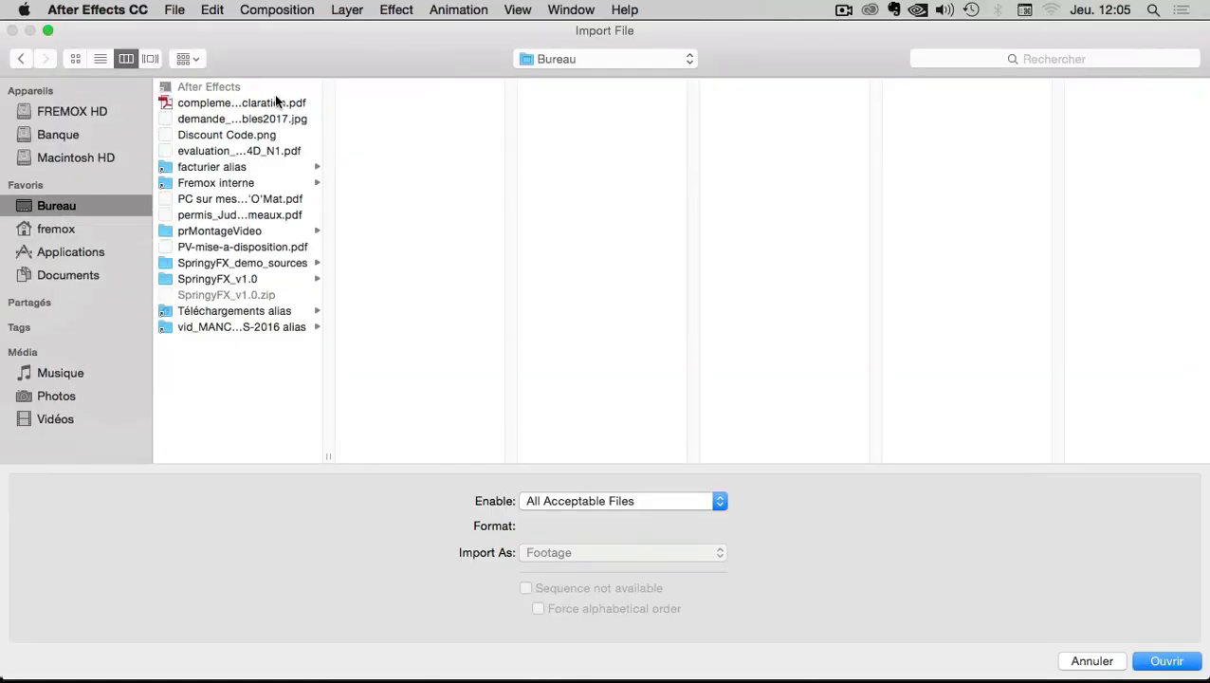
{"action": "left_click", "coordinate": [228, 263]}
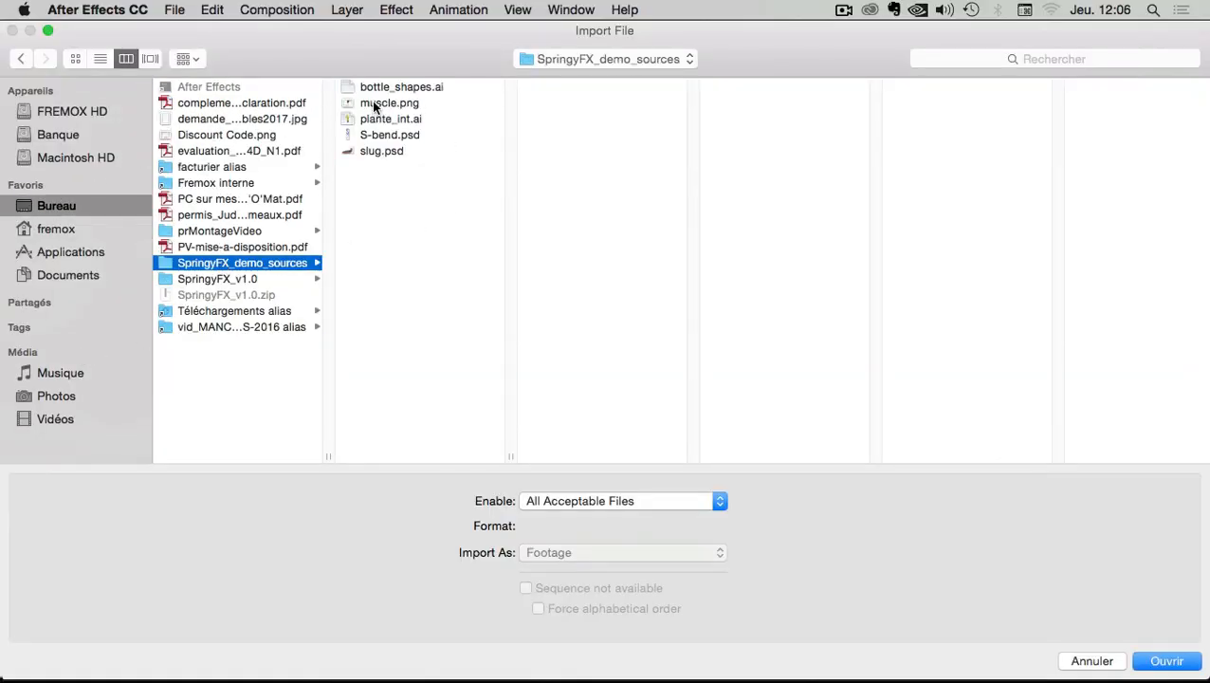
{"action": "left_click", "coordinate": [385, 138]}
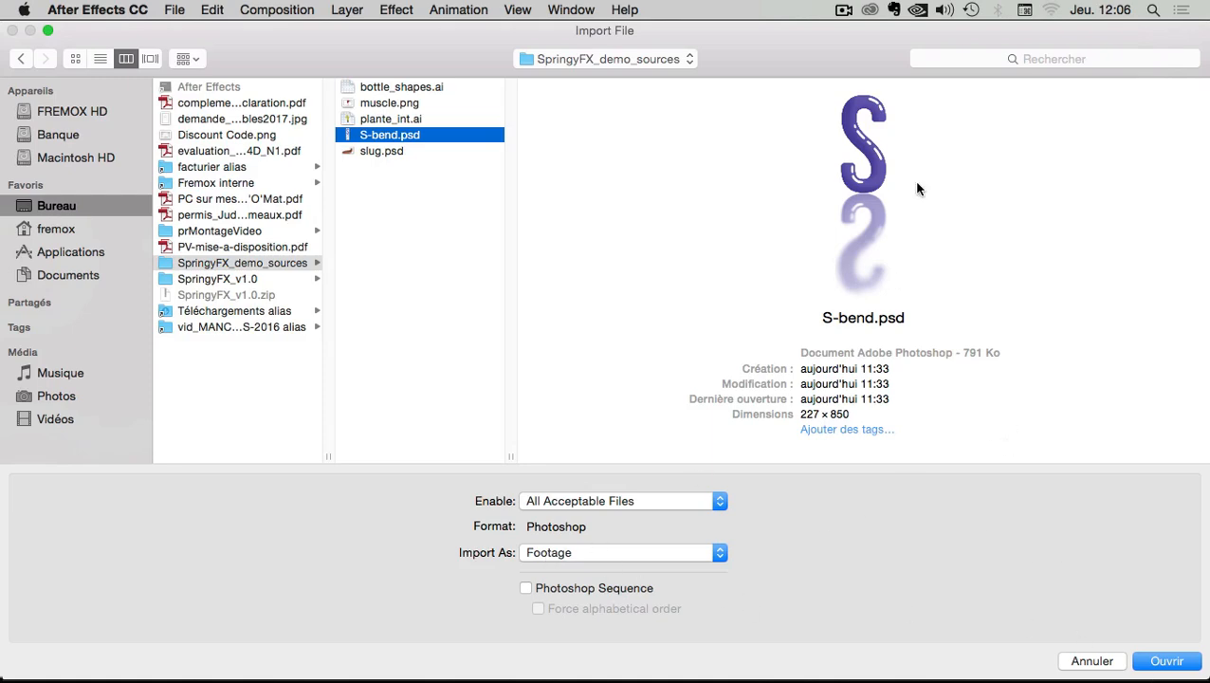
{"action": "left_click", "coordinate": [1175, 664]}
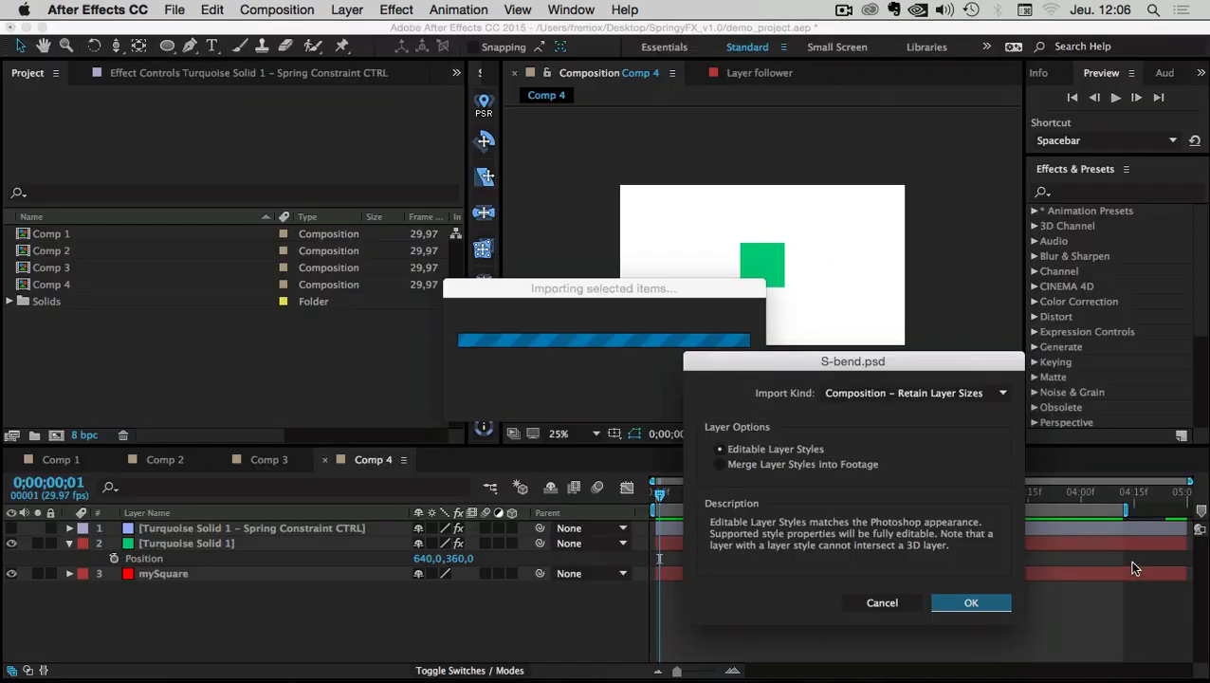
Set Import Kind to Footage and confirm the import
{"action": "left_click_drag", "start_coordinate": [824, 367], "coordinate": [556, 326]}
{"action": "left_click", "coordinate": [729, 352]}
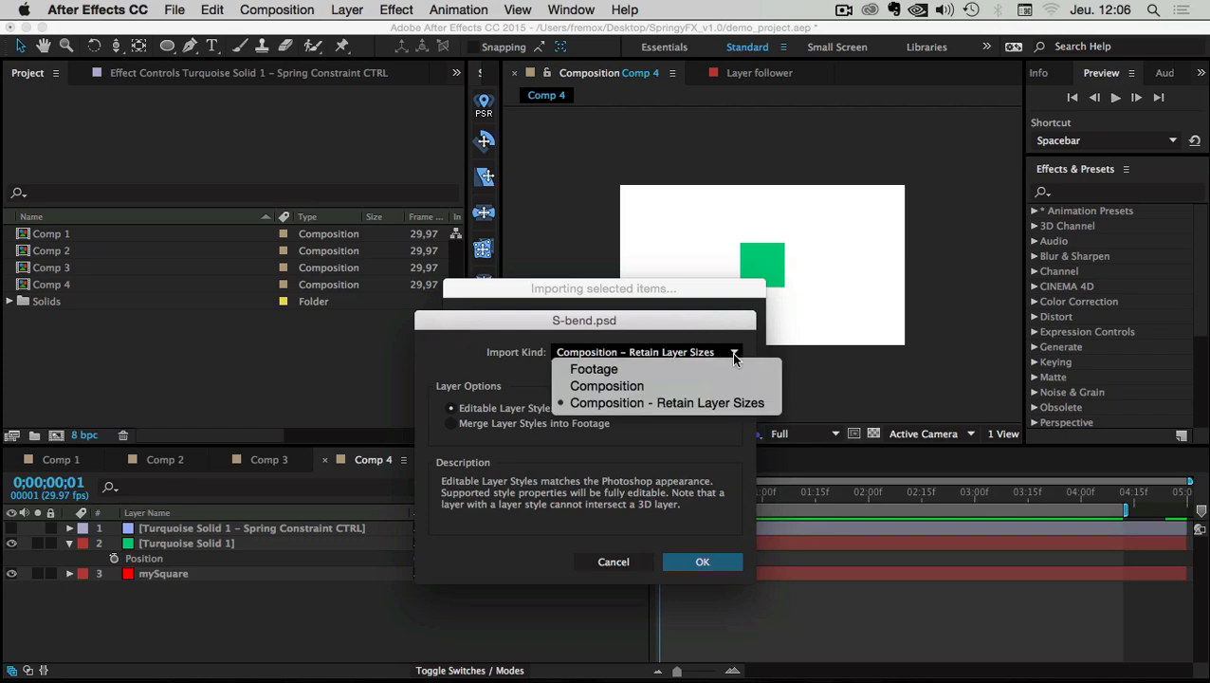
{"action": "left_click", "coordinate": [607, 370]}
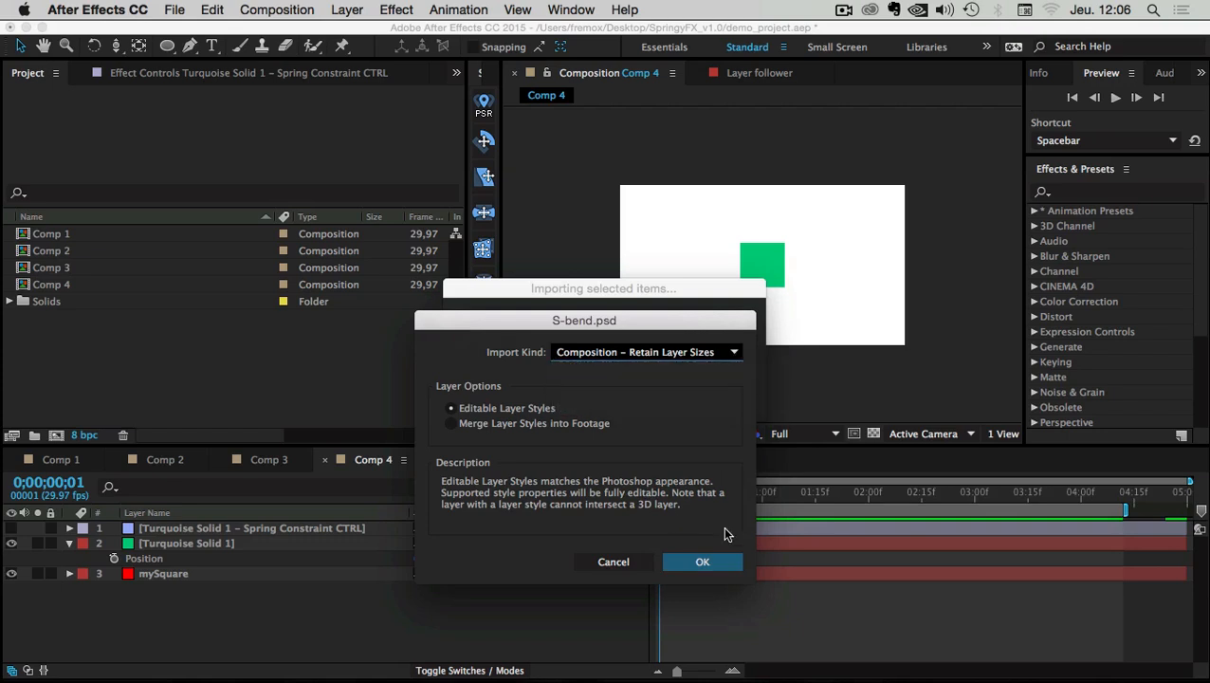
{"action": "left_click", "coordinate": [704, 562]}
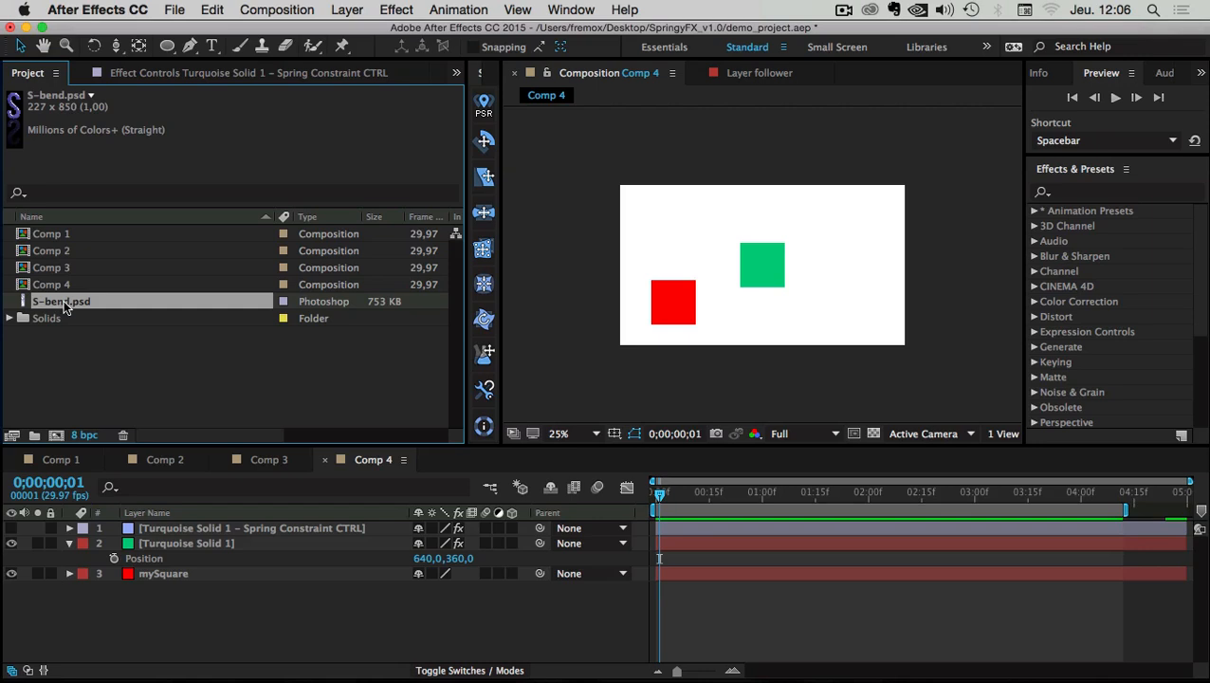
Delete Comp 4's three layers and add S-bend.psd as a new layer
{"action": "left_click", "coordinate": [174, 530]}
{"action": "left_click", "coordinate": [158, 573], "text": "shift"}
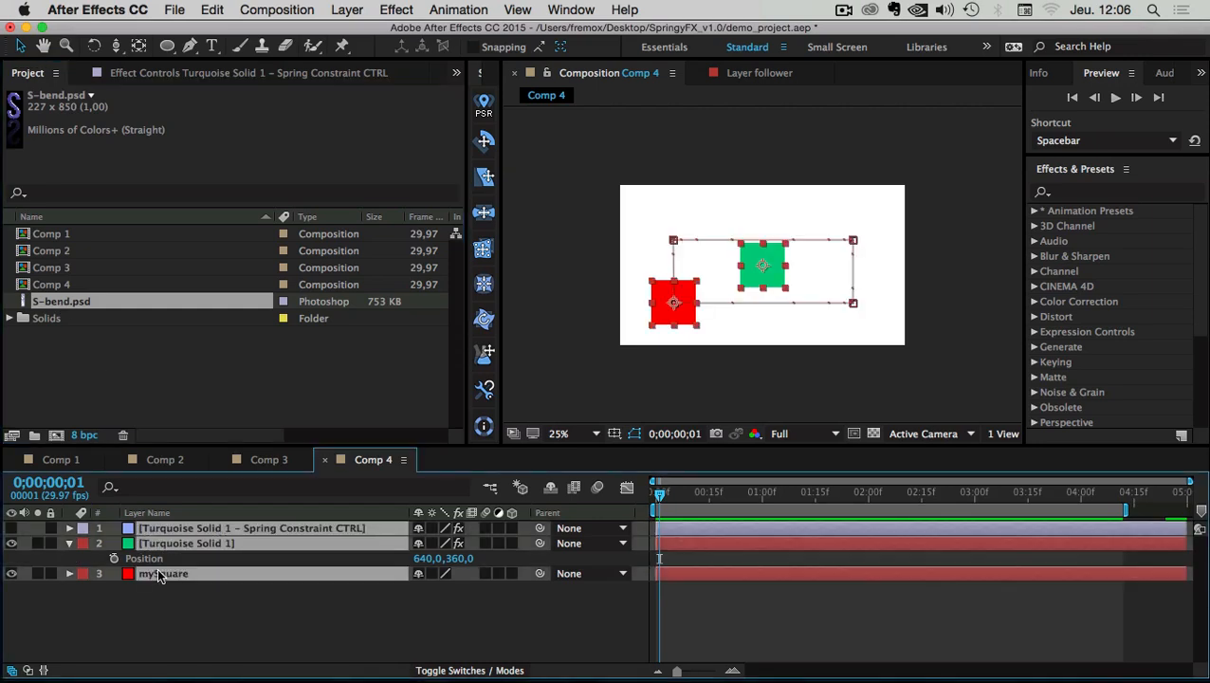
{"action": "key", "text": "Delete"}
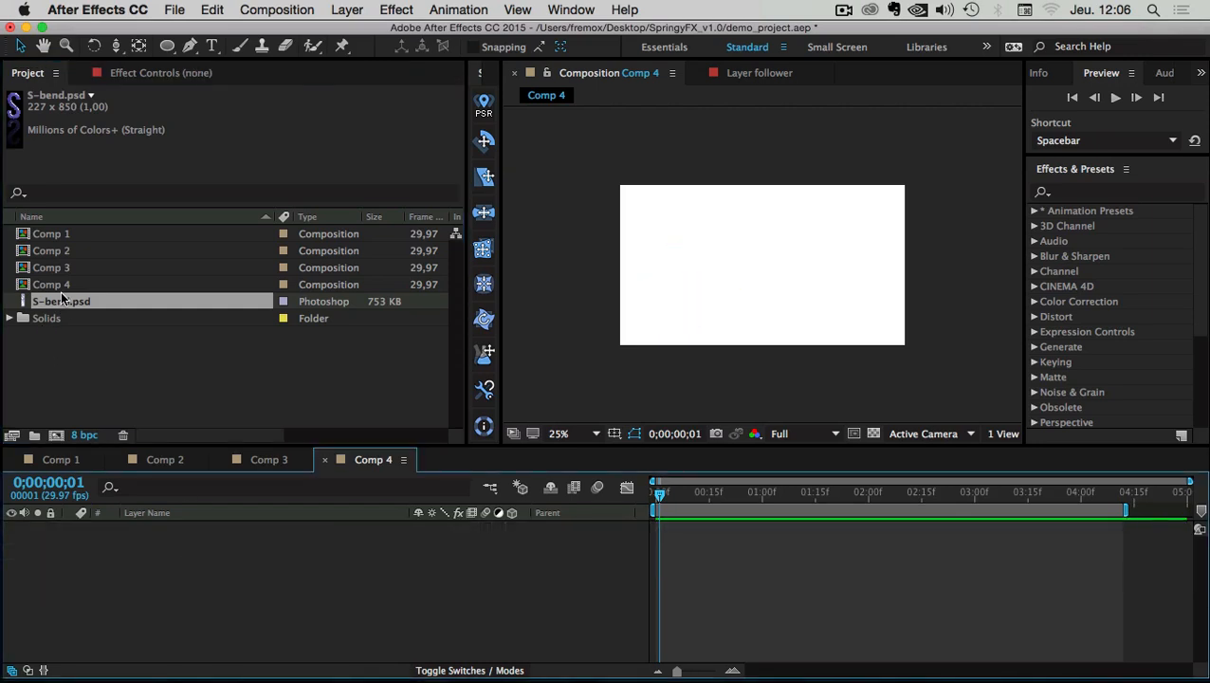
{"action": "left_click_drag", "start_coordinate": [47, 301], "coordinate": [147, 563]}
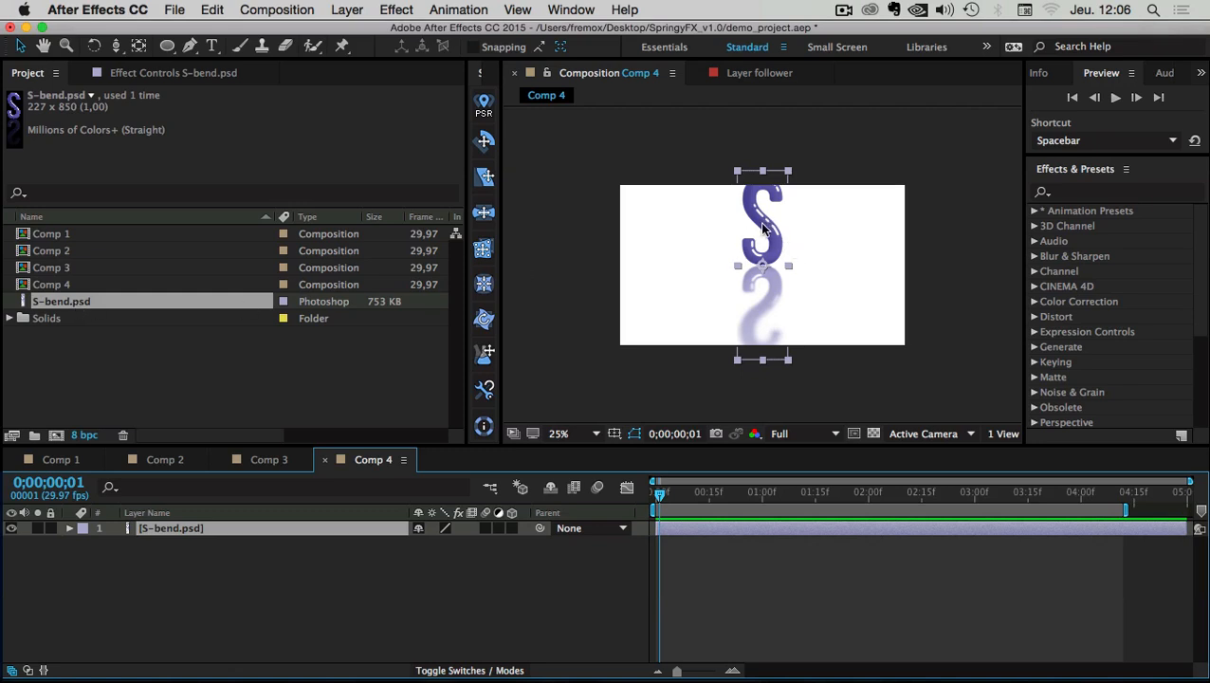
Scale the S layer down evenly and centre it at 640,360 in the frame
{"action": "left_click_drag", "start_coordinate": [788, 171], "coordinate": [577, 263]}
{"action": "scroll", "coordinate": [798, 281], "scroll_direction": "up", "scroll_amount": 2}
{"action": "scroll", "coordinate": [652, 277], "scroll_direction": "down", "scroll_amount": 2}
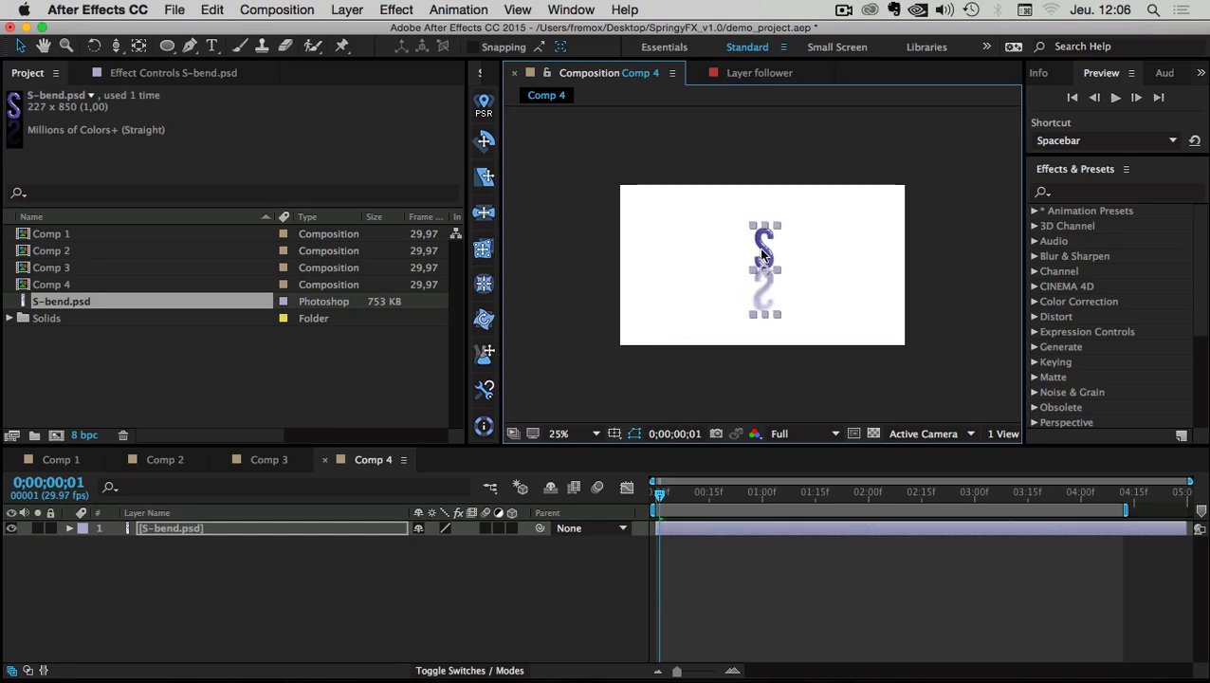
{"action": "key", "text": "super+Home"}
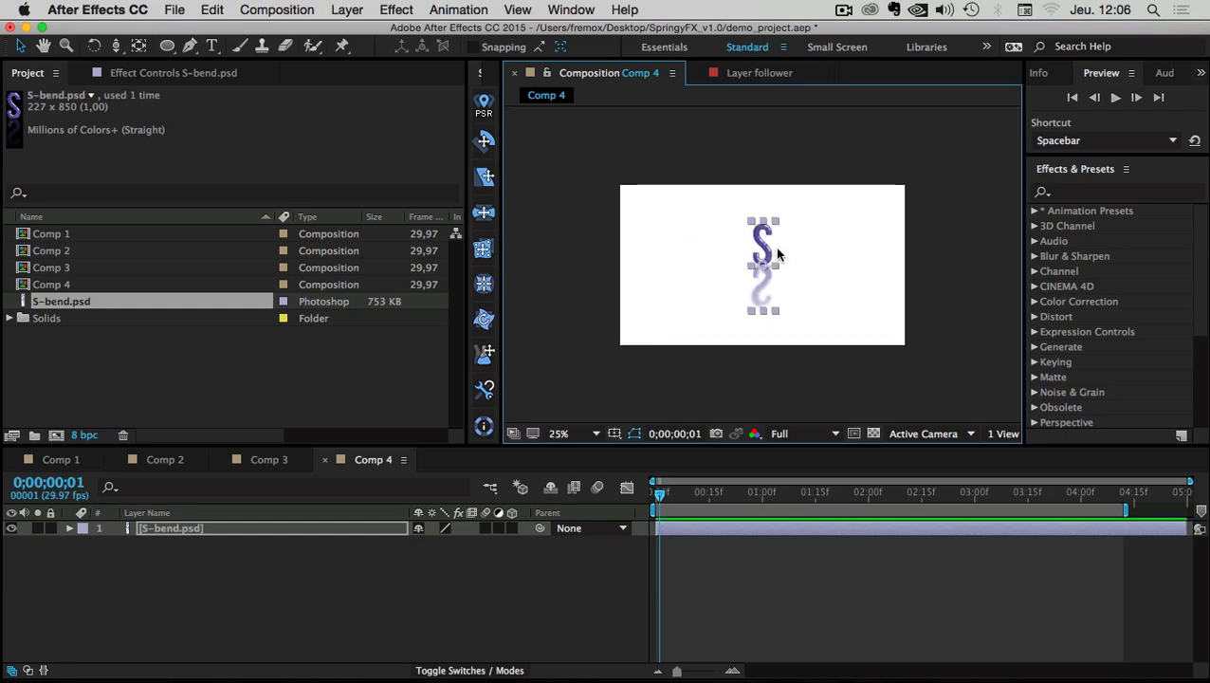
{"action": "left_click", "coordinate": [161, 528]}
Keyframe Position from -96,360 off the left edge to centre at frame 29, ending the work area there
{"action": "key", "text": "p"}
{"action": "key", "text": "alt+shift+p"}
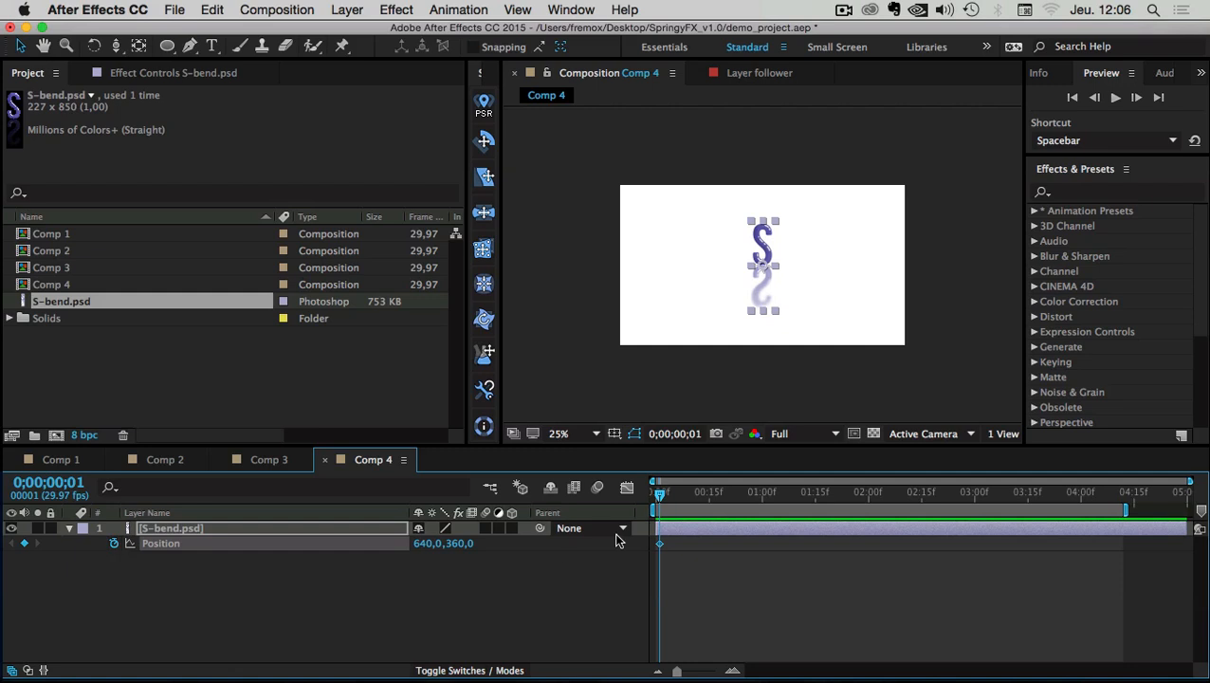
{"action": "left_click_drag", "start_coordinate": [697, 549], "coordinate": [708, 550]}
{"action": "left_click_drag", "start_coordinate": [669, 491], "coordinate": [684, 489]}
{"action": "left_click", "coordinate": [762, 248]}
{"action": "left_click_drag", "start_coordinate": [761, 248], "coordinate": [597, 249]}
{"action": "left_click_drag", "start_coordinate": [684, 491], "coordinate": [743, 500]}
{"action": "key", "text": "n"}
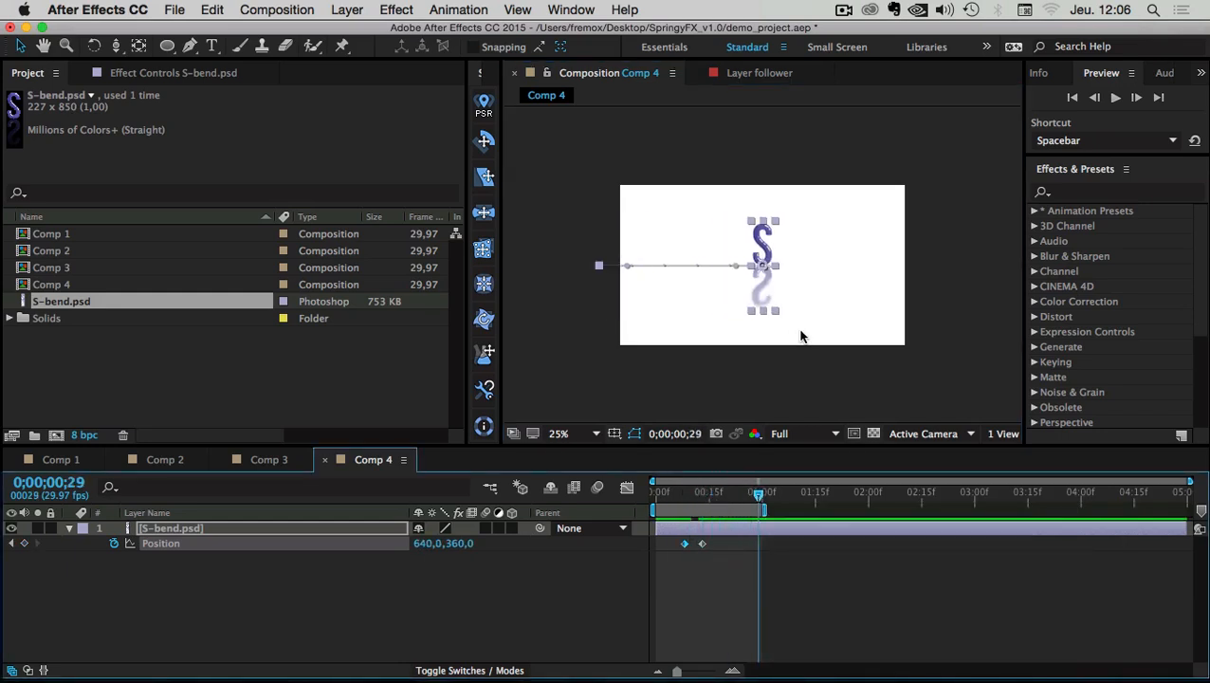
Preview the slide-in at 50% zoom, then nudge the end keyframe later and extend the work area slightly
{"action": "key", "text": "period"}
{"action": "left_click", "coordinate": [797, 580]}
{"action": "key", "text": "space"}
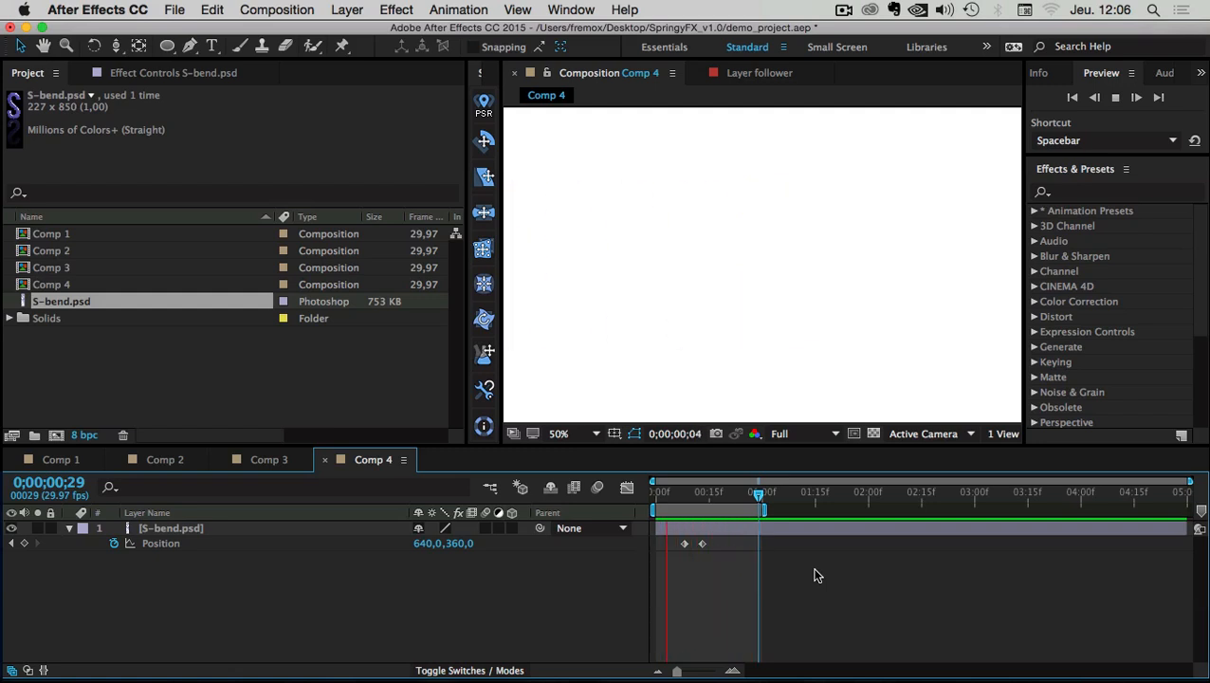
{"action": "key", "text": "space"}
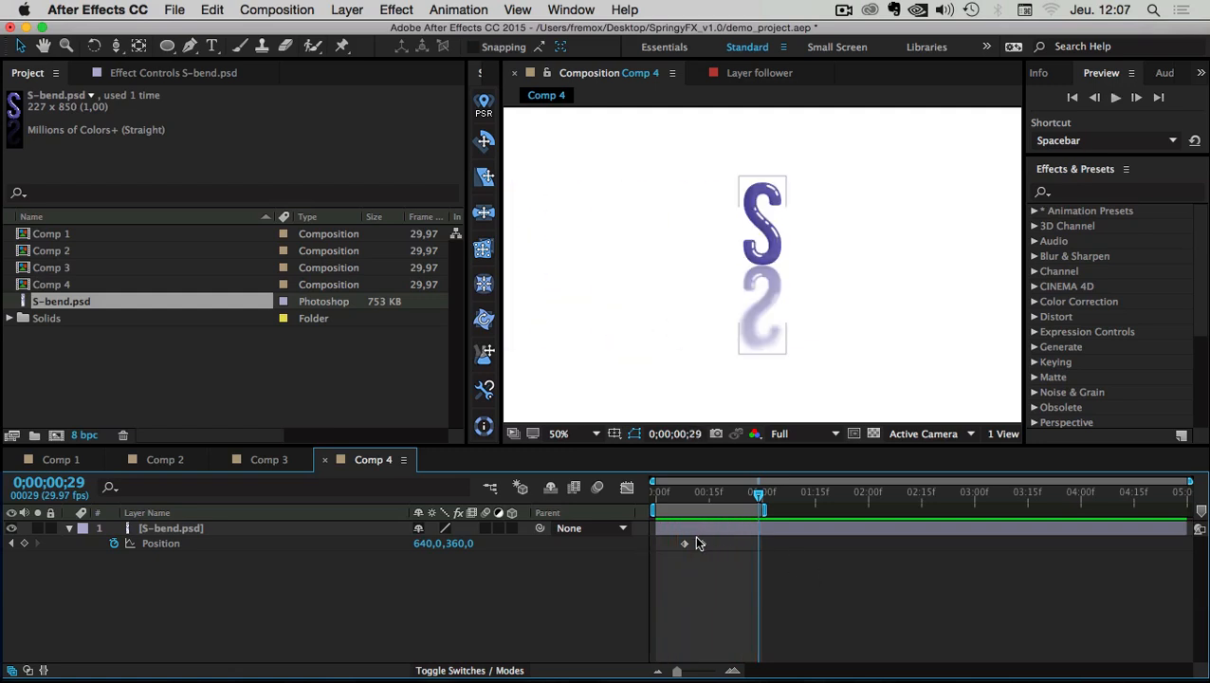
{"action": "left_click", "coordinate": [701, 543]}
{"action": "left_click_drag", "start_coordinate": [711, 545], "coordinate": [720, 543]}
{"action": "left_click_drag", "start_coordinate": [765, 509], "coordinate": [781, 509]}
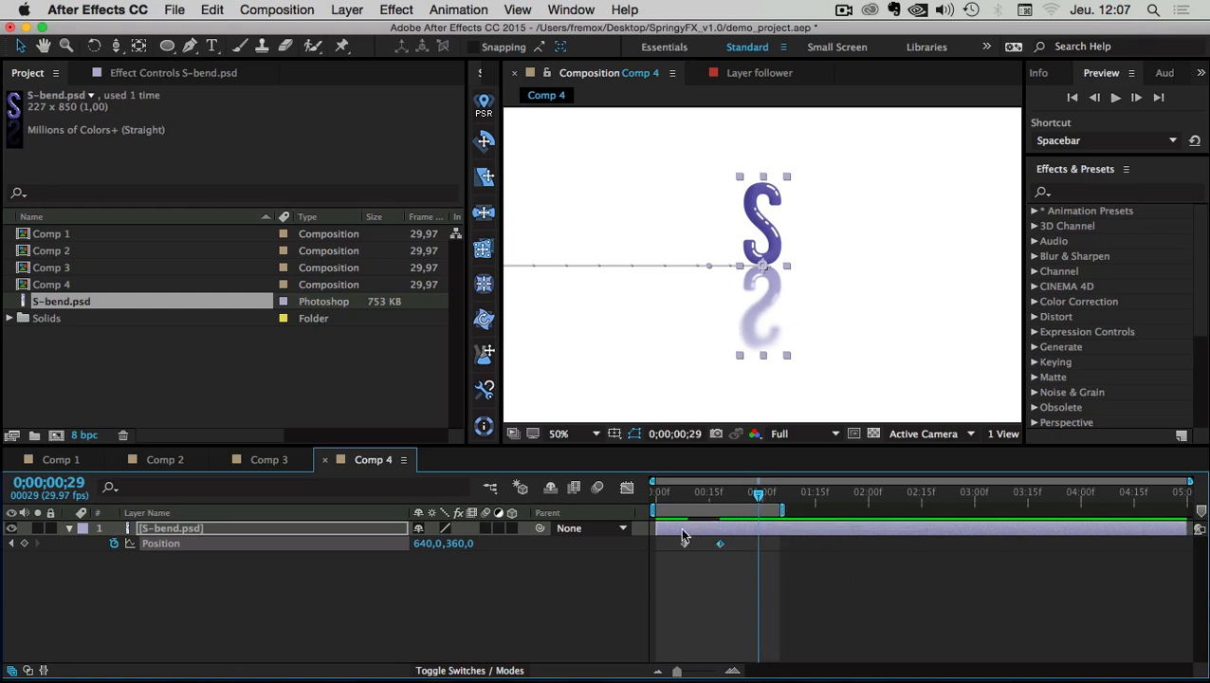
Easy Ease only the final Position keyframe, raising its influence to 83,62% in the speed graph
{"action": "left_click_drag", "start_coordinate": [664, 538], "coordinate": [718, 542]}
{"action": "right_click", "coordinate": [718, 542]}
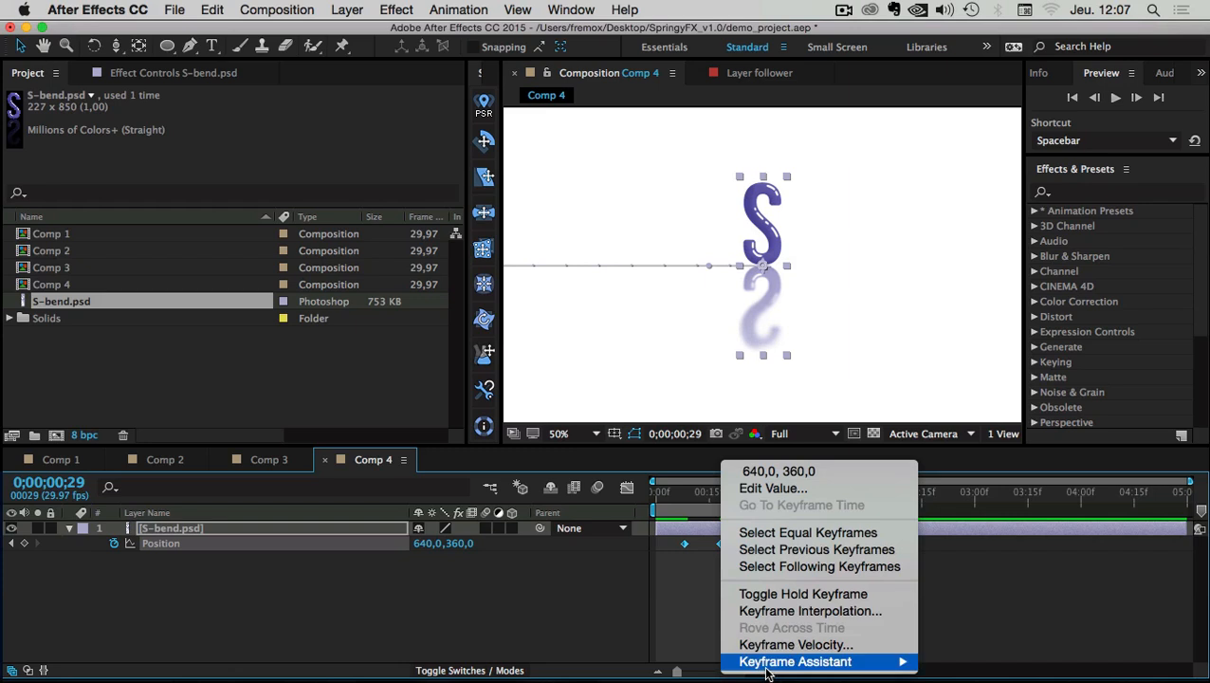
{"action": "mouse_move", "coordinate": [834, 661]}
{"action": "left_click", "coordinate": [986, 562]}
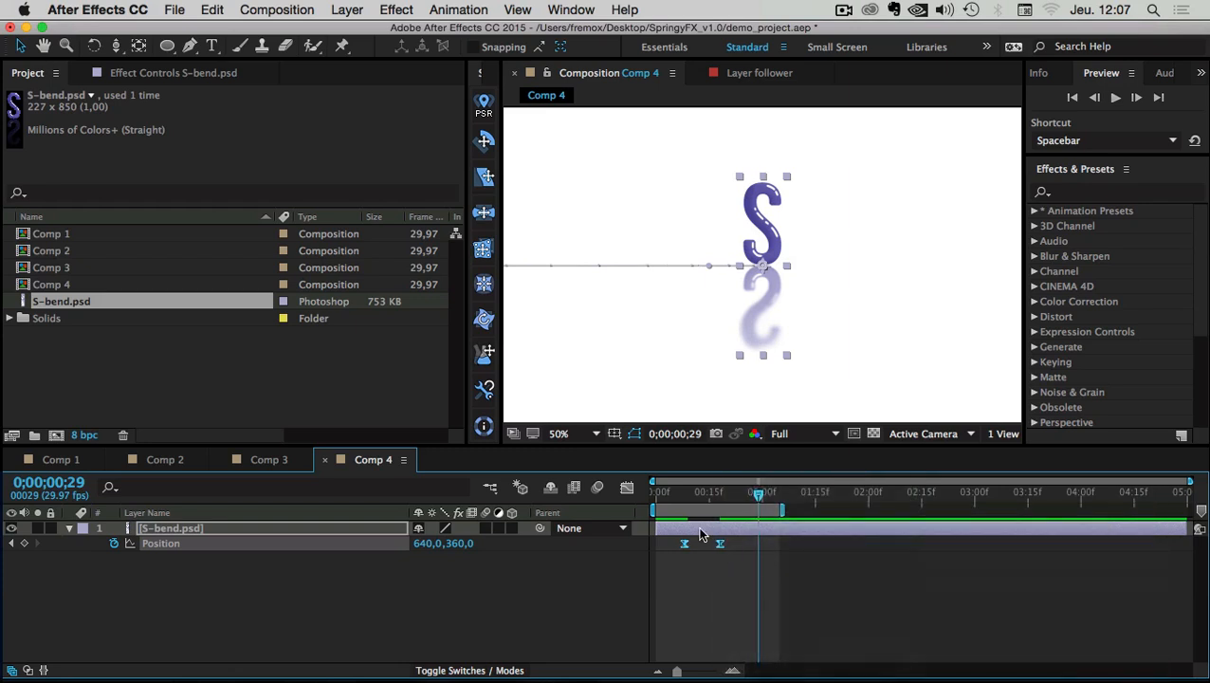
{"action": "left_click", "coordinate": [667, 552]}
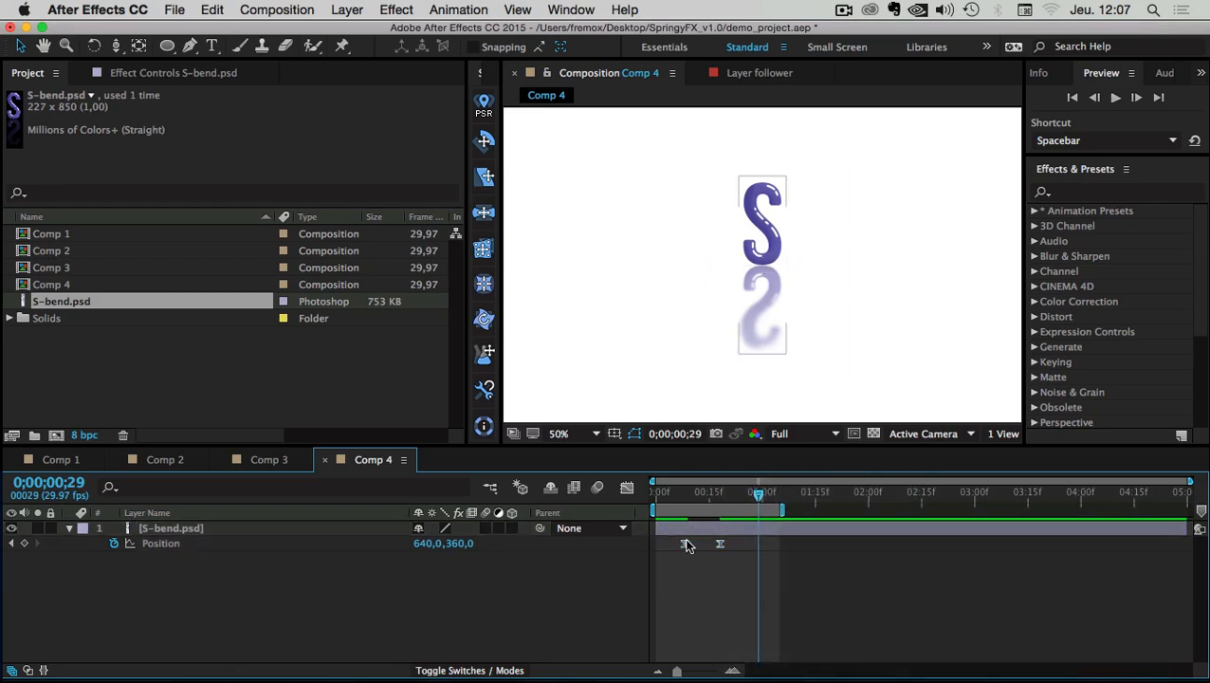
{"action": "left_click", "coordinate": [685, 544], "text": "super"}
{"action": "left_click", "coordinate": [718, 544]}
{"action": "left_click", "coordinate": [627, 487]}
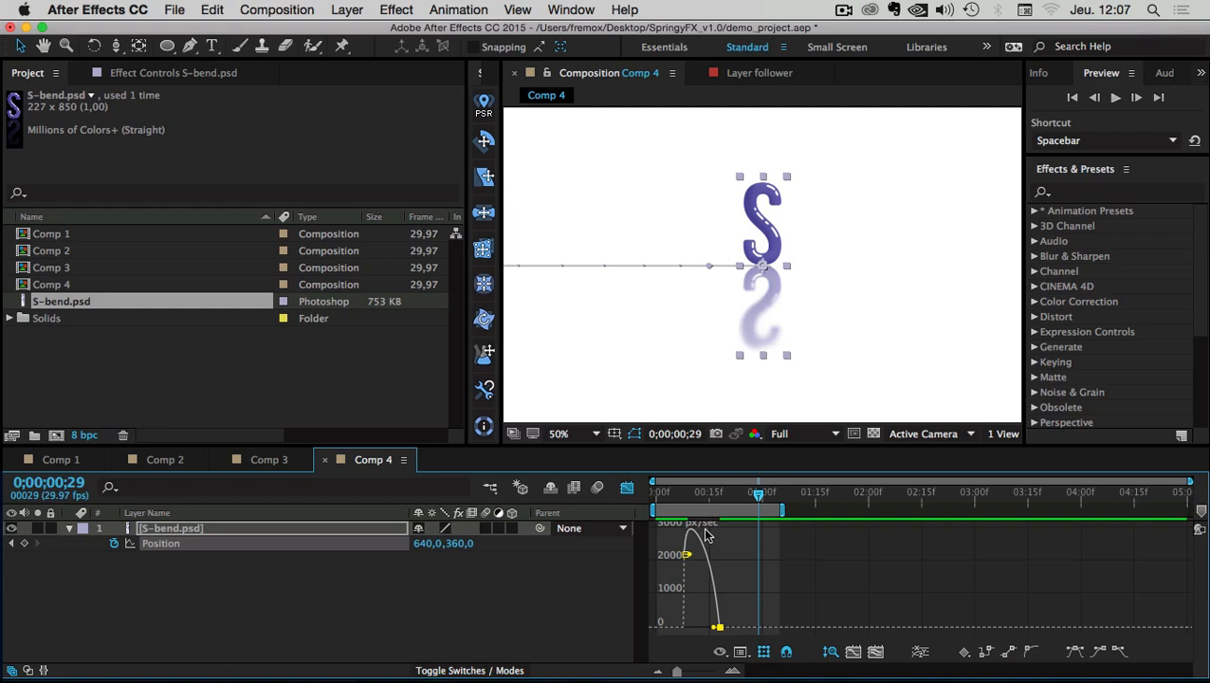
{"action": "left_click_drag", "start_coordinate": [713, 631], "coordinate": [705, 632]}
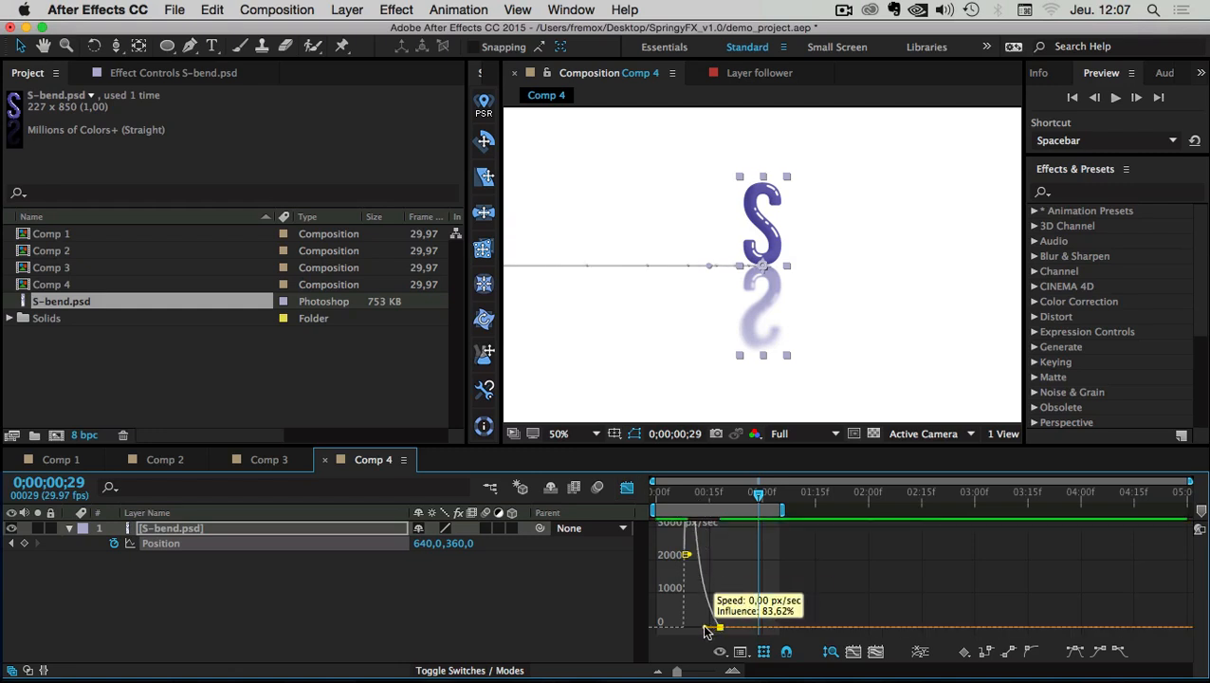
{"action": "left_click", "coordinate": [627, 486]}
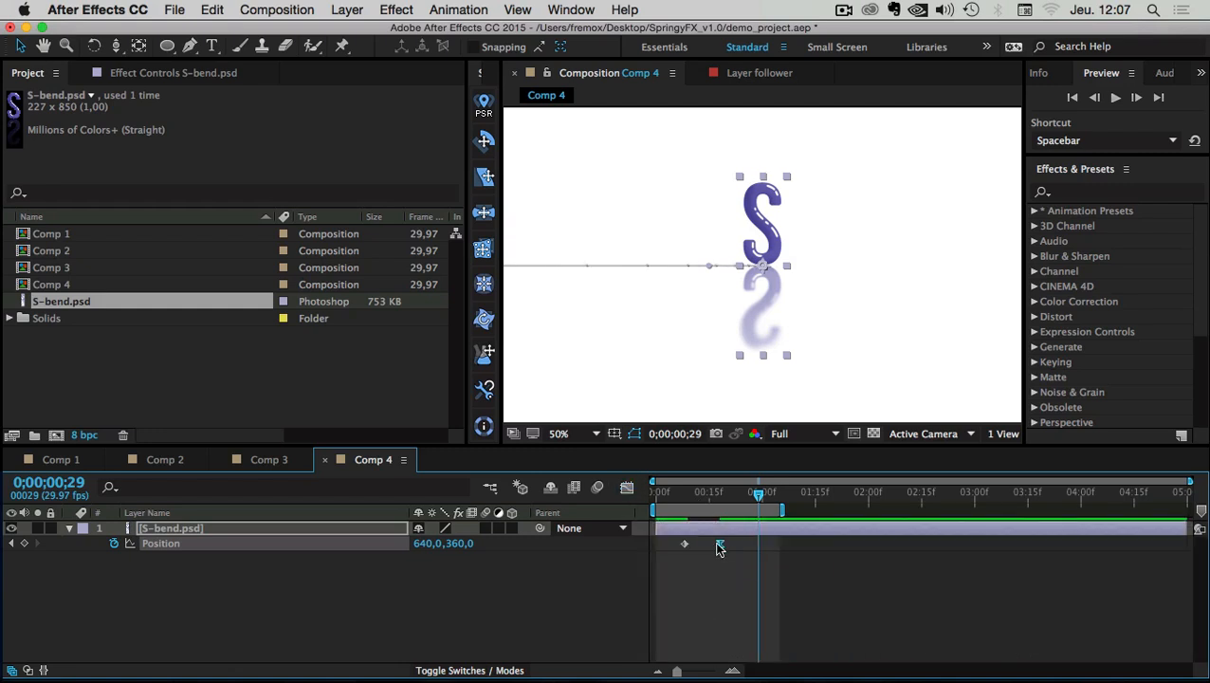
{"action": "scroll", "coordinate": [766, 302], "scroll_direction": "down", "scroll_amount": 2}
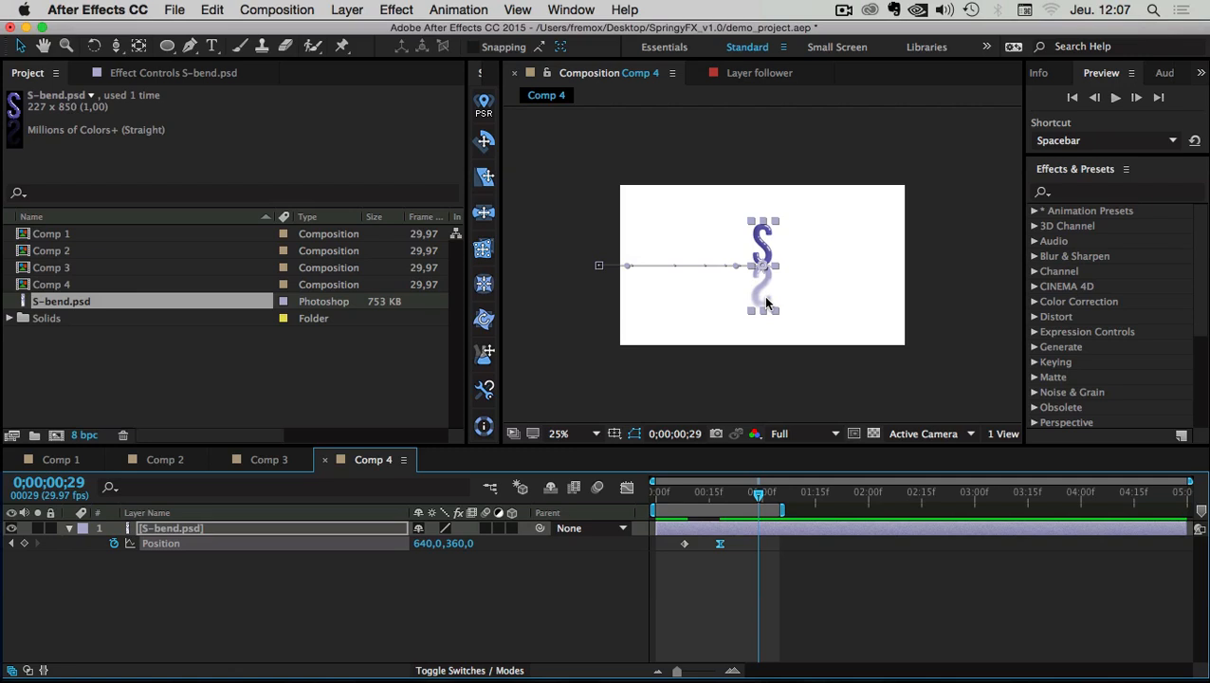
{"action": "scroll", "coordinate": [767, 303], "scroll_direction": "up", "scroll_amount": 2}
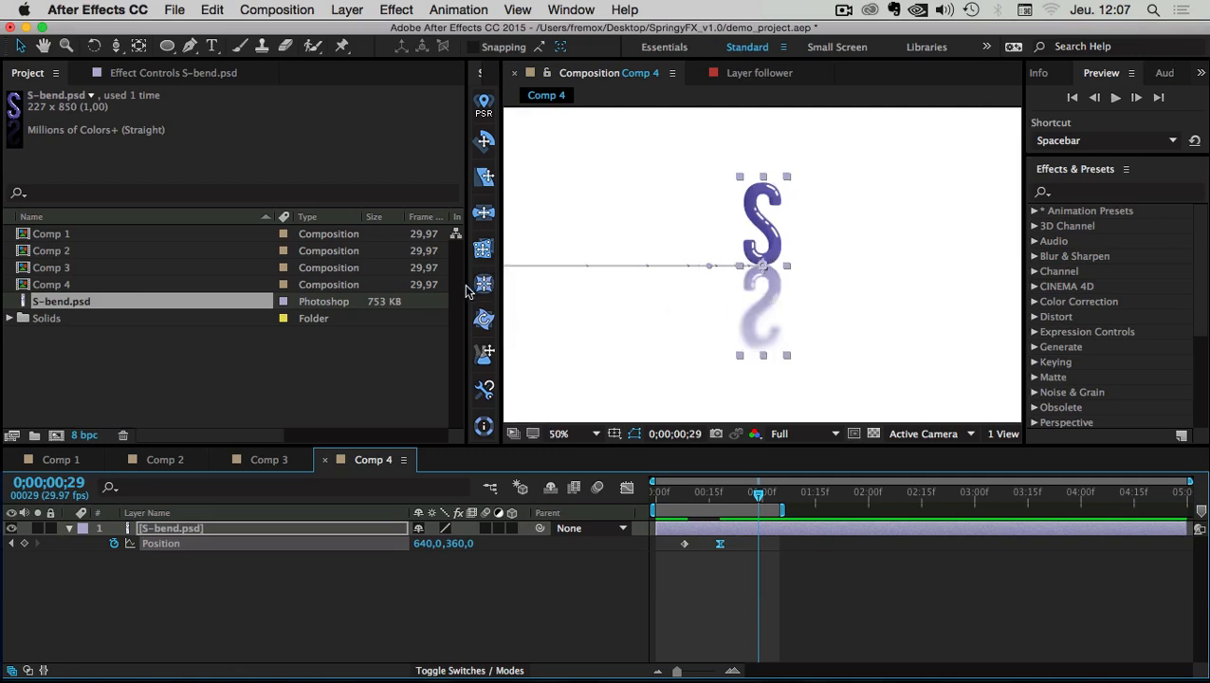
Widen the SpringyFX panel until its deformer names show, with S-bend.psd selected
{"action": "left_click_drag", "start_coordinate": [467, 289], "coordinate": [211, 283]}
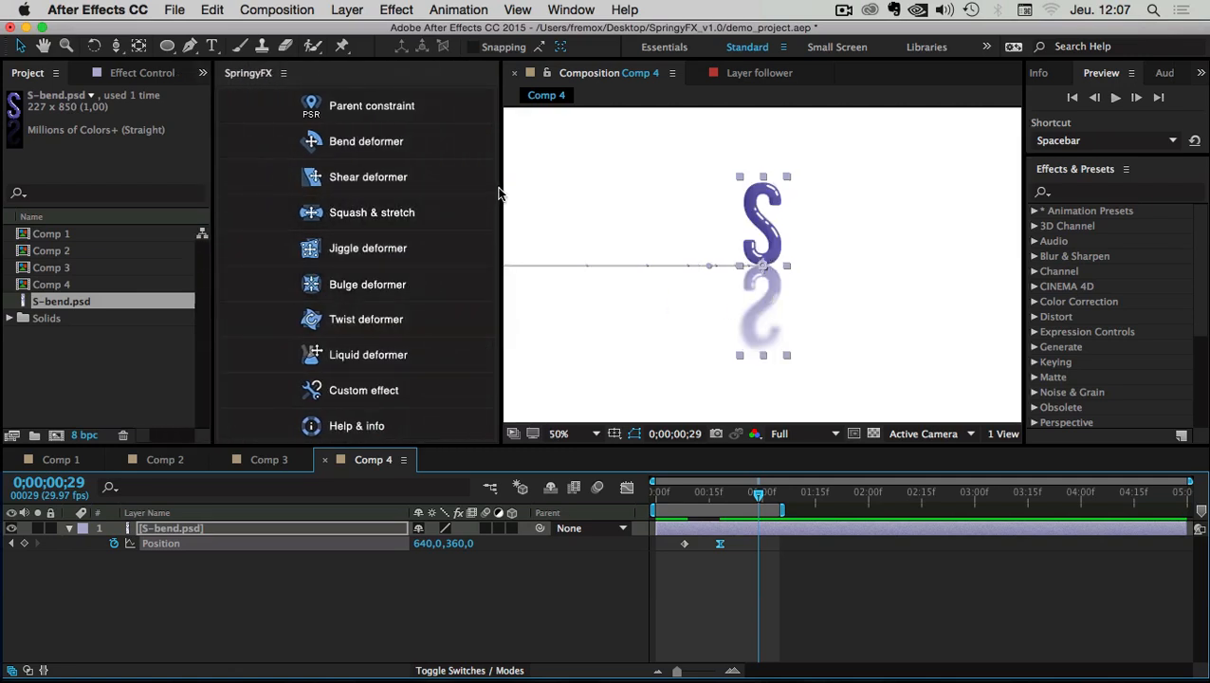
{"action": "left_click_drag", "start_coordinate": [500, 192], "coordinate": [258, 197]}
{"action": "left_click", "coordinate": [155, 529]}
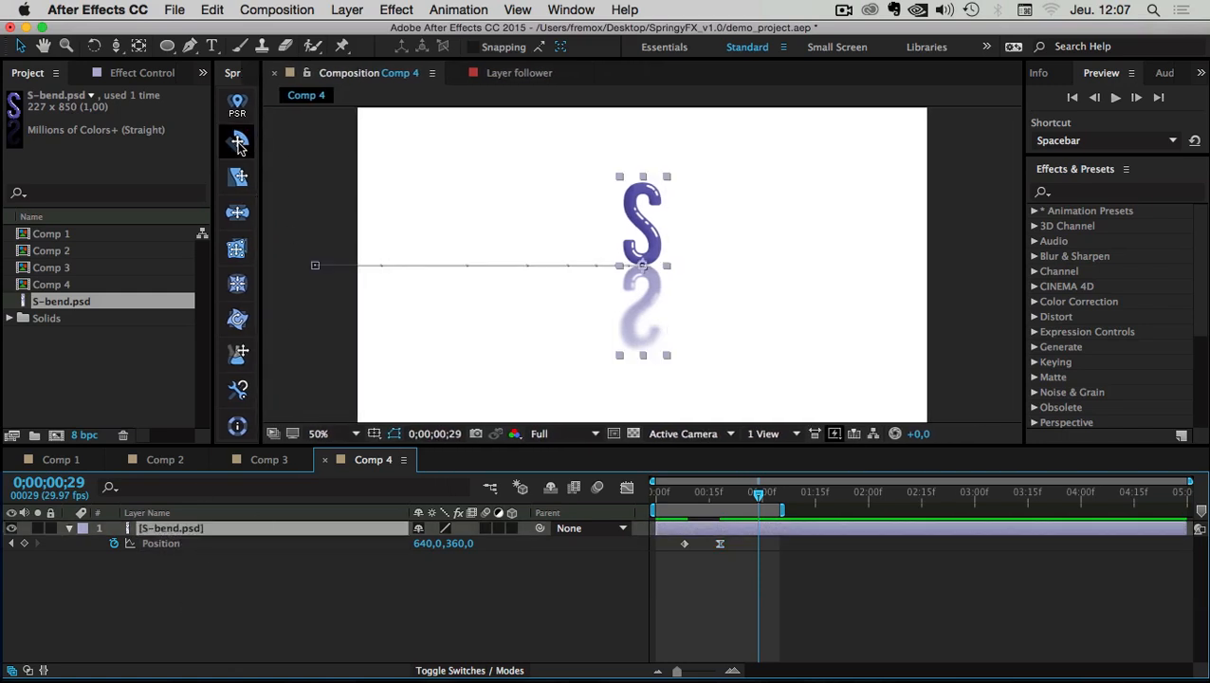
{"action": "left_click_drag", "start_coordinate": [262, 156], "coordinate": [358, 154]}
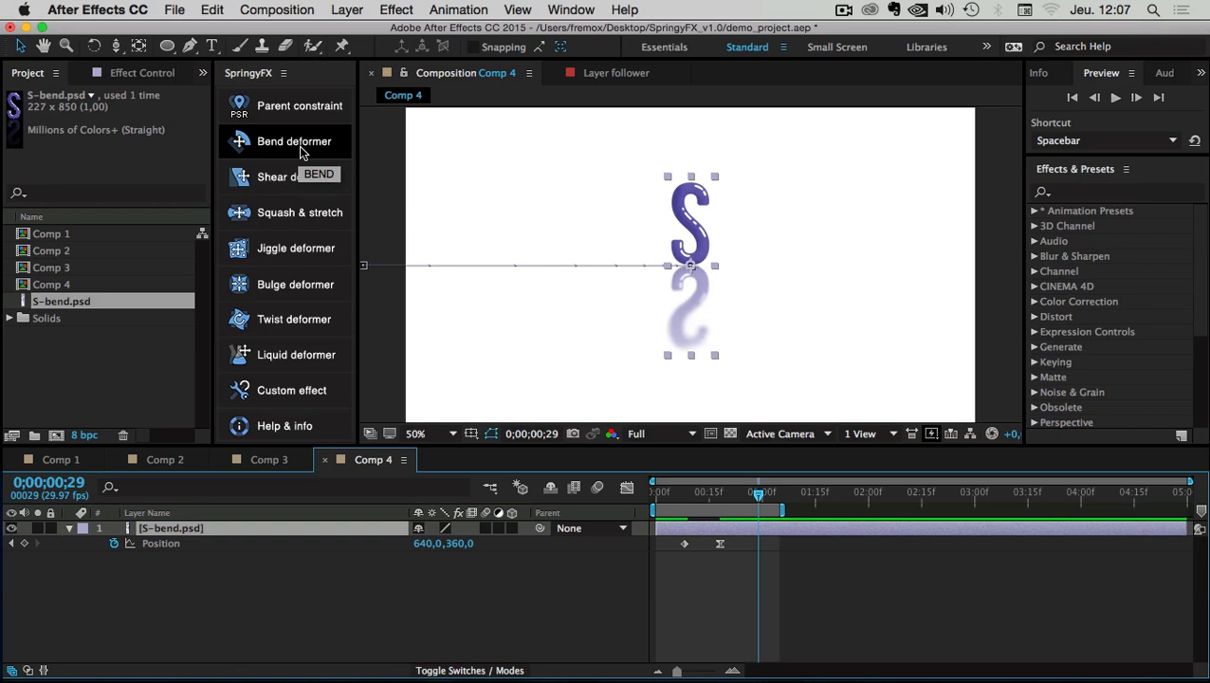
Apply the SpringyFX Bend deformer to the S-bend.psd layer
{"action": "left_click", "coordinate": [153, 580]}
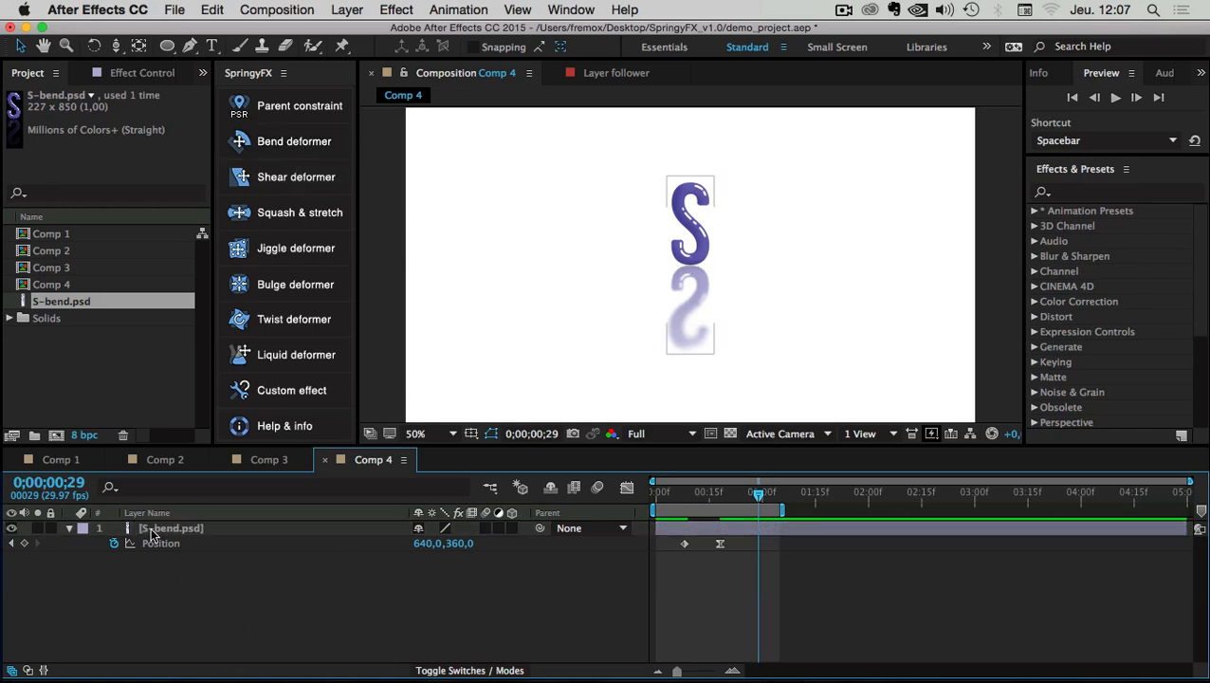
{"action": "left_click", "coordinate": [149, 535]}
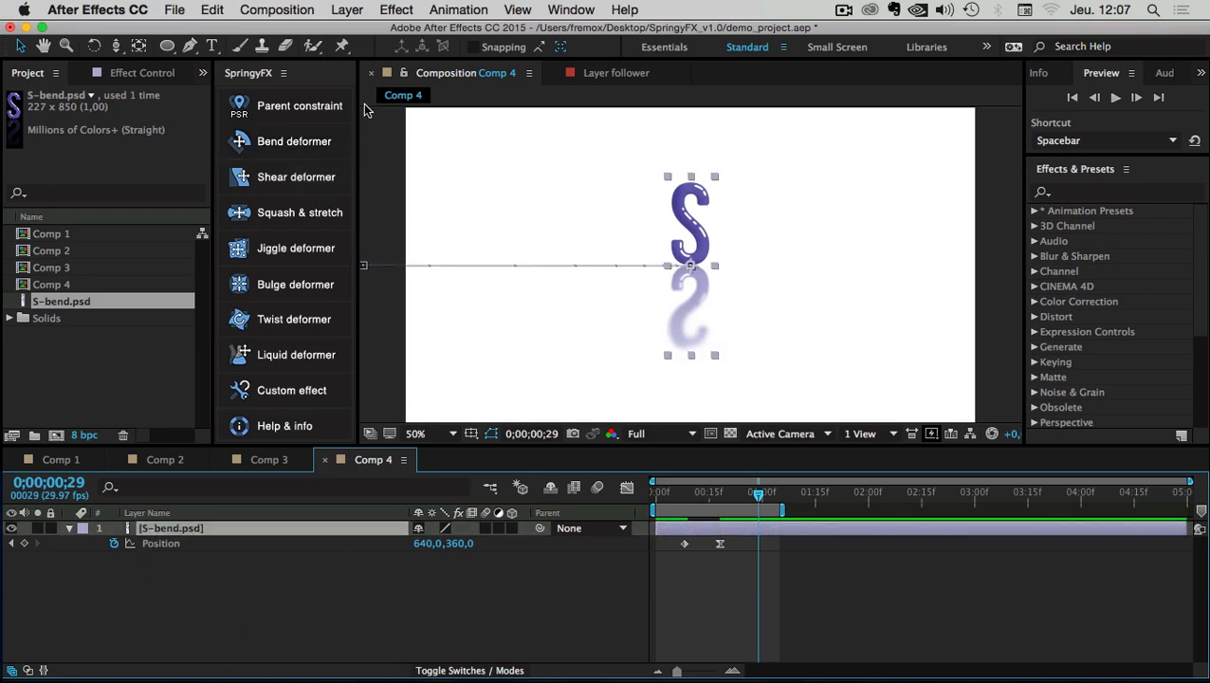
{"action": "left_click", "coordinate": [294, 142]}
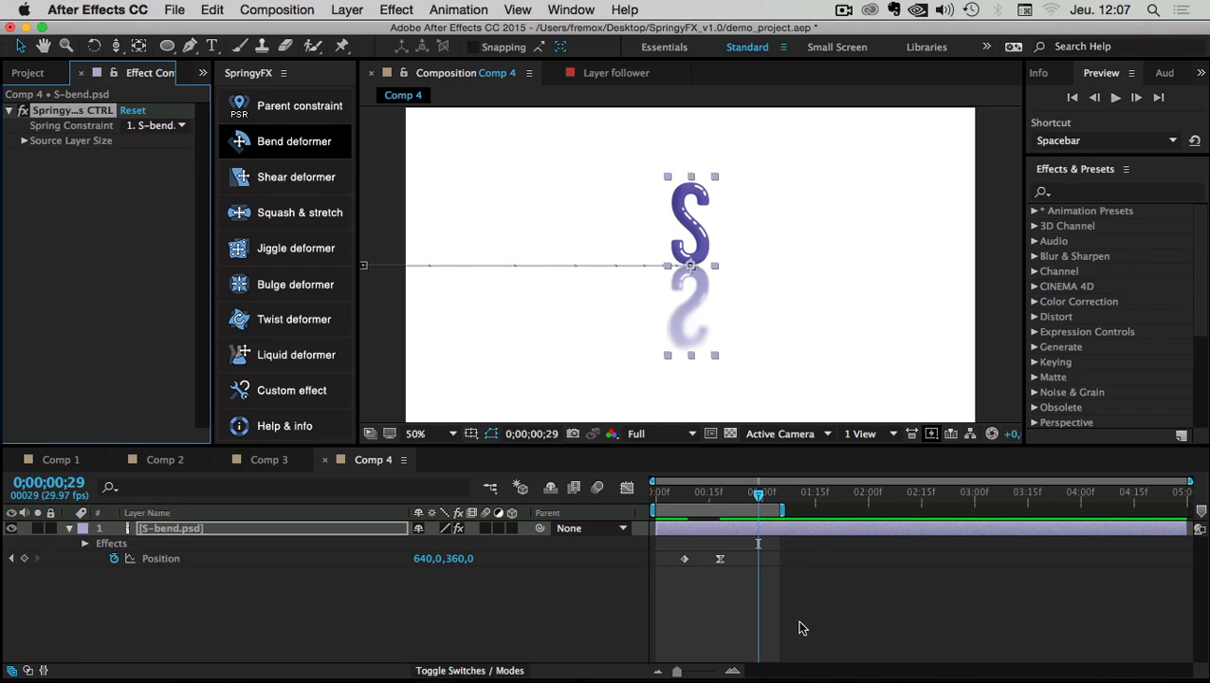
Extend the work area to about two seconds, preview, and scrub frames 11–15 to inspect the bend
{"action": "left_click_drag", "start_coordinate": [781, 511], "coordinate": [895, 515]}
{"action": "left_click", "coordinate": [1115, 98]}
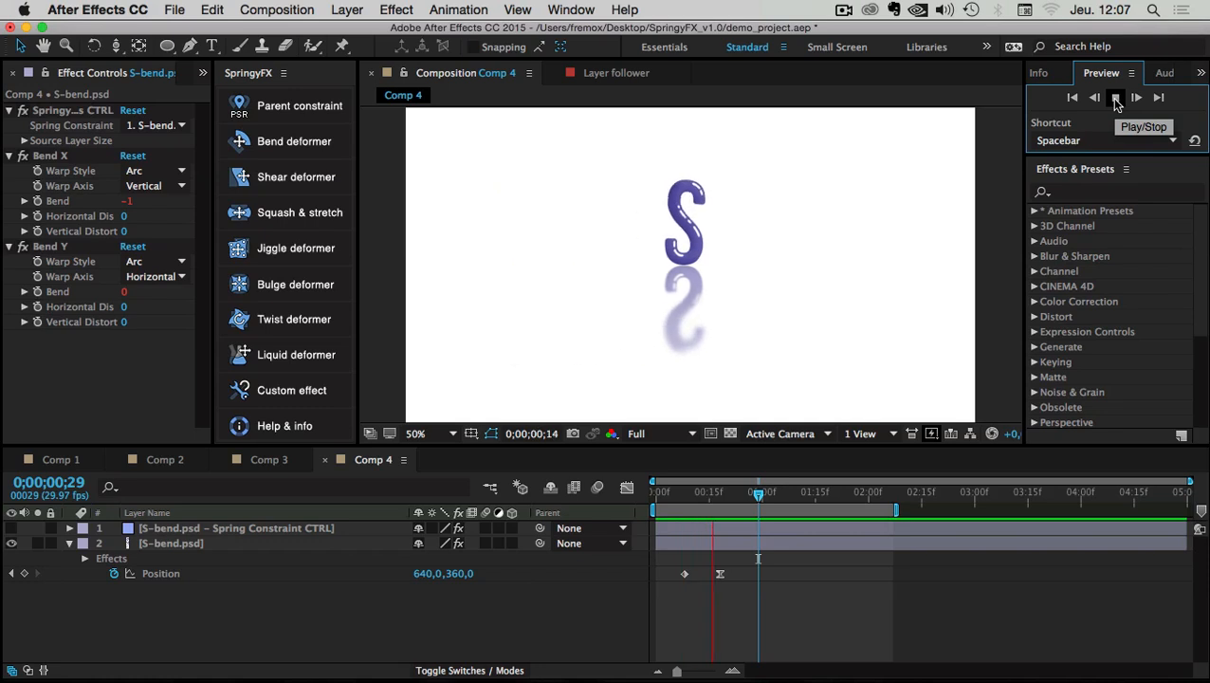
{"action": "left_click_drag", "start_coordinate": [674, 501], "coordinate": [700, 499]}
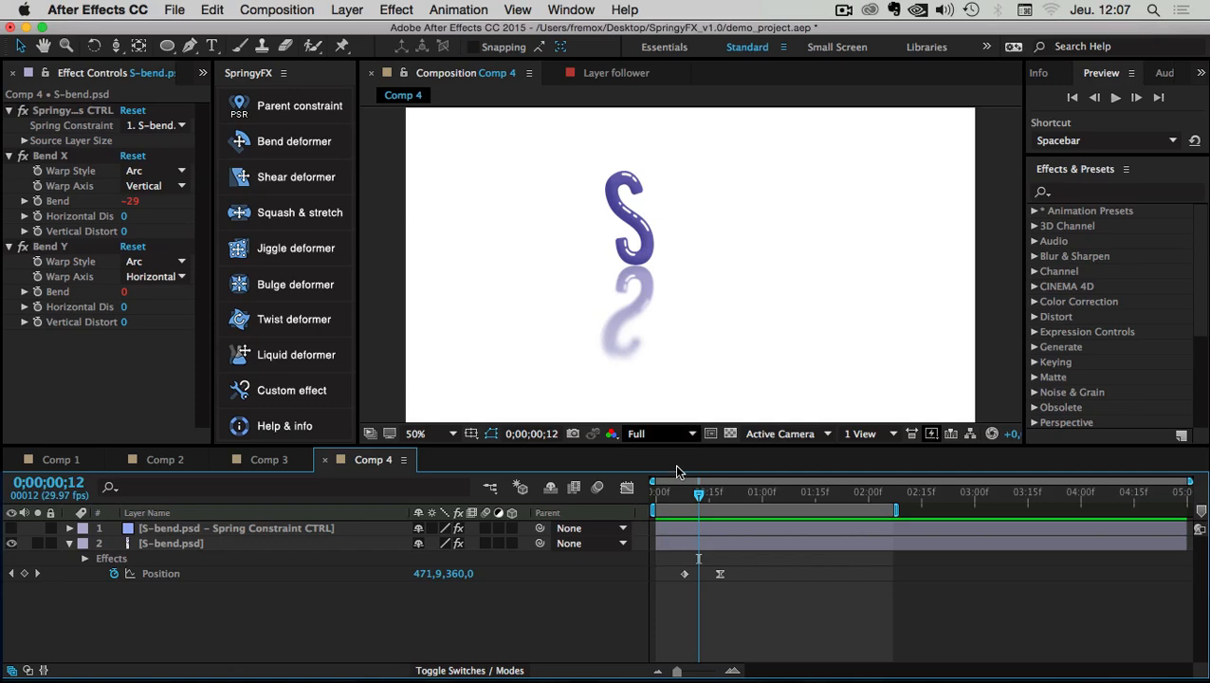
{"action": "mouse_move", "coordinate": [700, 500]}
{"action": "left_mouse_down"}
{"action": "mouse_move", "coordinate": [757, 502]}
{"action": "mouse_move", "coordinate": [661, 507]}
{"action": "mouse_move", "coordinate": [773, 505]}
{"action": "mouse_move", "coordinate": [677, 504]}
{"action": "mouse_move", "coordinate": [709, 505]}
{"action": "left_mouse_up"}
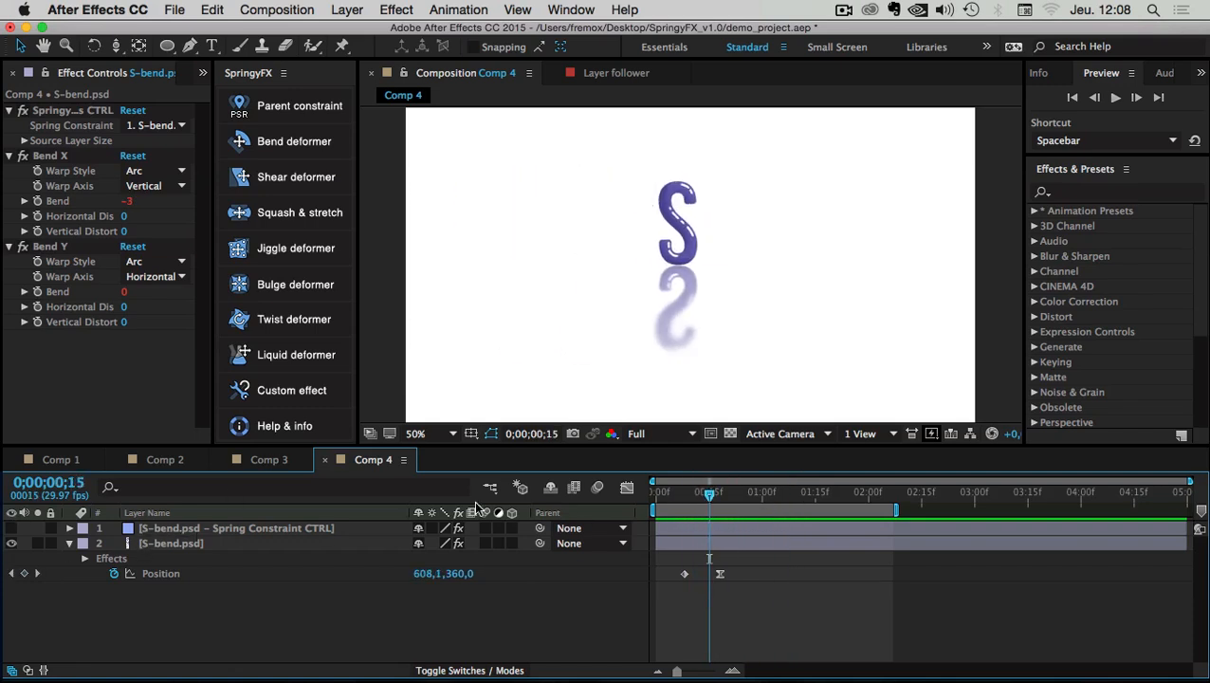
{"action": "left_click", "coordinate": [719, 575]}
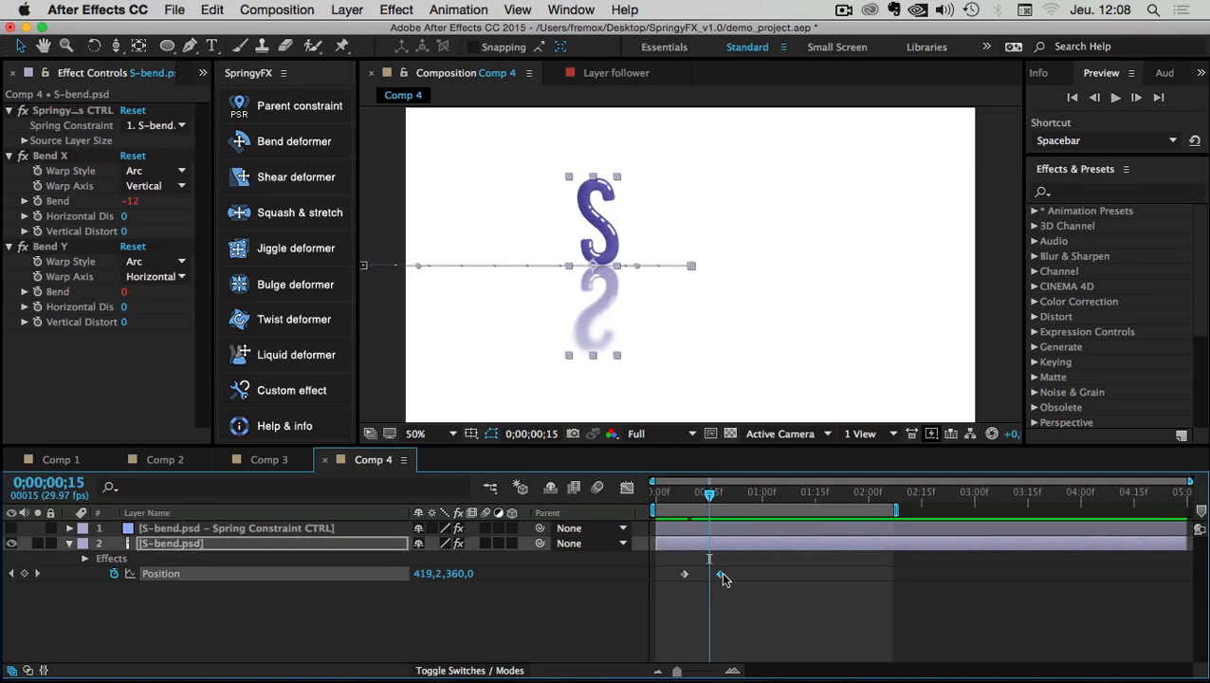
{"action": "mouse_move", "coordinate": [706, 495]}
{"action": "left_mouse_down"}
{"action": "mouse_move", "coordinate": [747, 495]}
{"action": "mouse_move", "coordinate": [670, 499]}
{"action": "mouse_move", "coordinate": [715, 500]}
{"action": "left_mouse_up"}
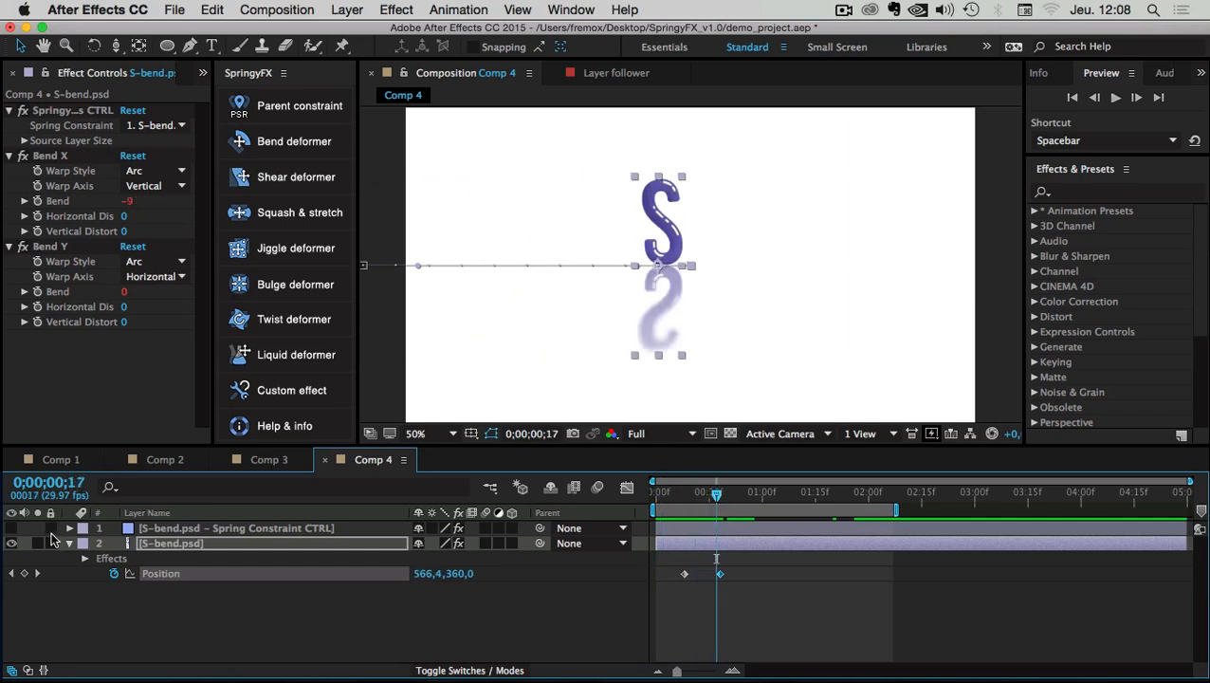
Set the Spring Constraint CTRL layer's Bend X MAX slider to 300
{"action": "left_click", "coordinate": [149, 529]}
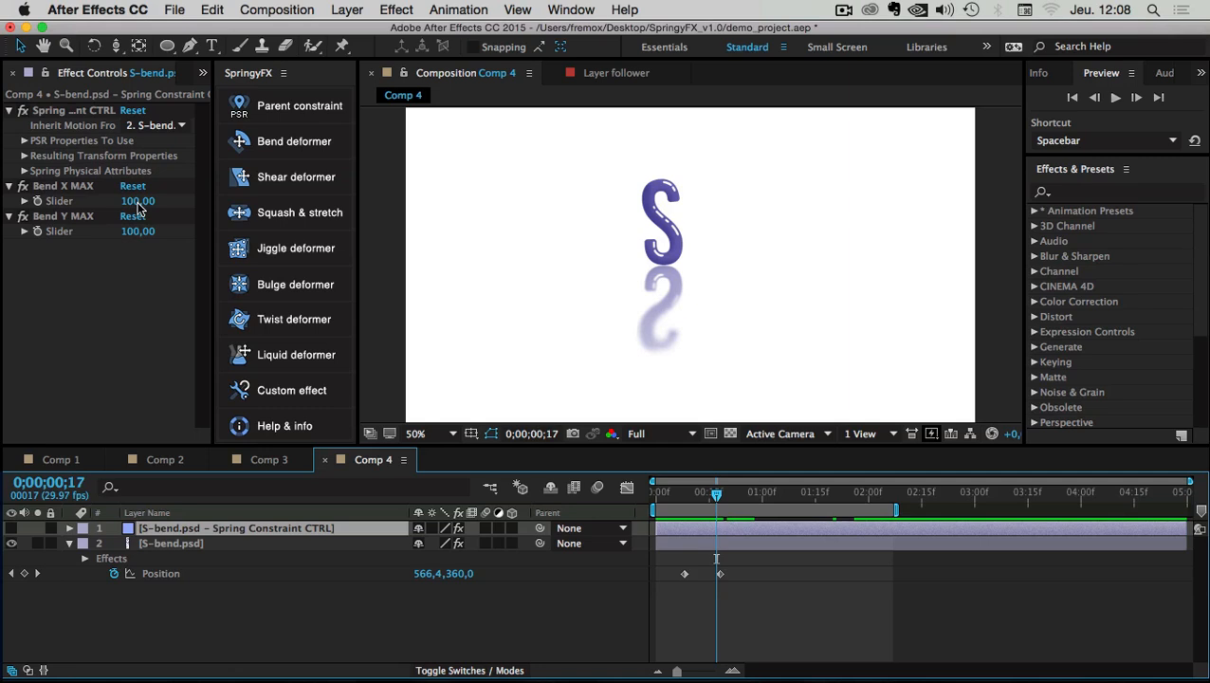
{"action": "left_click_drag", "start_coordinate": [143, 209], "coordinate": [501, 215]}
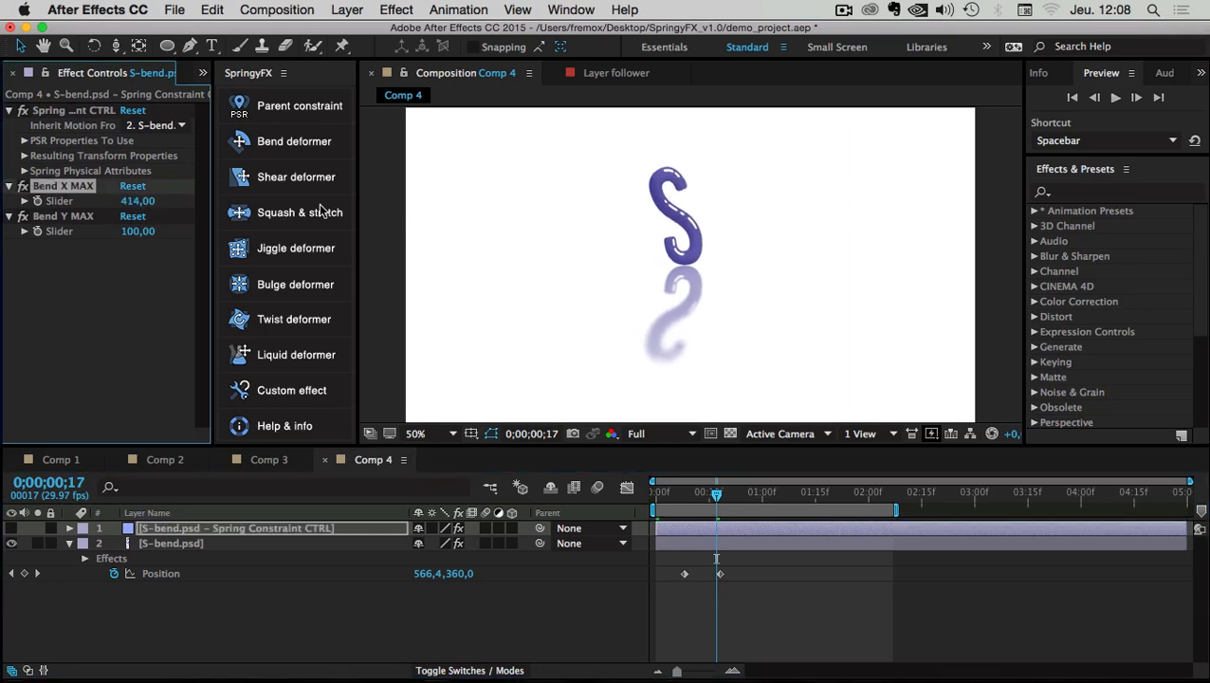
{"action": "left_click", "coordinate": [138, 201]}
{"action": "type", "text": "250"}
{"action": "key", "text": "Return"}
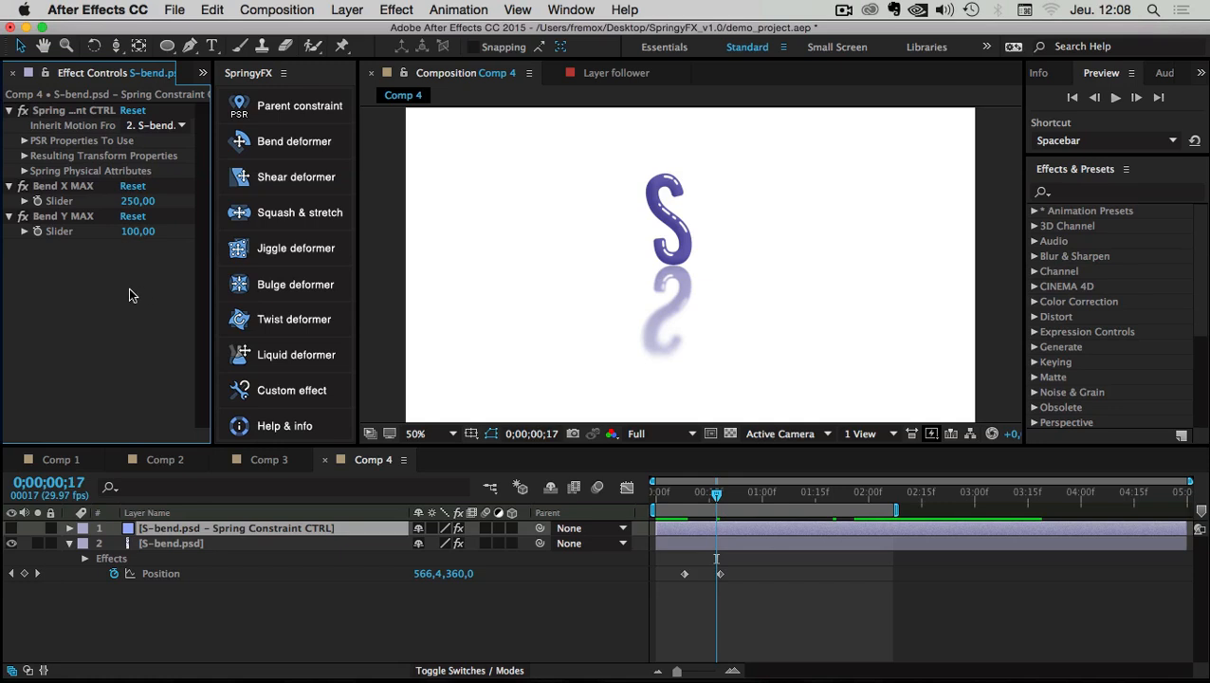
{"action": "type", "text": "300"}
{"action": "key", "text": "Return"}
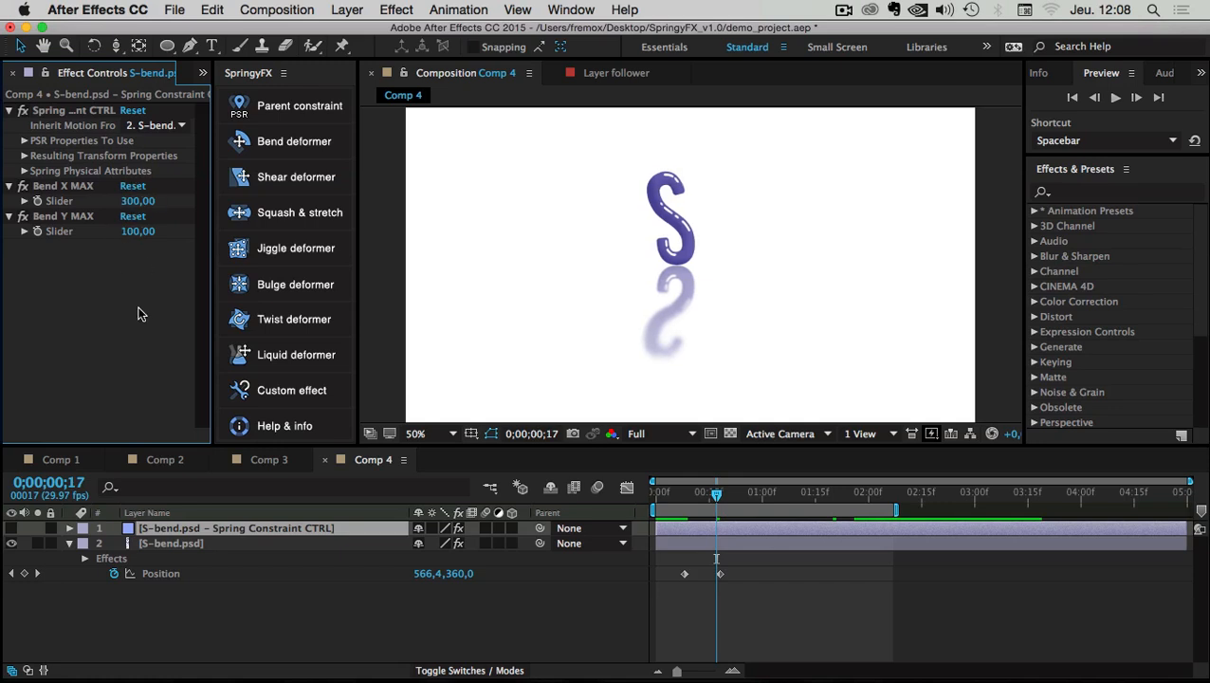
In Spring Physical Attributes, set Elasticity to 8,50 and Damping to 1,50
{"action": "left_click", "coordinate": [25, 171]}
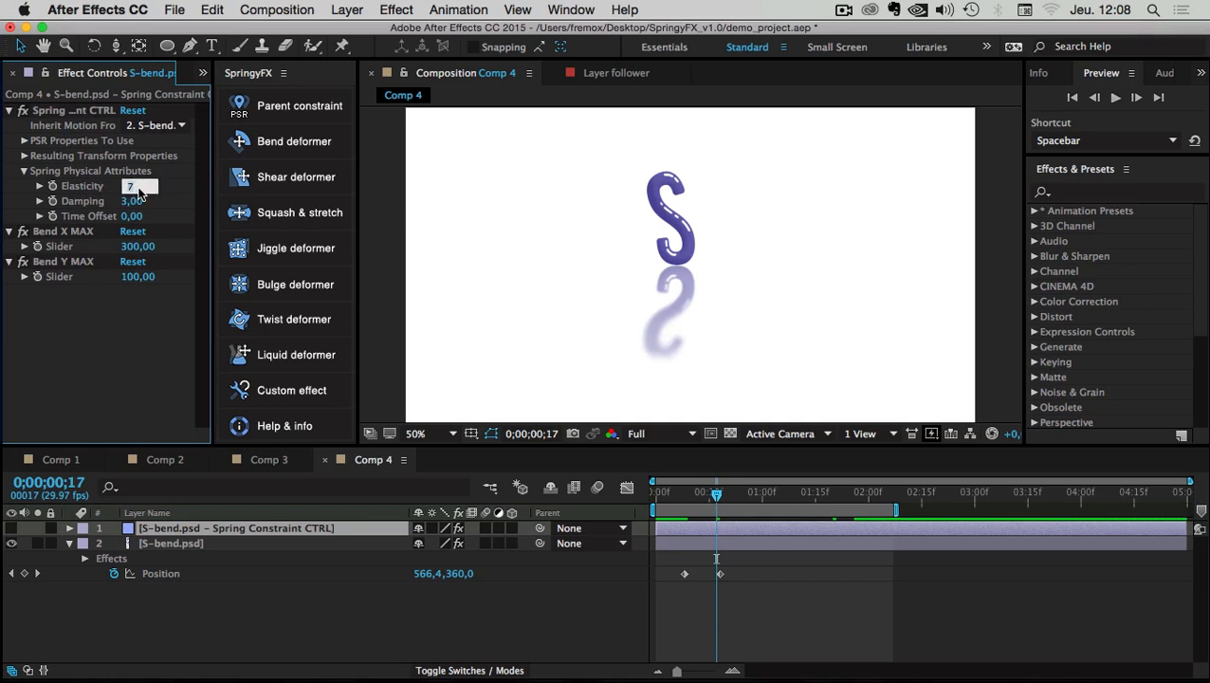
{"action": "key", "text": "Return"}
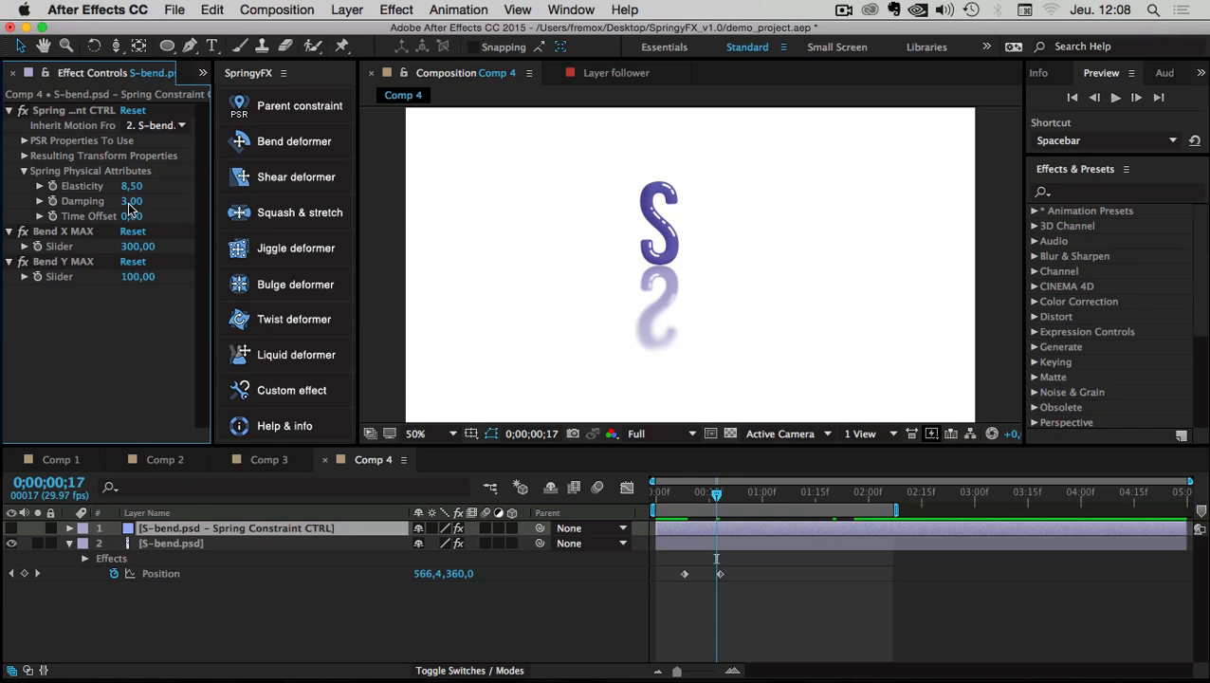
{"action": "left_click", "coordinate": [130, 202]}
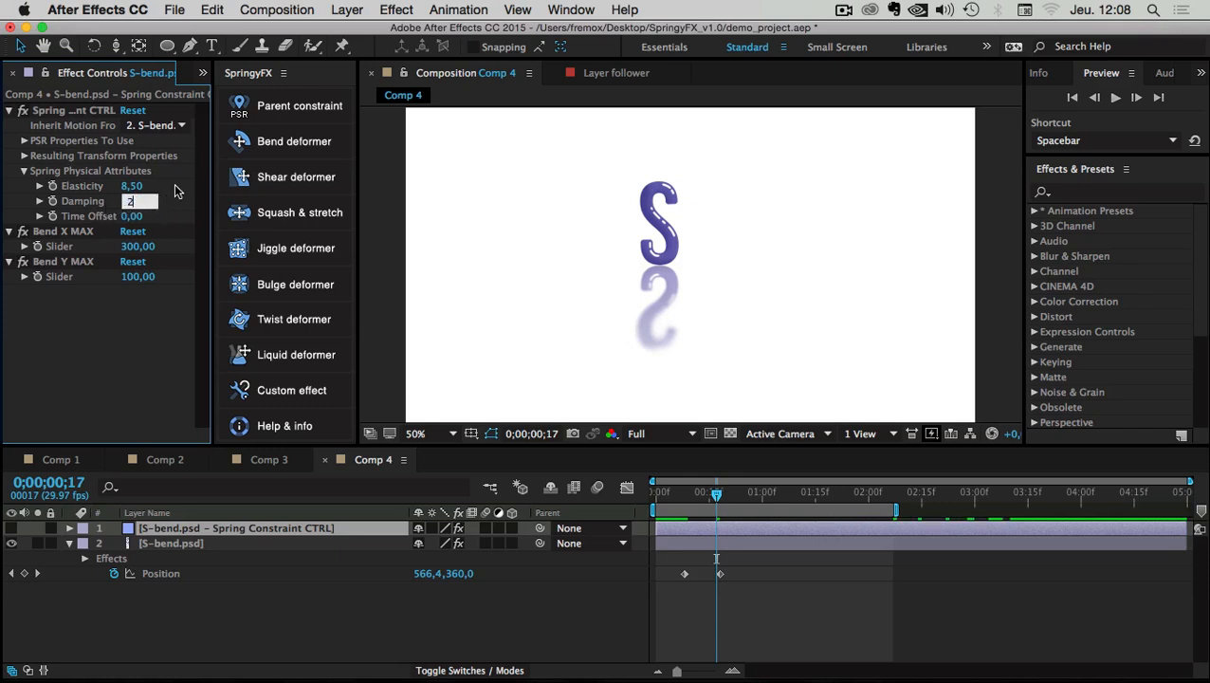
{"action": "key", "text": "Return"}
{"action": "left_click", "coordinate": [136, 204]}
{"action": "key", "text": "Return"}
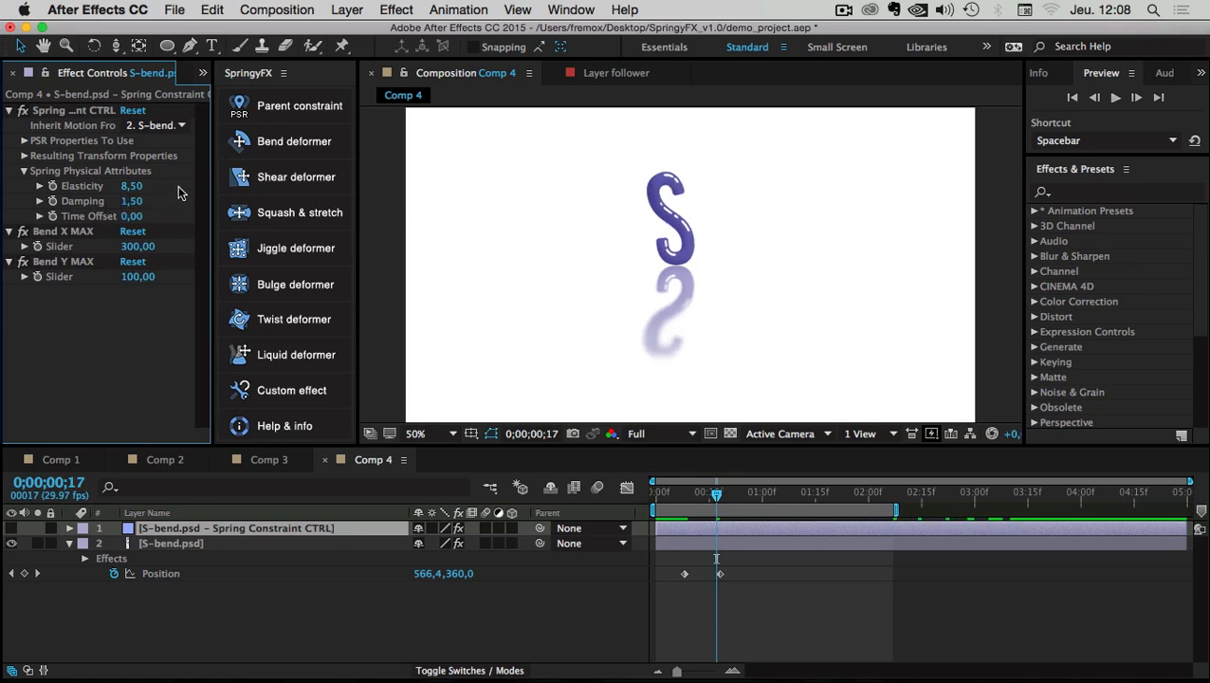
Set the spring Time Offset to 0,15 and check the pose at frame 11
{"action": "left_click", "coordinate": [131, 217]}
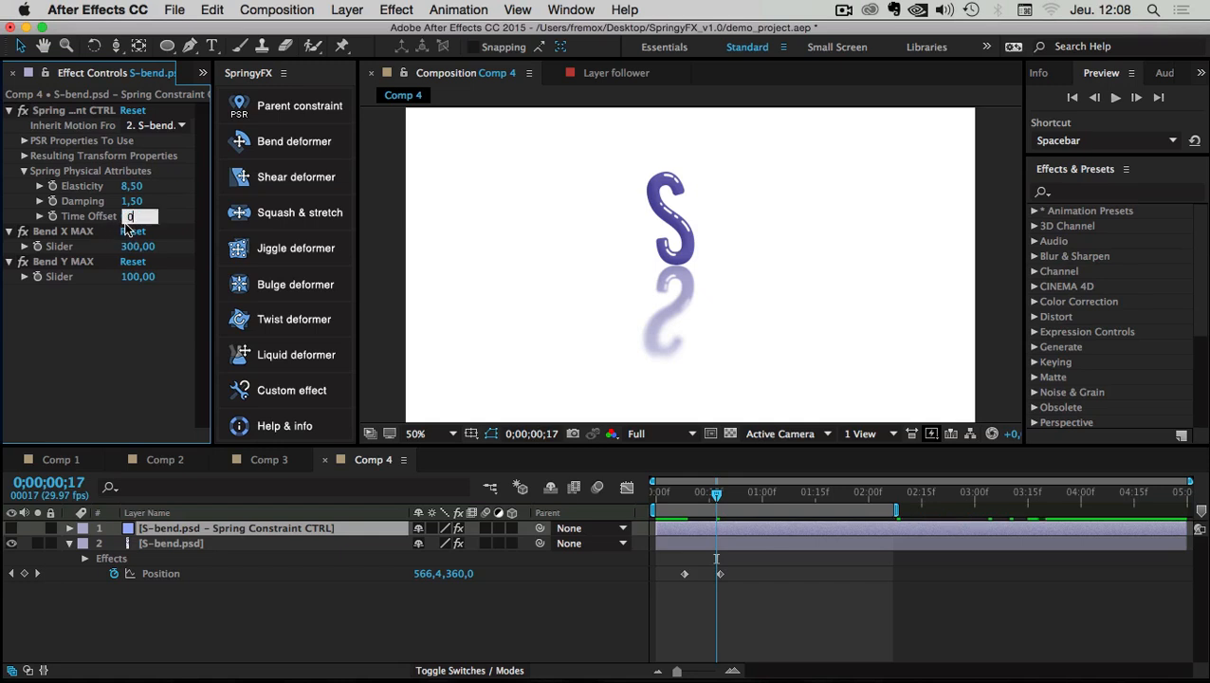
{"action": "type", "text": "0,25"}
{"action": "key", "text": "Return"}
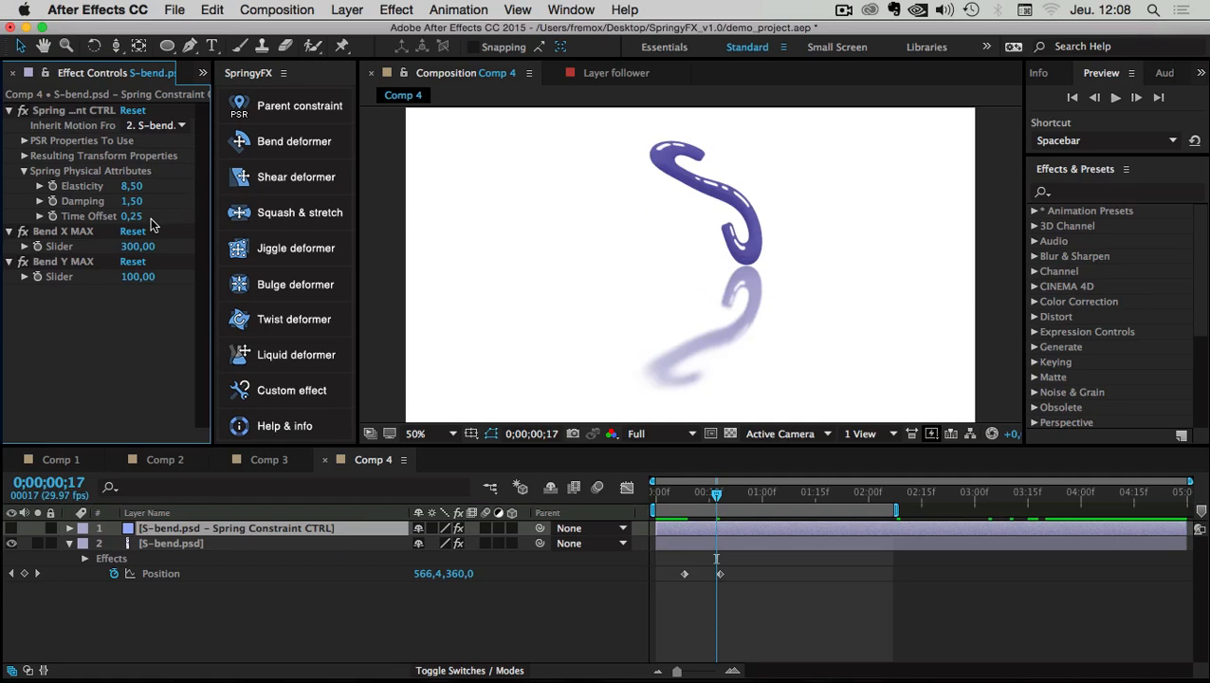
{"action": "left_click", "coordinate": [136, 219]}
{"action": "type", "text": "0,10"}
{"action": "key", "text": "Return"}
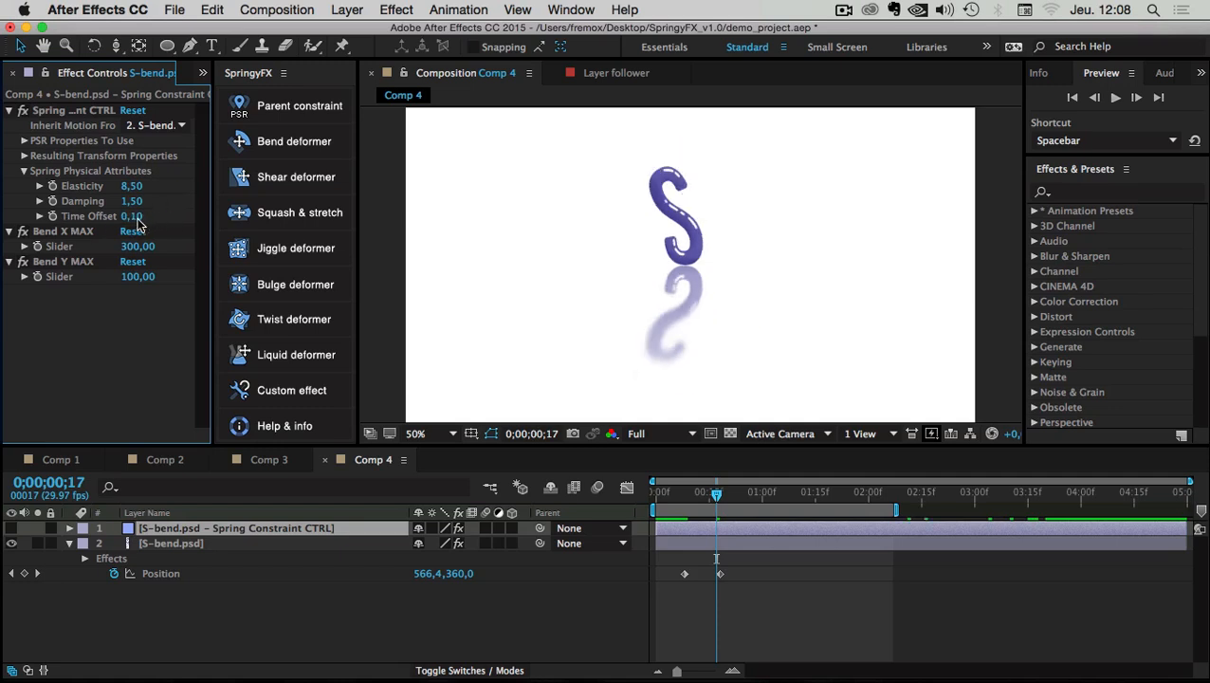
{"action": "left_click", "coordinate": [136, 218]}
{"action": "type", "text": "0,15"}
{"action": "key", "text": "Return"}
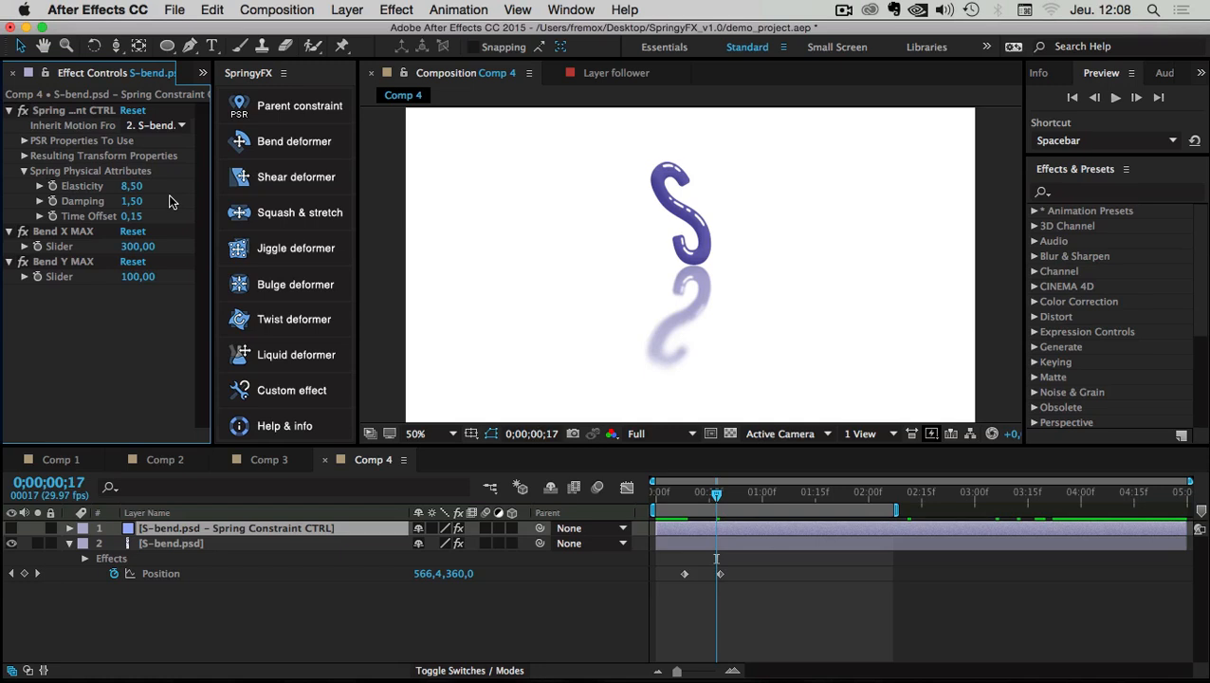
{"action": "mouse_move", "coordinate": [695, 500]}
{"action": "left_mouse_down"}
{"action": "mouse_move", "coordinate": [679, 499]}
{"action": "mouse_move", "coordinate": [832, 506]}
{"action": "mouse_move", "coordinate": [680, 503]}
{"action": "left_mouse_up"}
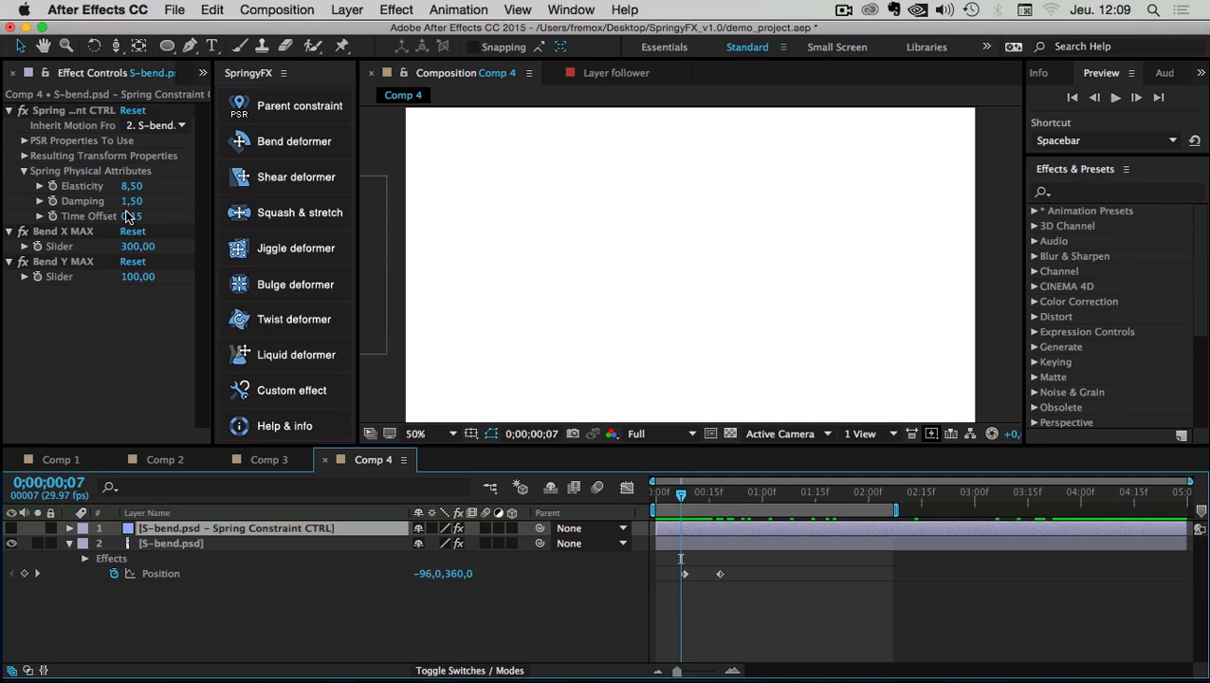
Preview the springy slide-in, change Time Offset to 0,00, and preview again
{"action": "left_click", "coordinate": [1116, 98]}
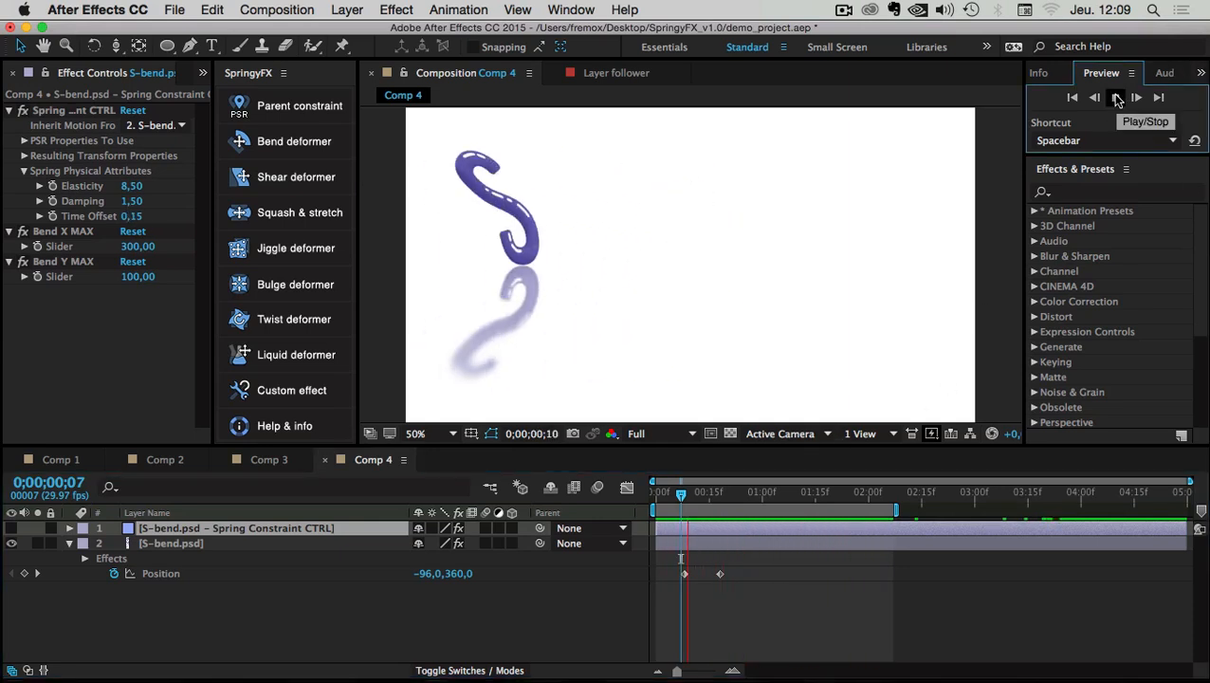
{"action": "left_click", "coordinate": [99, 359]}
{"action": "left_click", "coordinate": [138, 216]}
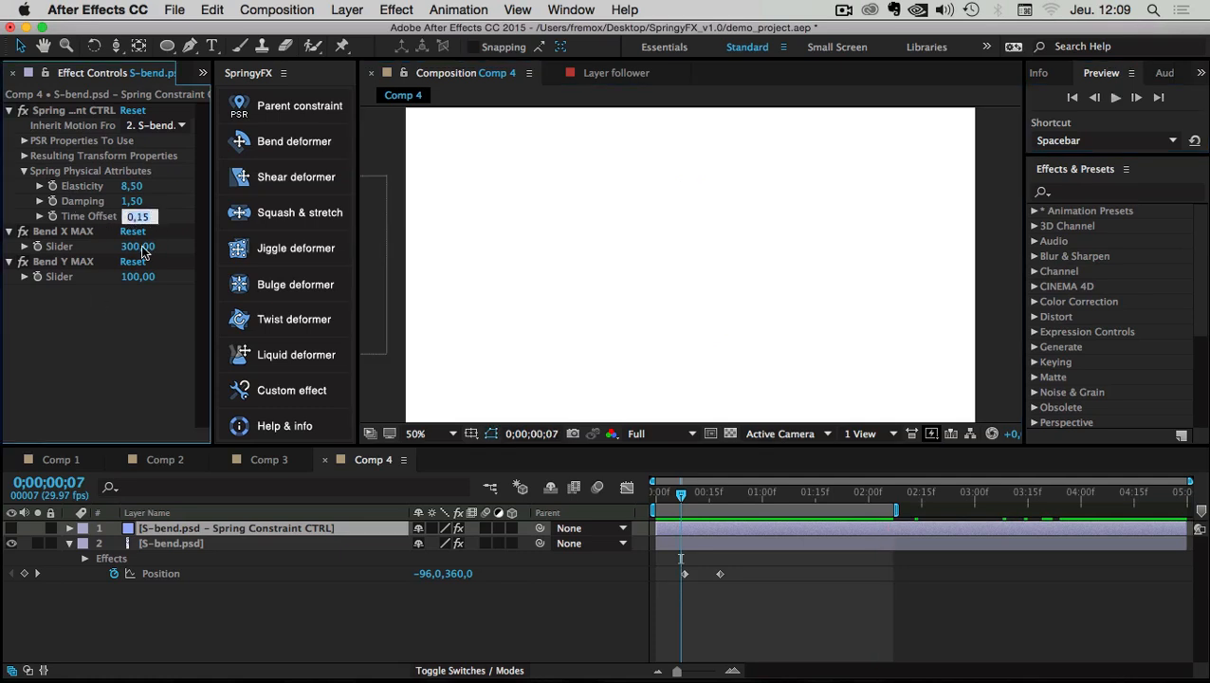
{"action": "key", "text": "Return"}
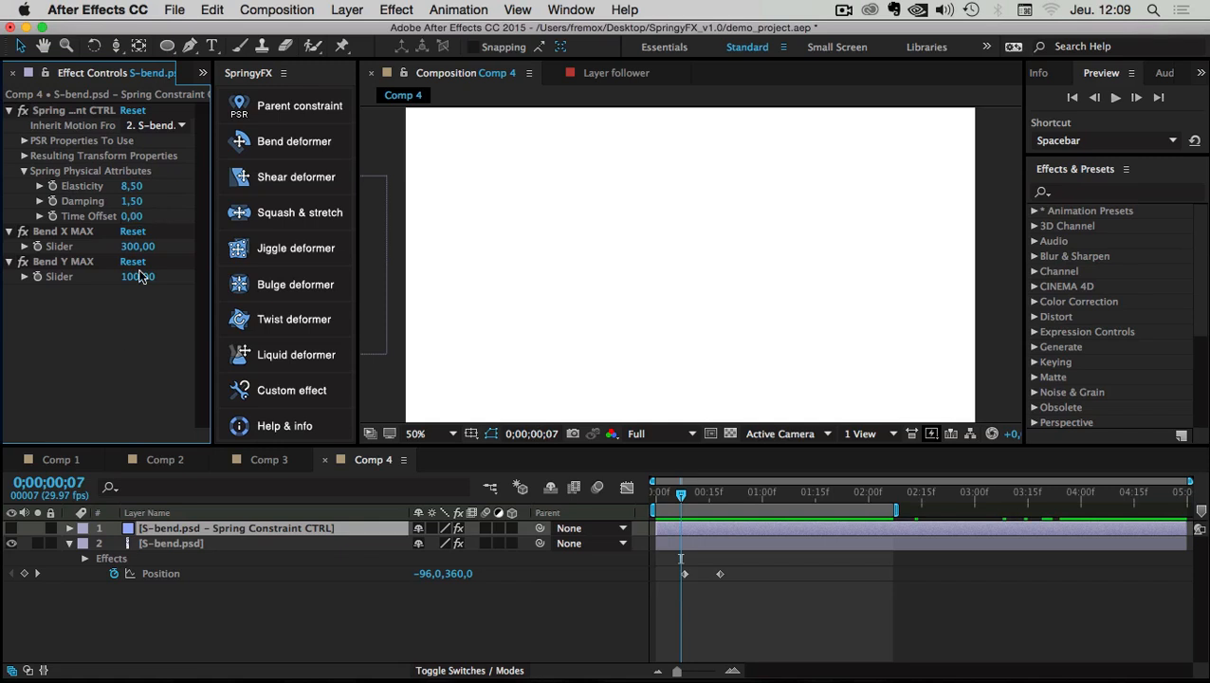
{"action": "left_click", "coordinate": [1114, 99]}
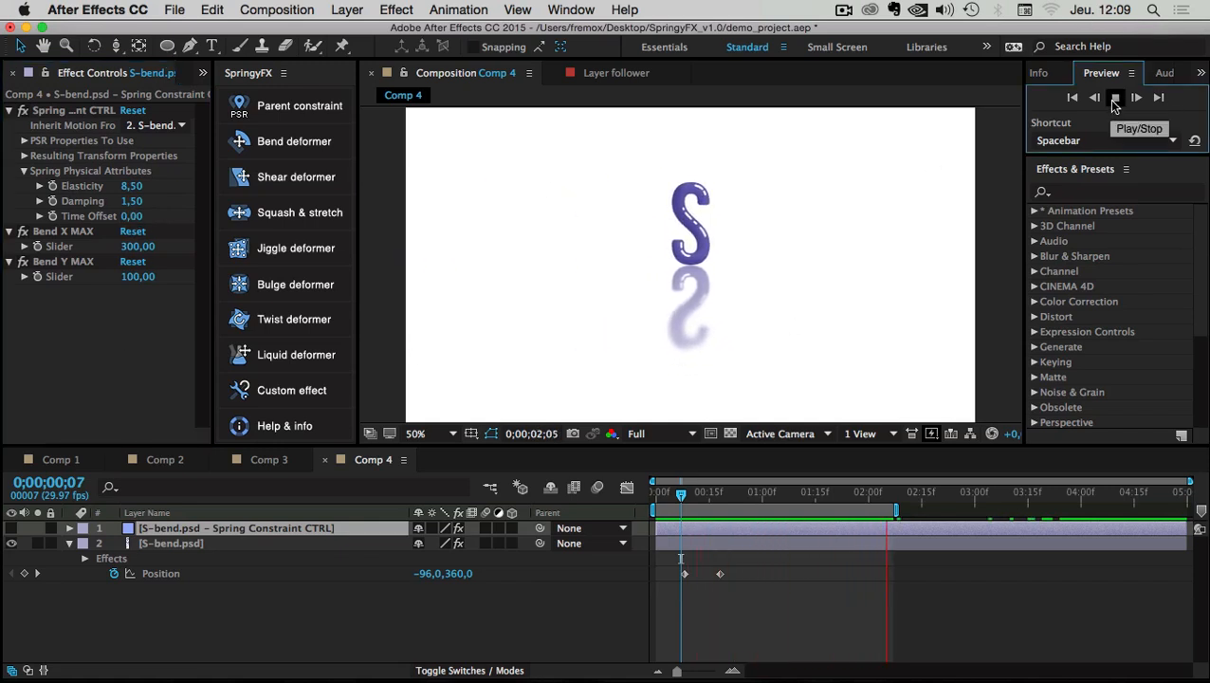
Apply Easy Ease In to the S layer's end Position keyframe
{"action": "left_click", "coordinate": [718, 573]}
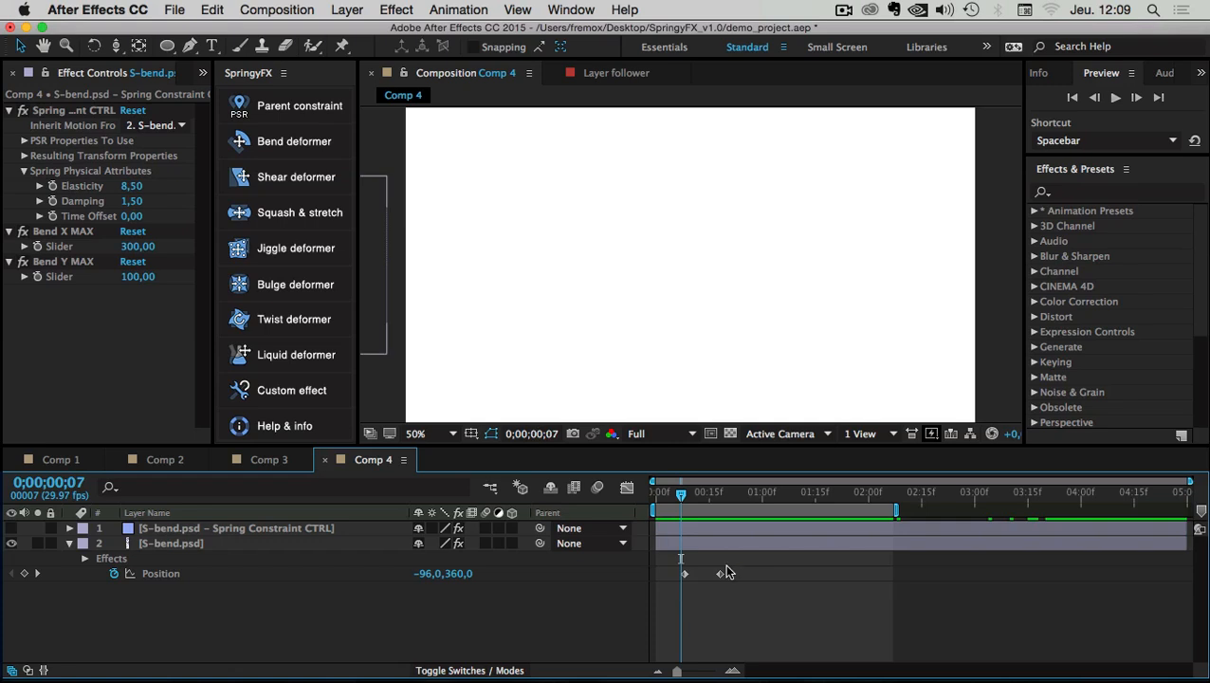
{"action": "right_click", "coordinate": [719, 573]}
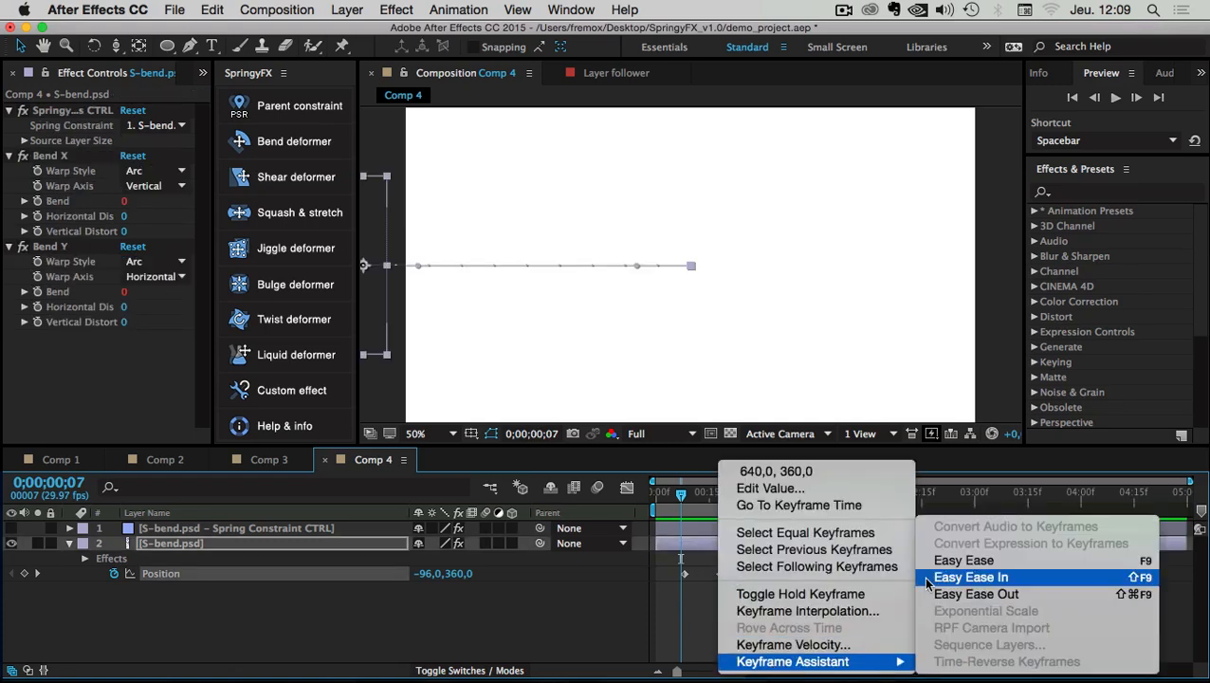
{"action": "left_click", "coordinate": [961, 560]}
{"action": "right_click", "coordinate": [719, 573]}
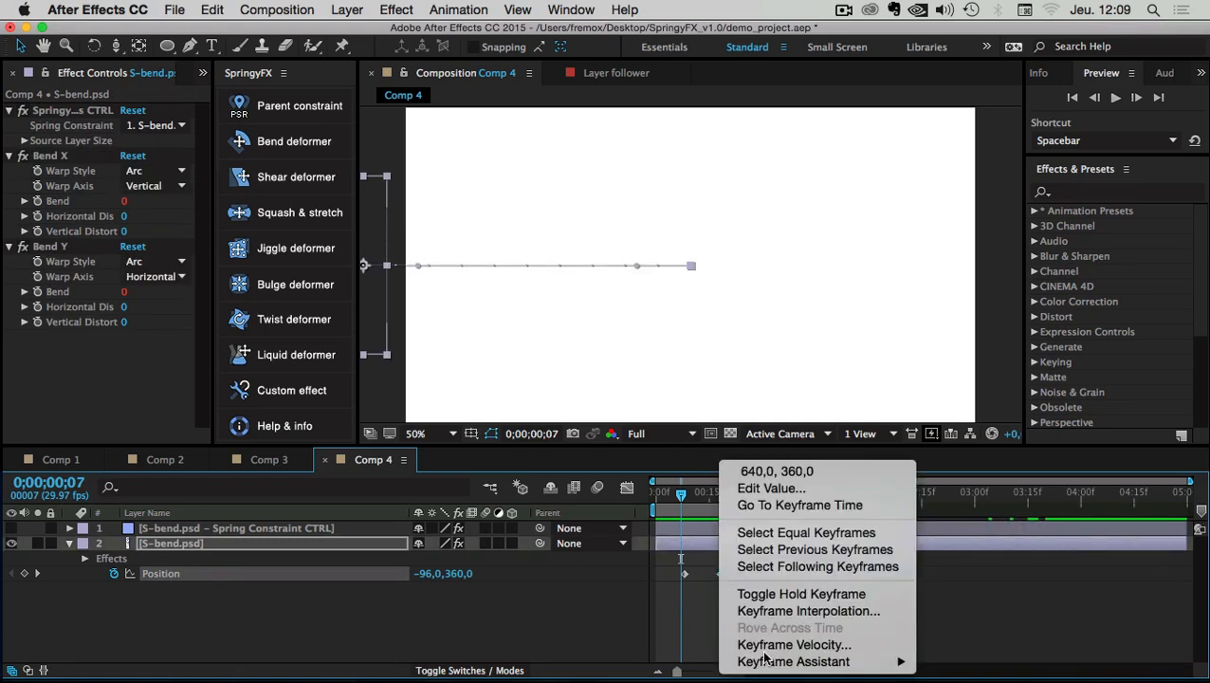
{"action": "mouse_move", "coordinate": [783, 656]}
{"action": "left_click", "coordinate": [963, 563]}
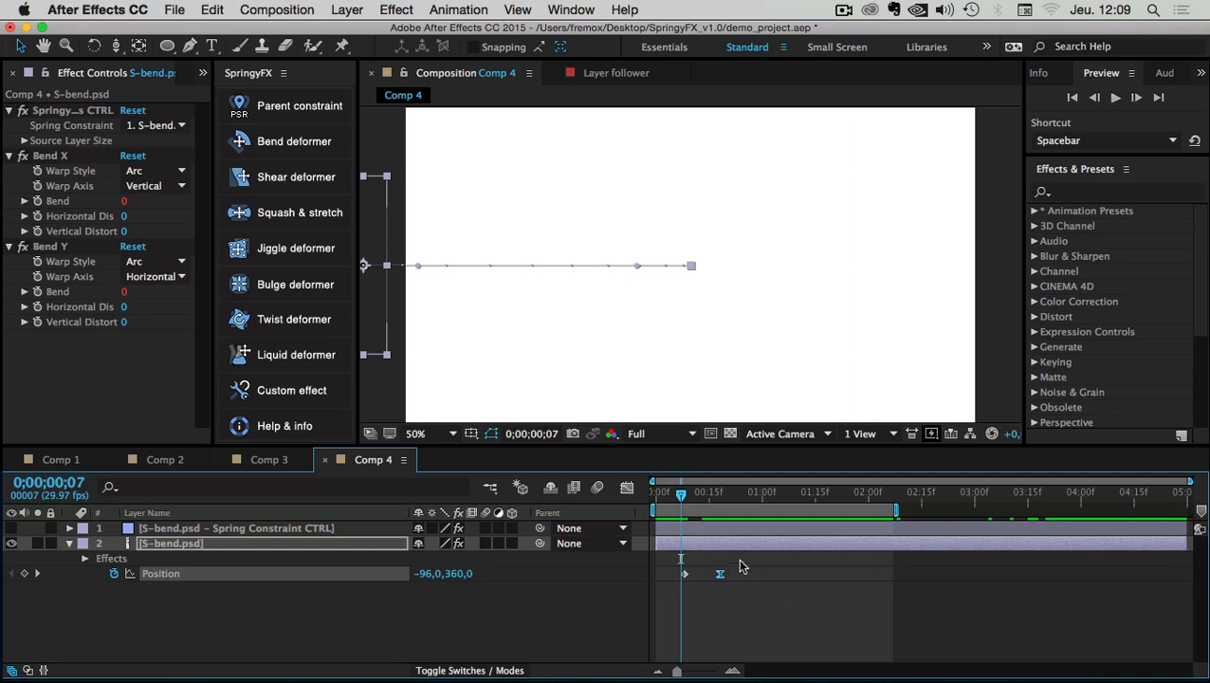
Reshape the Position speed curve's ease into the stop and preview the eased slide-in
{"action": "key", "text": "shift+F3"}
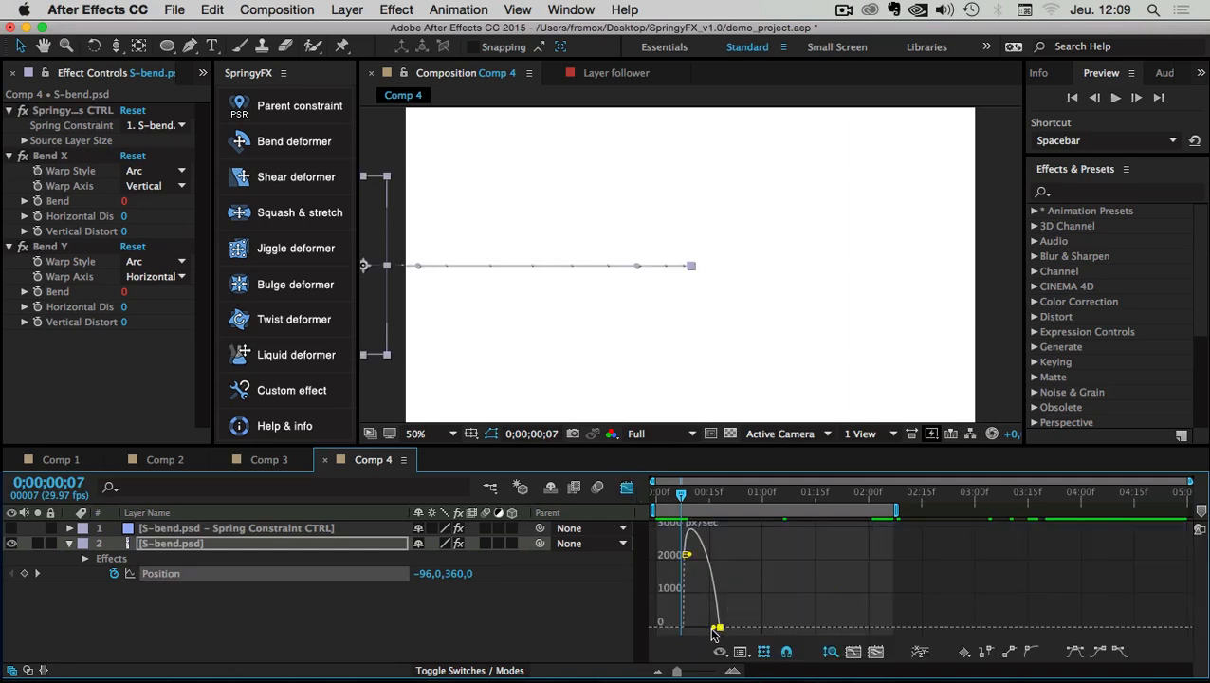
{"action": "left_click_drag", "start_coordinate": [713, 627], "coordinate": [702, 628]}
{"action": "left_click", "coordinate": [627, 489]}
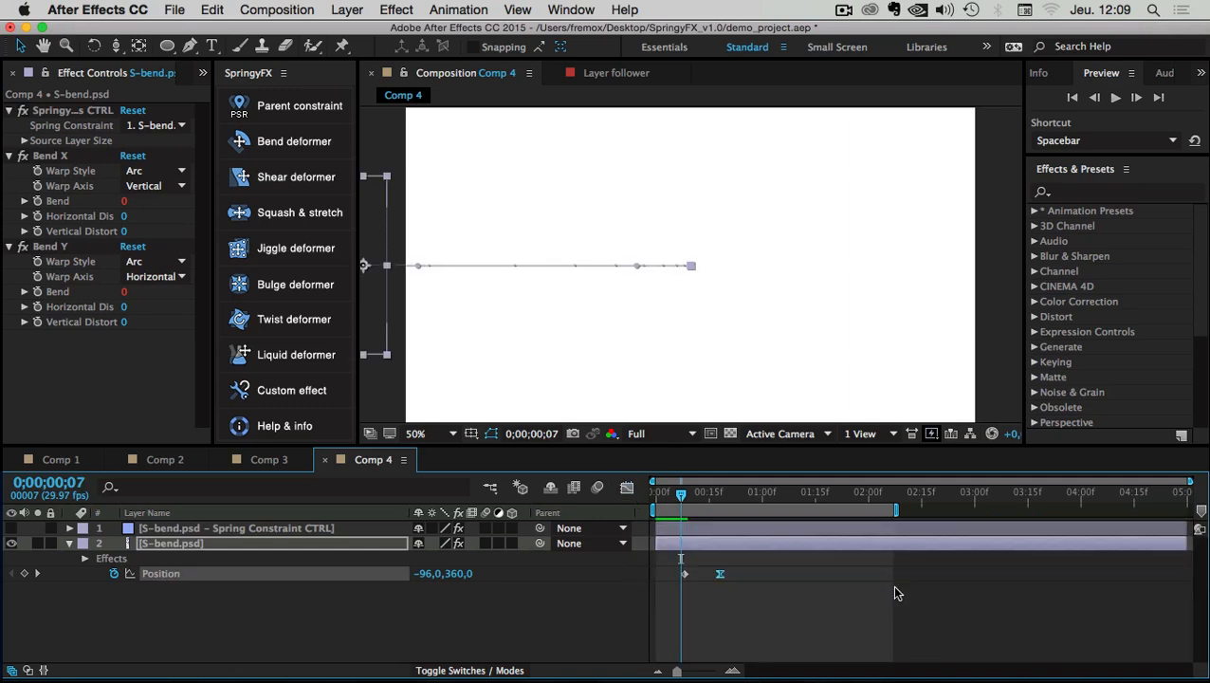
{"action": "left_click", "coordinate": [1115, 98]}
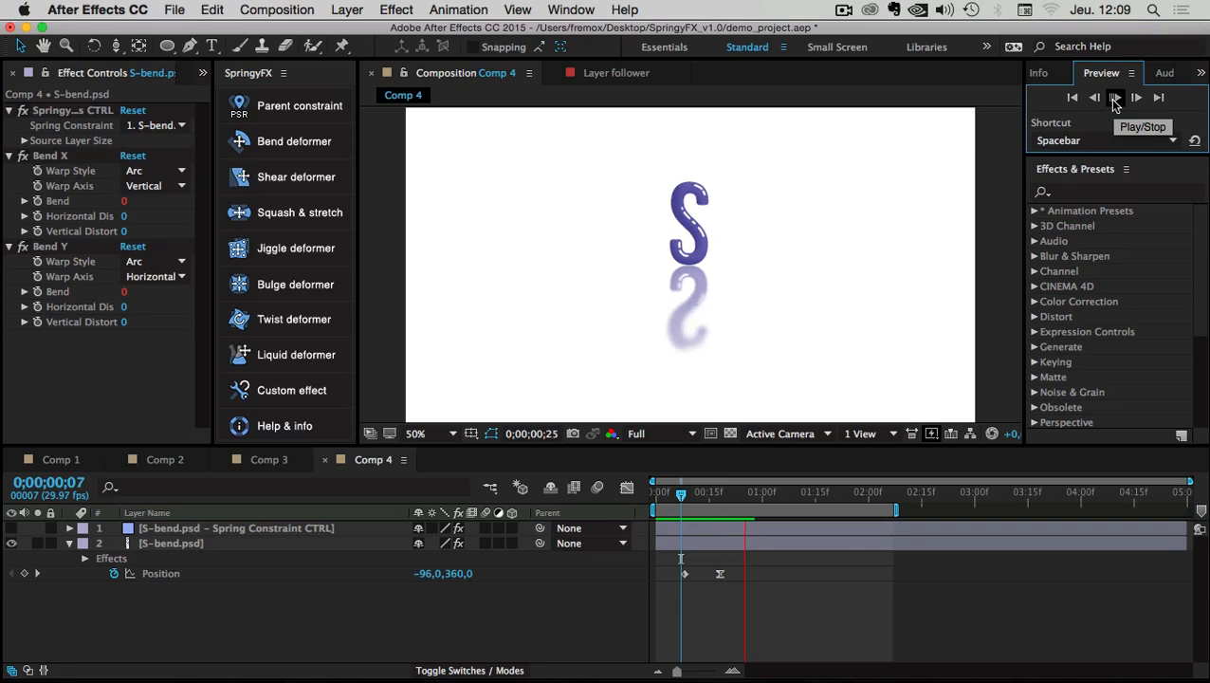
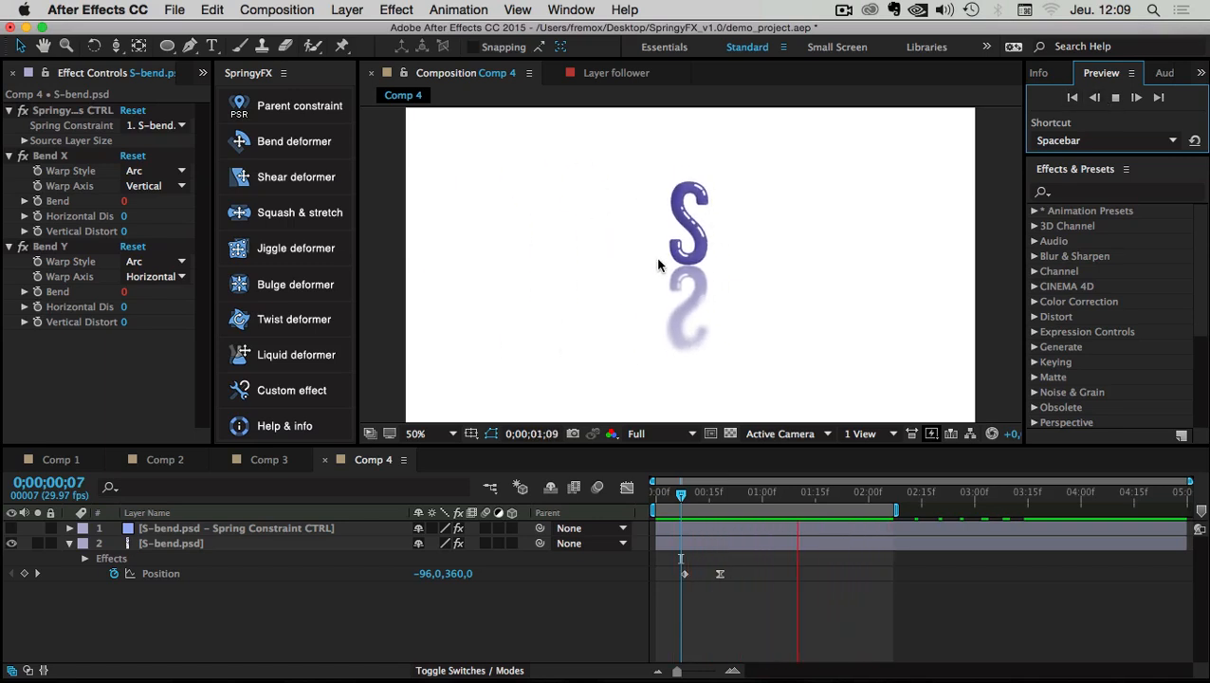
Stop the preview and scrub through the S sliding in to watch the bend settle
{"action": "left_click", "coordinate": [696, 492]}
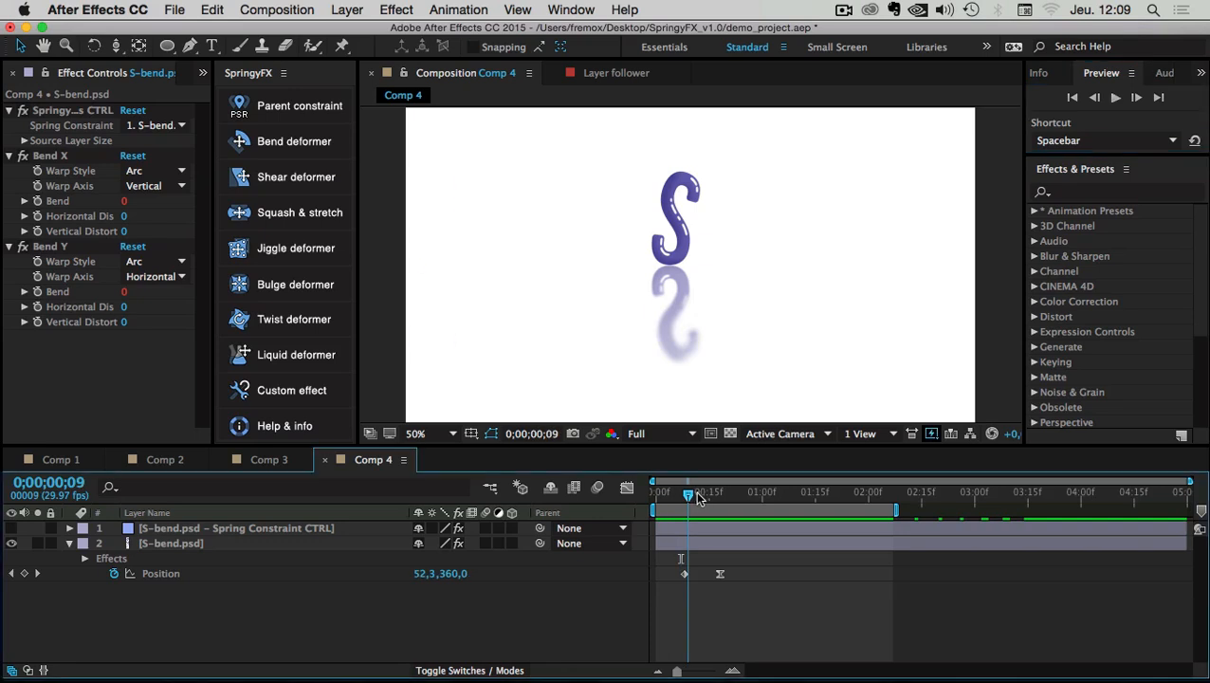
{"action": "mouse_move", "coordinate": [696, 497]}
{"action": "left_mouse_down"}
{"action": "mouse_move", "coordinate": [751, 498]}
{"action": "mouse_move", "coordinate": [705, 500]}
{"action": "left_mouse_up"}
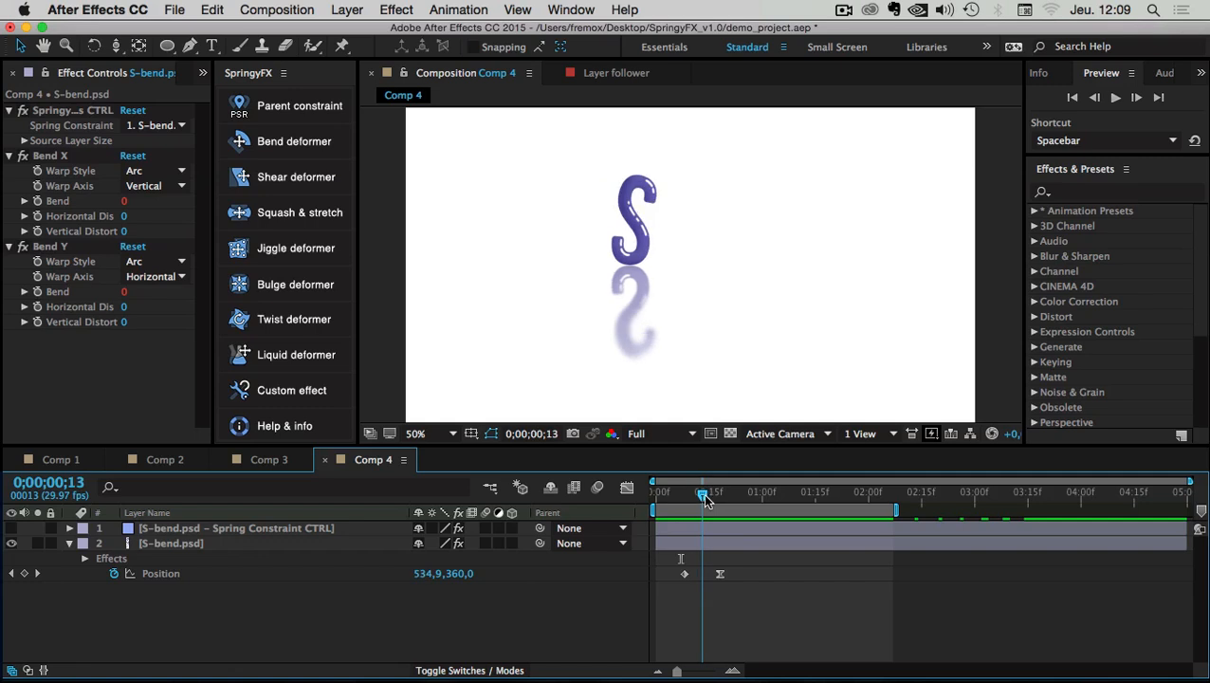
{"action": "left_click", "coordinate": [623, 274]}
{"action": "left_click_drag", "start_coordinate": [702, 494], "coordinate": [744, 494]}
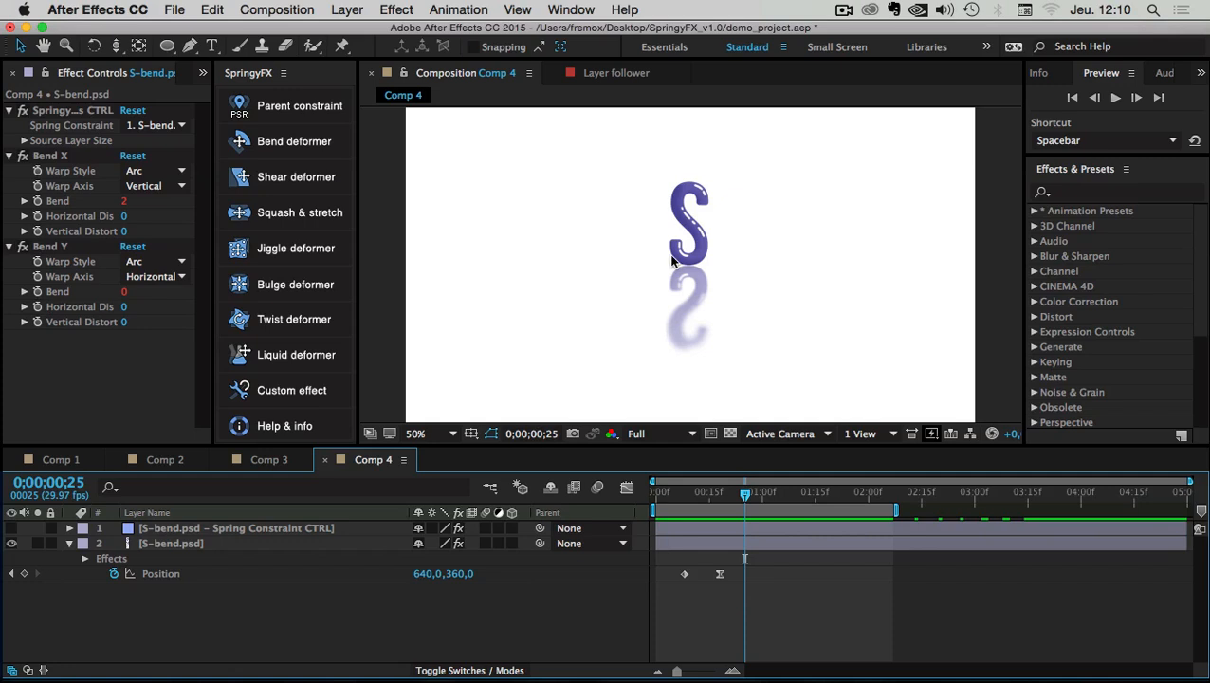
{"action": "left_click_drag", "start_coordinate": [744, 494], "coordinate": [769, 493]}
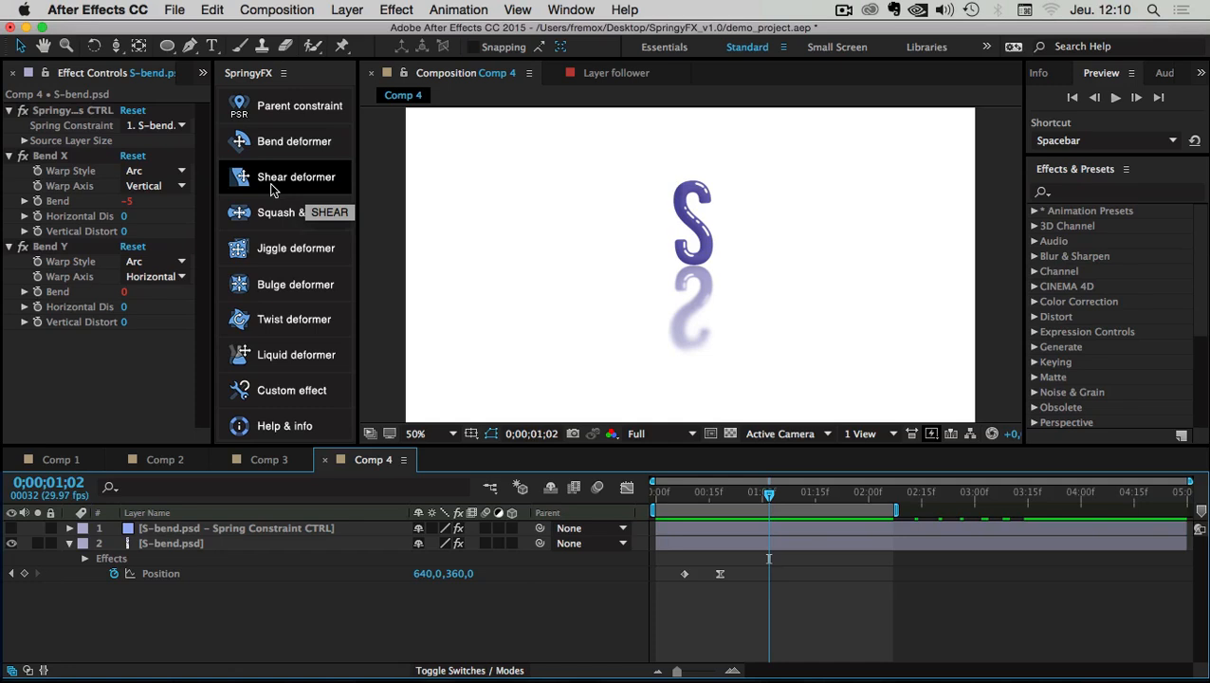
{"action": "left_click", "coordinate": [374, 126]}
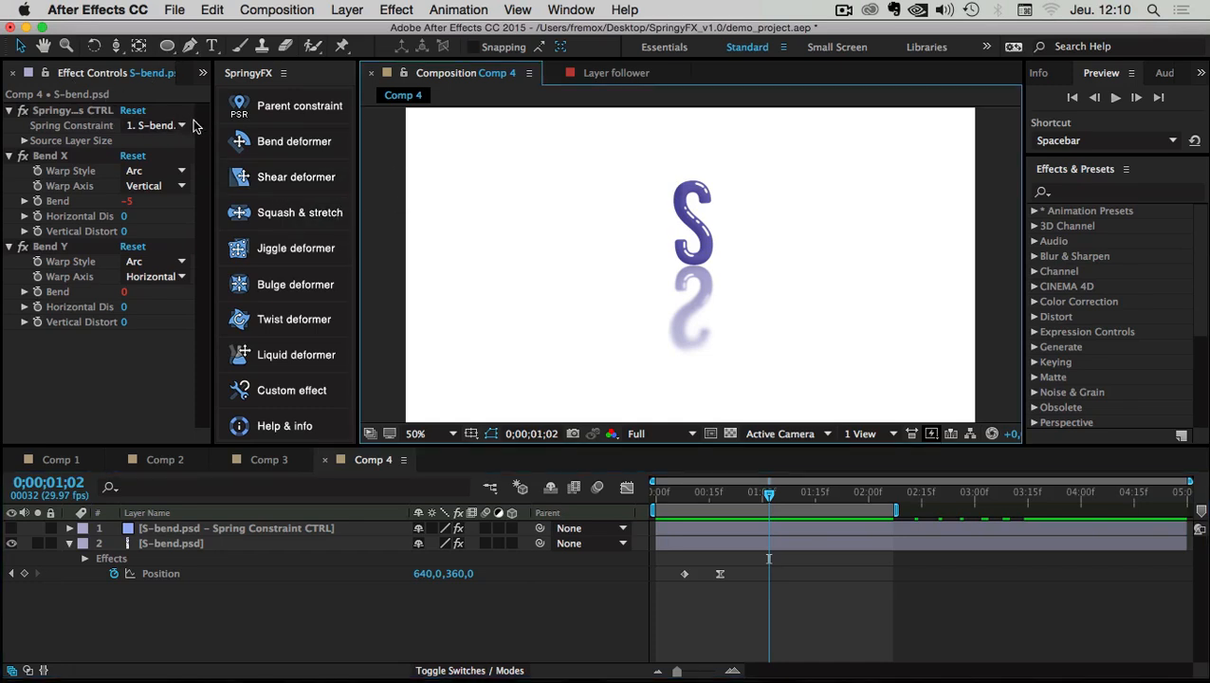
Create a new composition, Comp 5, and add a new solid layer with default settings
{"action": "left_click", "coordinate": [287, 12]}
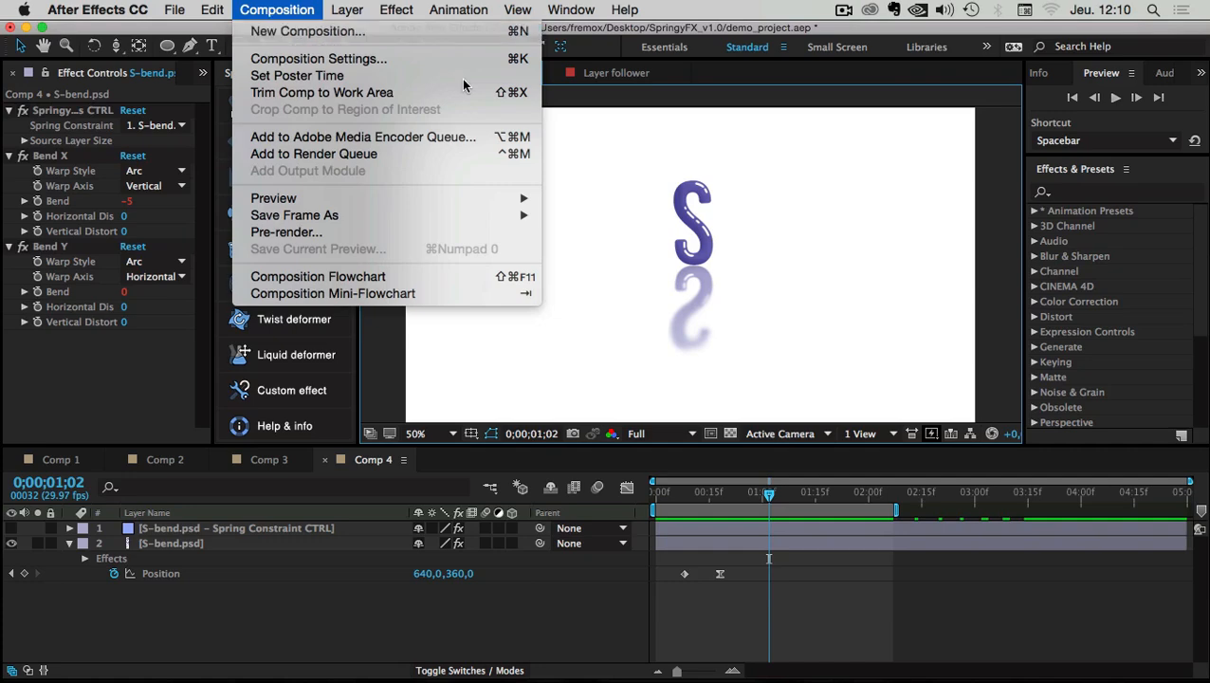
{"action": "left_click", "coordinate": [303, 32]}
{"action": "left_click", "coordinate": [767, 539]}
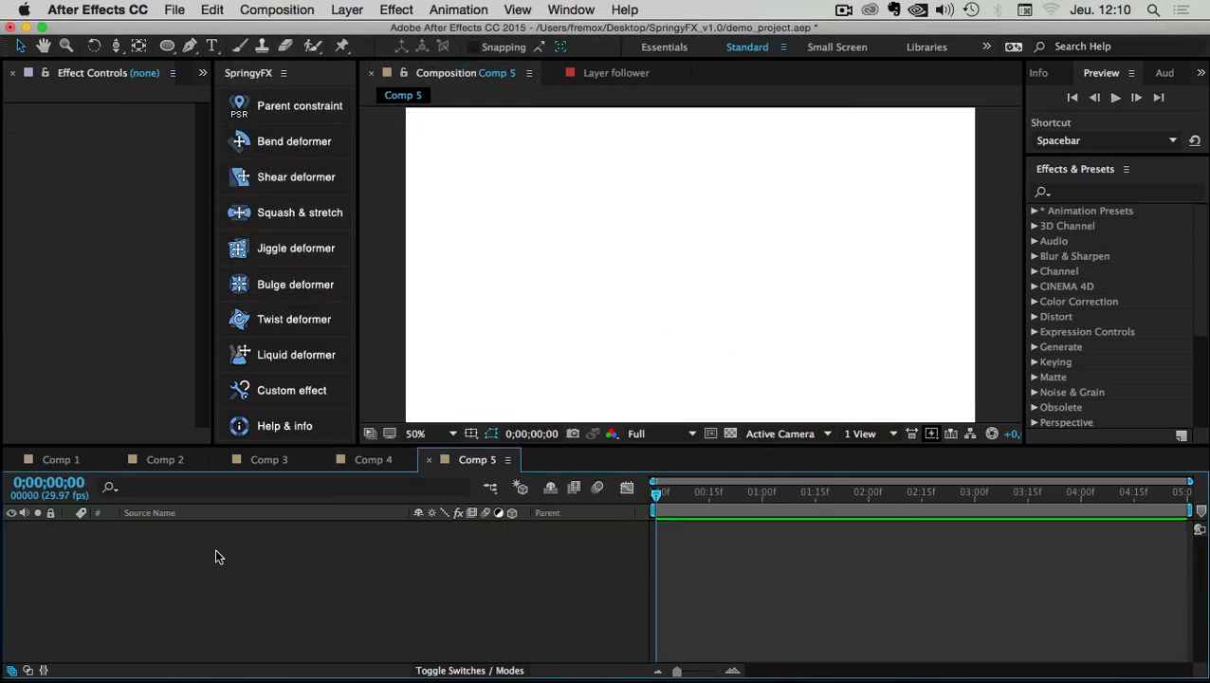
{"action": "right_click", "coordinate": [114, 538]}
{"action": "mouse_move", "coordinate": [284, 512]}
{"action": "left_click", "coordinate": [379, 543]}
{"action": "left_click", "coordinate": [771, 496]}
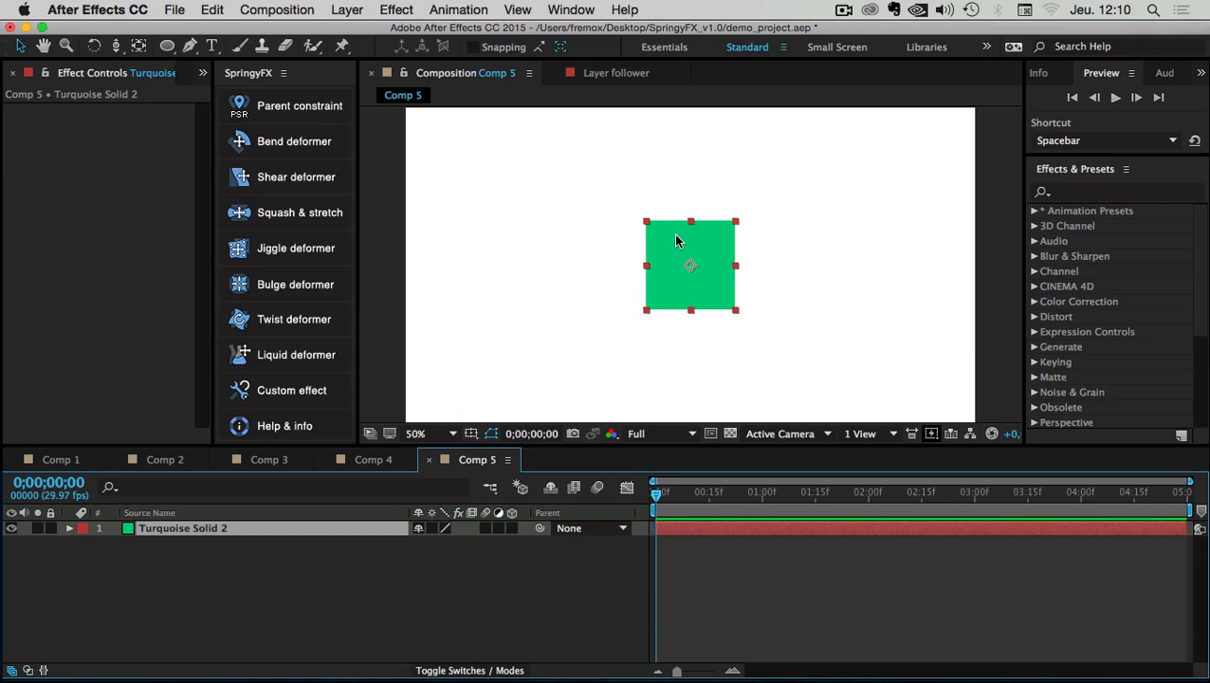
Move the green solid to the lower left and set a Position keyframe at frame 8 (154,0,620,0)
{"action": "left_click_drag", "start_coordinate": [679, 193], "coordinate": [461, 318]}
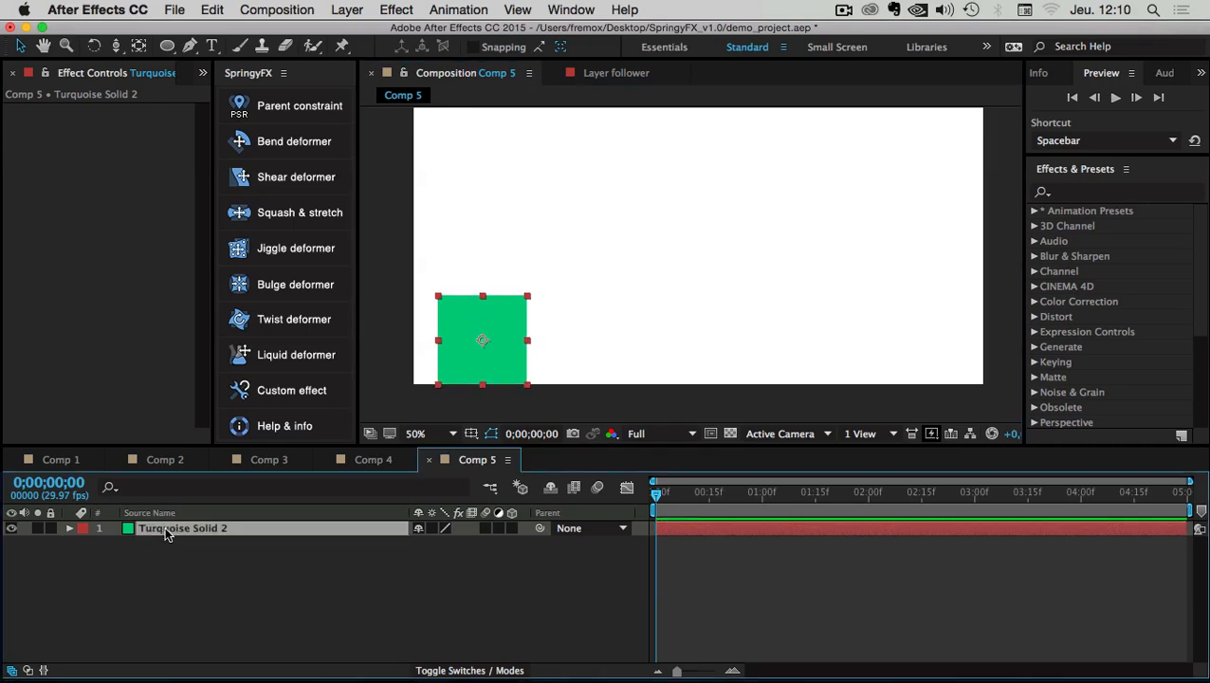
{"action": "key", "text": "p"}
{"action": "left_click_drag", "start_coordinate": [661, 503], "coordinate": [720, 495]}
{"action": "left_click", "coordinate": [114, 542]}
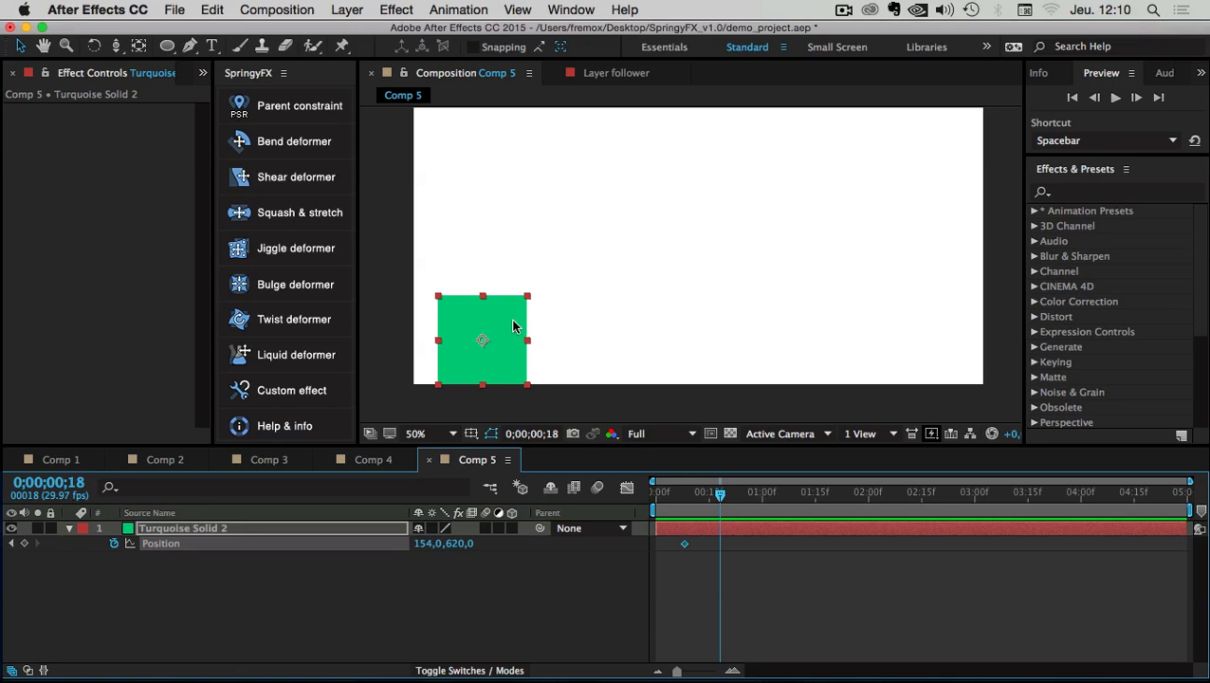
Slide the solid right to 1102,0,620,0 for a second Position keyframe and preview the move
{"action": "left_click_drag", "start_coordinate": [515, 329], "coordinate": [923, 327]}
{"action": "key", "text": "space"}
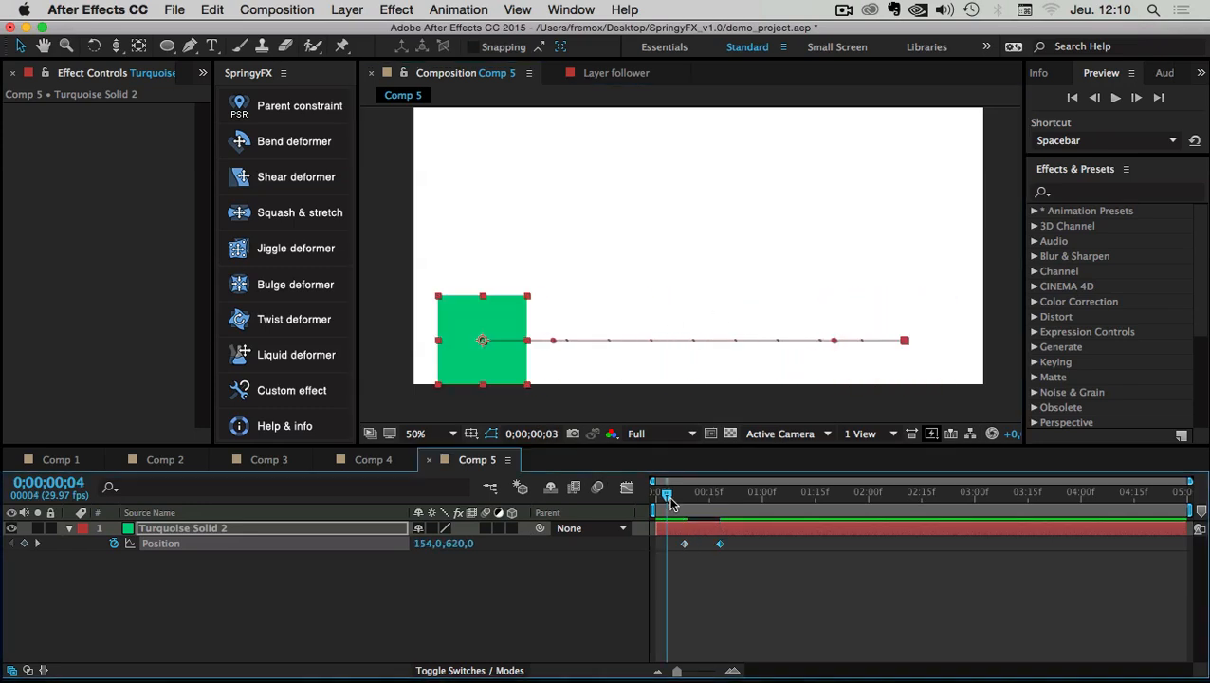
{"action": "mouse_move", "coordinate": [703, 499]}
{"action": "left_mouse_down"}
{"action": "mouse_move", "coordinate": [693, 495]}
{"action": "mouse_move", "coordinate": [740, 495]}
{"action": "mouse_move", "coordinate": [671, 503]}
{"action": "mouse_move", "coordinate": [717, 502]}
{"action": "mouse_move", "coordinate": [705, 502]}
{"action": "left_mouse_up"}
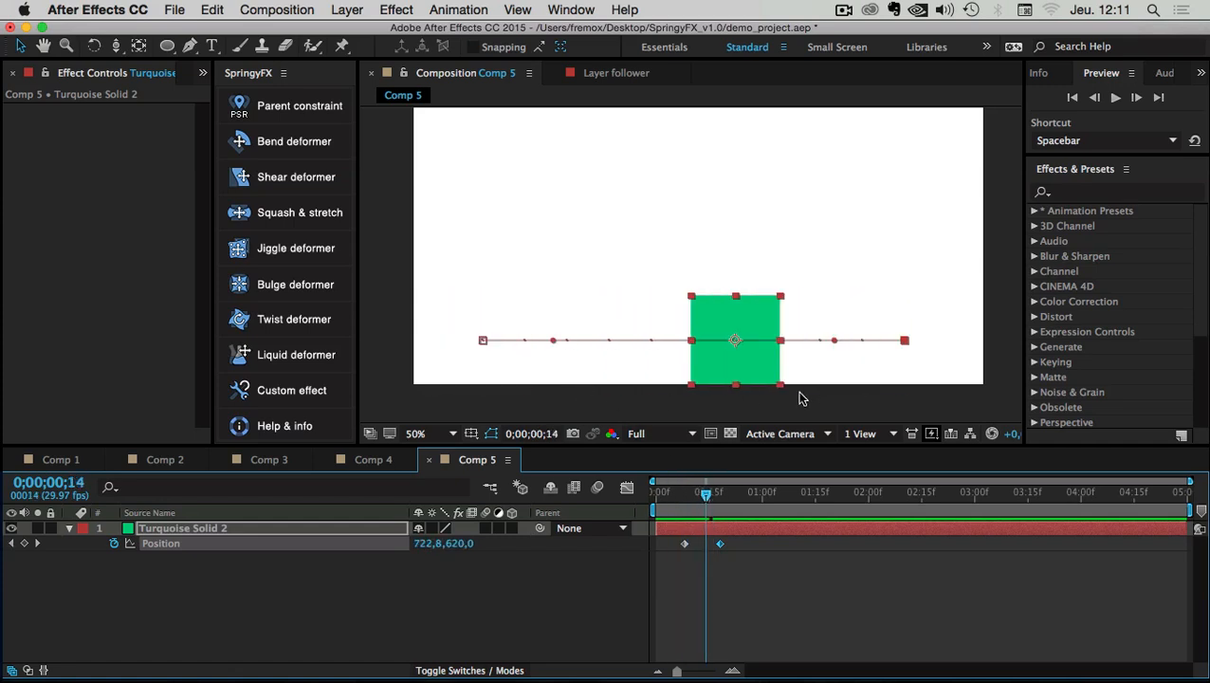
Apply Easy Ease to both Position keyframes and play back the eased slide
{"action": "left_click_drag", "start_coordinate": [716, 543], "coordinate": [743, 551]}
{"action": "right_click", "coordinate": [718, 544]}
{"action": "mouse_move", "coordinate": [793, 661]}
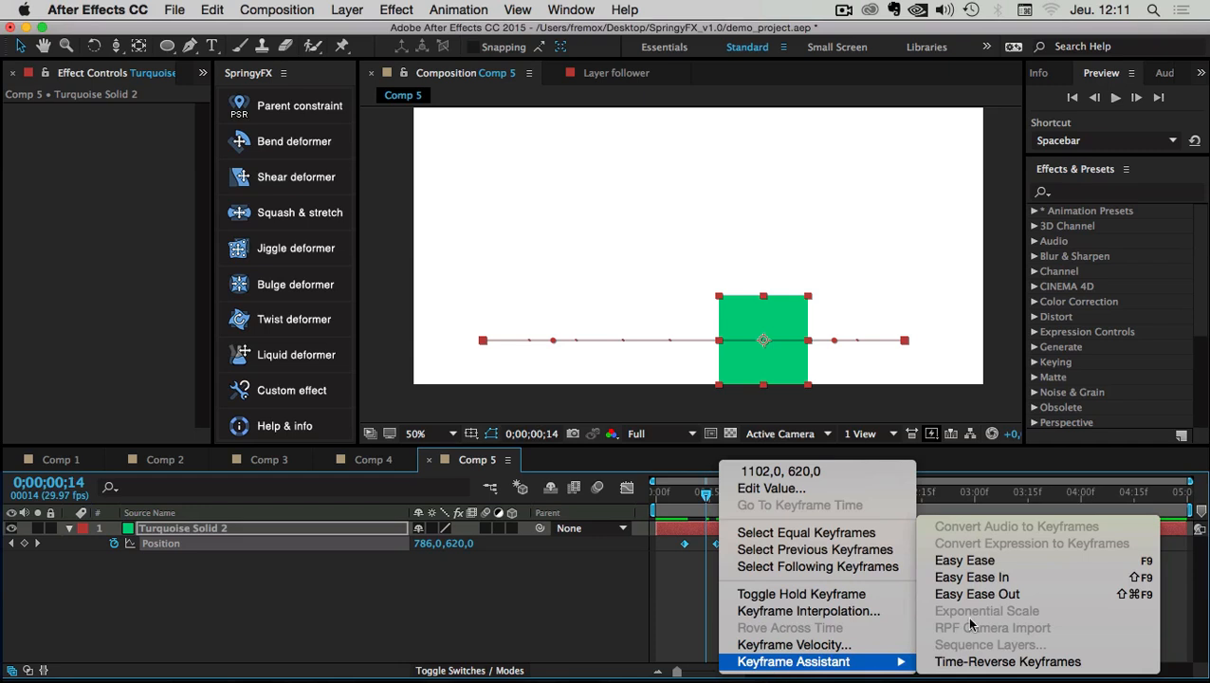
{"action": "left_click", "coordinate": [964, 561]}
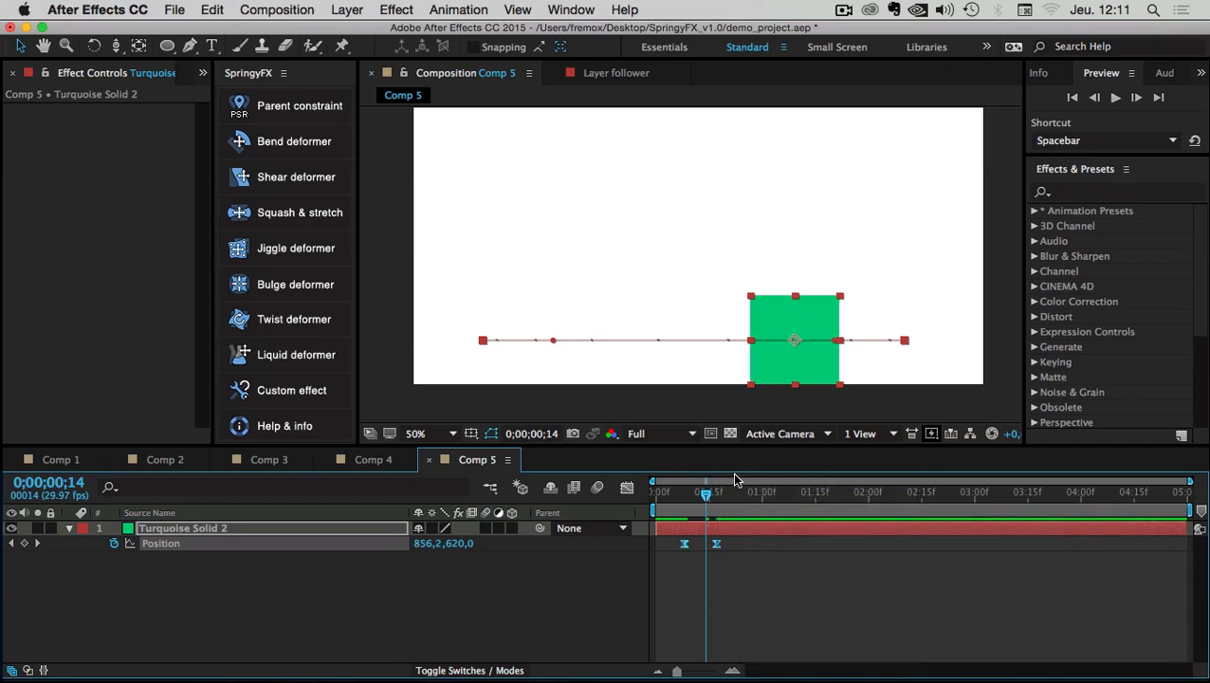
{"action": "left_click_drag", "start_coordinate": [706, 491], "coordinate": [819, 493]}
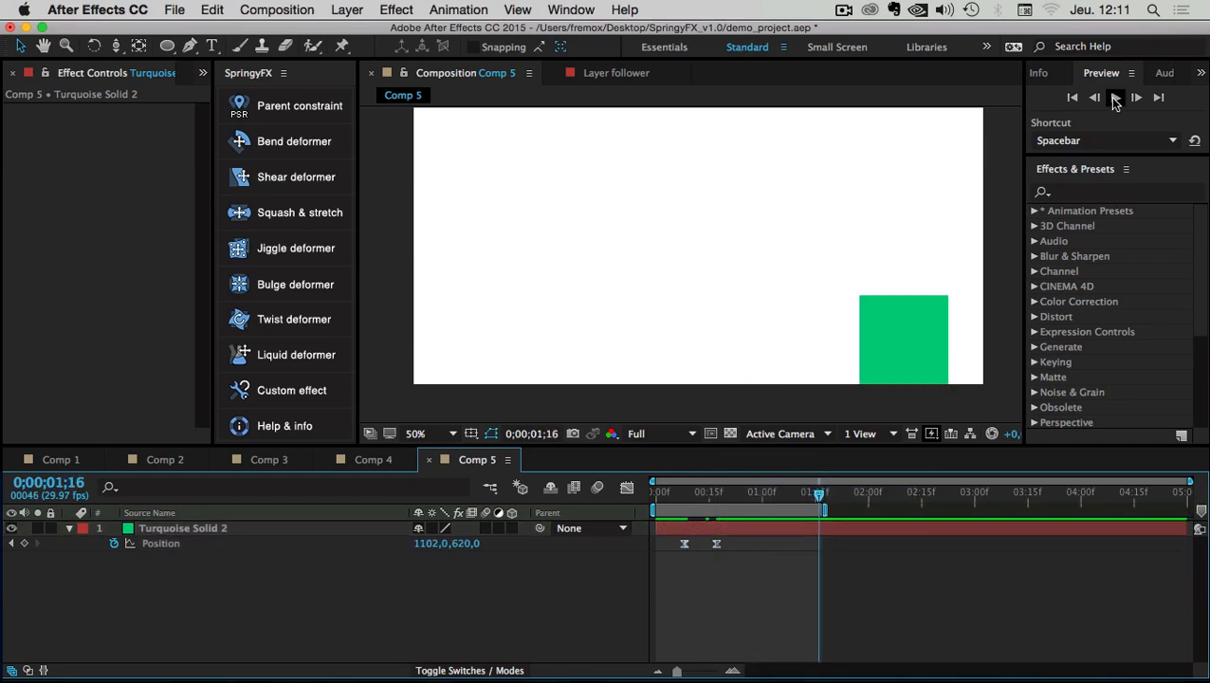
{"action": "left_click", "coordinate": [1115, 98]}
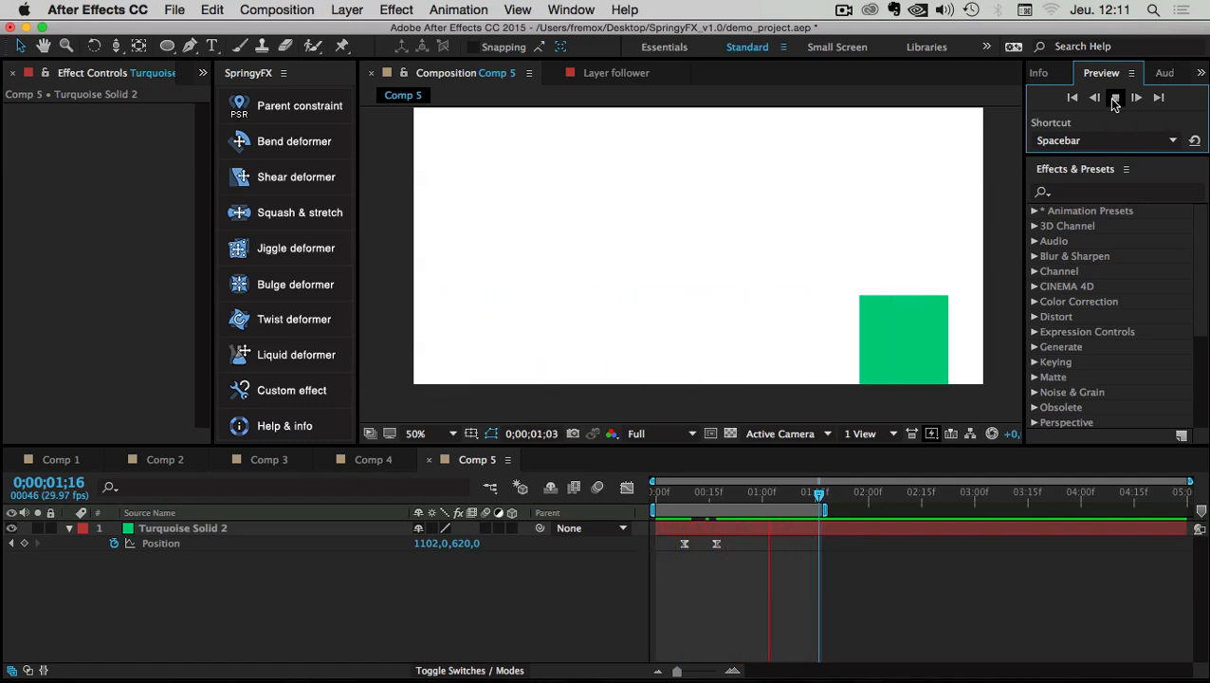
{"action": "key", "text": "space"}
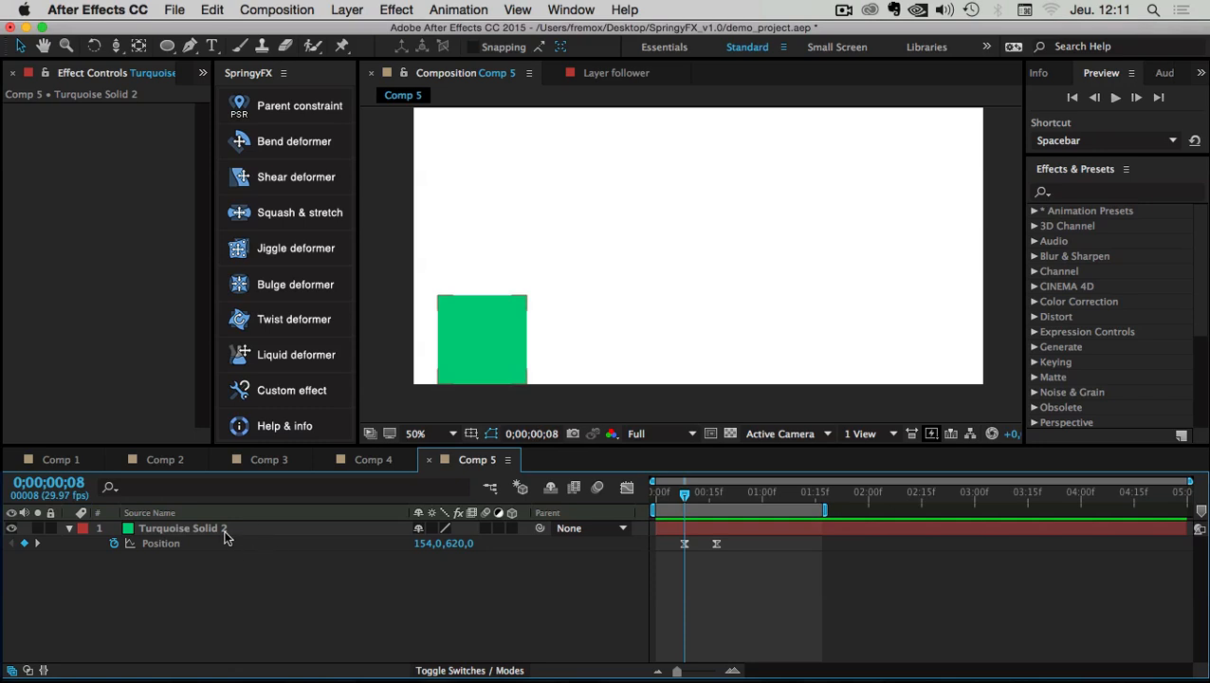
Rename the solid layer to 'sliding box', fixing a typo, then scrub to check its motion
{"action": "left_click", "coordinate": [171, 531]}
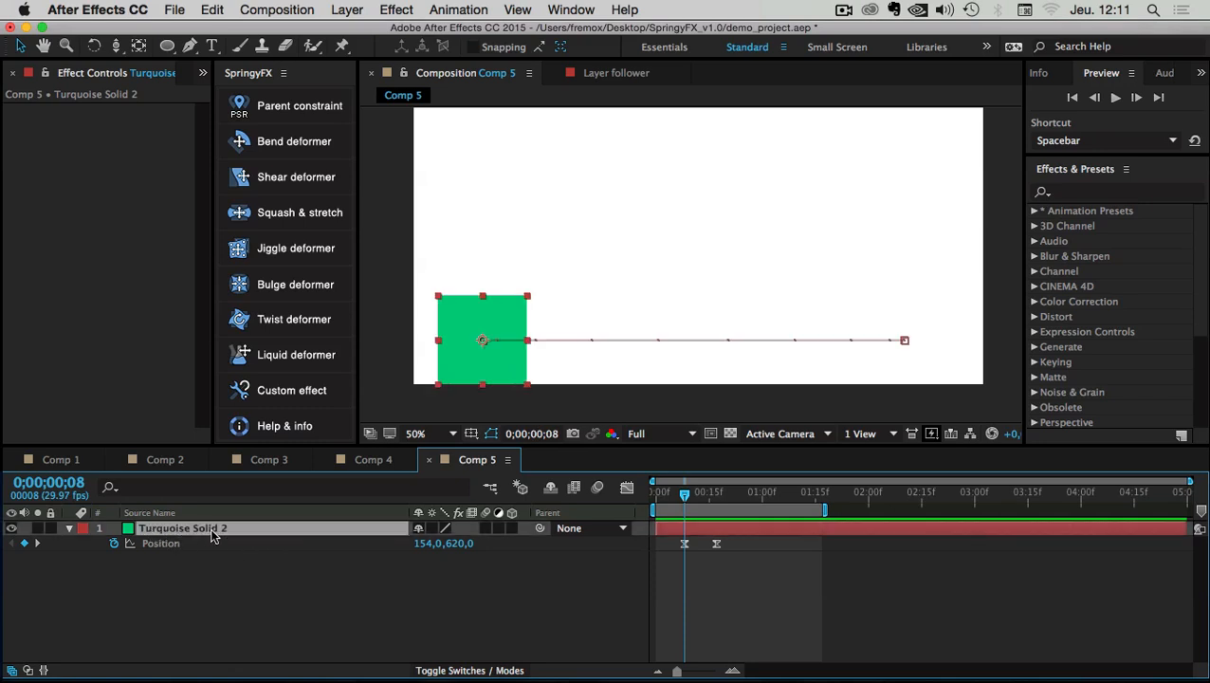
{"action": "key", "text": "Return"}
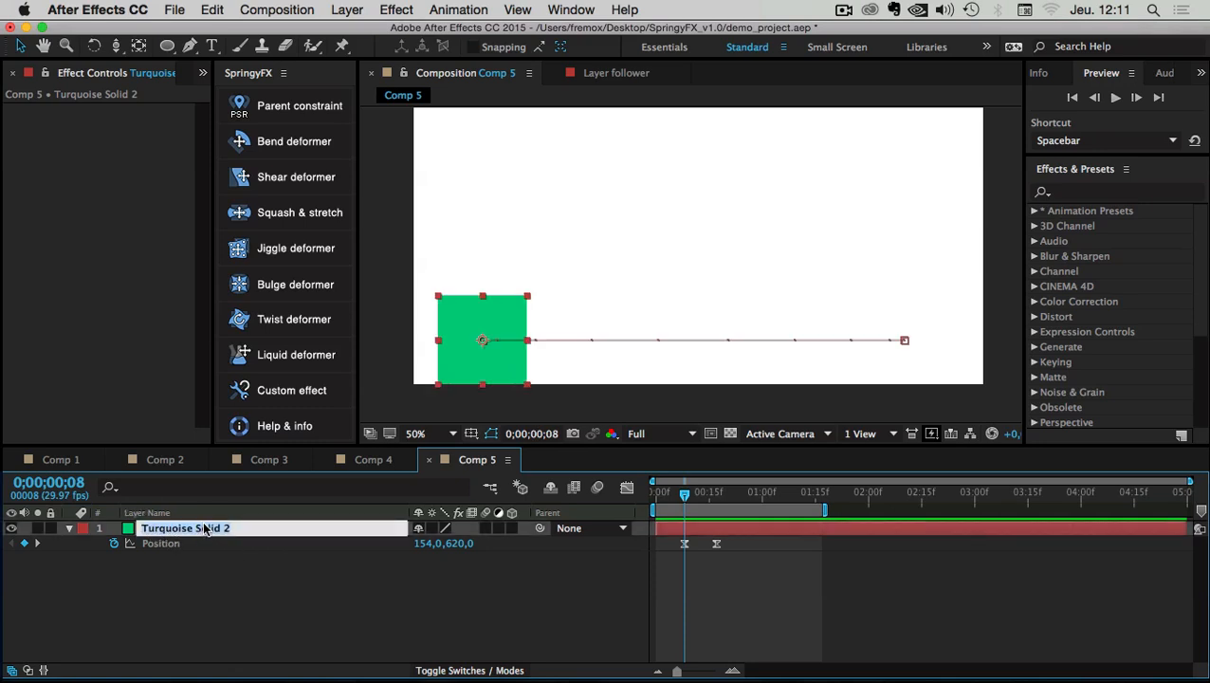
{"action": "type", "text": "s"}
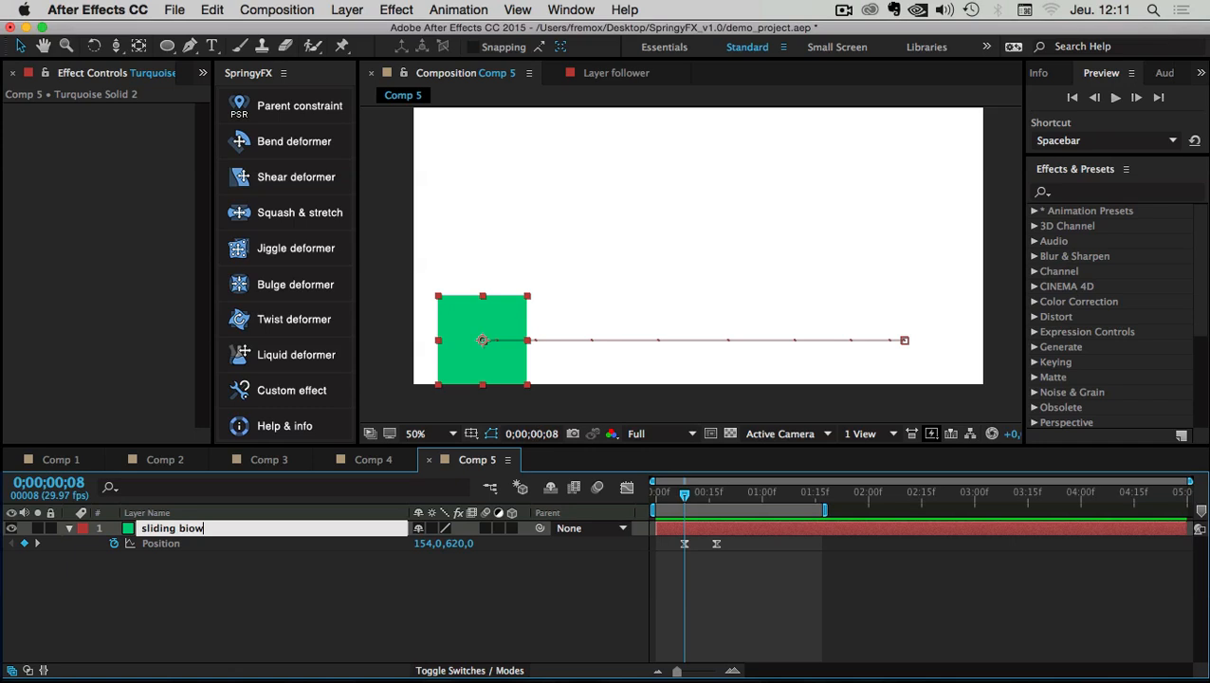
{"action": "type", "text": "liding bow"}
{"action": "key", "text": "BackSpace"}
{"action": "type", "text": "x"}
{"action": "left_click", "coordinate": [219, 584]}
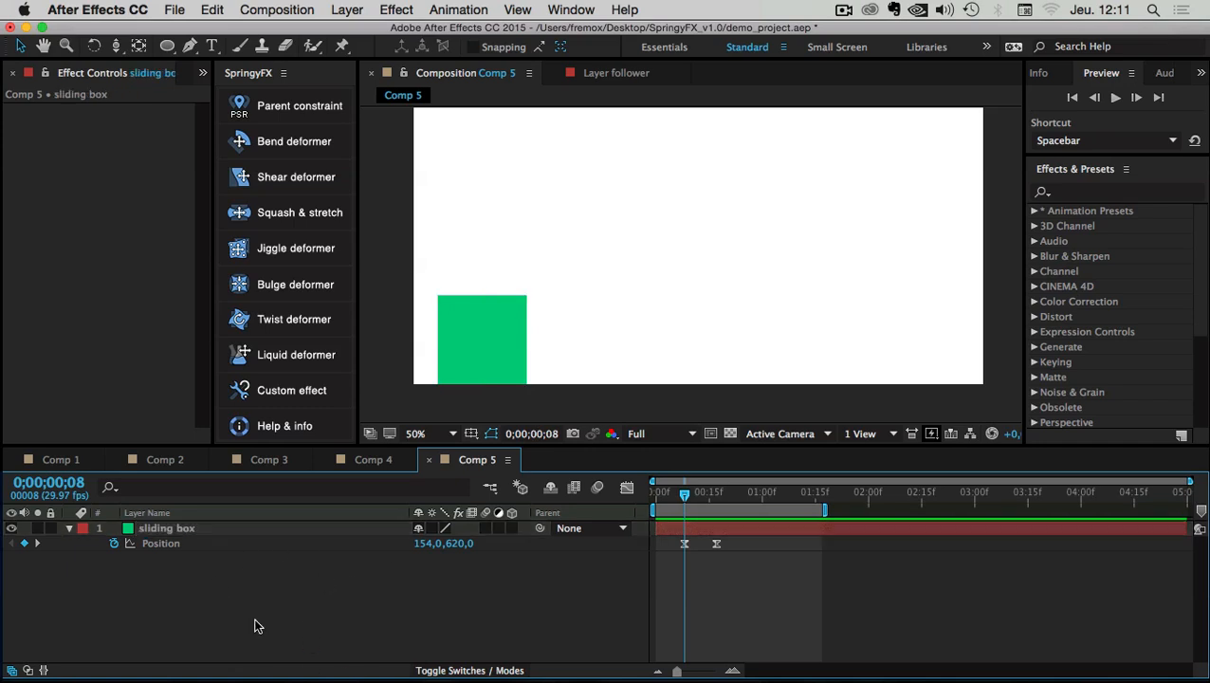
{"action": "left_click", "coordinate": [170, 531]}
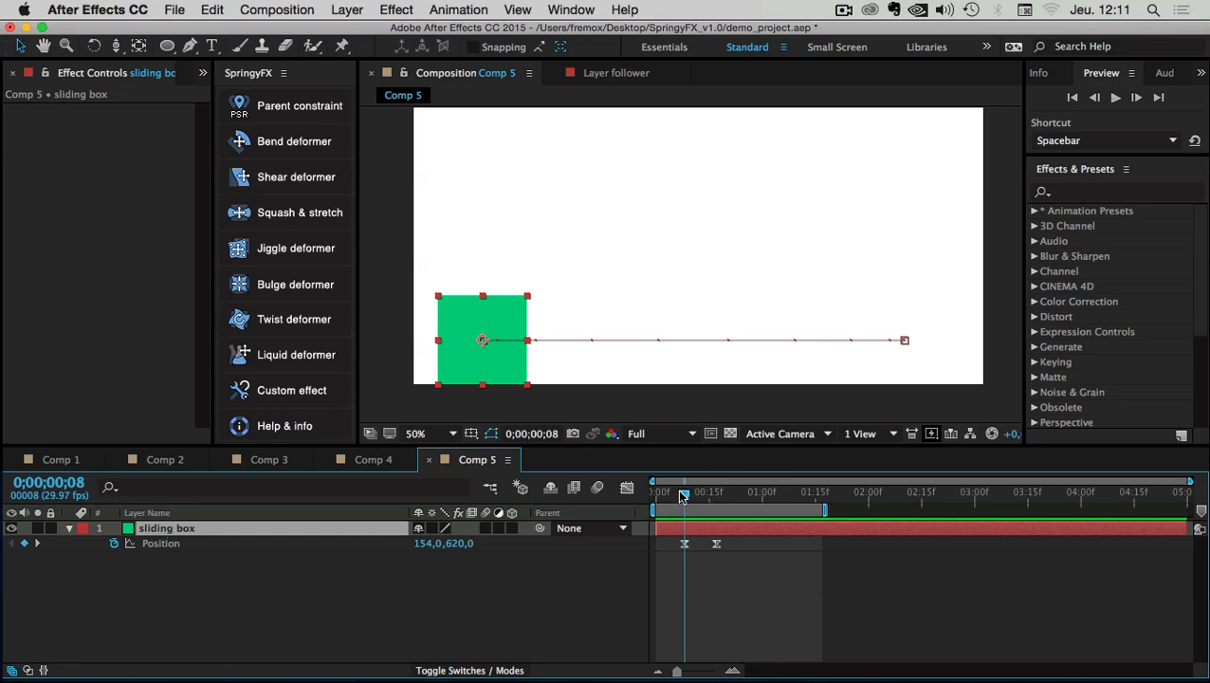
{"action": "mouse_move", "coordinate": [683, 495]}
{"action": "left_mouse_down"}
{"action": "mouse_move", "coordinate": [714, 494]}
{"action": "mouse_move", "coordinate": [693, 495]}
{"action": "left_mouse_up"}
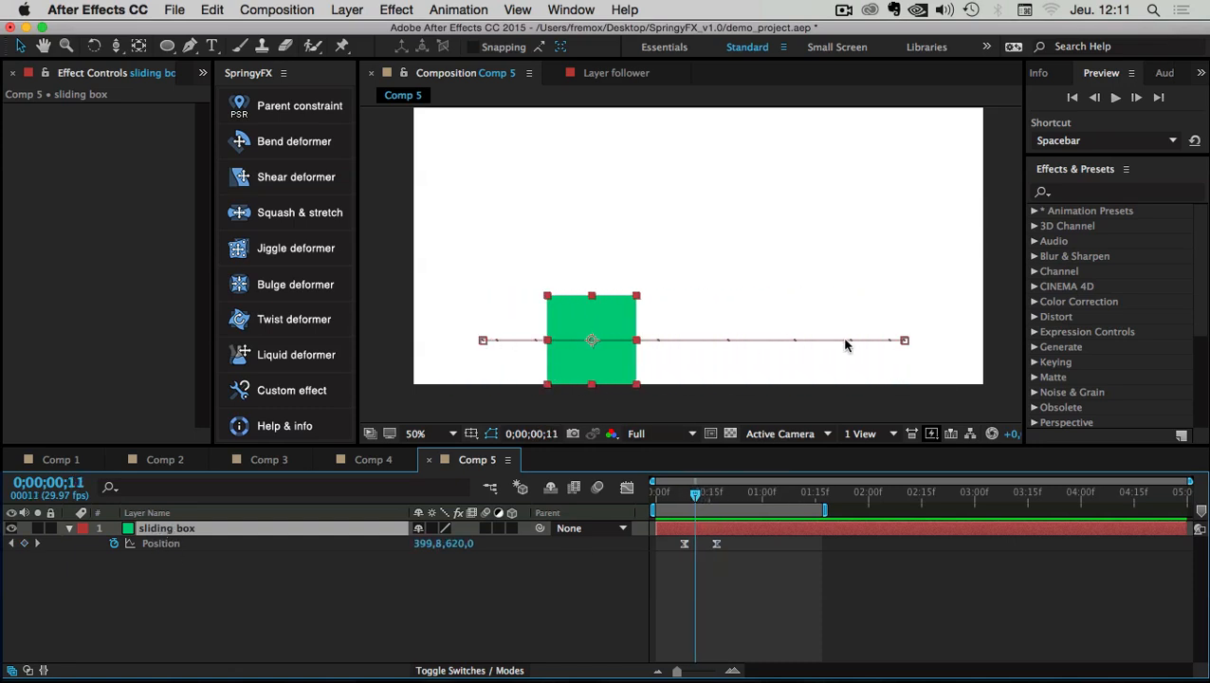
Bring up the SpringyFX SHEAR deformer description, read through it, and close the dialog
{"action": "left_click", "coordinate": [276, 181]}
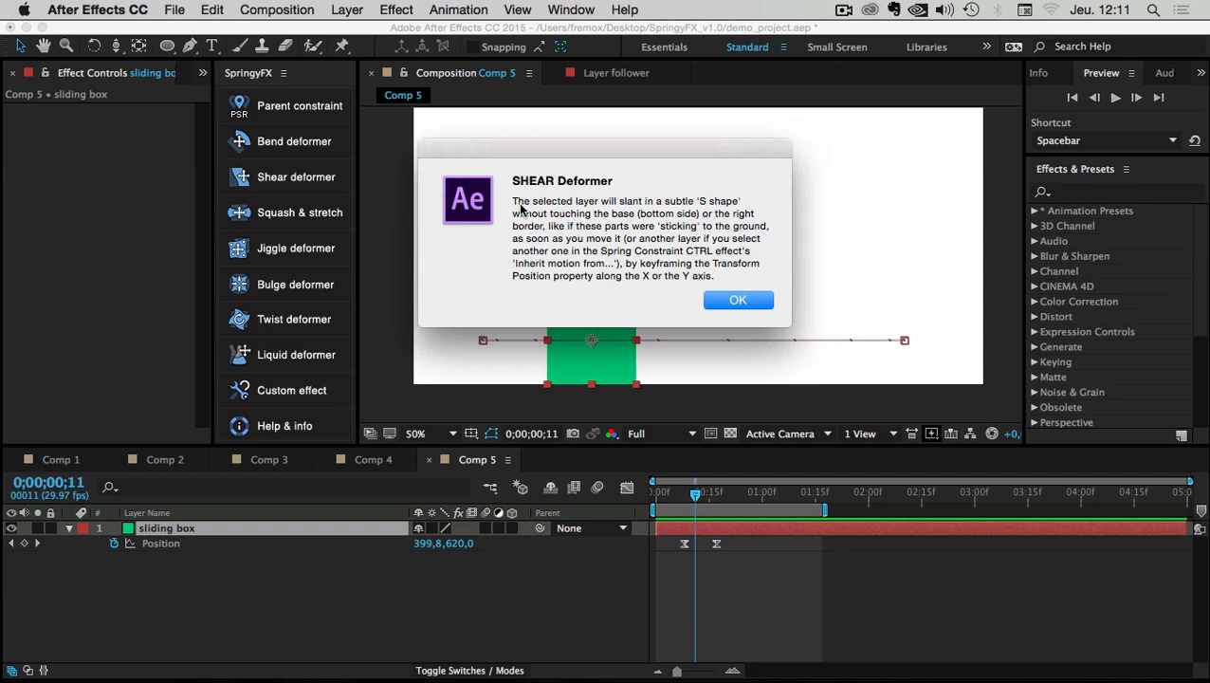
{"action": "left_click_drag", "start_coordinate": [513, 203], "coordinate": [722, 281]}
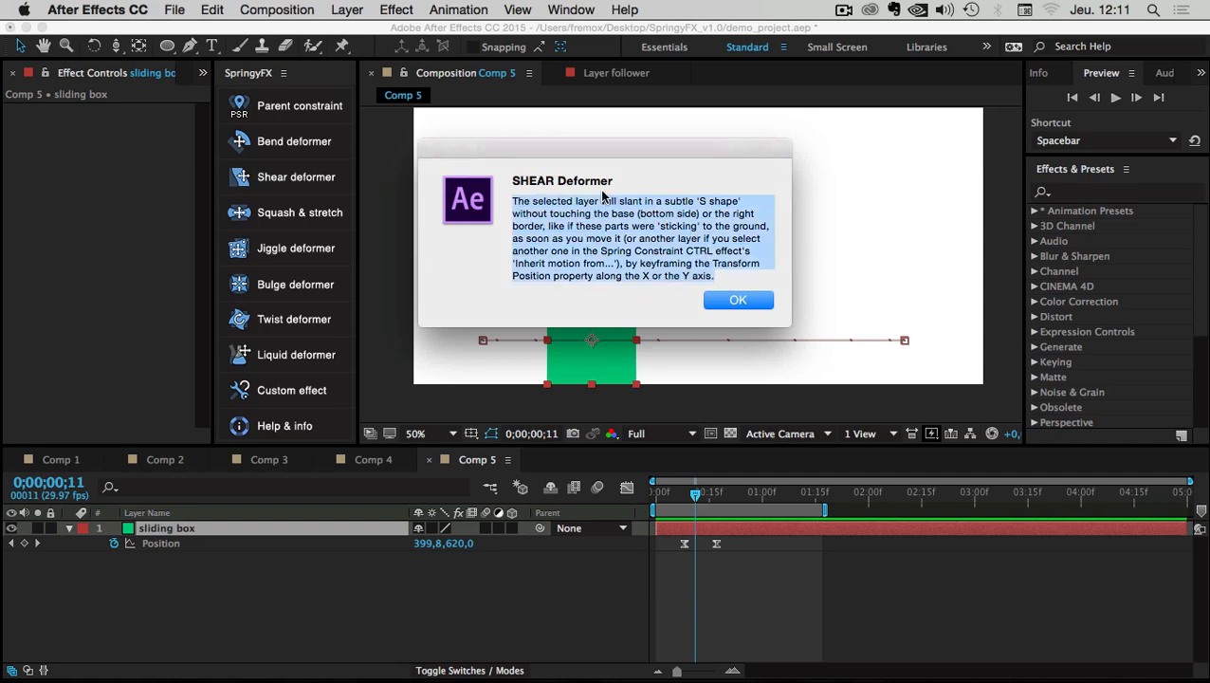
{"action": "left_click_drag", "start_coordinate": [620, 203], "coordinate": [633, 206]}
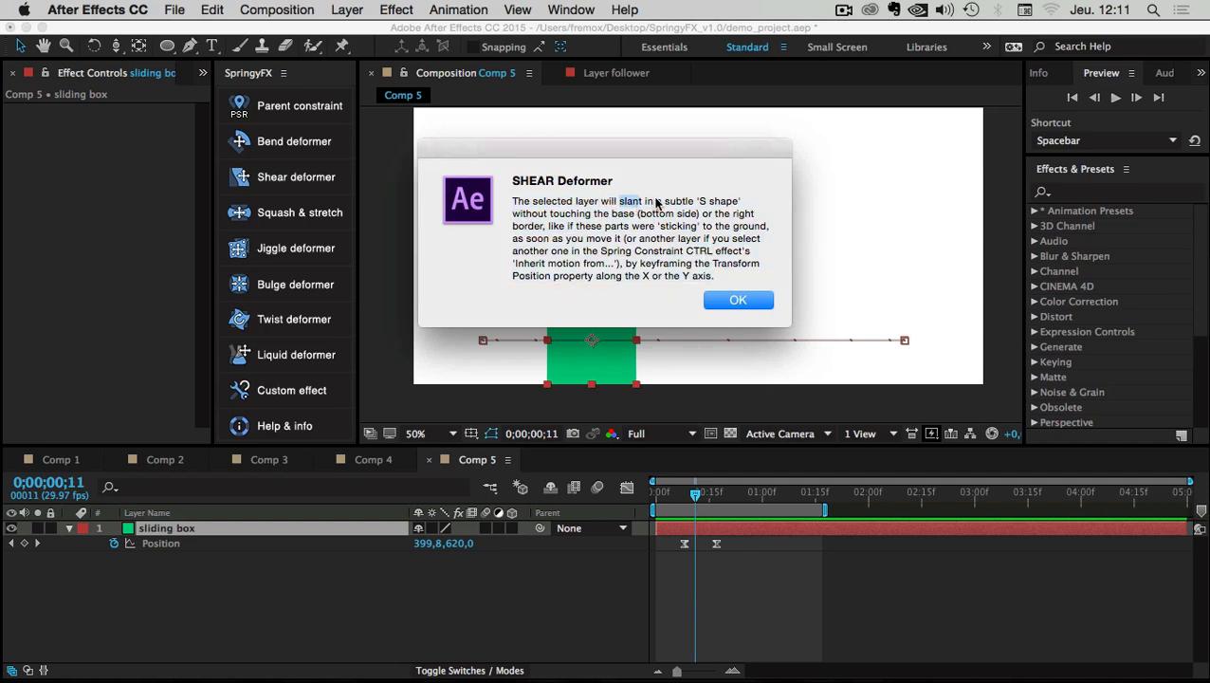
{"action": "double_click", "coordinate": [703, 202]}
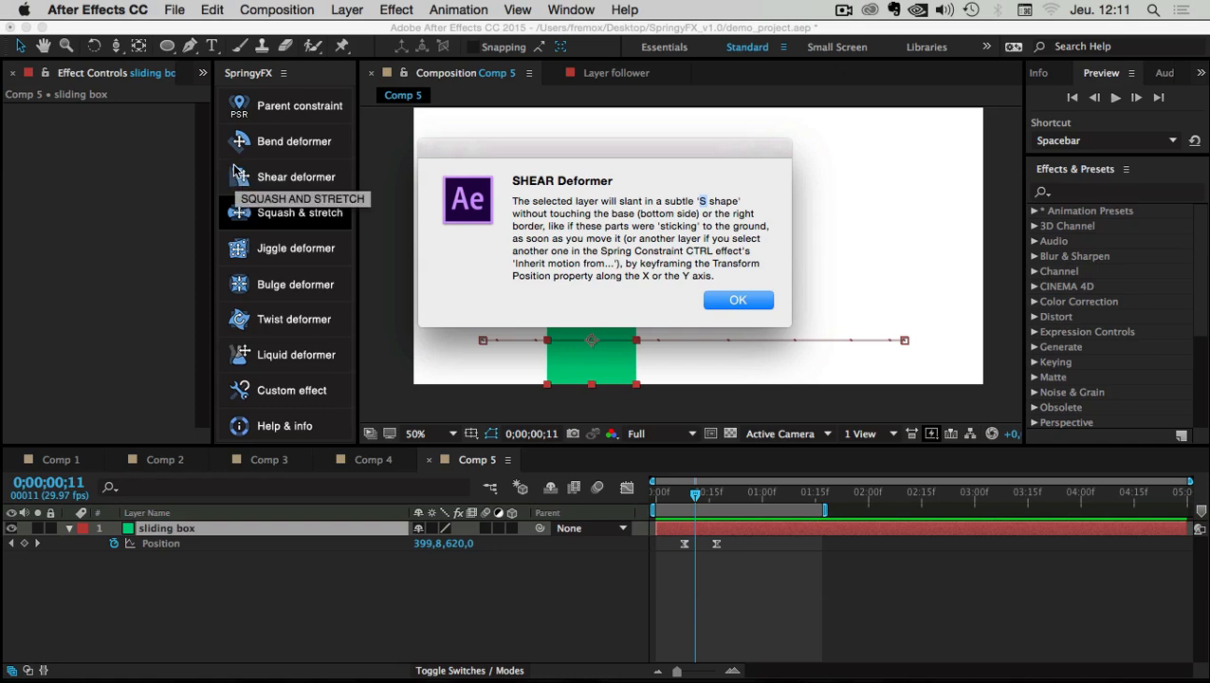
{"action": "left_click", "coordinate": [646, 226]}
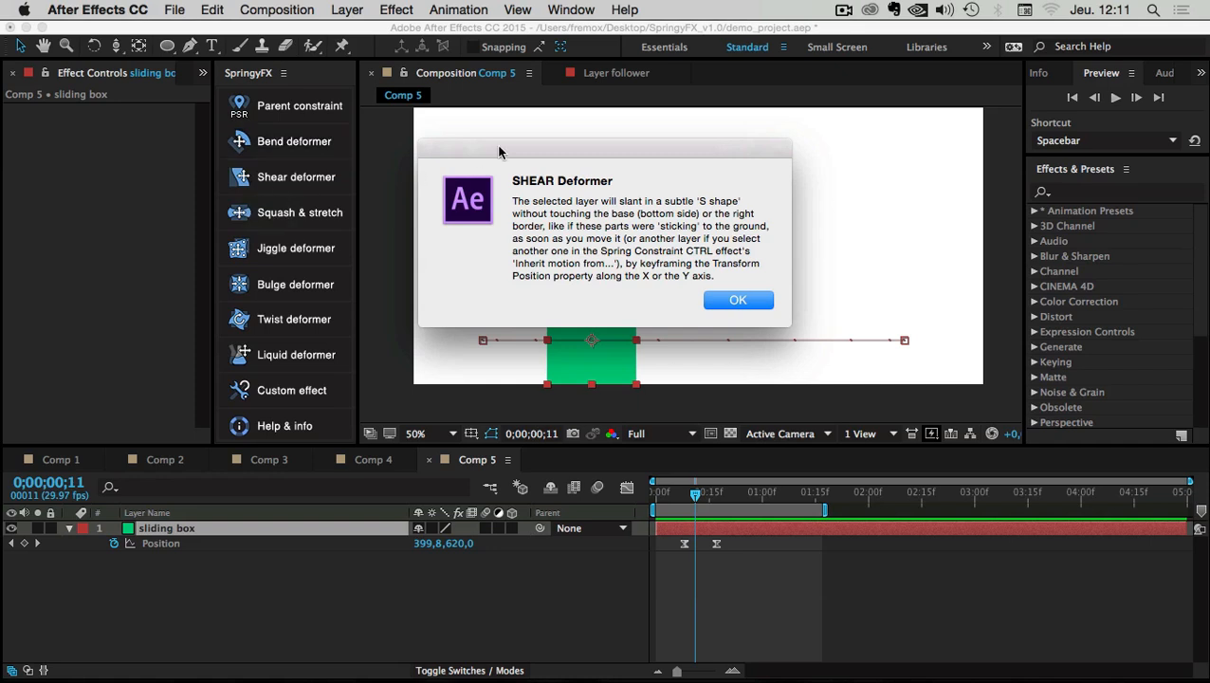
{"action": "left_click_drag", "start_coordinate": [542, 142], "coordinate": [792, 128]}
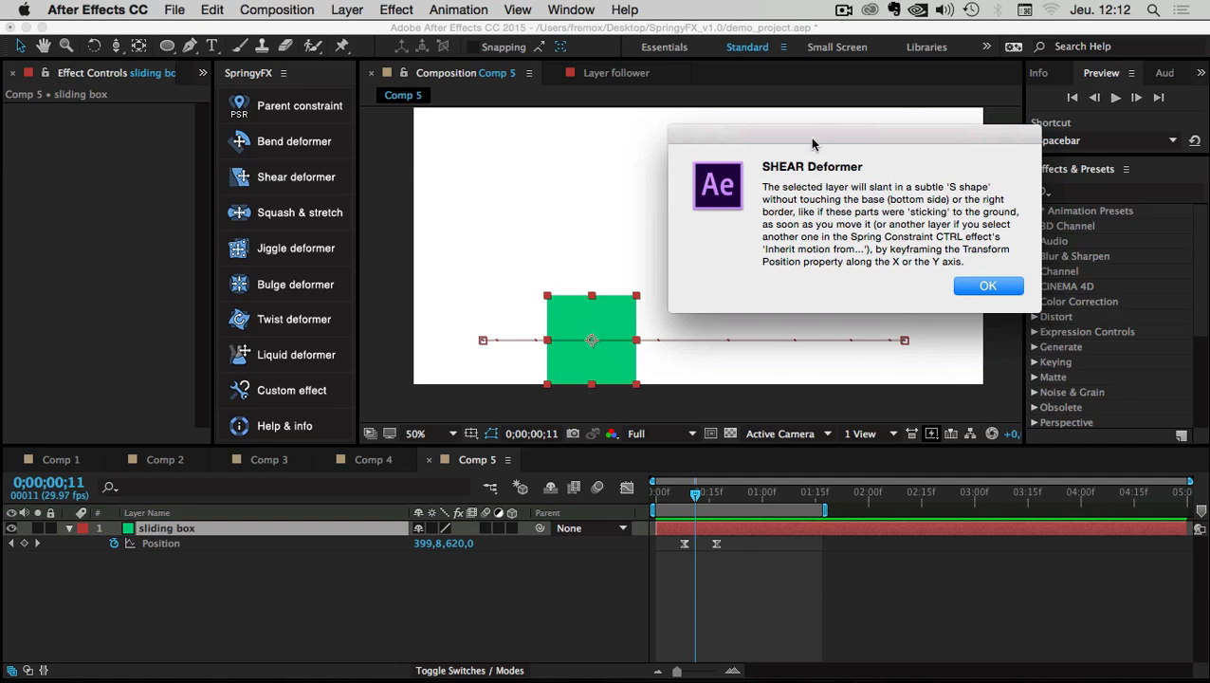
{"action": "left_click_drag", "start_coordinate": [811, 142], "coordinate": [639, 125]}
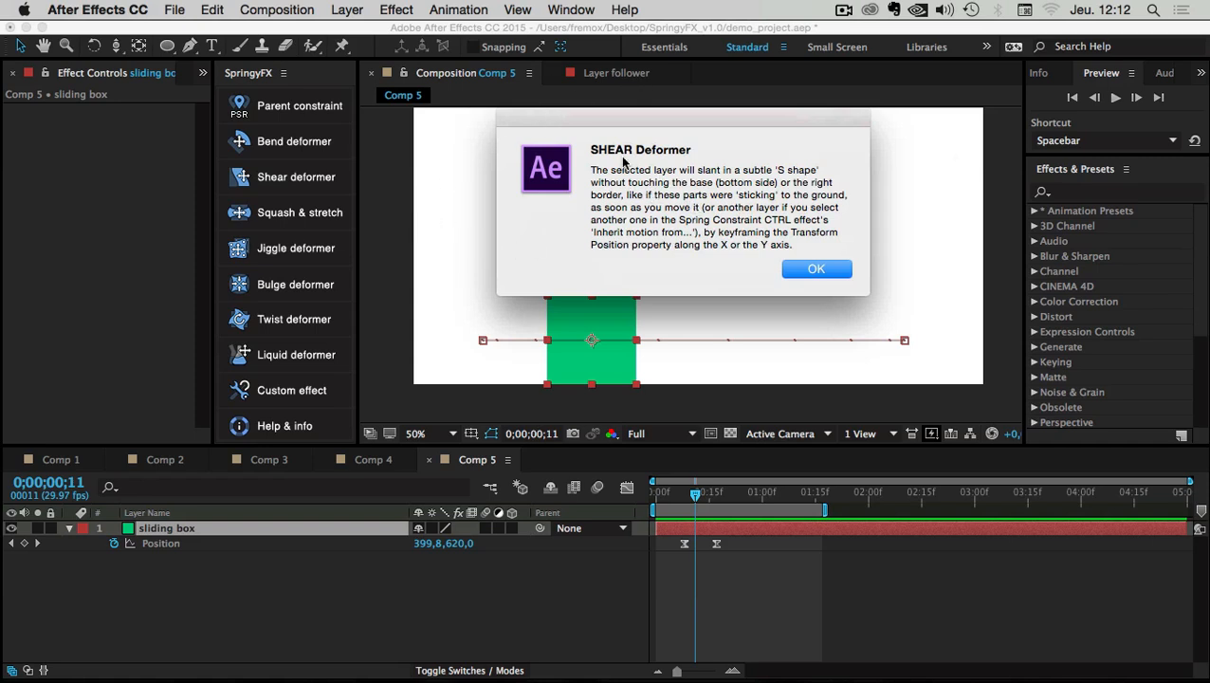
{"action": "mouse_move", "coordinate": [632, 150]}
{"action": "left_mouse_down"}
{"action": "mouse_move", "coordinate": [591, 151]}
{"action": "mouse_move", "coordinate": [633, 150]}
{"action": "left_mouse_up"}
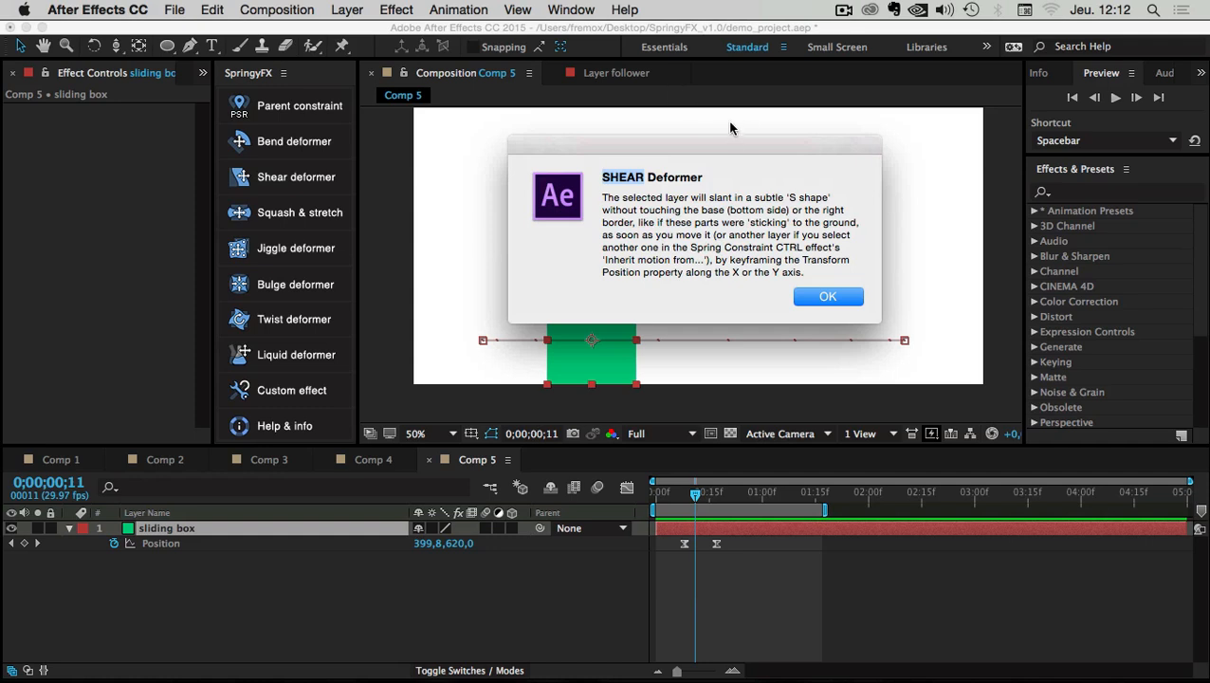
{"action": "left_click", "coordinate": [850, 297]}
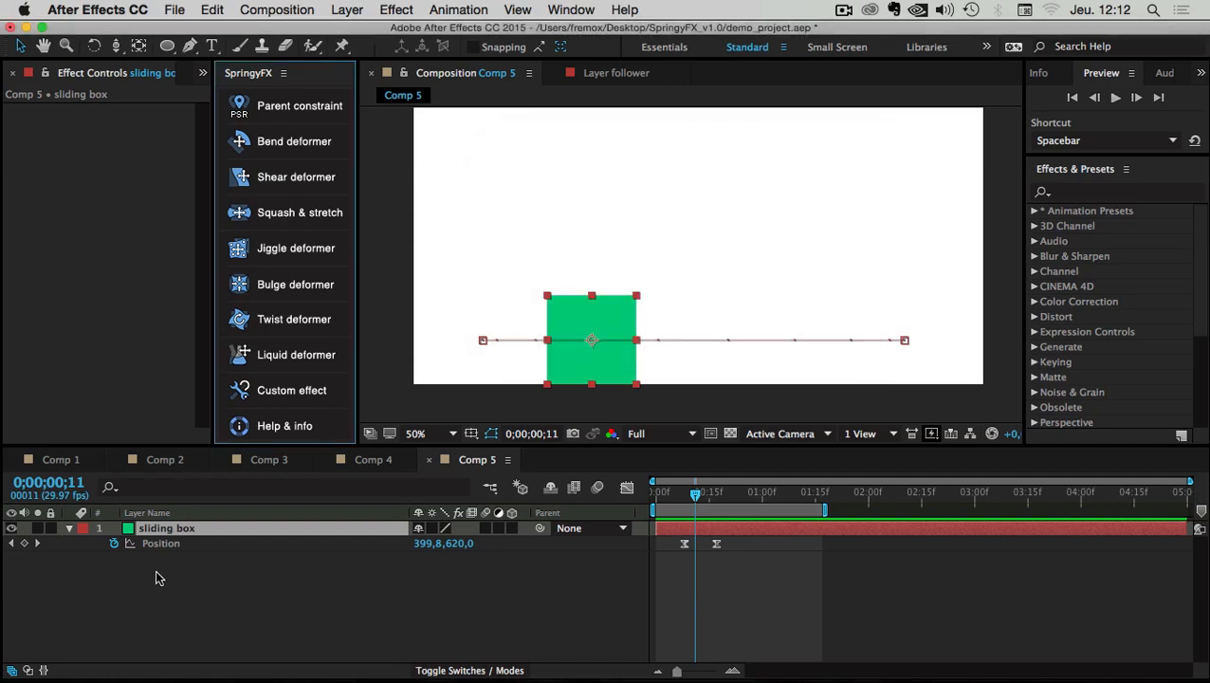
Apply the Shear deformer to the sliding box and preview, inspecting the slanted S bend at frame 11
{"action": "left_click", "coordinate": [155, 571]}
{"action": "left_click", "coordinate": [146, 530]}
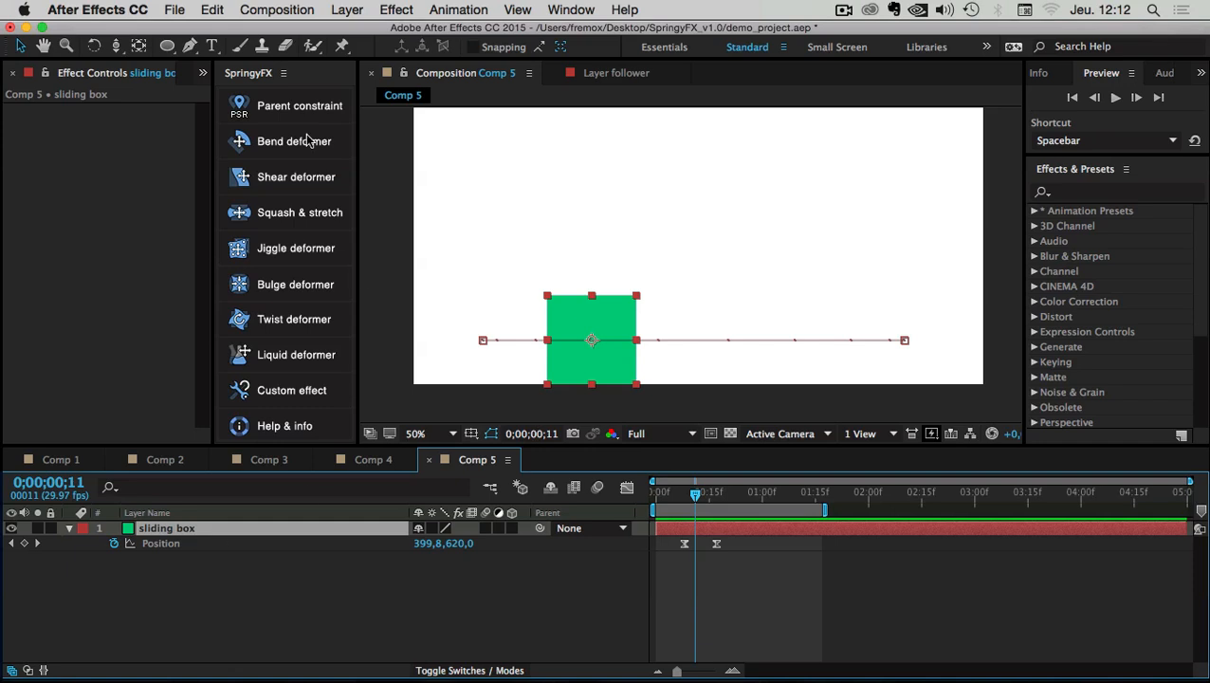
{"action": "left_click", "coordinate": [279, 182]}
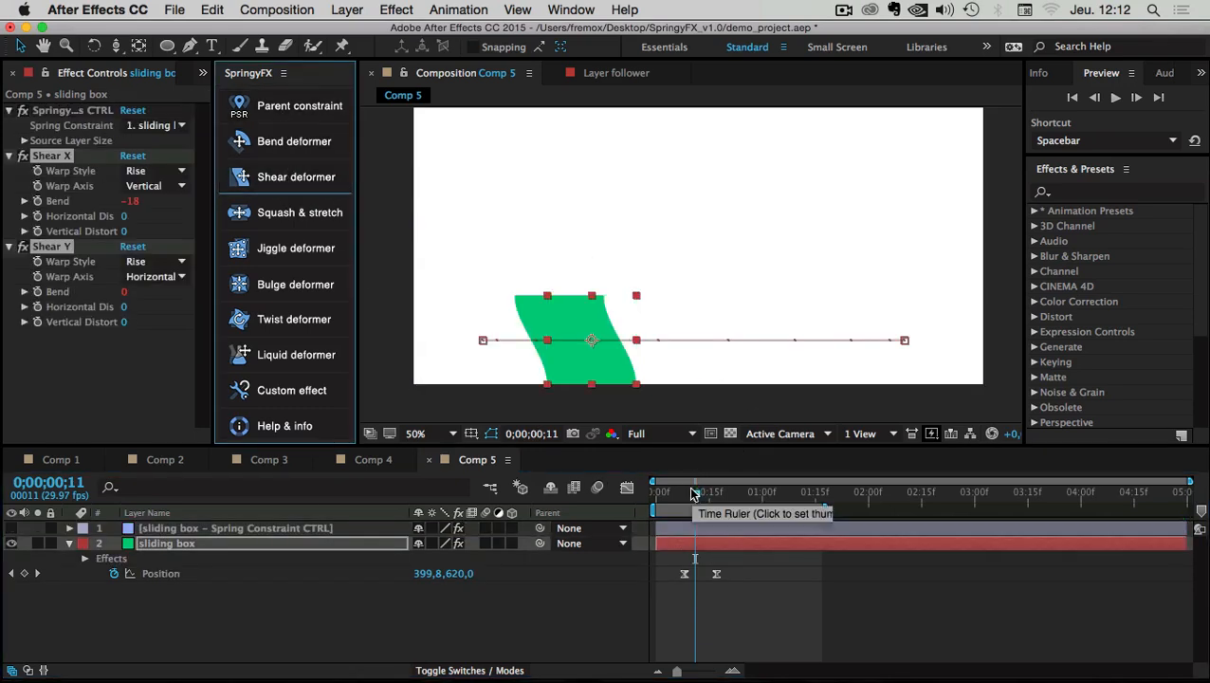
{"action": "left_click_drag", "start_coordinate": [696, 495], "coordinate": [653, 496]}
{"action": "left_click", "coordinate": [778, 627]}
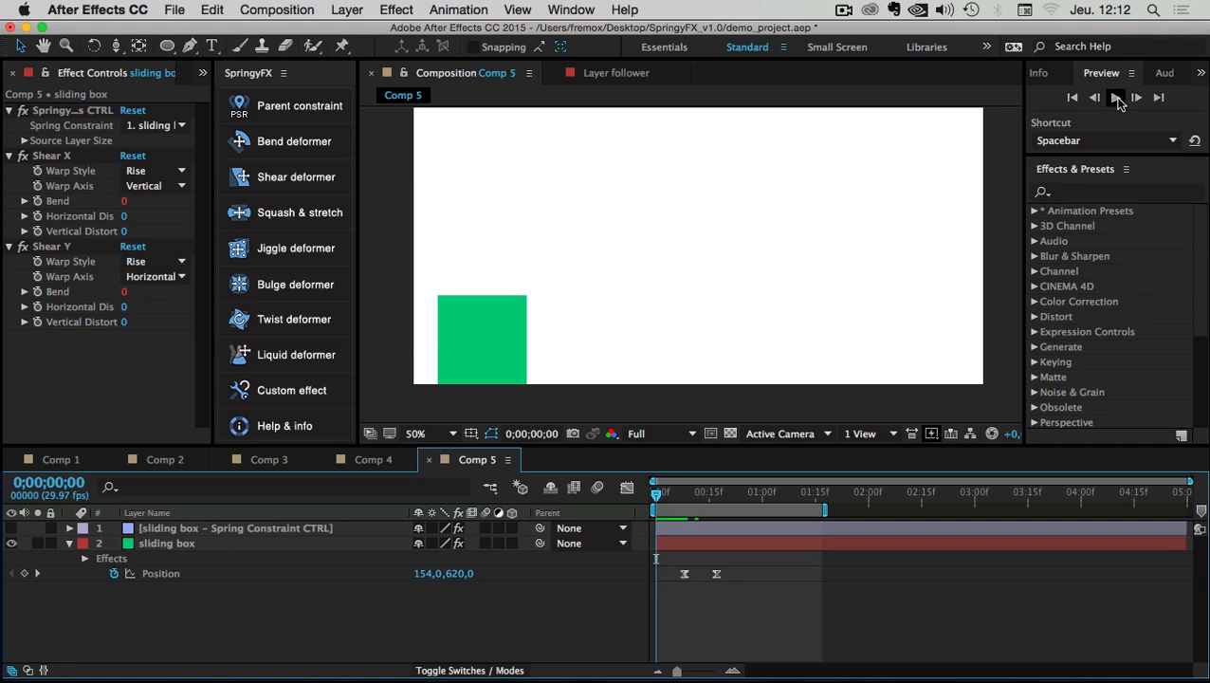
{"action": "left_click", "coordinate": [1116, 100]}
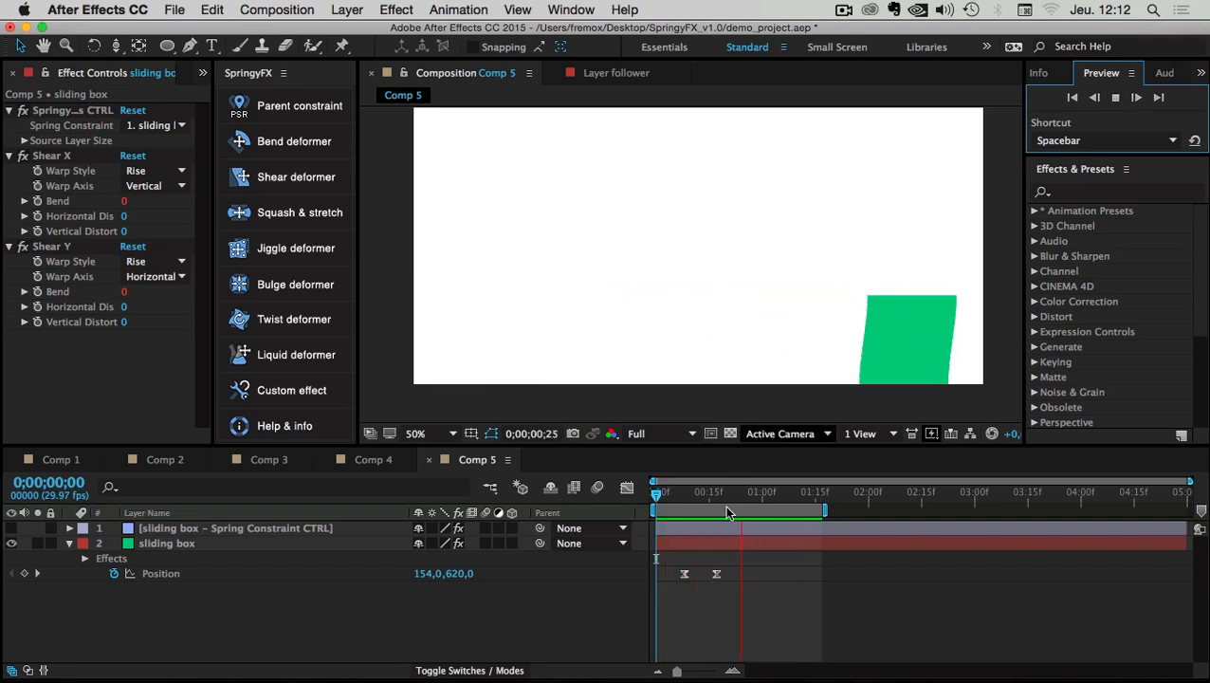
{"action": "left_click_drag", "start_coordinate": [663, 497], "coordinate": [695, 500]}
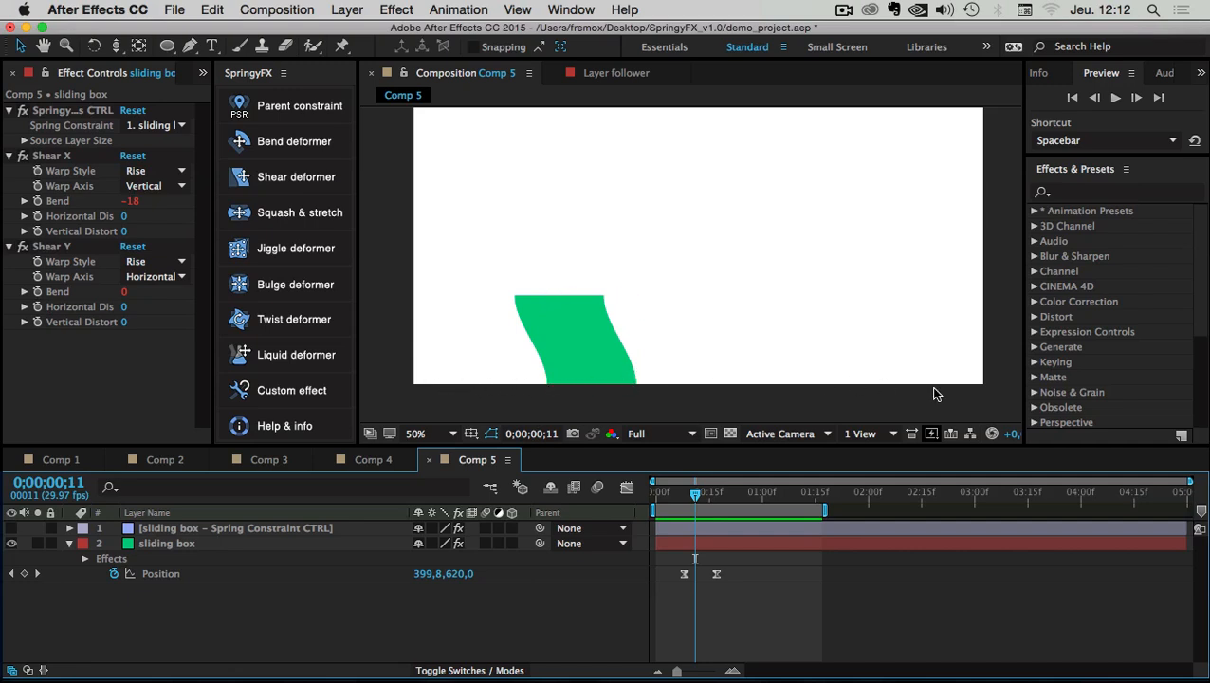
Adjust the sliding box's Anchor Point Y value and preview the animation from the start
{"action": "left_click", "coordinate": [162, 542]}
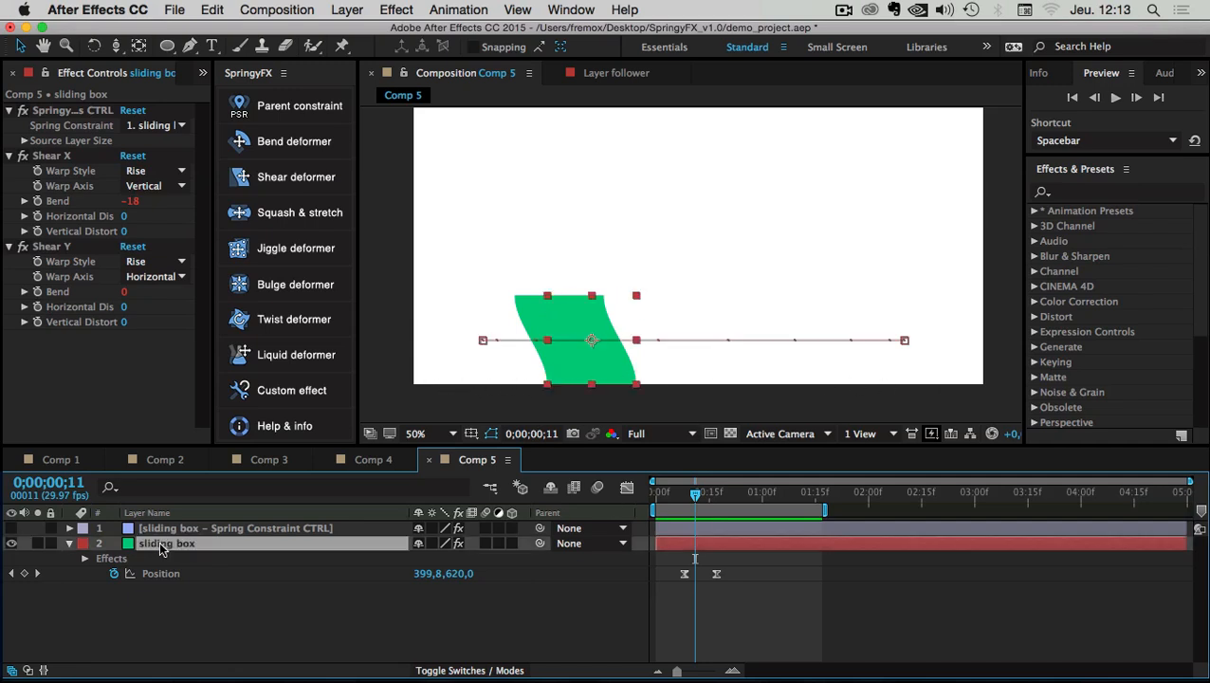
{"action": "key", "text": "a"}
{"action": "left_click_drag", "start_coordinate": [464, 564], "coordinate": [726, 504]}
{"action": "left_click", "coordinate": [709, 574]}
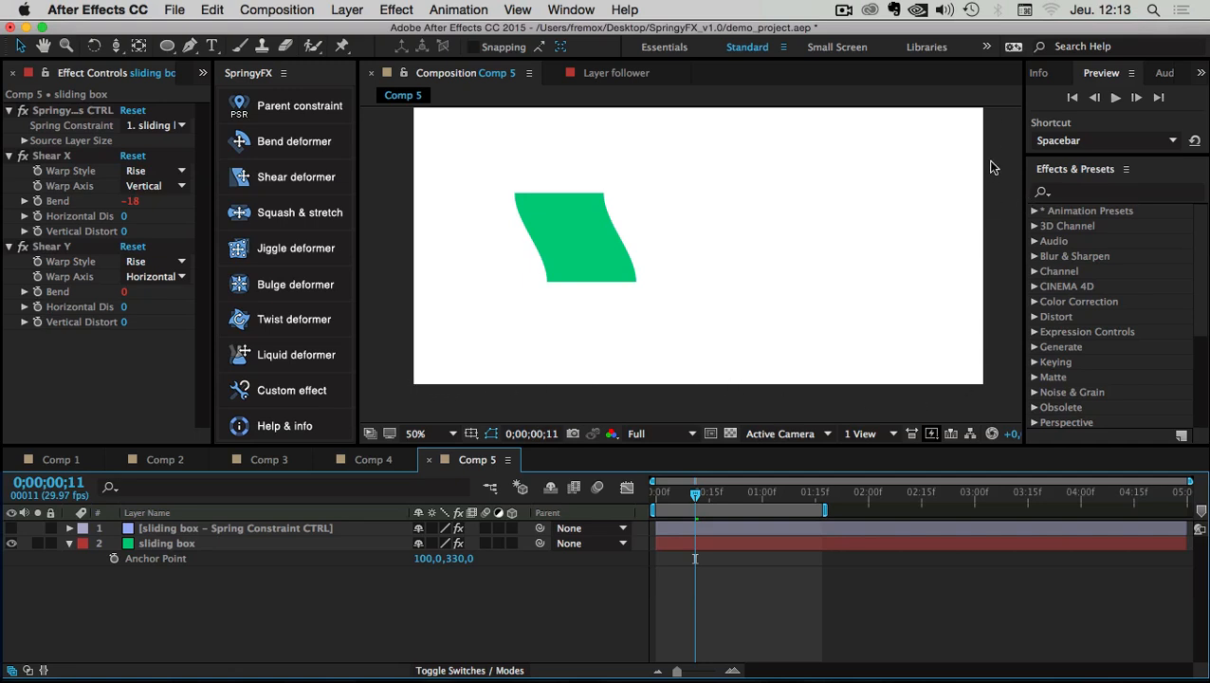
{"action": "left_click", "coordinate": [163, 544]}
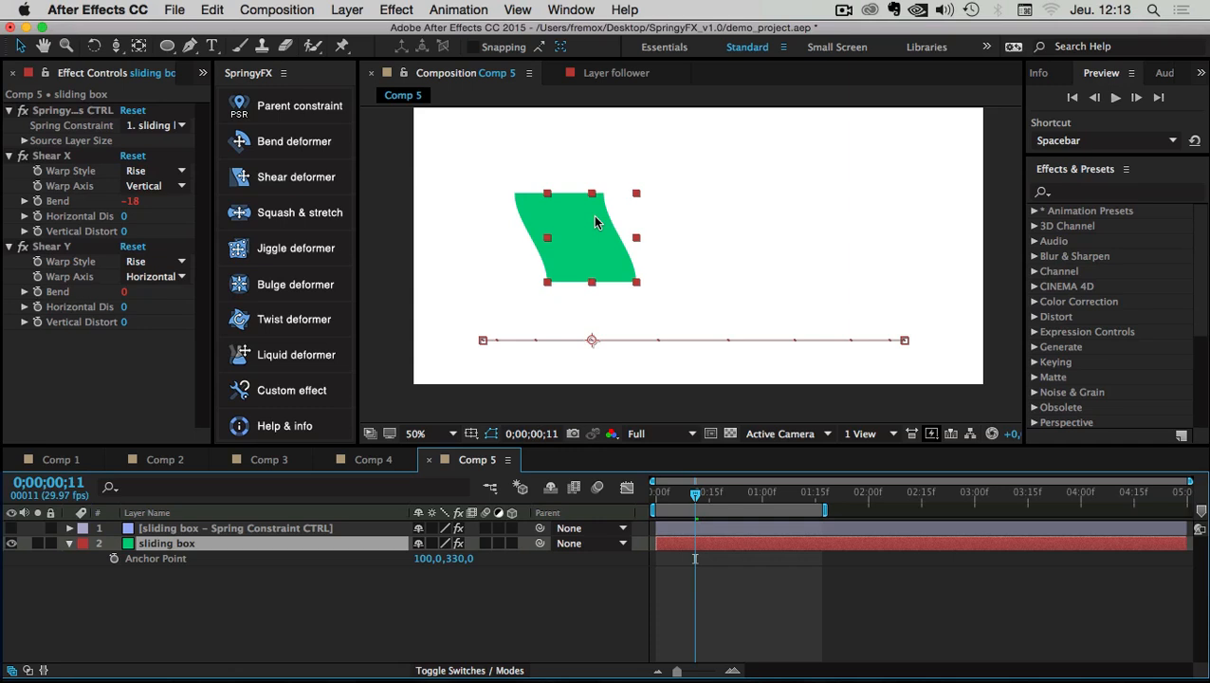
{"action": "left_click", "coordinate": [889, 376]}
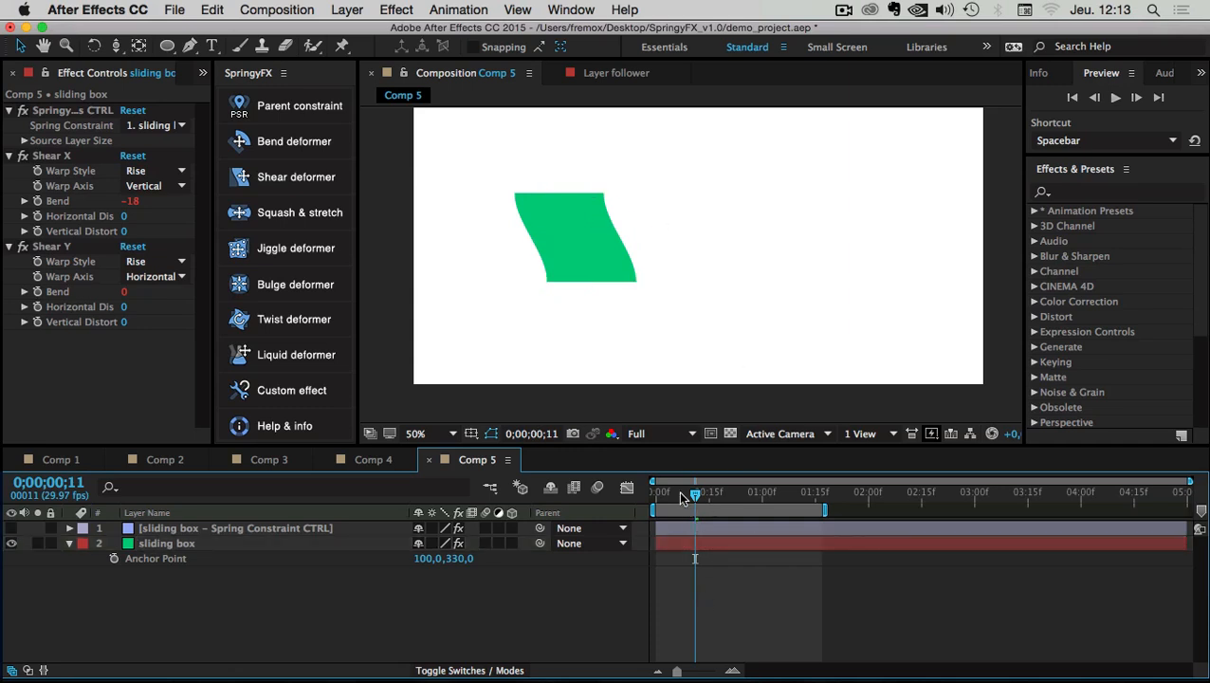
{"action": "key", "text": "Home"}
{"action": "left_click", "coordinate": [1115, 97]}
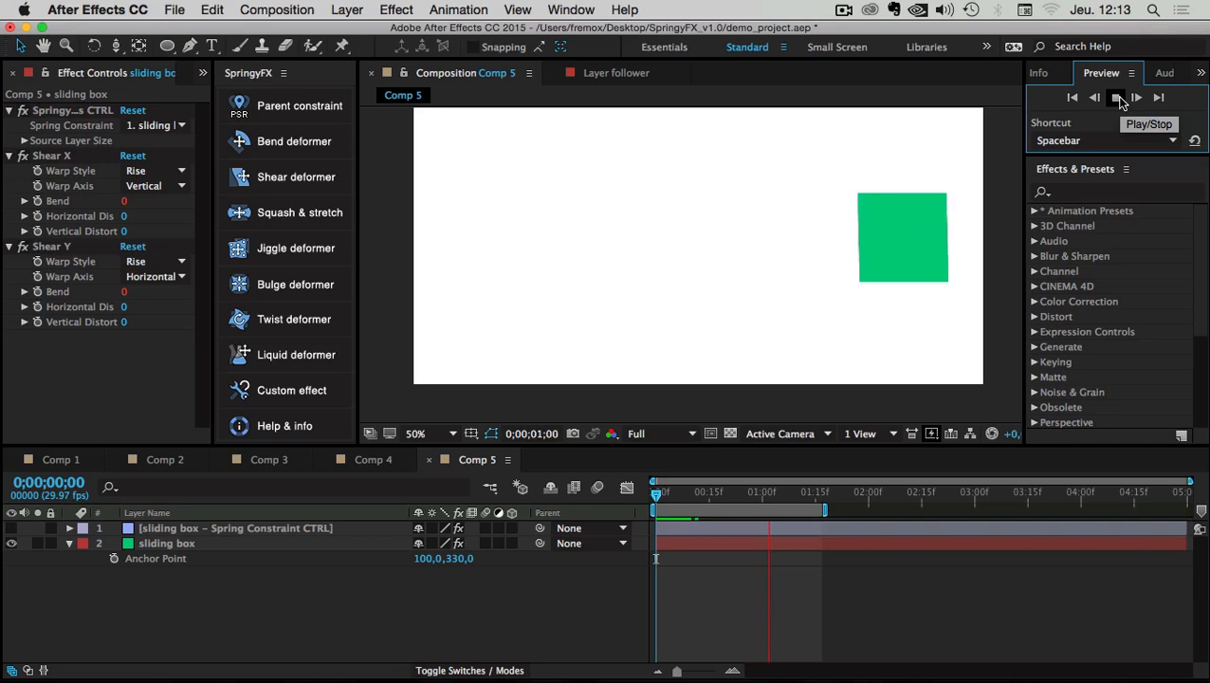
{"action": "left_click", "coordinate": [1118, 97]}
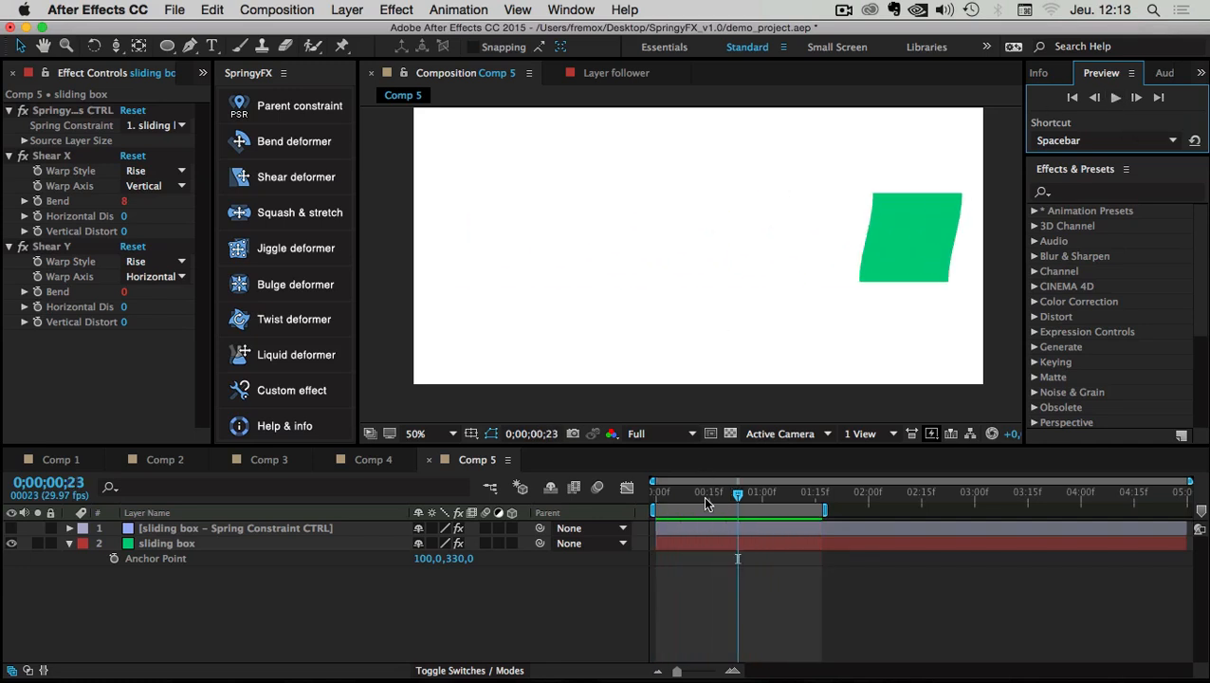
Add Position keyframes around frame 21 that raise the box toward the top, then preview the vertical bend
{"action": "left_click", "coordinate": [144, 546]}
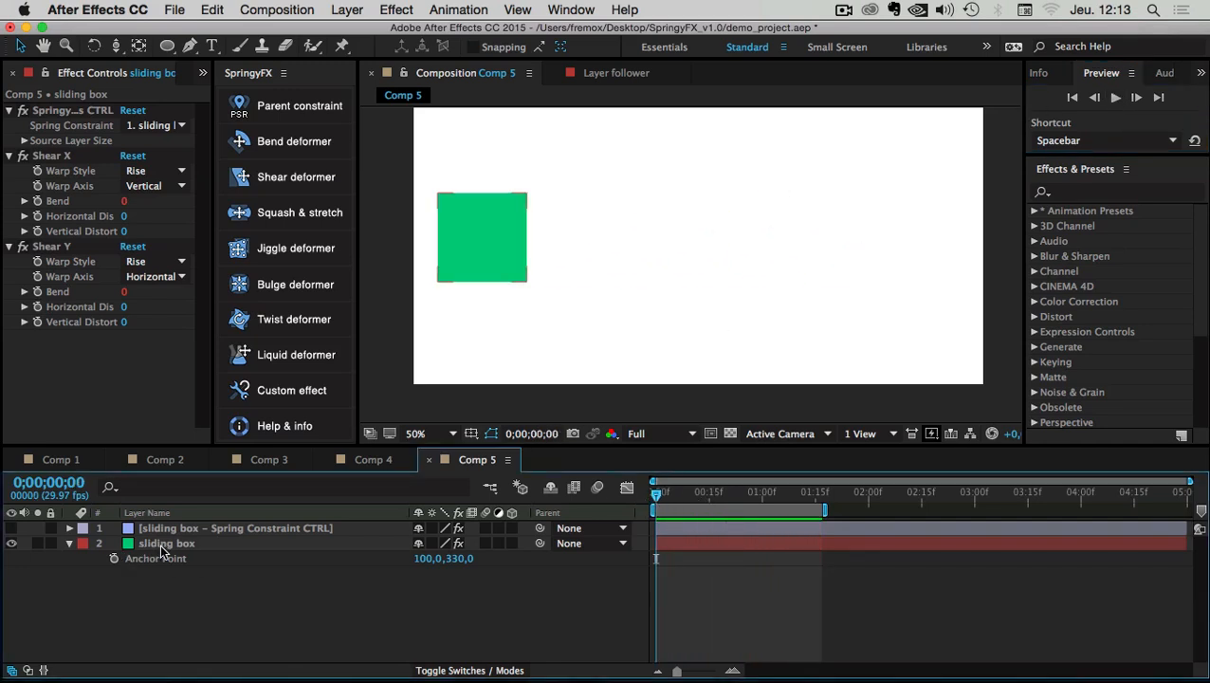
{"action": "left_click", "coordinate": [163, 545]}
{"action": "key", "text": "p"}
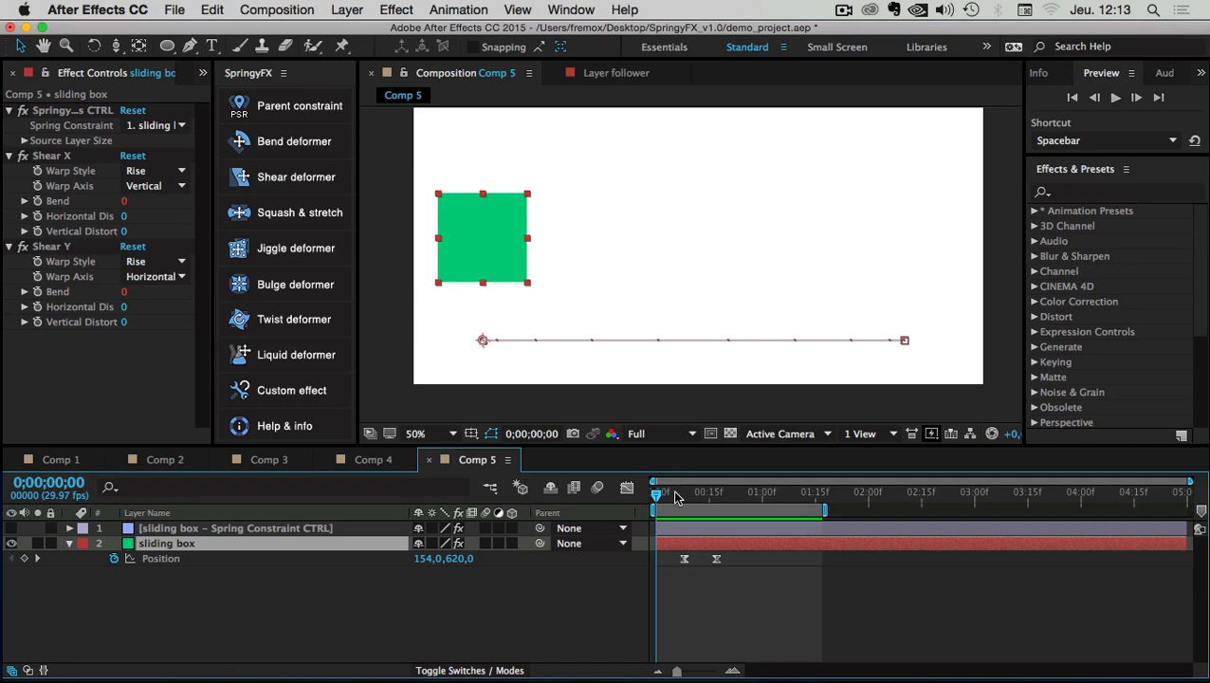
{"action": "left_click_drag", "start_coordinate": [675, 496], "coordinate": [740, 506]}
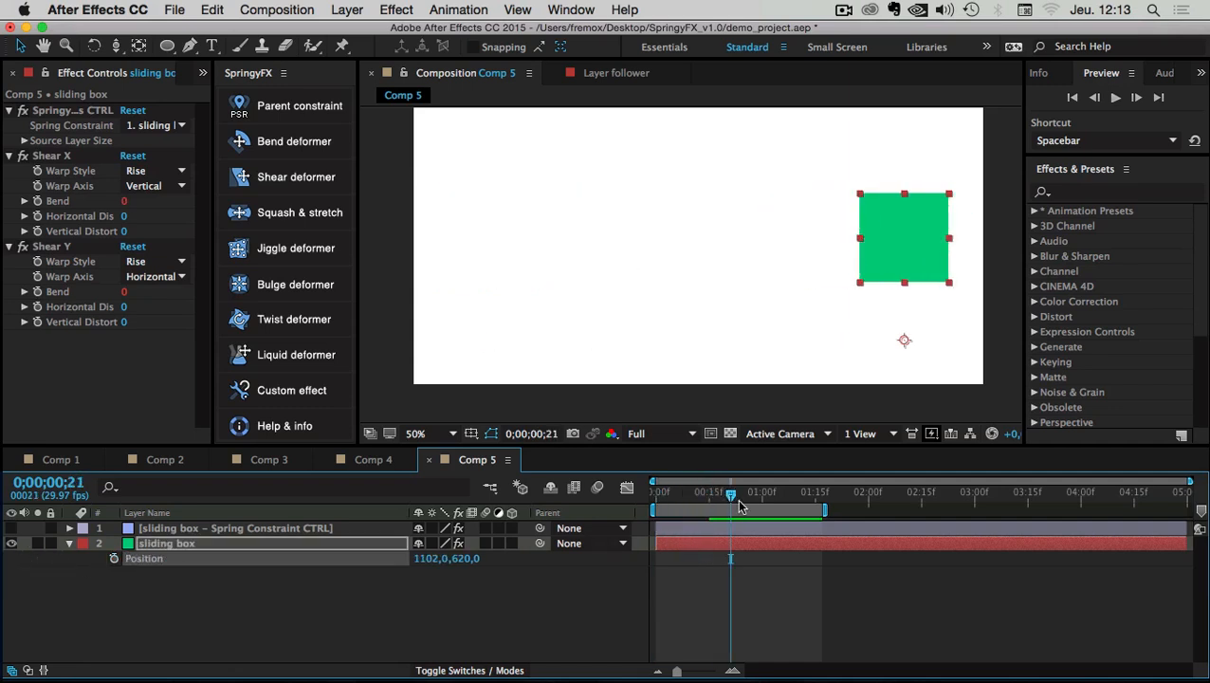
{"action": "left_click_drag", "start_coordinate": [891, 238], "coordinate": [843, 315]}
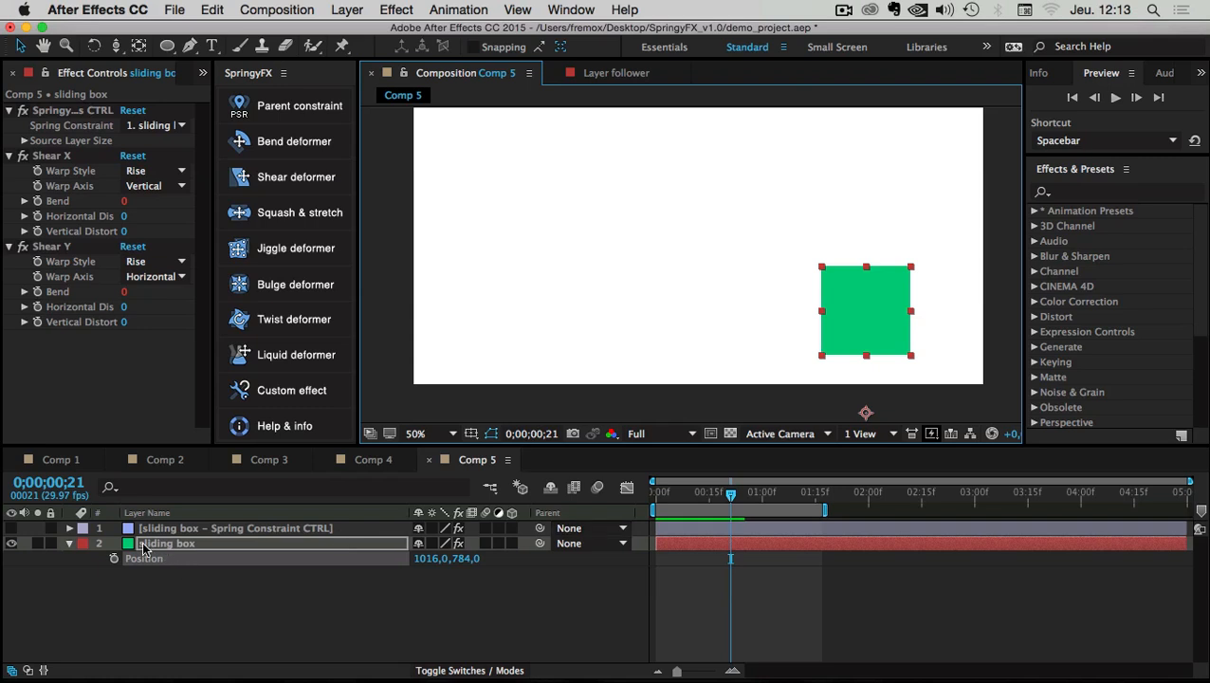
{"action": "left_click", "coordinate": [114, 558]}
{"action": "left_click_drag", "start_coordinate": [731, 558], "coordinate": [695, 559]}
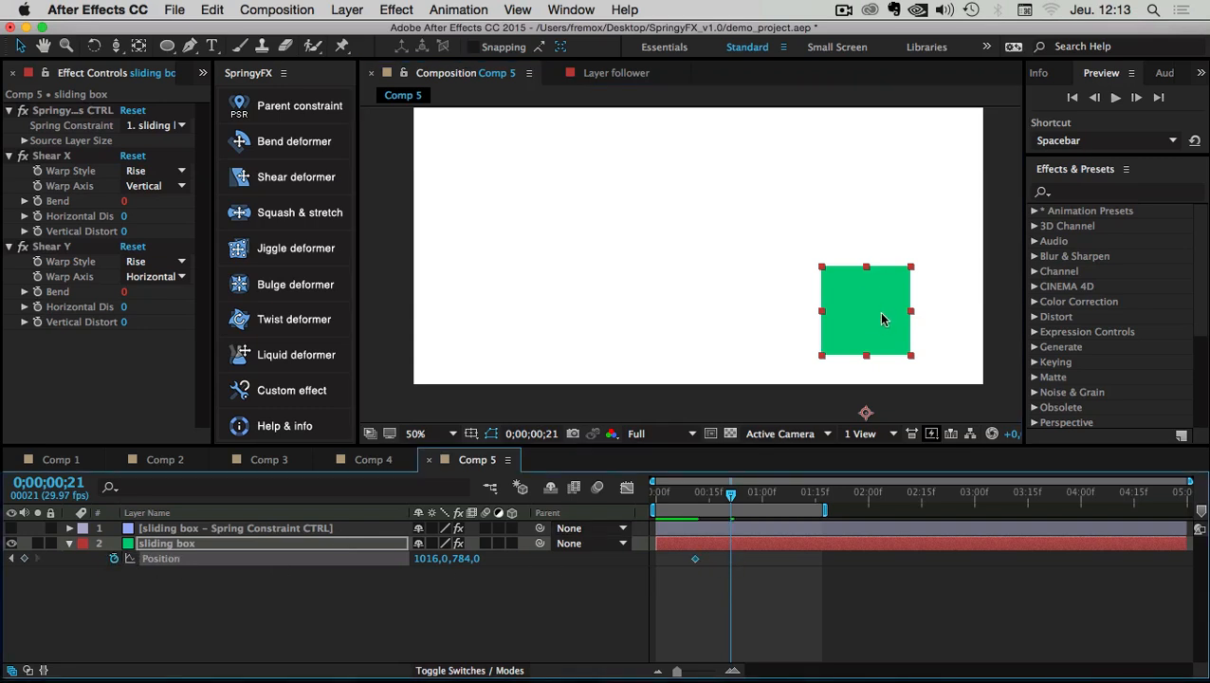
{"action": "left_click_drag", "start_coordinate": [882, 319], "coordinate": [881, 144]}
{"action": "left_click", "coordinate": [881, 339]}
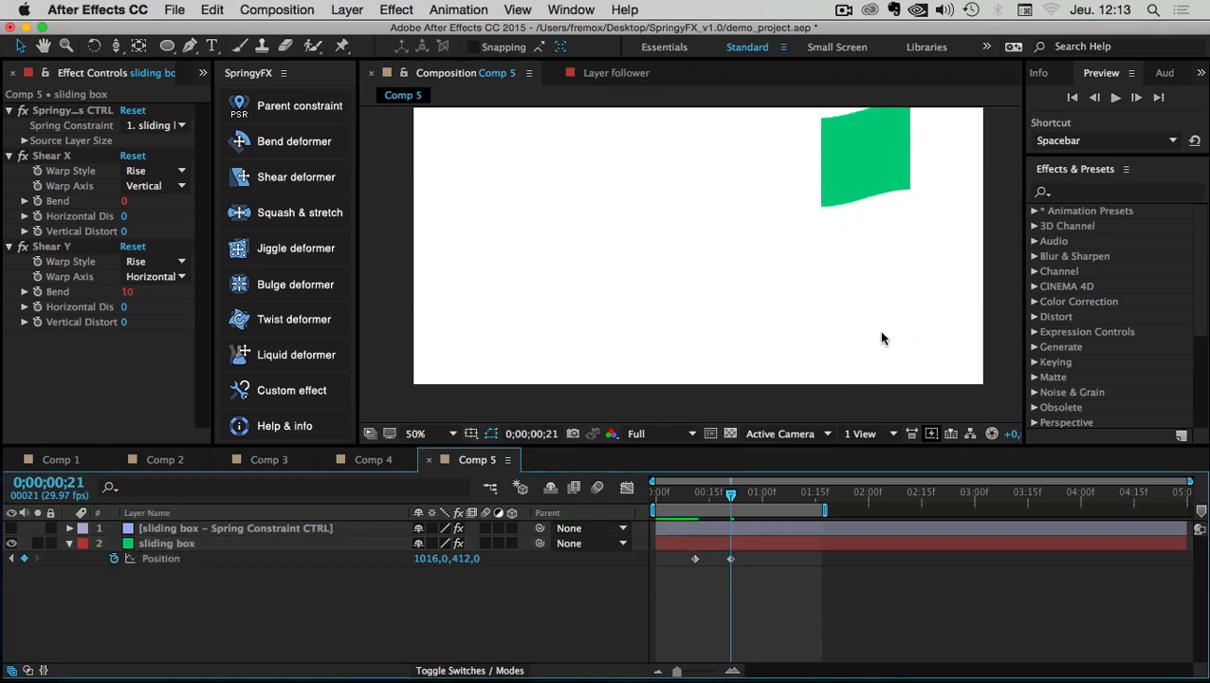
{"action": "left_click_drag", "start_coordinate": [731, 493], "coordinate": [656, 490]}
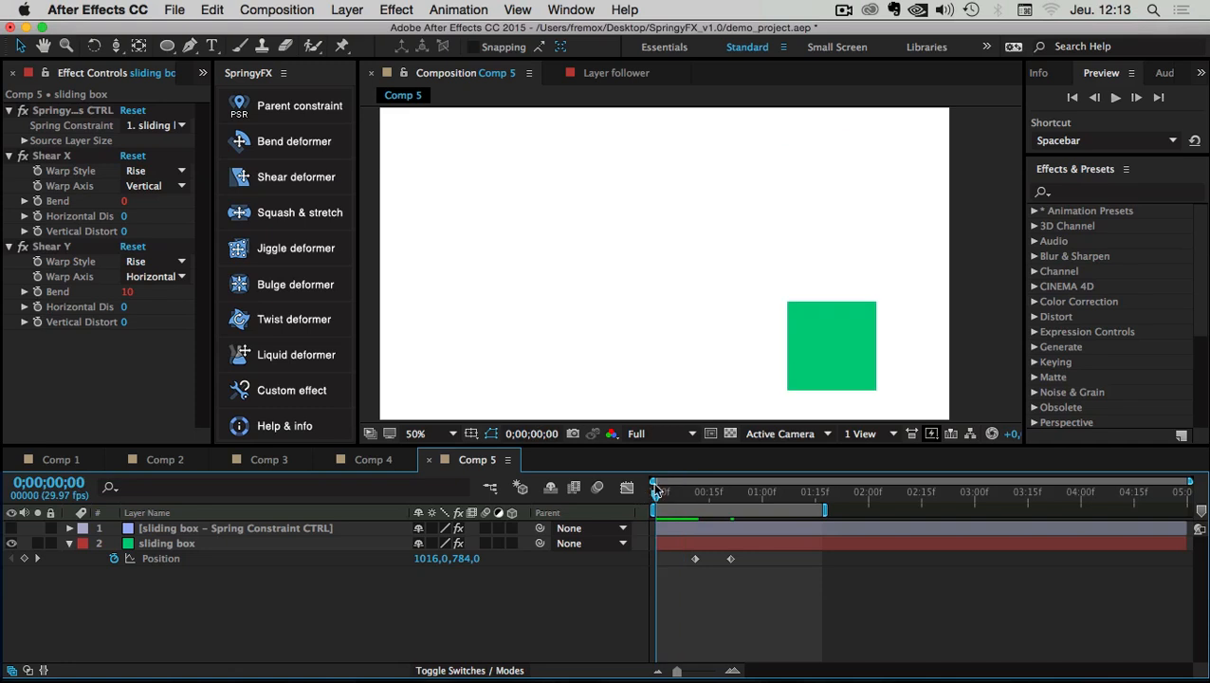
{"action": "key", "text": "space"}
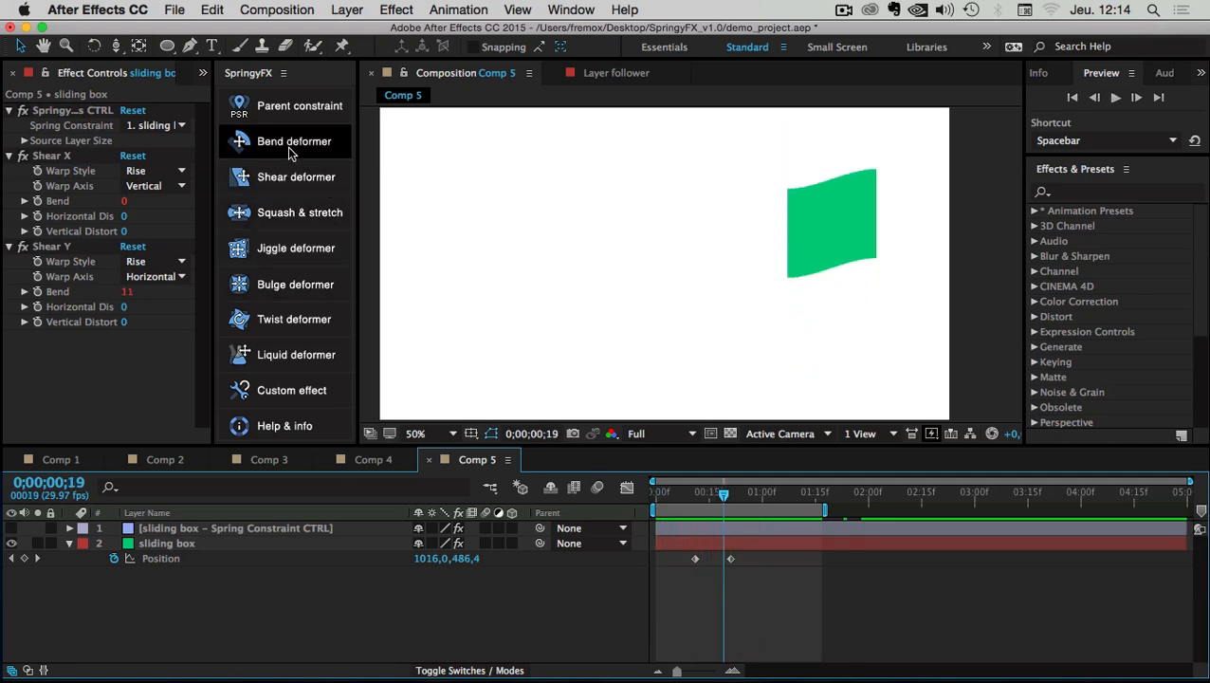
Confirm in Effect Controls that the Spring Constraint CTRL layer inherits motion from sliding box
{"action": "left_click", "coordinate": [156, 529]}
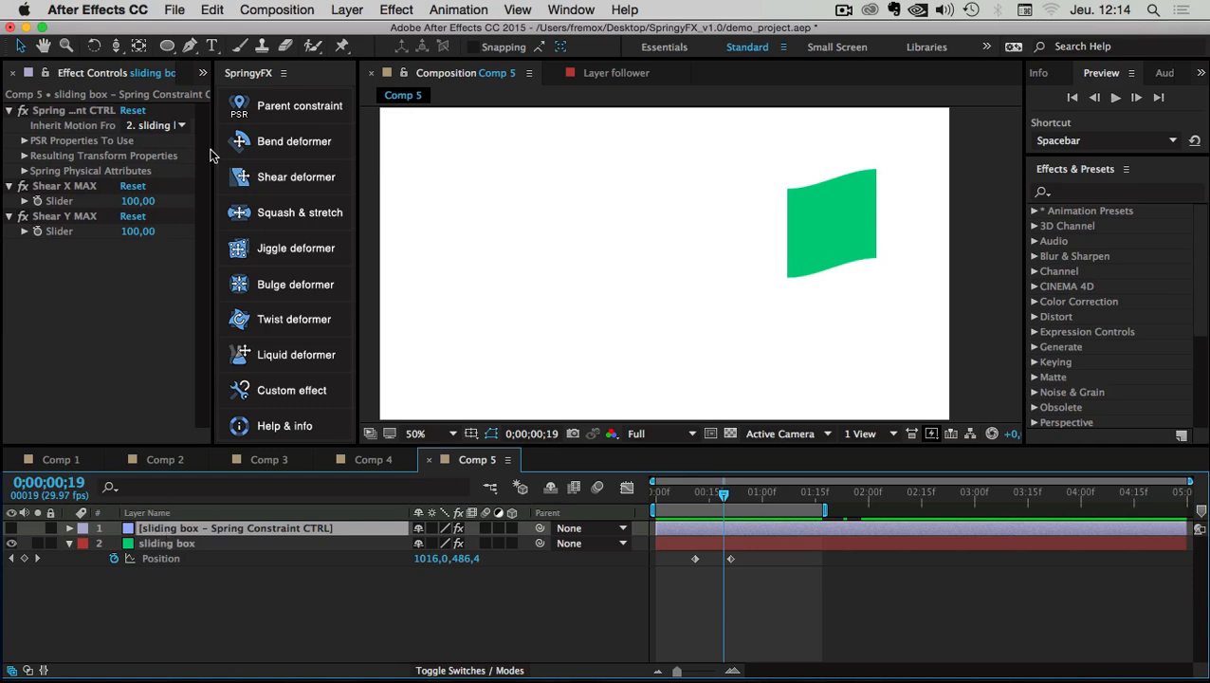
{"action": "left_click_drag", "start_coordinate": [211, 151], "coordinate": [244, 153]}
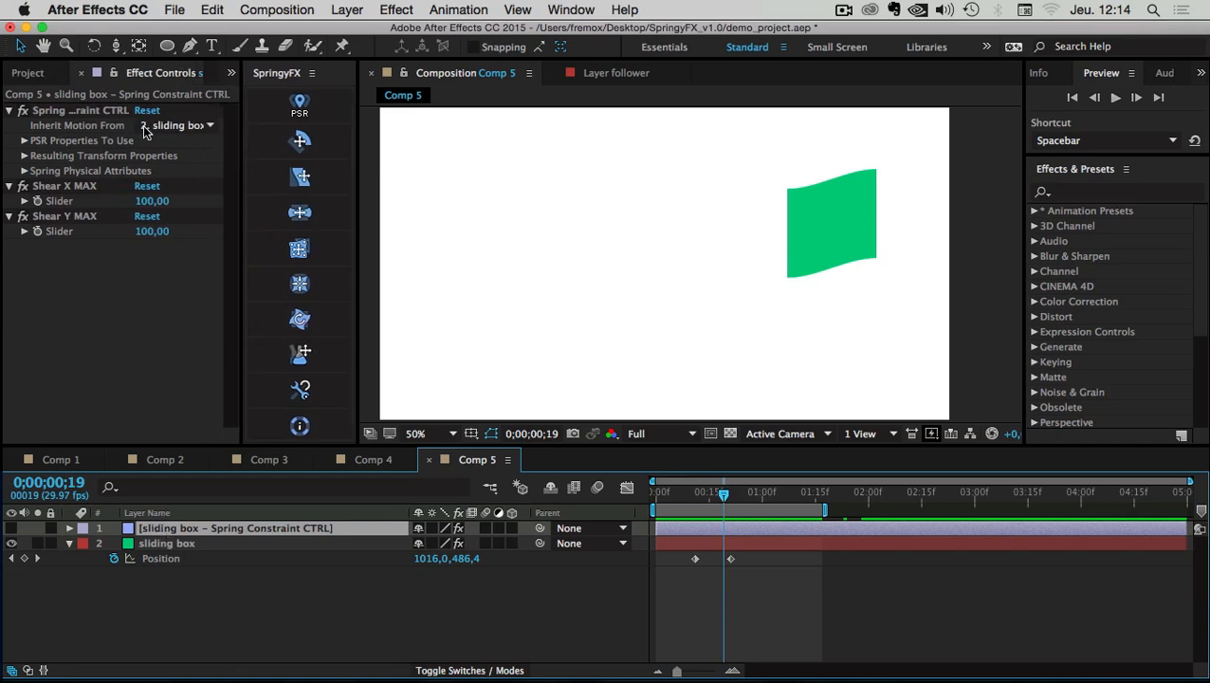
{"action": "left_click", "coordinate": [209, 127]}
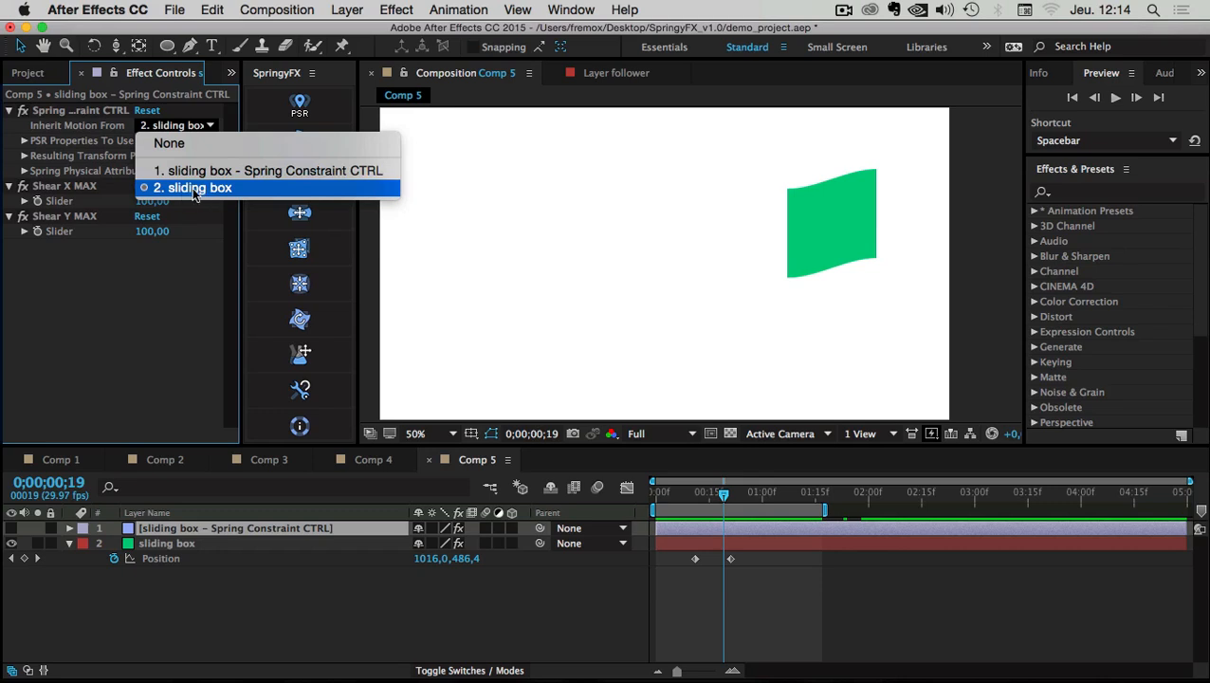
{"action": "left_click", "coordinate": [289, 595]}
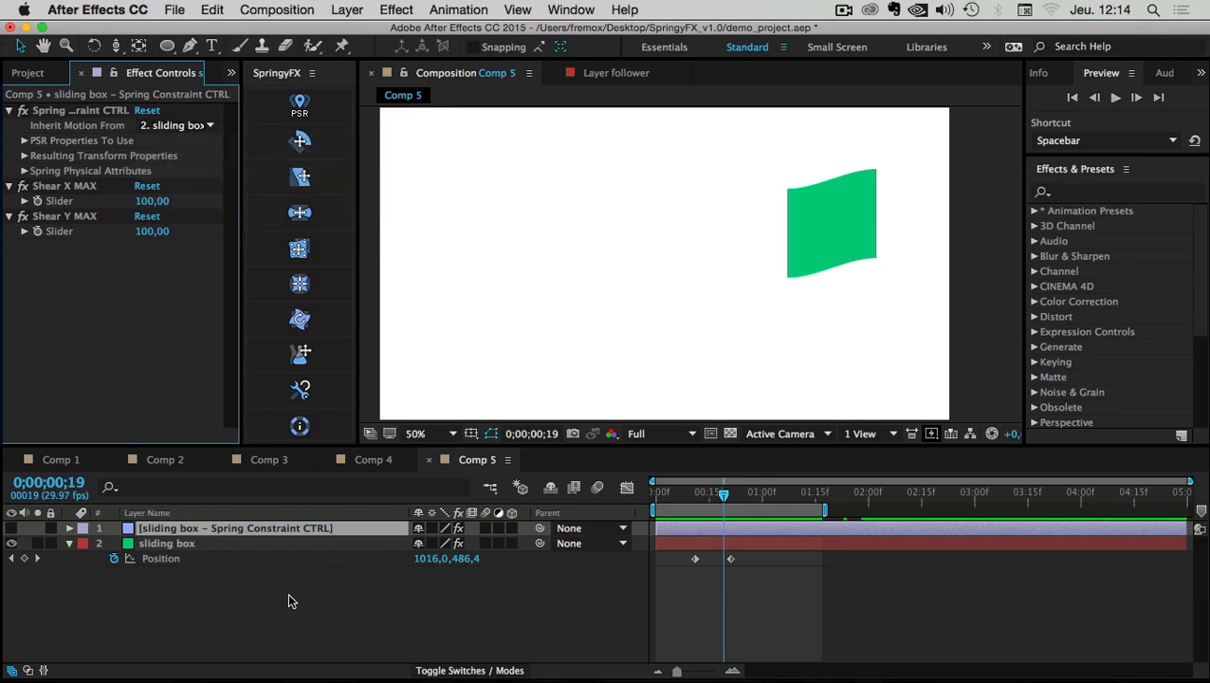
{"action": "left_click", "coordinate": [69, 543]}
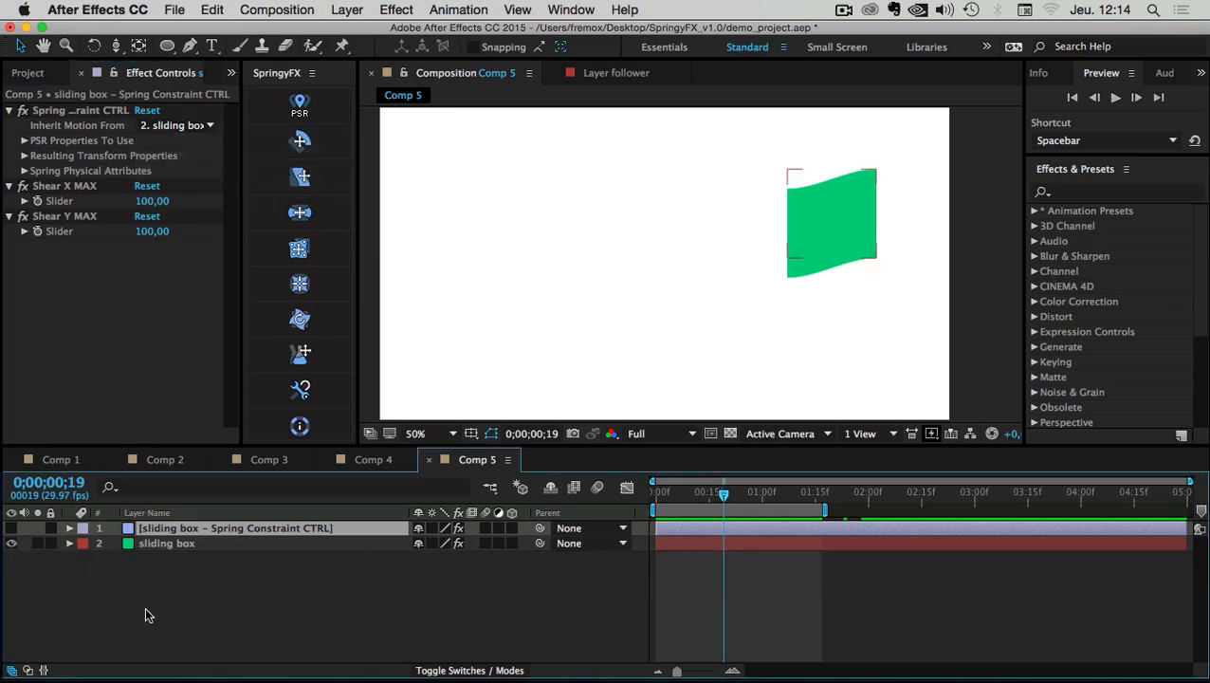
{"action": "left_click", "coordinate": [146, 593]}
Create a 10 × 500 px dark orange solid
{"action": "right_click", "coordinate": [146, 590]}
{"action": "mouse_move", "coordinate": [194, 512]}
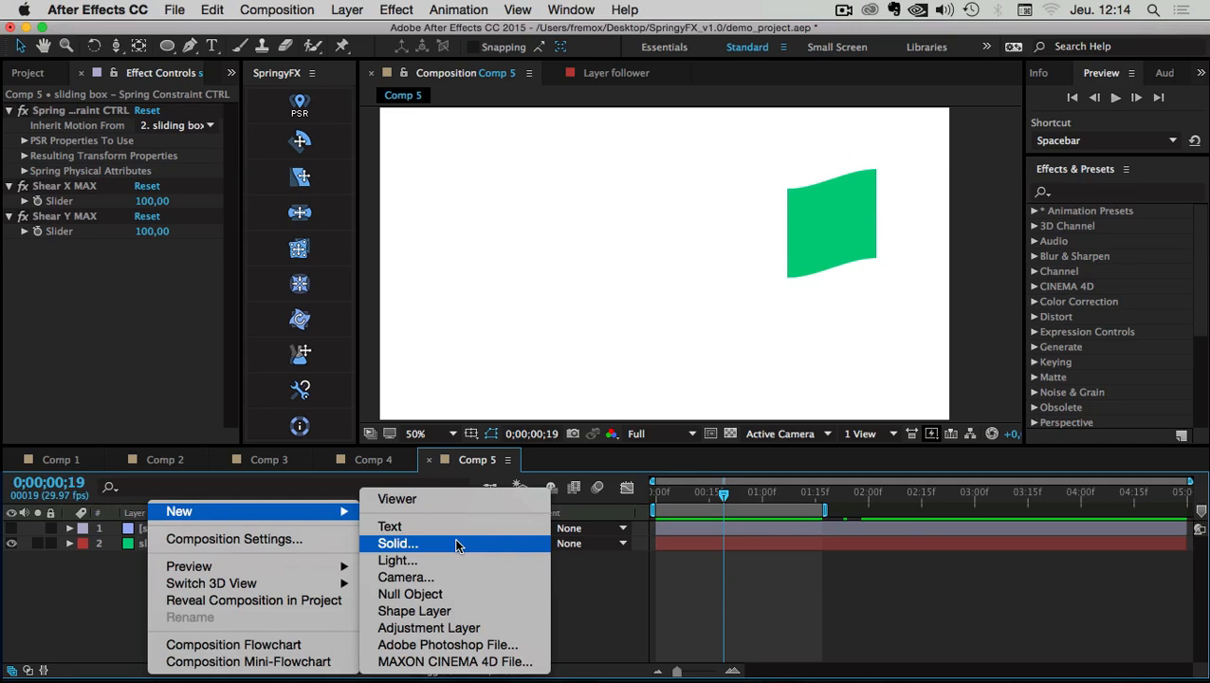
{"action": "left_click", "coordinate": [502, 543]}
{"action": "left_click", "coordinate": [534, 228]}
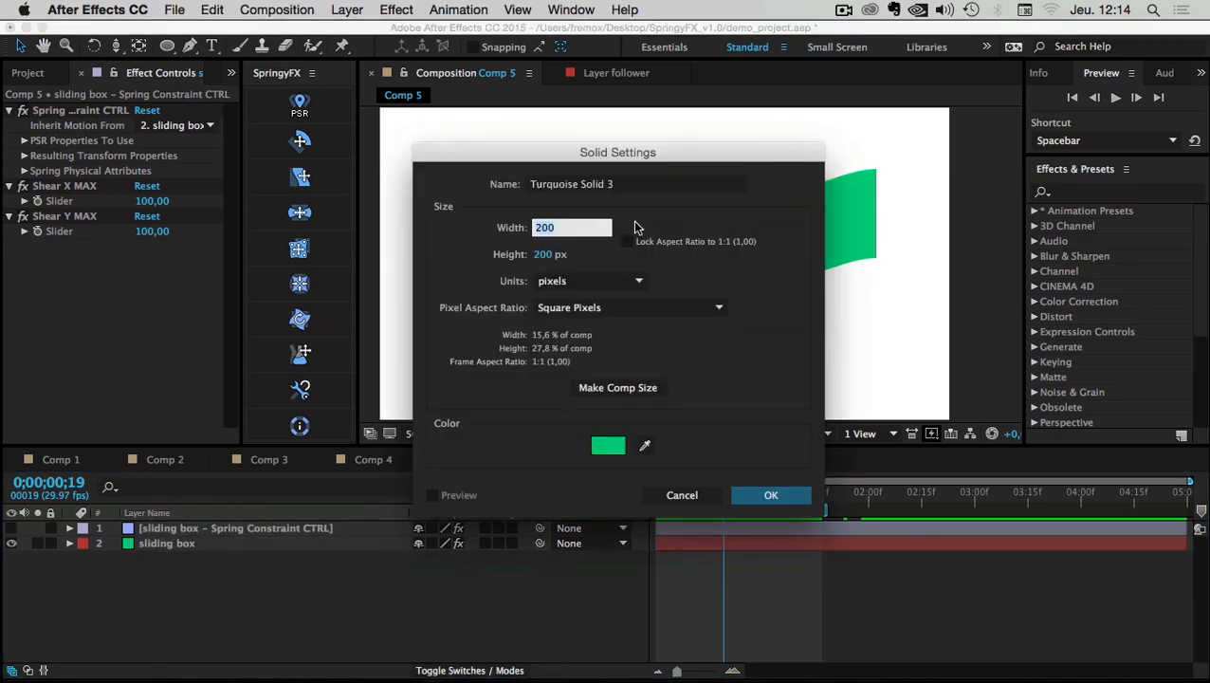
{"action": "type", "text": "10"}
{"action": "key", "text": "Tab"}
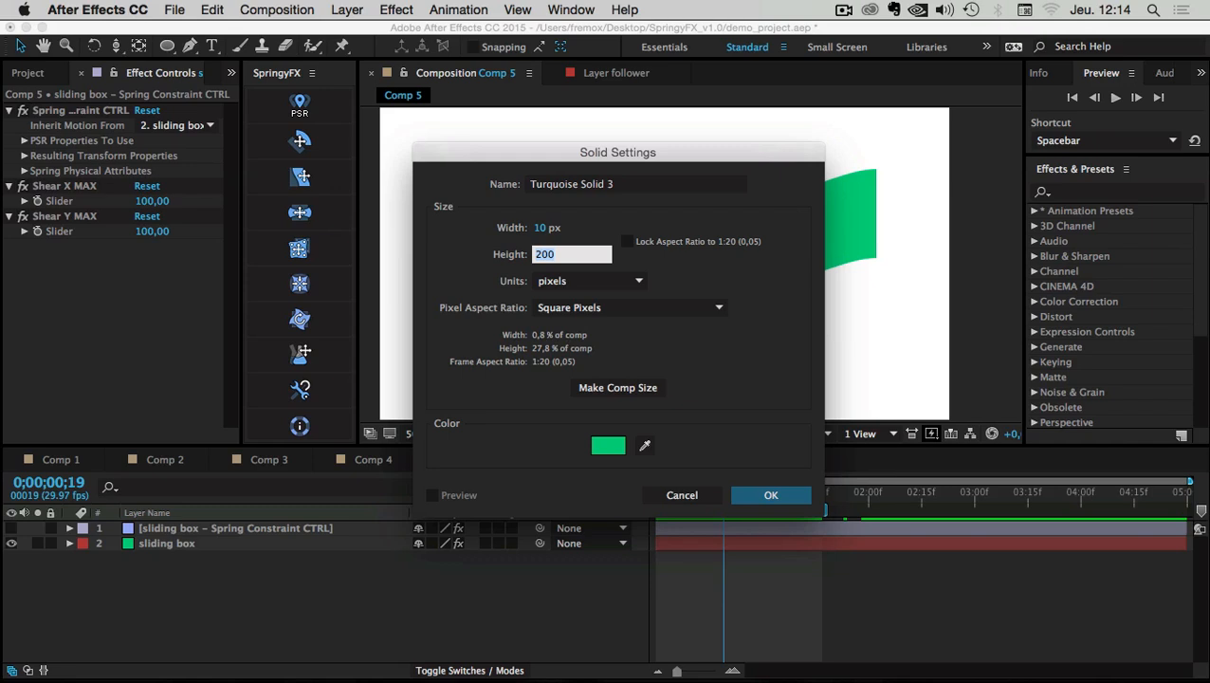
{"action": "type", "text": "500"}
{"action": "left_click", "coordinate": [621, 446]}
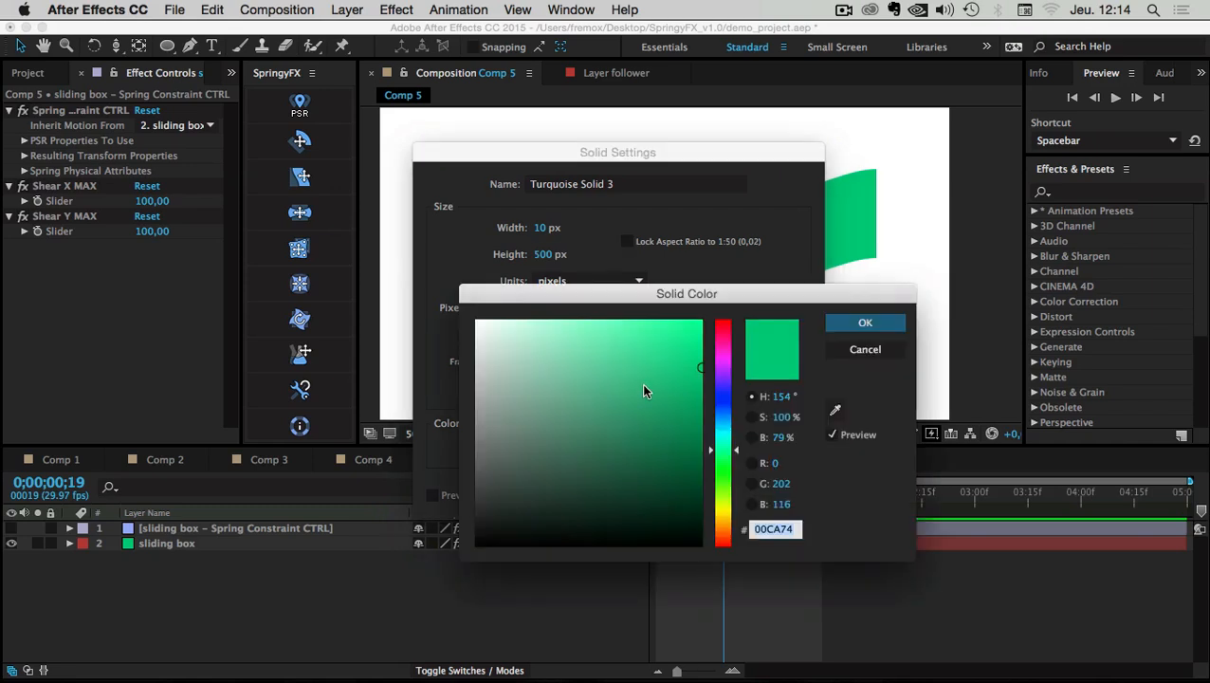
{"action": "left_click_drag", "start_coordinate": [641, 387], "coordinate": [478, 485]}
{"action": "left_click", "coordinate": [720, 521]}
{"action": "left_click_drag", "start_coordinate": [721, 522], "coordinate": [720, 532]}
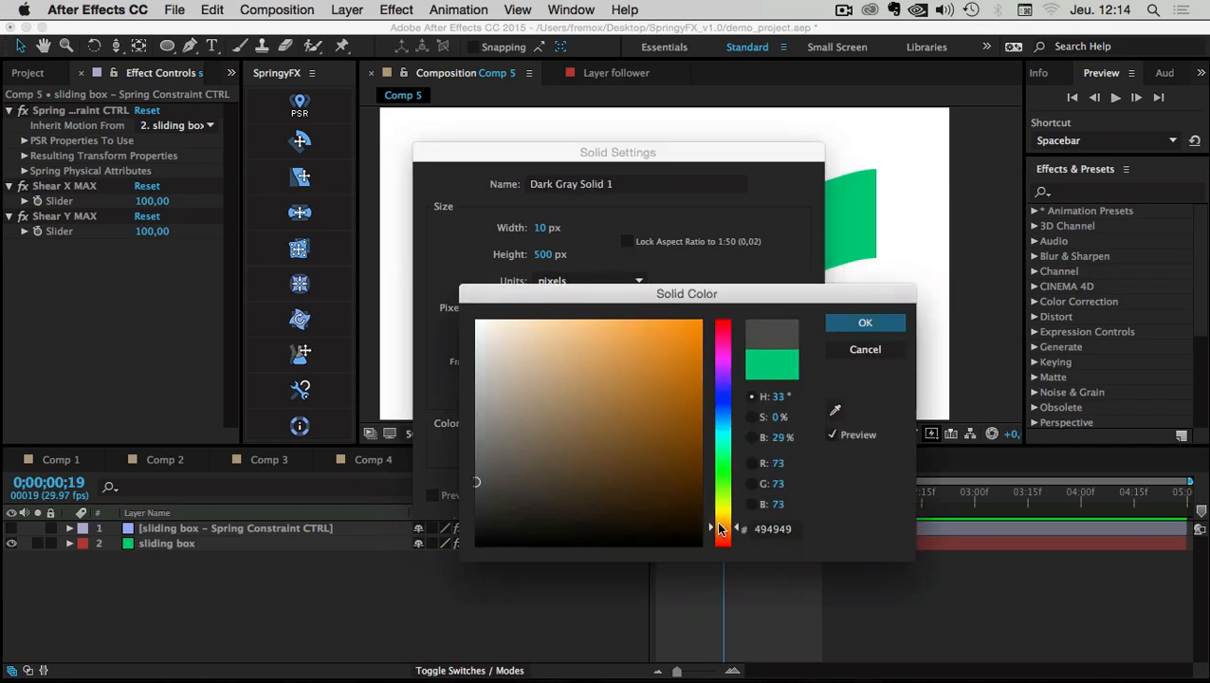
{"action": "left_click", "coordinate": [524, 495]}
{"action": "left_click", "coordinate": [864, 322]}
{"action": "left_click", "coordinate": [770, 495]}
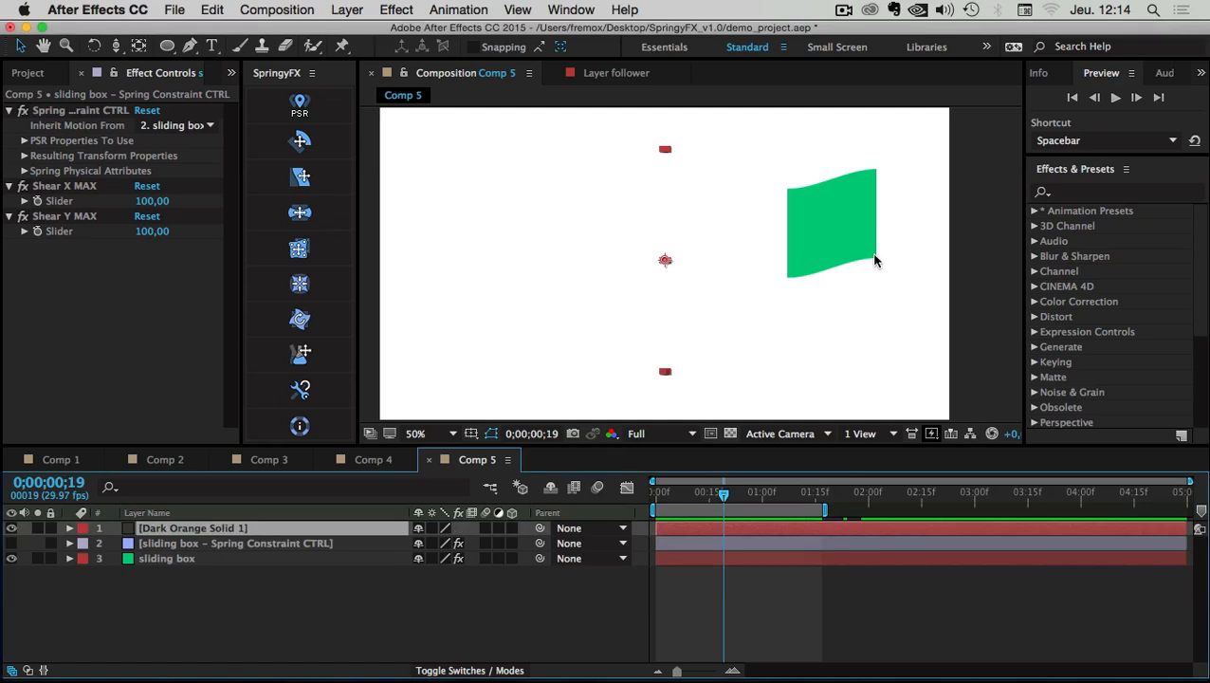
Place the bar beside the green flag and resize it to 25 × 1000 px in Solid Settings
{"action": "left_click_drag", "start_coordinate": [666, 208], "coordinate": [889, 234]}
{"action": "key", "text": "super+shift+y"}
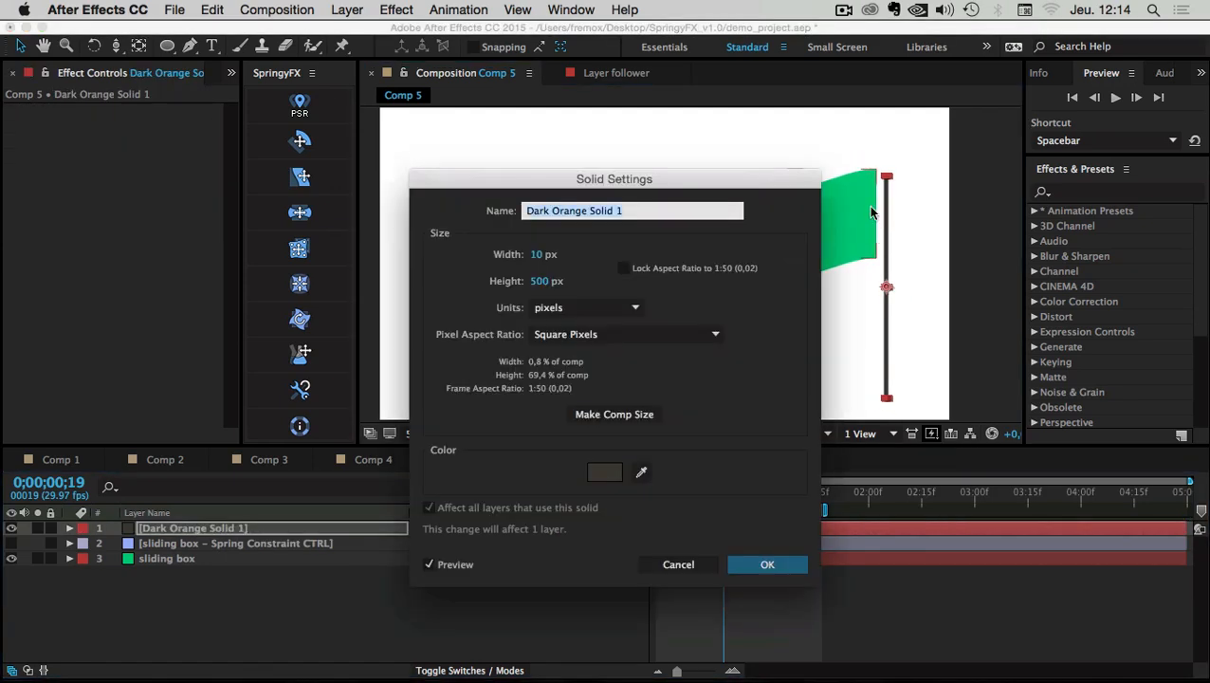
{"action": "left_click", "coordinate": [536, 254]}
{"action": "type", "text": "25"}
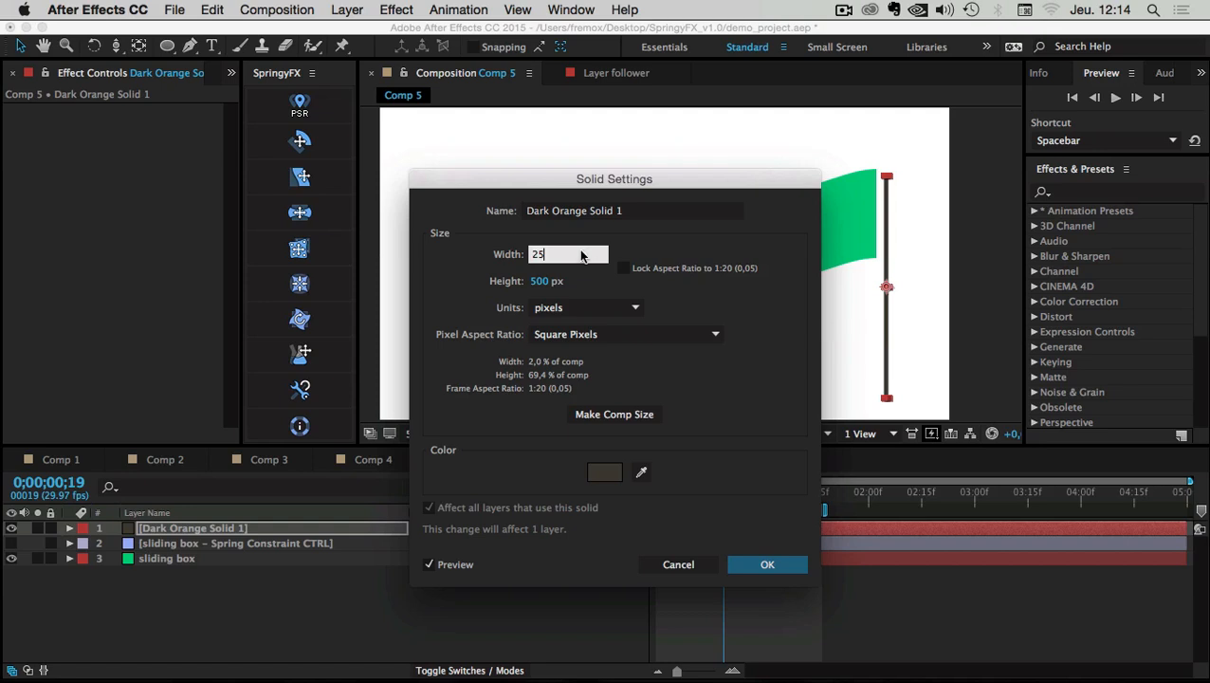
{"action": "left_click", "coordinate": [542, 280]}
{"action": "type", "text": "750"}
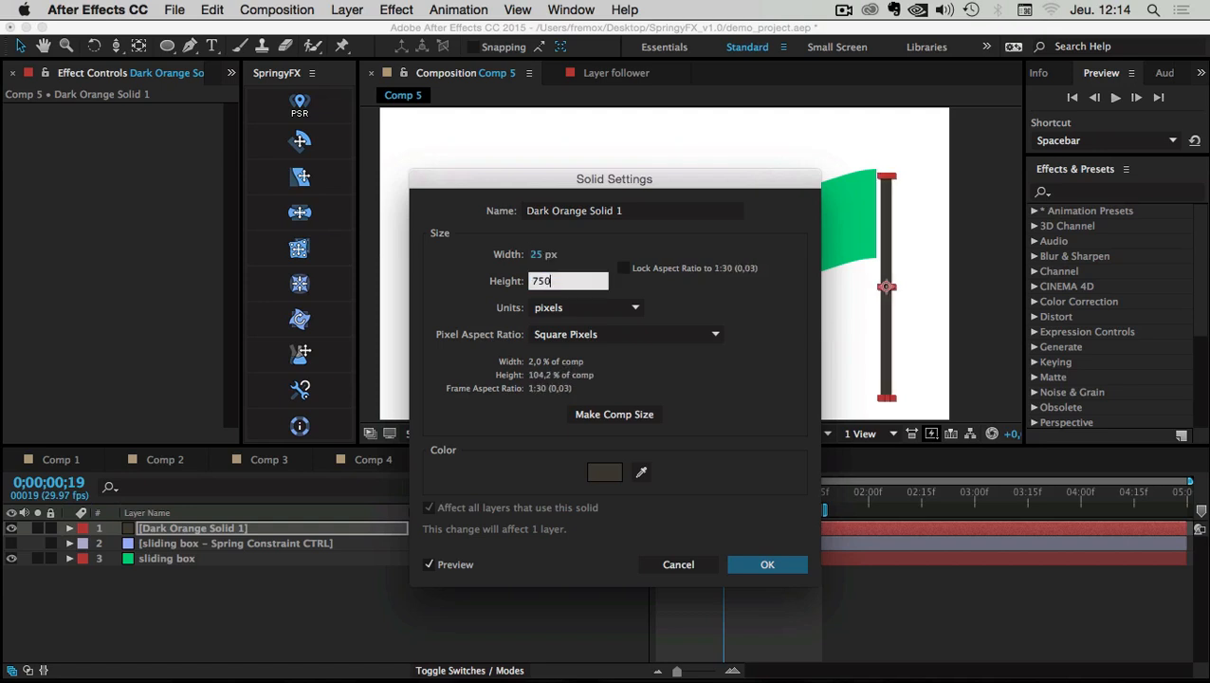
{"action": "double_click", "coordinate": [542, 282]}
{"action": "type", "text": "1000"}
{"action": "left_click", "coordinate": [767, 564]}
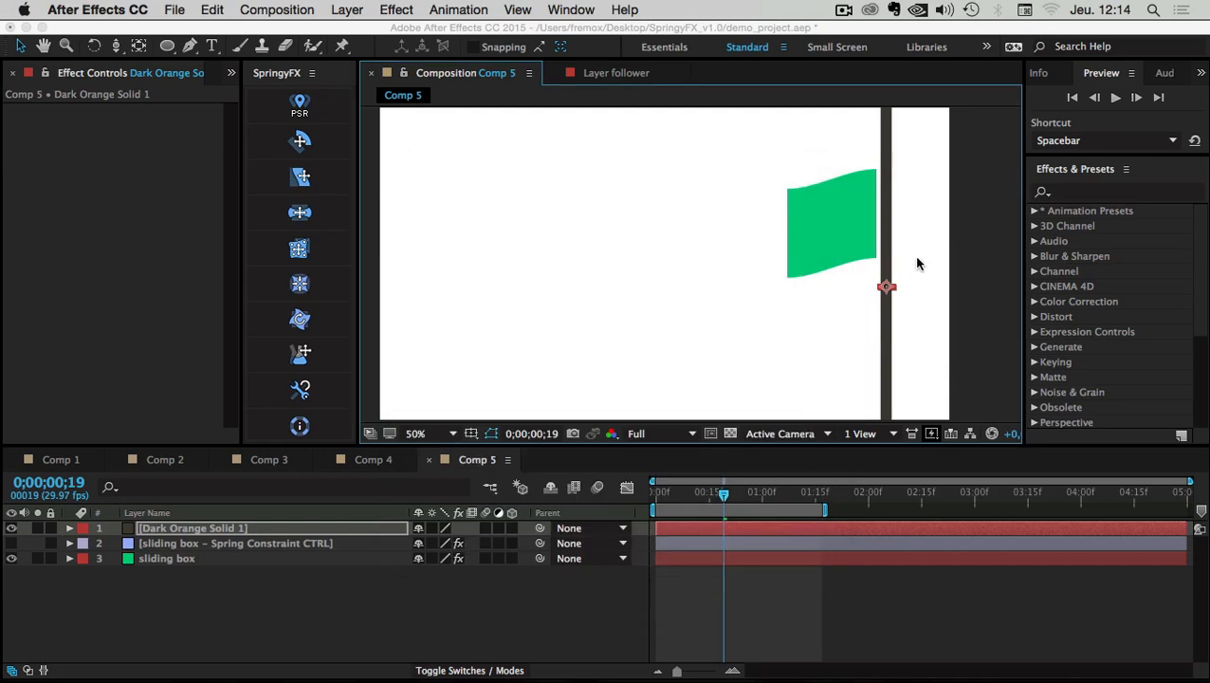
Nudge the pole slightly right and down, then select the sliding box layer
{"action": "scroll", "coordinate": [917, 262], "scroll_direction": "down", "scroll_amount": 1}
{"action": "left_click_drag", "start_coordinate": [791, 186], "coordinate": [803, 214]}
{"action": "scroll", "coordinate": [887, 243], "scroll_direction": "up", "scroll_amount": 1}
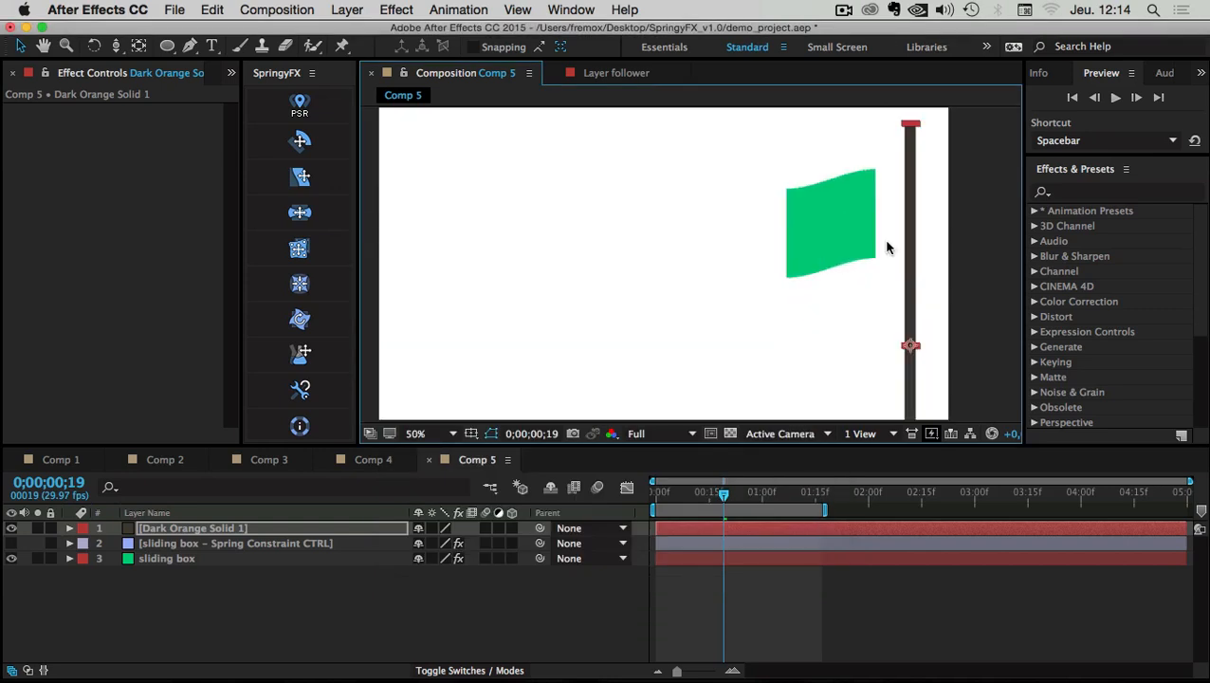
{"action": "left_click", "coordinate": [156, 612]}
{"action": "left_click", "coordinate": [162, 558]}
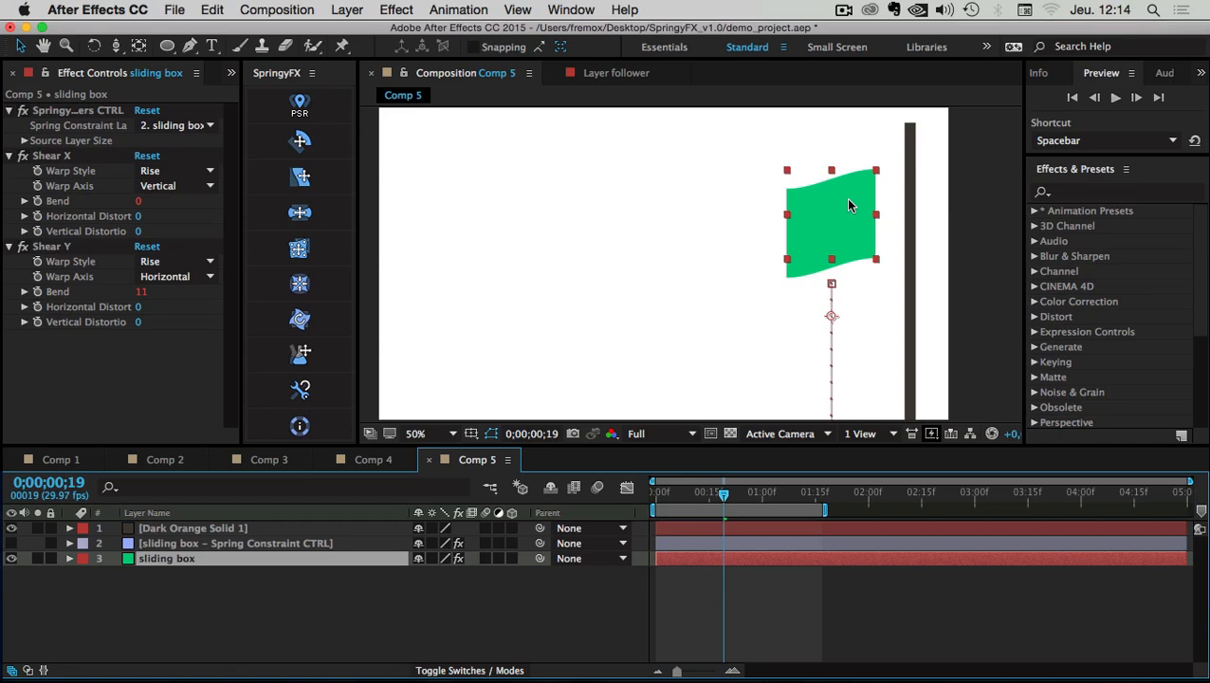
Try and undo an anchor point shift, move the pole slightly left, and go to 0;00;01;04
{"action": "key", "text": "a"}
{"action": "left_click_drag", "start_coordinate": [422, 574], "coordinate": [374, 572]}
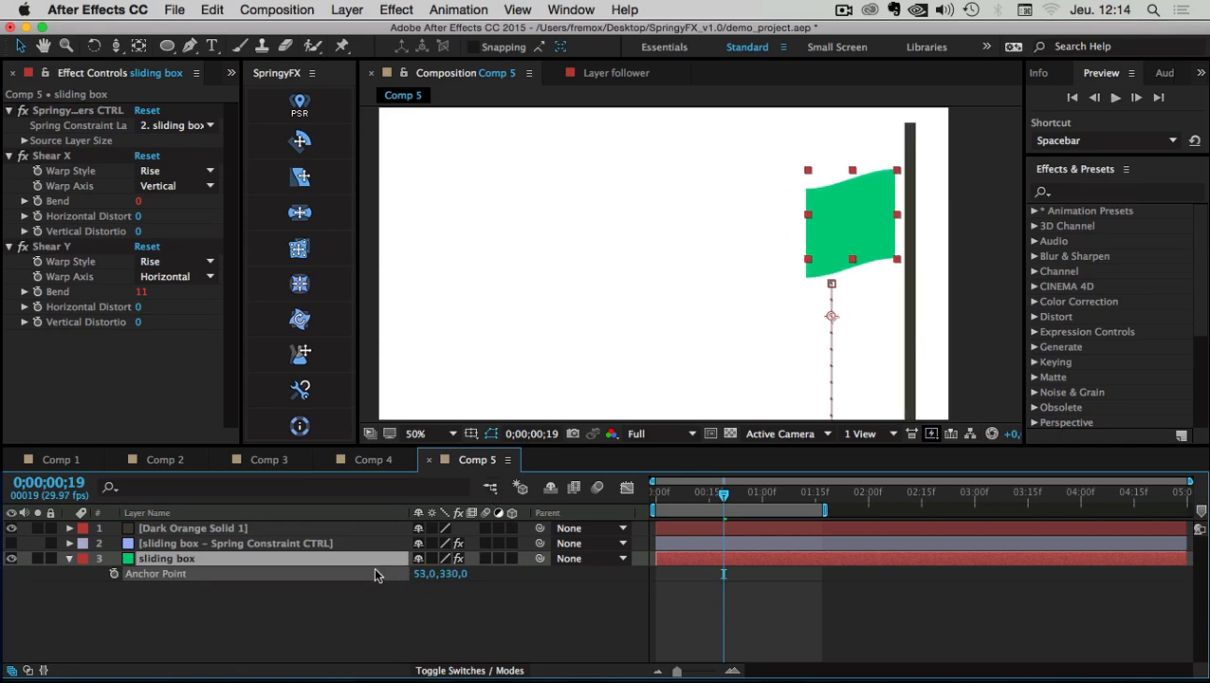
{"action": "key", "text": "super+z"}
{"action": "left_click", "coordinate": [176, 528]}
{"action": "left_click", "coordinate": [908, 149]}
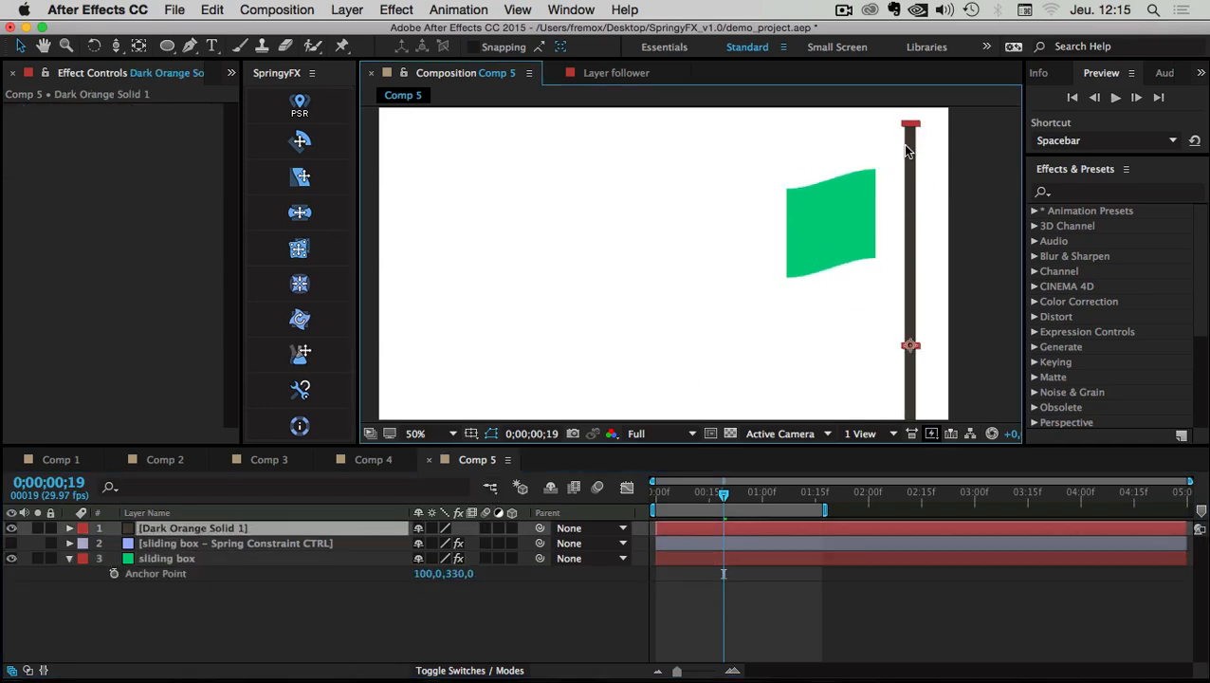
{"action": "left_click_drag", "start_coordinate": [905, 149], "coordinate": [876, 144]}
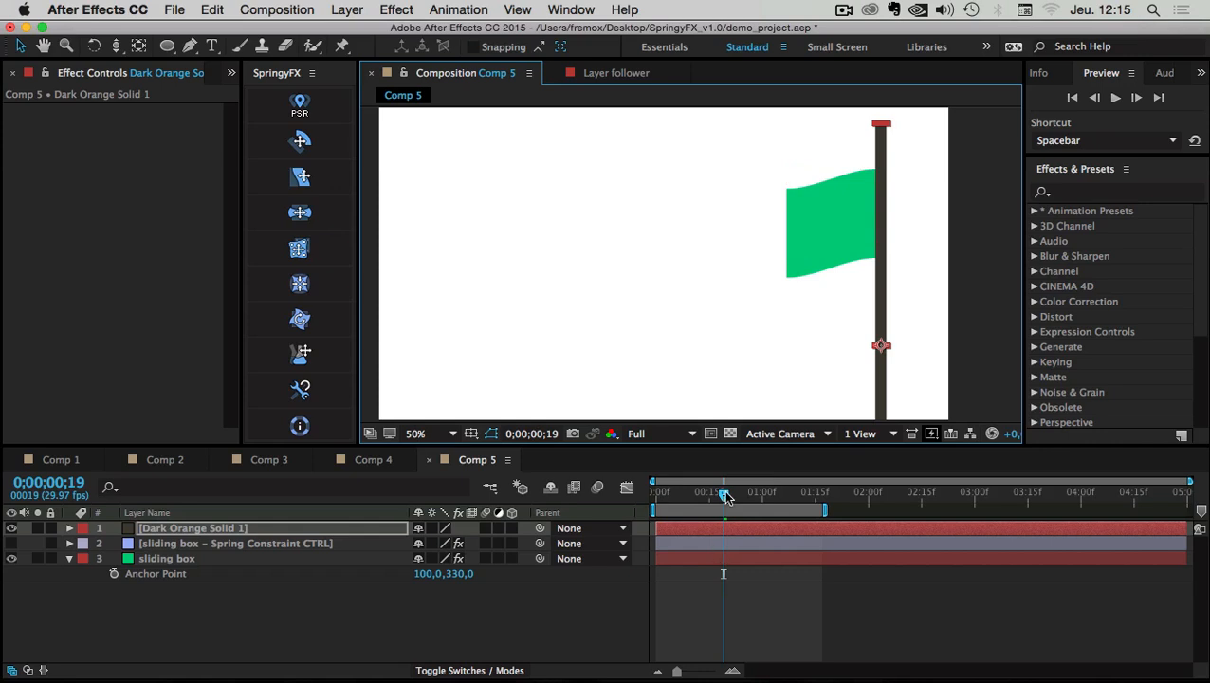
{"action": "left_click_drag", "start_coordinate": [725, 495], "coordinate": [776, 494]}
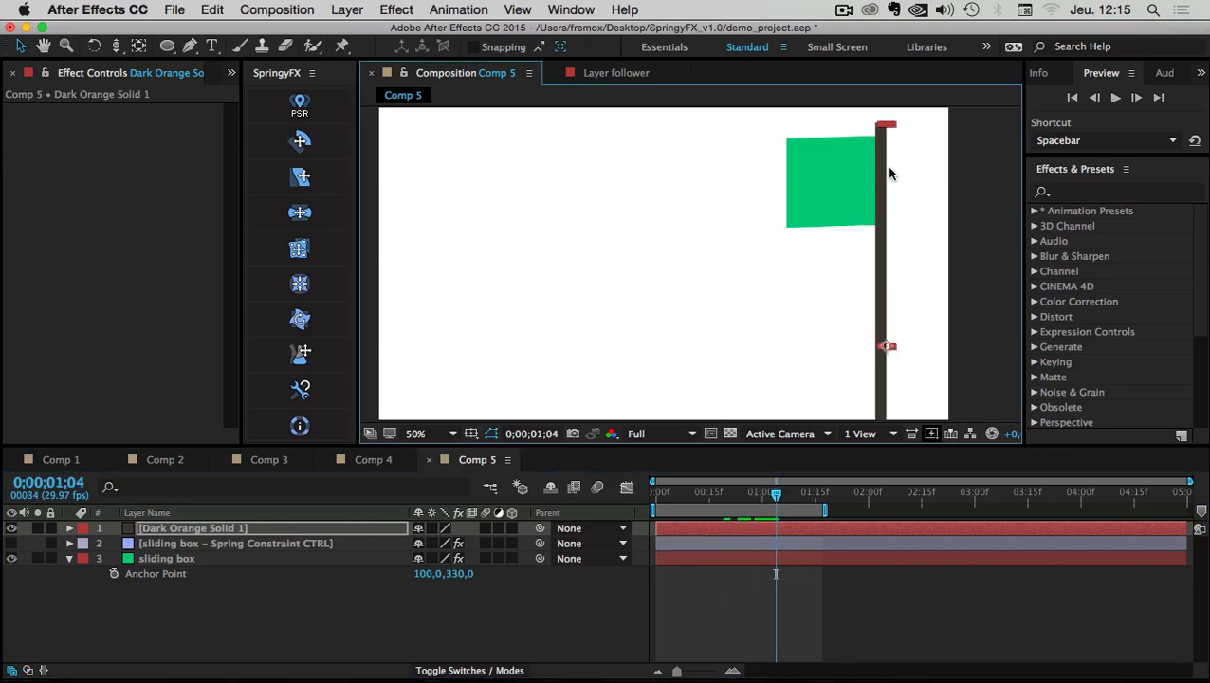
{"action": "key", "text": "comma"}
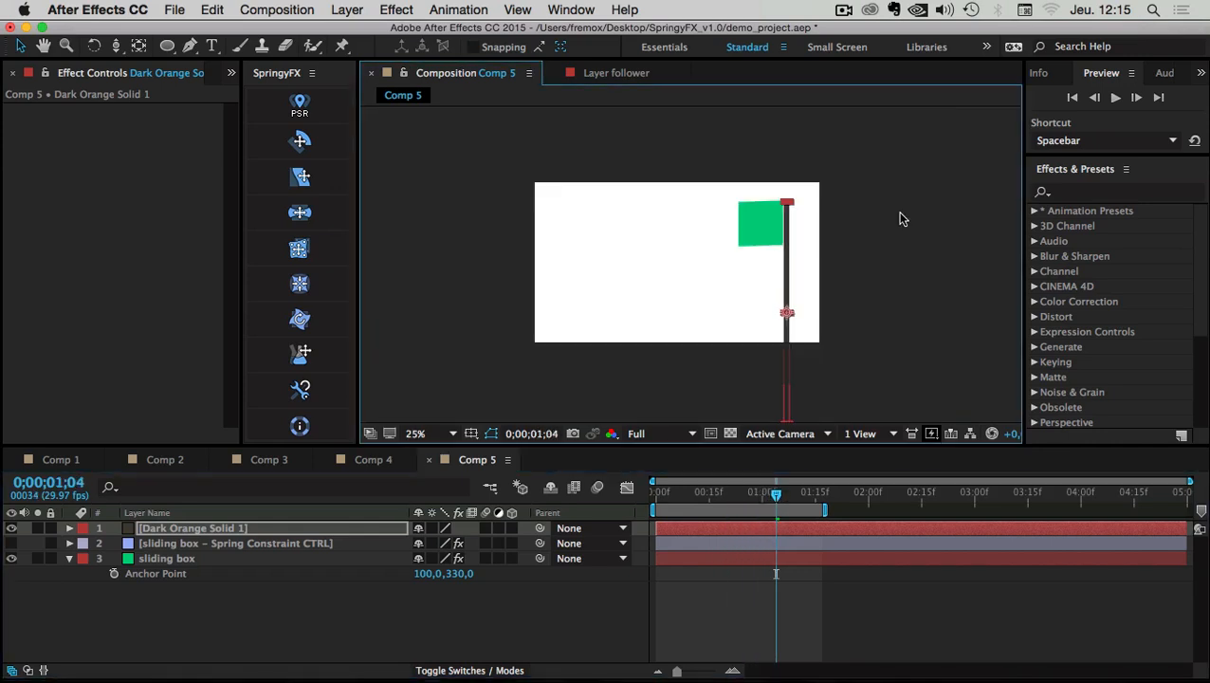
Remove the sliding box's Position keyframes and parent it to Dark Orange Solid 1, testing by moving the pole
{"action": "left_click", "coordinate": [164, 565]}
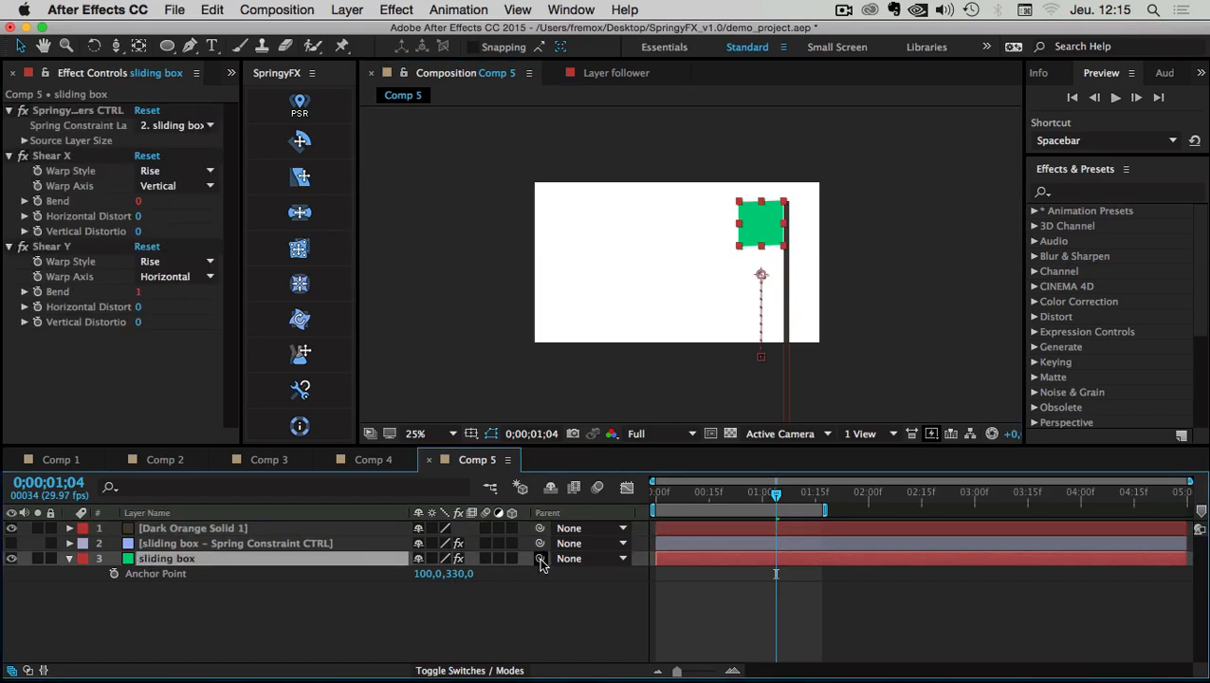
{"action": "key", "text": "p"}
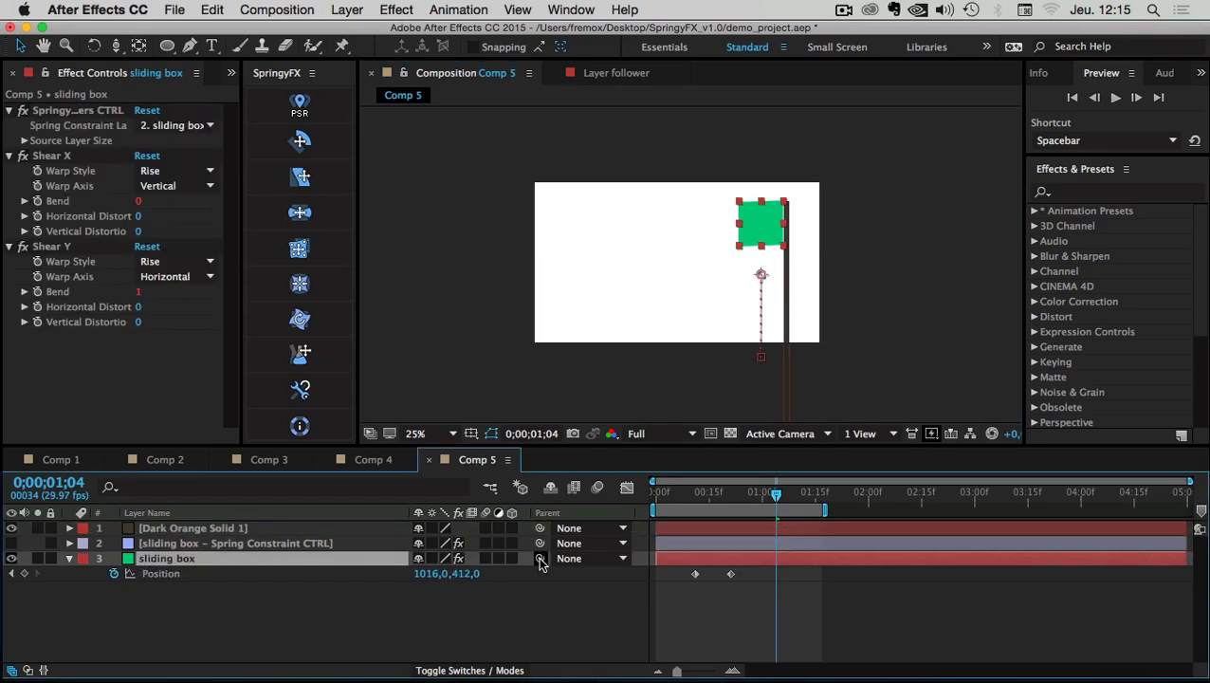
{"action": "left_click", "coordinate": [112, 574]}
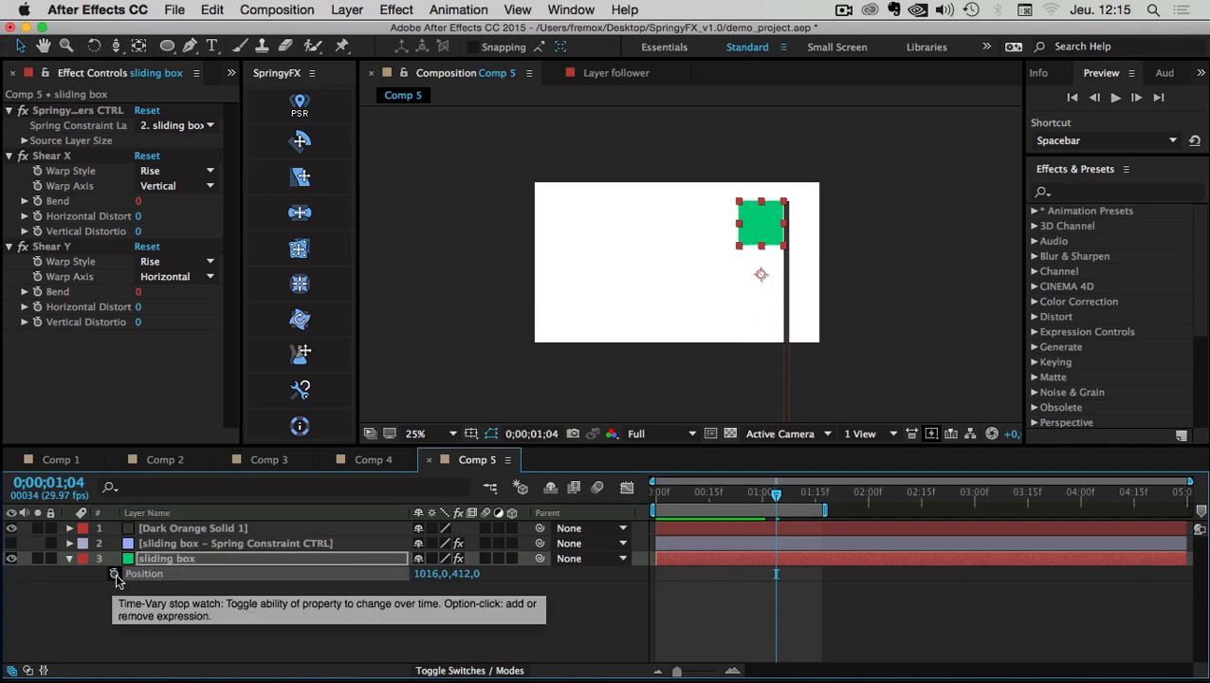
{"action": "left_click_drag", "start_coordinate": [540, 557], "coordinate": [214, 531]}
{"action": "left_click", "coordinate": [196, 531]}
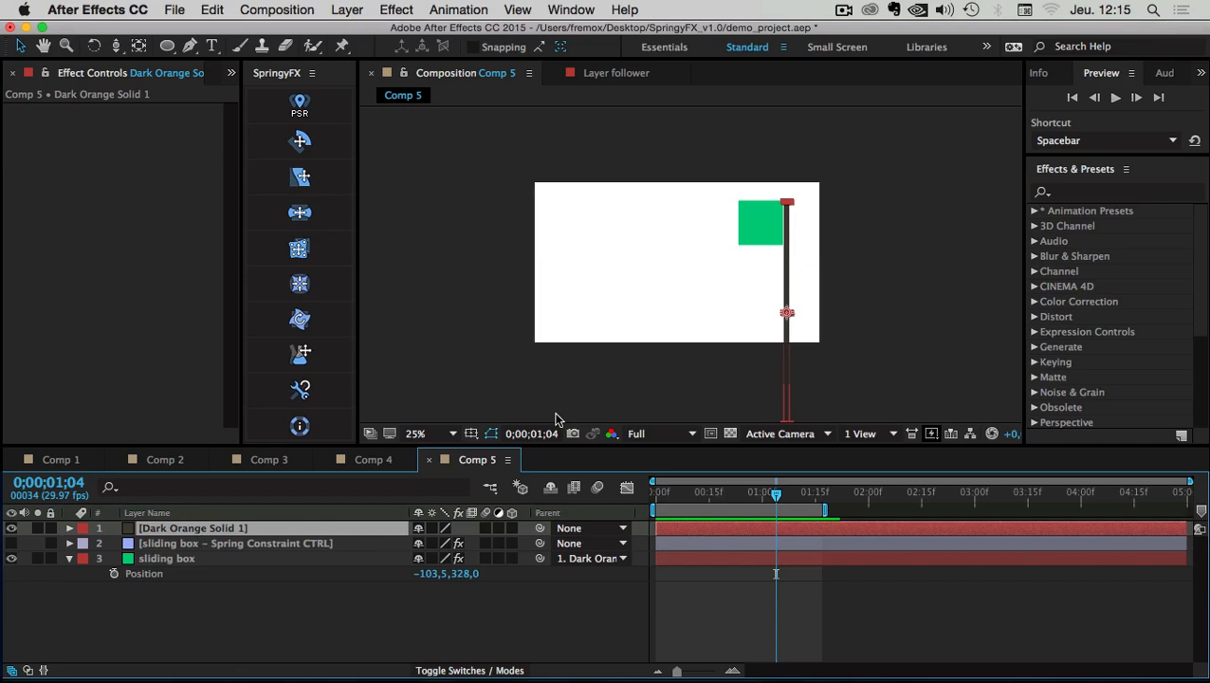
{"action": "left_click_drag", "start_coordinate": [786, 244], "coordinate": [686, 279]}
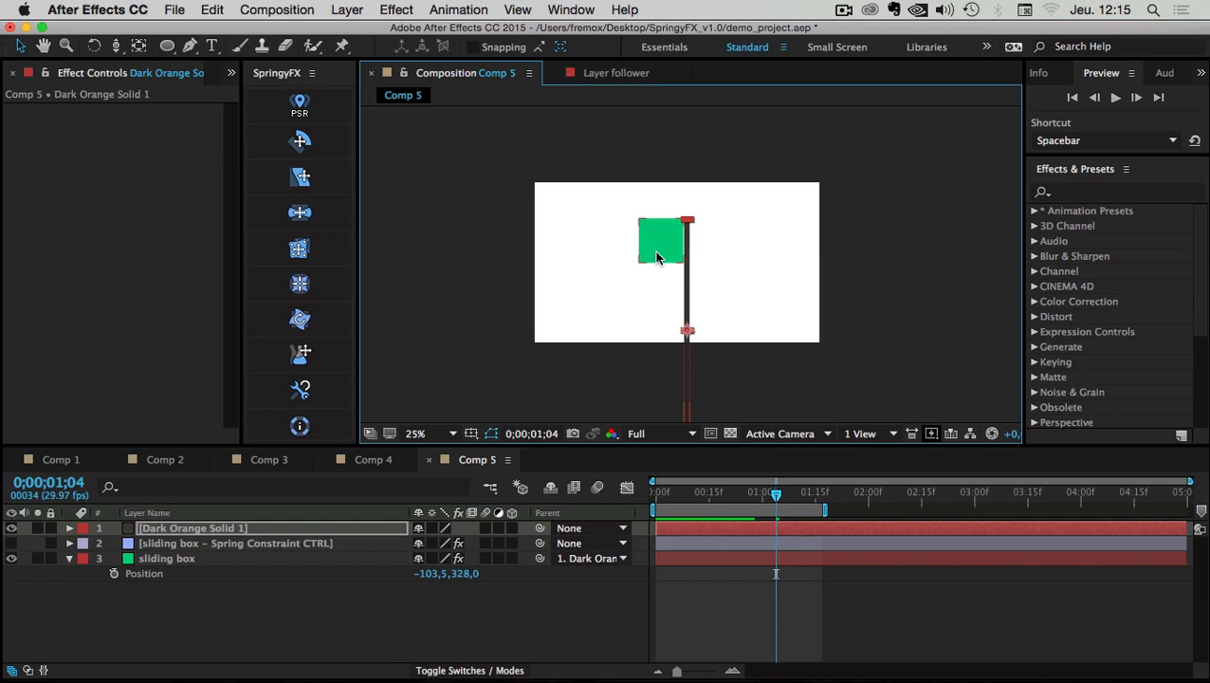
{"action": "key", "text": "period"}
{"action": "key", "text": "period"}
{"action": "left_click", "coordinate": [613, 225]}
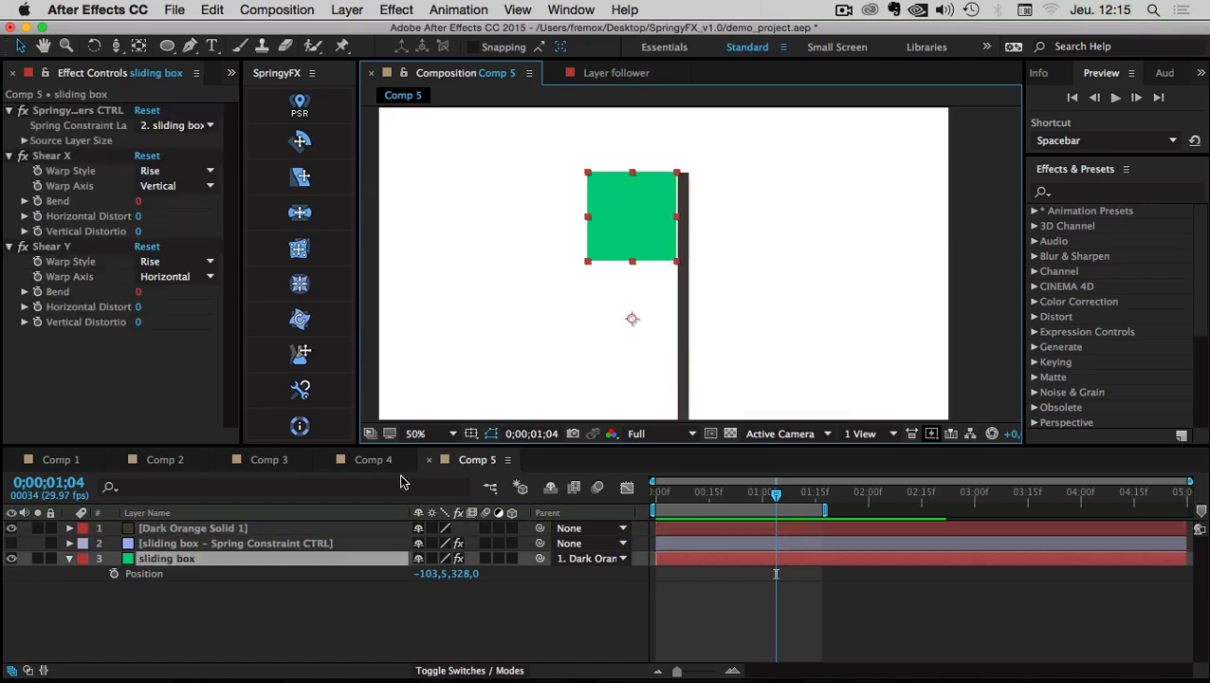
{"action": "left_click", "coordinate": [156, 561]}
Pre-compose the sliding box into sliding box Comp 1 and open it
{"action": "key", "text": "super+shift+c"}
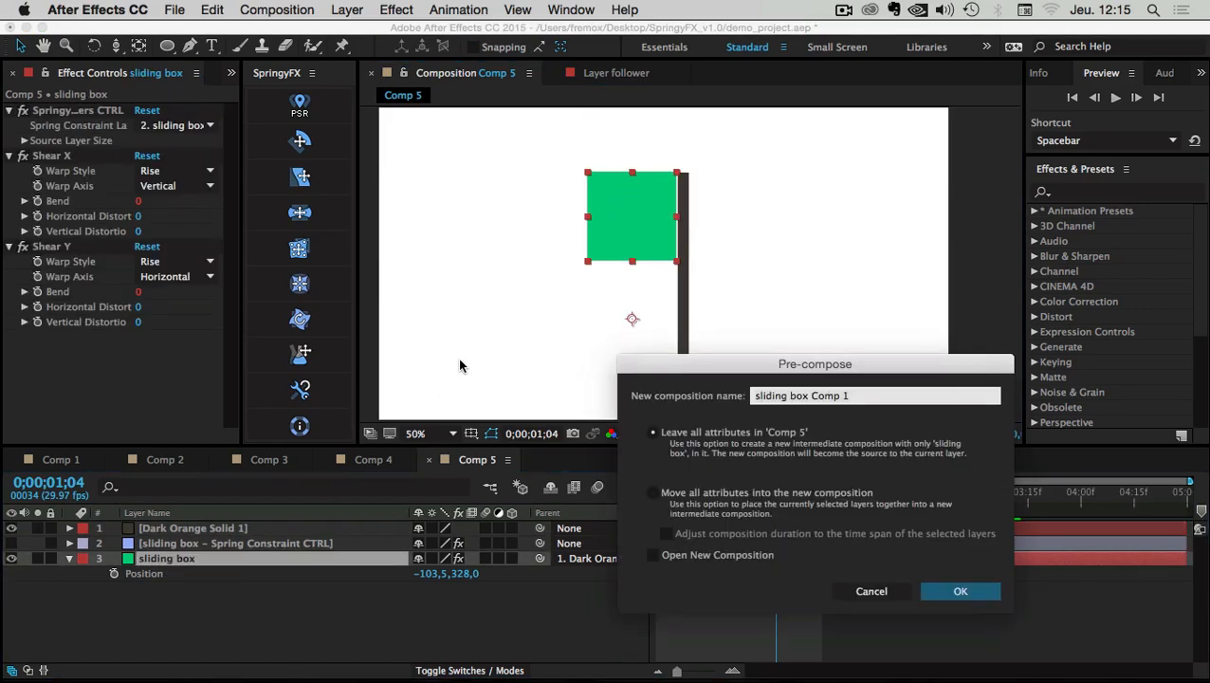
{"action": "left_click", "coordinate": [926, 581]}
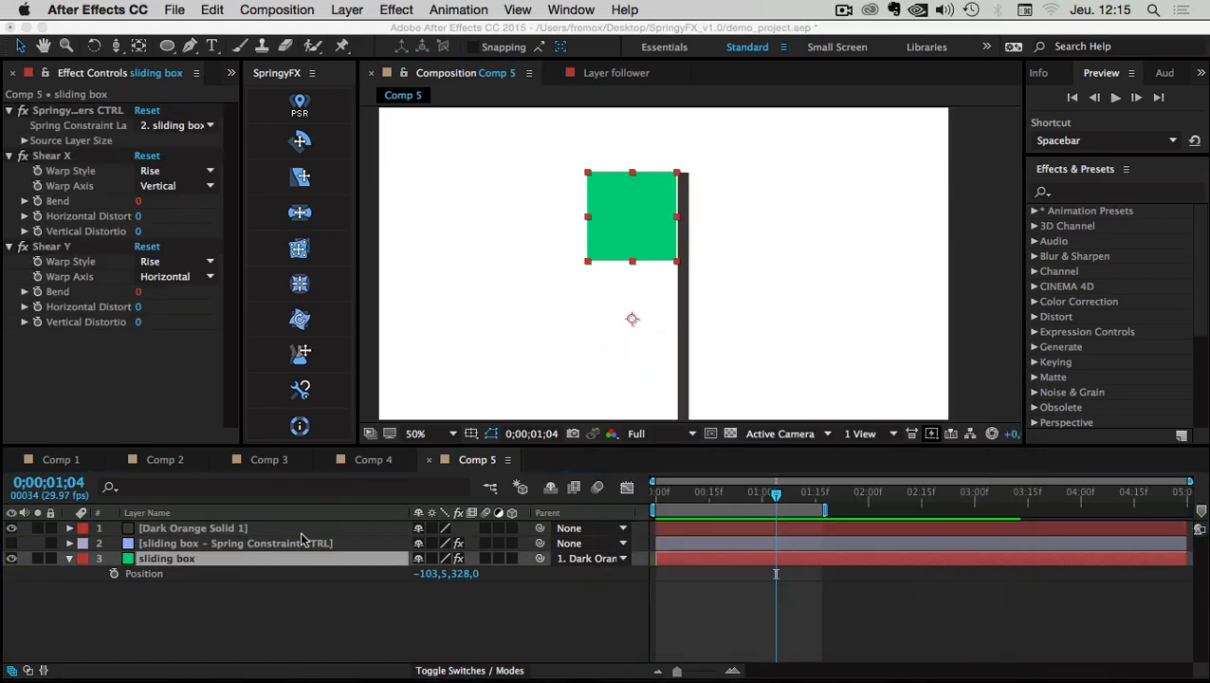
{"action": "double_click", "coordinate": [127, 557]}
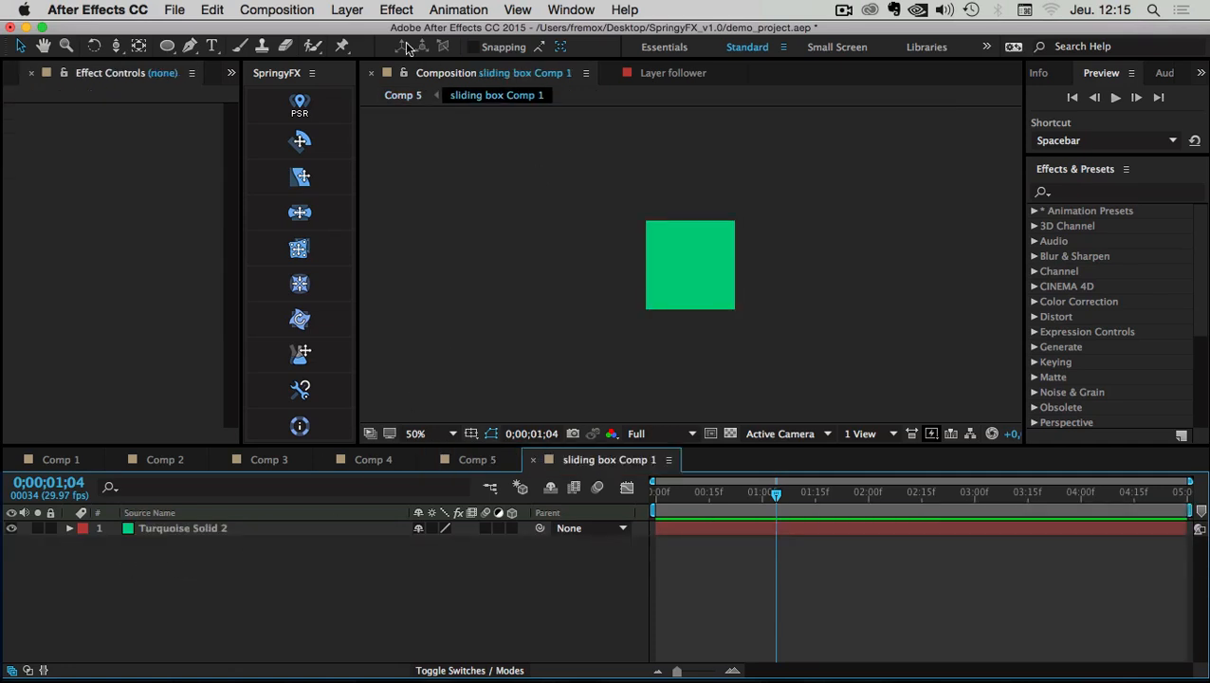
Switch to the Rectangle tool with a white fill
{"action": "left_click", "coordinate": [167, 46]}
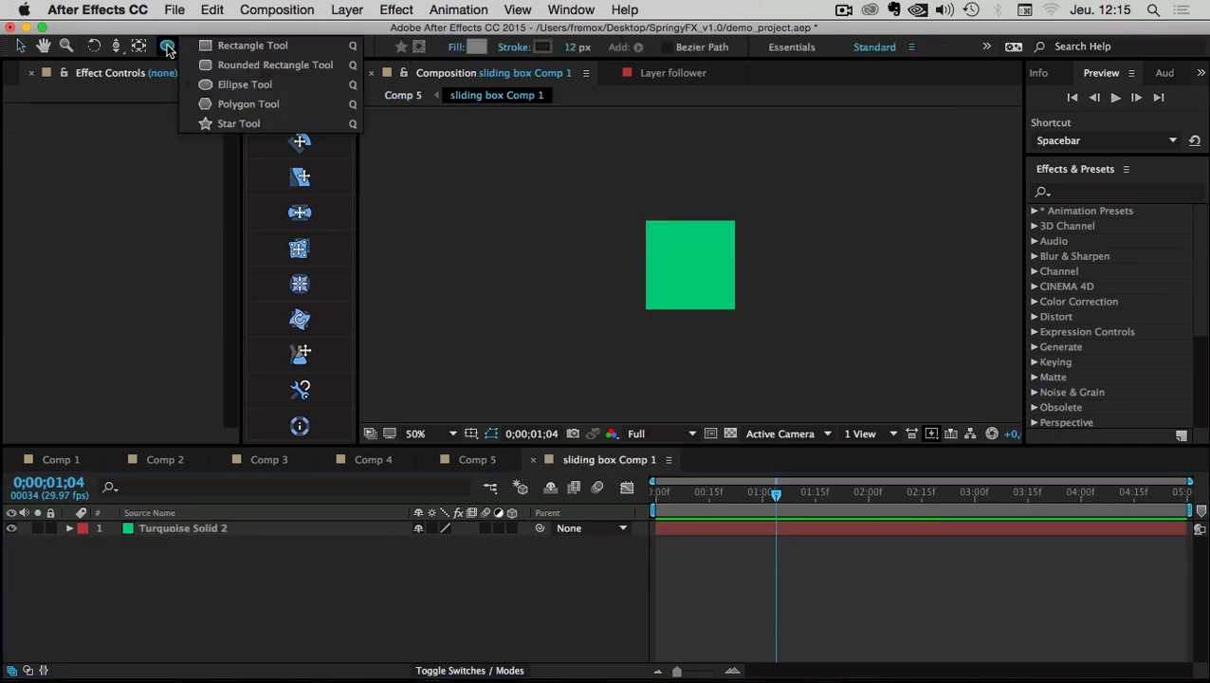
{"action": "left_click", "coordinate": [228, 46]}
{"action": "left_click", "coordinate": [476, 47]}
{"action": "left_click_drag", "start_coordinate": [525, 506], "coordinate": [476, 320]}
{"action": "left_click", "coordinate": [866, 324]}
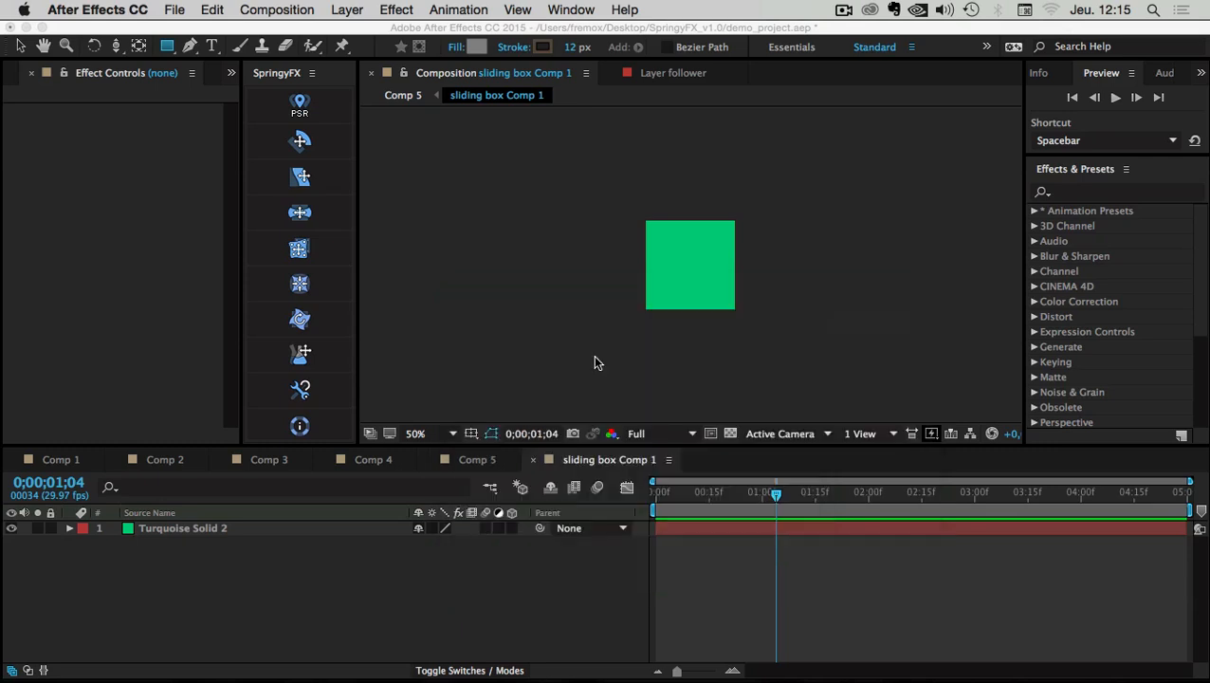
Recolour the Turquoise Solid 2 layer to white
{"action": "left_click", "coordinate": [186, 528]}
{"action": "key", "text": "super+shift+y"}
{"action": "left_click", "coordinate": [605, 472]}
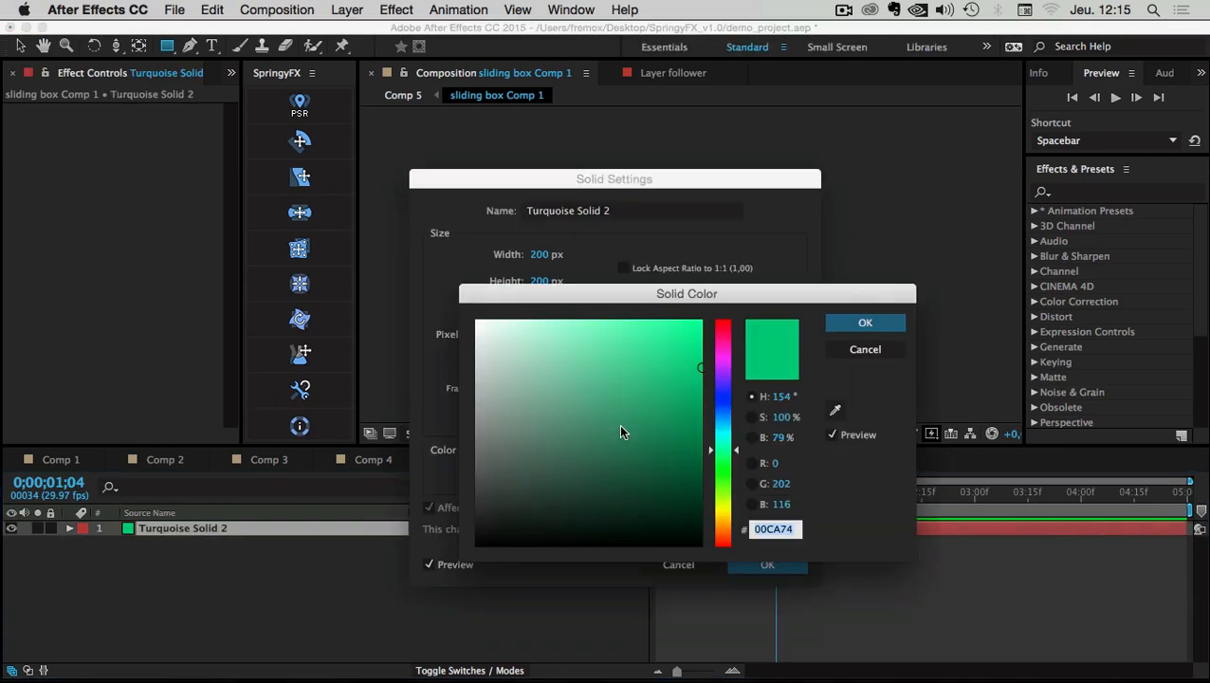
{"action": "left_click_drag", "start_coordinate": [621, 429], "coordinate": [476, 319]}
{"action": "left_click", "coordinate": [866, 324]}
{"action": "left_click", "coordinate": [775, 562]}
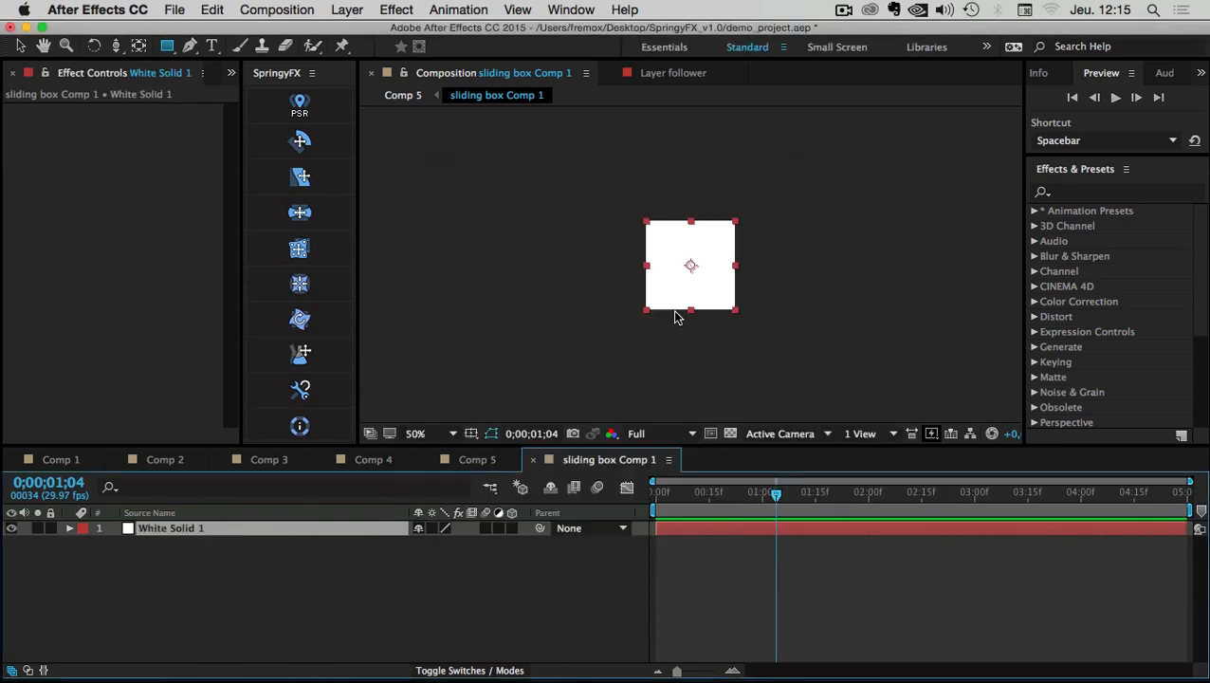
Duplicate the white solid, squeeze it into a thin left strip and make it deep blue
{"action": "left_click", "coordinate": [149, 559]}
{"action": "left_click", "coordinate": [158, 530]}
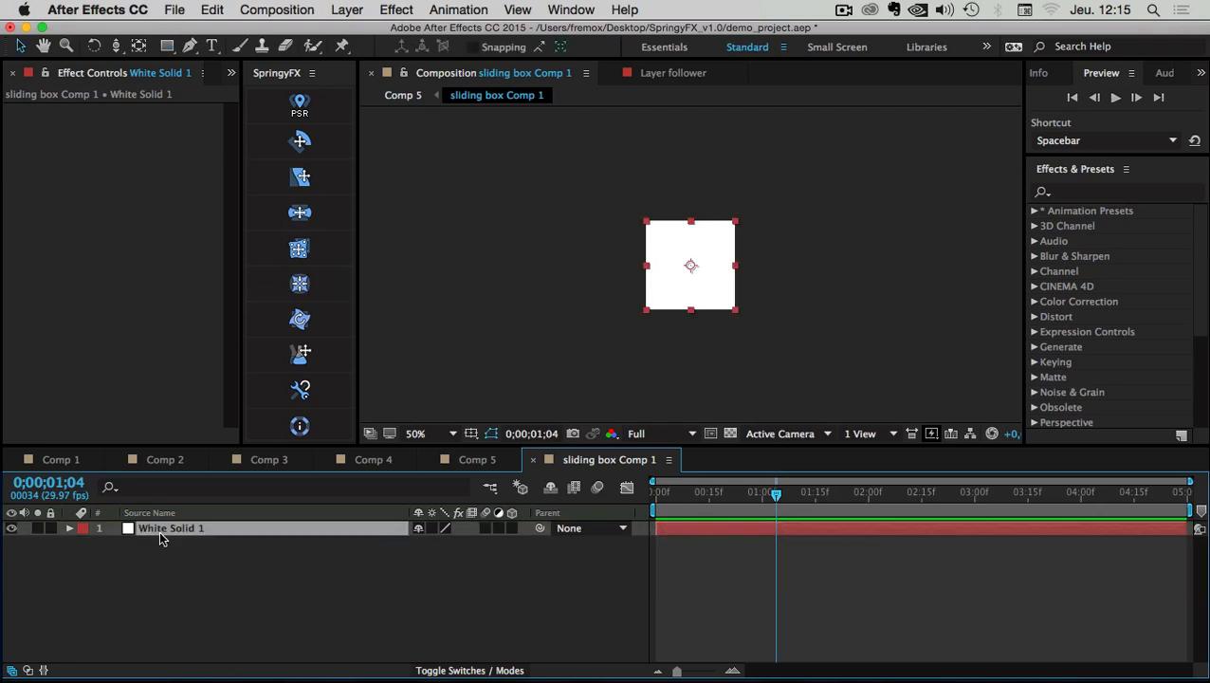
{"action": "key", "text": "super+d"}
{"action": "left_click_drag", "start_coordinate": [732, 267], "coordinate": [650, 265]}
{"action": "left_click", "coordinate": [157, 534]}
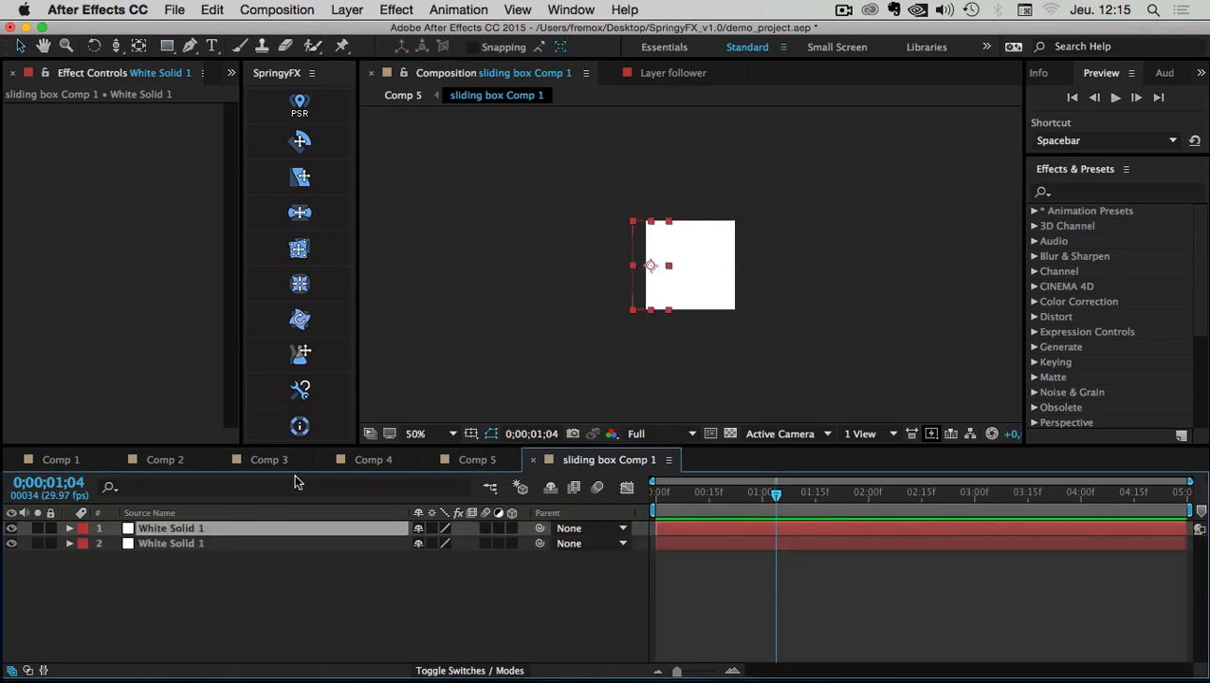
{"action": "key", "text": "super+shift+y"}
{"action": "left_click", "coordinate": [603, 474]}
{"action": "left_click", "coordinate": [723, 414]}
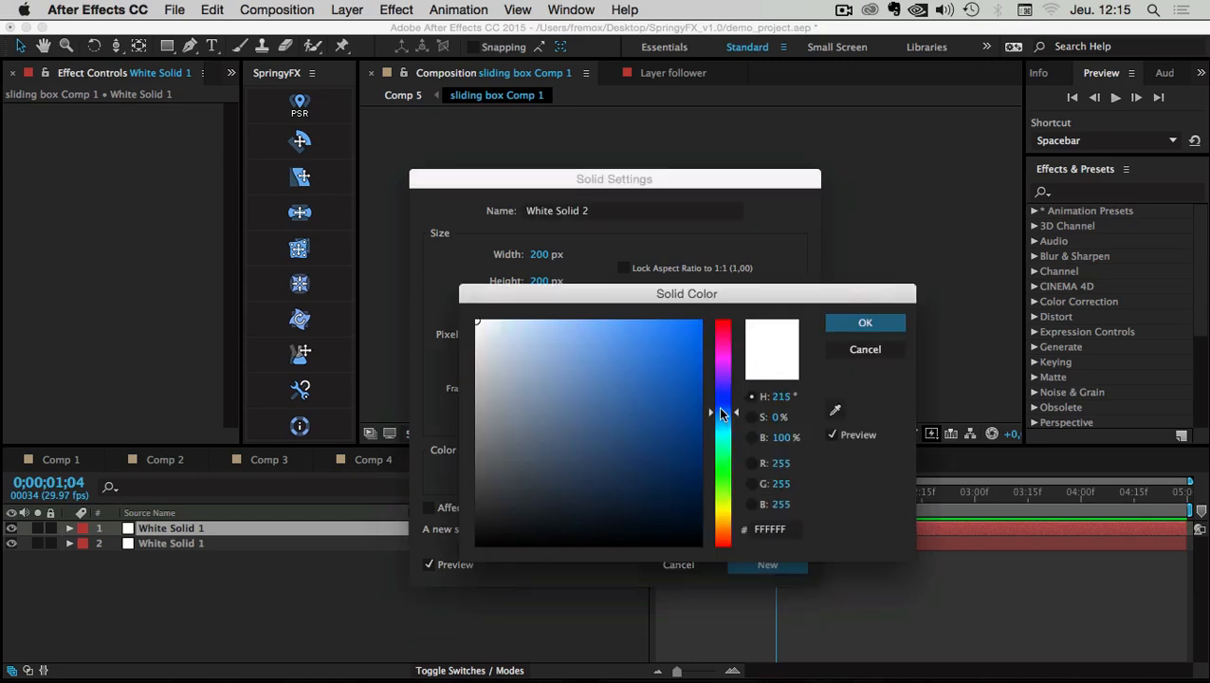
{"action": "left_click", "coordinate": [692, 409]}
{"action": "left_click", "coordinate": [864, 322]}
{"action": "left_click", "coordinate": [766, 565]}
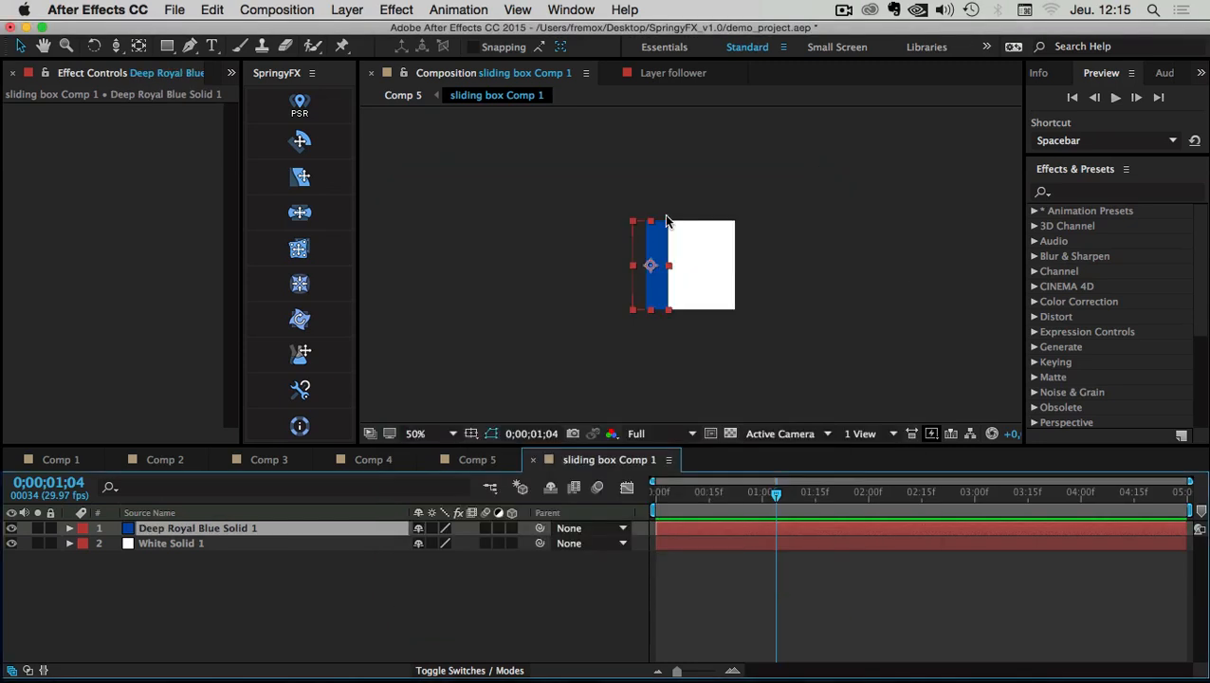
Move the blue copy to the box's right side and recolour it pure red
{"action": "left_click_drag", "start_coordinate": [656, 270], "coordinate": [720, 240]}
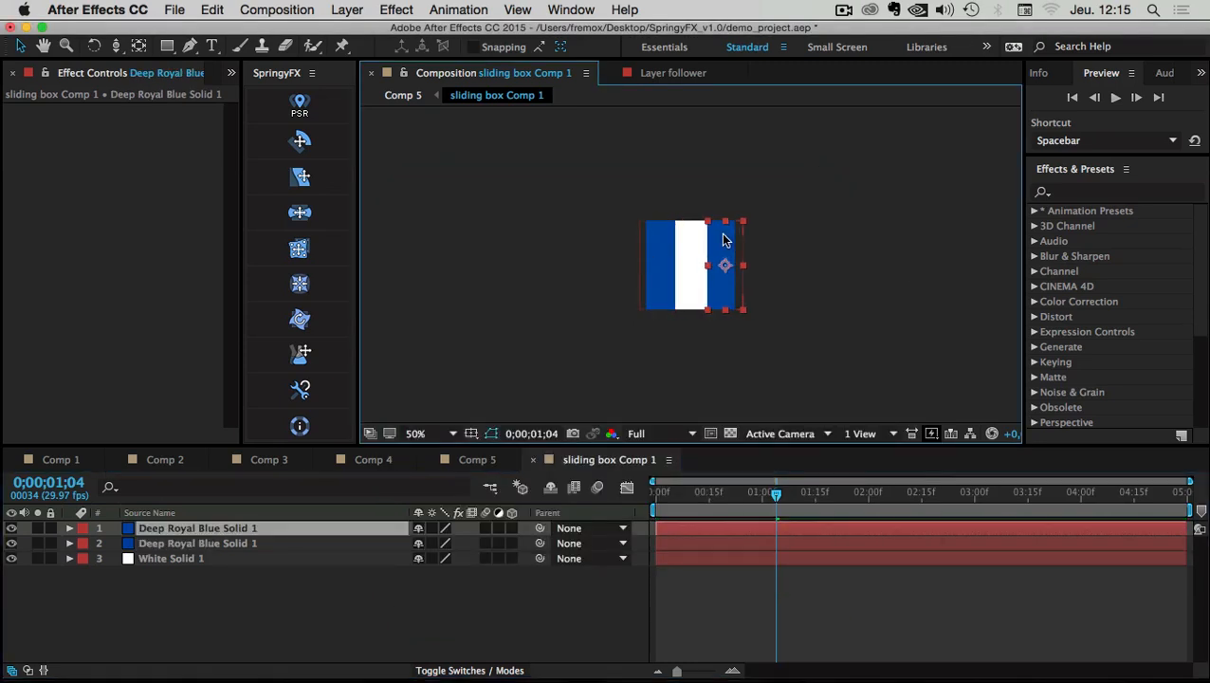
{"action": "key", "text": "super+shift+y"}
{"action": "left_click", "coordinate": [604, 471]}
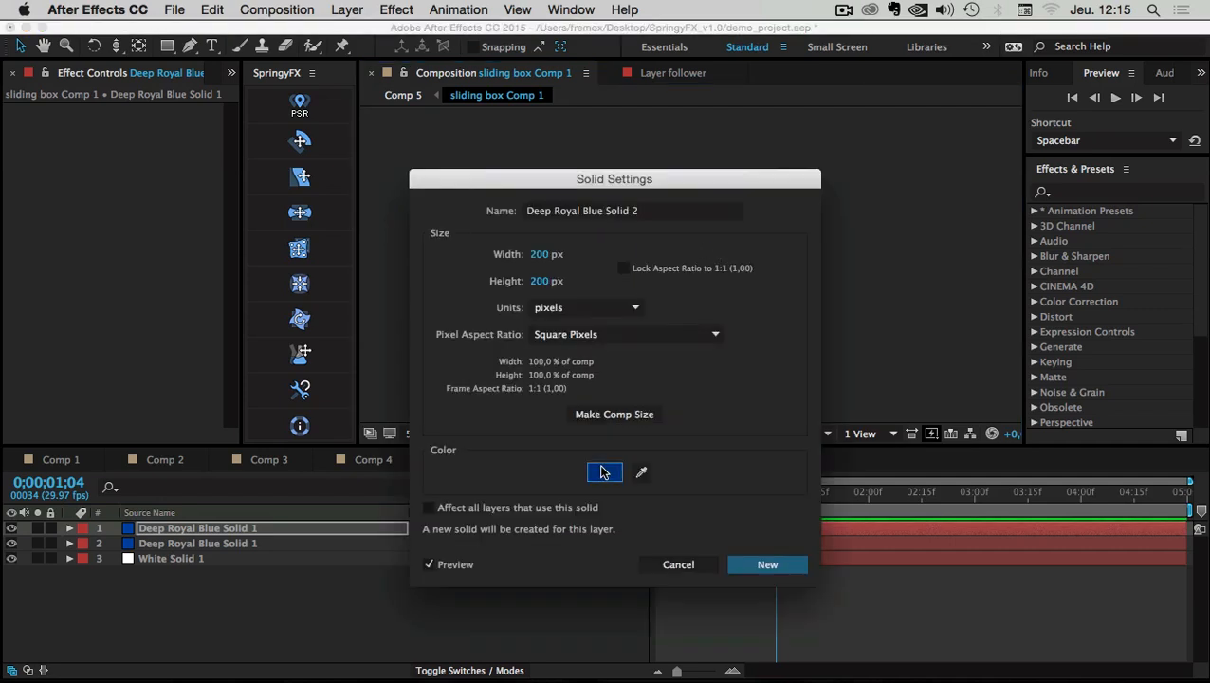
{"action": "left_click_drag", "start_coordinate": [728, 403], "coordinate": [724, 323]}
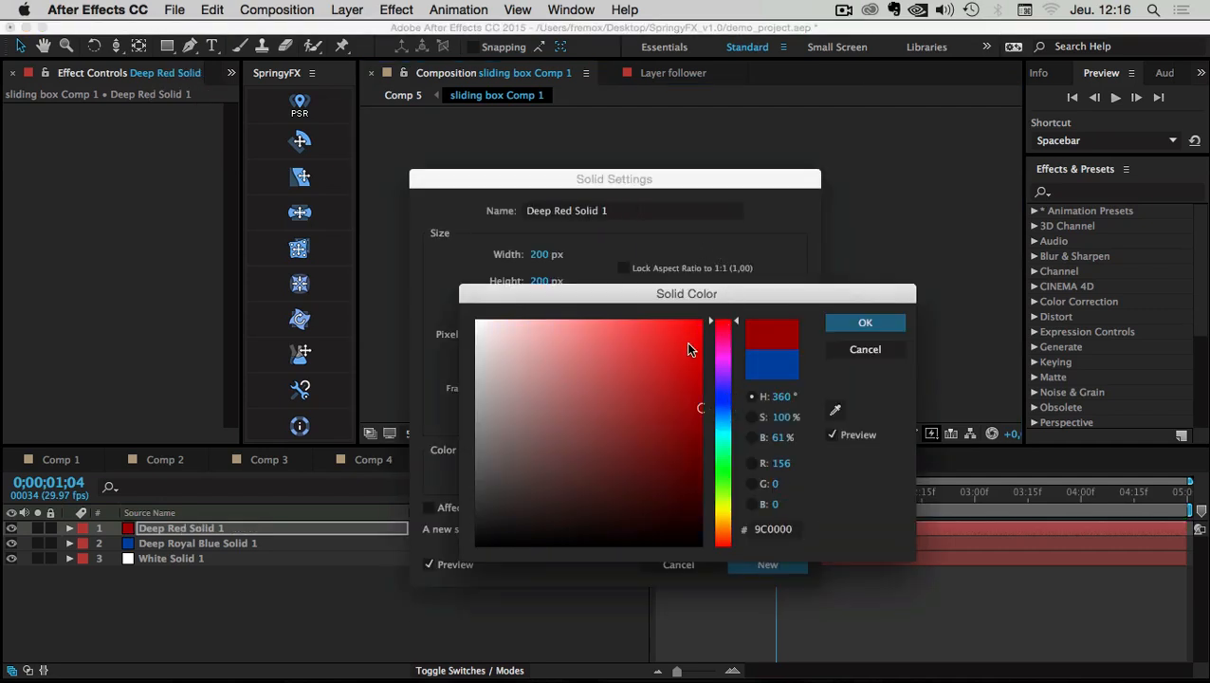
{"action": "left_click", "coordinate": [701, 322]}
{"action": "left_click", "coordinate": [865, 323]}
{"action": "left_click", "coordinate": [776, 564]}
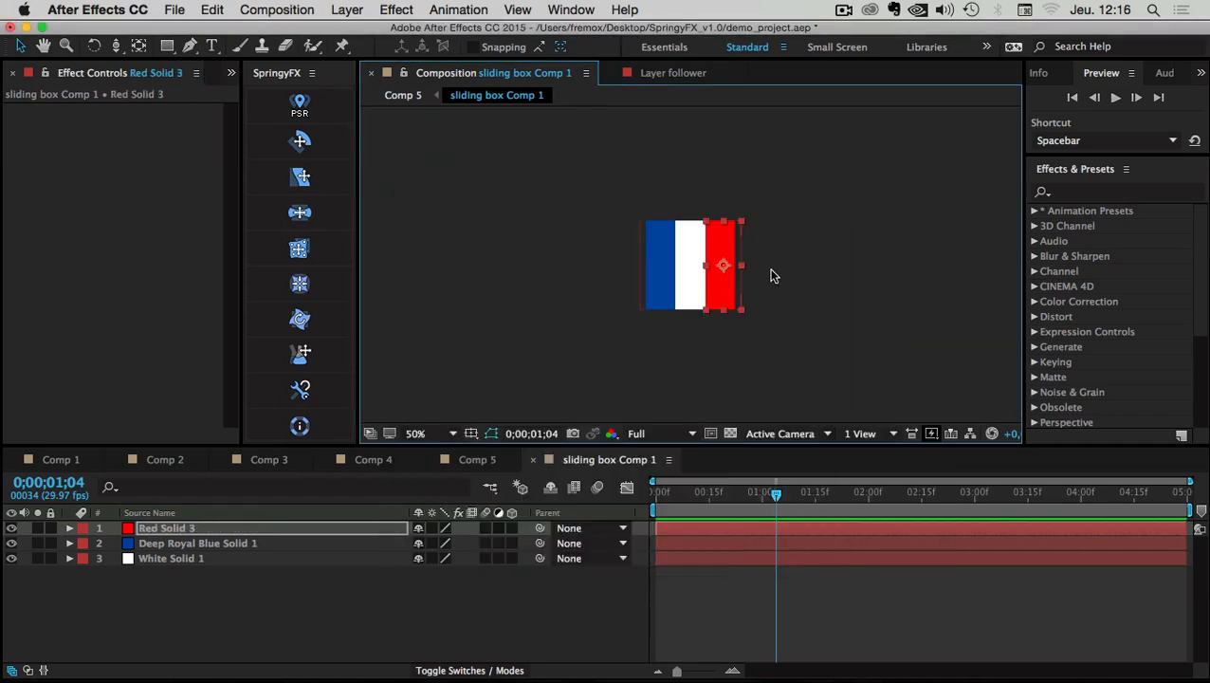
{"action": "left_click_drag", "start_coordinate": [764, 214], "coordinate": [760, 213]}
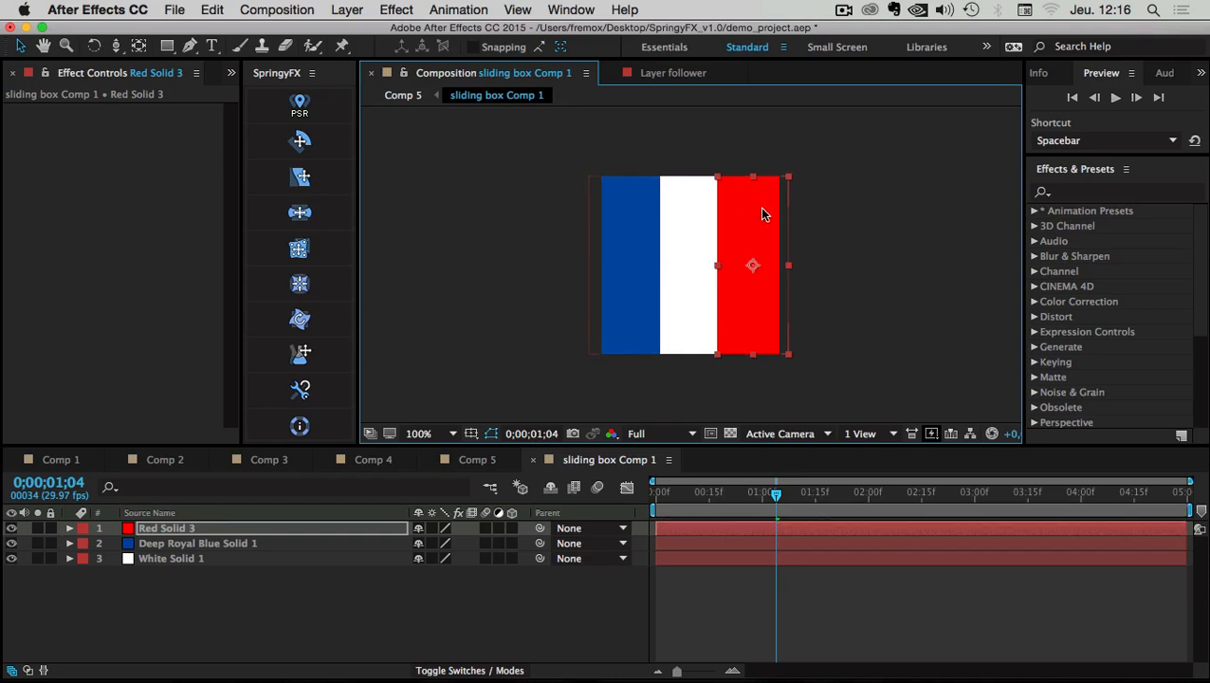
{"action": "left_click", "coordinate": [645, 235]}
Nudge the blue stripe a few pixels left
{"action": "left_click_drag", "start_coordinate": [645, 235], "coordinate": [637, 232]}
{"action": "left_click", "coordinate": [745, 233]}
{"action": "left_click", "coordinate": [586, 245]}
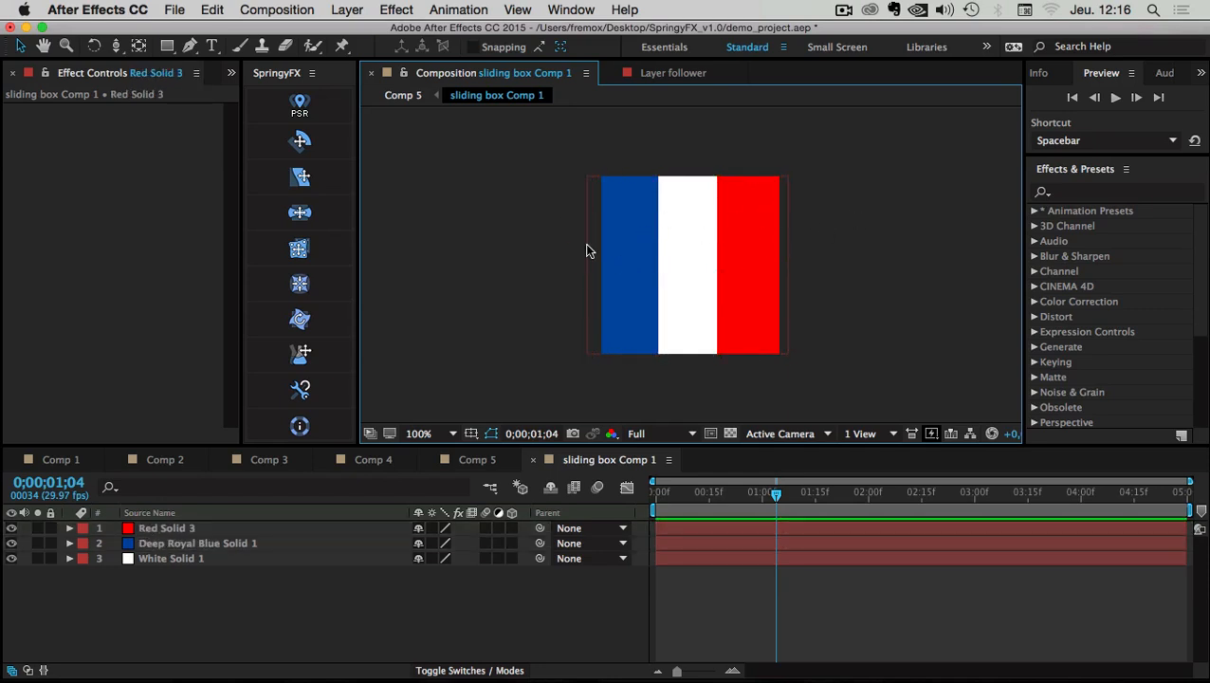
Unlock the aspect ratio and set sliding box Comp 1 to 200 px wide, 150 px high
{"action": "left_click", "coordinate": [273, 8]}
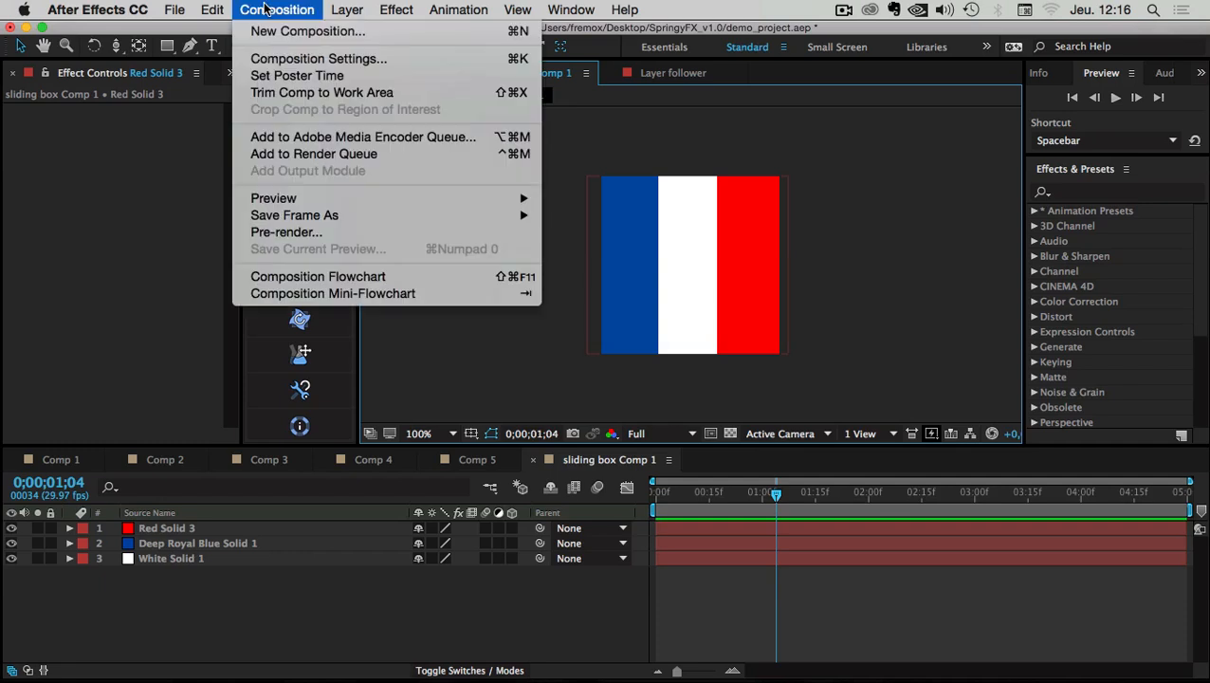
{"action": "left_click", "coordinate": [280, 59]}
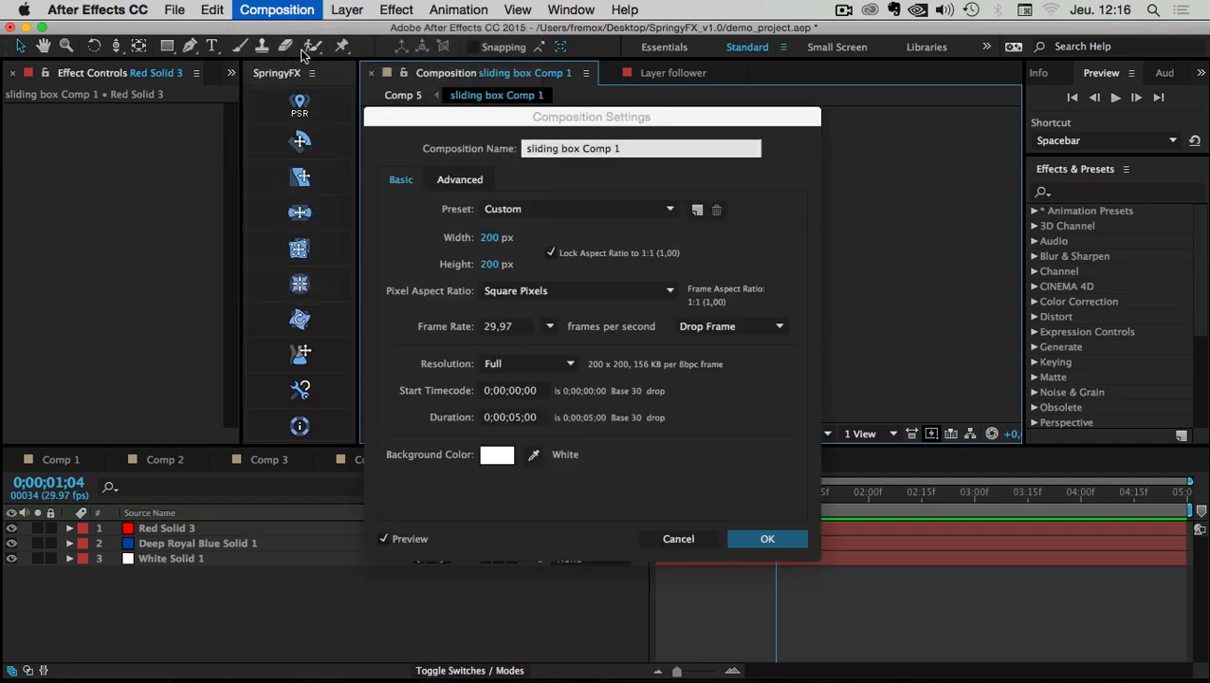
{"action": "left_click", "coordinate": [494, 266]}
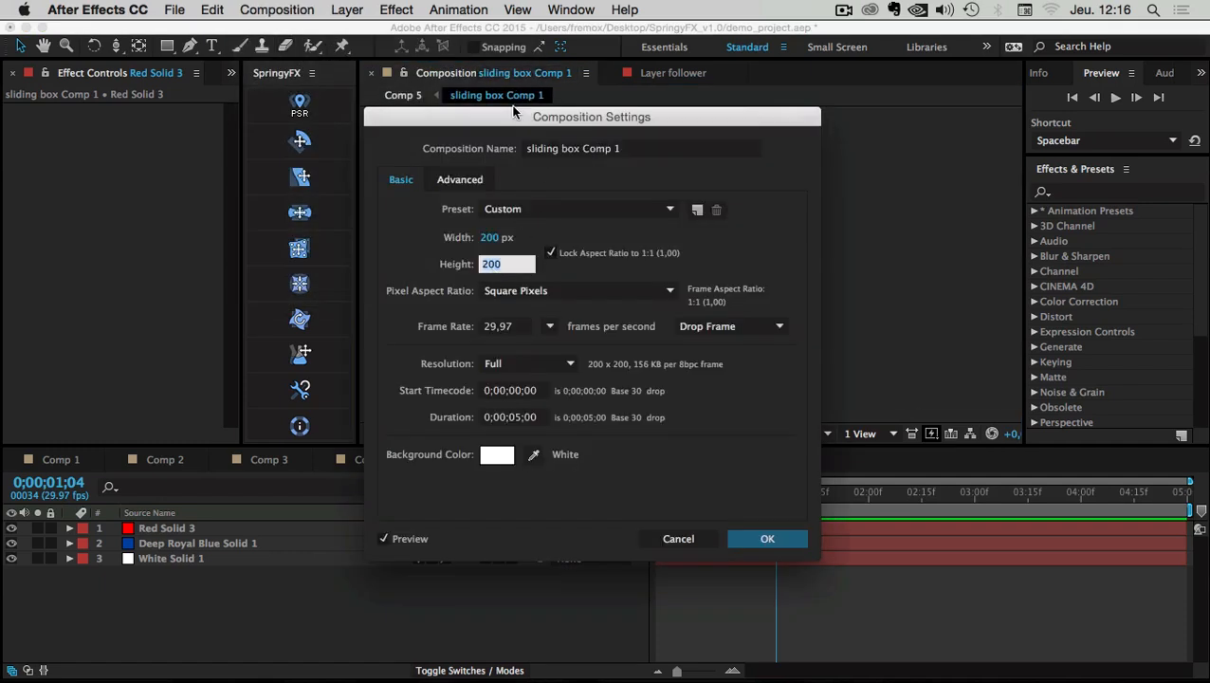
{"action": "left_click_drag", "start_coordinate": [513, 112], "coordinate": [245, 187]}
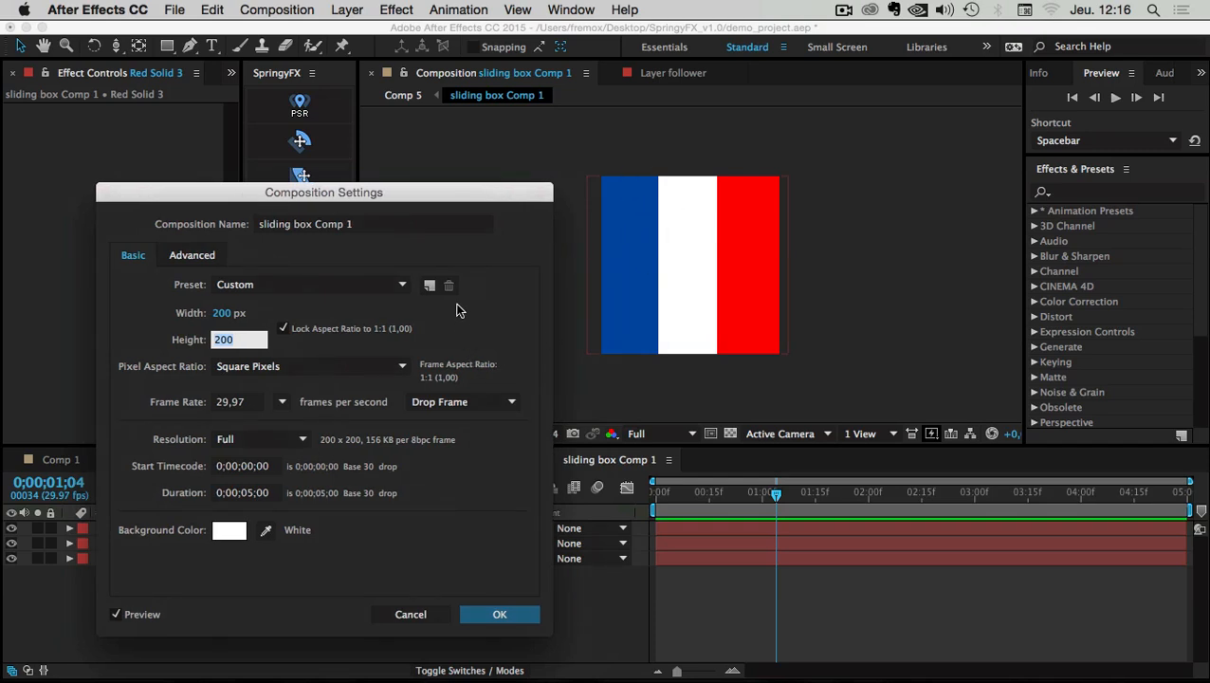
{"action": "type", "text": "150"}
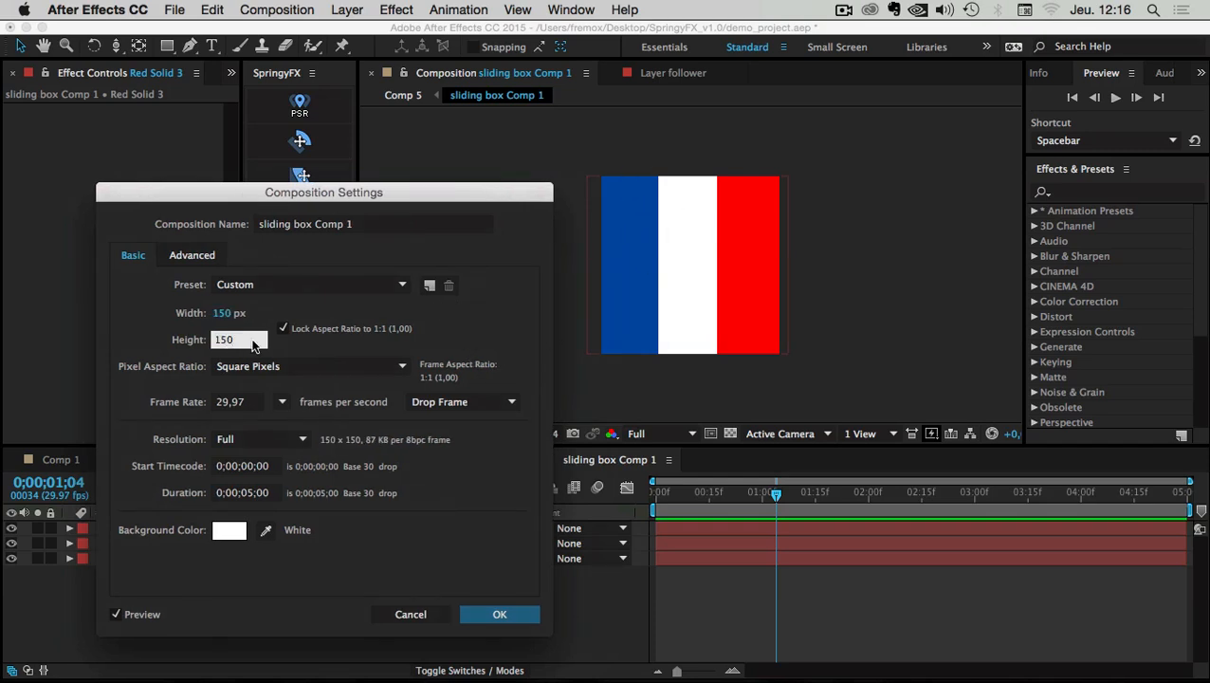
{"action": "left_click", "coordinate": [284, 328]}
{"action": "left_click", "coordinate": [221, 312]}
{"action": "type", "text": "200"}
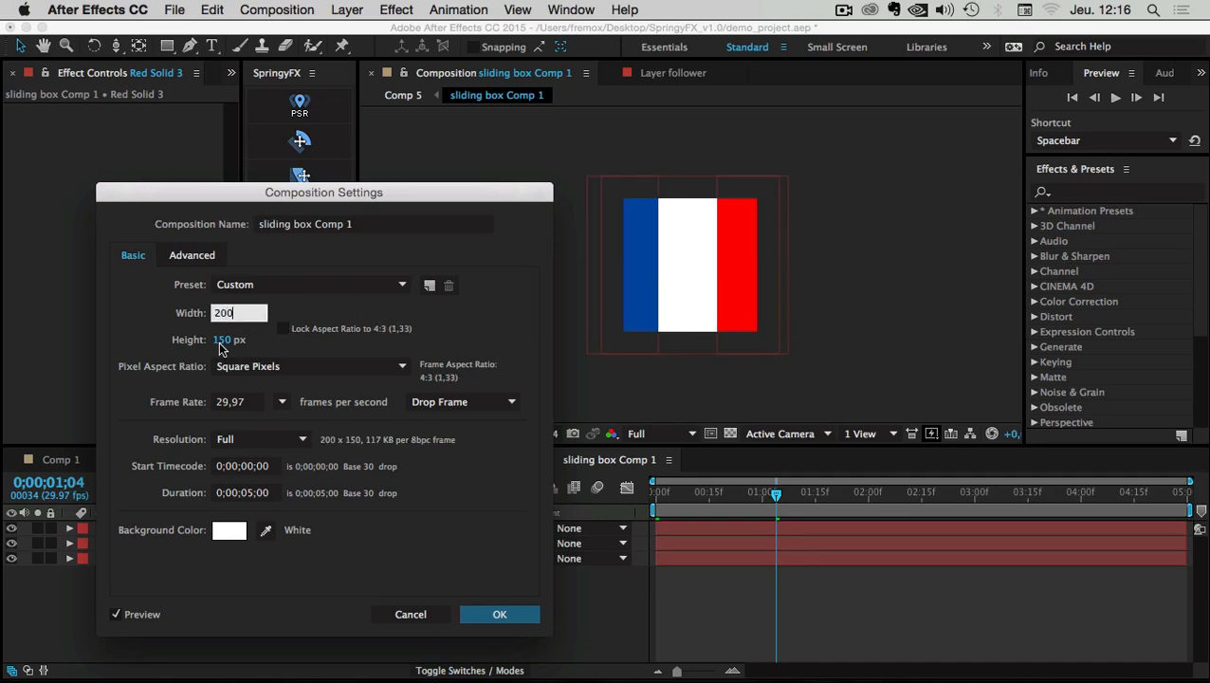
{"action": "left_click", "coordinate": [223, 340]}
{"action": "left_click", "coordinate": [512, 613]}
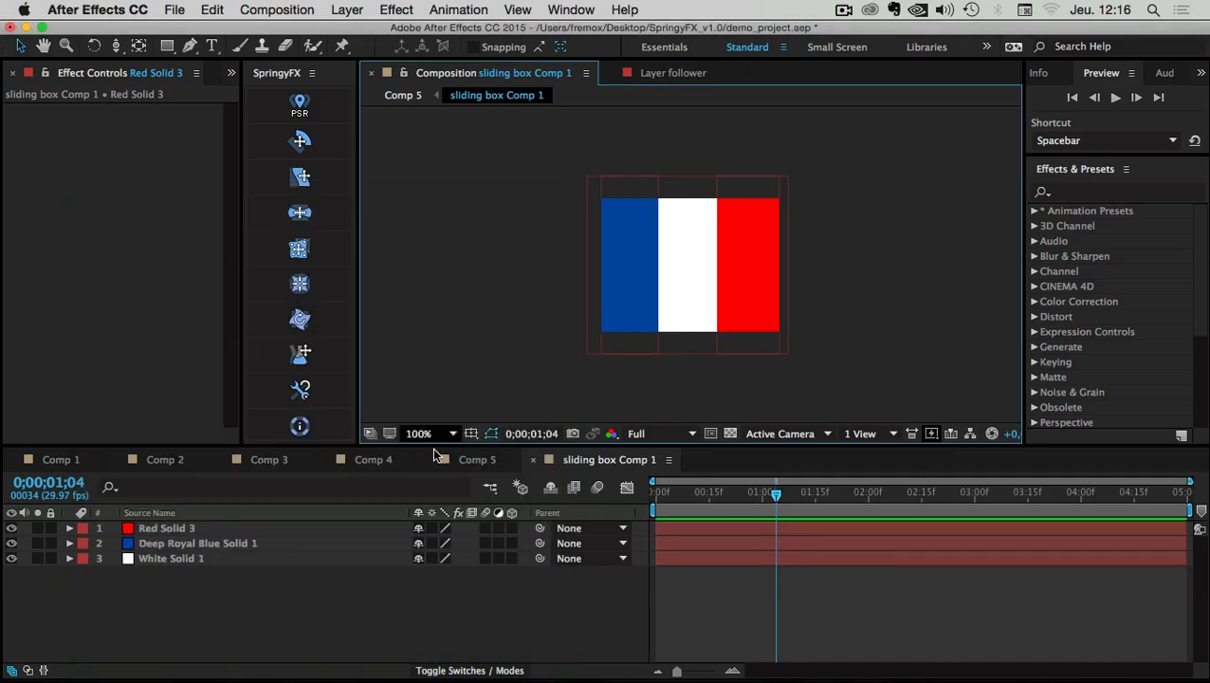
{"action": "left_click", "coordinate": [477, 459]}
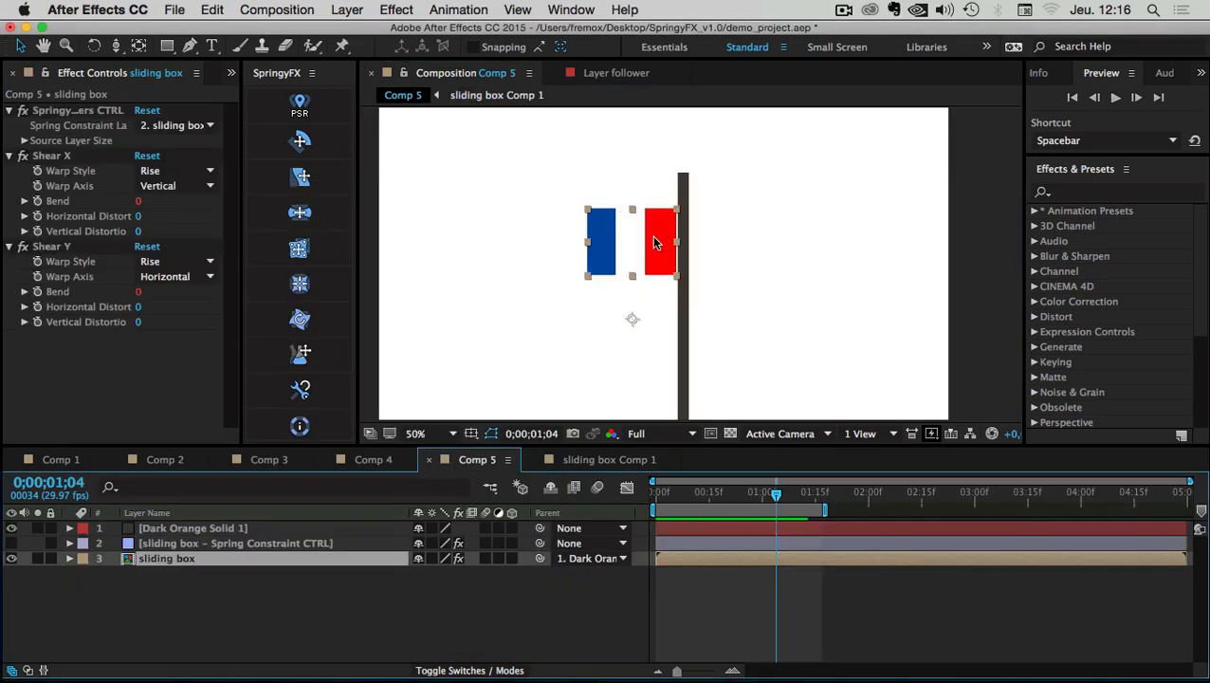
Shift the sliding box layer's anchor point and raise the flag to the top of the pole
{"action": "key", "text": "a"}
{"action": "left_click_drag", "start_coordinate": [455, 575], "coordinate": [280, 599]}
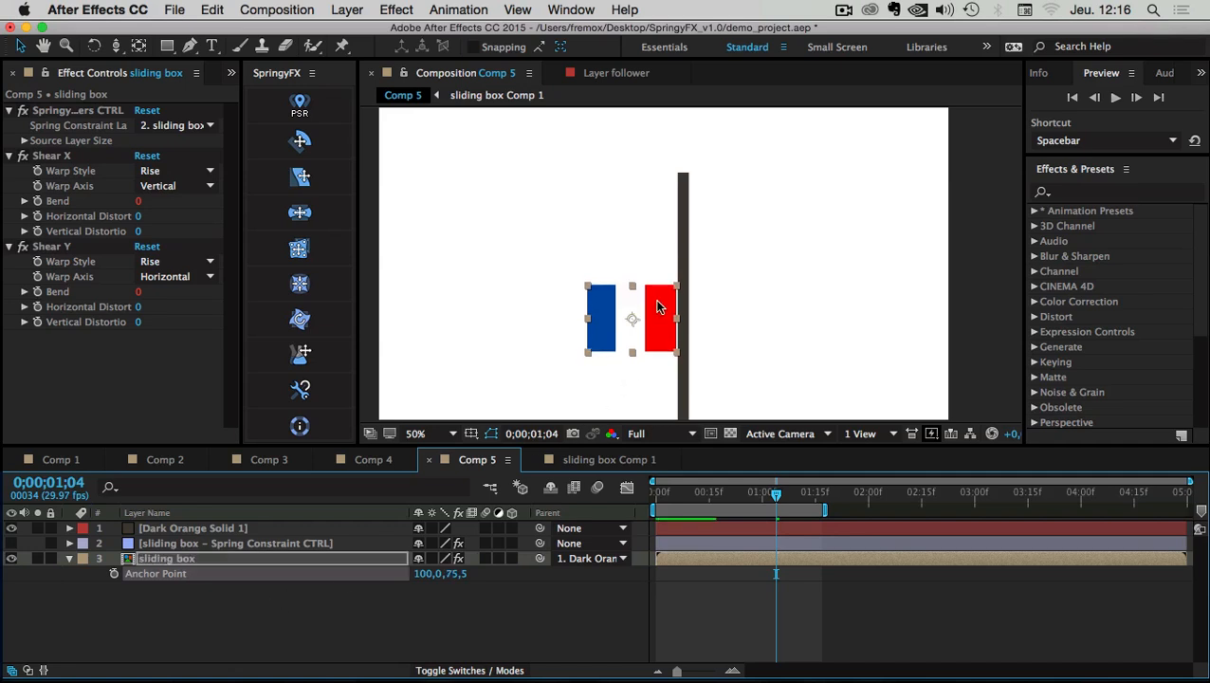
{"action": "left_click_drag", "start_coordinate": [654, 299], "coordinate": [650, 187]}
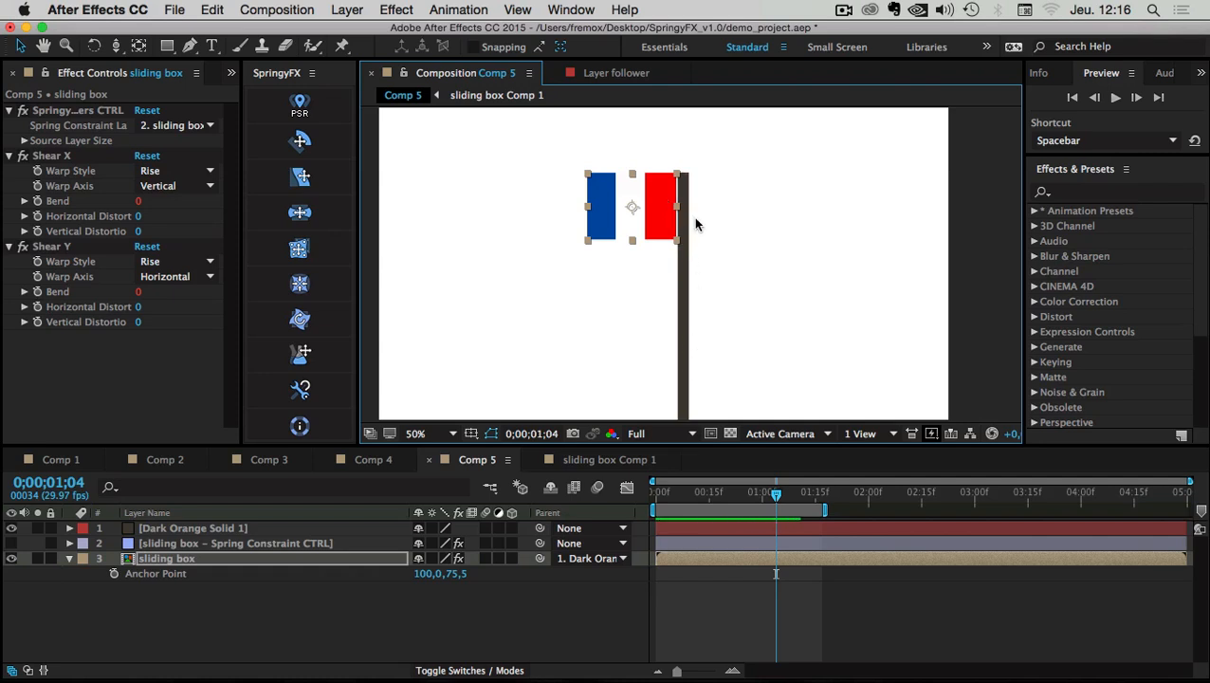
{"action": "key", "text": "comma"}
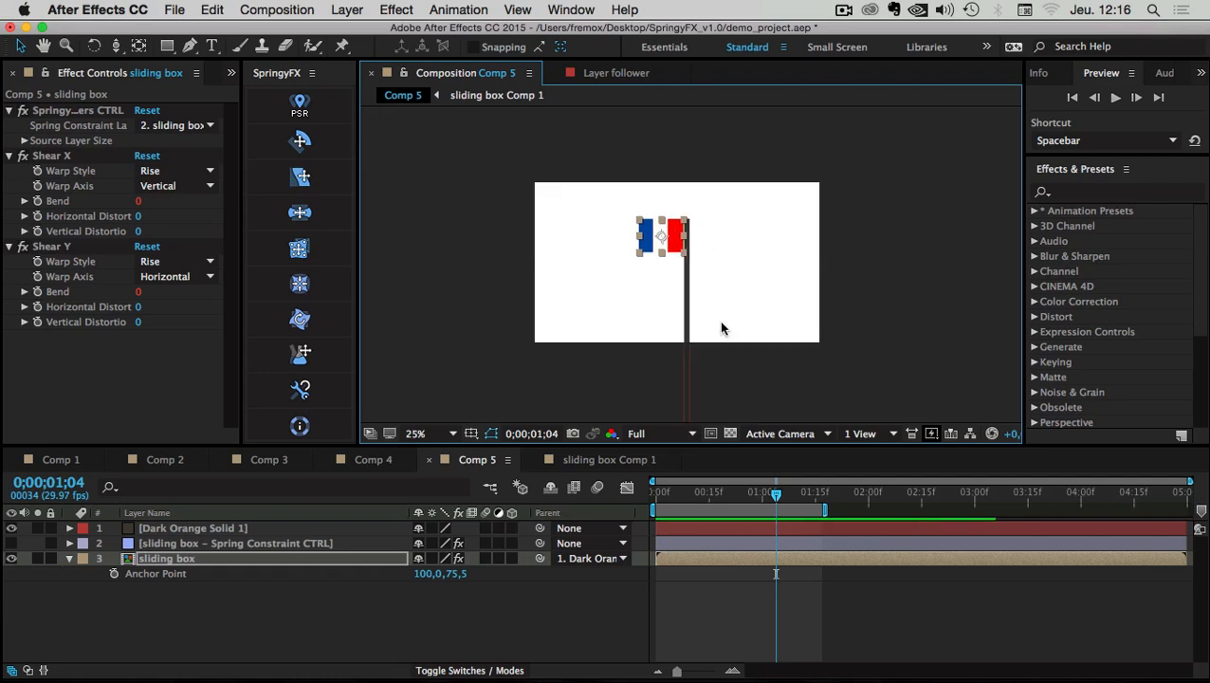
Rename the sliding box layer to 'flag'
{"action": "left_click", "coordinate": [271, 611]}
{"action": "left_click", "coordinate": [178, 527]}
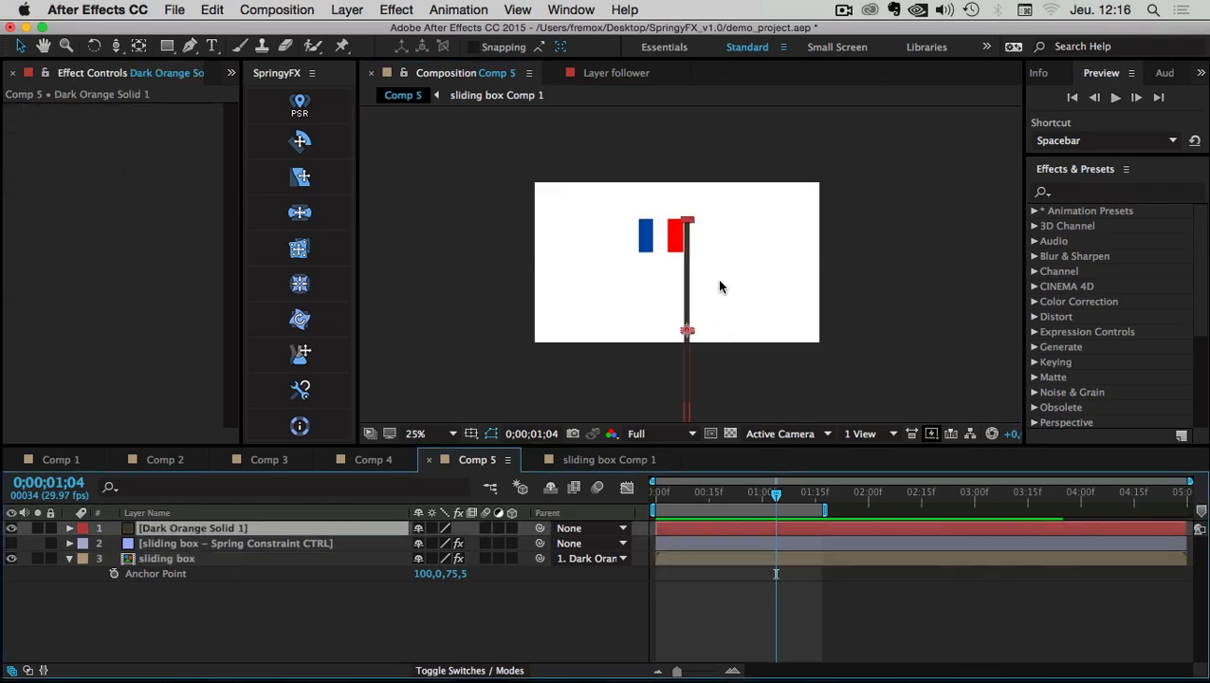
{"action": "left_click", "coordinate": [173, 559]}
{"action": "key", "text": "Return"}
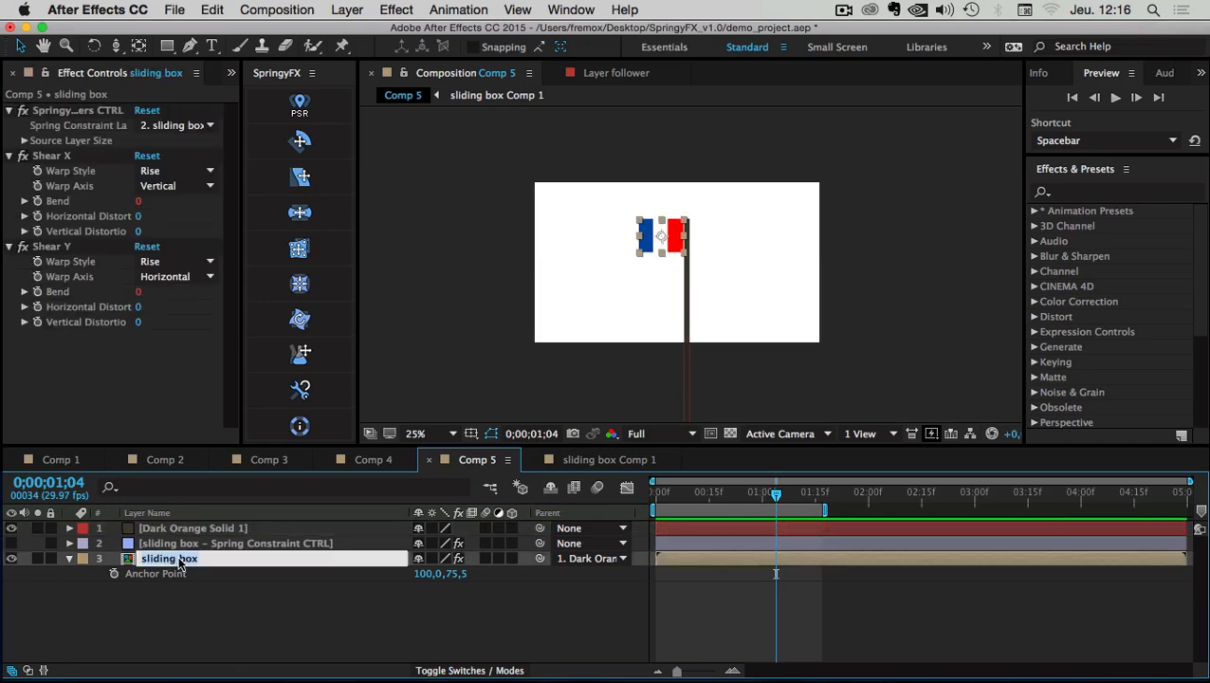
{"action": "type", "text": "flag"}
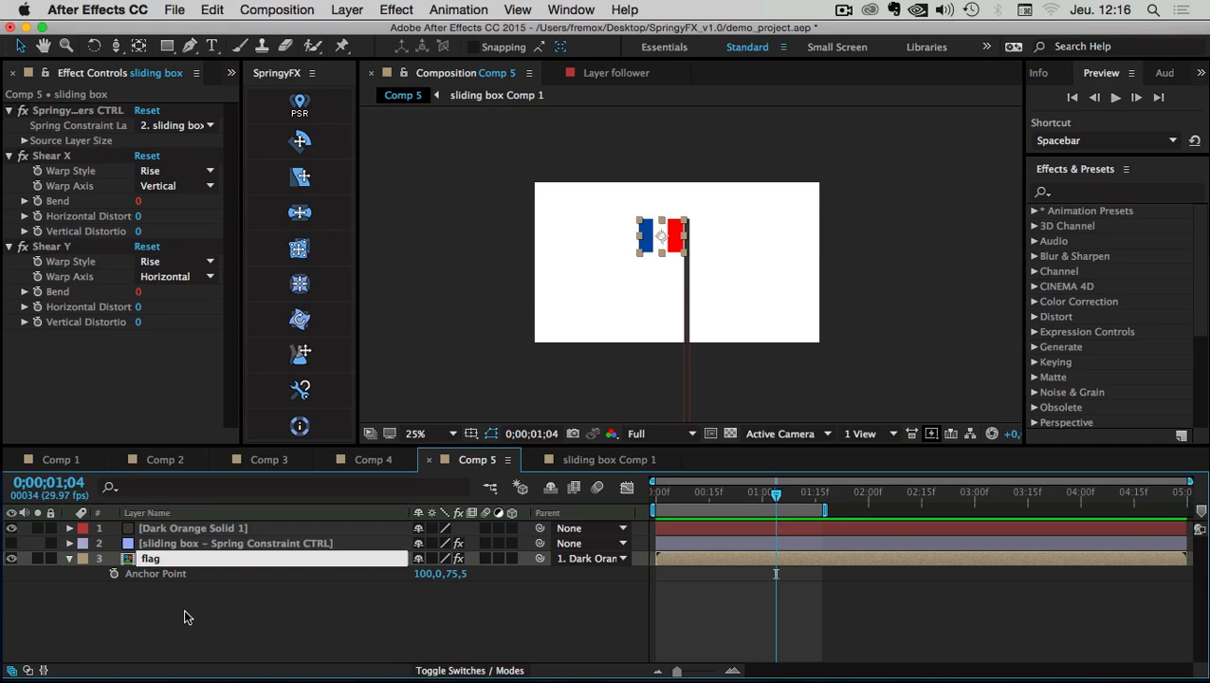
{"action": "left_click", "coordinate": [186, 617]}
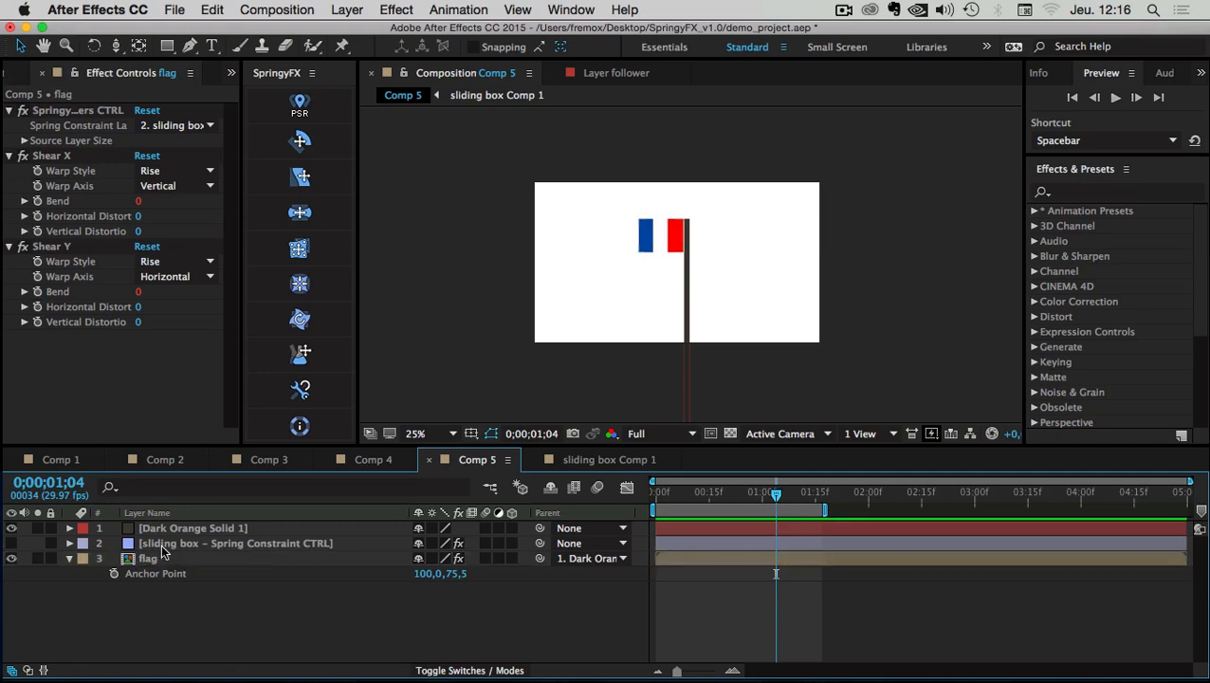
{"action": "left_click", "coordinate": [160, 543]}
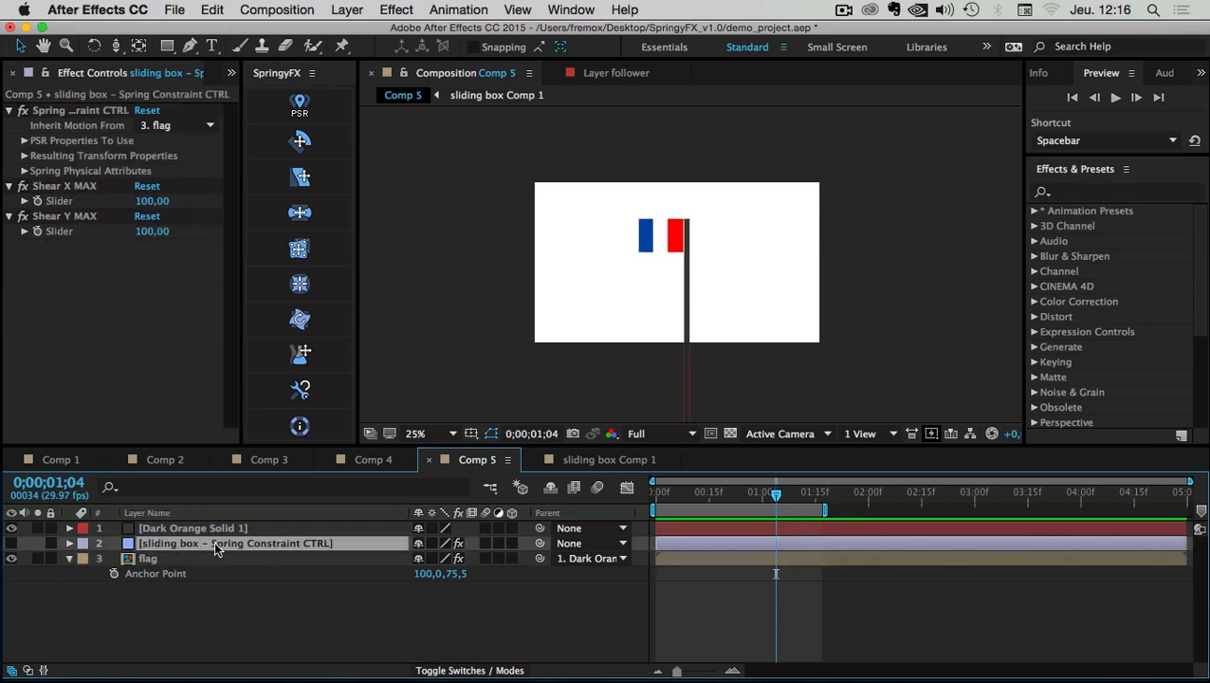
Set the Spring Constraint CTRL's Inherit Motion From to 1. Dark Orange Solid 1
{"action": "left_click", "coordinate": [150, 559]}
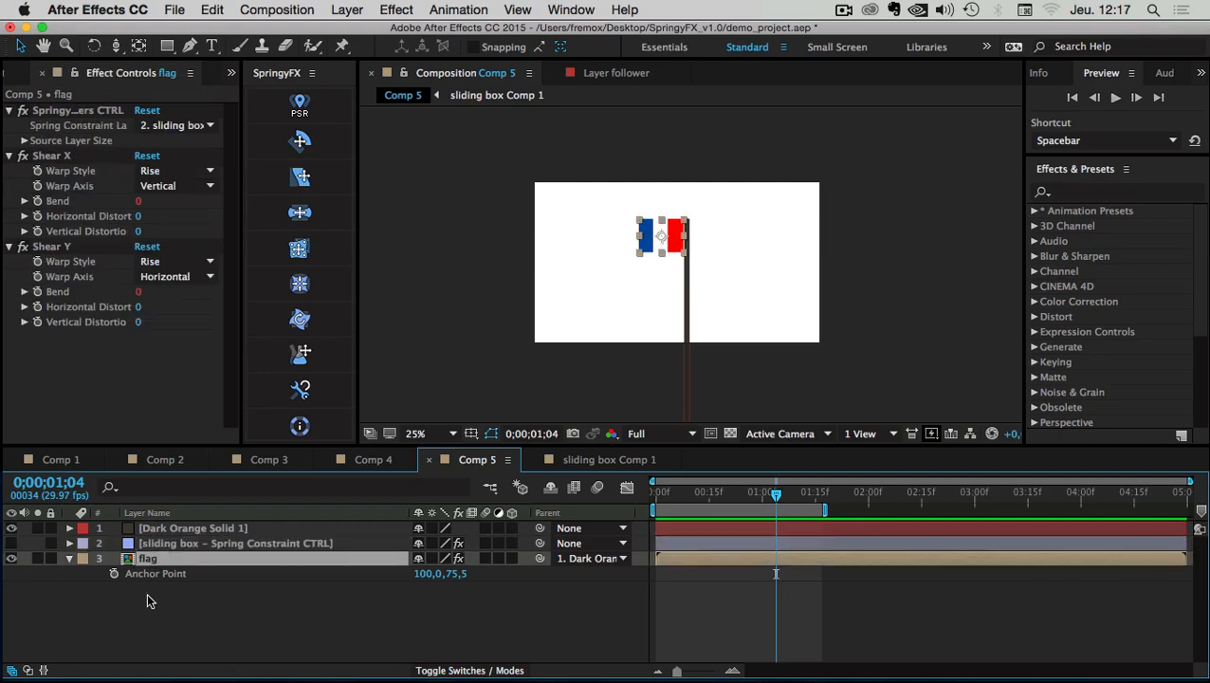
{"action": "left_click", "coordinate": [306, 610]}
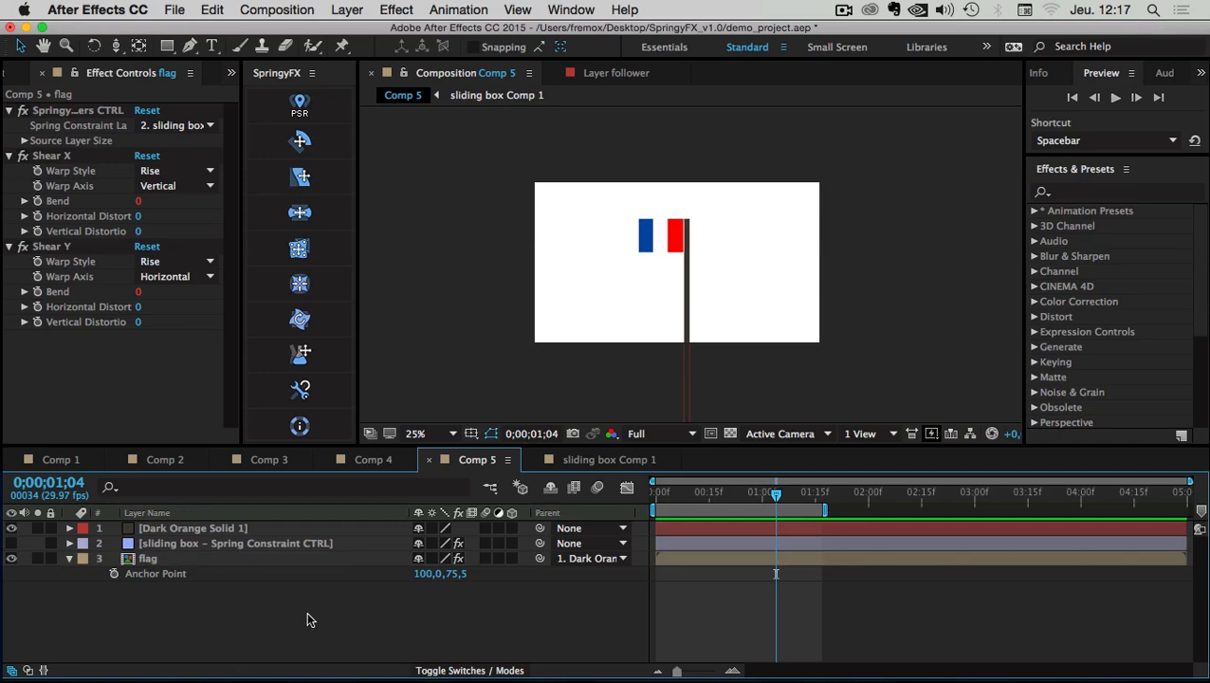
{"action": "left_click", "coordinate": [163, 543]}
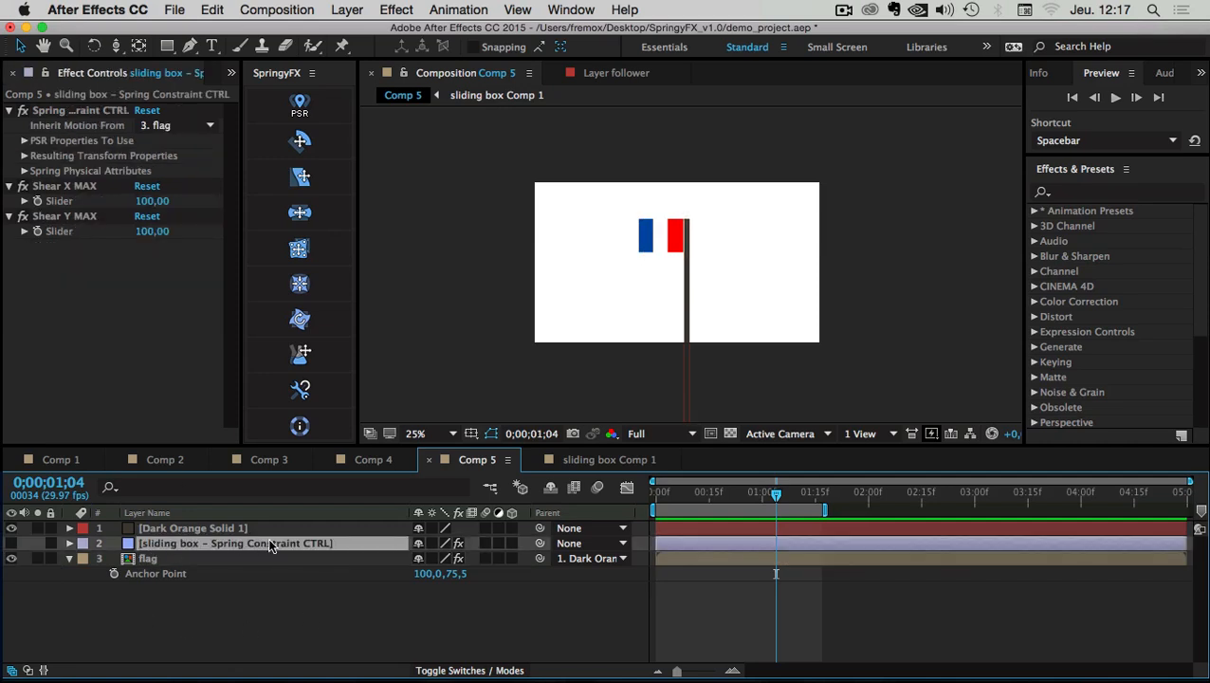
{"action": "left_click", "coordinate": [51, 111]}
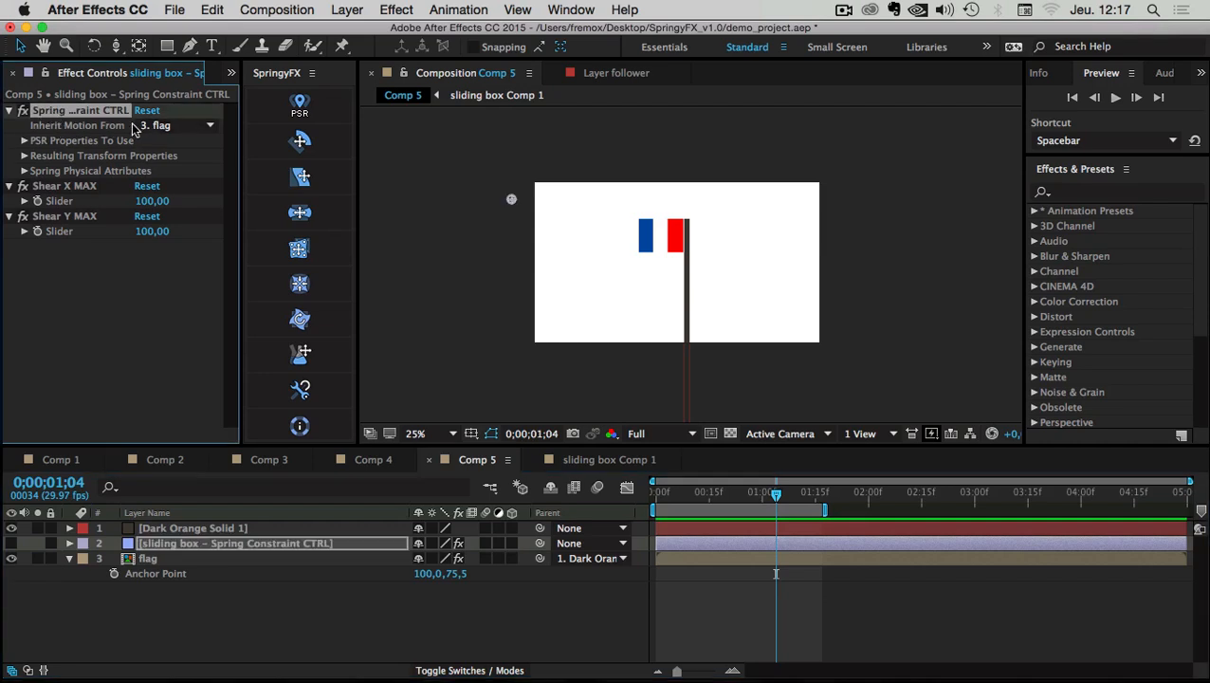
{"action": "left_click", "coordinate": [203, 126]}
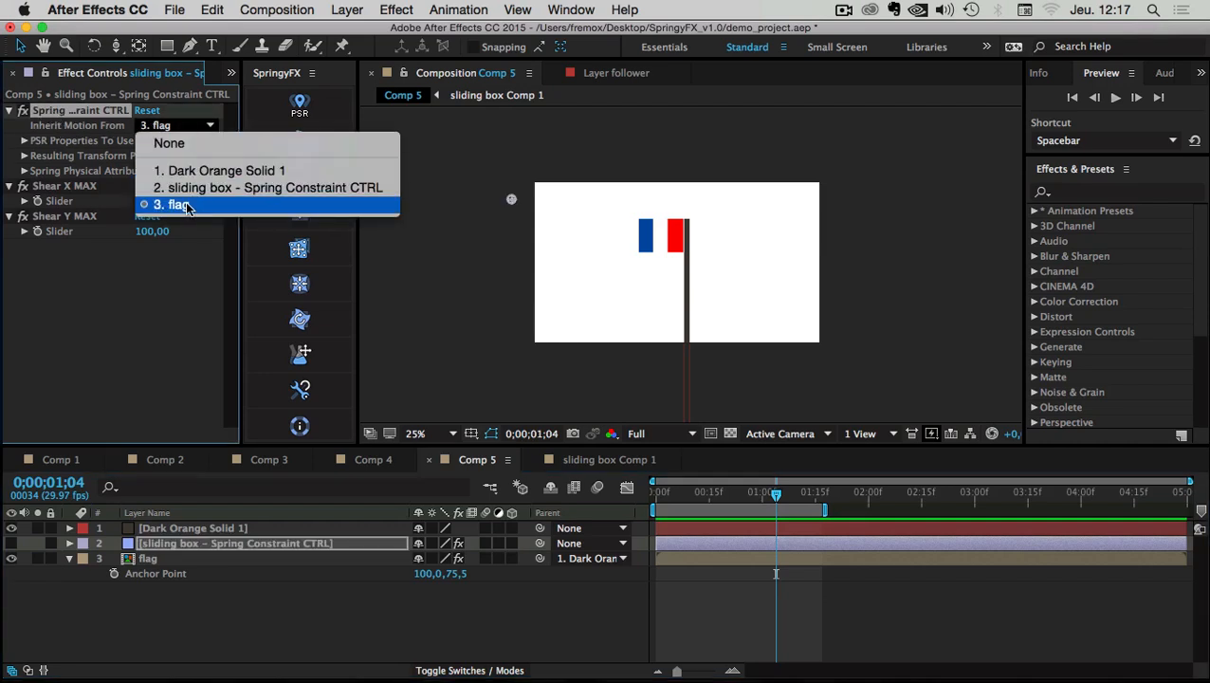
{"action": "left_click", "coordinate": [196, 171]}
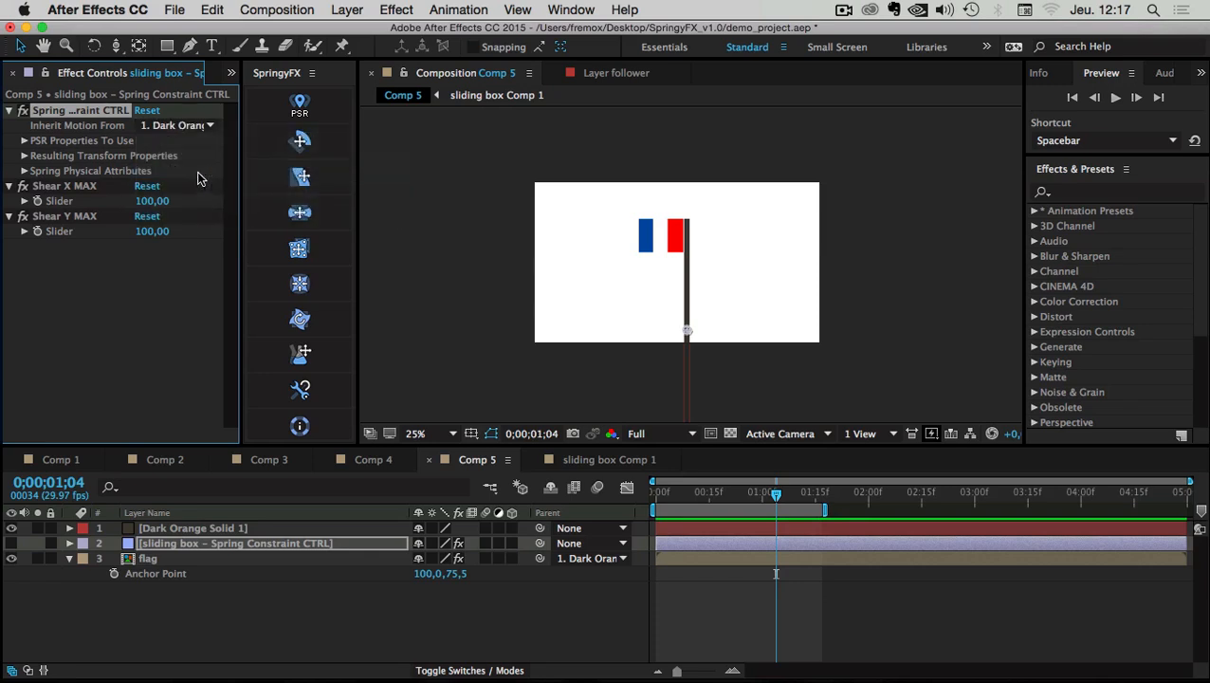
{"action": "left_click", "coordinate": [196, 528]}
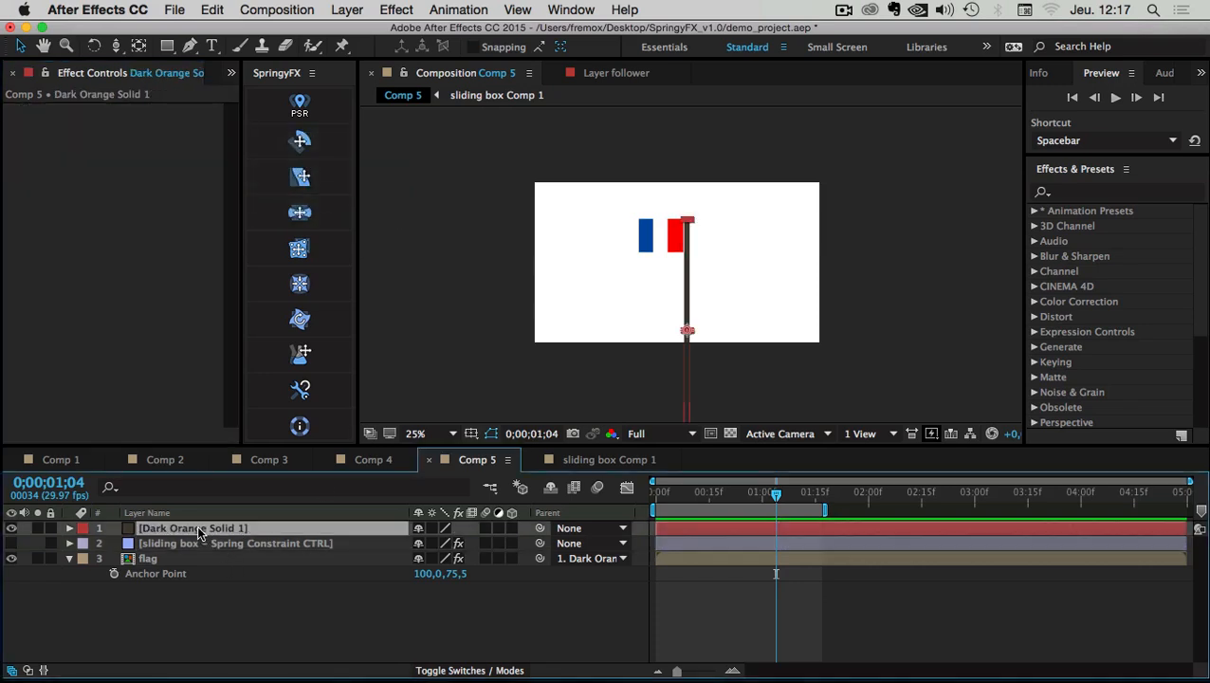
Keyframe Dark Orange Solid 1's Position to rise from 684,1328 to 684,747
{"action": "key", "text": "p"}
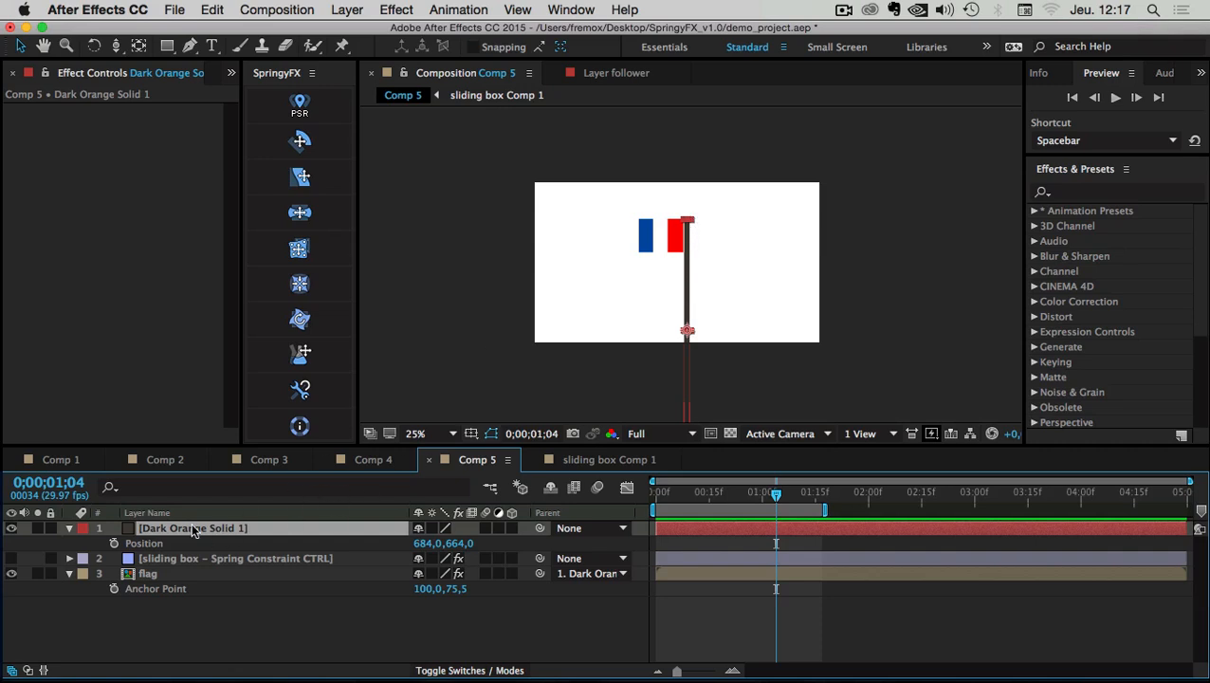
{"action": "left_click", "coordinate": [114, 543]}
{"action": "left_click_drag", "start_coordinate": [775, 494], "coordinate": [744, 495]}
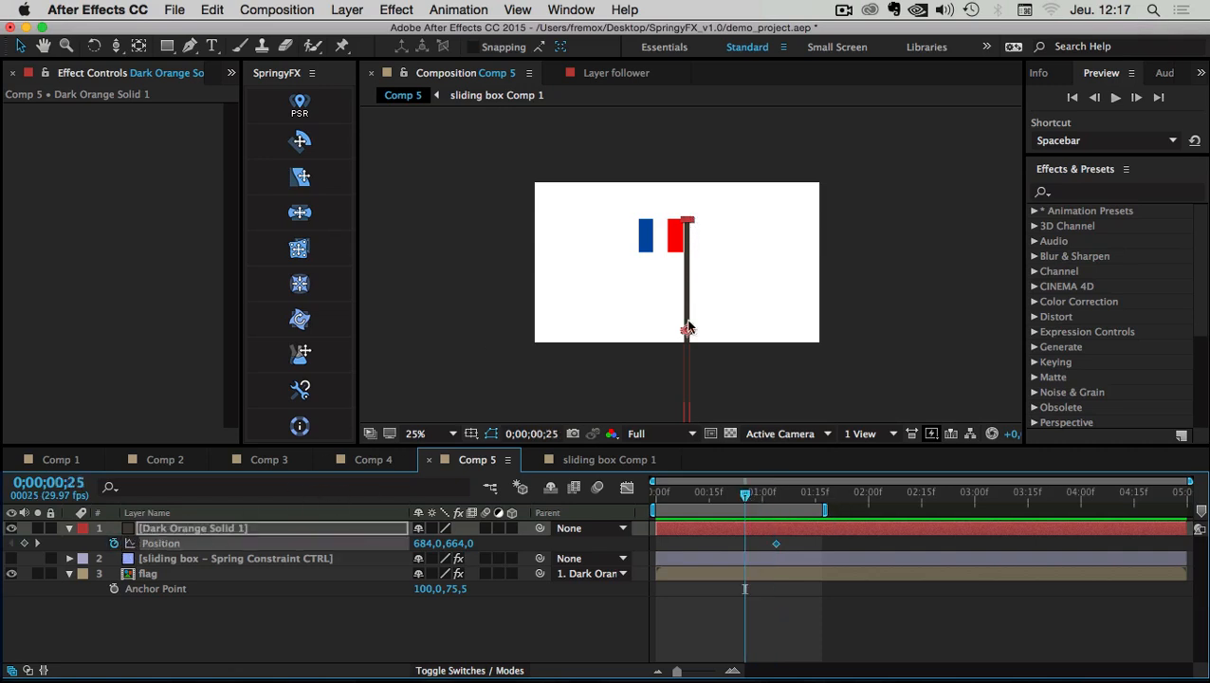
{"action": "left_click_drag", "start_coordinate": [688, 328], "coordinate": [686, 417]}
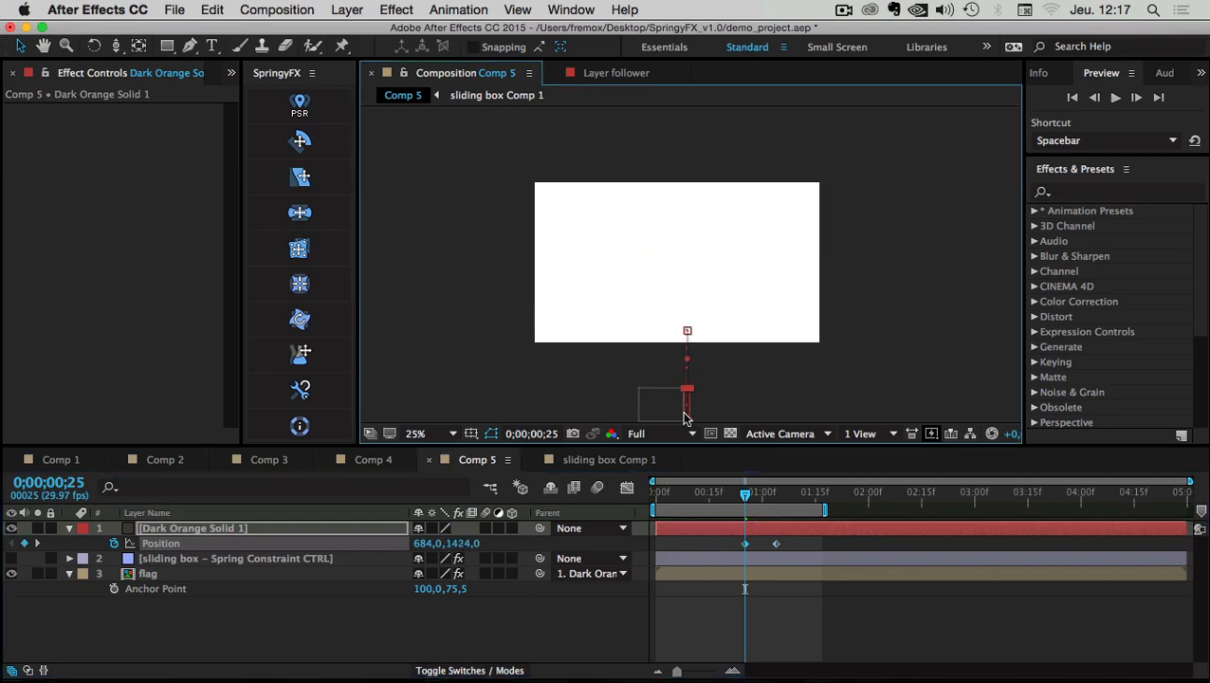
{"action": "mouse_move", "coordinate": [744, 543]}
{"action": "left_mouse_down"}
{"action": "mouse_move", "coordinate": [715, 543]}
{"action": "mouse_move", "coordinate": [744, 543]}
{"action": "left_mouse_up"}
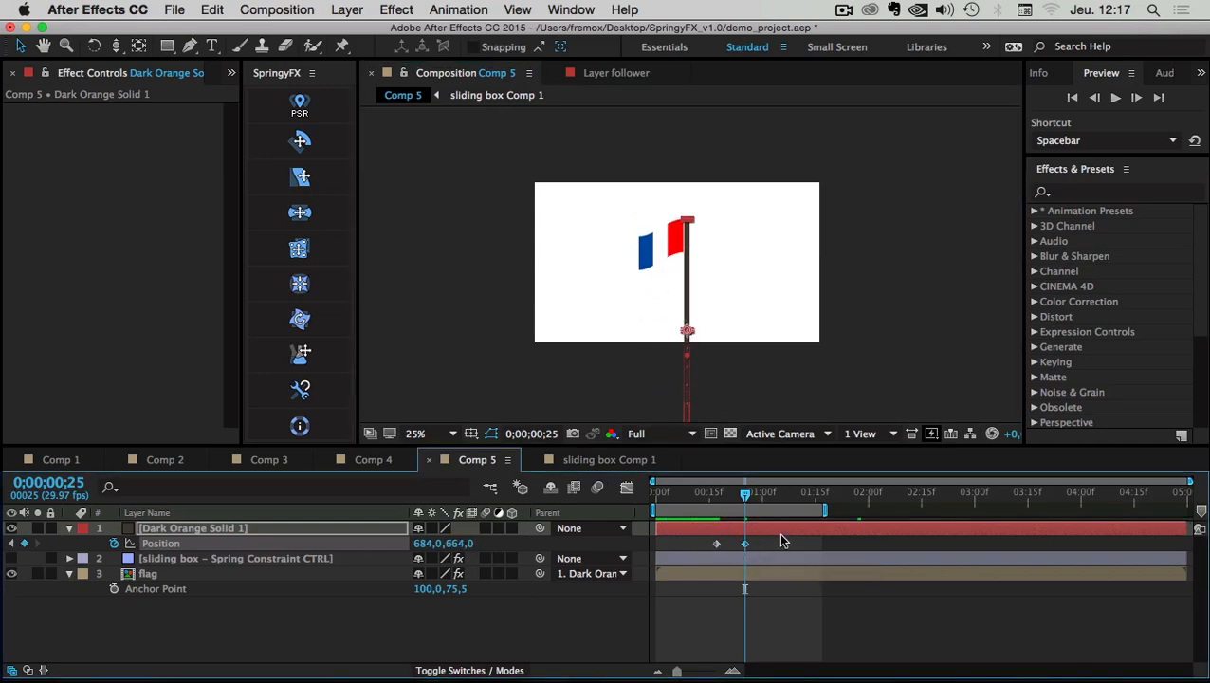
Preview the rising pole and flag from the start, stopping at frame 21
{"action": "left_click_drag", "start_coordinate": [743, 497], "coordinate": [656, 492]}
{"action": "left_click", "coordinate": [1114, 97]}
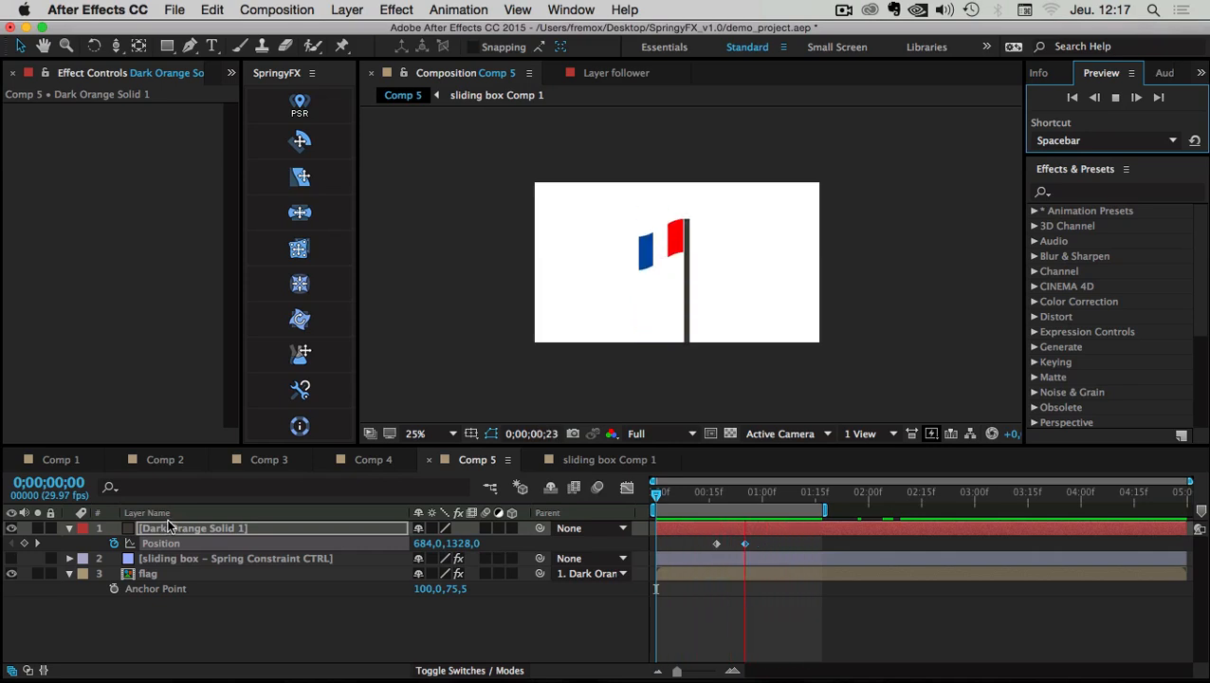
{"action": "left_click_drag", "start_coordinate": [715, 495], "coordinate": [741, 495]}
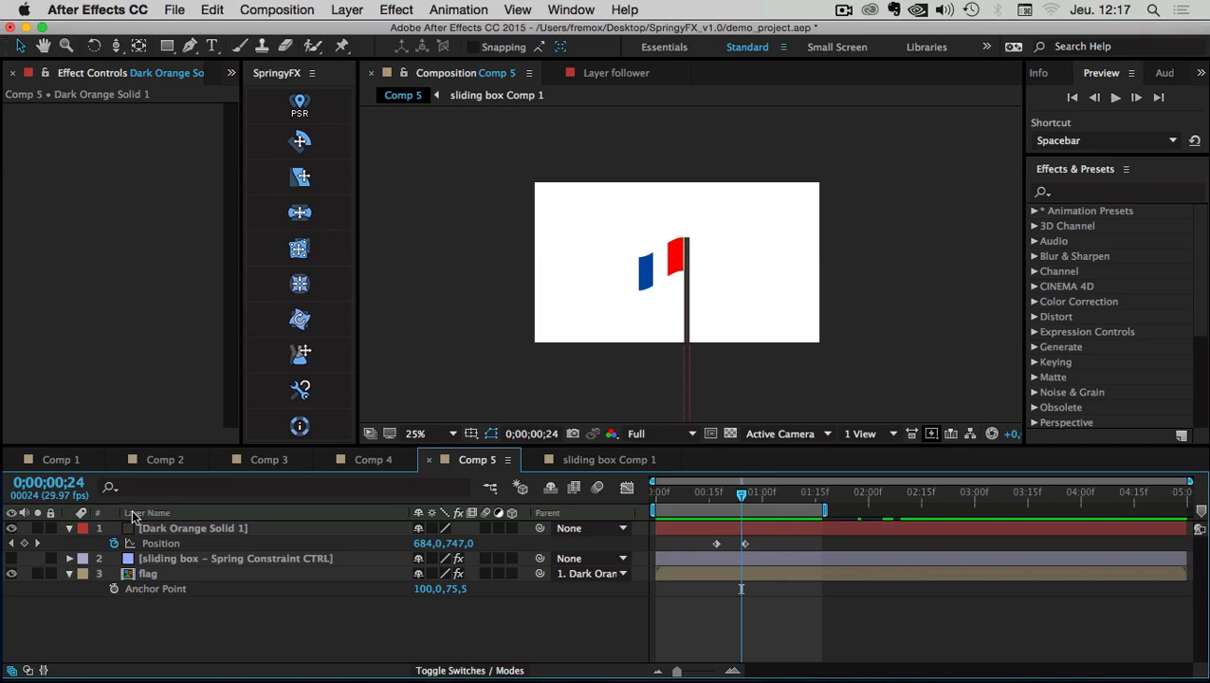
{"action": "left_click", "coordinate": [171, 531]}
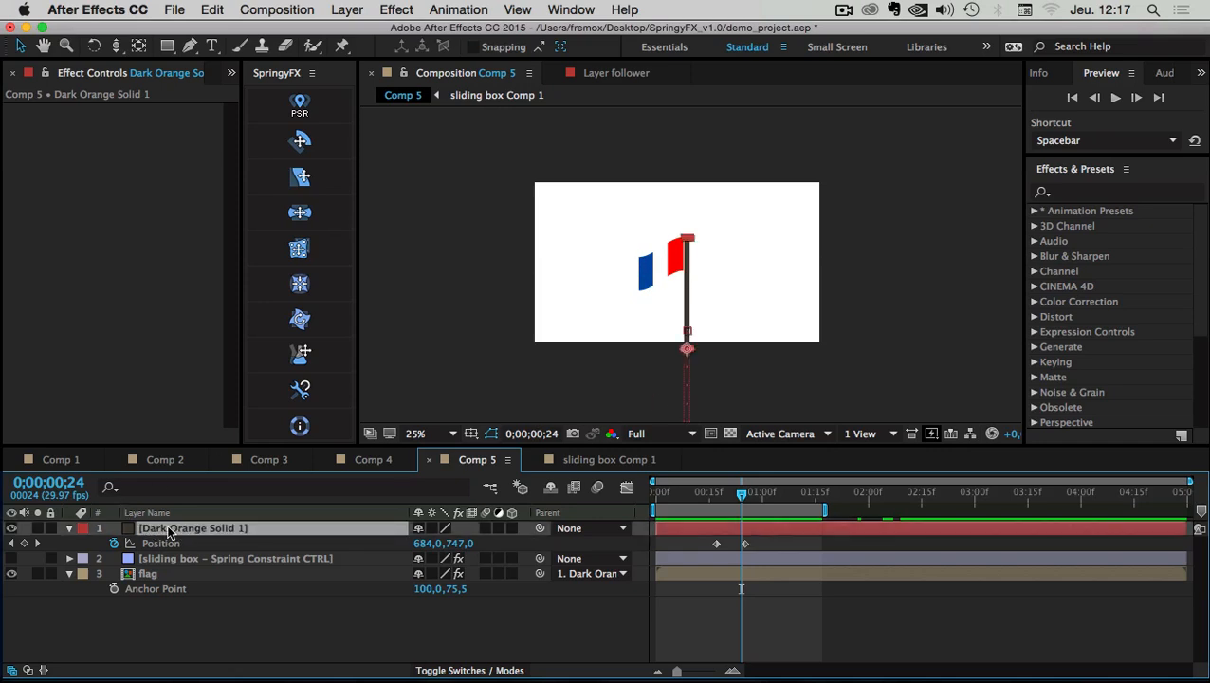
Mirror Dark Orange Solid 1 by setting its X scale to -100%
{"action": "key", "text": "s"}
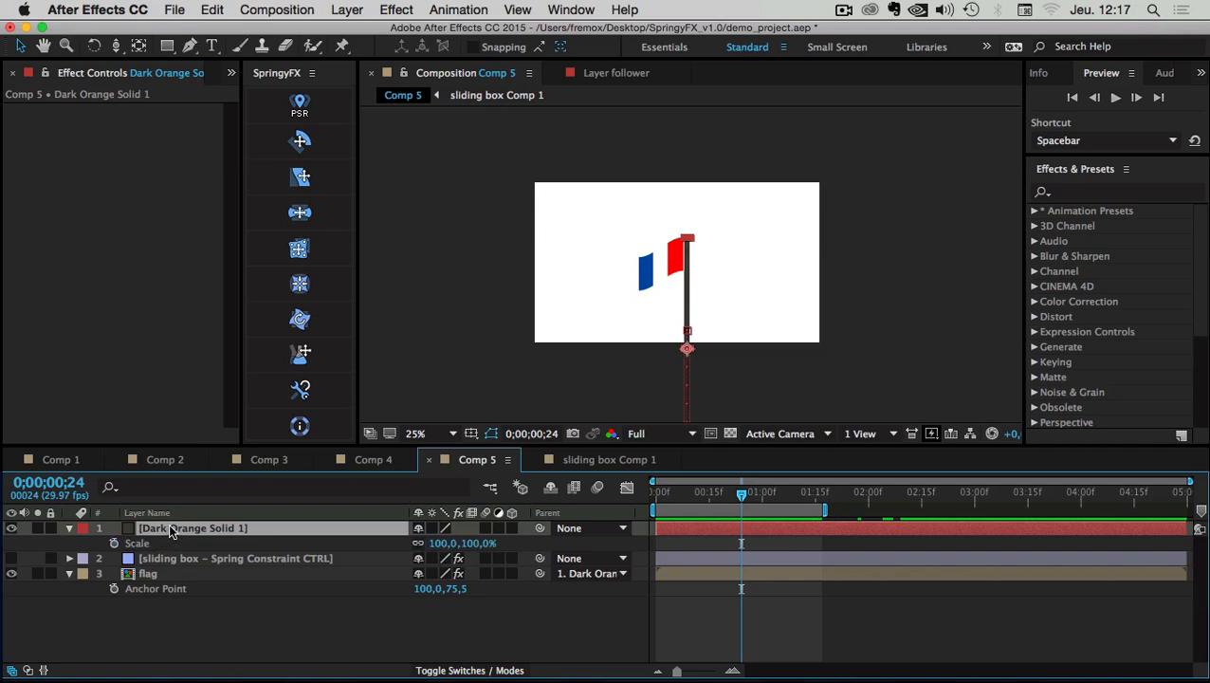
{"action": "left_click", "coordinate": [424, 544]}
{"action": "type", "text": "-100"}
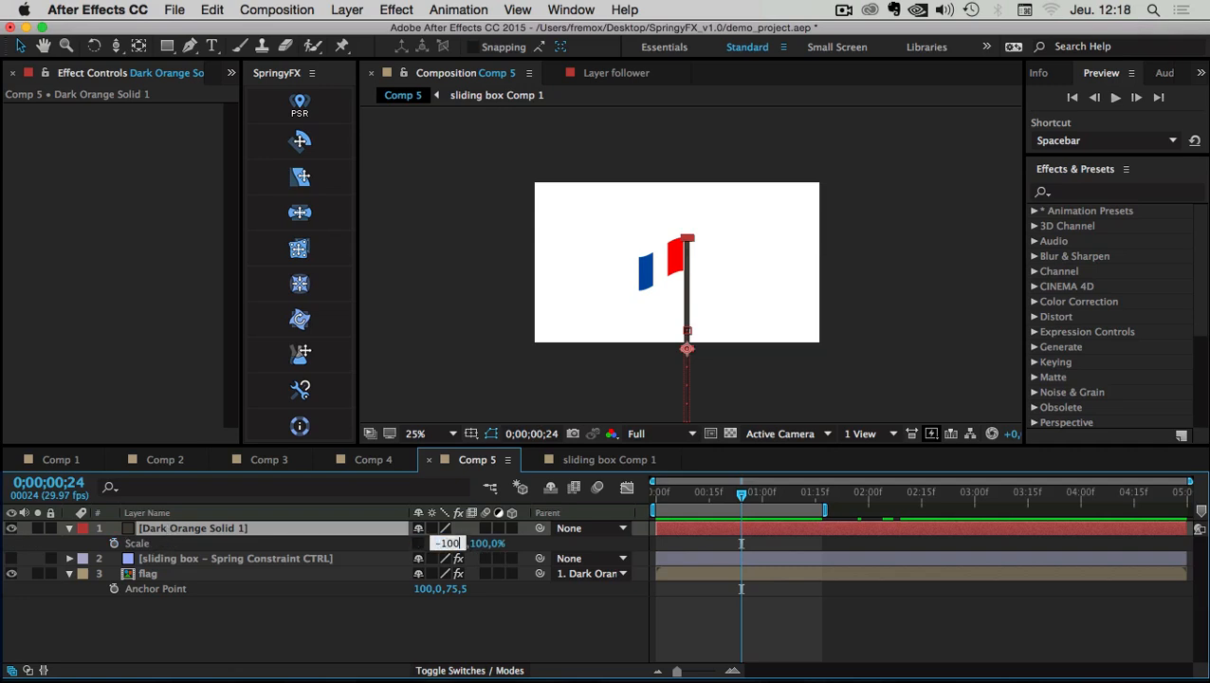
{"action": "key", "text": "Return"}
{"action": "left_click_drag", "start_coordinate": [663, 494], "coordinate": [769, 493]}
In sliding box Comp 1, swap the red and blue stripes between left and right
{"action": "left_click", "coordinate": [592, 460]}
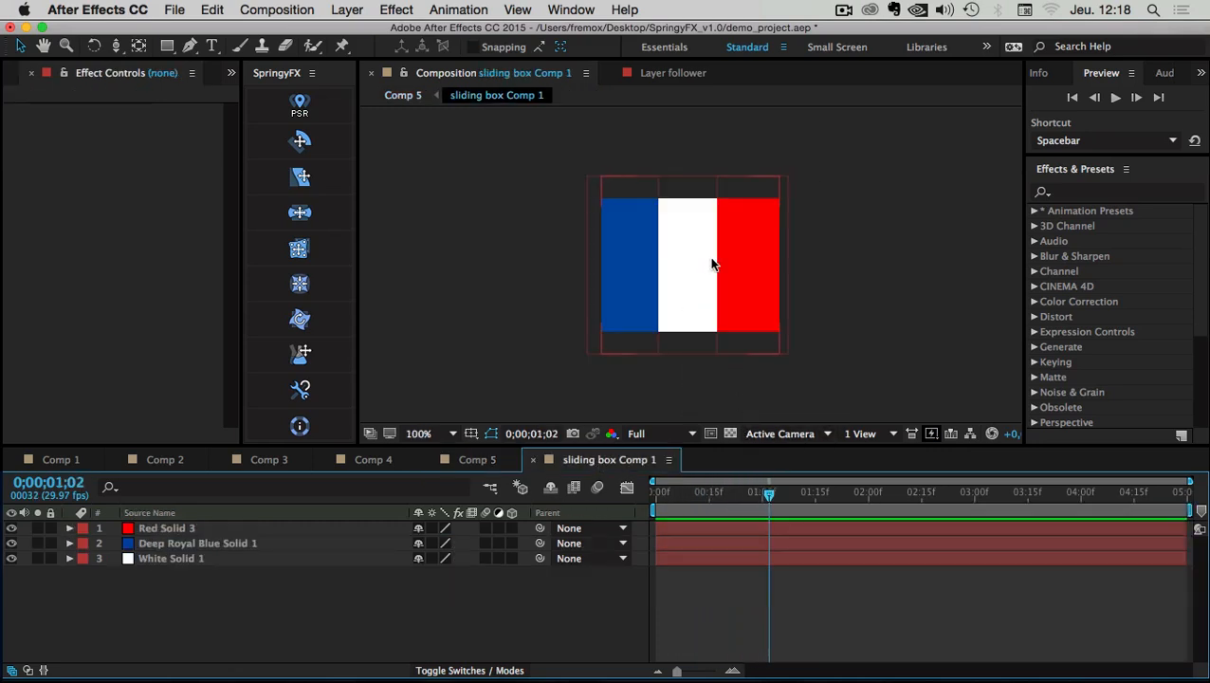
{"action": "left_click_drag", "start_coordinate": [725, 250], "coordinate": [549, 243]}
{"action": "left_click_drag", "start_coordinate": [640, 211], "coordinate": [768, 224]}
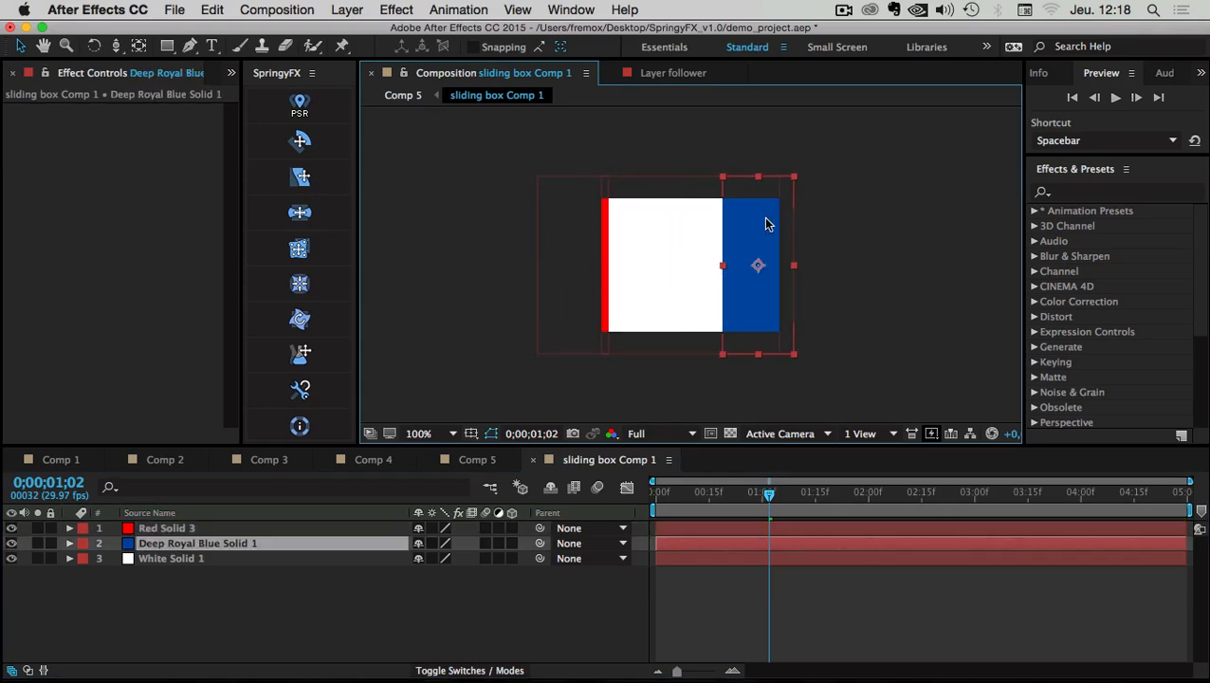
{"action": "left_click_drag", "start_coordinate": [576, 228], "coordinate": [628, 226]}
{"action": "left_click_drag", "start_coordinate": [733, 236], "coordinate": [740, 237]}
{"action": "left_click_drag", "start_coordinate": [643, 240], "coordinate": [640, 241]}
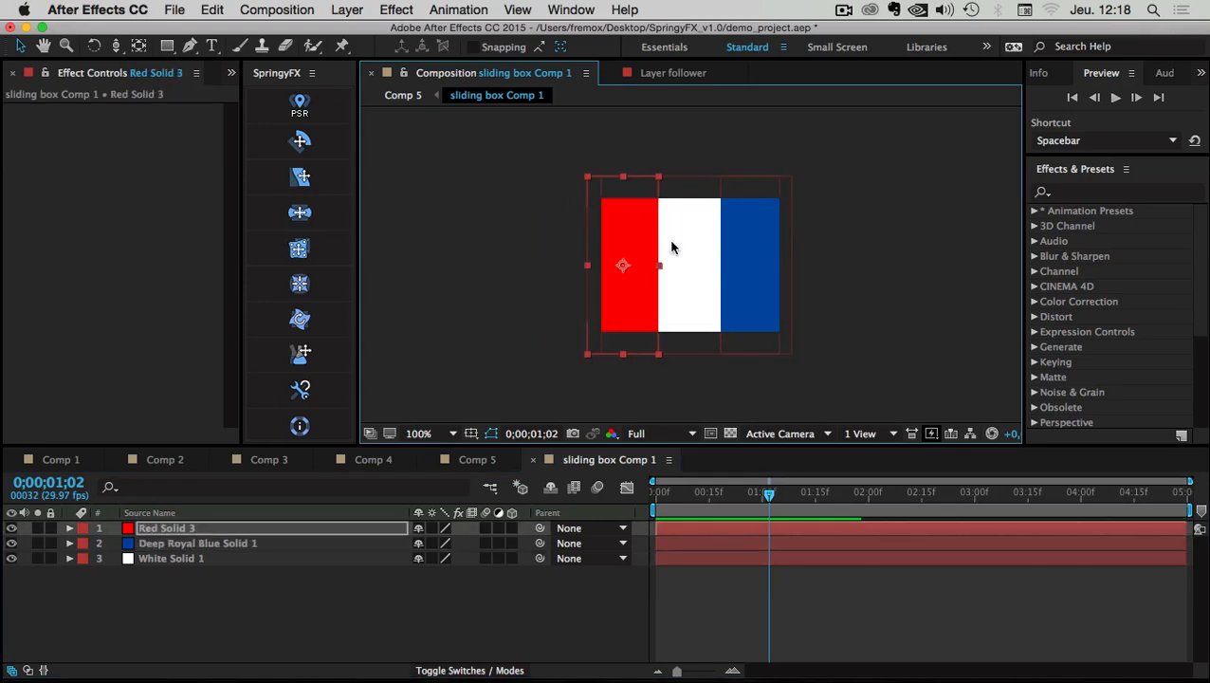
{"action": "left_click_drag", "start_coordinate": [749, 262], "coordinate": [748, 267]}
{"action": "left_click", "coordinate": [627, 259]}
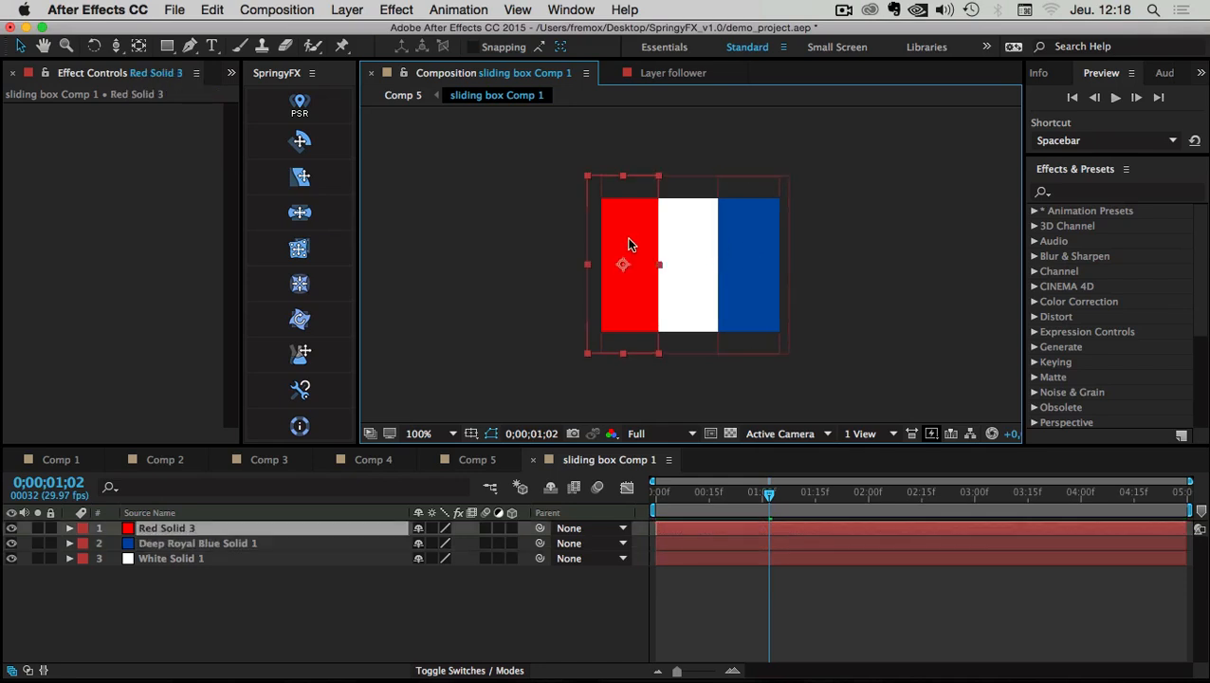
{"action": "left_click", "coordinate": [510, 335]}
Back in Comp 5, preview the flag animation from the first frame
{"action": "left_click", "coordinate": [477, 459]}
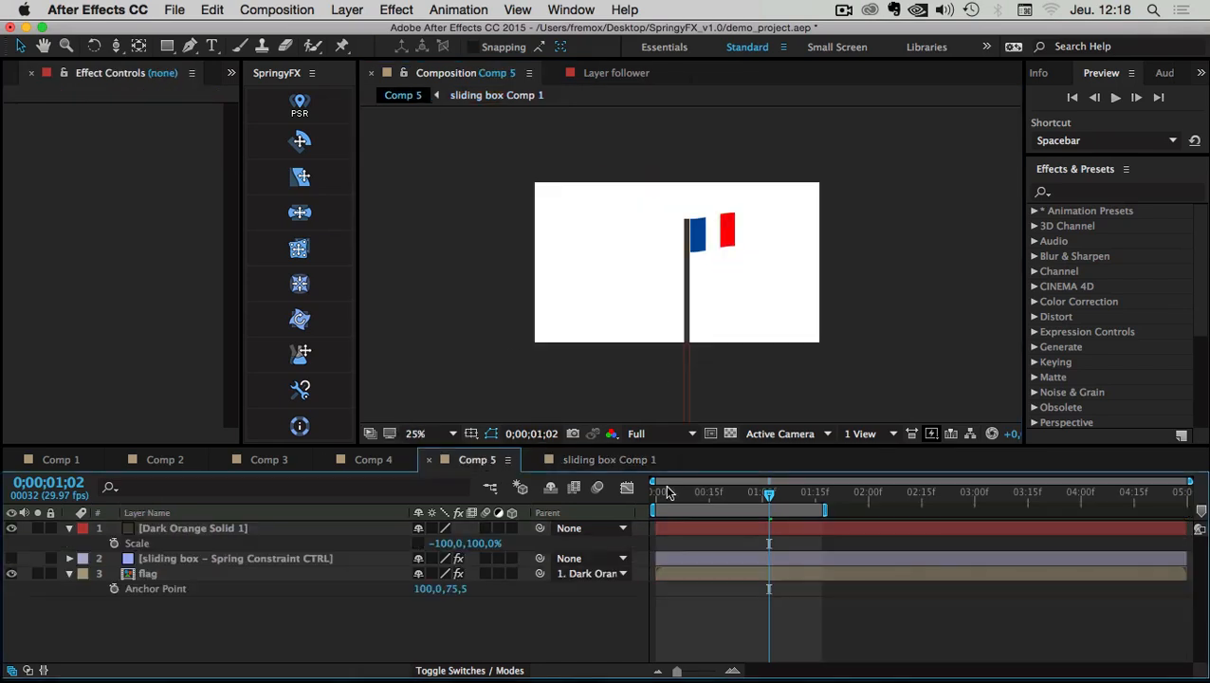
{"action": "left_click_drag", "start_coordinate": [667, 492], "coordinate": [654, 492]}
{"action": "key", "text": "space"}
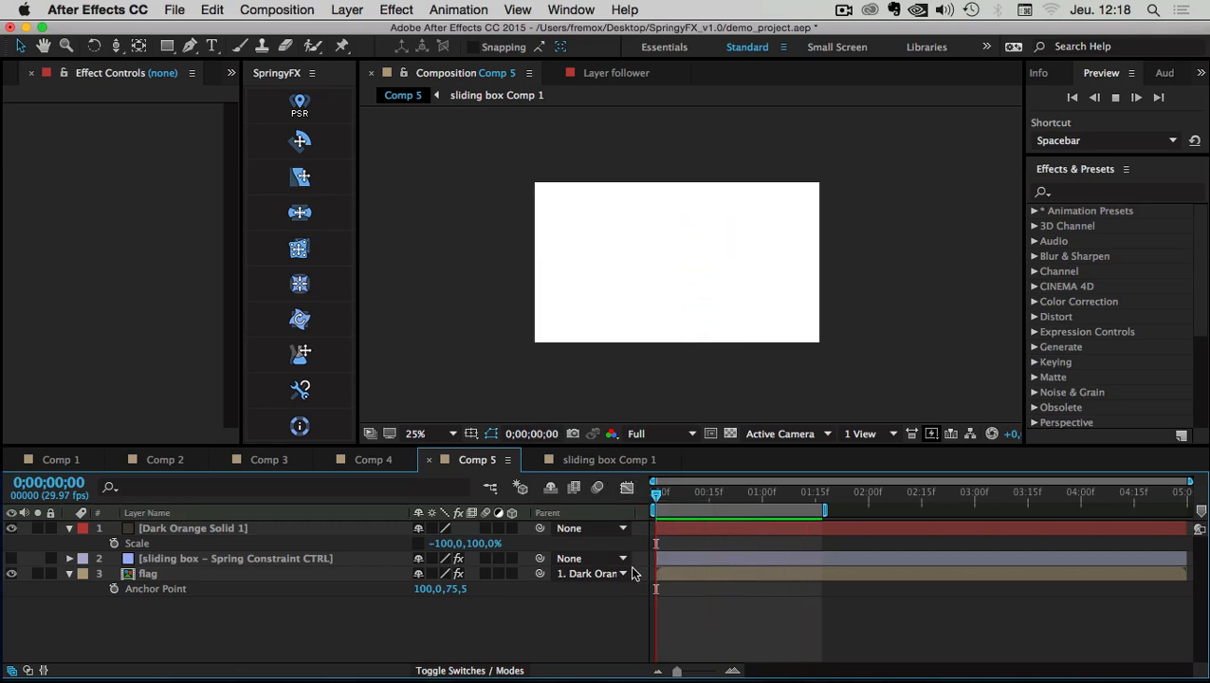
Give the Spring Constraint CTRL Damping 5 and Elasticity 5, then preview the softer spring
{"action": "left_click", "coordinate": [149, 561]}
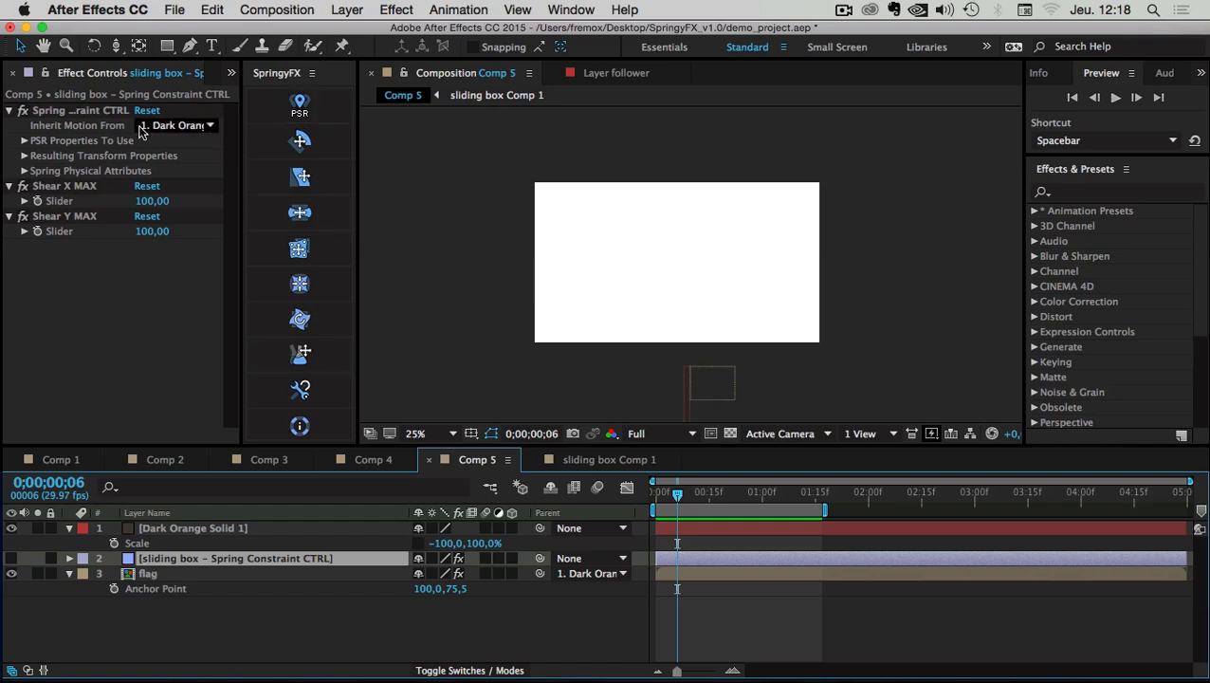
{"action": "left_click", "coordinate": [26, 171]}
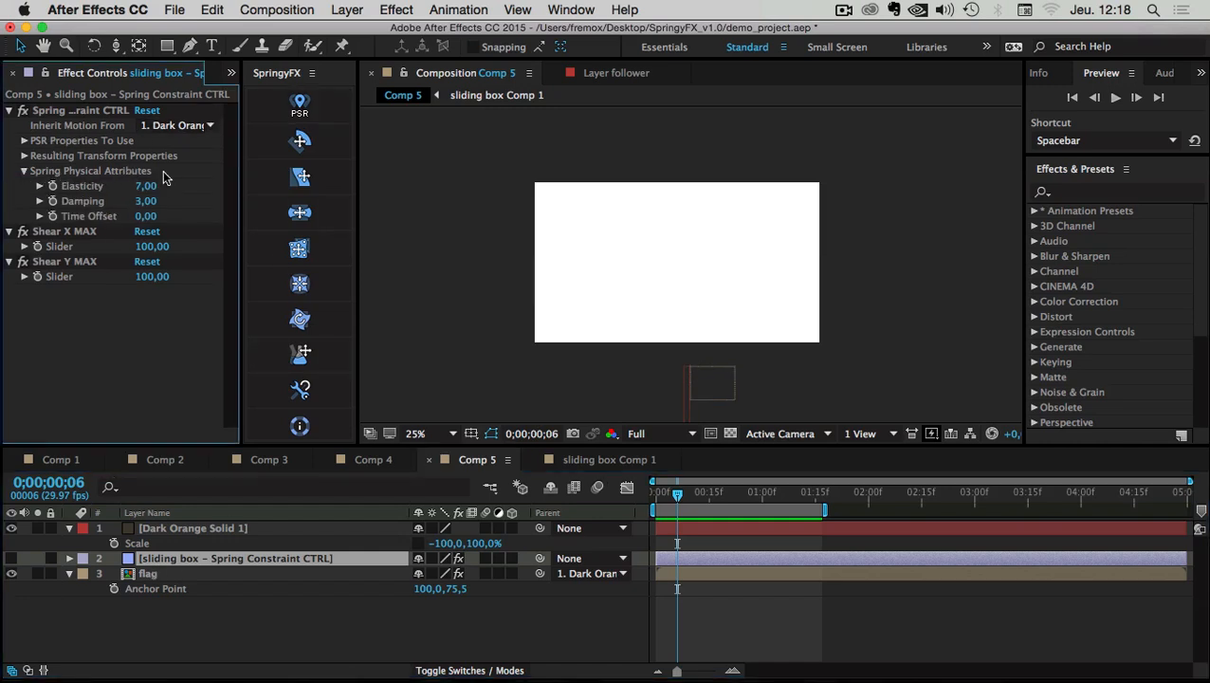
{"action": "left_click", "coordinate": [145, 201]}
{"action": "left_click", "coordinate": [144, 186]}
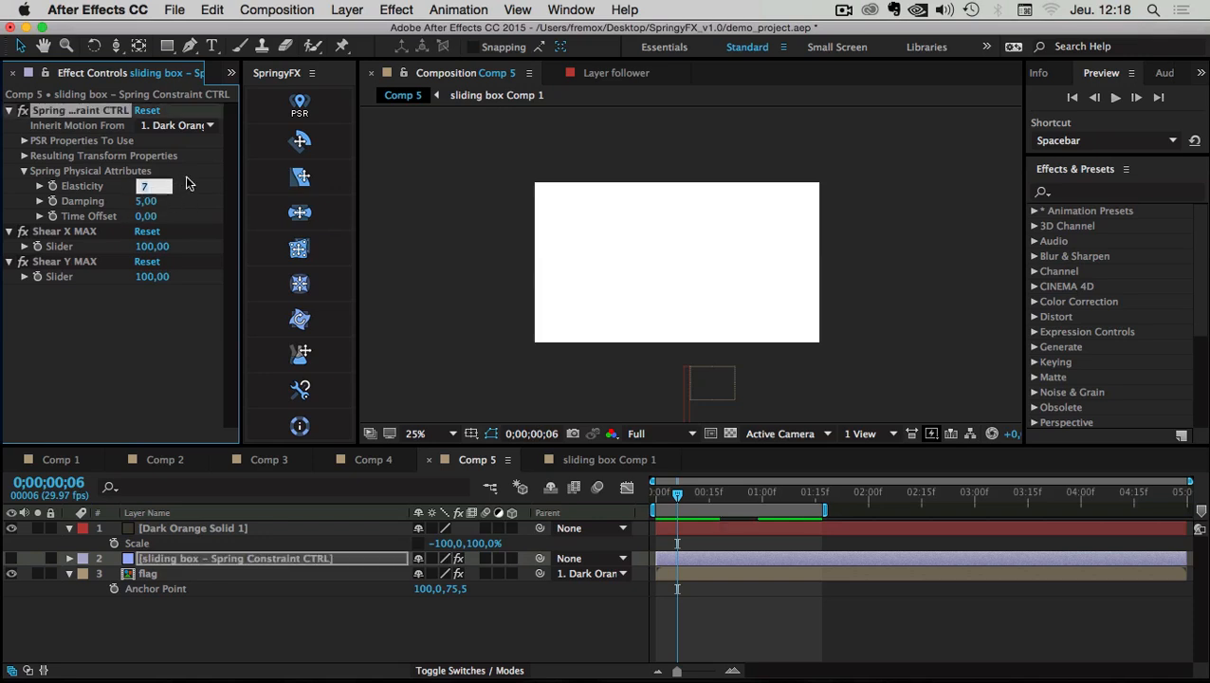
{"action": "type", "text": "5"}
{"action": "key", "text": "Return"}
{"action": "key", "text": "space"}
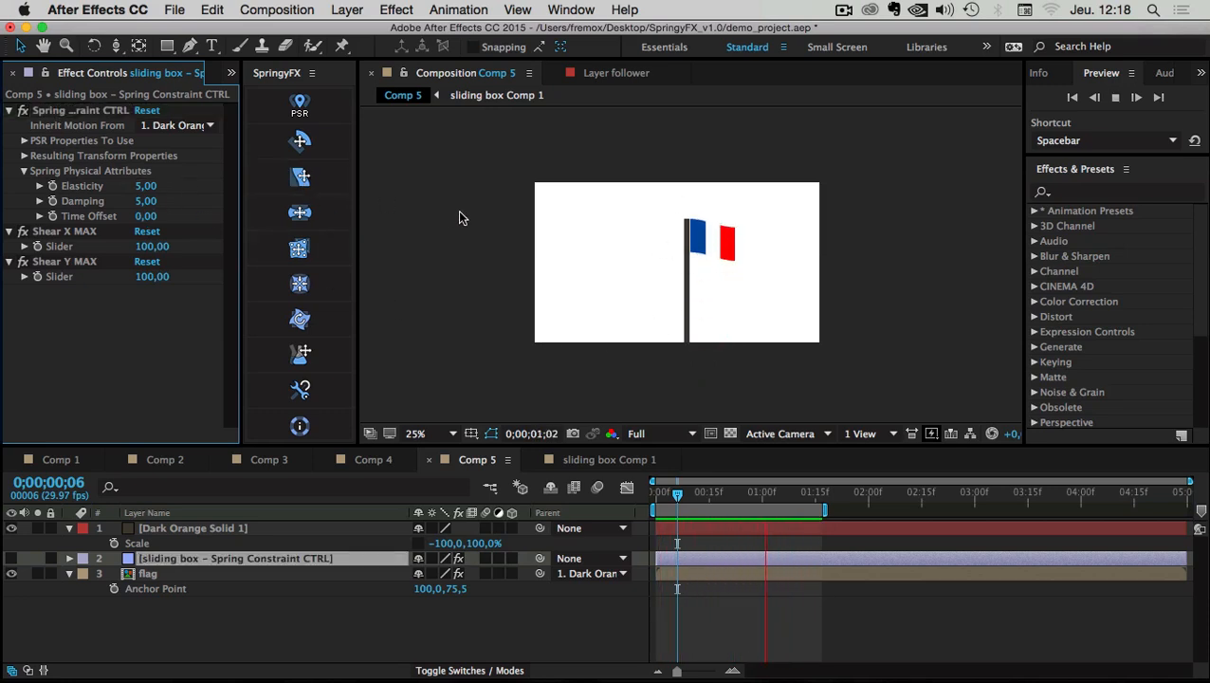
{"action": "key", "text": "space"}
Apply Distort > Wave Warp to the flag layer and preview it around two seconds
{"action": "left_click", "coordinate": [151, 574]}
{"action": "right_click", "coordinate": [152, 574]}
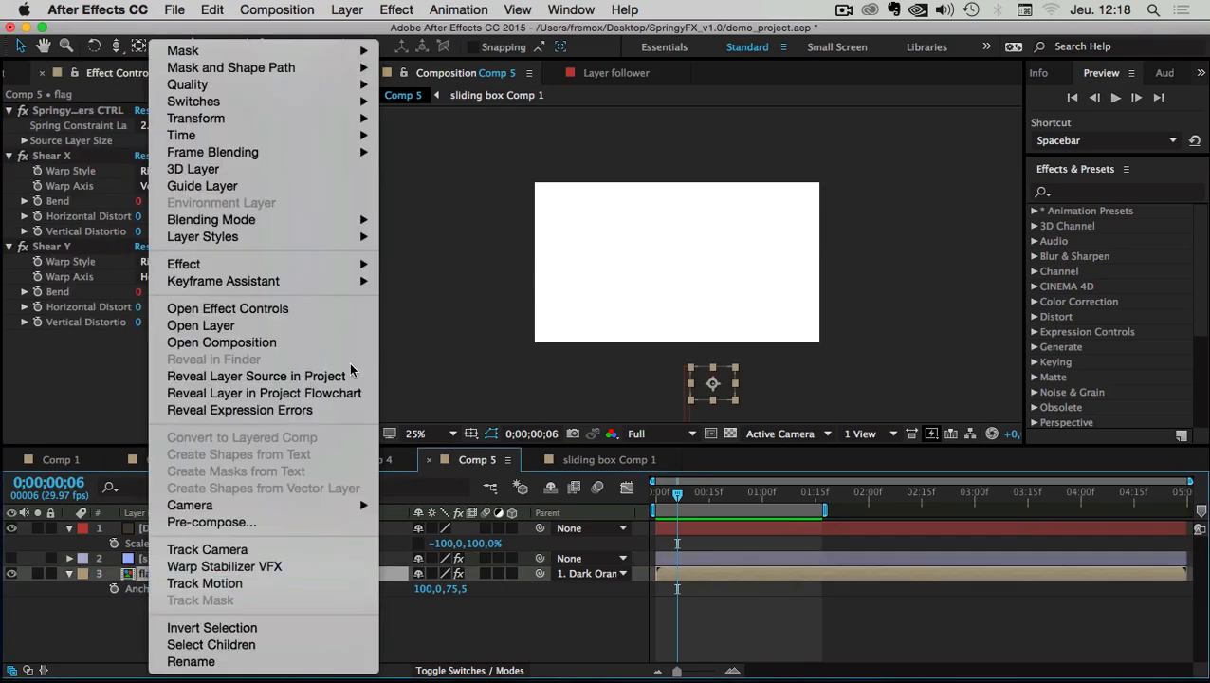
{"action": "mouse_move", "coordinate": [259, 270]}
{"action": "mouse_move", "coordinate": [471, 379]}
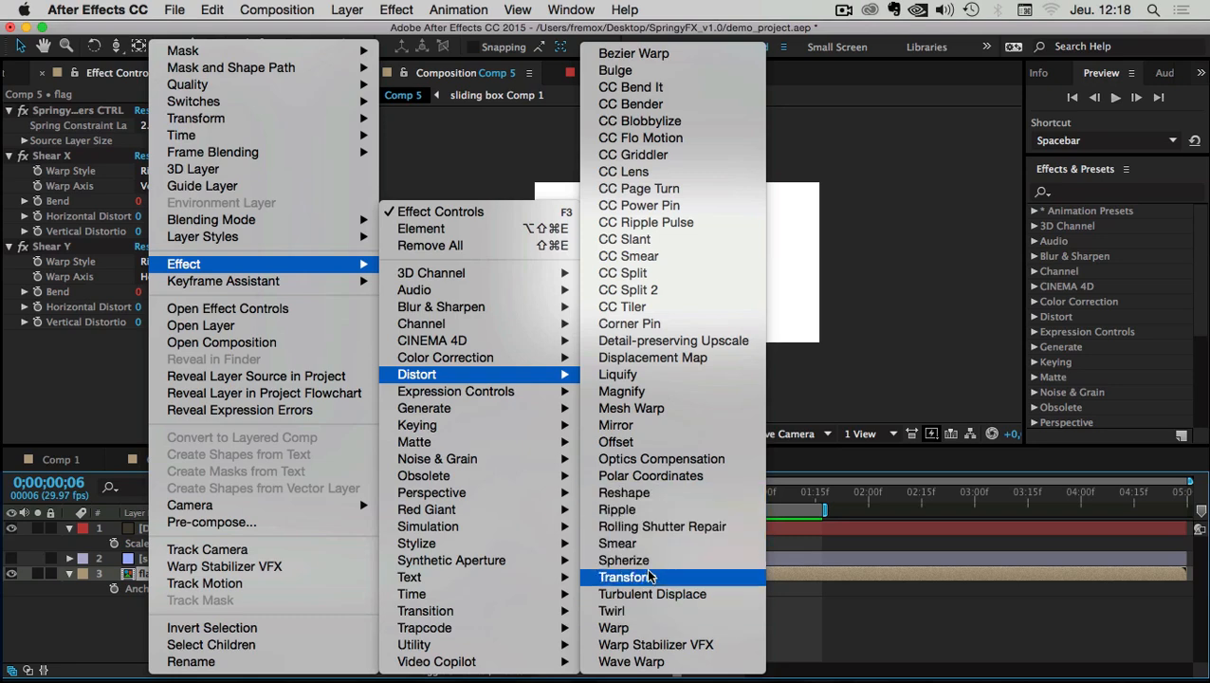
{"action": "left_click", "coordinate": [638, 661]}
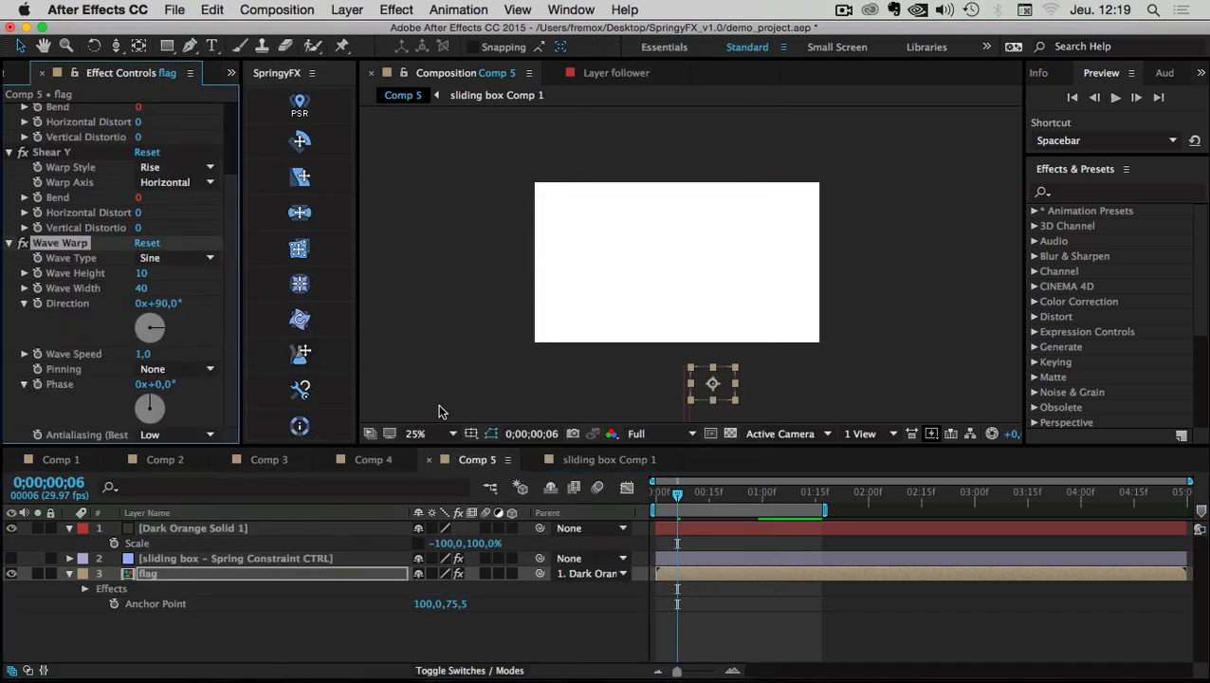
{"action": "left_click_drag", "start_coordinate": [684, 499], "coordinate": [847, 494]}
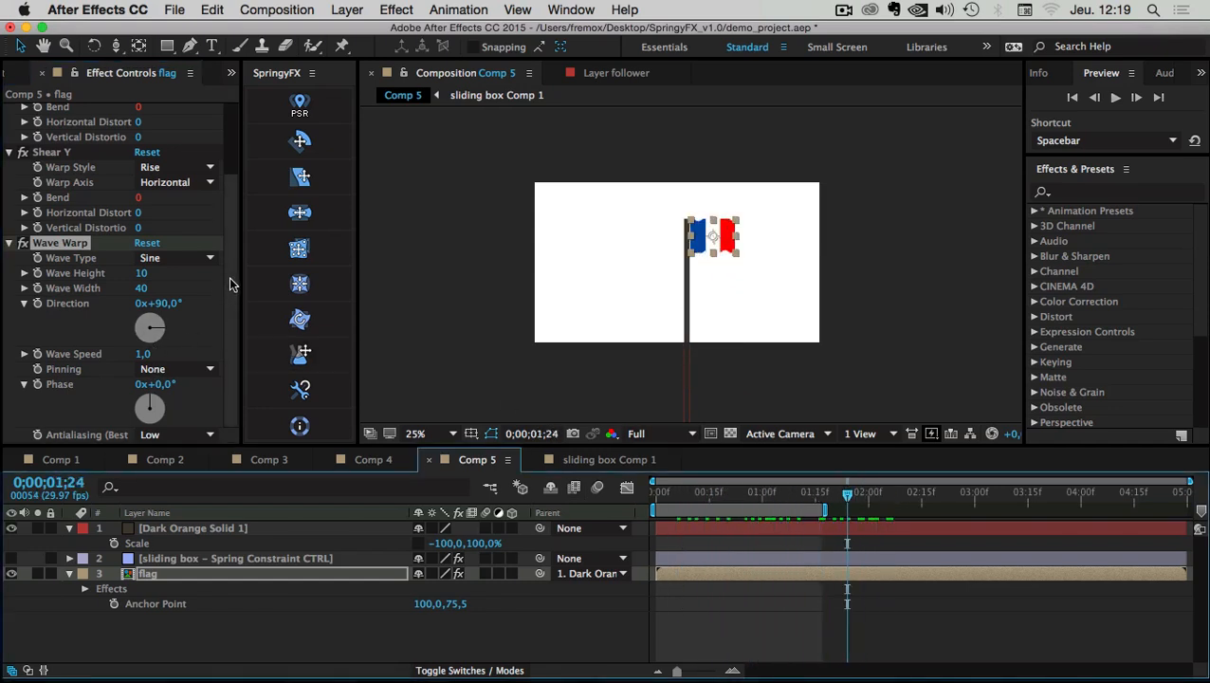
{"action": "key", "text": "space"}
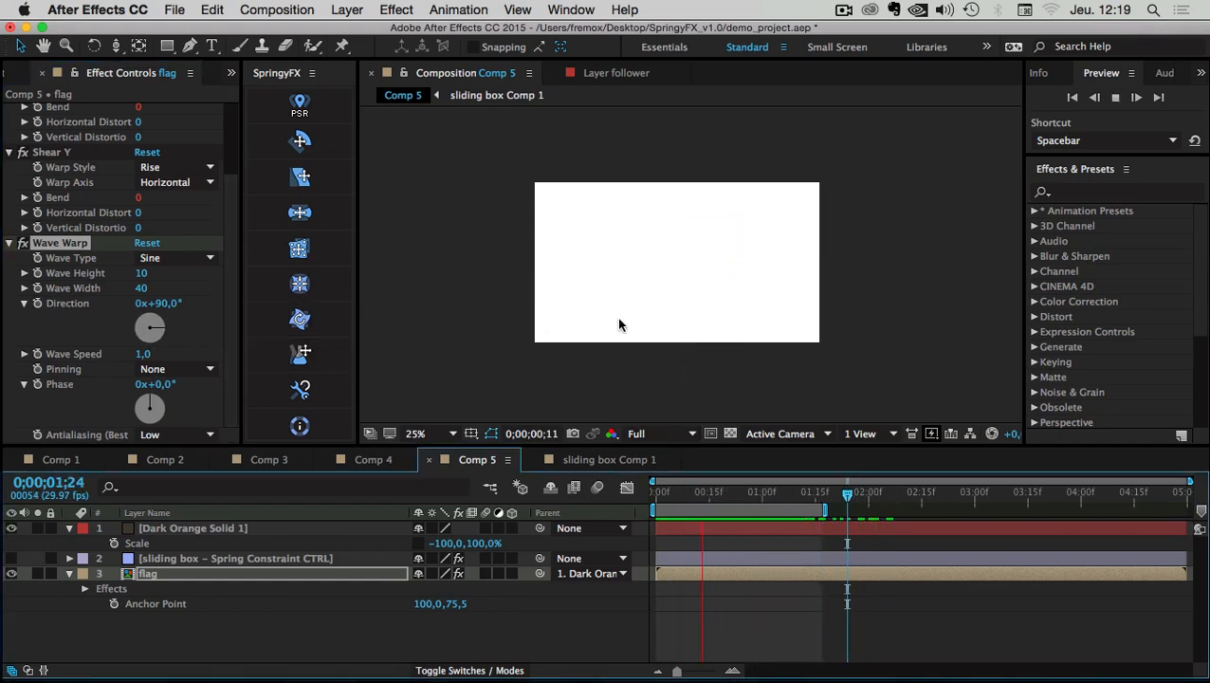
Open sliding box Comp 1's Composition Settings to edit its height
{"action": "left_click", "coordinate": [585, 459]}
{"action": "left_click", "coordinate": [276, 9]}
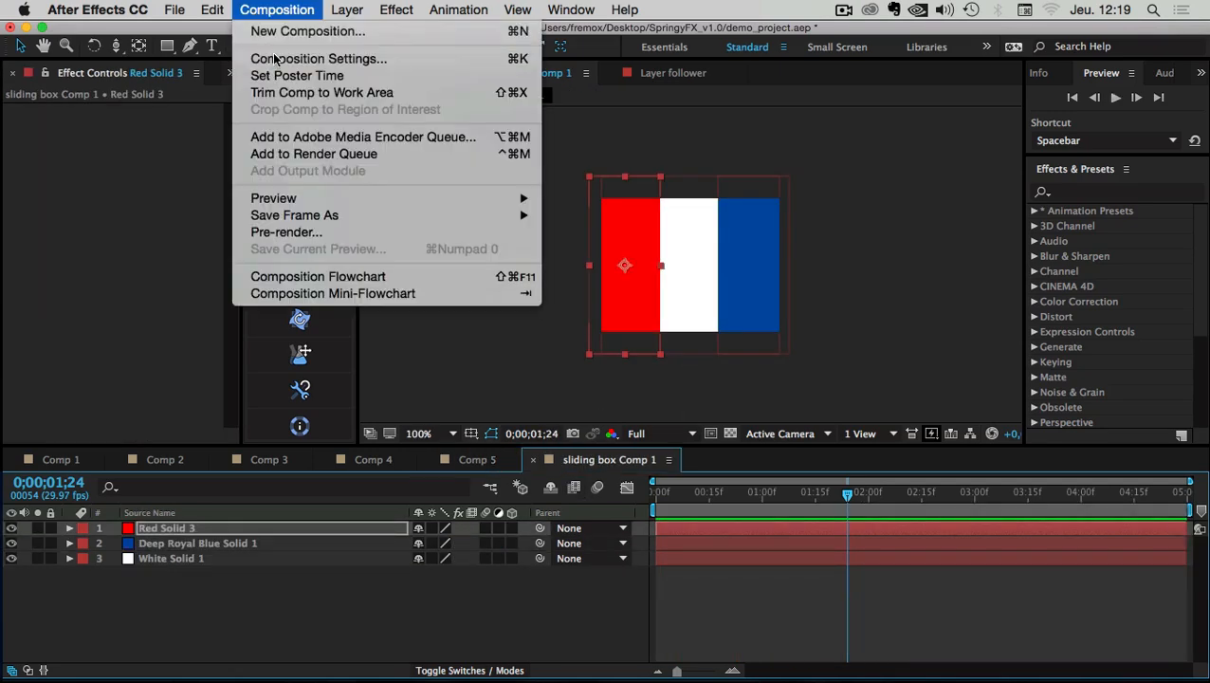
{"action": "left_click", "coordinate": [270, 55]}
{"action": "left_click", "coordinate": [228, 340]}
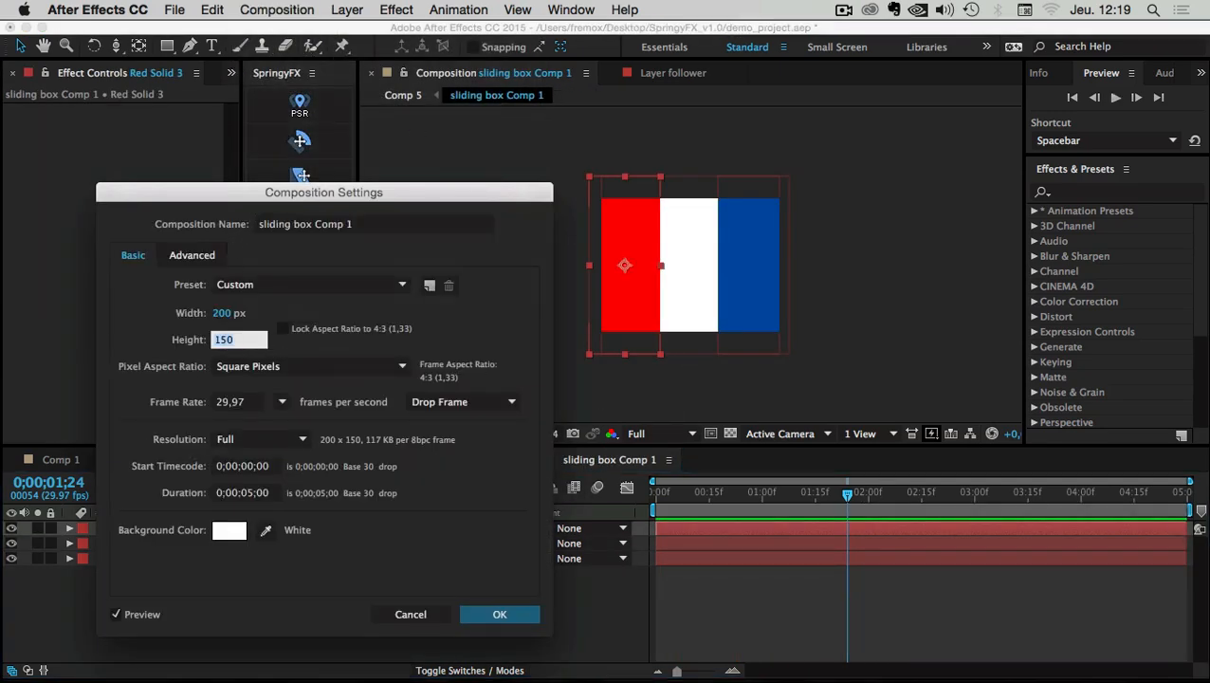
Make sliding box Comp 1 250 px tall and shorten all three stripes, with transparency grid on
{"action": "type", "text": "250"}
{"action": "left_click", "coordinate": [482, 611]}
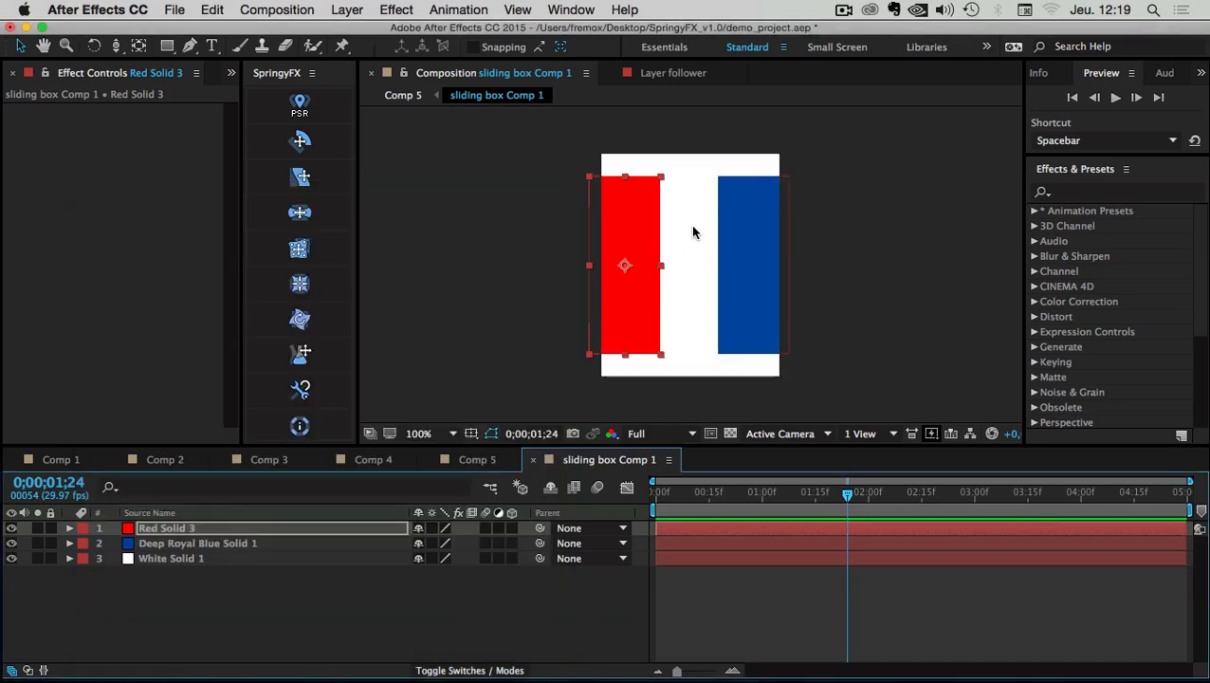
{"action": "left_click", "coordinate": [143, 558]}
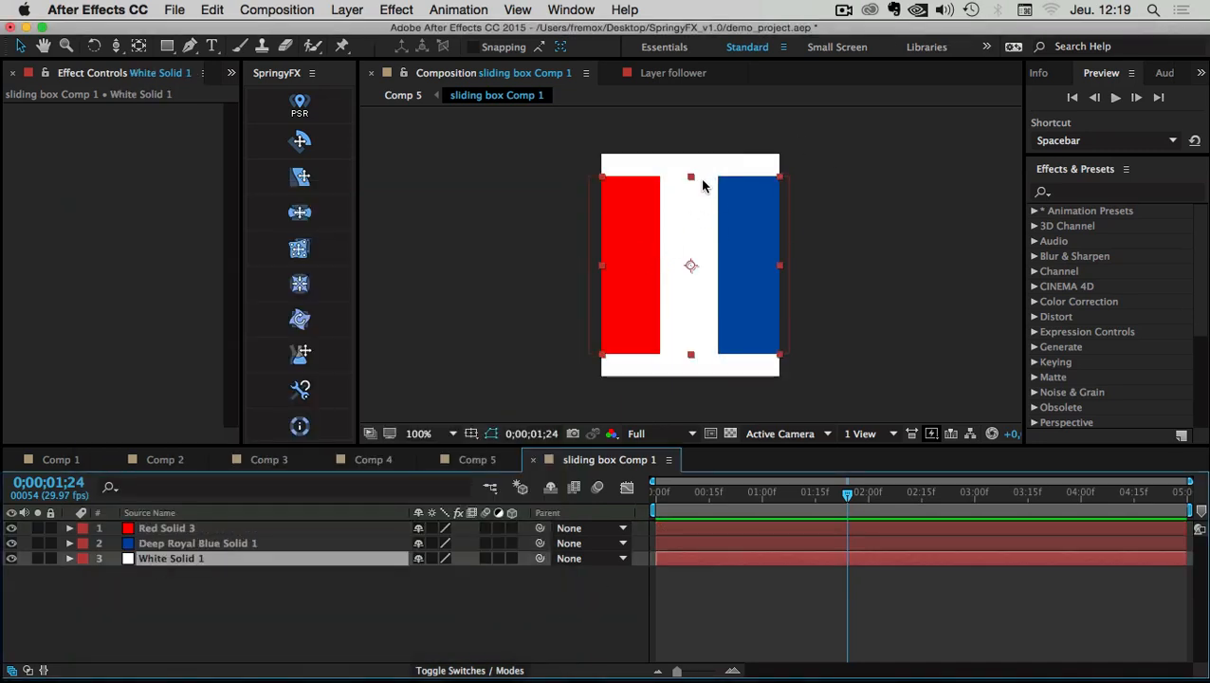
{"action": "left_click", "coordinate": [729, 433]}
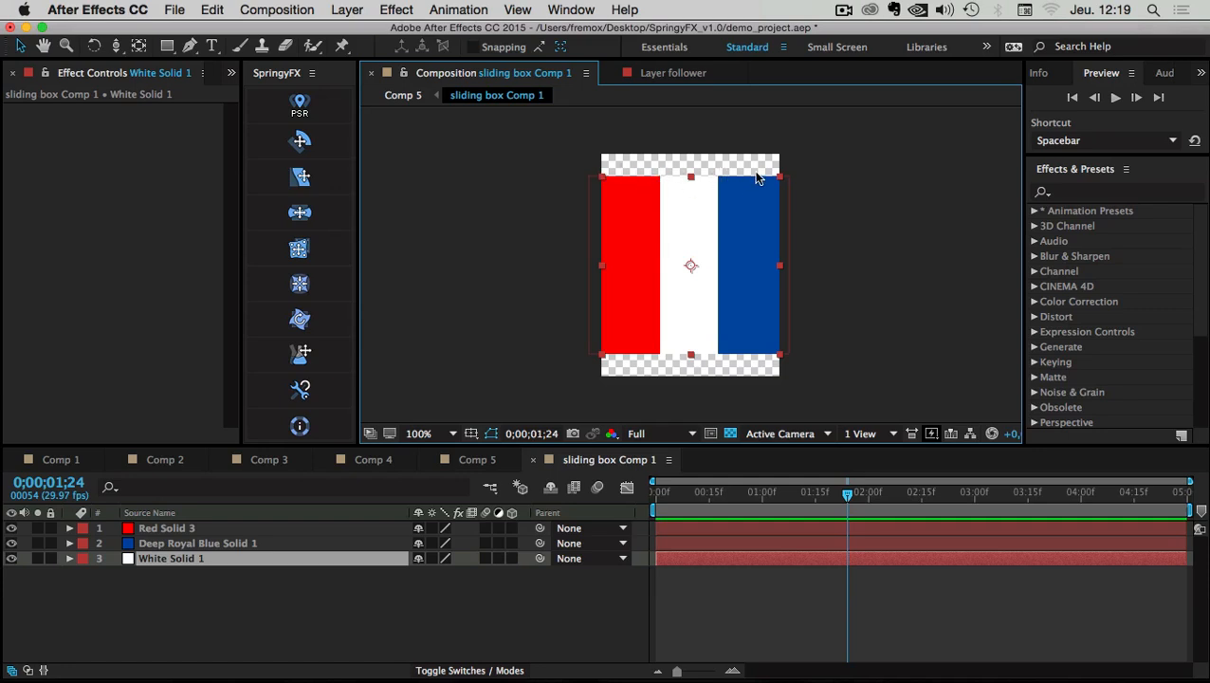
{"action": "key", "text": "super+a"}
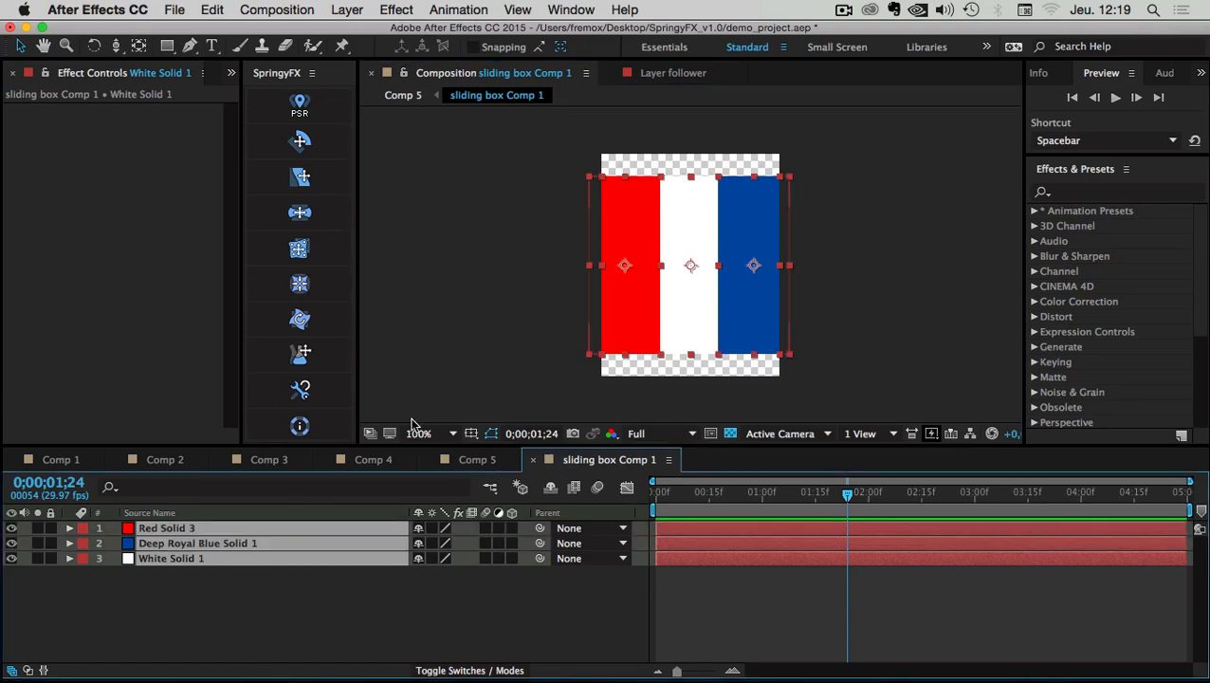
{"action": "left_click_drag", "start_coordinate": [690, 177], "coordinate": [692, 200]}
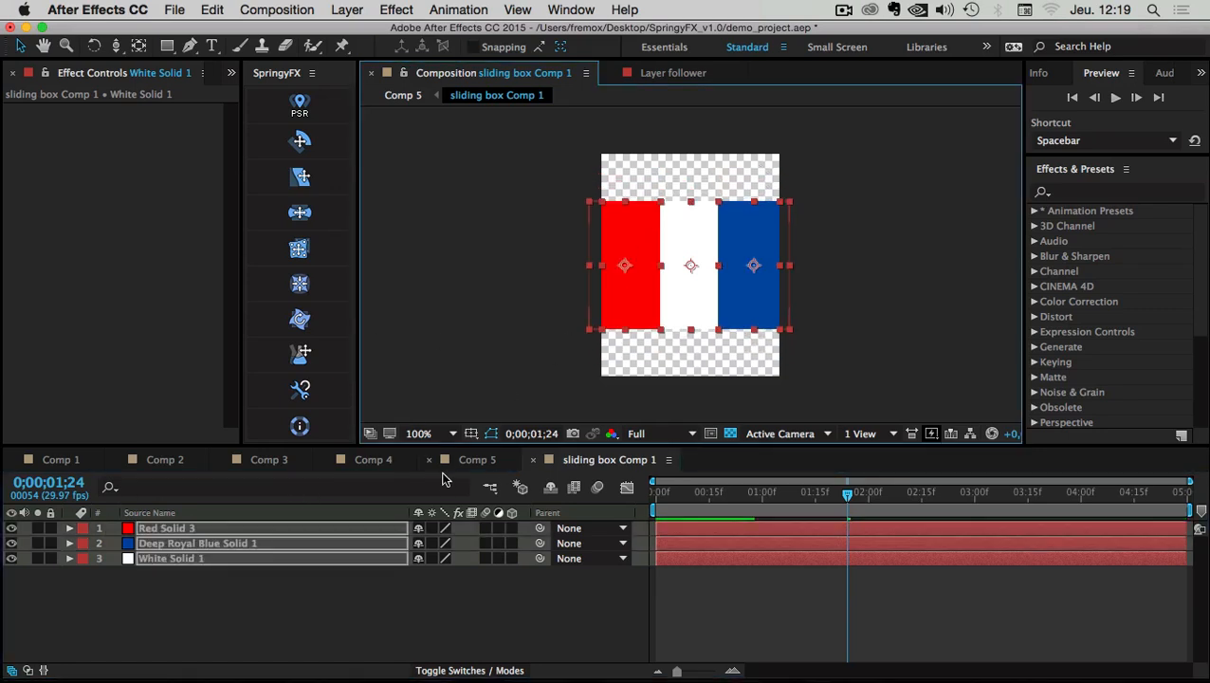
{"action": "left_click", "coordinate": [465, 461]}
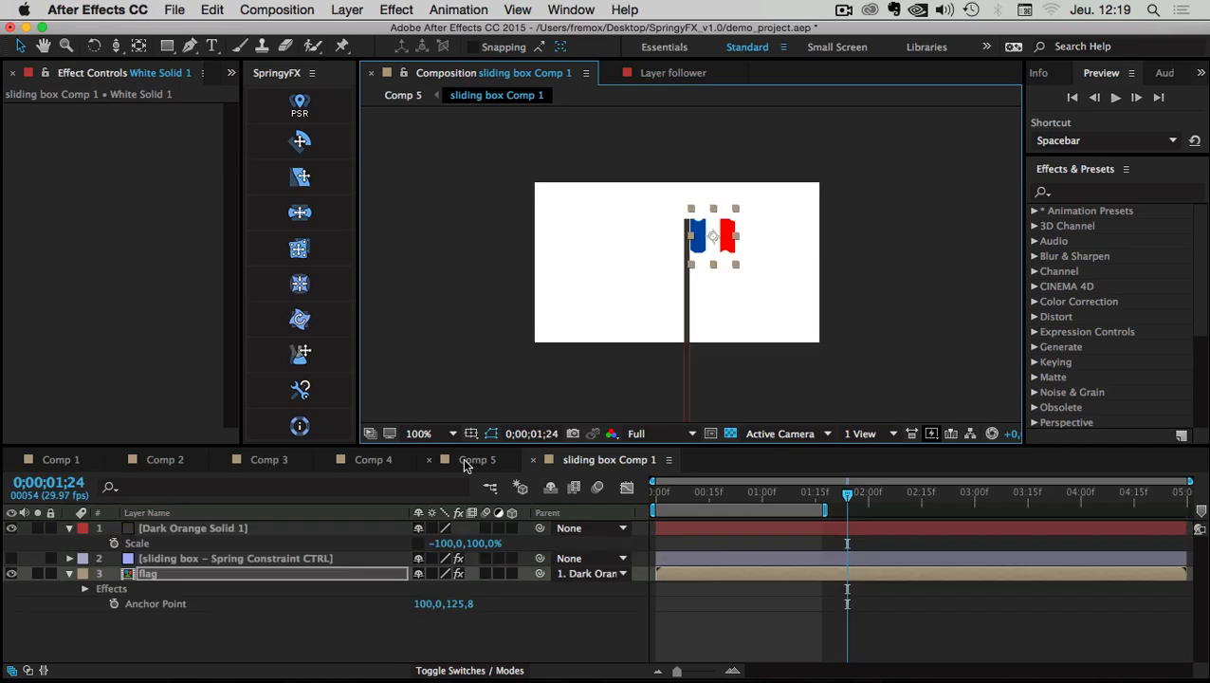
Set the spring's Damping to 3 and Elasticity to 7, then preview up to 0;00;01;10
{"action": "left_click", "coordinate": [725, 643]}
{"action": "key", "text": "space"}
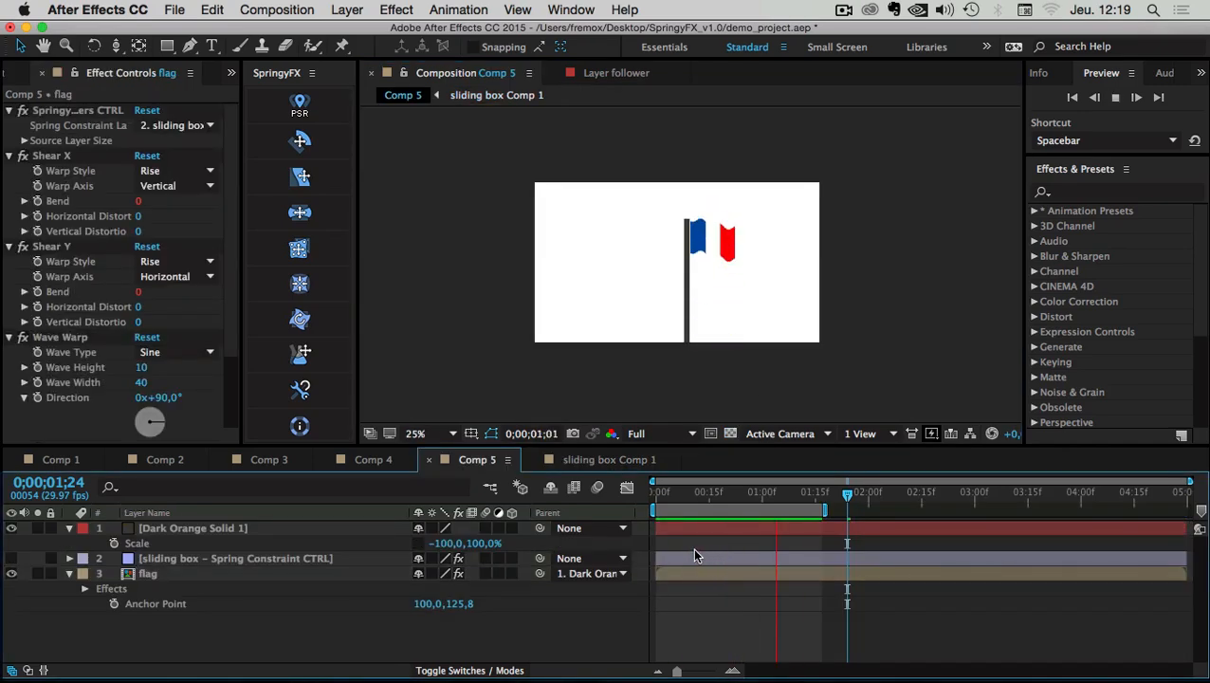
{"action": "left_click", "coordinate": [173, 530]}
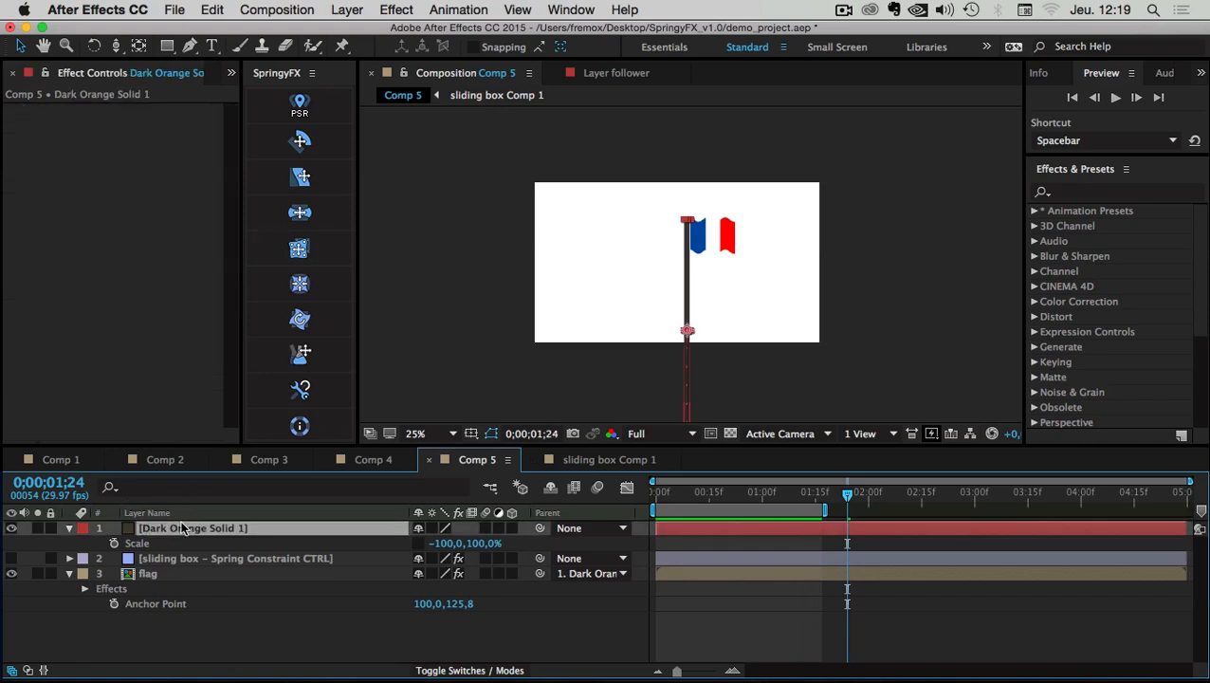
{"action": "left_click", "coordinate": [164, 560]}
{"action": "left_click", "coordinate": [147, 187]}
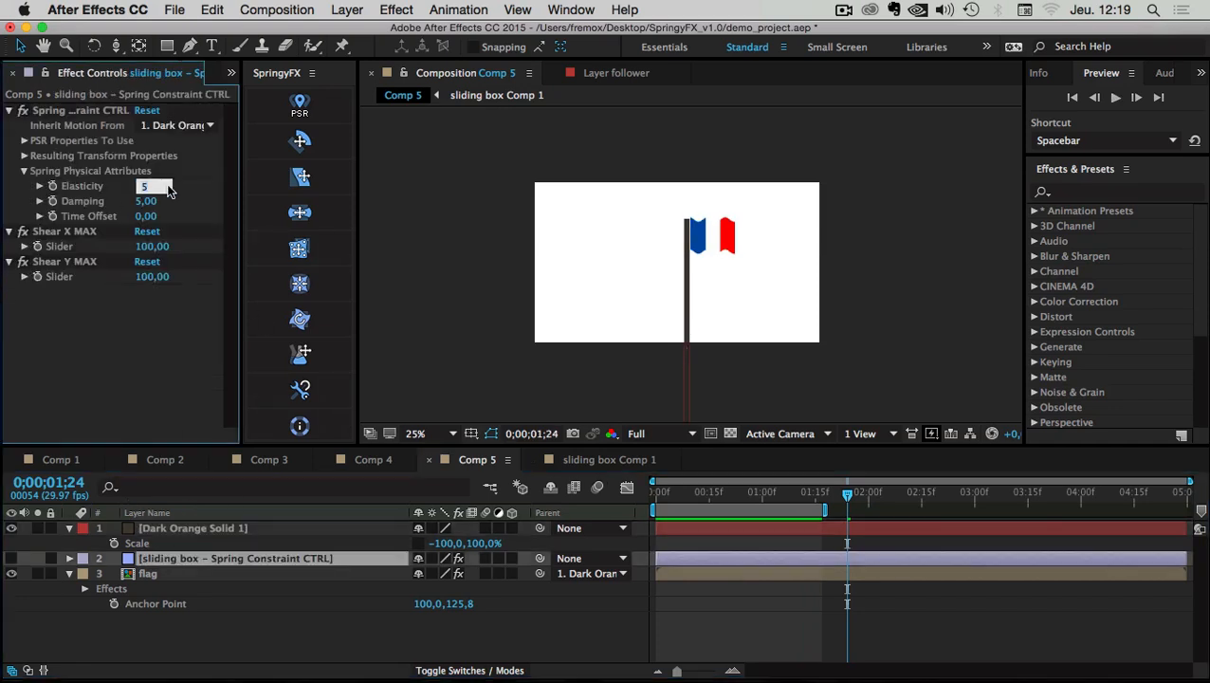
{"action": "key", "text": "Tab"}
{"action": "type", "text": "3"}
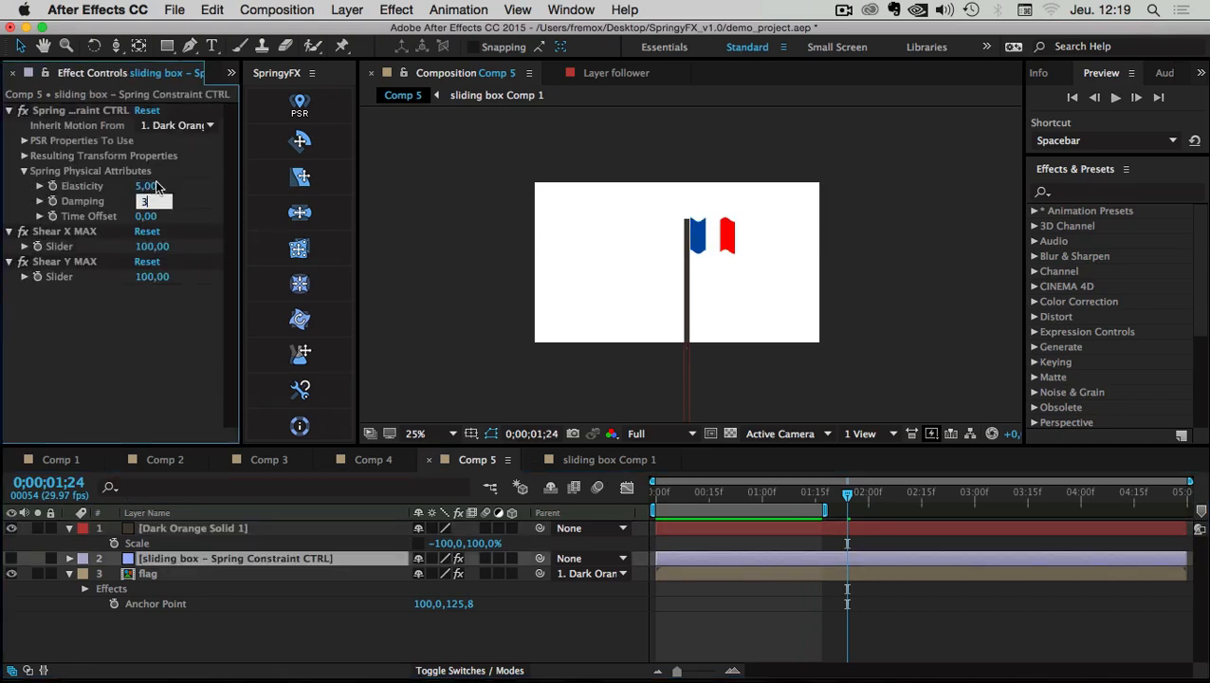
{"action": "left_click", "coordinate": [156, 187]}
{"action": "type", "text": "7"}
{"action": "key", "text": "Return"}
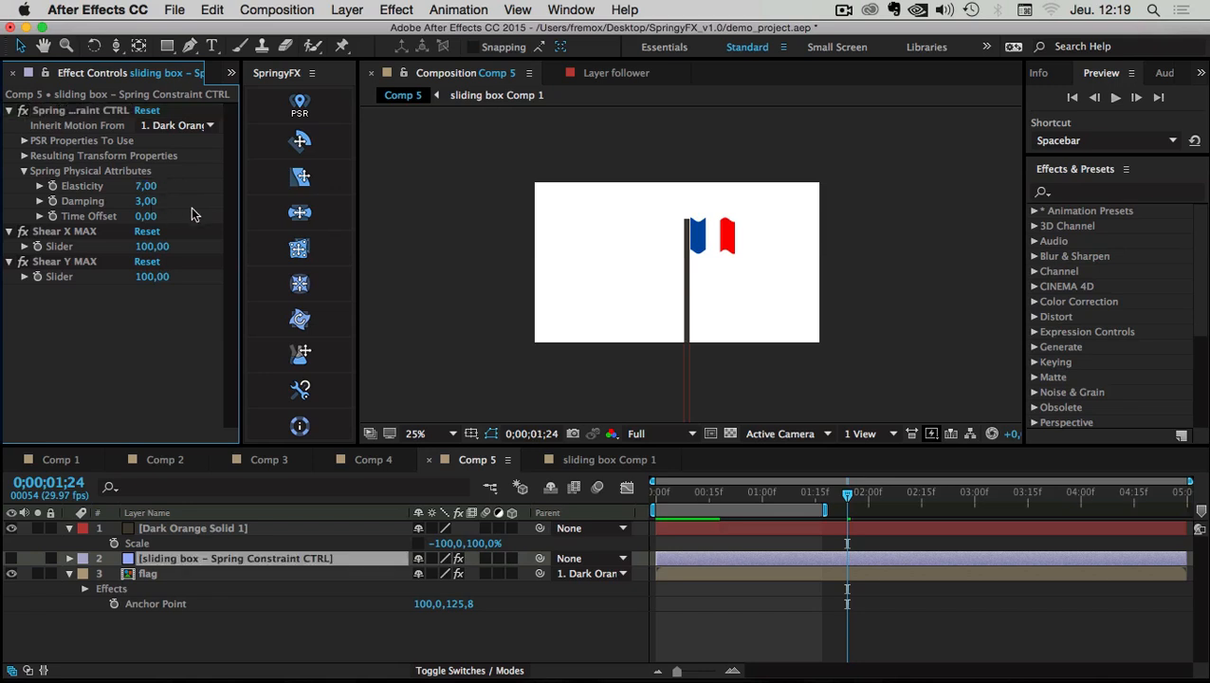
{"action": "key", "text": "space"}
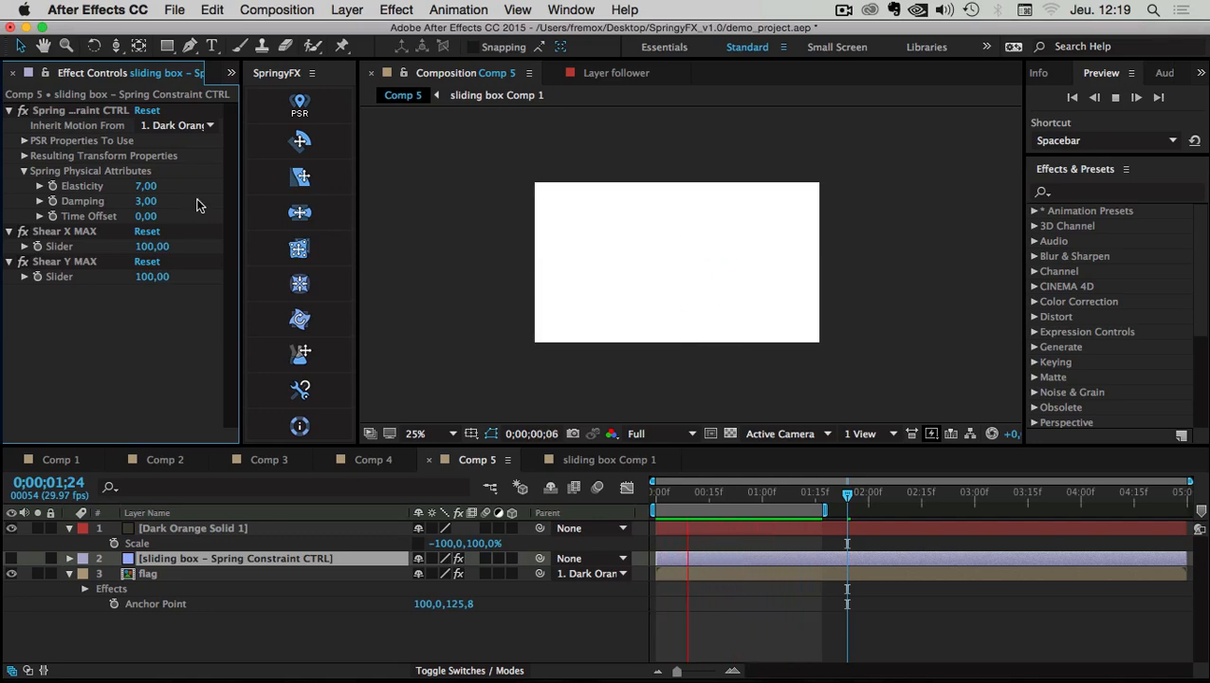
{"action": "key", "text": "space"}
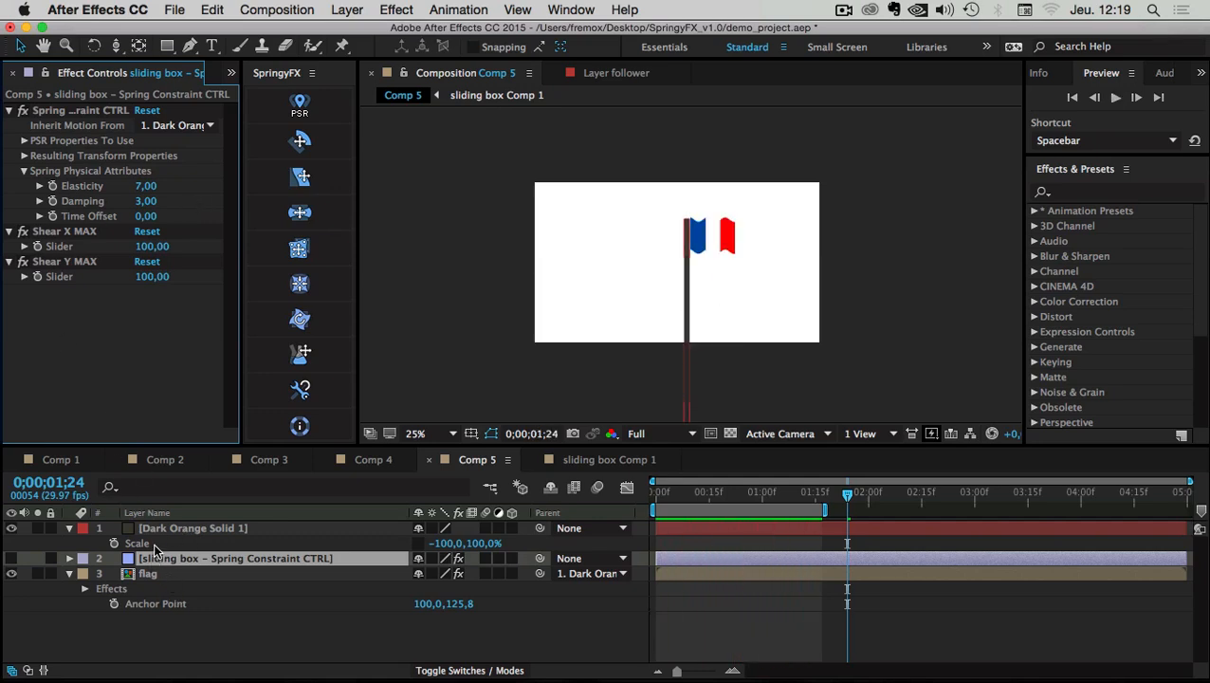
{"action": "left_click_drag", "start_coordinate": [662, 489], "coordinate": [804, 487]}
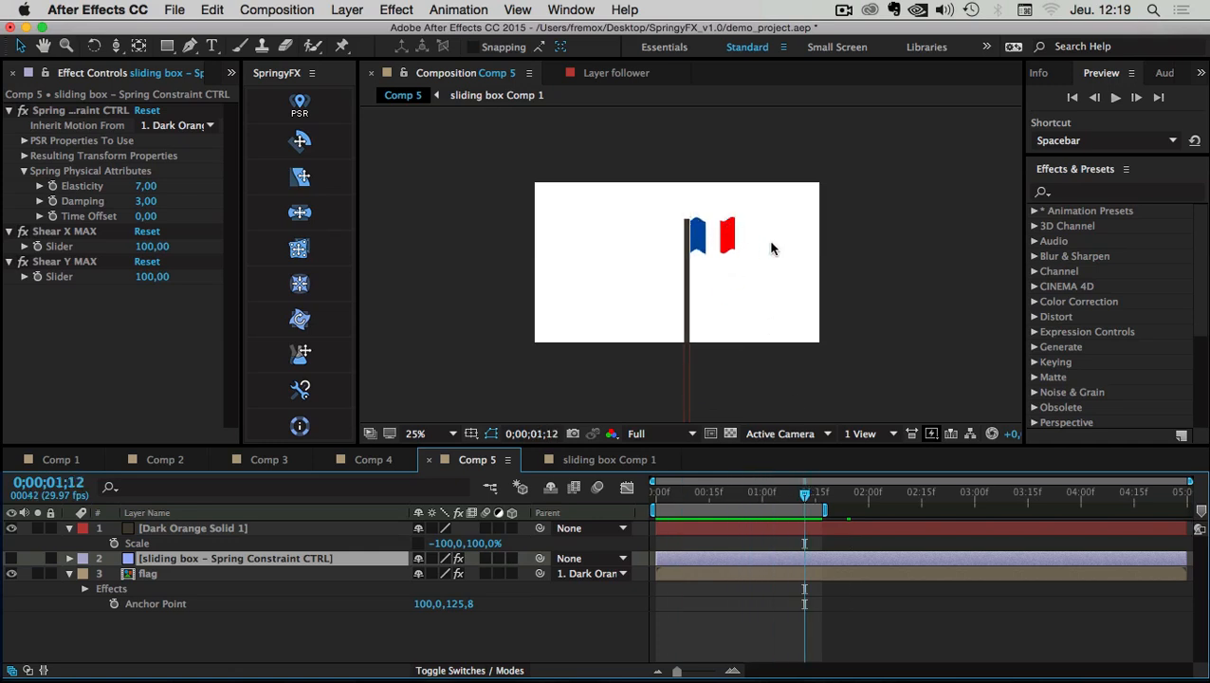
Inspect the flag's Shear X and Shear Y effects, then reselect the spring control layer
{"action": "left_click", "coordinate": [135, 574]}
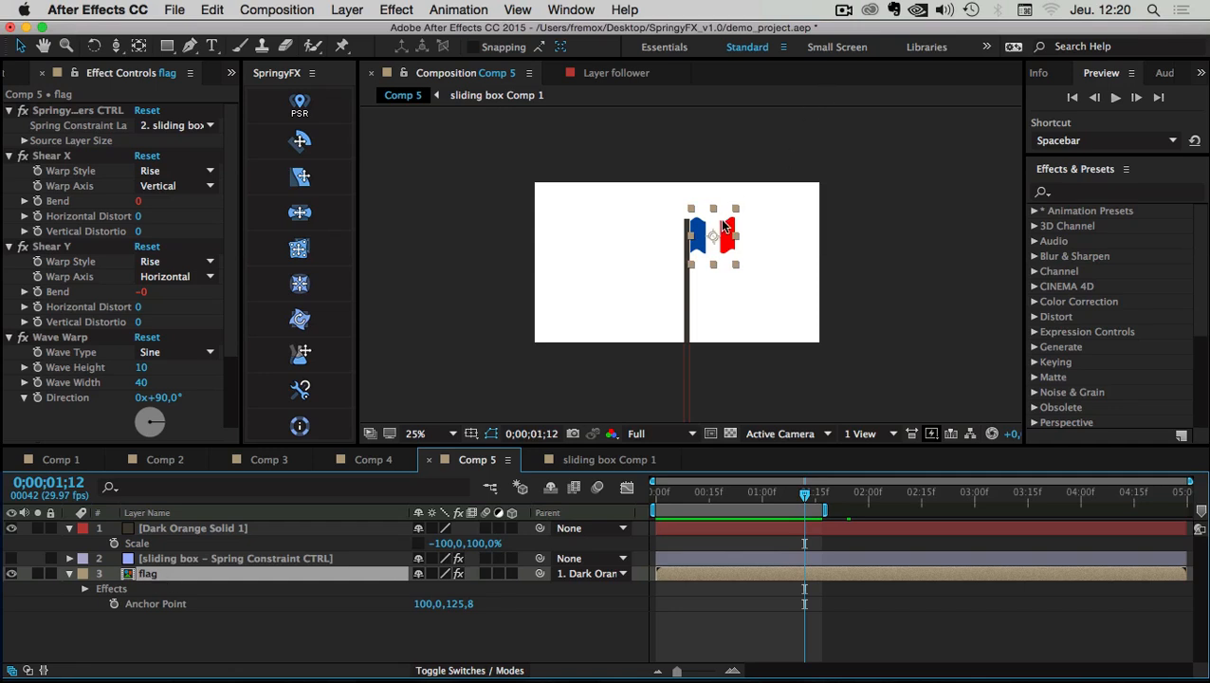
{"action": "left_click", "coordinate": [171, 652]}
{"action": "left_click", "coordinate": [163, 574]}
{"action": "left_click", "coordinate": [52, 156]}
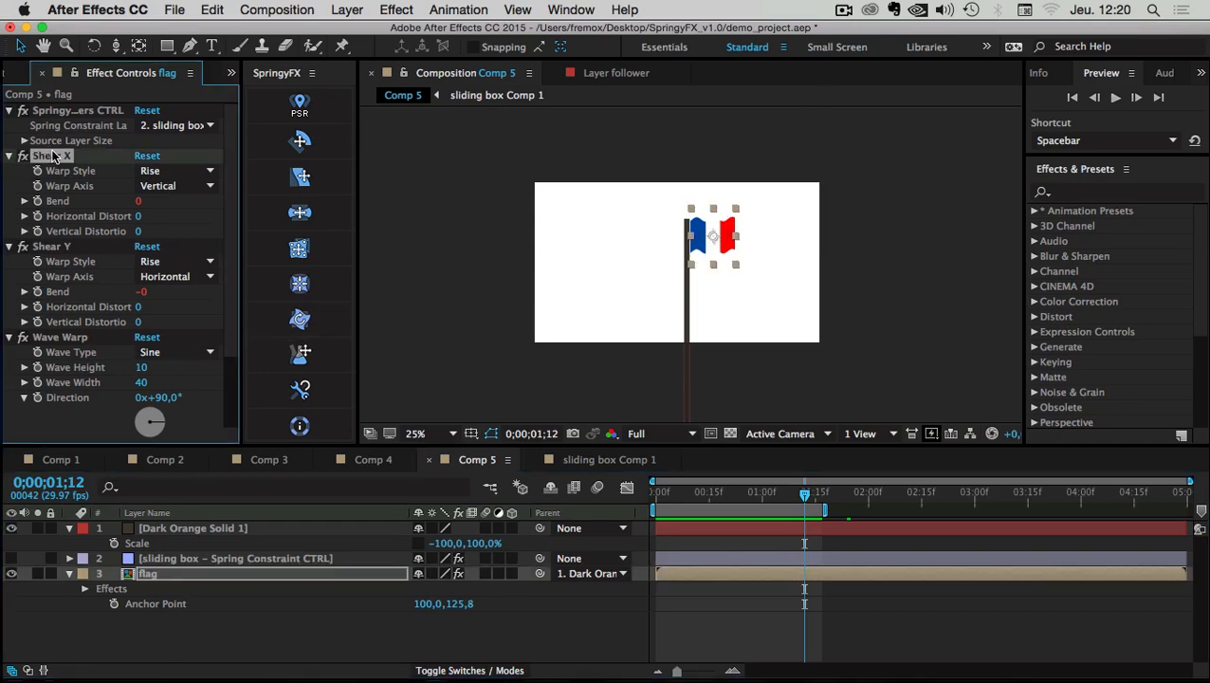
{"action": "left_click", "coordinate": [54, 247]}
{"action": "left_click", "coordinate": [58, 155]}
{"action": "left_click", "coordinate": [68, 247]}
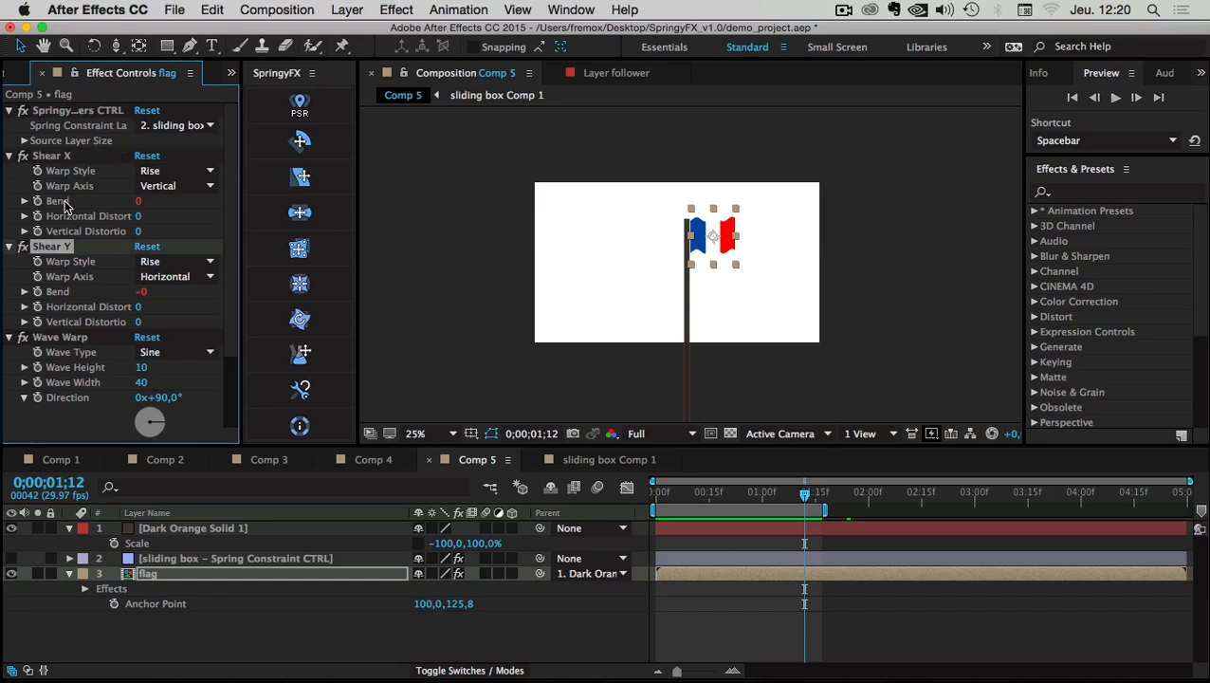
{"action": "left_click", "coordinate": [157, 528]}
{"action": "left_click", "coordinate": [236, 561]}
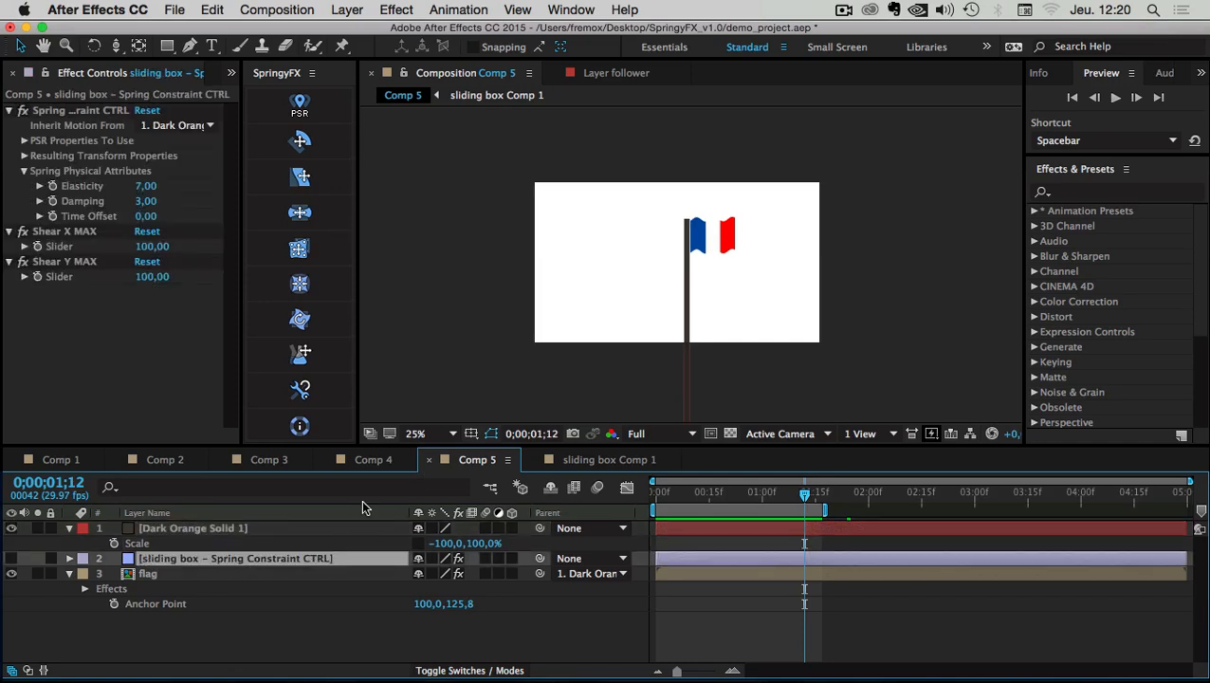
Try a higher Shear X MAX, check the animation, then set it back to 100
{"action": "left_click", "coordinate": [72, 236]}
{"action": "left_click_drag", "start_coordinate": [152, 246], "coordinate": [181, 249]}
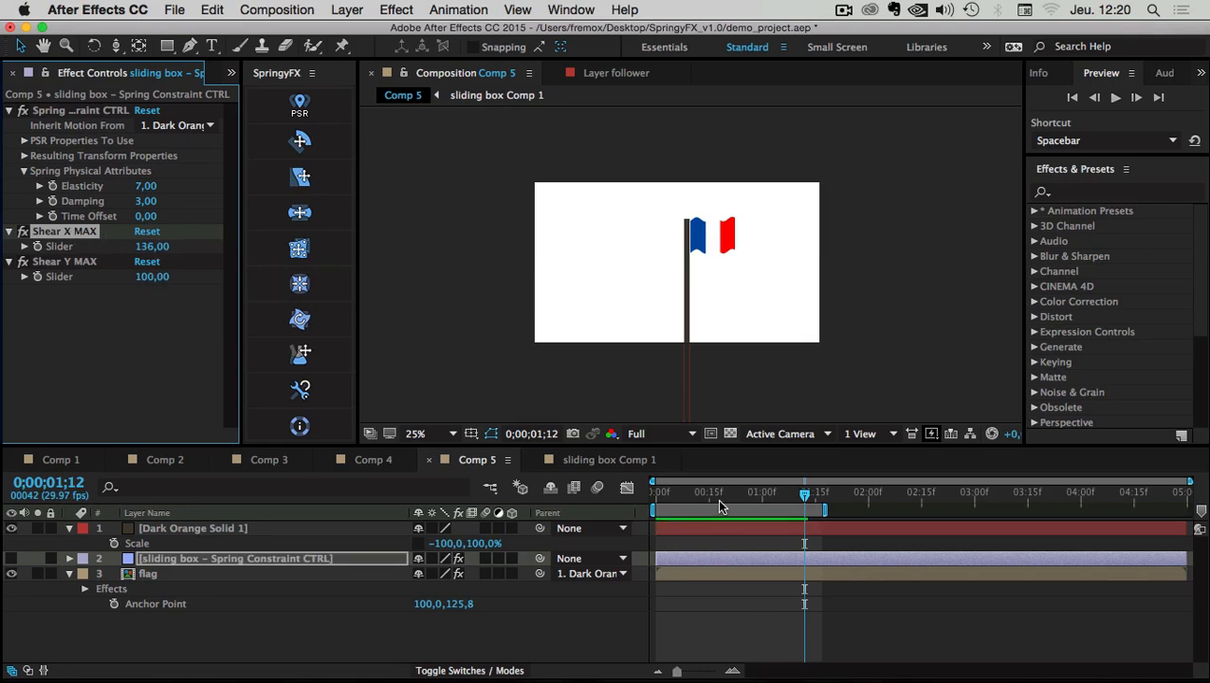
{"action": "left_click_drag", "start_coordinate": [712, 497], "coordinate": [738, 494]}
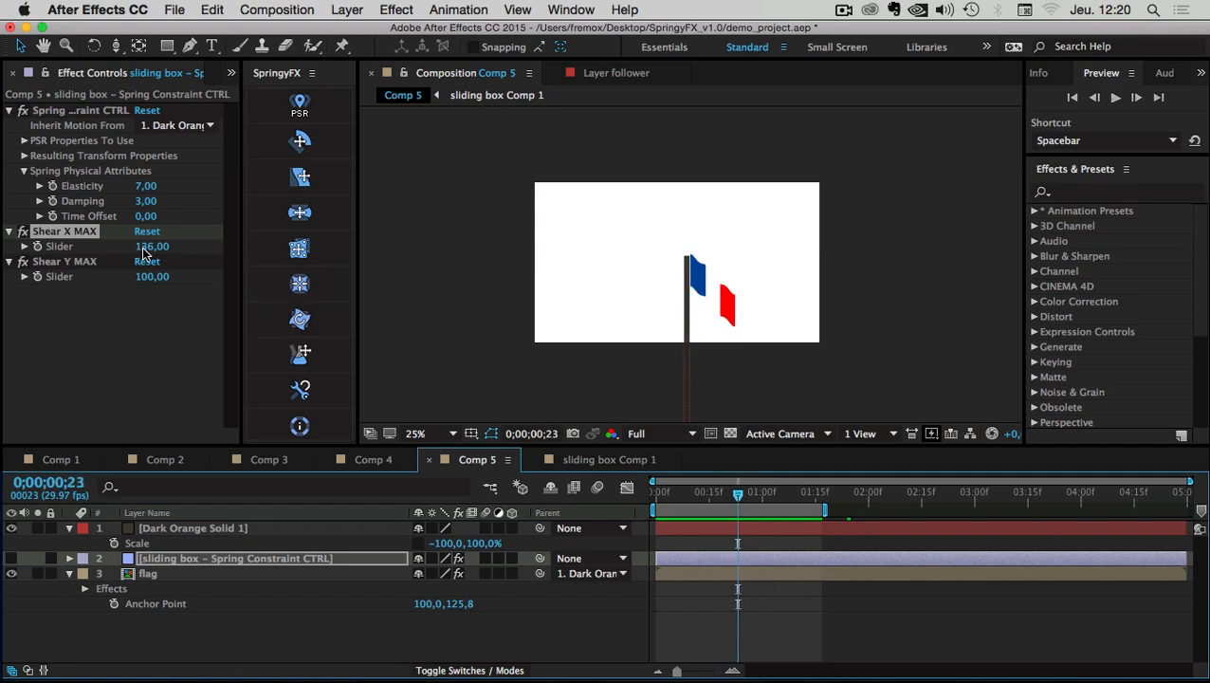
{"action": "left_click", "coordinate": [57, 235]}
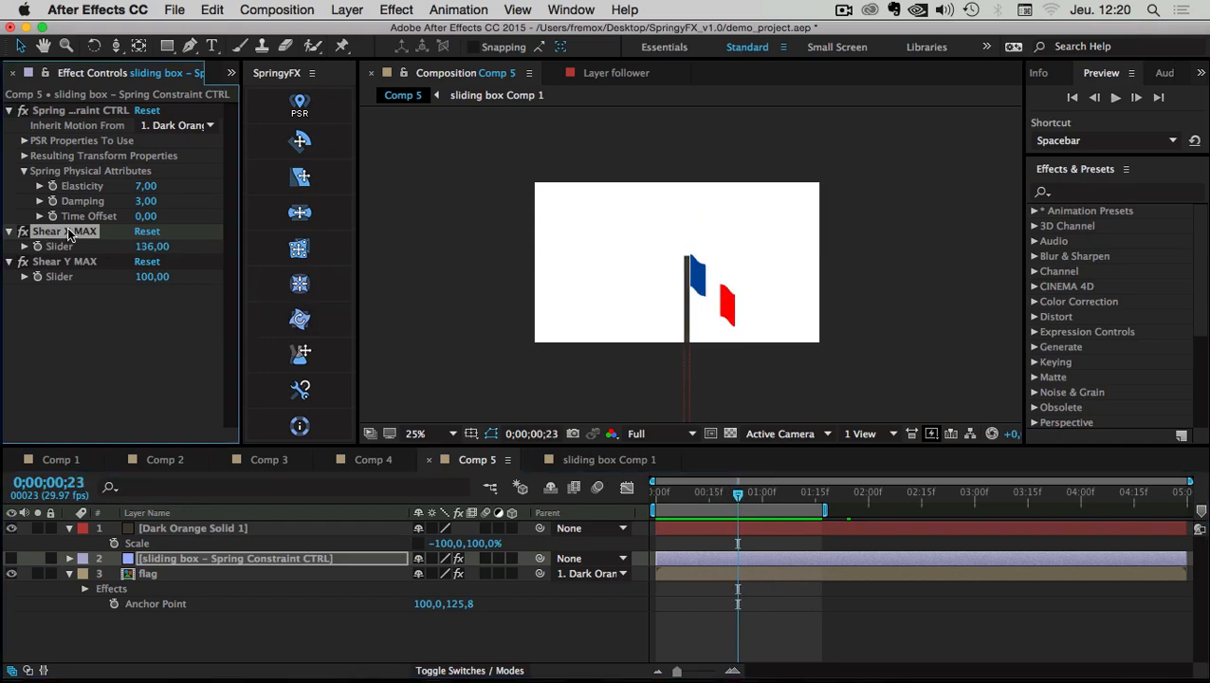
{"action": "left_click", "coordinate": [161, 247]}
{"action": "type", "text": "100"}
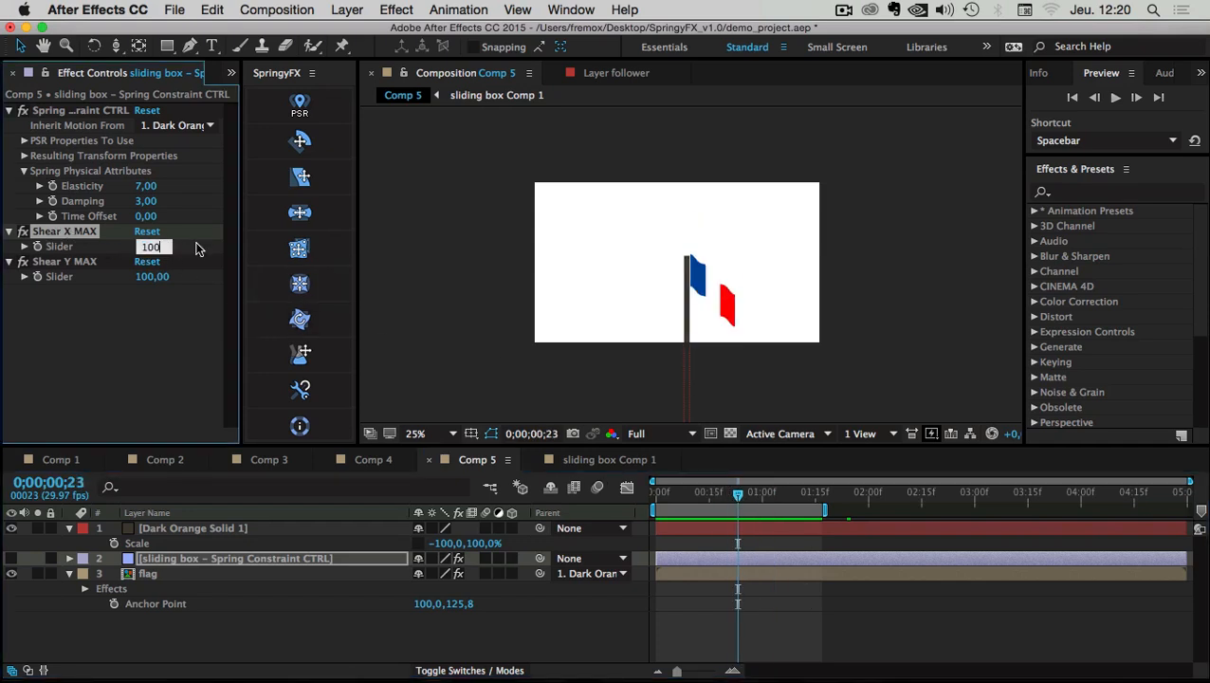
{"action": "key", "text": "Return"}
Raise Shear Y MAX to 256 and preview the flag's stronger vertical shear
{"action": "left_click", "coordinate": [47, 264]}
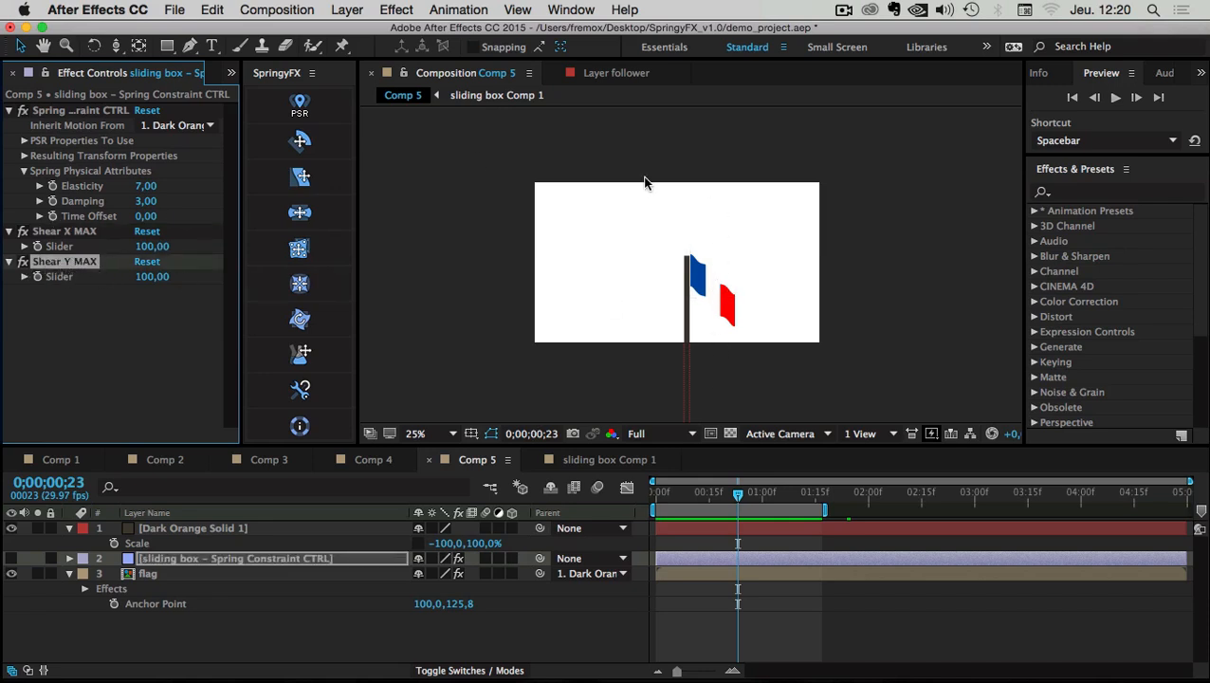
{"action": "left_click_drag", "start_coordinate": [170, 276], "coordinate": [256, 281]}
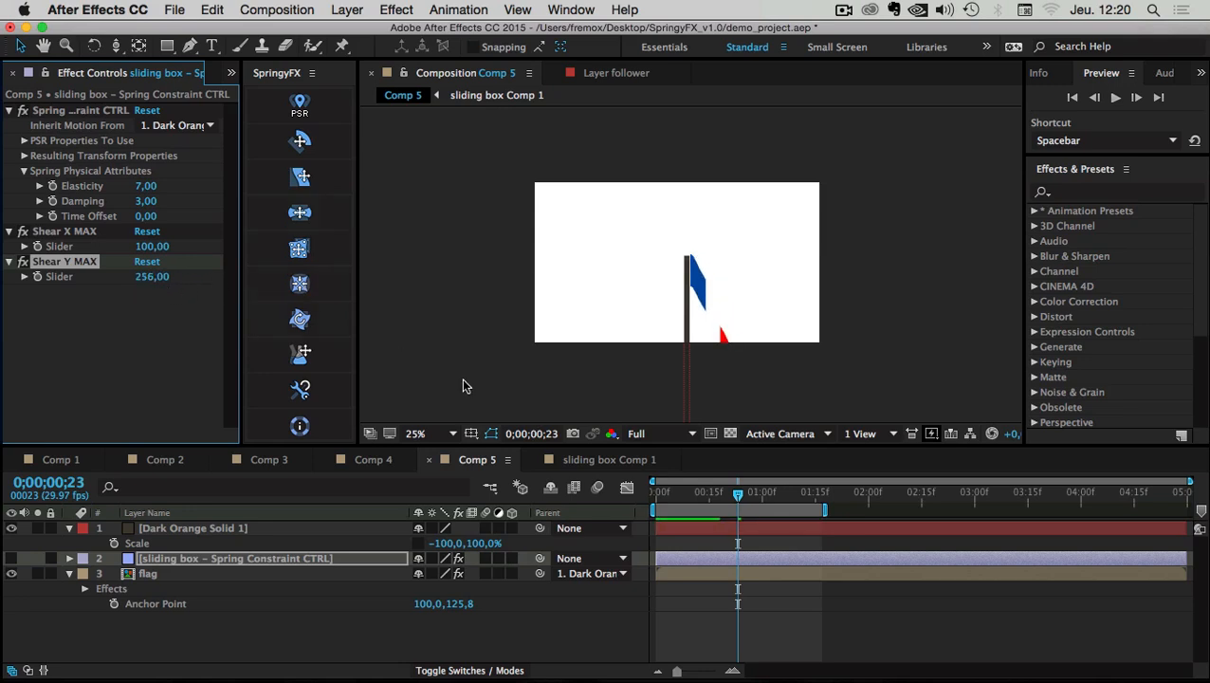
{"action": "key", "text": "space"}
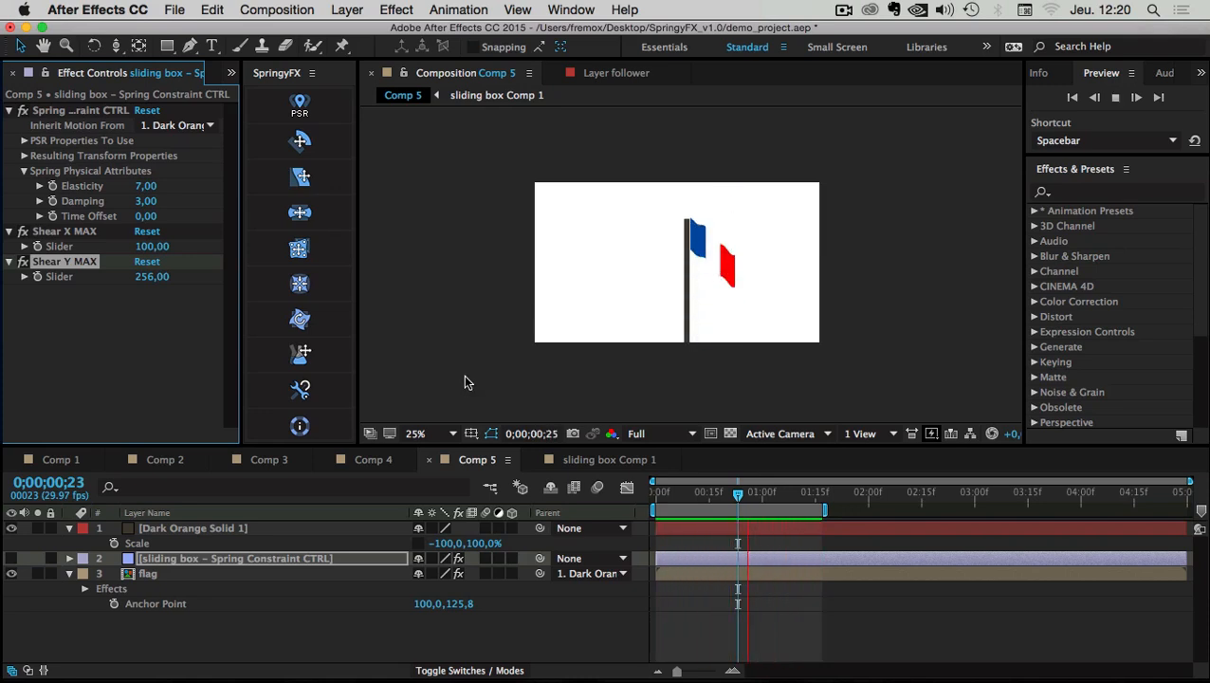
Set spring Elasticity 5 and Damping 1, then preview the looser motion
{"action": "left_click", "coordinate": [194, 190]}
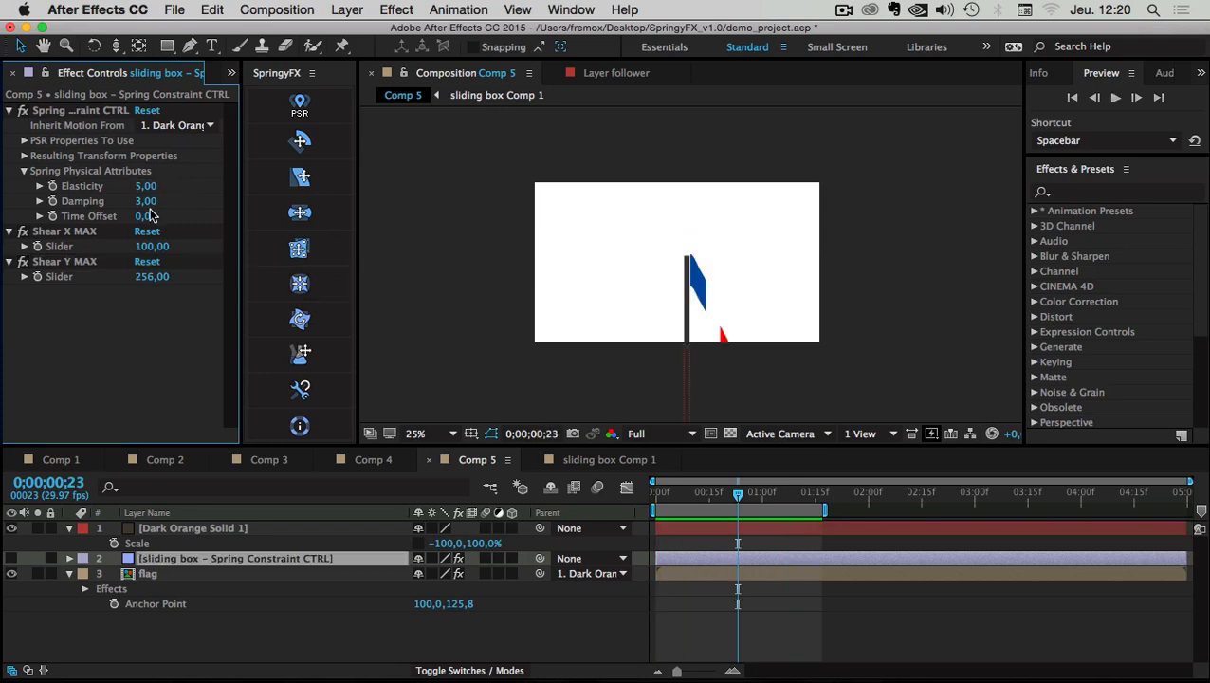
{"action": "left_click", "coordinate": [148, 203]}
{"action": "type", "text": "1"}
{"action": "left_click", "coordinate": [204, 194]}
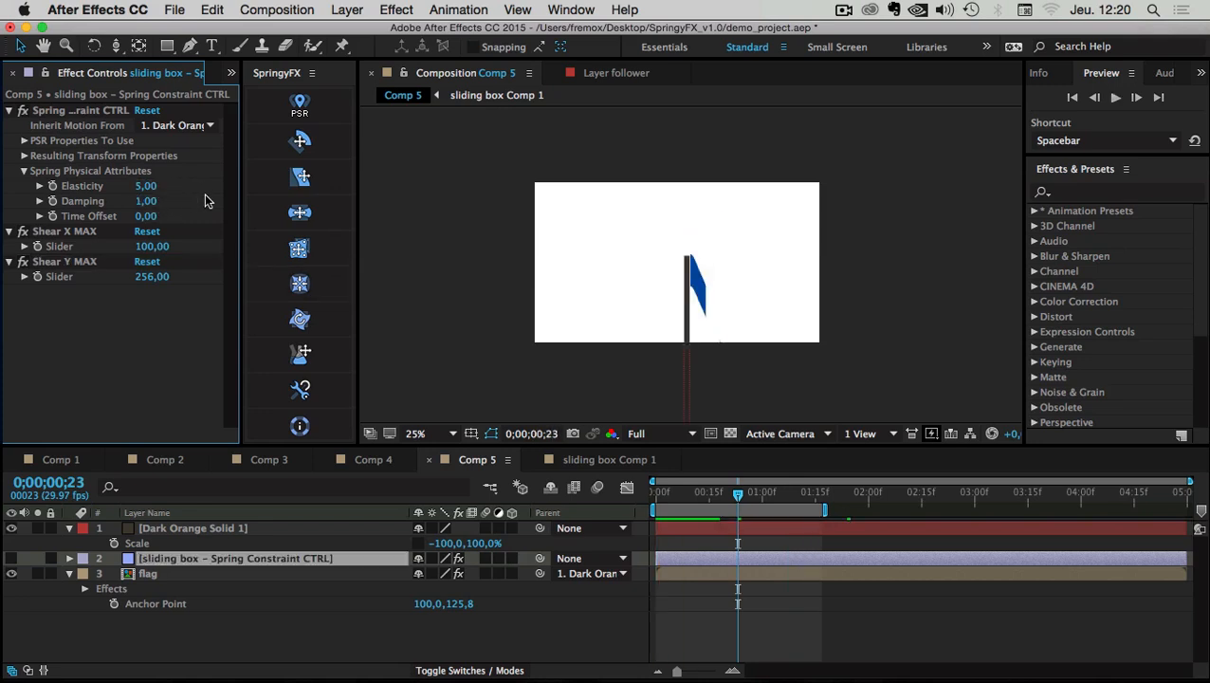
{"action": "key", "text": "space"}
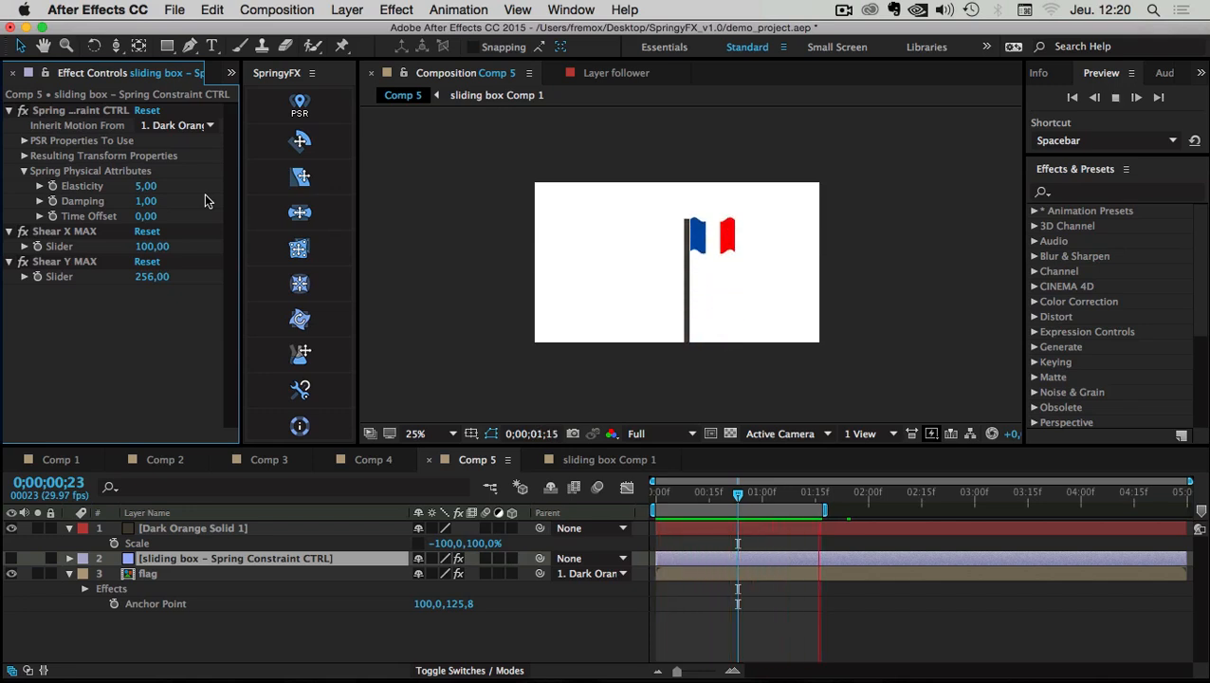
{"action": "key", "text": "space"}
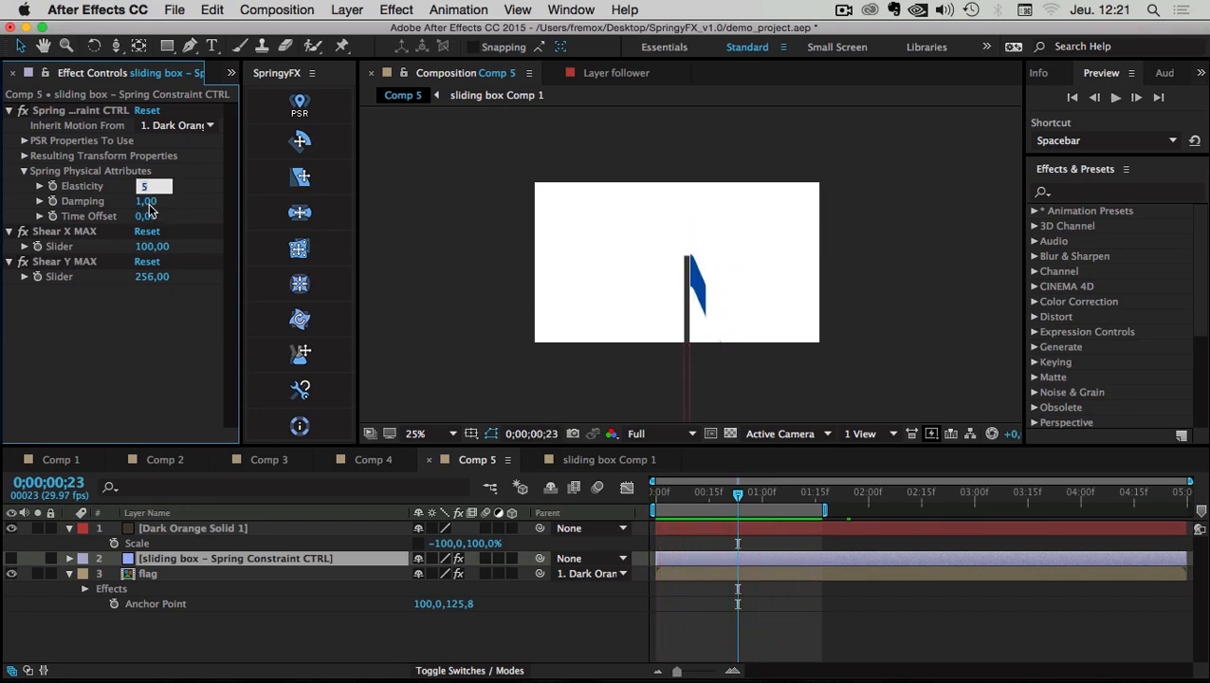
Scrub the spring's Elasticity and Damping up to 10
{"action": "type", "text": "5"}
{"action": "left_click", "coordinate": [176, 207]}
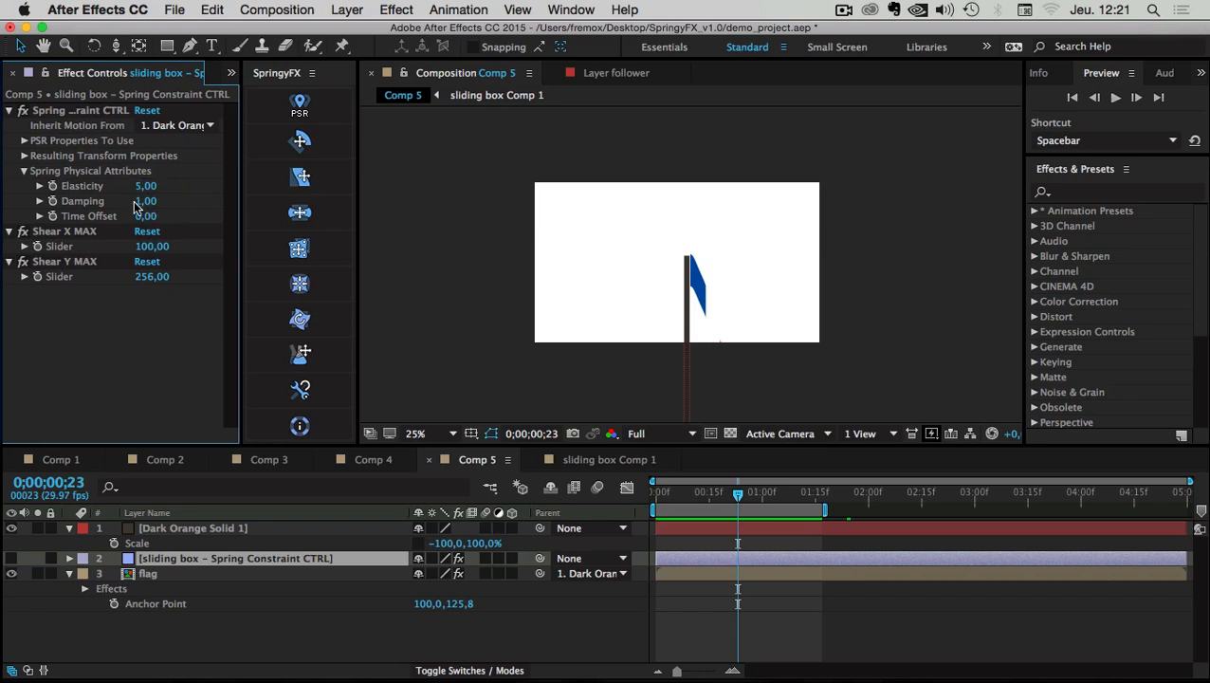
{"action": "left_click_drag", "start_coordinate": [143, 206], "coordinate": [29, 204]}
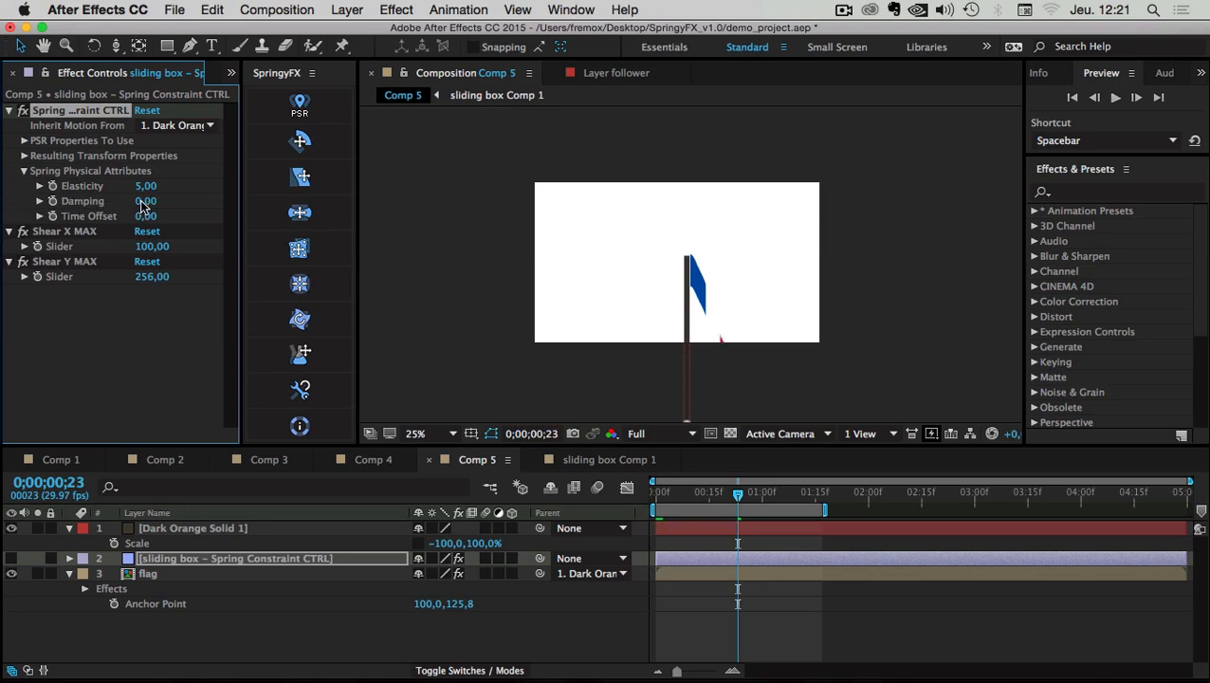
{"action": "left_click_drag", "start_coordinate": [143, 206], "coordinate": [1032, 174]}
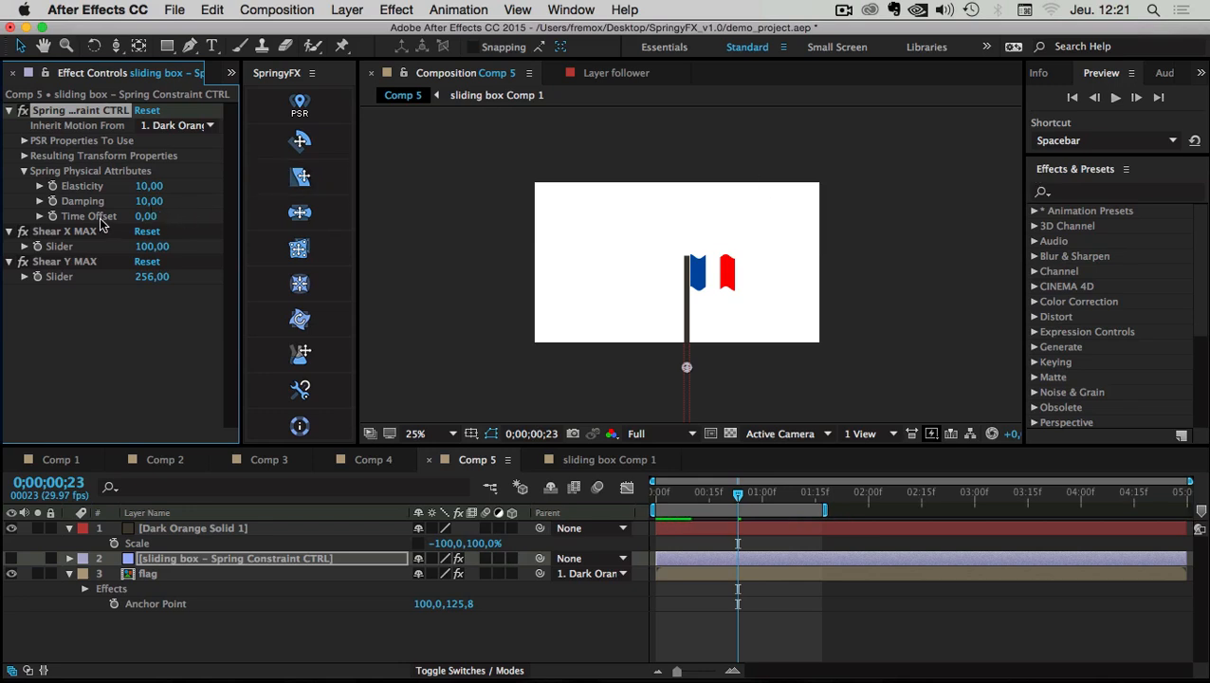
Test Time Offset values, undo back to 0, and widen the Effect Controls panel
{"action": "left_click_drag", "start_coordinate": [142, 216], "coordinate": [2, 218]}
{"action": "left_click_drag", "start_coordinate": [152, 219], "coordinate": [292, 217]}
{"action": "left_click_drag", "start_coordinate": [151, 221], "coordinate": [158, 224]}
{"action": "key", "text": "super+z"}
{"action": "key", "text": "super+z"}
{"action": "key", "text": "super+z"}
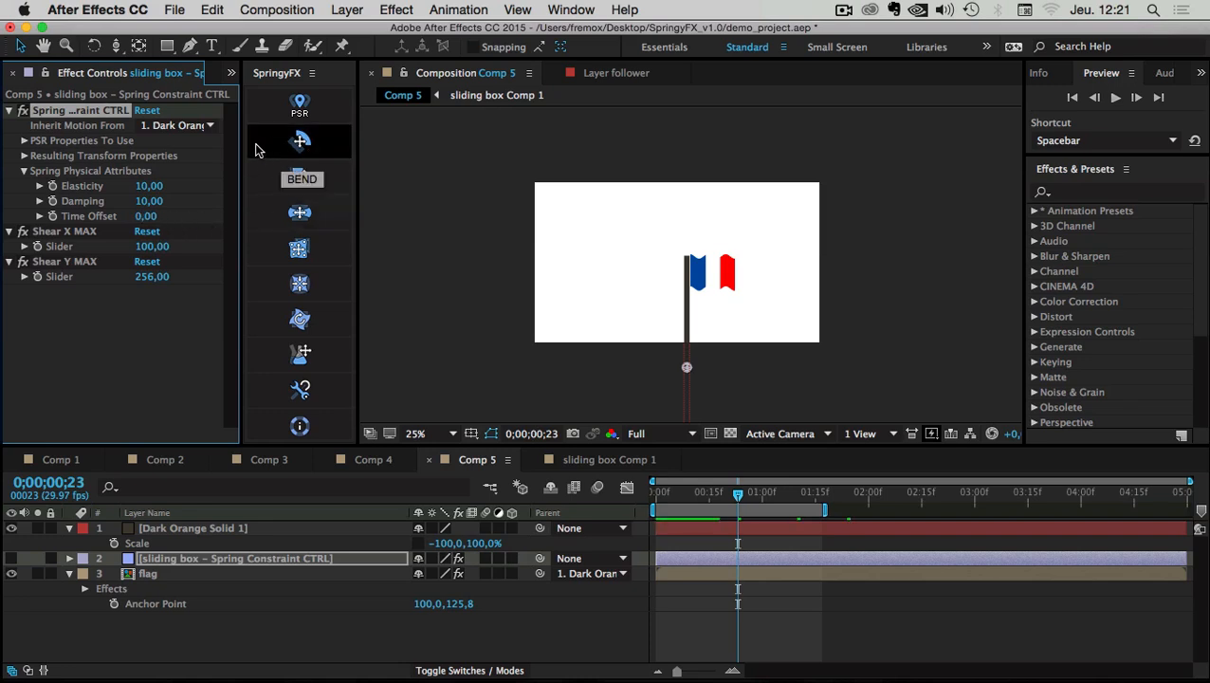
{"action": "left_click_drag", "start_coordinate": [240, 144], "coordinate": [325, 141]}
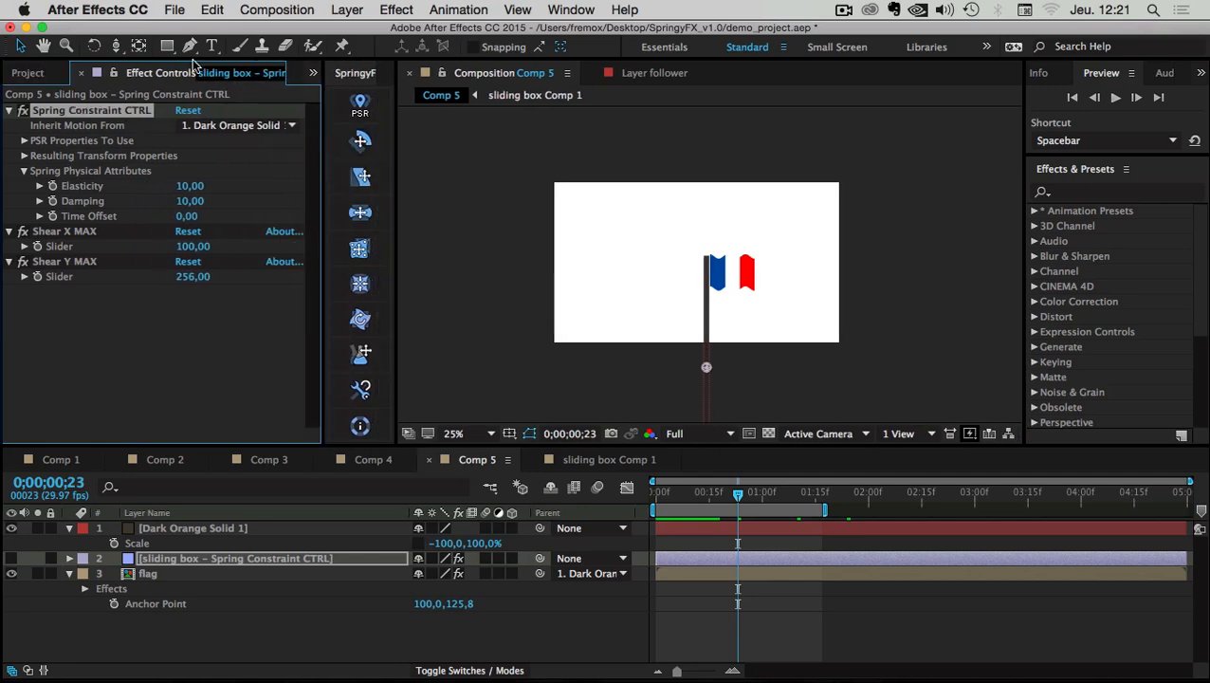
Import slug.psd as merged-layer footage and build a 634×377 'slug' composition from it
{"action": "left_click", "coordinate": [34, 73]}
{"action": "double_click", "coordinate": [66, 379]}
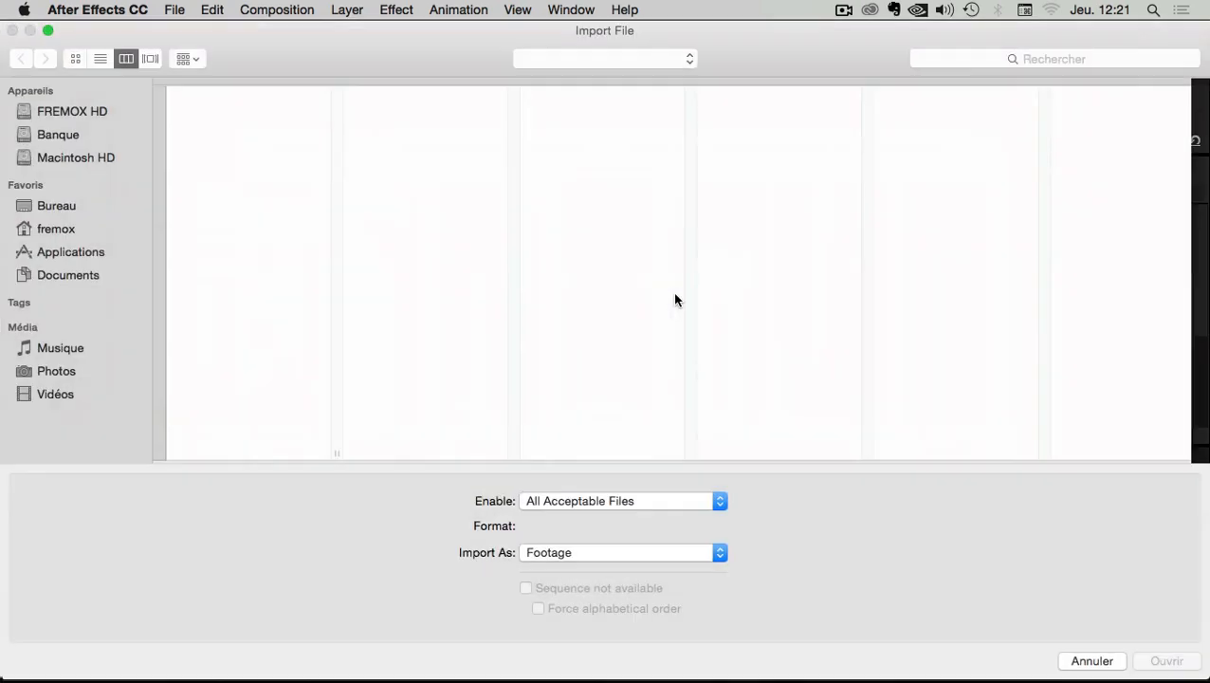
{"action": "left_click", "coordinate": [361, 152]}
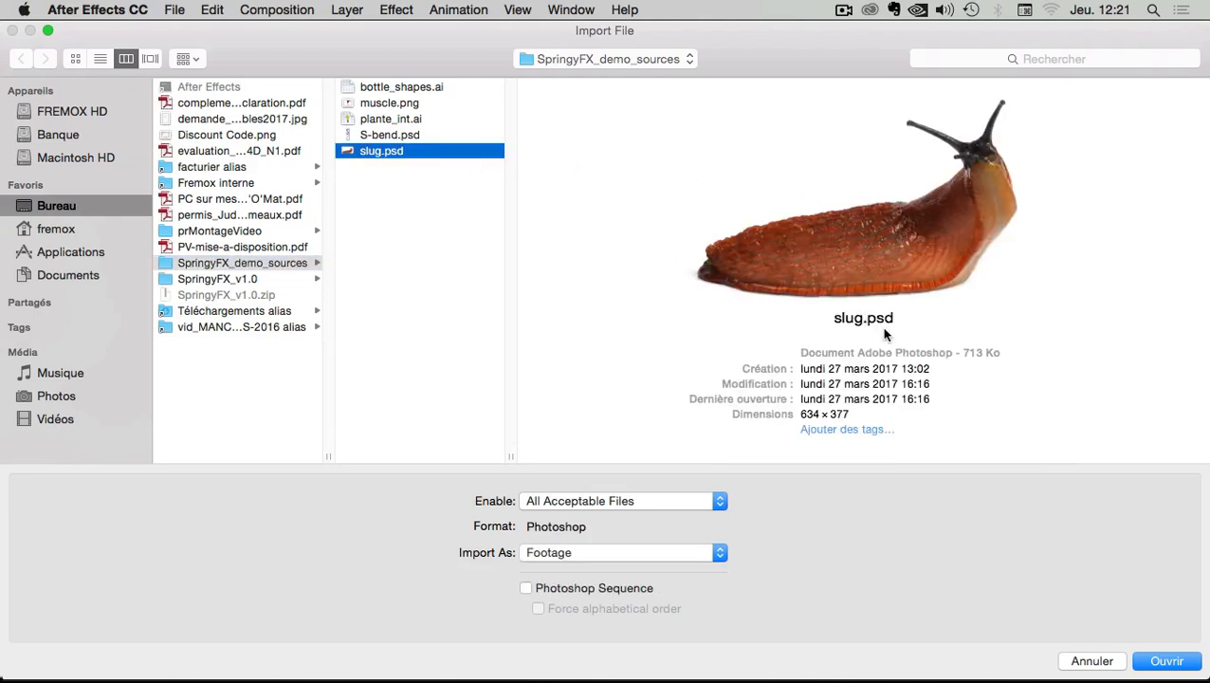
{"action": "left_click", "coordinate": [1185, 669]}
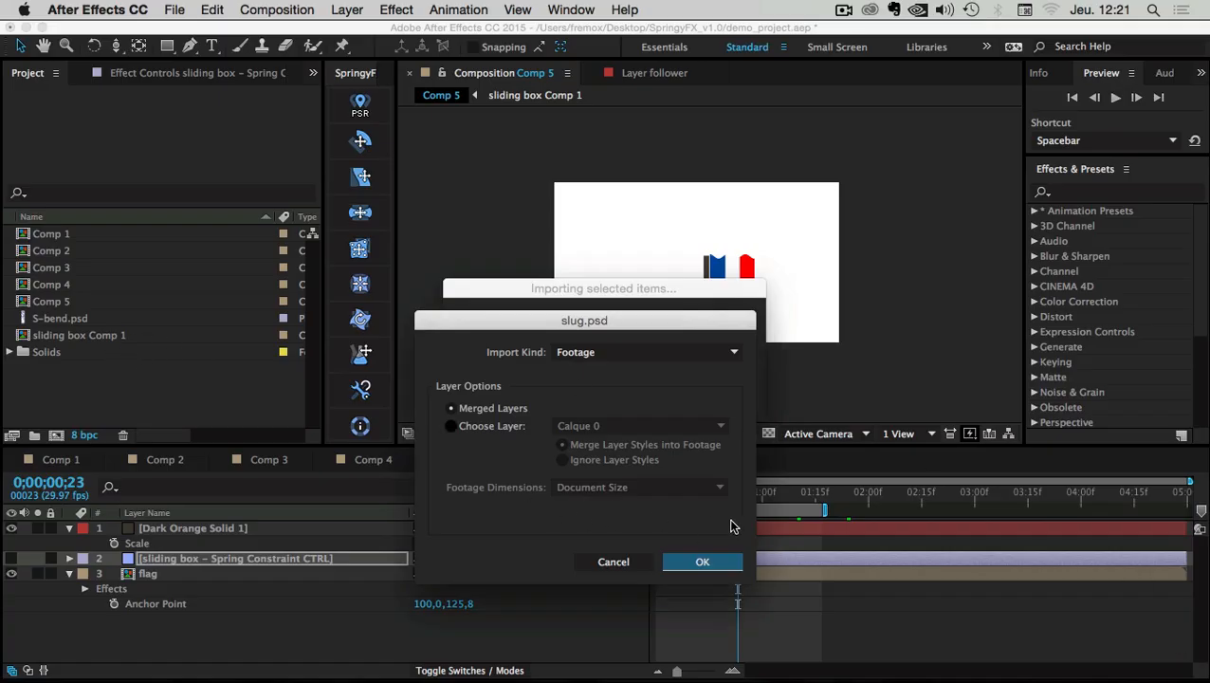
{"action": "left_click", "coordinate": [701, 561]}
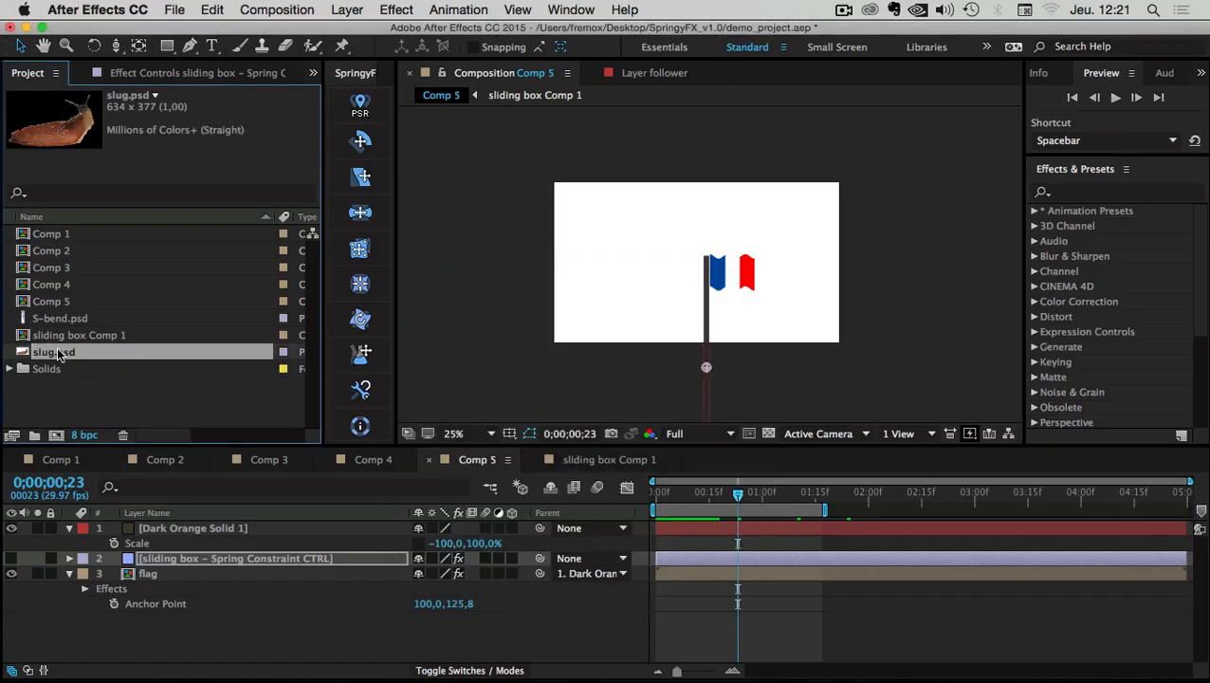
{"action": "left_click_drag", "start_coordinate": [54, 352], "coordinate": [57, 436]}
Change the comp from 634×377 to 1280×720 and drag the slug left out of frame
{"action": "scroll", "coordinate": [809, 317], "scroll_direction": "up", "scroll_amount": 1}
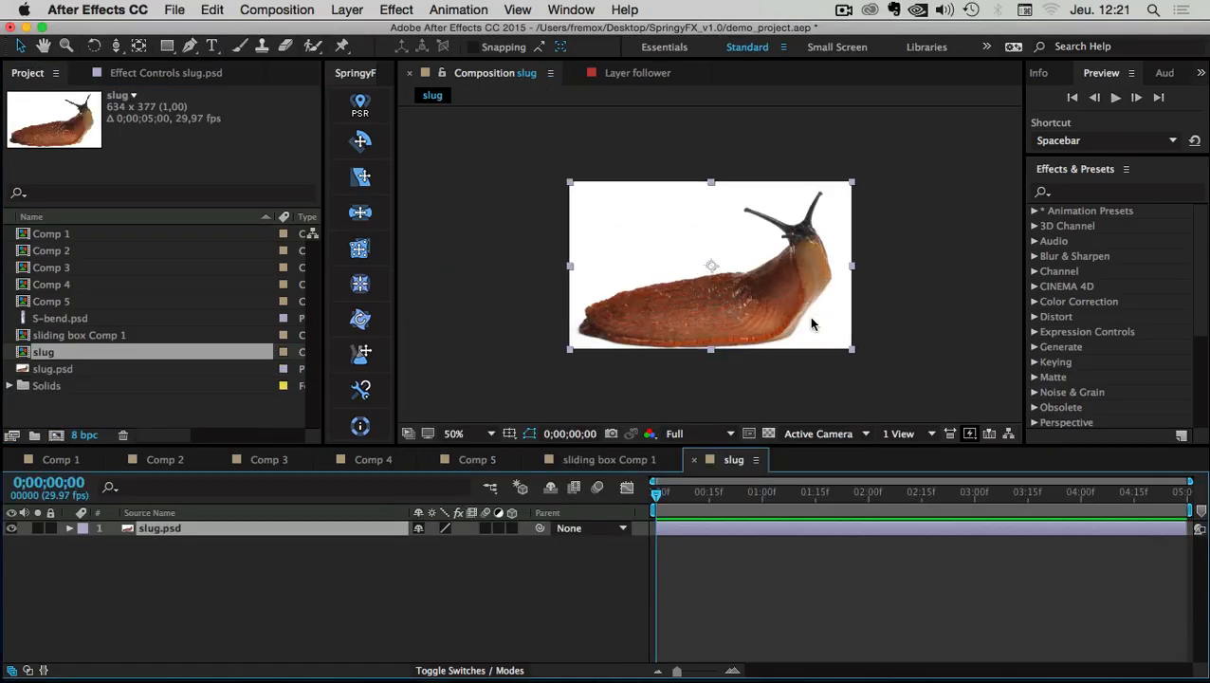
{"action": "left_click", "coordinate": [768, 434]}
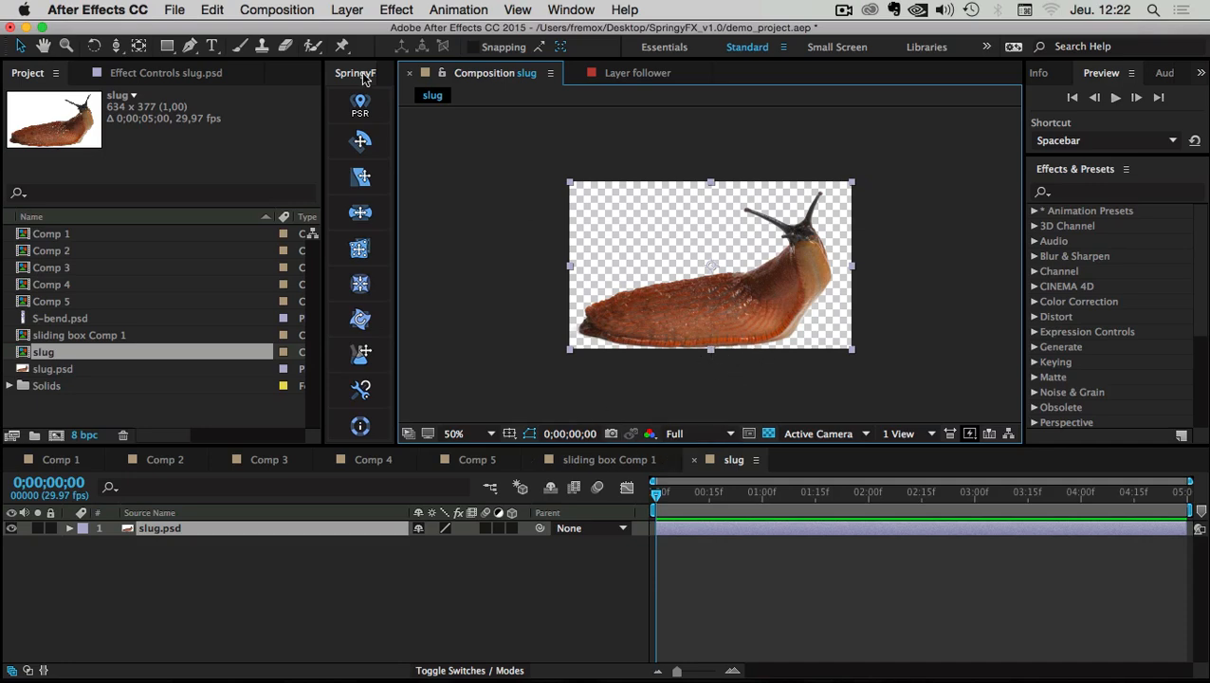
{"action": "left_click", "coordinate": [273, 9]}
{"action": "left_click", "coordinate": [311, 57]}
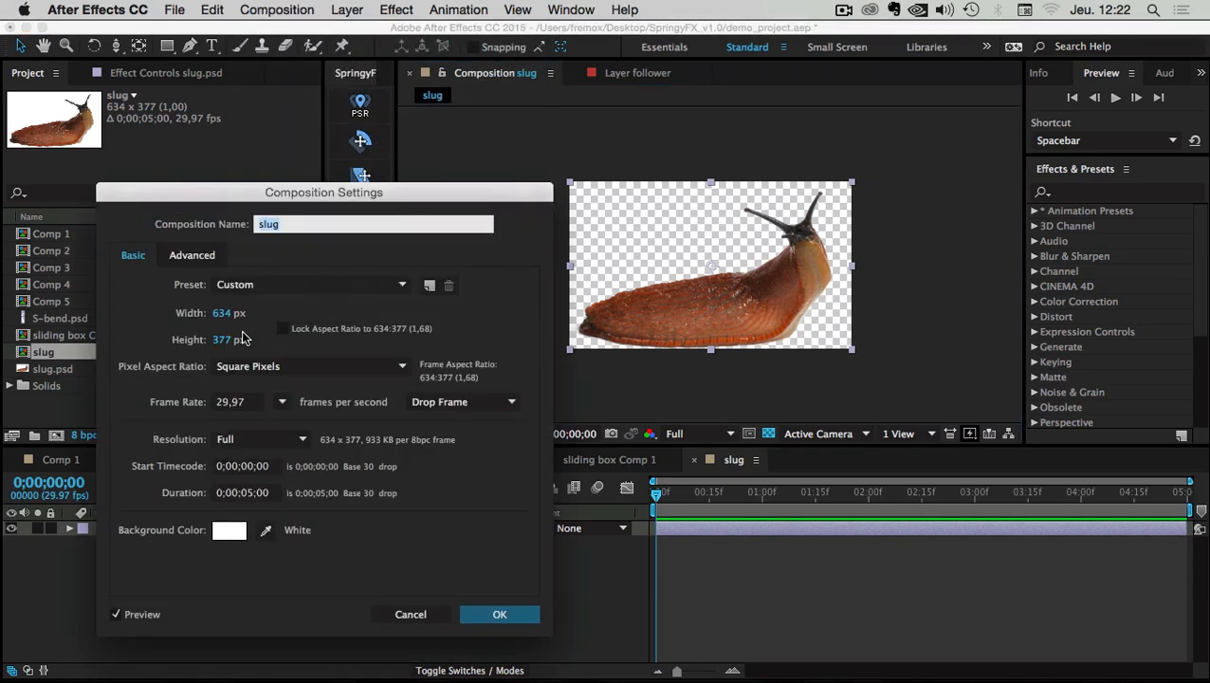
{"action": "left_click", "coordinate": [227, 315]}
{"action": "type", "text": "1280"}
{"action": "key", "text": "Tab"}
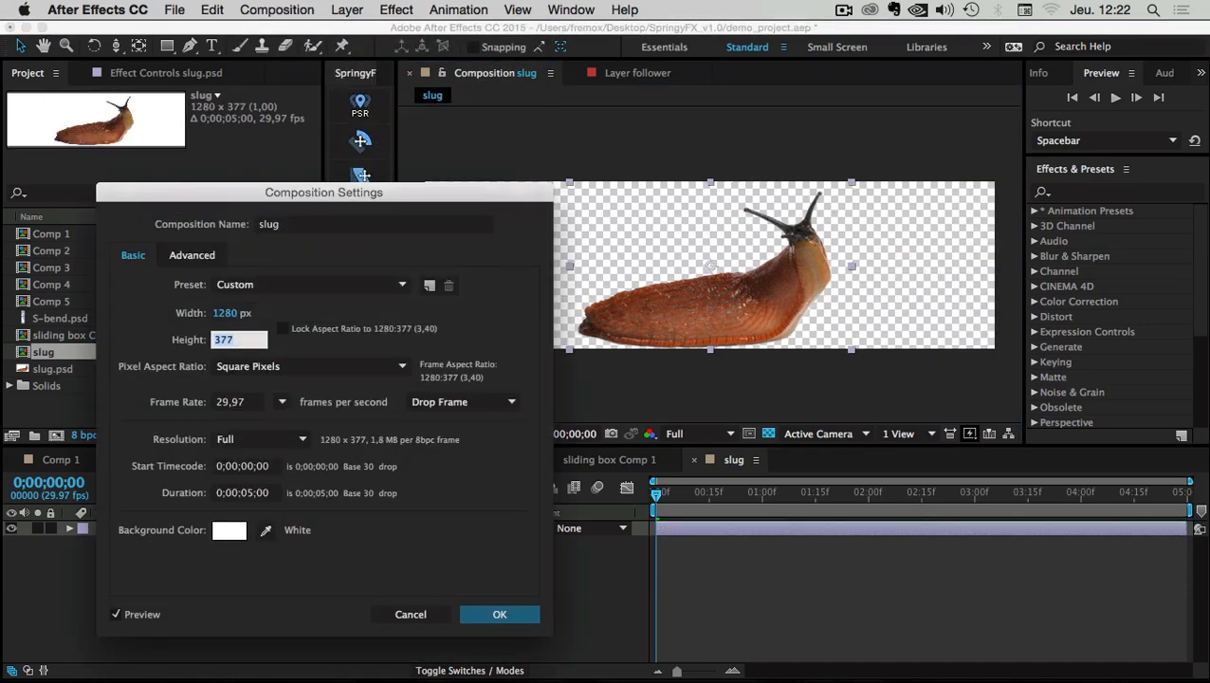
{"action": "type", "text": "720"}
{"action": "left_click", "coordinate": [499, 613]}
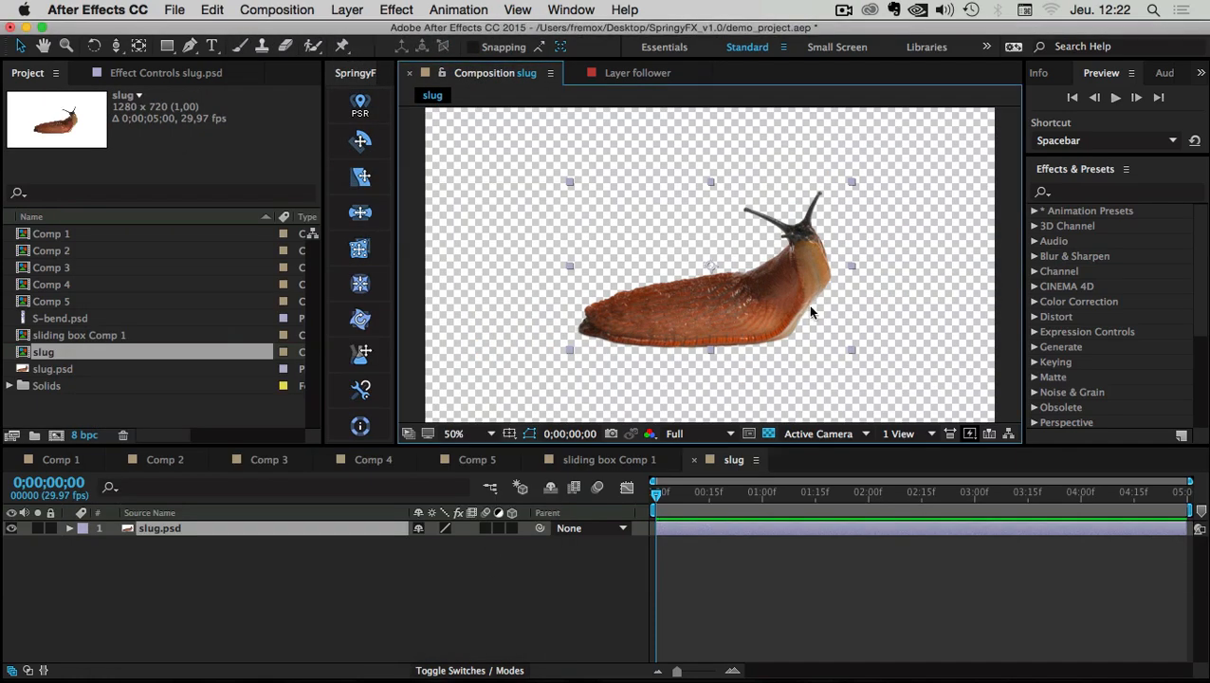
{"action": "left_click", "coordinate": [768, 433]}
{"action": "left_click_drag", "start_coordinate": [728, 280], "coordinate": [505, 281]}
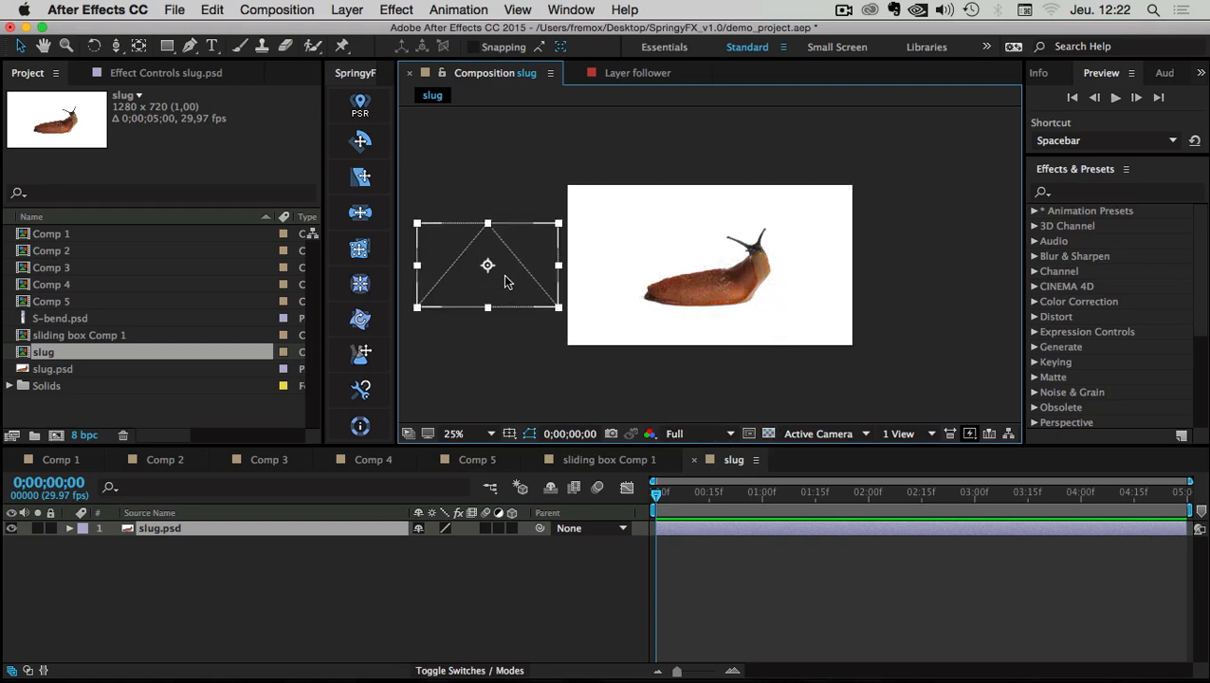
Start Position keyframing on slug.psd and bring it partly into frame at frame 9
{"action": "left_click", "coordinate": [150, 526]}
{"action": "key", "text": "p"}
{"action": "left_click", "coordinate": [108, 544]}
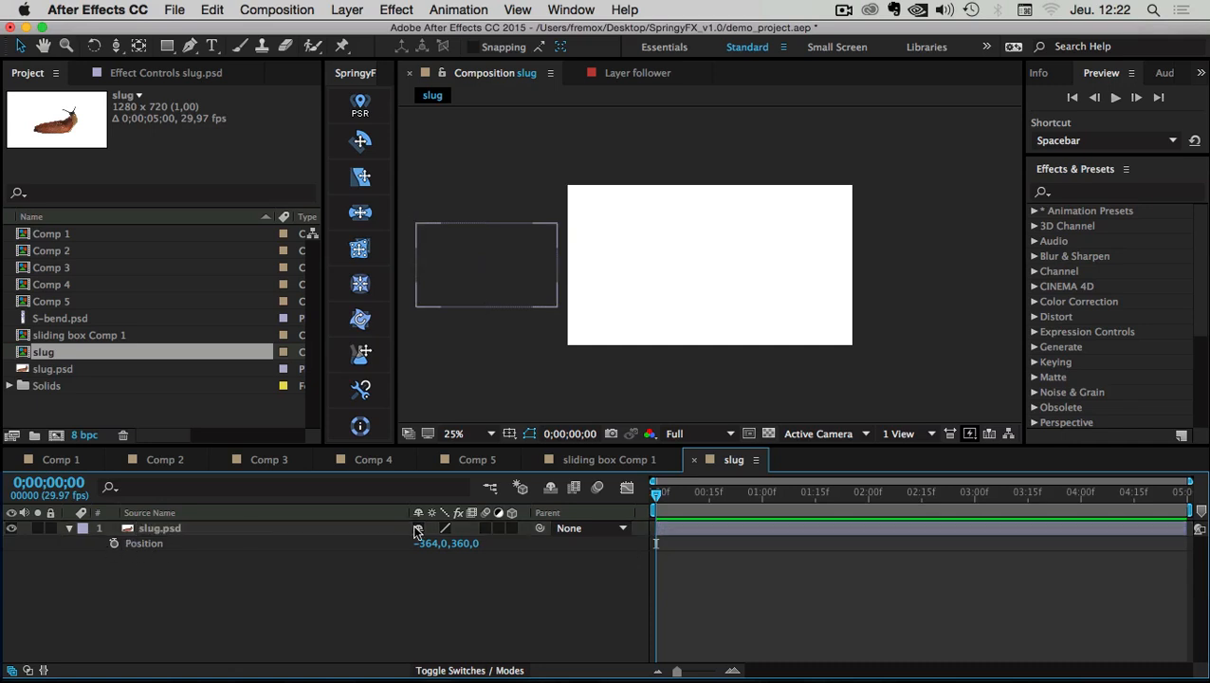
{"action": "left_click", "coordinate": [114, 544]}
{"action": "left_click_drag", "start_coordinate": [656, 545], "coordinate": [666, 544]}
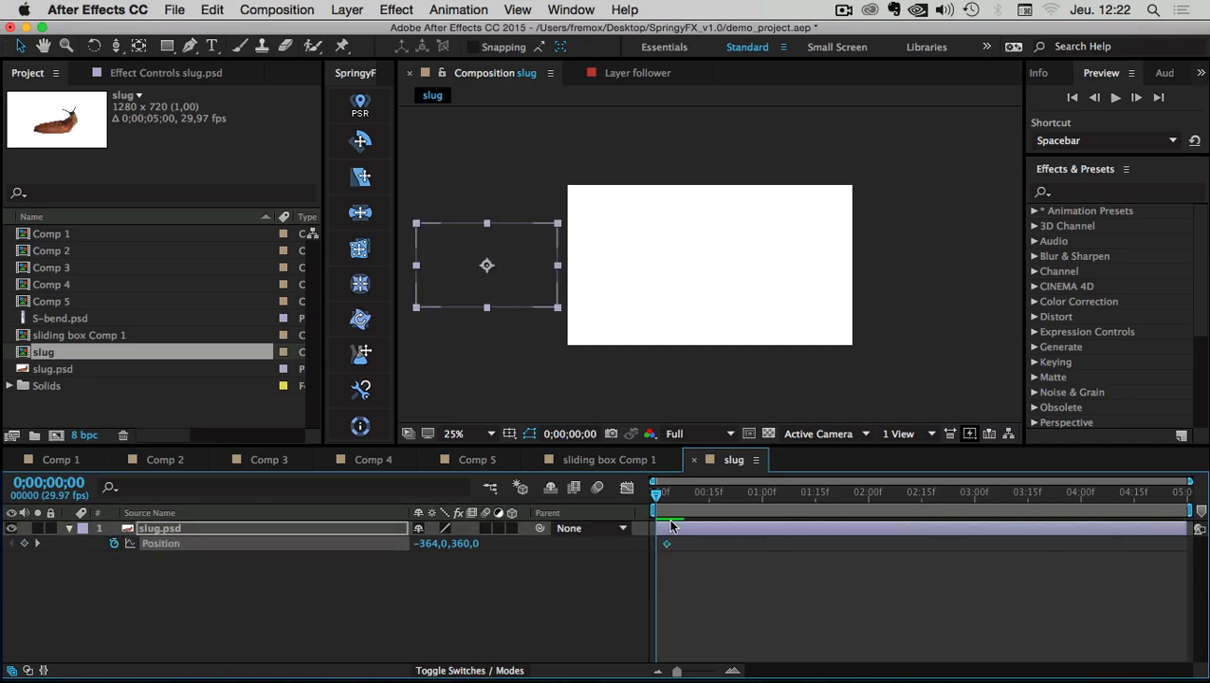
{"action": "left_click_drag", "start_coordinate": [660, 497], "coordinate": [689, 493]}
{"action": "left_click_drag", "start_coordinate": [514, 228], "coordinate": [621, 232]}
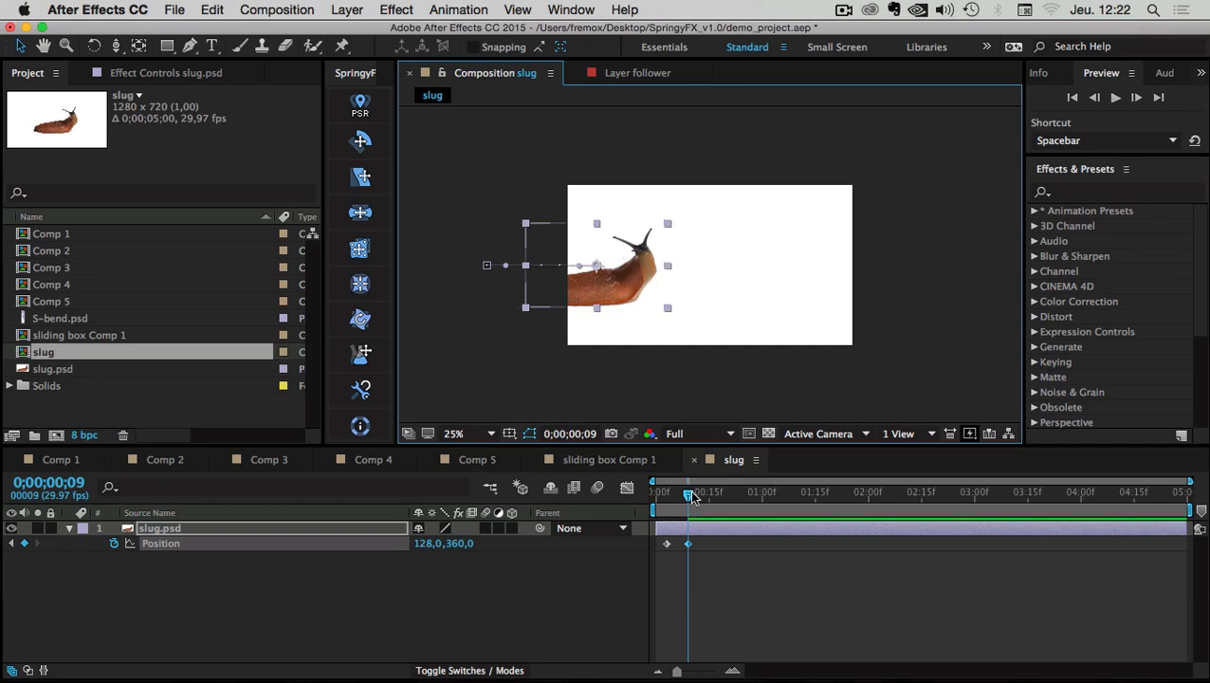
Add Position keyframes at 0;00;00;25, 0;00;01;17 and 0;00;01;22, ending at frame right
{"action": "left_click_drag", "start_coordinate": [690, 495], "coordinate": [761, 494]}
{"action": "left_click", "coordinate": [24, 543]}
{"action": "left_click_drag", "start_coordinate": [660, 271], "coordinate": [757, 273]}
{"action": "left_click_drag", "start_coordinate": [769, 501], "coordinate": [824, 499]}
{"action": "left_click", "coordinate": [24, 543]}
{"action": "left_click", "coordinate": [840, 494]}
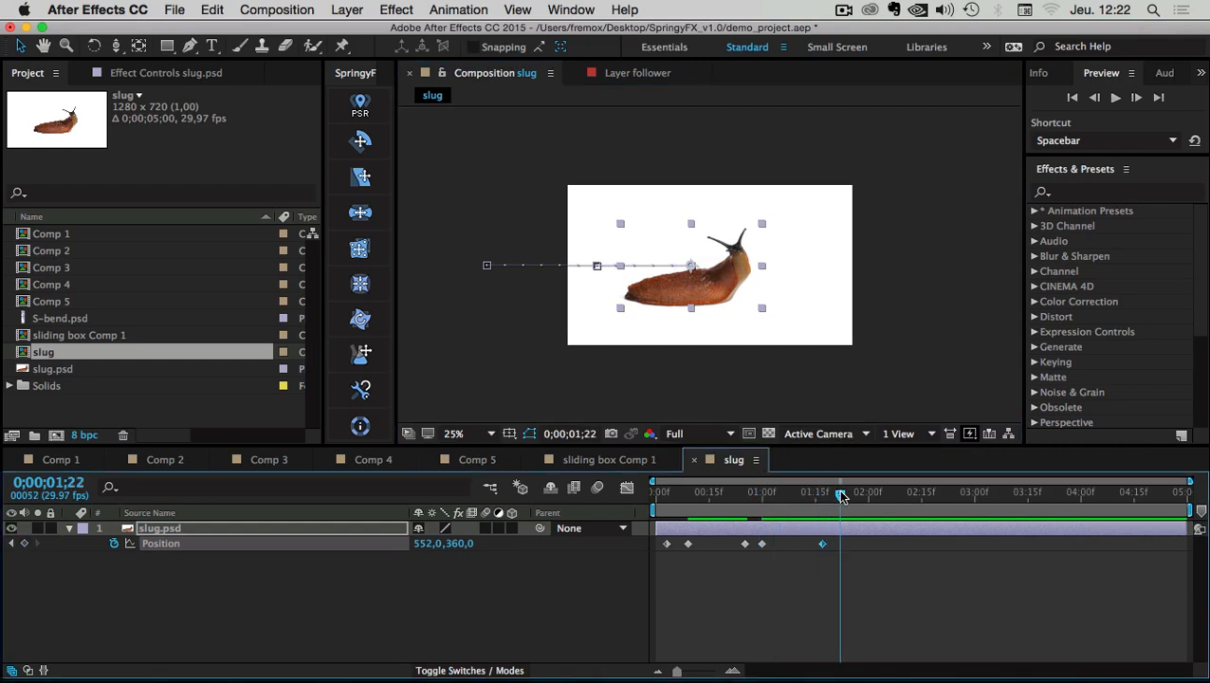
{"action": "left_click_drag", "start_coordinate": [713, 278], "coordinate": [803, 277]}
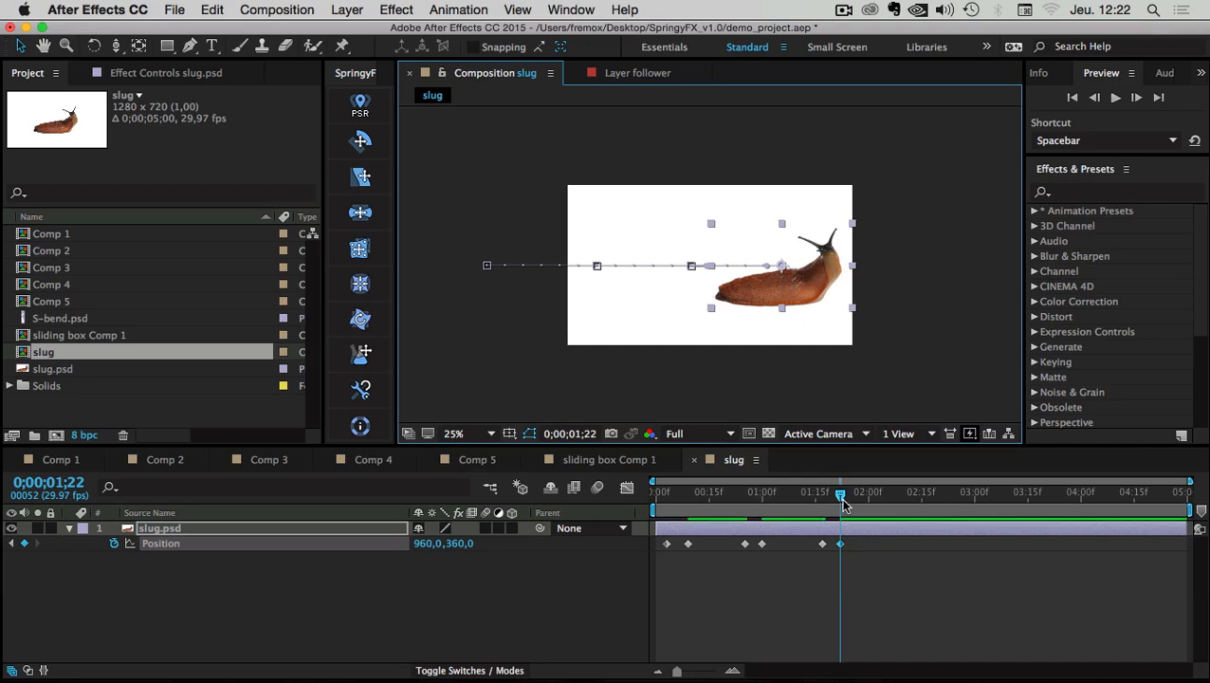
Apply Easy Ease to all the slug's Position keyframes
{"action": "left_click", "coordinate": [843, 560]}
{"action": "left_click", "coordinate": [851, 533]}
{"action": "left_click_drag", "start_coordinate": [859, 544], "coordinate": [655, 557]}
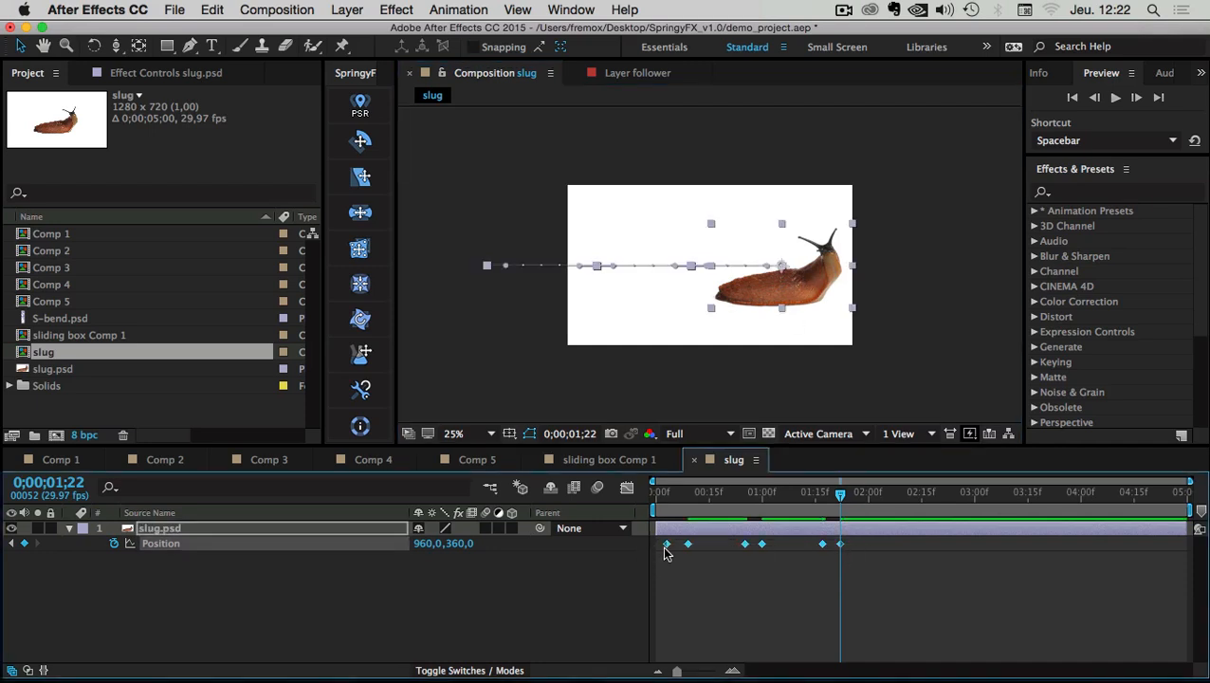
{"action": "right_click", "coordinate": [666, 543]}
{"action": "mouse_move", "coordinate": [721, 670]}
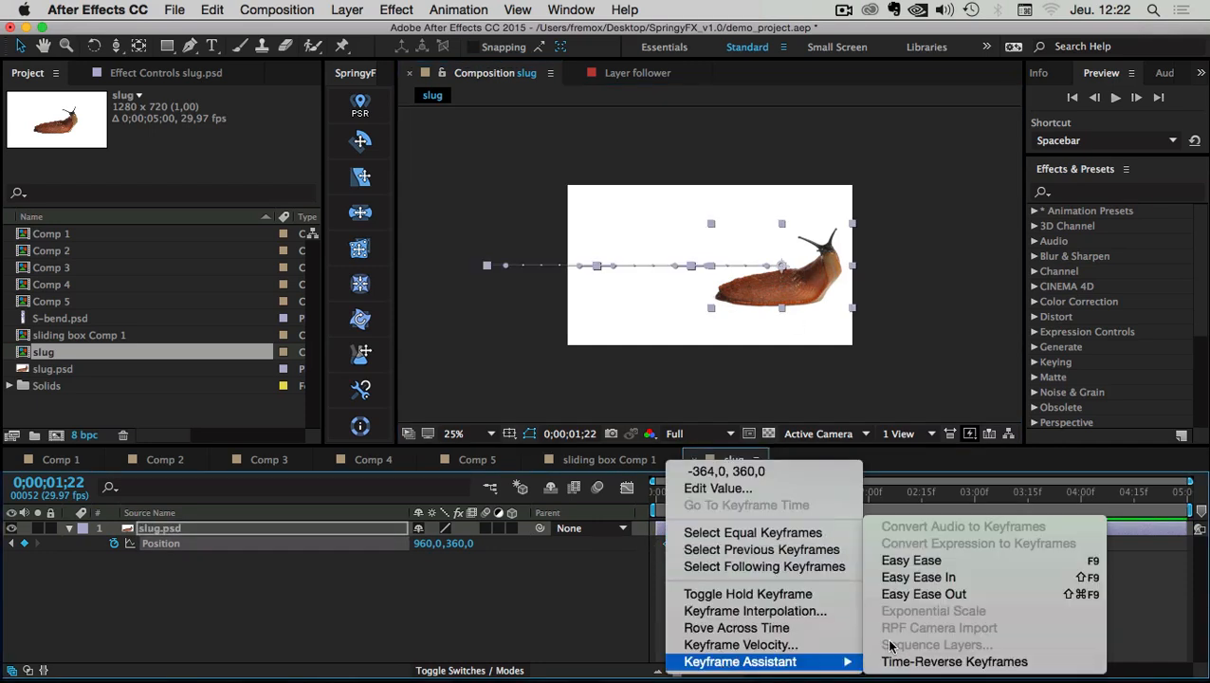
{"action": "left_click", "coordinate": [910, 559]}
Nudge several keyframes slightly earlier and move the current time to 0;00;02;10
{"action": "left_click", "coordinate": [758, 618]}
{"action": "left_click_drag", "start_coordinate": [866, 537], "coordinate": [684, 545]}
{"action": "left_click", "coordinate": [856, 543]}
{"action": "left_click", "coordinate": [836, 545]}
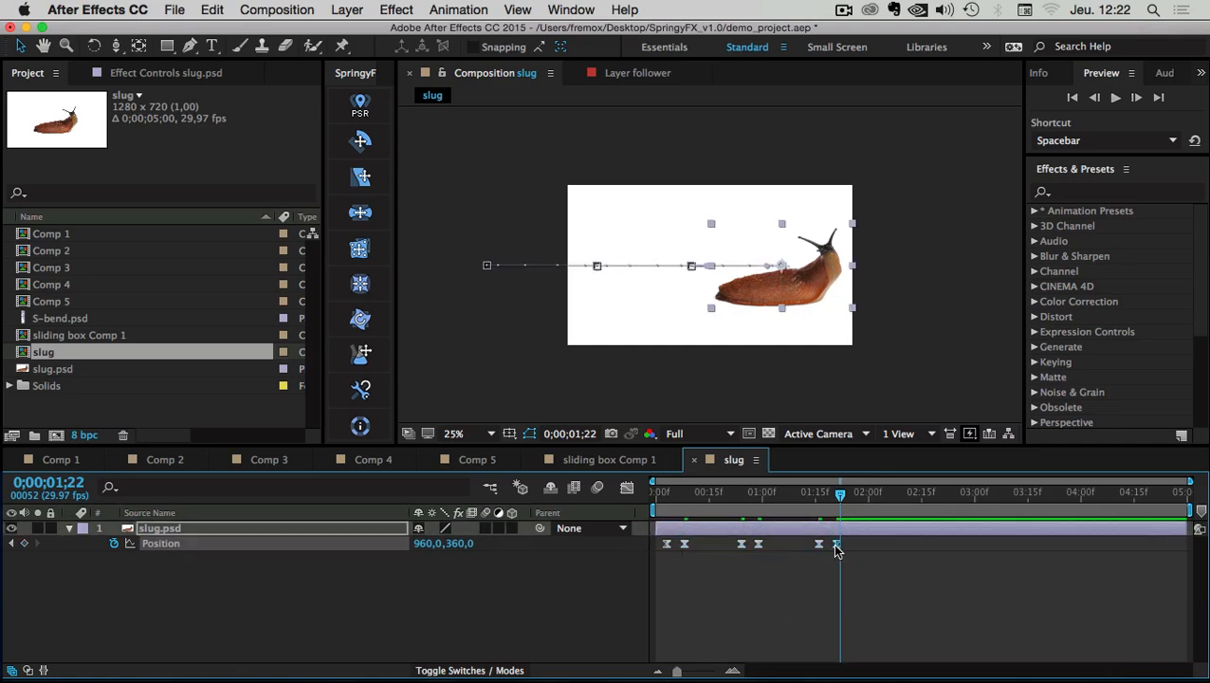
{"action": "left_click", "coordinate": [836, 557]}
{"action": "left_click_drag", "start_coordinate": [843, 493], "coordinate": [905, 493]}
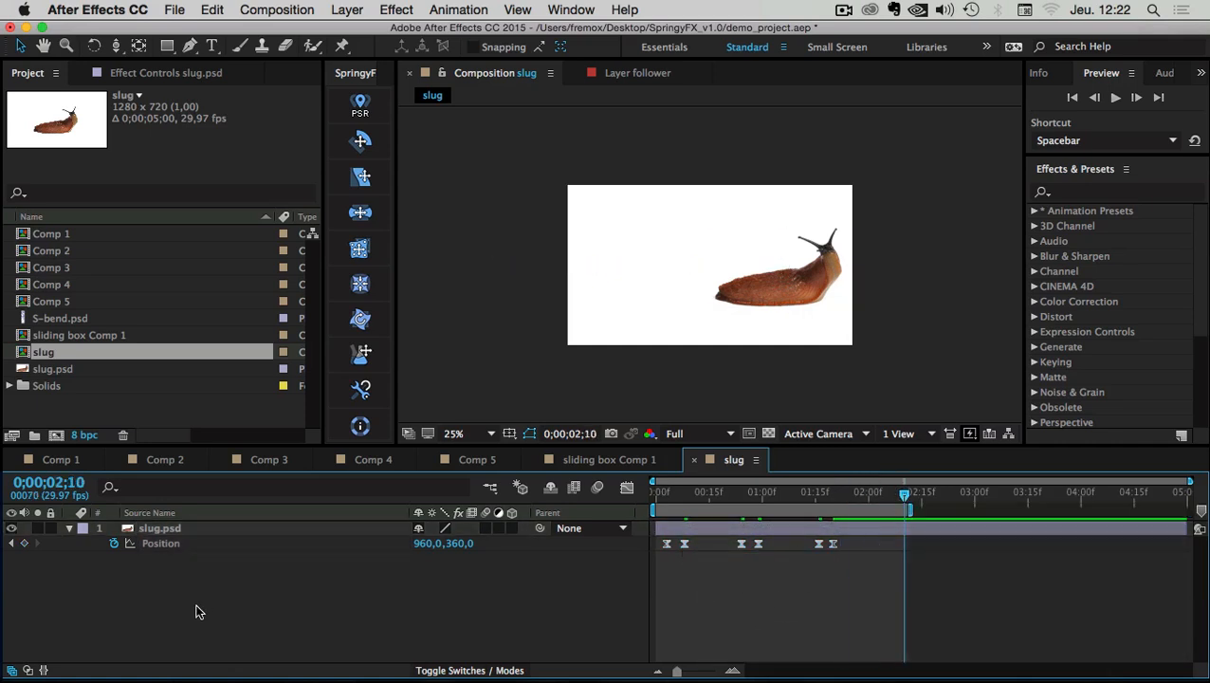
Apply the SpringyFX Shear deformer to slug.psd and preview from frame 0
{"action": "left_click", "coordinate": [142, 533]}
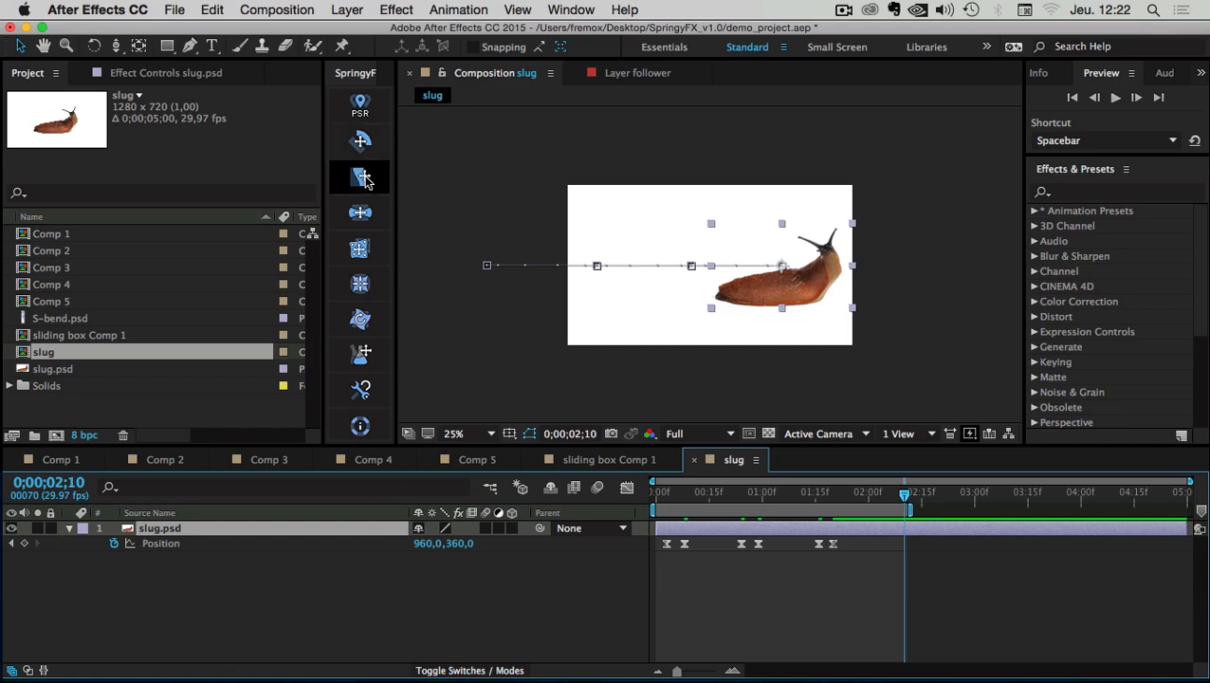
{"action": "left_click_drag", "start_coordinate": [396, 201], "coordinate": [472, 194]}
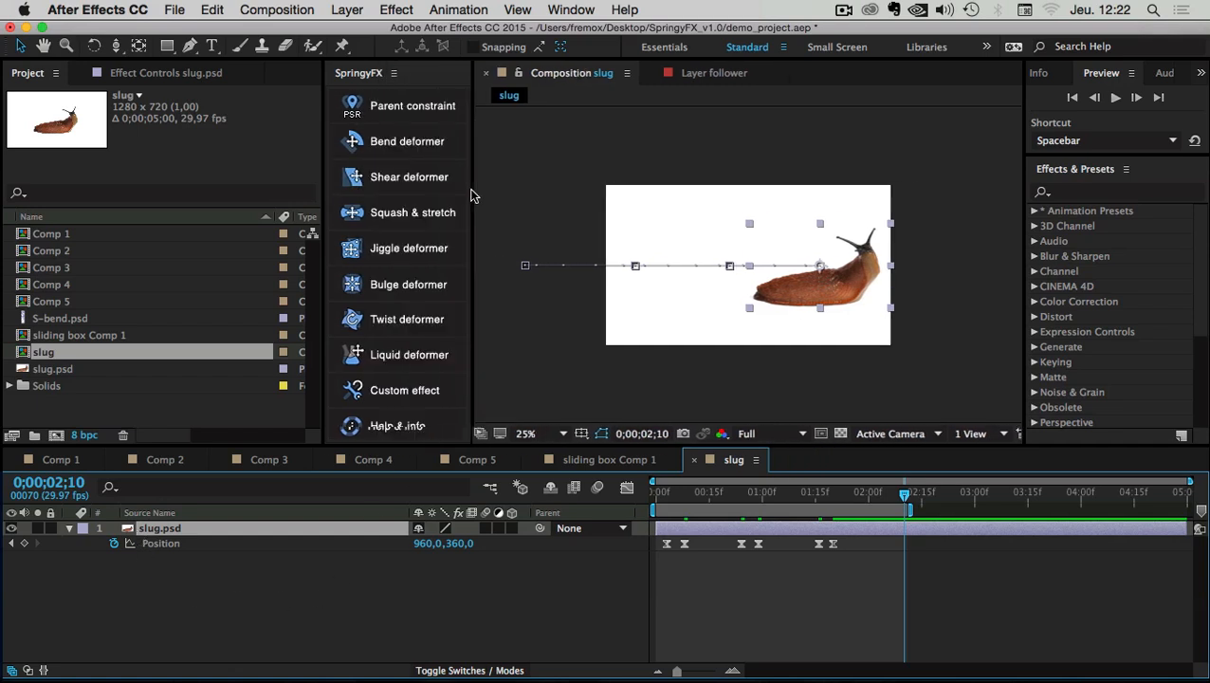
{"action": "left_click", "coordinate": [412, 180]}
{"action": "left_click", "coordinate": [774, 640]}
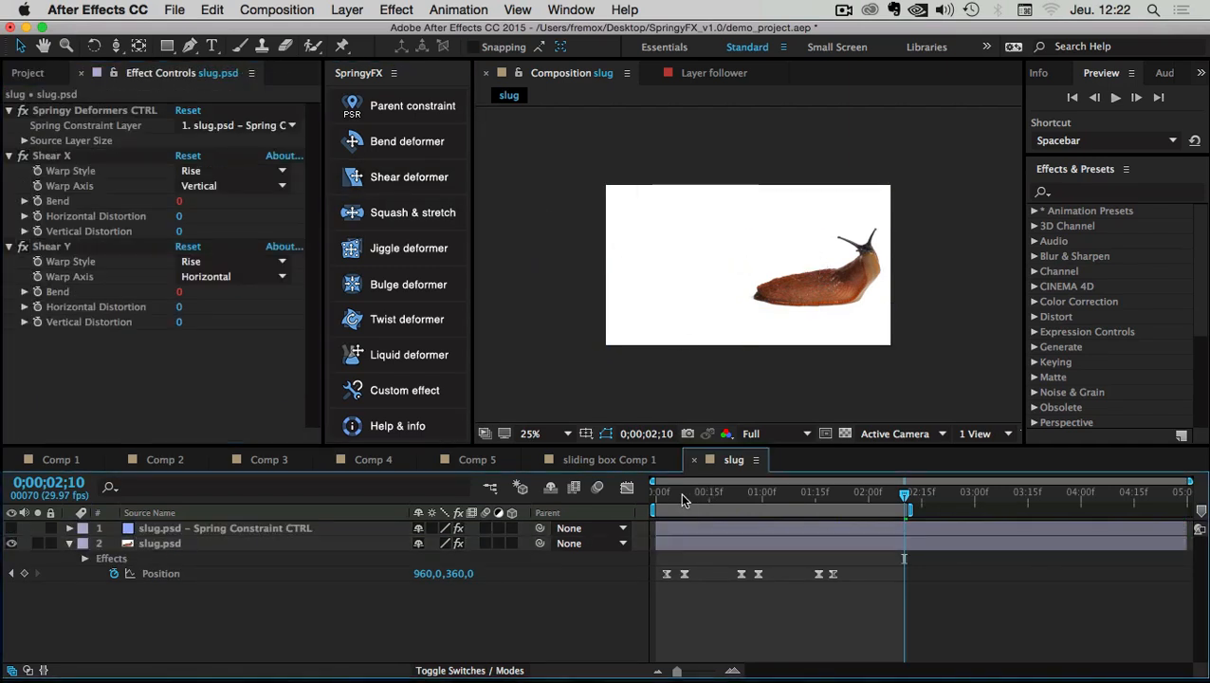
{"action": "left_click", "coordinate": [683, 499]}
{"action": "left_click", "coordinate": [1115, 98]}
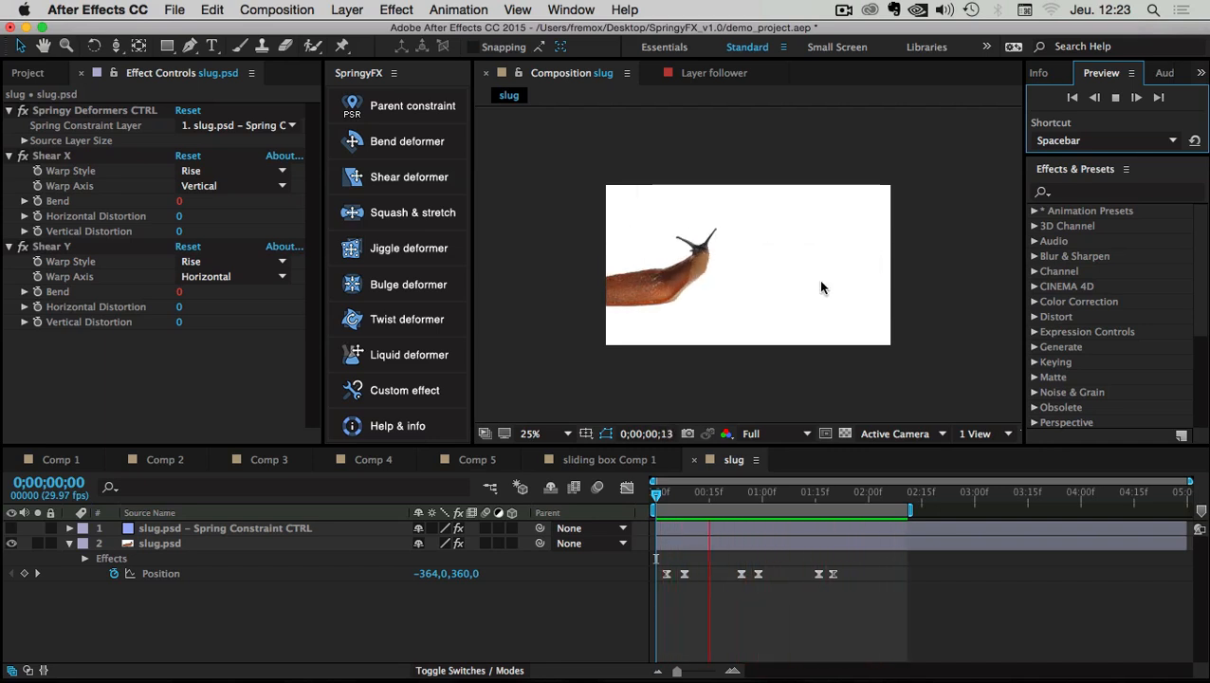
Duplicate the slug, flip the copy to -100 vertical scale, and move it beneath
{"action": "left_click_drag", "start_coordinate": [684, 493], "coordinate": [761, 493]}
{"action": "left_click", "coordinate": [161, 545]}
{"action": "key", "text": "super+d"}
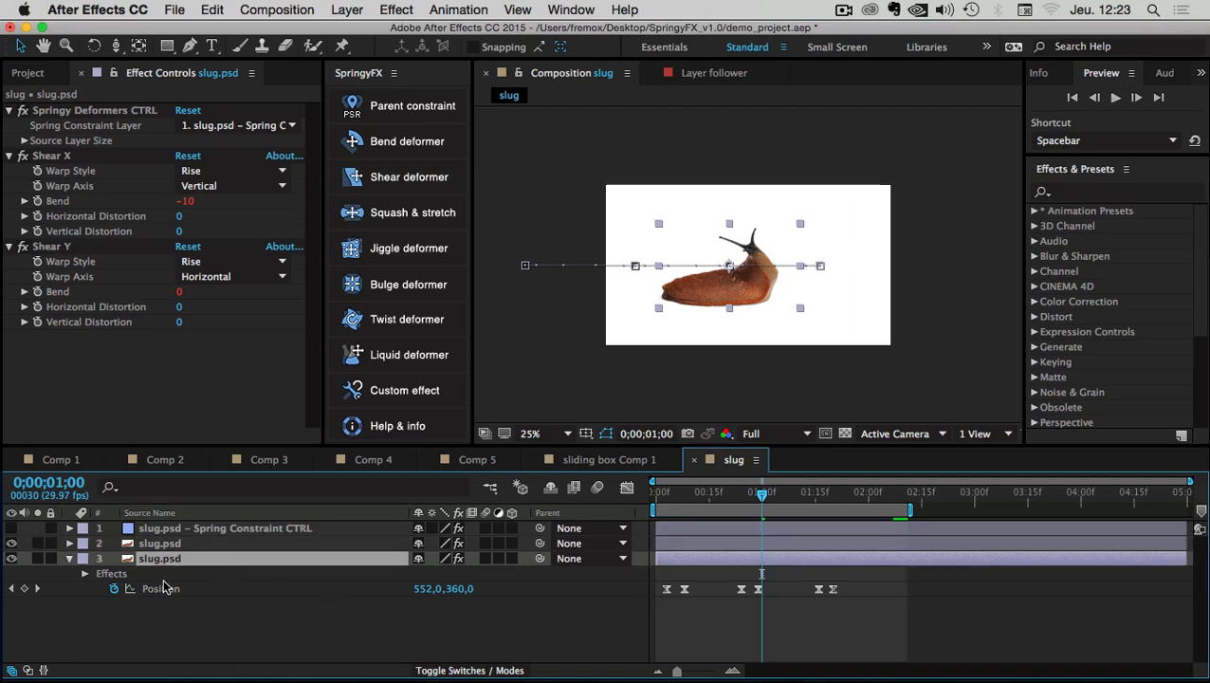
{"action": "key", "text": "s"}
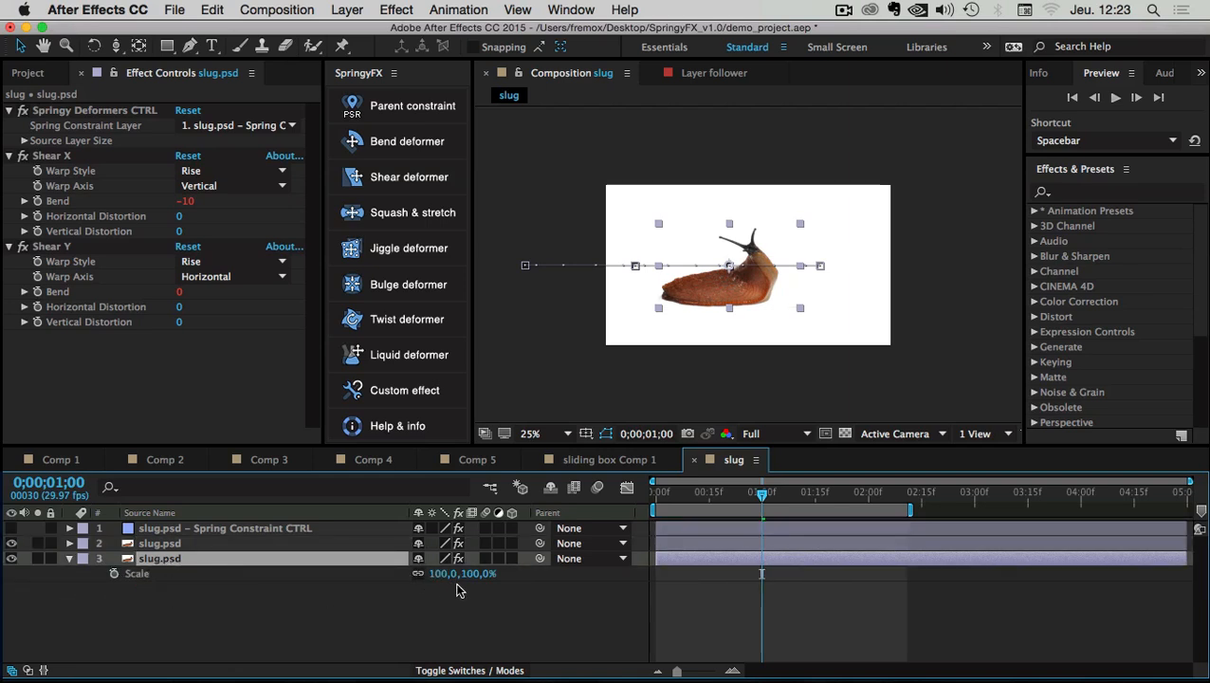
{"action": "left_click", "coordinate": [478, 573]}
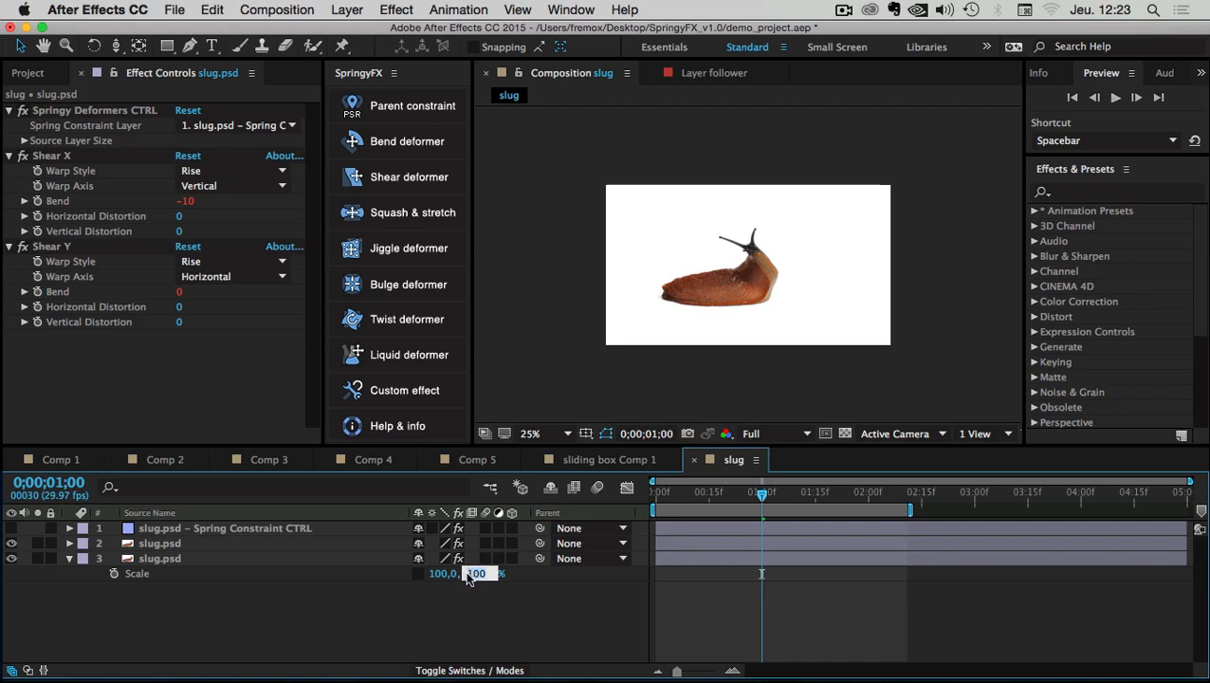
{"action": "type", "text": "-"}
{"action": "key", "text": "Return"}
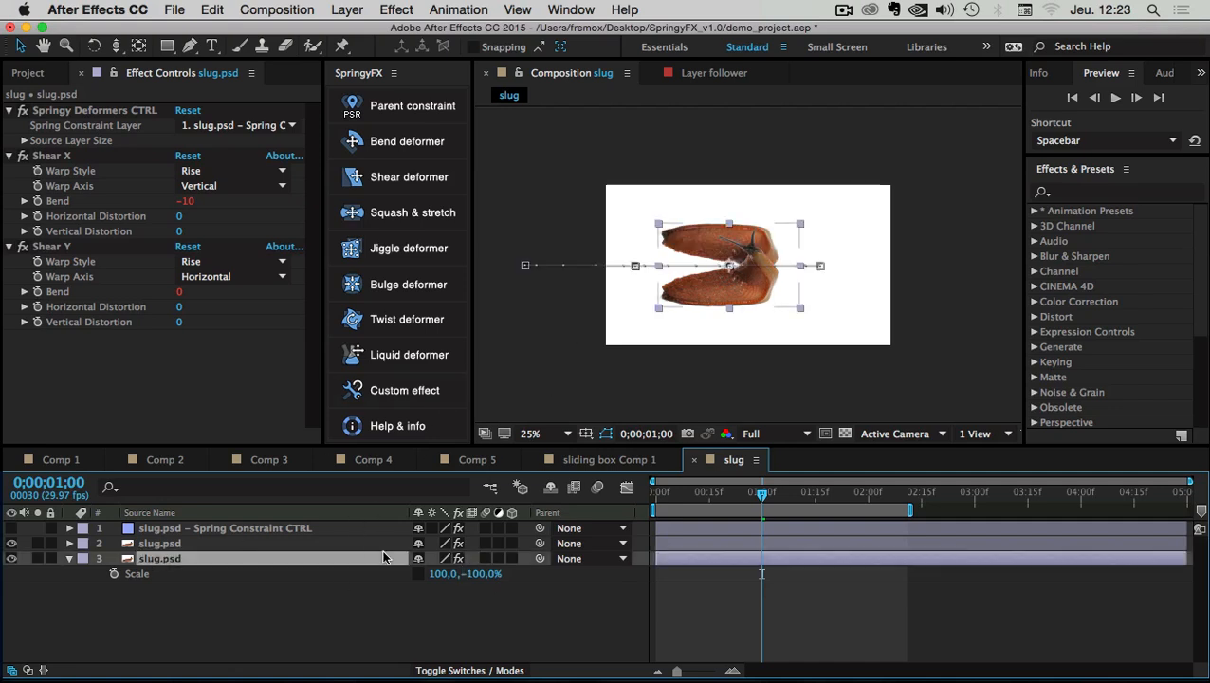
{"action": "key", "text": "a"}
{"action": "left_click_drag", "start_coordinate": [461, 575], "coordinate": [704, 590]}
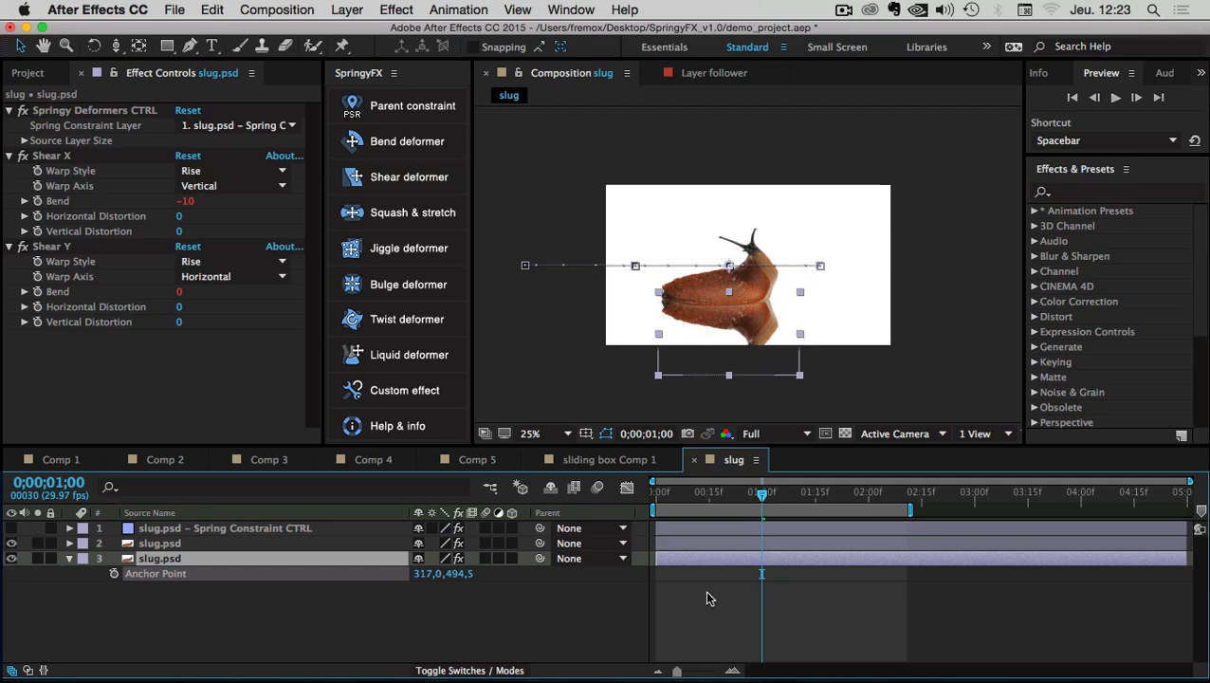
Add Gaussian Blur to the reflection at Blurriness 53,4, then select both slug layers
{"action": "right_click", "coordinate": [216, 556]}
{"action": "mouse_move", "coordinate": [211, 266]}
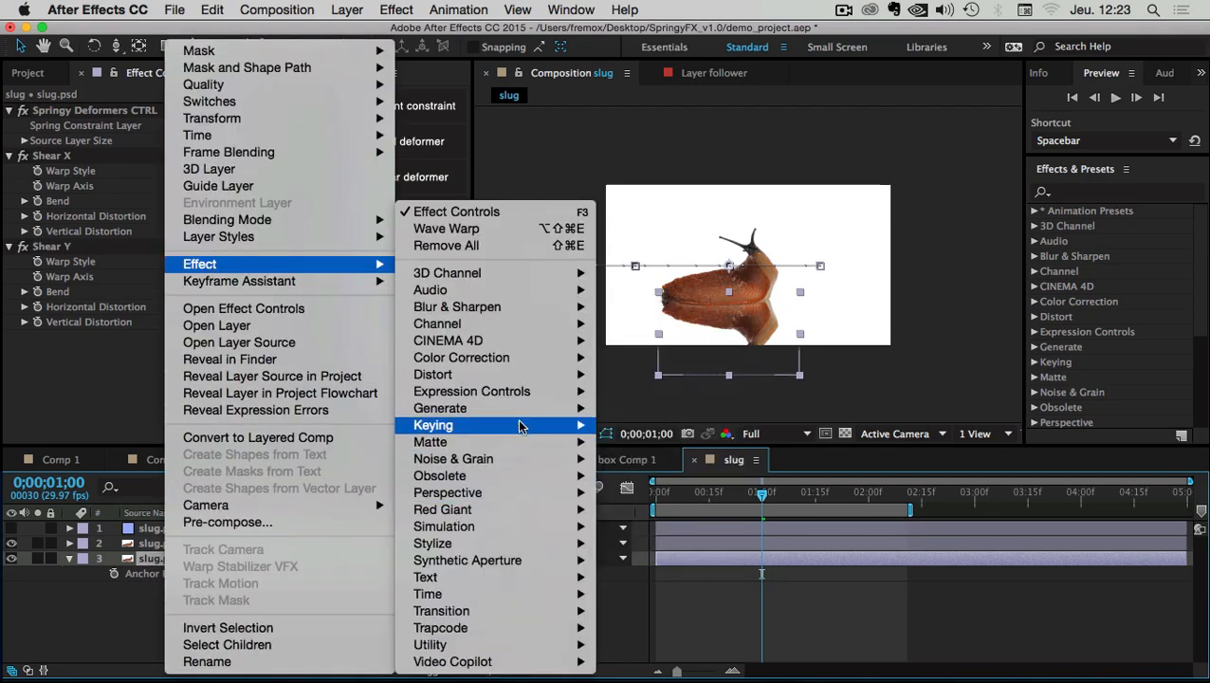
{"action": "mouse_move", "coordinate": [531, 307]}
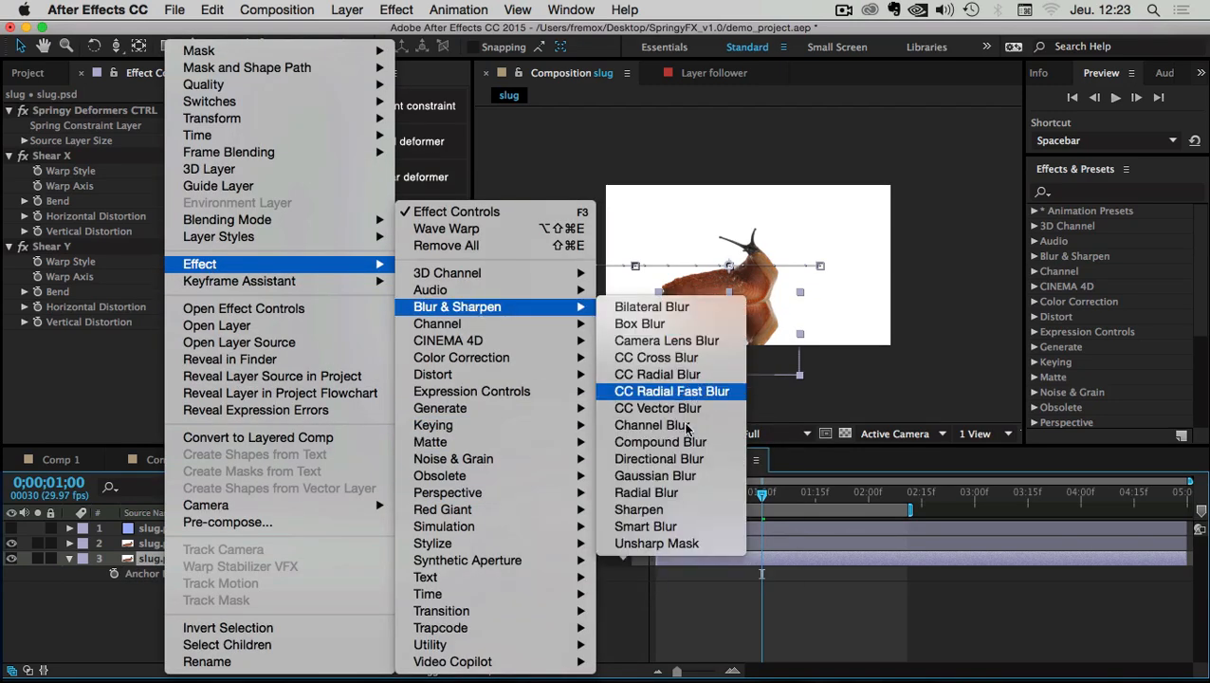
{"action": "left_click", "coordinate": [673, 475]}
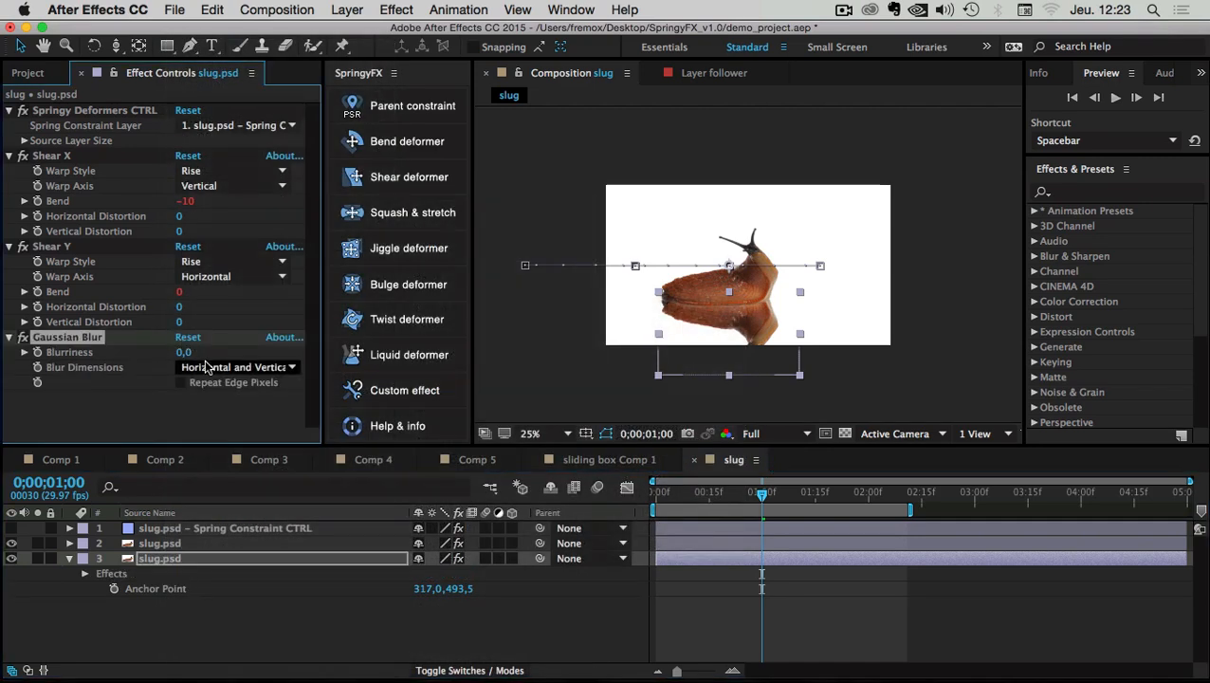
{"action": "left_click_drag", "start_coordinate": [185, 354], "coordinate": [599, 386]}
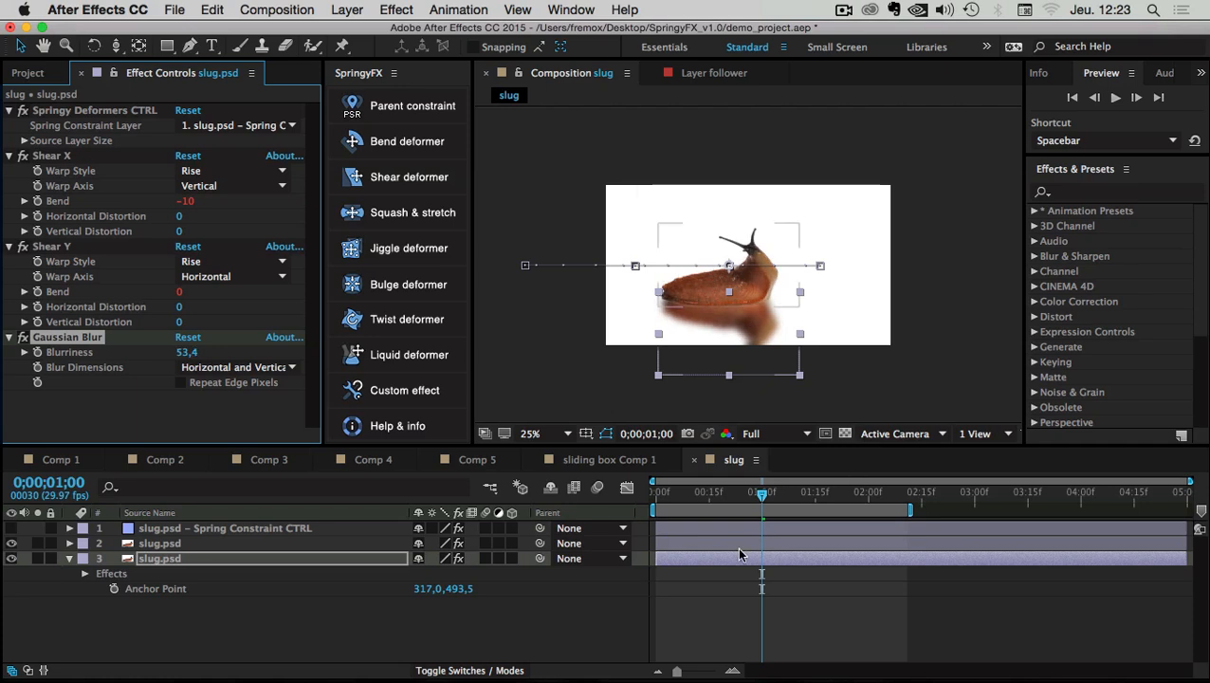
{"action": "left_click", "coordinate": [698, 616]}
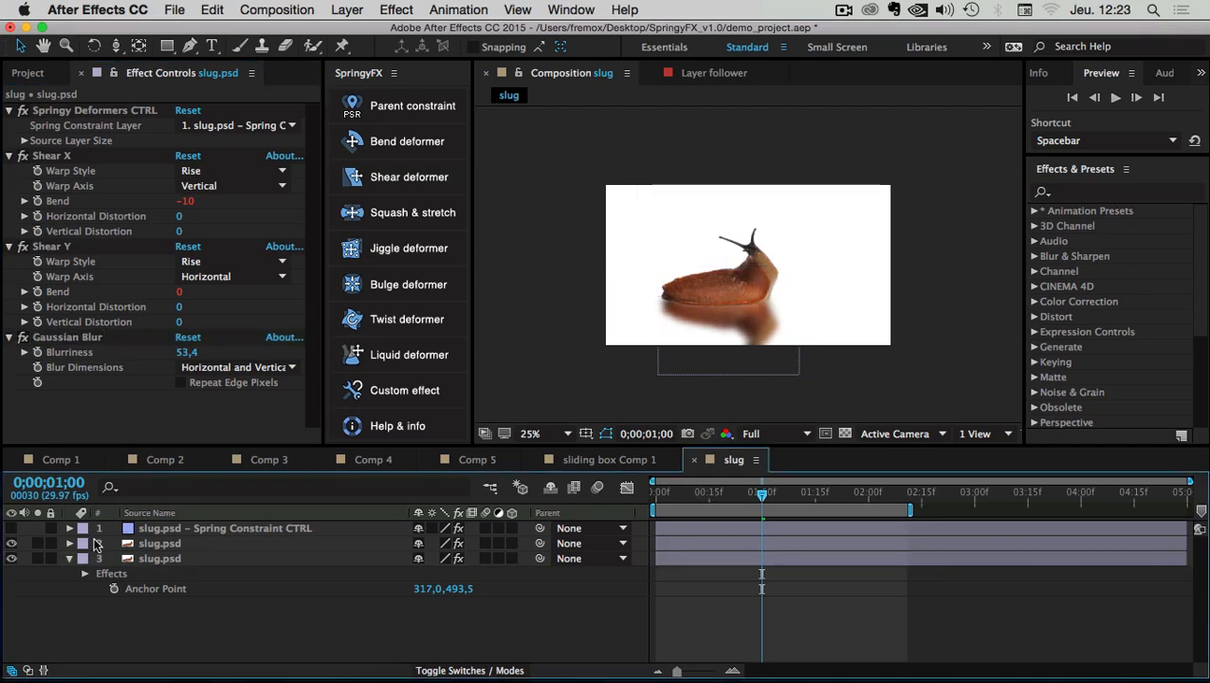
{"action": "left_click", "coordinate": [156, 542]}
{"action": "left_click", "coordinate": [156, 560], "text": "shift"}
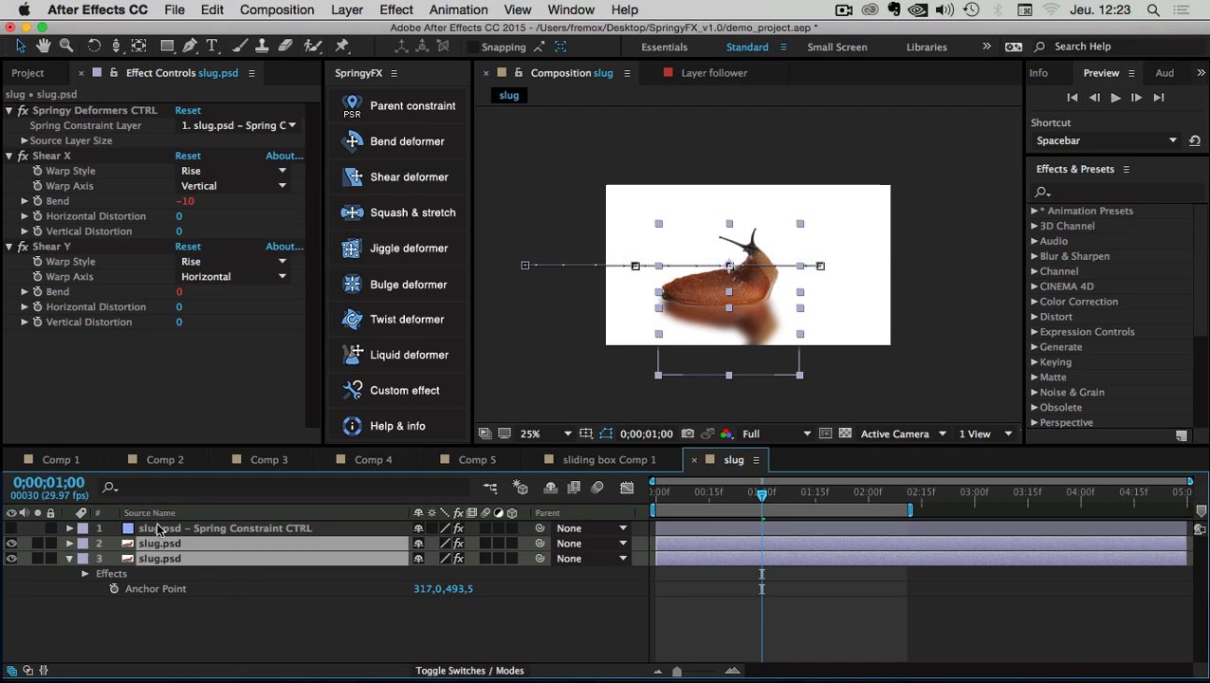
Expand Spring Constraint CTRL's physical attributes and set Shear X MAX to 50
{"action": "left_click", "coordinate": [159, 528]}
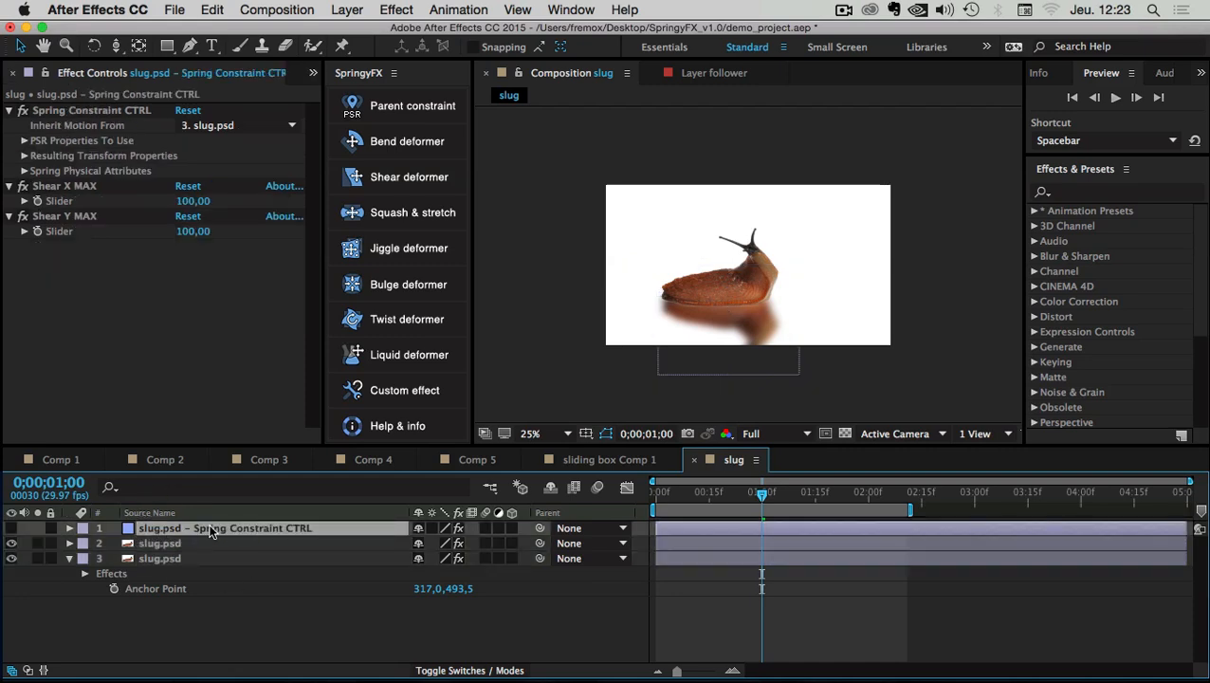
{"action": "left_click", "coordinate": [165, 545]}
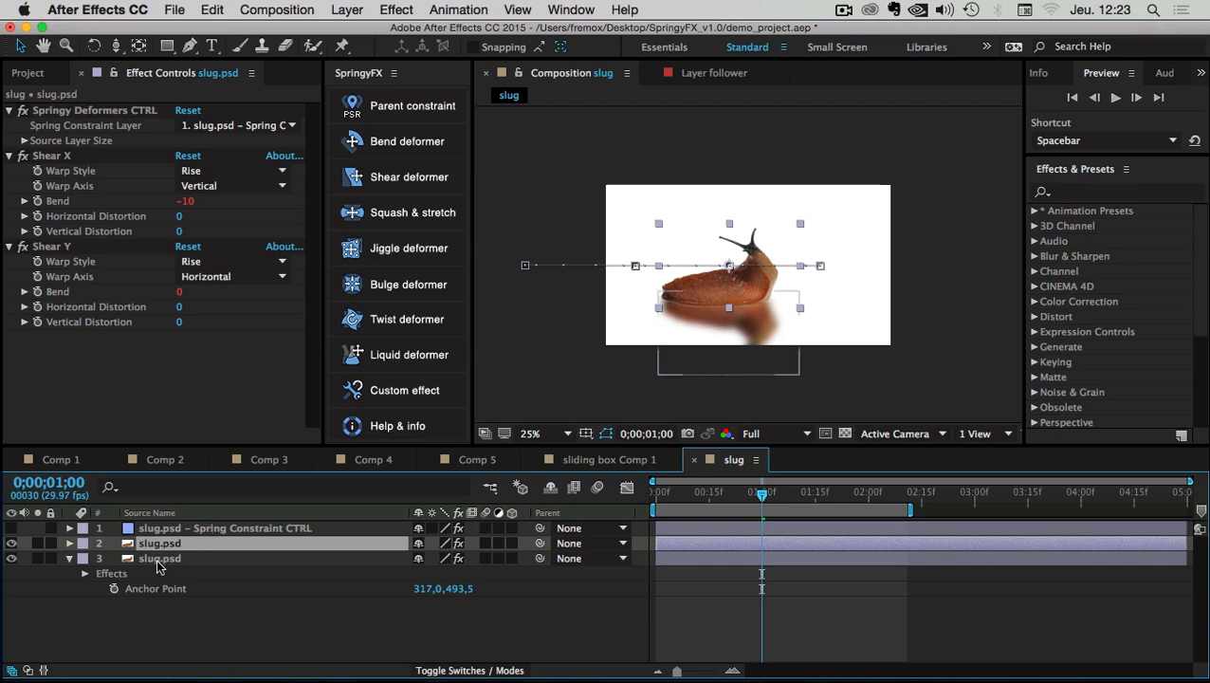
{"action": "left_click", "coordinate": [210, 529]}
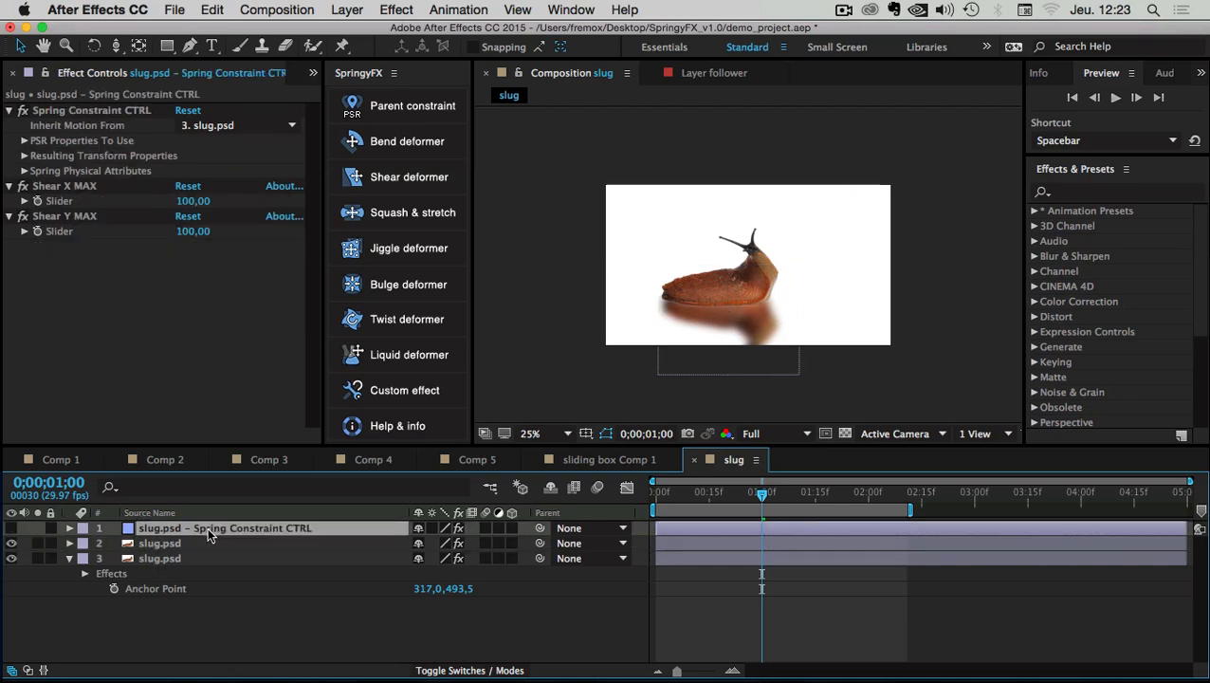
{"action": "left_click", "coordinate": [24, 171]}
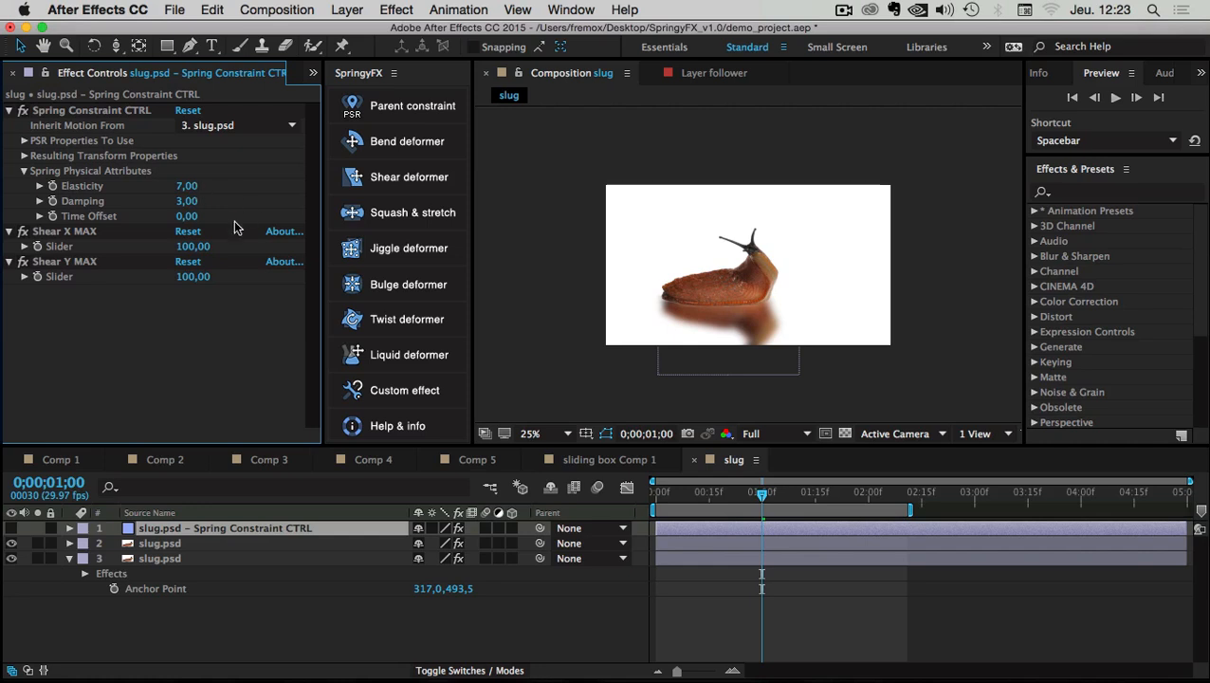
{"action": "left_click", "coordinate": [65, 235]}
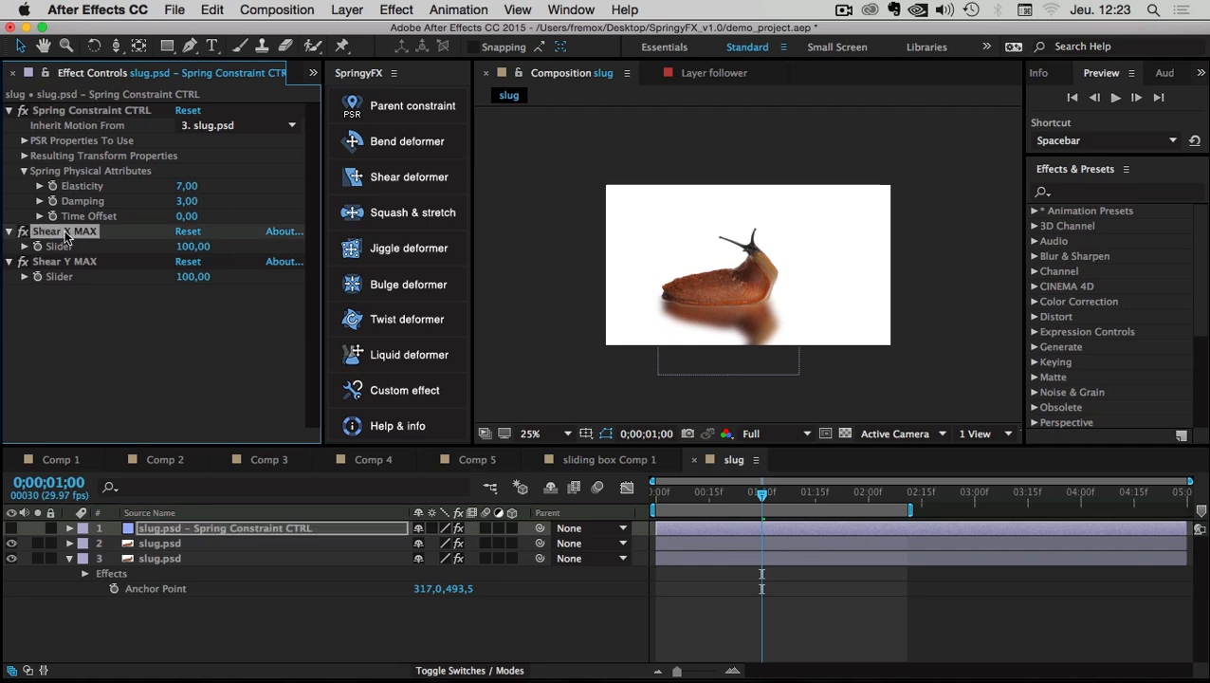
{"action": "left_click", "coordinate": [196, 248]}
{"action": "type", "text": "50"}
{"action": "key", "text": "Return"}
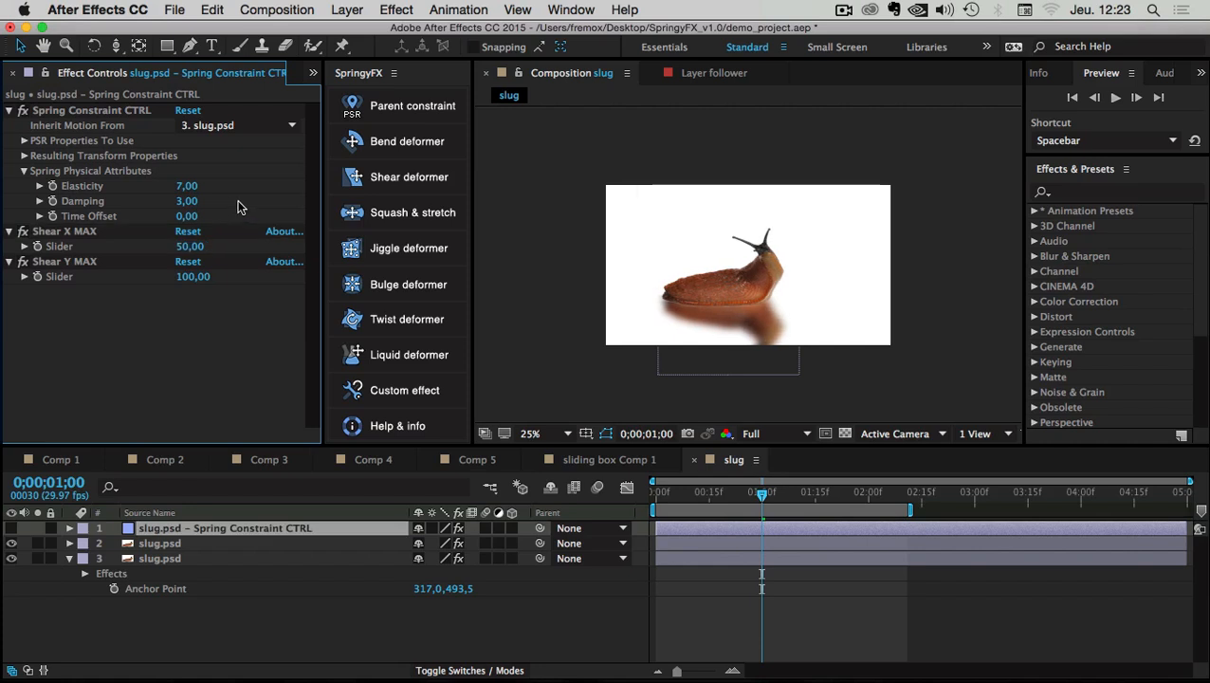
Set Damping to 1 and Elasticity to 6, then preview the slug's motion
{"action": "left_click", "coordinate": [187, 201]}
{"action": "type", "text": "1"}
{"action": "key", "text": "Return"}
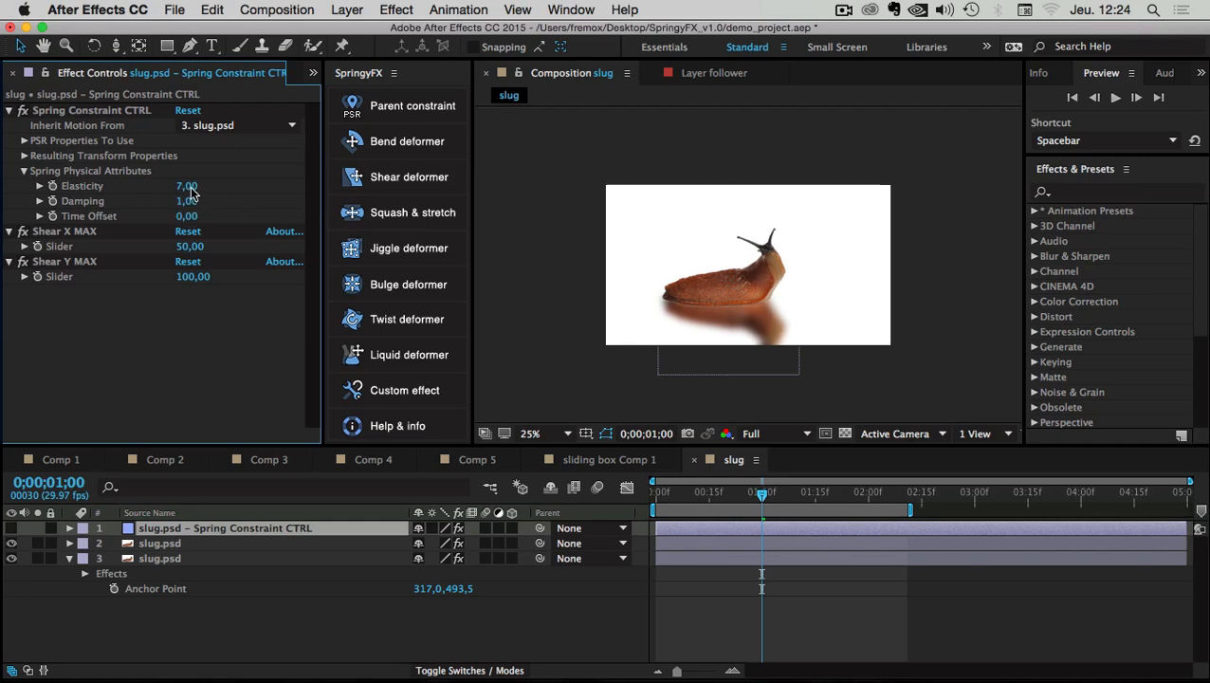
{"action": "left_click", "coordinate": [190, 189]}
{"action": "key", "text": "Return"}
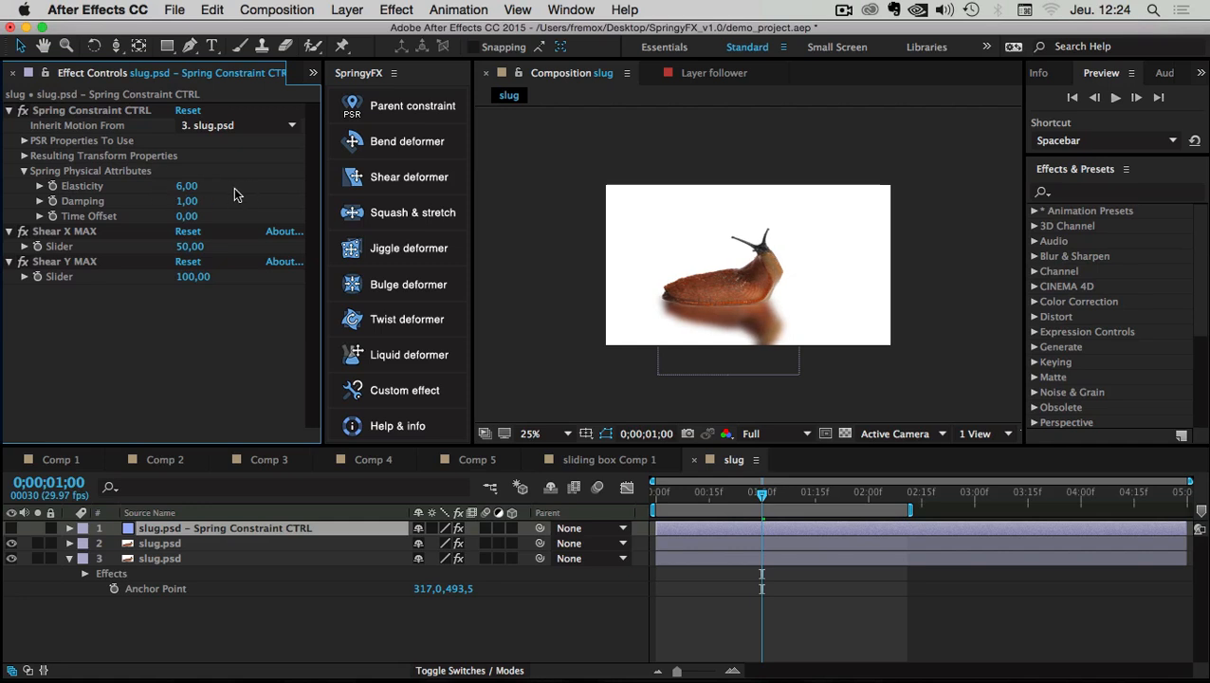
{"action": "key", "text": "space"}
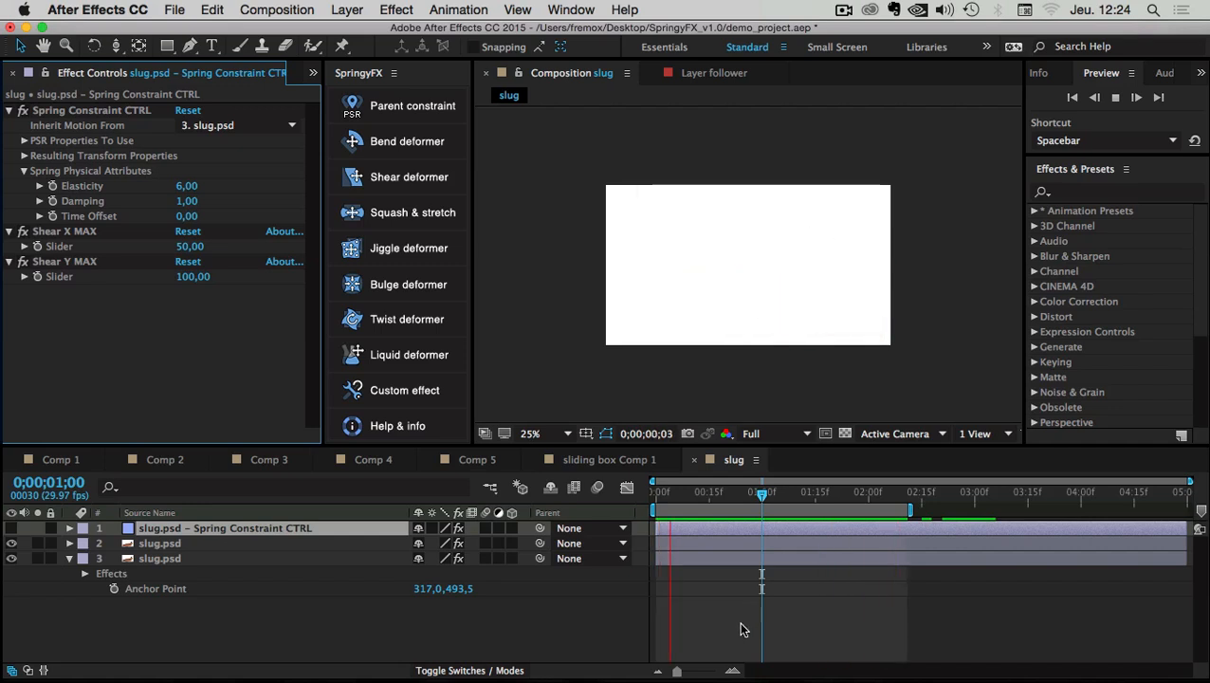
Show Position on both slug layers and shift their keyframes about 8 frames later
{"action": "left_click", "coordinate": [227, 546]}
{"action": "left_click", "coordinate": [157, 544]}
{"action": "left_click", "coordinate": [151, 556], "text": "shift"}
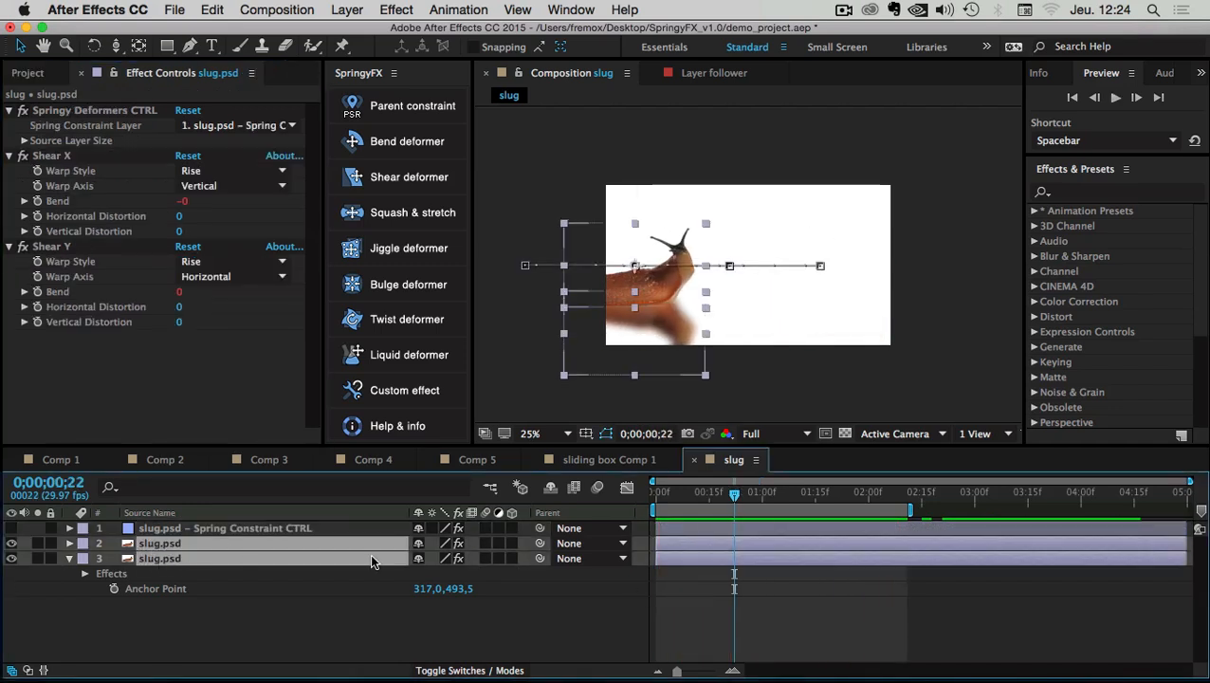
{"action": "key", "text": "p"}
{"action": "left_click_drag", "start_coordinate": [849, 556], "coordinate": [726, 599]}
{"action": "left_click_drag", "start_coordinate": [744, 589], "coordinate": [771, 588]}
{"action": "left_click_drag", "start_coordinate": [889, 553], "coordinate": [849, 594]}
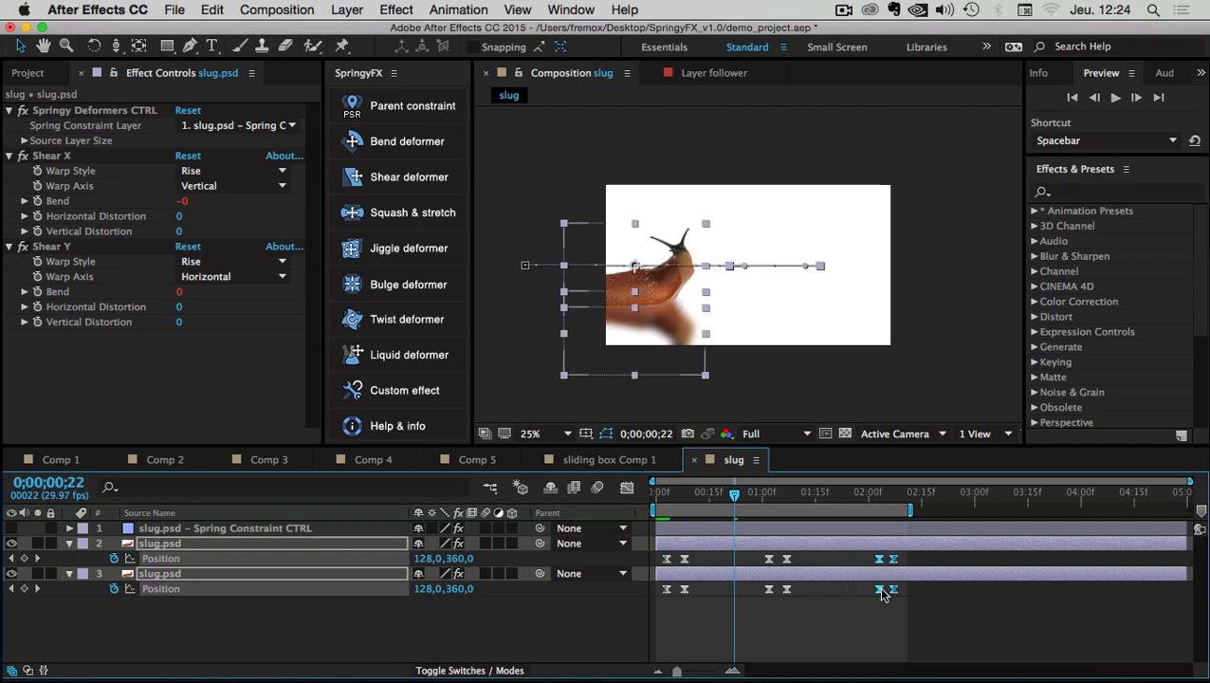
{"action": "left_click_drag", "start_coordinate": [916, 559], "coordinate": [770, 593]}
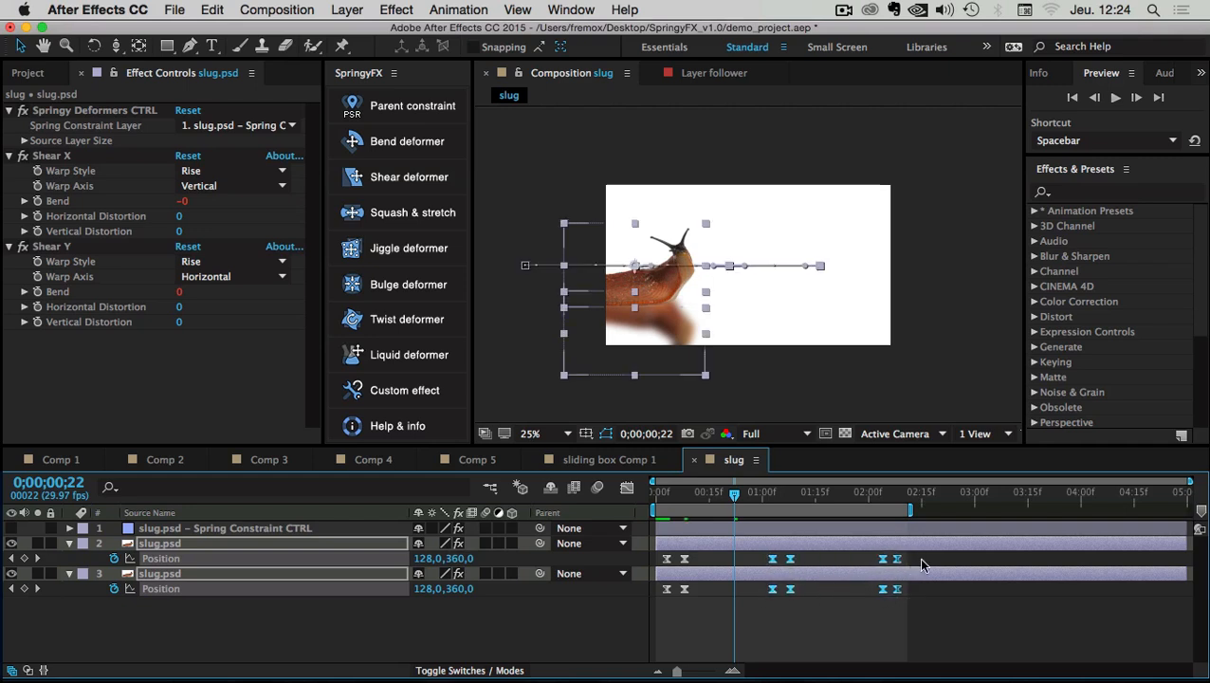
{"action": "left_click_drag", "start_coordinate": [924, 557], "coordinate": [788, 594]}
Stretch the later keyframes further out, extend the work area, and preview from the start
{"action": "left_click_drag", "start_coordinate": [899, 563], "coordinate": [664, 603]}
{"action": "left_click_drag", "start_coordinate": [899, 589], "coordinate": [927, 595]}
{"action": "left_click_drag", "start_coordinate": [910, 510], "coordinate": [1001, 510]}
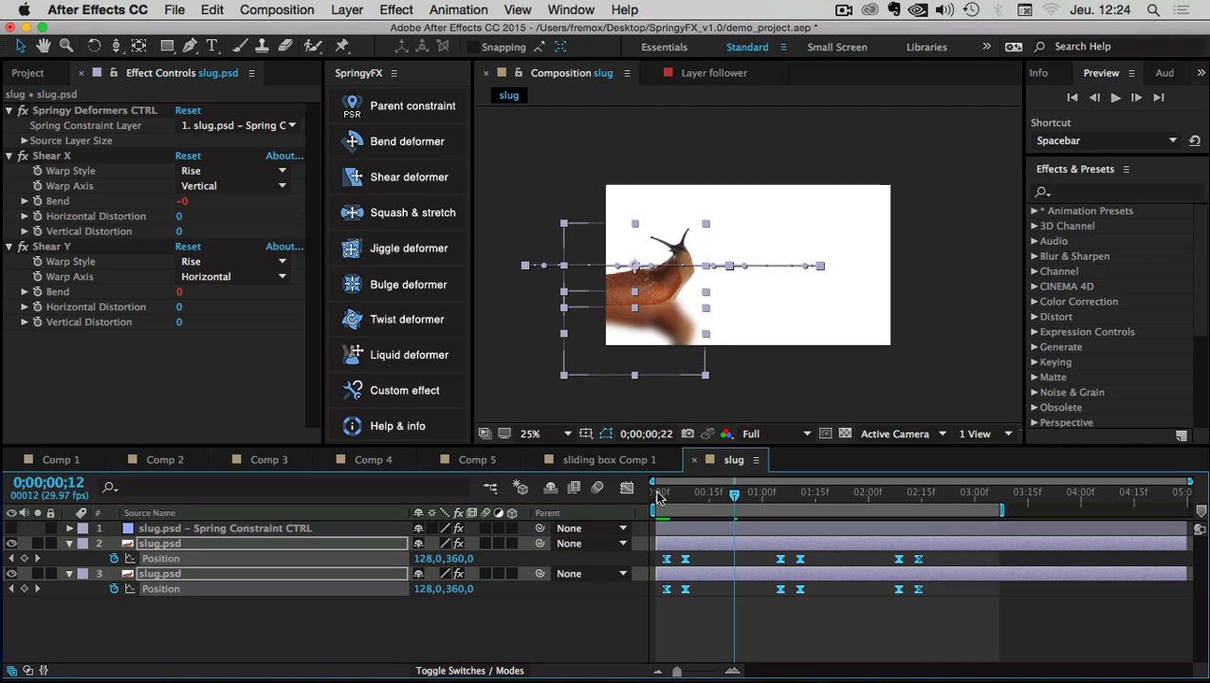
{"action": "left_click", "coordinate": [661, 495]}
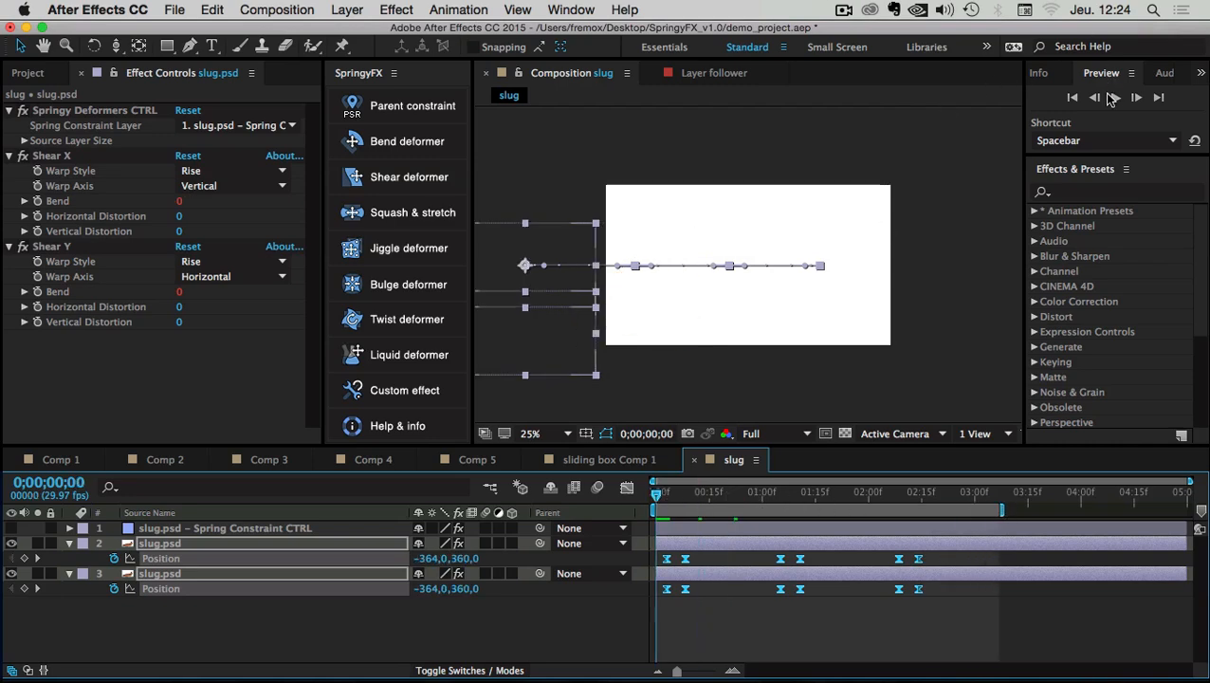
{"action": "left_click", "coordinate": [1115, 97]}
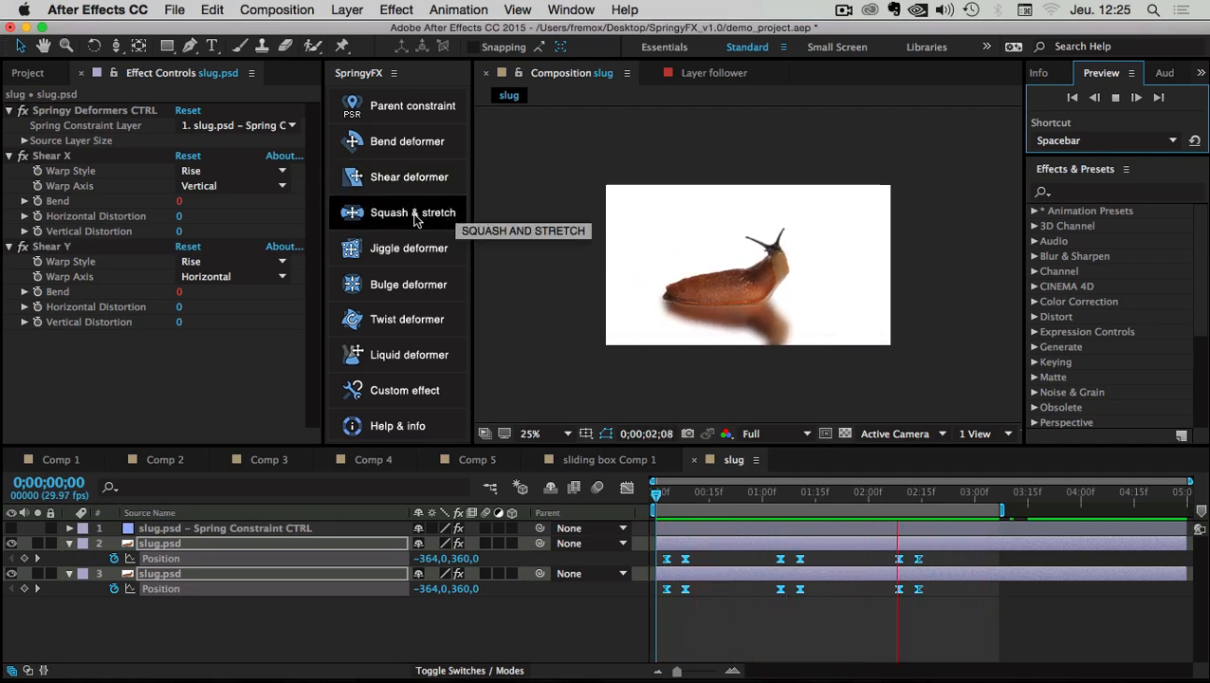
Create a new composition, Comp 6, with default settings
{"action": "left_click", "coordinate": [764, 594]}
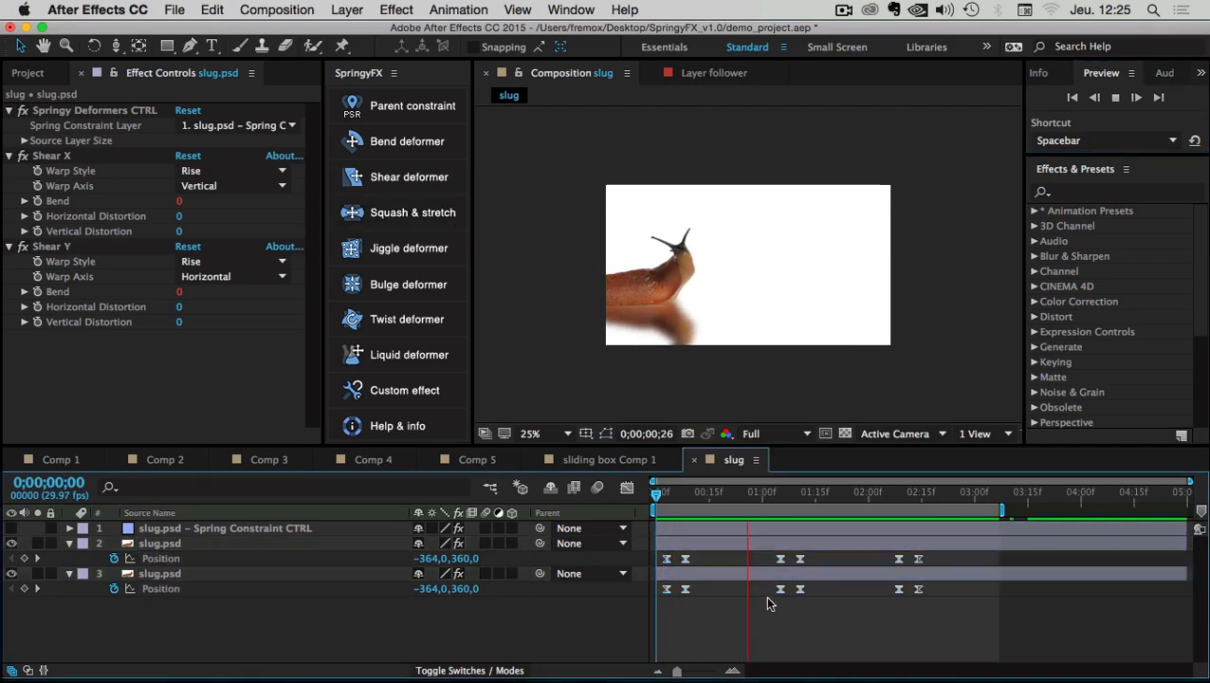
{"action": "left_click", "coordinate": [276, 9]}
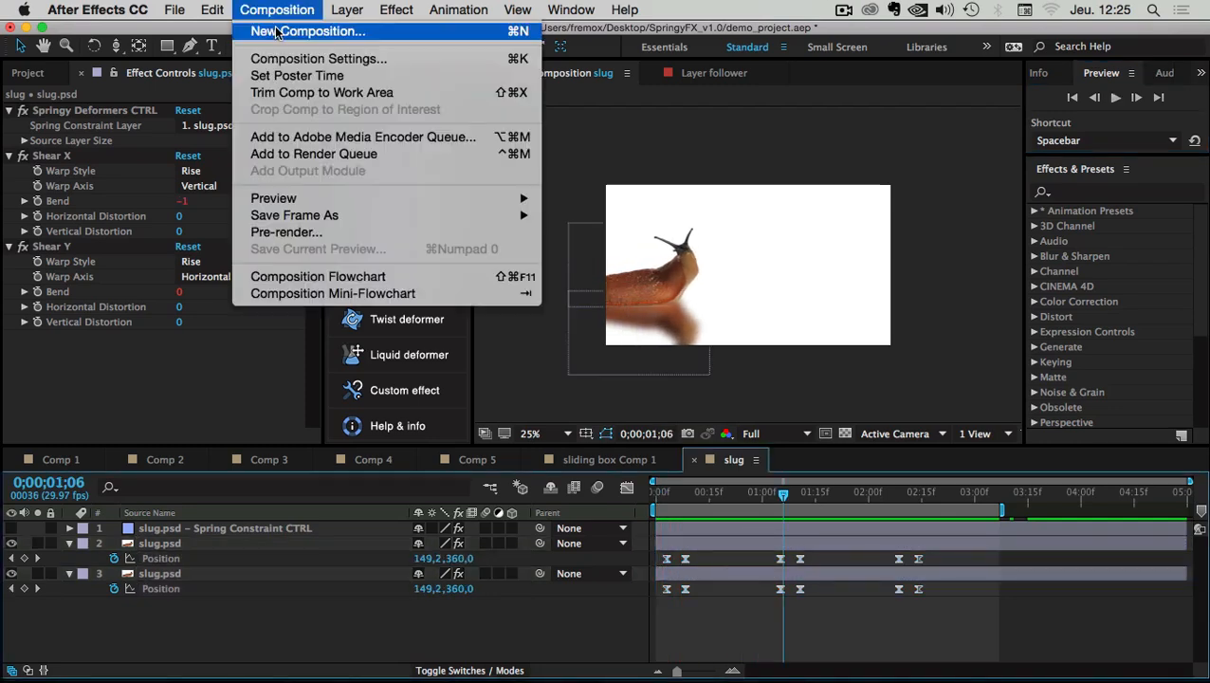
{"action": "left_click", "coordinate": [279, 32]}
{"action": "left_click", "coordinate": [494, 613]}
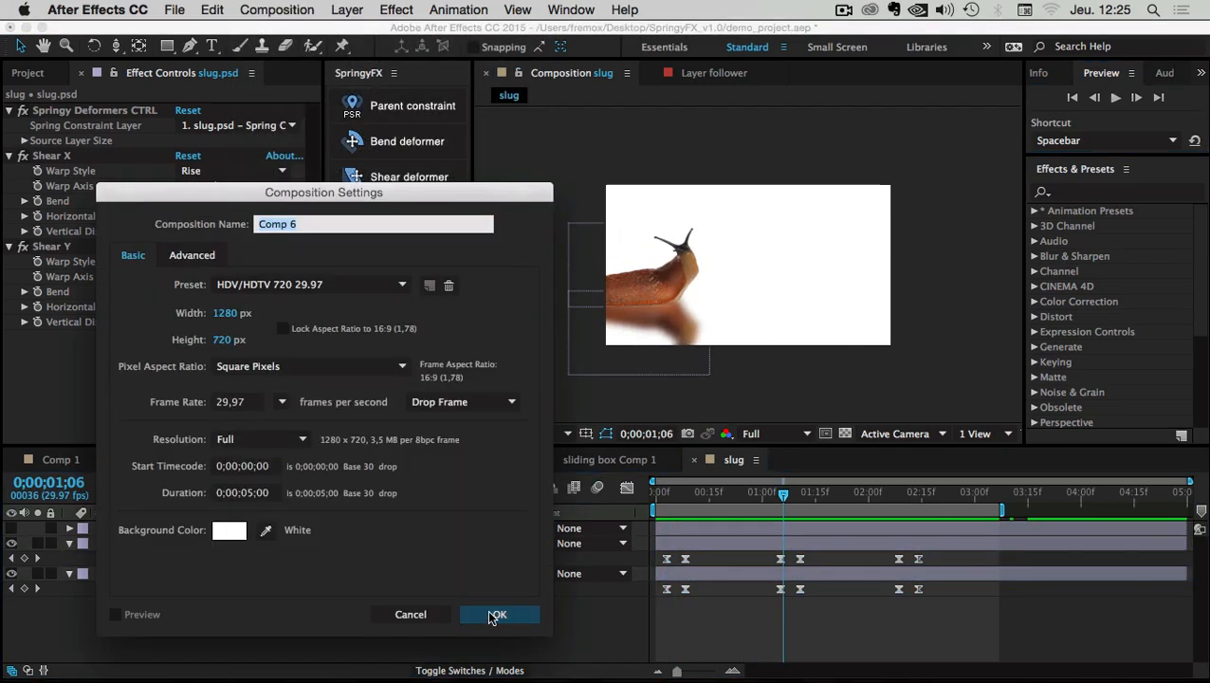
Add a 150×150 px red solid, undoing an accidental vertical squash
{"action": "right_click", "coordinate": [91, 554]}
{"action": "mouse_move", "coordinate": [127, 504]}
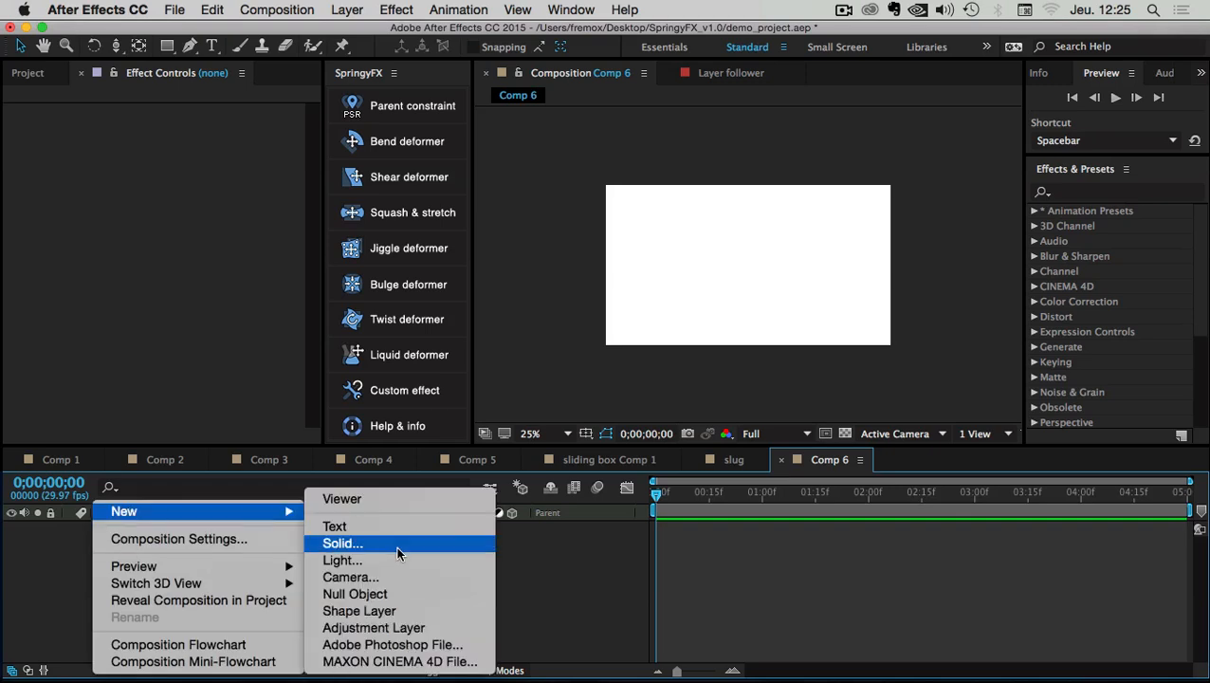
{"action": "left_click", "coordinate": [395, 545]}
{"action": "left_click", "coordinate": [546, 230]}
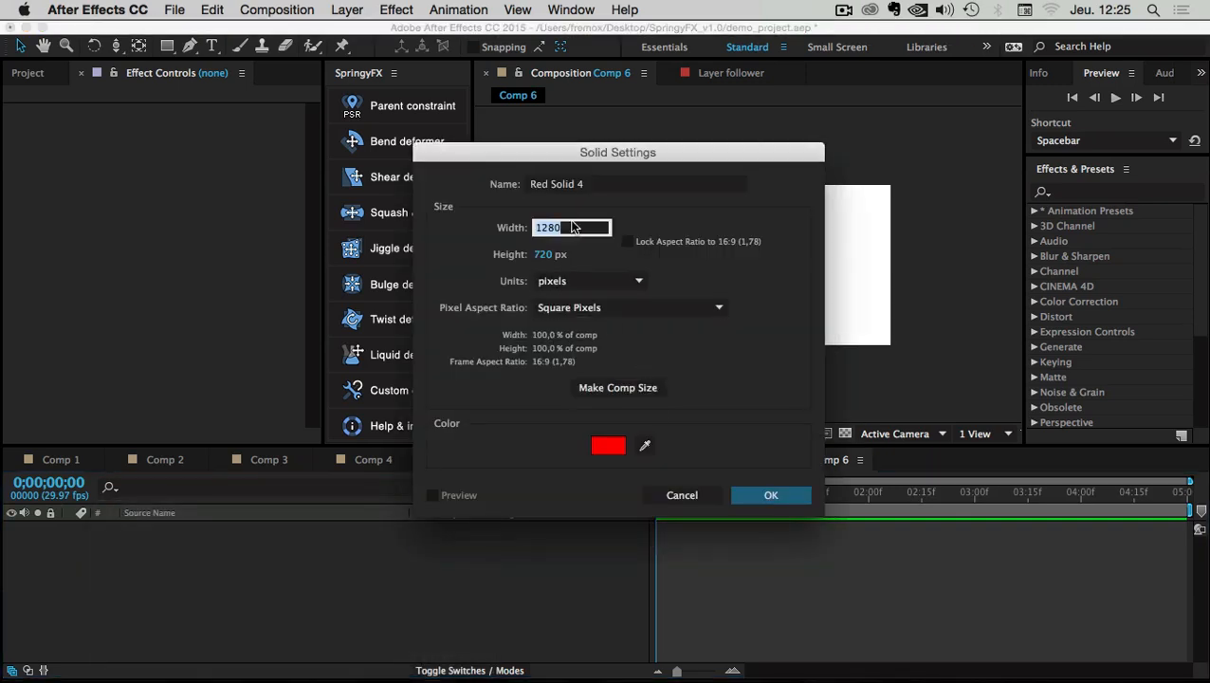
{"action": "type", "text": "200"}
{"action": "key", "text": "Tab"}
{"action": "type", "text": "200"}
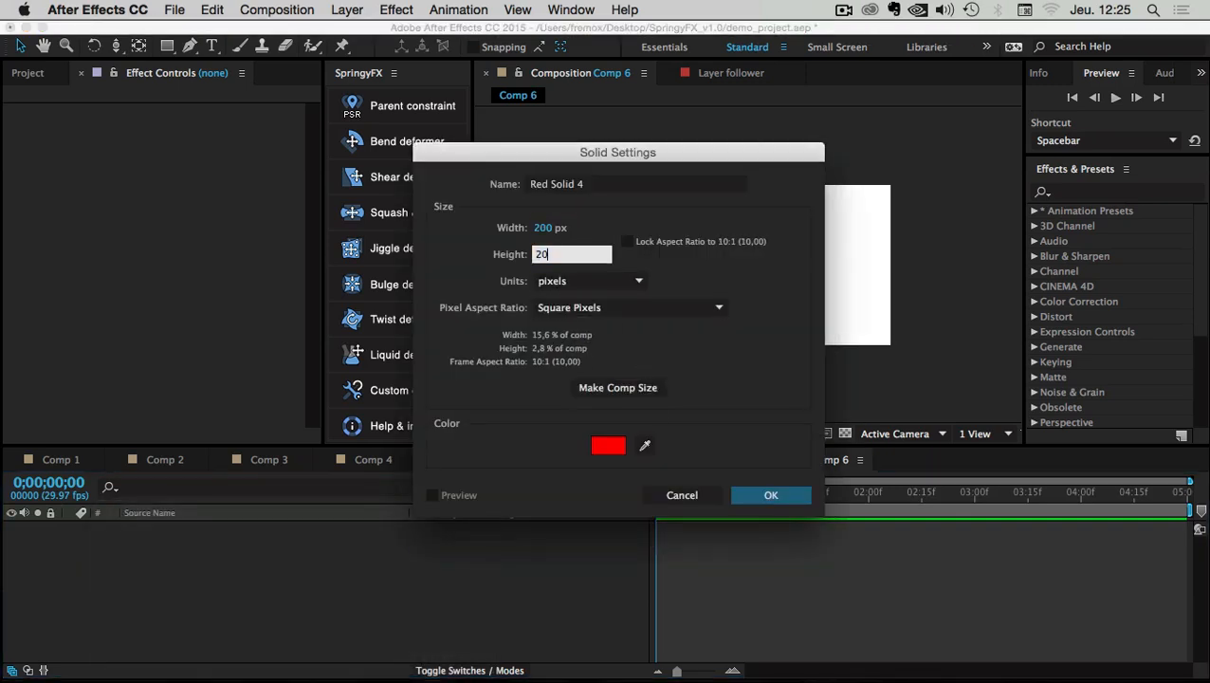
{"action": "left_click", "coordinate": [553, 229]}
{"action": "type", "text": "150"}
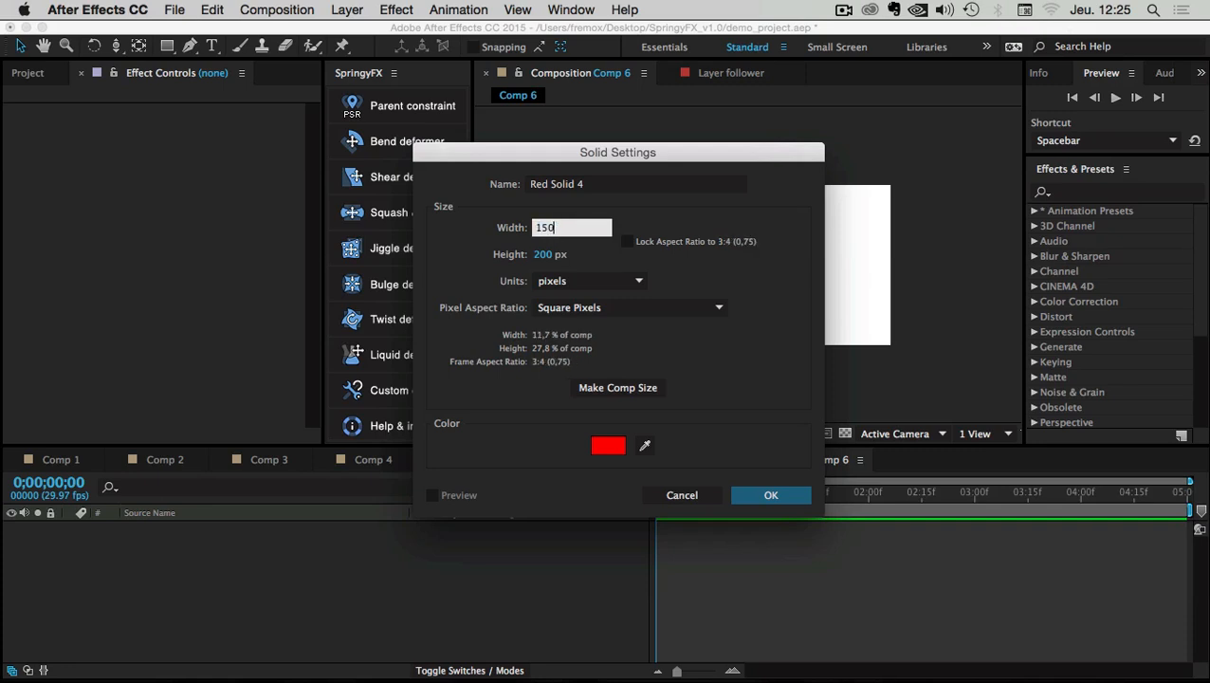
{"action": "key", "text": "Tab"}
{"action": "type", "text": "150"}
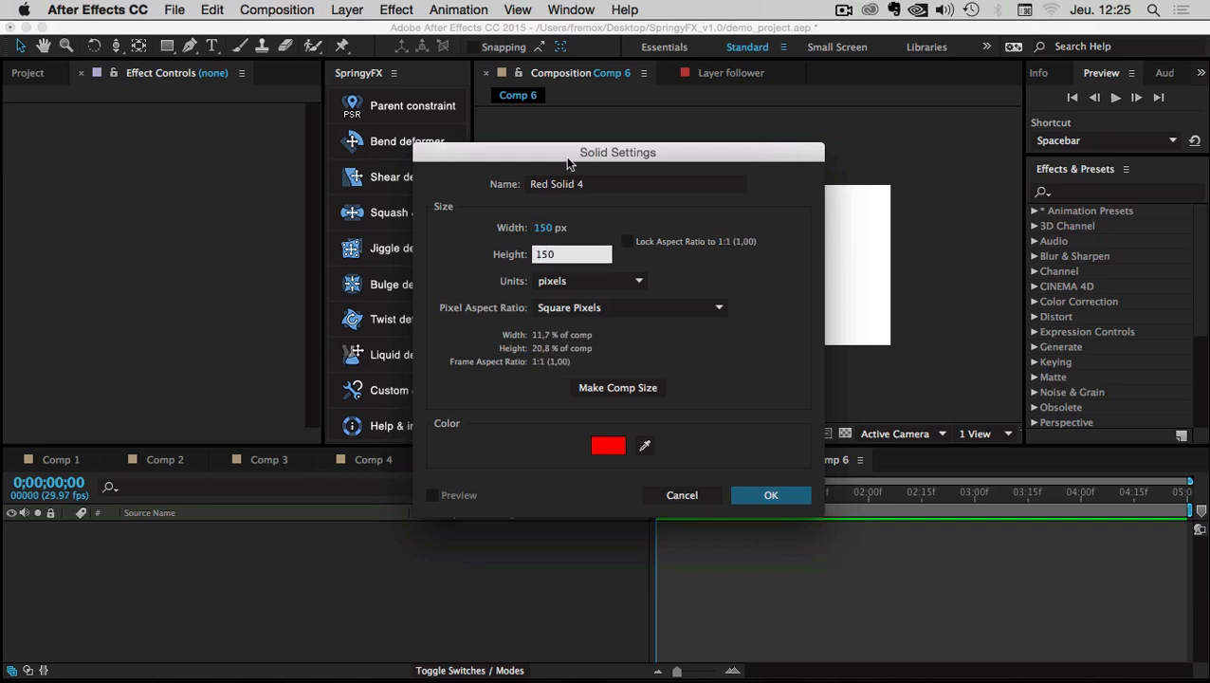
{"action": "left_click_drag", "start_coordinate": [567, 163], "coordinate": [539, 171]}
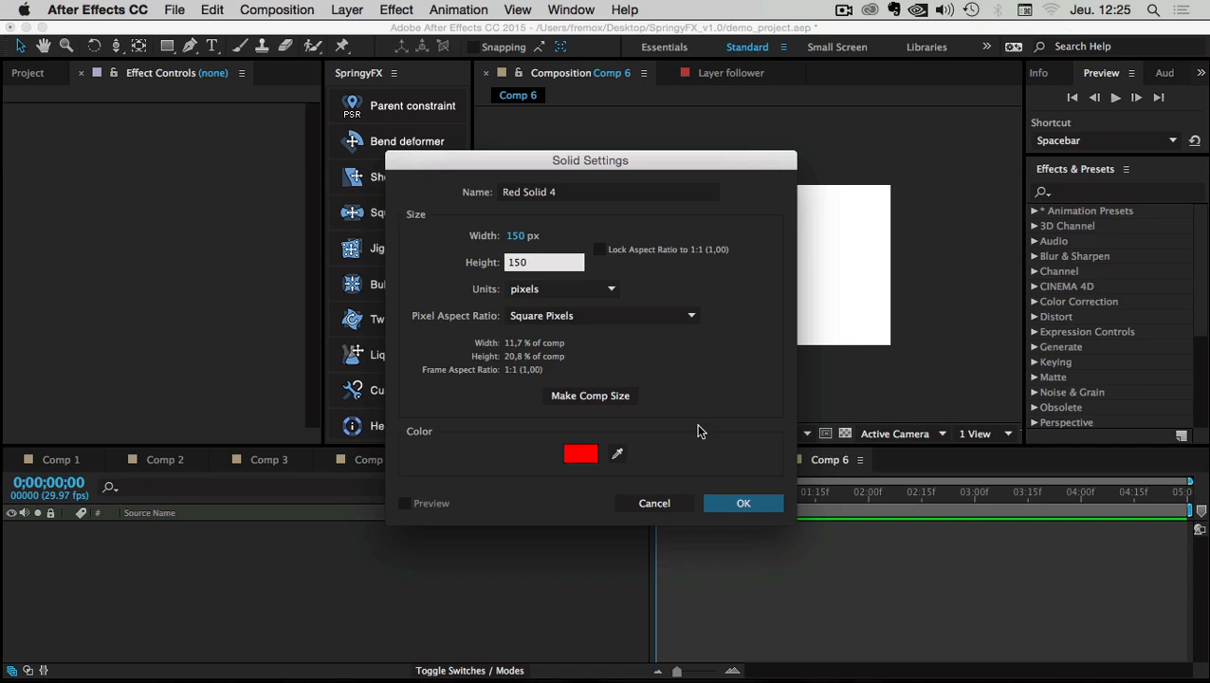
{"action": "left_click", "coordinate": [742, 502]}
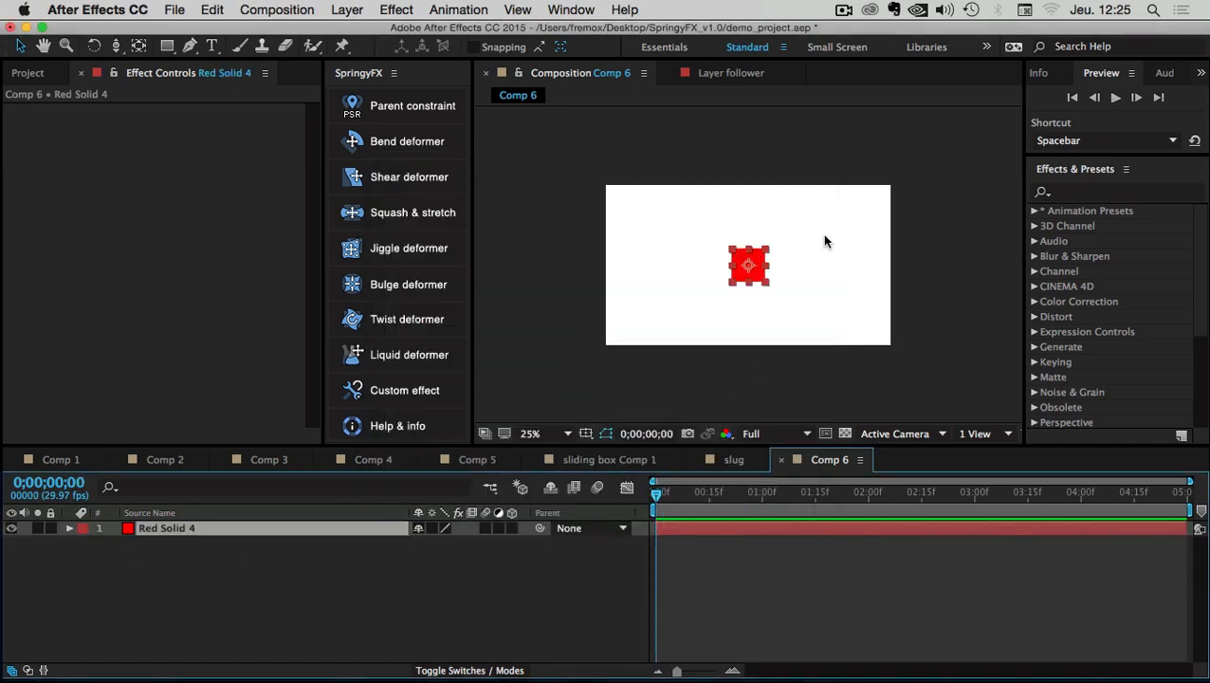
{"action": "left_click_drag", "start_coordinate": [747, 250], "coordinate": [673, 290]}
{"action": "key", "text": "super+z"}
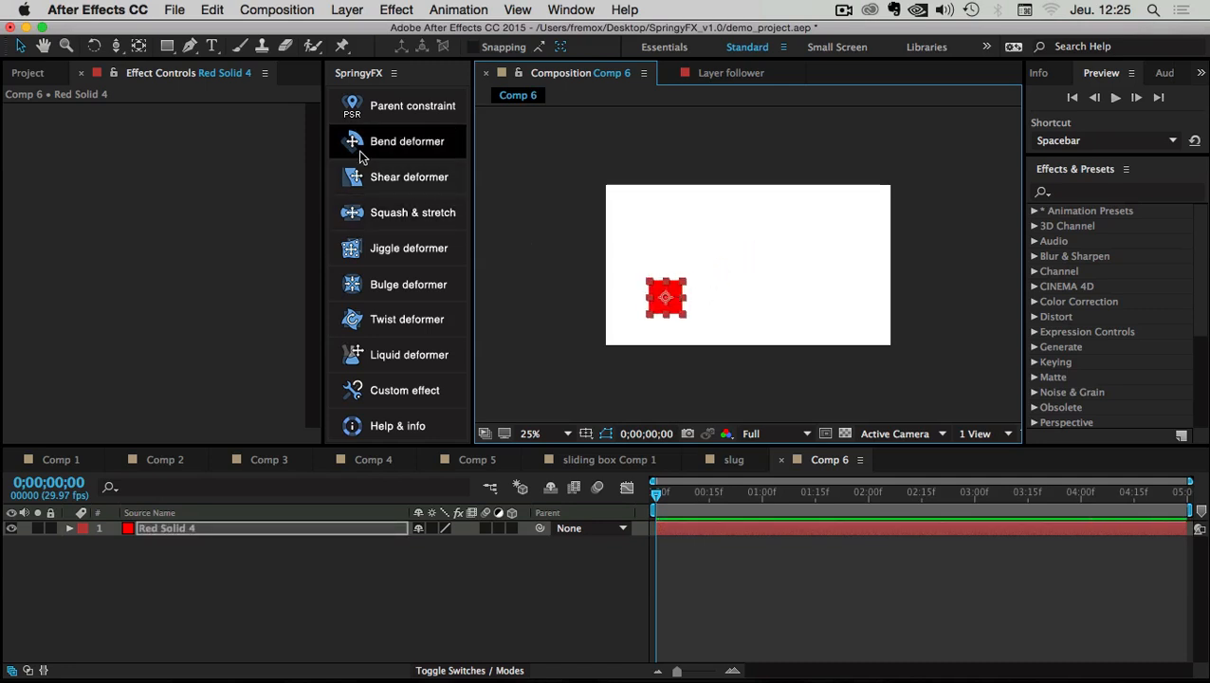
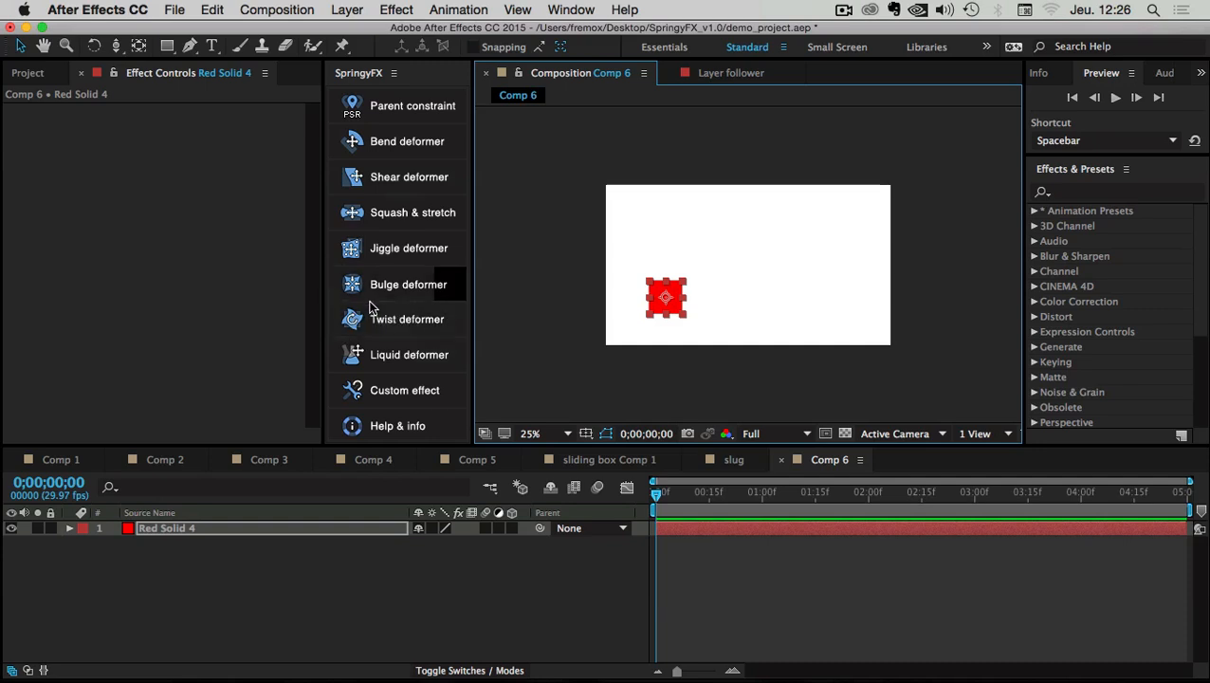
Turn on Position keyframing for Red Solid 4 a few frames into the comp
{"action": "left_click", "coordinate": [155, 543]}
{"action": "left_click", "coordinate": [152, 526]}
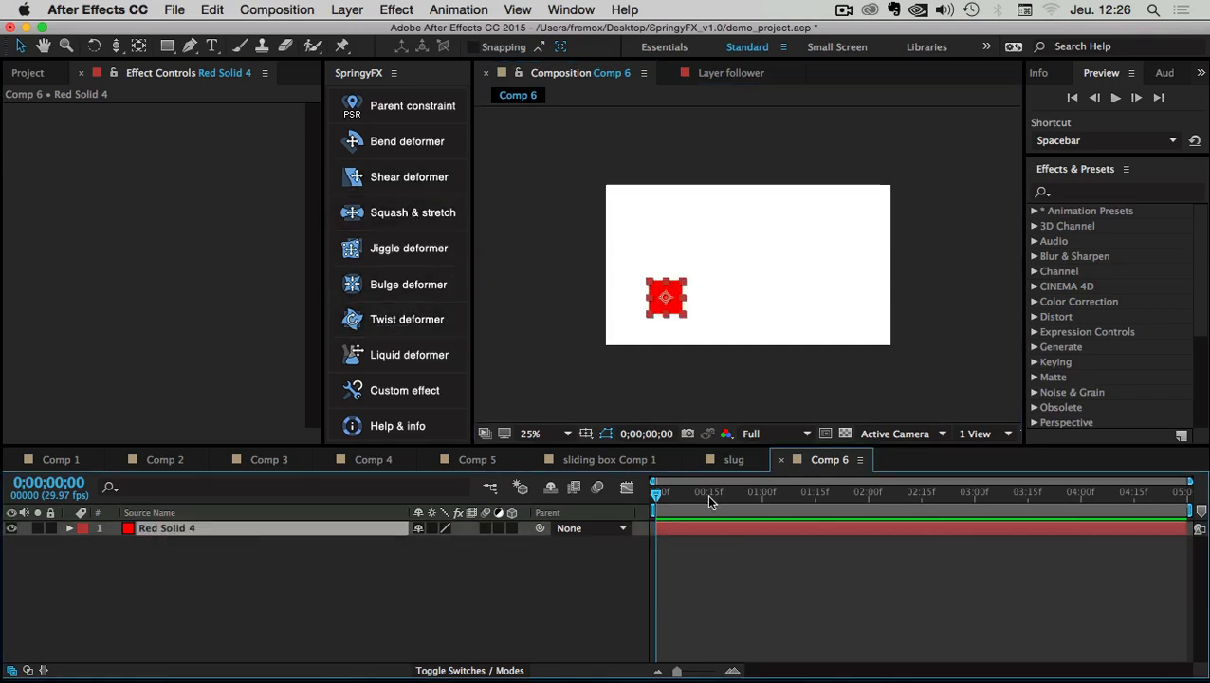
{"action": "left_click_drag", "start_coordinate": [659, 492], "coordinate": [702, 495]}
{"action": "key", "text": "p"}
{"action": "left_click", "coordinate": [113, 543]}
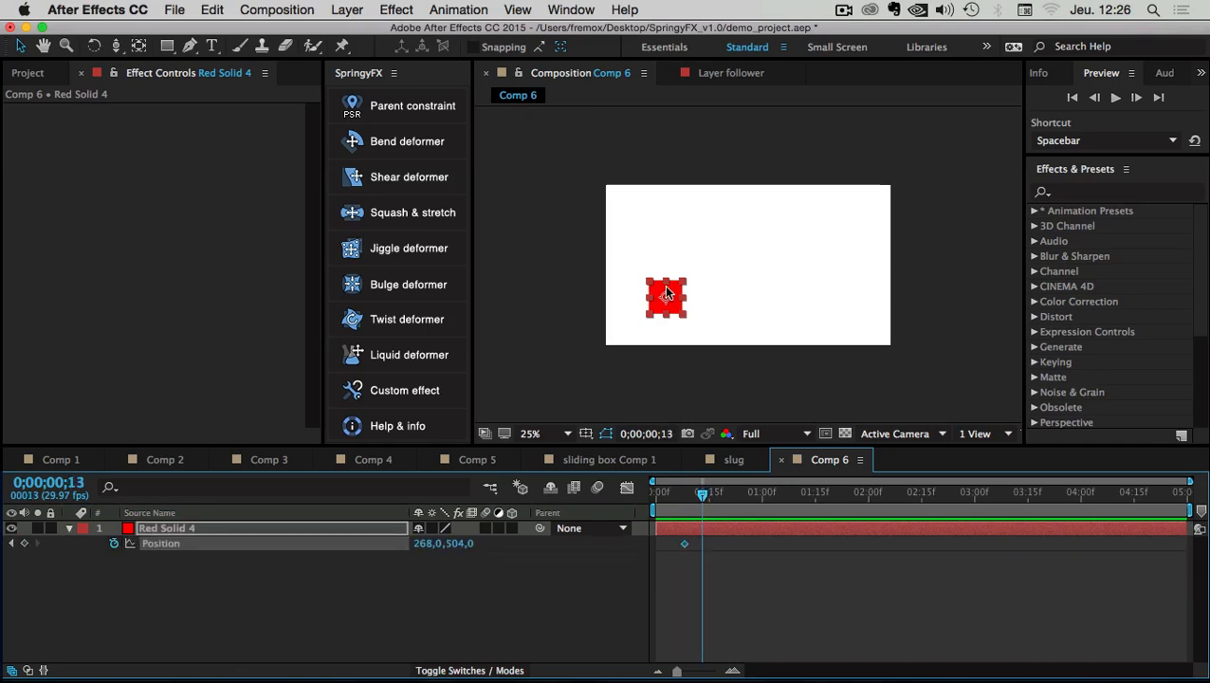
Keyframe the solid moving right, then up near the top at 1;01
{"action": "left_click_drag", "start_coordinate": [670, 290], "coordinate": [821, 292]}
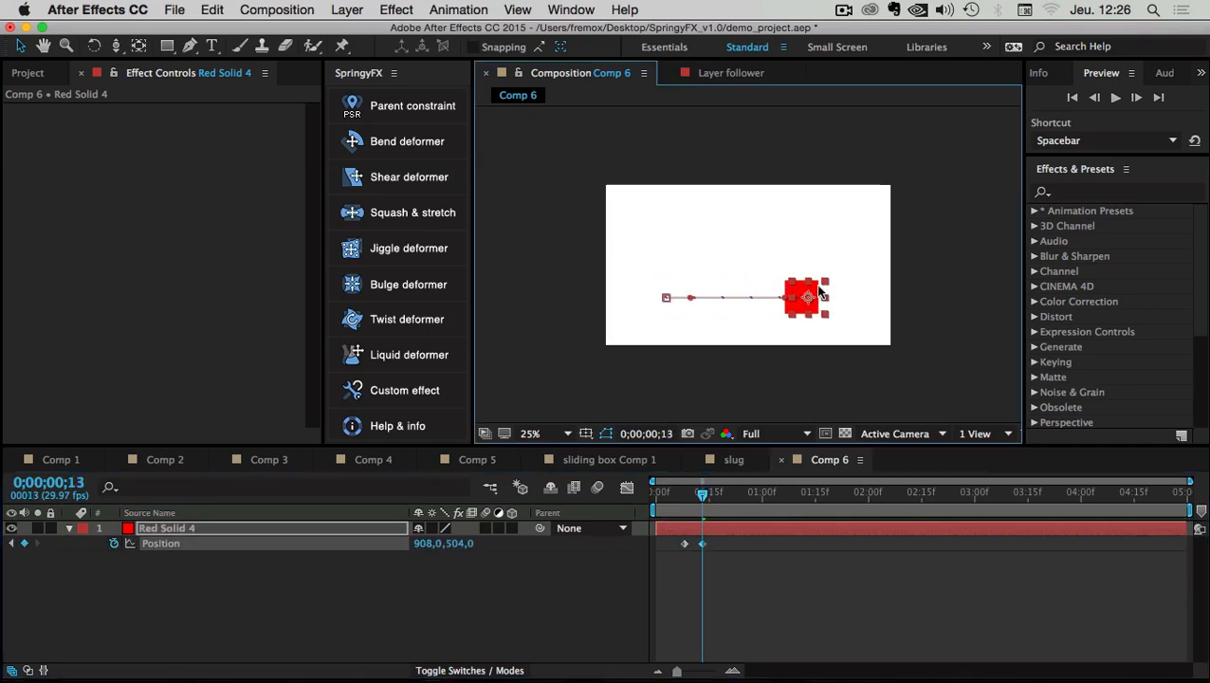
{"action": "left_click_drag", "start_coordinate": [702, 542], "coordinate": [710, 544]}
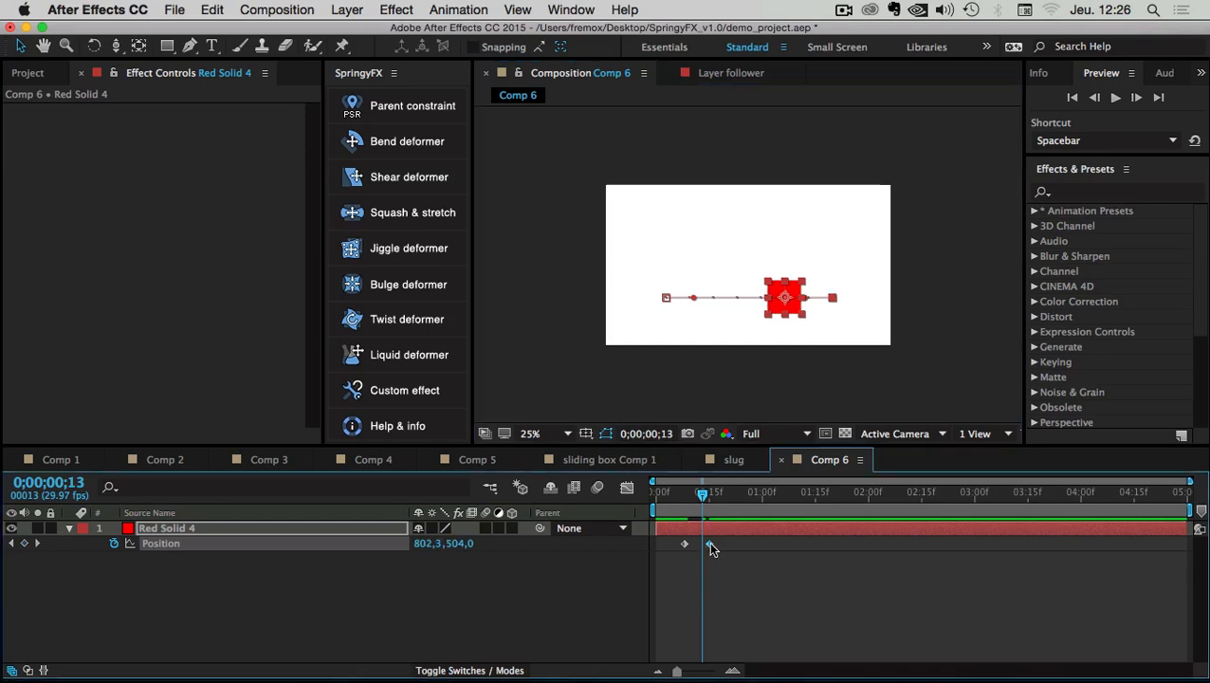
{"action": "left_click_drag", "start_coordinate": [702, 492], "coordinate": [786, 492]}
{"action": "left_click", "coordinate": [24, 544]}
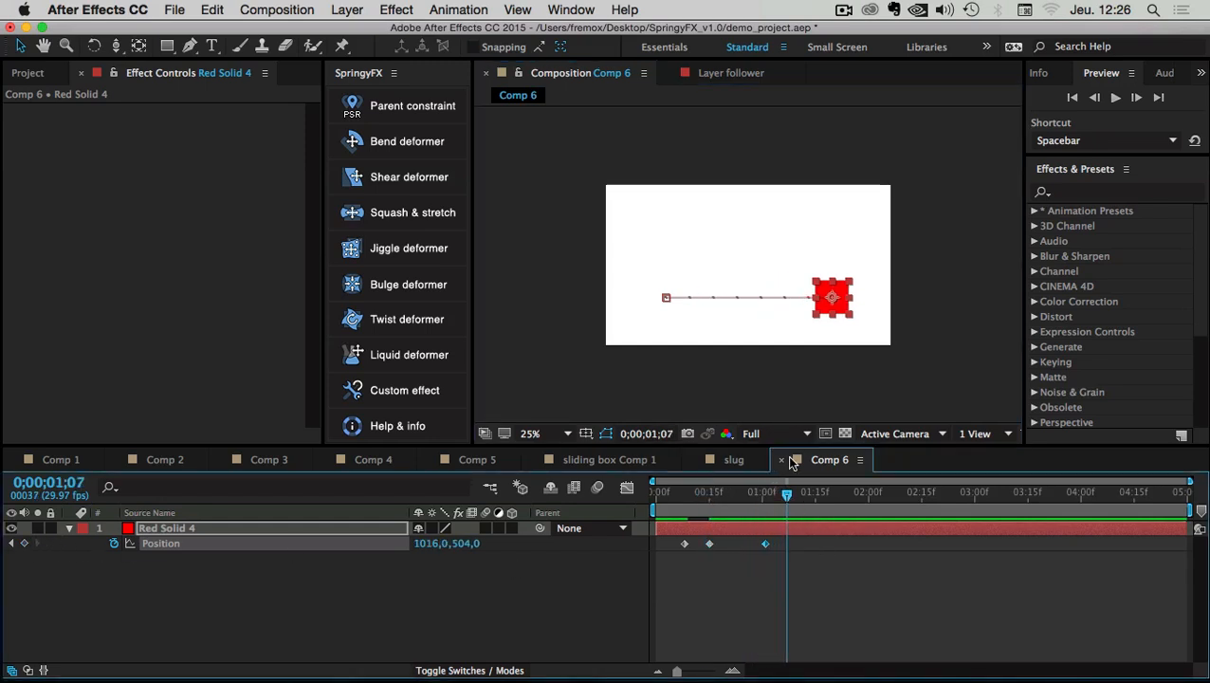
{"action": "left_click_drag", "start_coordinate": [832, 296], "coordinate": [832, 237]}
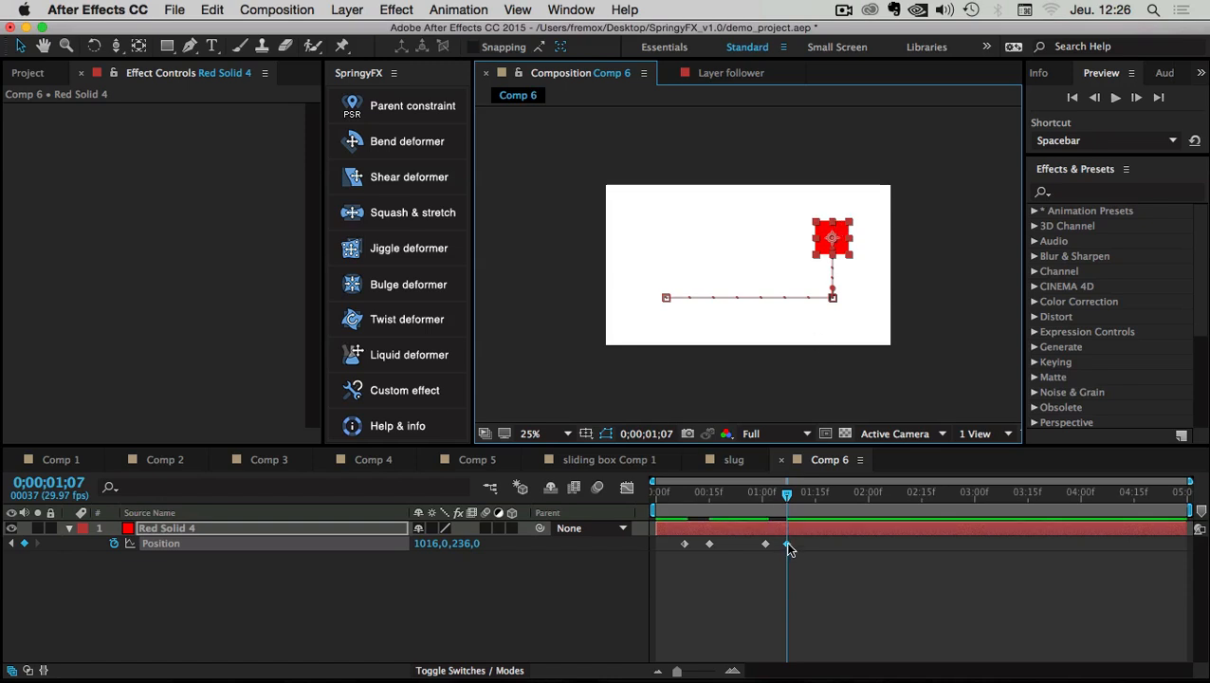
{"action": "left_click_drag", "start_coordinate": [788, 545], "coordinate": [780, 545]}
Keyframe the solid moving left along the top at 1;24, then back to its start at 2;19
{"action": "left_click_drag", "start_coordinate": [786, 493], "coordinate": [863, 493]}
{"action": "left_click", "coordinate": [24, 543]}
{"action": "left_click_drag", "start_coordinate": [835, 235], "coordinate": [676, 234]}
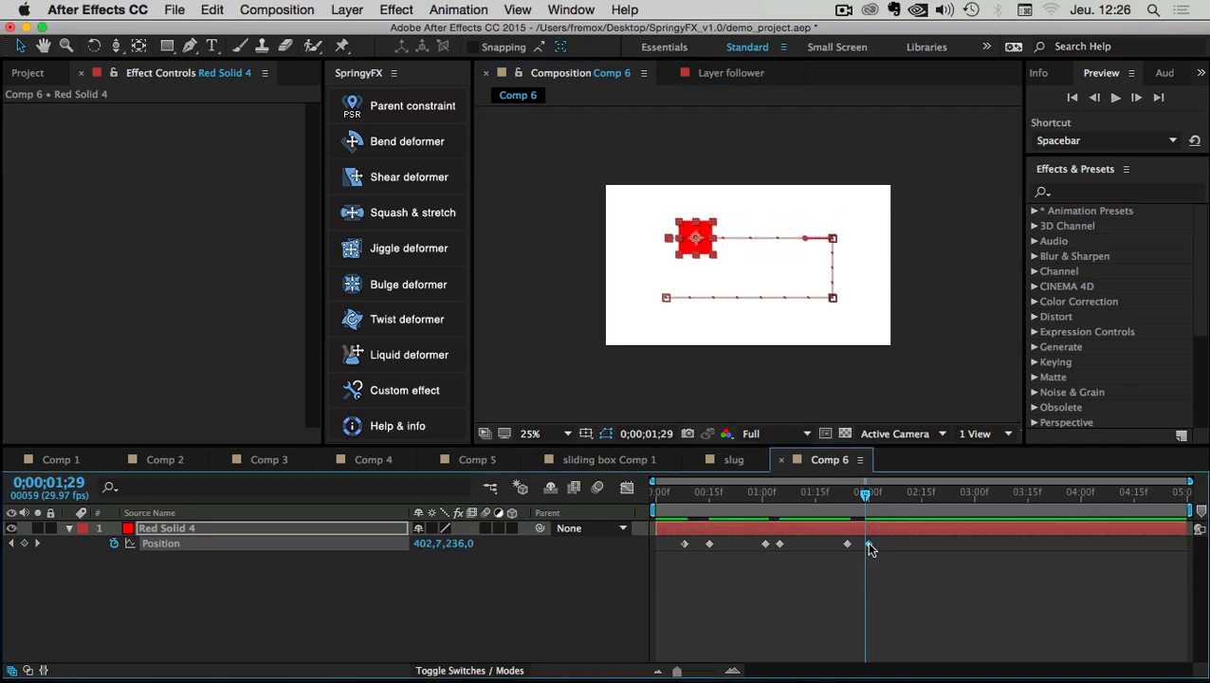
{"action": "left_click_drag", "start_coordinate": [865, 544], "coordinate": [872, 544]}
{"action": "left_click_drag", "start_coordinate": [897, 496], "coordinate": [952, 493]}
{"action": "left_click", "coordinate": [24, 543]}
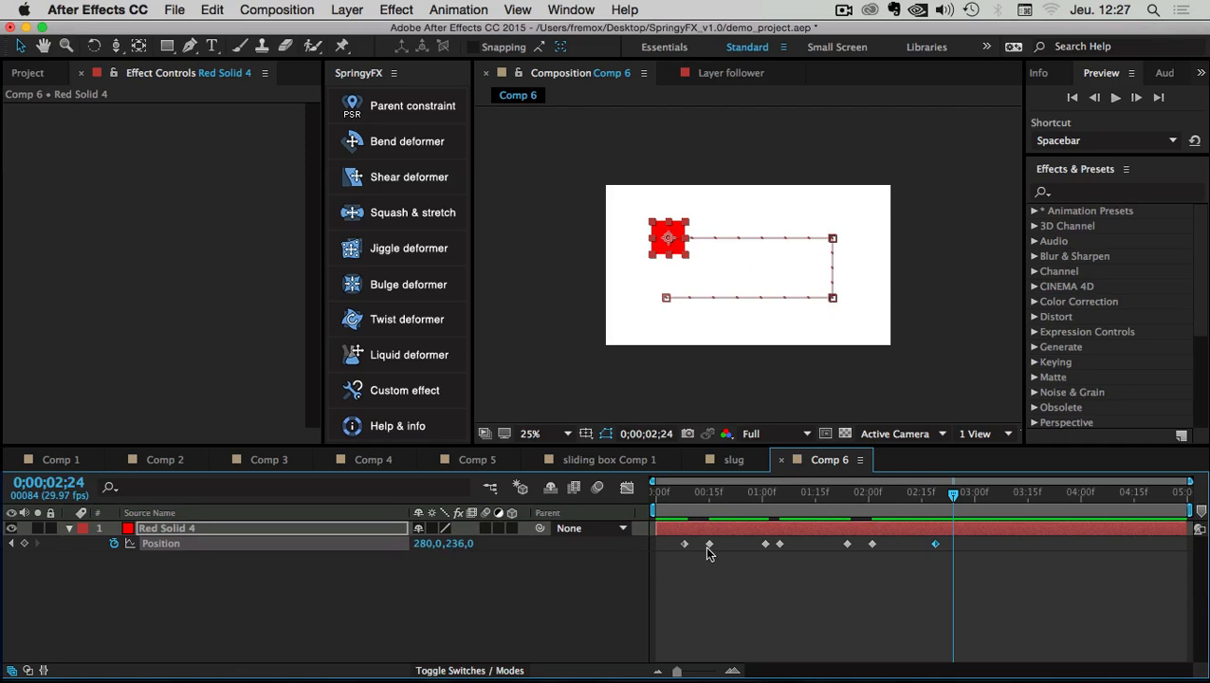
{"action": "key", "text": "super+v"}
Preview the loop and nudge the last two keyframes slightly earlier
{"action": "left_click", "coordinate": [975, 590]}
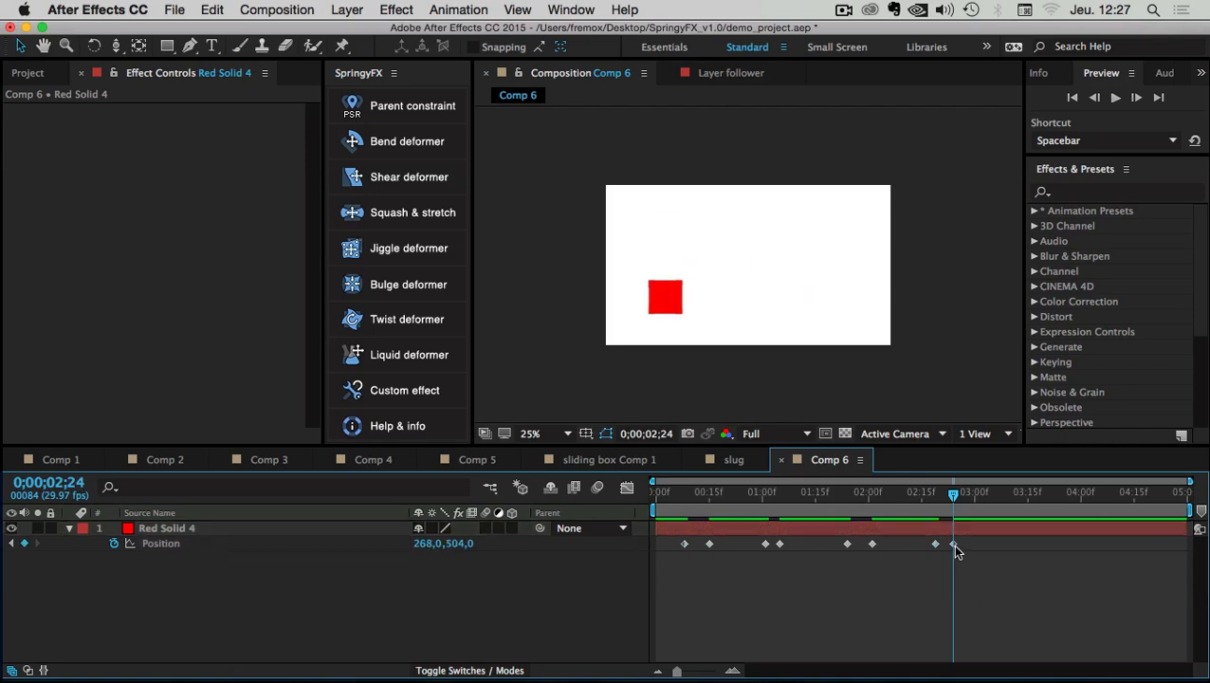
{"action": "left_click", "coordinate": [951, 545]}
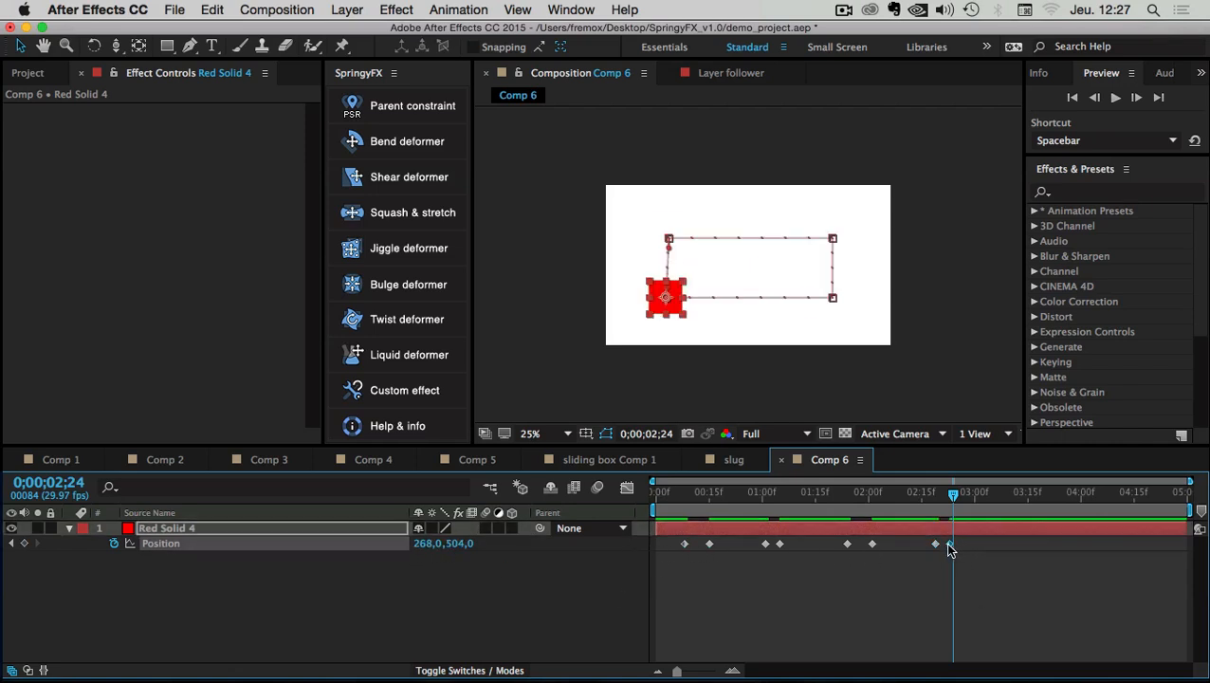
{"action": "key", "text": "space"}
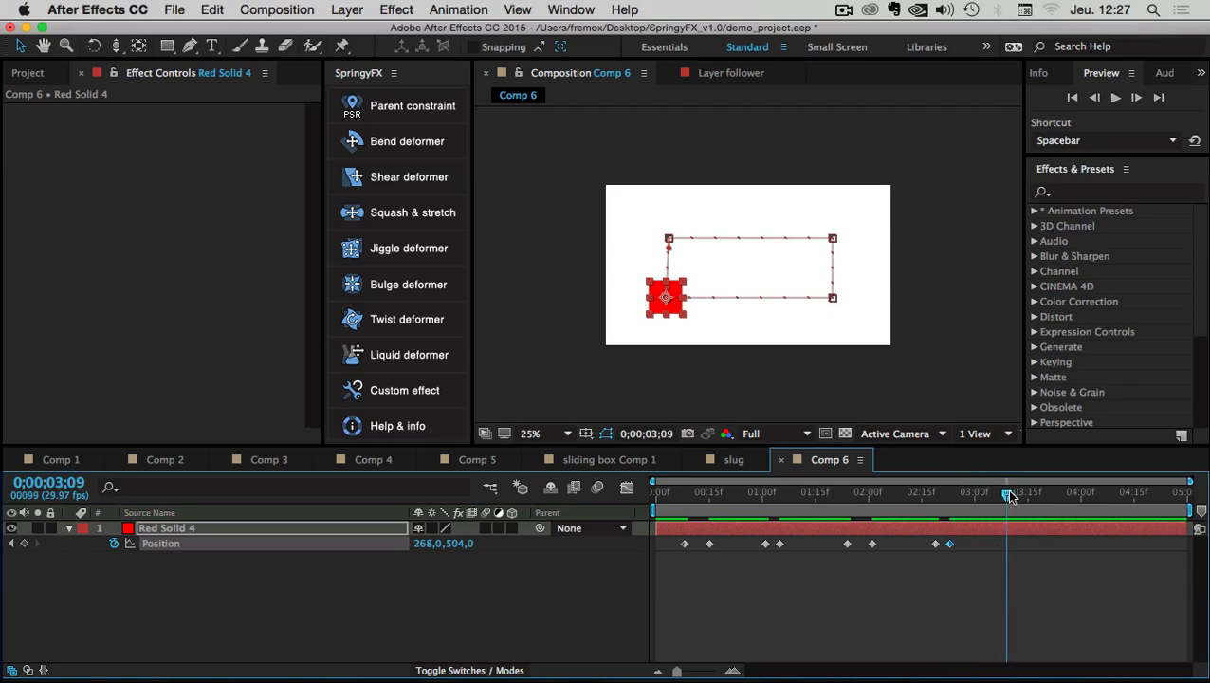
{"action": "mouse_move", "coordinate": [979, 542]}
{"action": "left_mouse_down"}
{"action": "mouse_move", "coordinate": [889, 560]}
{"action": "mouse_move", "coordinate": [928, 545]}
{"action": "mouse_move", "coordinate": [836, 545]}
{"action": "mouse_move", "coordinate": [936, 544]}
{"action": "left_mouse_up"}
Apply Easy Ease to all eight Position keyframes of Red Solid 4
{"action": "left_click", "coordinate": [966, 541]}
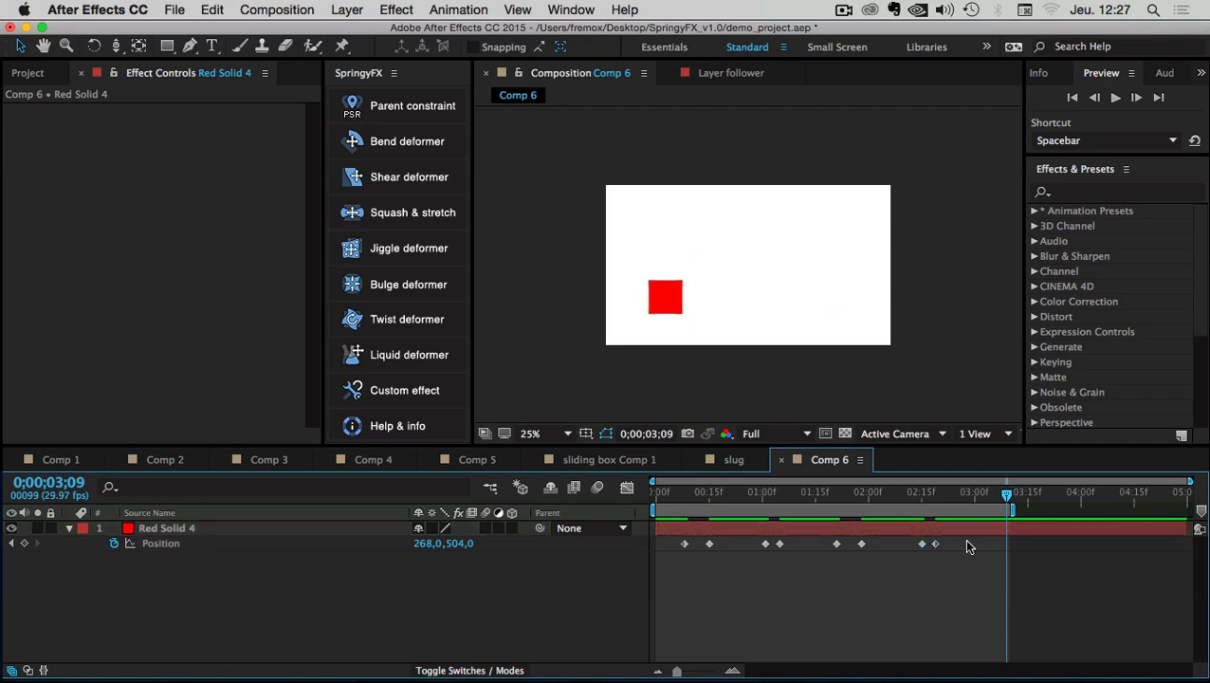
{"action": "left_click_drag", "start_coordinate": [827, 553], "coordinate": [675, 552]}
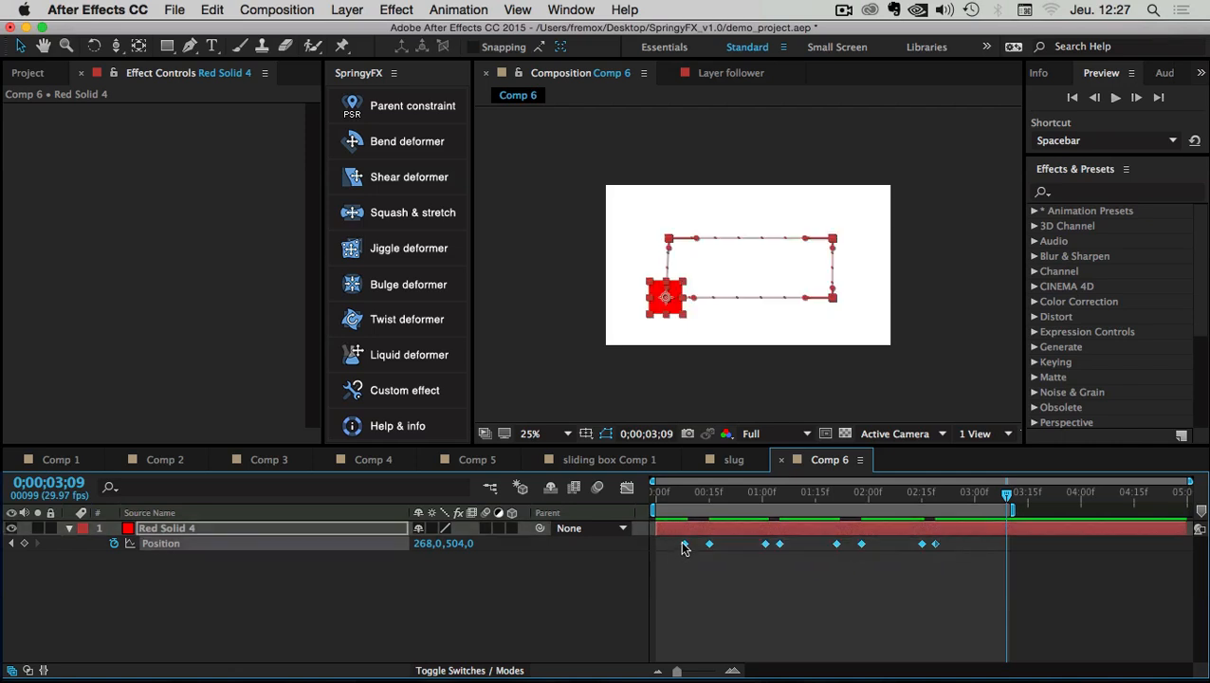
{"action": "right_click", "coordinate": [682, 548]}
{"action": "mouse_move", "coordinate": [783, 661]}
{"action": "left_click", "coordinate": [934, 484]}
Preview the eased rectangular loop, then stop and reselect Red Solid 4
{"action": "key", "text": "space"}
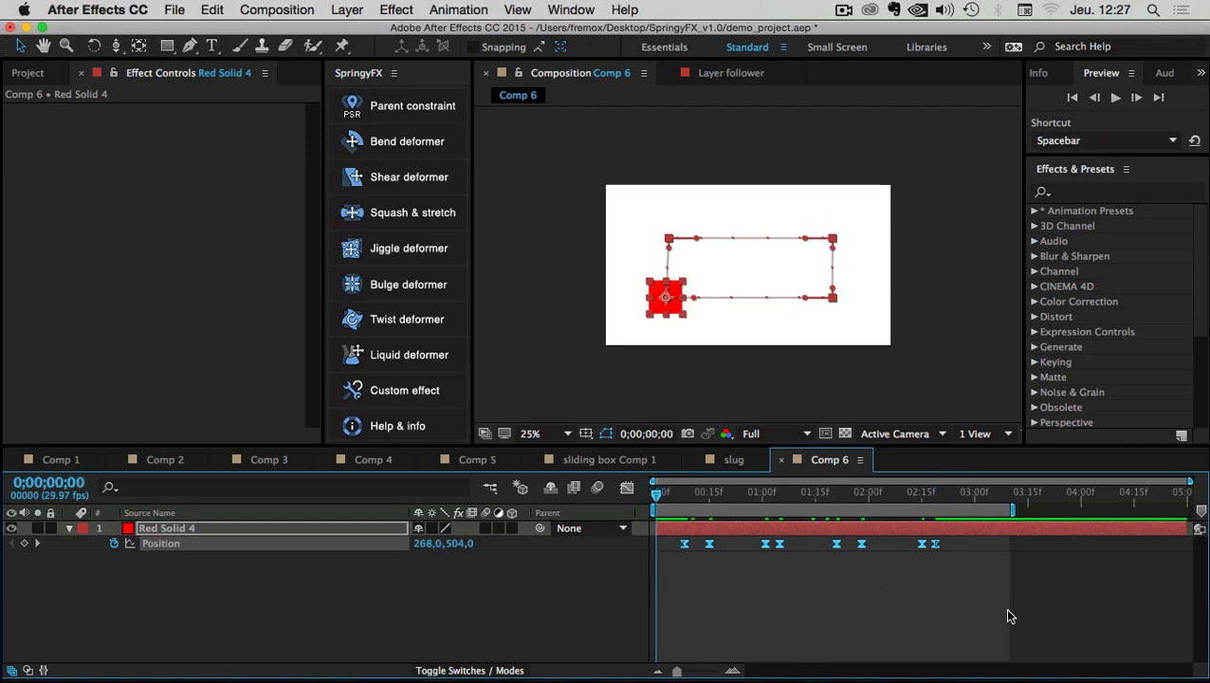
{"action": "left_click", "coordinate": [1115, 97]}
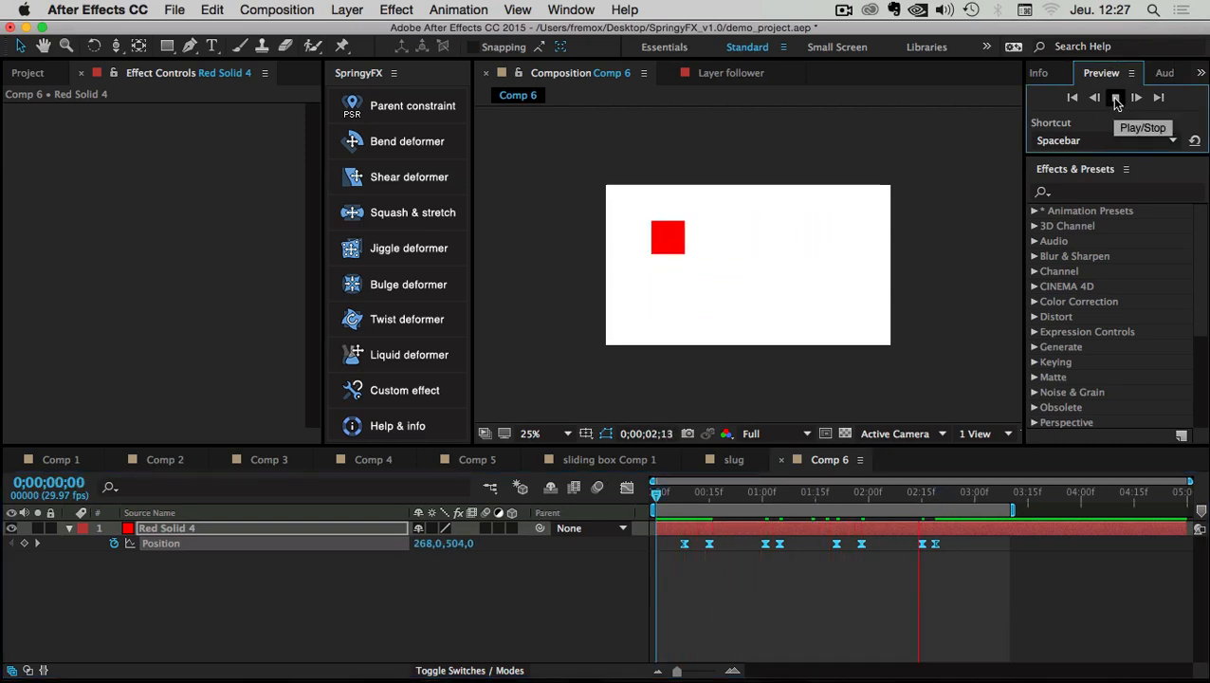
{"action": "left_click", "coordinate": [825, 643]}
{"action": "key", "text": "space"}
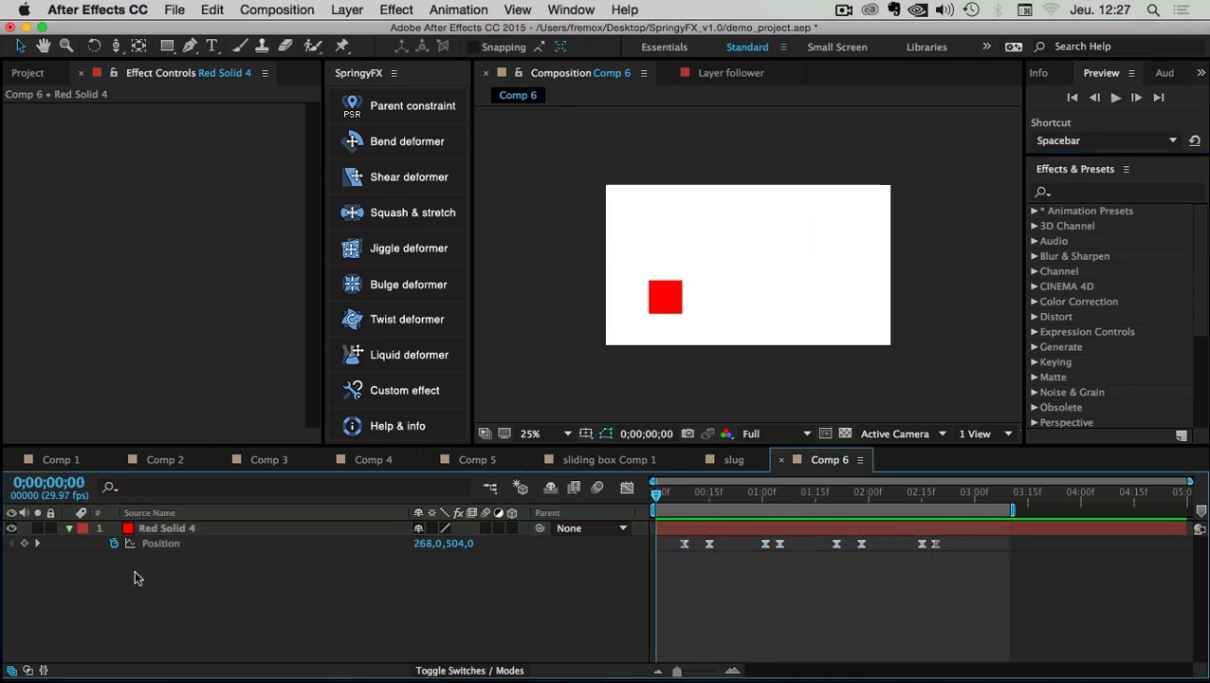
{"action": "left_click", "coordinate": [163, 528]}
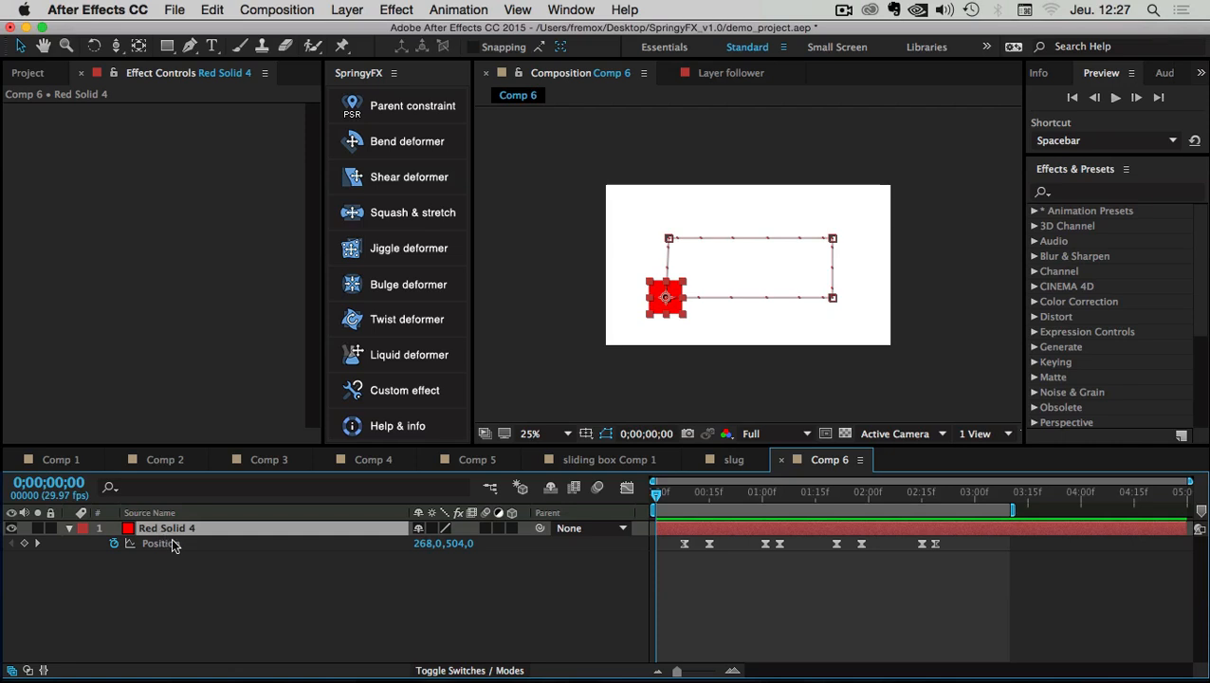
Apply SpringyFX Squash & stretch to Red Solid 4 and collapse its Scale X/Y and Bulge X/Y effects
{"action": "left_click", "coordinate": [406, 218]}
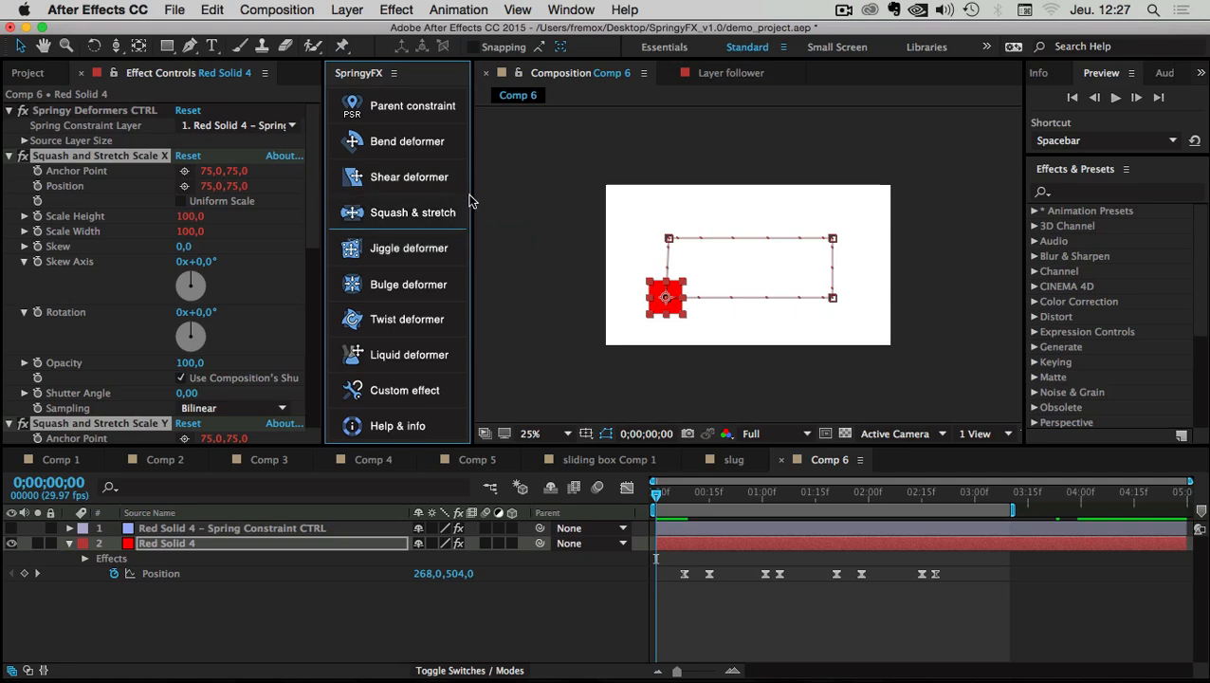
{"action": "left_click", "coordinate": [690, 594]}
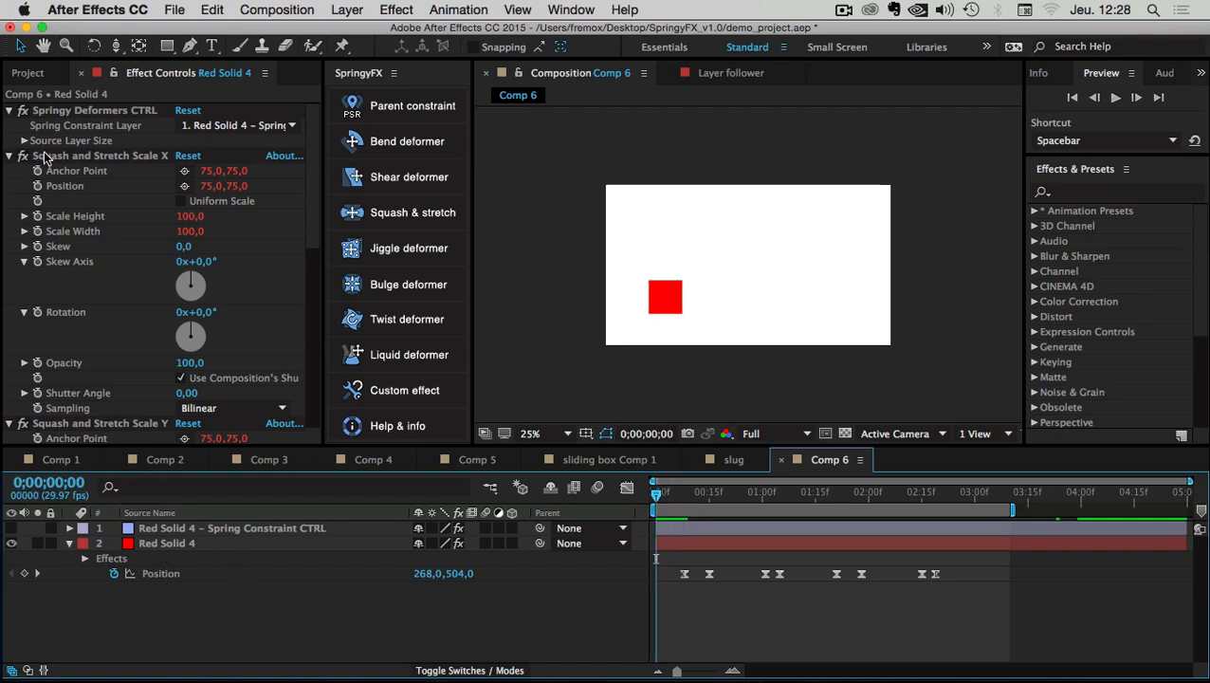
{"action": "left_click", "coordinate": [164, 542]}
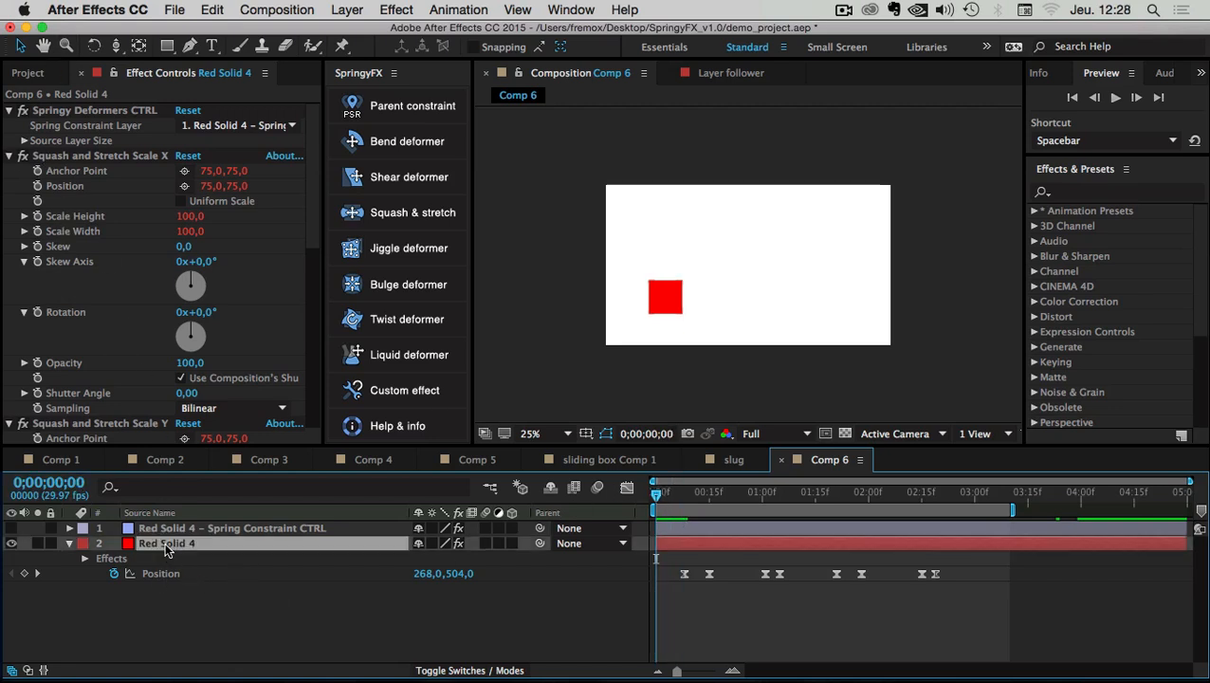
{"action": "left_click", "coordinate": [9, 172]}
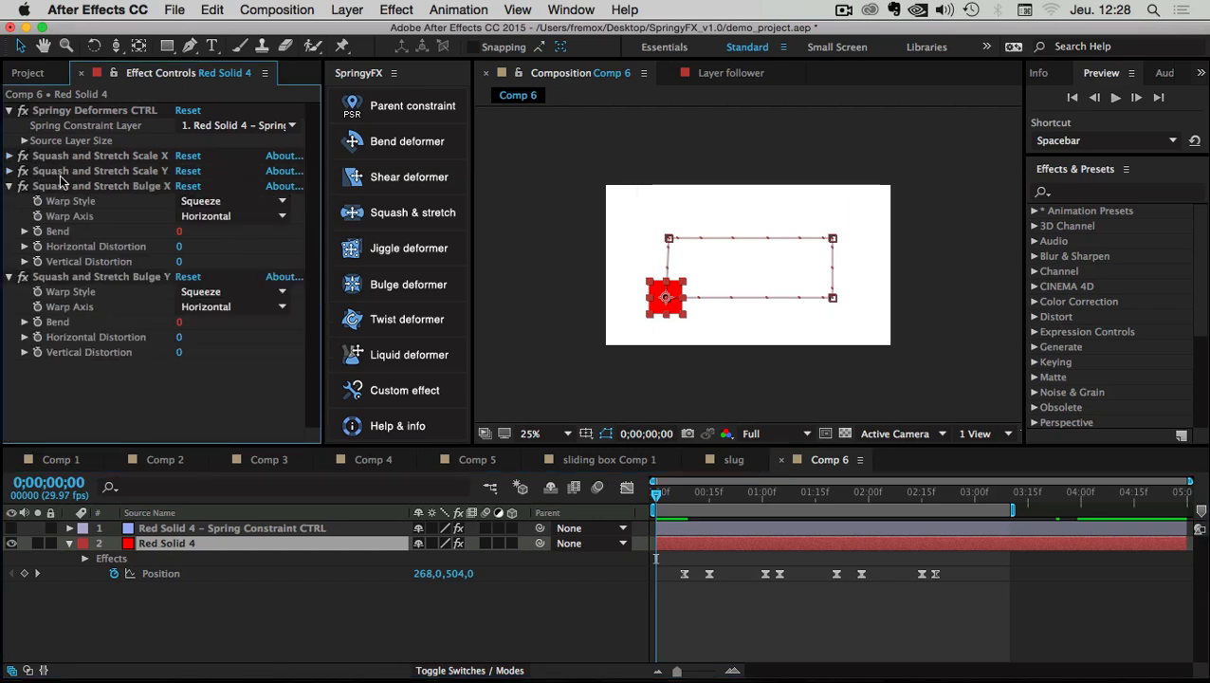
{"action": "left_click", "coordinate": [11, 189]}
{"action": "left_click", "coordinate": [9, 201]}
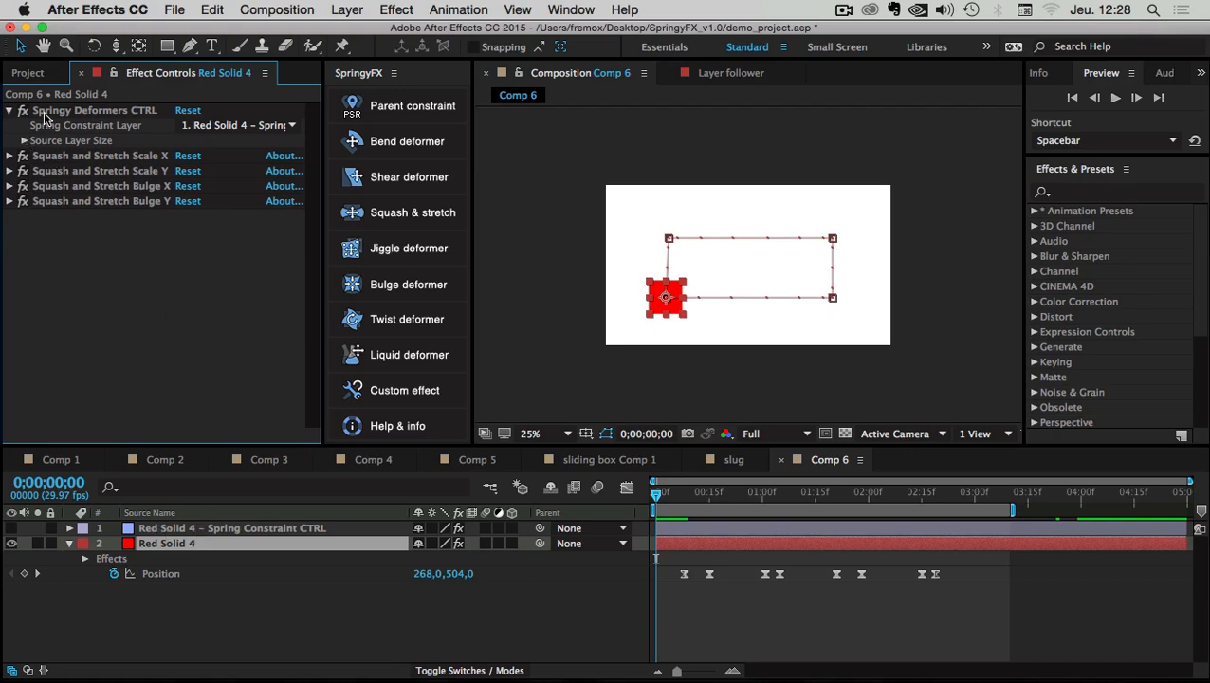
{"action": "left_click", "coordinate": [102, 154]}
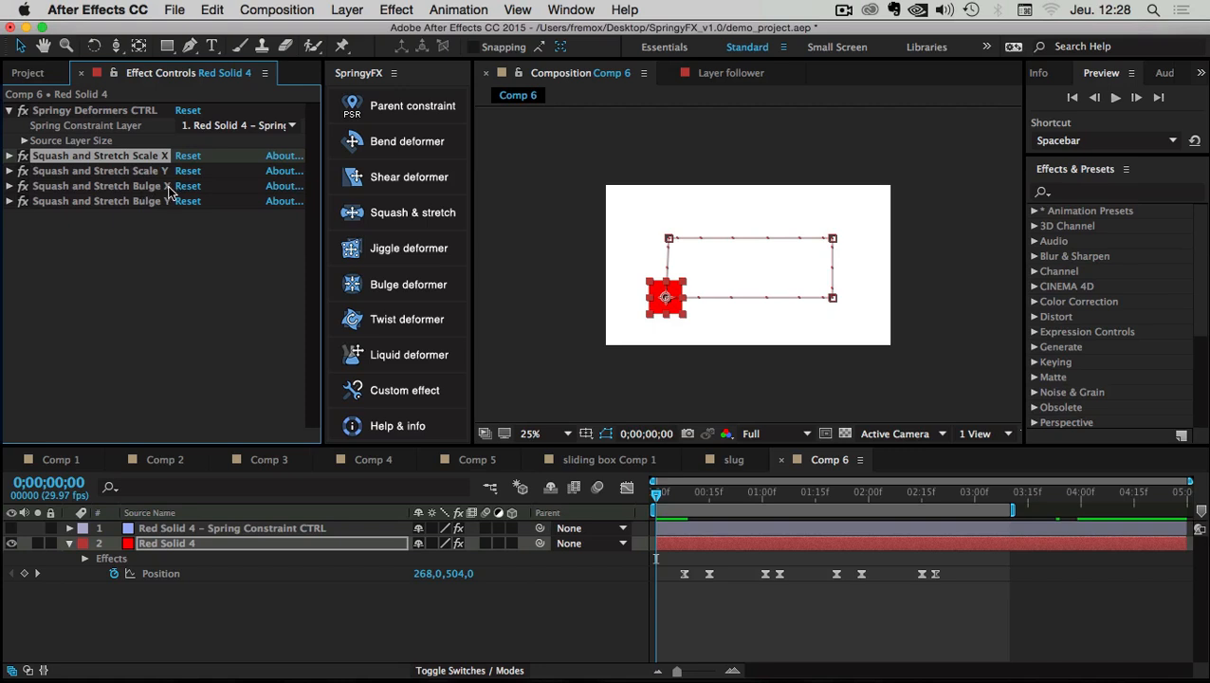
Expand and collapse the Scale X, Scale Y and Bulge X effect settings to inspect them
{"action": "left_click", "coordinate": [10, 156]}
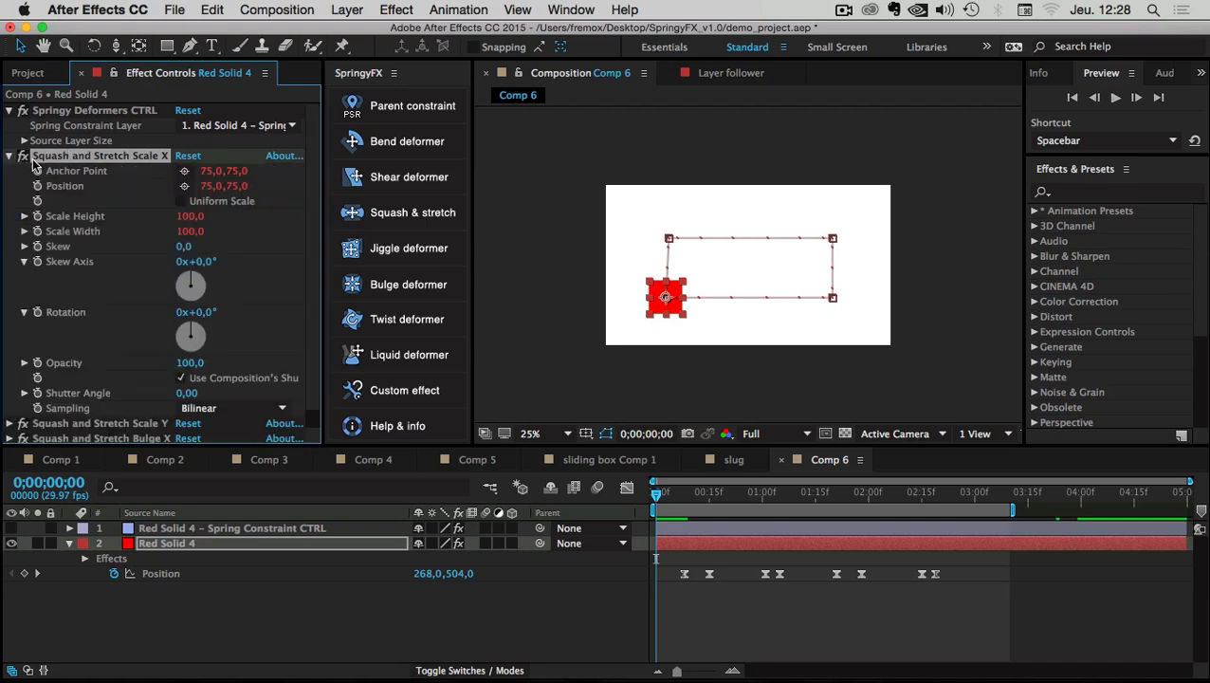
{"action": "left_click", "coordinate": [10, 155]}
{"action": "left_click", "coordinate": [10, 171]}
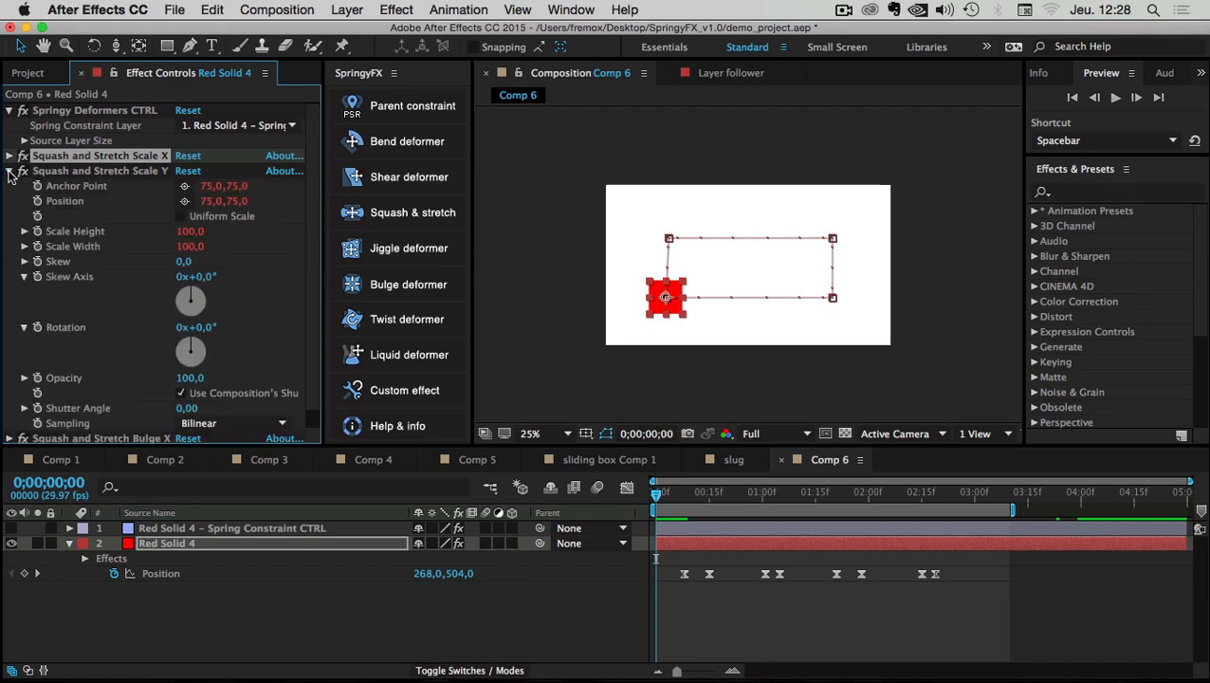
{"action": "left_click", "coordinate": [8, 171]}
{"action": "left_click", "coordinate": [8, 186]}
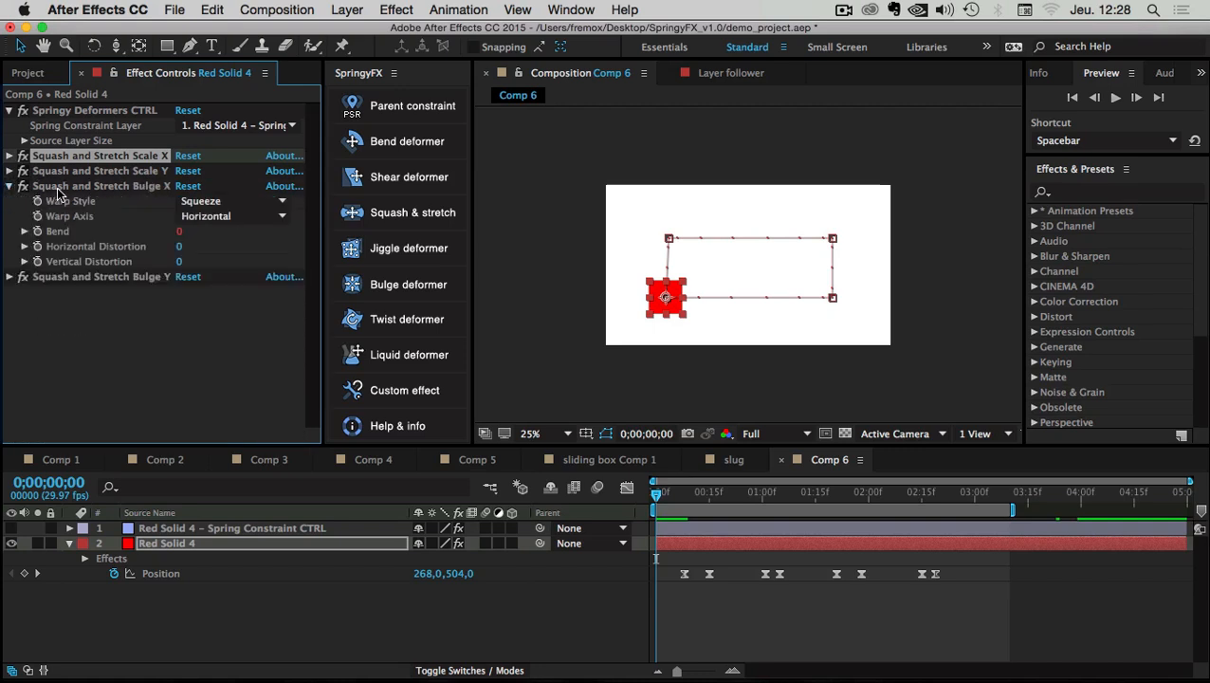
{"action": "left_click", "coordinate": [9, 170]}
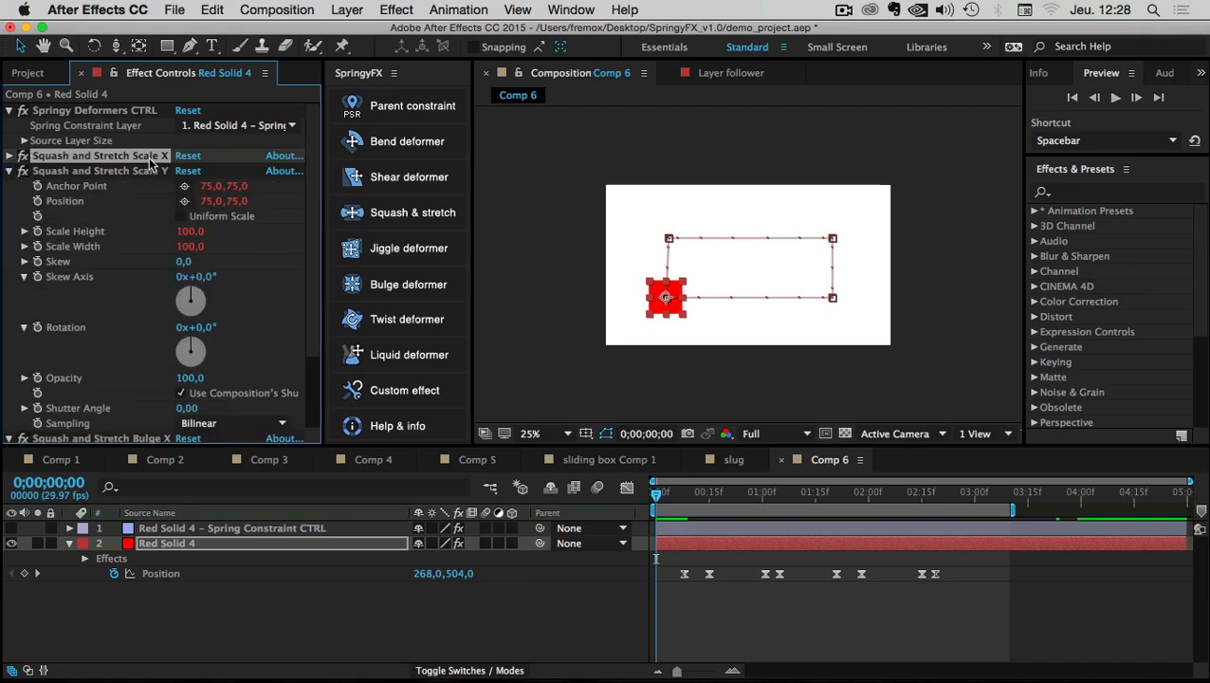
Browse Red Solid 4's layer context menu twice without choosing any command
{"action": "right_click", "coordinate": [150, 545]}
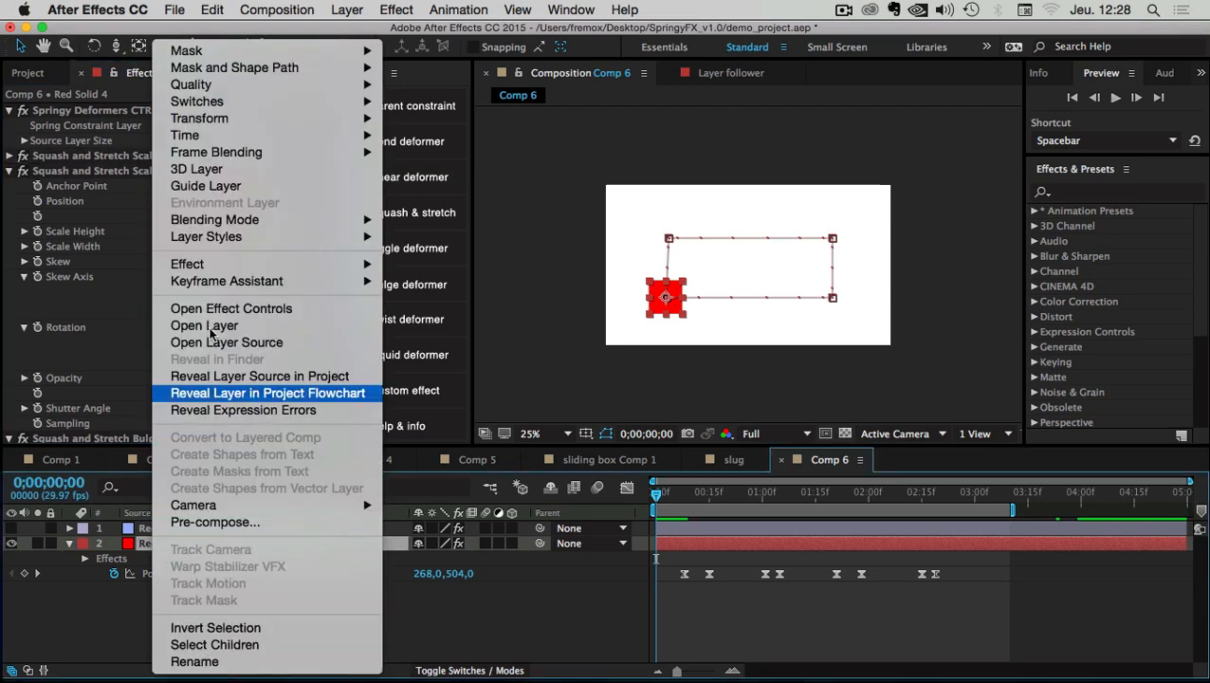
{"action": "mouse_move", "coordinate": [356, 264]}
{"action": "mouse_move", "coordinate": [452, 378]}
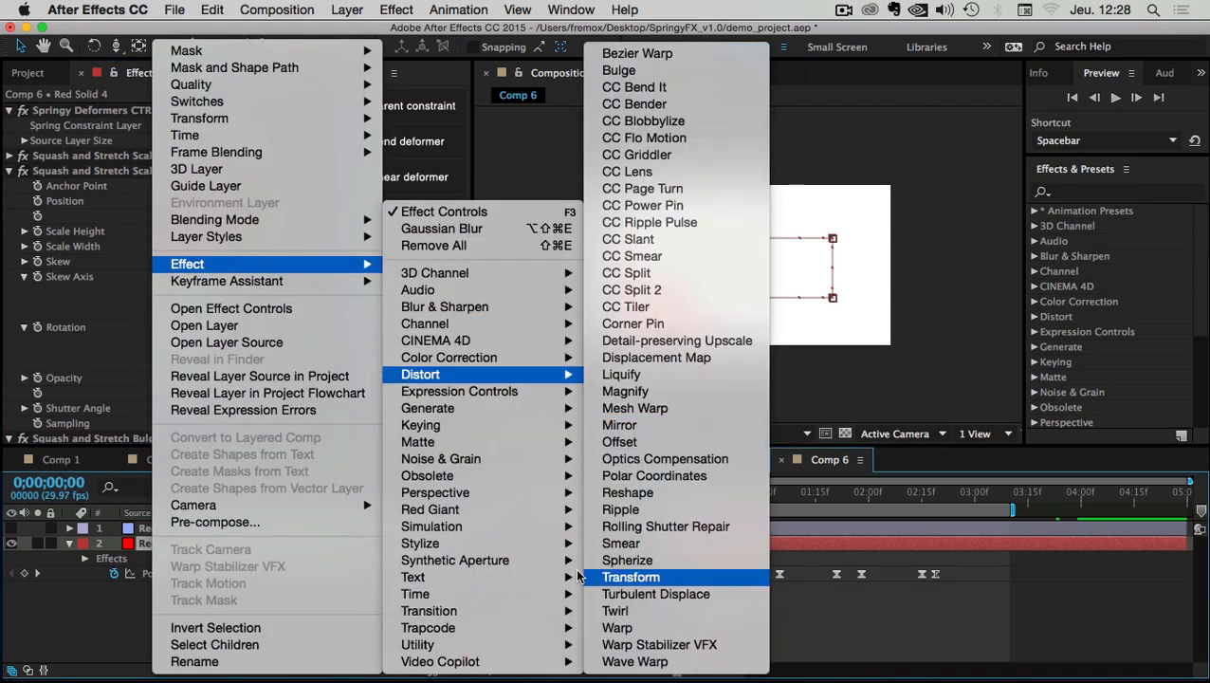
{"action": "left_click", "coordinate": [9, 175]}
{"action": "left_click", "coordinate": [10, 171]}
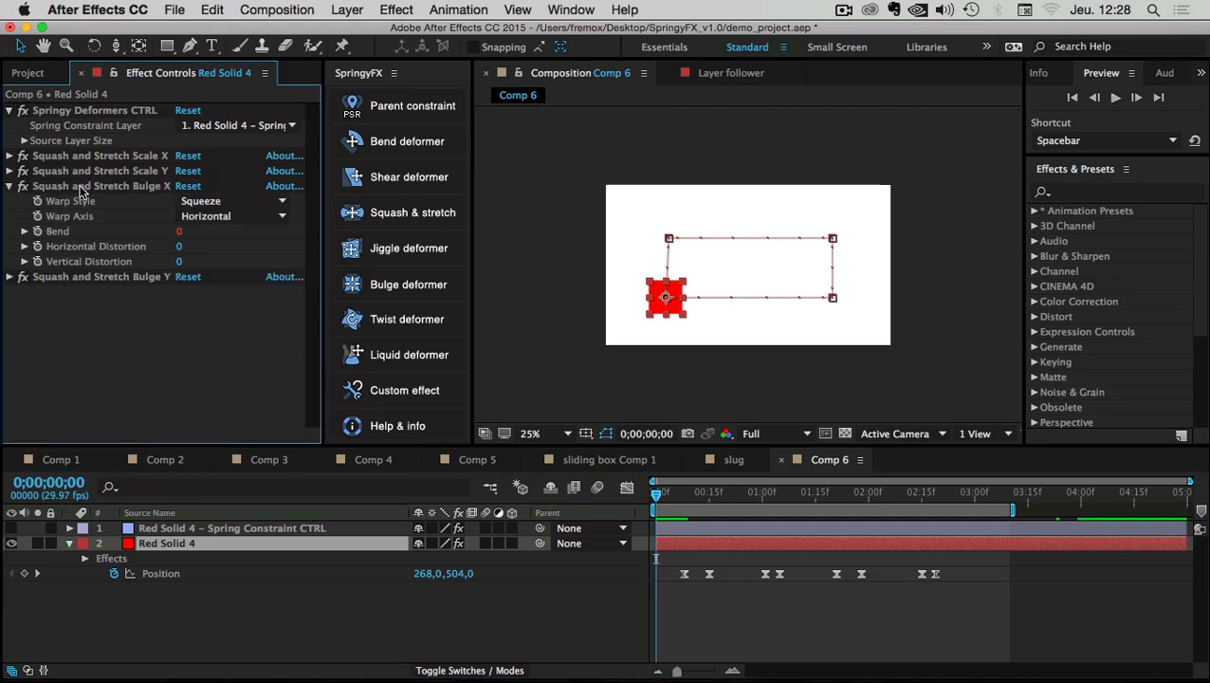
{"action": "left_click", "coordinate": [100, 185]}
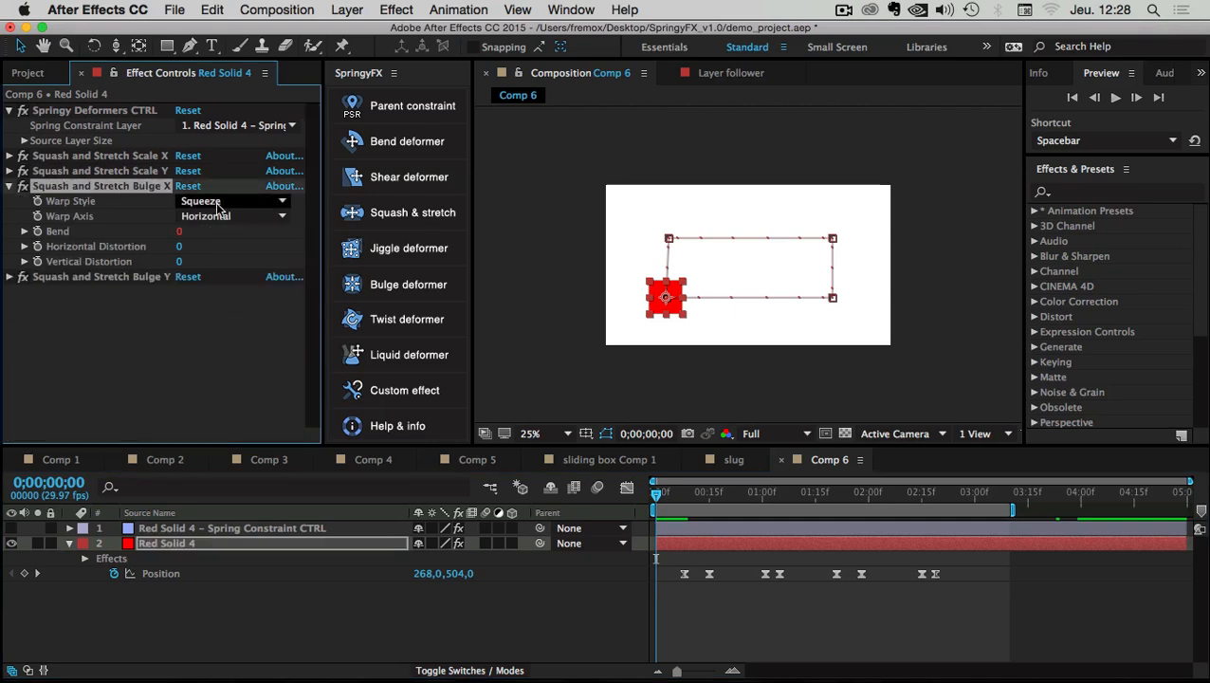
{"action": "right_click", "coordinate": [161, 545]}
{"action": "mouse_move", "coordinate": [204, 265]}
{"action": "mouse_move", "coordinate": [469, 377]}
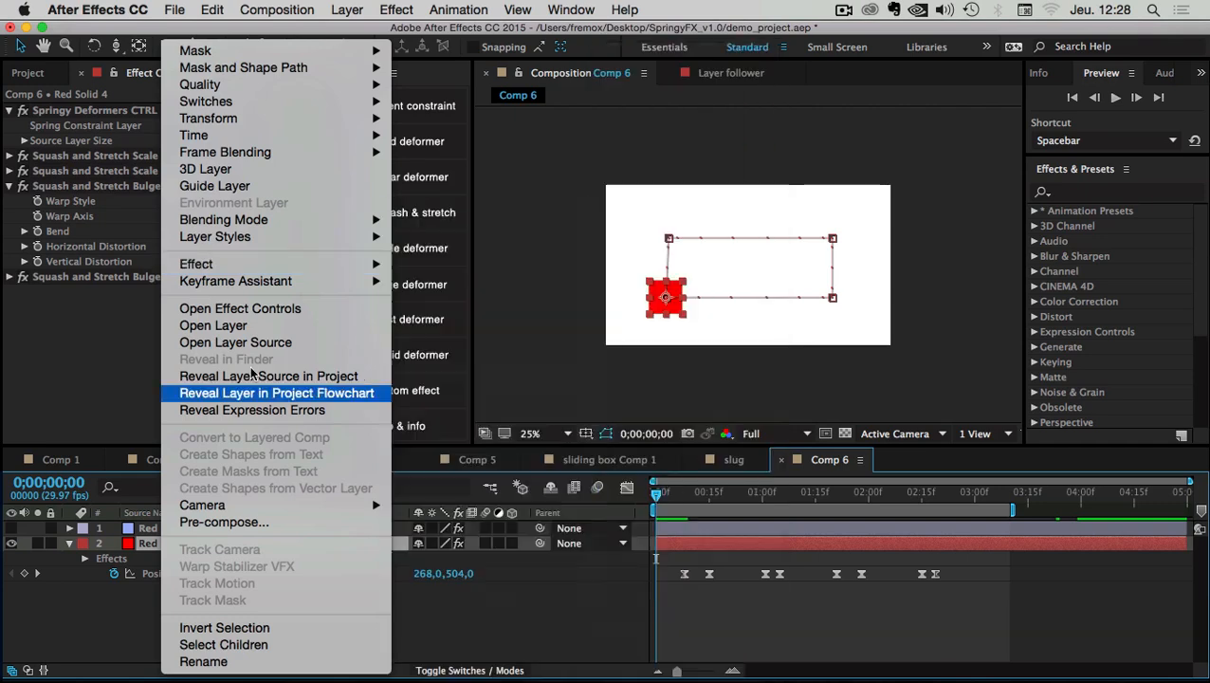
{"action": "left_click", "coordinate": [73, 346]}
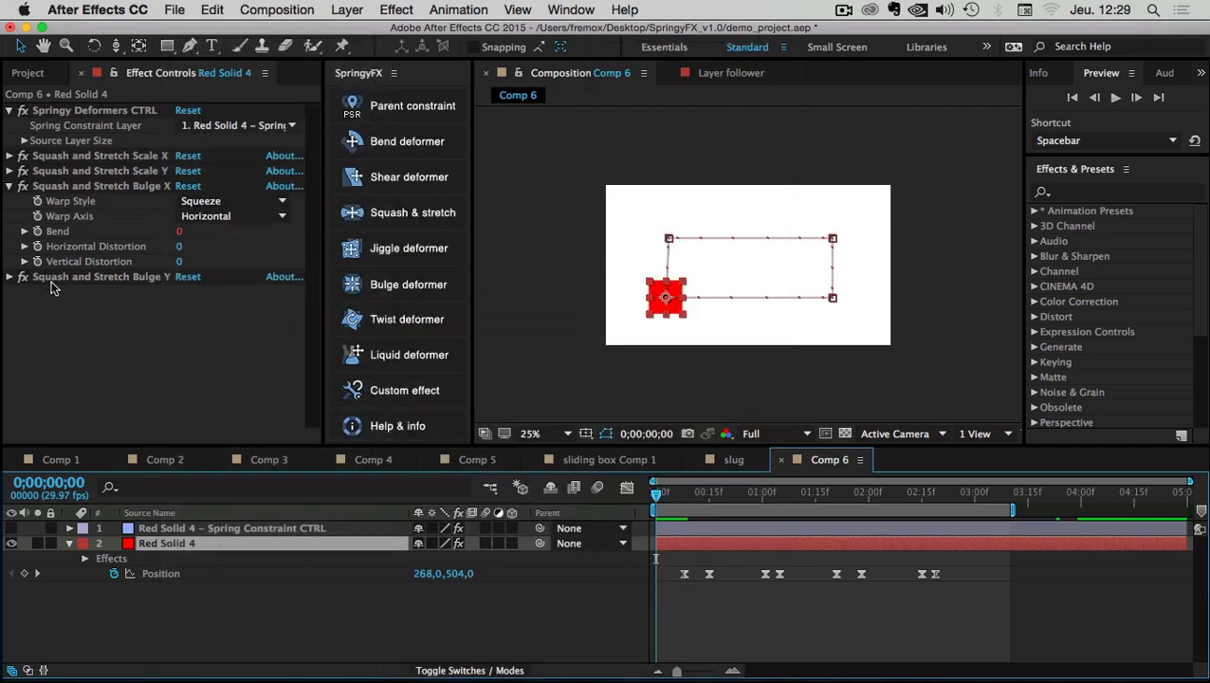
Collapse the Bulge X and Bulge Y settings and fold Red Solid 4's timeline properties
{"action": "left_click", "coordinate": [9, 276]}
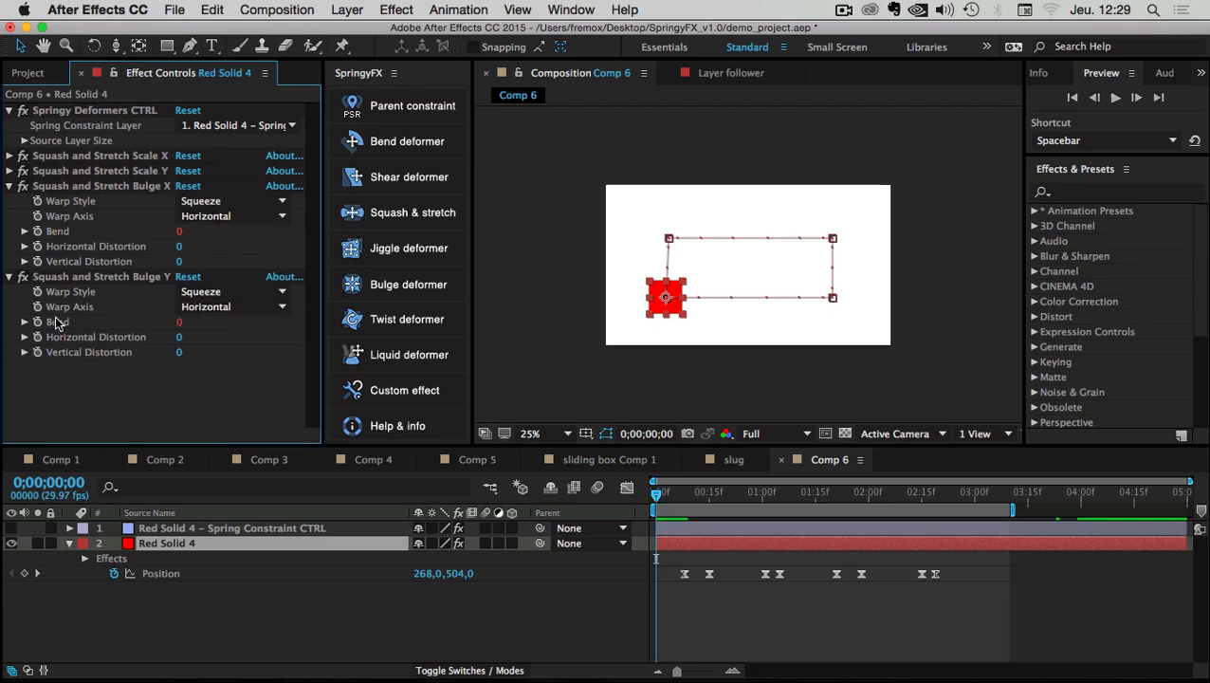
{"action": "left_click", "coordinate": [10, 186]}
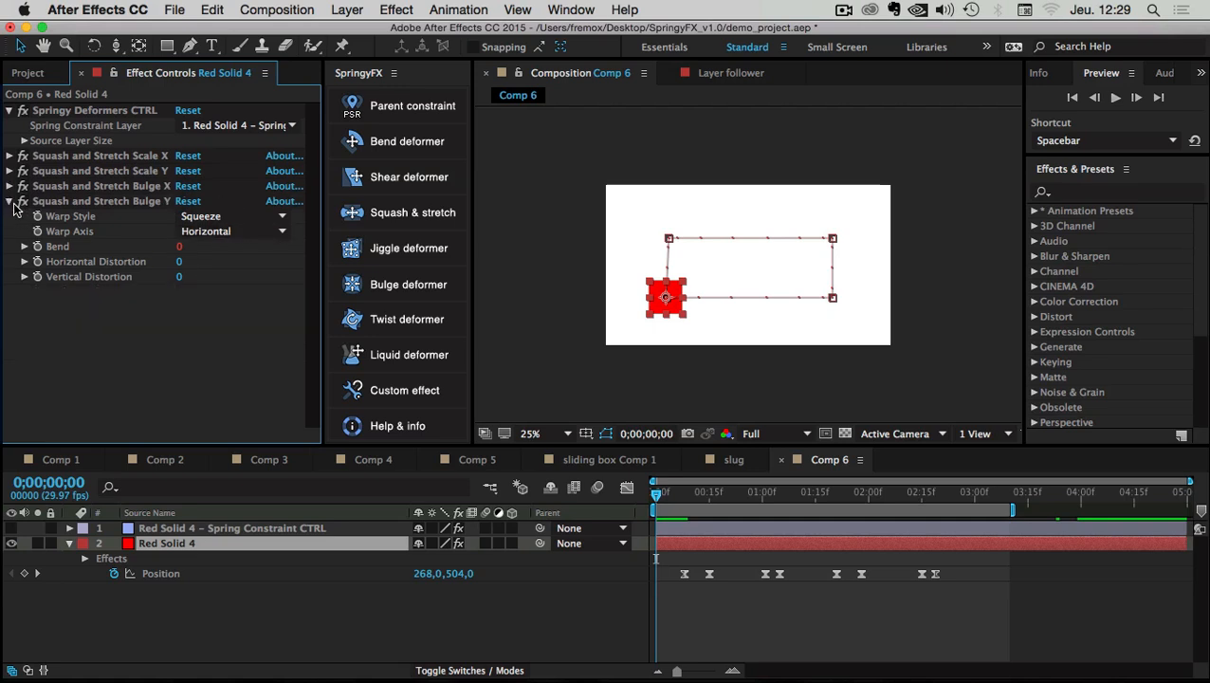
{"action": "left_click", "coordinate": [9, 202]}
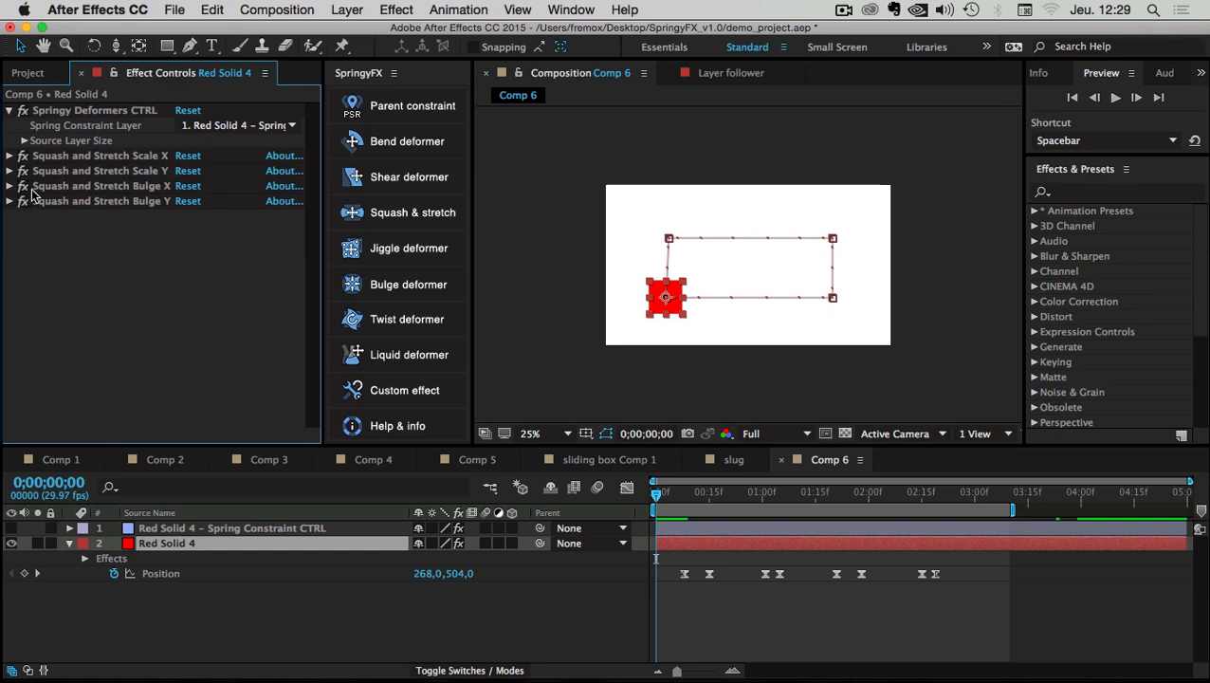
{"action": "left_click", "coordinate": [217, 613]}
{"action": "left_click", "coordinate": [69, 542]}
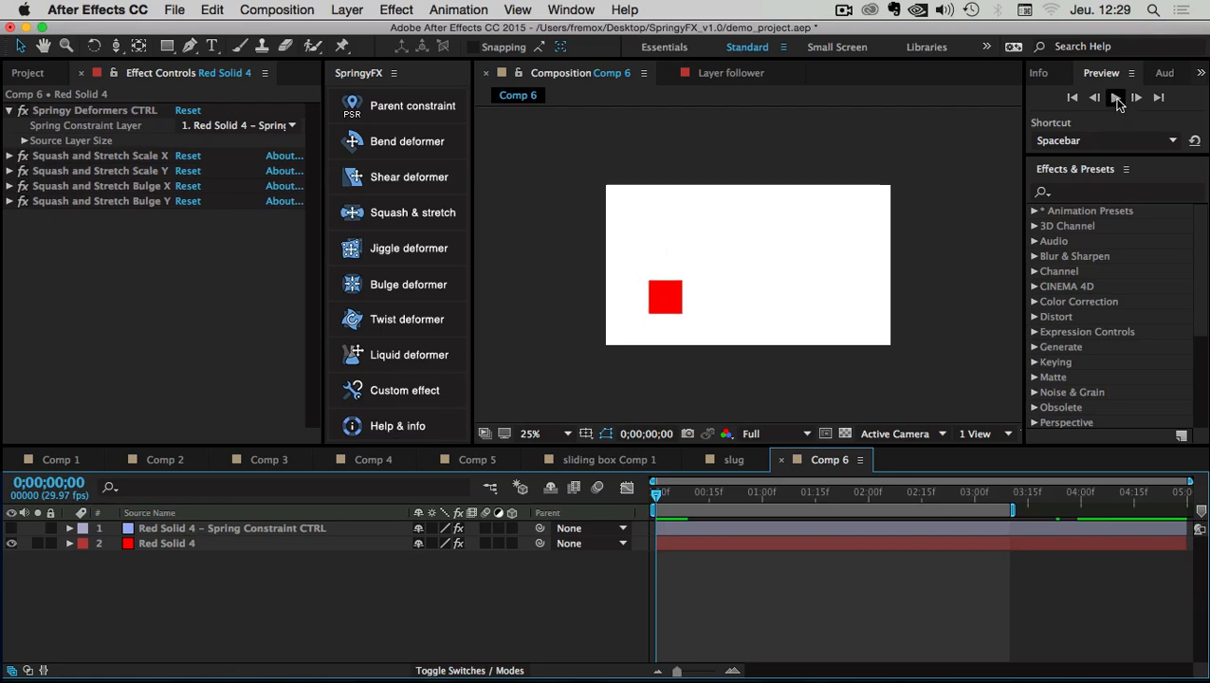
Play Comp 6 and stop the preview at 0;00;01;19
{"action": "left_click", "coordinate": [1118, 104]}
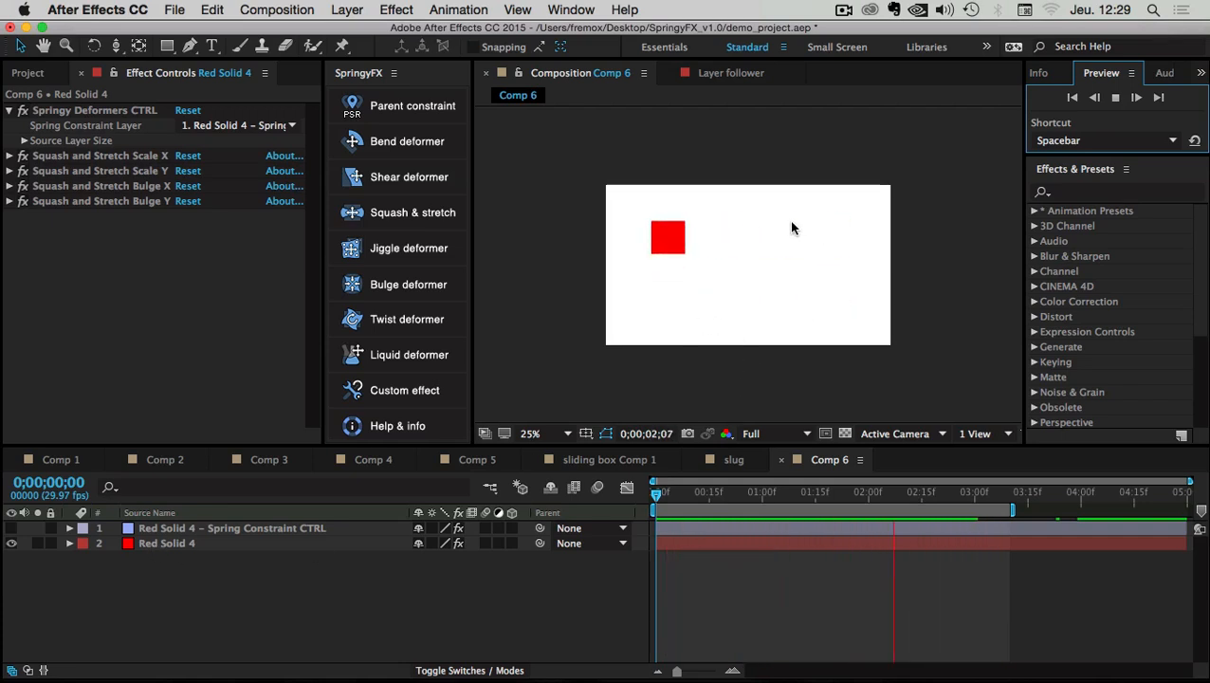
{"action": "left_click", "coordinate": [151, 618]}
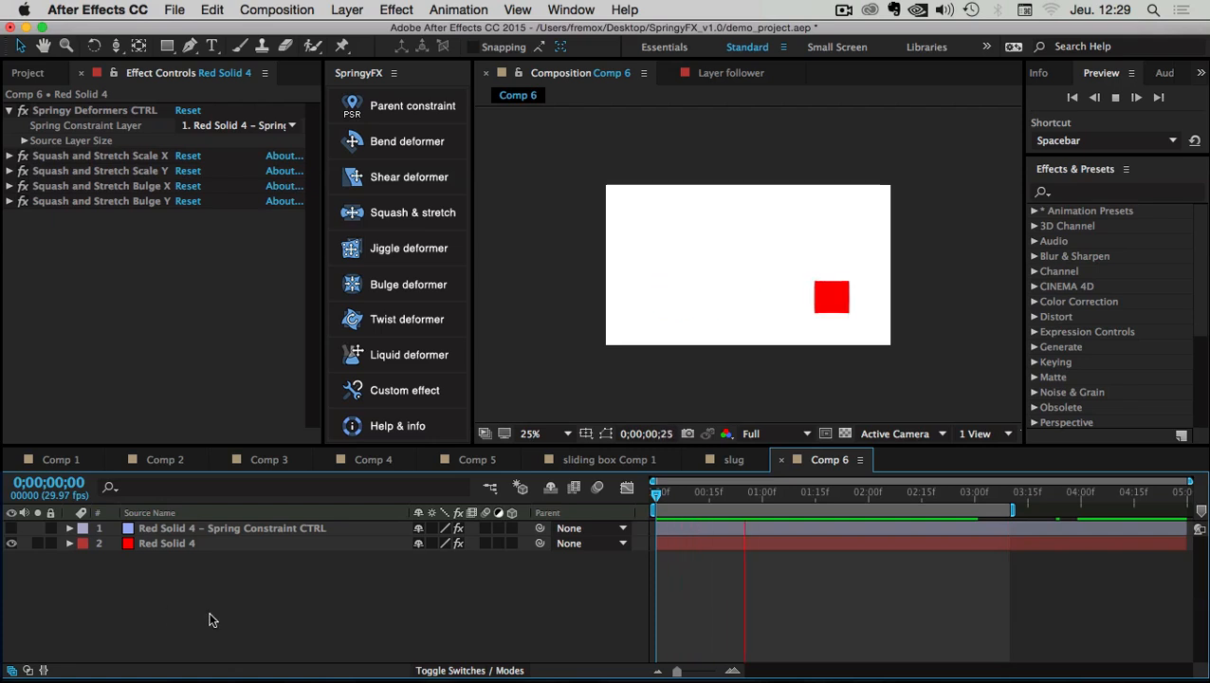
{"action": "key", "text": "space"}
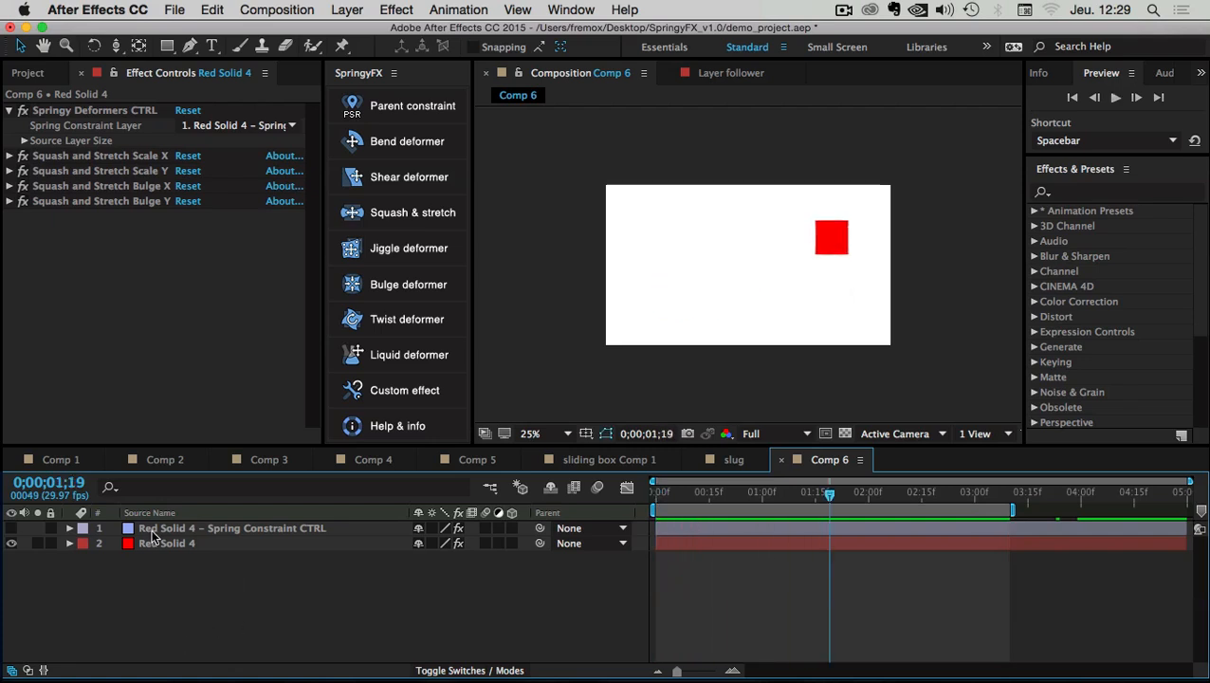
Show the Spring Constraint CTRL effects and expand Spring Physical Attributes at 0;00;01;08
{"action": "left_click", "coordinate": [219, 527]}
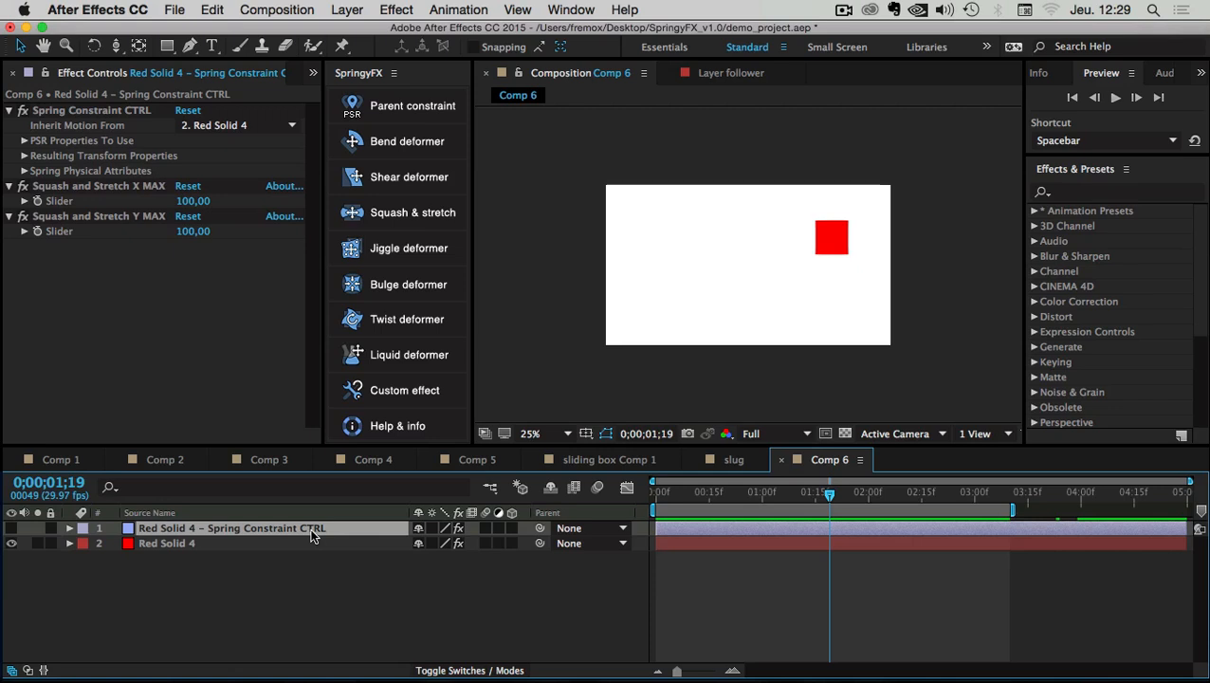
{"action": "left_click", "coordinate": [53, 190]}
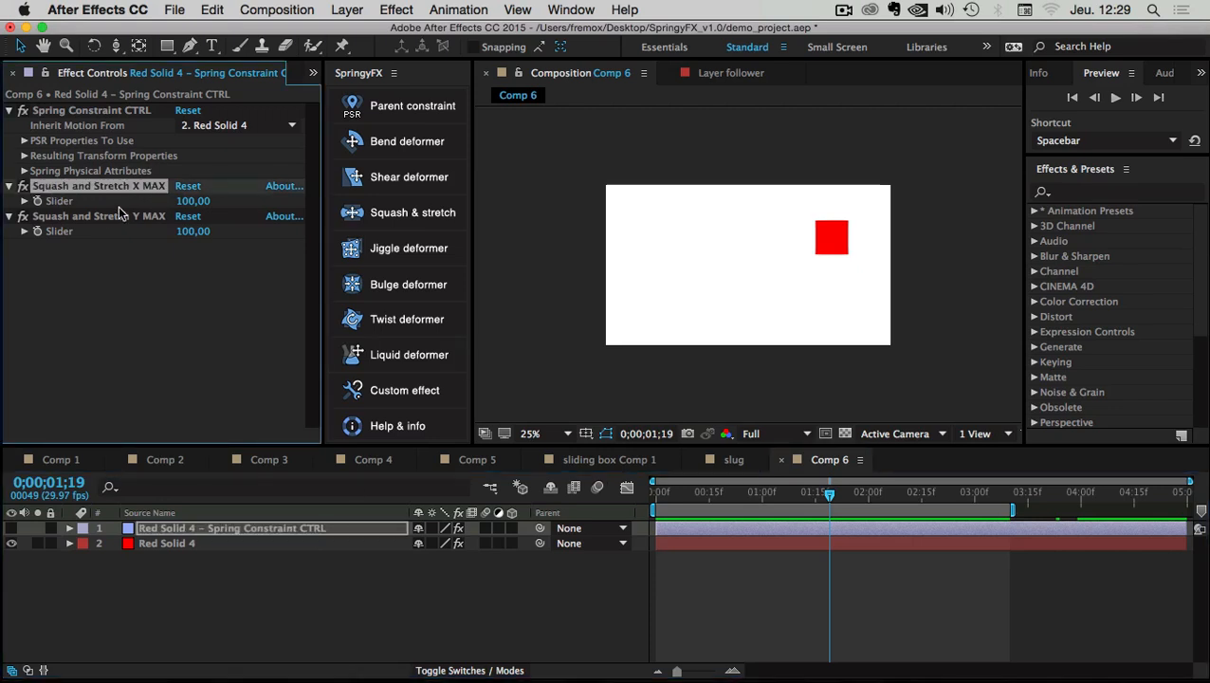
{"action": "left_click", "coordinate": [25, 171]}
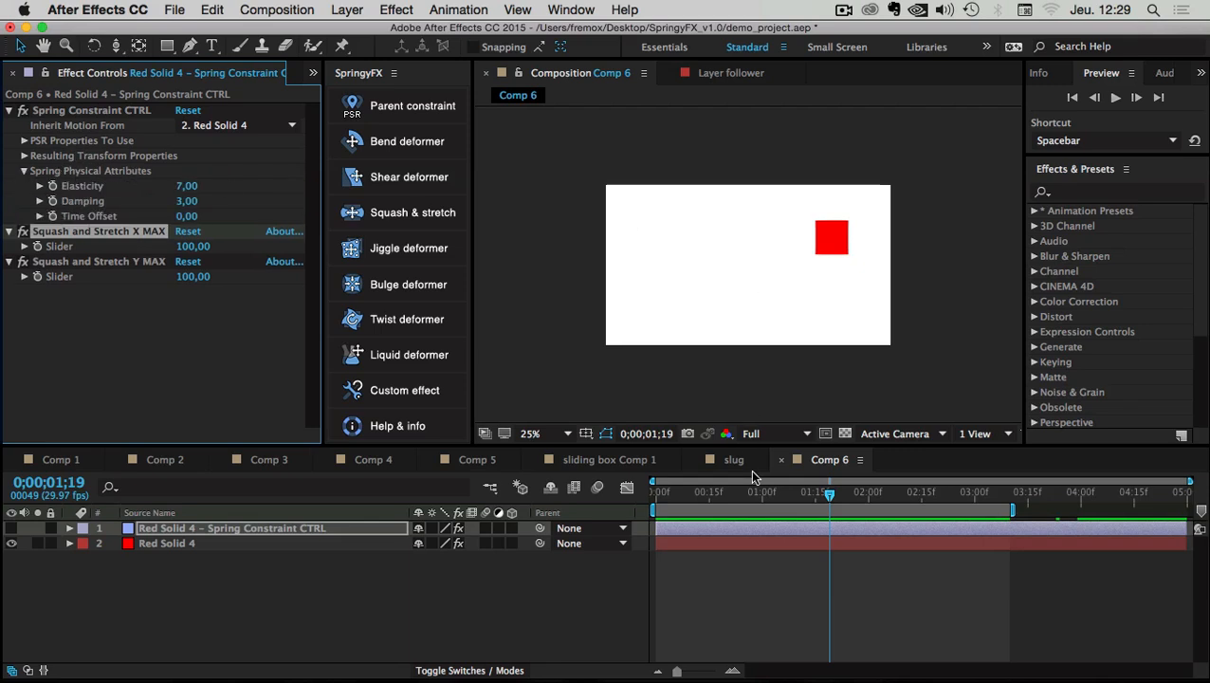
{"action": "mouse_move", "coordinate": [817, 504]}
{"action": "left_mouse_down"}
{"action": "mouse_move", "coordinate": [742, 481]}
{"action": "mouse_move", "coordinate": [815, 489]}
{"action": "left_mouse_up"}
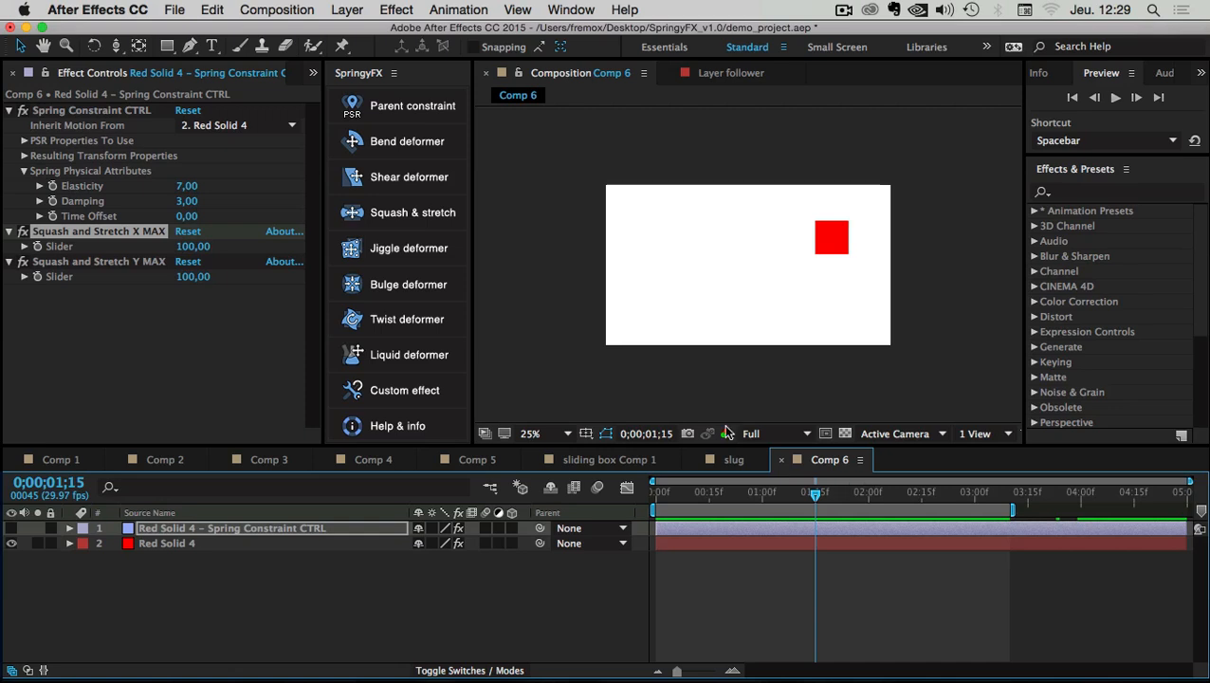
{"action": "left_click_drag", "start_coordinate": [812, 493], "coordinate": [785, 488]}
Set the spring's Elasticity to 6 and Damping to 4
{"action": "left_click", "coordinate": [188, 187]}
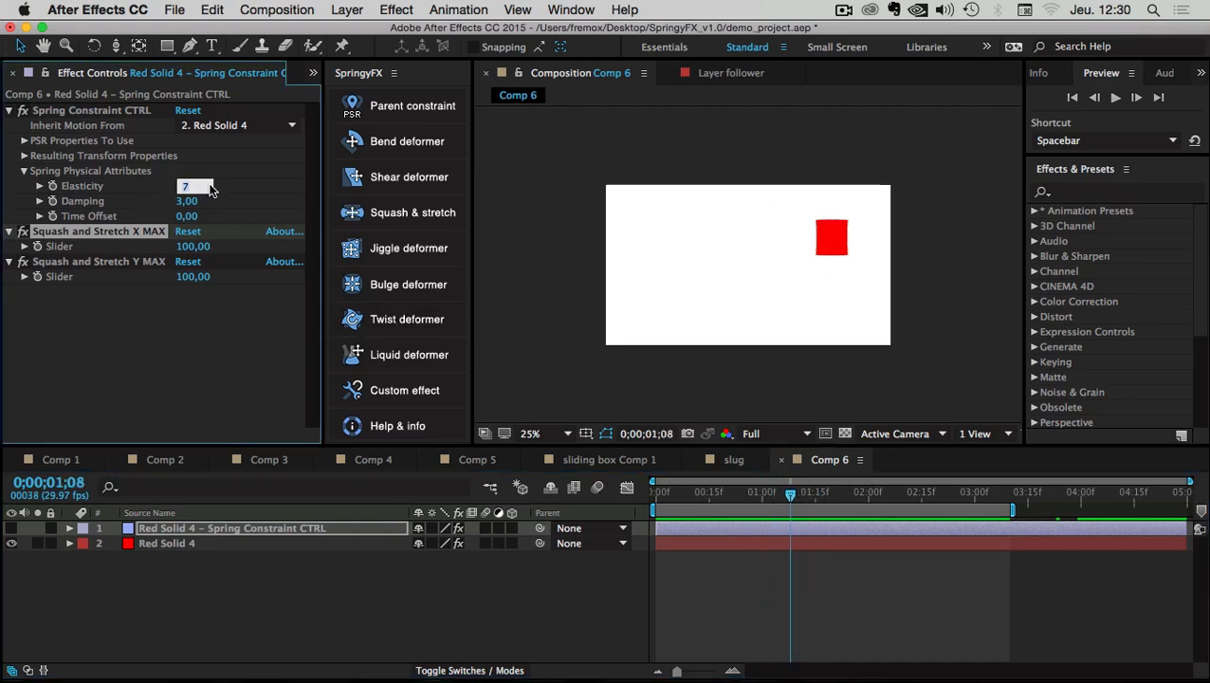
{"action": "type", "text": "6"}
{"action": "key", "text": "Return"}
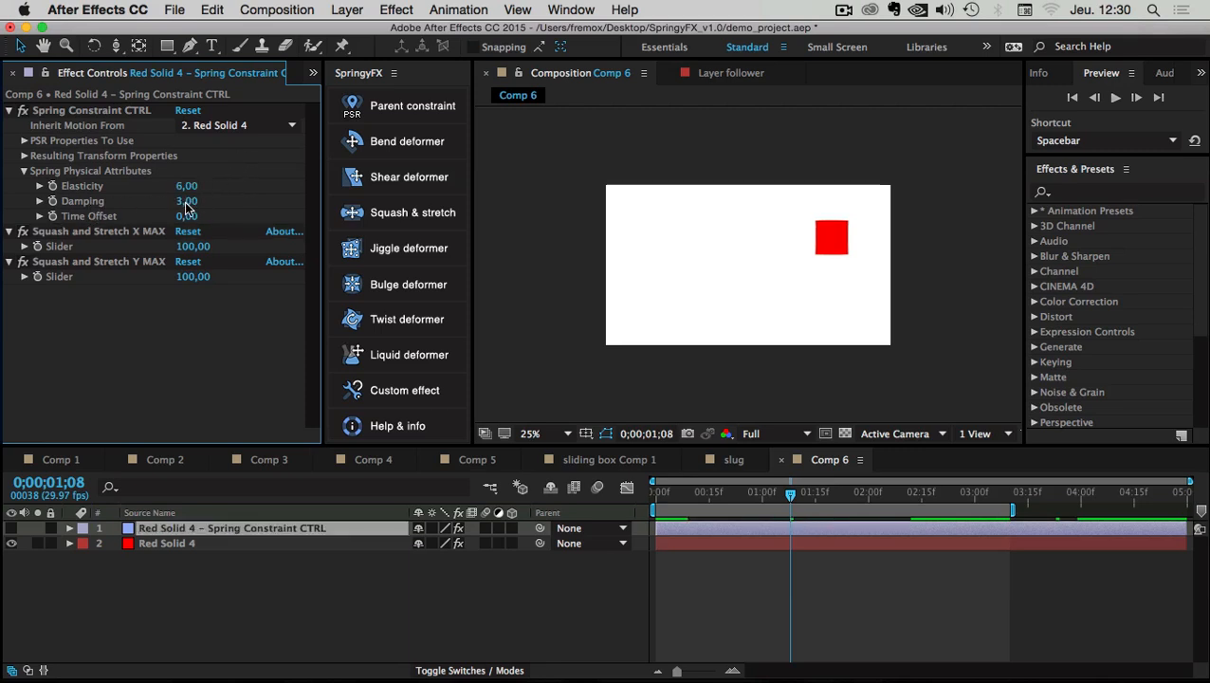
{"action": "left_click", "coordinate": [195, 204]}
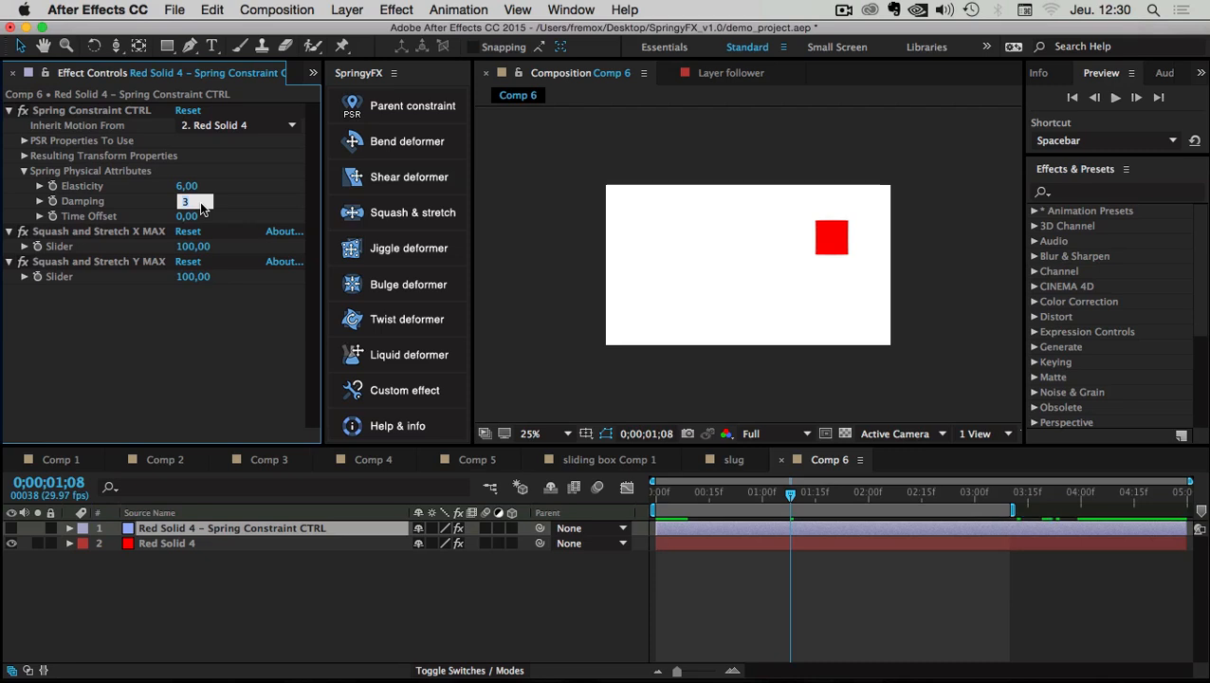
{"action": "type", "text": "4"}
{"action": "key", "text": "Return"}
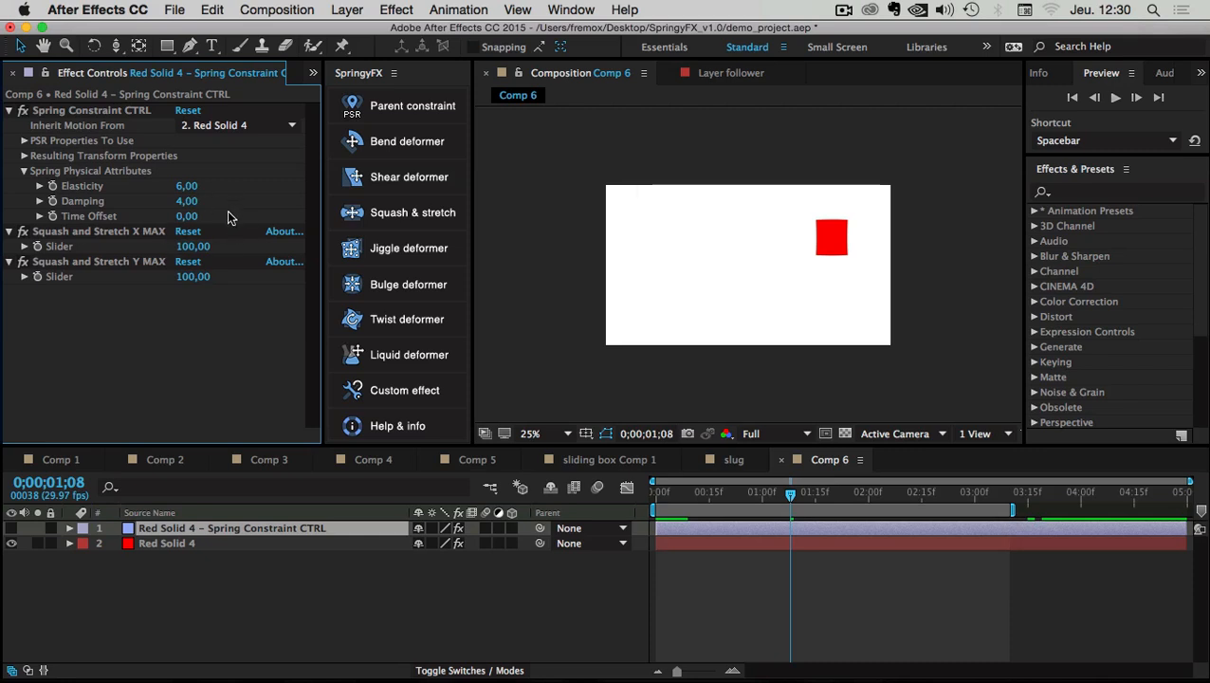
Set Squash and Stretch X MAX and Y MAX to 200, then return to the comp start
{"action": "left_click", "coordinate": [68, 232]}
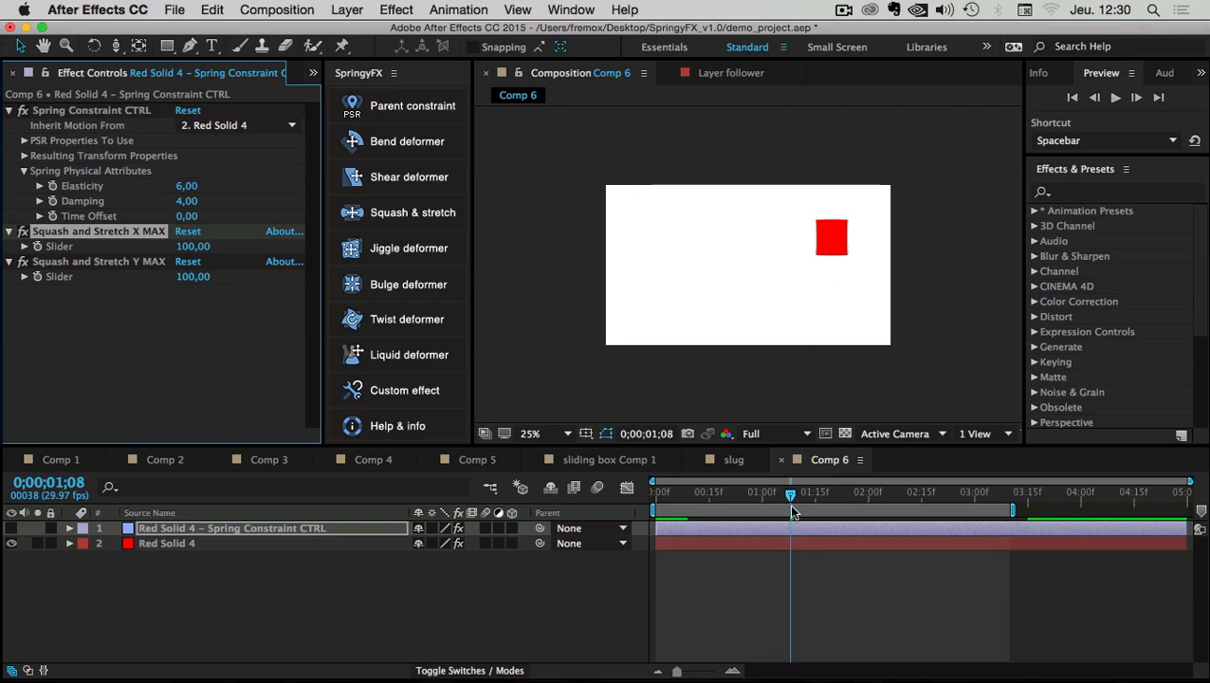
{"action": "left_click_drag", "start_coordinate": [789, 495], "coordinate": [771, 494]}
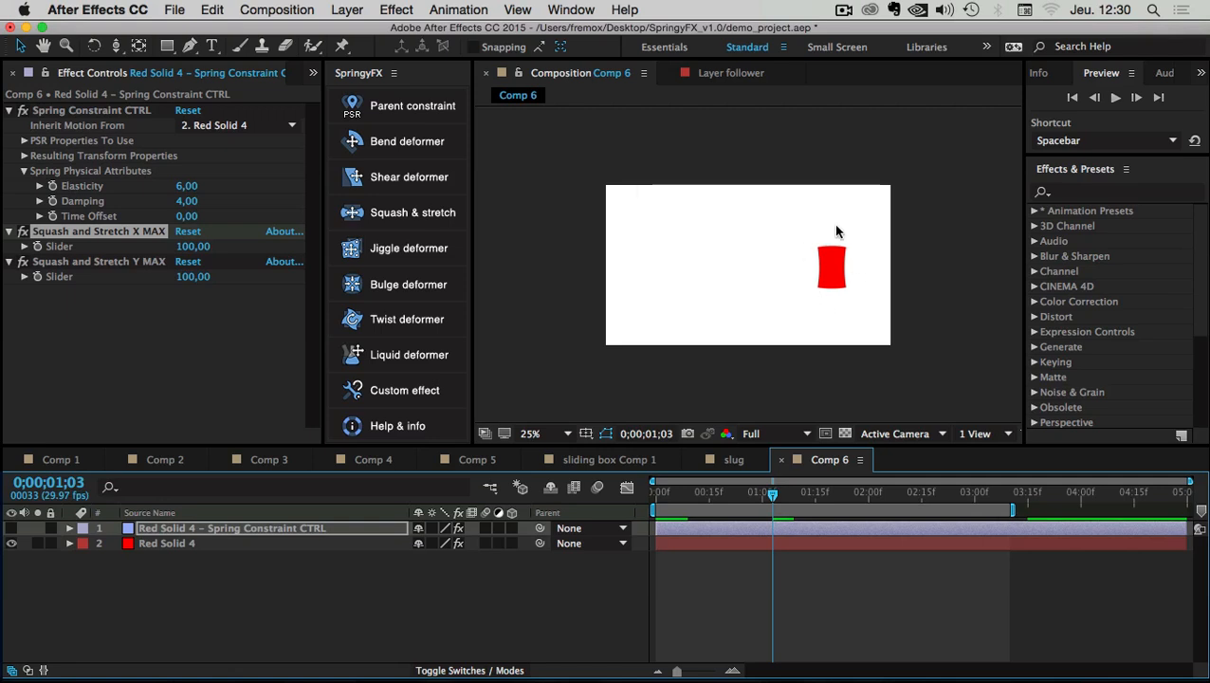
{"action": "left_click", "coordinate": [190, 247]}
{"action": "type", "text": "200"}
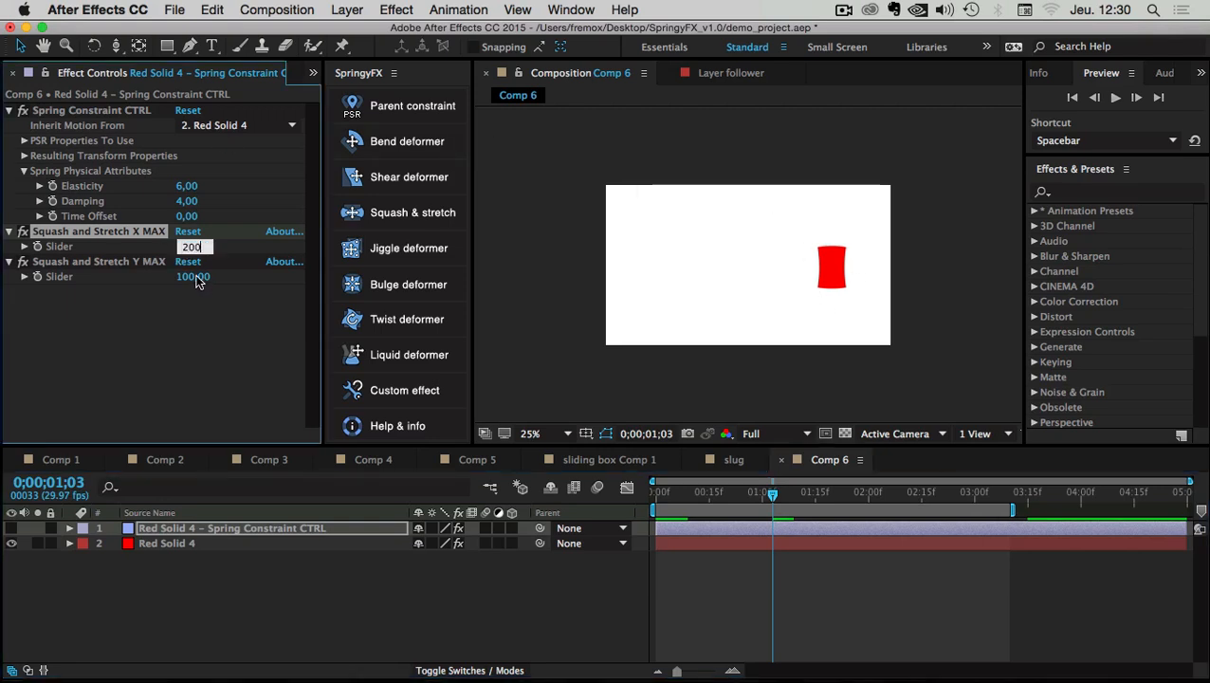
{"action": "key", "text": "Tab"}
{"action": "type", "text": "200"}
{"action": "left_click", "coordinate": [183, 333]}
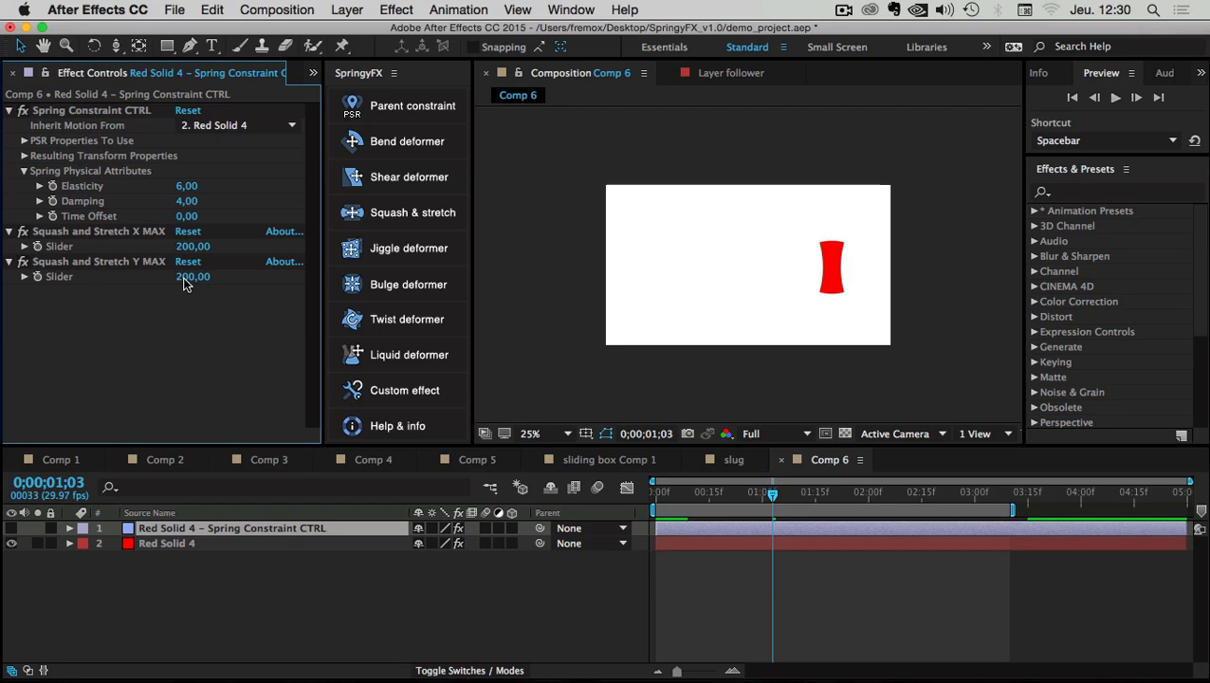
{"action": "left_click", "coordinate": [735, 495]}
{"action": "key", "text": "Home"}
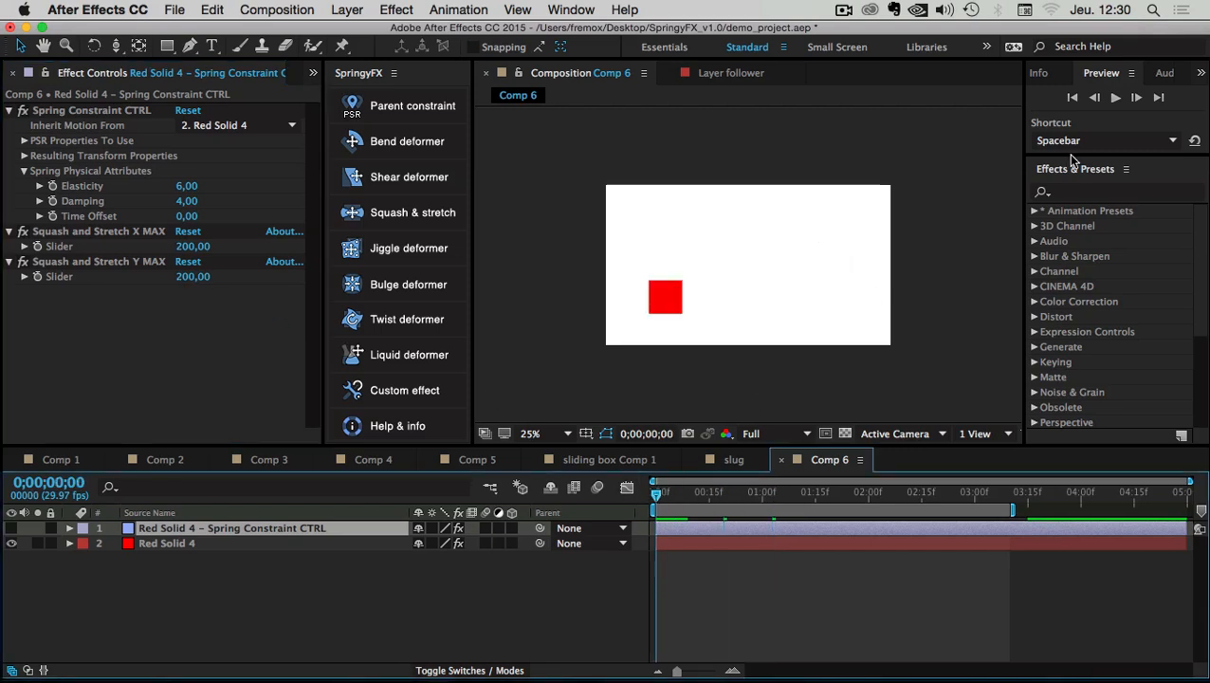
Preview the spring motion, stop at 0;00;00;13 where the solid squashes, and select Red Solid 4
{"action": "left_click", "coordinate": [1112, 101]}
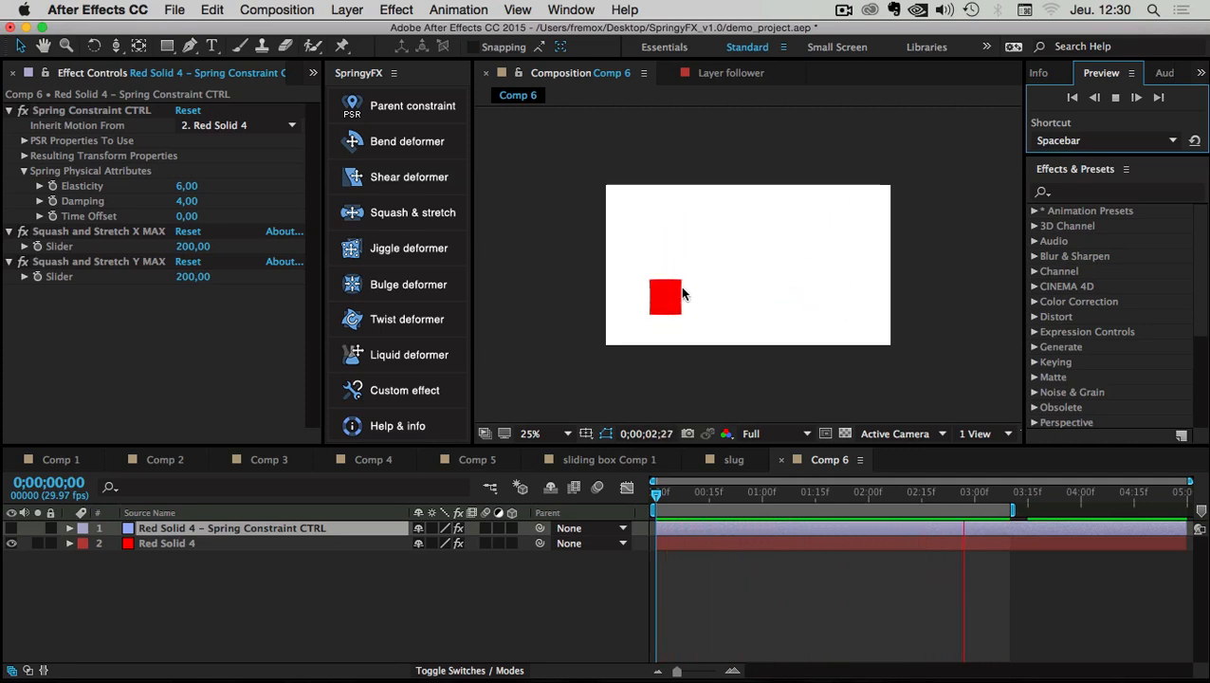
{"action": "left_click", "coordinate": [724, 492]}
{"action": "mouse_move", "coordinate": [703, 493]}
{"action": "left_mouse_down"}
{"action": "mouse_move", "coordinate": [764, 491]}
{"action": "mouse_move", "coordinate": [701, 493]}
{"action": "left_mouse_up"}
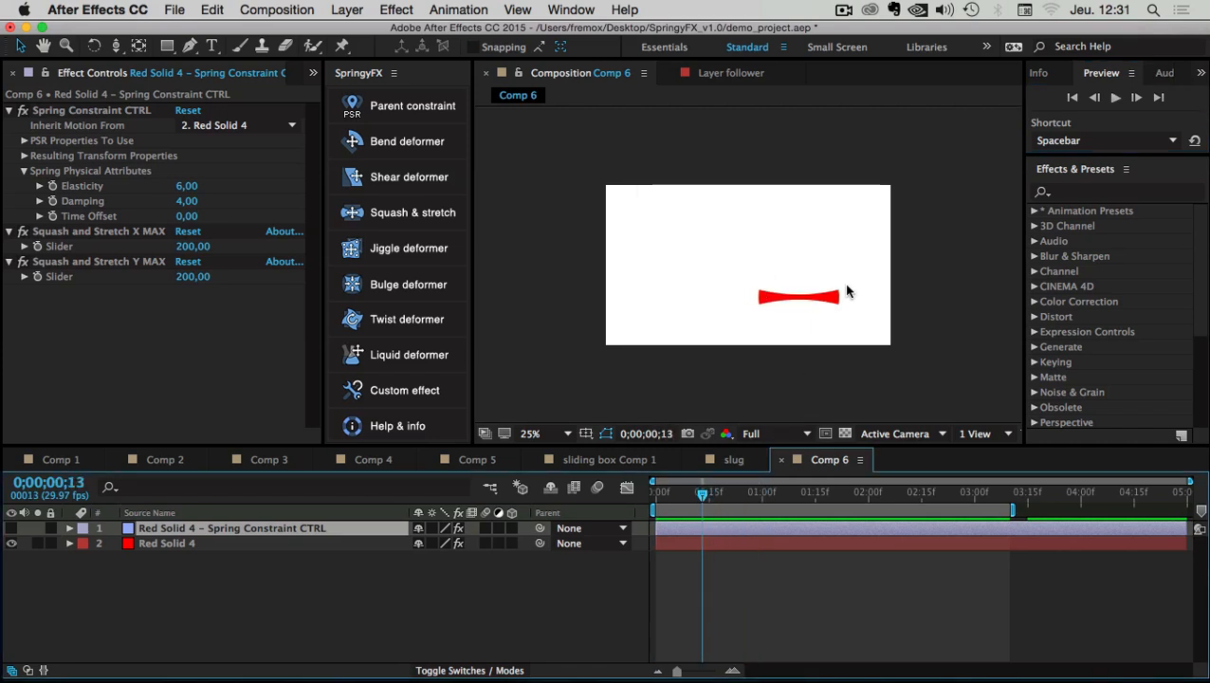
{"action": "left_click", "coordinate": [155, 542]}
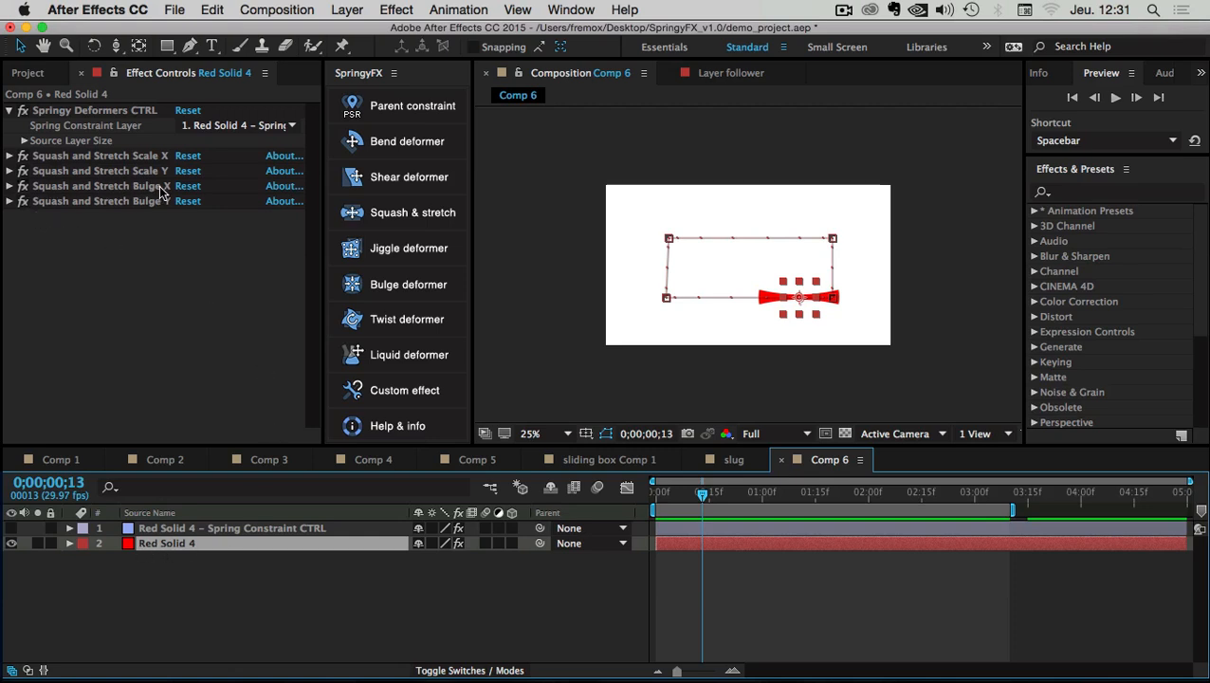
Turn off the Bulge X and Bulge Y effects and replay Comp 6 from the start
{"action": "left_click", "coordinate": [22, 186]}
{"action": "left_click", "coordinate": [22, 200]}
{"action": "left_click", "coordinate": [819, 583]}
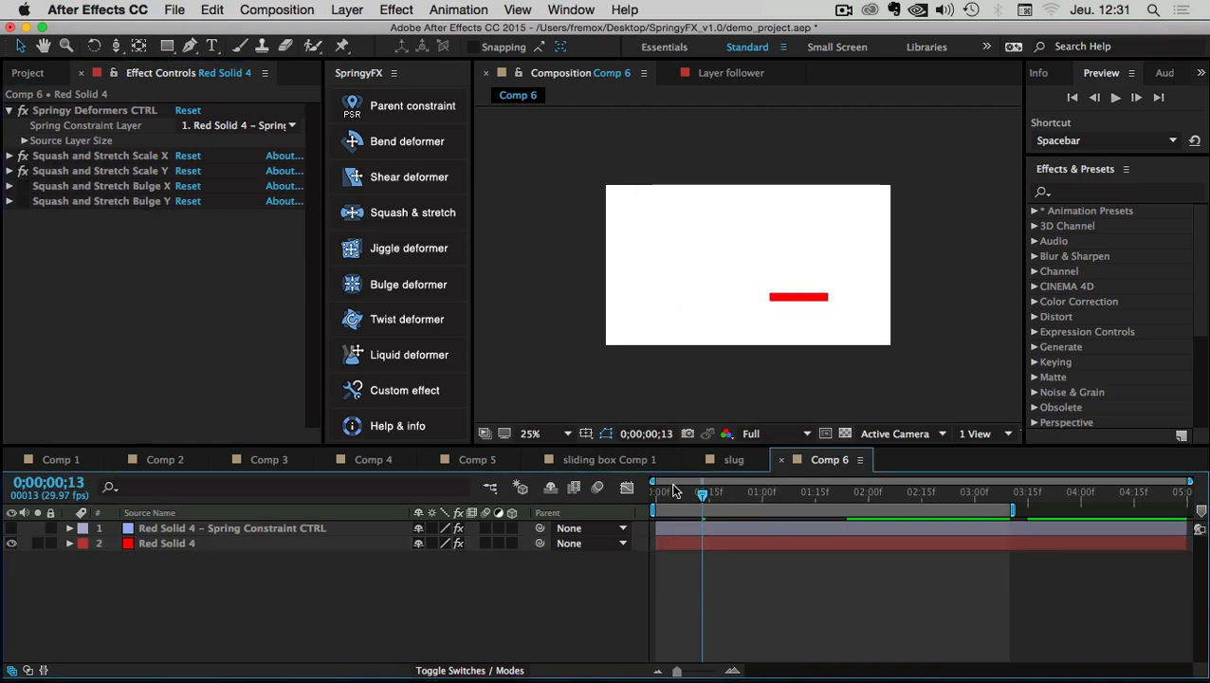
{"action": "key", "text": "Home"}
{"action": "left_click", "coordinate": [1114, 97]}
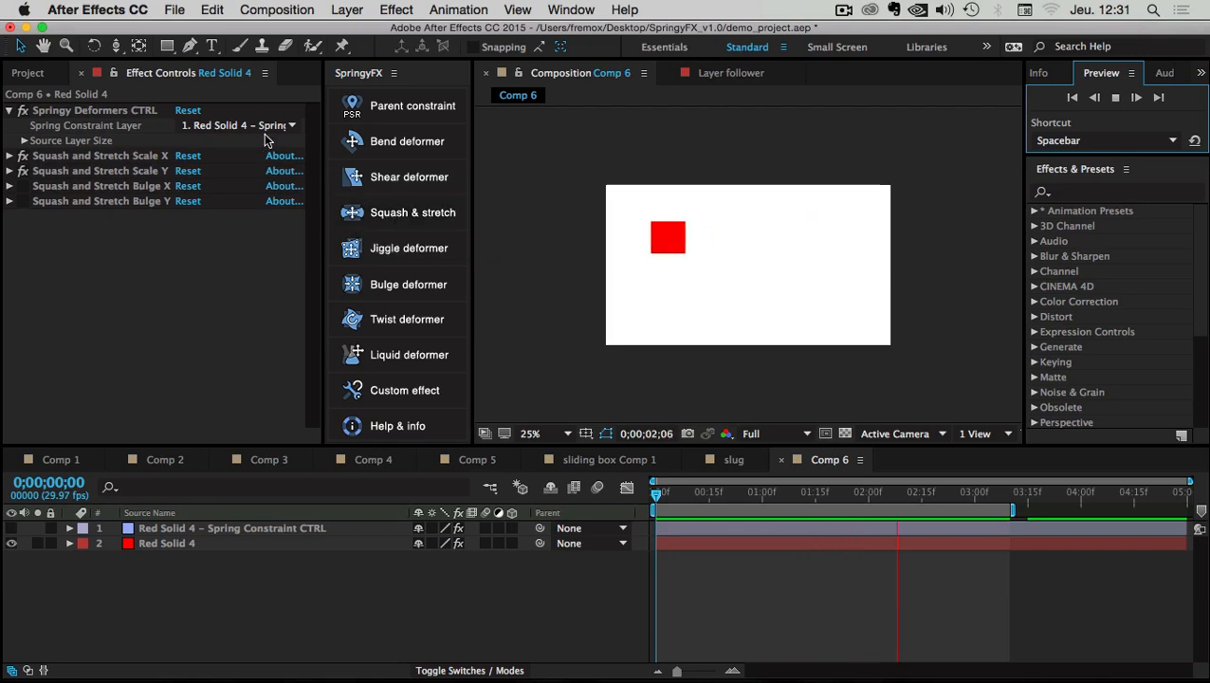
Confirm Inherit Motion From stays on 2. Red Solid 4 and scrub to 0;00;01;09
{"action": "left_click", "coordinate": [167, 528]}
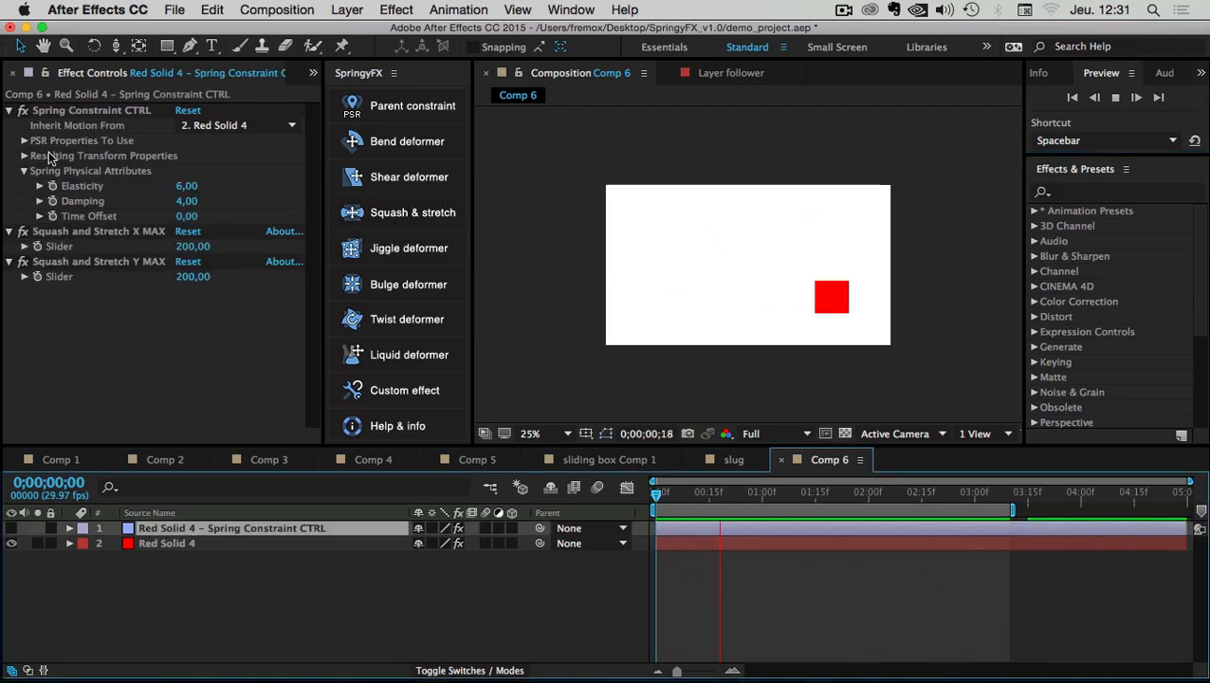
{"action": "left_click", "coordinate": [56, 123]}
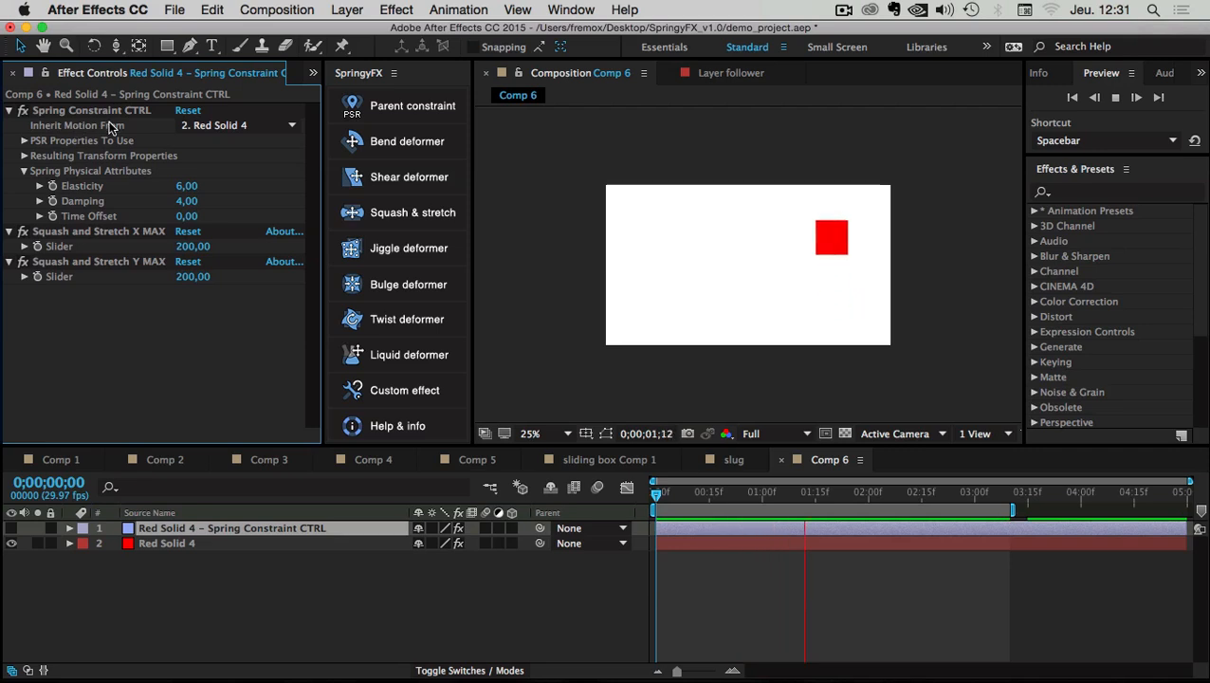
{"action": "left_click", "coordinate": [291, 131]}
{"action": "left_click", "coordinate": [288, 202]}
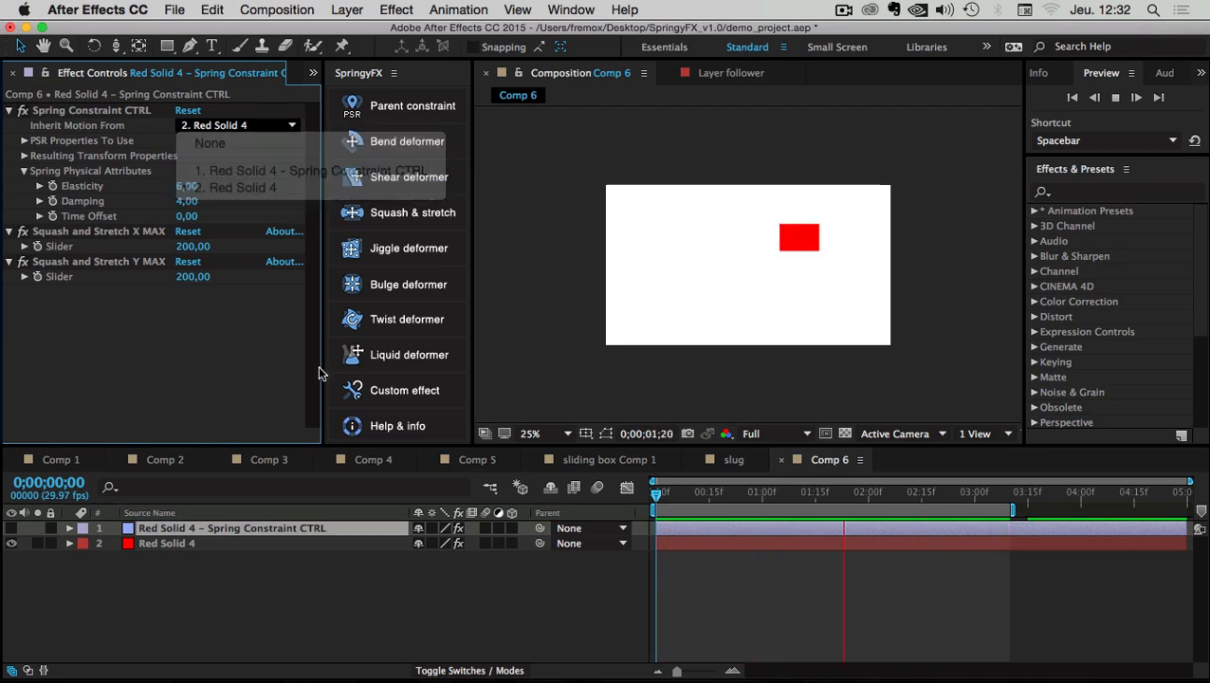
{"action": "left_click_drag", "start_coordinate": [714, 499], "coordinate": [650, 493]}
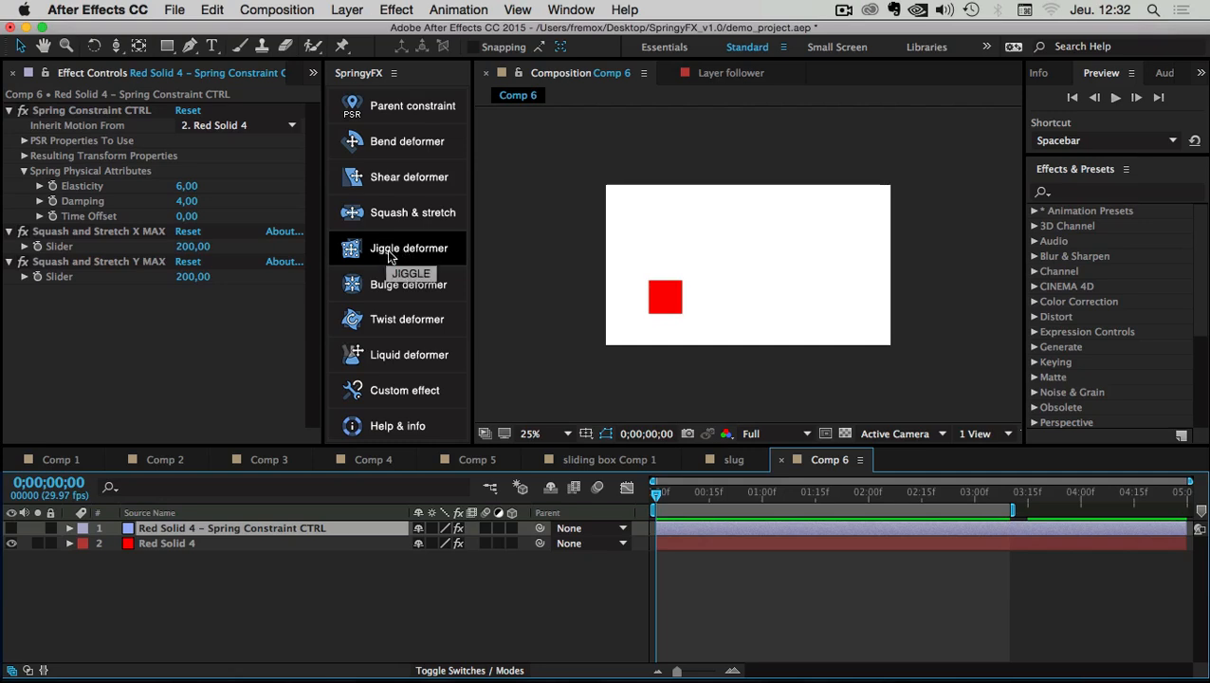
Open the Jiggle deformer explanation, highlighting 'soft body object' and 'keyframing the Transform Position'
{"action": "left_click", "coordinate": [405, 253]}
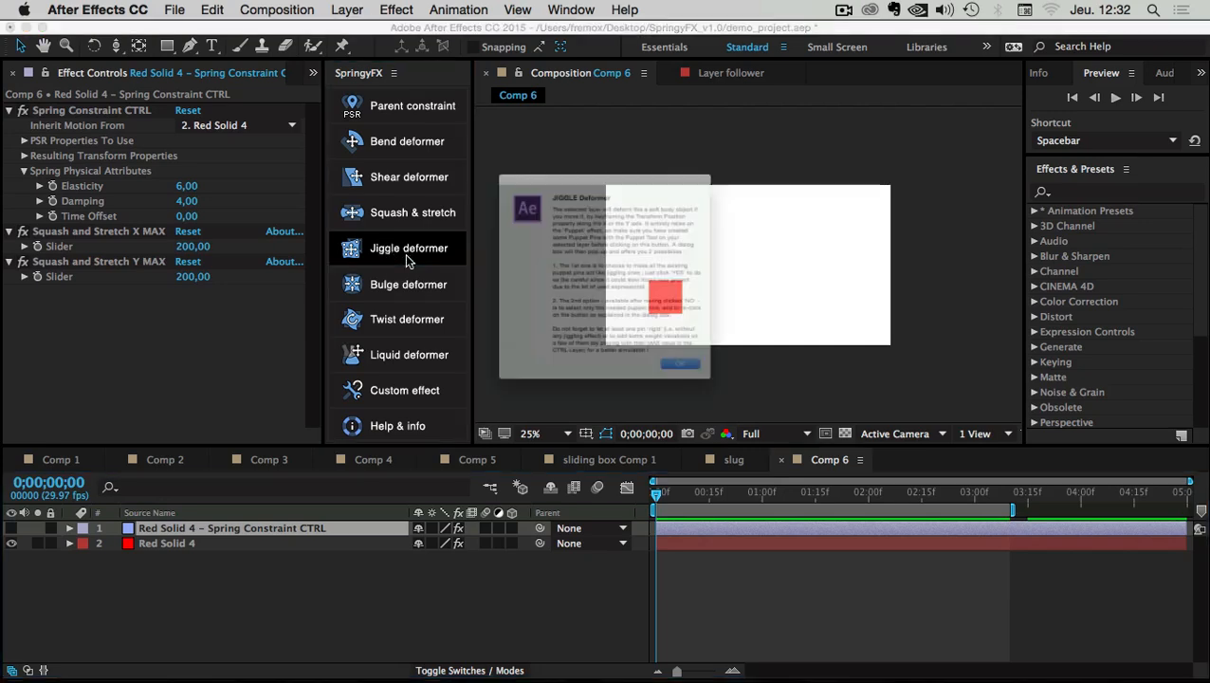
{"action": "left_click_drag", "start_coordinate": [512, 157], "coordinate": [729, 410]}
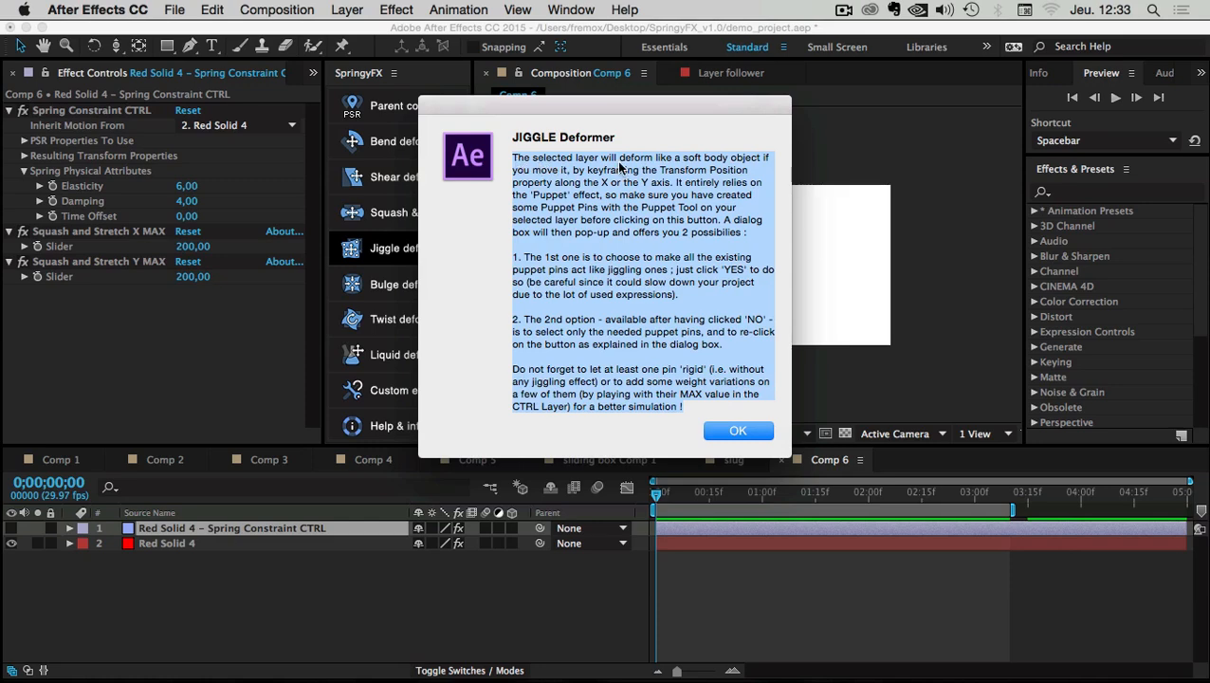
{"action": "left_click_drag", "start_coordinate": [635, 107], "coordinate": [638, 150]}
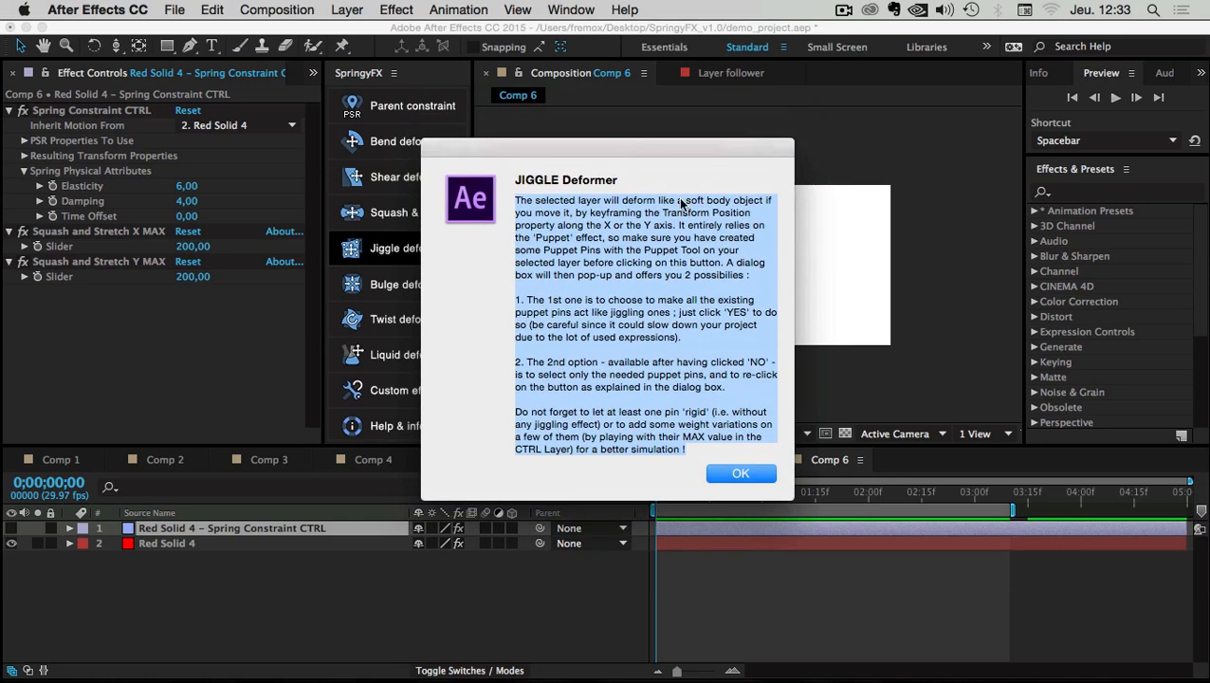
{"action": "left_click", "coordinate": [681, 203]}
{"action": "left_click_drag", "start_coordinate": [688, 203], "coordinate": [764, 201]}
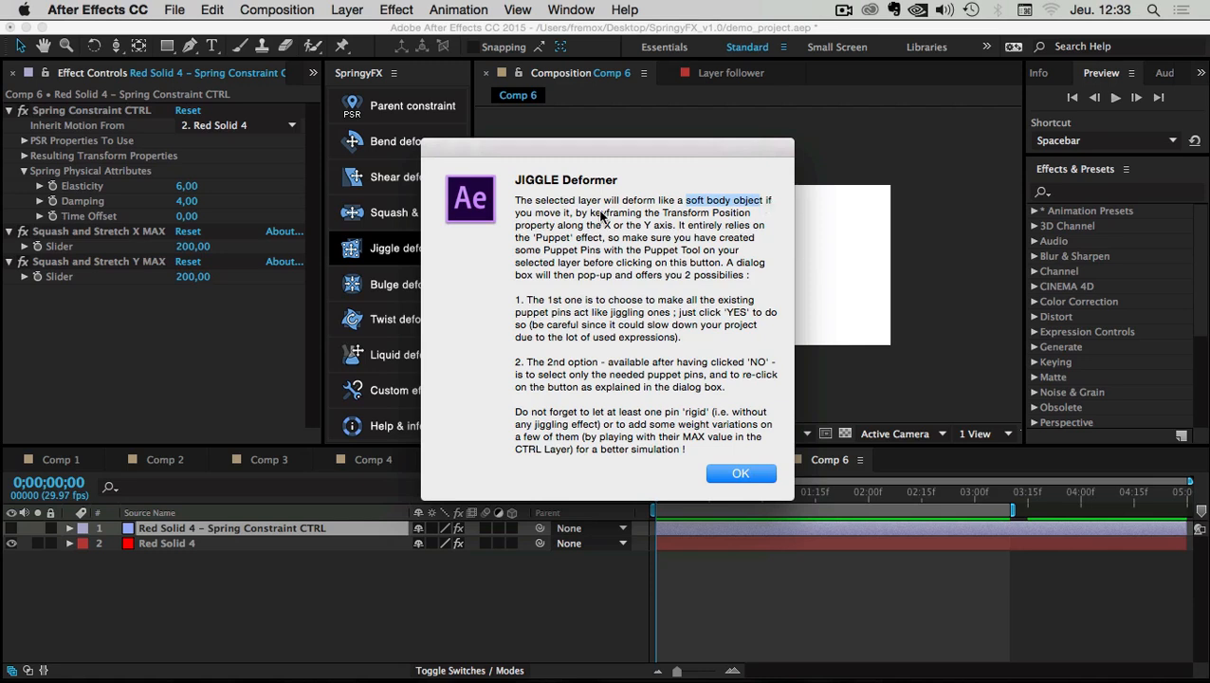
{"action": "left_click_drag", "start_coordinate": [588, 215], "coordinate": [759, 217]}
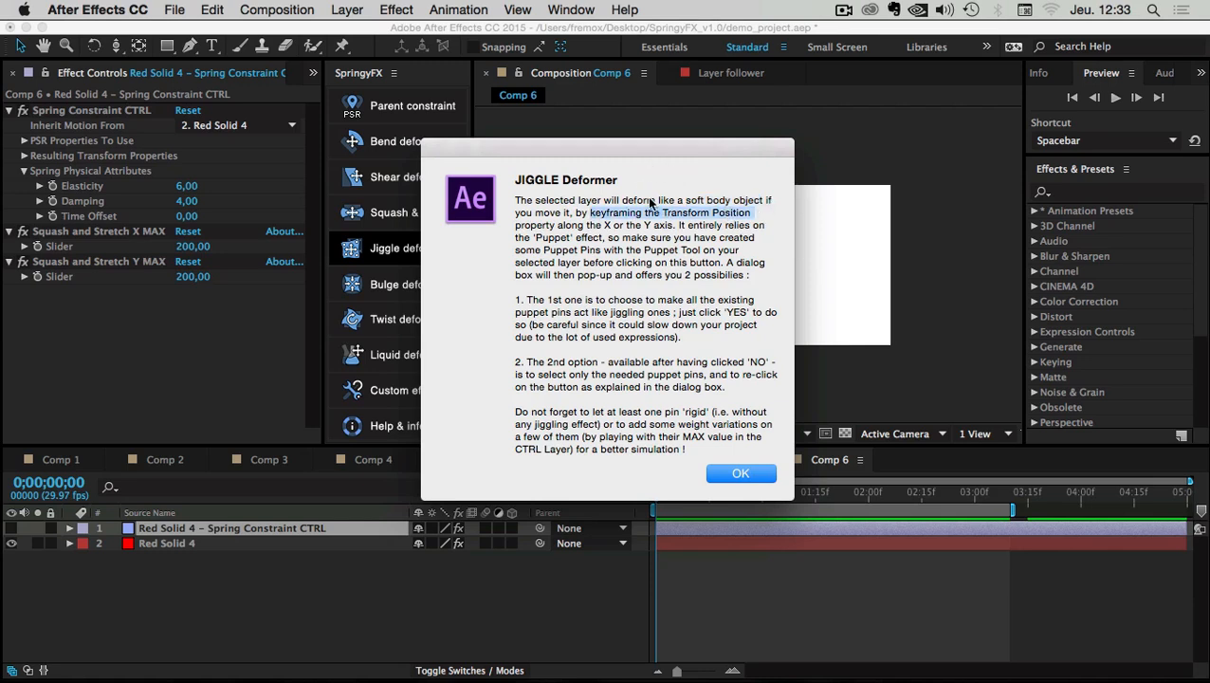
{"action": "left_click", "coordinate": [618, 239]}
Reposition the explanation window while reading, then dismiss it with OK
{"action": "left_click_drag", "start_coordinate": [521, 147], "coordinate": [722, 151]}
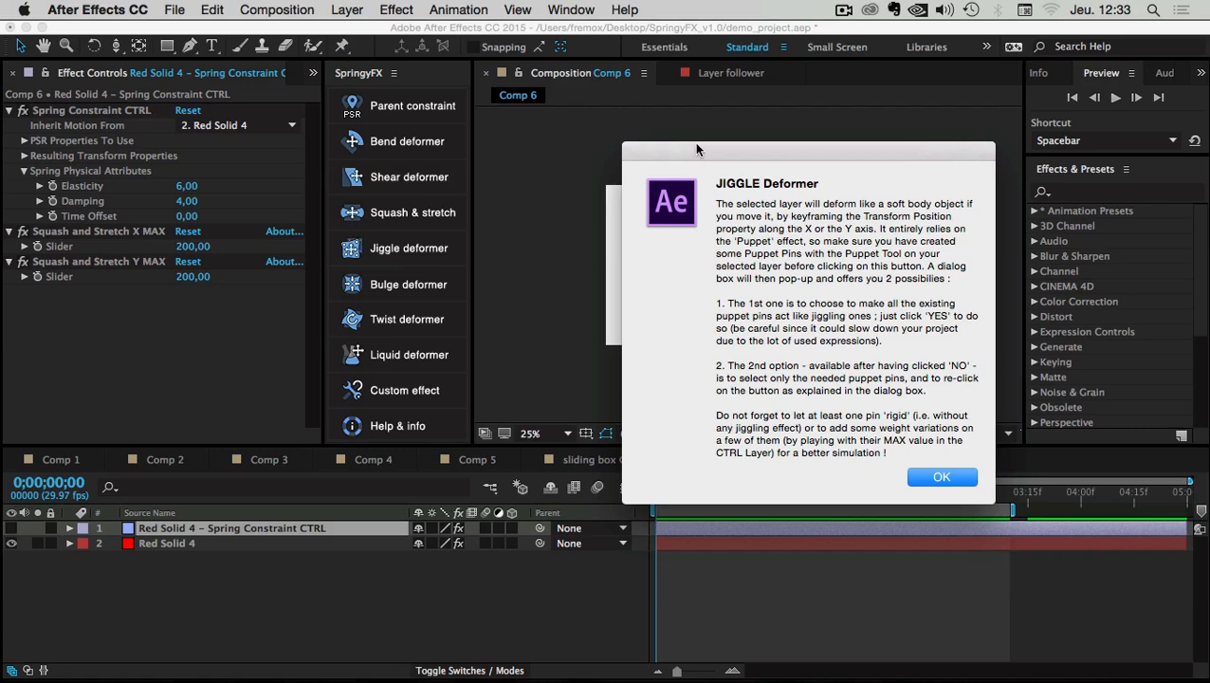
{"action": "left_click_drag", "start_coordinate": [694, 142], "coordinate": [527, 129]}
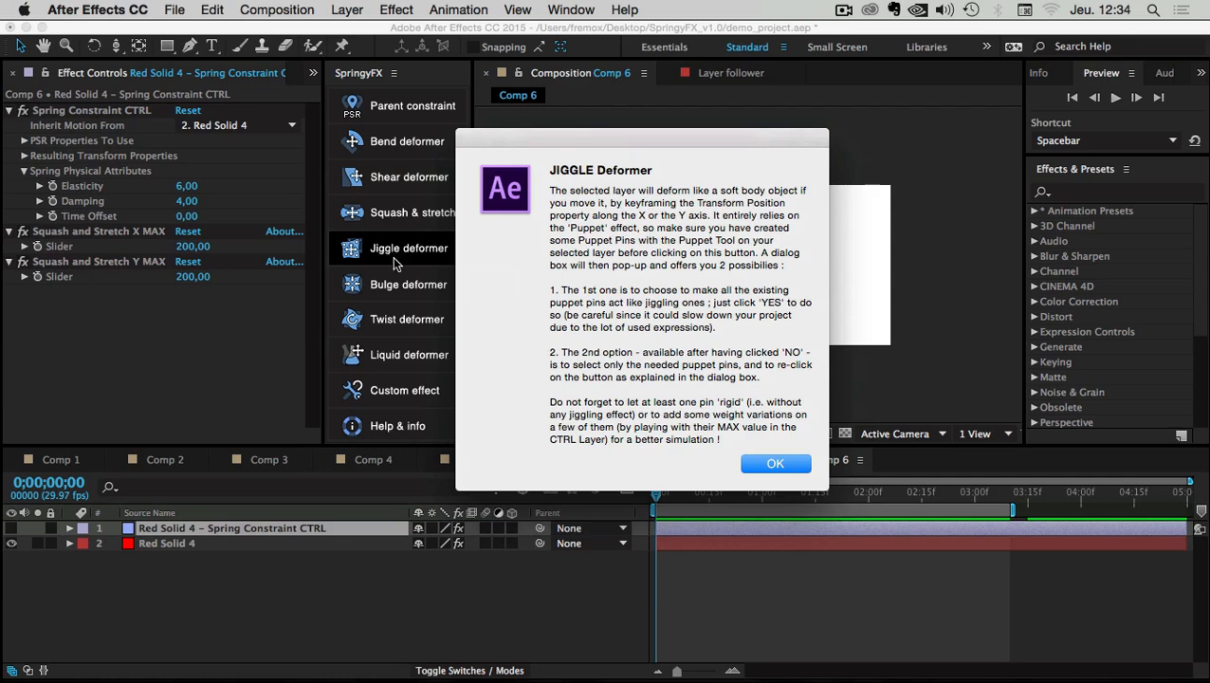
{"action": "left_click_drag", "start_coordinate": [515, 137], "coordinate": [502, 133]}
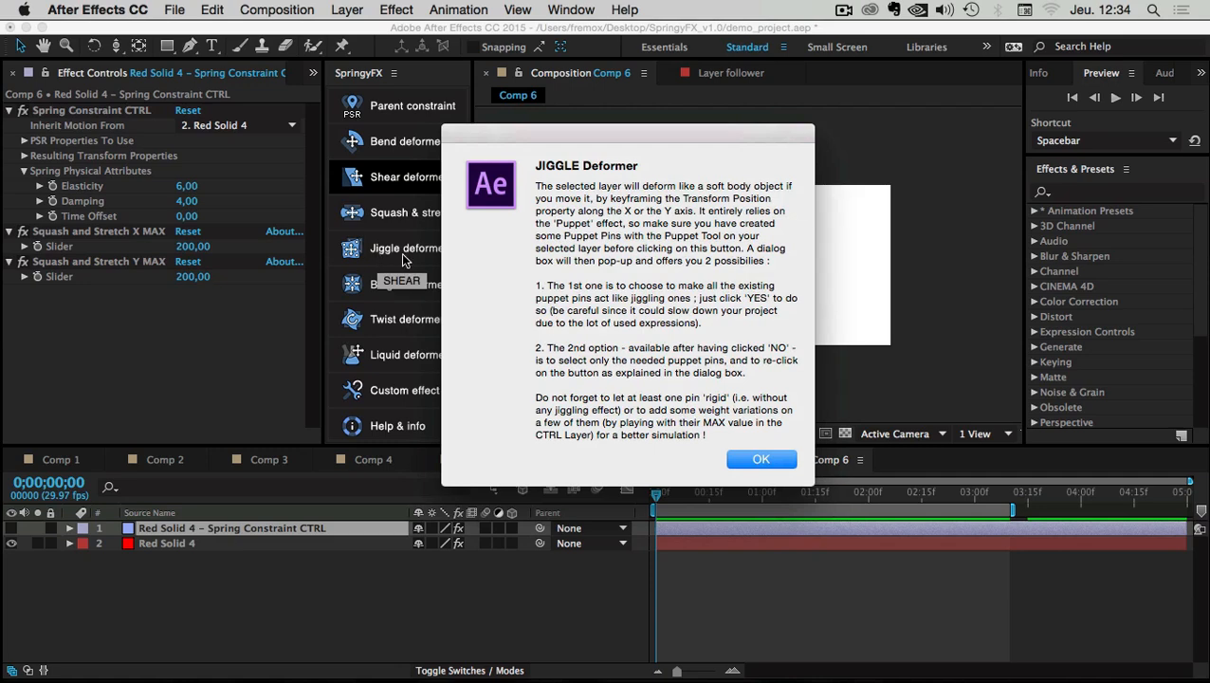
{"action": "left_click_drag", "start_coordinate": [486, 136], "coordinate": [523, 136]}
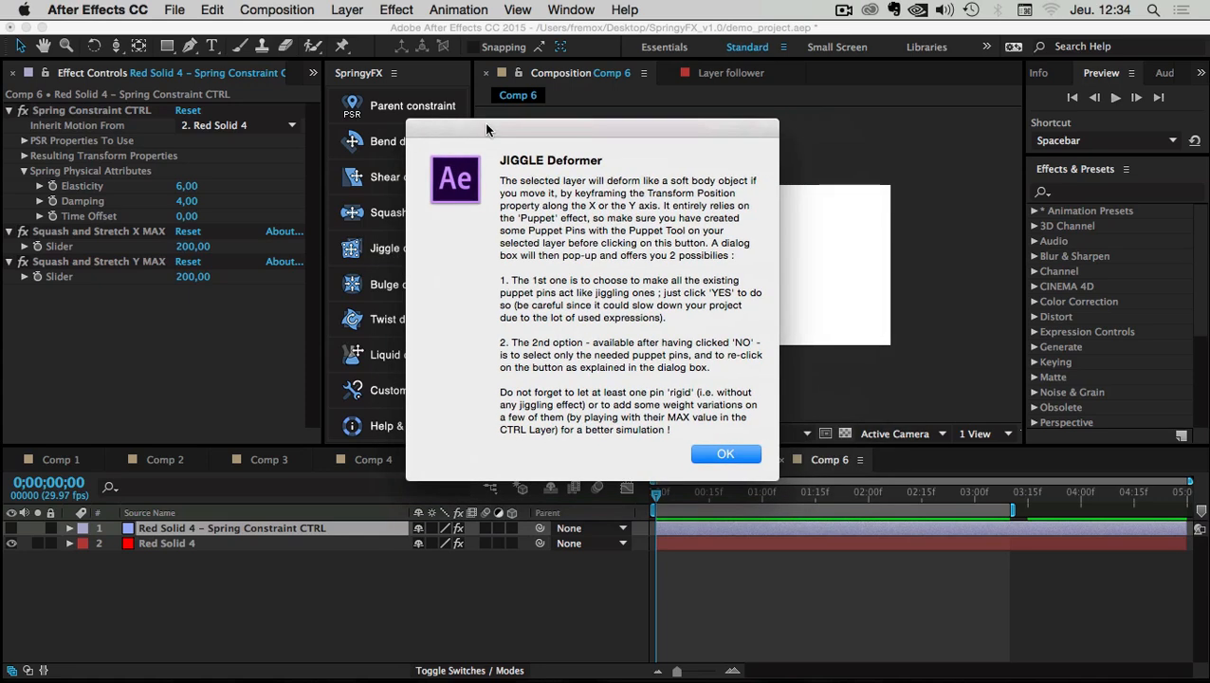
{"action": "left_click", "coordinate": [724, 455]}
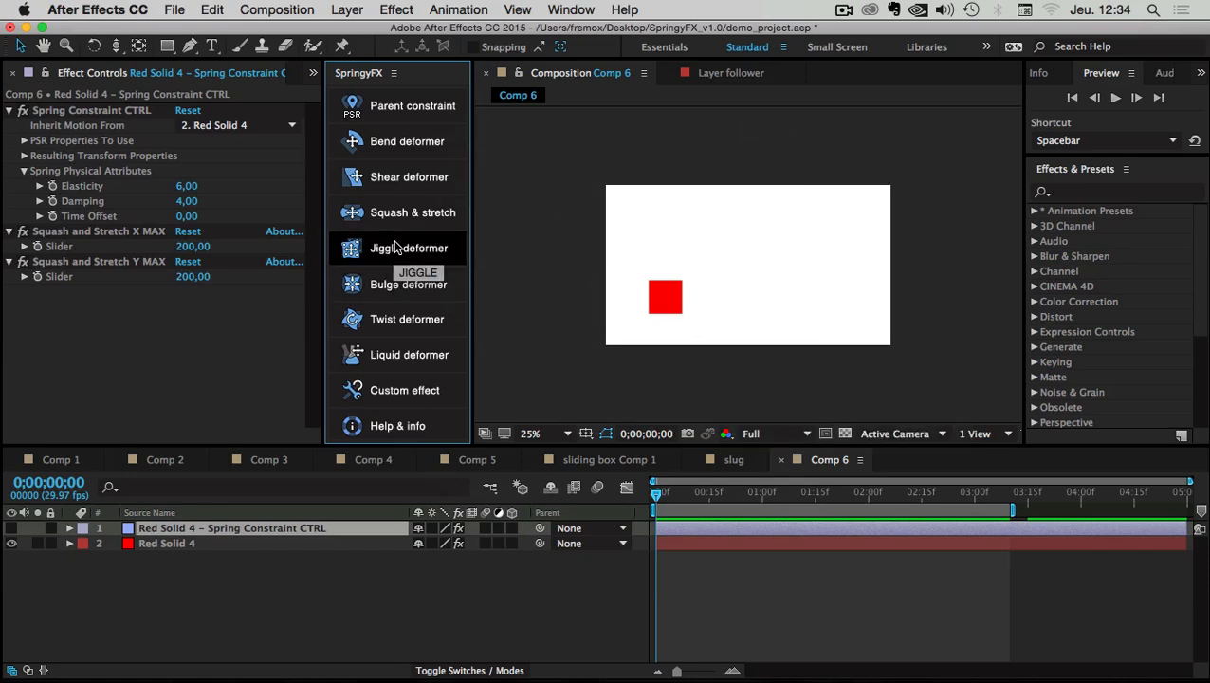
{"action": "left_click", "coordinate": [271, 9]}
Create Comp 7 and add a new solid layer, Red Solid 5
{"action": "left_click", "coordinate": [313, 38]}
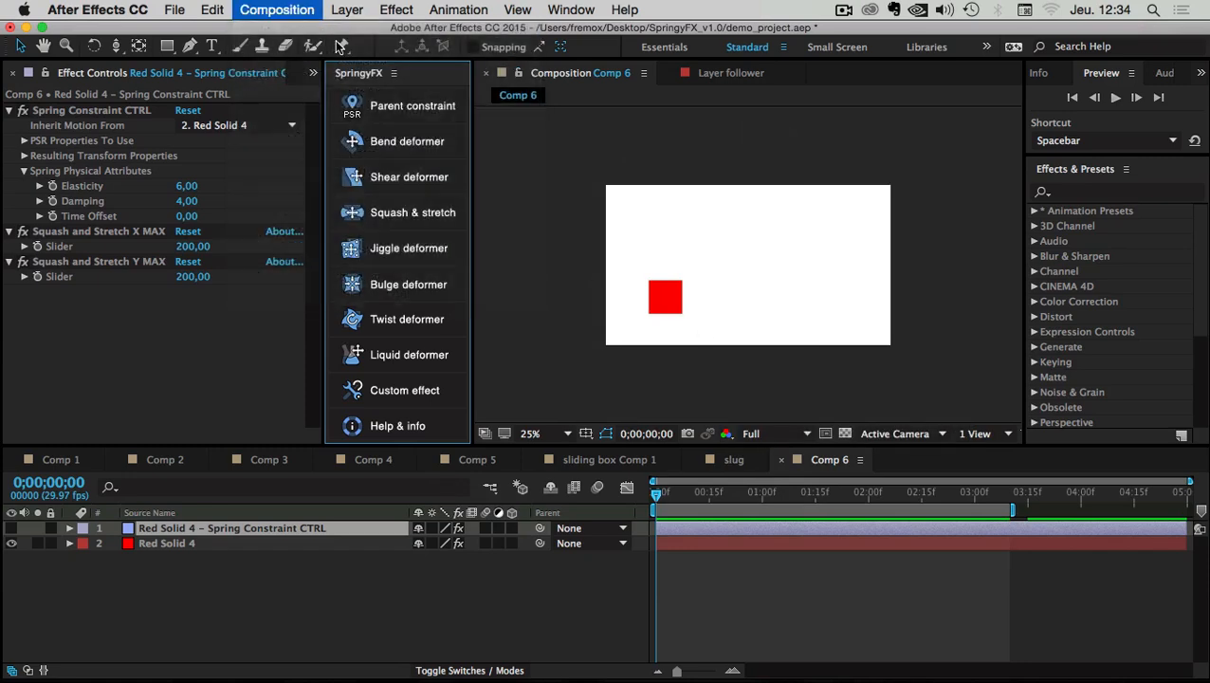
{"action": "key", "text": "Return"}
{"action": "right_click", "coordinate": [165, 541]}
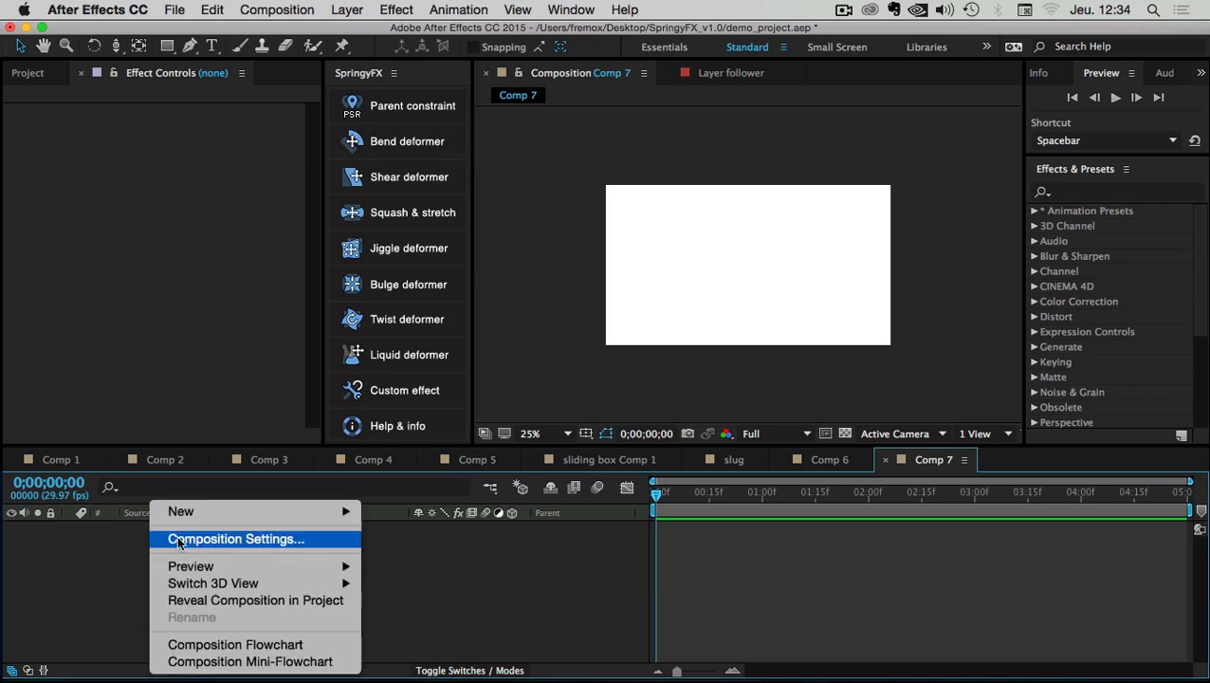
{"action": "mouse_move", "coordinate": [182, 513]}
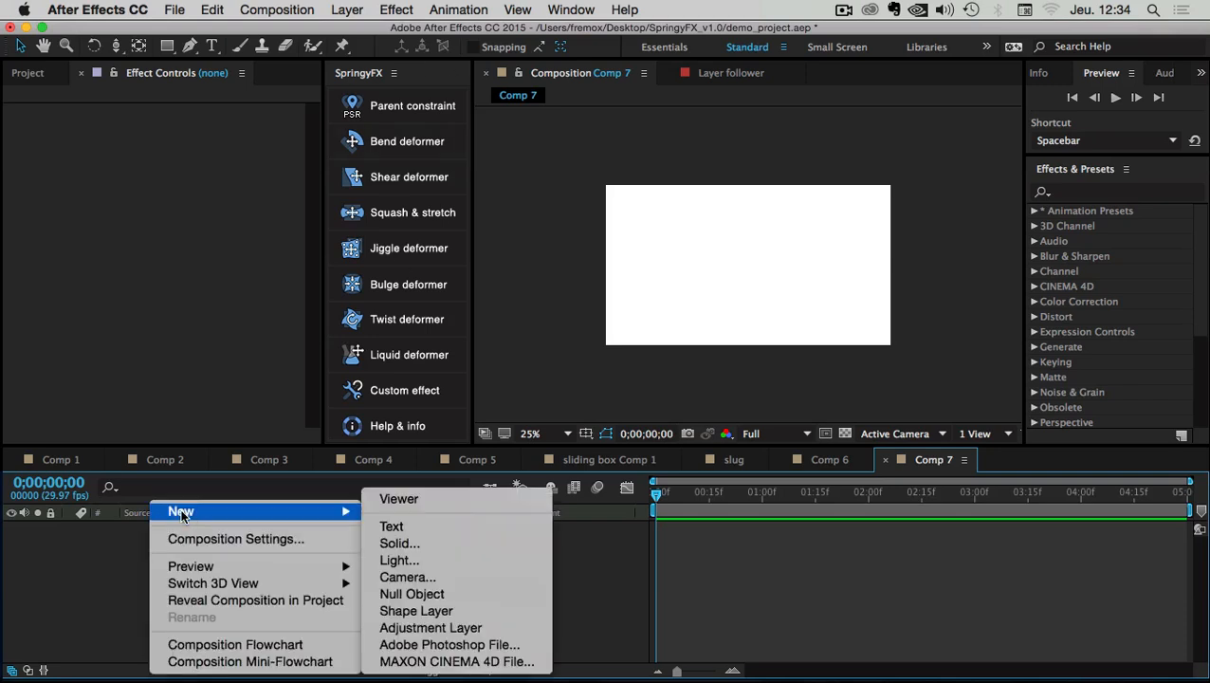
{"action": "left_click", "coordinate": [416, 543]}
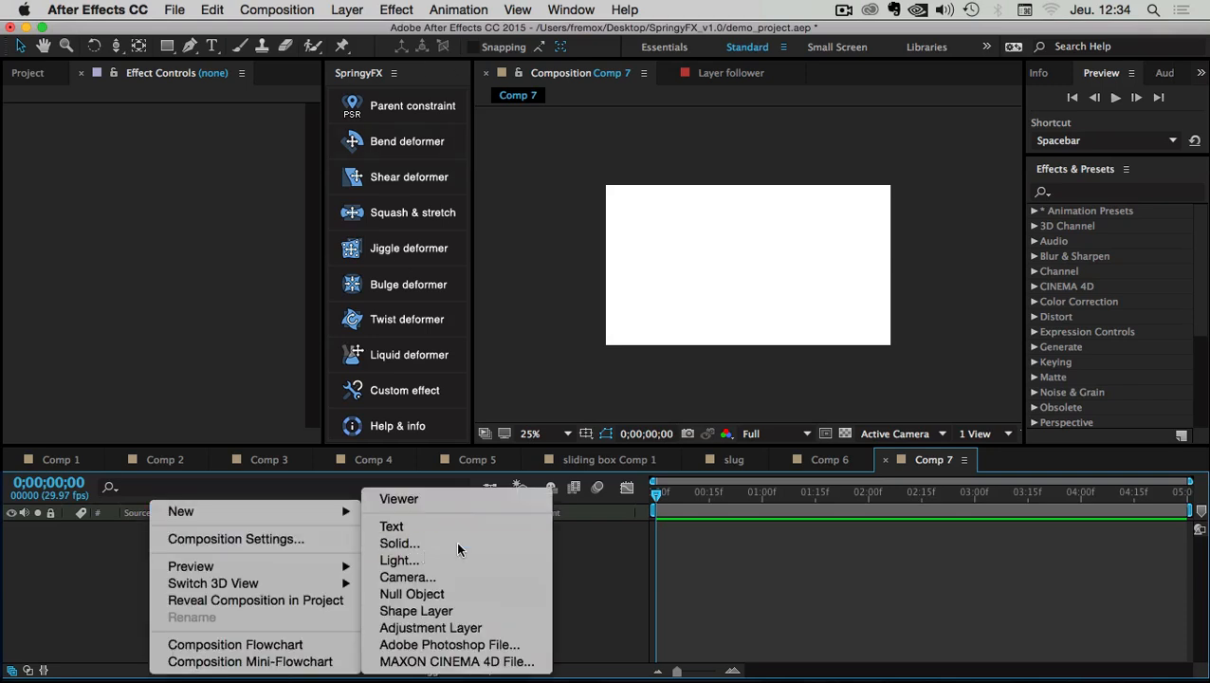
{"action": "left_click", "coordinate": [743, 501]}
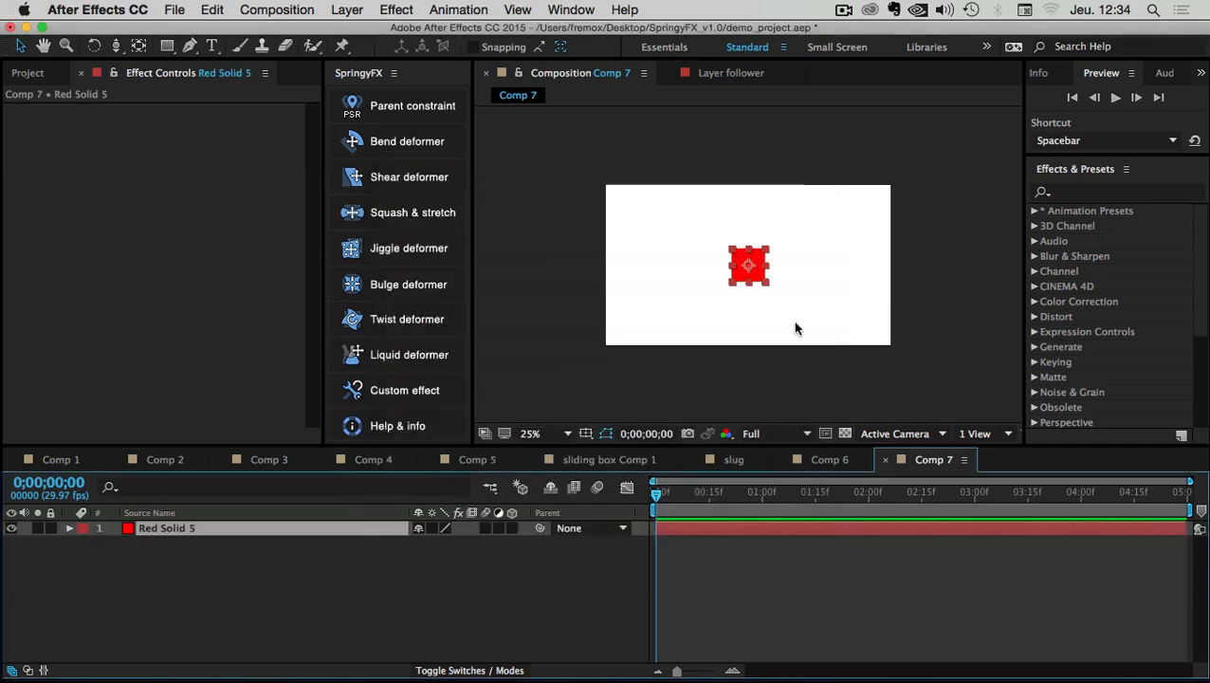
Place puppet pins at the red solid's four corners: top-left, top-right, bottom-left, bottom-right
{"action": "key", "text": "period"}
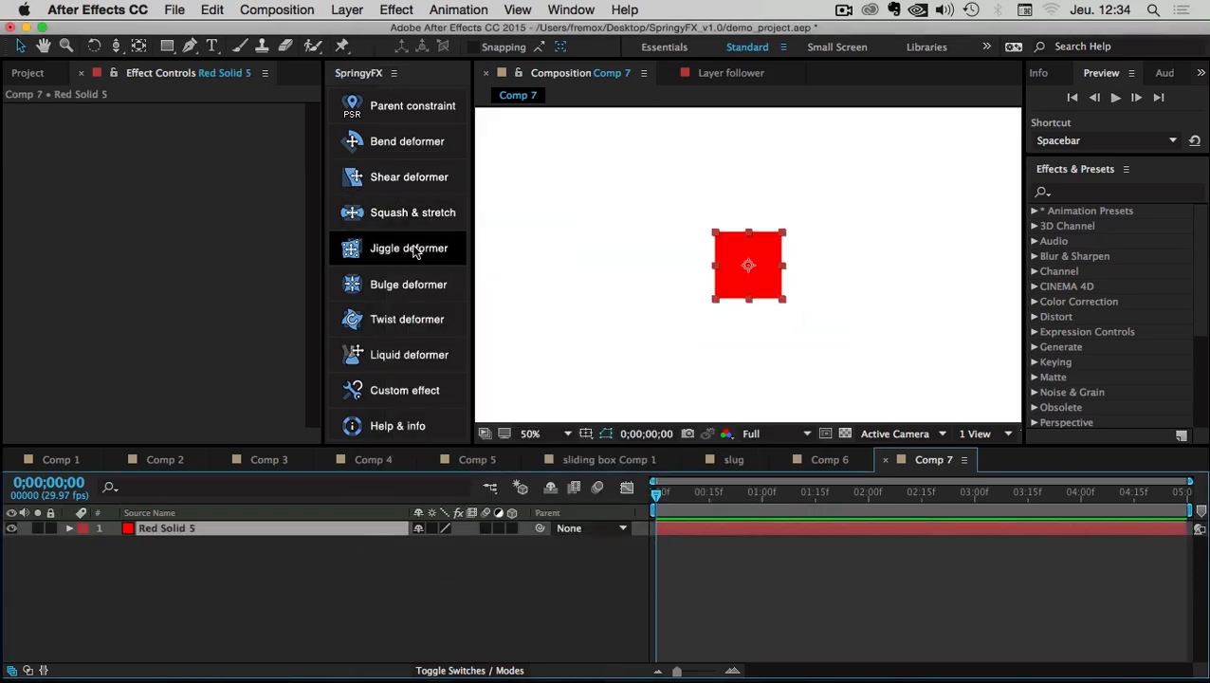
{"action": "left_click", "coordinate": [342, 48]}
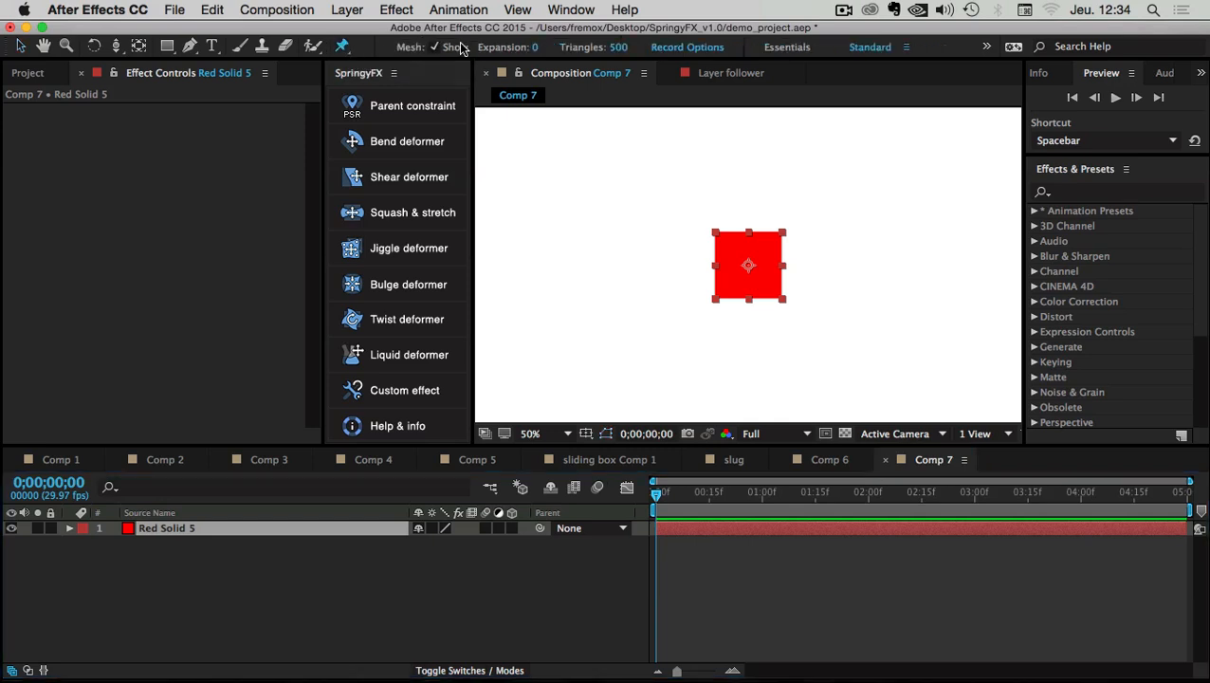
{"action": "left_click", "coordinate": [722, 239]}
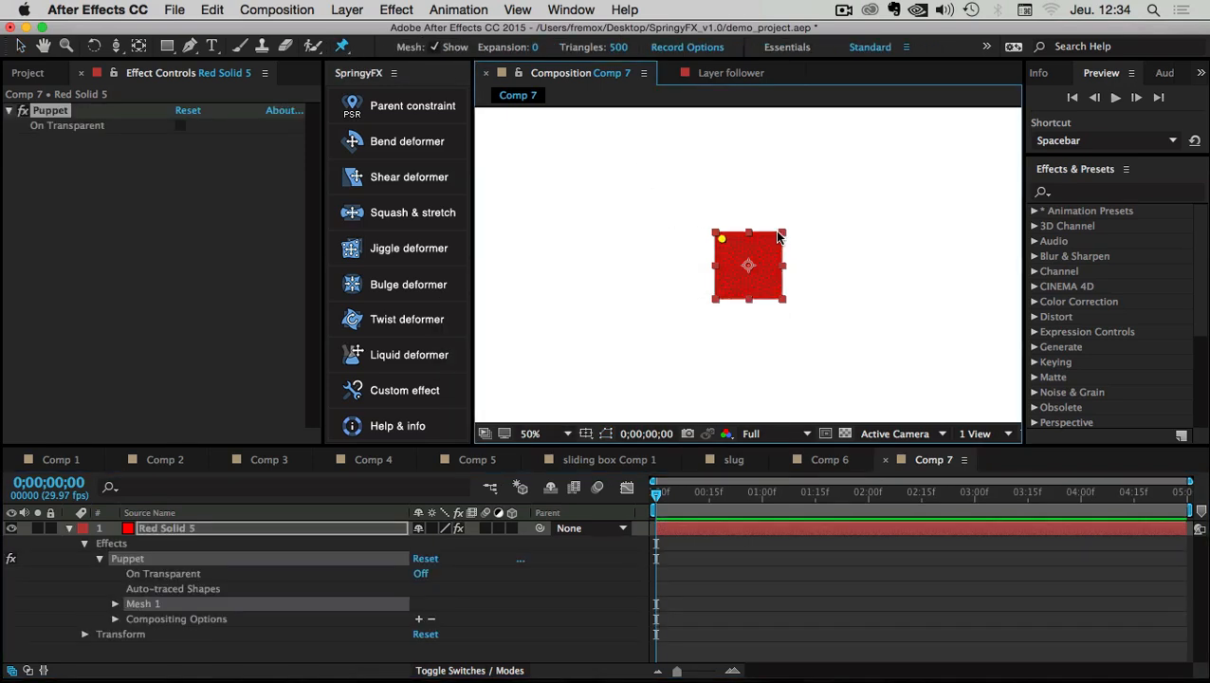
{"action": "key", "text": "slash"}
{"action": "left_click", "coordinate": [803, 208]}
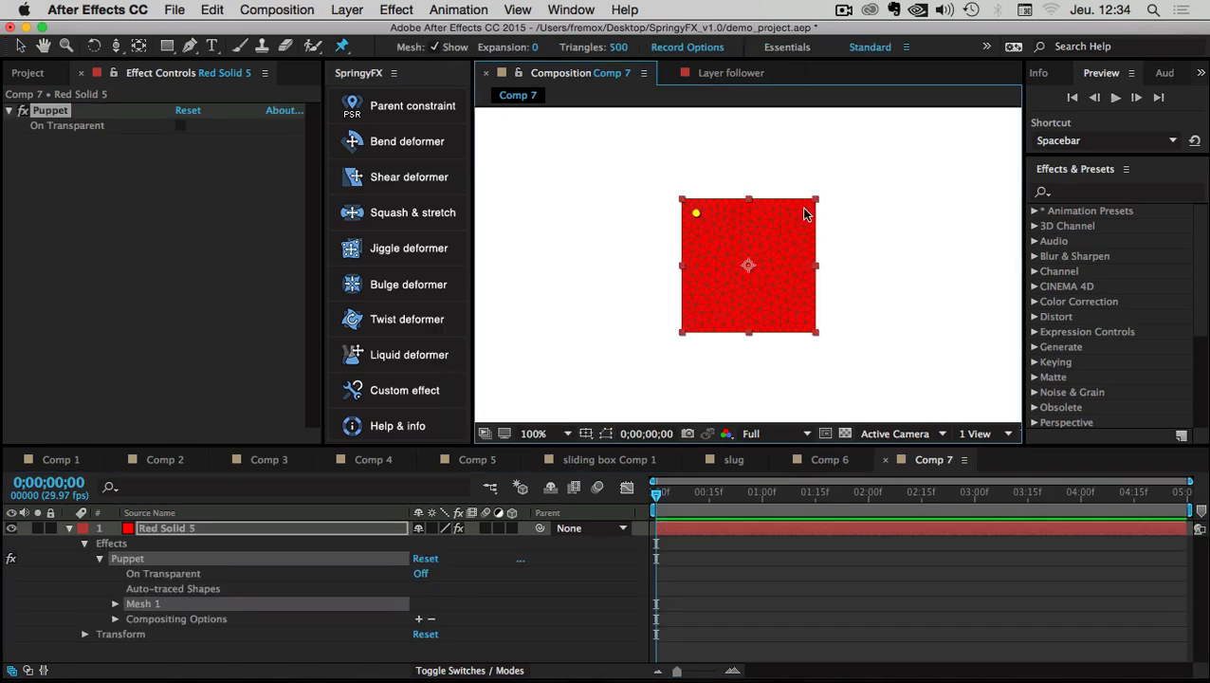
{"action": "left_click", "coordinate": [693, 322]}
{"action": "left_click", "coordinate": [805, 323]}
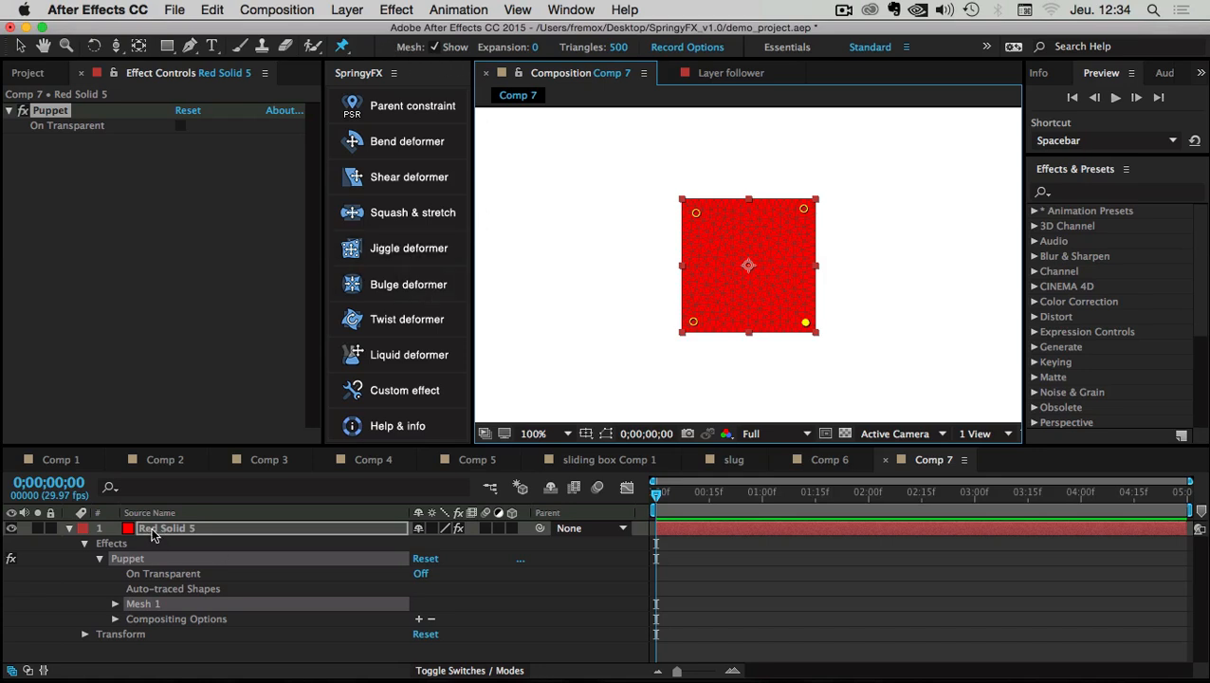
Apply the Jiggle deformer to Red Solid 5 and answer Yes to jiggling all four pins
{"action": "left_click", "coordinate": [378, 251]}
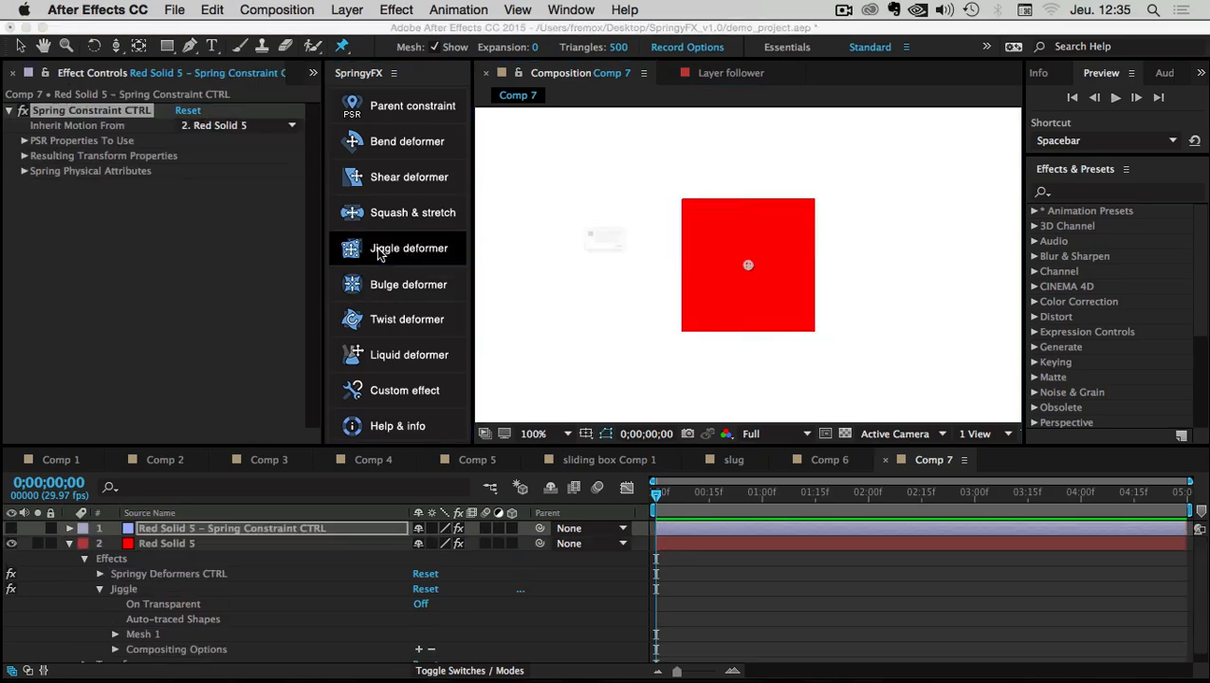
{"action": "left_click_drag", "start_coordinate": [534, 187], "coordinate": [709, 233]}
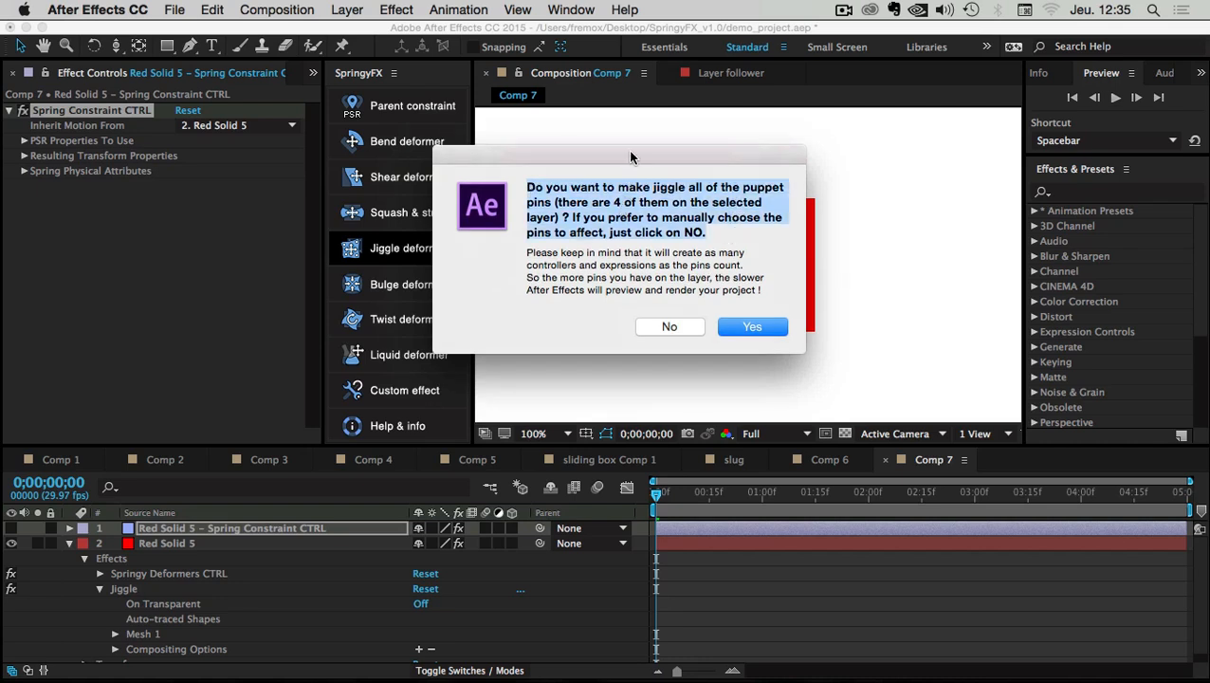
{"action": "left_click_drag", "start_coordinate": [627, 152], "coordinate": [624, 171]}
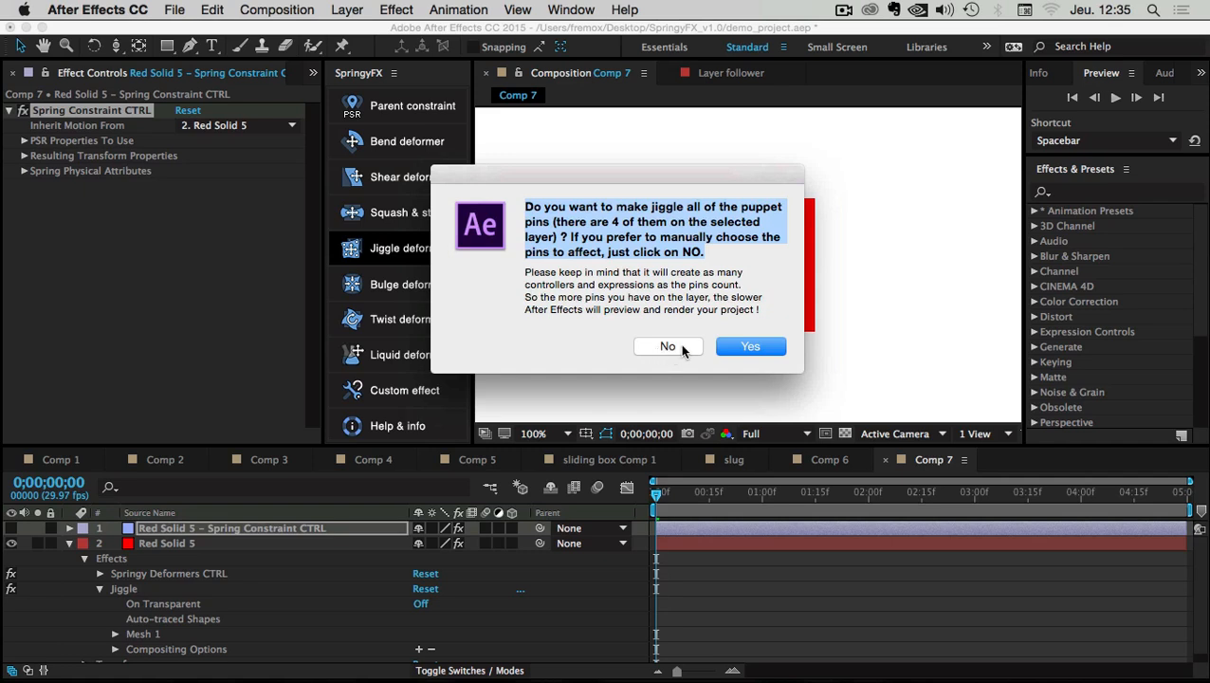
{"action": "left_click_drag", "start_coordinate": [714, 180], "coordinate": [408, 228]}
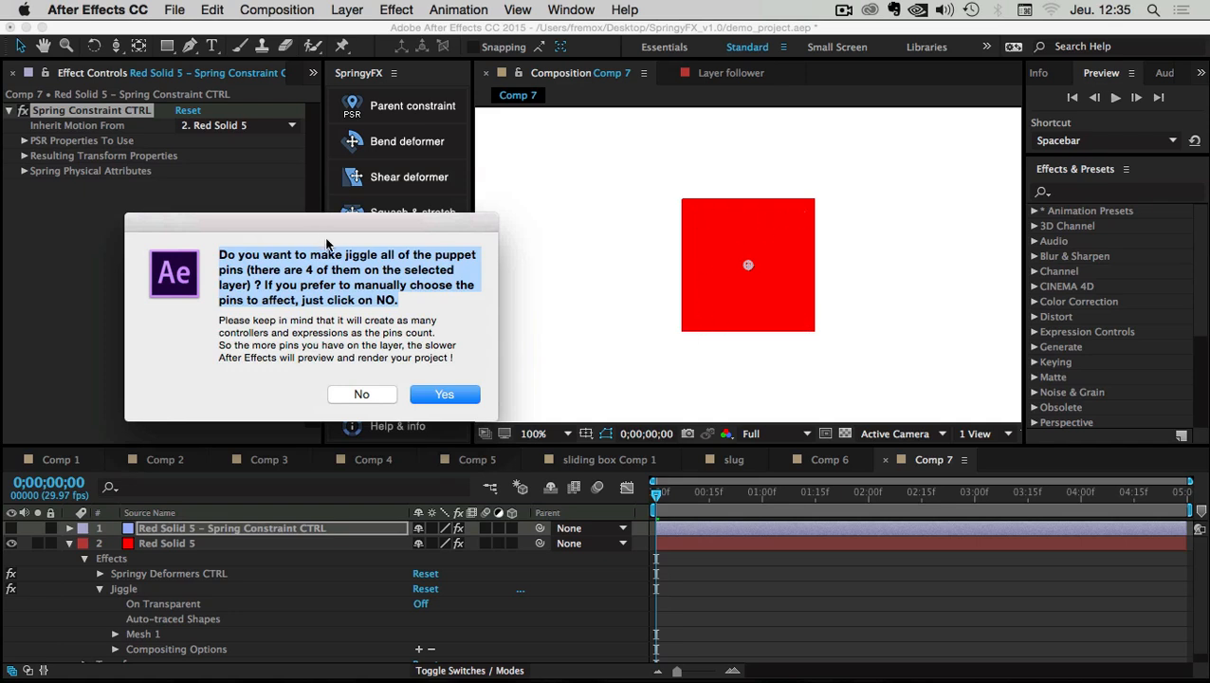
{"action": "left_click_drag", "start_coordinate": [341, 224], "coordinate": [416, 209]}
{"action": "left_click", "coordinate": [384, 259]}
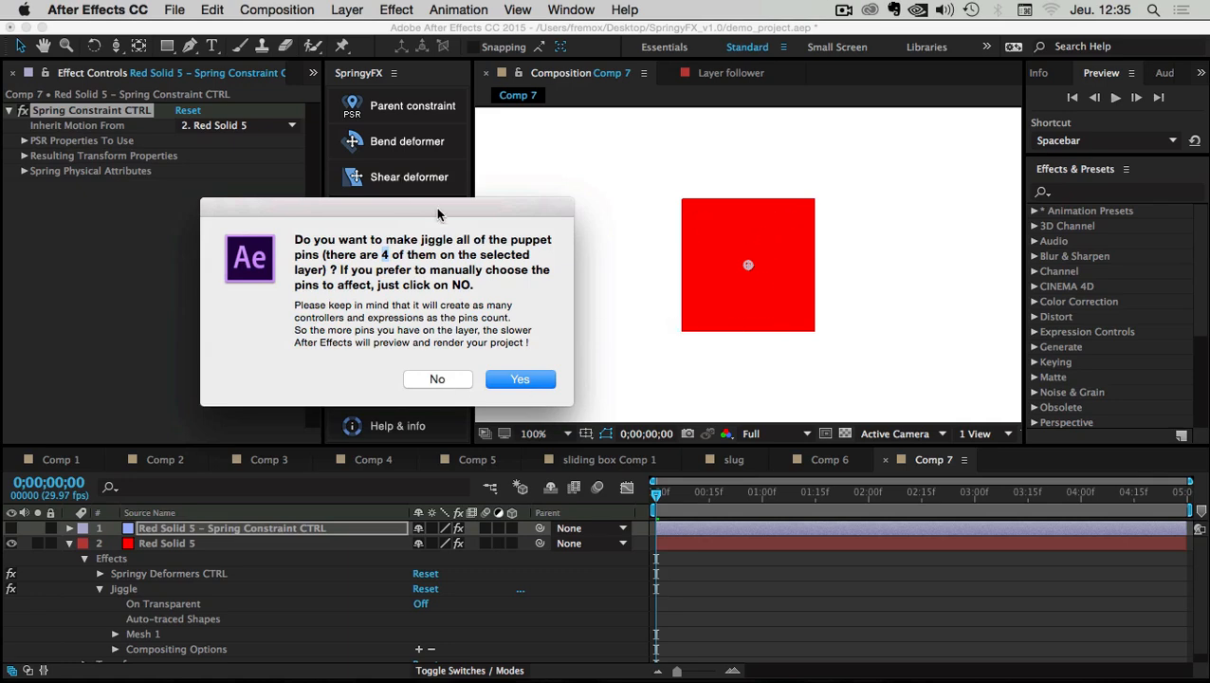
{"action": "left_click_drag", "start_coordinate": [435, 207], "coordinate": [748, 222]}
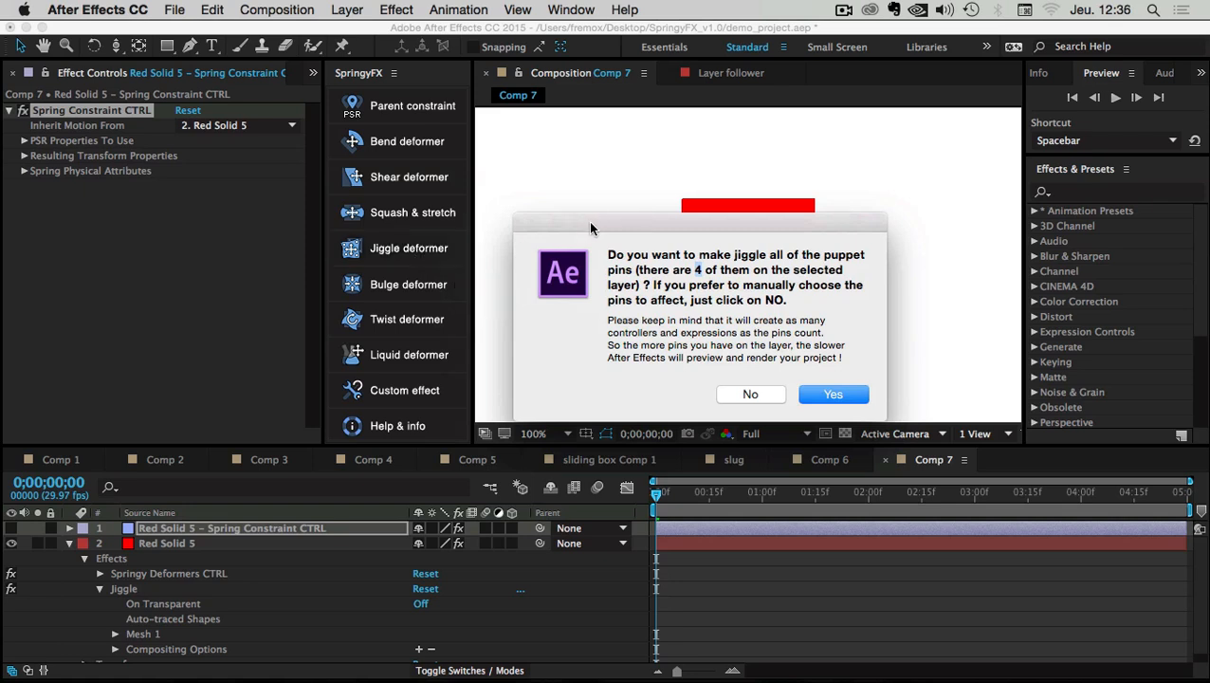
{"action": "left_click_drag", "start_coordinate": [609, 222], "coordinate": [297, 197]}
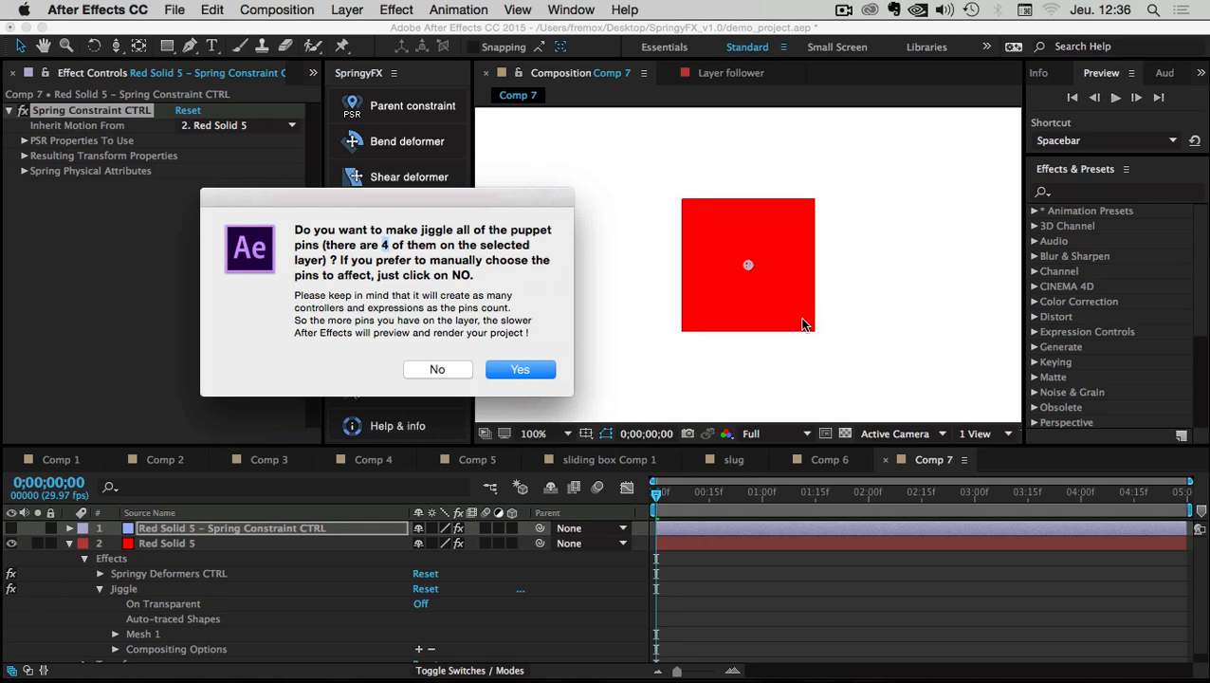
{"action": "left_click_drag", "start_coordinate": [442, 207], "coordinate": [448, 220]}
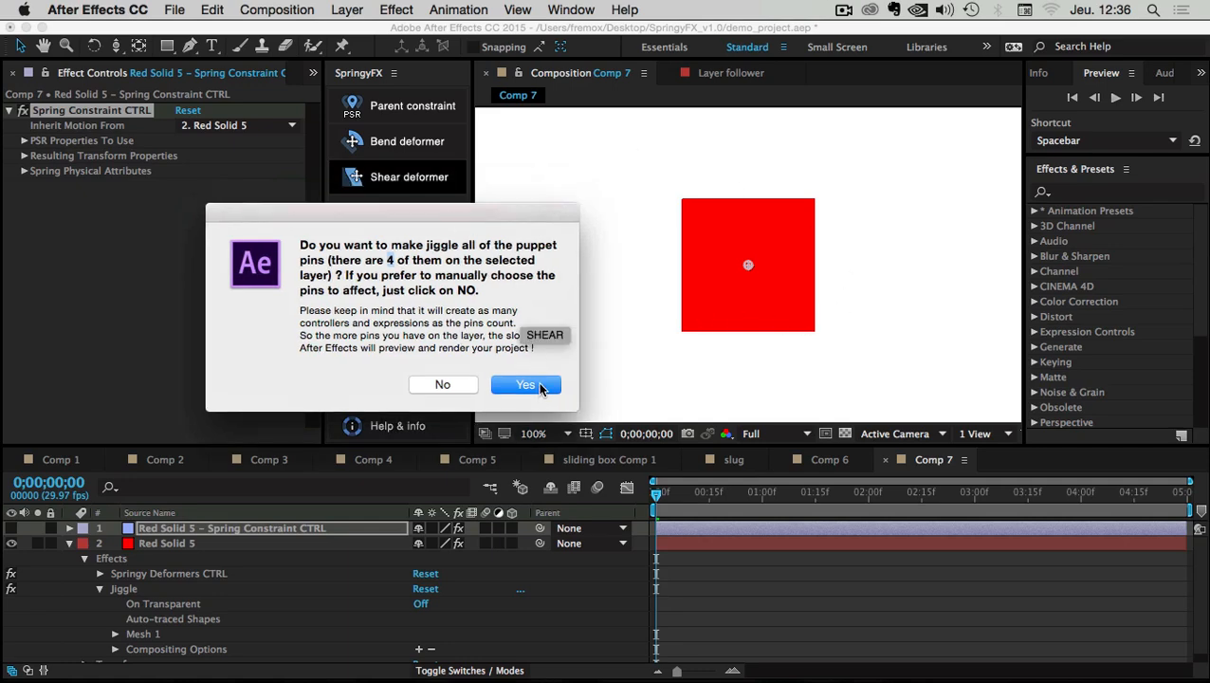
{"action": "left_click", "coordinate": [530, 383]}
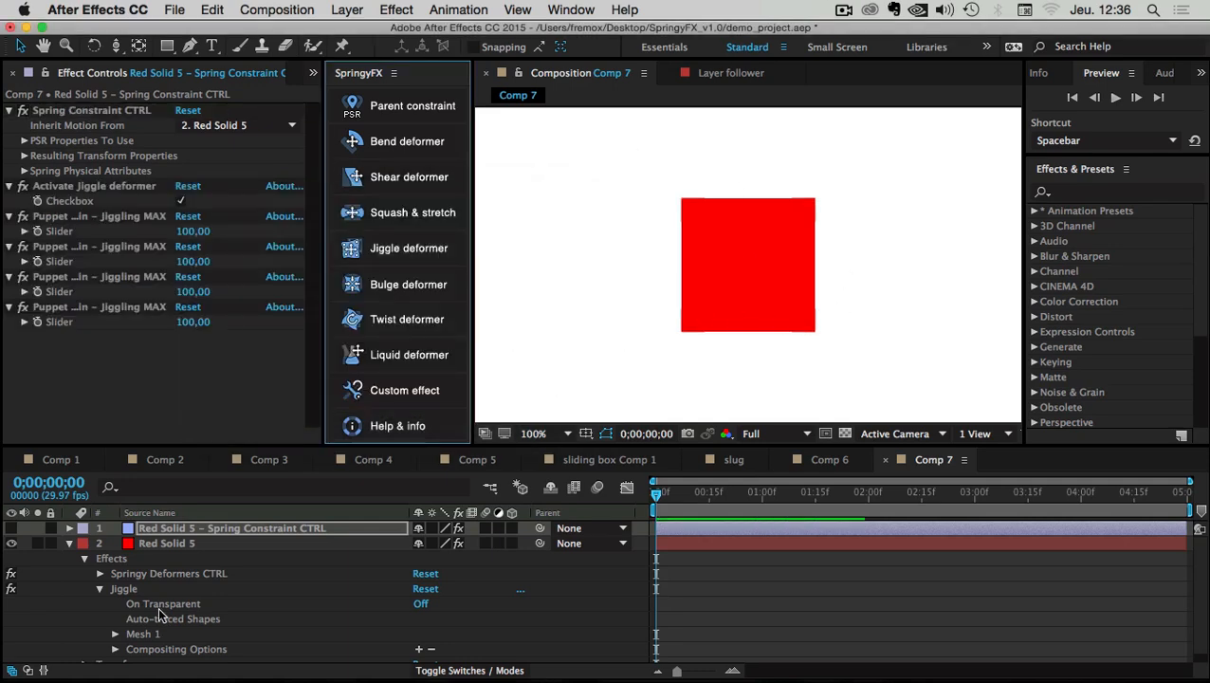
Review the Spring Constraint CTRL effects and the four pin jiggle effects, then select Red Solid 5
{"action": "left_click", "coordinate": [158, 532]}
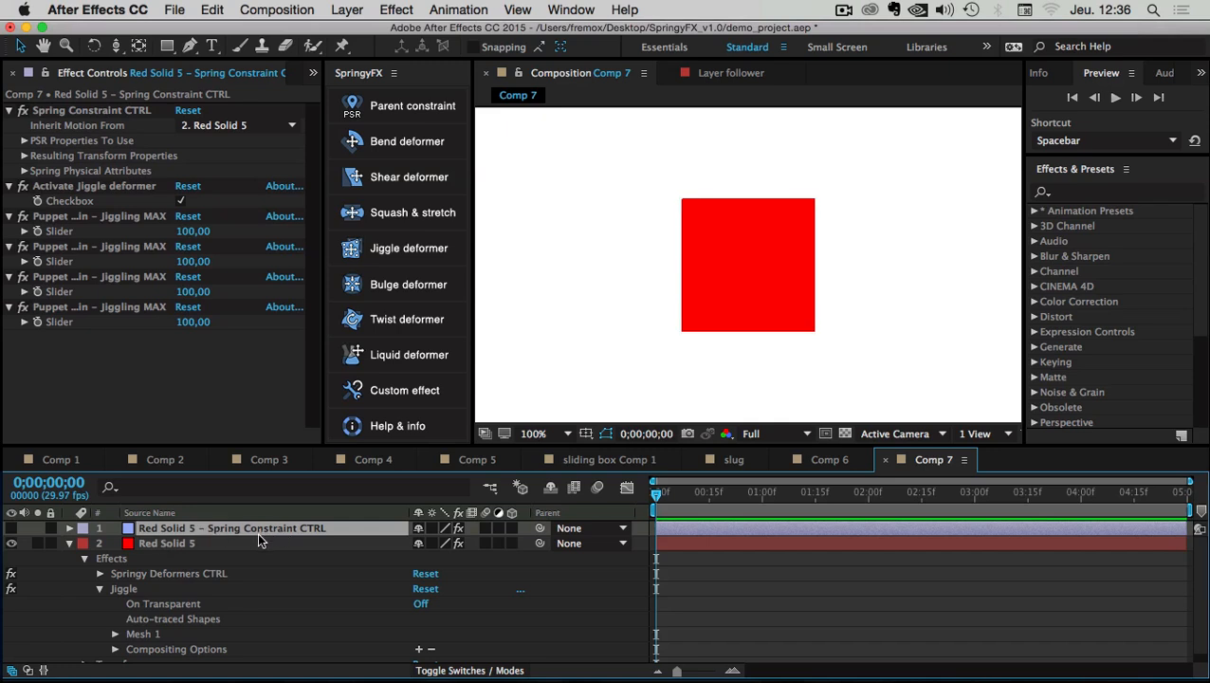
{"action": "left_click", "coordinate": [64, 112]}
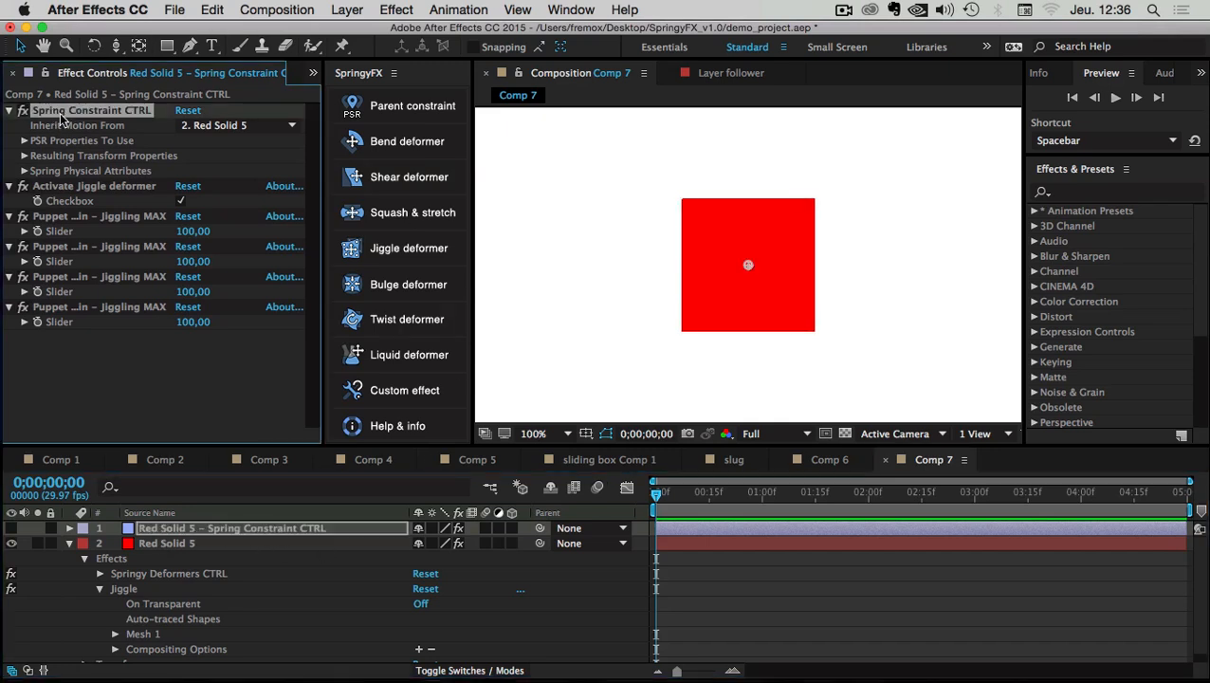
{"action": "left_click", "coordinate": [24, 172]}
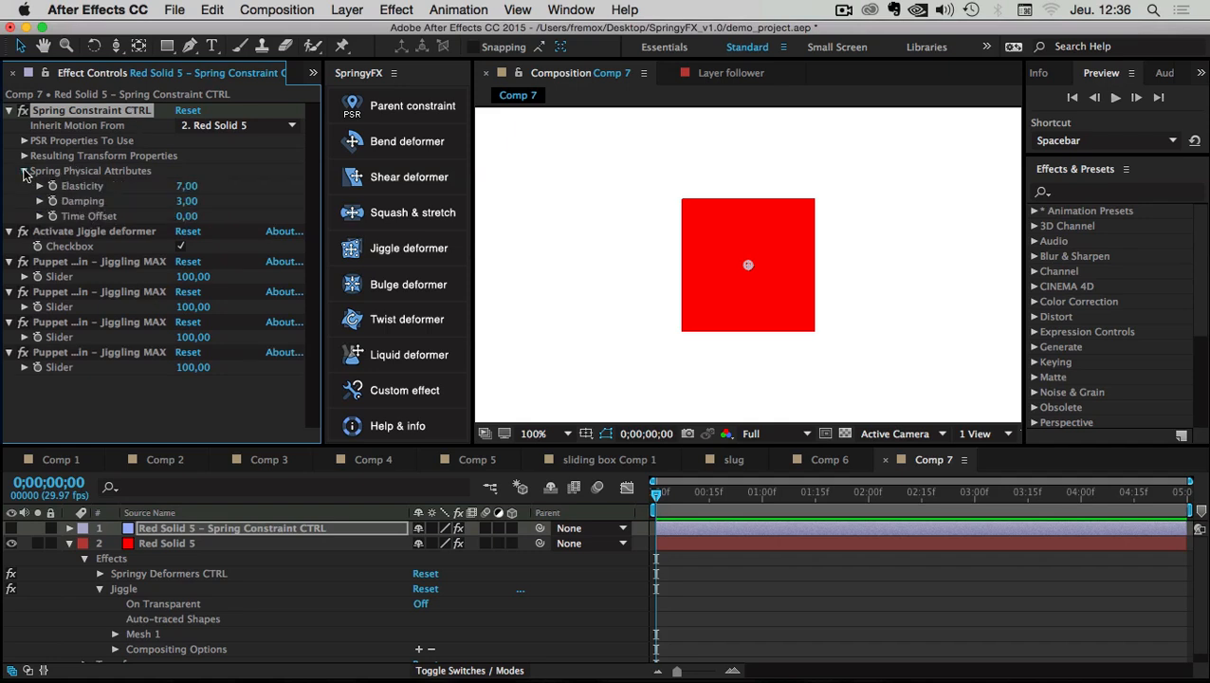
{"action": "left_click", "coordinate": [24, 172]}
{"action": "left_click", "coordinate": [80, 186]}
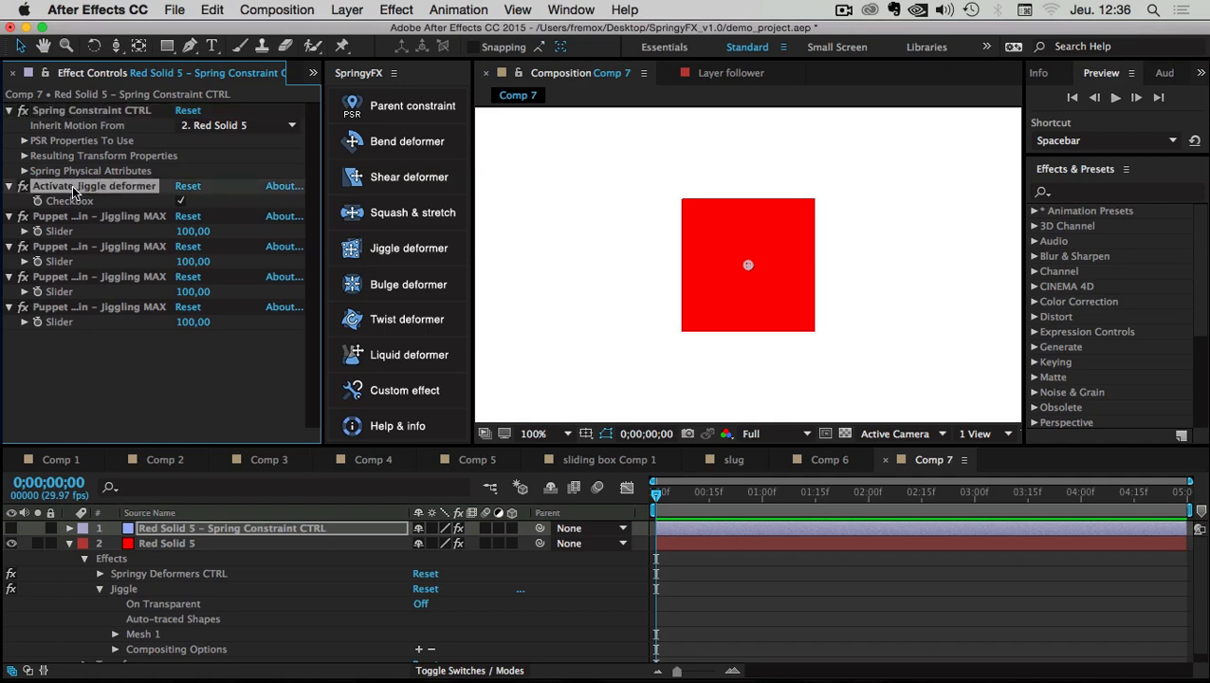
{"action": "left_click", "coordinate": [84, 307], "text": "shift"}
{"action": "left_click", "coordinate": [100, 345]}
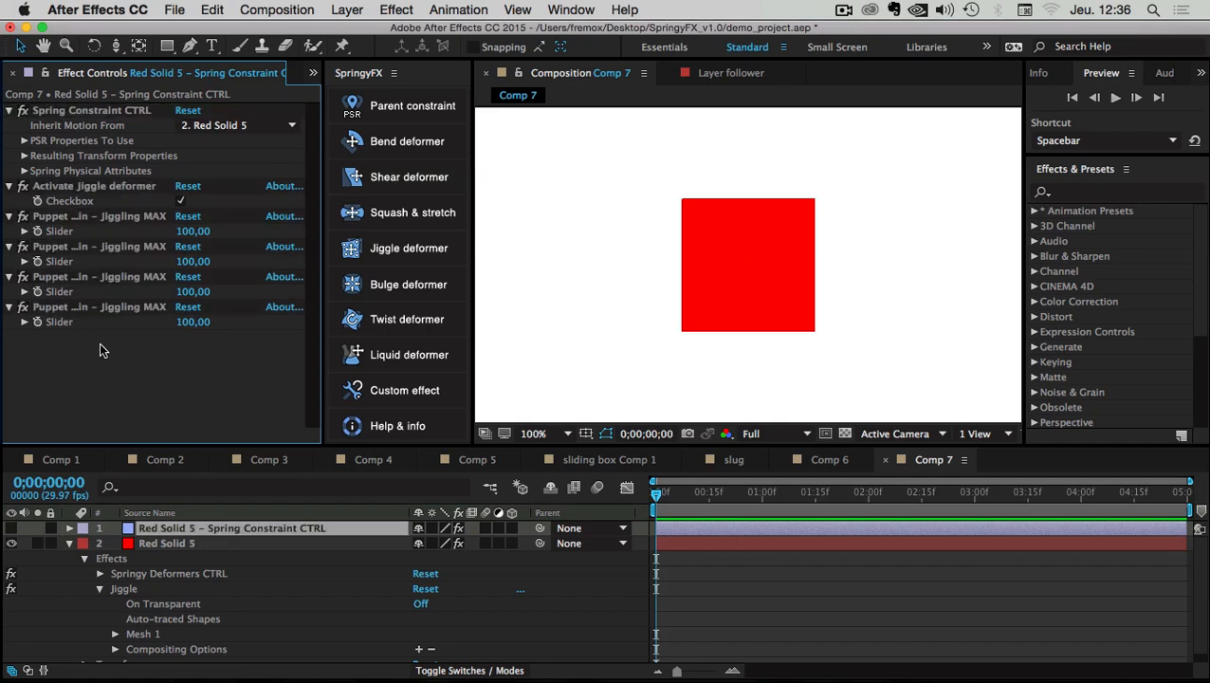
{"action": "left_click", "coordinate": [59, 189]}
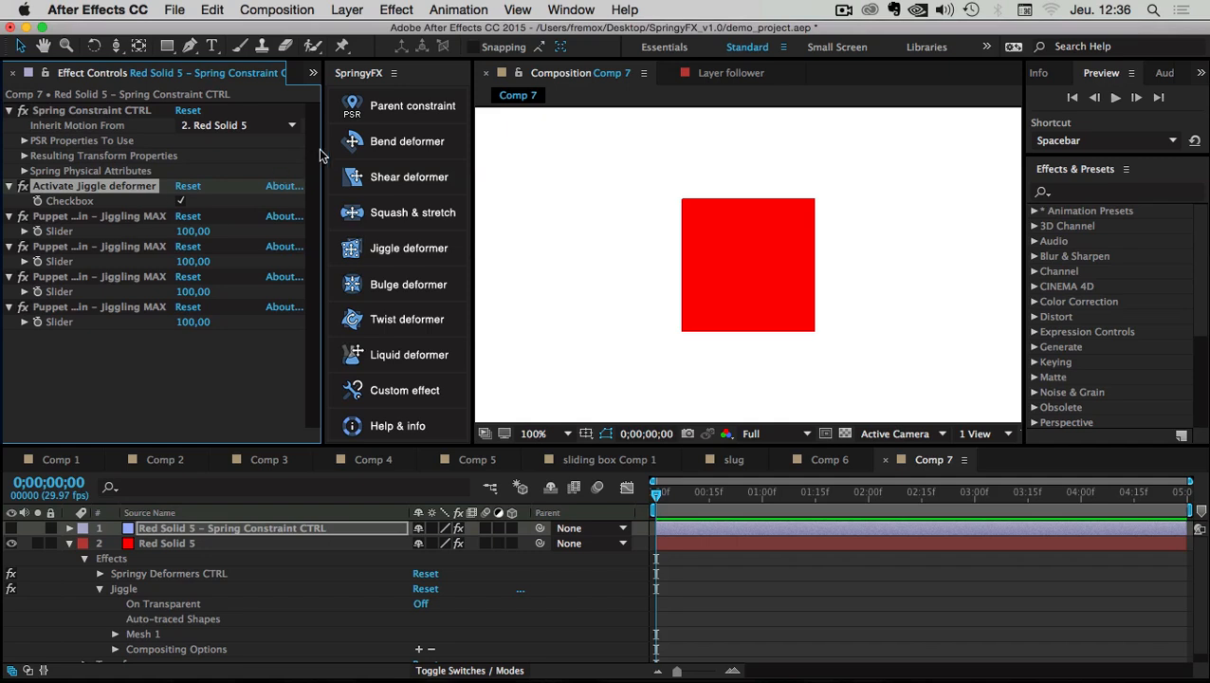
{"action": "left_click_drag", "start_coordinate": [321, 155], "coordinate": [472, 149]}
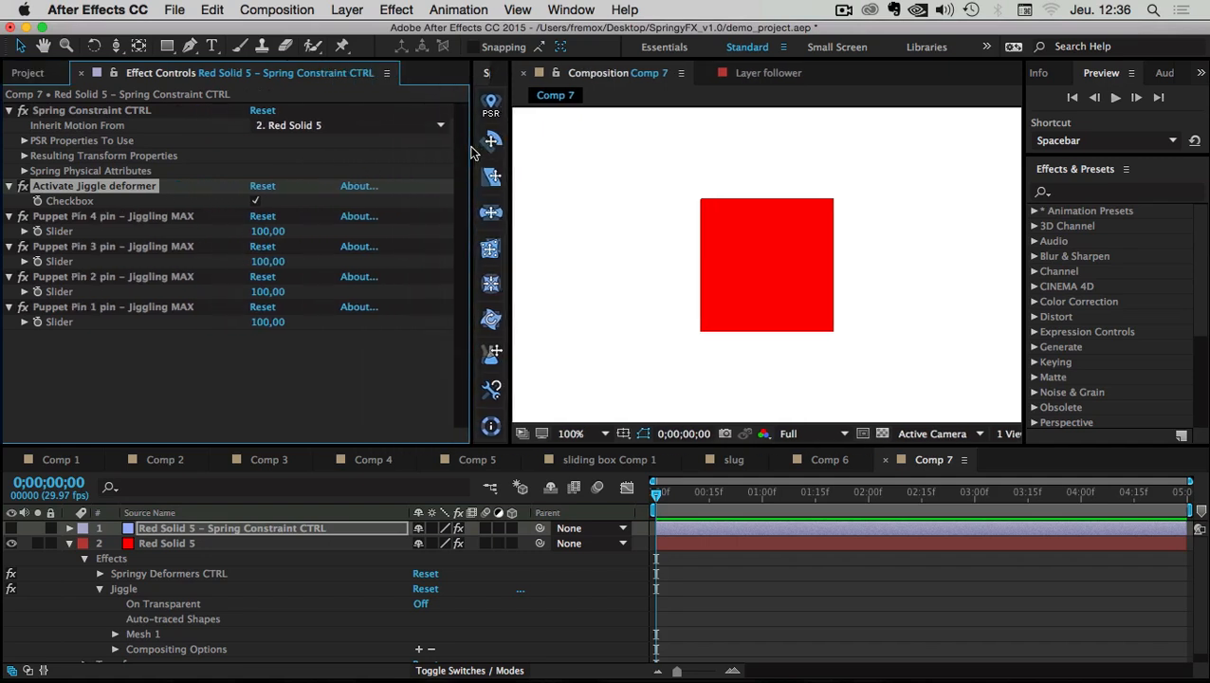
{"action": "left_click", "coordinate": [57, 220]}
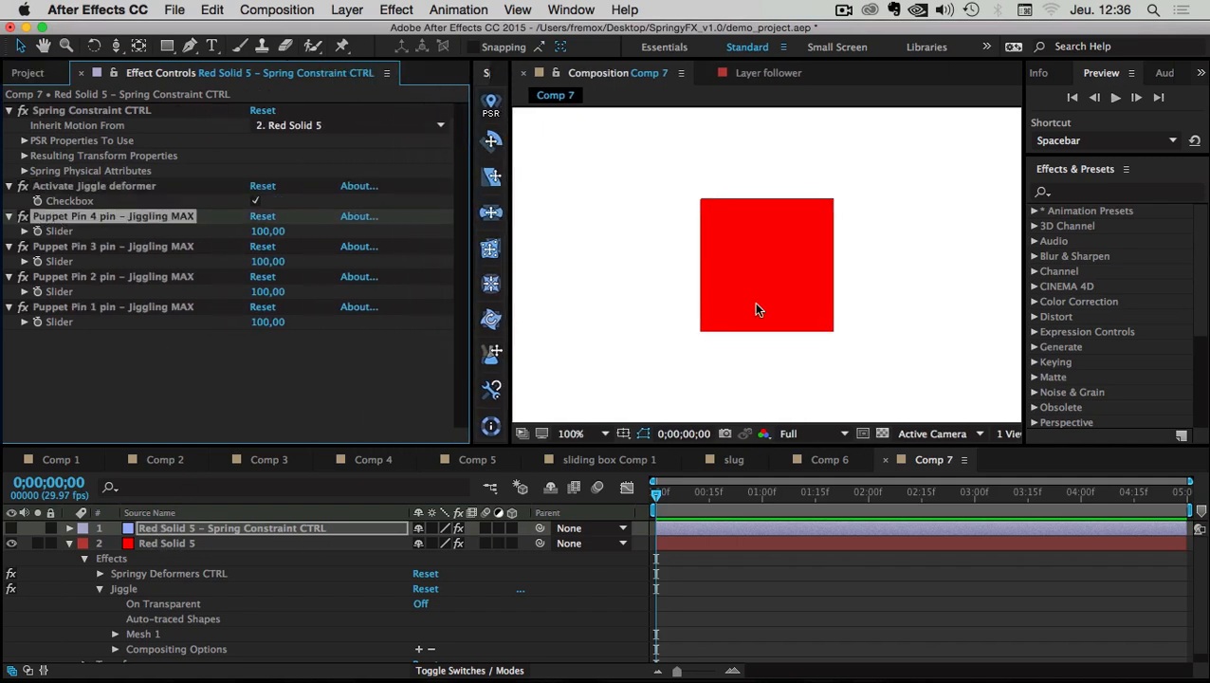
{"action": "left_click", "coordinate": [163, 544]}
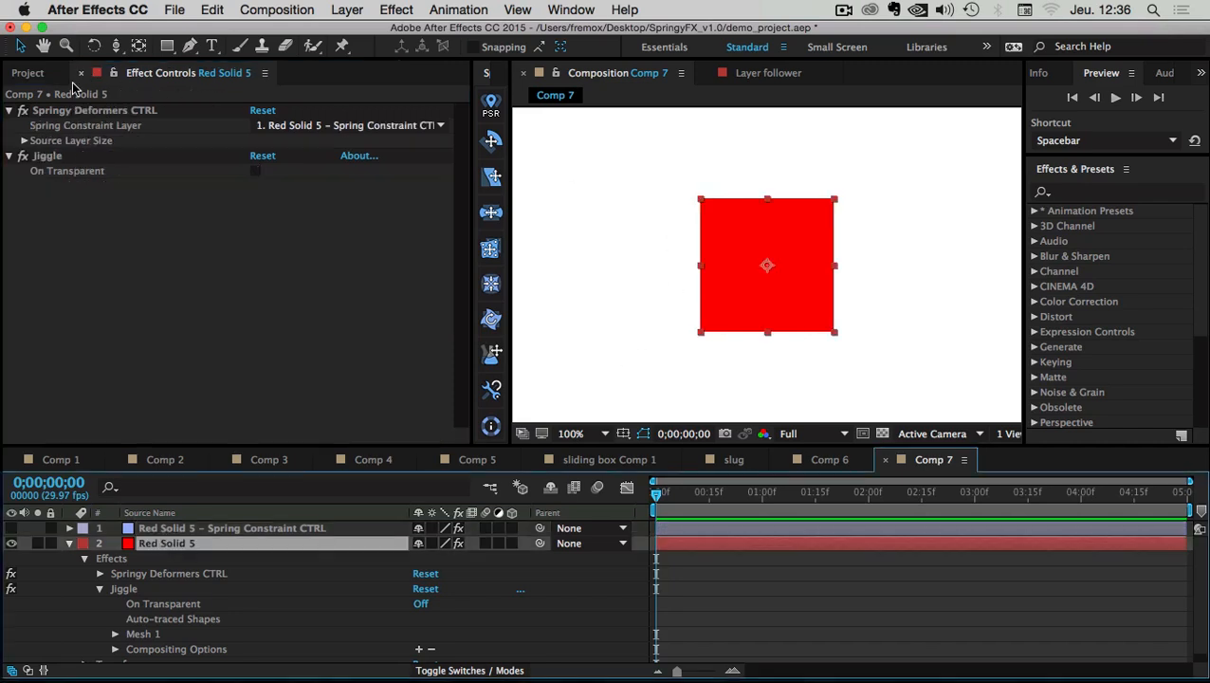
Toggle the Jiggle effect's selection to show and hide its pins on the square
{"action": "left_click", "coordinate": [52, 156]}
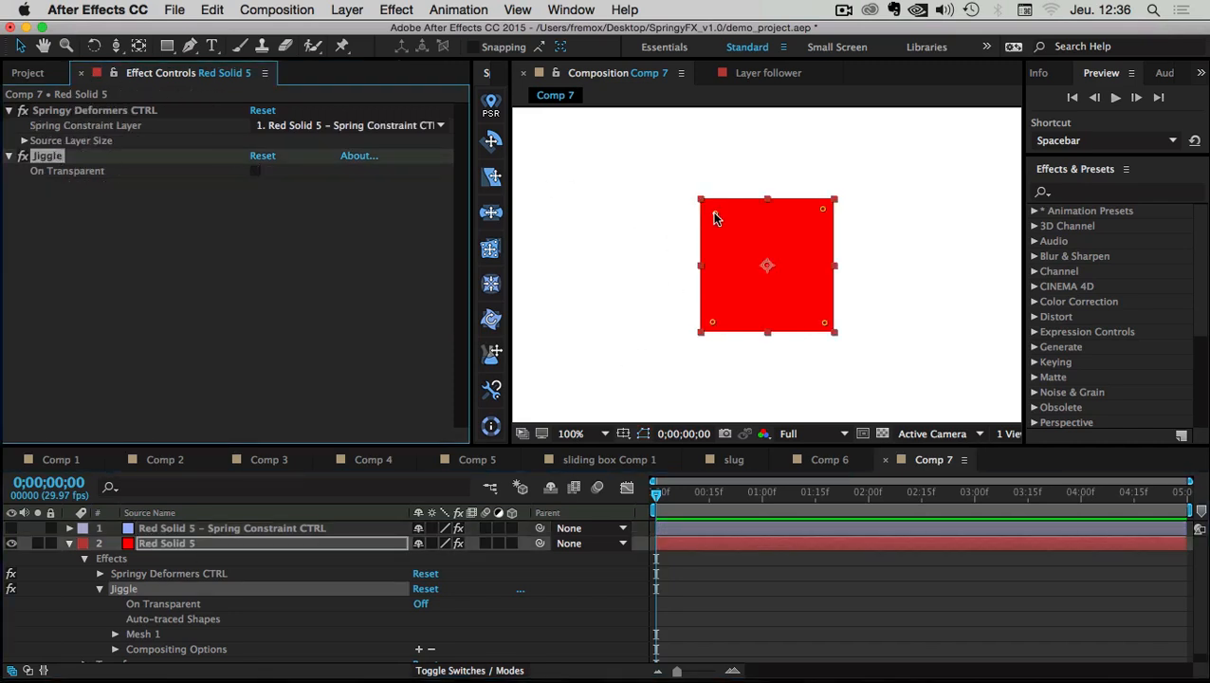
{"action": "left_click", "coordinate": [88, 211]}
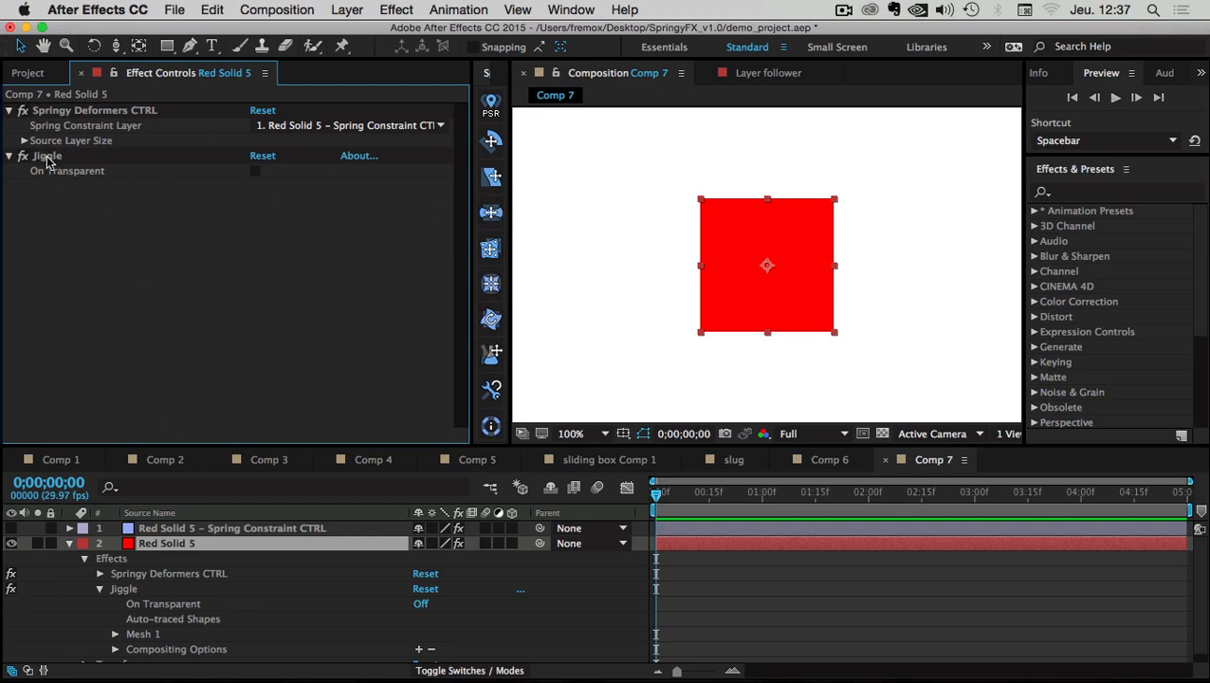
{"action": "left_click", "coordinate": [47, 157]}
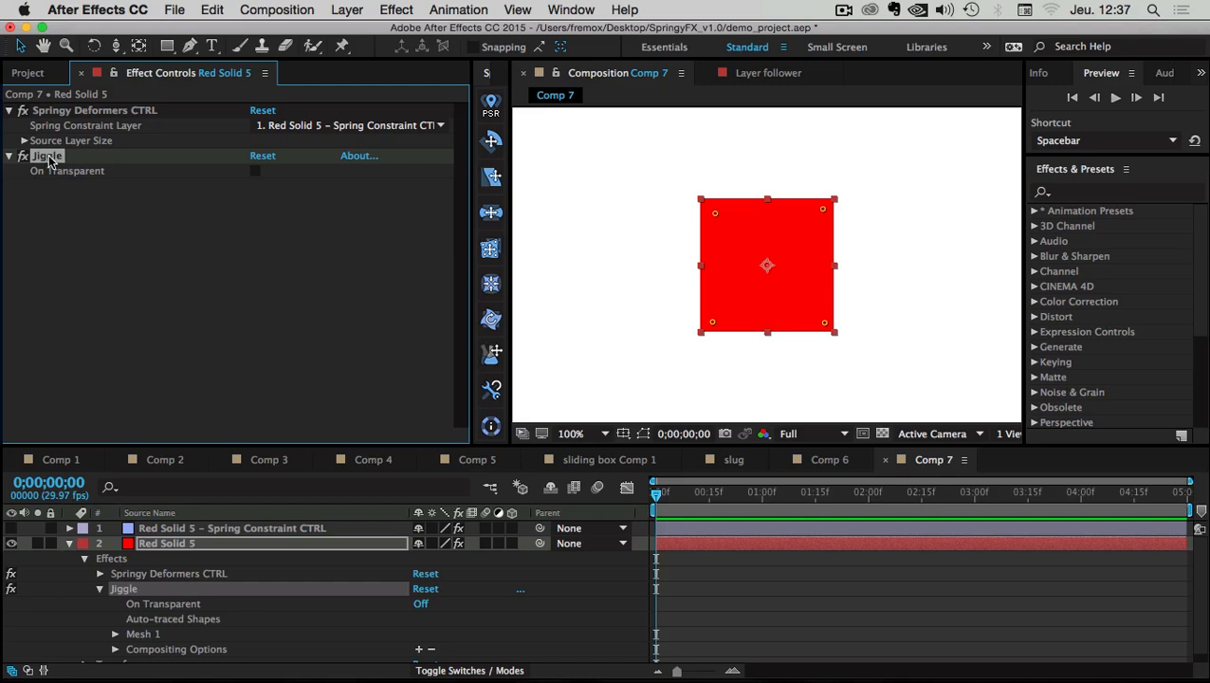
{"action": "left_click", "coordinate": [67, 234]}
{"action": "left_click", "coordinate": [49, 159]}
{"action": "left_click", "coordinate": [59, 583]}
{"action": "left_click", "coordinate": [49, 156]}
Expand Mesh 1 > Deform and select Puppet Pins 1–4 to locate each corner, then collapse the layer
{"action": "left_click_drag", "start_coordinate": [189, 445], "coordinate": [189, 332]}
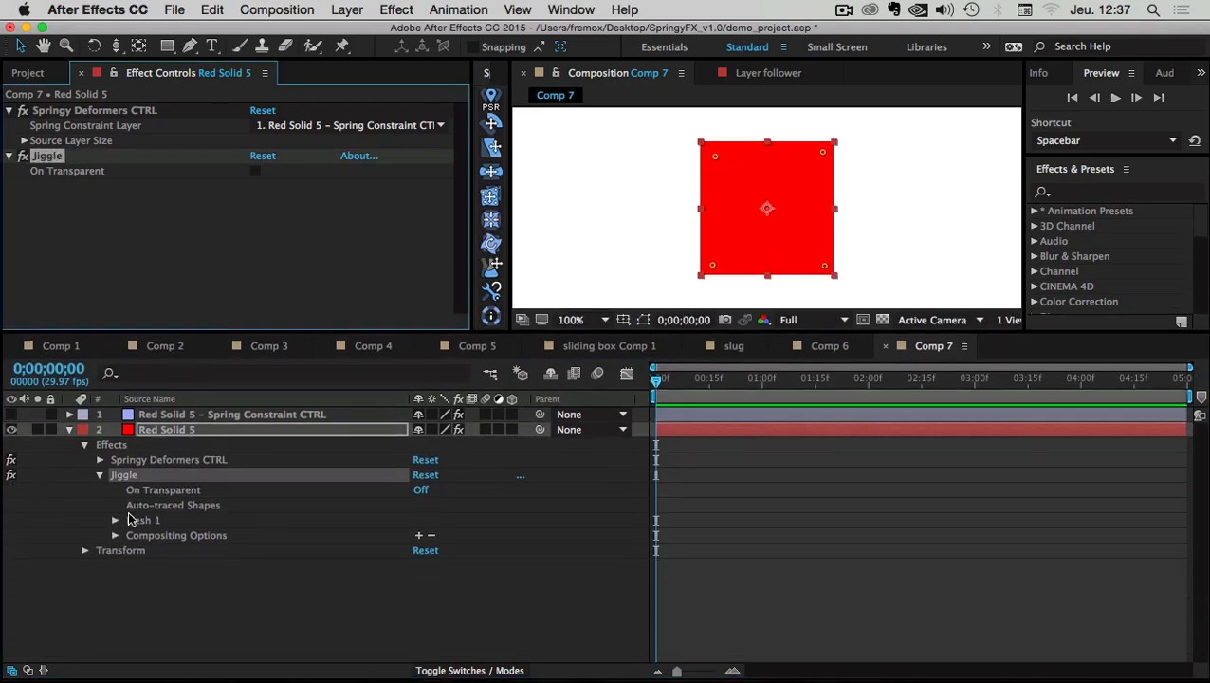
{"action": "left_click", "coordinate": [114, 520]}
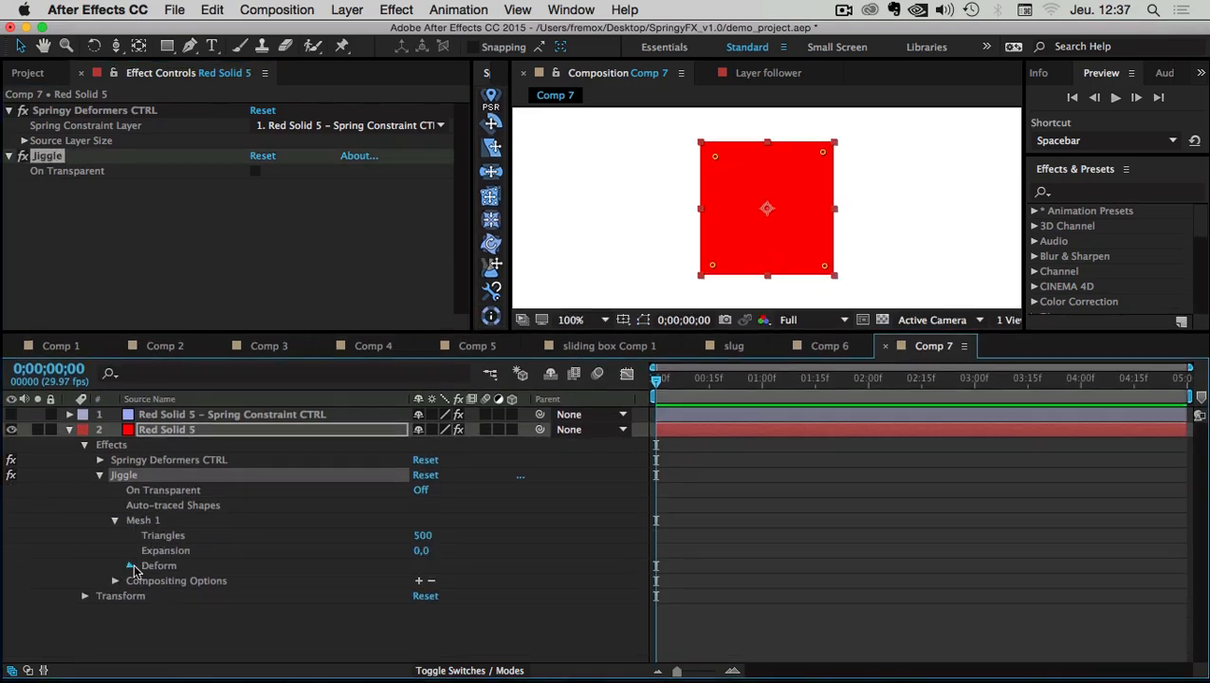
{"action": "left_click", "coordinate": [132, 566]}
{"action": "left_click", "coordinate": [188, 581]}
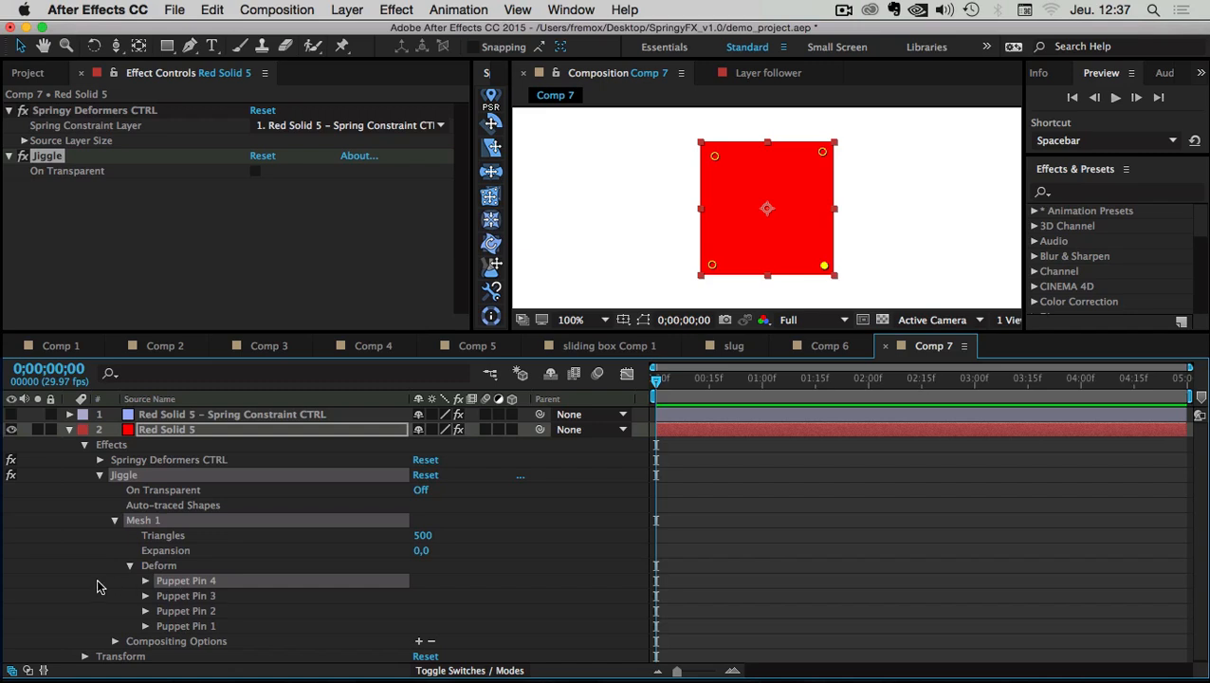
{"action": "left_click", "coordinate": [96, 586]}
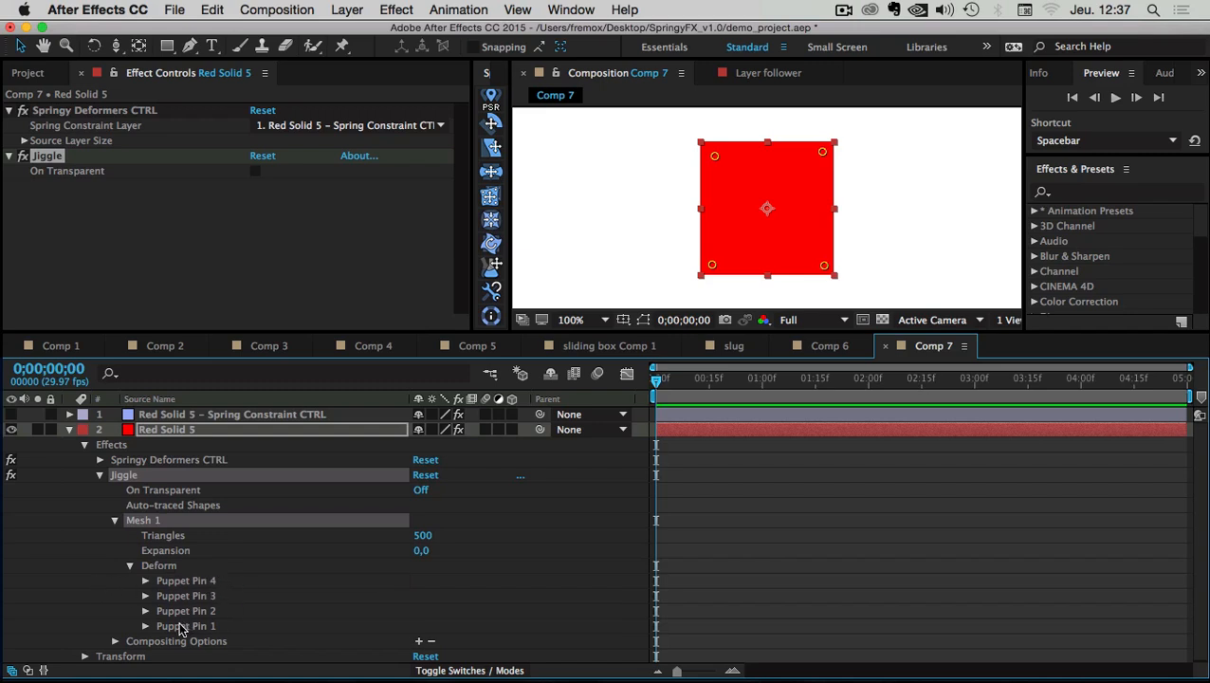
{"action": "left_click", "coordinate": [195, 627]}
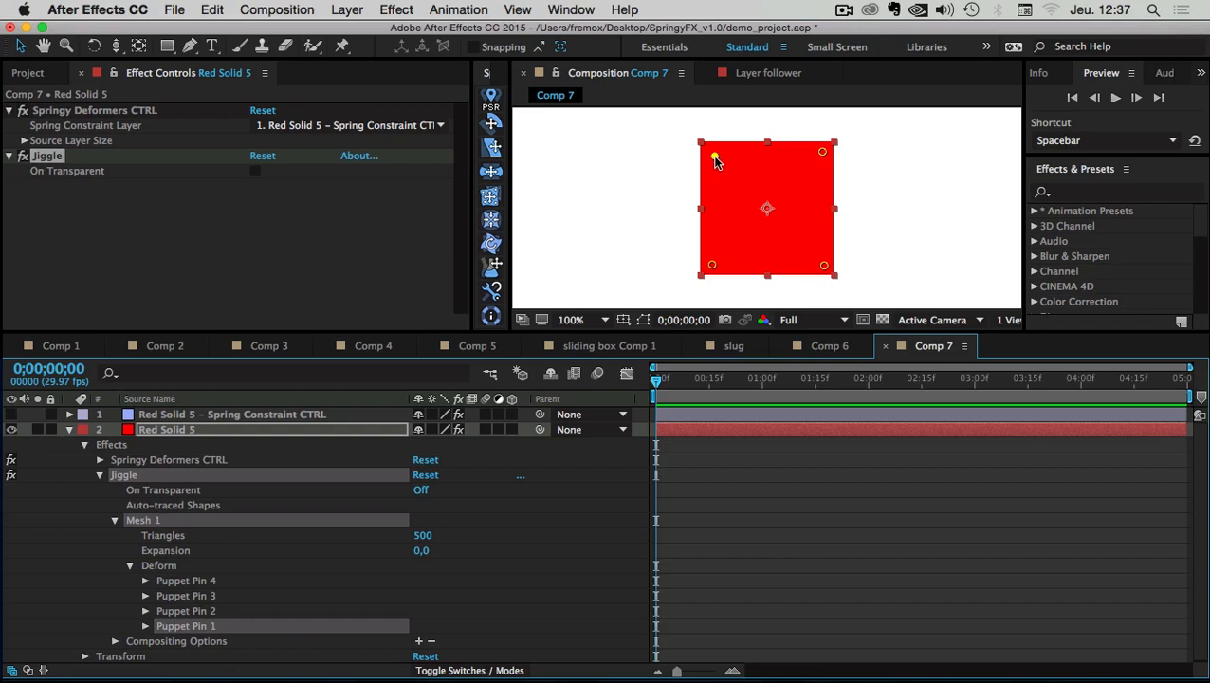
{"action": "left_click", "coordinate": [181, 613]}
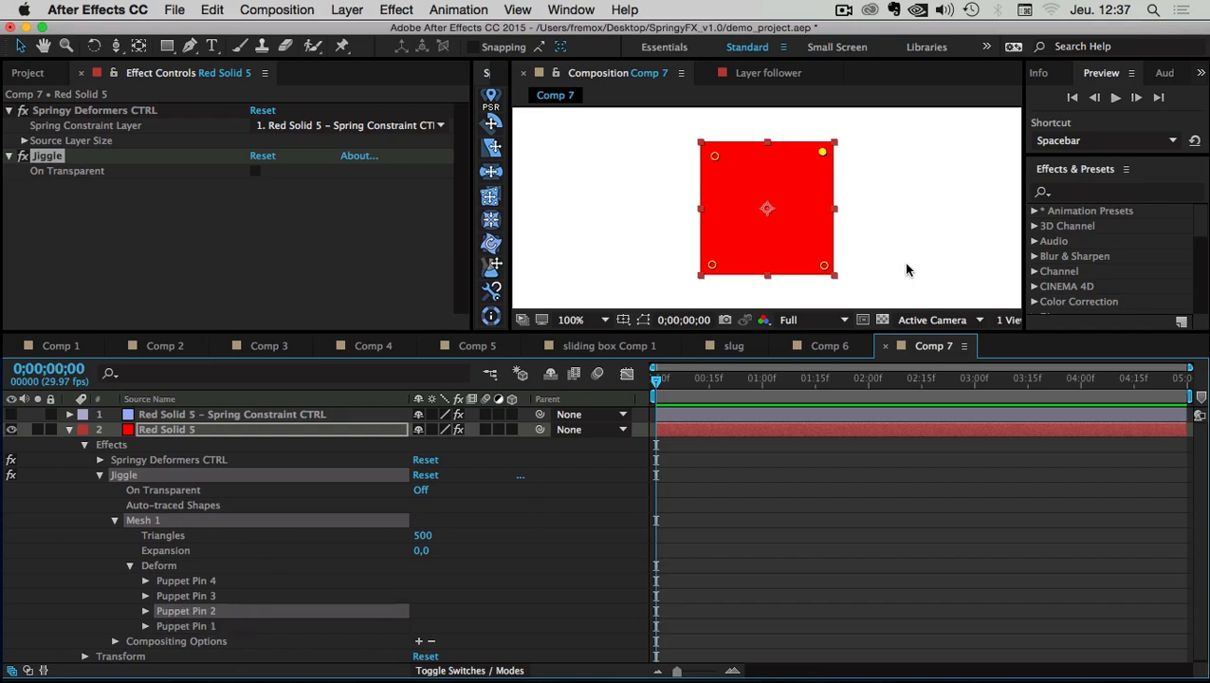
{"action": "left_click", "coordinate": [180, 595]}
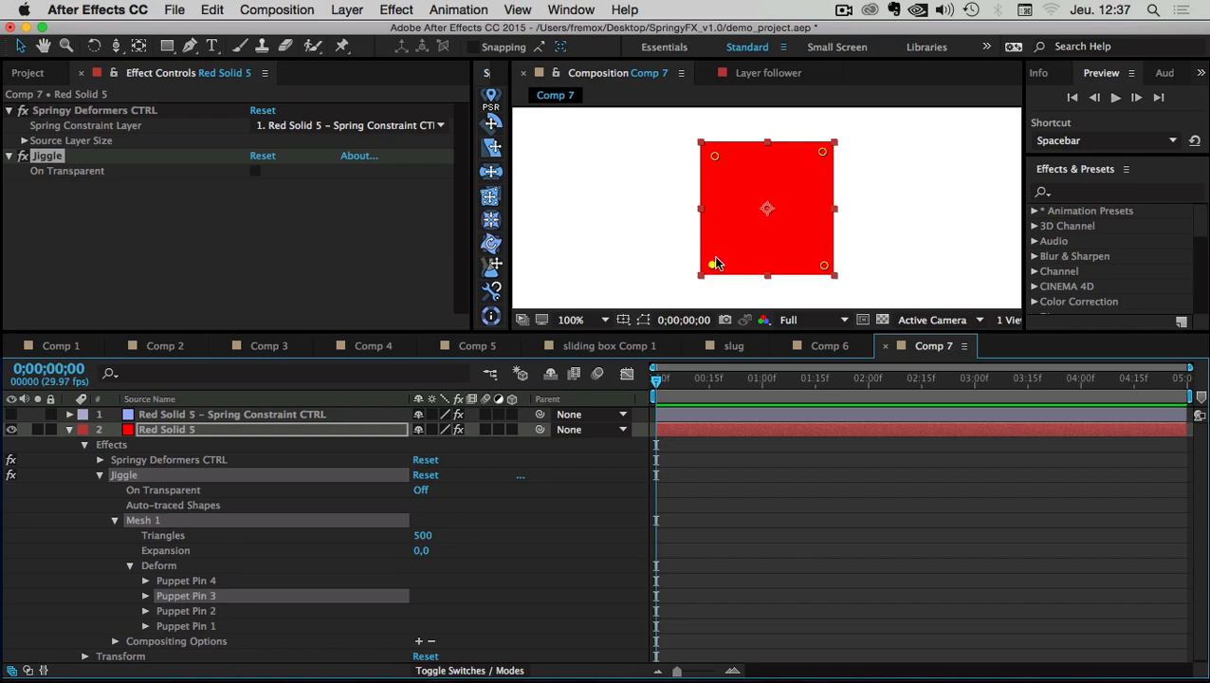
{"action": "left_click", "coordinate": [201, 582]}
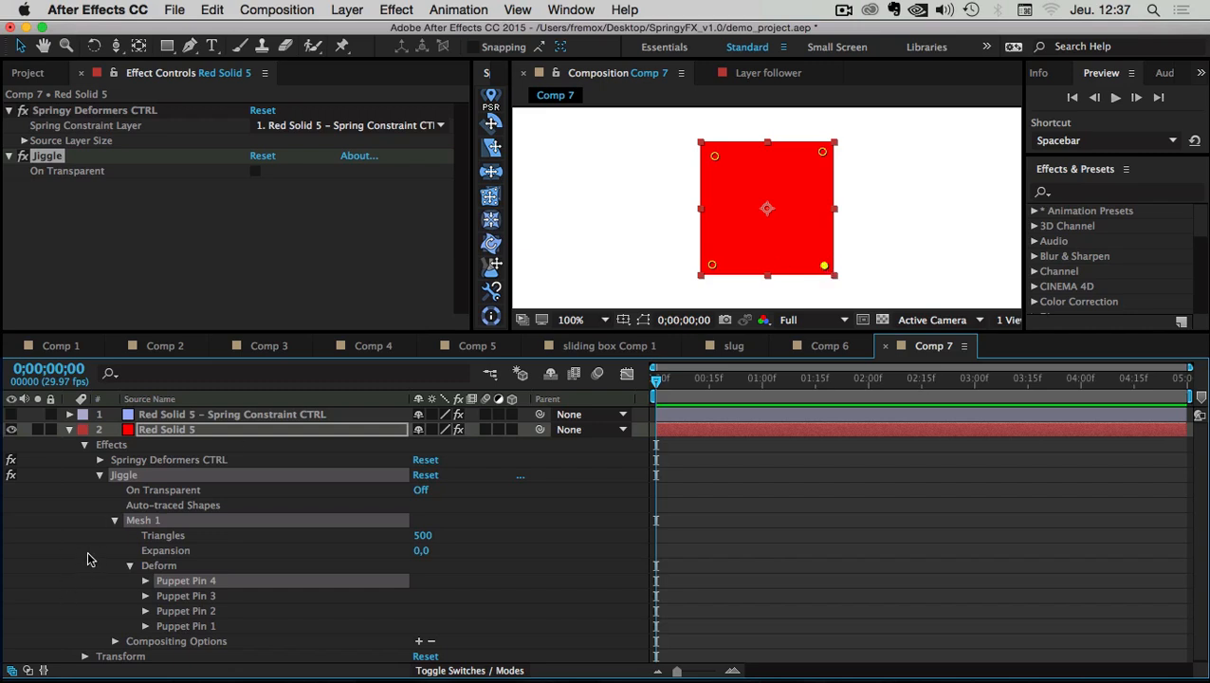
{"action": "left_click", "coordinate": [70, 429]}
{"action": "left_click", "coordinate": [228, 415]}
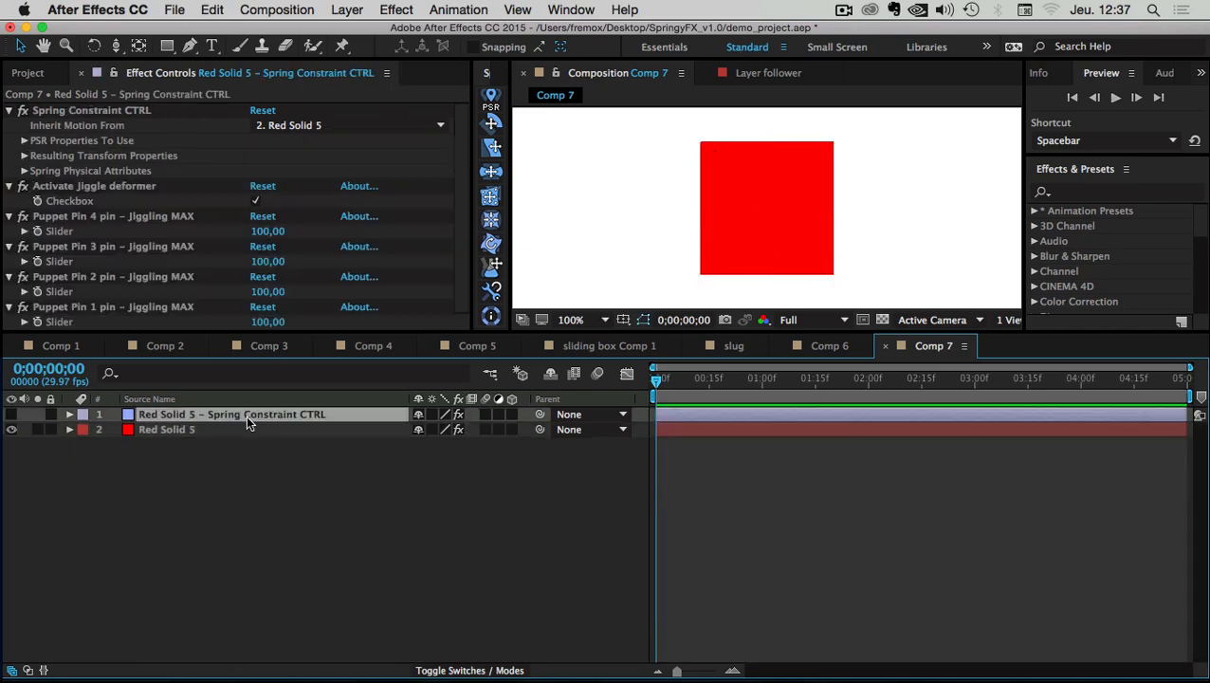
{"action": "left_click_drag", "start_coordinate": [254, 333], "coordinate": [253, 396]}
{"action": "left_click", "coordinate": [59, 219]}
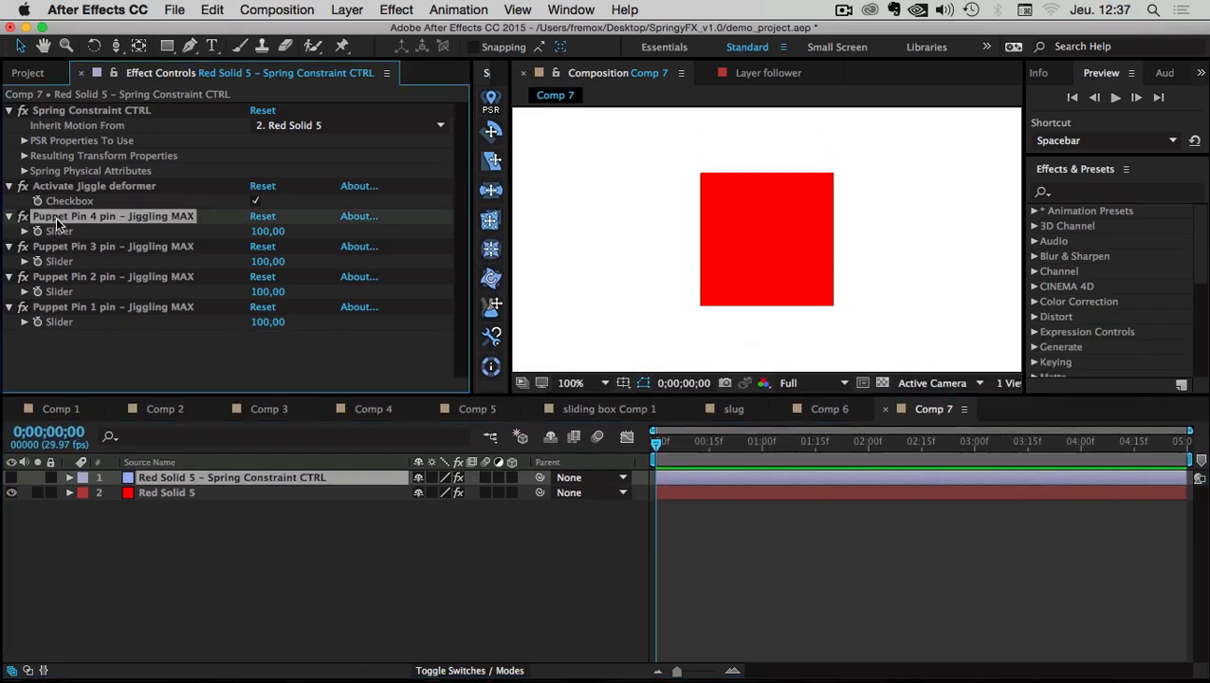
{"action": "left_click", "coordinate": [78, 308]}
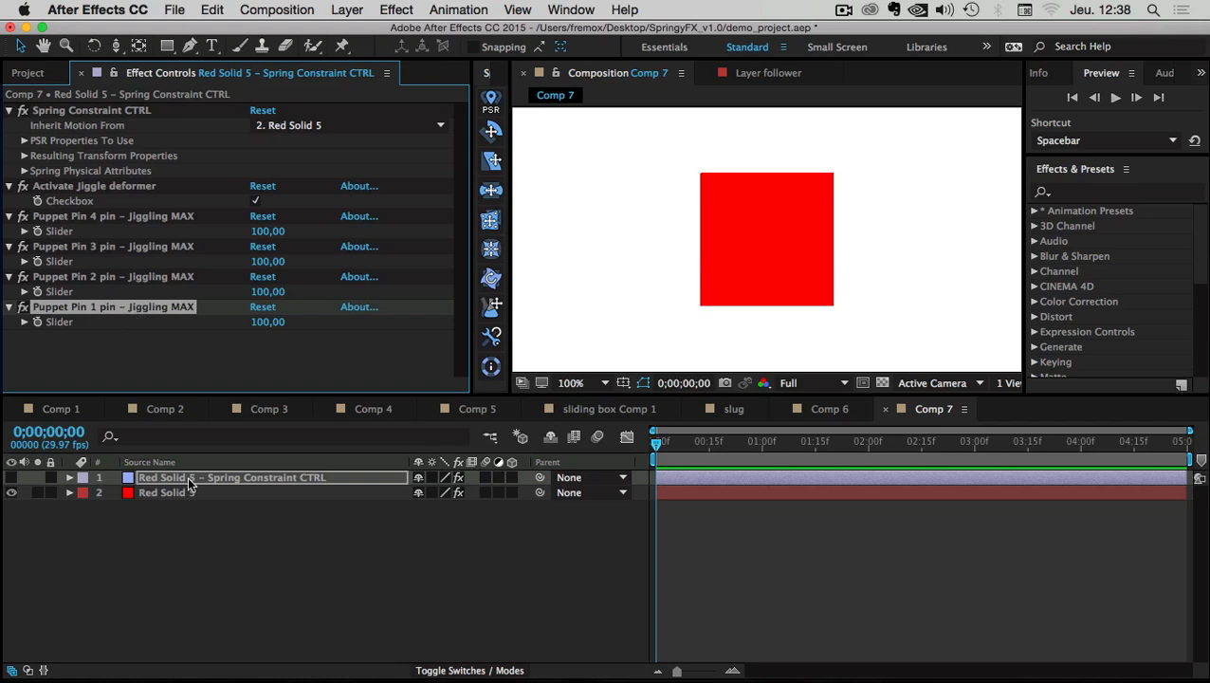
Delete the Spring Constraint CTRL layer and select the Puppet effect
{"action": "key", "text": "Delete"}
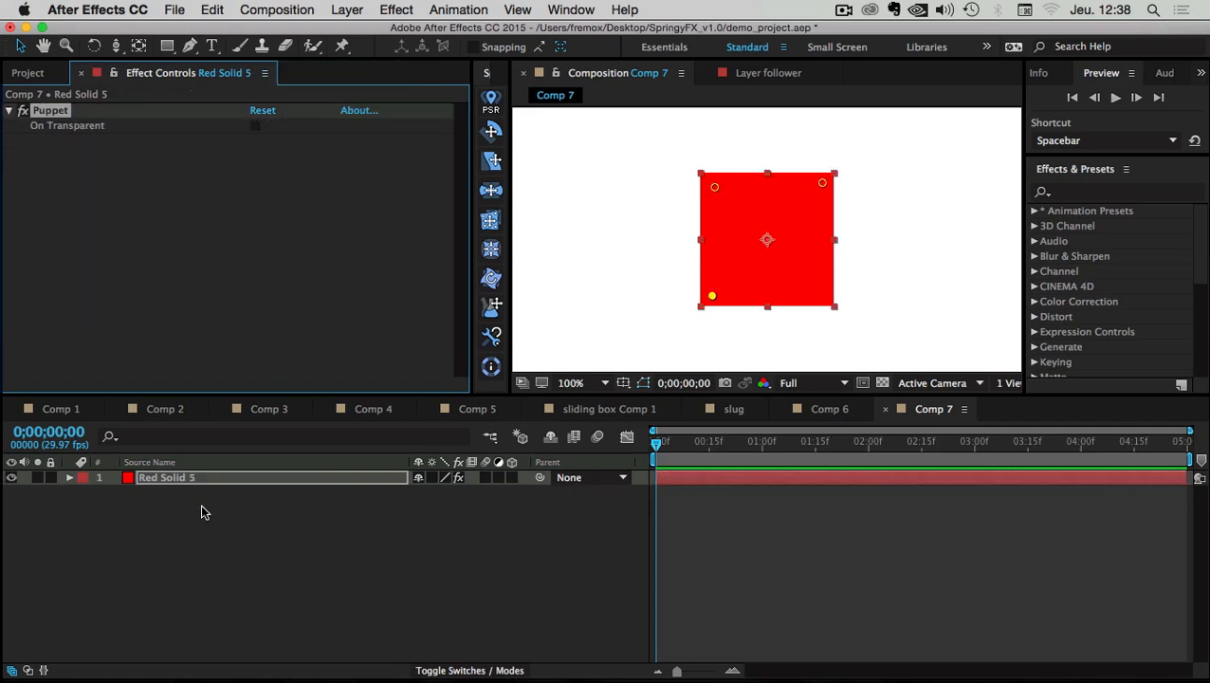
{"action": "left_click", "coordinate": [163, 478]}
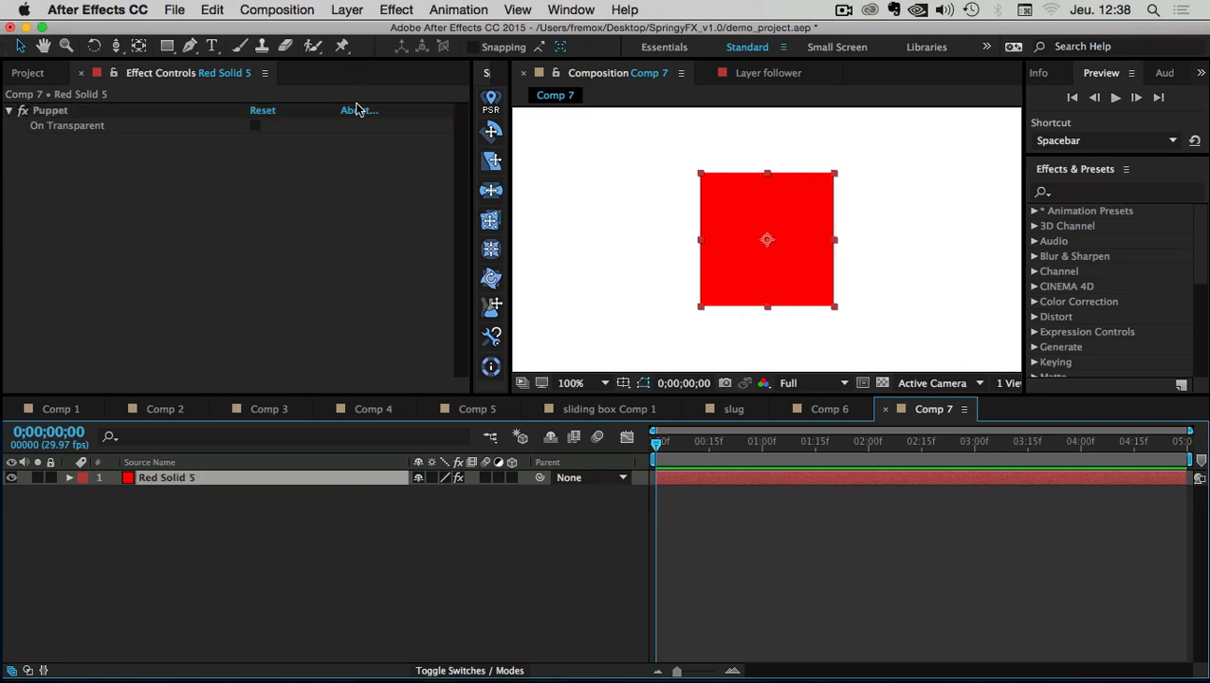
{"action": "left_click", "coordinate": [51, 110]}
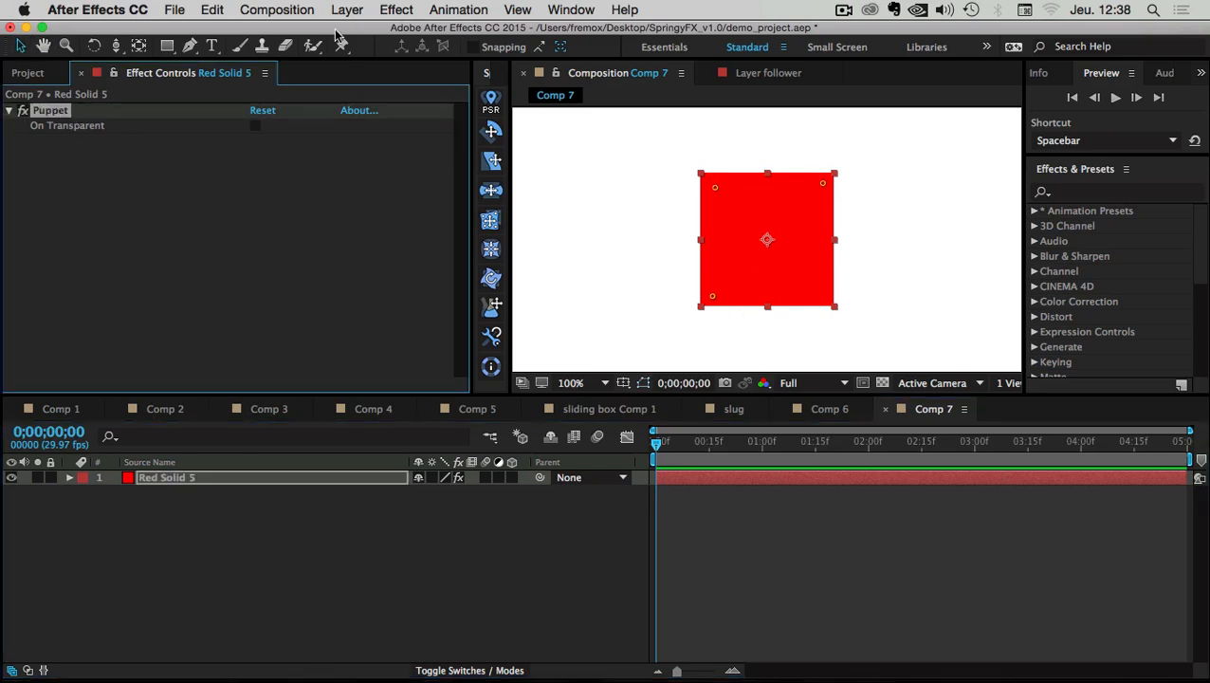
Add a puppet pin at the square's bottom-right corner and reselect Red Solid 5
{"action": "left_click", "coordinate": [343, 46]}
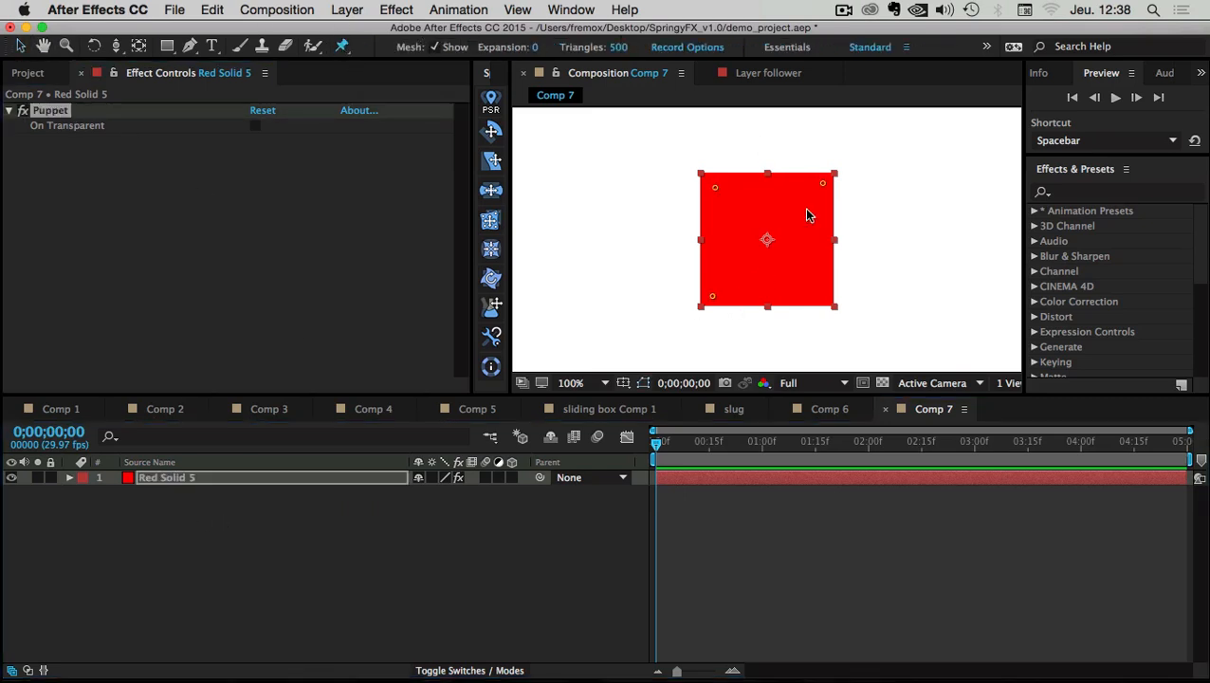
{"action": "left_click", "coordinate": [826, 297]}
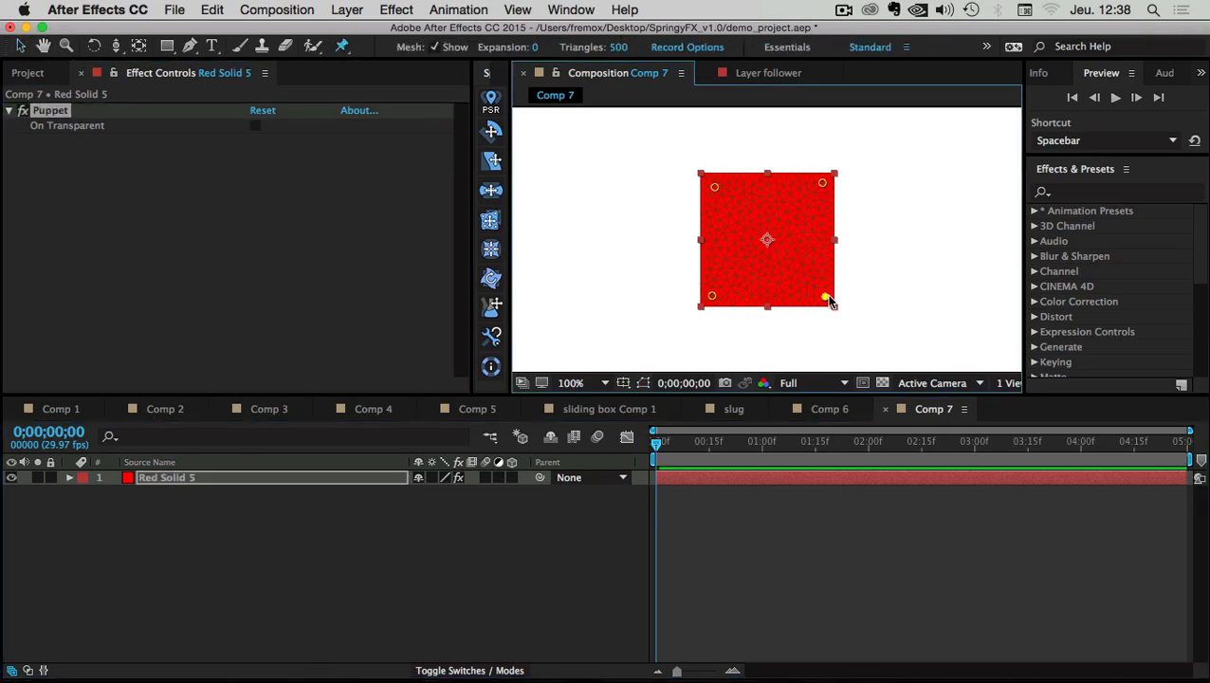
{"action": "left_click", "coordinate": [157, 480]}
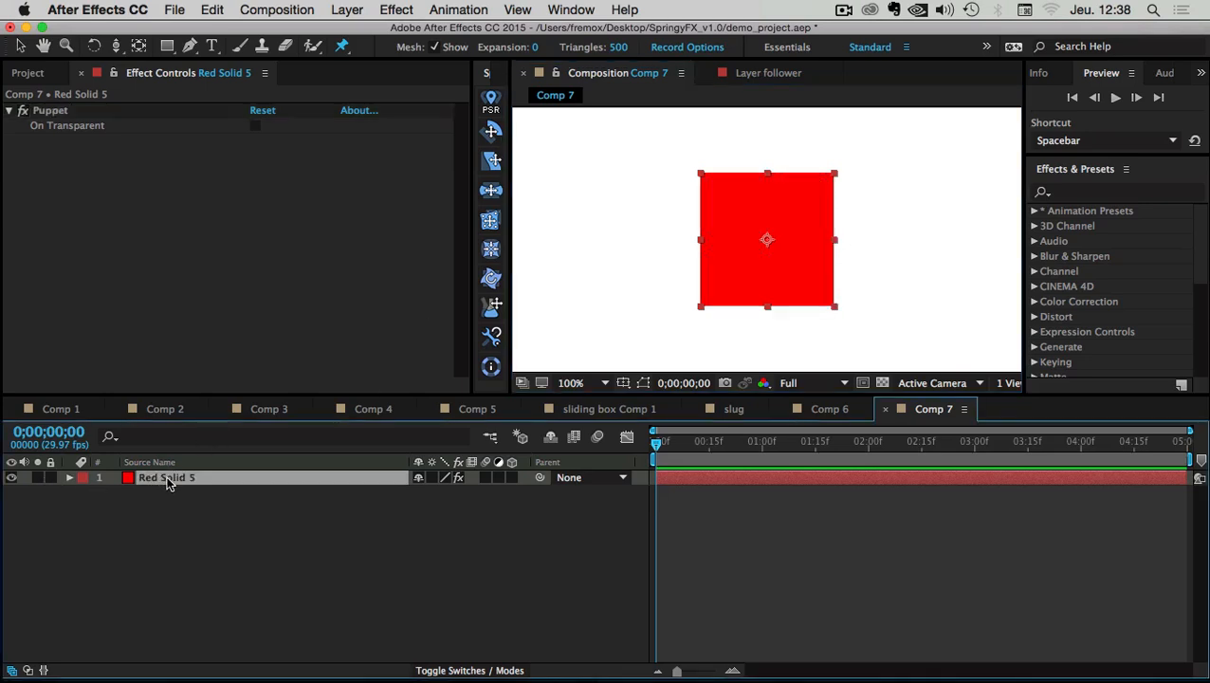
{"action": "left_click", "coordinate": [171, 512]}
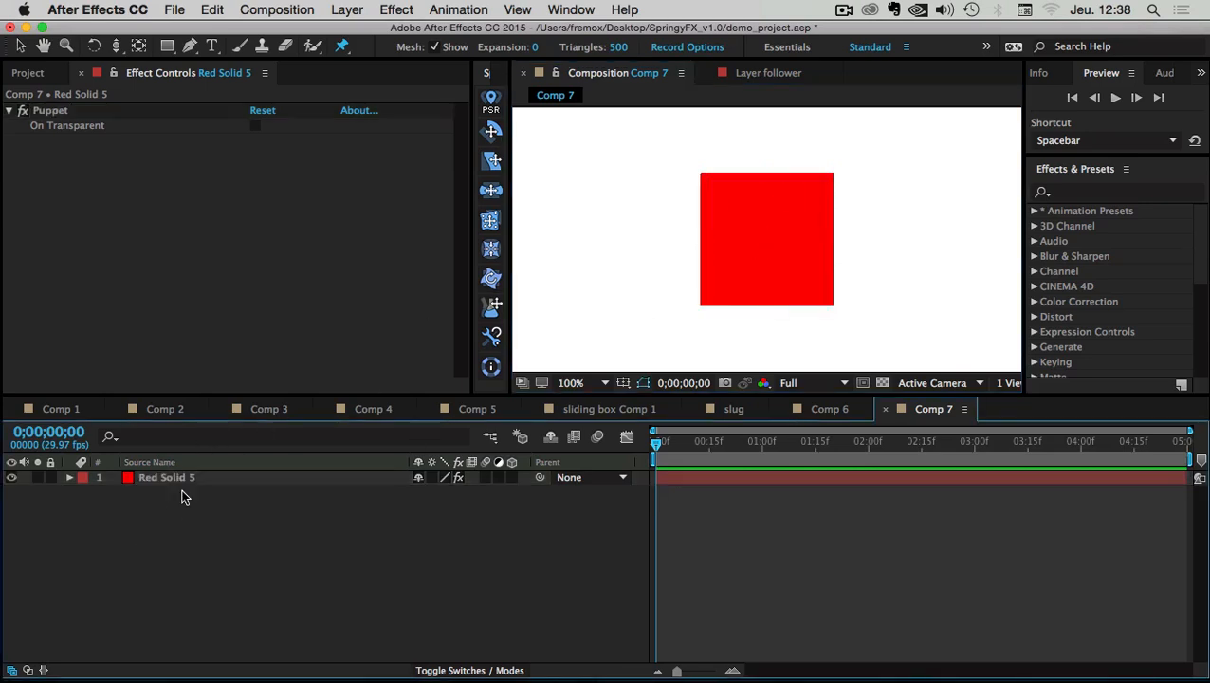
{"action": "left_click", "coordinate": [158, 481]}
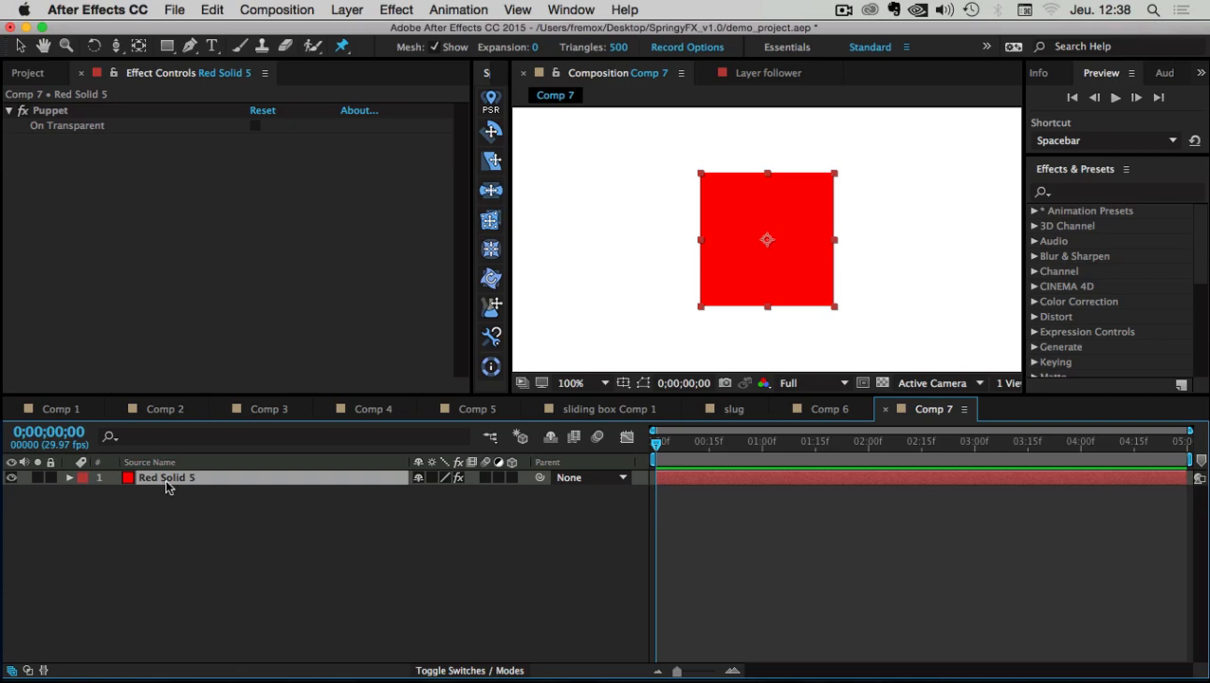
Reveal Red Solid 5's keyframed Puppet Pin positions with U and check each pin's location
{"action": "key", "text": "u"}
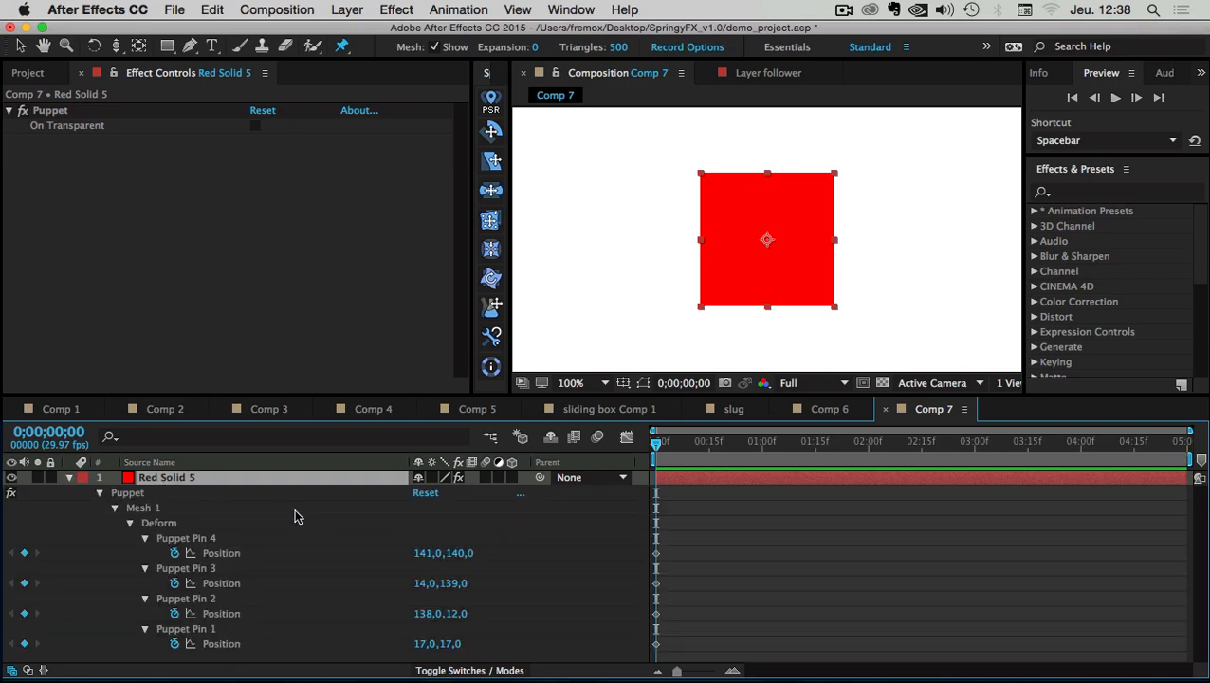
{"action": "left_click", "coordinate": [188, 538]}
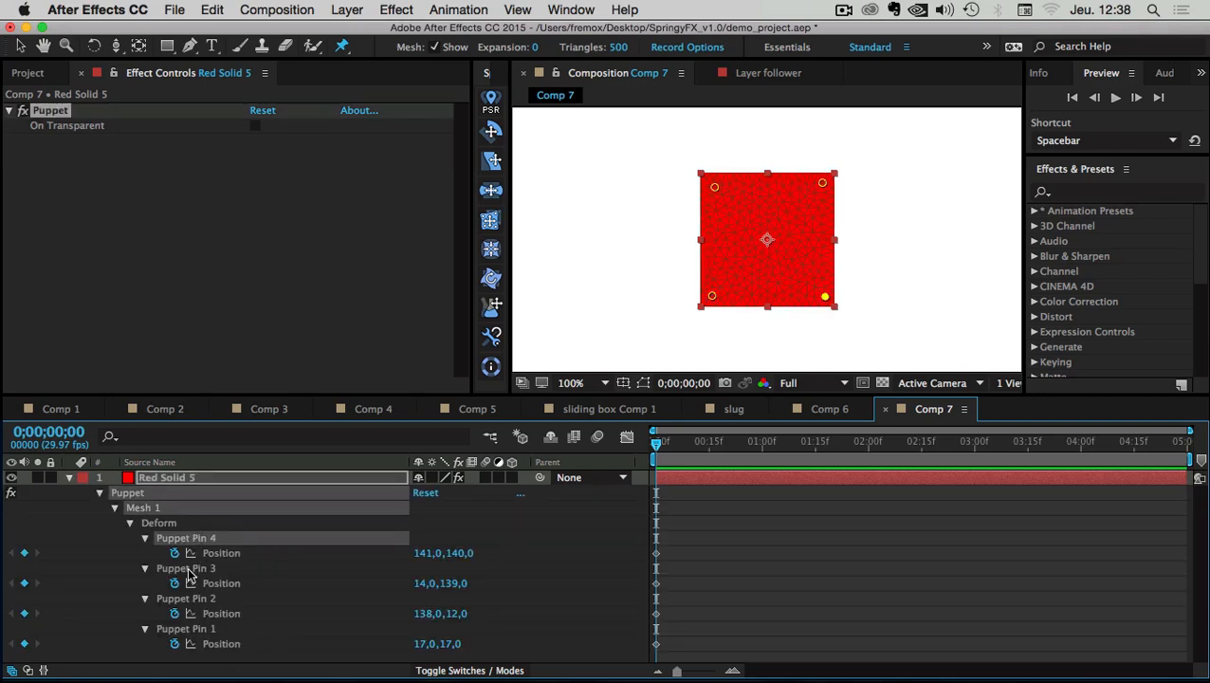
{"action": "left_click", "coordinate": [192, 569]}
{"action": "left_click", "coordinate": [194, 600]}
{"action": "left_click", "coordinate": [194, 630]}
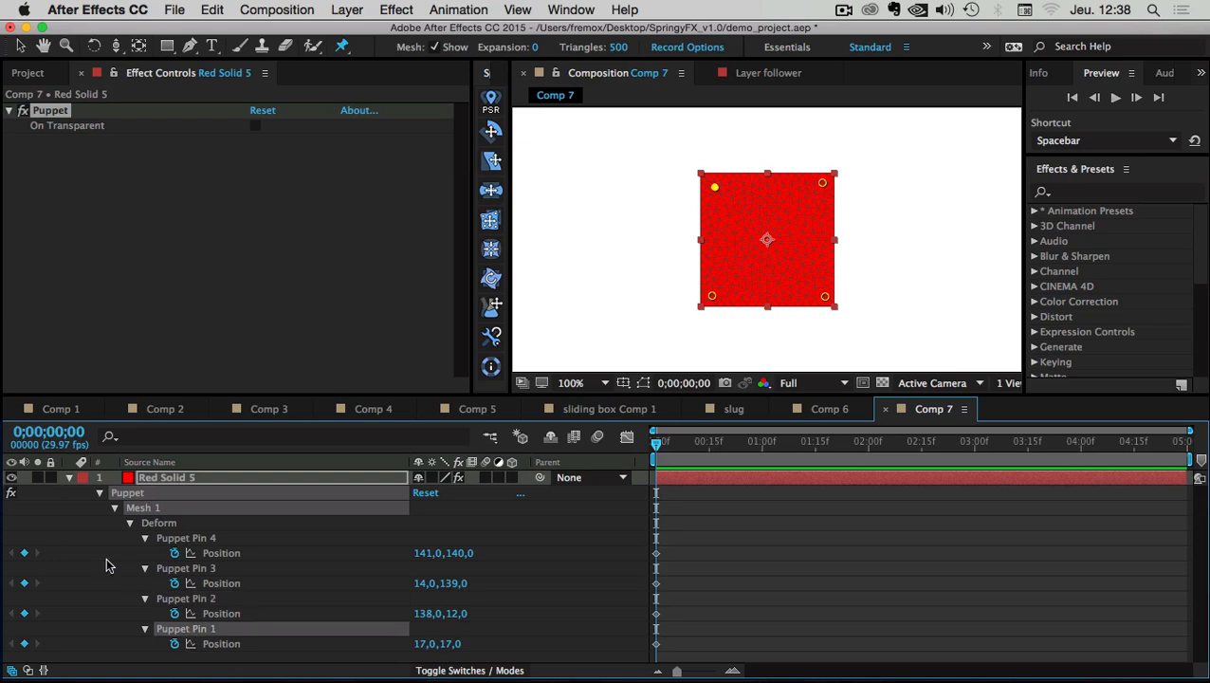
{"action": "left_click", "coordinate": [93, 557]}
{"action": "left_click", "coordinate": [194, 631]}
Rename Puppet Pin 1 to TL and Puppet Pin 2 to TR
{"action": "key", "text": "Return"}
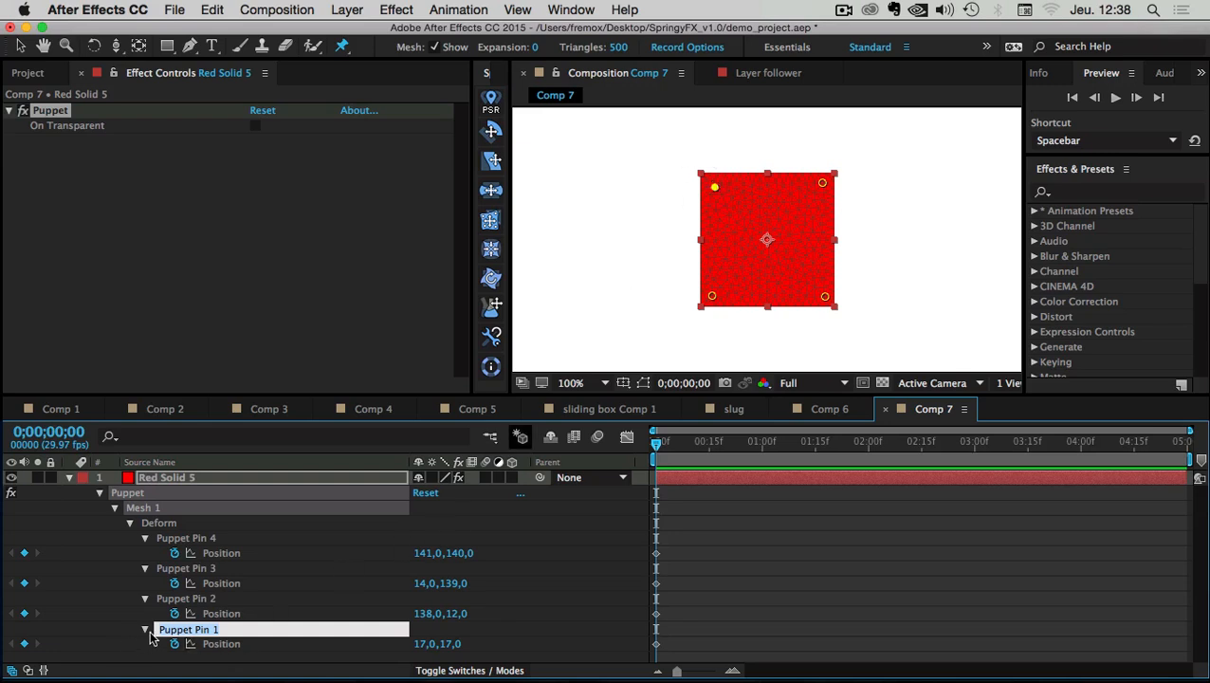
{"action": "left_click", "coordinate": [211, 632]}
{"action": "key", "text": "Return"}
{"action": "type", "text": "TL"}
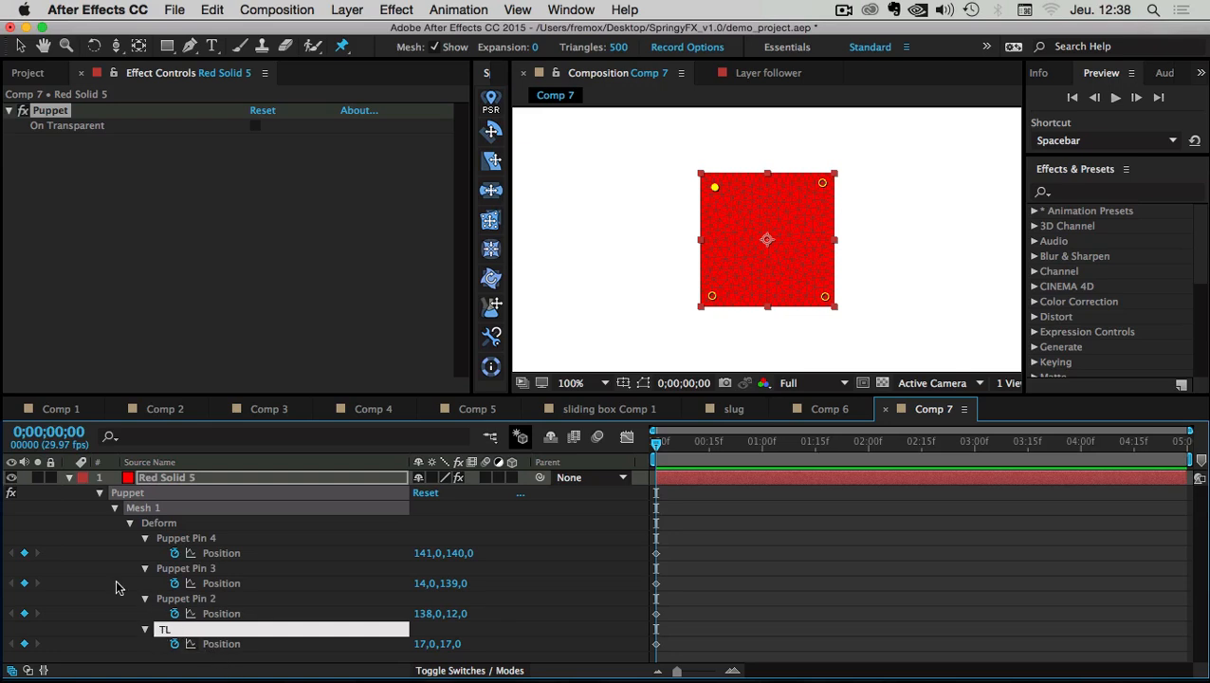
{"action": "key", "text": "Return"}
{"action": "left_click", "coordinate": [183, 597]}
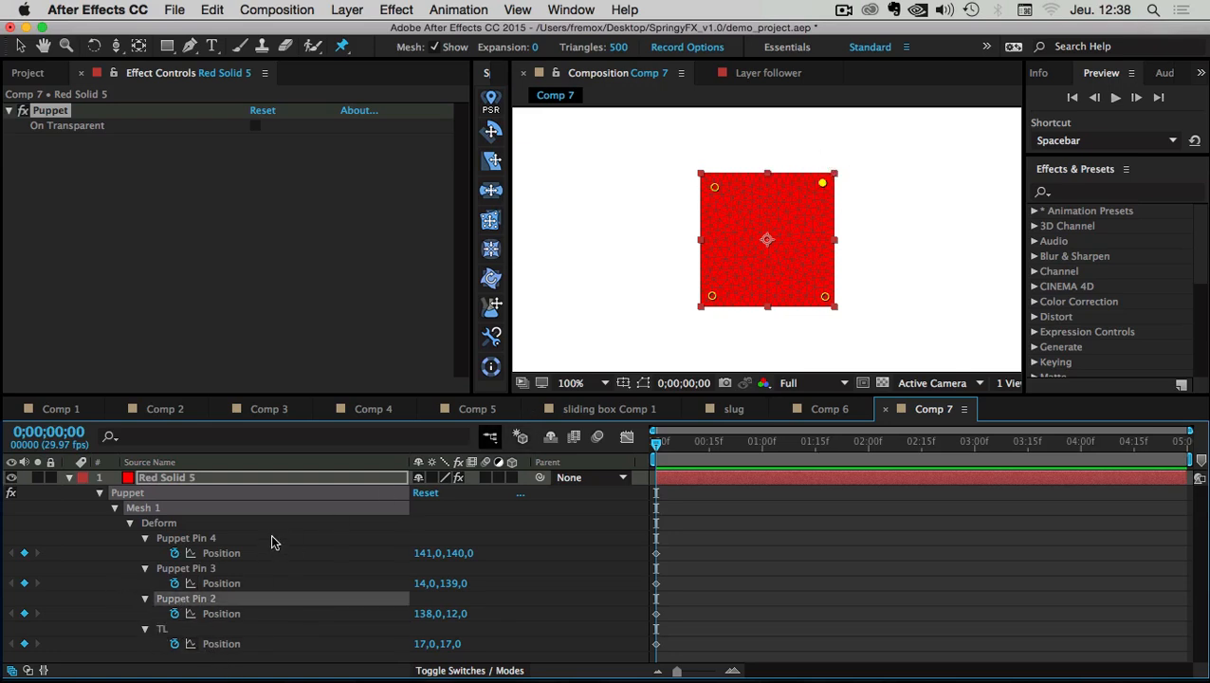
{"action": "key", "text": "Return"}
{"action": "type", "text": "TR"}
{"action": "key", "text": "Return"}
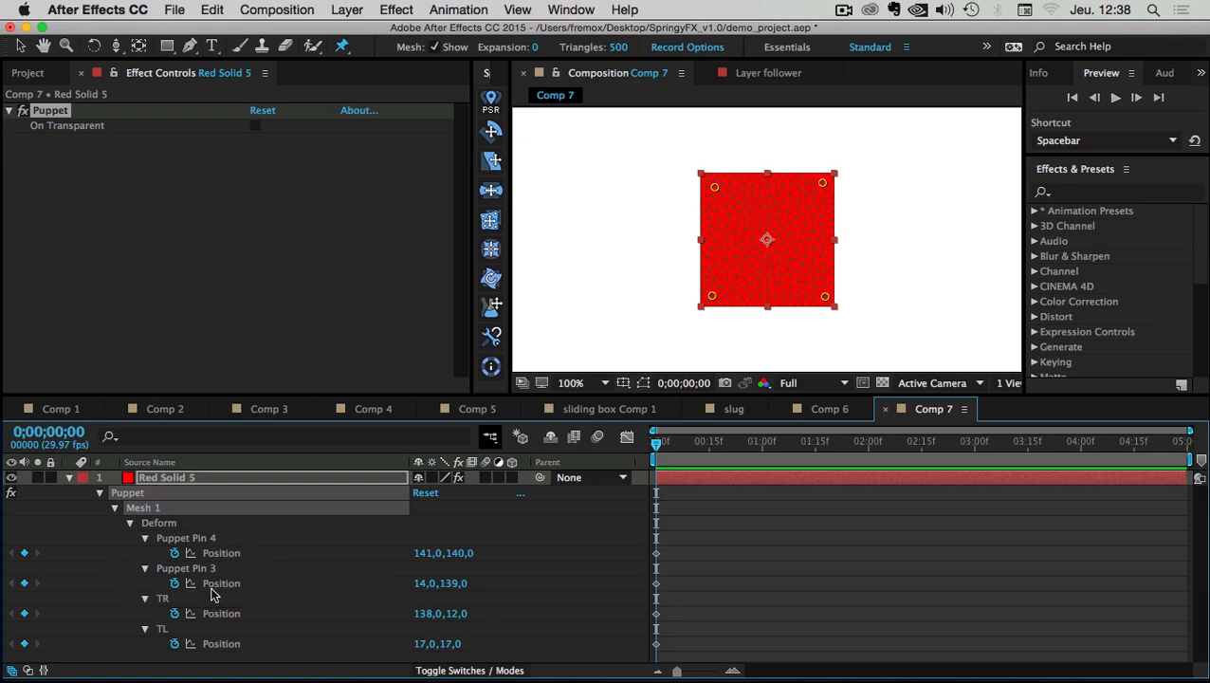
Rename Puppet Pin 3 to BL and Puppet Pin 4 to BR
{"action": "left_click", "coordinate": [175, 573]}
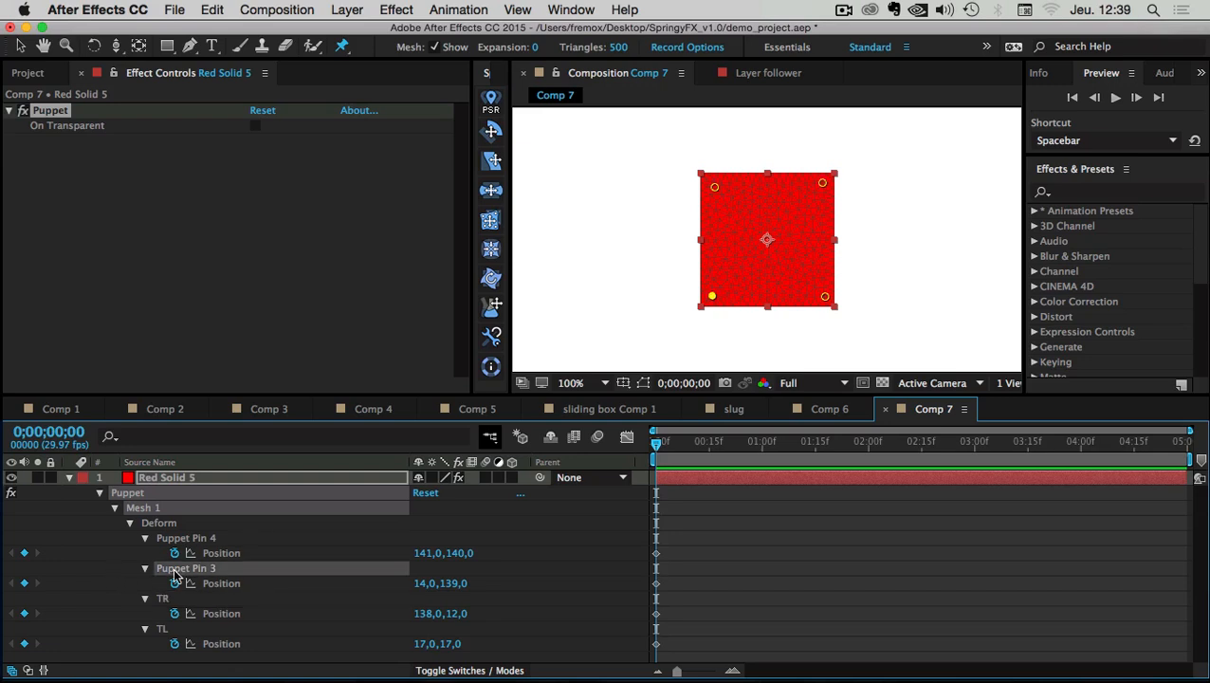
{"action": "key", "text": "Return"}
{"action": "type", "text": "B"}
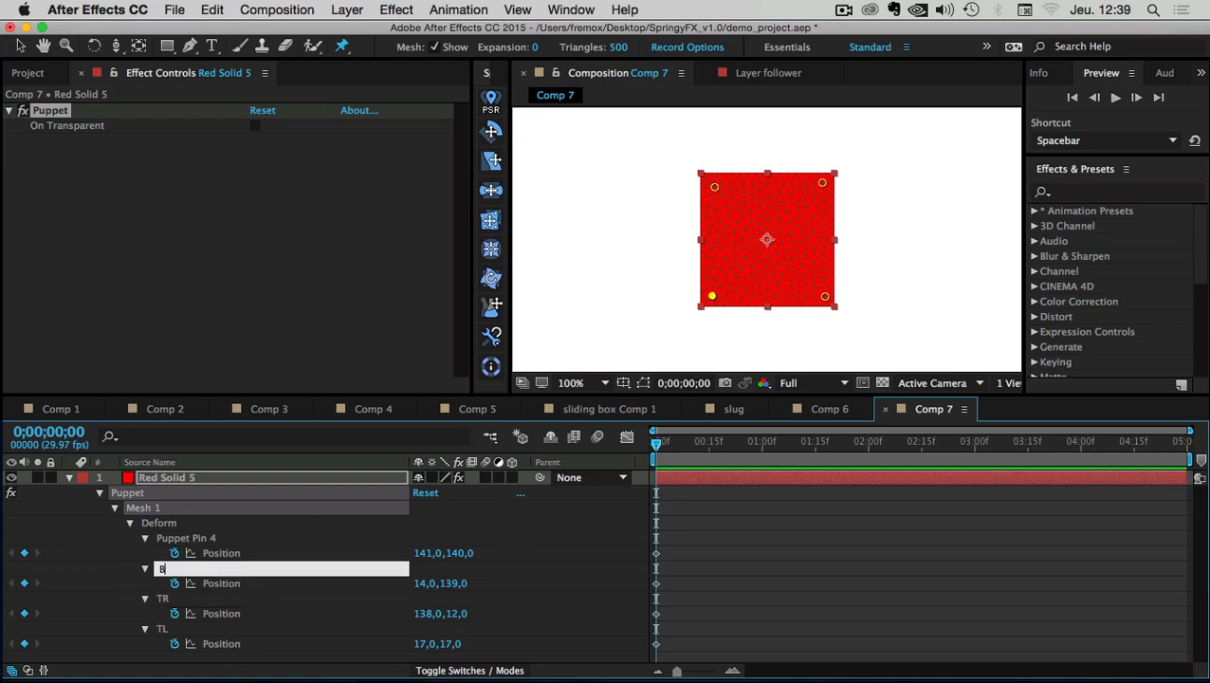
{"action": "type", "text": "L"}
{"action": "key", "text": "Return"}
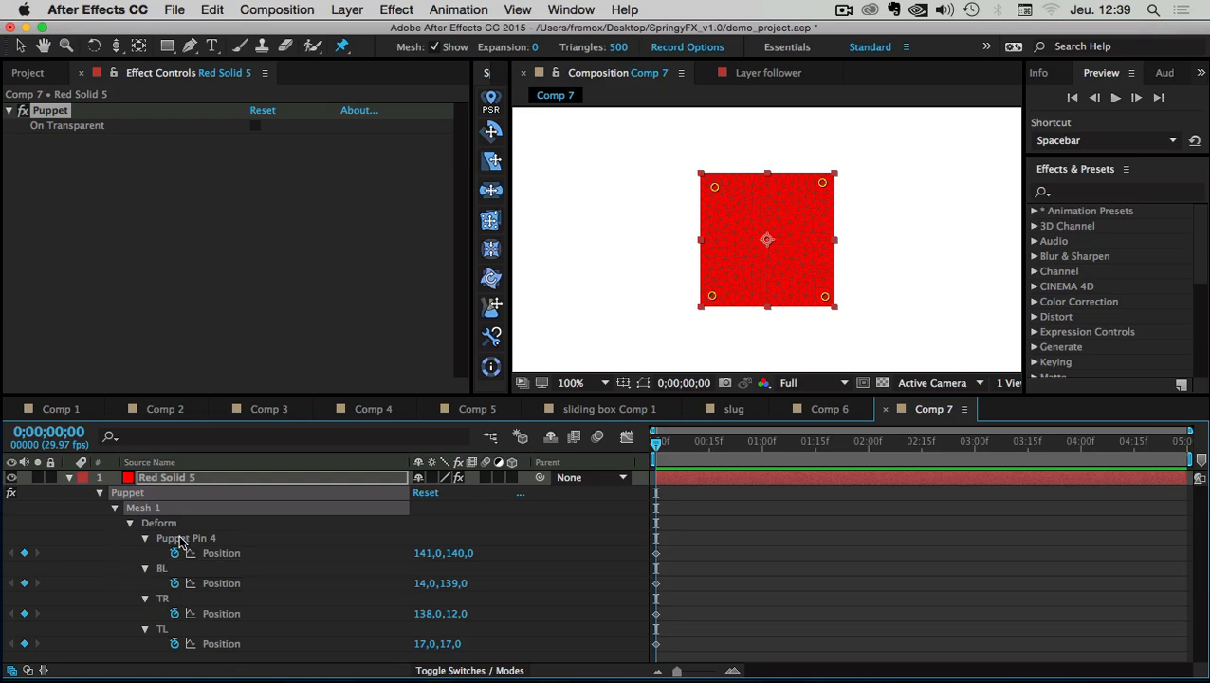
{"action": "left_click", "coordinate": [180, 540]}
{"action": "key", "text": "Return"}
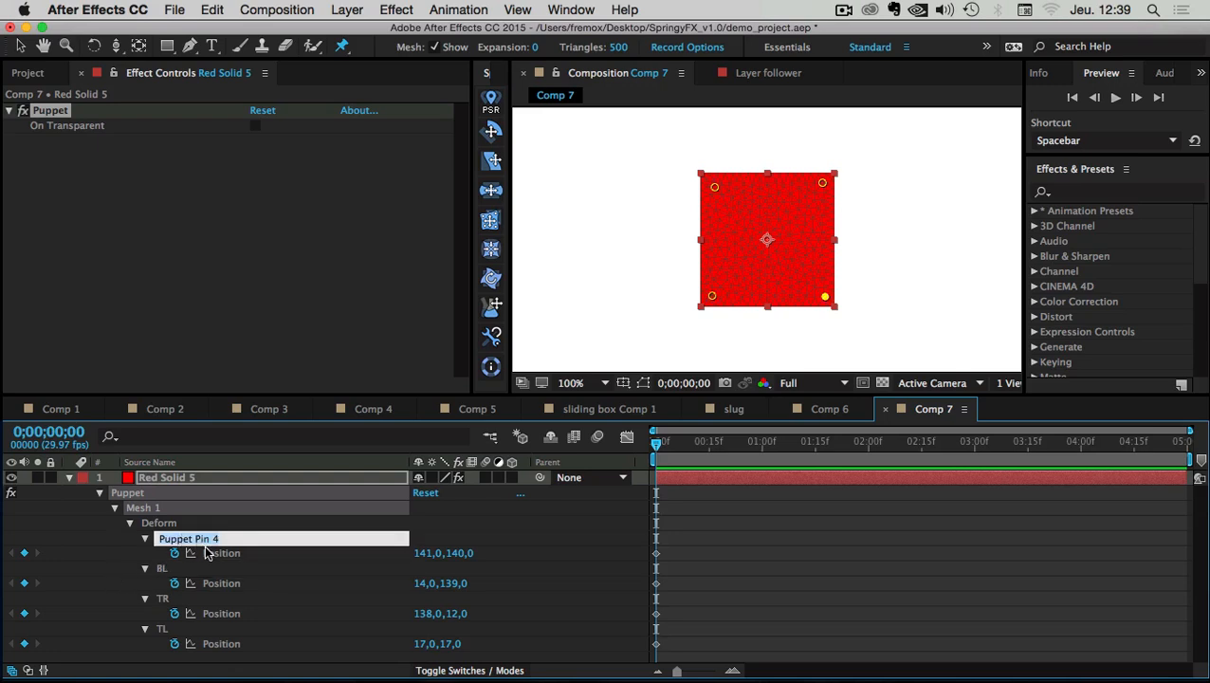
{"action": "type", "text": "B"}
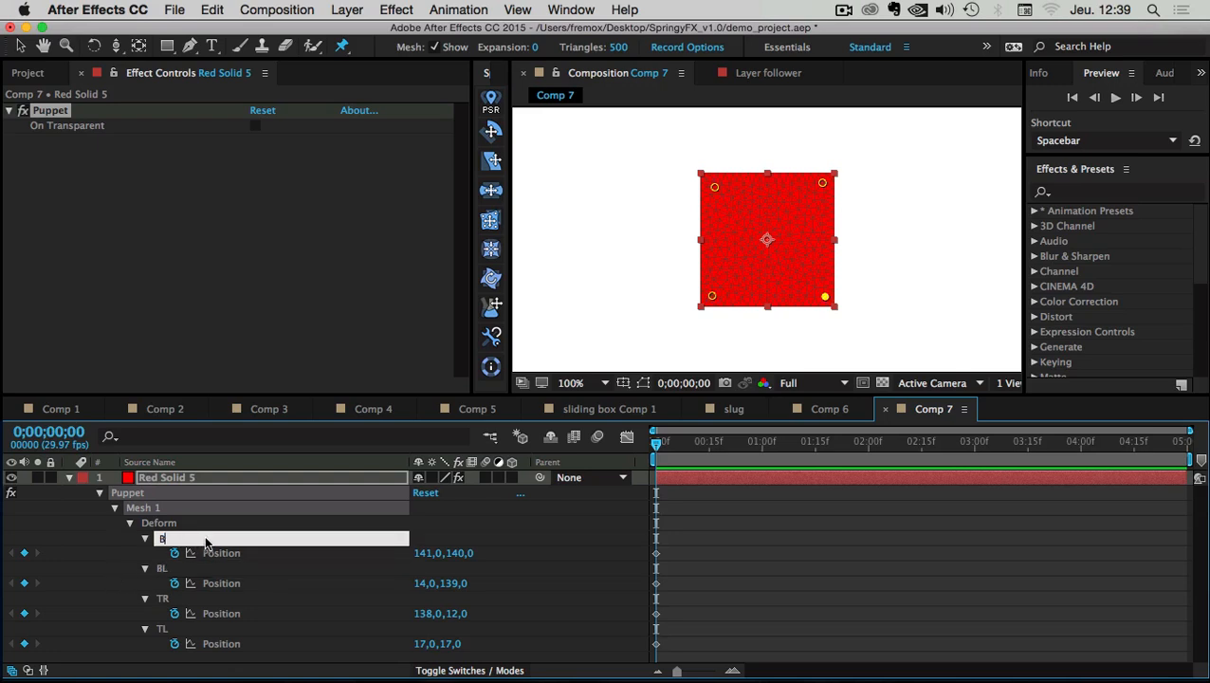
{"action": "type", "text": "R"}
{"action": "key", "text": "Return"}
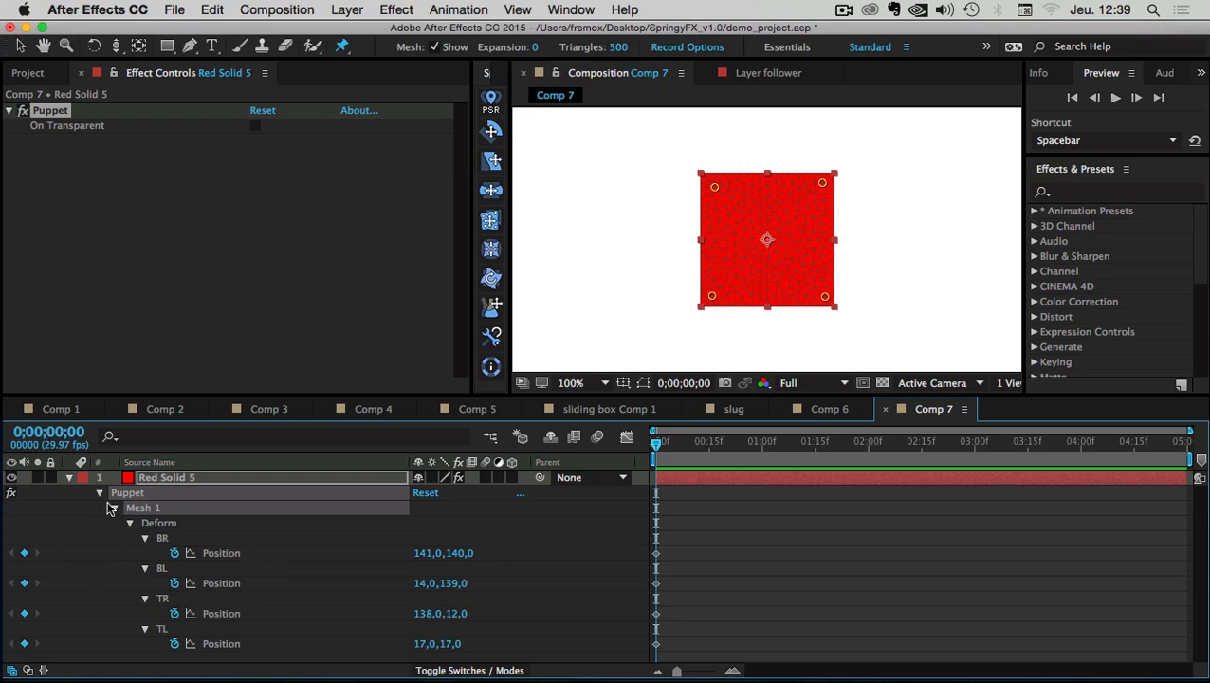
{"action": "left_click", "coordinate": [69, 477]}
{"action": "left_click", "coordinate": [108, 559]}
Apply the Jiggle deformer to Red Solid 5 and confirm jiggling all four puppet pins
{"action": "left_click", "coordinate": [166, 478]}
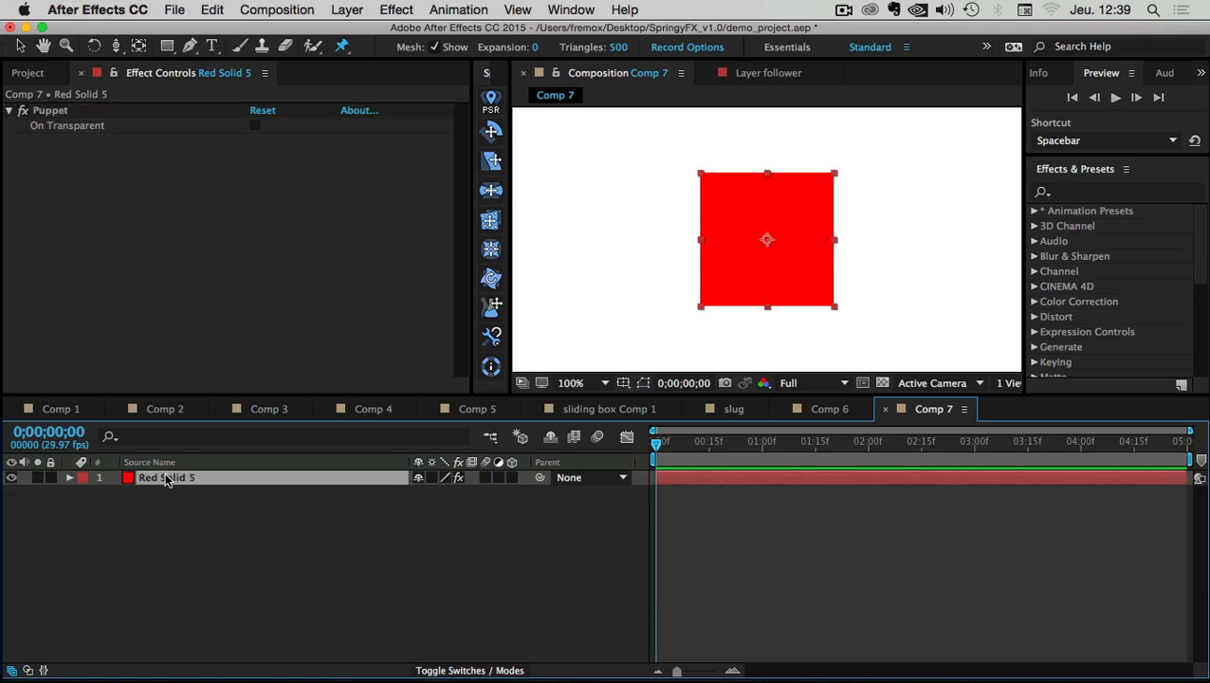
{"action": "left_click", "coordinate": [492, 221]}
{"action": "left_click_drag", "start_coordinate": [529, 138], "coordinate": [552, 173]}
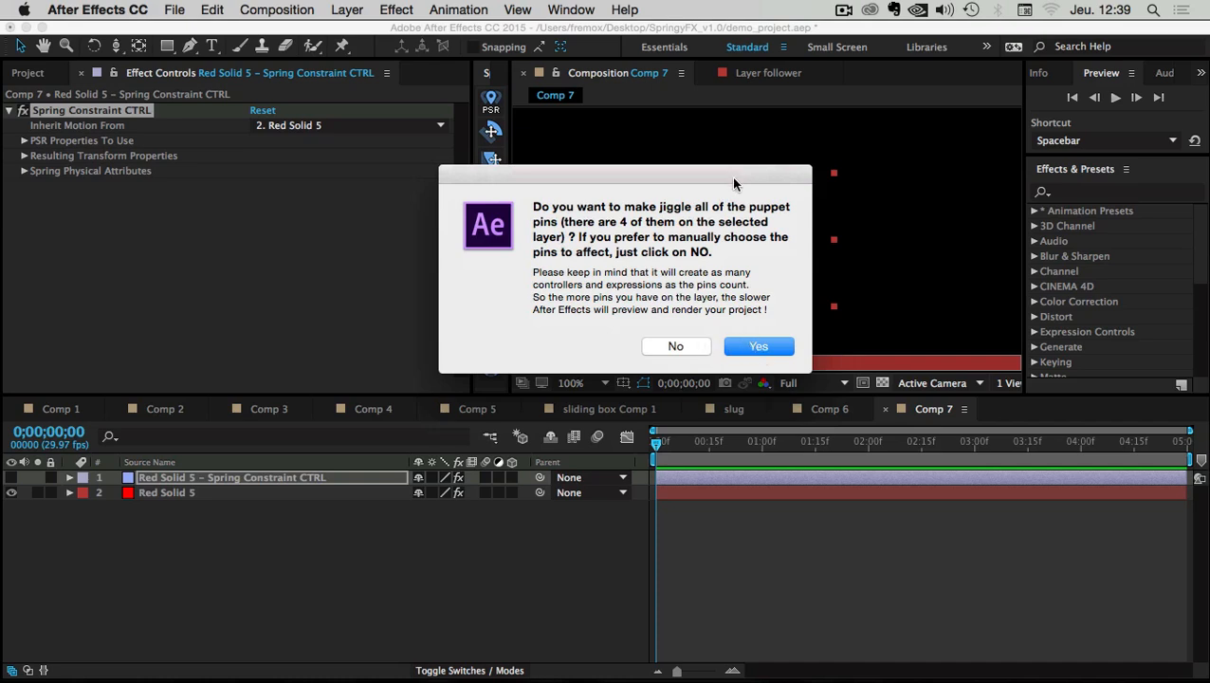
{"action": "left_click_drag", "start_coordinate": [732, 176], "coordinate": [783, 250]}
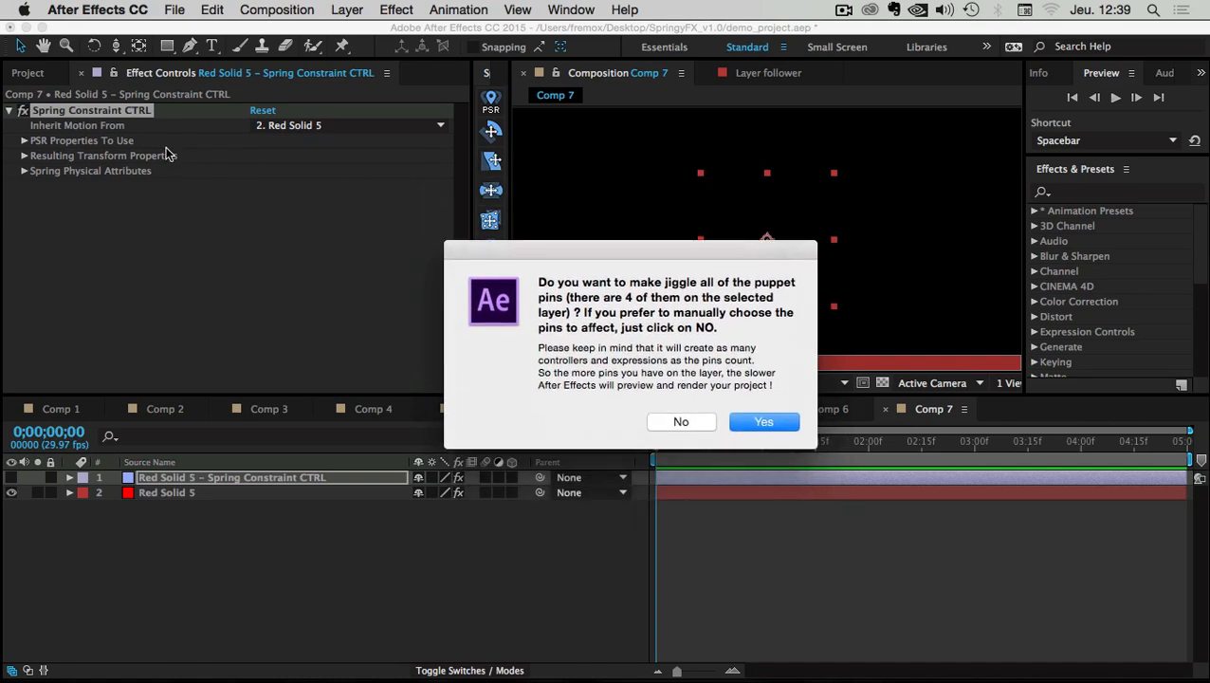
{"action": "left_click_drag", "start_coordinate": [703, 258], "coordinate": [708, 250]}
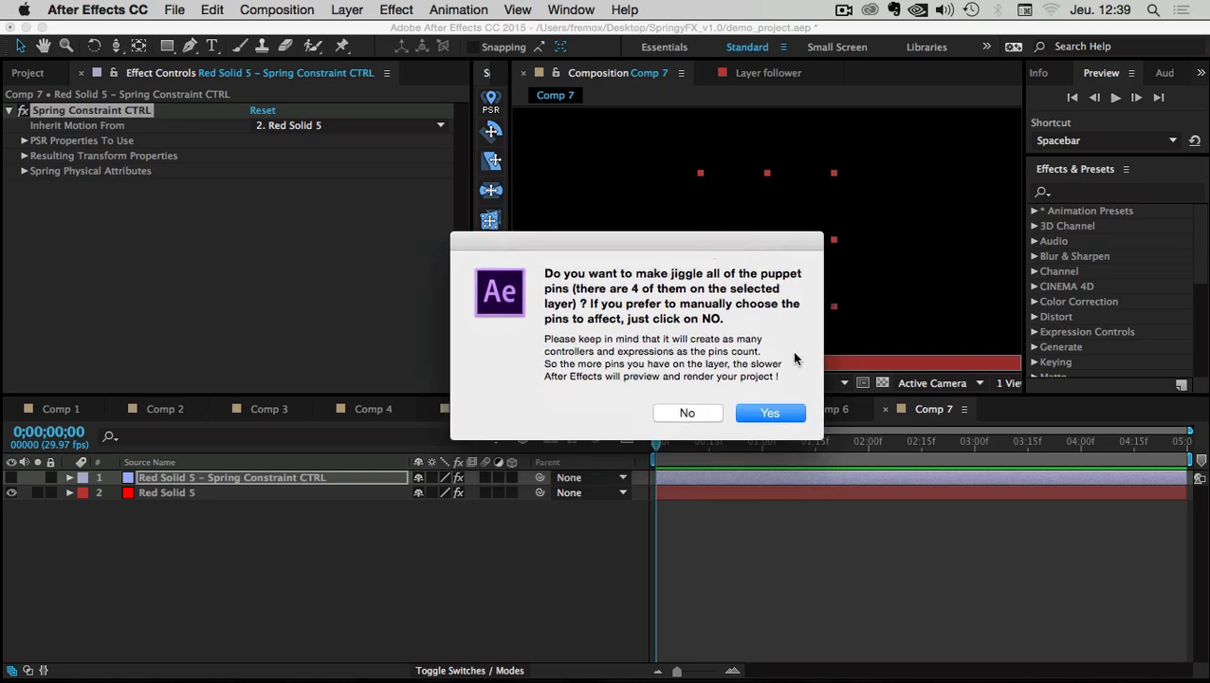
{"action": "left_click", "coordinate": [770, 415]}
{"action": "key", "text": "Caps_Lock"}
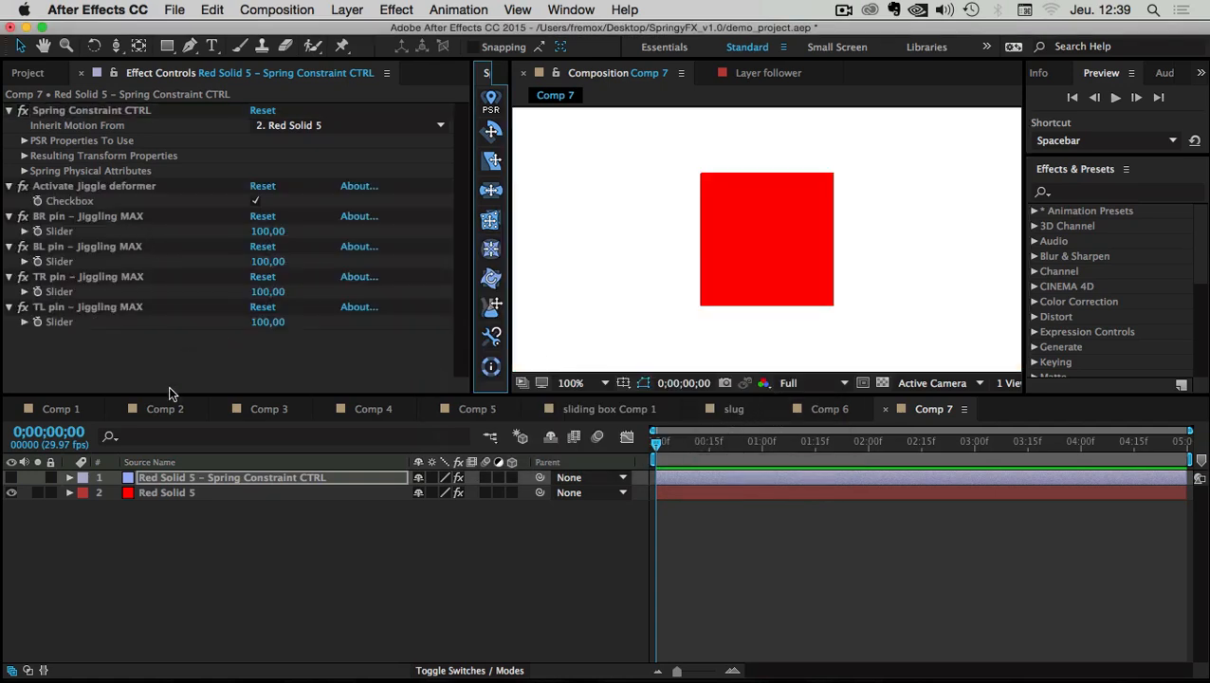
Inspect the TL, TR and BL Jiggling MAX effects on Spring Constraint CTRL, then select Red Solid 5
{"action": "left_click", "coordinate": [169, 518]}
{"action": "left_click", "coordinate": [228, 480]}
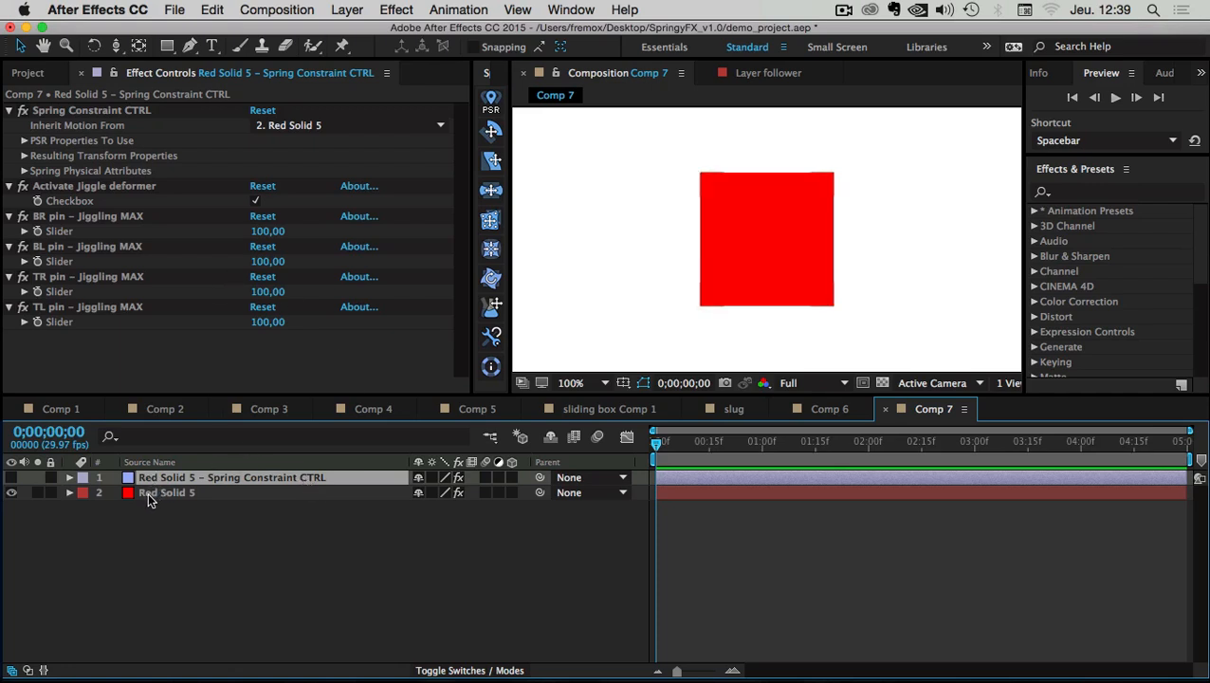
{"action": "left_click", "coordinate": [74, 310]}
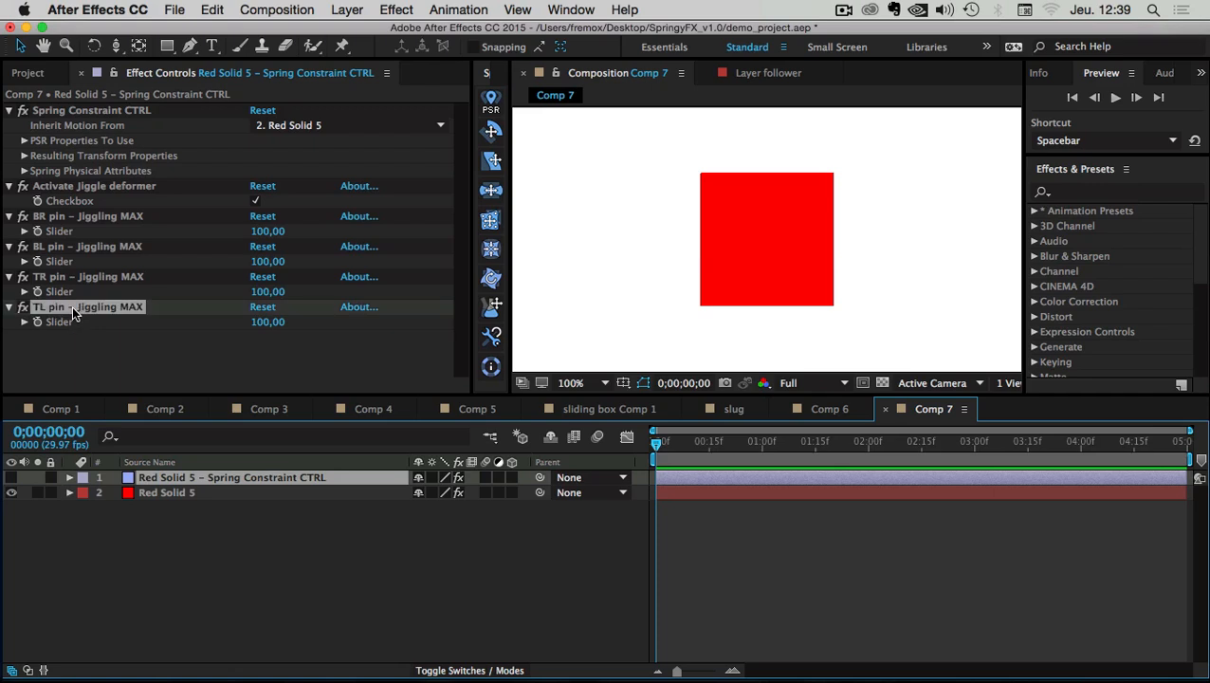
{"action": "left_click", "coordinate": [99, 217], "text": "shift"}
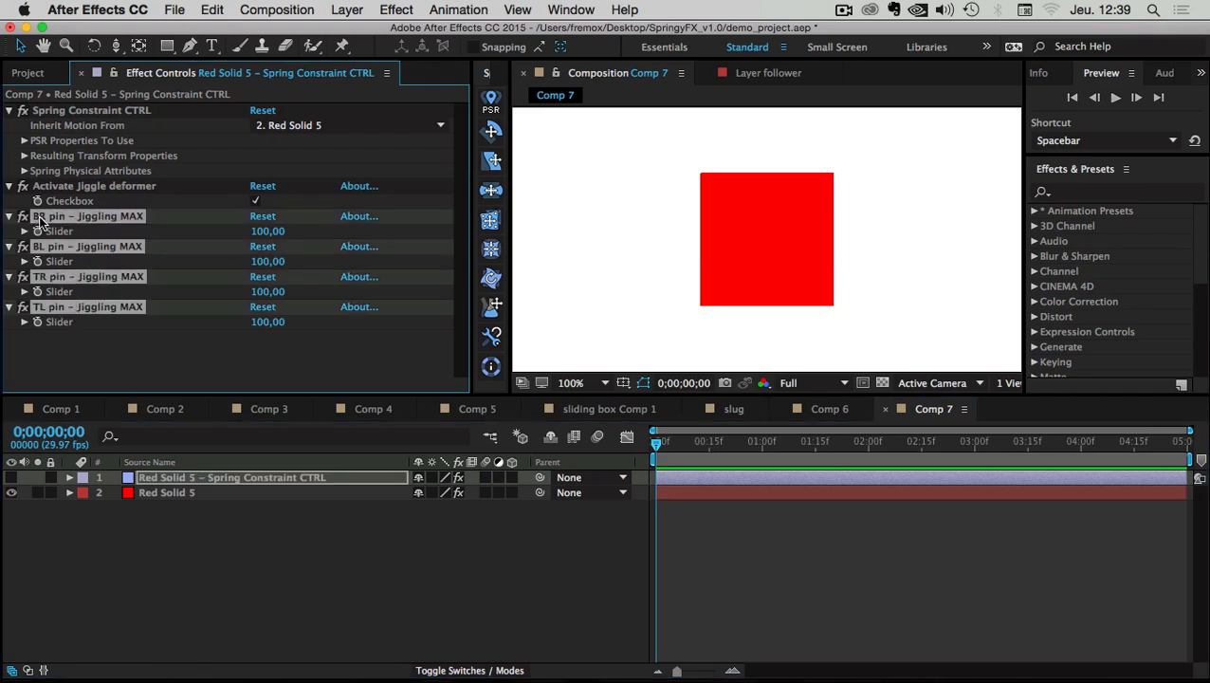
{"action": "left_click", "coordinate": [45, 353]}
{"action": "left_click", "coordinate": [39, 311]}
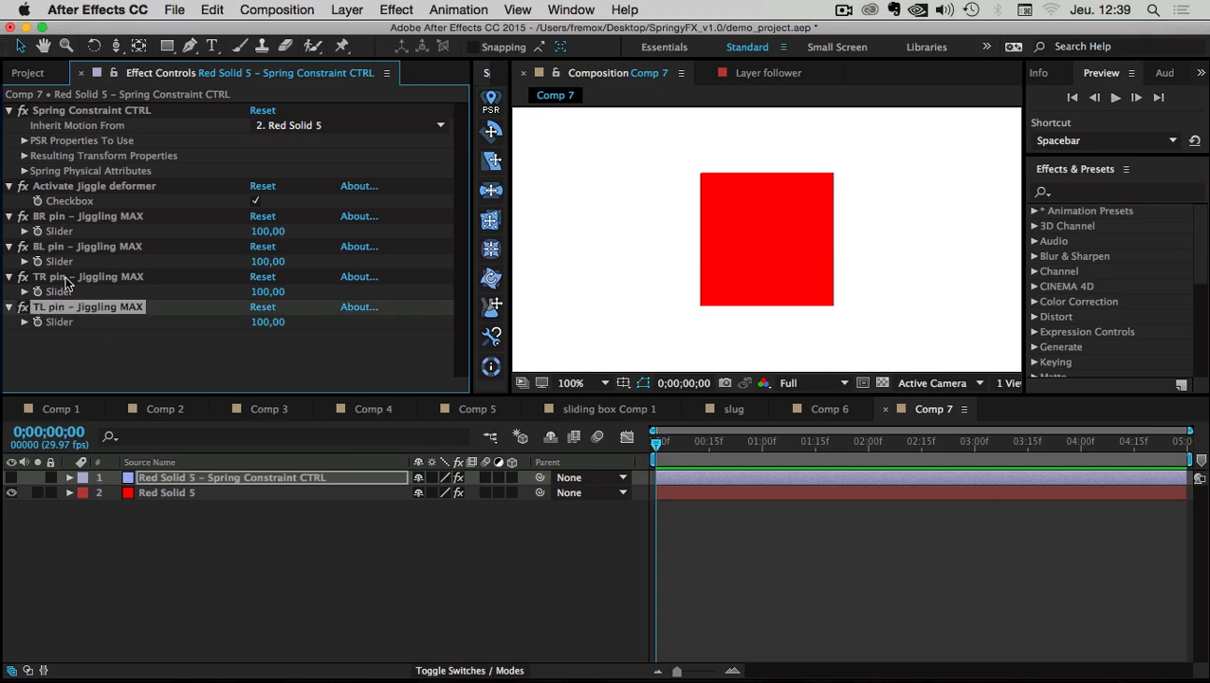
{"action": "left_click", "coordinate": [53, 279]}
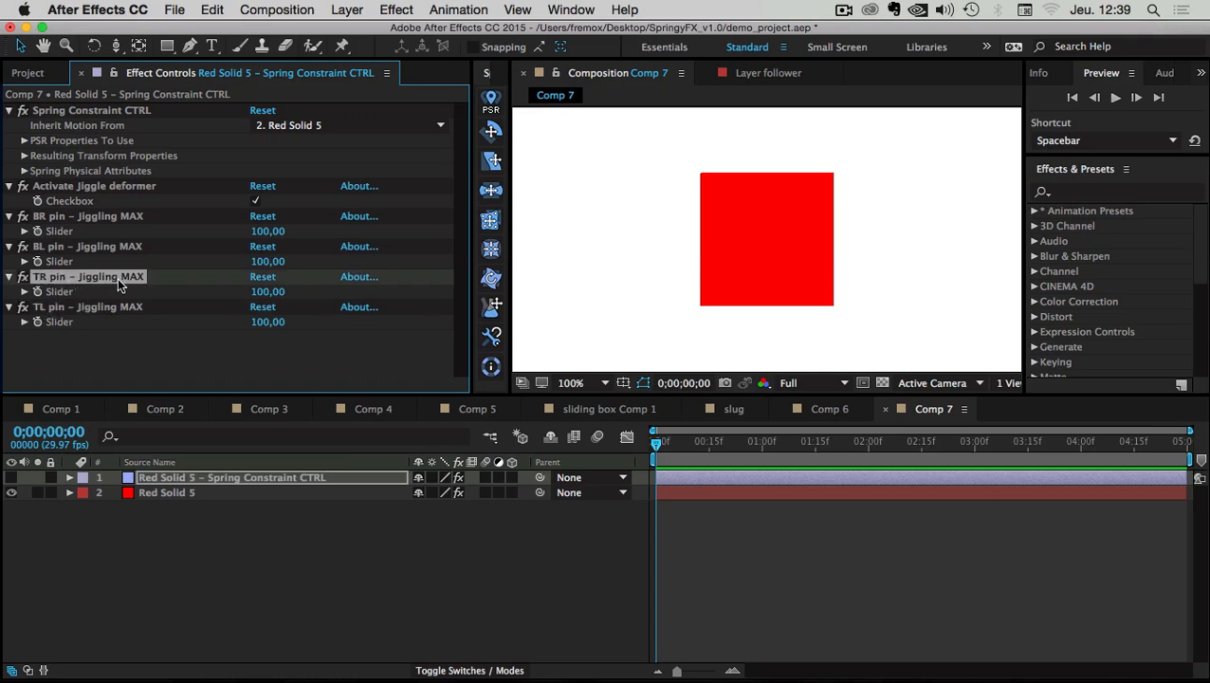
{"action": "left_click", "coordinate": [51, 250]}
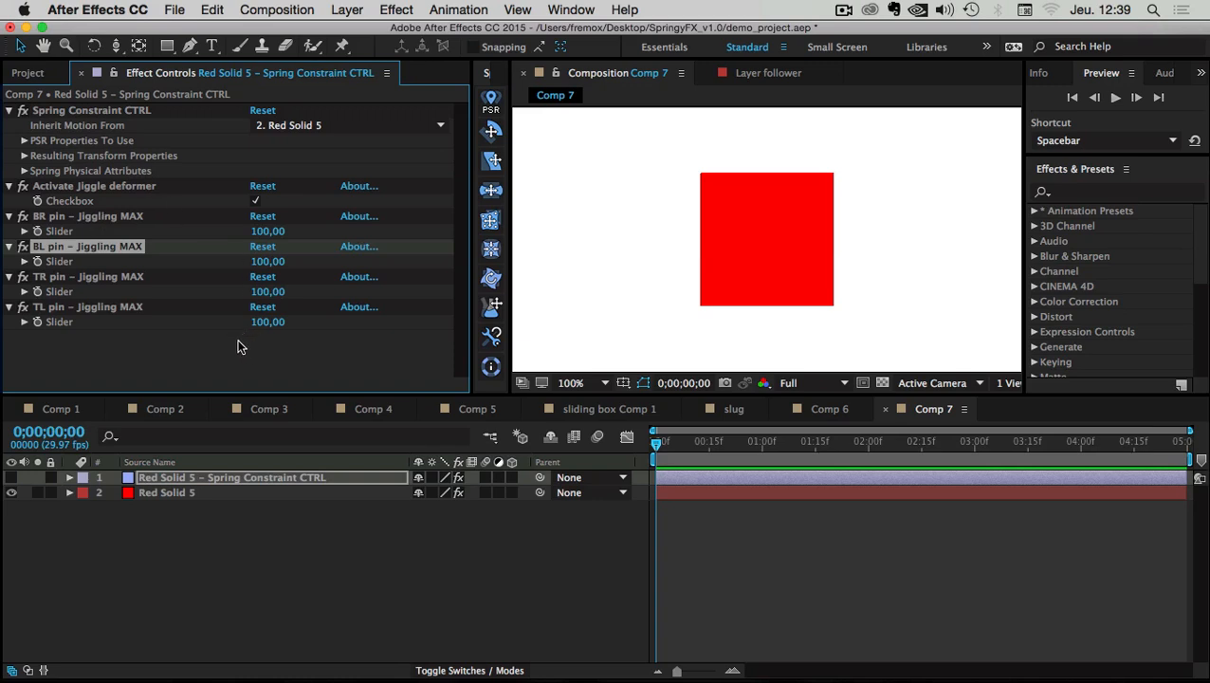
{"action": "left_click", "coordinate": [214, 567]}
{"action": "key", "text": "comma"}
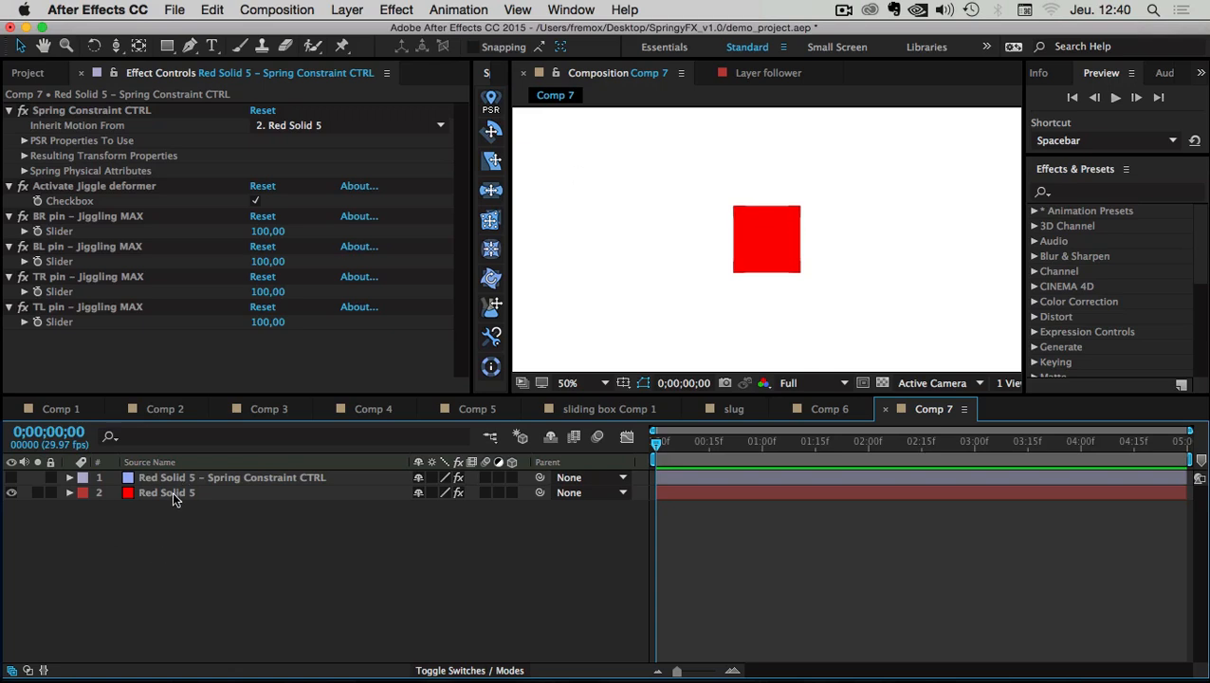
{"action": "left_click", "coordinate": [736, 262]}
{"action": "key", "text": "period"}
With the Jiggle effect selected, add a fifth puppet pin at the red solid's centre, then return to Selection
{"action": "left_click", "coordinate": [44, 157]}
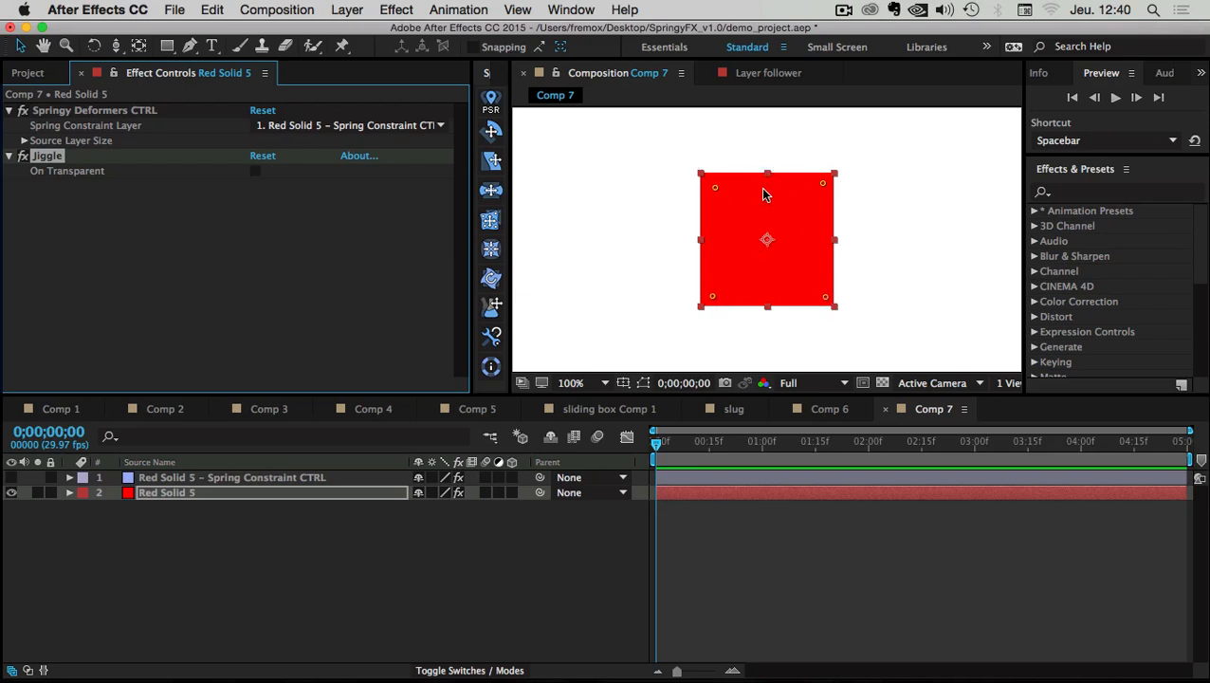
{"action": "scroll", "coordinate": [794, 263], "scroll_direction": "up", "scroll_amount": 1}
{"action": "scroll", "coordinate": [794, 263], "scroll_direction": "down", "scroll_amount": 1}
{"action": "scroll", "coordinate": [758, 247], "scroll_direction": "up", "scroll_amount": 1}
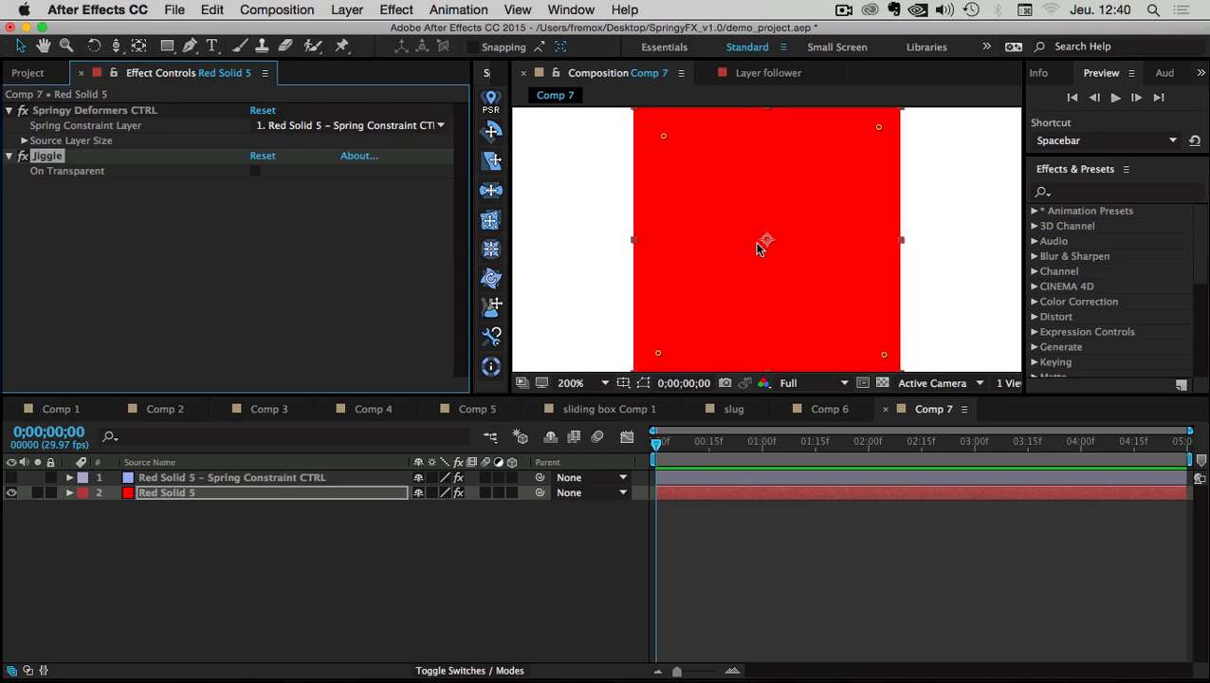
{"action": "left_click", "coordinate": [343, 47]}
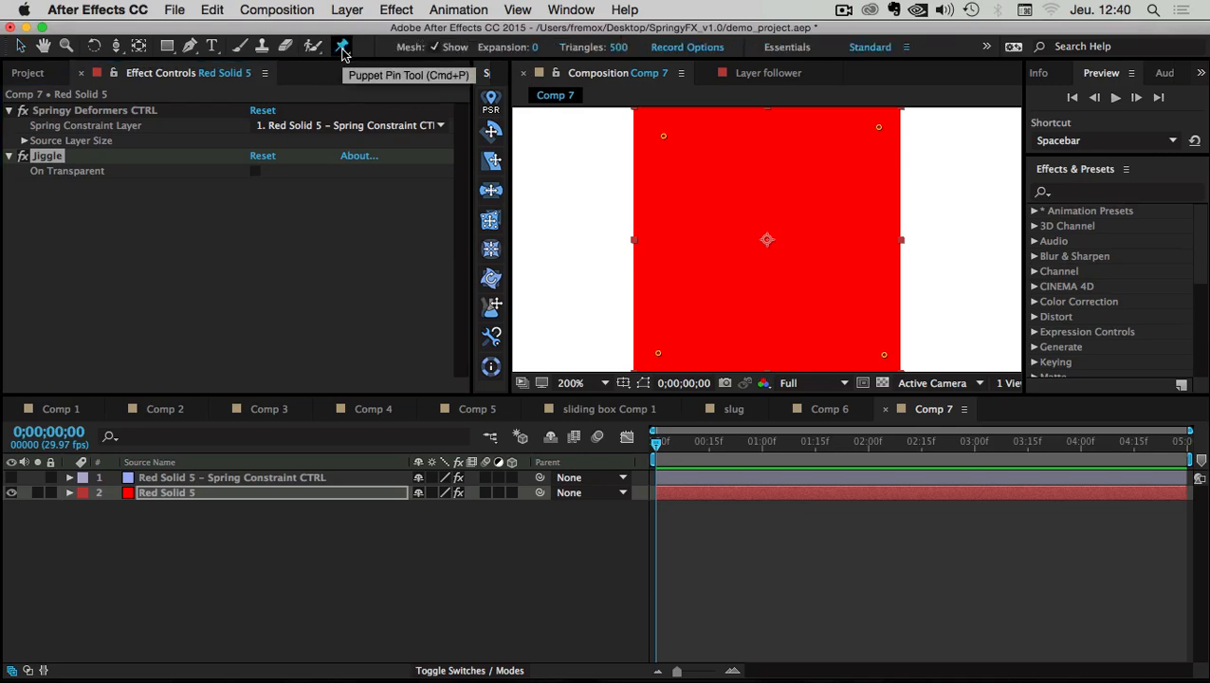
{"action": "left_click", "coordinate": [766, 238]}
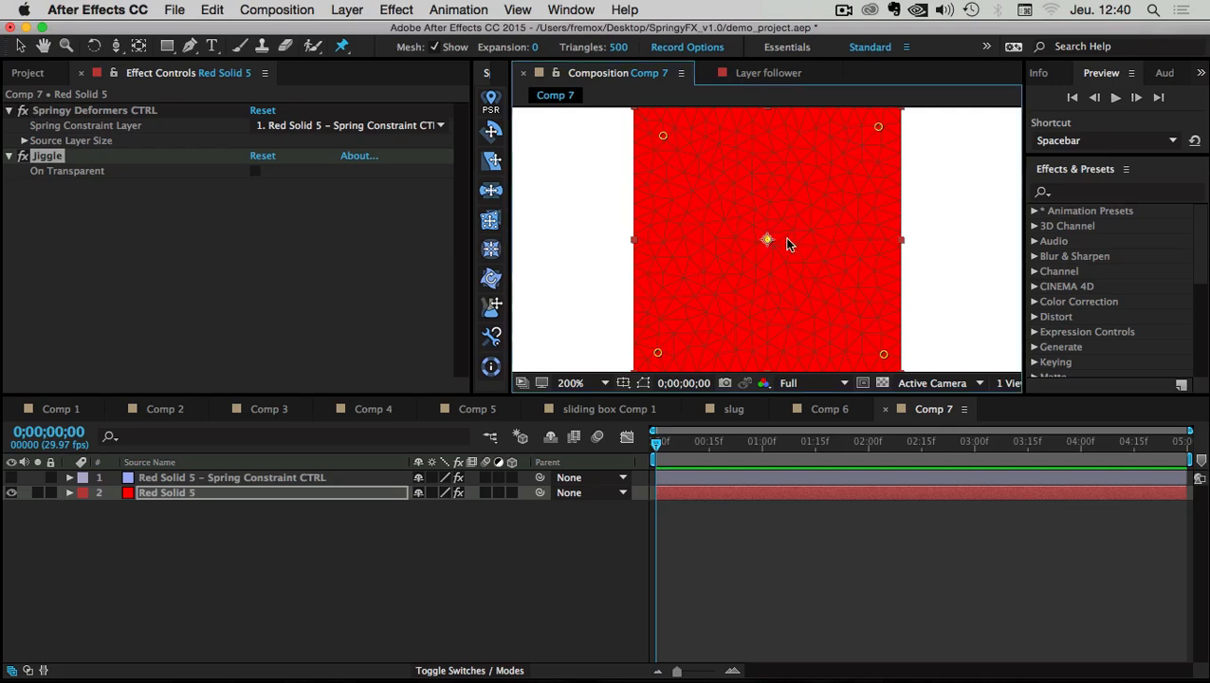
{"action": "key", "text": "period"}
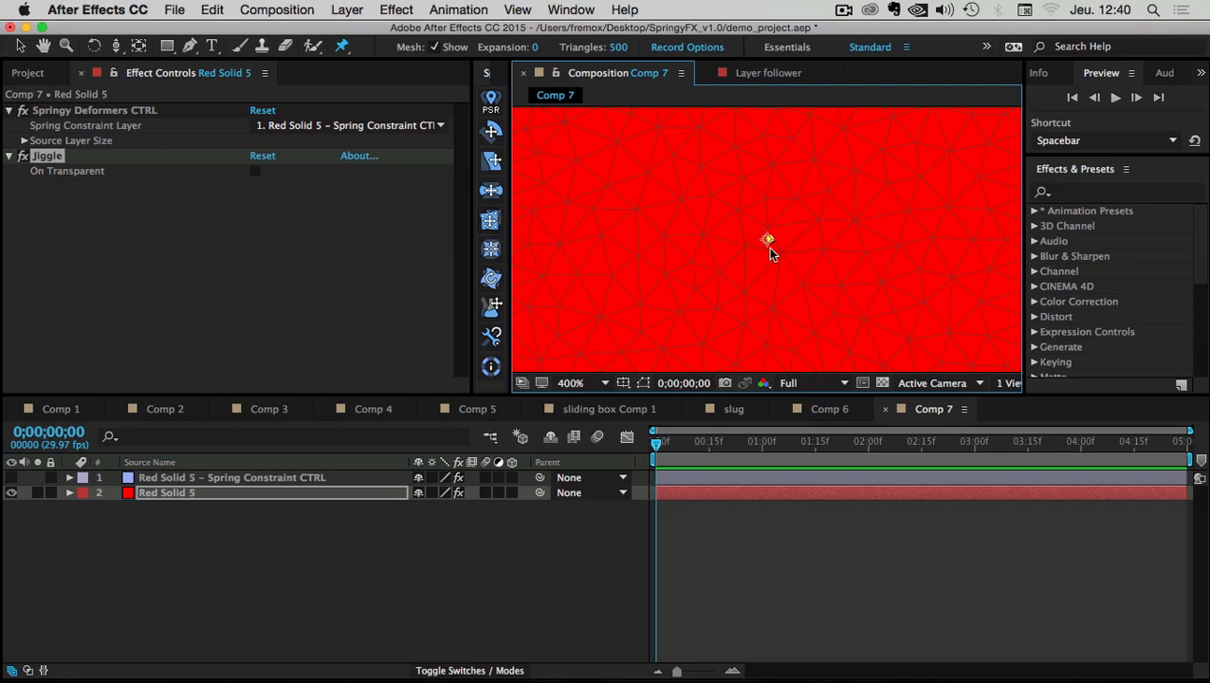
{"action": "scroll", "coordinate": [776, 248], "scroll_direction": "down", "scroll_amount": 2}
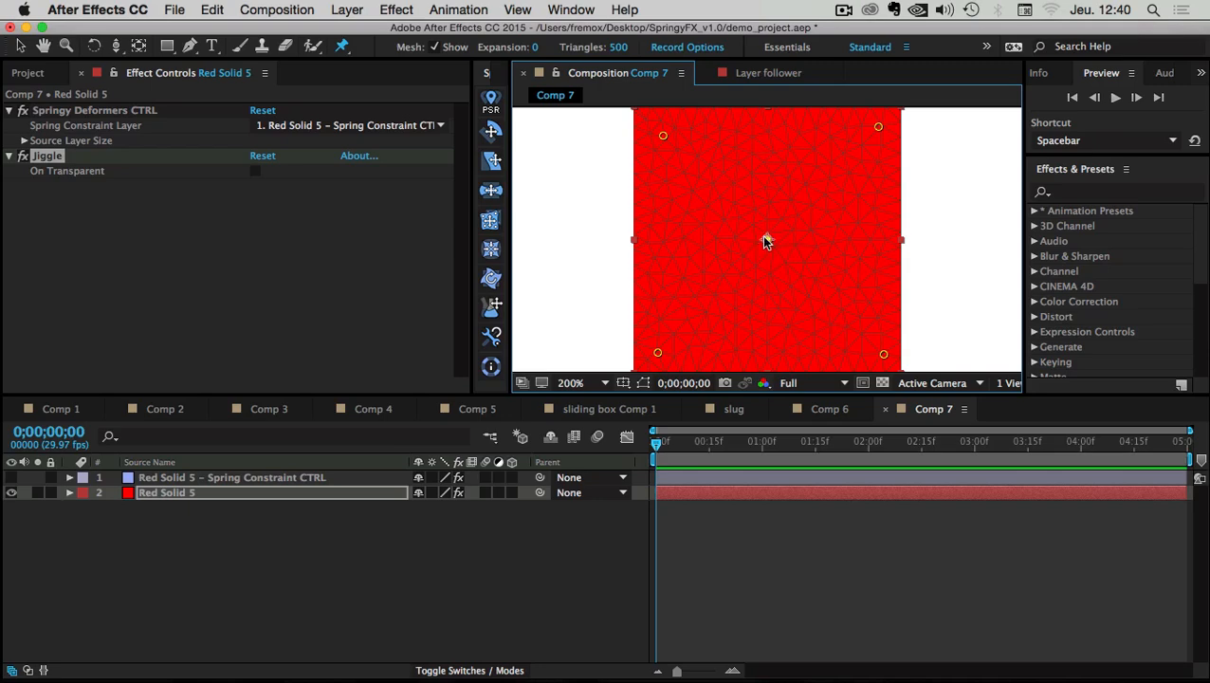
{"action": "scroll", "coordinate": [765, 241], "scroll_direction": "down", "scroll_amount": 2}
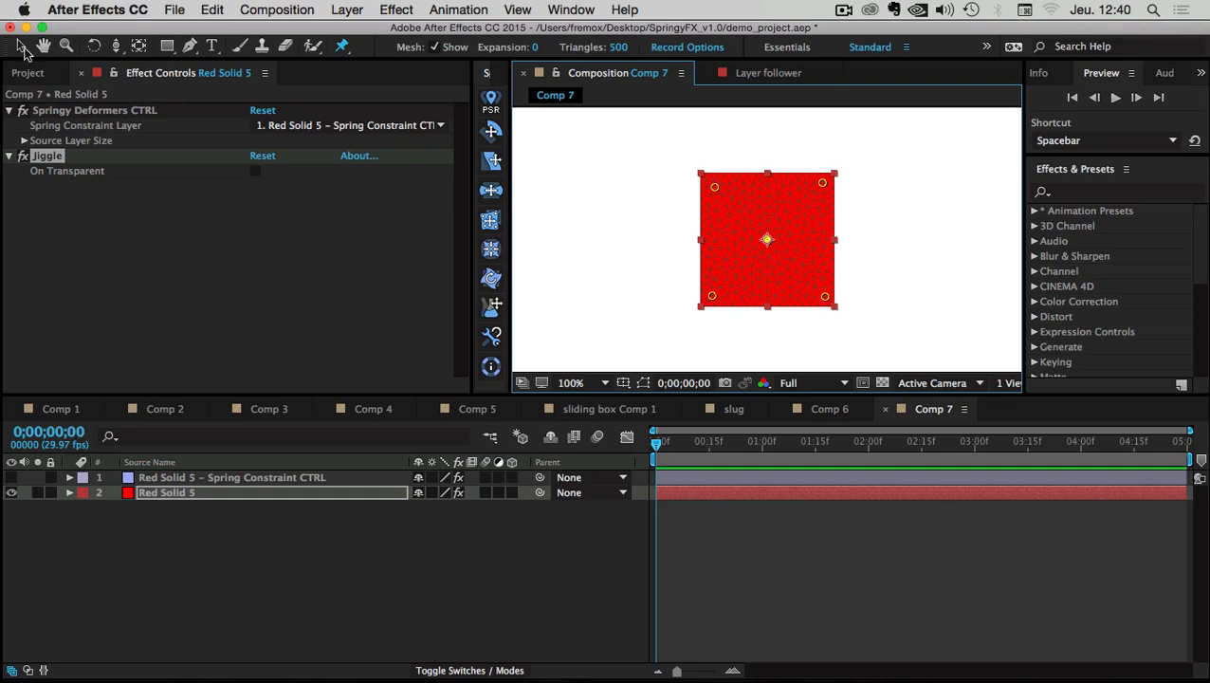
{"action": "left_click", "coordinate": [20, 46]}
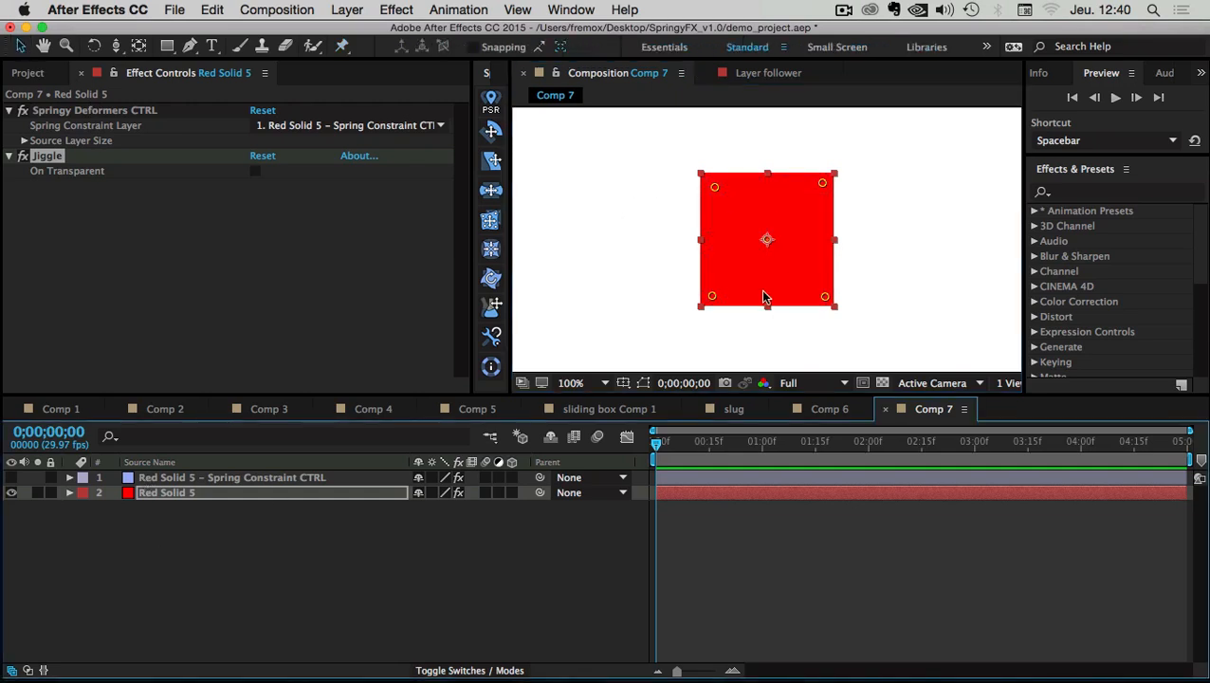
Reveal Red Solid 5's Position property and move the current time to frame 8
{"action": "left_click", "coordinate": [154, 566]}
{"action": "left_click", "coordinate": [170, 491]}
{"action": "key", "text": "p"}
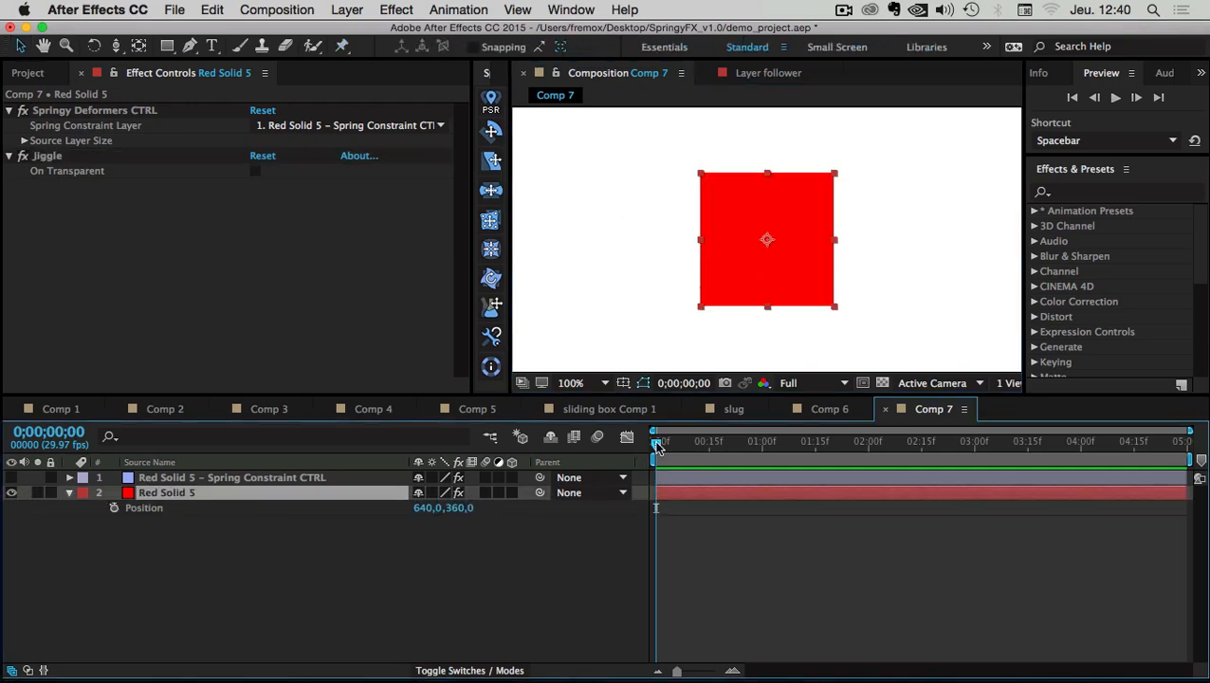
{"action": "left_click_drag", "start_coordinate": [654, 441], "coordinate": [683, 442]}
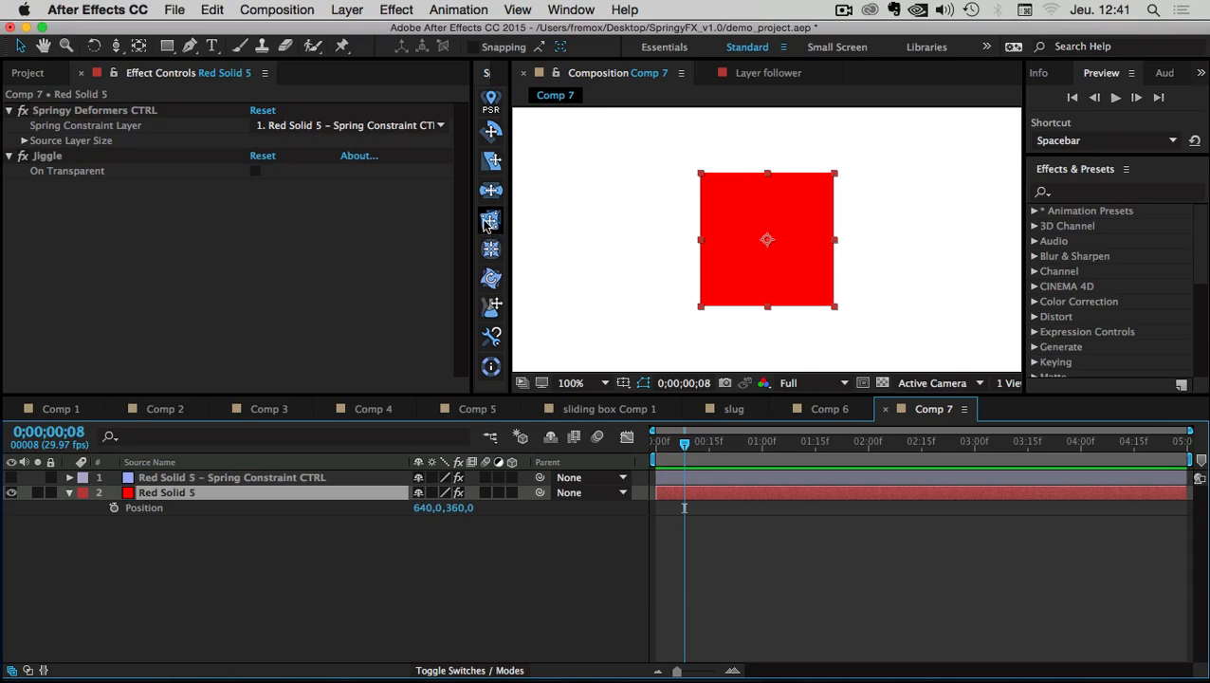
Read the Jiggle deformer's explanation in the SpringyFX dialog and dismiss it with OK
{"action": "left_click", "coordinate": [489, 221]}
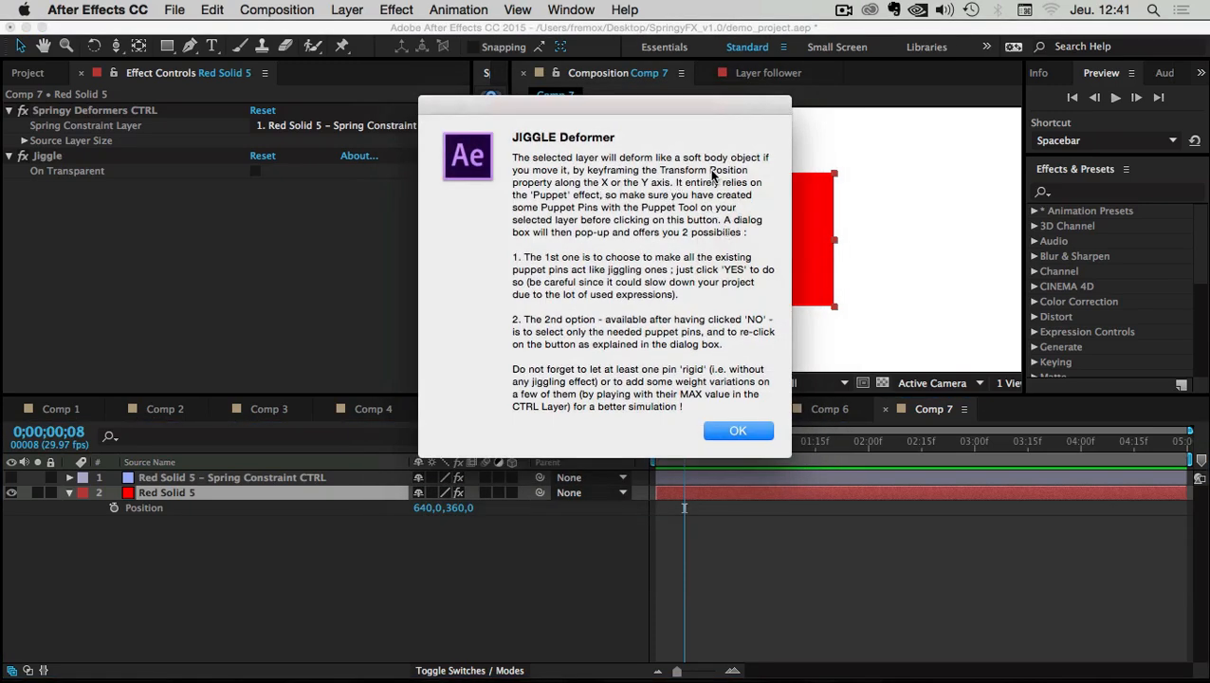
{"action": "left_click_drag", "start_coordinate": [710, 171], "coordinate": [741, 176]}
{"action": "left_click", "coordinate": [738, 432]}
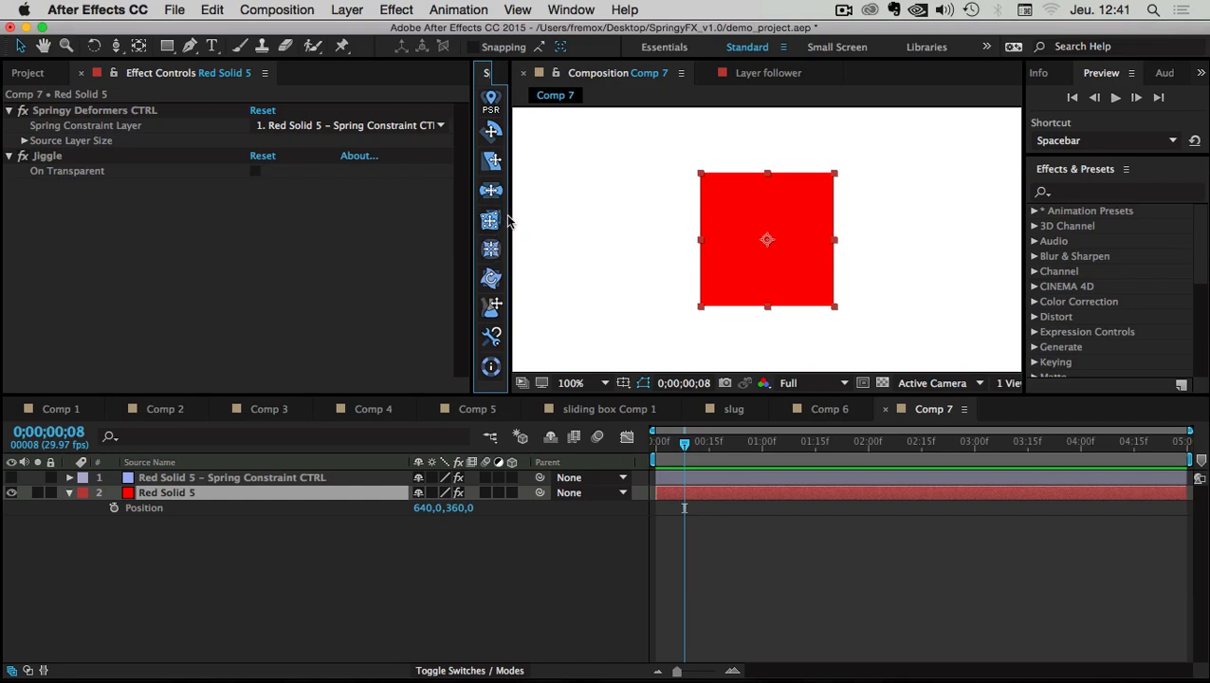
{"action": "left_click_drag", "start_coordinate": [509, 218], "coordinate": [509, 218]}
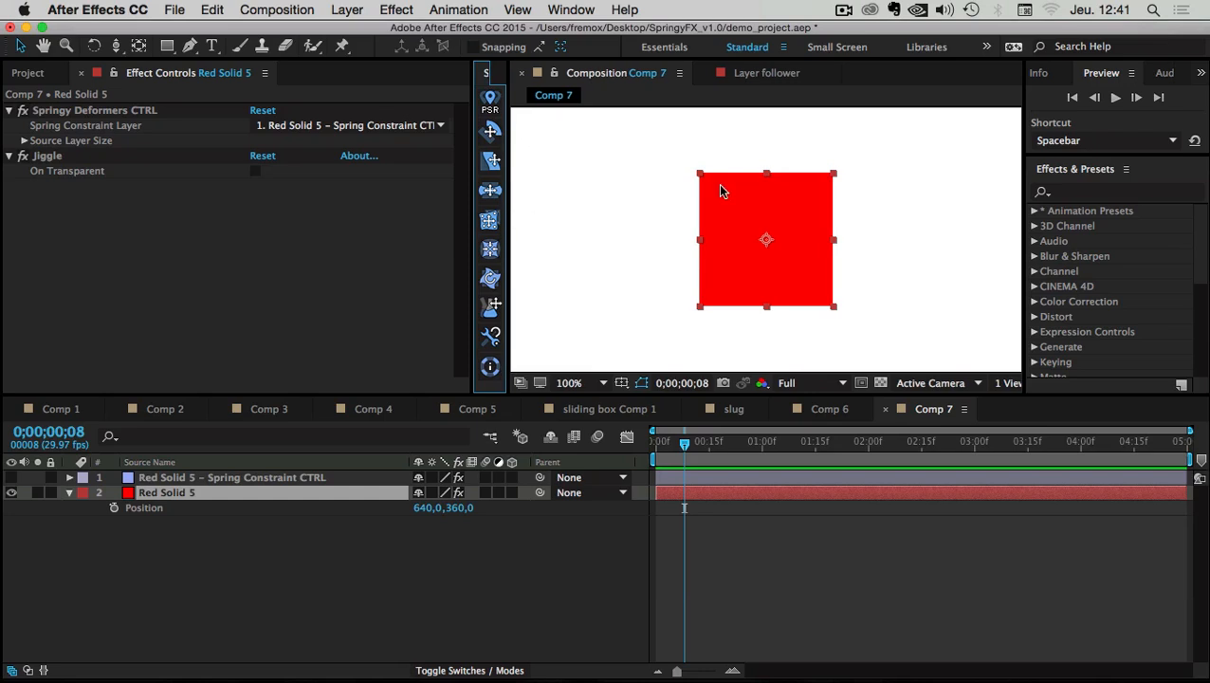
Turn on Red Solid 5's Position stopwatch and place the solid at 356,514
{"action": "left_click", "coordinate": [148, 594]}
{"action": "left_click", "coordinate": [156, 492]}
{"action": "left_click", "coordinate": [114, 507]}
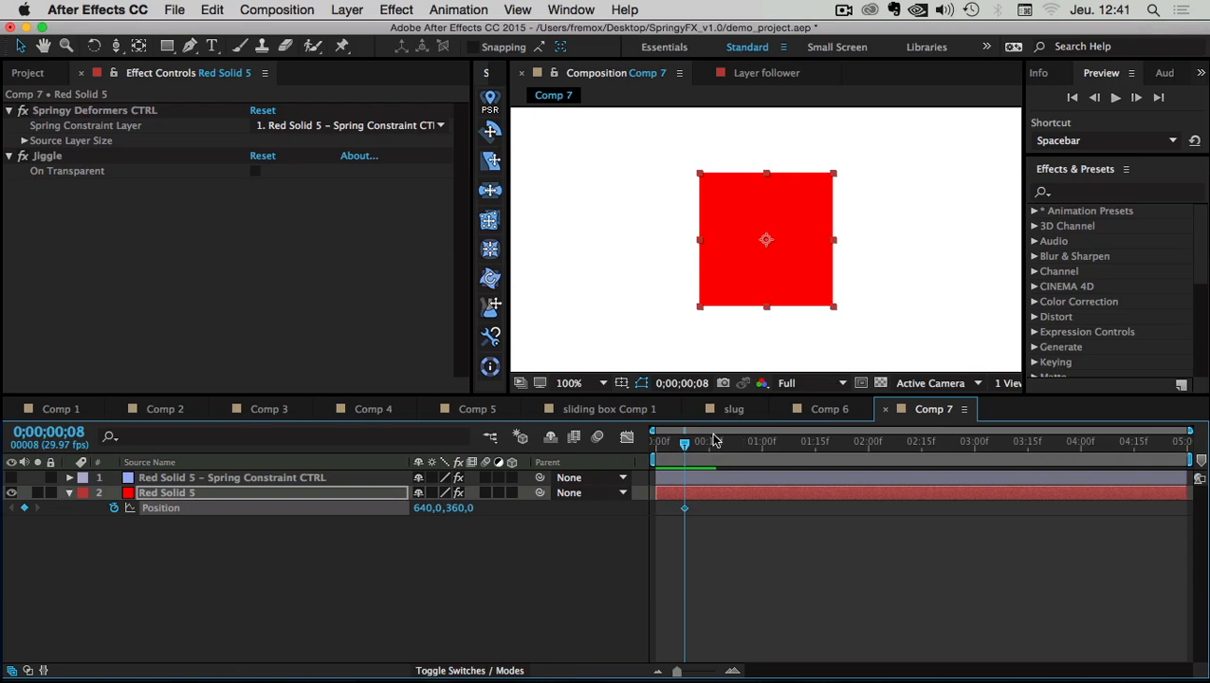
{"action": "left_click", "coordinate": [700, 443]}
{"action": "left_click_drag", "start_coordinate": [700, 443], "coordinate": [685, 442]}
{"action": "scroll", "coordinate": [724, 331], "scroll_direction": "down", "scroll_amount": 1}
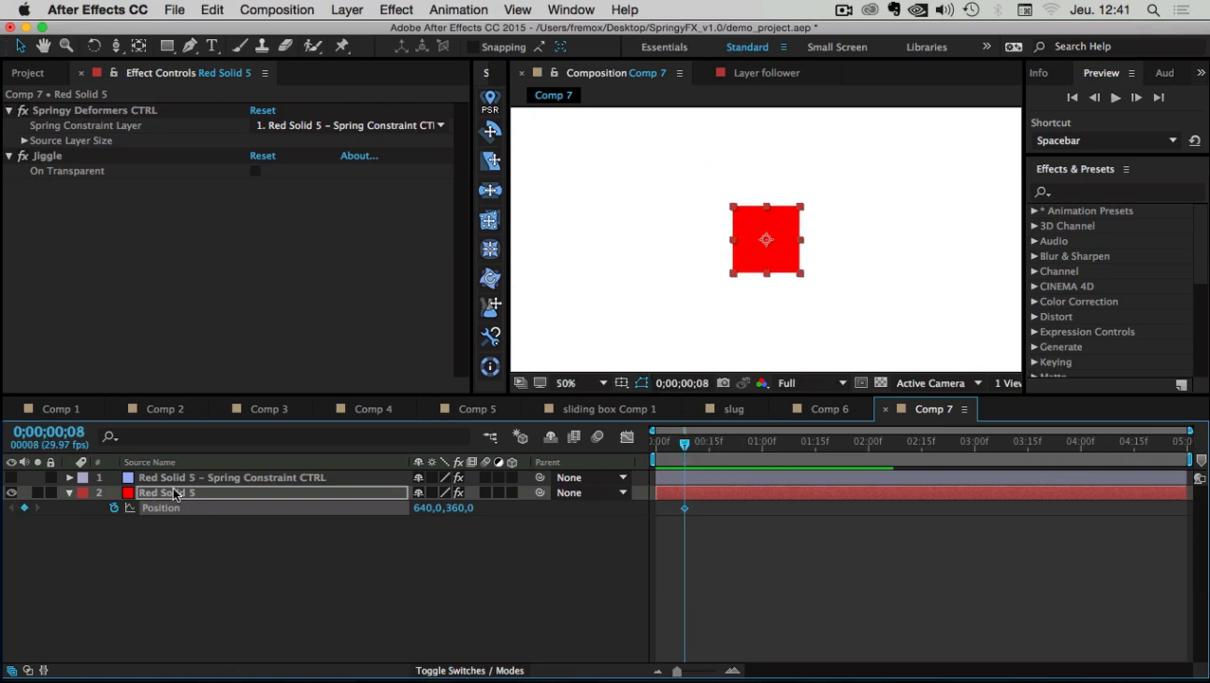
{"action": "left_click_drag", "start_coordinate": [775, 225], "coordinate": [653, 323]}
{"action": "left_click_drag", "start_coordinate": [684, 446], "coordinate": [713, 438]}
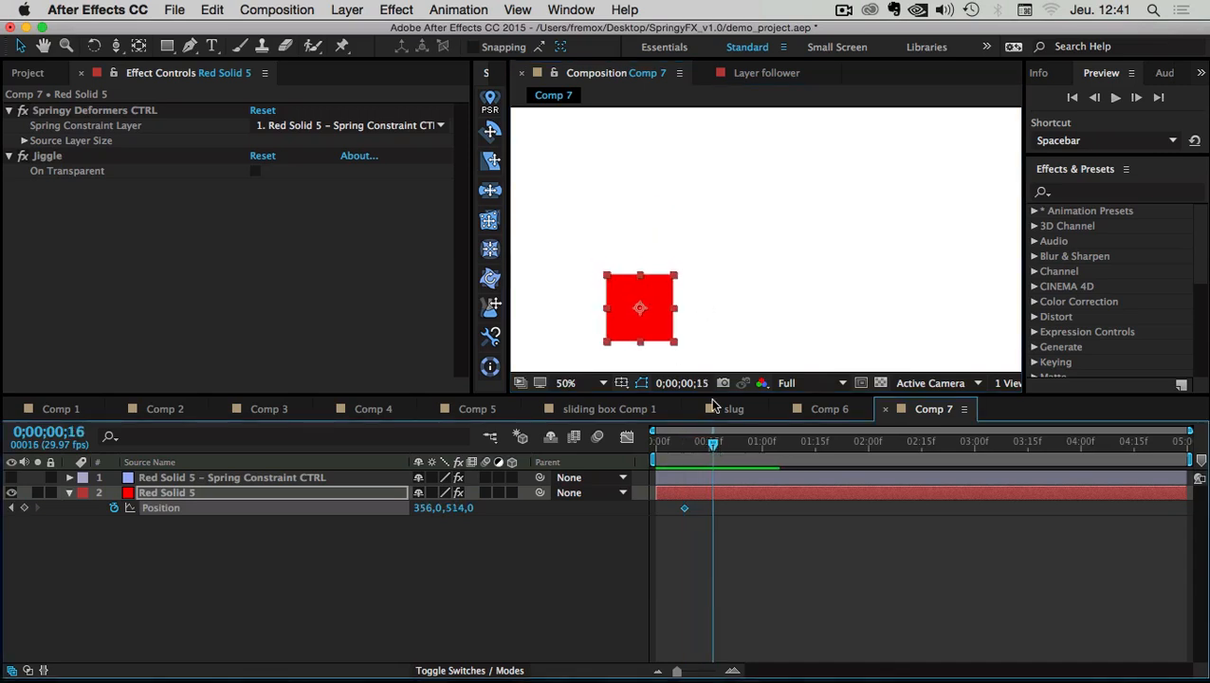
At frame 16 move the solid right to 924,514, and hold it with a keyframe at 1;10
{"action": "left_click_drag", "start_coordinate": [663, 311], "coordinate": [940, 297]}
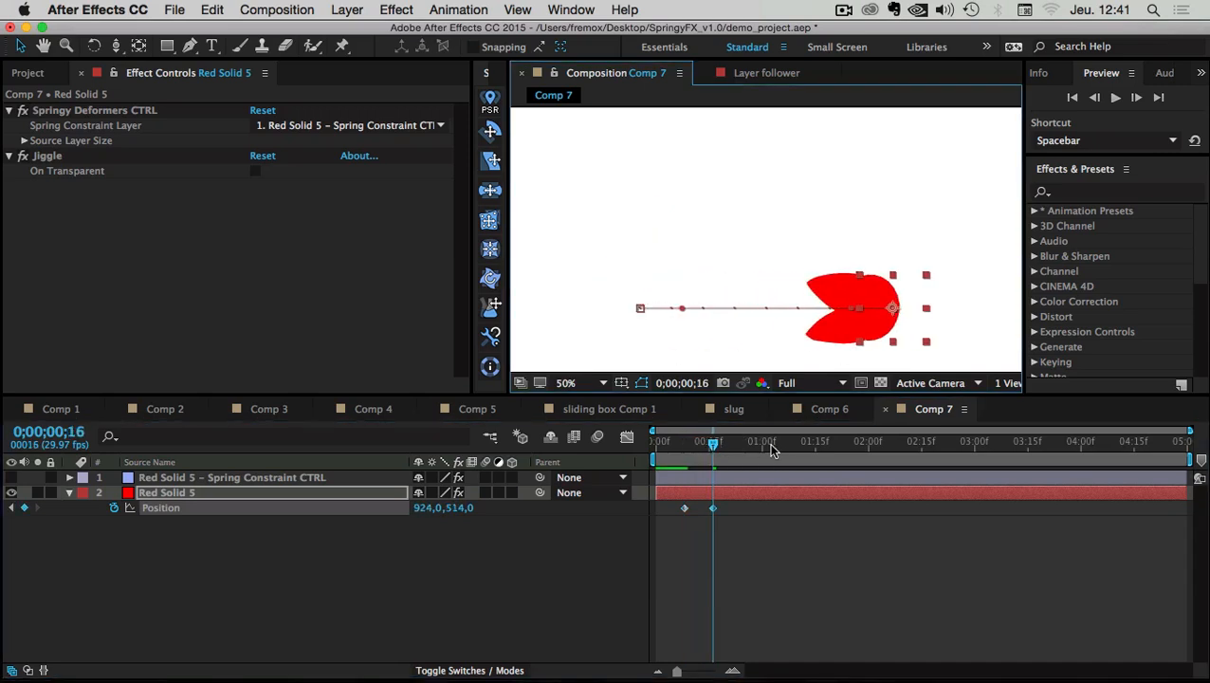
{"action": "left_click_drag", "start_coordinate": [764, 448], "coordinate": [796, 445]}
{"action": "left_click", "coordinate": [25, 507]}
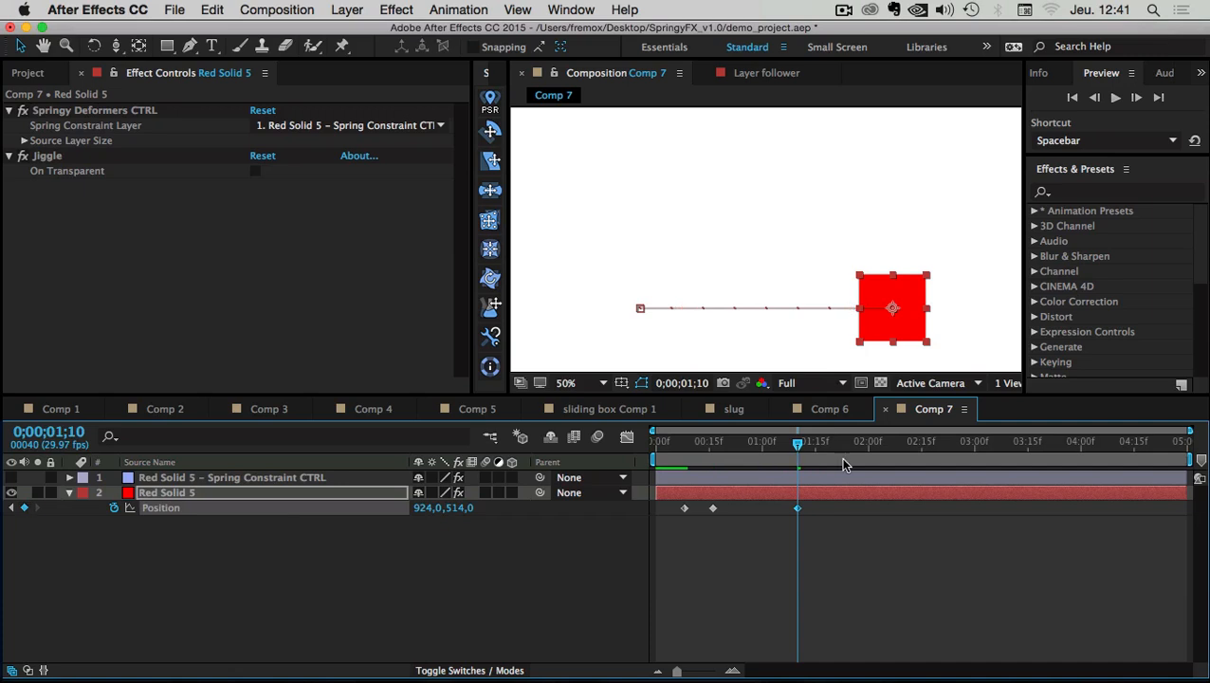
Lift the solid to 924,242 at 1;15 and hold it there with a keyframe at 2;11
{"action": "left_click", "coordinate": [813, 446]}
{"action": "left_click_drag", "start_coordinate": [908, 306], "coordinate": [908, 177]}
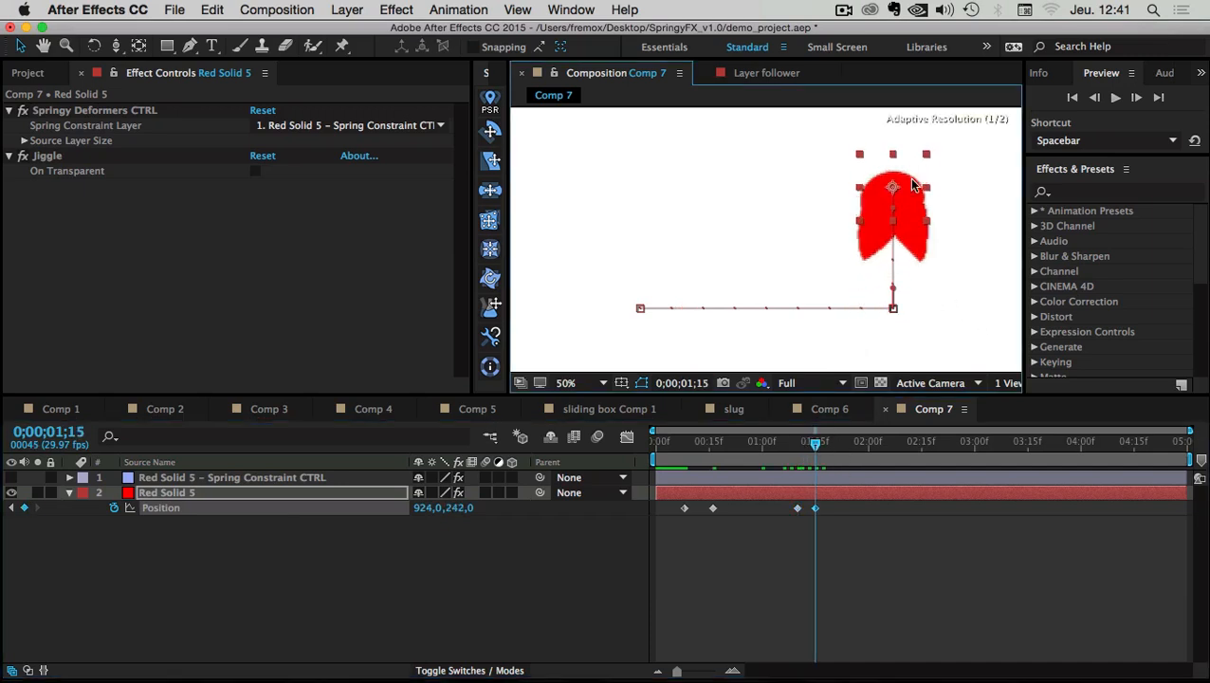
{"action": "left_click_drag", "start_coordinate": [821, 448], "coordinate": [907, 445]}
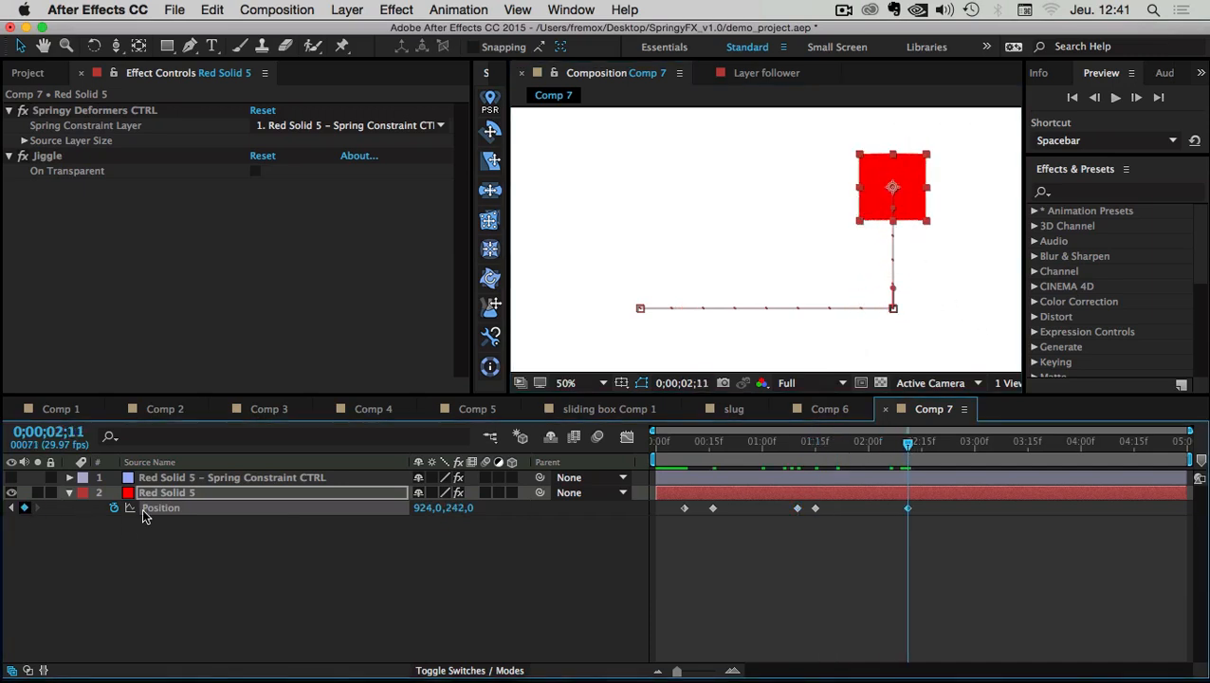
{"action": "left_click", "coordinate": [24, 507]}
At 2;19 bring the solid back toward the centre, ending at 606,378
{"action": "left_click", "coordinate": [935, 444]}
{"action": "left_click_drag", "start_coordinate": [906, 173], "coordinate": [745, 192]}
{"action": "left_click", "coordinate": [937, 599]}
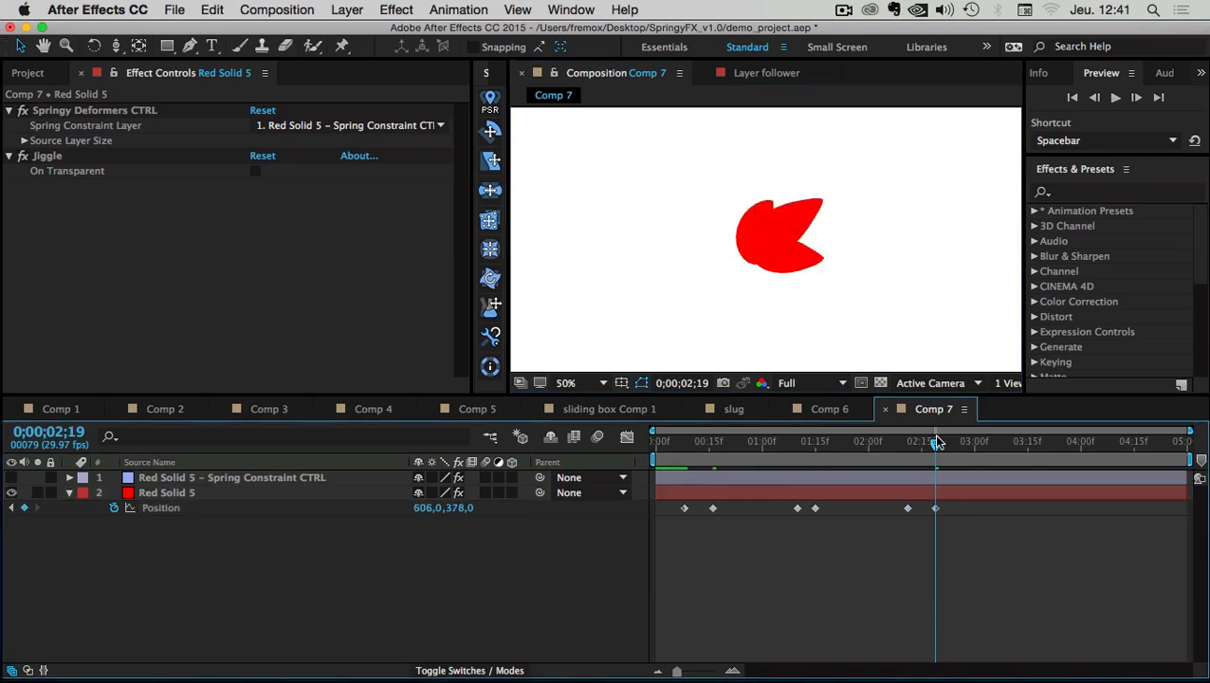
{"action": "left_click_drag", "start_coordinate": [933, 441], "coordinate": [1021, 444]}
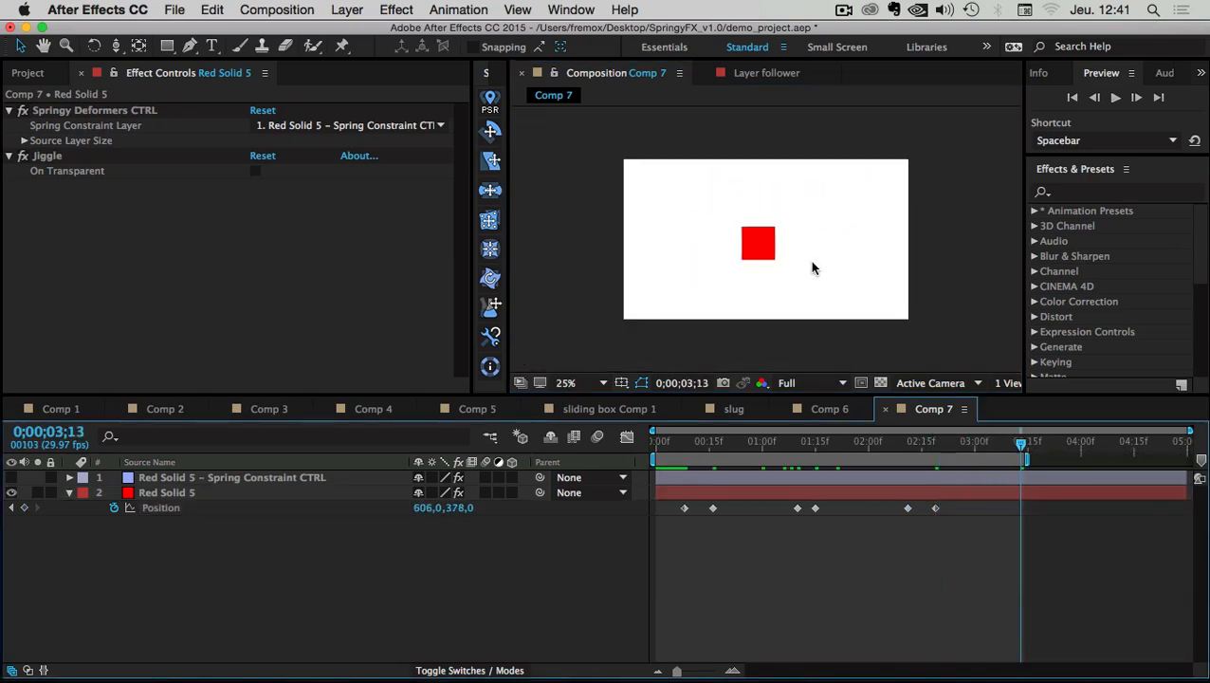
{"action": "left_click", "coordinate": [839, 270]}
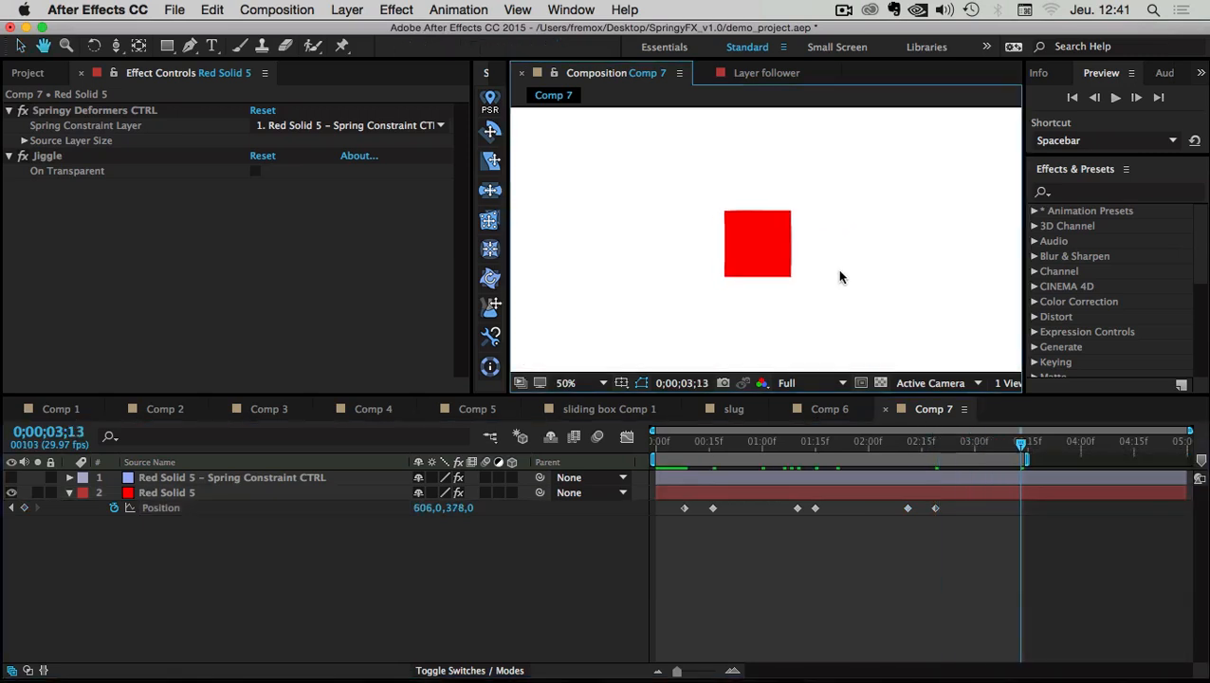
Play a preview of the wobbling animation, then stop it
{"action": "left_click", "coordinate": [1114, 99]}
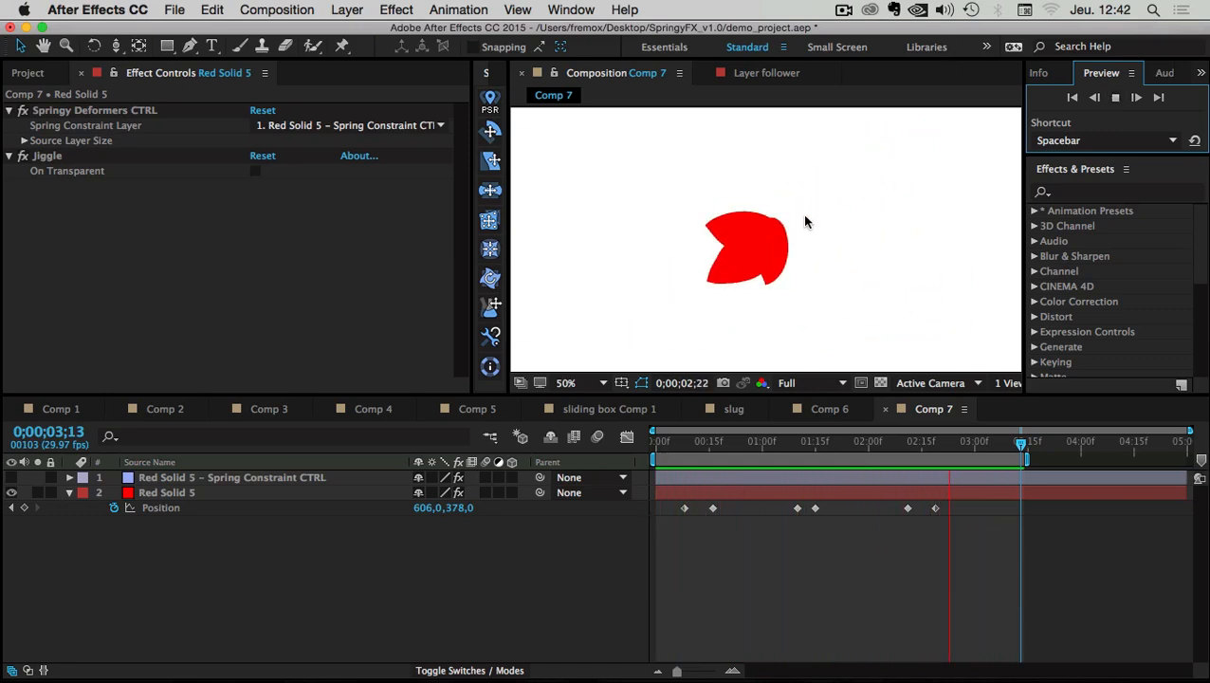
{"action": "left_click", "coordinate": [261, 592]}
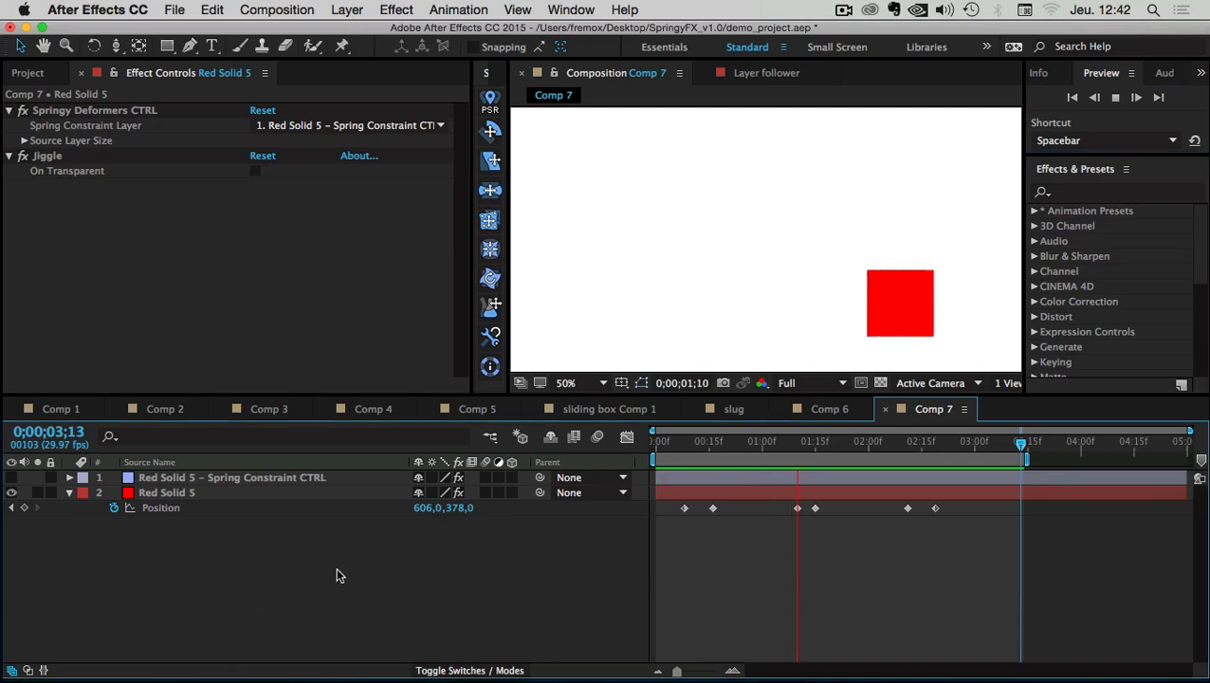
{"action": "key", "text": "space"}
Scrub to 1;07 and show Spring Constraint CTRL's four pin Jiggling MAX settings
{"action": "left_click", "coordinate": [171, 505]}
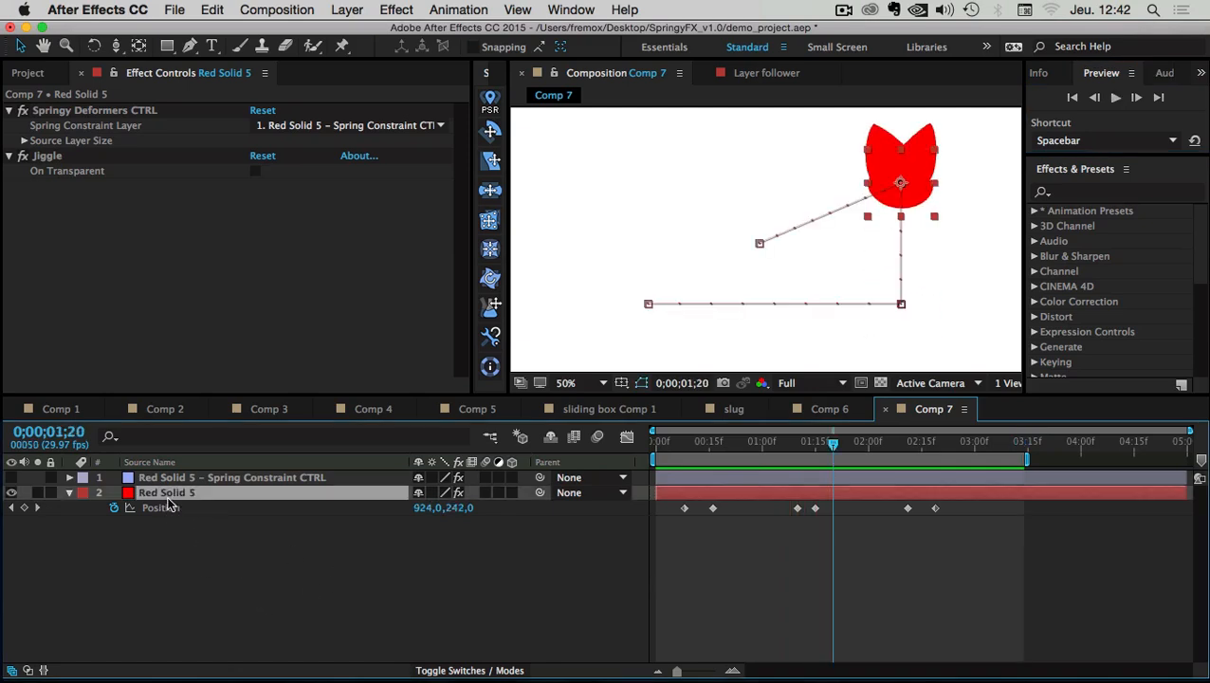
{"action": "left_click_drag", "start_coordinate": [675, 460], "coordinate": [786, 455]}
{"action": "left_click", "coordinate": [160, 479]}
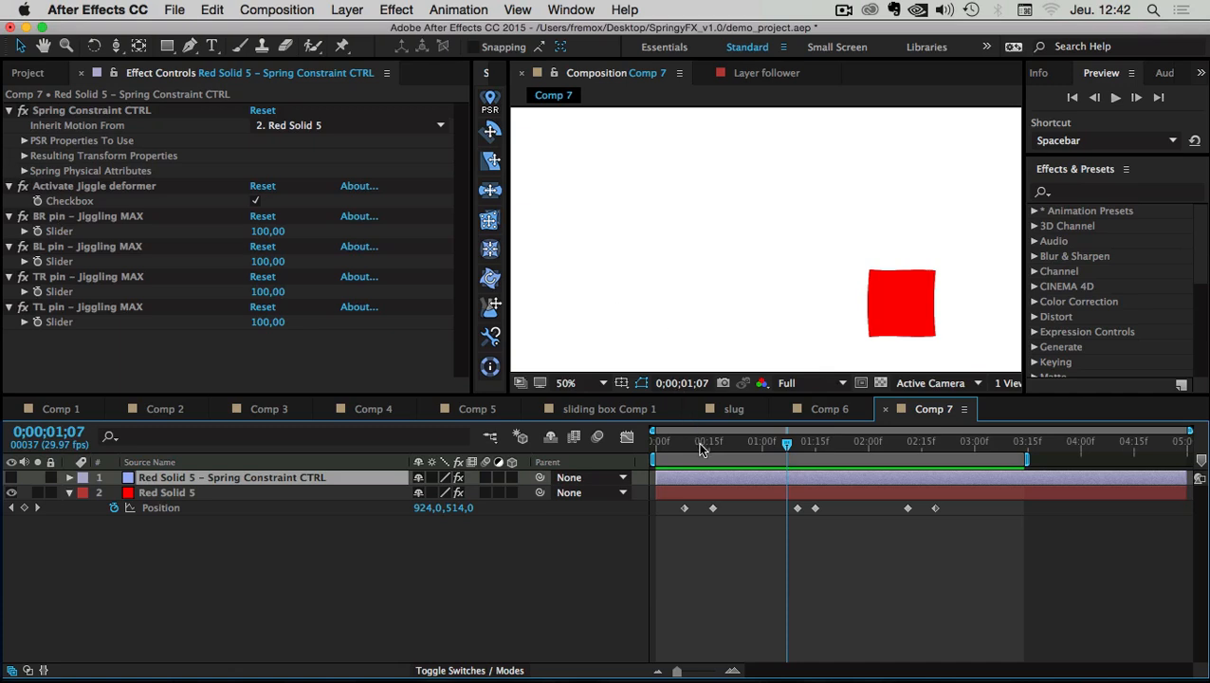
Scrub to frame 14 and lower the BL pin's Jiggling MAX to 58
{"action": "mouse_move", "coordinate": [700, 447]}
{"action": "left_mouse_down"}
{"action": "mouse_move", "coordinate": [677, 447]}
{"action": "mouse_move", "coordinate": [705, 447]}
{"action": "left_mouse_up"}
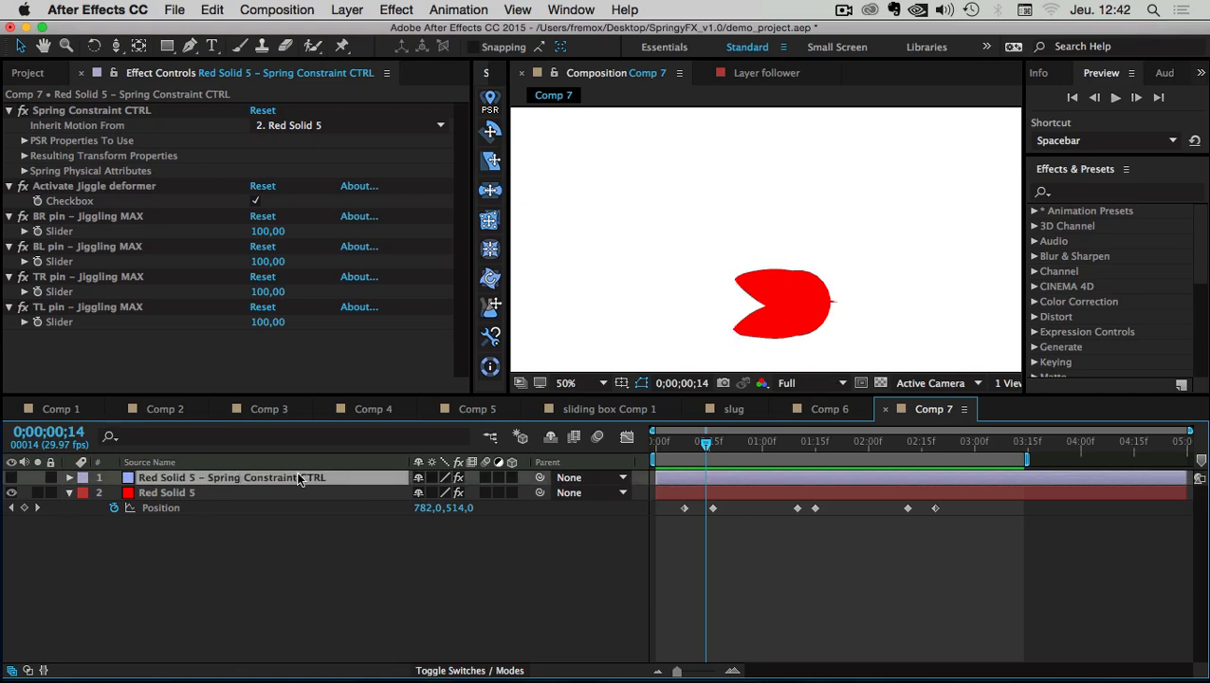
{"action": "left_click", "coordinate": [62, 249]}
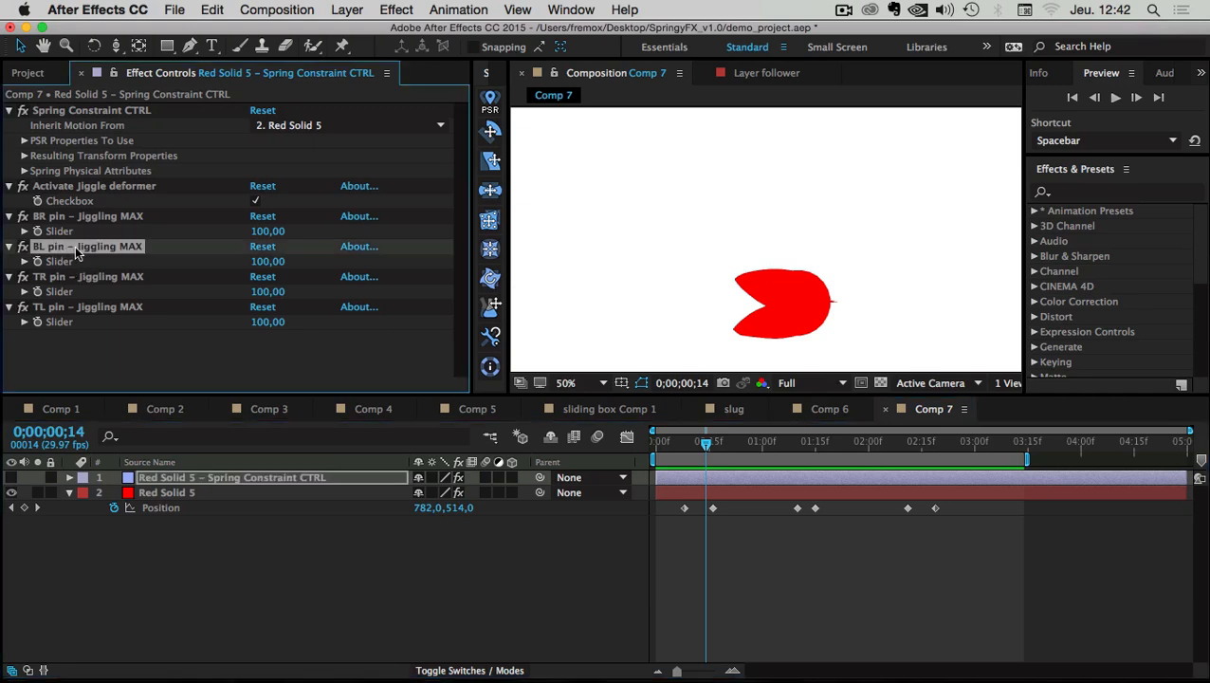
{"action": "left_click", "coordinate": [264, 260]}
{"action": "left_click", "coordinate": [263, 231]}
{"action": "left_click", "coordinate": [262, 260]}
{"action": "left_click", "coordinate": [263, 292]}
{"action": "left_click", "coordinate": [264, 320]}
{"action": "key", "text": "Tab"}
{"action": "key", "text": "Tab"}
{"action": "key", "text": "Return"}
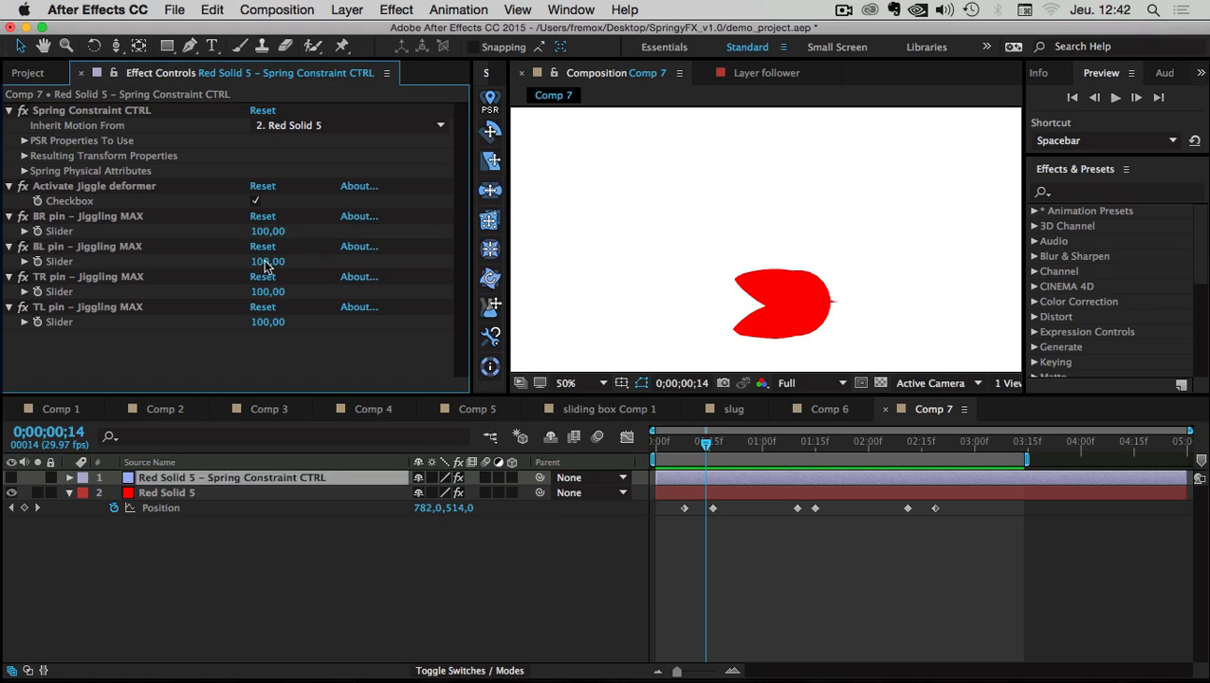
{"action": "left_click", "coordinate": [267, 263]}
{"action": "key", "text": "Return"}
{"action": "left_click_drag", "start_coordinate": [266, 262], "coordinate": [225, 259]}
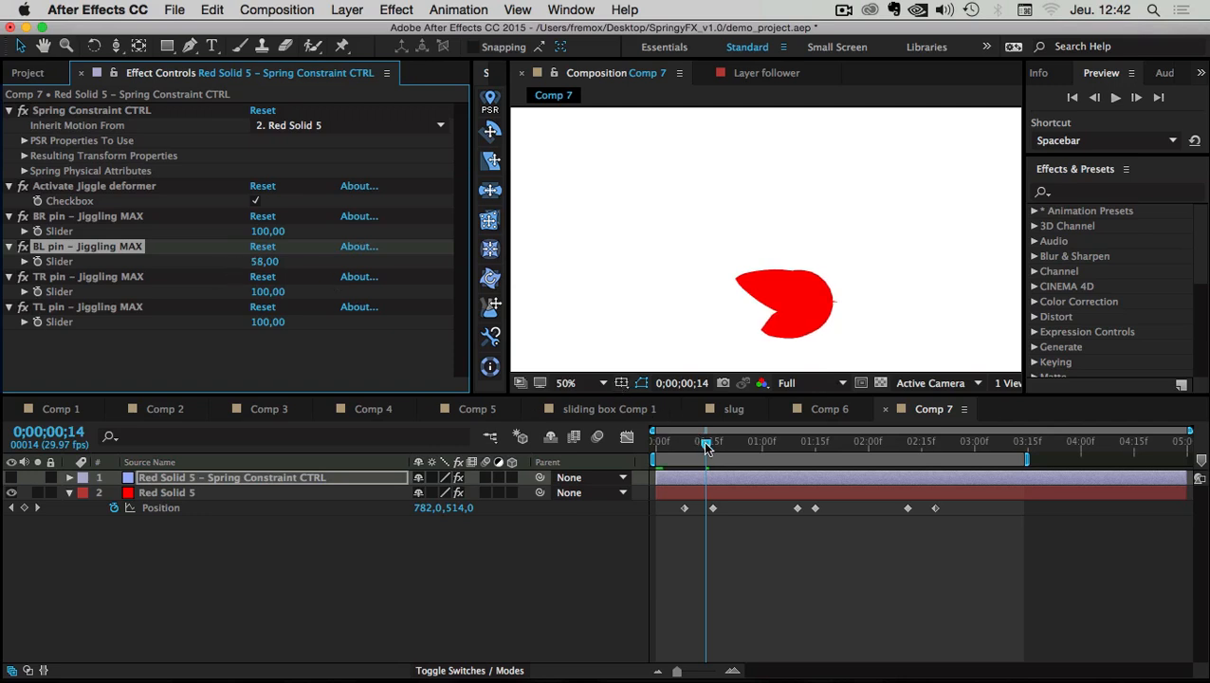
Raise the BR pin's Jiggling MAX to 124, lower TR to 25, and scrub to review
{"action": "left_click_drag", "start_coordinate": [705, 445], "coordinate": [731, 445]}
{"action": "left_click_drag", "start_coordinate": [267, 235], "coordinate": [306, 237]}
{"action": "left_click_drag", "start_coordinate": [269, 293], "coordinate": [193, 292]}
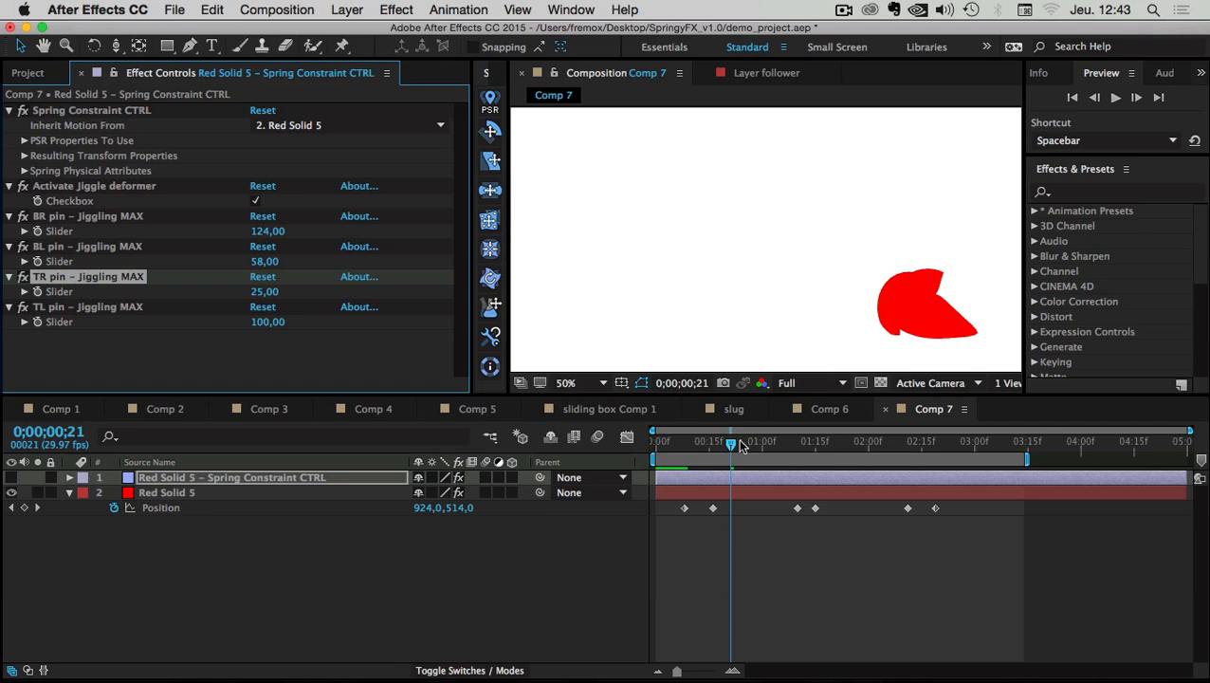
{"action": "left_click_drag", "start_coordinate": [733, 443], "coordinate": [912, 455]}
{"action": "left_click_drag", "start_coordinate": [792, 477], "coordinate": [618, 461]}
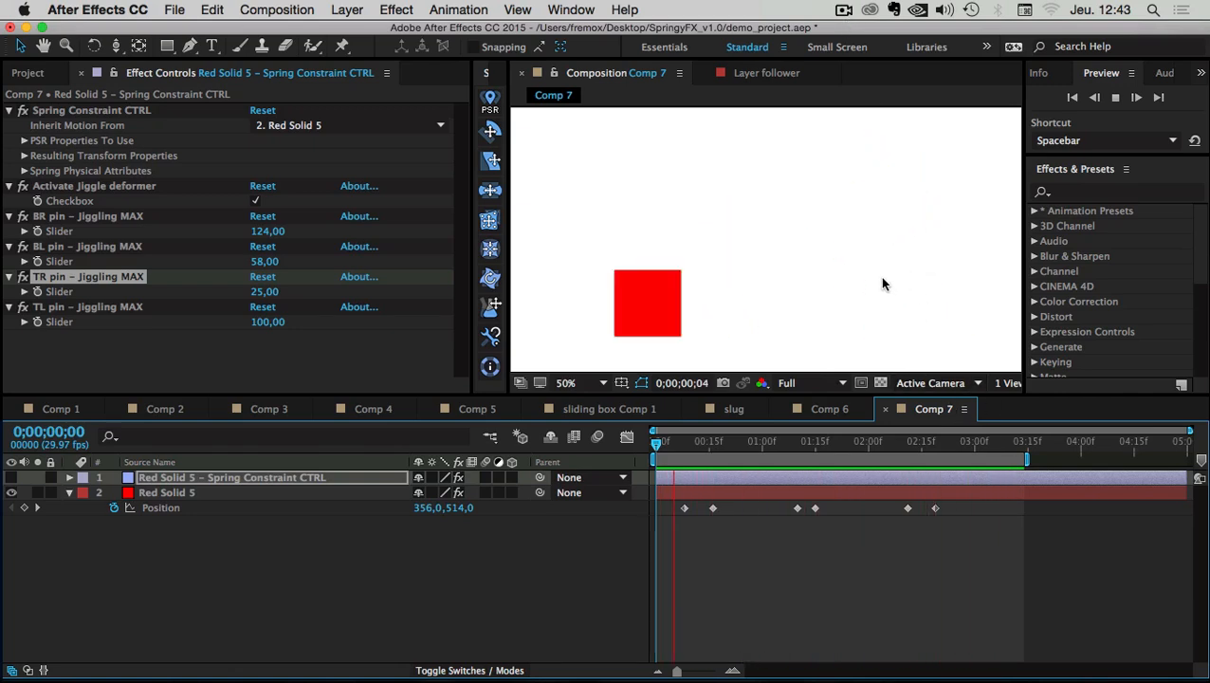
Stop the preview and scrub back to frame 14 to inspect the warped red solid
{"action": "left_click", "coordinate": [806, 608]}
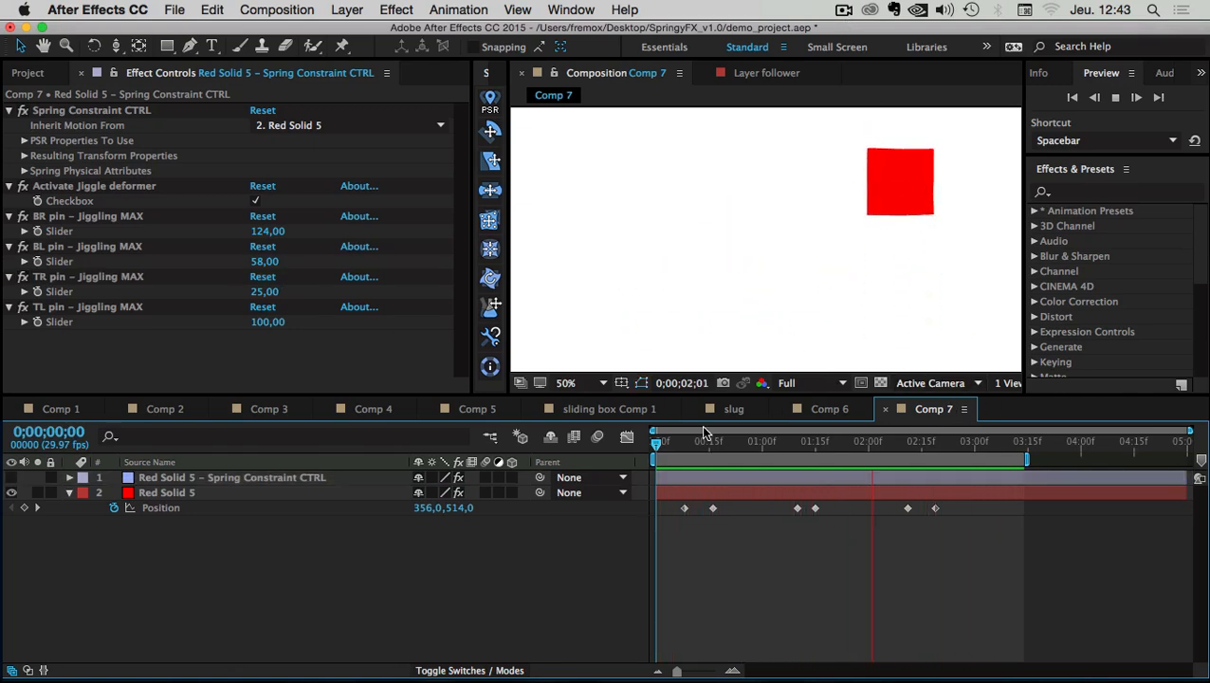
{"action": "key", "text": "space"}
{"action": "left_click_drag", "start_coordinate": [697, 443], "coordinate": [746, 448]}
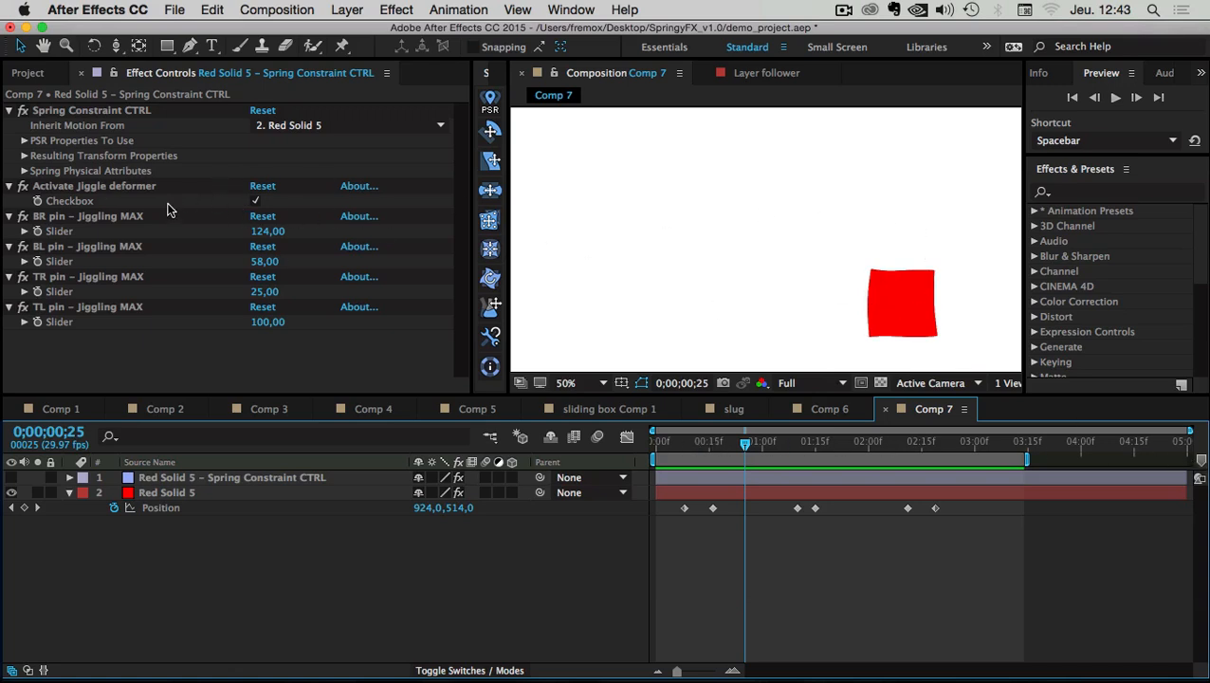
{"action": "left_click", "coordinate": [36, 204]}
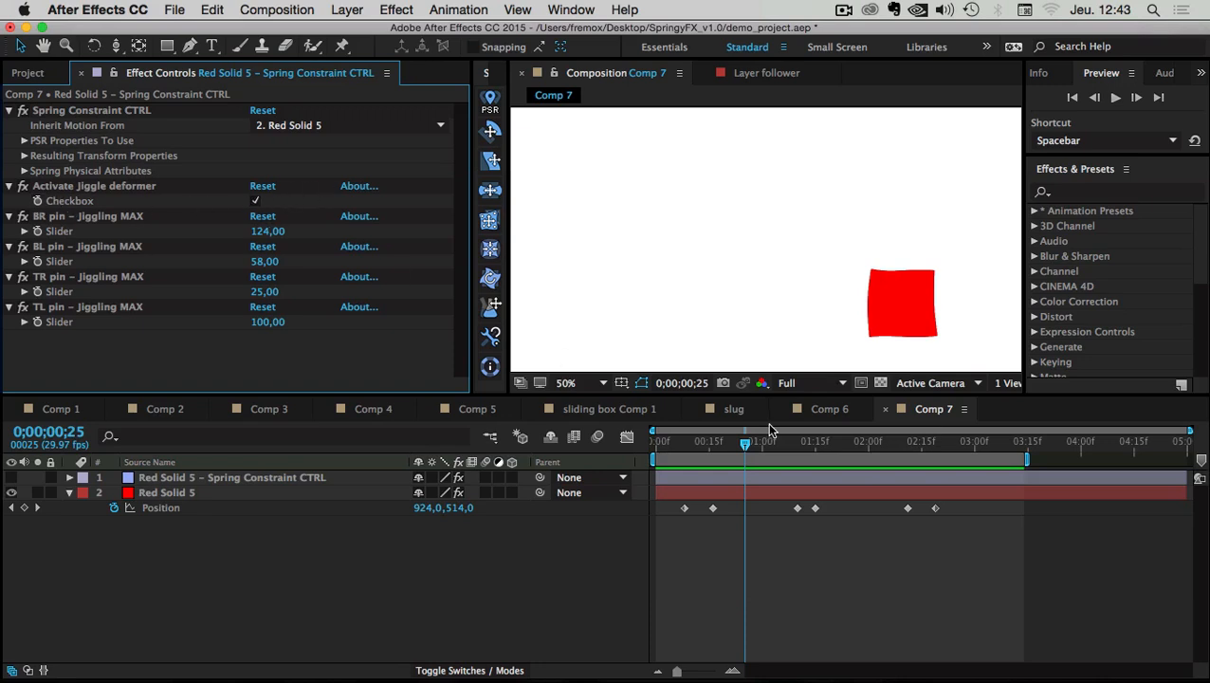
{"action": "left_click_drag", "start_coordinate": [729, 442], "coordinate": [703, 436]}
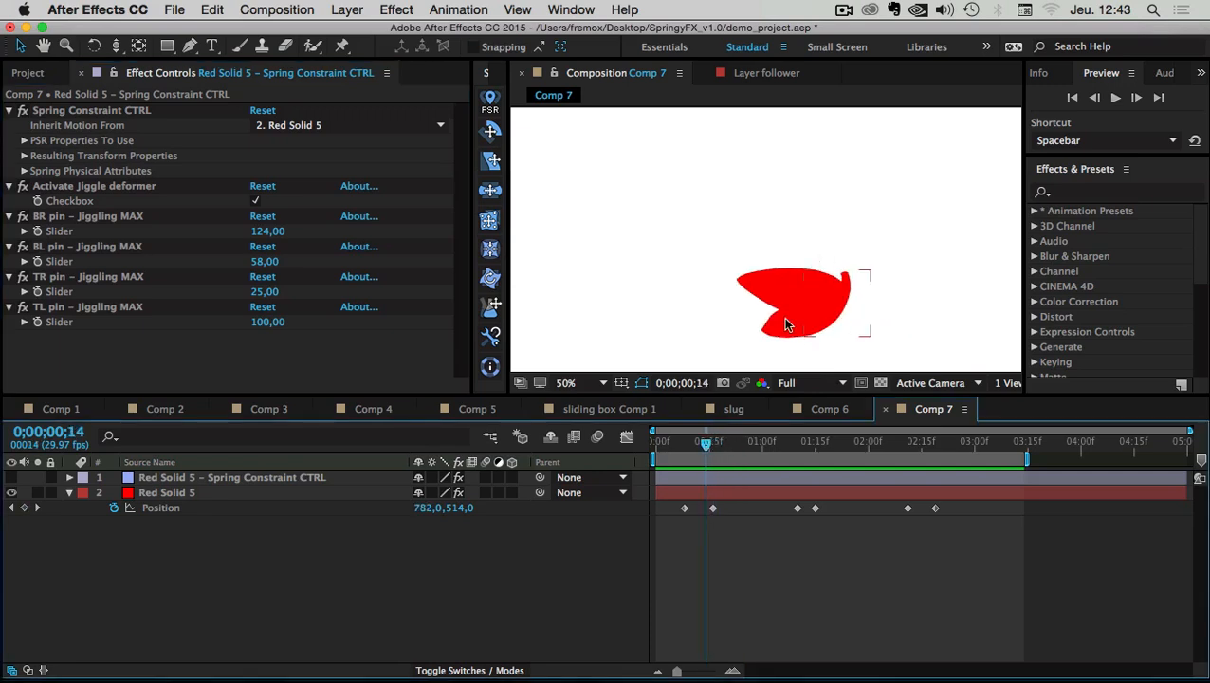
Switch Activate Jiggle deformer off and scrub forward to watch the square move undistorted
{"action": "left_click", "coordinate": [255, 202]}
{"action": "left_click", "coordinate": [255, 202]}
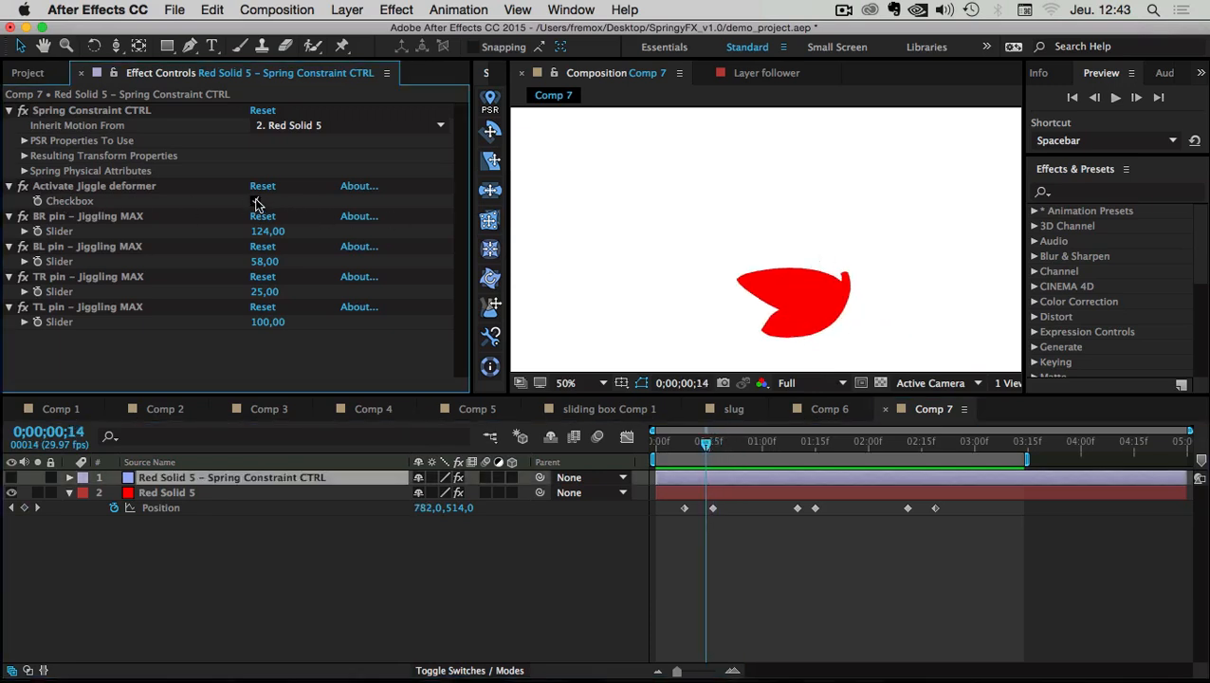
{"action": "left_click", "coordinate": [255, 202]}
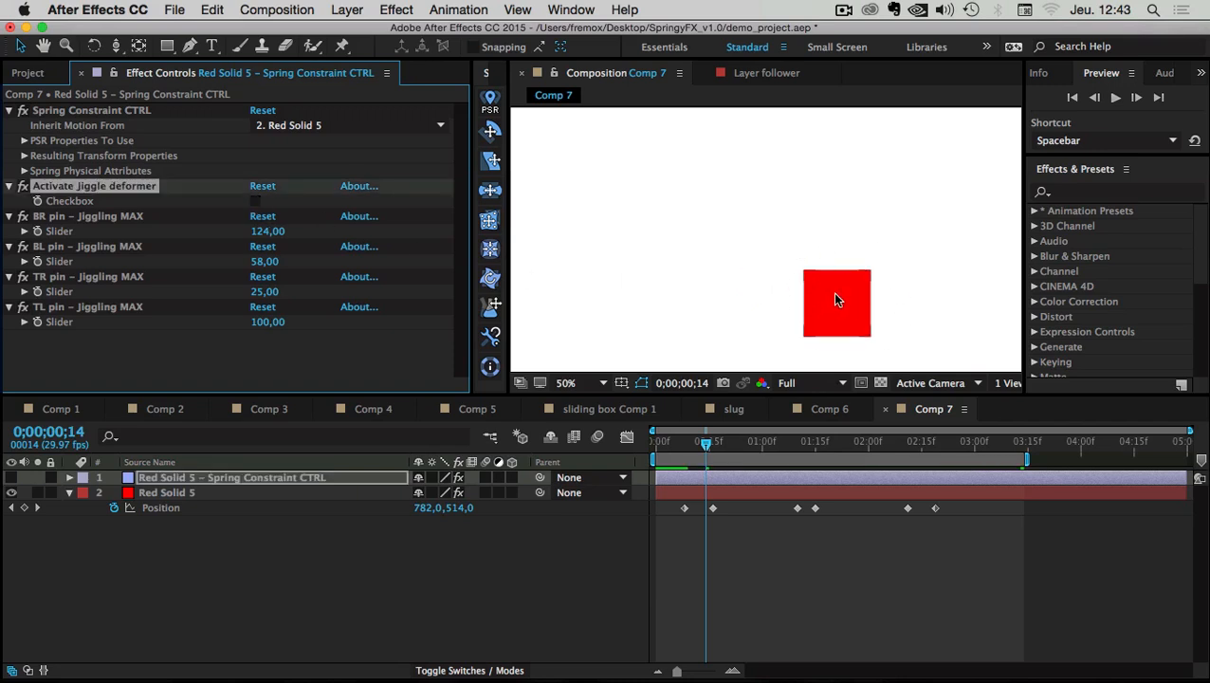
{"action": "left_click_drag", "start_coordinate": [707, 443], "coordinate": [844, 449]}
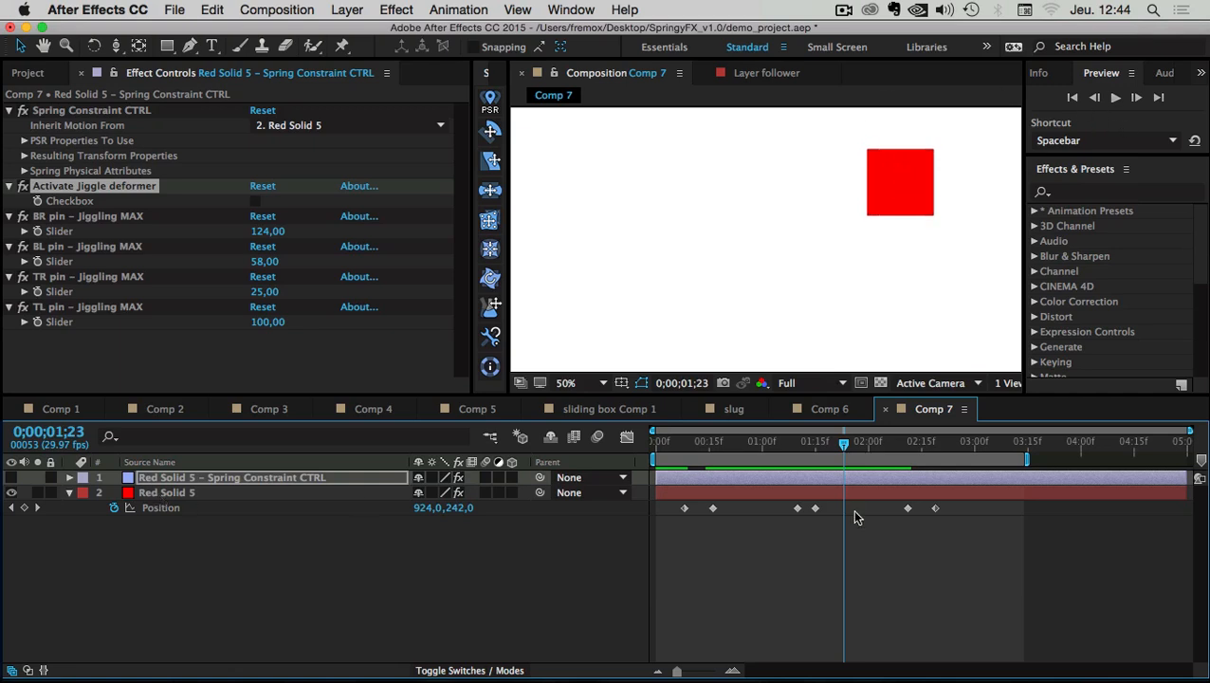
{"action": "mouse_move", "coordinate": [844, 449]}
{"action": "left_mouse_down"}
{"action": "mouse_move", "coordinate": [801, 449]}
{"action": "mouse_move", "coordinate": [854, 449]}
{"action": "left_mouse_up"}
Turn the jiggle back on and start keyframing its Checkbox at 0;00;02;07
{"action": "left_click", "coordinate": [254, 201]}
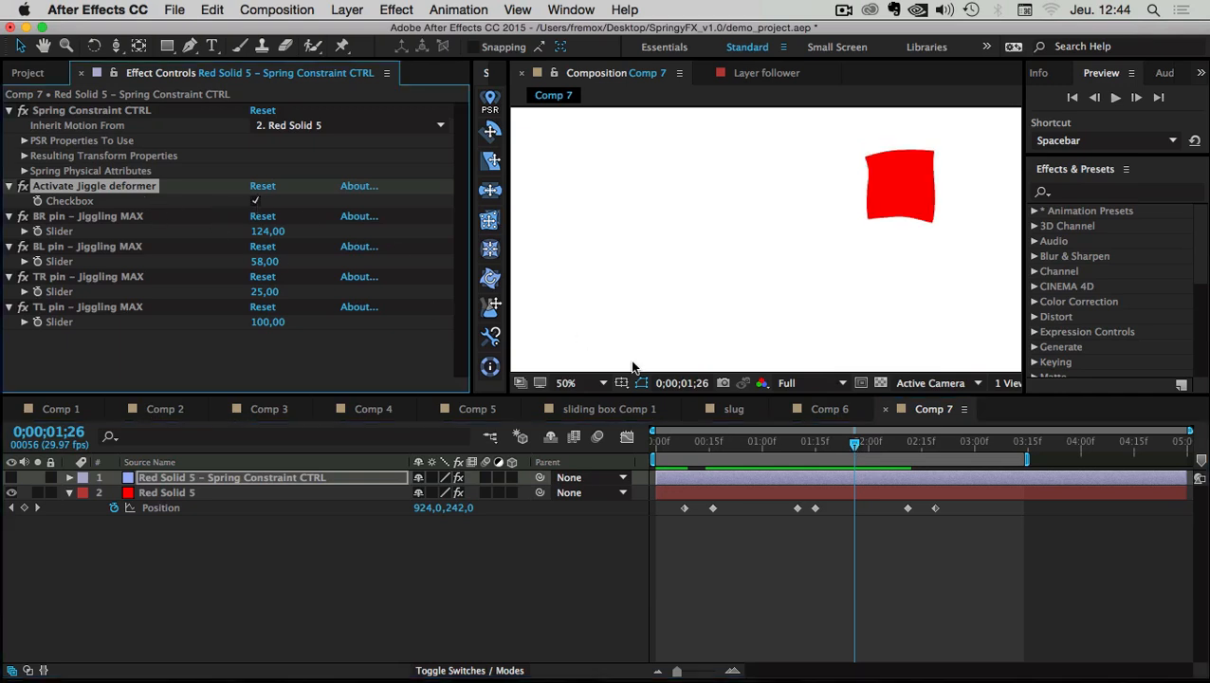
{"action": "left_click_drag", "start_coordinate": [855, 449], "coordinate": [893, 450]}
{"action": "right_click", "coordinate": [88, 202]}
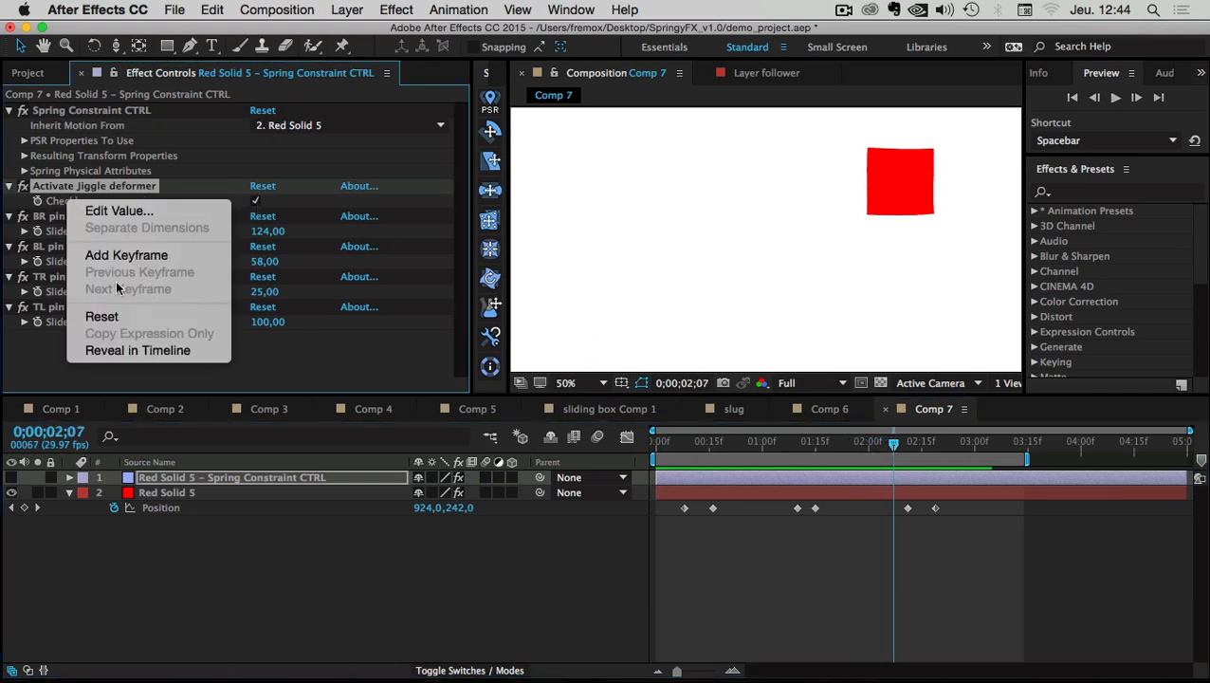
{"action": "left_click", "coordinate": [151, 351]}
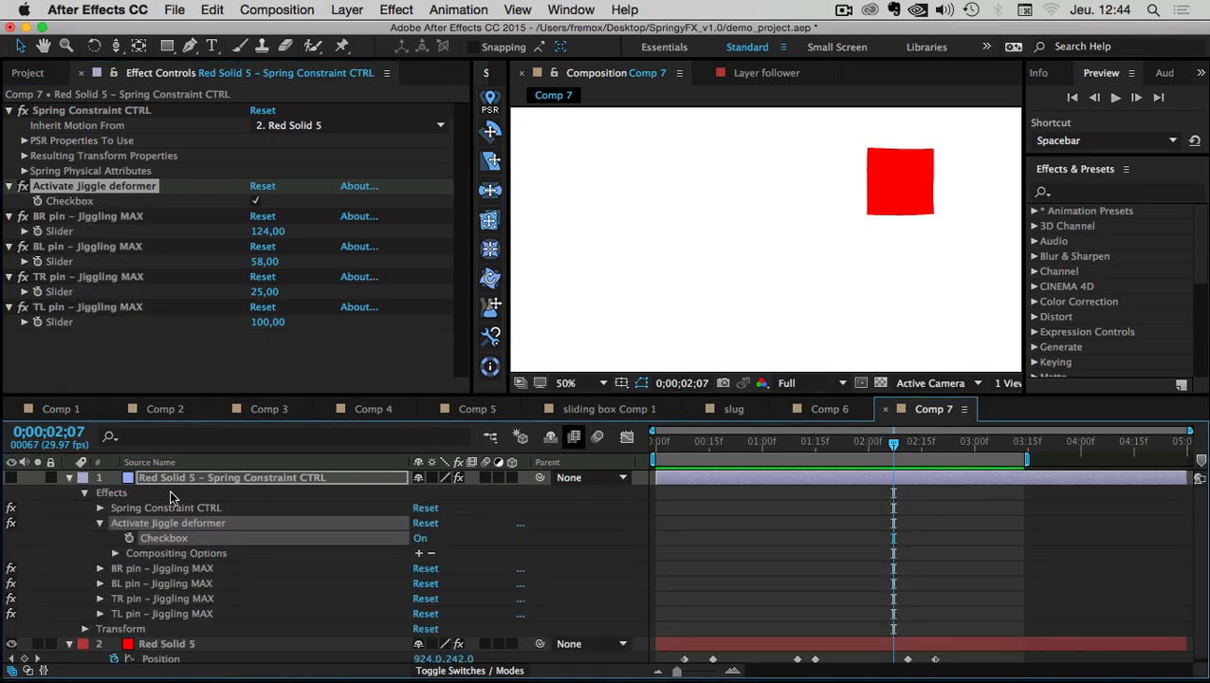
{"action": "left_click", "coordinate": [129, 539]}
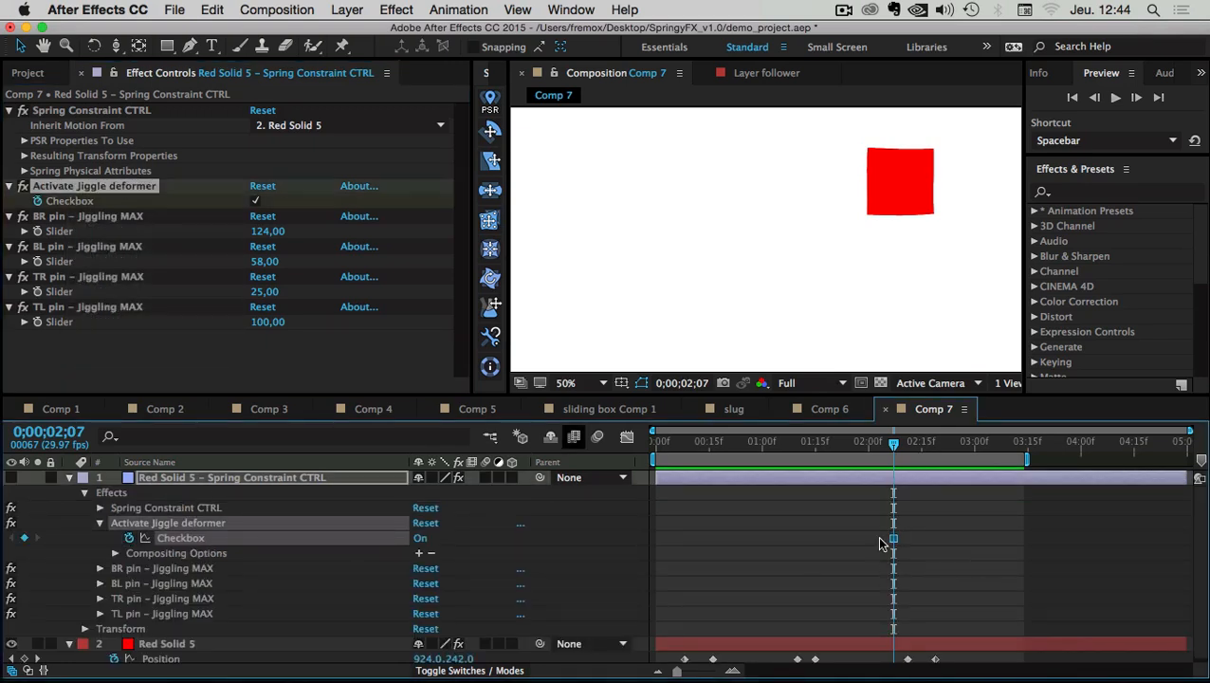
Toggle the Checkbox off to add a keyframe a few frames later, then return to the start
{"action": "left_click", "coordinate": [420, 538]}
{"action": "left_click", "coordinate": [723, 545]}
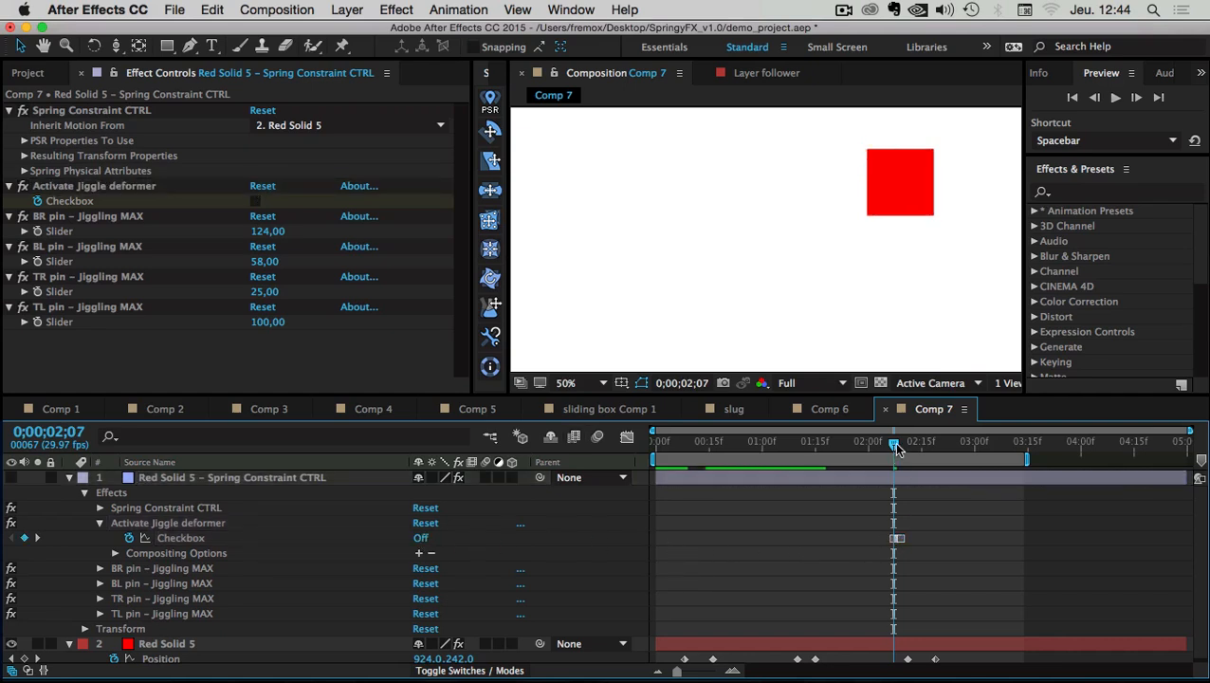
{"action": "left_click_drag", "start_coordinate": [893, 444], "coordinate": [907, 444]}
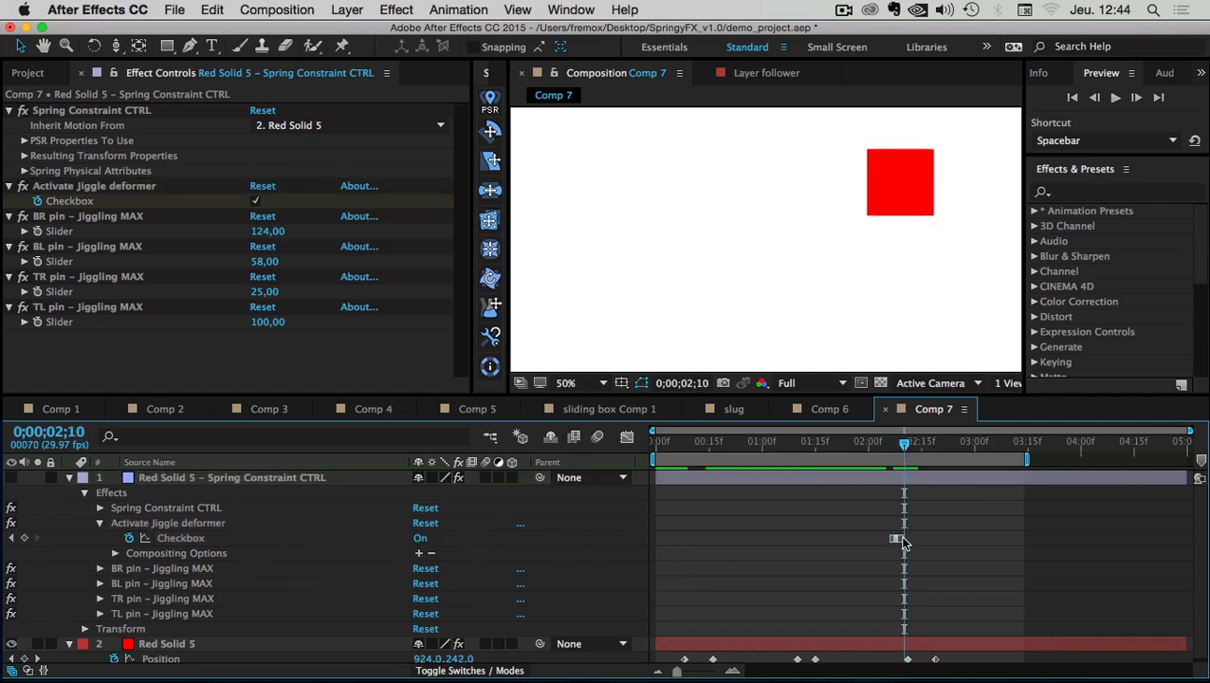
{"action": "left_click_drag", "start_coordinate": [901, 538], "coordinate": [908, 538]}
{"action": "left_click", "coordinate": [894, 538]}
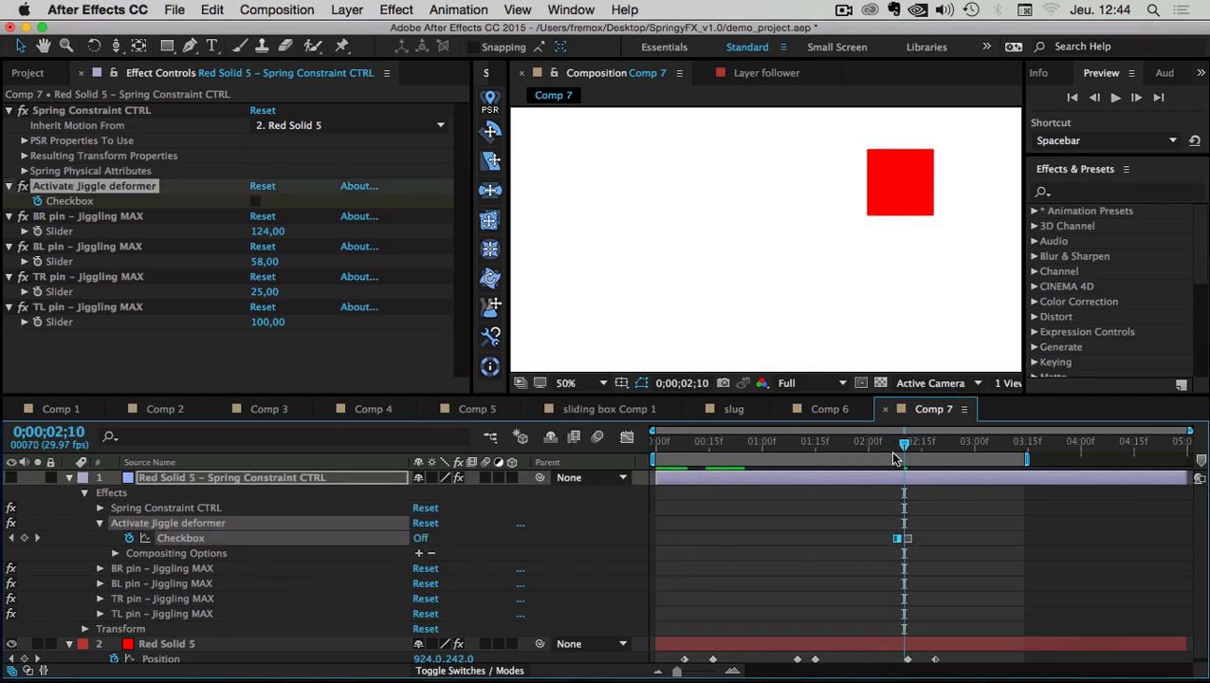
{"action": "left_click_drag", "start_coordinate": [889, 447], "coordinate": [645, 452]}
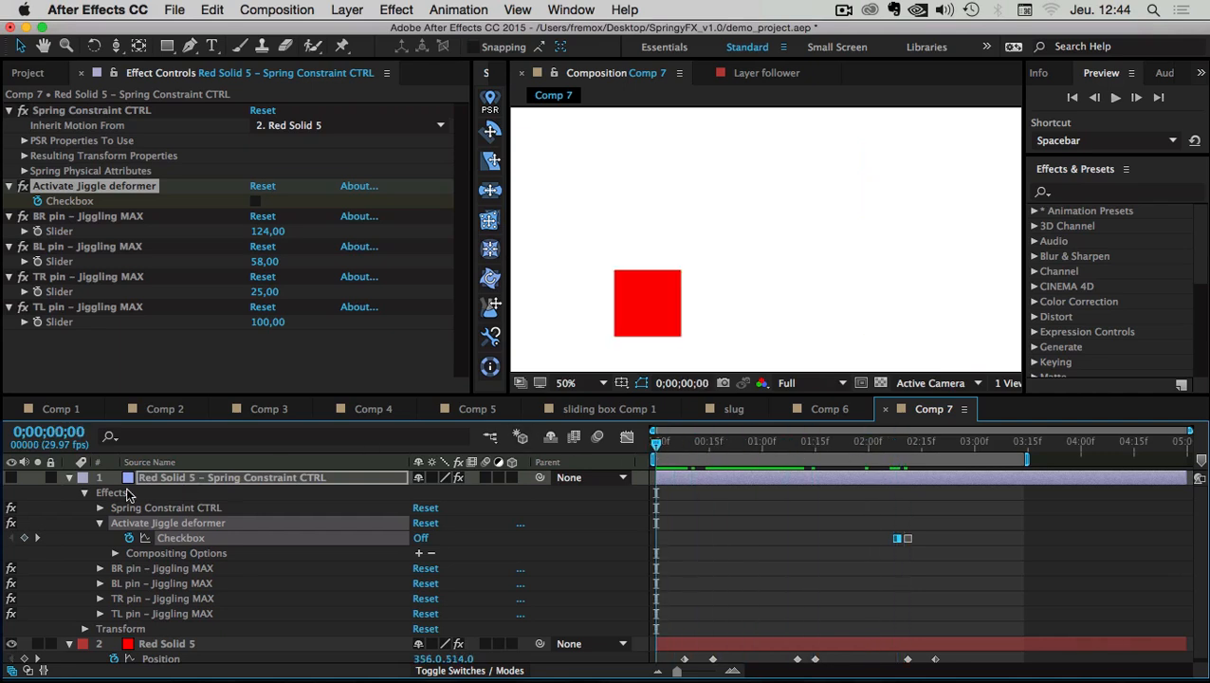
{"action": "left_click", "coordinate": [68, 478]}
{"action": "left_click", "coordinate": [201, 597]}
Preview Comp 7, then stop and scrub from 2;13 back to about 0;13
{"action": "left_click", "coordinate": [1115, 98]}
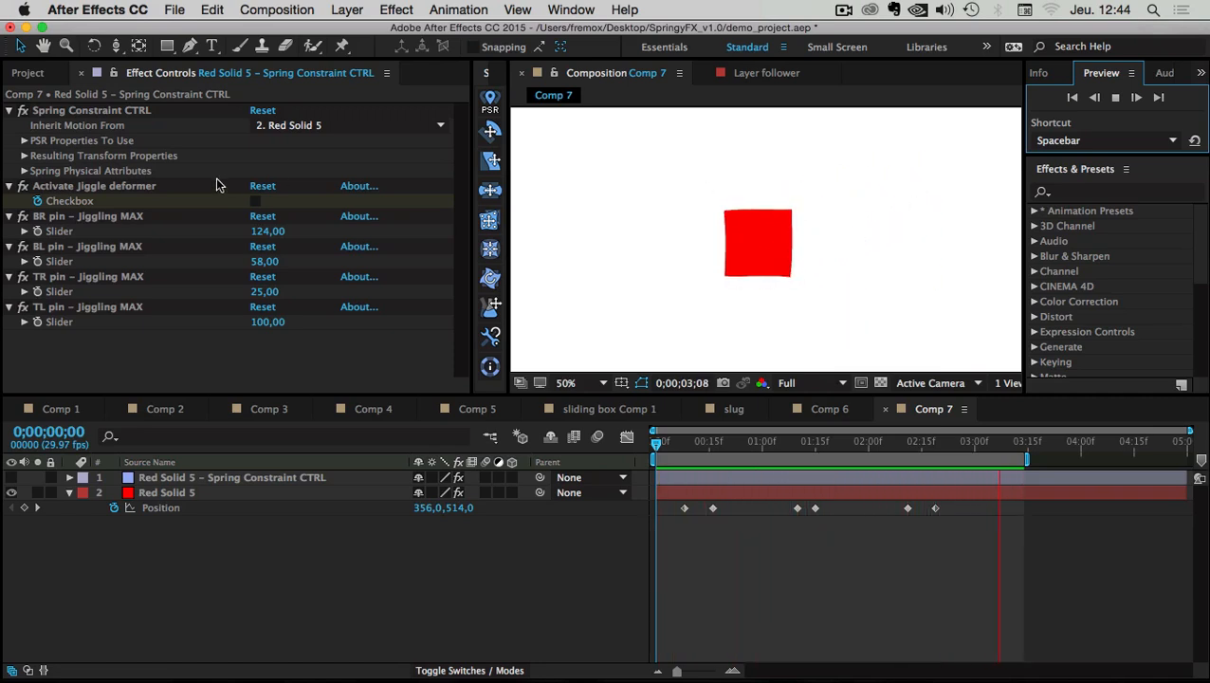
{"action": "left_click", "coordinate": [79, 187]}
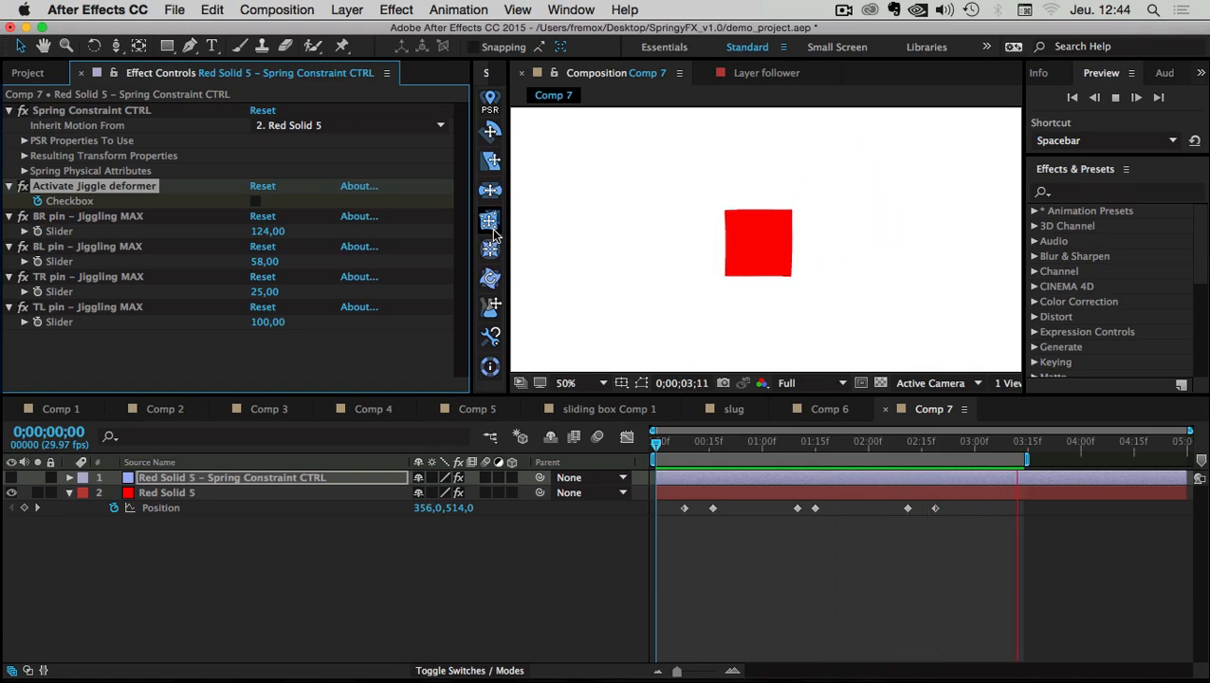
{"action": "left_click", "coordinate": [340, 520]}
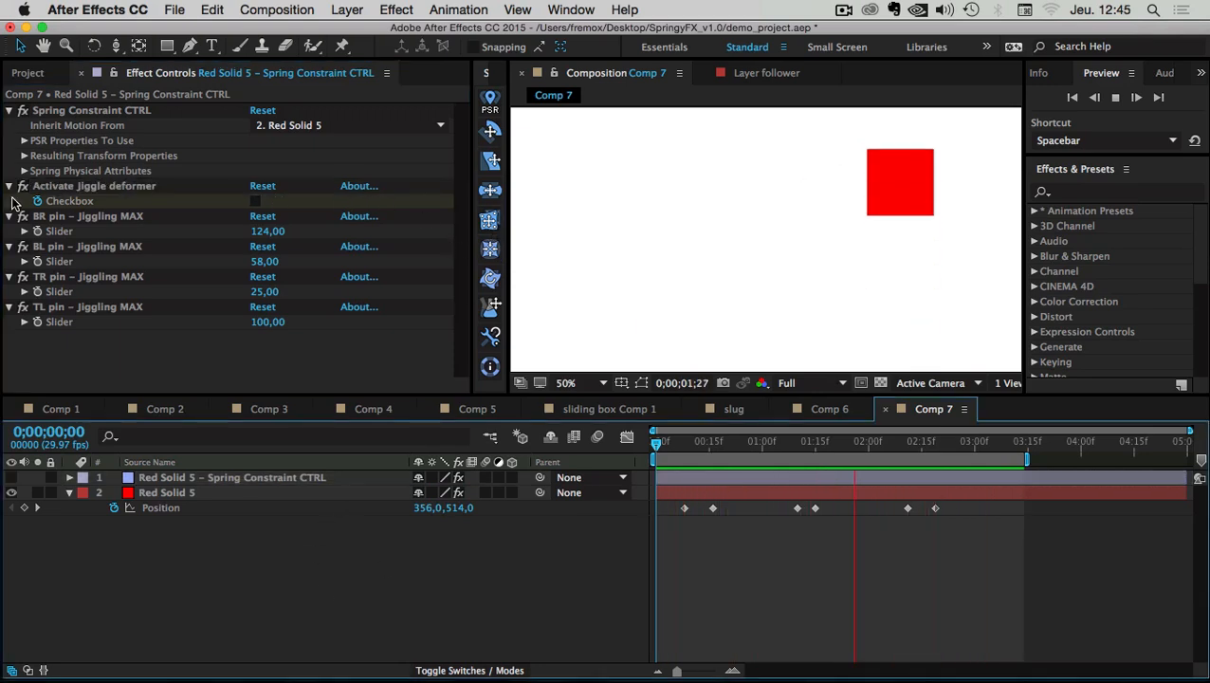
{"action": "left_click", "coordinate": [916, 445]}
{"action": "left_click_drag", "start_coordinate": [919, 449], "coordinate": [819, 459]}
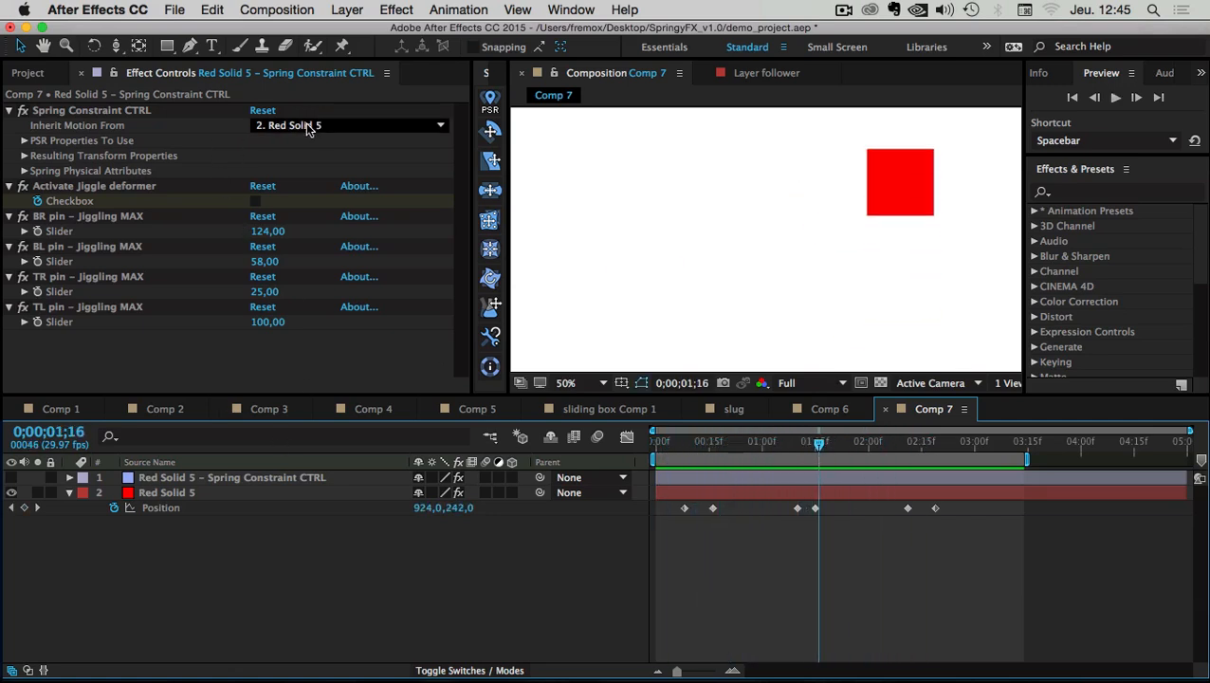
Add a 150 × 150 px royal blue solid and drag it just right of the red square
{"action": "right_click", "coordinate": [143, 545]}
{"action": "mouse_move", "coordinate": [204, 473]}
{"action": "left_click", "coordinate": [413, 544]}
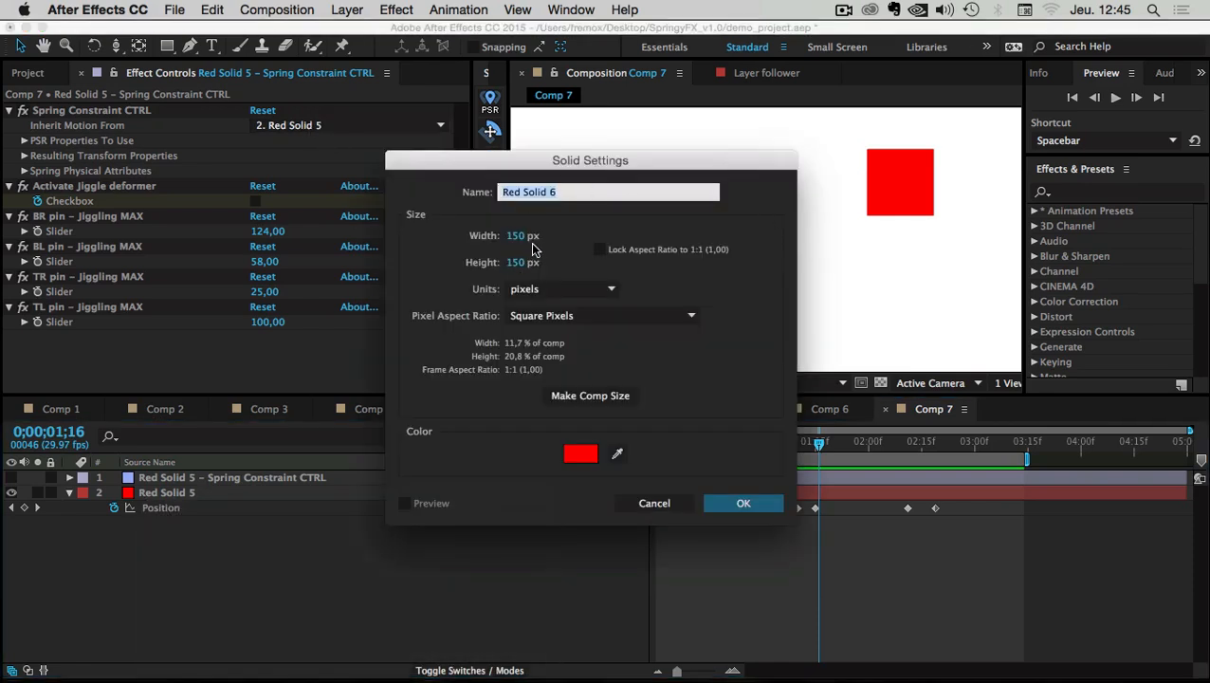
{"action": "left_click", "coordinate": [511, 243]}
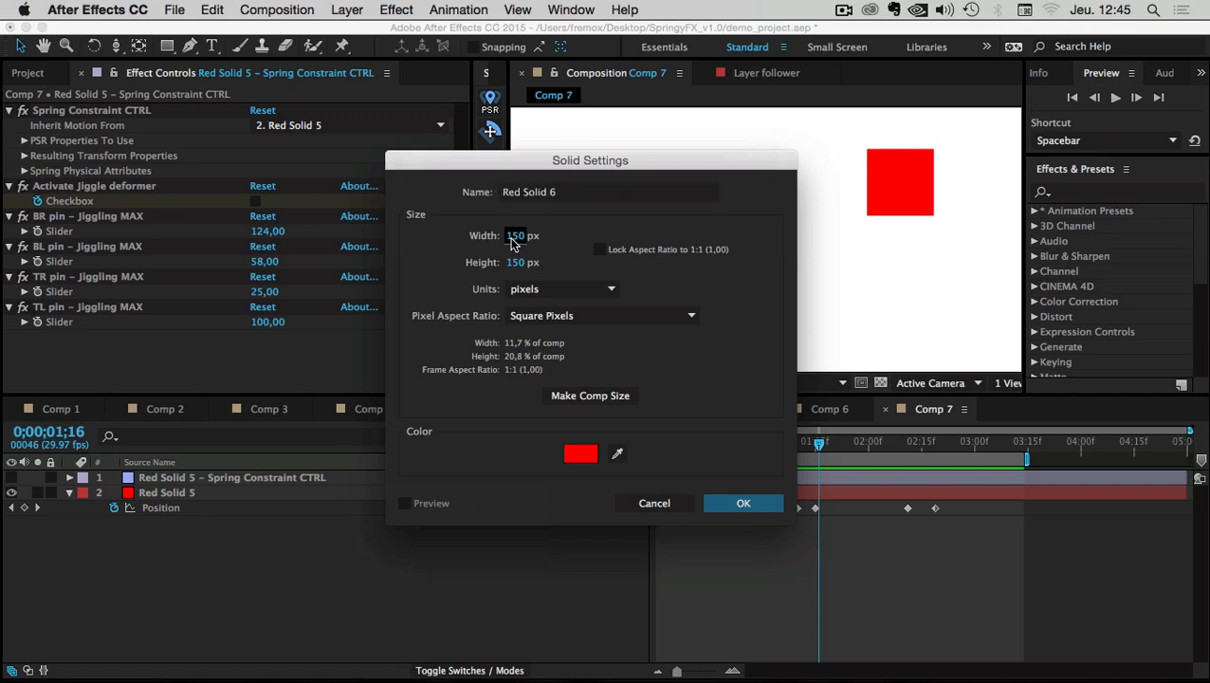
{"action": "left_click", "coordinate": [581, 453]}
{"action": "left_click", "coordinate": [722, 426]}
{"action": "left_click", "coordinate": [864, 322]}
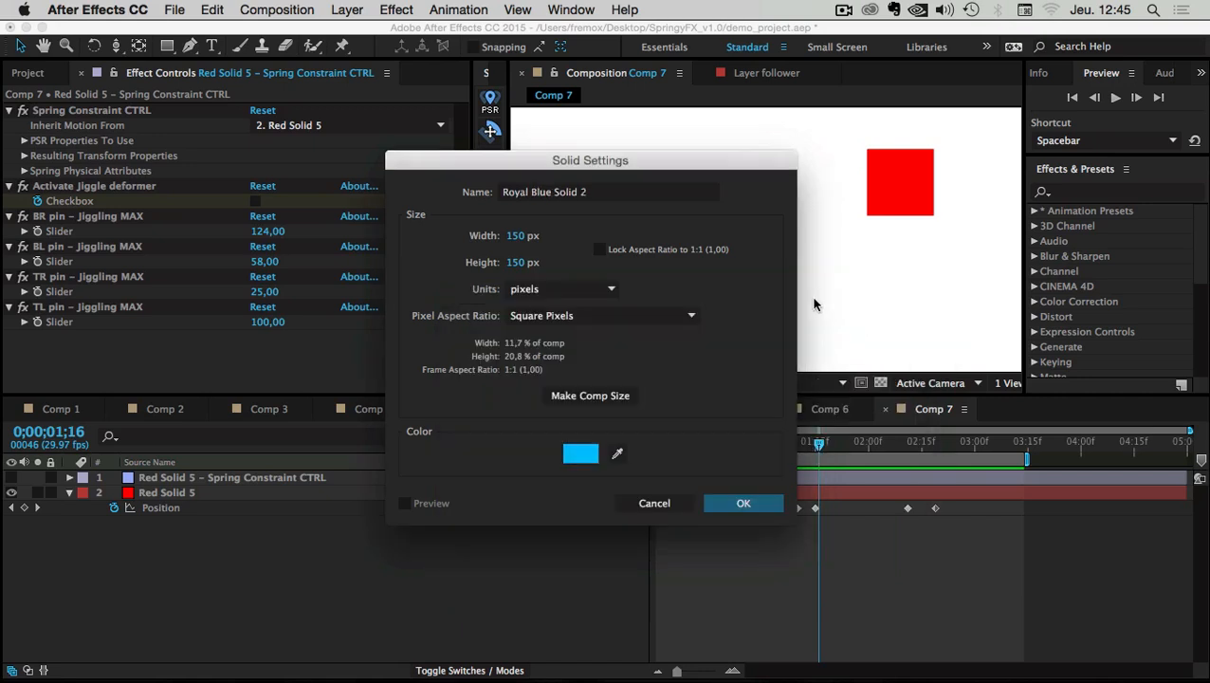
{"action": "left_click", "coordinate": [749, 501]}
{"action": "left_click_drag", "start_coordinate": [778, 234], "coordinate": [728, 313]}
{"action": "left_click", "coordinate": [655, 442]}
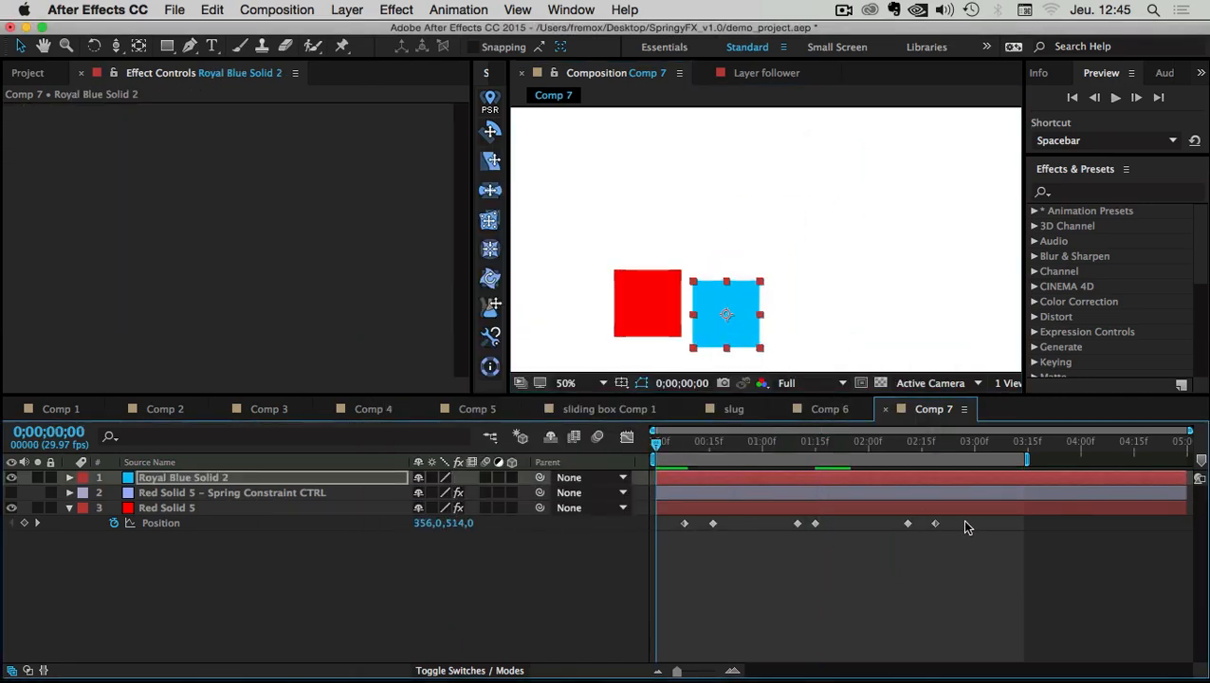
Delete Red Solid 5's six Position keyframes and scrub to watch Royal Blue Solid 2 move
{"action": "left_click_drag", "start_coordinate": [964, 519], "coordinate": [669, 532]}
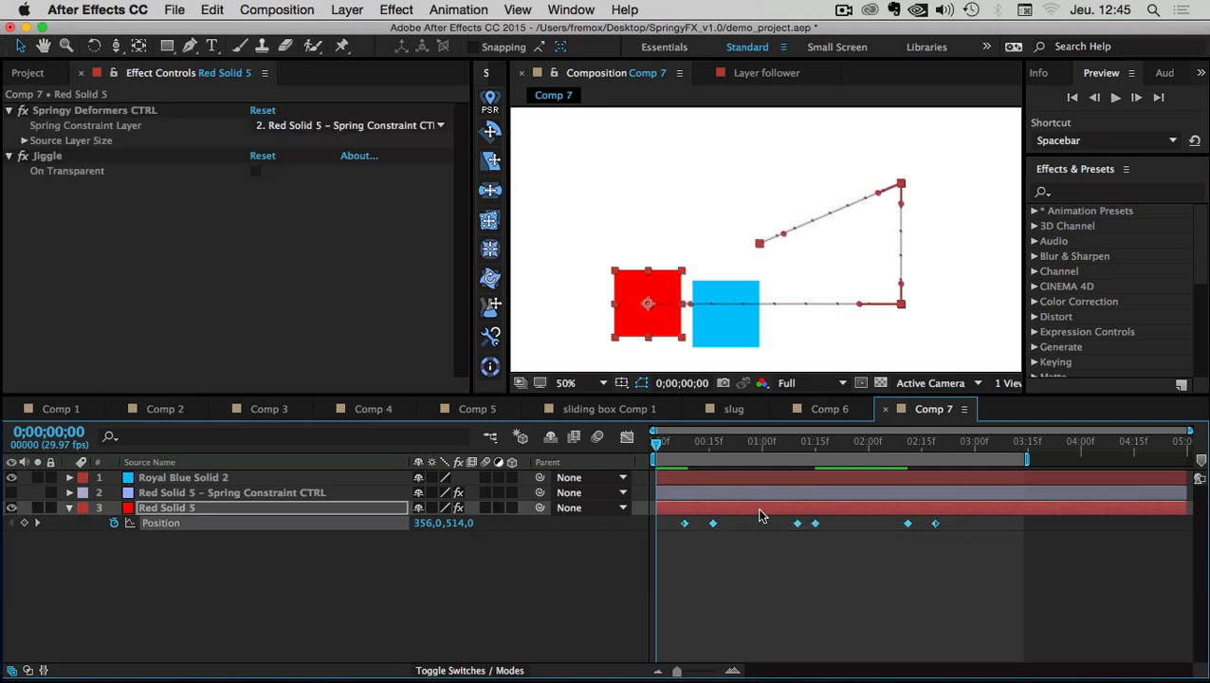
{"action": "key", "text": "Delete"}
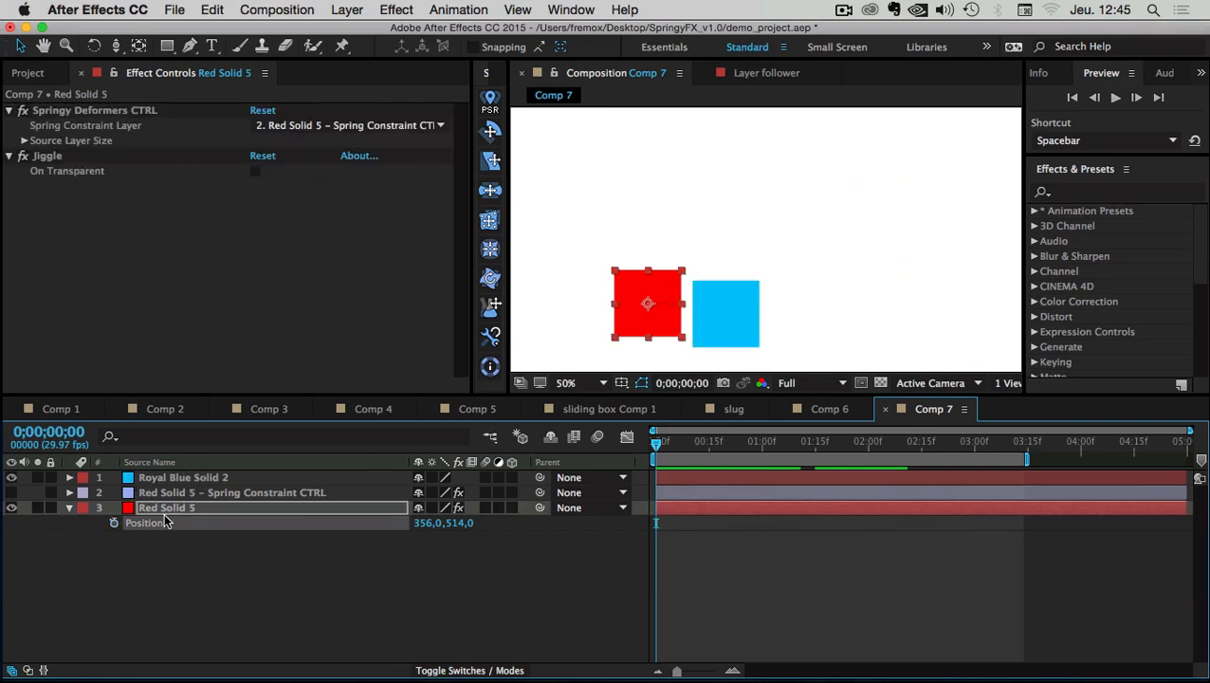
{"action": "left_click_drag", "start_coordinate": [683, 452], "coordinate": [617, 446]}
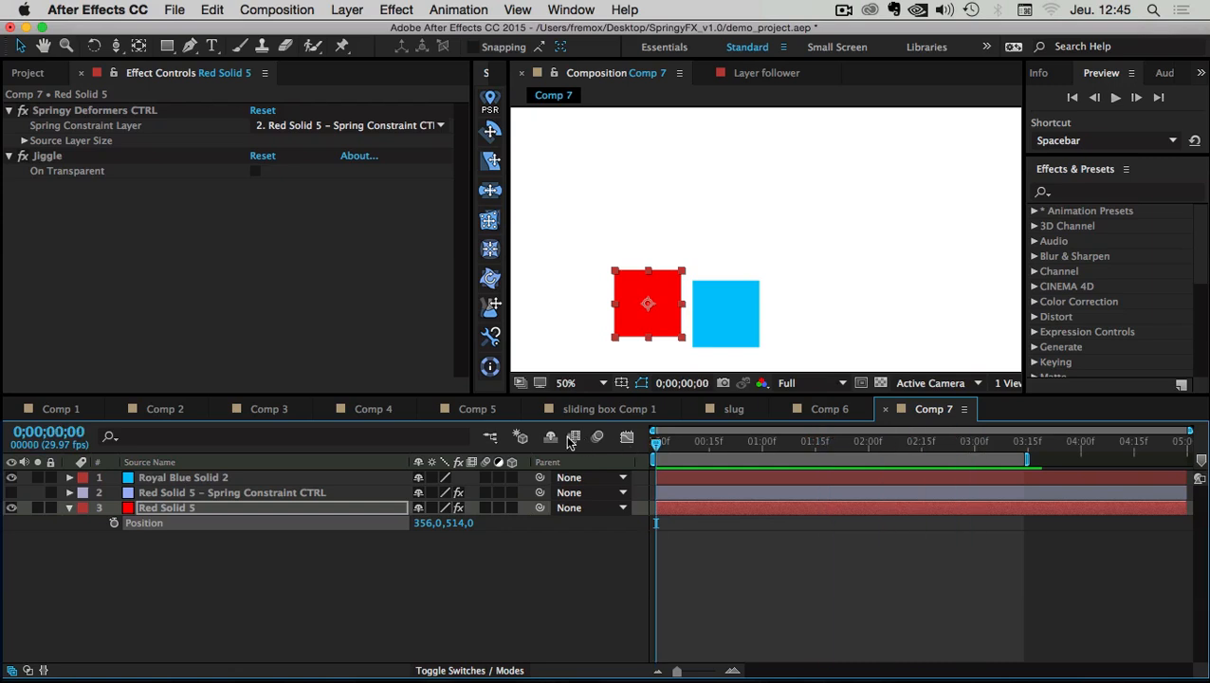
{"action": "left_click", "coordinate": [158, 479]}
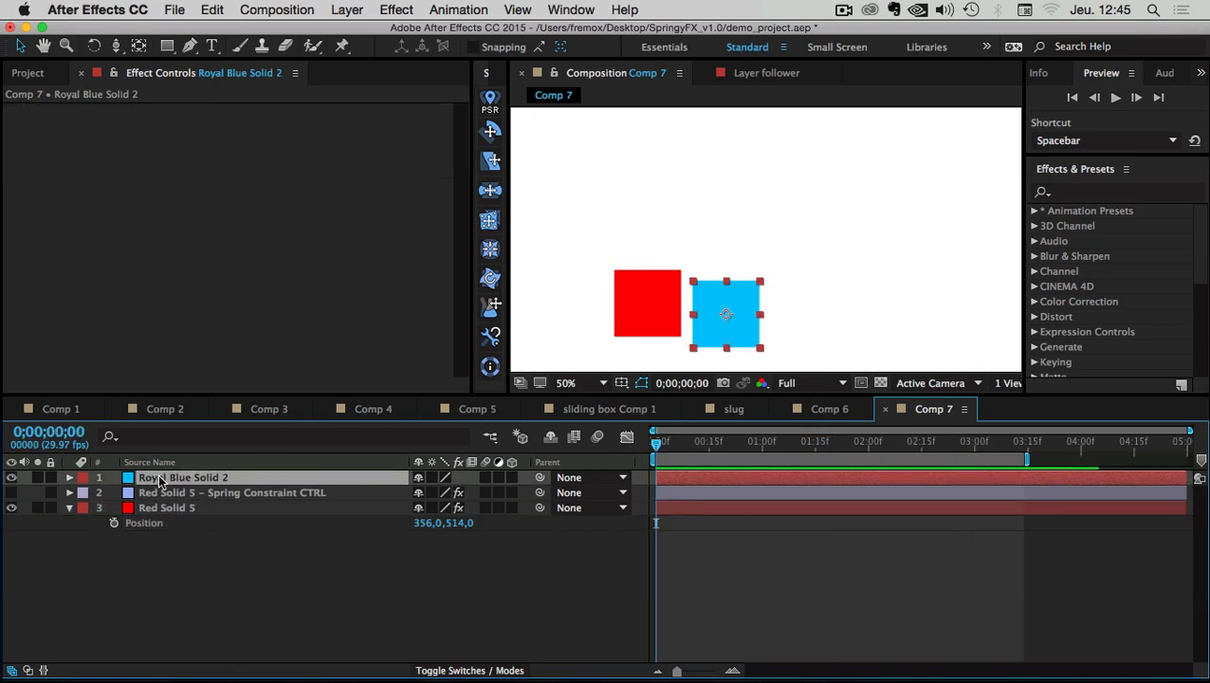
{"action": "left_click", "coordinate": [687, 445]}
{"action": "left_click_drag", "start_coordinate": [716, 449], "coordinate": [666, 446]}
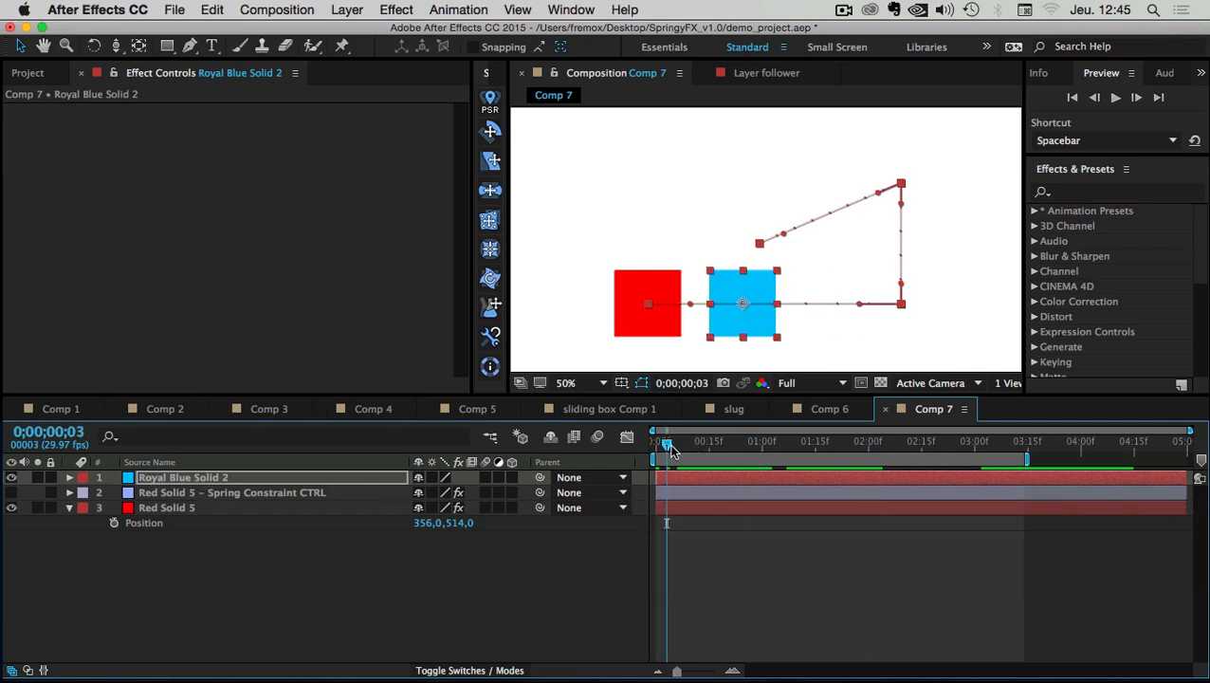
{"action": "mouse_move", "coordinate": [670, 443]}
{"action": "left_mouse_down"}
{"action": "mouse_move", "coordinate": [871, 442]}
{"action": "mouse_move", "coordinate": [654, 444]}
{"action": "left_mouse_up"}
Move the red square up and right to around 526,292 and preview the motion
{"action": "left_click", "coordinate": [159, 508]}
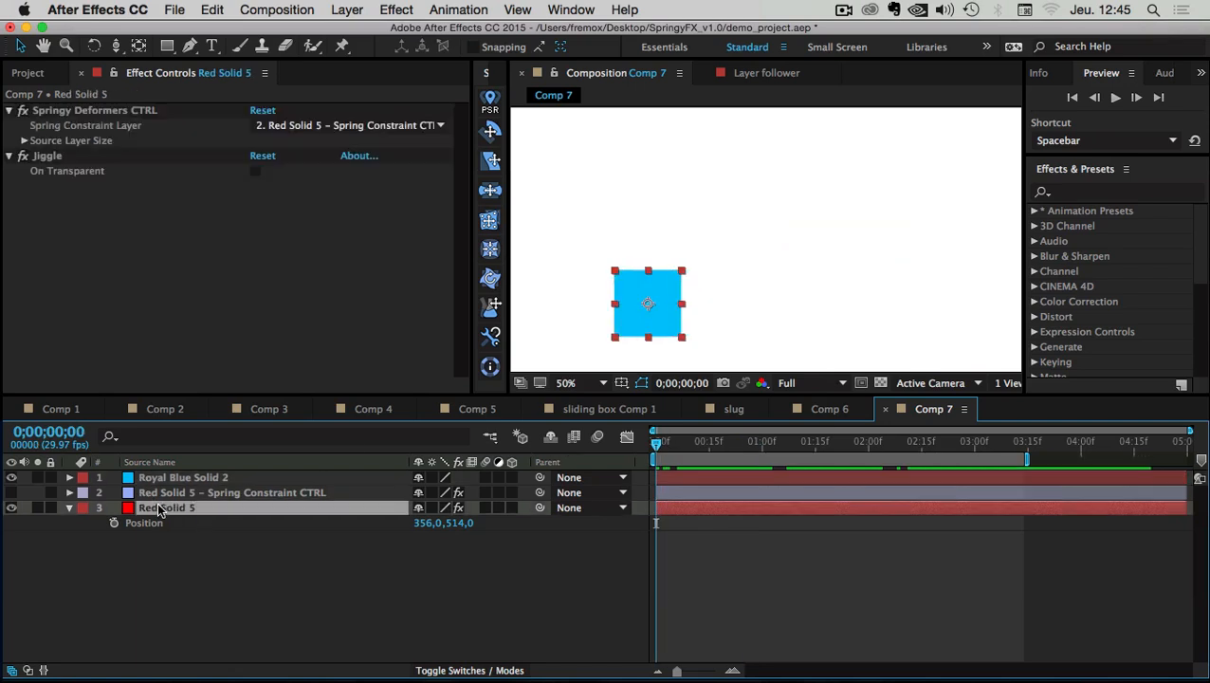
{"action": "left_click", "coordinate": [53, 156]}
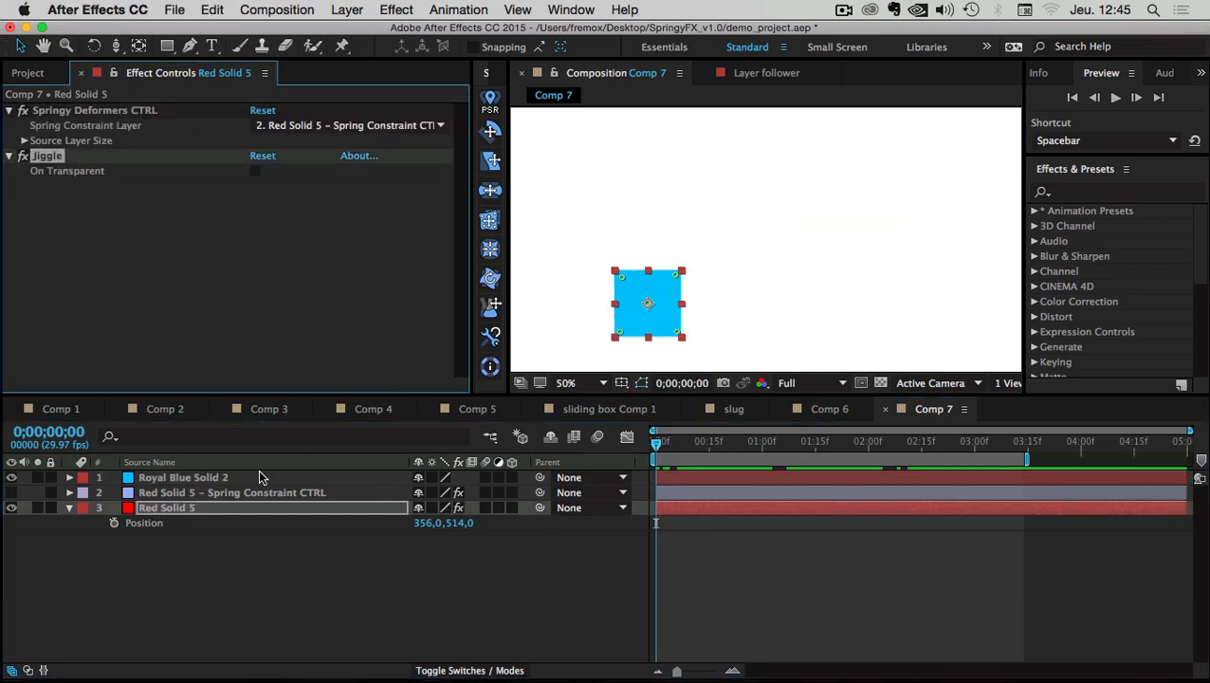
{"action": "left_click_drag", "start_coordinate": [677, 444], "coordinate": [712, 442]}
{"action": "left_click_drag", "start_coordinate": [717, 258], "coordinate": [780, 214]}
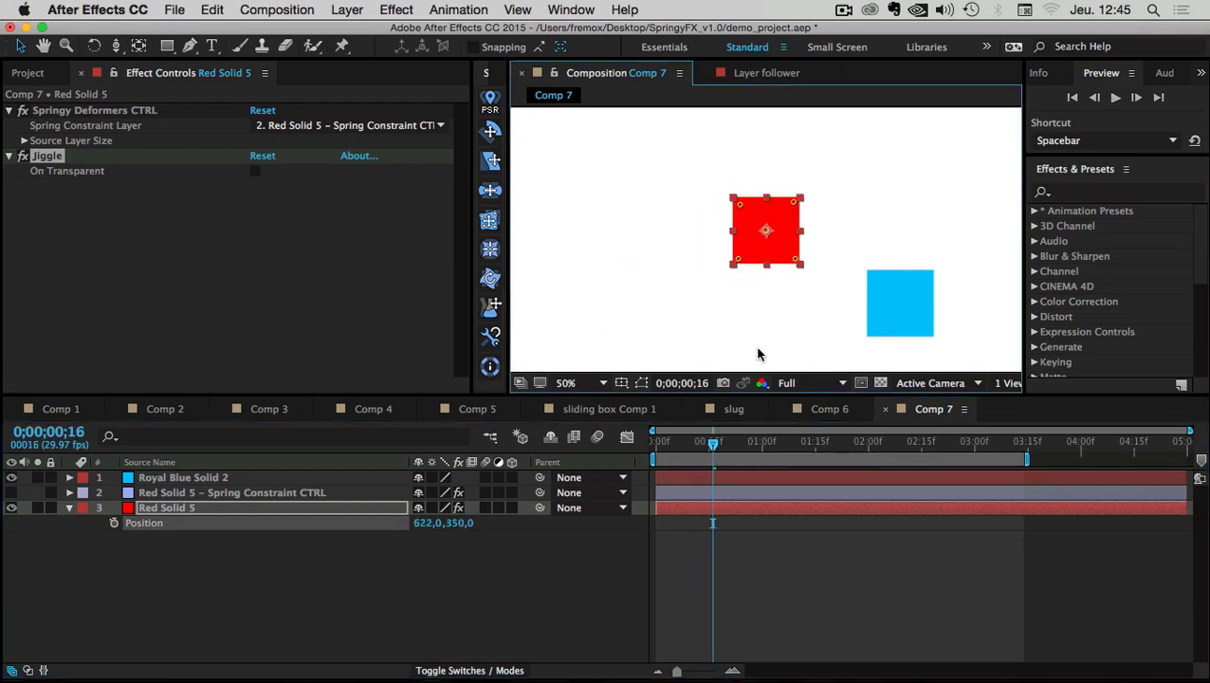
{"action": "key", "text": "space"}
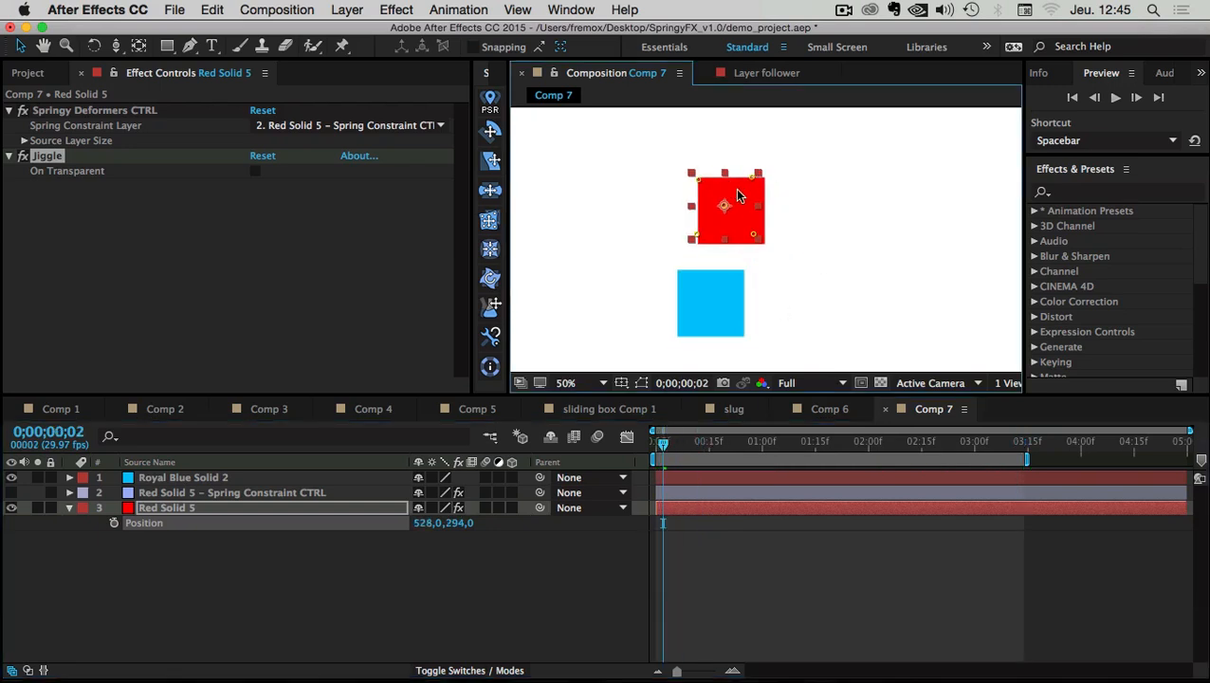
Remove all keyframes from the jiggle activation Checkbox and move to frame 18
{"action": "left_click", "coordinate": [167, 492]}
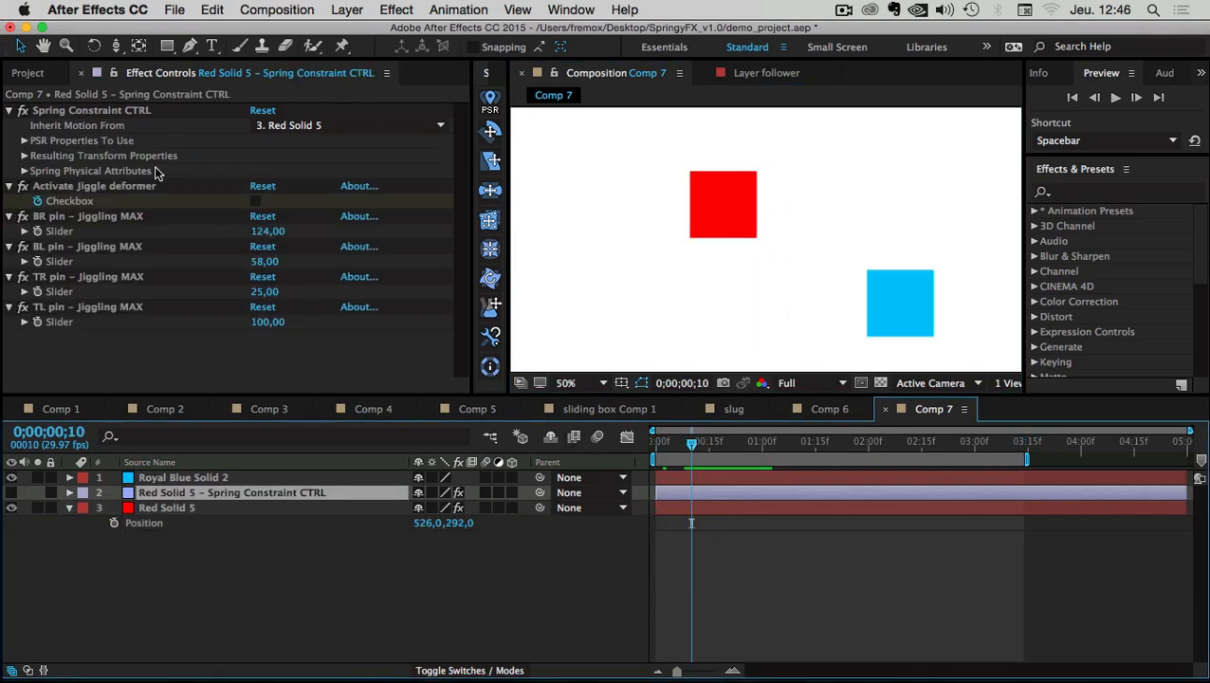
{"action": "right_click", "coordinate": [61, 206]}
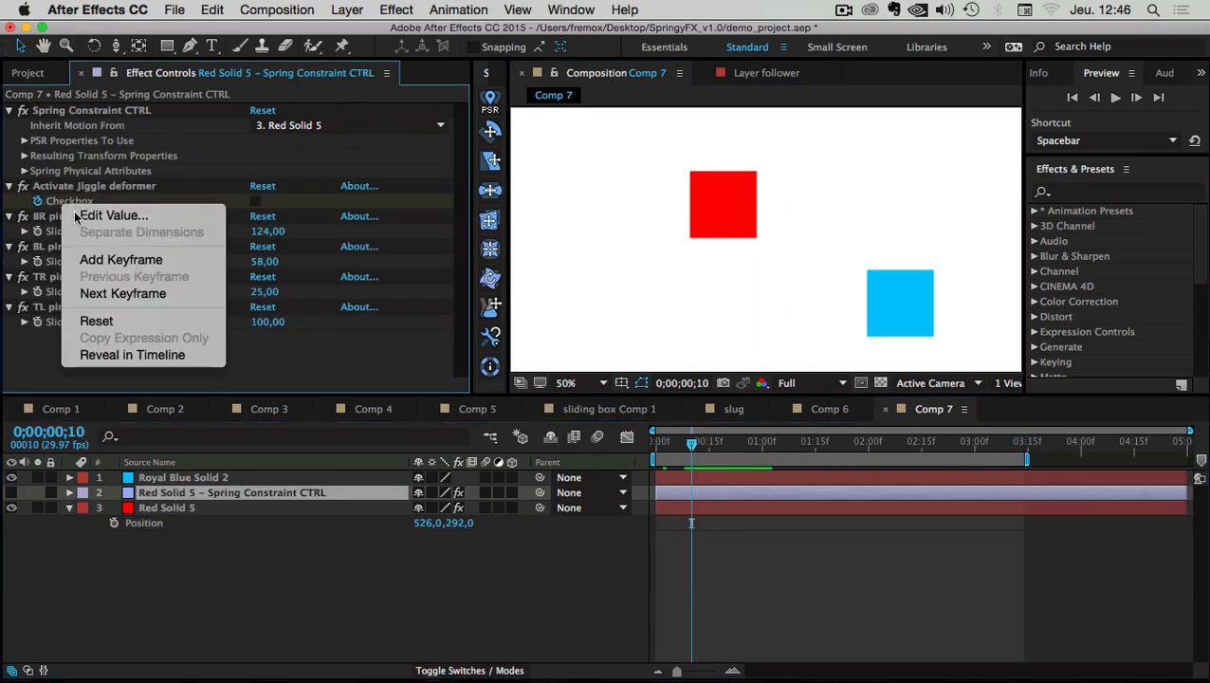
{"action": "left_click", "coordinate": [123, 360]}
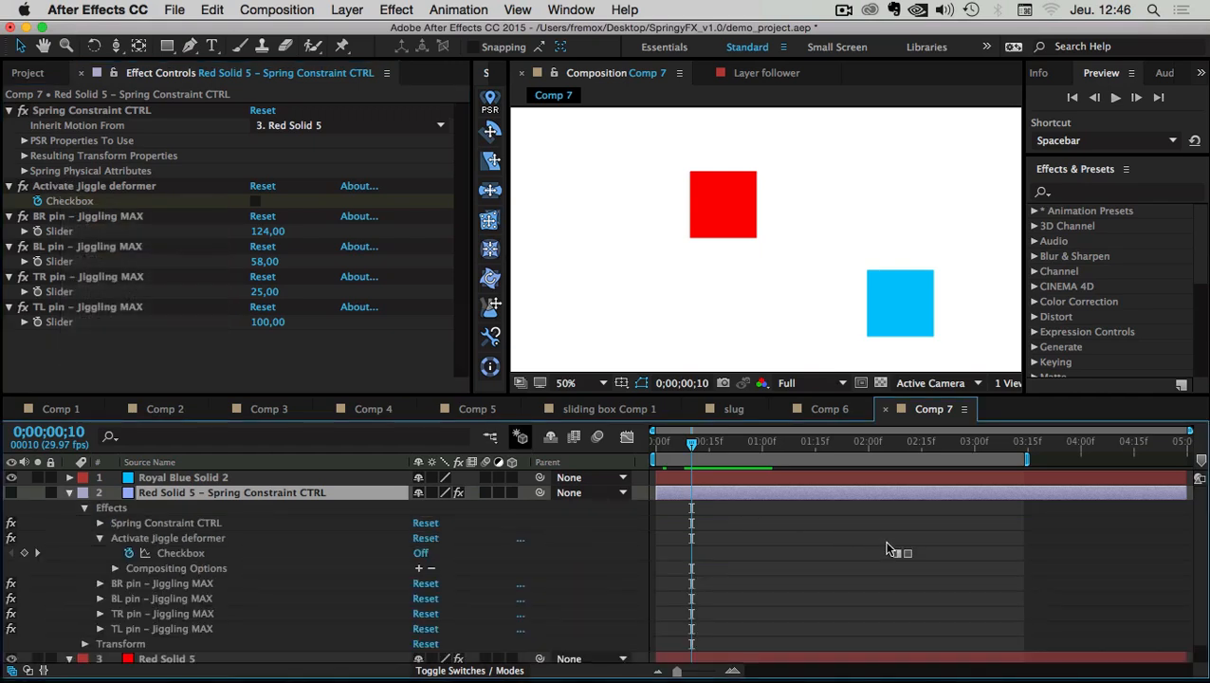
{"action": "left_click", "coordinate": [129, 553]}
{"action": "left_click", "coordinate": [129, 553]}
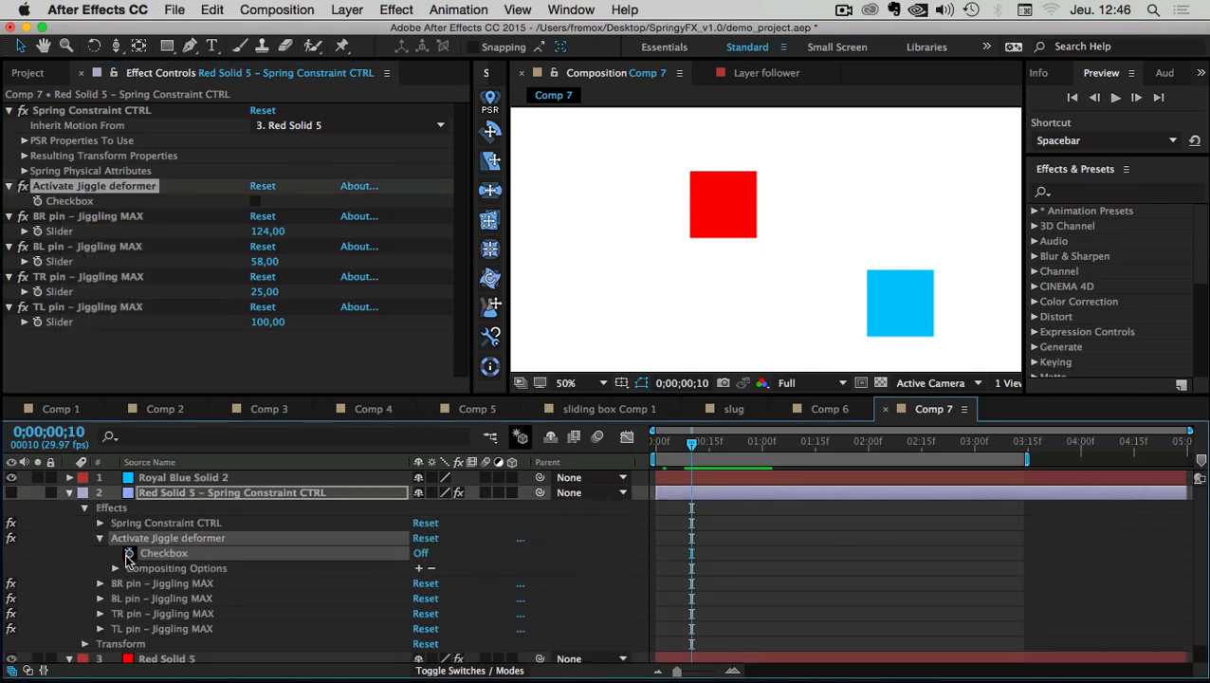
{"action": "left_click", "coordinate": [68, 493]}
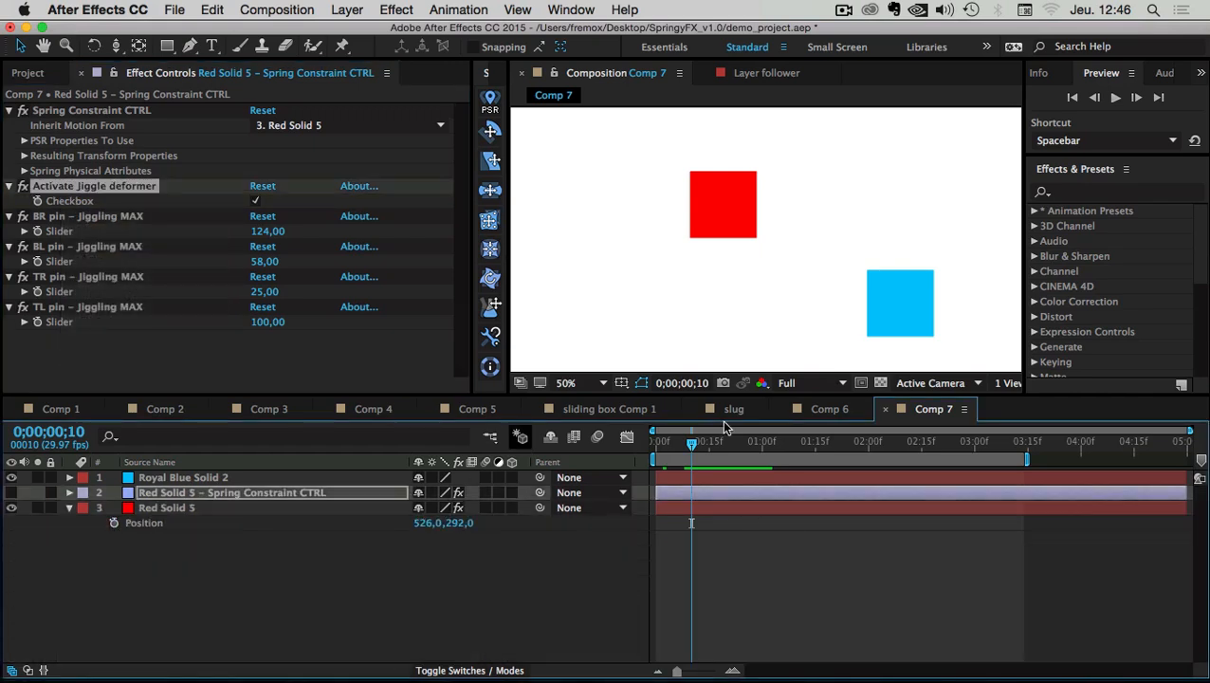
{"action": "left_click_drag", "start_coordinate": [691, 443], "coordinate": [720, 444]}
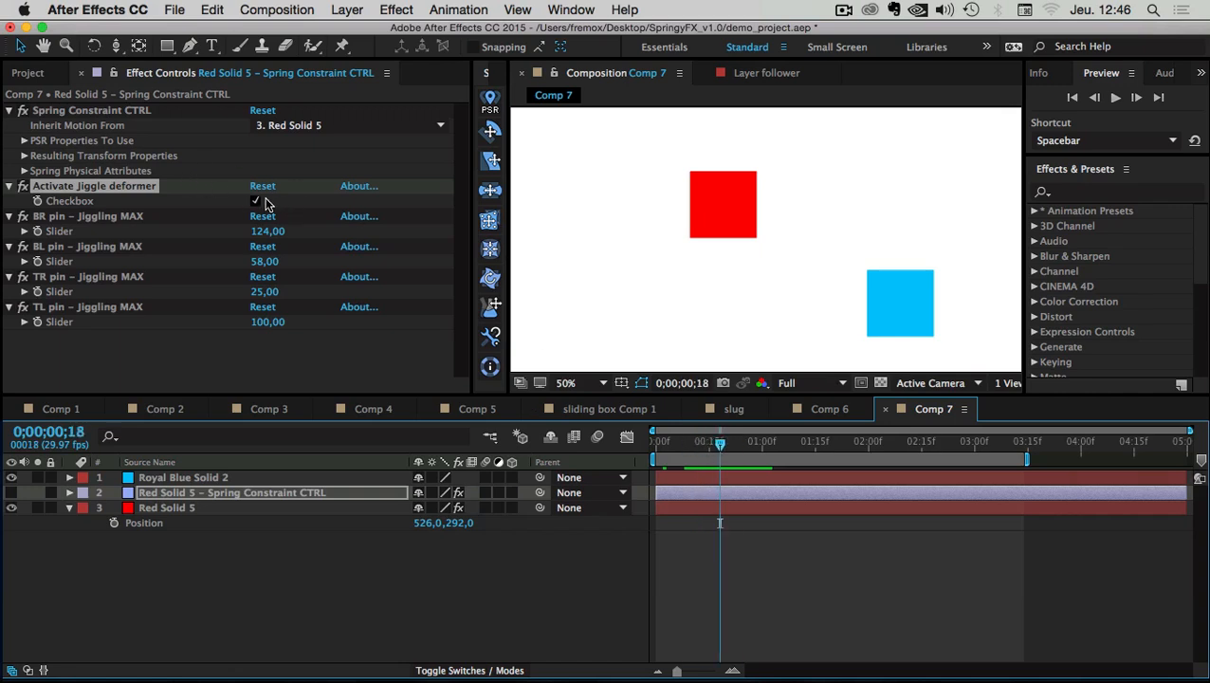
Set Spring Constraint CTRL's Inherit Motion From to Royal Blue Solid 2 and preview
{"action": "left_click", "coordinate": [240, 494]}
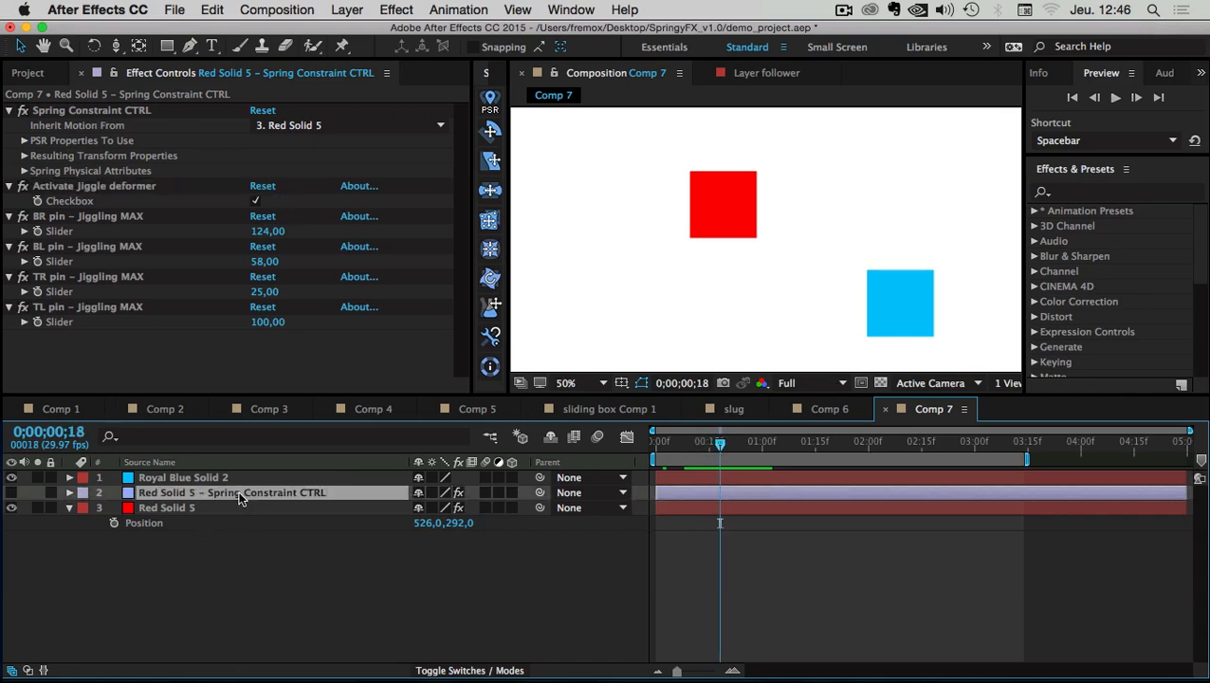
{"action": "left_click", "coordinate": [62, 126]}
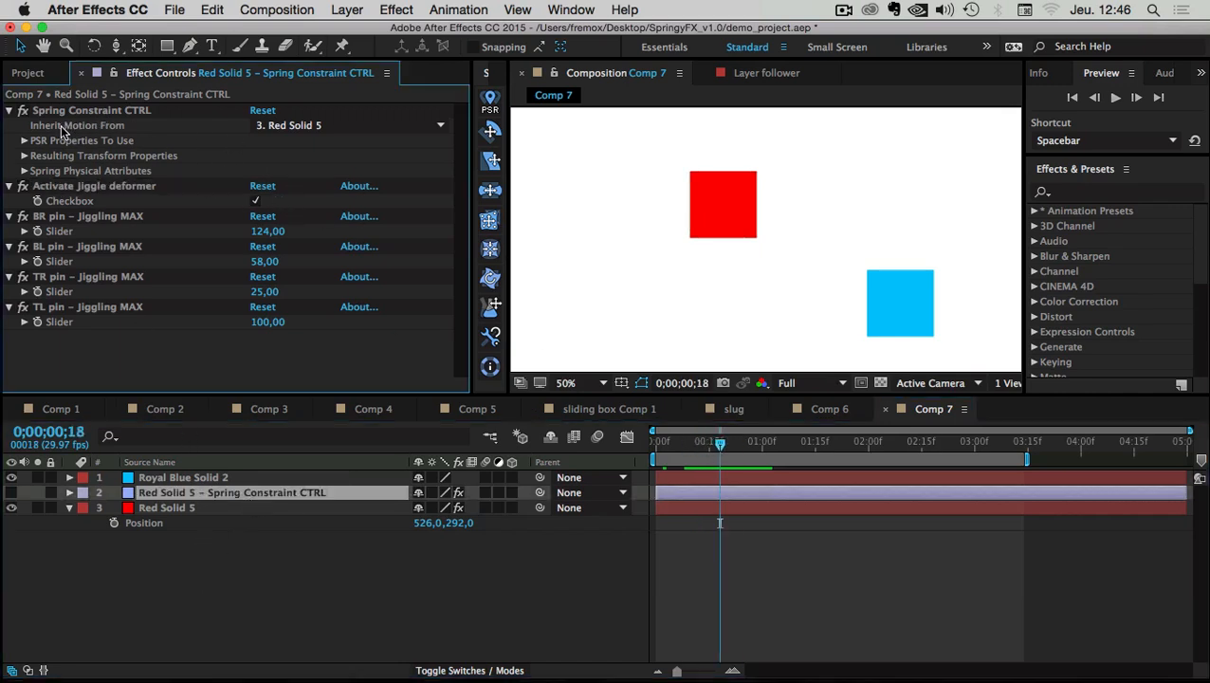
{"action": "left_click", "coordinate": [434, 130]}
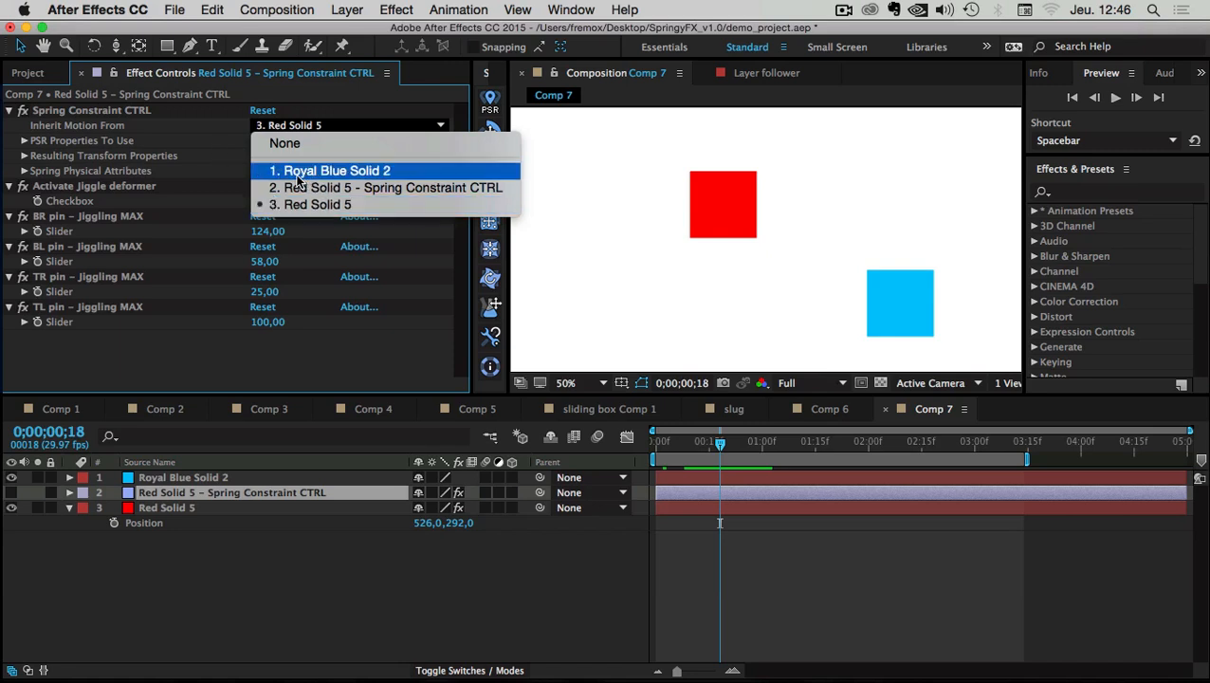
{"action": "left_click", "coordinate": [299, 177]}
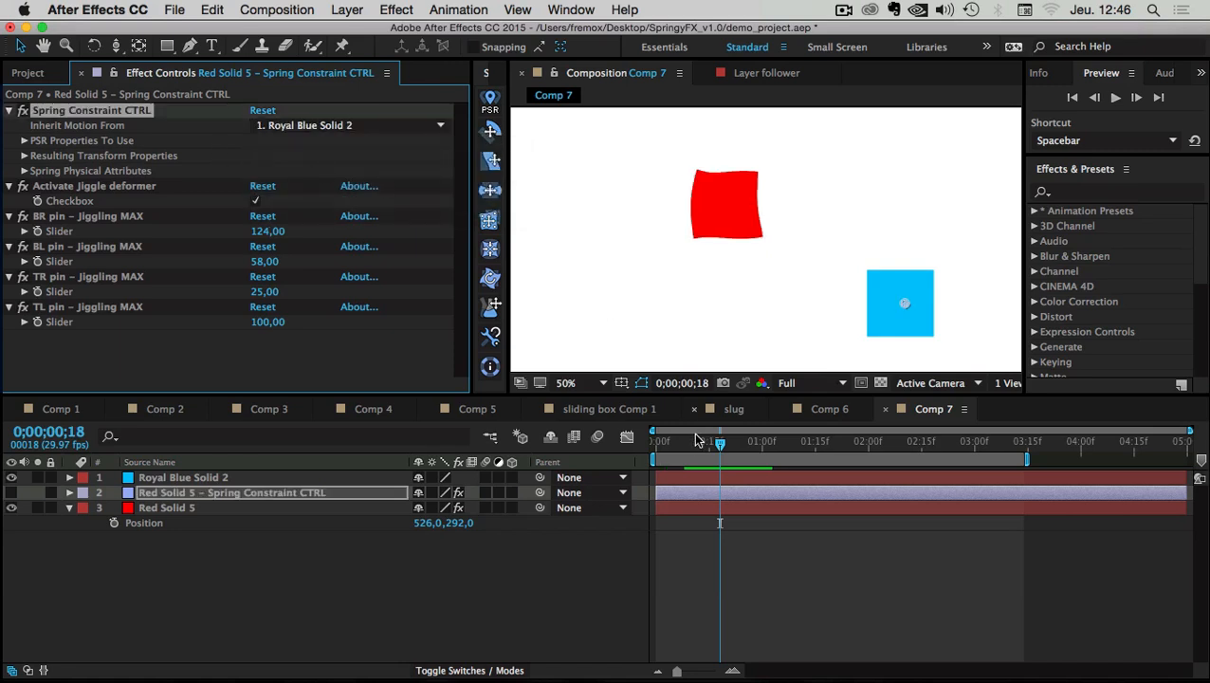
{"action": "key", "text": "space"}
{"action": "key", "text": "space"}
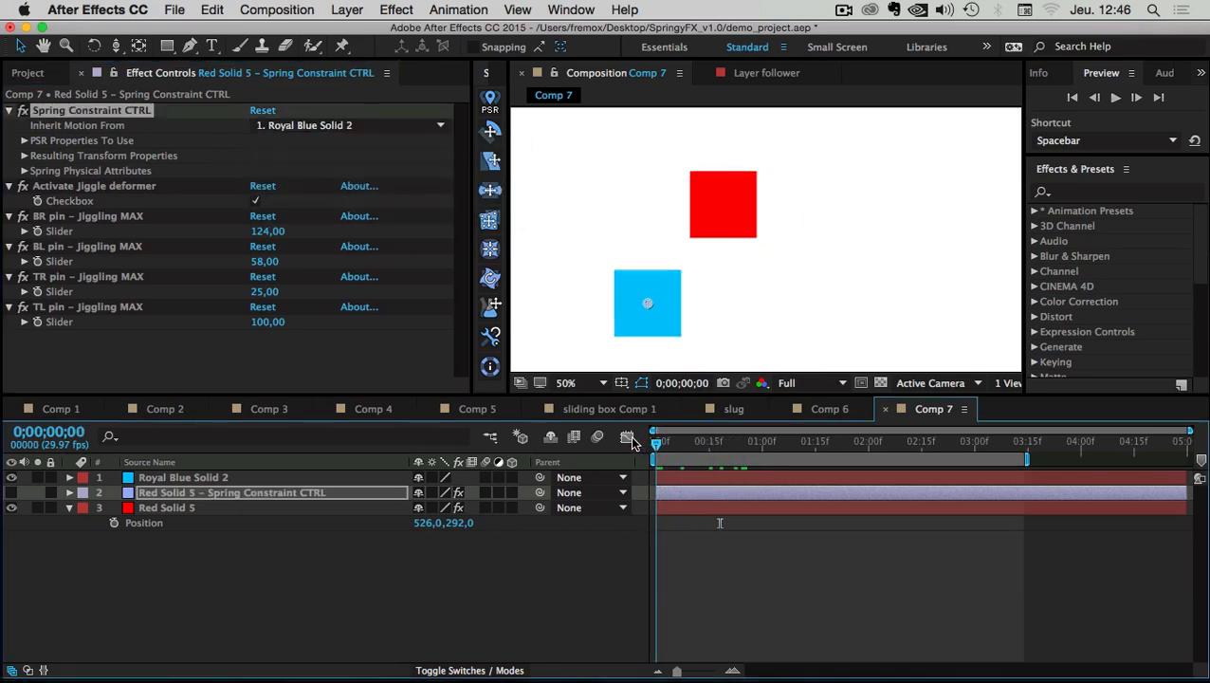
{"action": "left_click", "coordinate": [1116, 98]}
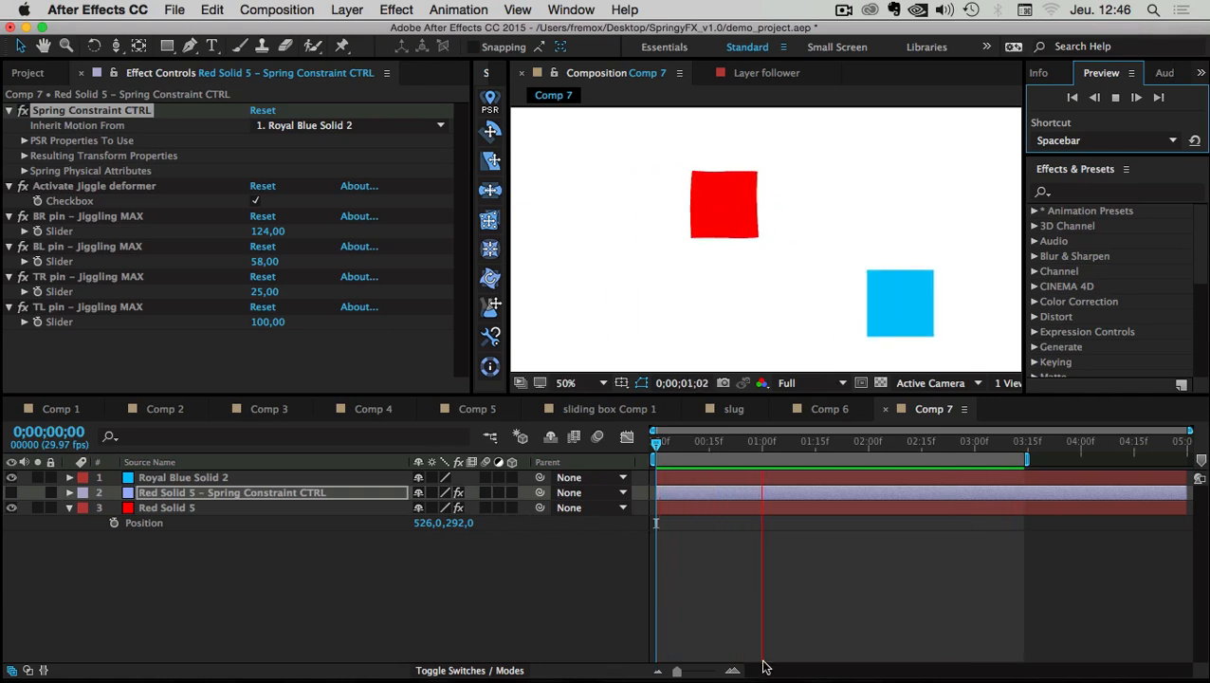
{"action": "left_click", "coordinate": [764, 625]}
{"action": "left_click_drag", "start_coordinate": [671, 446], "coordinate": [810, 446]}
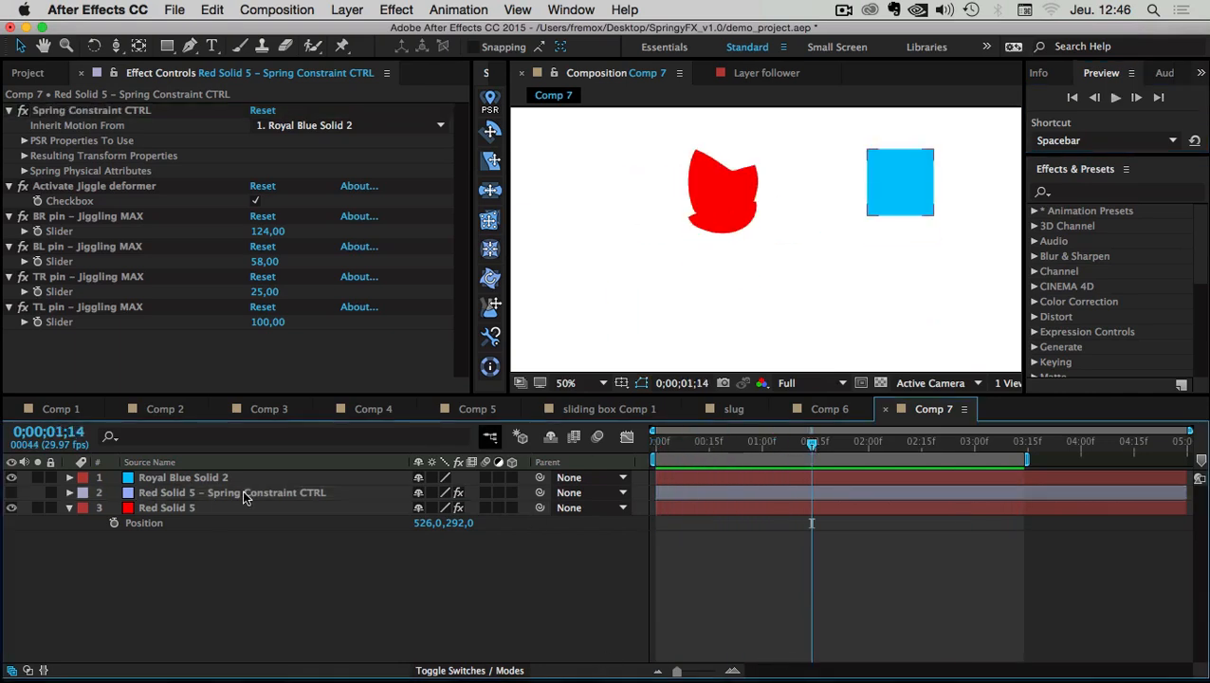
{"action": "left_click", "coordinate": [171, 509]}
{"action": "key", "text": "e"}
{"action": "key", "text": "e"}
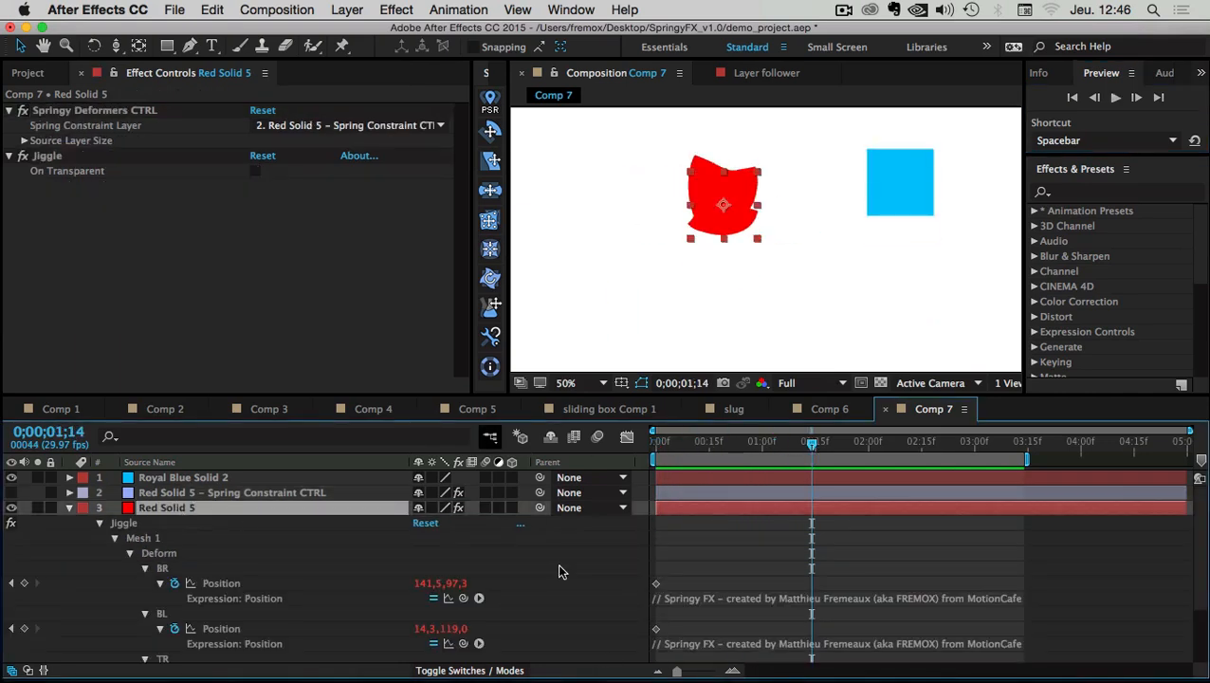
{"action": "left_click", "coordinate": [702, 603]}
{"action": "scroll", "coordinate": [703, 621], "scroll_direction": "down", "scroll_amount": 2}
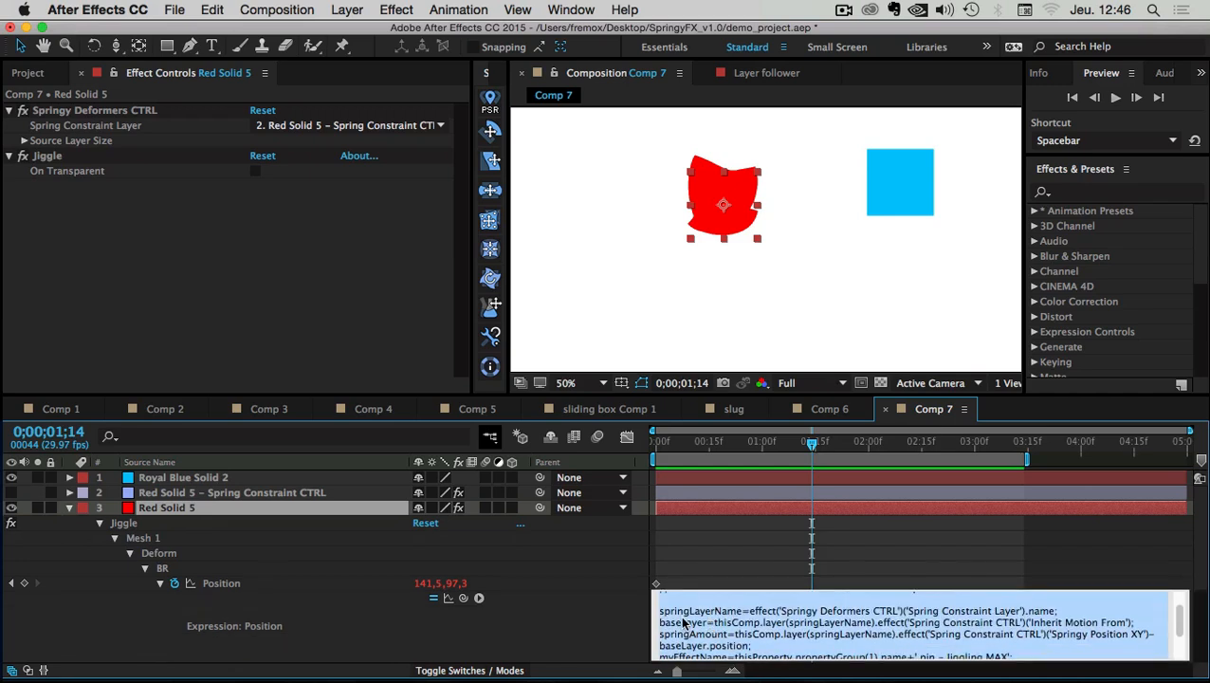
{"action": "left_click_drag", "start_coordinate": [662, 618], "coordinate": [817, 566]}
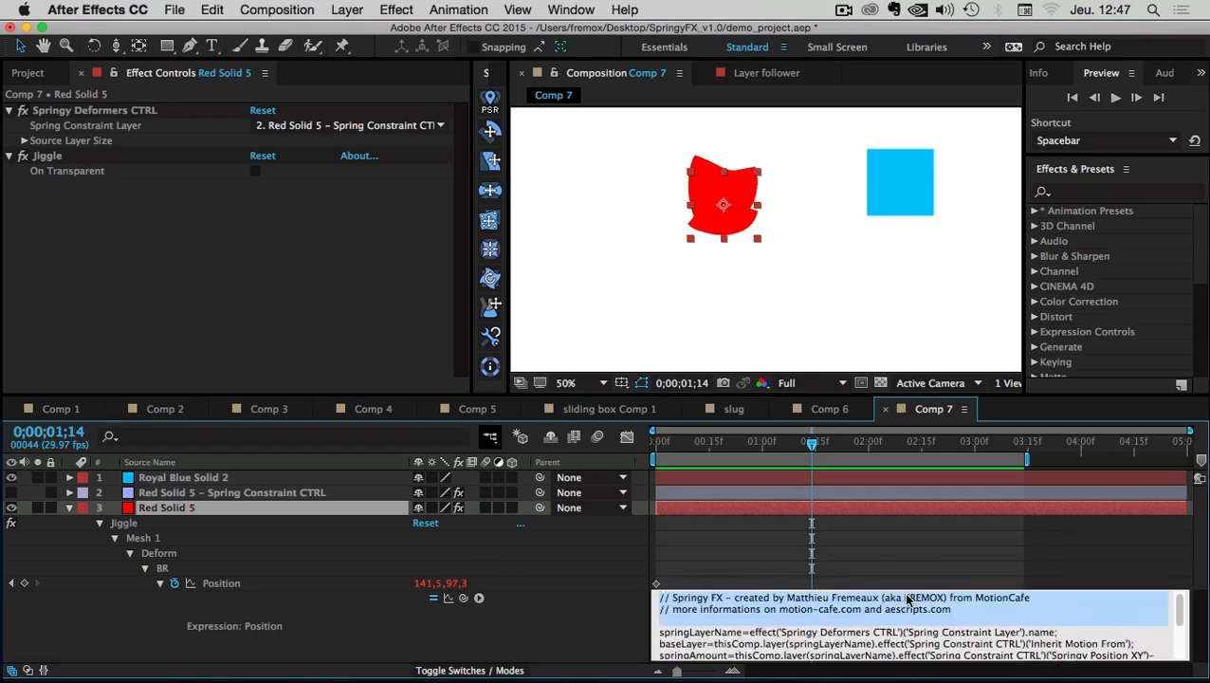
{"action": "left_click", "coordinate": [948, 610]}
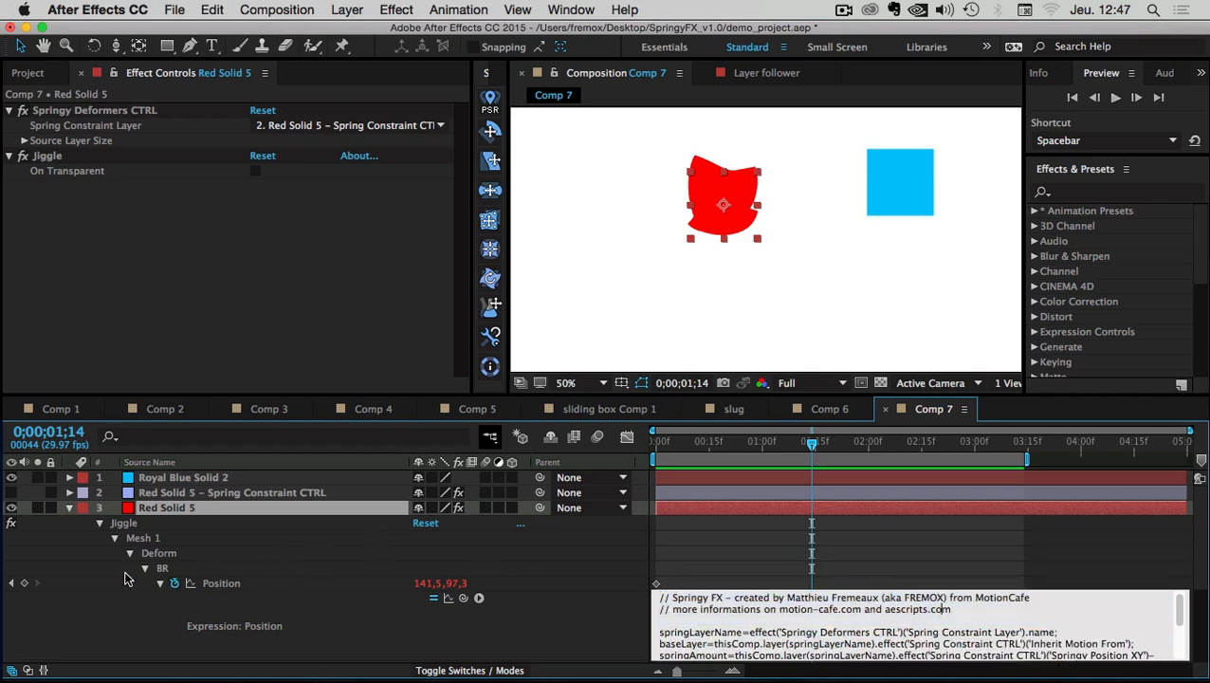
{"action": "left_click", "coordinate": [127, 579]}
{"action": "left_click", "coordinate": [99, 526]}
{"action": "left_click", "coordinate": [69, 507]}
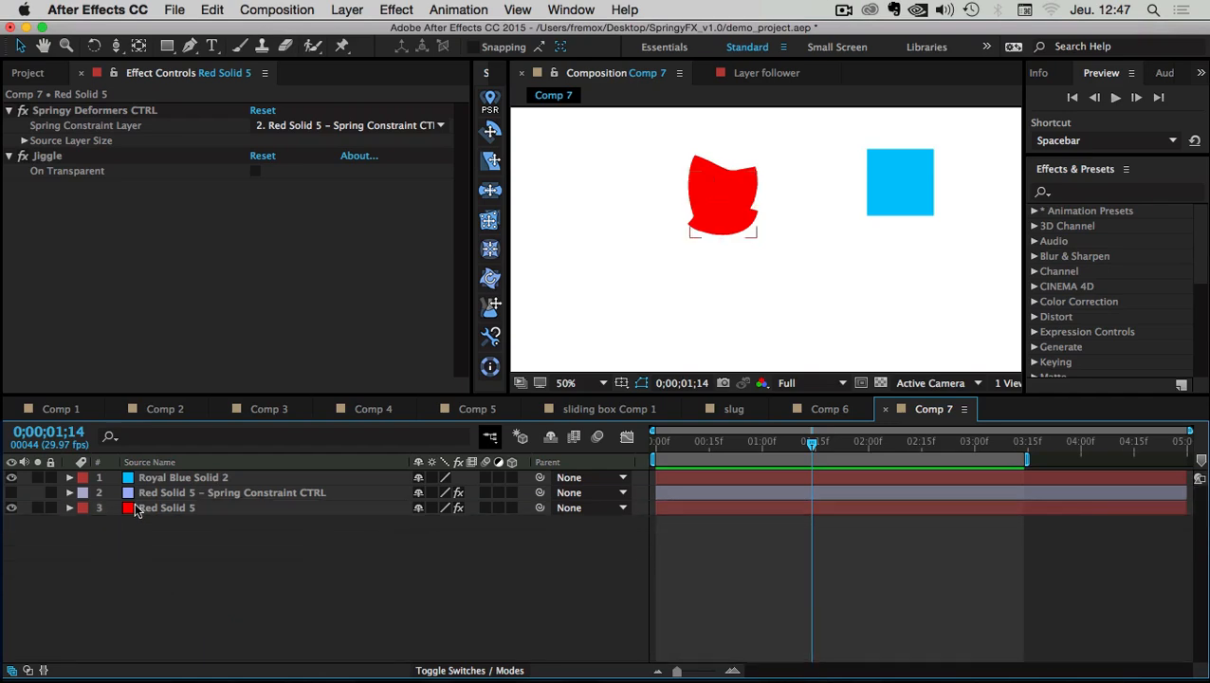
{"action": "left_click_drag", "start_coordinate": [675, 443], "coordinate": [755, 436]}
{"action": "key", "text": "space"}
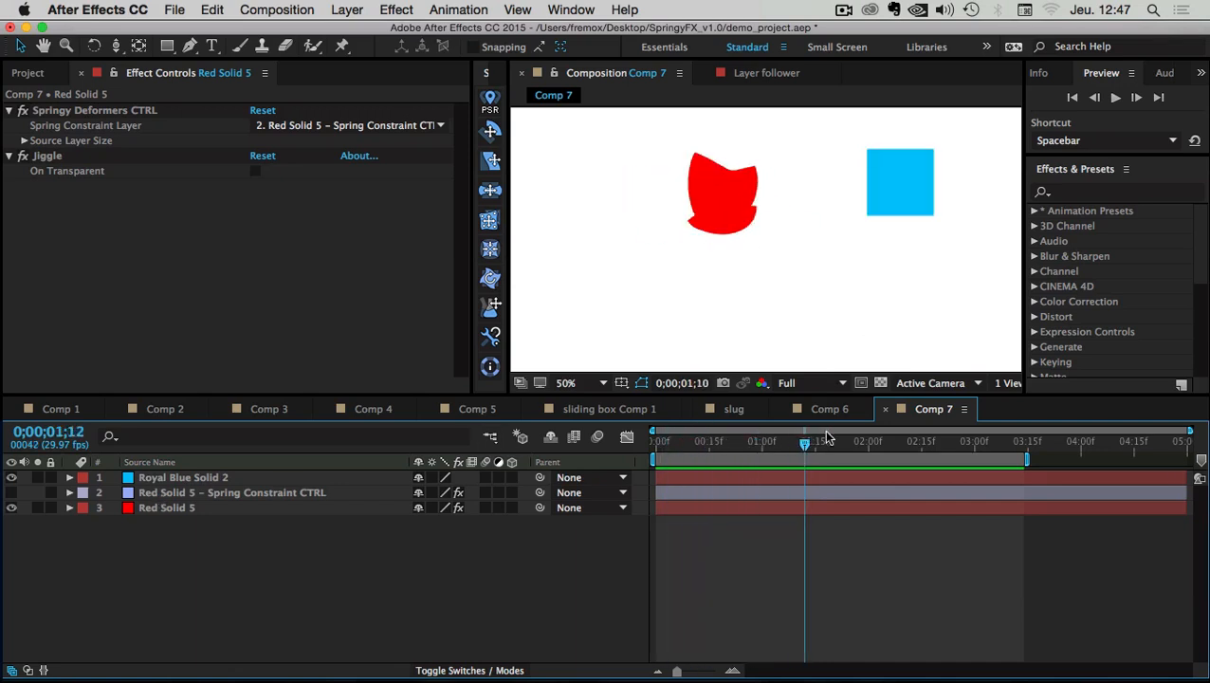
{"action": "left_click", "coordinate": [654, 443]}
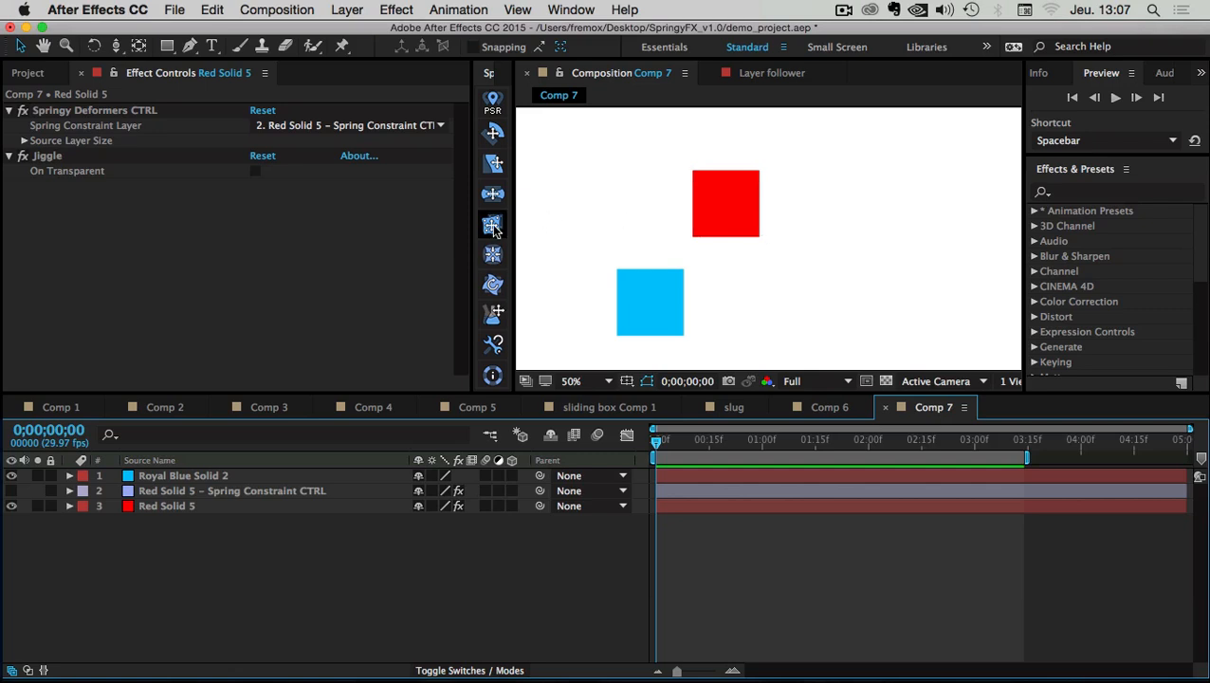
Import jellyBeauty.png from Bureau > SpringyFX_demo_sources and make a jellyBeauty composition from it
{"action": "left_click", "coordinate": [38, 73]}
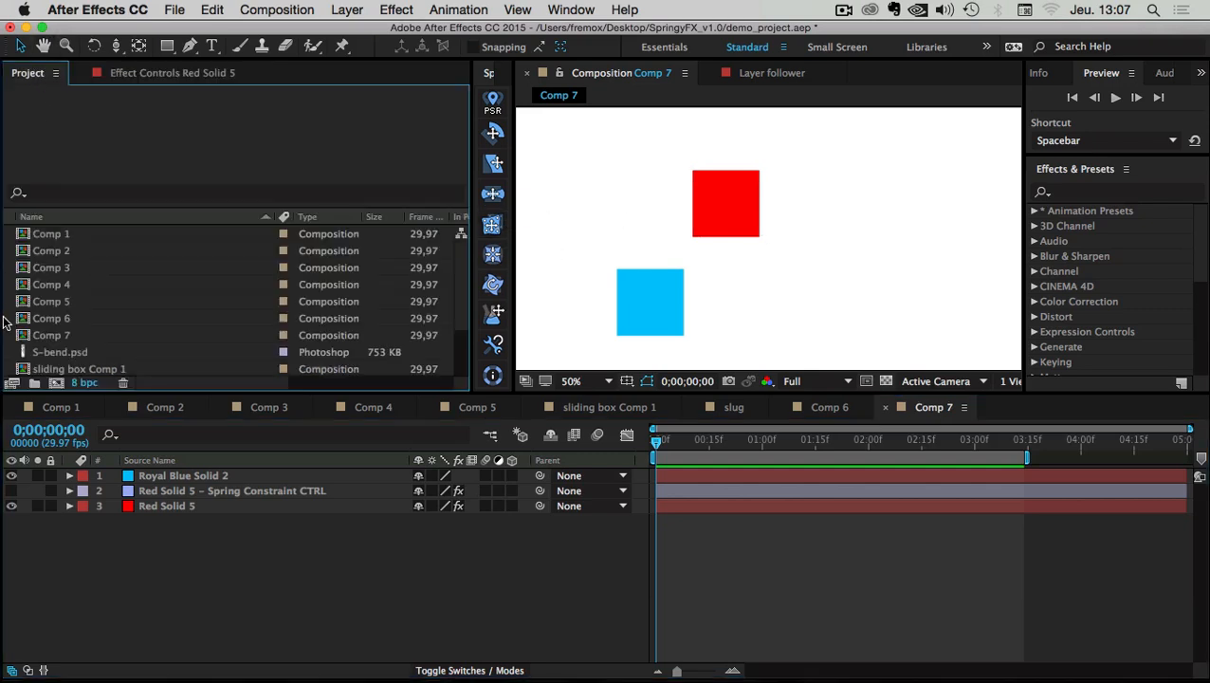
{"action": "scroll", "coordinate": [84, 293], "scroll_direction": "down", "scroll_amount": 3}
{"action": "double_click", "coordinate": [52, 364]}
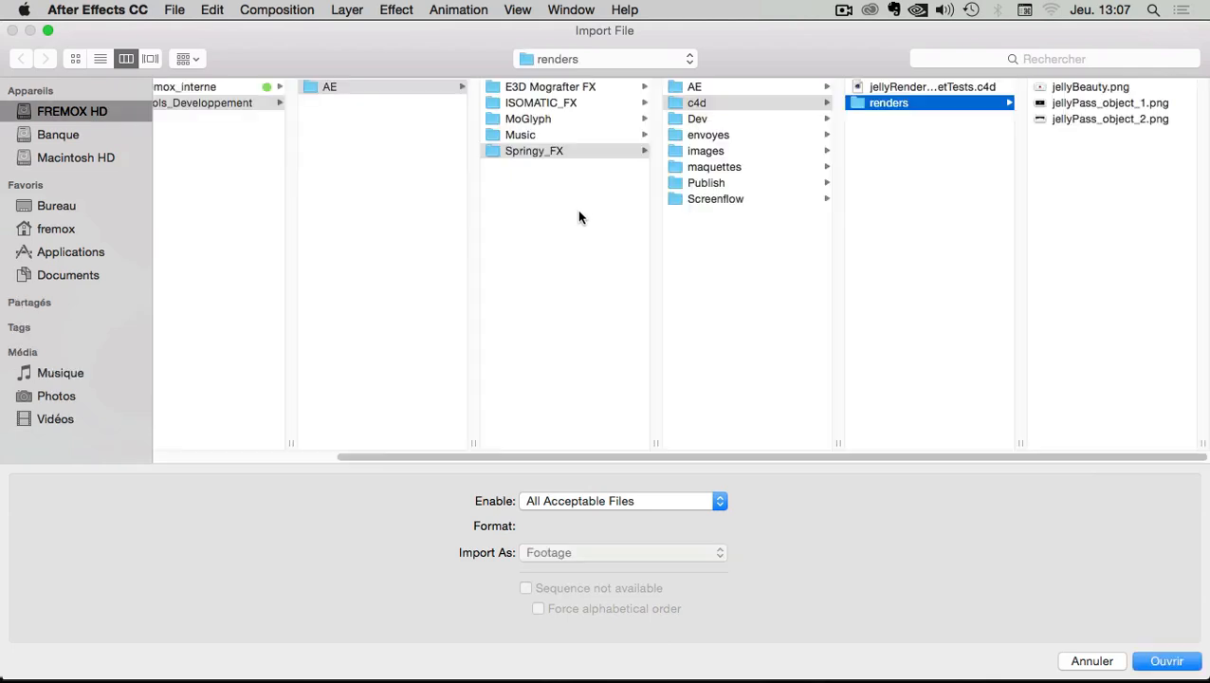
{"action": "left_click", "coordinate": [63, 207]}
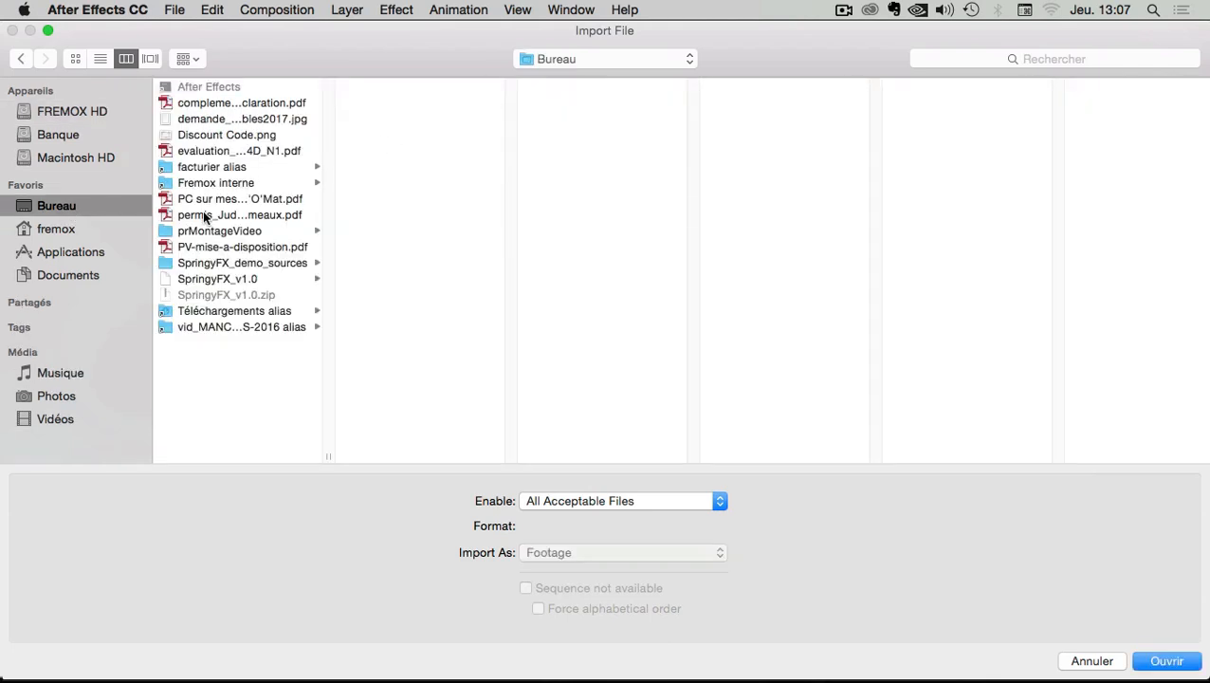
{"action": "left_click", "coordinate": [216, 262]}
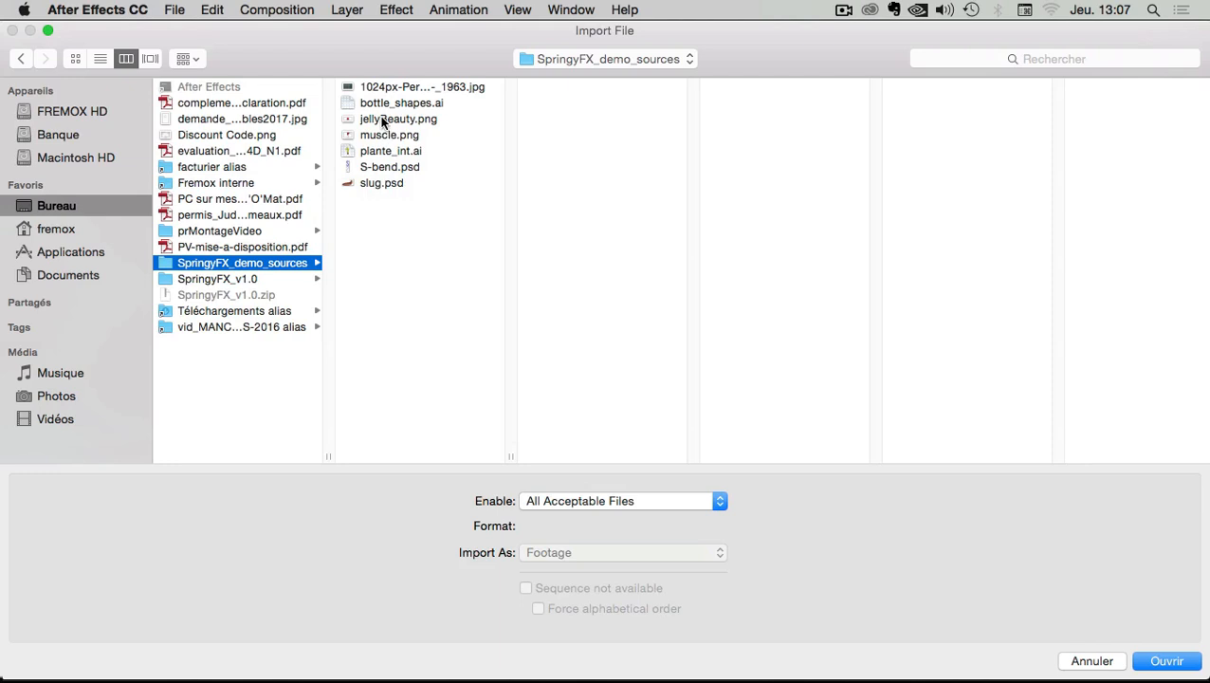
{"action": "left_click", "coordinate": [384, 120]}
{"action": "left_click", "coordinate": [1166, 661]}
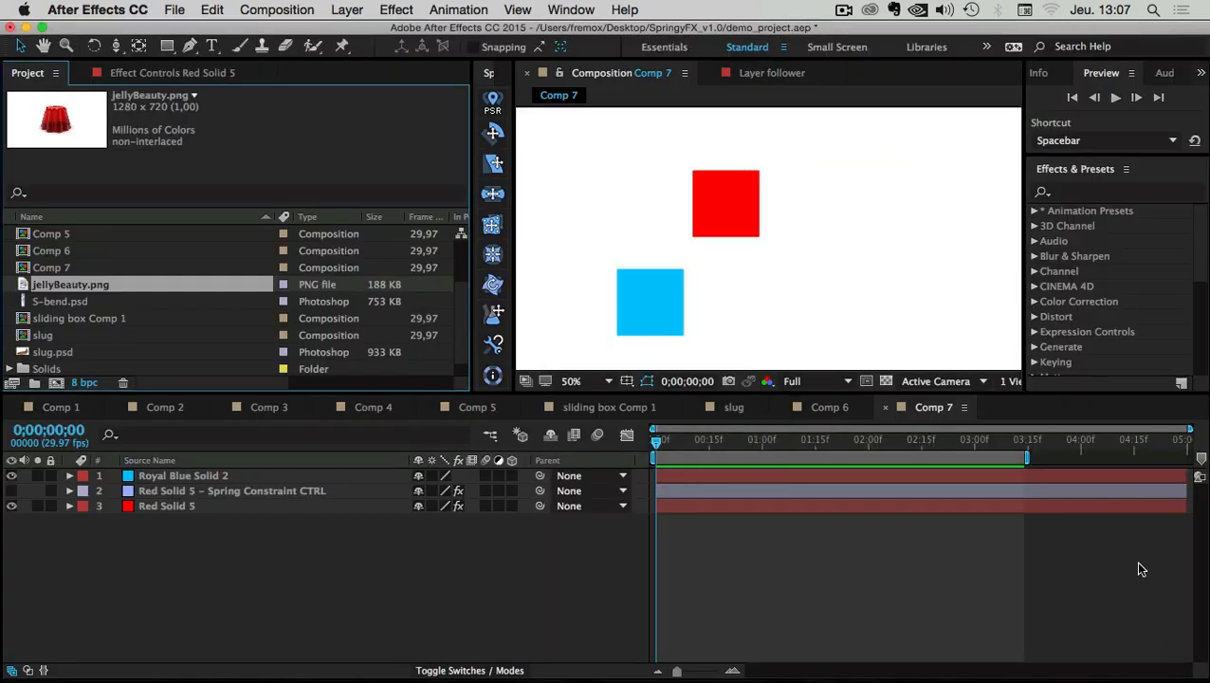
{"action": "left_click_drag", "start_coordinate": [50, 289], "coordinate": [59, 383]}
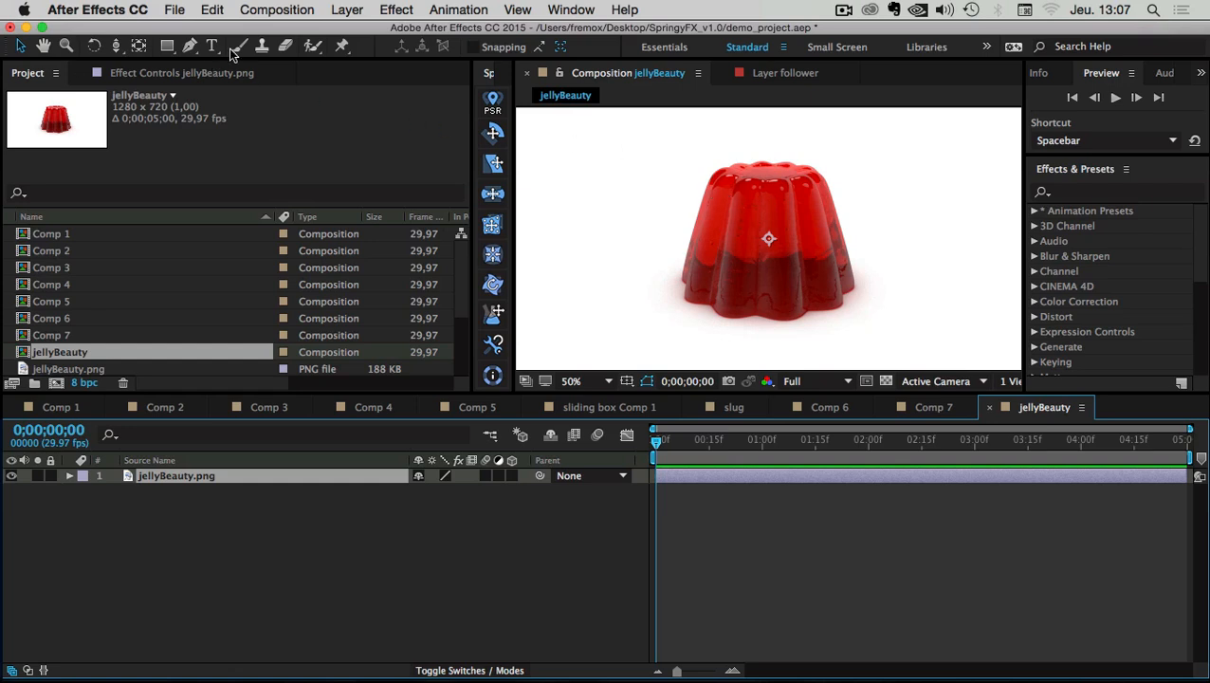
Draw a closed Pen-tool mask tracing the jelly's outline
{"action": "left_click", "coordinate": [189, 45]}
{"action": "left_click_drag", "start_coordinate": [668, 276], "coordinate": [675, 254]}
{"action": "left_click_drag", "start_coordinate": [693, 180], "coordinate": [838, 174]}
{"action": "left_click_drag", "start_coordinate": [853, 208], "coordinate": [857, 224]}
{"action": "left_click_drag", "start_coordinate": [873, 284], "coordinate": [831, 328]}
{"action": "left_click_drag", "start_coordinate": [743, 334], "coordinate": [668, 290]}
{"action": "left_click", "coordinate": [668, 275]}
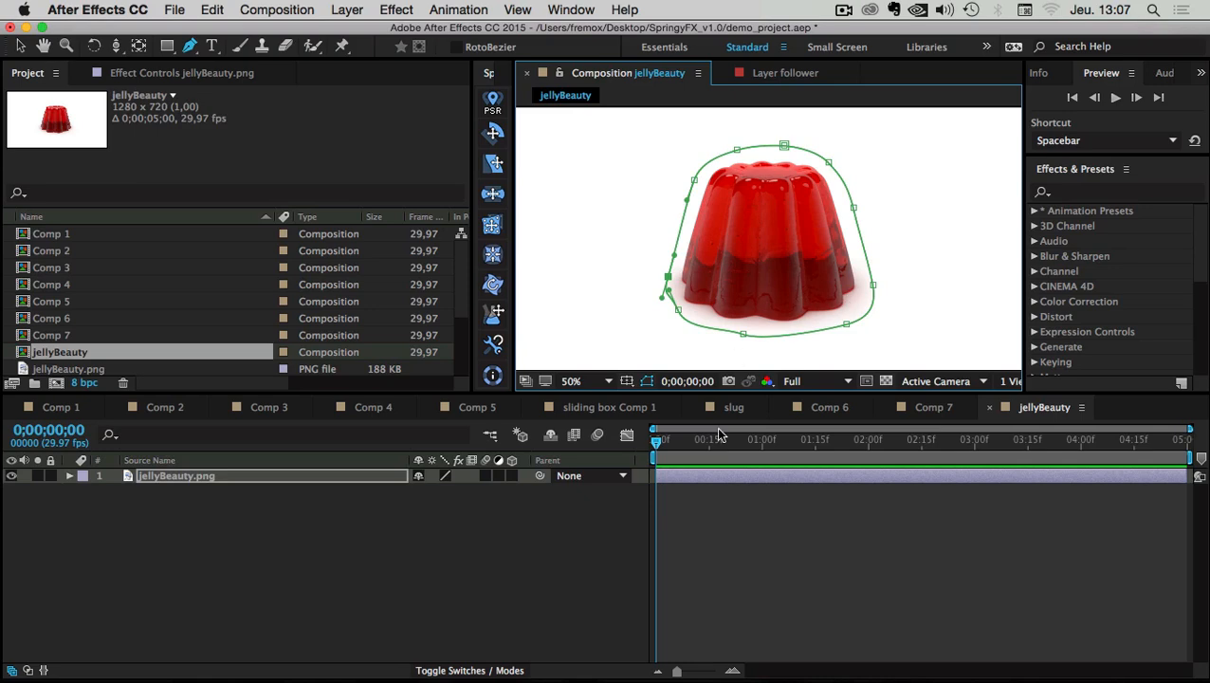
Check the masked jelly against the transparency grid, then restore the white background
{"action": "left_click", "coordinate": [885, 381]}
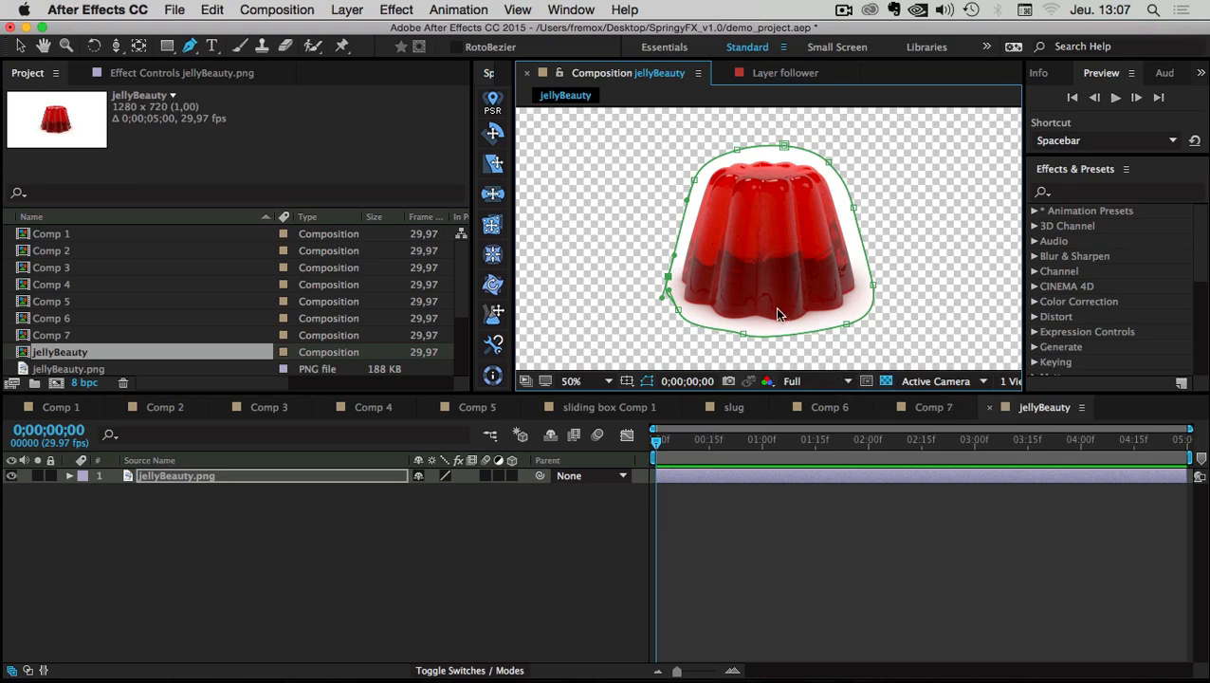
{"action": "left_click", "coordinate": [21, 46]}
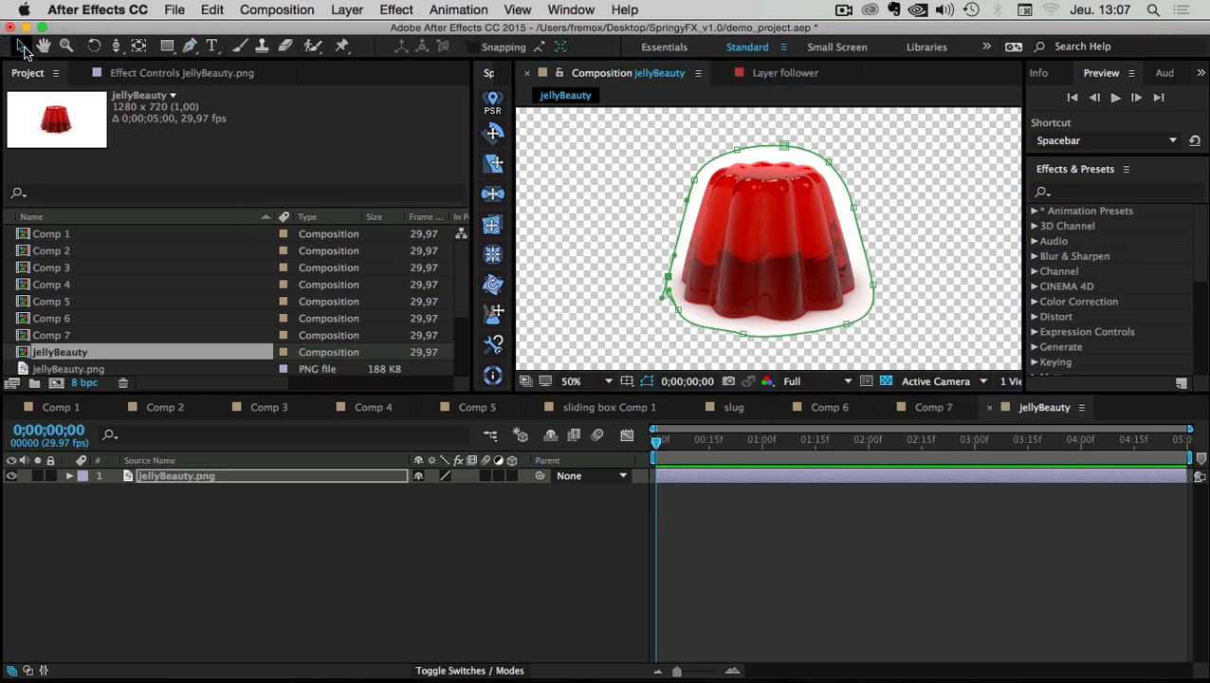
{"action": "left_click", "coordinate": [885, 380]}
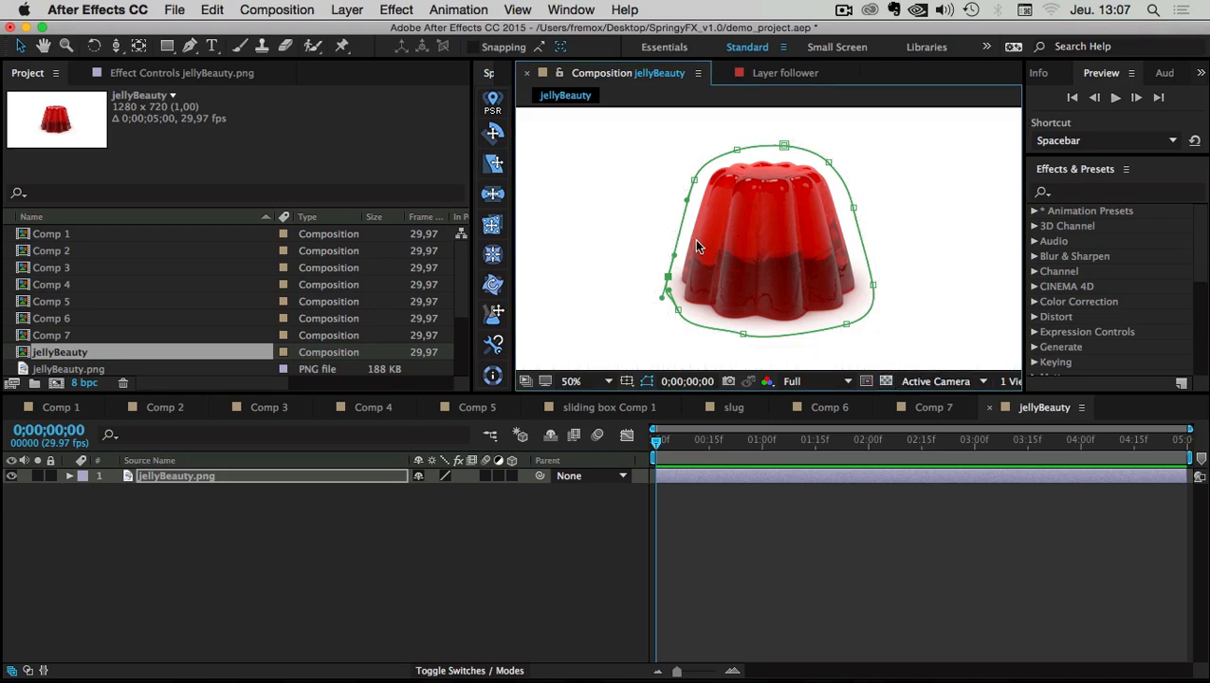
{"action": "left_click", "coordinate": [343, 47]}
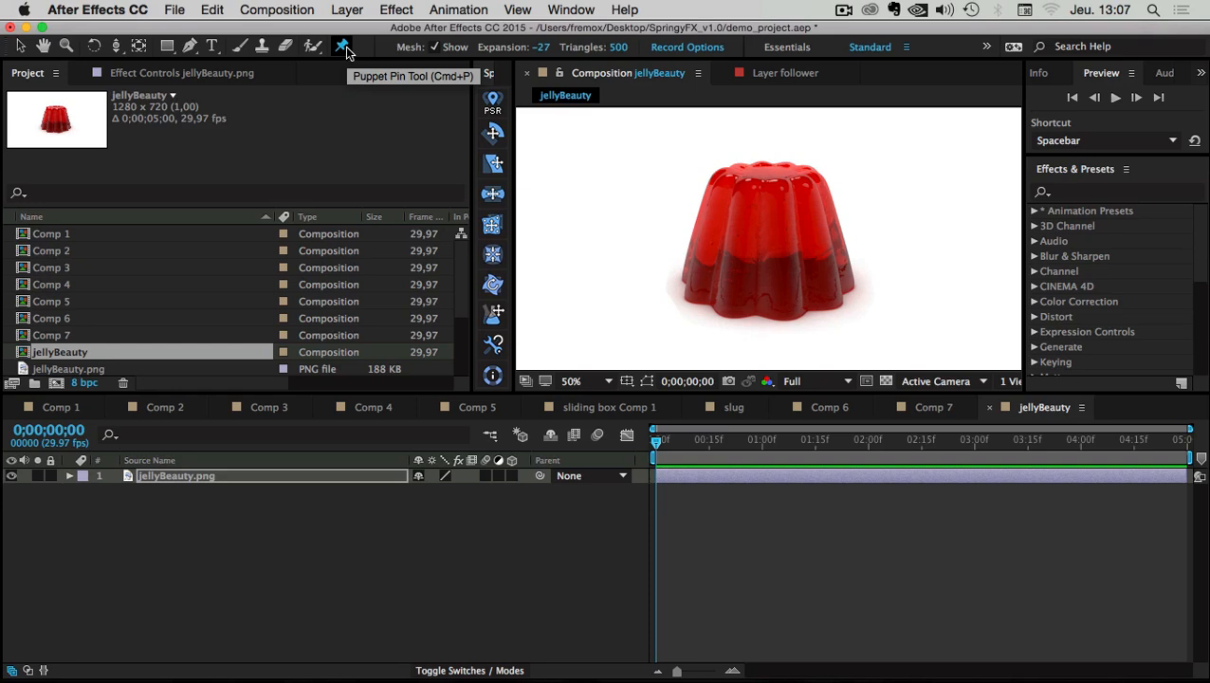
Create a puppet mesh on the jelly and pin it along its bottom edge from left to right
{"action": "left_click", "coordinate": [218, 476]}
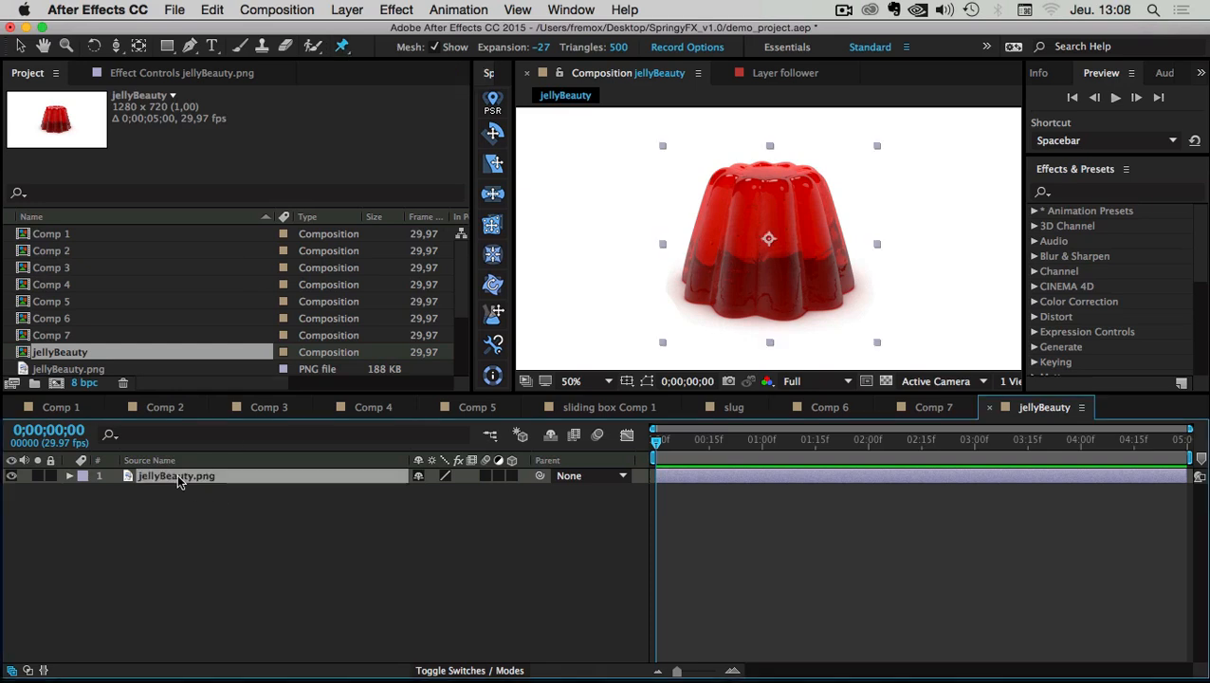
{"action": "left_click", "coordinate": [689, 290]}
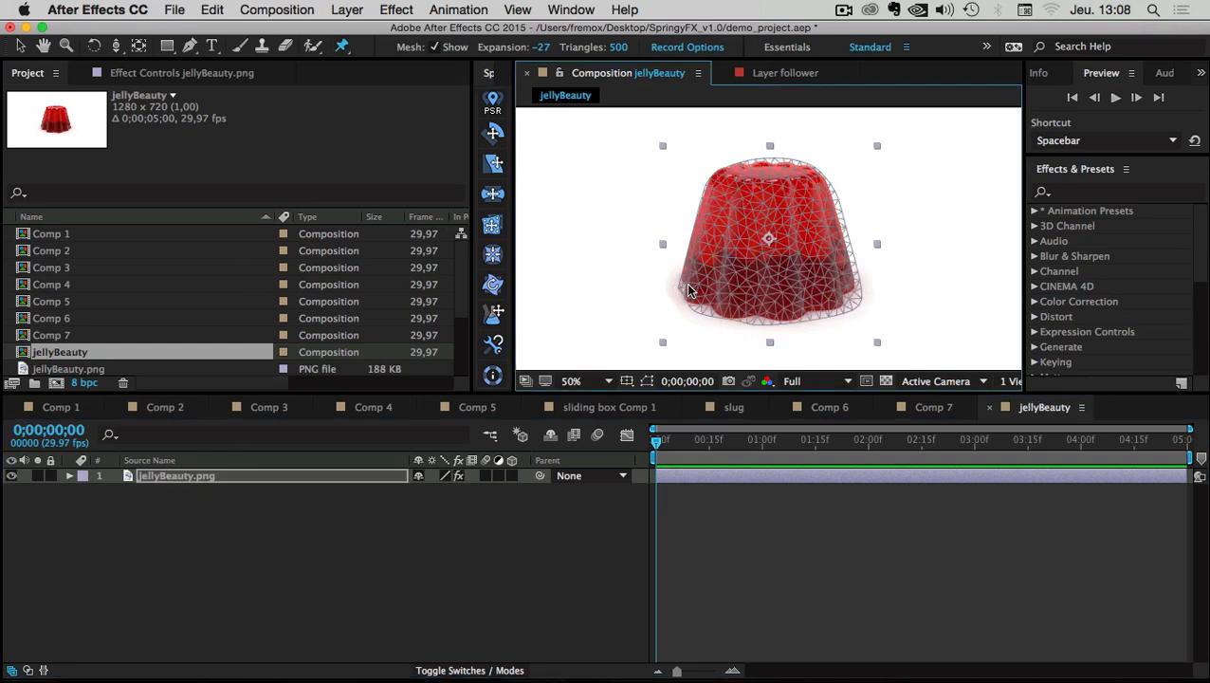
{"action": "left_click", "coordinate": [683, 284]}
{"action": "left_click", "coordinate": [698, 299]}
{"action": "left_click", "coordinate": [716, 305]}
{"action": "left_click", "coordinate": [736, 309]}
{"action": "left_click", "coordinate": [763, 309]}
{"action": "left_click", "coordinate": [786, 313]}
{"action": "left_click", "coordinate": [799, 308]}
{"action": "left_click", "coordinate": [818, 305]}
{"action": "left_click", "coordinate": [835, 301]}
{"action": "left_click", "coordinate": [846, 290]}
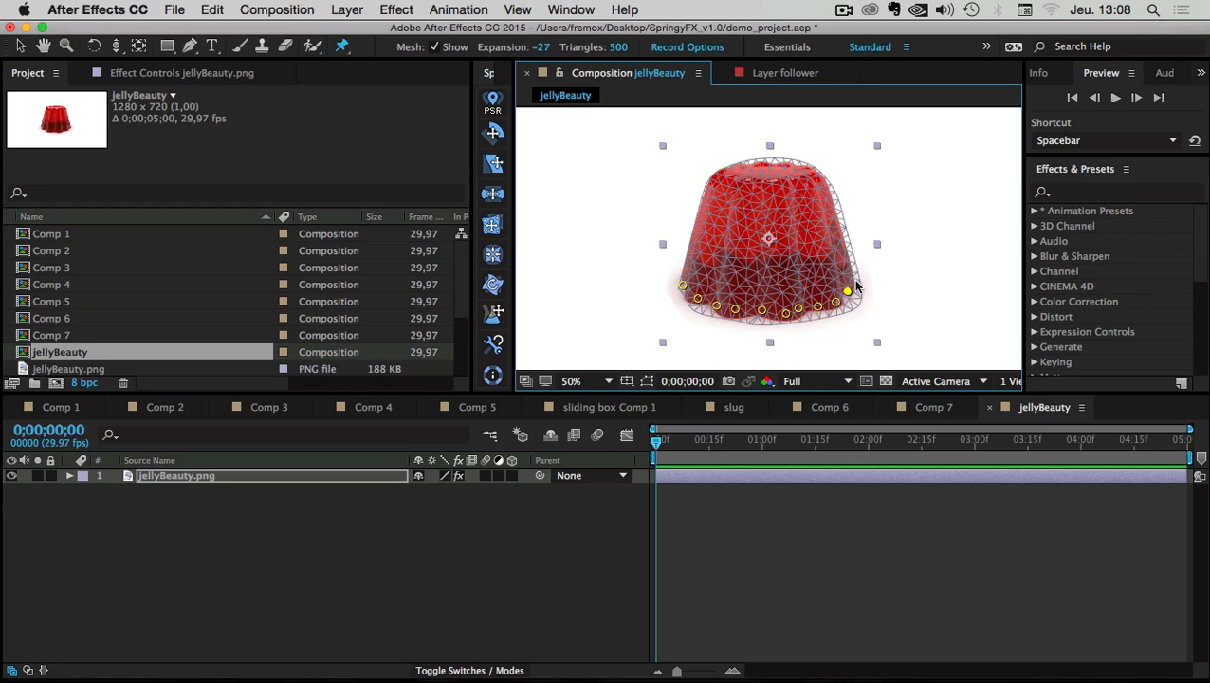
{"action": "left_click", "coordinate": [856, 283]}
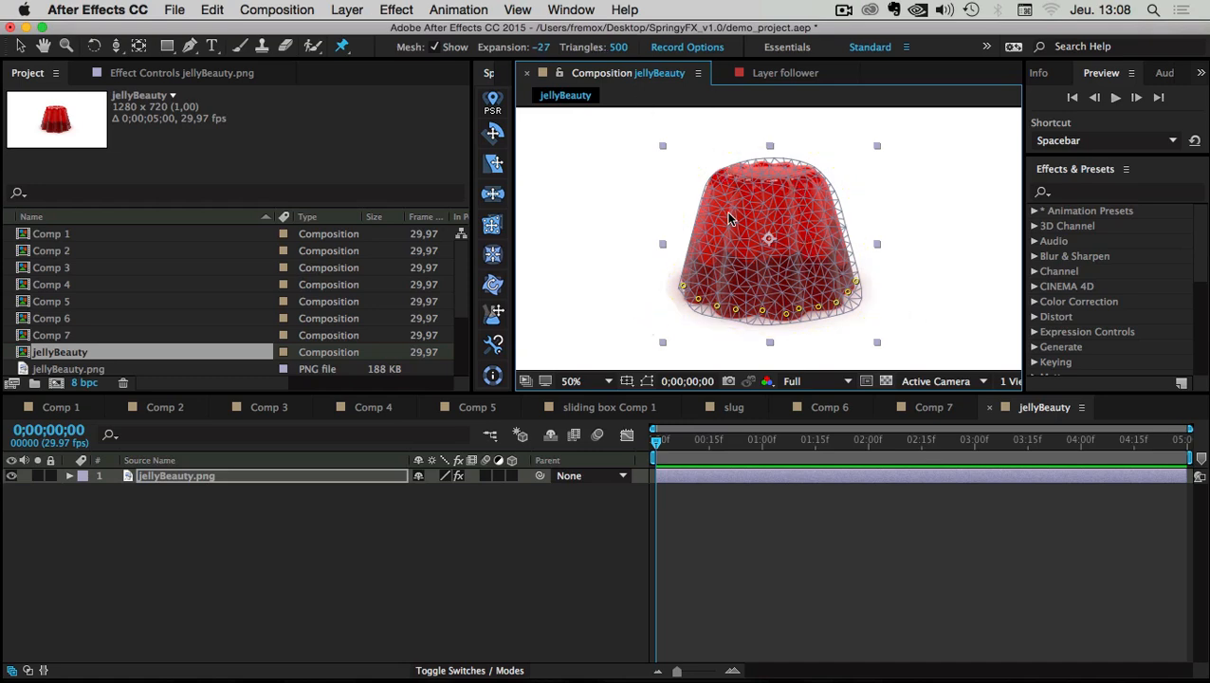
Set the puppet mesh Expansion from -27 to 0 and view the whole jelly
{"action": "scroll", "coordinate": [729, 219], "scroll_direction": "up", "scroll_amount": 2}
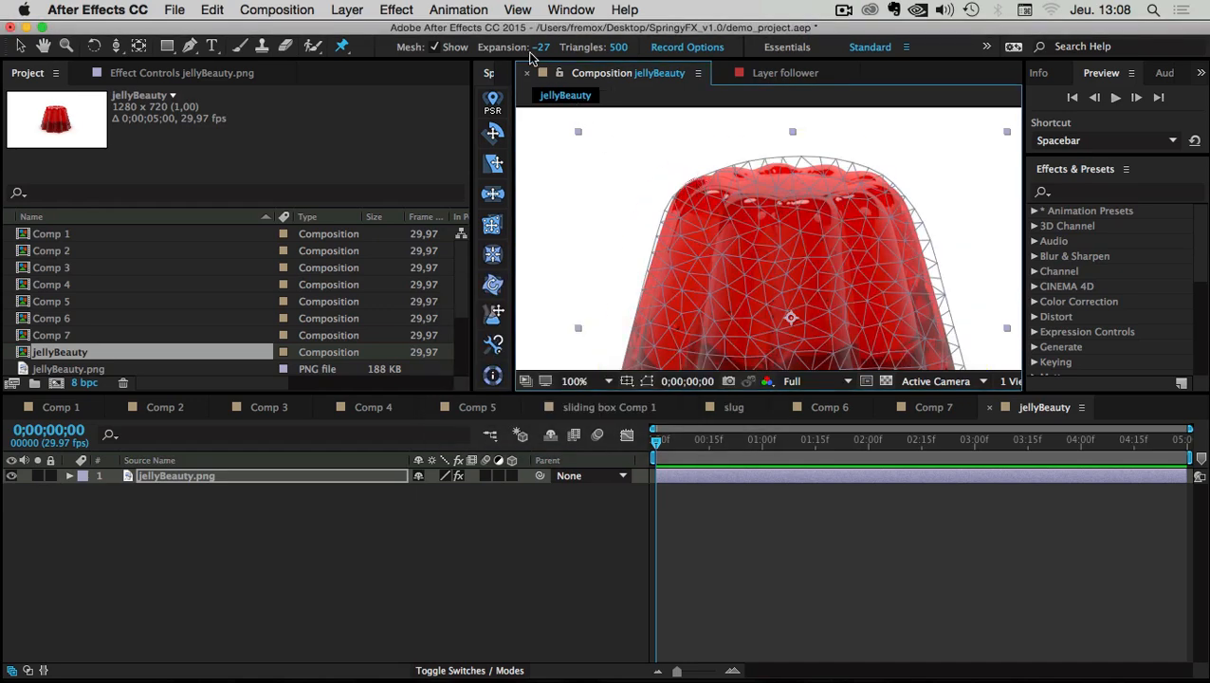
{"action": "left_click_drag", "start_coordinate": [542, 54], "coordinate": [558, 54]}
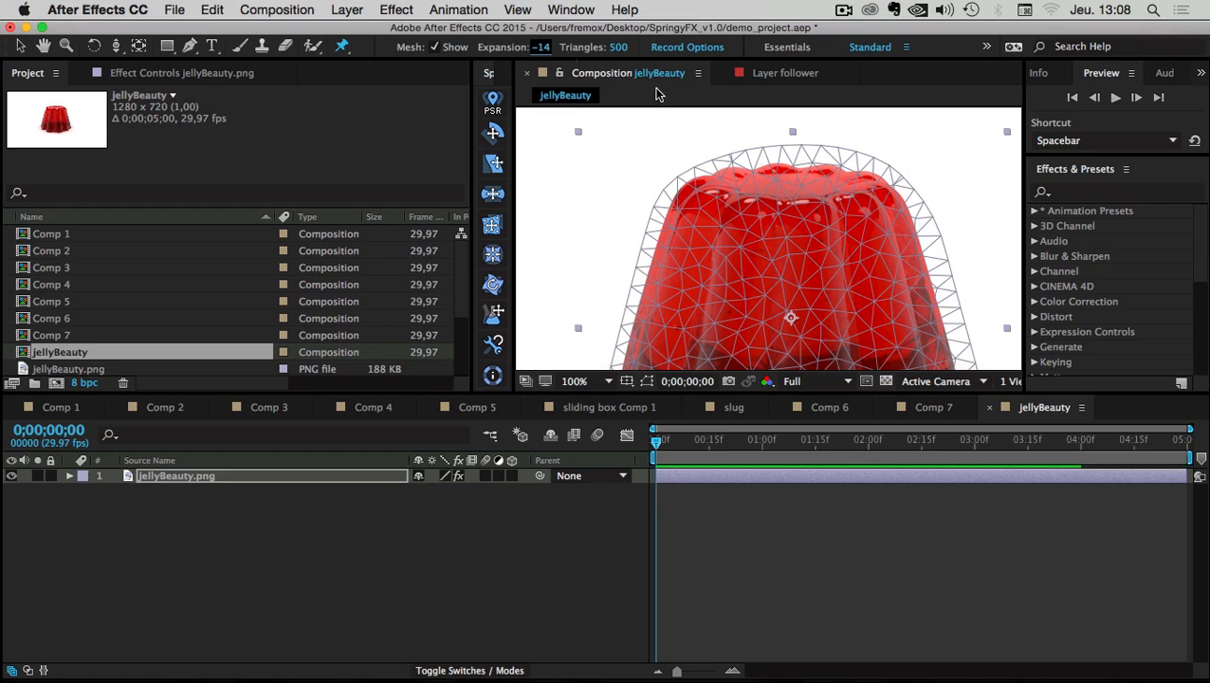
{"action": "left_click", "coordinate": [544, 49]}
{"action": "type", "text": "0"}
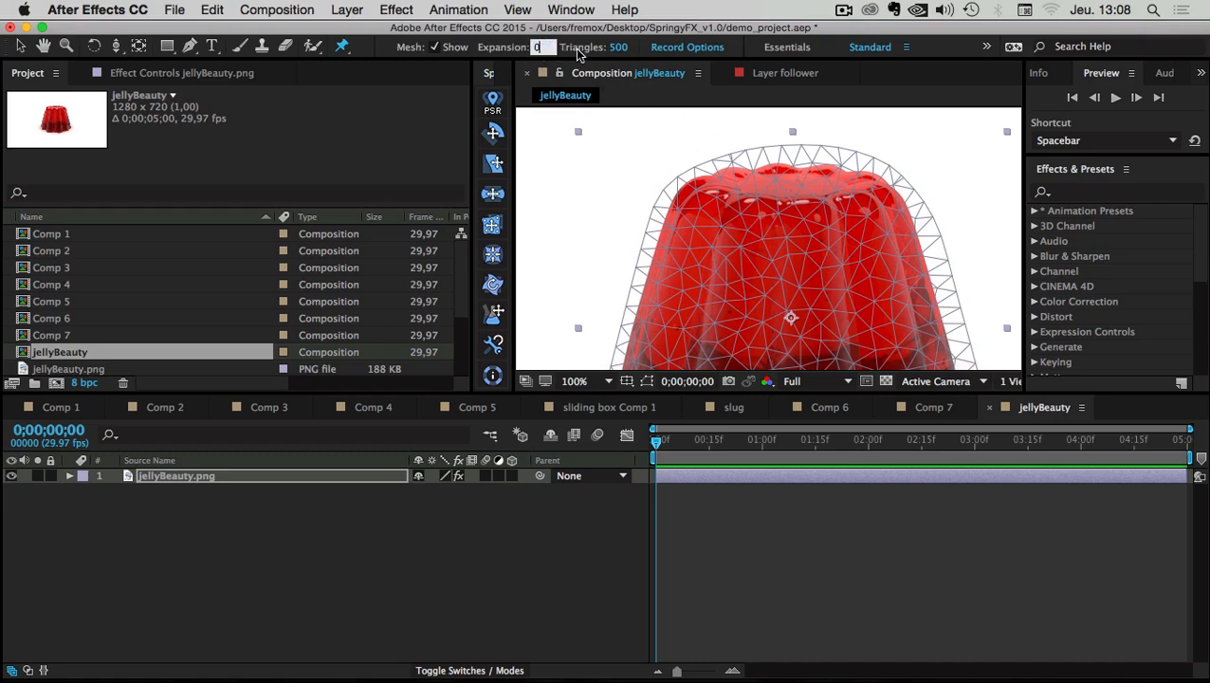
{"action": "key", "text": "Return"}
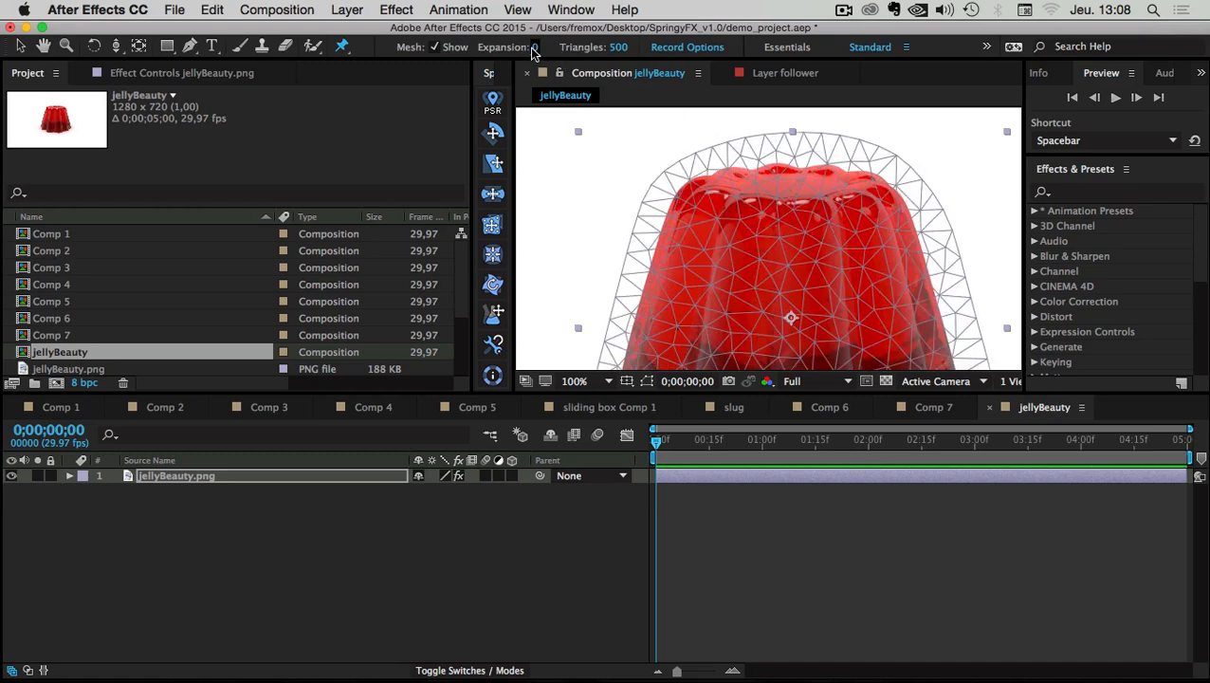
{"action": "key", "text": "comma"}
{"action": "key", "text": "comma"}
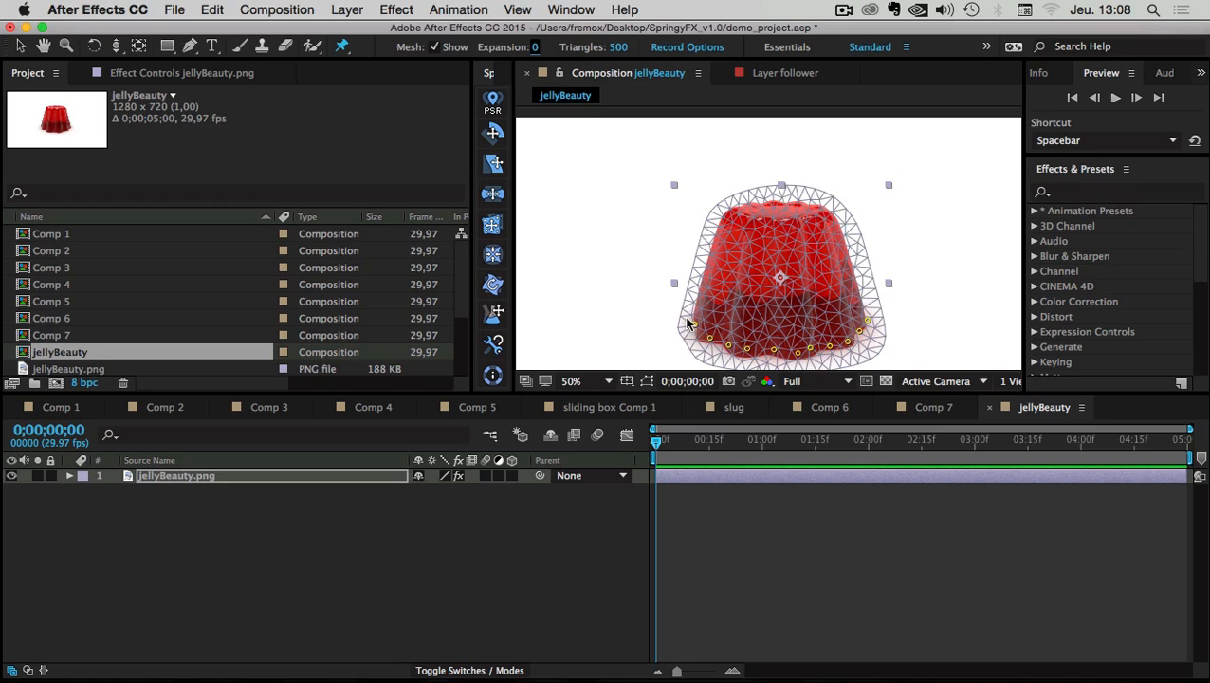
Add five more puppet pins across the jelly's lower body
{"action": "left_click", "coordinate": [871, 315]}
{"action": "left_click", "coordinate": [727, 323]}
{"action": "left_click", "coordinate": [784, 330]}
{"action": "left_click", "coordinate": [813, 330]}
{"action": "left_click", "coordinate": [840, 324]}
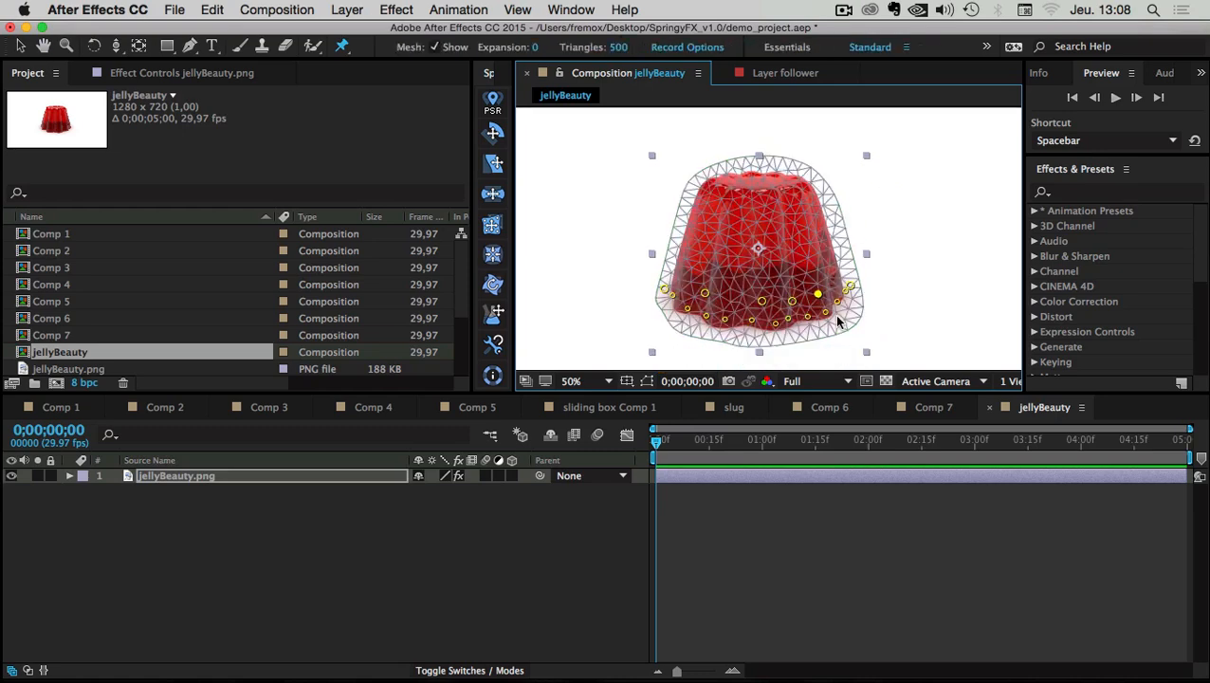
{"action": "scroll", "coordinate": [810, 318], "scroll_direction": "up", "scroll_amount": 2}
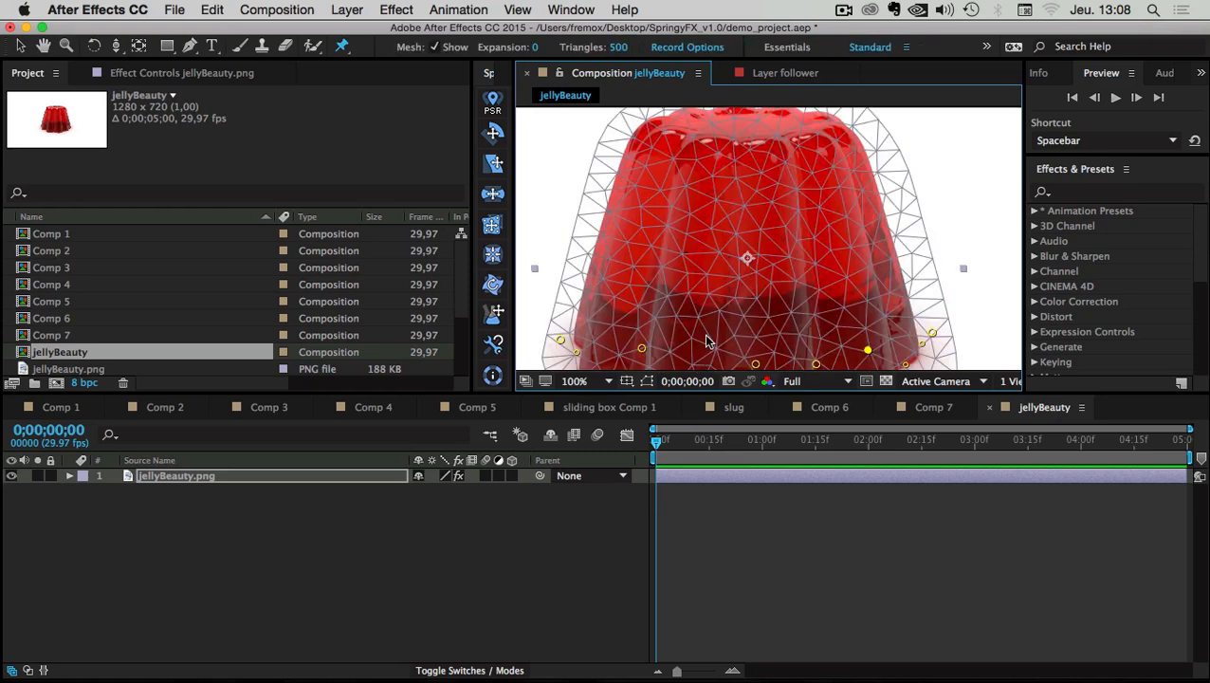
{"action": "scroll", "coordinate": [711, 334], "scroll_direction": "down", "scroll_amount": 2}
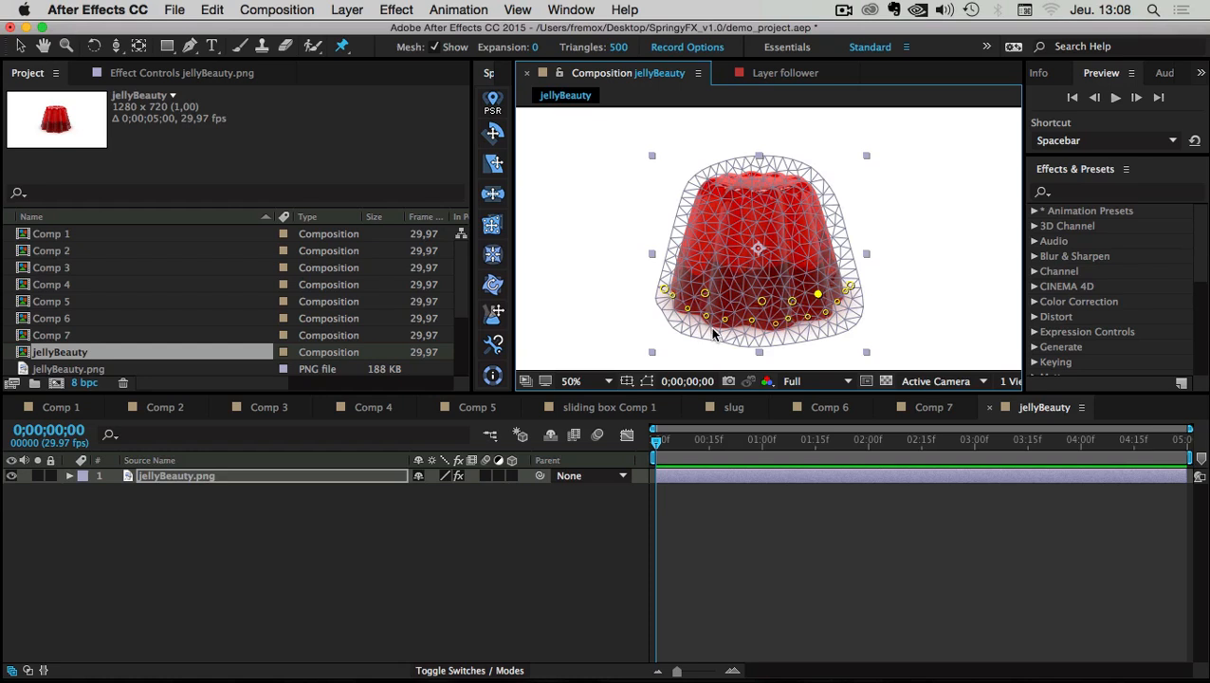
Add a pin on top of the jelly and pull it to test the wobble
{"action": "left_click", "coordinate": [755, 190]}
{"action": "left_click_drag", "start_coordinate": [755, 189], "coordinate": [786, 242]}
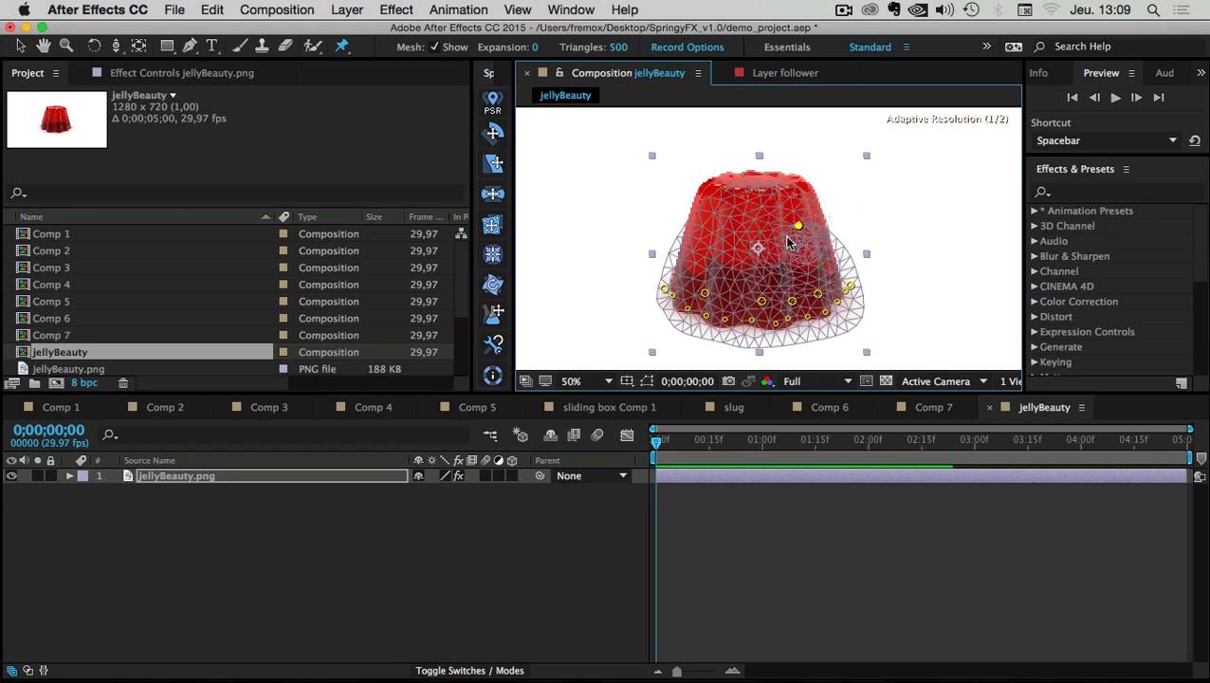
{"action": "left_click", "coordinate": [137, 80]}
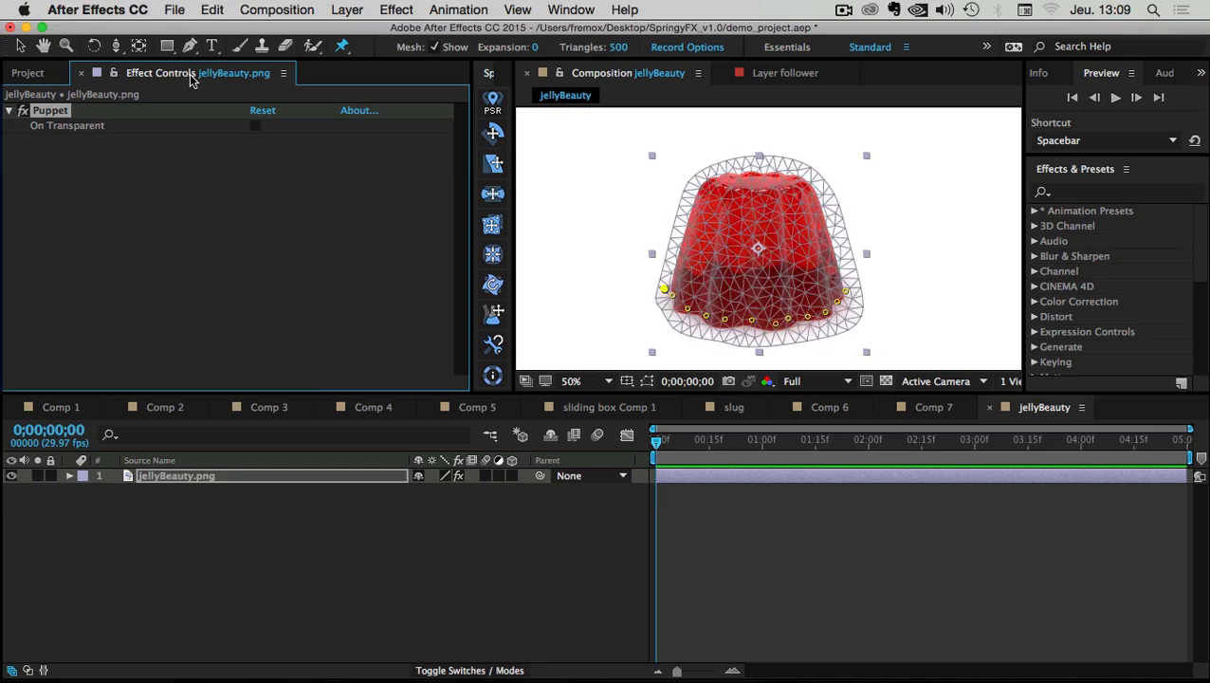
Delete the Puppet effect from the jelly layer
{"action": "left_click", "coordinate": [176, 503]}
{"action": "left_click", "coordinate": [55, 114]}
{"action": "key", "text": "Delete"}
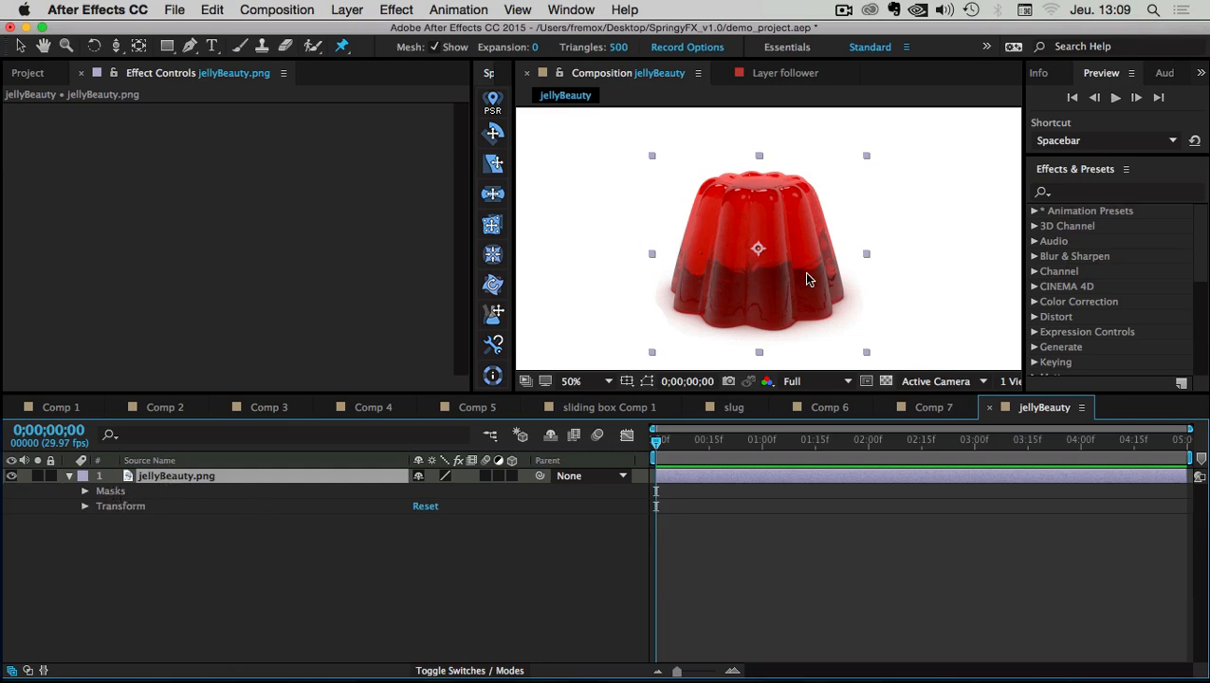
Rebuild the puppet mesh with pins along the jelly's base, left and right edges, and centre
{"action": "left_click", "coordinate": [343, 47]}
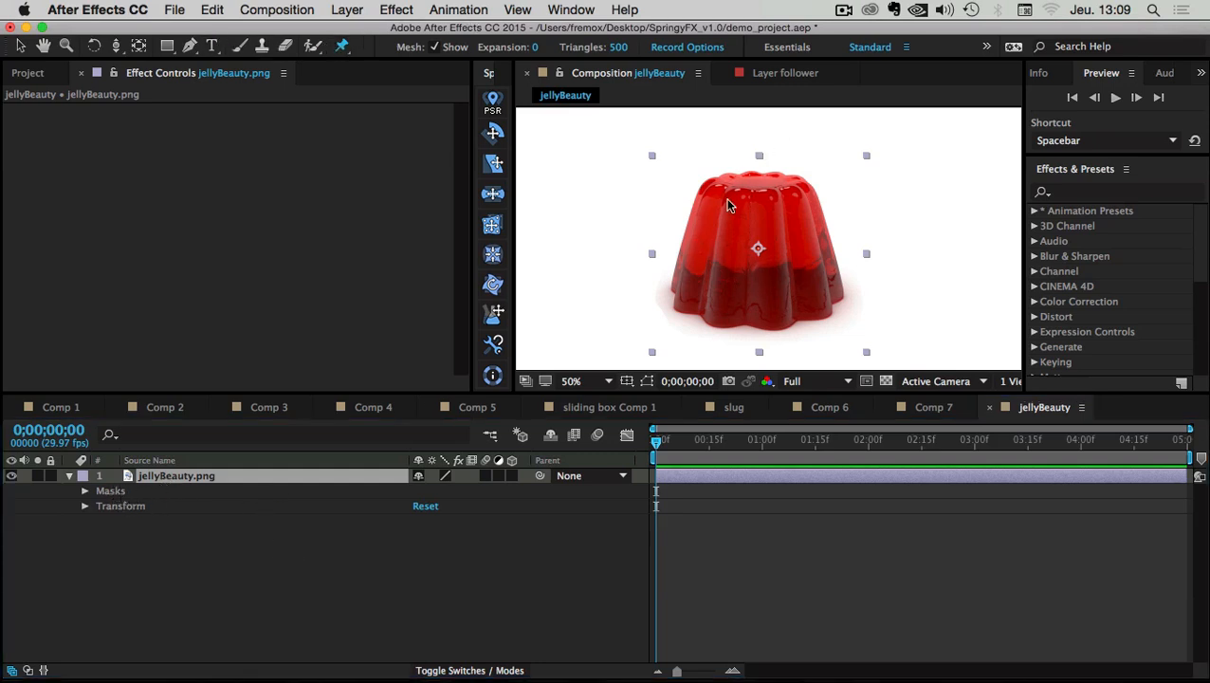
{"action": "left_click", "coordinate": [678, 286]}
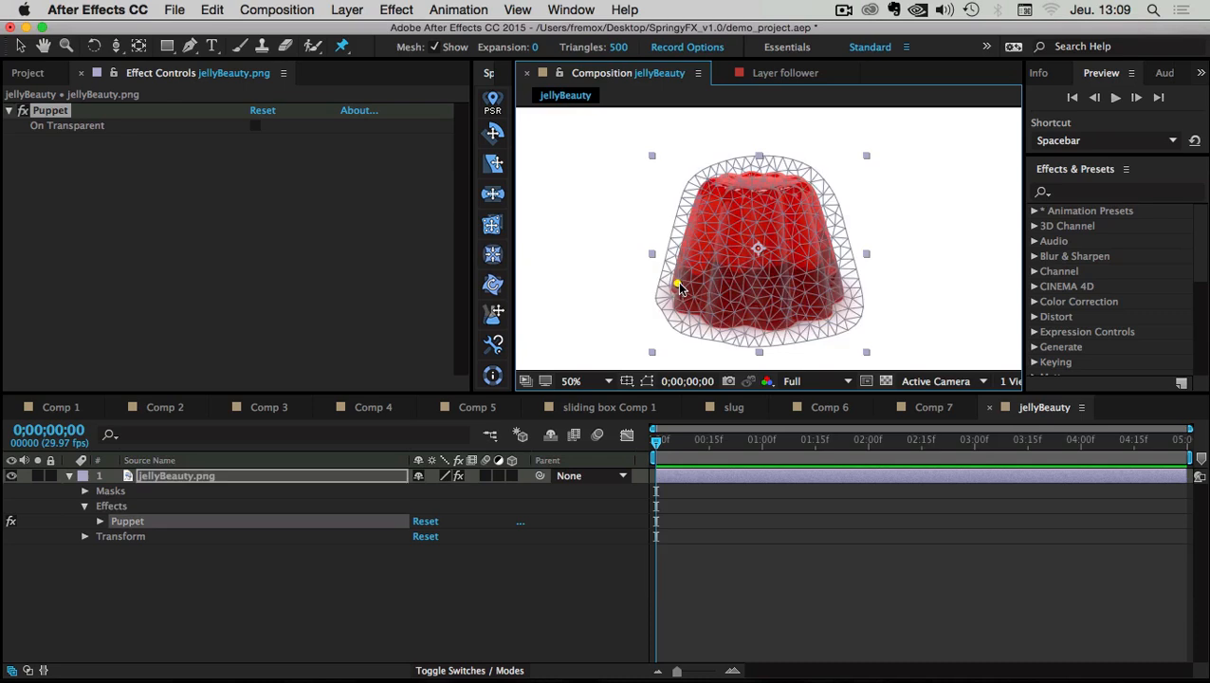
{"action": "left_click", "coordinate": [684, 302]}
{"action": "left_click", "coordinate": [712, 311]}
{"action": "left_click", "coordinate": [741, 314]}
{"action": "left_click", "coordinate": [780, 317]}
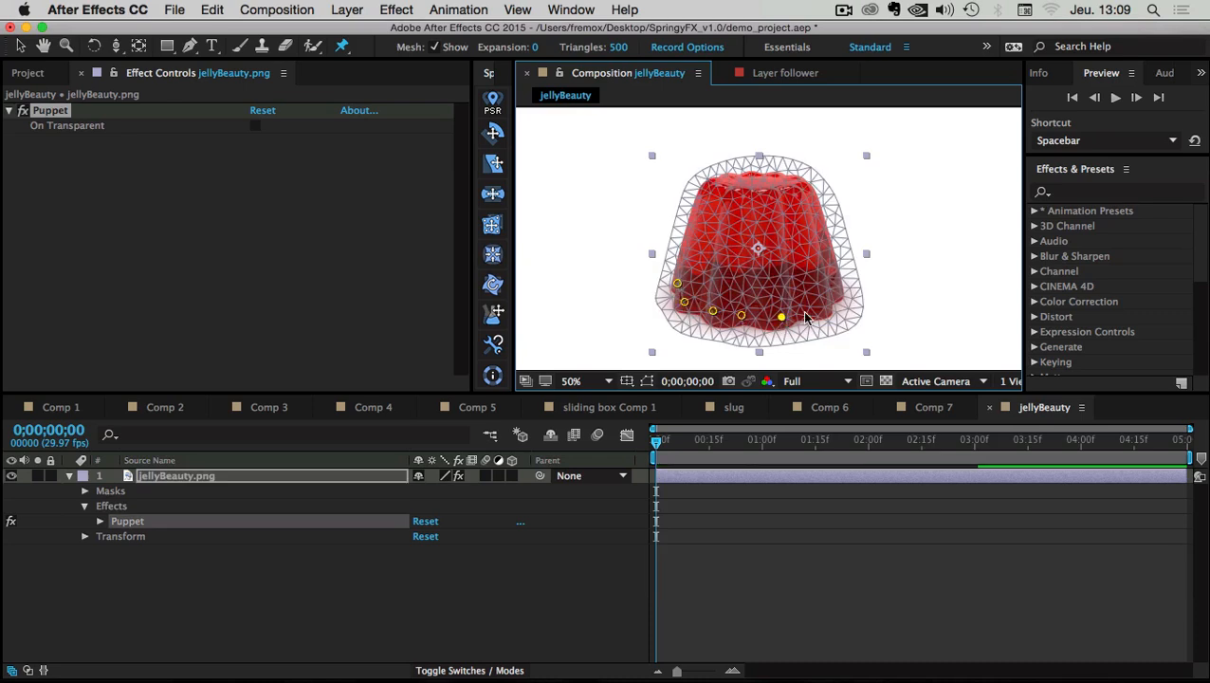
{"action": "left_click", "coordinate": [812, 311]}
{"action": "left_click", "coordinate": [830, 301]}
{"action": "left_click", "coordinate": [846, 288]}
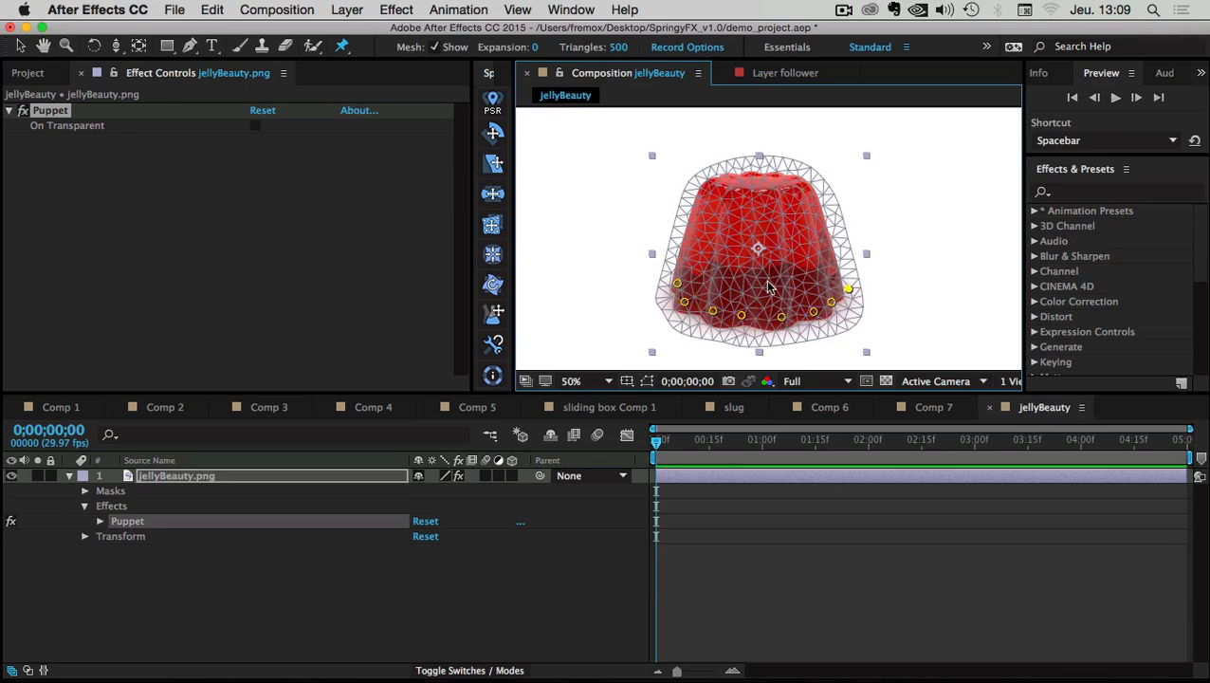
{"action": "left_click", "coordinate": [665, 289]}
{"action": "left_click", "coordinate": [851, 295]}
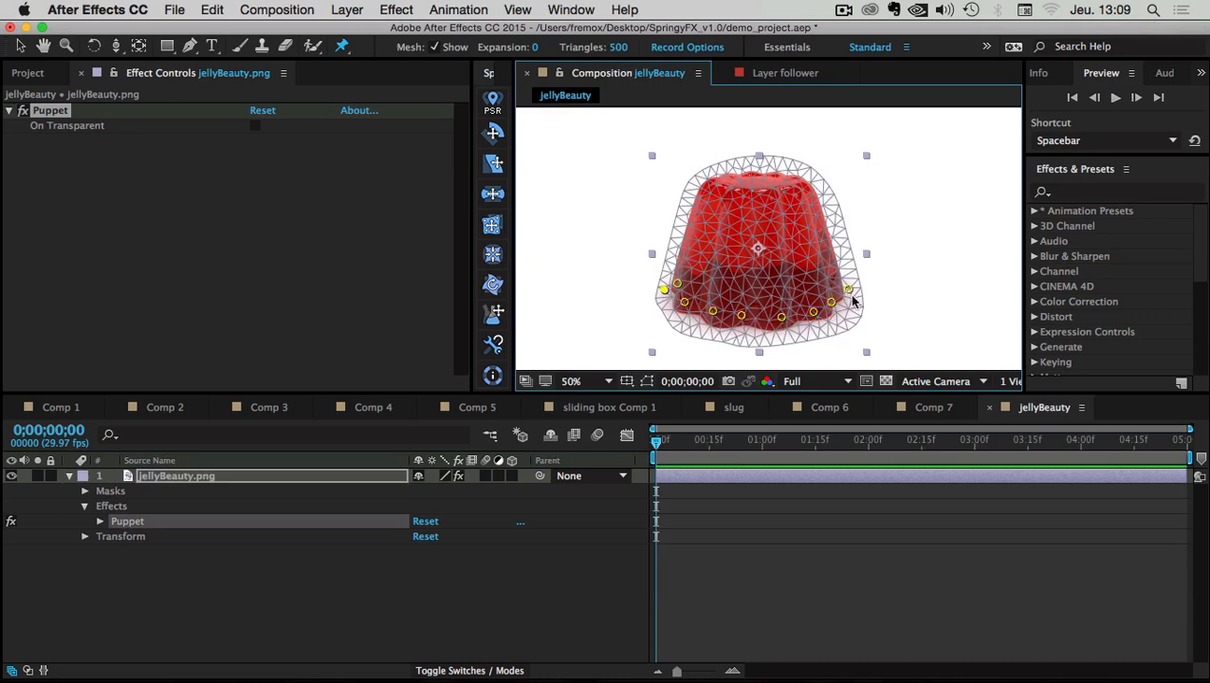
{"action": "left_click", "coordinate": [759, 299]}
Add a pin on the jelly's top, undo its test bend, and widen the SpringyFX panel
{"action": "mouse_move", "coordinate": [754, 194]}
{"action": "left_mouse_down"}
{"action": "mouse_move", "coordinate": [739, 196]}
{"action": "mouse_move", "coordinate": [840, 192]}
{"action": "mouse_move", "coordinate": [761, 186]}
{"action": "left_mouse_up"}
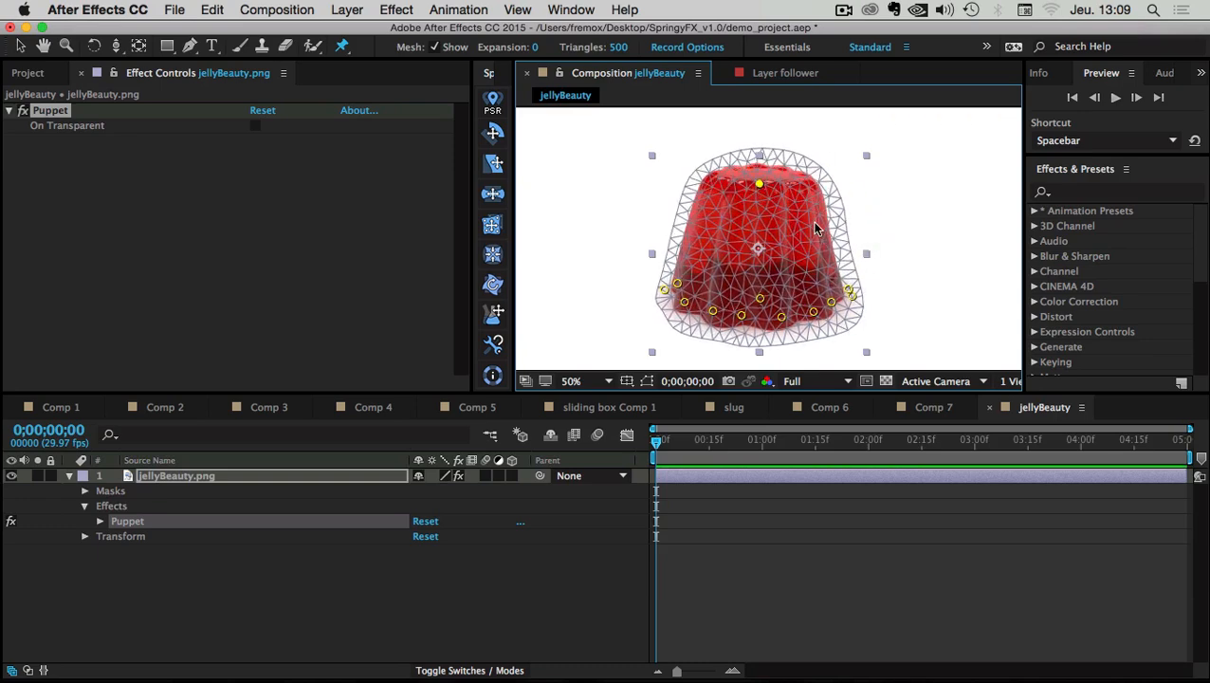
{"action": "key", "text": "super+z"}
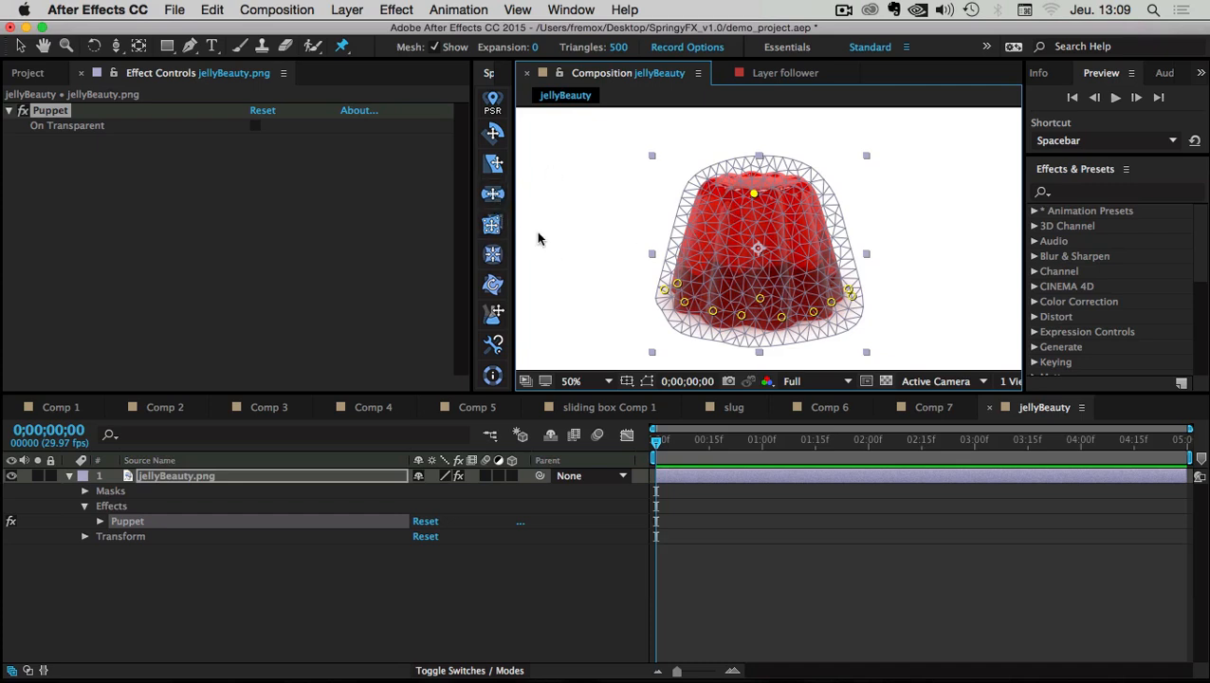
{"action": "left_click_drag", "start_coordinate": [471, 241], "coordinate": [359, 238]}
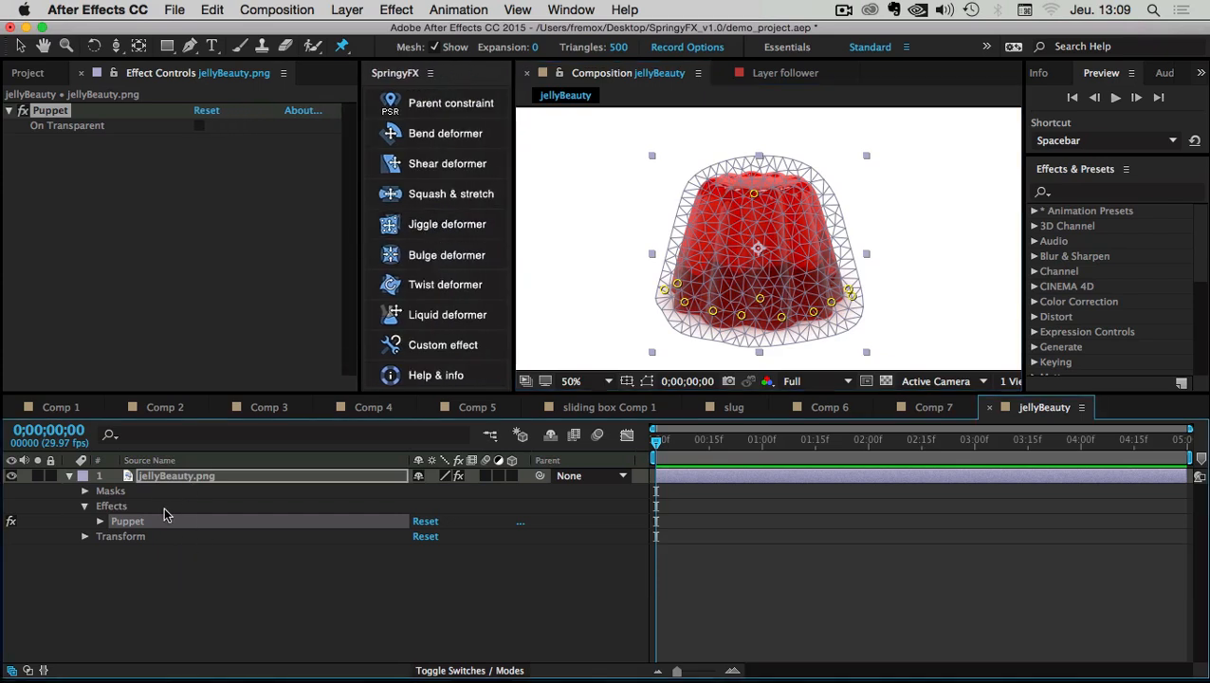
Apply SpringyFX's Jiggle deformer to the jelly layer and review the 12-pin jiggle question
{"action": "left_click", "coordinate": [154, 477]}
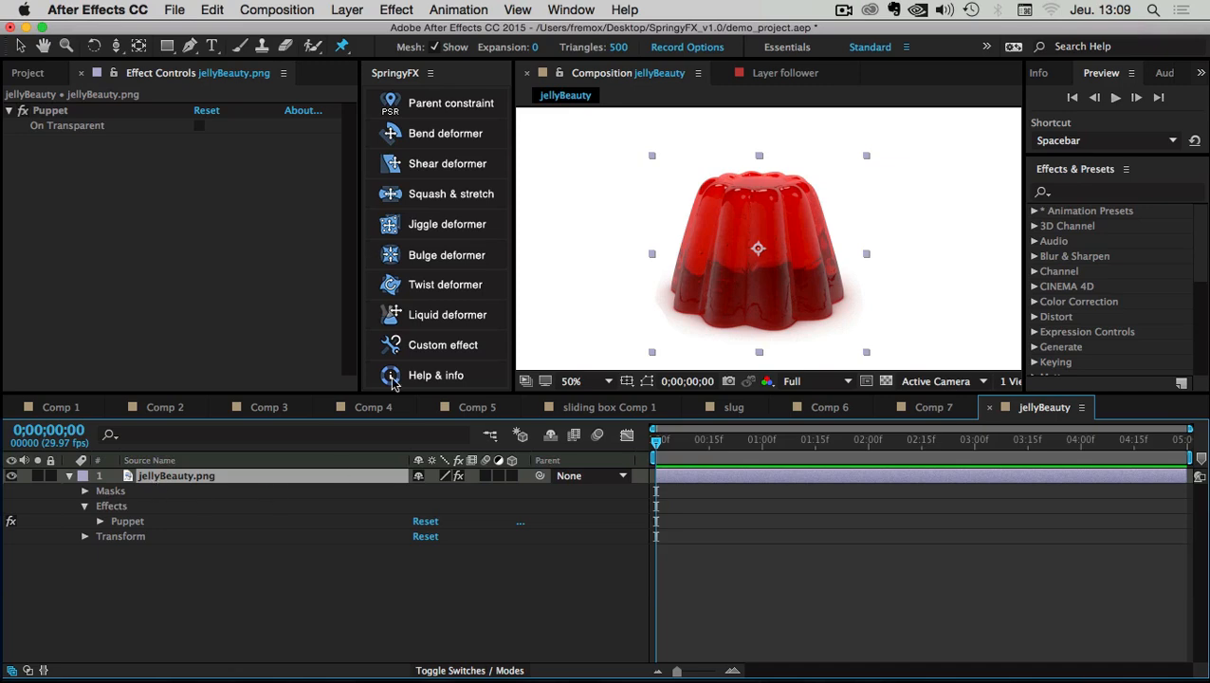
{"action": "left_click", "coordinate": [431, 226]}
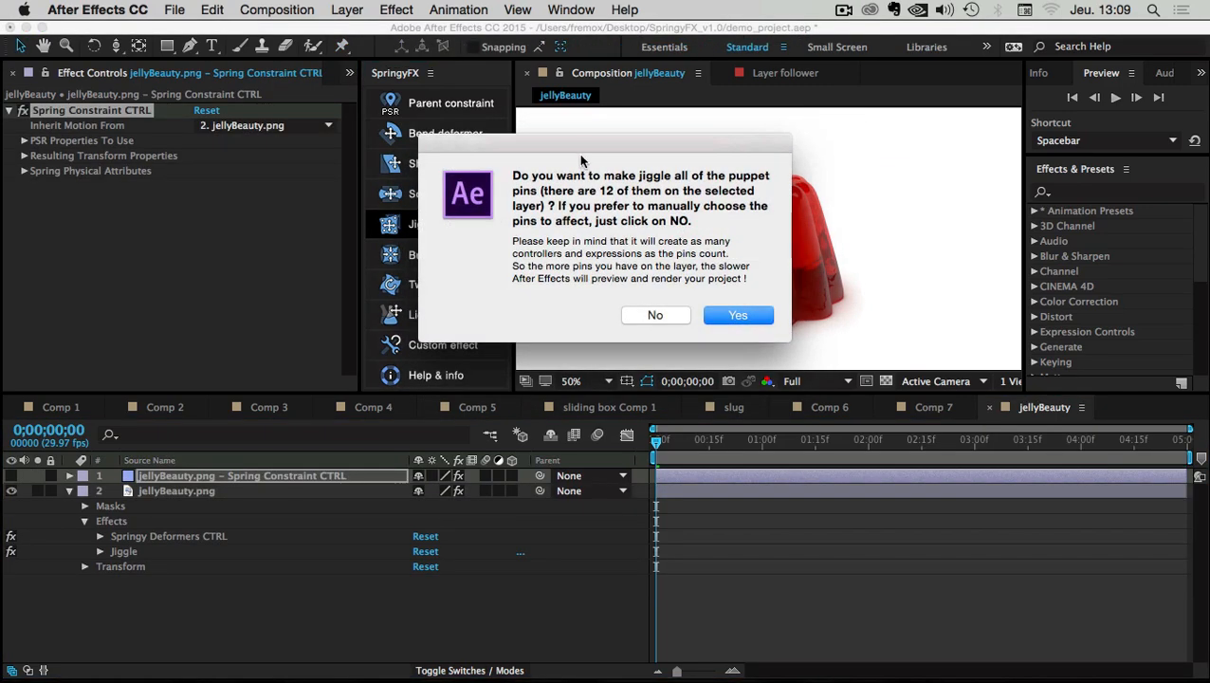
{"action": "left_click_drag", "start_coordinate": [546, 222], "coordinate": [774, 286]}
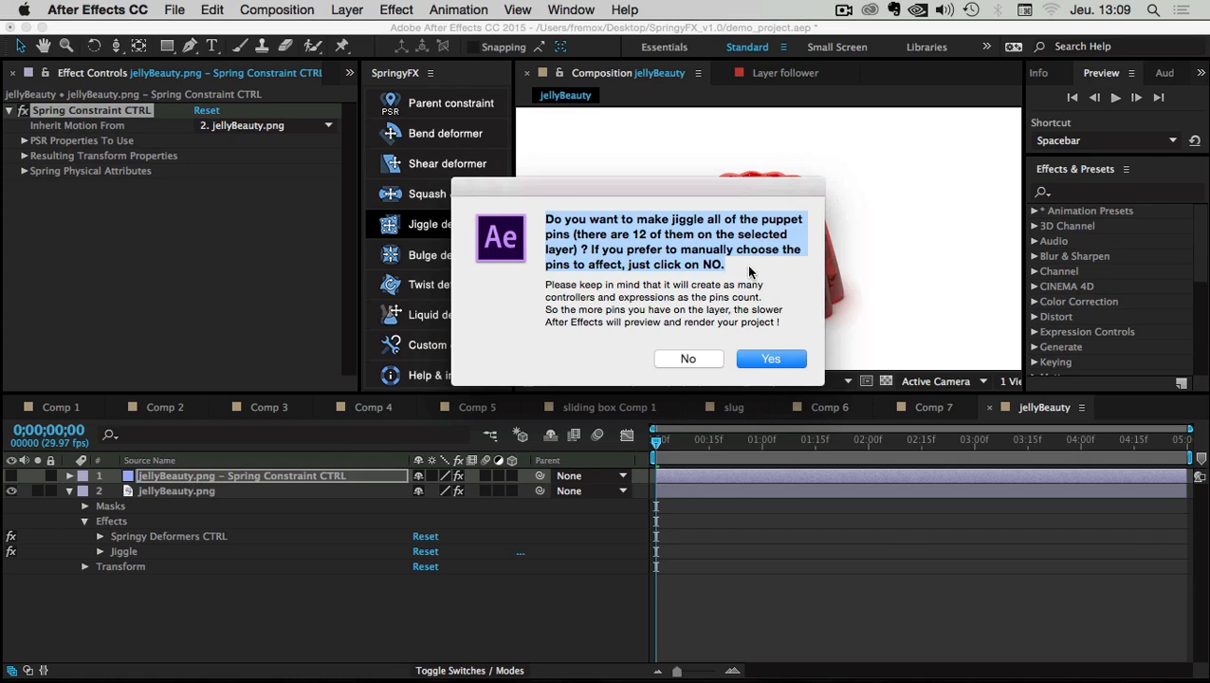
{"action": "left_click", "coordinate": [747, 266]}
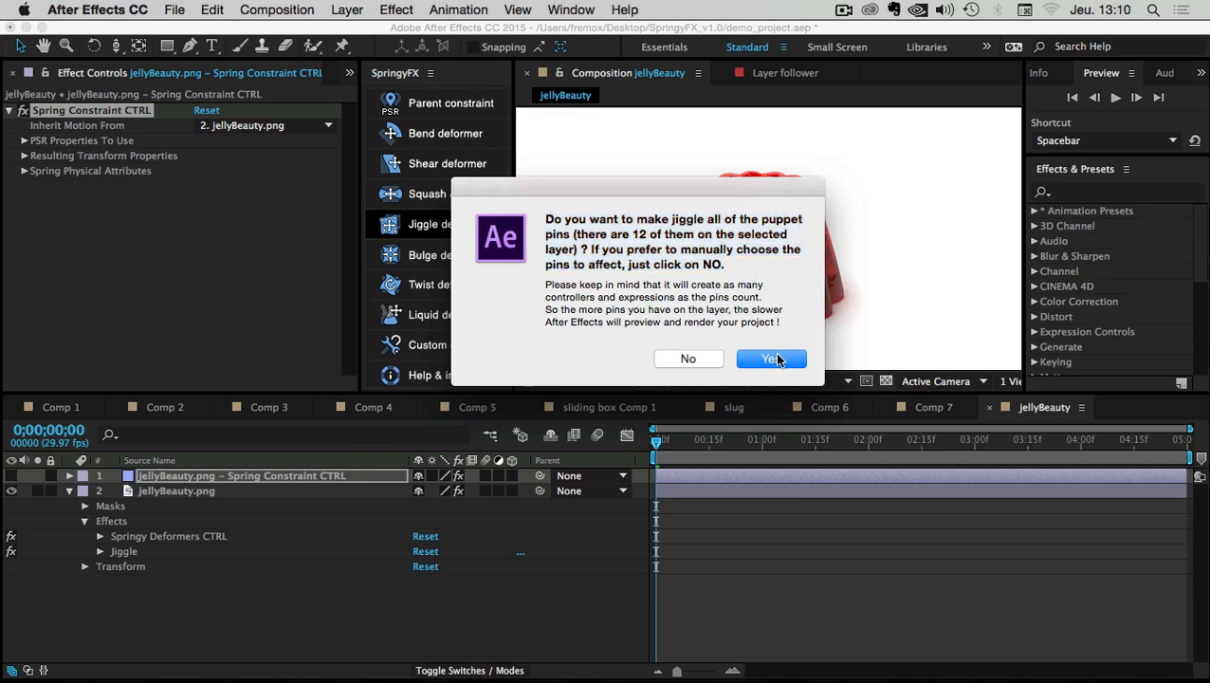
{"action": "left_click_drag", "start_coordinate": [752, 188], "coordinate": [775, 381]}
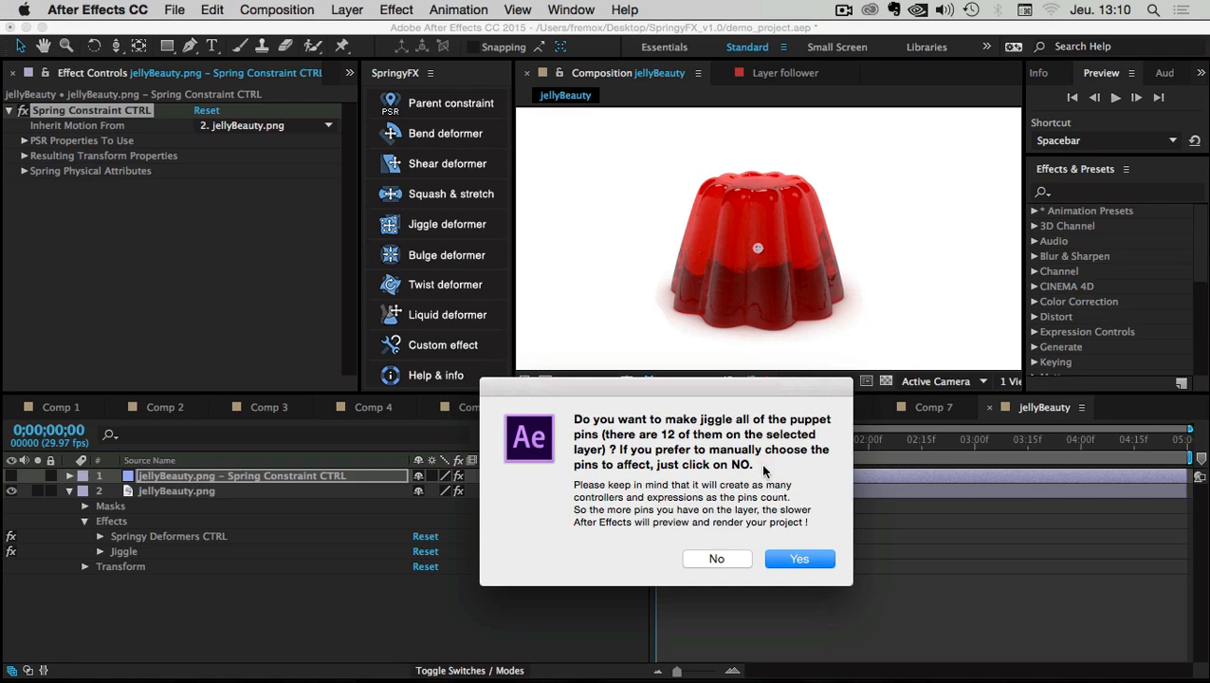
{"action": "double_click", "coordinate": [670, 435]}
{"action": "left_click_drag", "start_coordinate": [689, 388], "coordinate": [674, 350]}
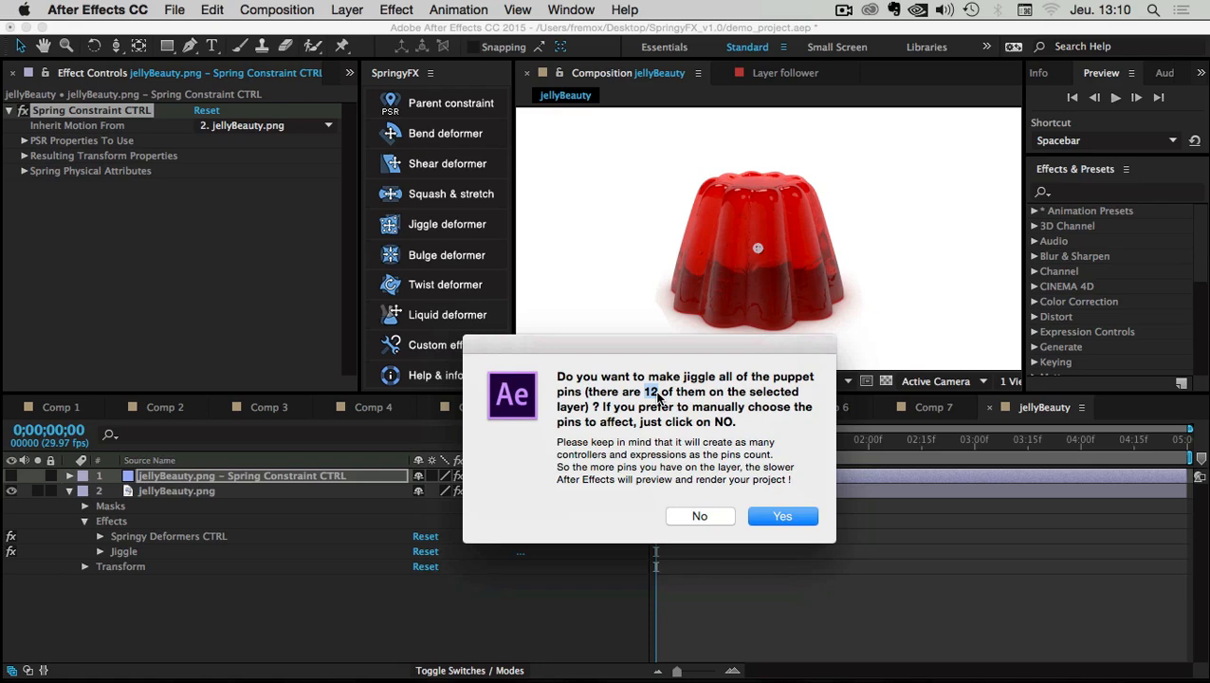
{"action": "left_click_drag", "start_coordinate": [657, 353], "coordinate": [664, 292]}
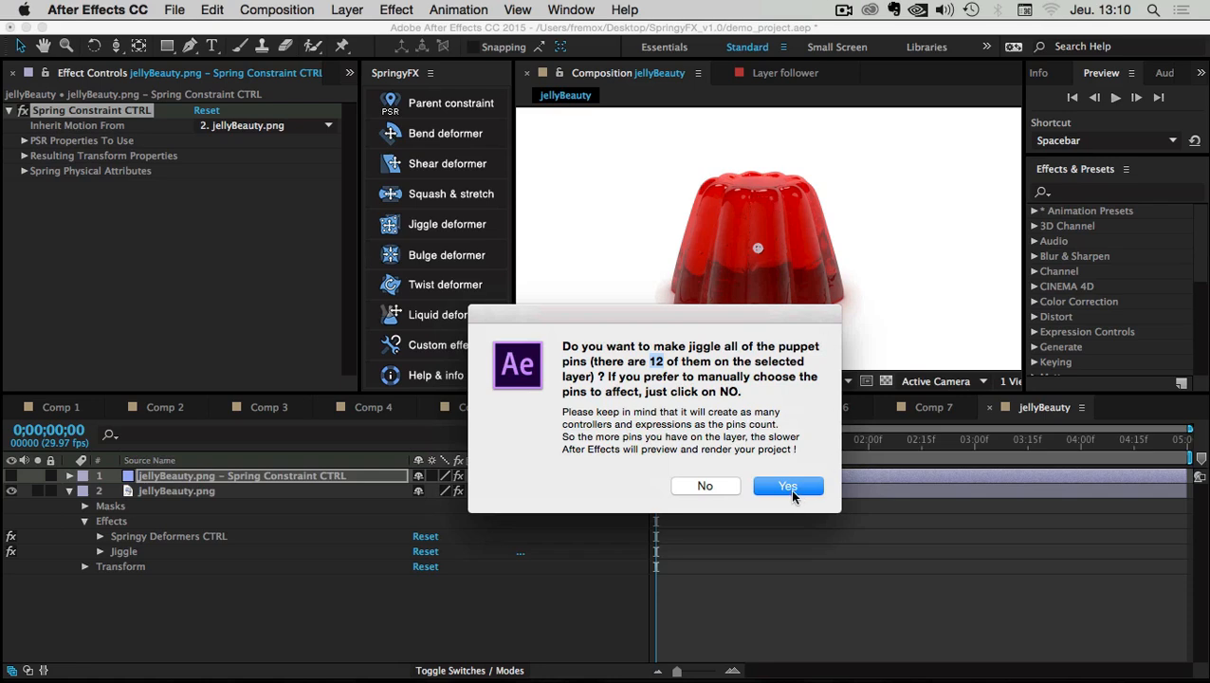
Answer No to jiggling all pins, dismiss the pin-selection instructions, and reselect jellyBeauty.png
{"action": "left_click", "coordinate": [702, 489]}
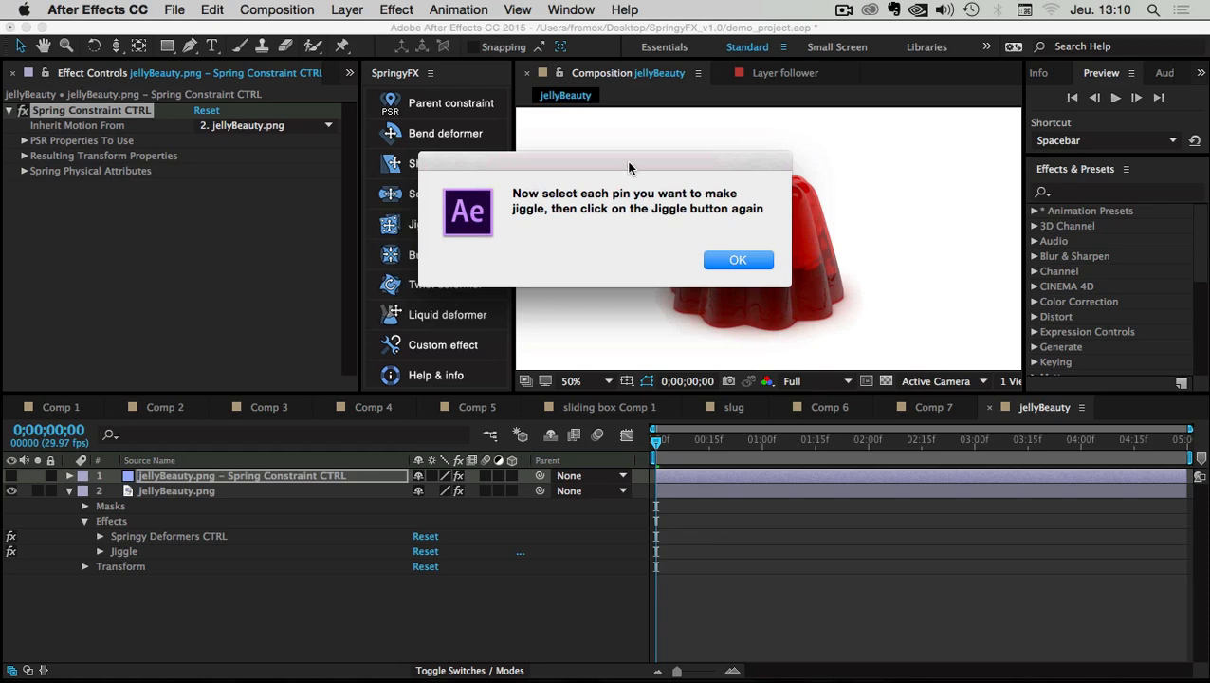
{"action": "left_click_drag", "start_coordinate": [627, 164], "coordinate": [655, 250]}
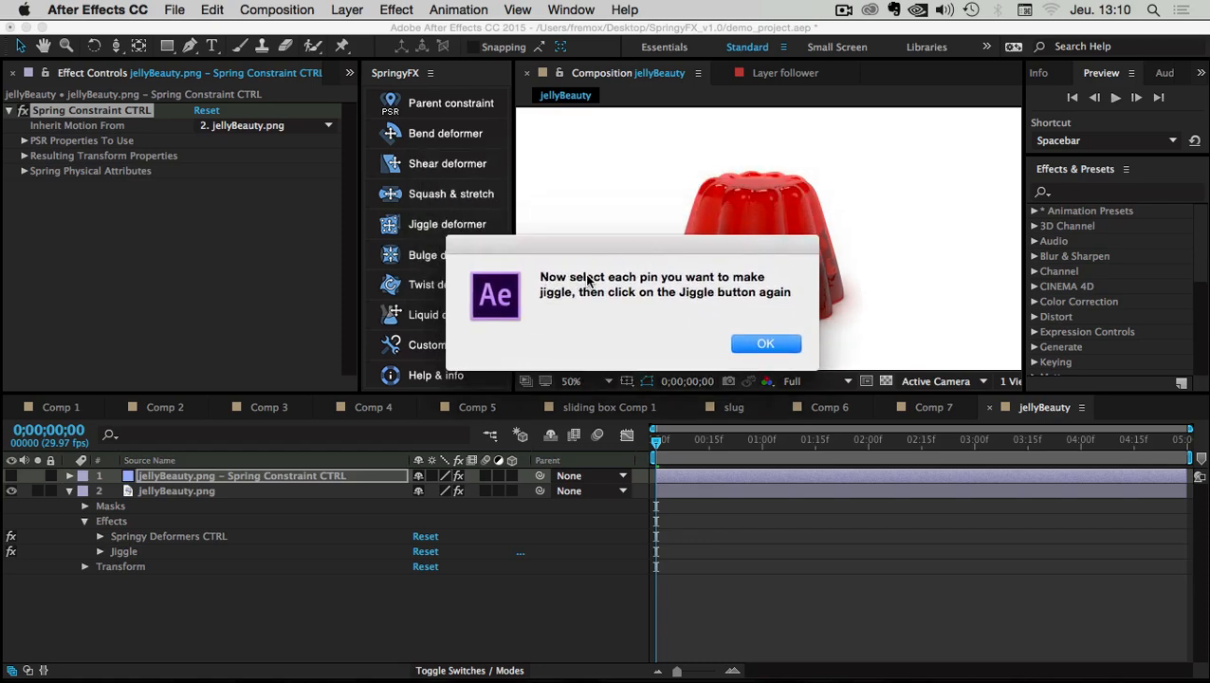
{"action": "left_click_drag", "start_coordinate": [625, 251], "coordinate": [642, 289]}
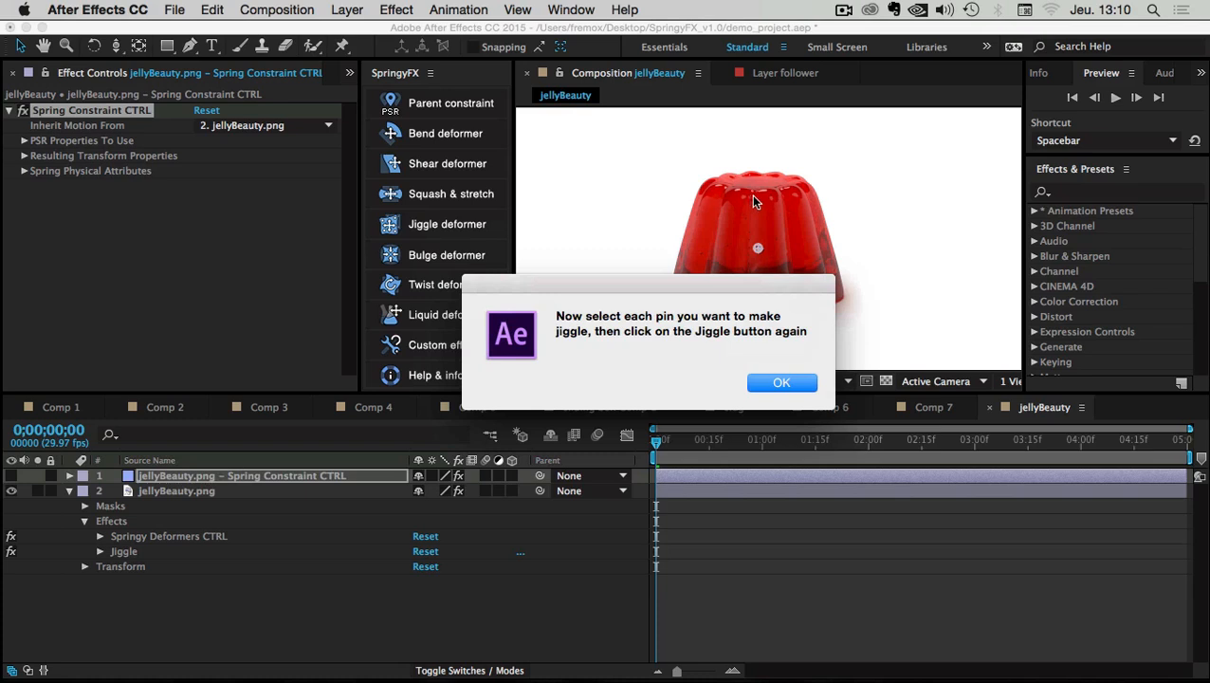
{"action": "left_click_drag", "start_coordinate": [596, 334], "coordinate": [806, 334]}
{"action": "left_click_drag", "start_coordinate": [671, 273], "coordinate": [744, 288]}
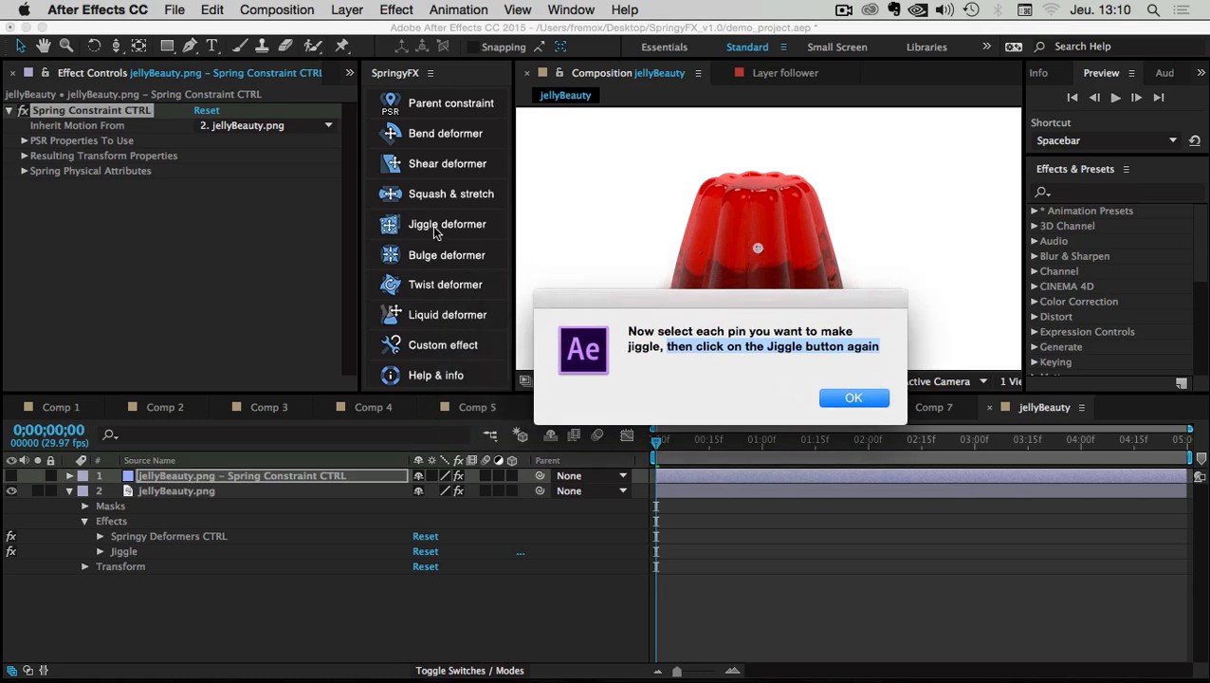
{"action": "left_click_drag", "start_coordinate": [812, 308], "coordinate": [674, 302]}
{"action": "left_click", "coordinate": [716, 393]}
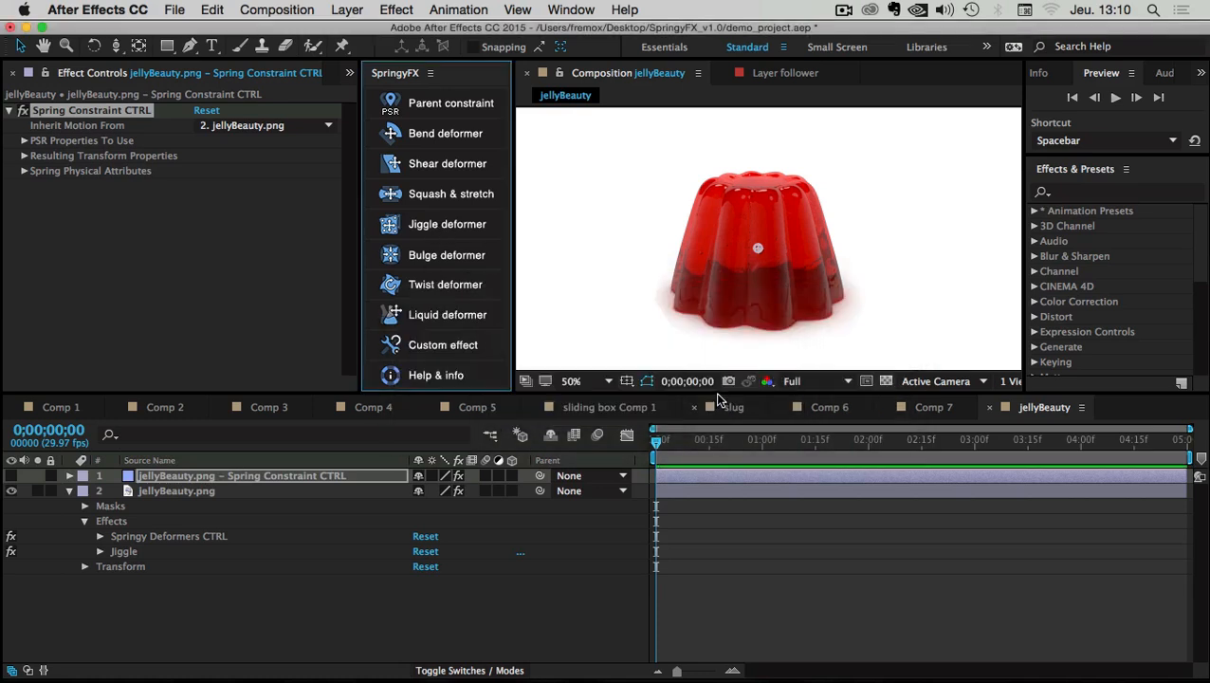
{"action": "left_click", "coordinate": [135, 597]}
{"action": "left_click", "coordinate": [152, 492]}
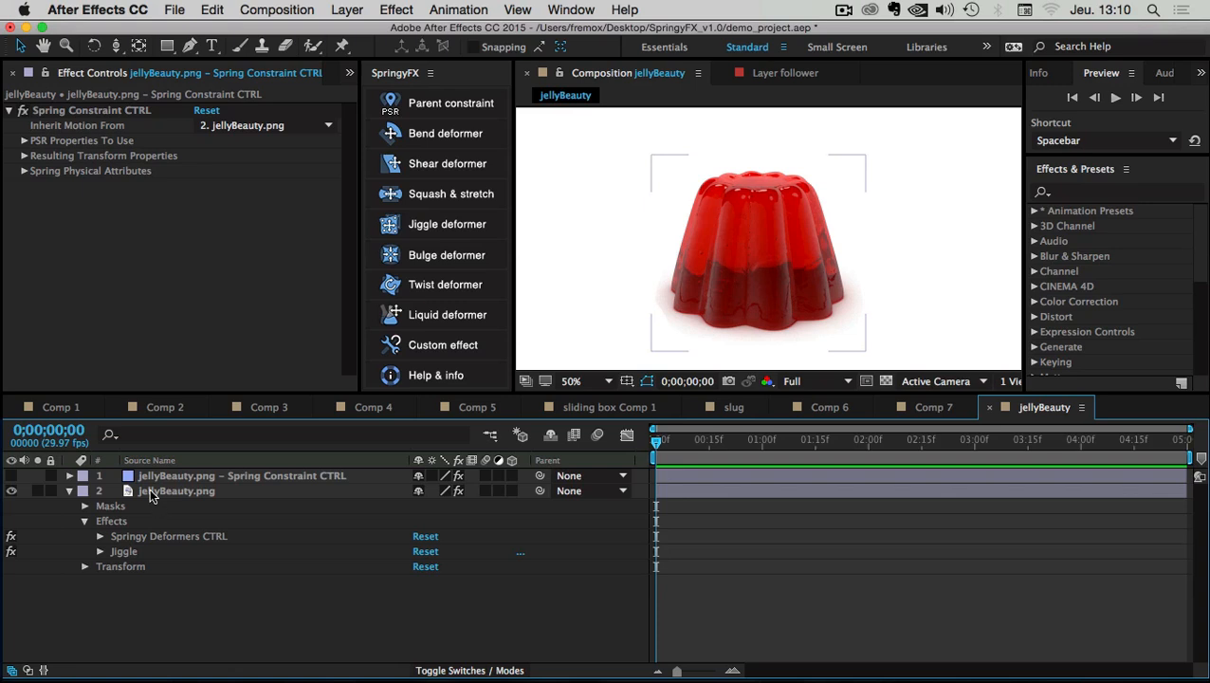
{"action": "left_click", "coordinate": [149, 493]}
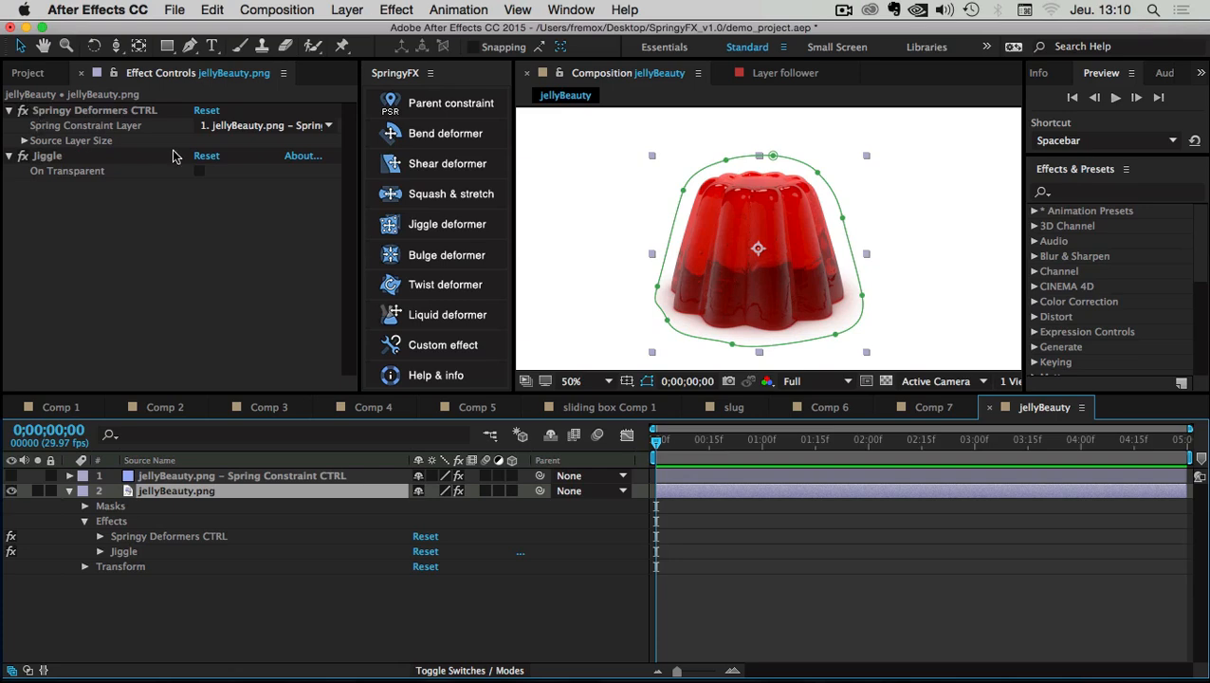
Select the top puppet pin and review Puppet Pins 1–12 under Jiggle > Mesh 1 > Deform
{"action": "left_click", "coordinate": [344, 48]}
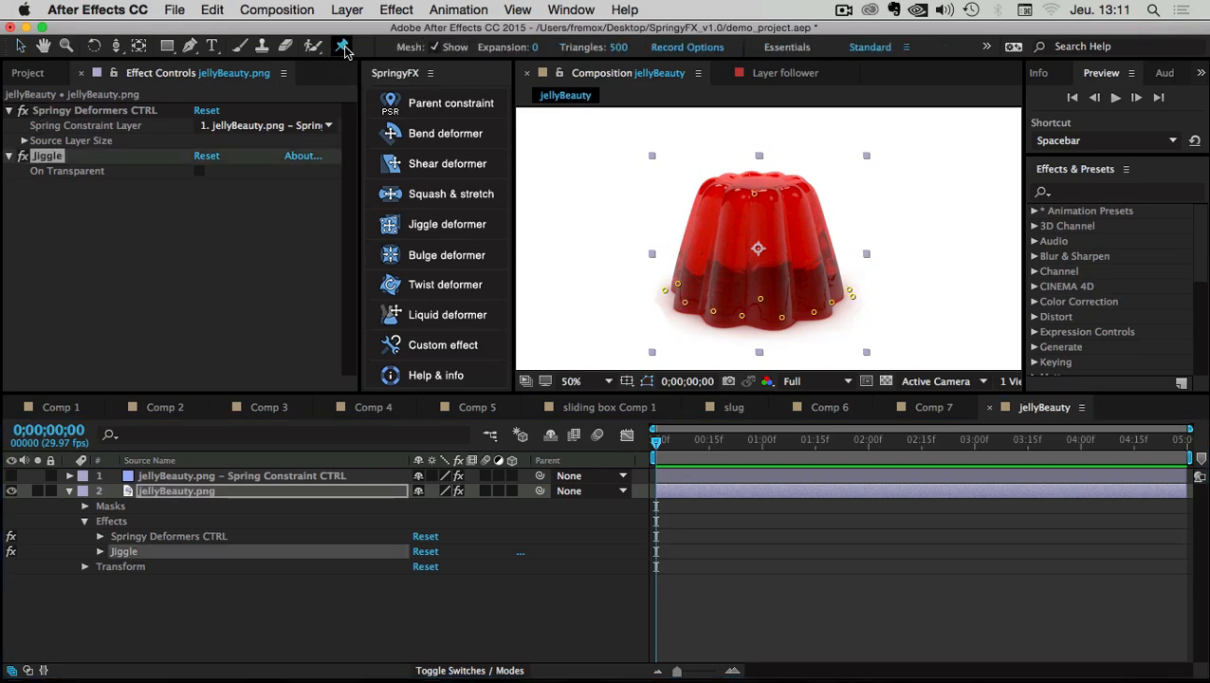
{"action": "left_click", "coordinate": [753, 195]}
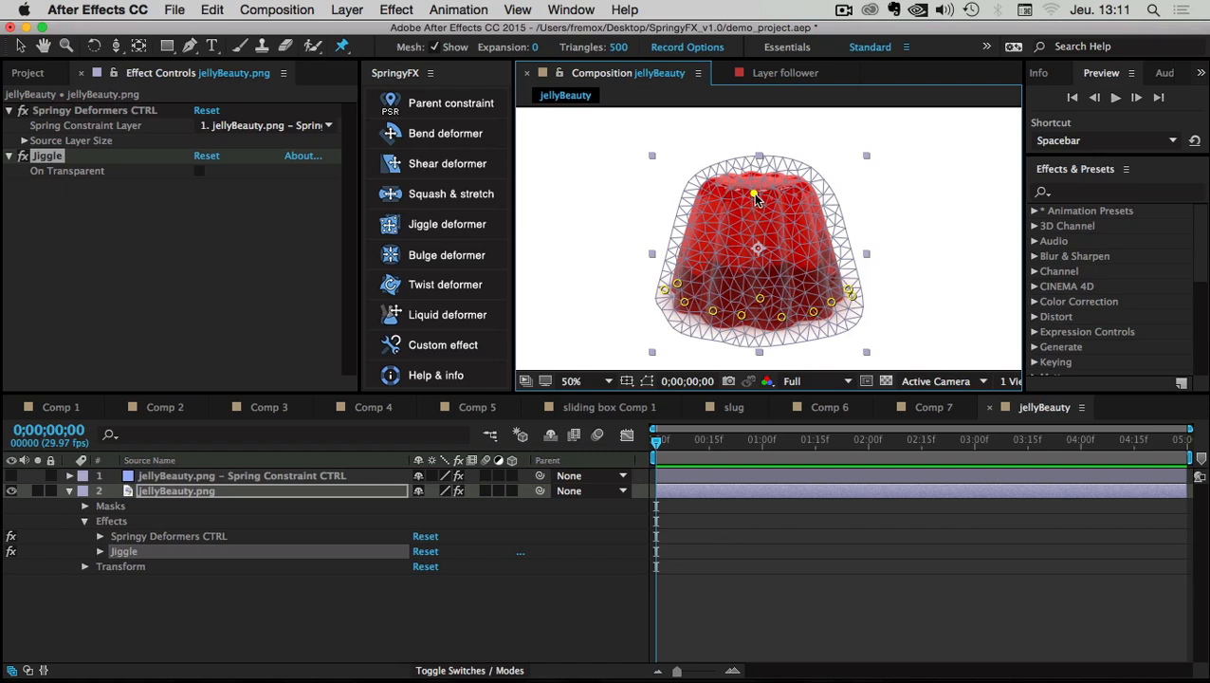
{"action": "left_click", "coordinate": [99, 551]}
{"action": "left_click", "coordinate": [115, 581]}
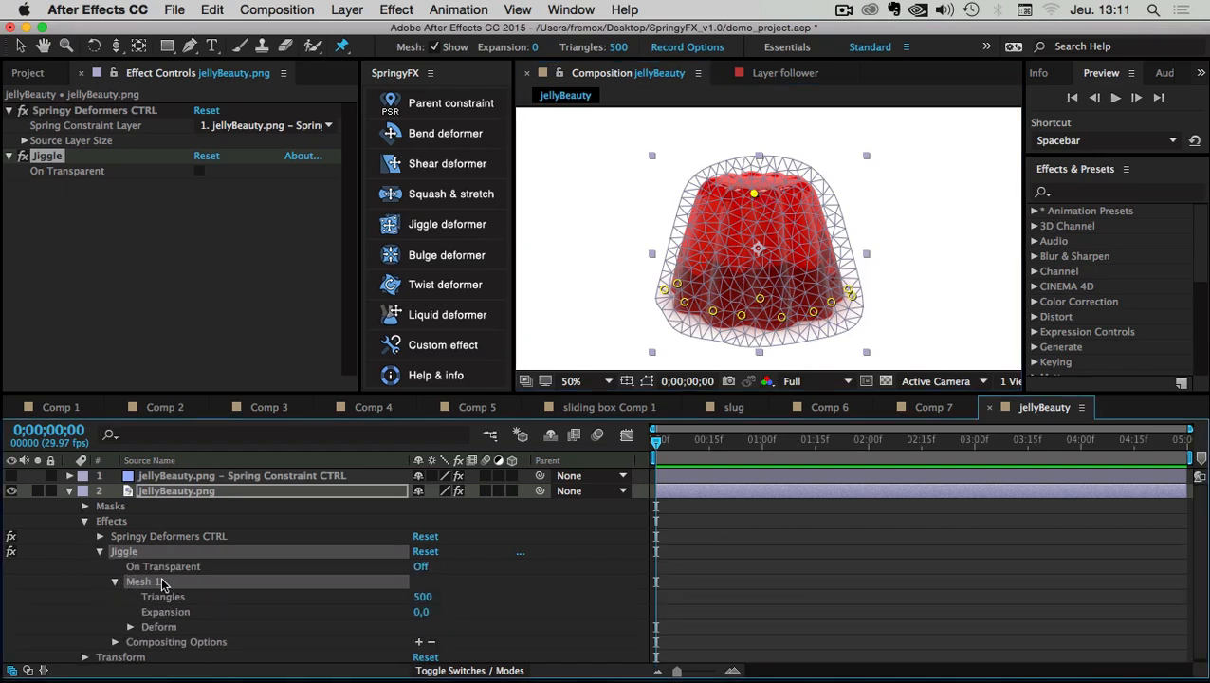
{"action": "left_click", "coordinate": [131, 627]}
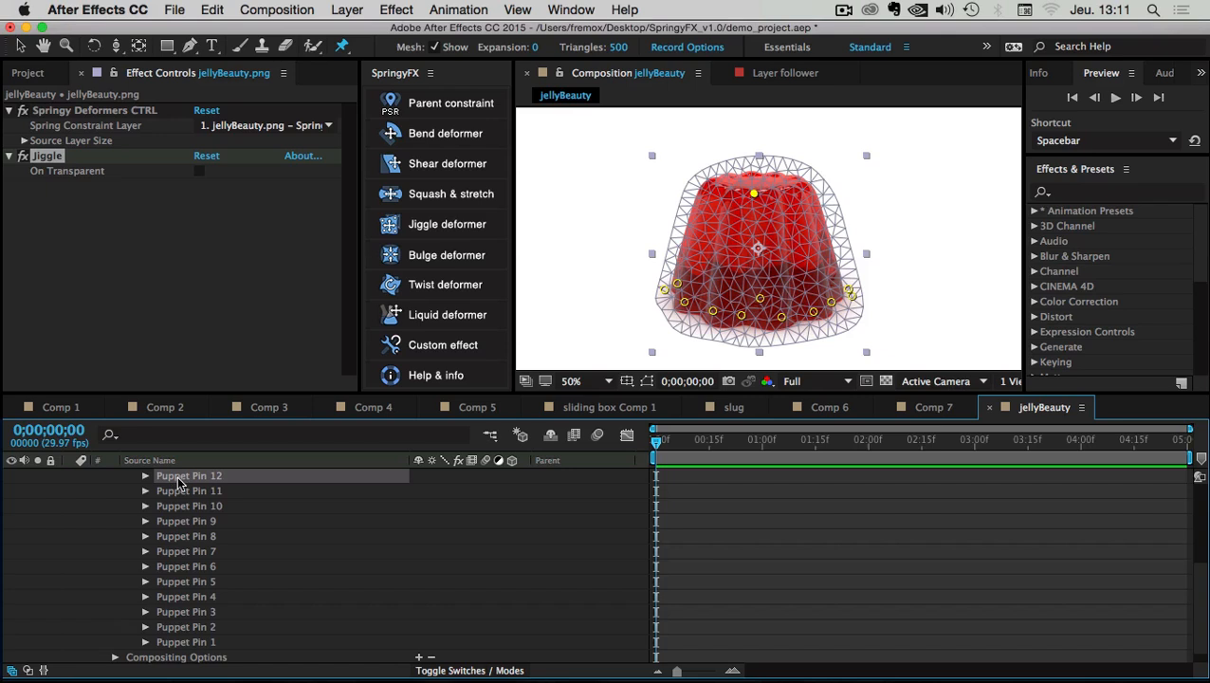
{"action": "scroll", "coordinate": [180, 484], "scroll_direction": "up", "scroll_amount": 1}
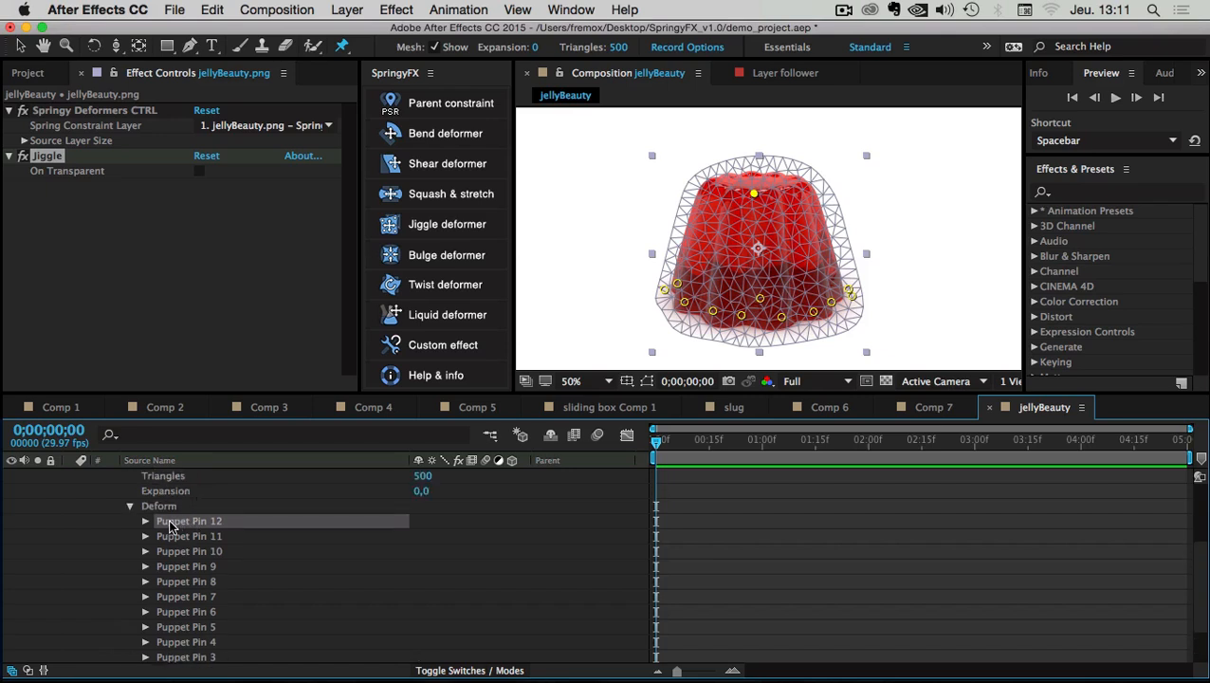
{"action": "scroll", "coordinate": [213, 521], "scroll_direction": "up", "scroll_amount": 3}
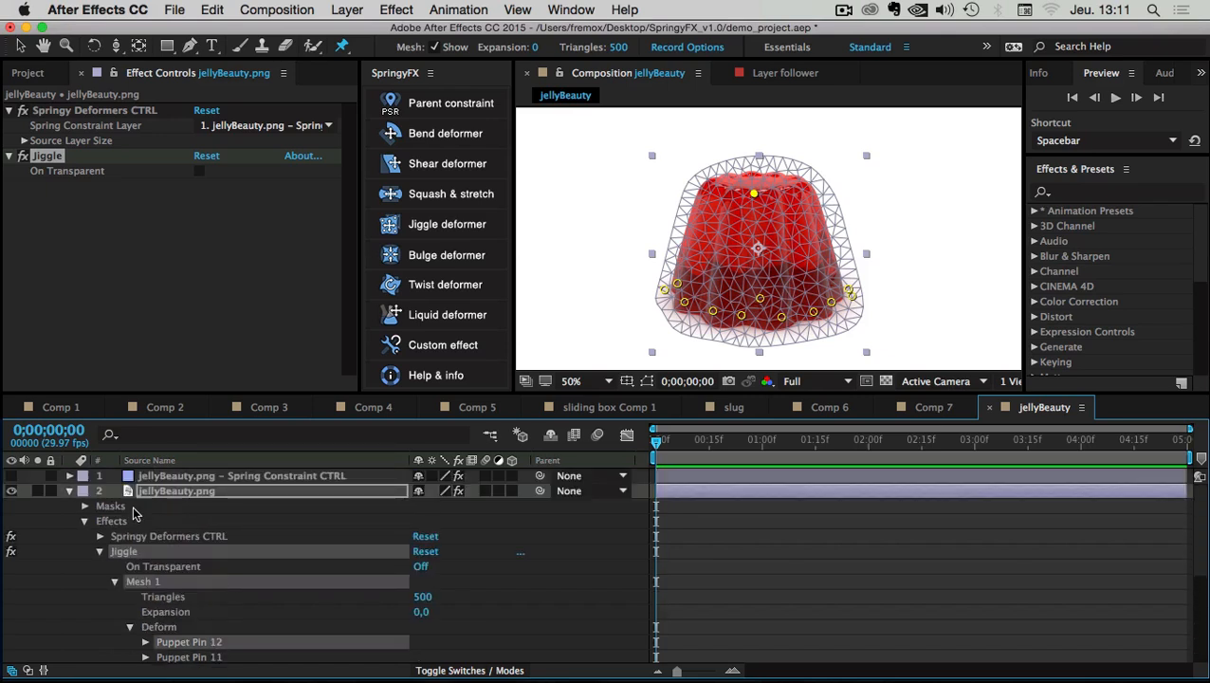
{"action": "left_click", "coordinate": [101, 552]}
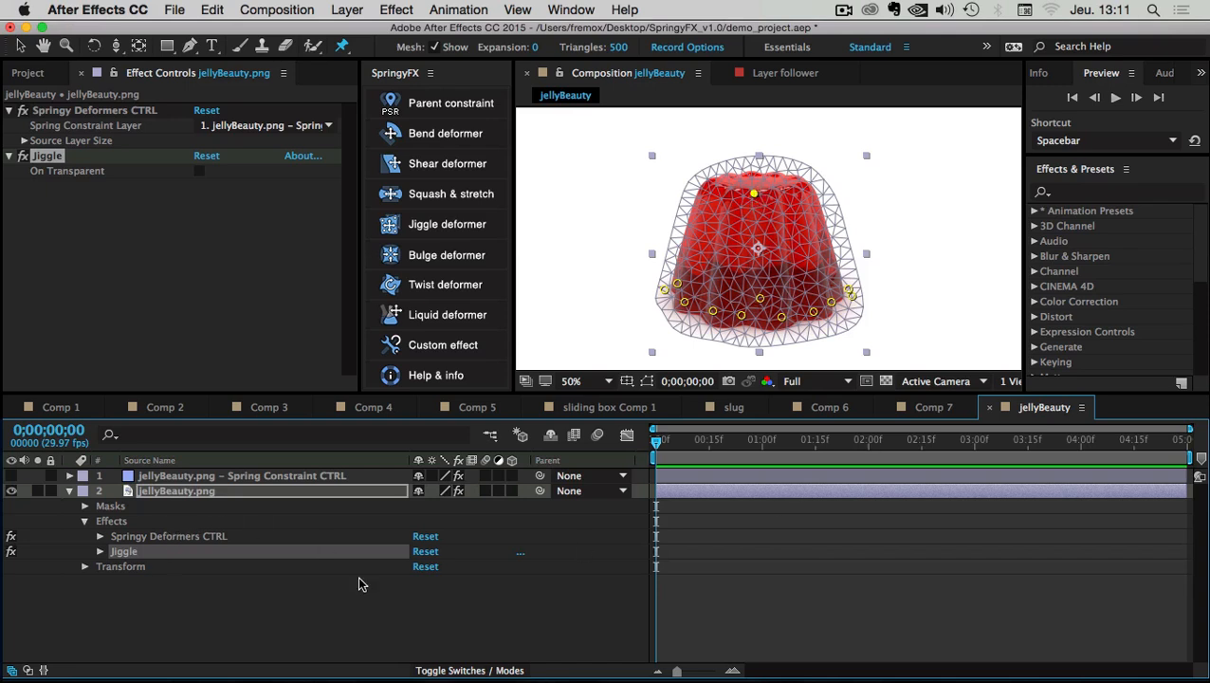
Reapply the Jiggle deformer so the selected top pin becomes the single jiggling pin
{"action": "left_click", "coordinate": [435, 226]}
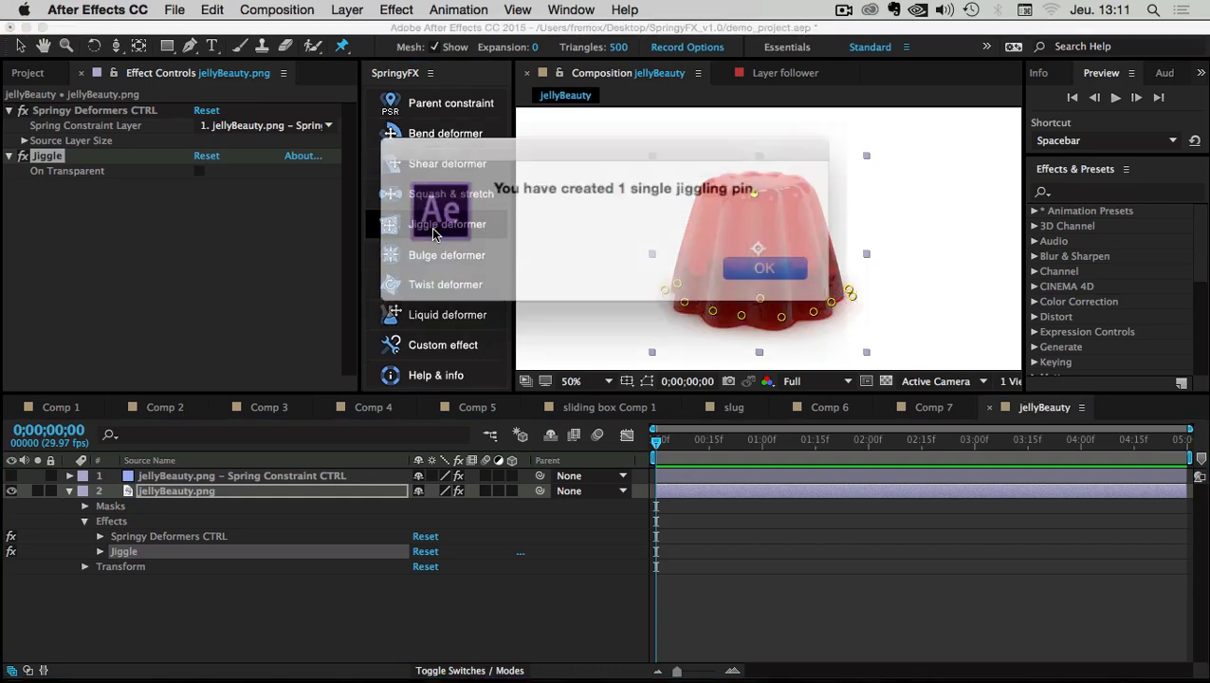
{"action": "left_click_drag", "start_coordinate": [510, 194], "coordinate": [731, 249]}
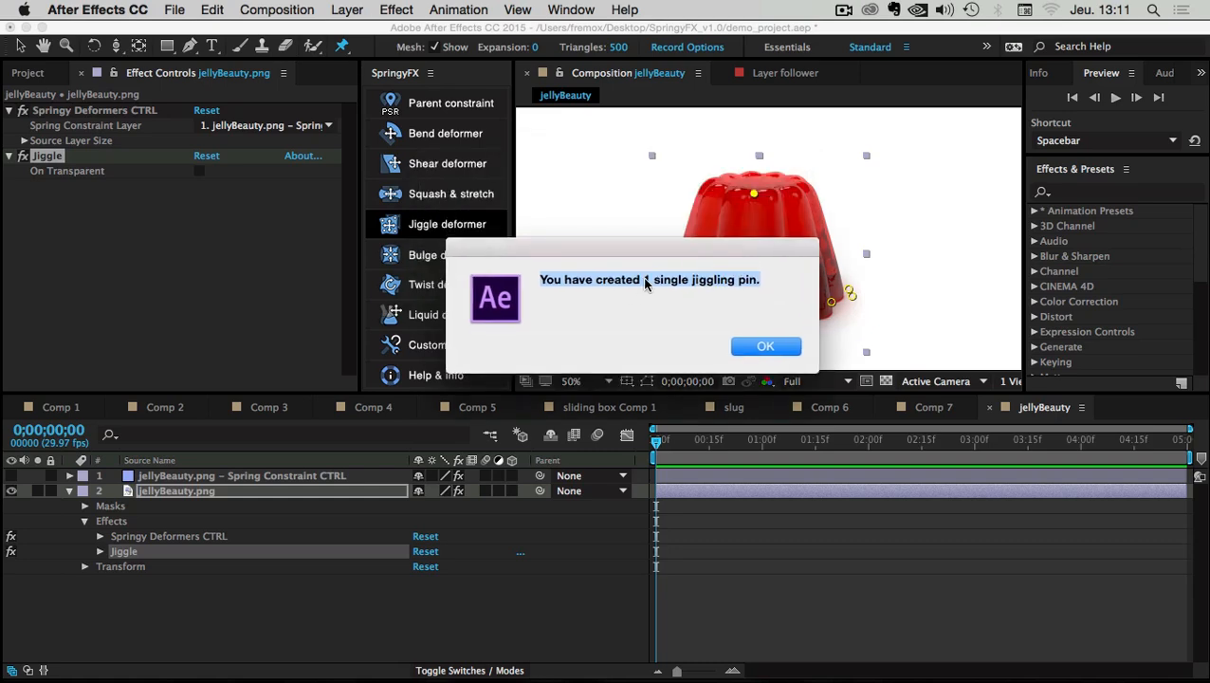
{"action": "left_click", "coordinate": [714, 280]}
{"action": "left_click", "coordinate": [749, 347]}
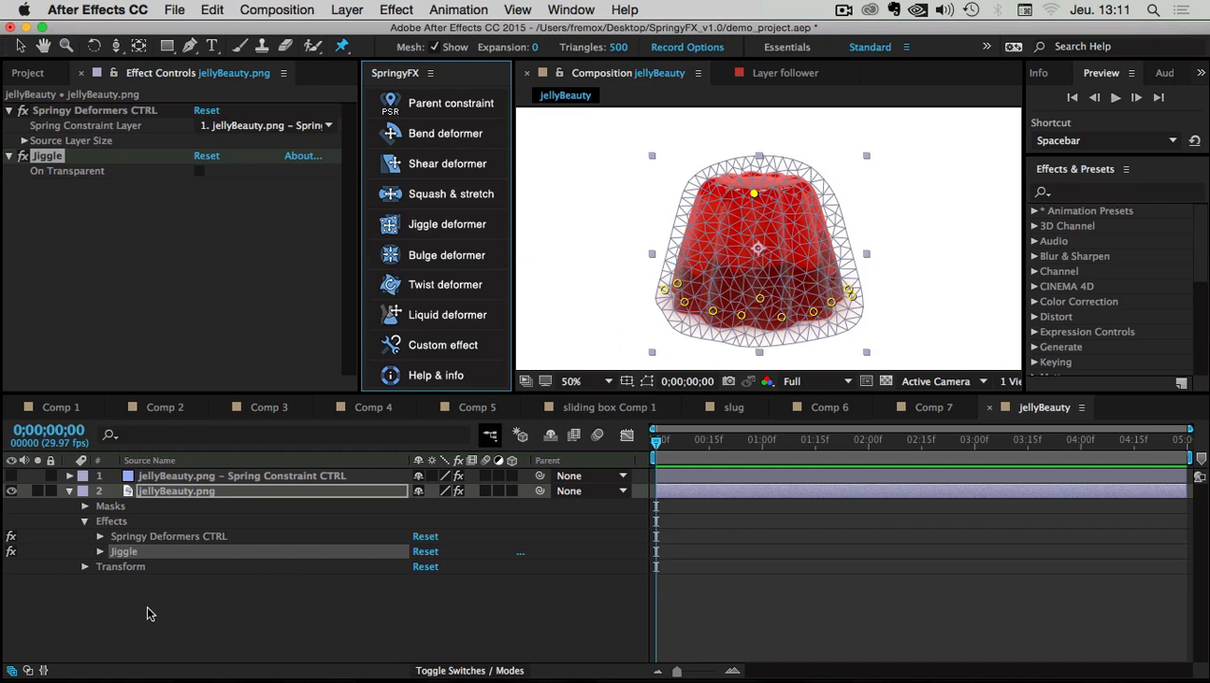
Inspect Jiggling MAX (100) on the Spring Constraint CTRL layer and scrub to preview the jiggle
{"action": "left_click", "coordinate": [161, 477]}
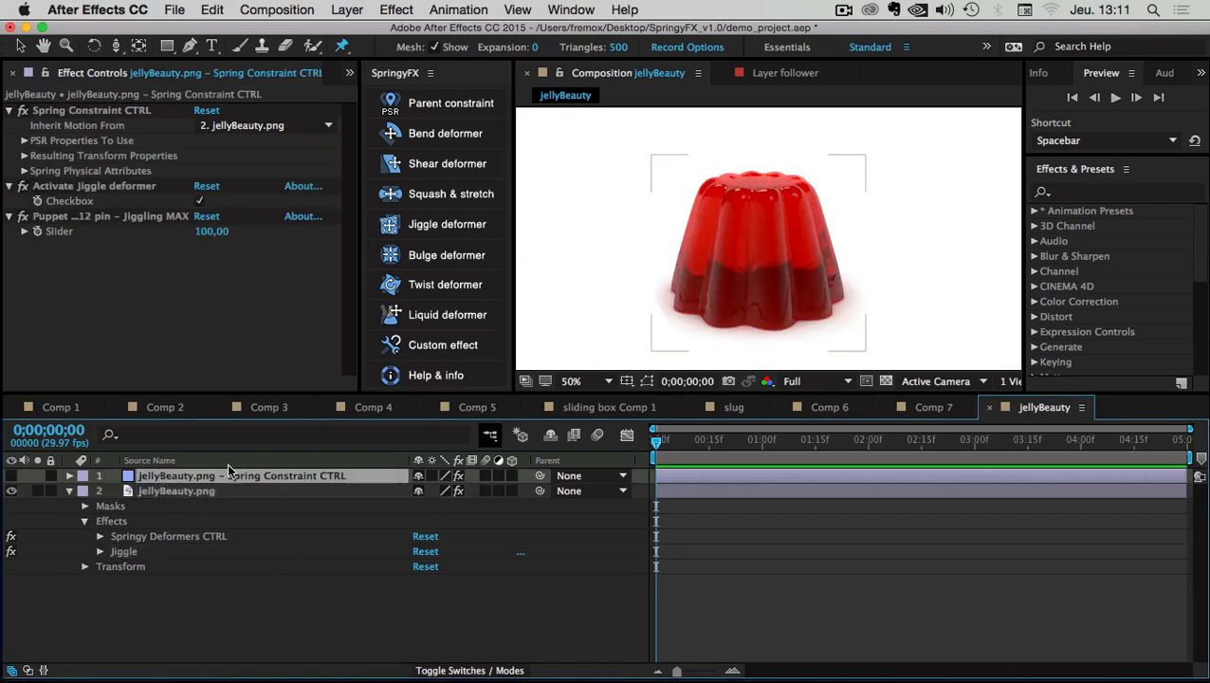
{"action": "left_click", "coordinate": [57, 214]}
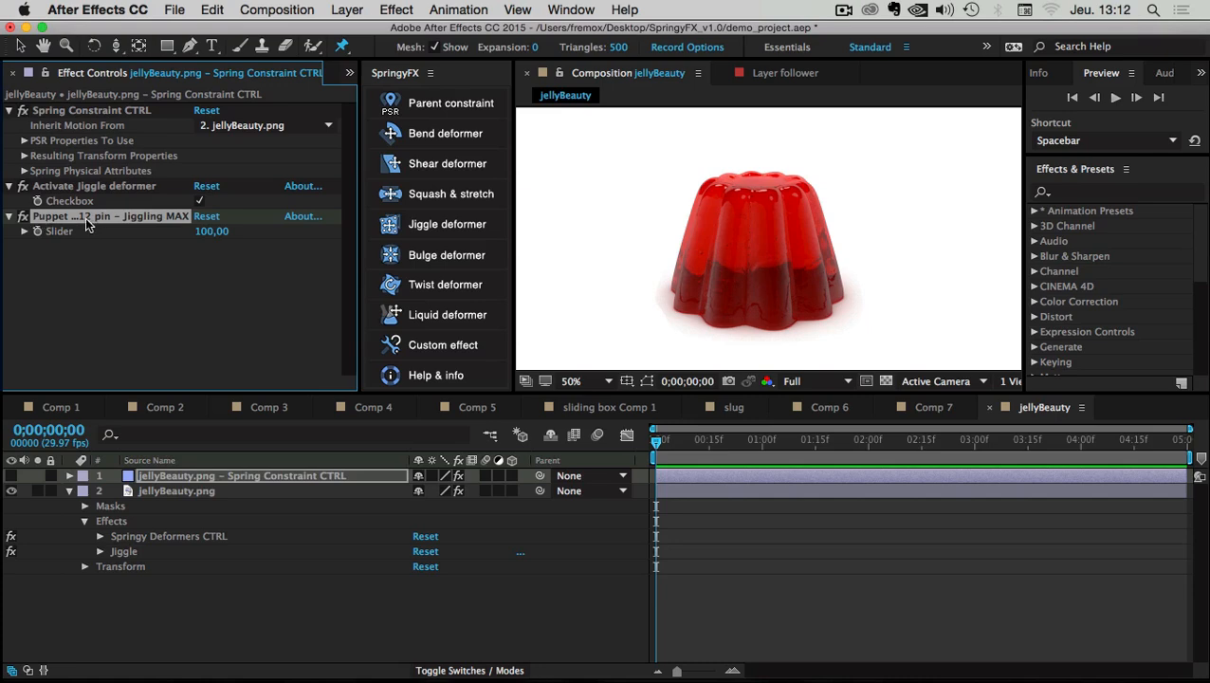
{"action": "left_click", "coordinate": [681, 598]}
{"action": "left_click_drag", "start_coordinate": [657, 443], "coordinate": [716, 451]}
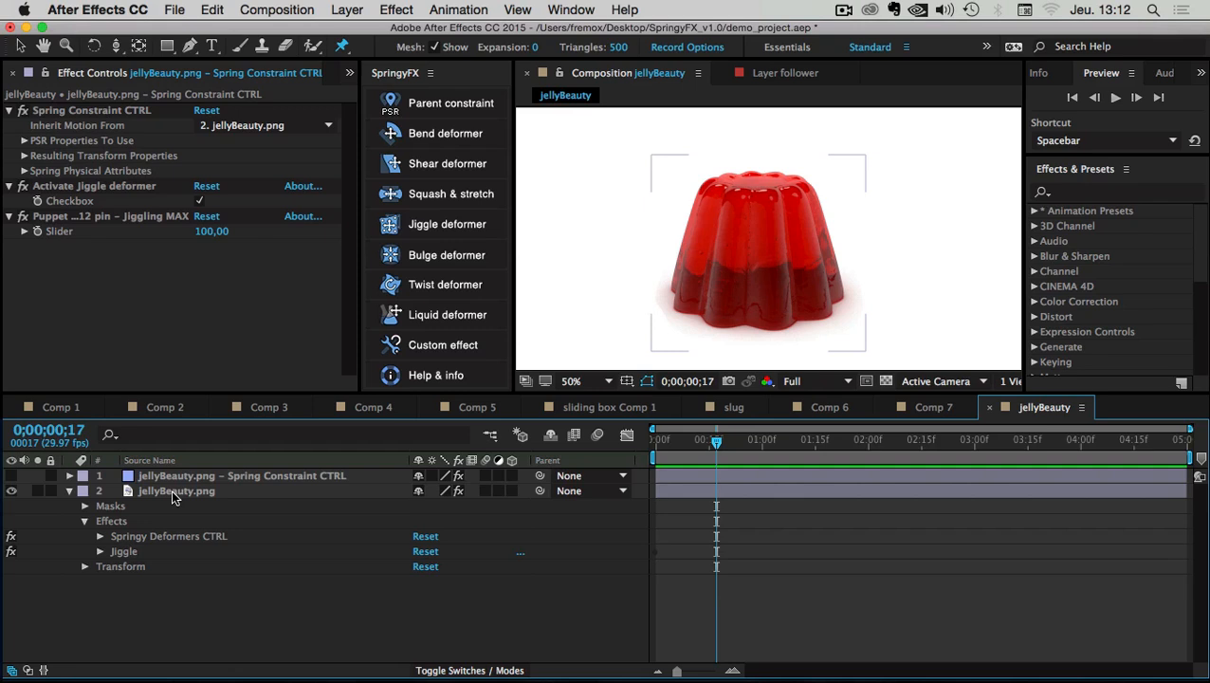
Keyframe Position so the jelly slides in from off the left edge around frames 12–16
{"action": "left_click", "coordinate": [173, 491]}
{"action": "key", "text": "comma"}
{"action": "key", "text": "v"}
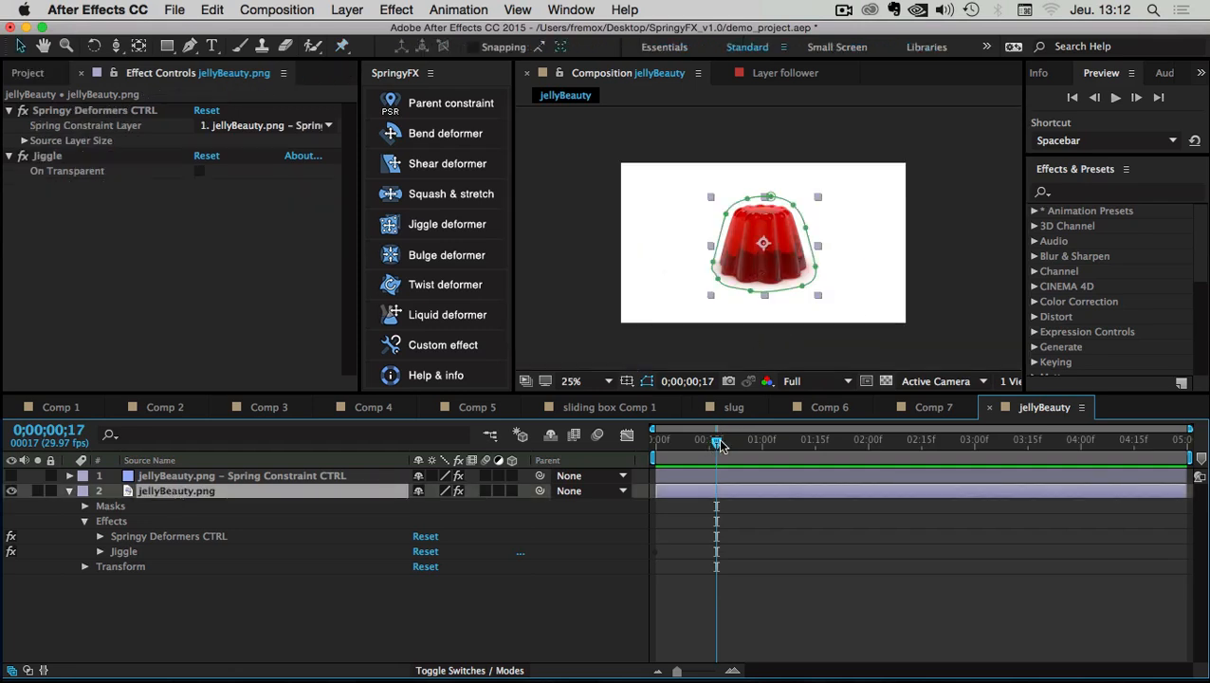
{"action": "mouse_move", "coordinate": [721, 446]}
{"action": "left_mouse_down"}
{"action": "mouse_move", "coordinate": [733, 446]}
{"action": "mouse_move", "coordinate": [714, 446]}
{"action": "left_mouse_up"}
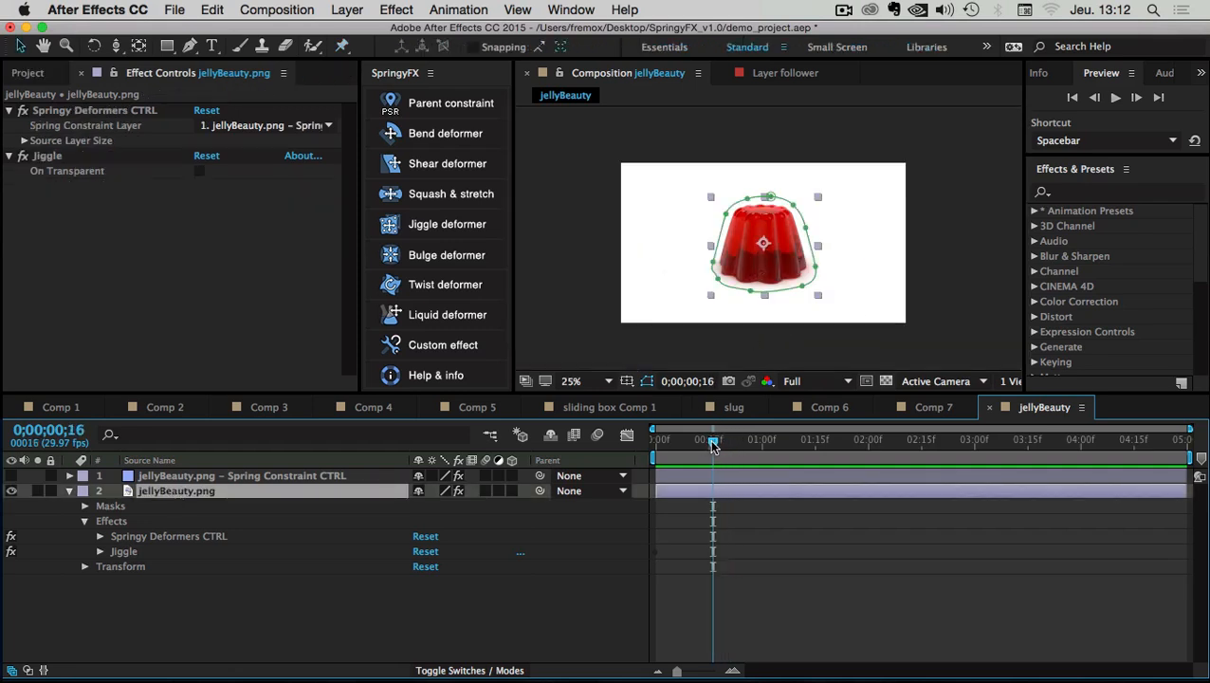
{"action": "key", "text": "p"}
{"action": "key", "text": "alt+shift+p"}
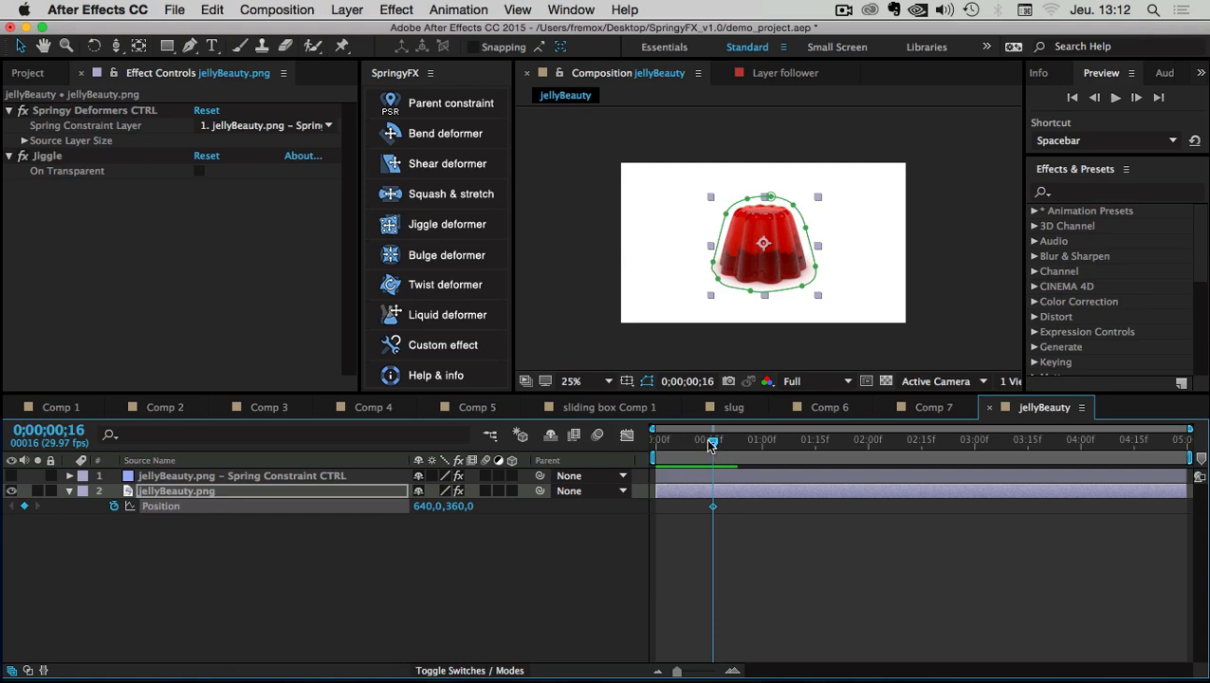
{"action": "left_click_drag", "start_coordinate": [711, 443], "coordinate": [698, 443]}
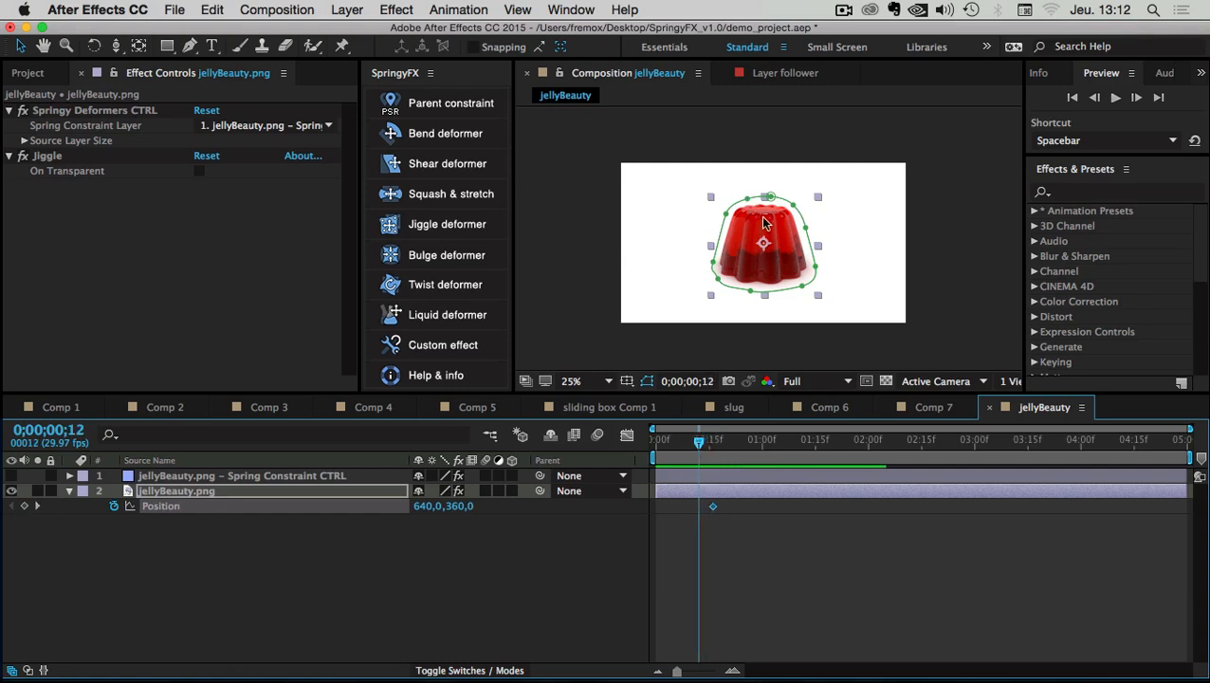
{"action": "left_click_drag", "start_coordinate": [764, 223], "coordinate": [555, 226]}
{"action": "mouse_move", "coordinate": [719, 512]}
{"action": "left_mouse_down"}
{"action": "mouse_move", "coordinate": [677, 500]}
{"action": "mouse_move", "coordinate": [711, 499]}
{"action": "left_mouse_up"}
End the preview range at 1;07 and preview the slide-in from the start
{"action": "left_click_drag", "start_coordinate": [685, 445], "coordinate": [786, 445]}
{"action": "key", "text": "n"}
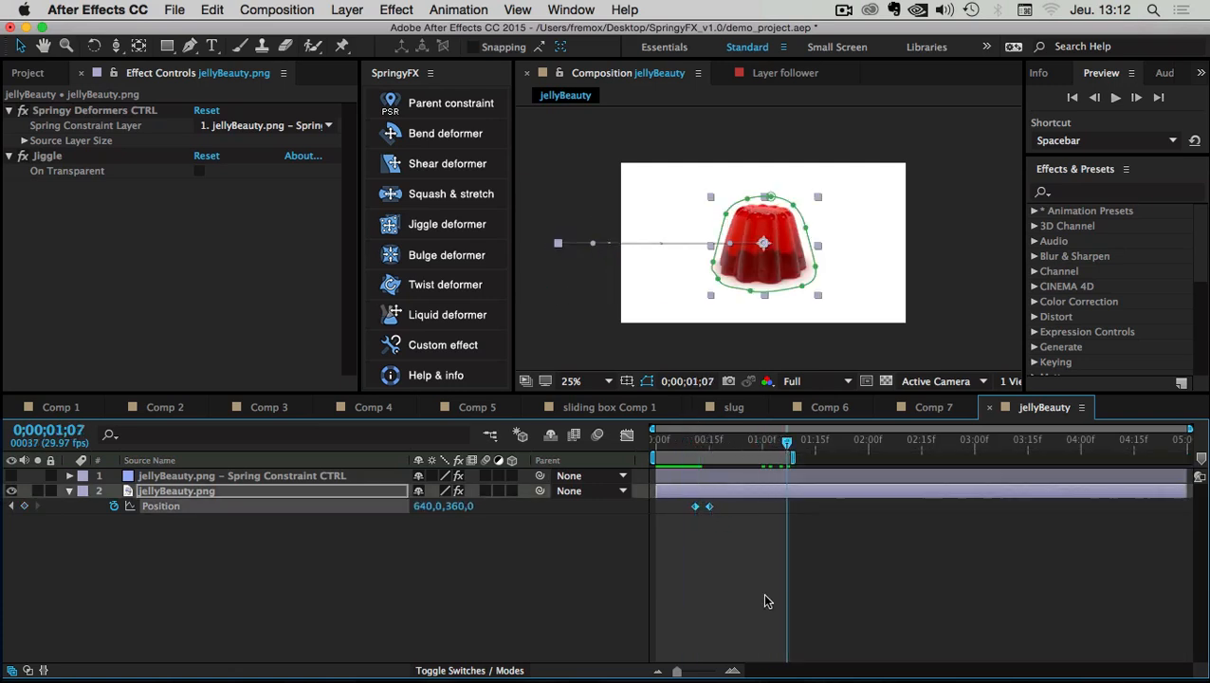
{"action": "left_click", "coordinate": [764, 600]}
{"action": "key", "text": "Home"}
{"action": "left_click", "coordinate": [1117, 99]}
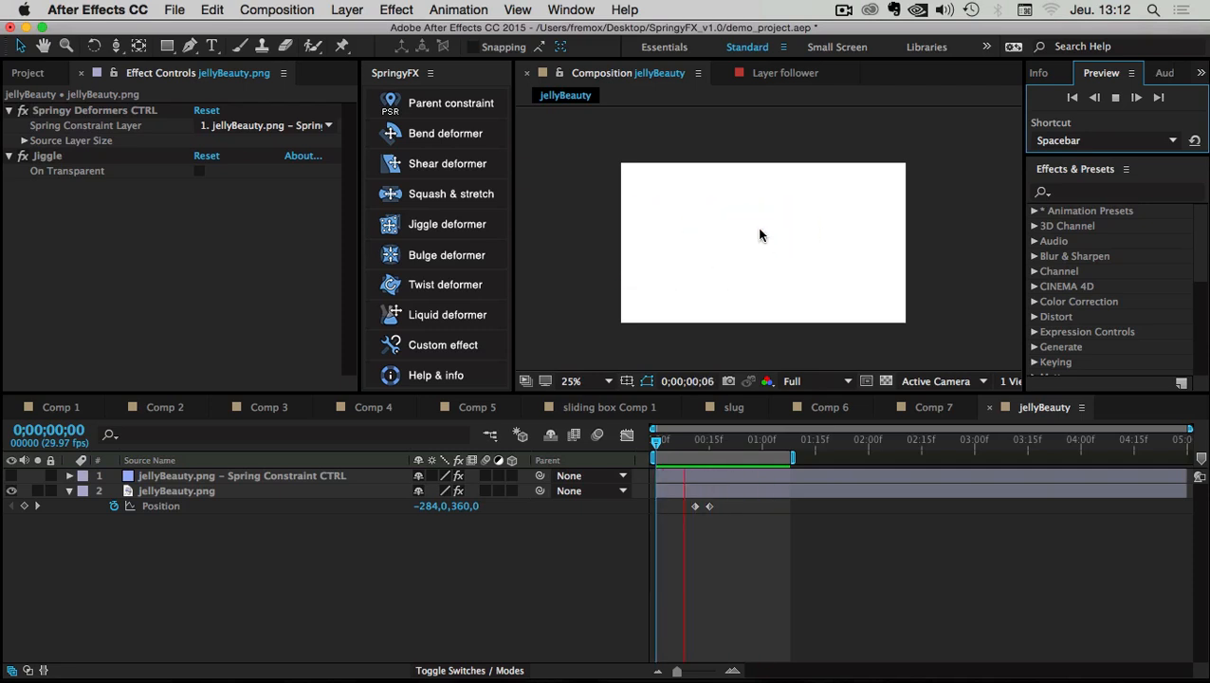
{"action": "key", "text": "space"}
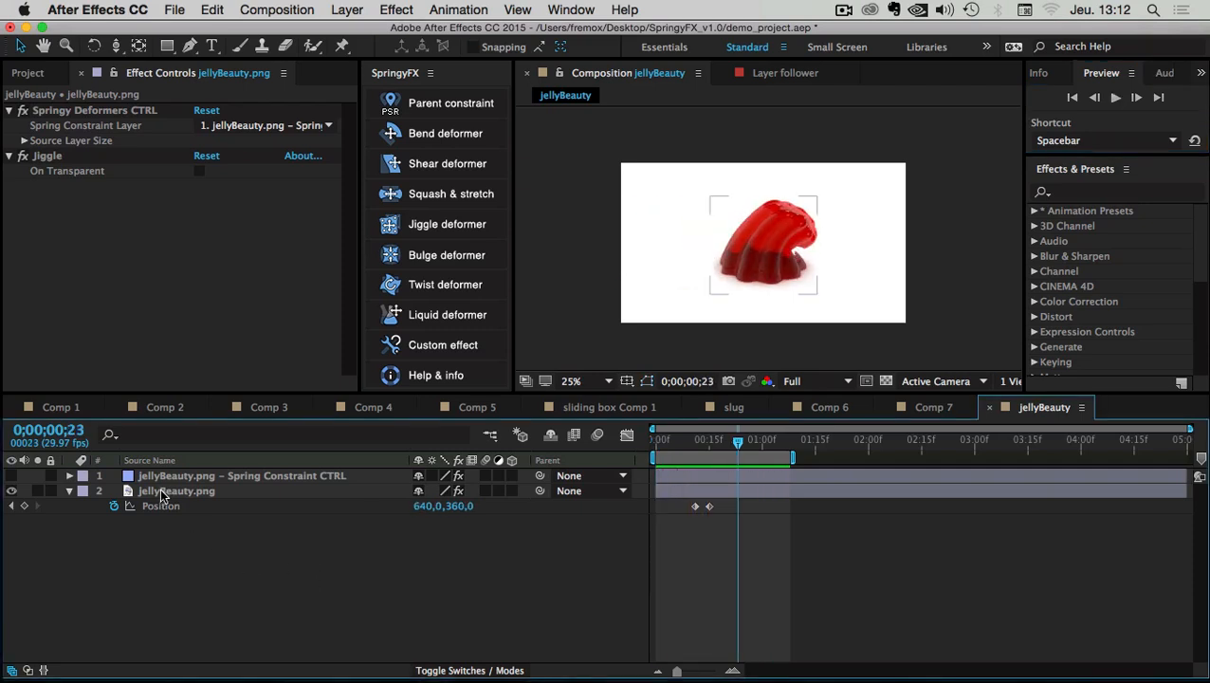
{"action": "left_click", "coordinate": [167, 491]}
{"action": "left_click", "coordinate": [177, 476]}
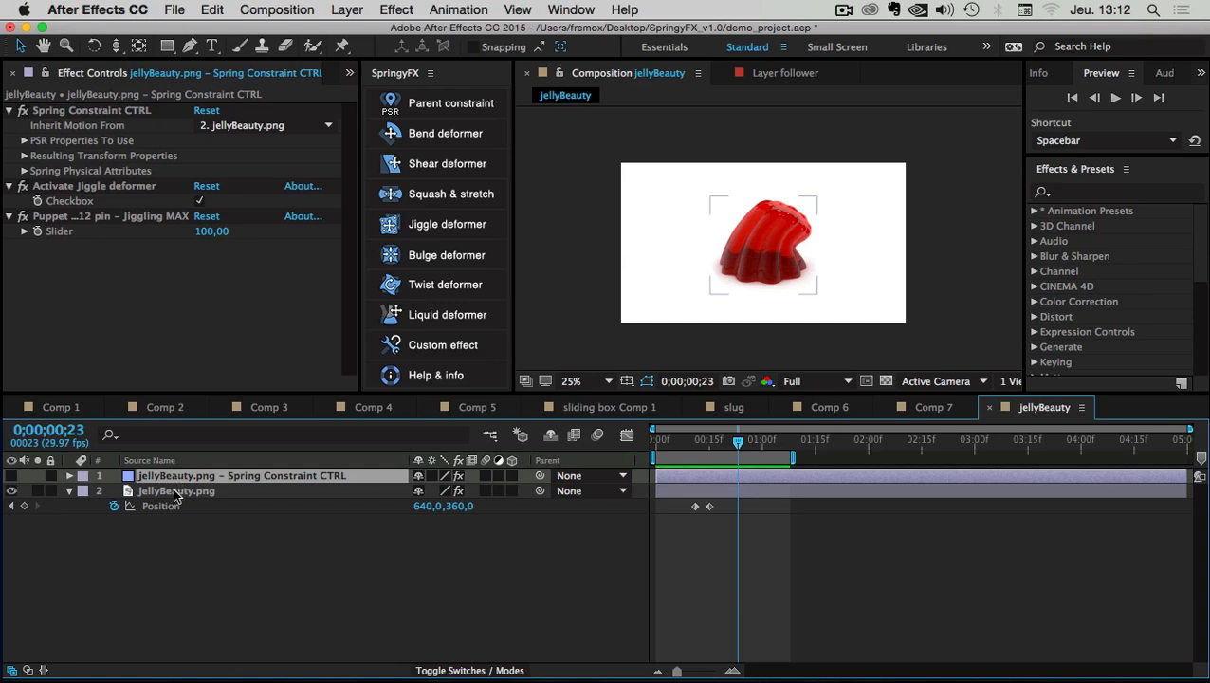
{"action": "left_click", "coordinate": [177, 491]}
{"action": "left_click", "coordinate": [47, 156]}
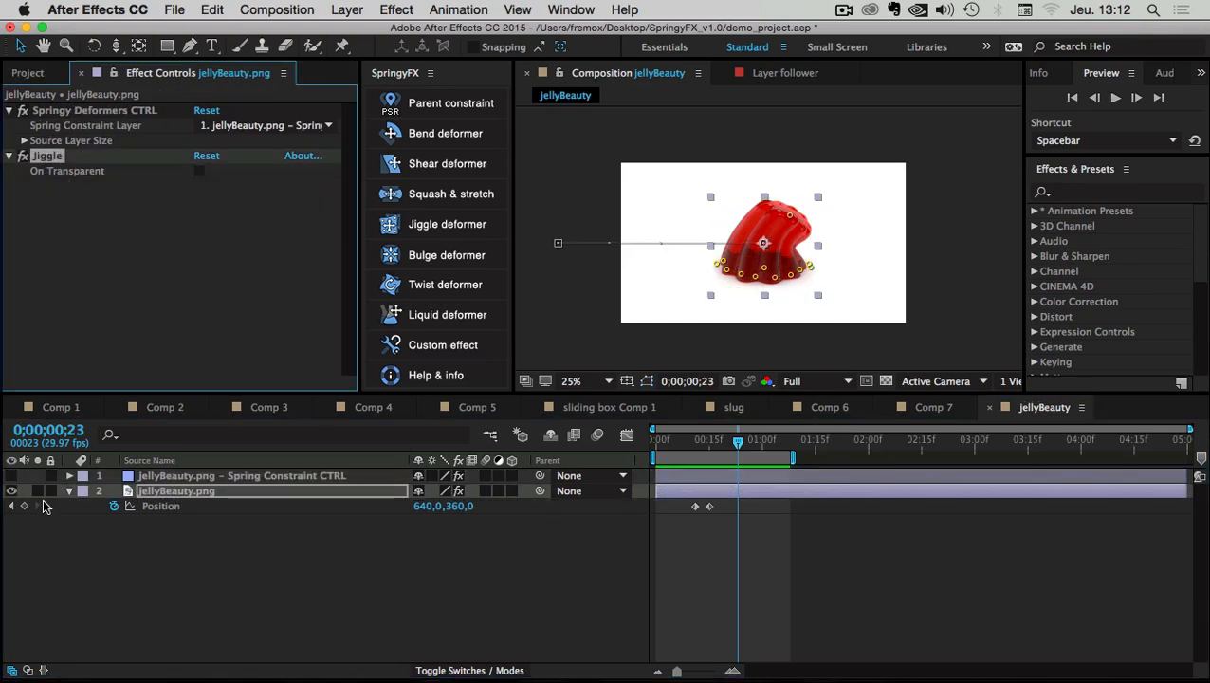
{"action": "left_click", "coordinate": [342, 47]}
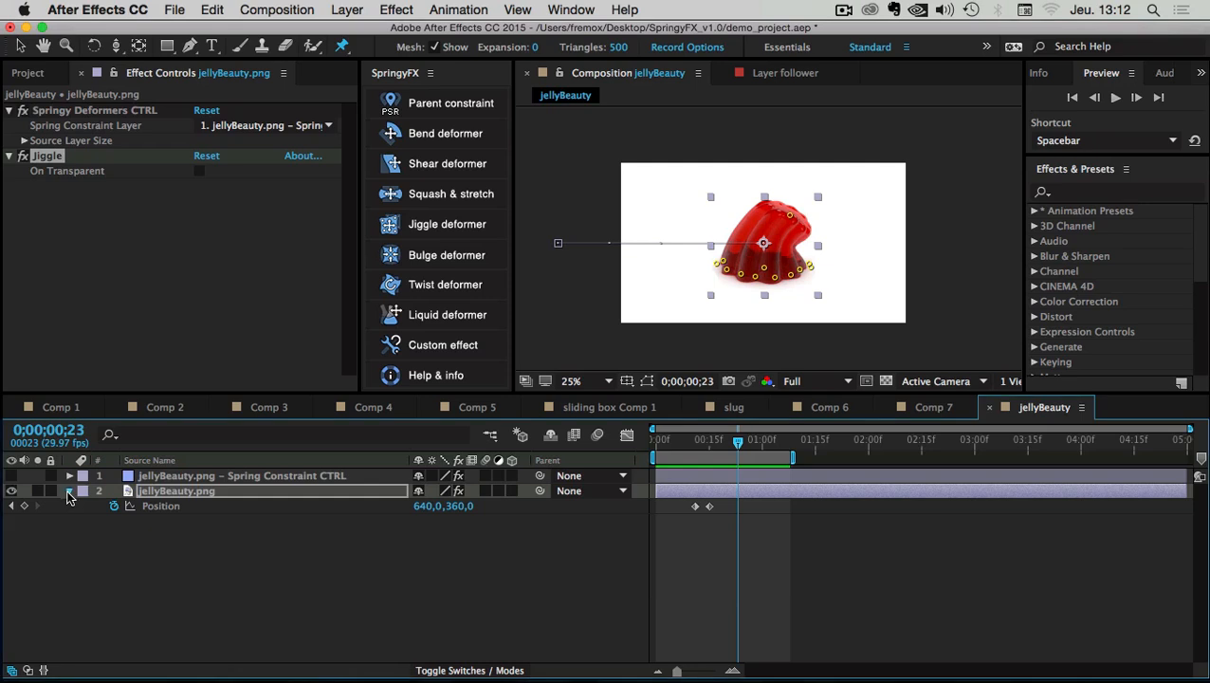
{"action": "left_click", "coordinate": [69, 491]}
{"action": "left_click", "coordinate": [68, 491]}
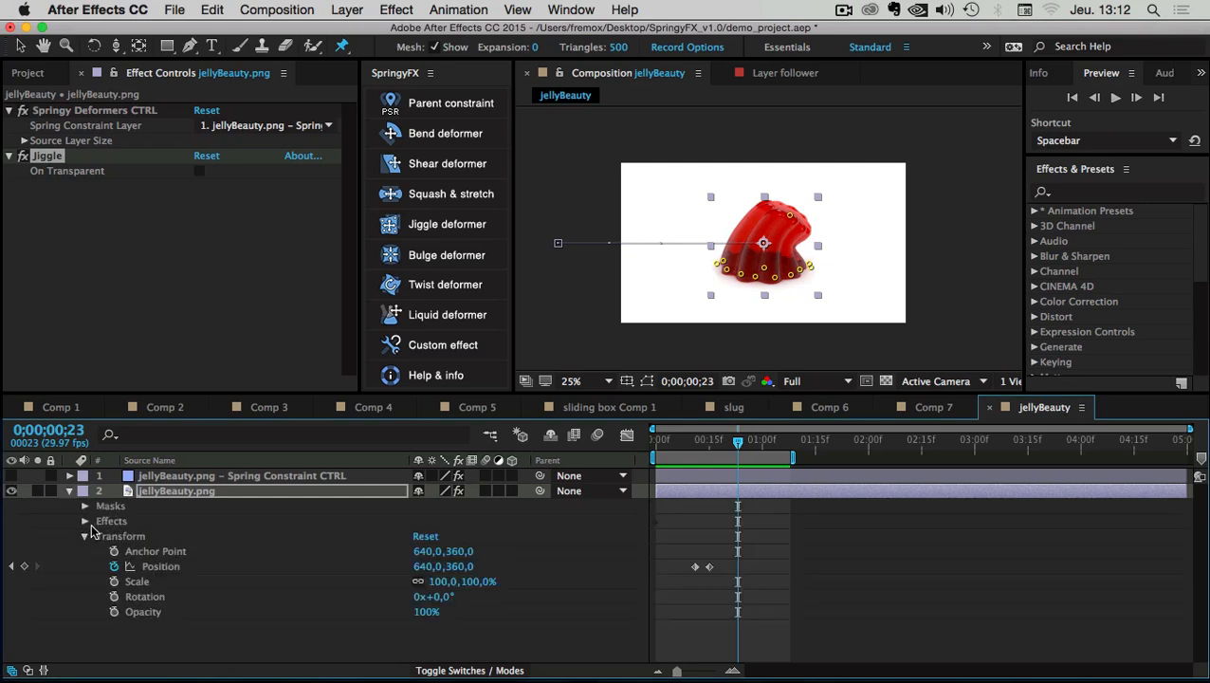
{"action": "left_click", "coordinate": [69, 491]}
{"action": "key", "text": "period"}
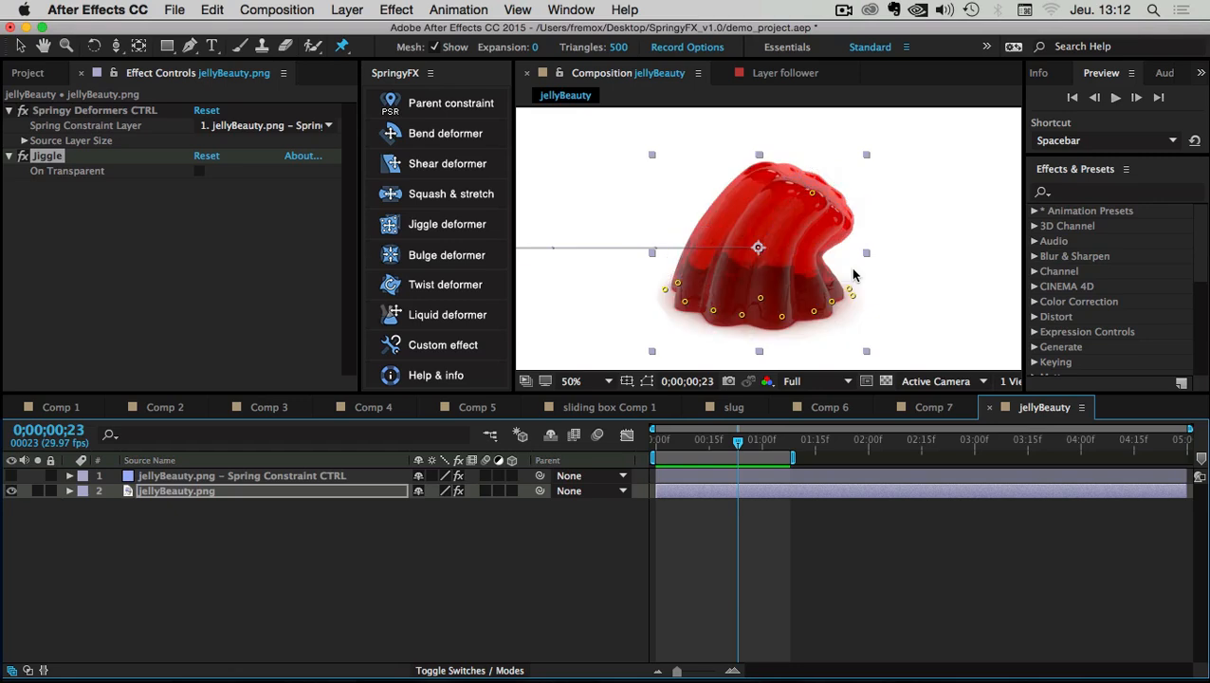
{"action": "left_click_drag", "start_coordinate": [739, 443], "coordinate": [731, 445]}
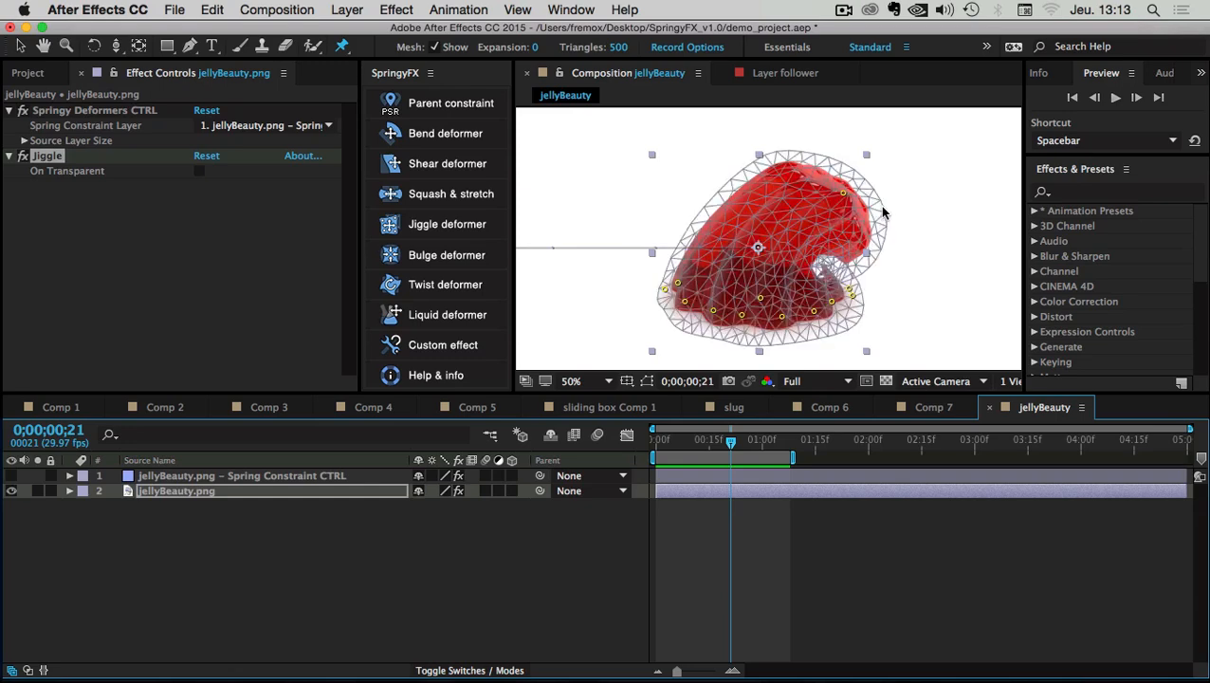
{"action": "mouse_move", "coordinate": [731, 442]}
{"action": "left_mouse_down"}
{"action": "mouse_move", "coordinate": [704, 445]}
{"action": "mouse_move", "coordinate": [716, 451]}
{"action": "left_mouse_up"}
{"action": "left_click", "coordinate": [188, 531]}
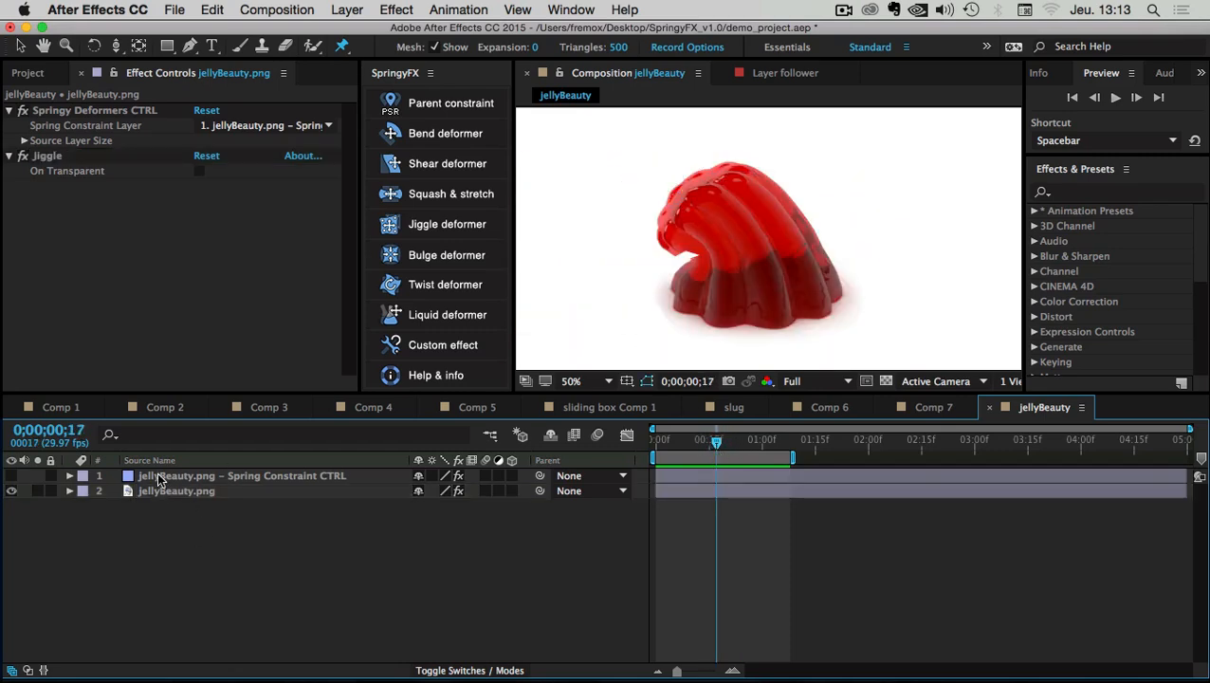
Try Jiggling MAX values between 32 and 100 on Spring Constraint CTRL and preview
{"action": "left_click", "coordinate": [161, 476]}
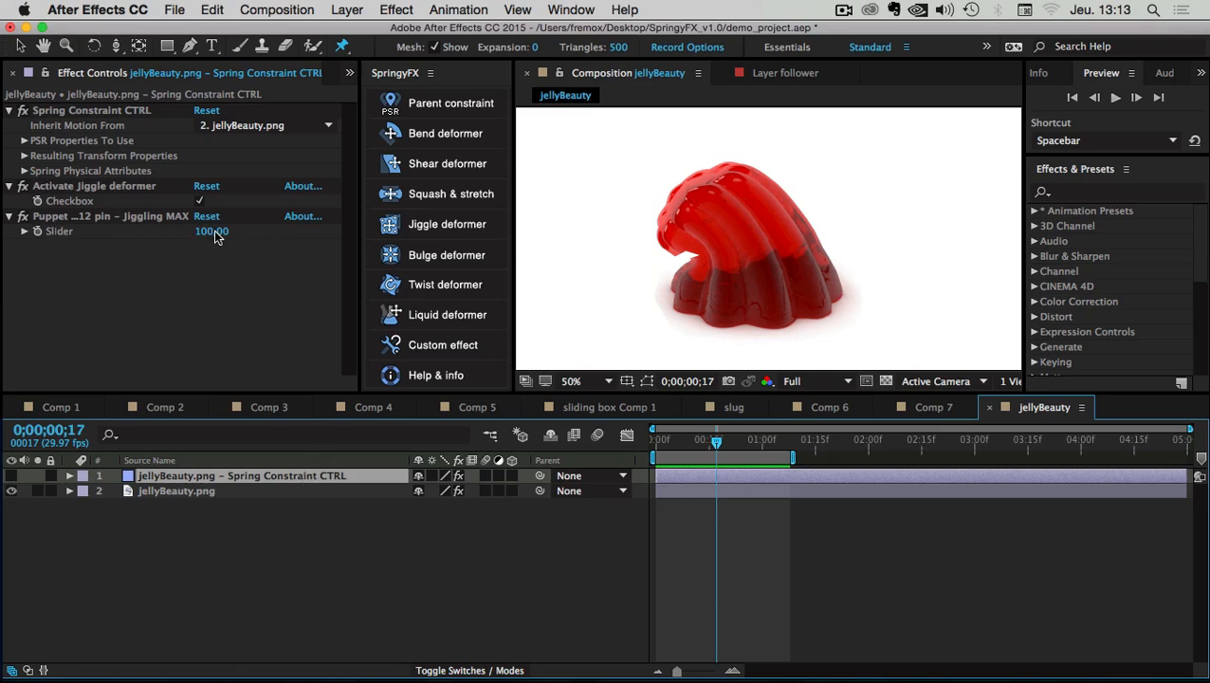
{"action": "left_click_drag", "start_coordinate": [211, 235], "coordinate": [162, 235]}
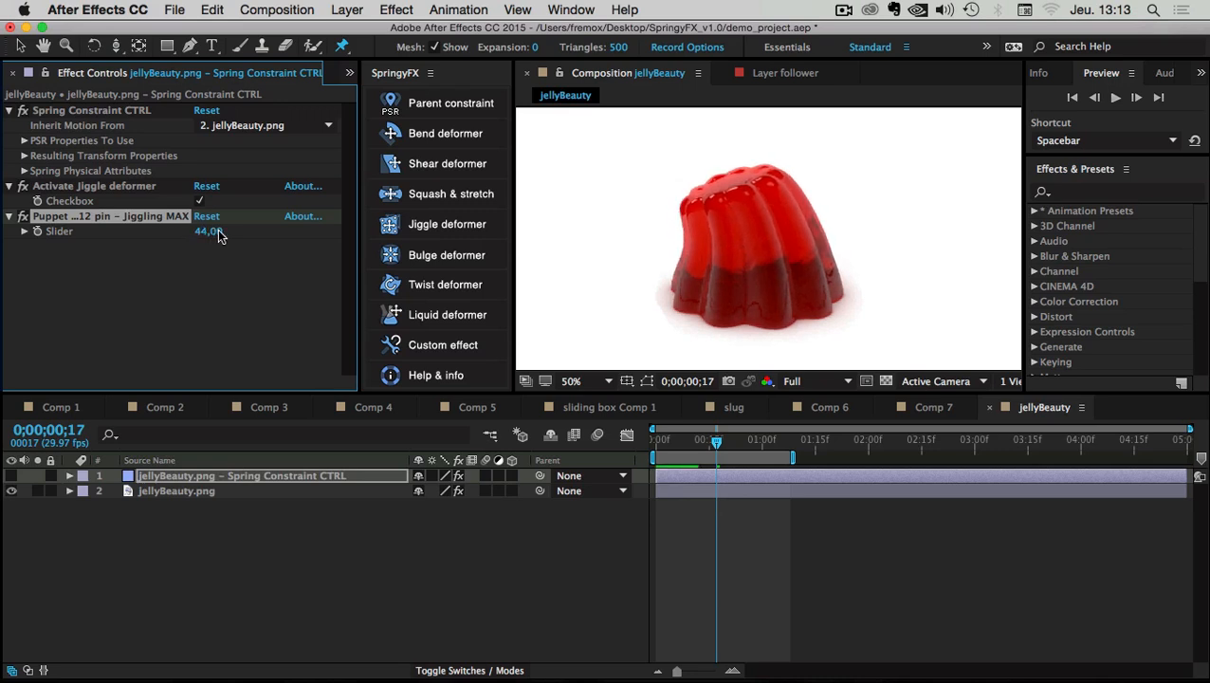
{"action": "left_click_drag", "start_coordinate": [219, 249], "coordinate": [214, 246]}
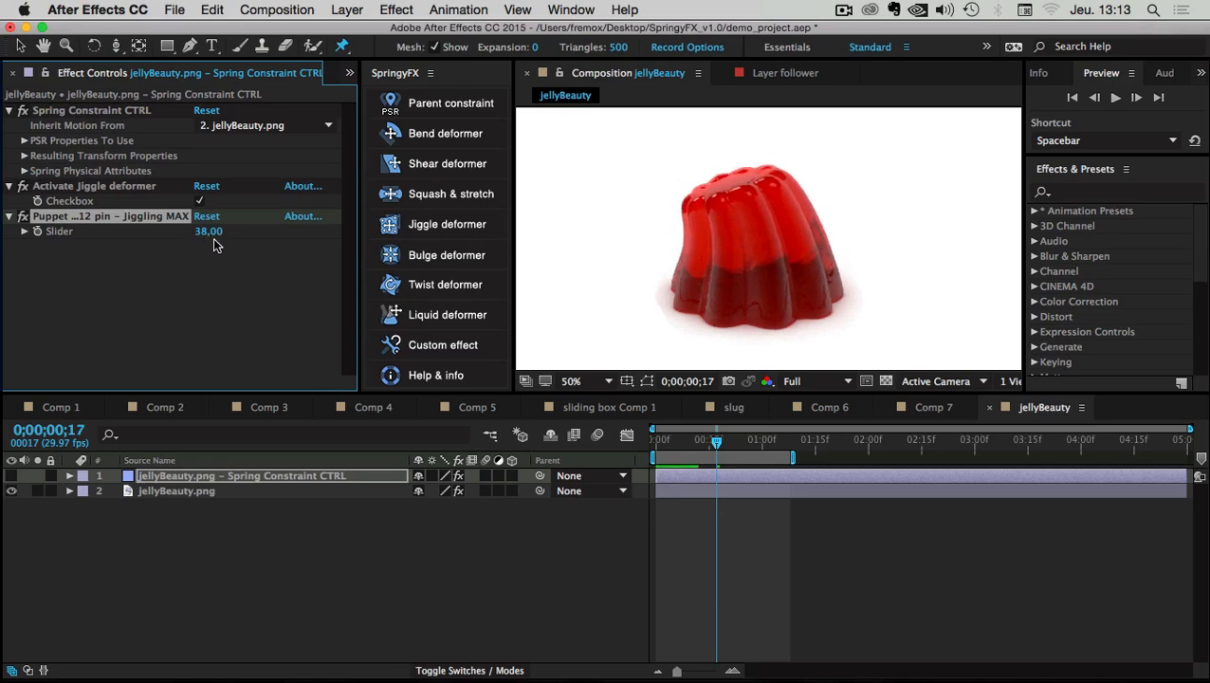
{"action": "left_click", "coordinate": [209, 232]}
{"action": "type", "text": "100"}
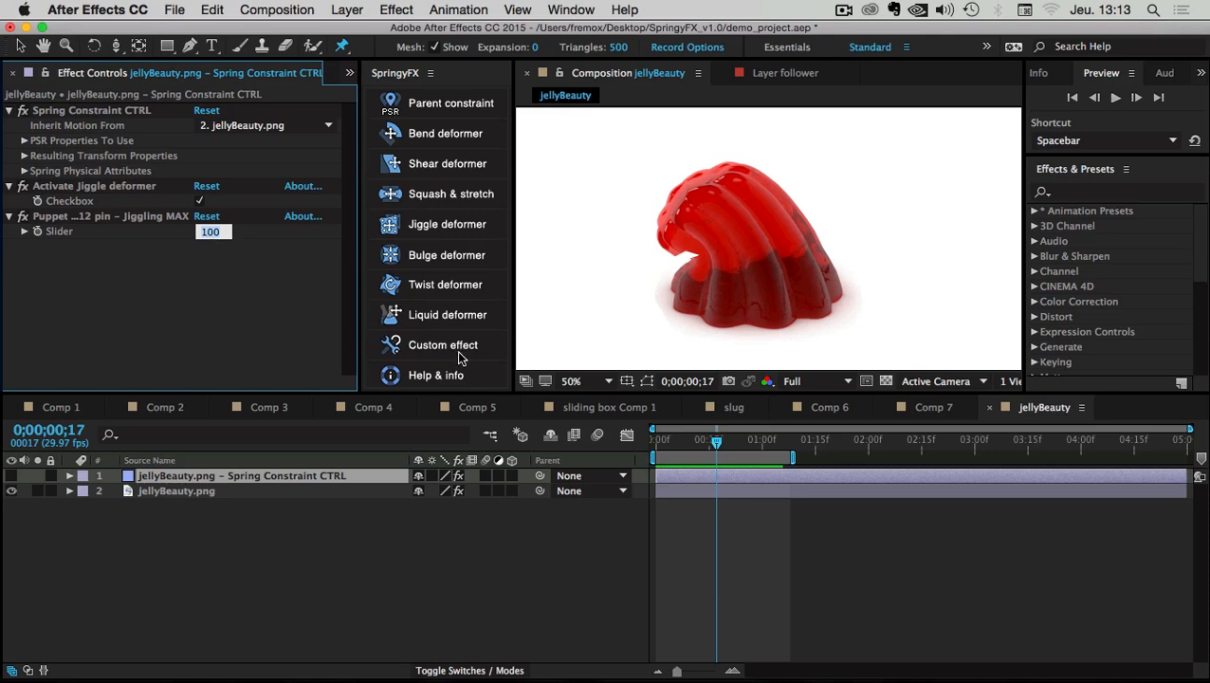
{"action": "left_click", "coordinate": [706, 434]}
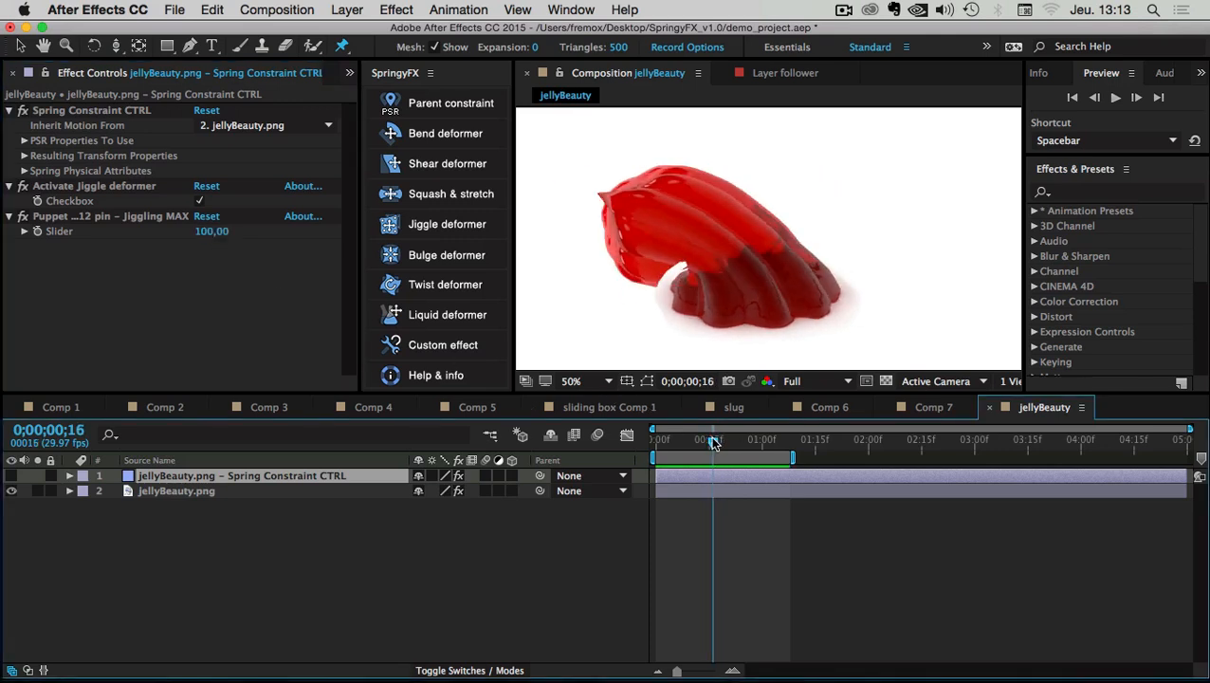
{"action": "left_click_drag", "start_coordinate": [226, 237], "coordinate": [156, 240]}
{"action": "left_click", "coordinate": [742, 250]}
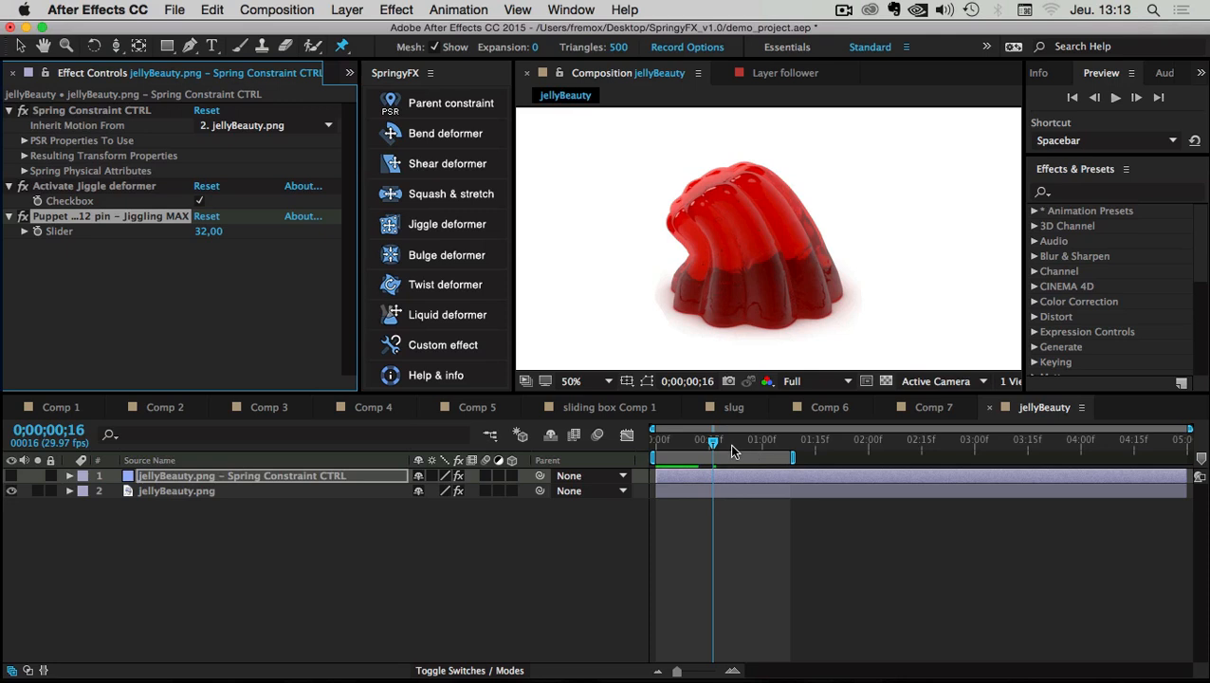
{"action": "left_click", "coordinate": [655, 442]}
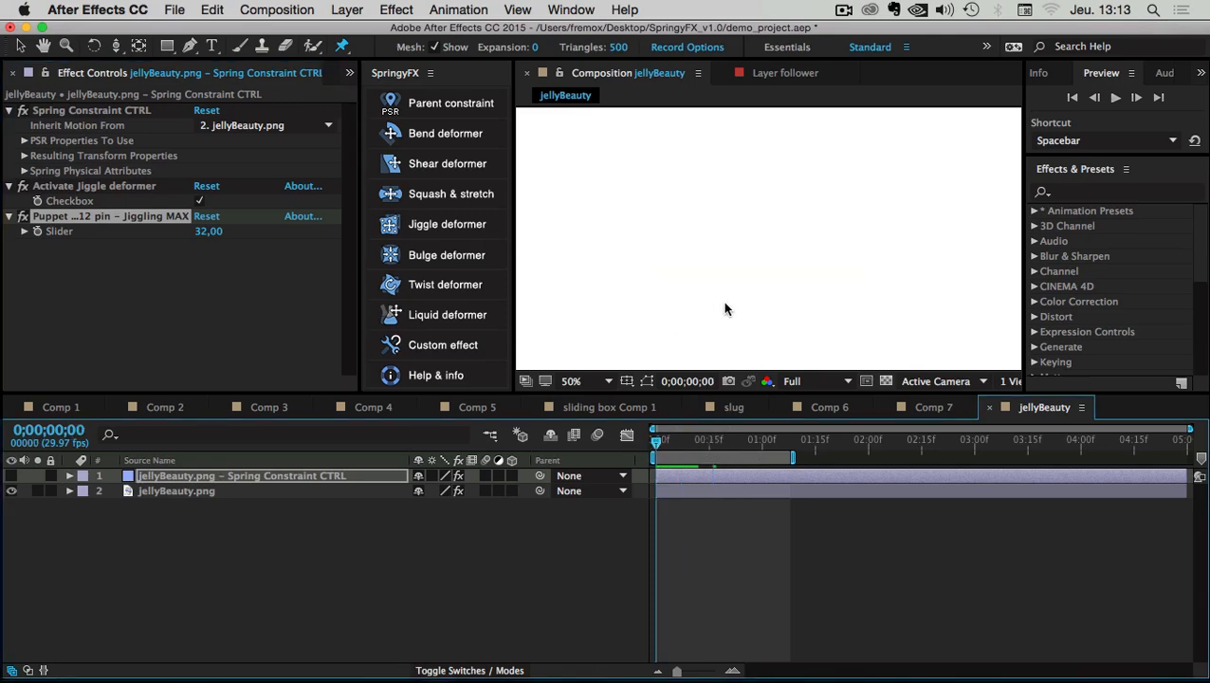
{"action": "key", "text": "space"}
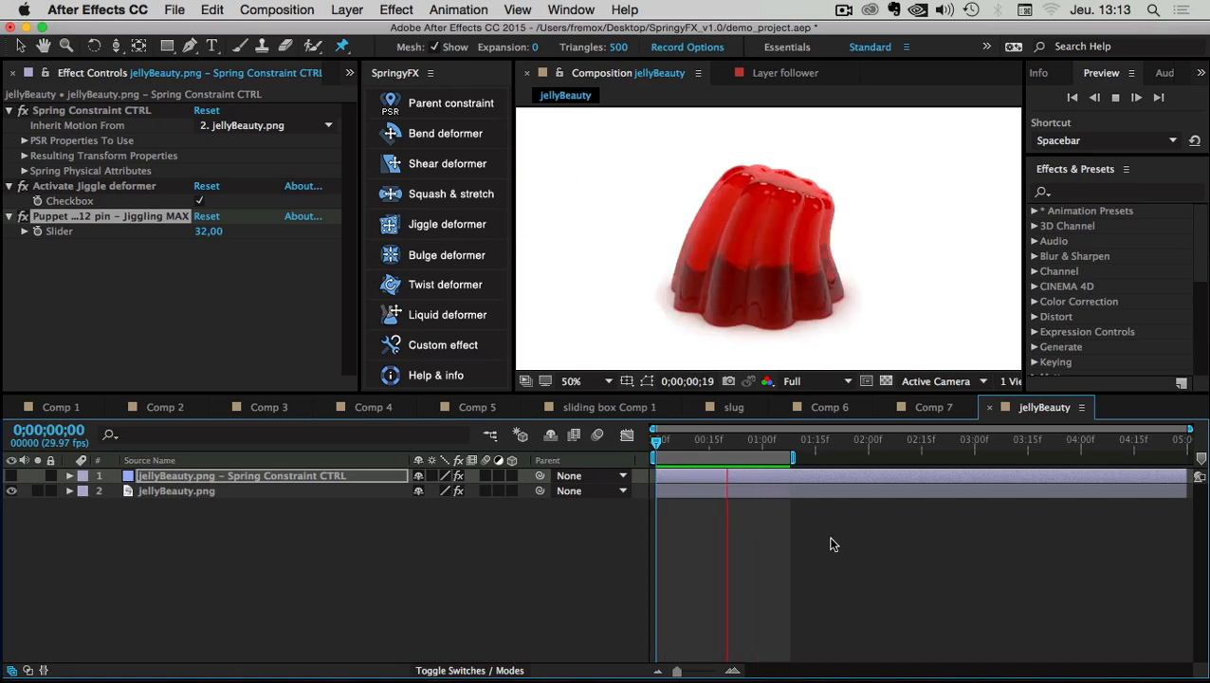
Lower Jiggling MAX to about 20, preview, and extend the preview range to about 2 seconds
{"action": "left_click", "coordinate": [720, 545]}
{"action": "left_click", "coordinate": [692, 442]}
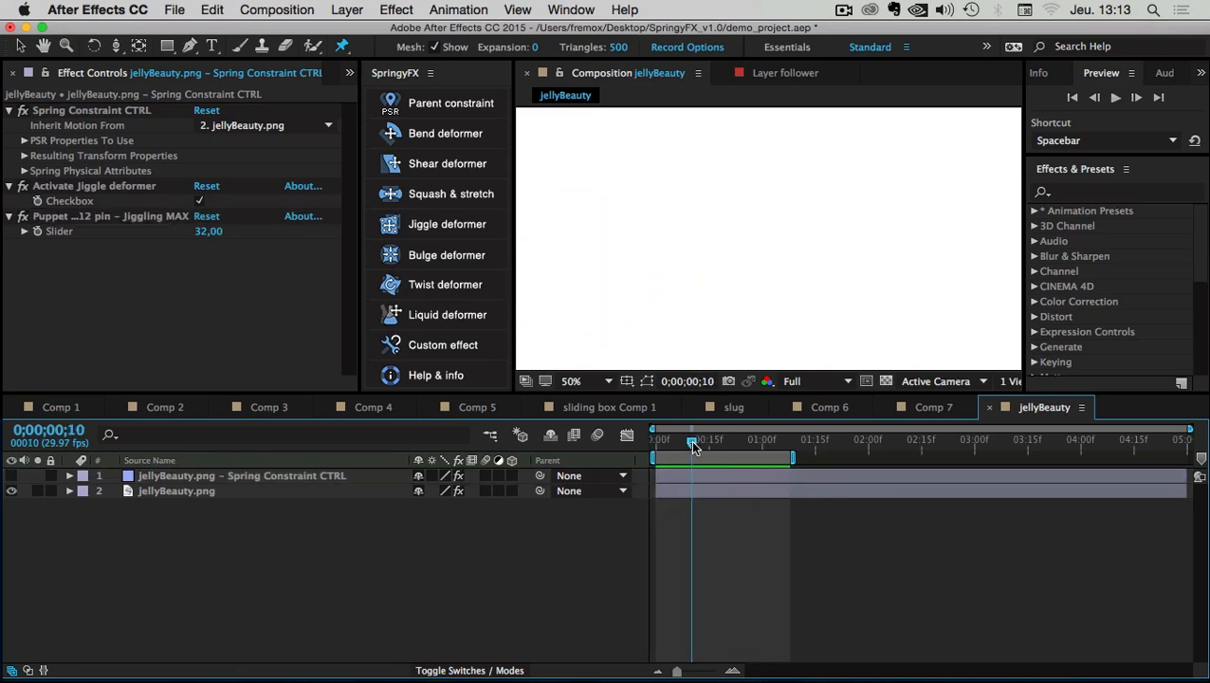
{"action": "left_click_drag", "start_coordinate": [692, 445], "coordinate": [705, 443]}
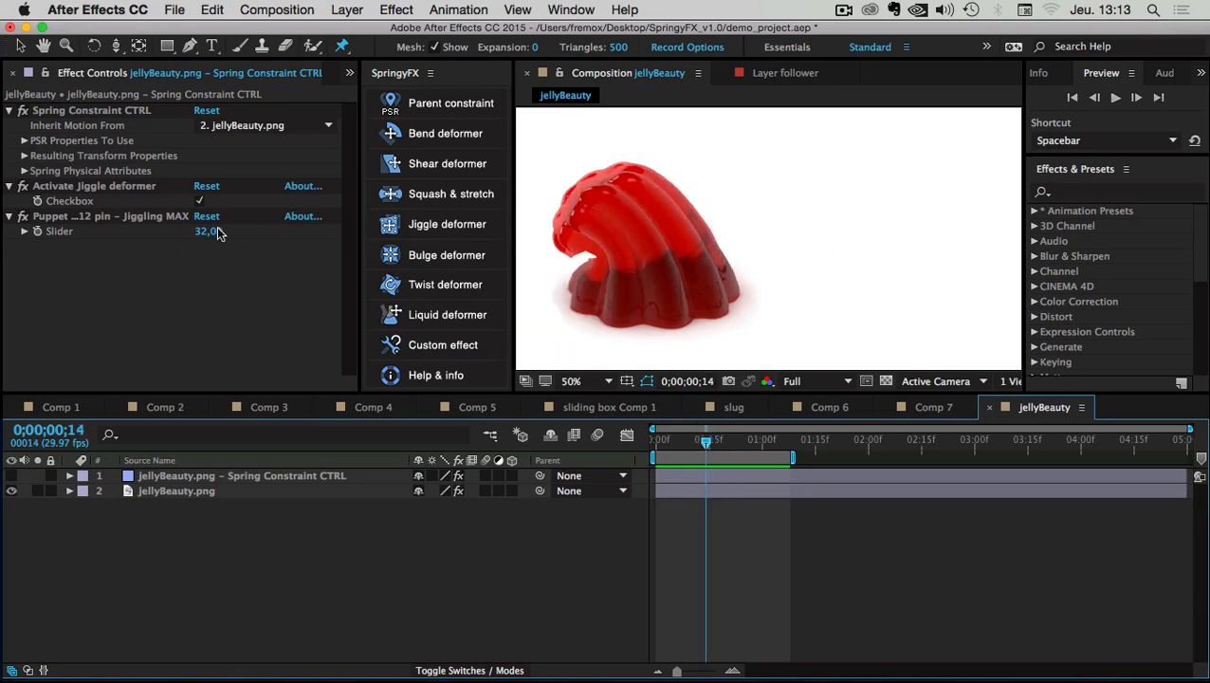
{"action": "left_click_drag", "start_coordinate": [212, 236], "coordinate": [208, 237]}
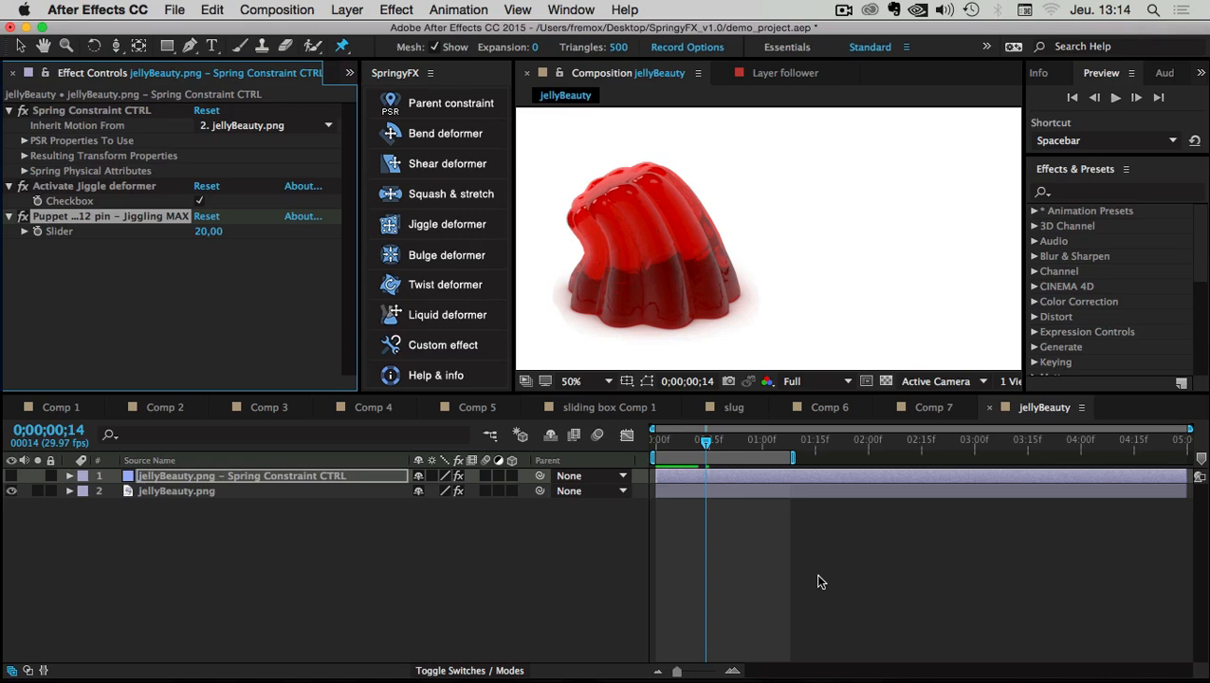
{"action": "key", "text": "space"}
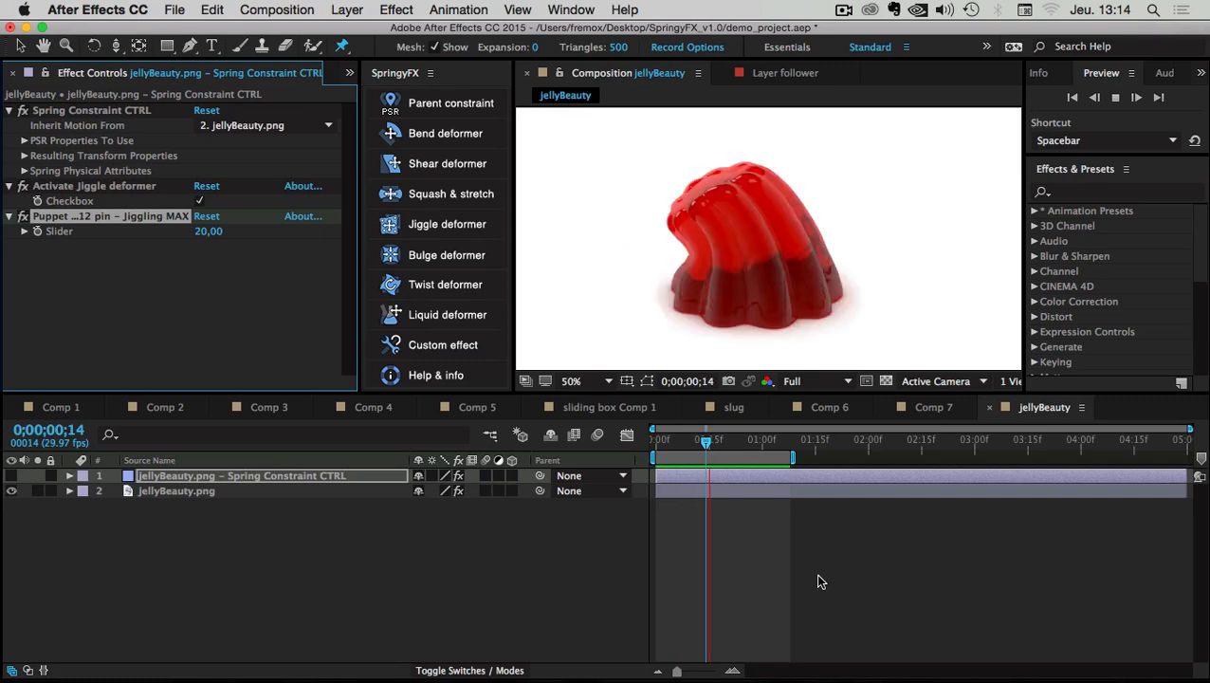
{"action": "left_click", "coordinate": [806, 600]}
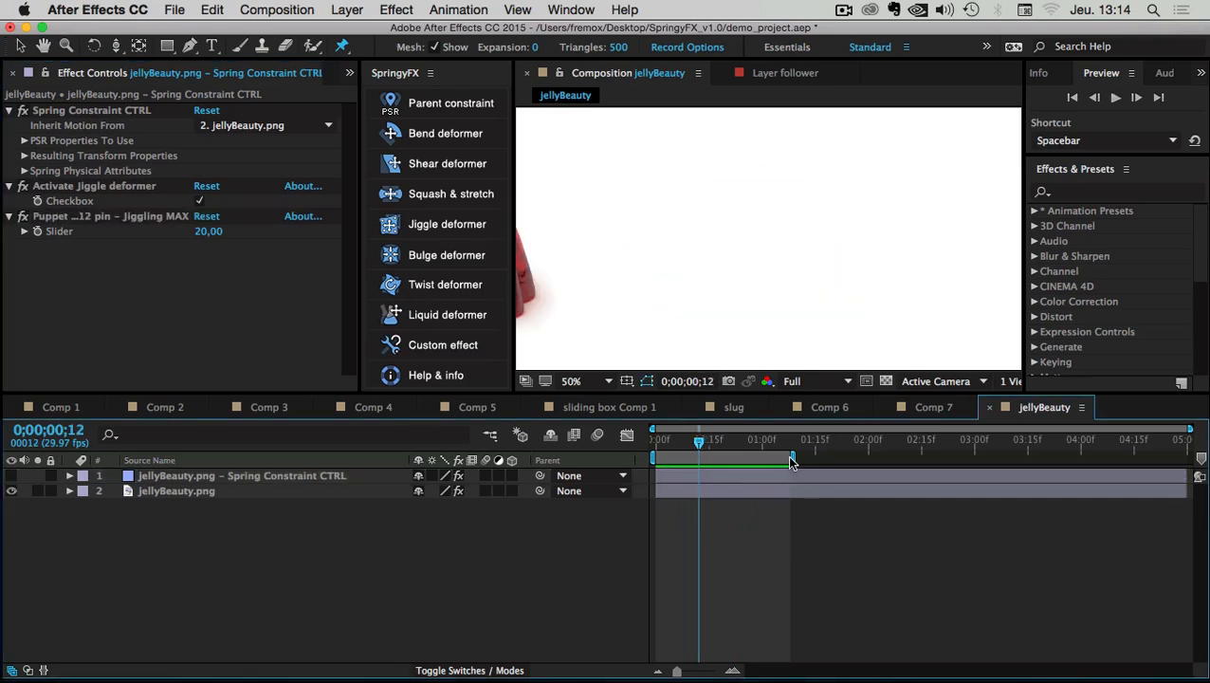
{"action": "left_click_drag", "start_coordinate": [791, 457], "coordinate": [845, 457]}
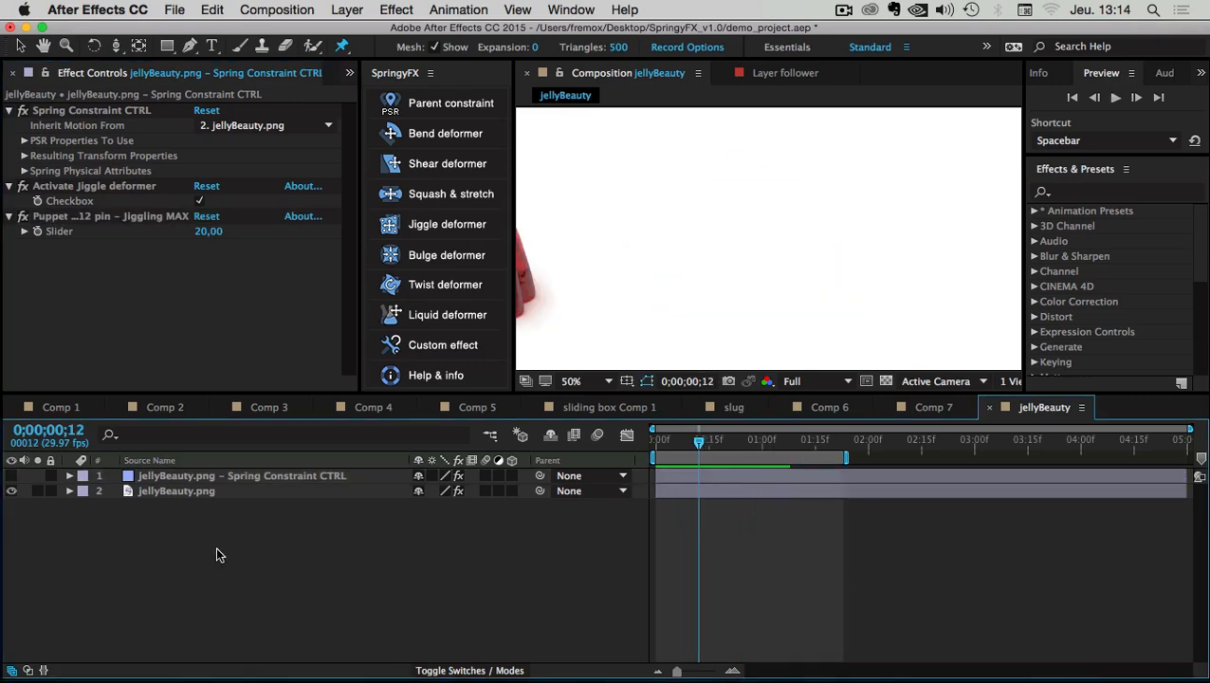
{"action": "left_click", "coordinate": [173, 475]}
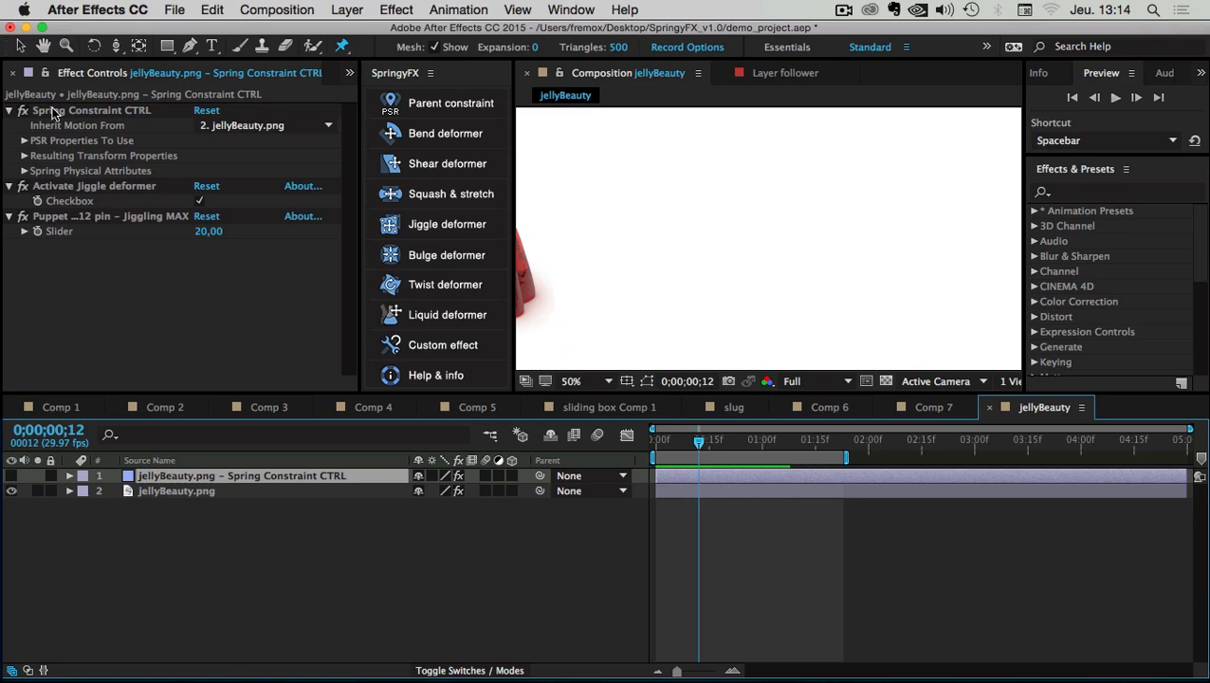
In Spring Physical Attributes, set Elasticity to 8,50 and Damping to 2,00
{"action": "left_click", "coordinate": [25, 170]}
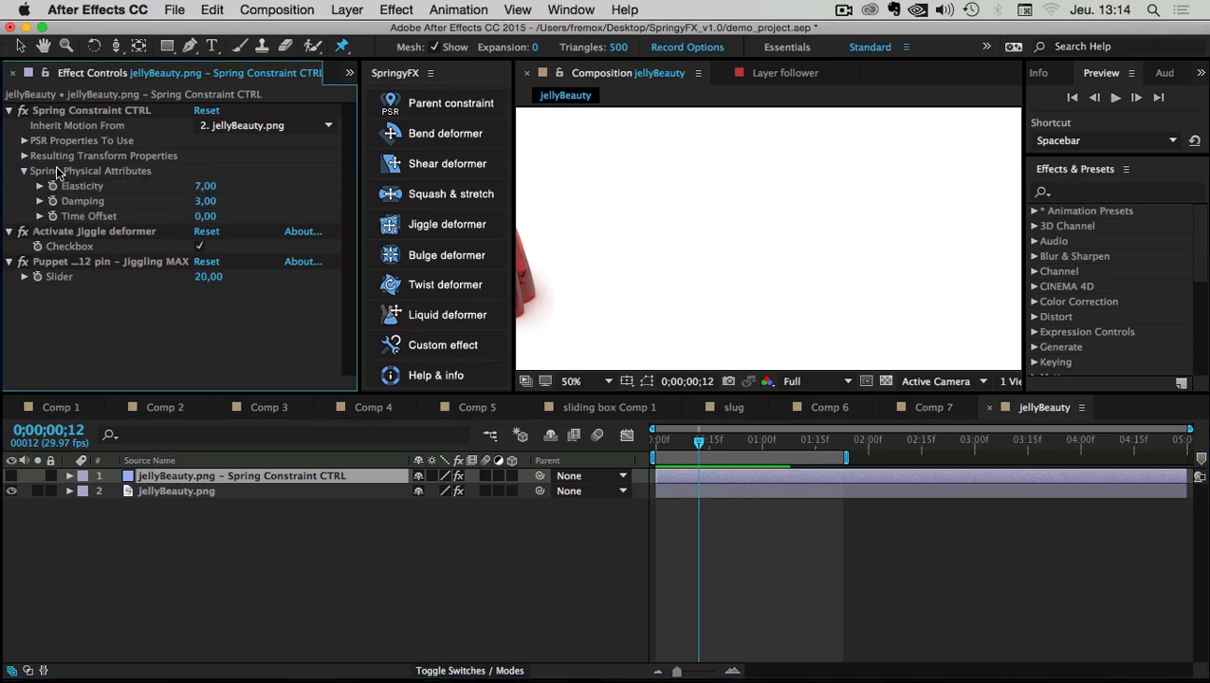
{"action": "left_click", "coordinate": [206, 187]}
{"action": "type", "text": "9"}
{"action": "key", "text": "Return"}
{"action": "left_click", "coordinate": [202, 201]}
{"action": "type", "text": "2"}
{"action": "key", "text": "Return"}
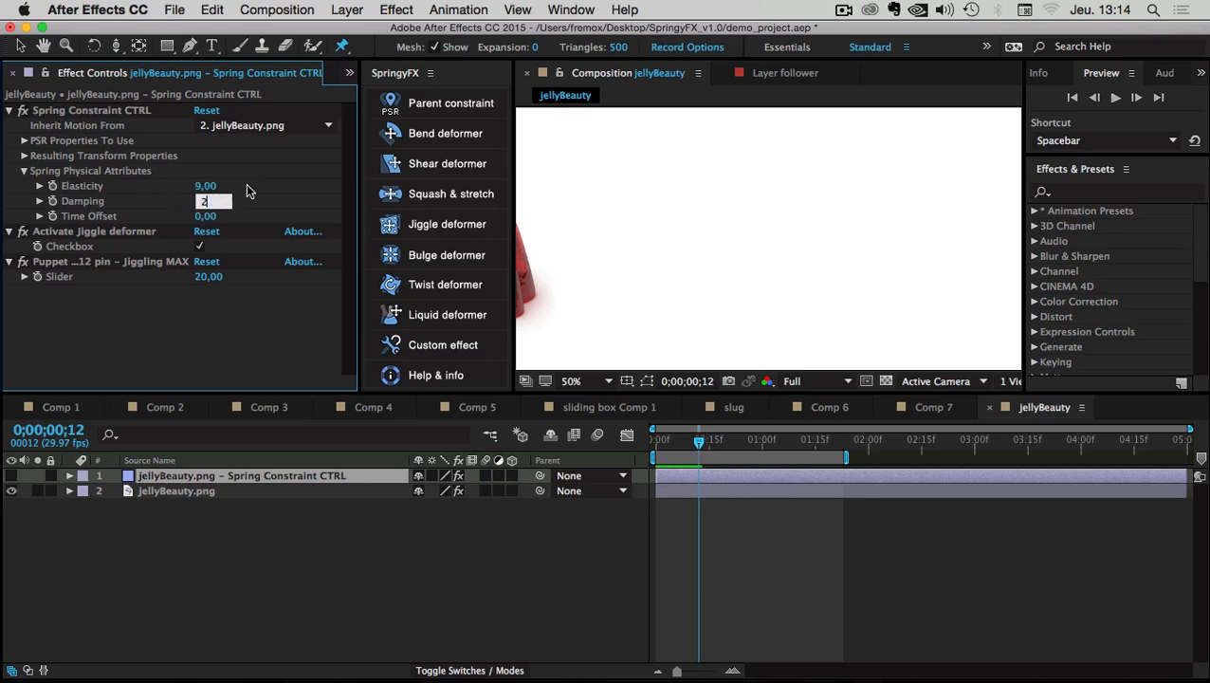
{"action": "left_click", "coordinate": [206, 187]}
{"action": "type", "text": "8"}
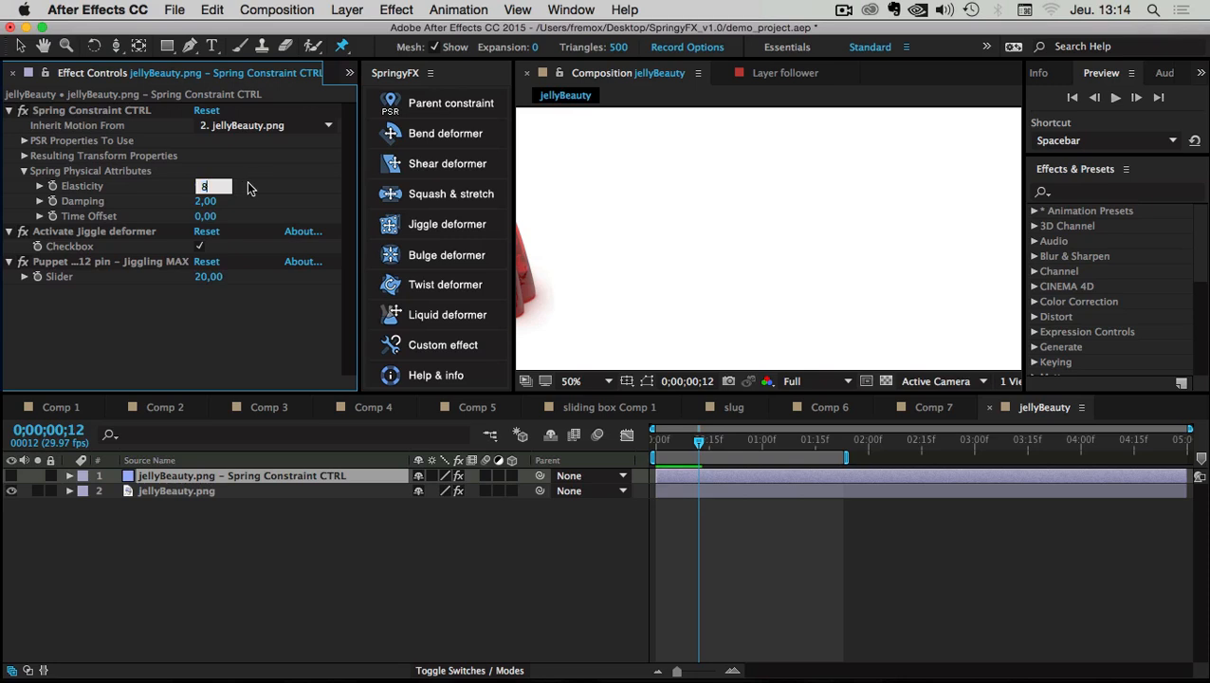
{"action": "type", "text": ",5"}
{"action": "key", "text": "Return"}
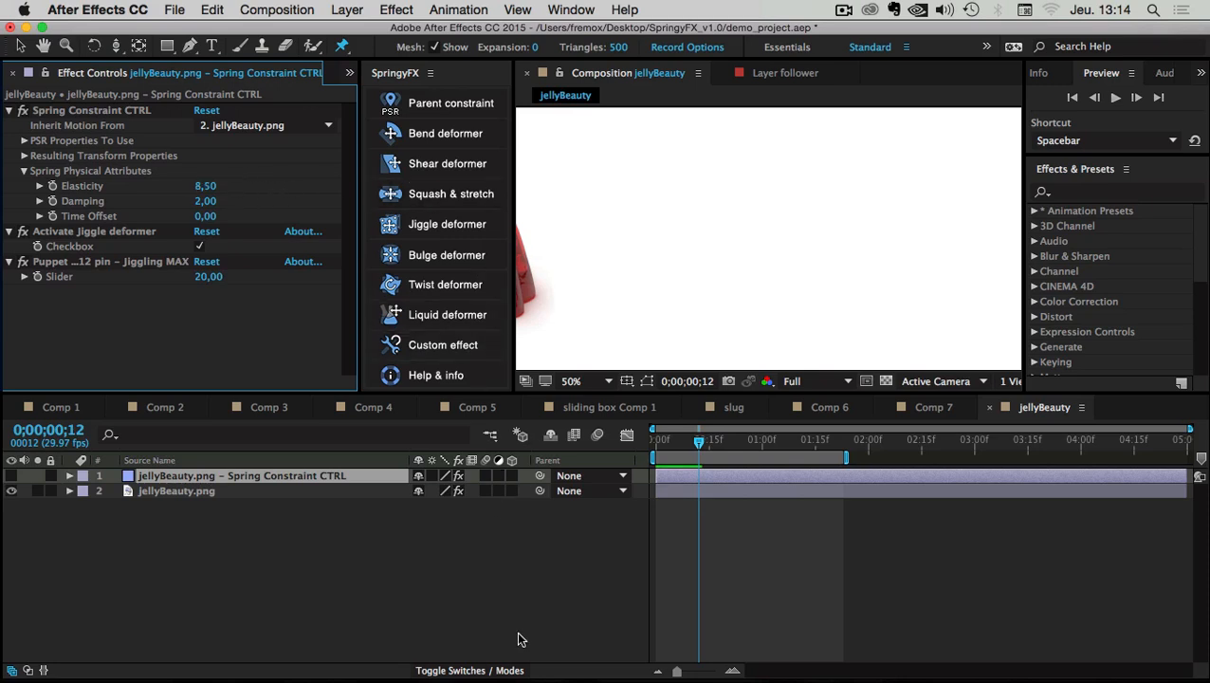
Preview the jelly's jiggle, then enlarge the viewer and zoom it to 25%
{"action": "left_click", "coordinate": [458, 611]}
{"action": "key", "text": "space"}
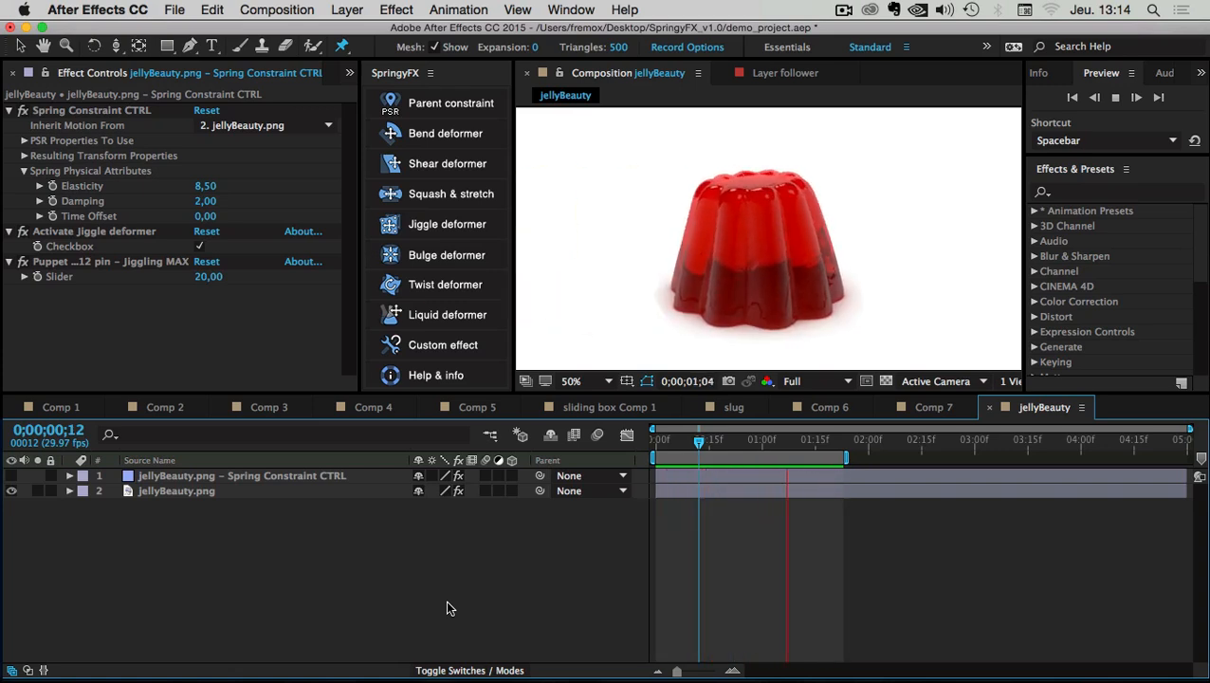
{"action": "key", "text": "space"}
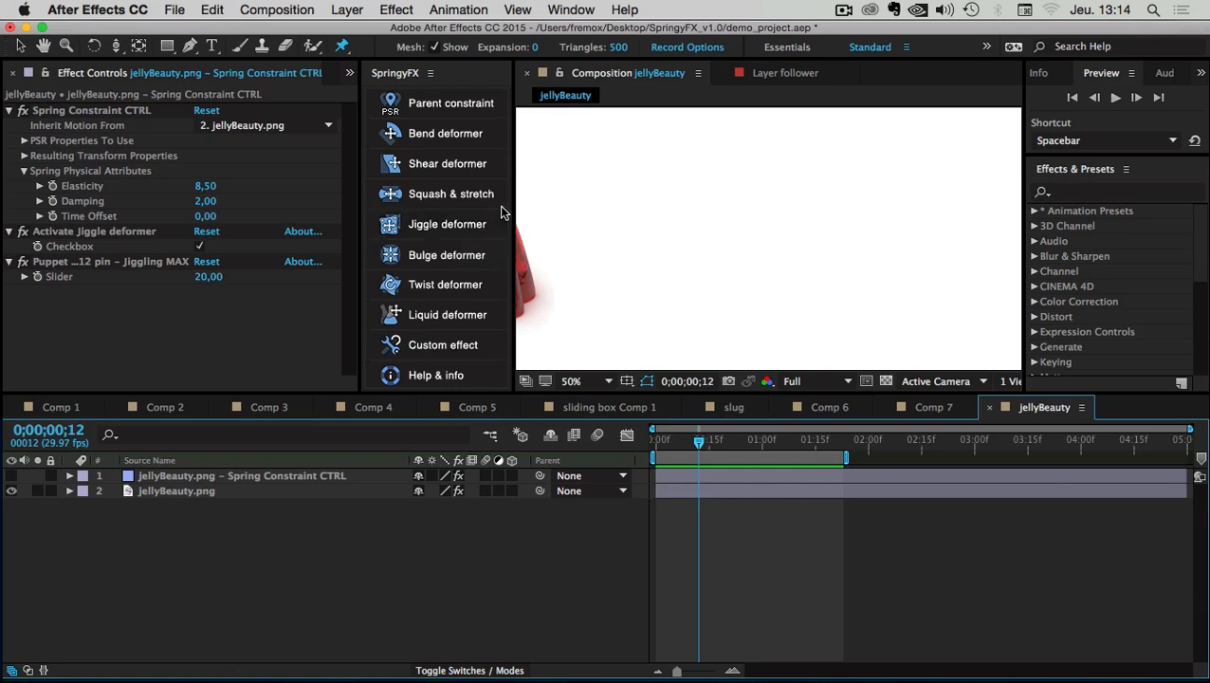
{"action": "mouse_move", "coordinate": [512, 202]}
{"action": "left_mouse_down"}
{"action": "mouse_move", "coordinate": [497, 202]}
{"action": "mouse_move", "coordinate": [508, 204]}
{"action": "left_mouse_up"}
{"action": "scroll", "coordinate": [654, 261], "scroll_direction": "down", "scroll_amount": 2}
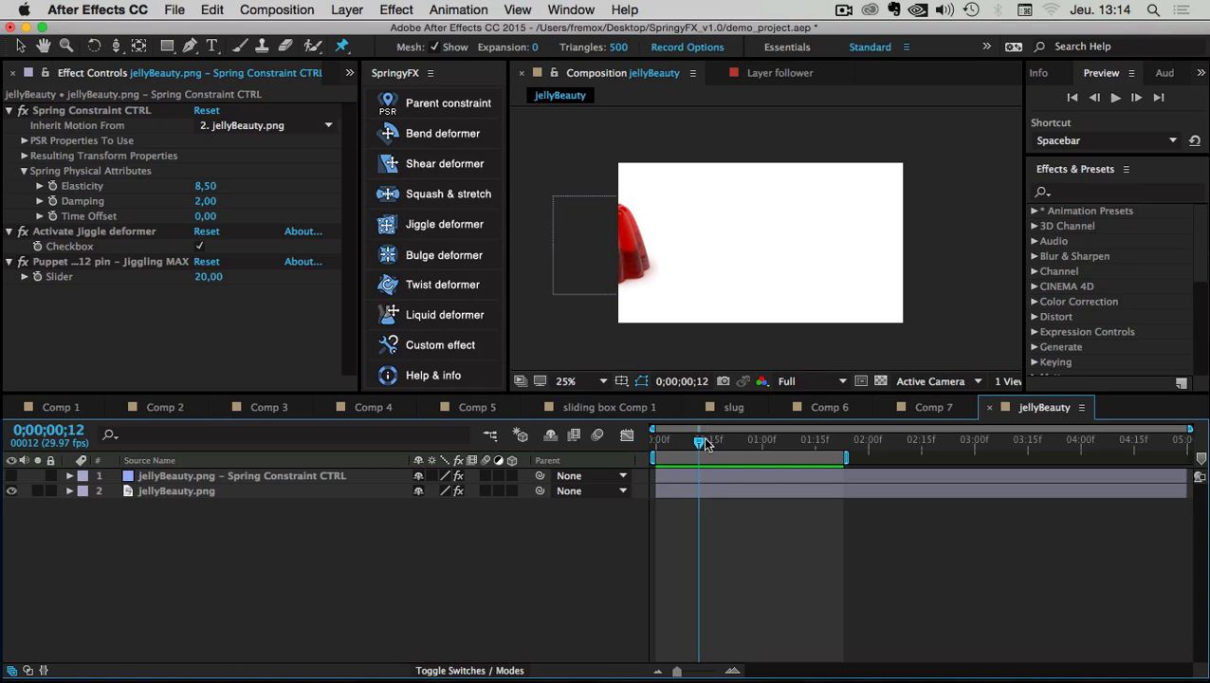
{"action": "mouse_move", "coordinate": [706, 442]}
{"action": "left_mouse_down"}
{"action": "mouse_move", "coordinate": [770, 443]}
{"action": "mouse_move", "coordinate": [715, 442]}
{"action": "left_mouse_up"}
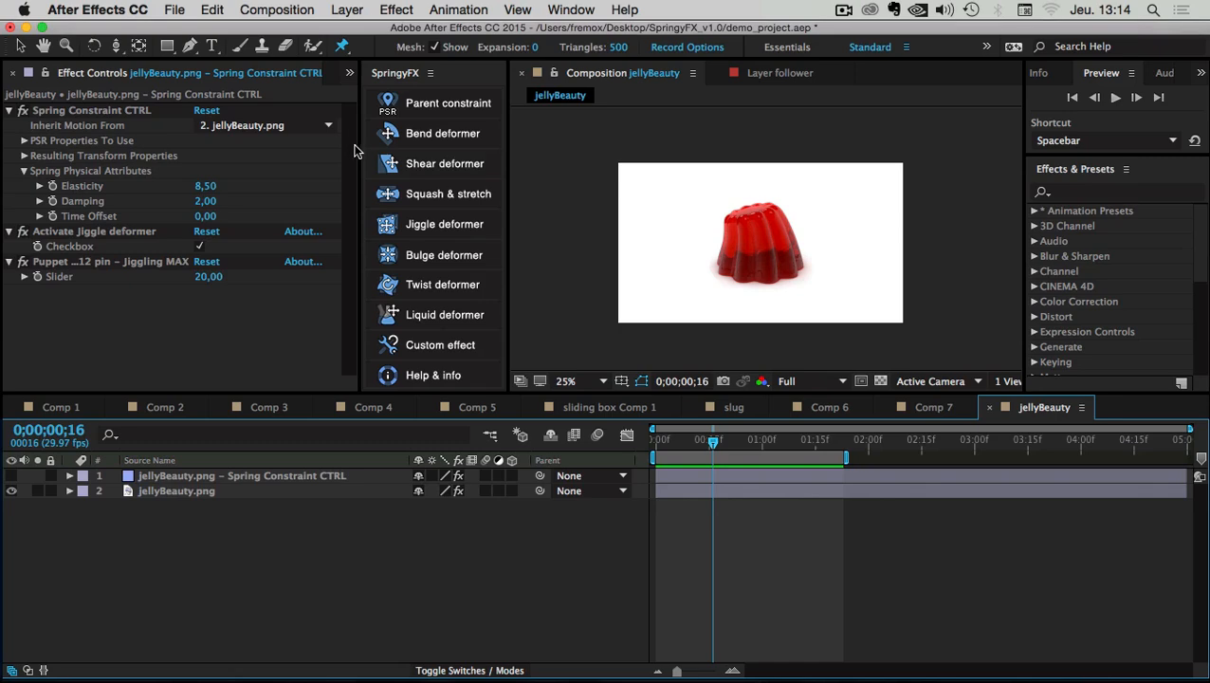
Import the paisley brocade JPEG into the project after previewing it at full size
{"action": "left_click_drag", "start_coordinate": [359, 151], "coordinate": [381, 151]}
{"action": "left_click", "coordinate": [36, 76]}
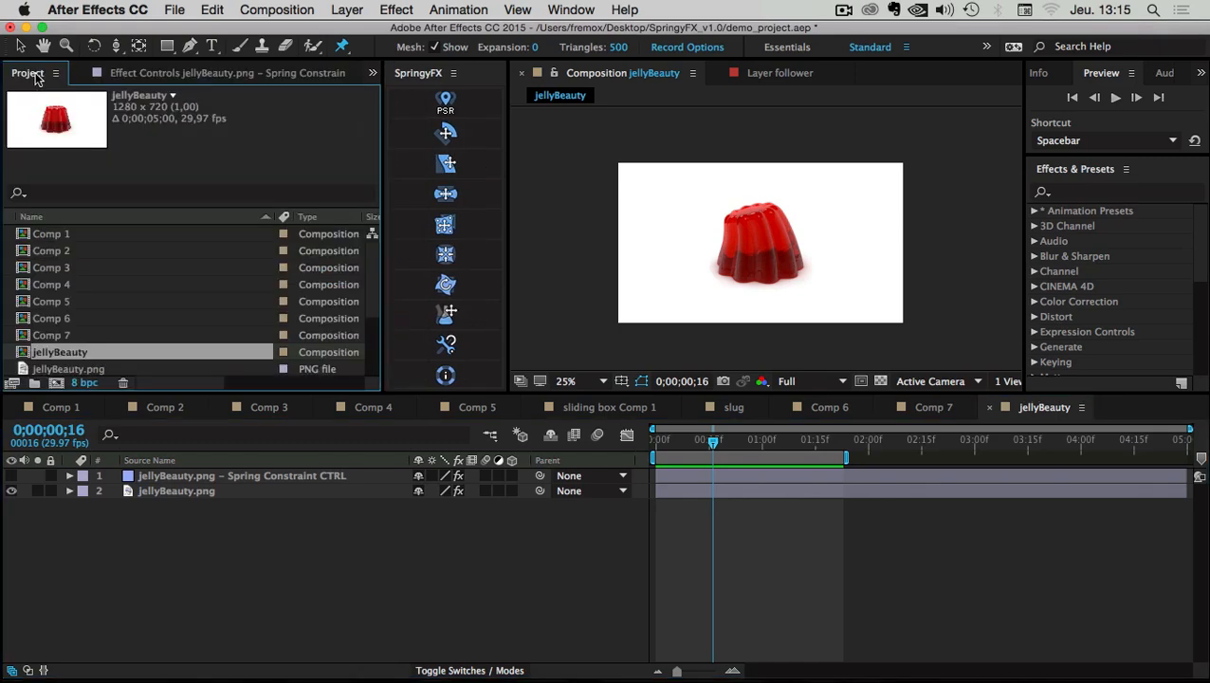
{"action": "scroll", "coordinate": [103, 249], "scroll_direction": "down", "scroll_amount": 3}
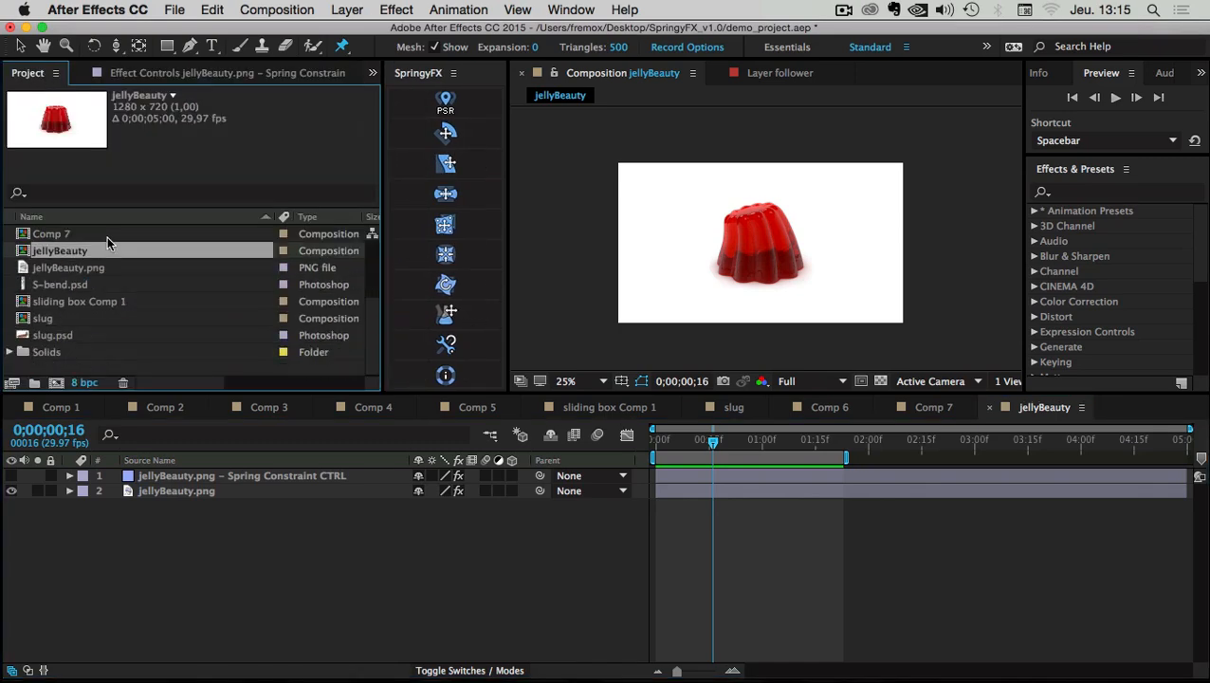
{"action": "double_click", "coordinate": [40, 372]}
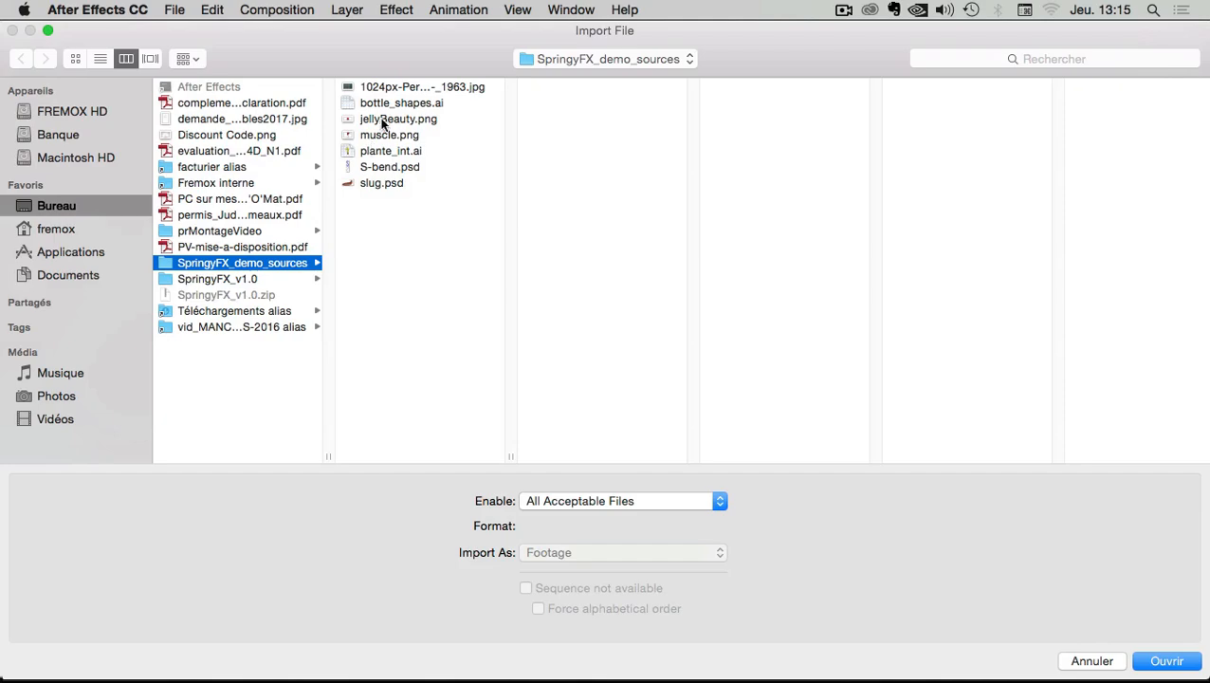
{"action": "left_click", "coordinate": [374, 89]}
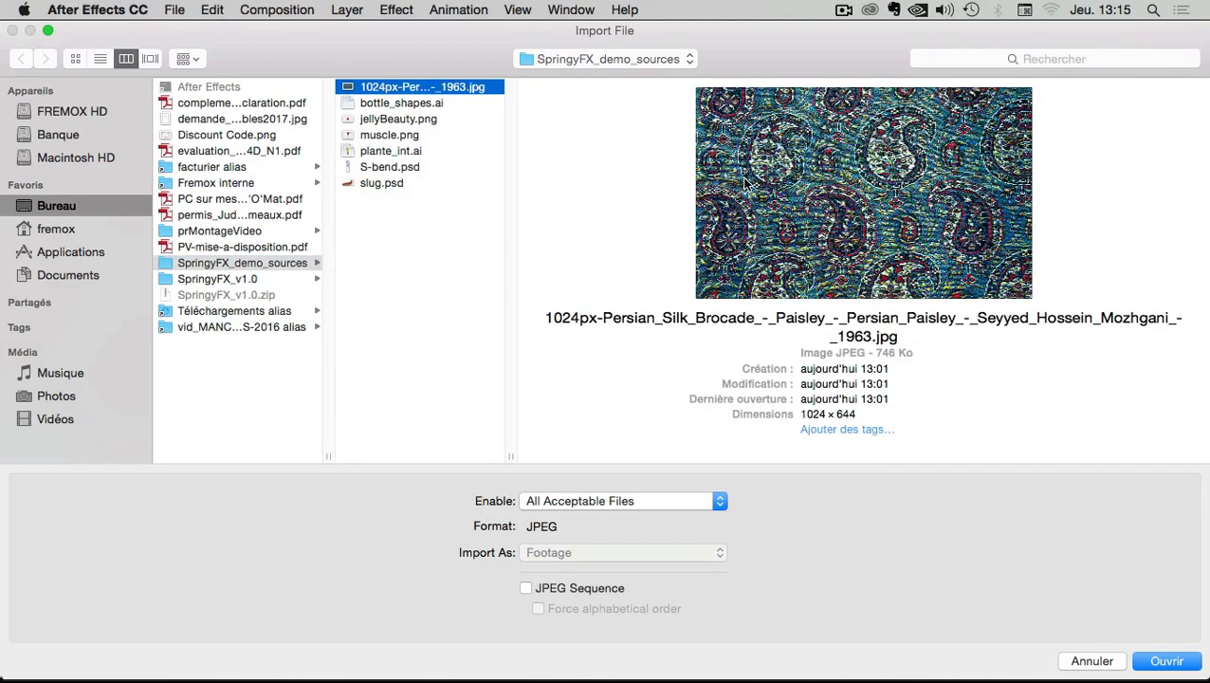
{"action": "key", "text": "space"}
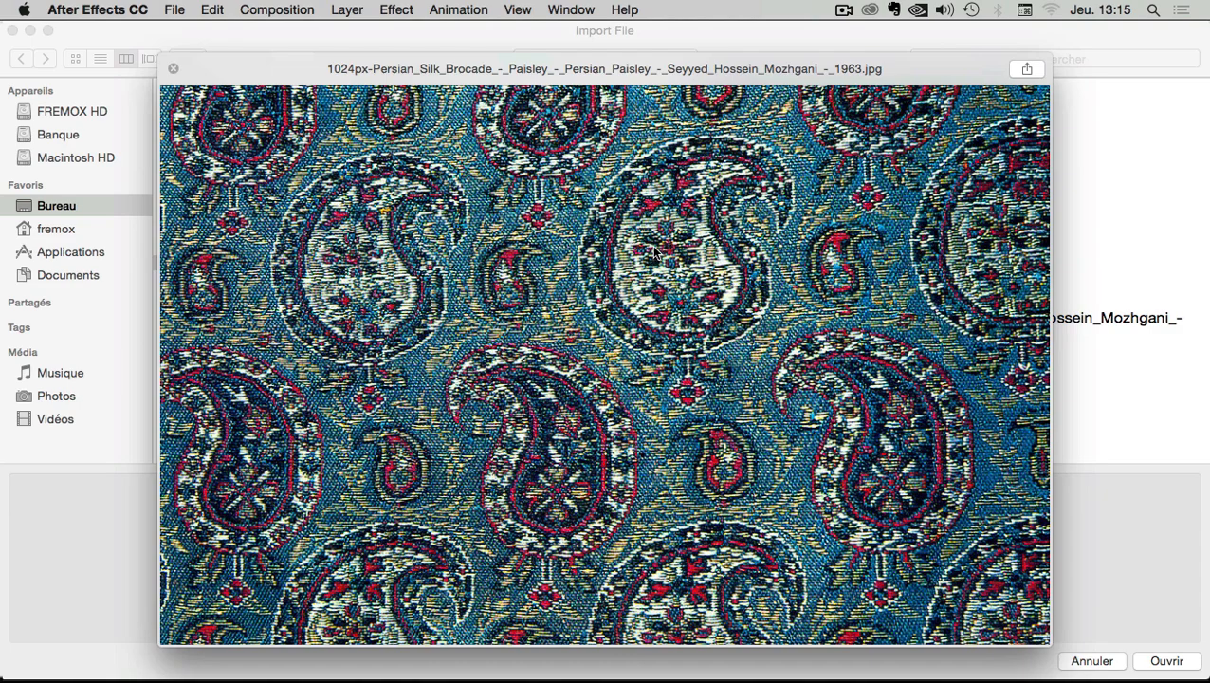
{"action": "key", "text": "space"}
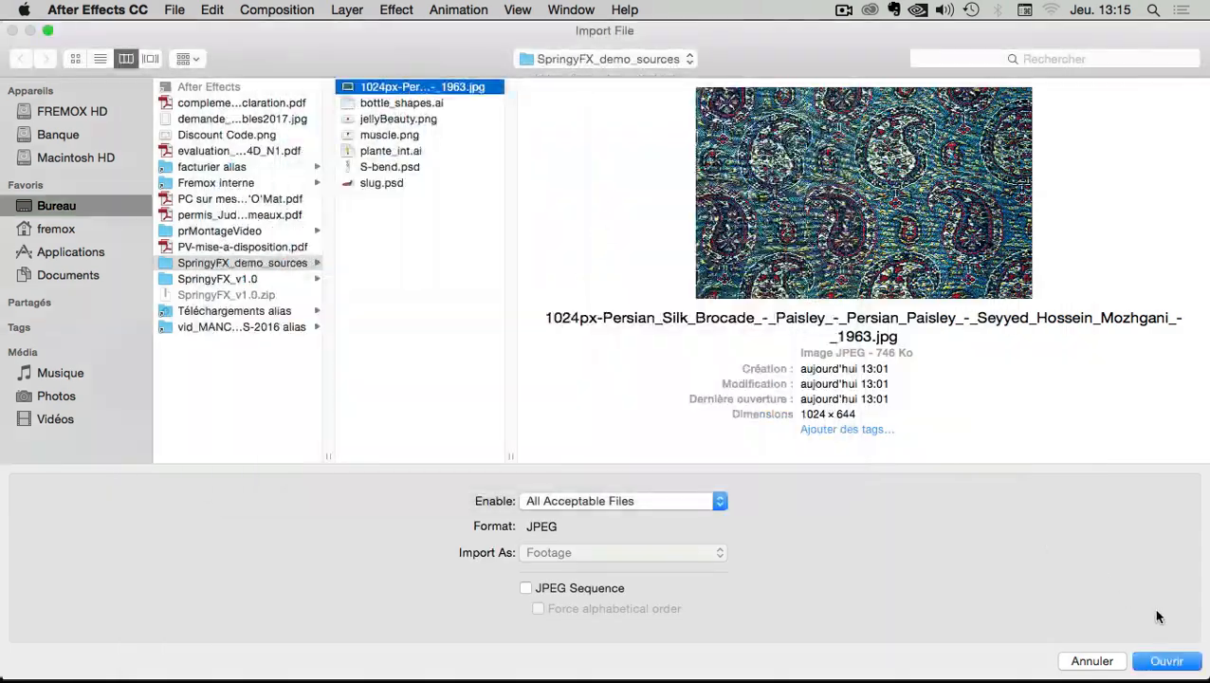
{"action": "left_click", "coordinate": [1165, 661]}
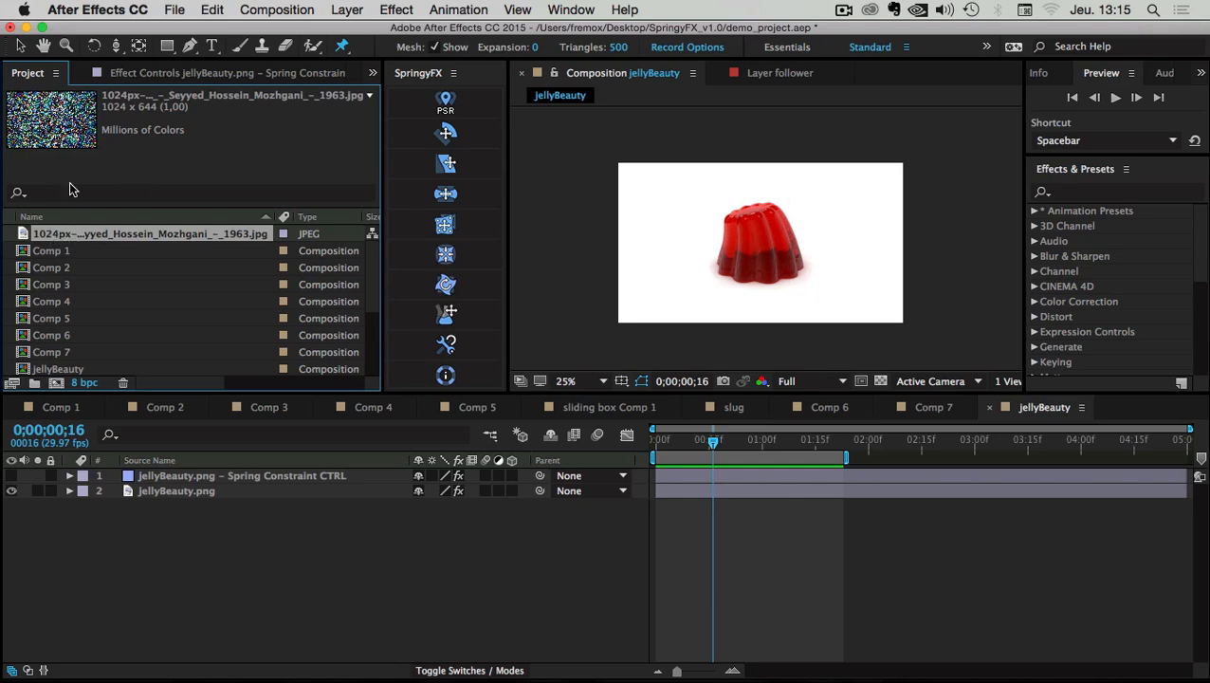
Create a new composition from the paisley JPEG and enlarge its viewer
{"action": "left_click_drag", "start_coordinate": [49, 233], "coordinate": [56, 380]}
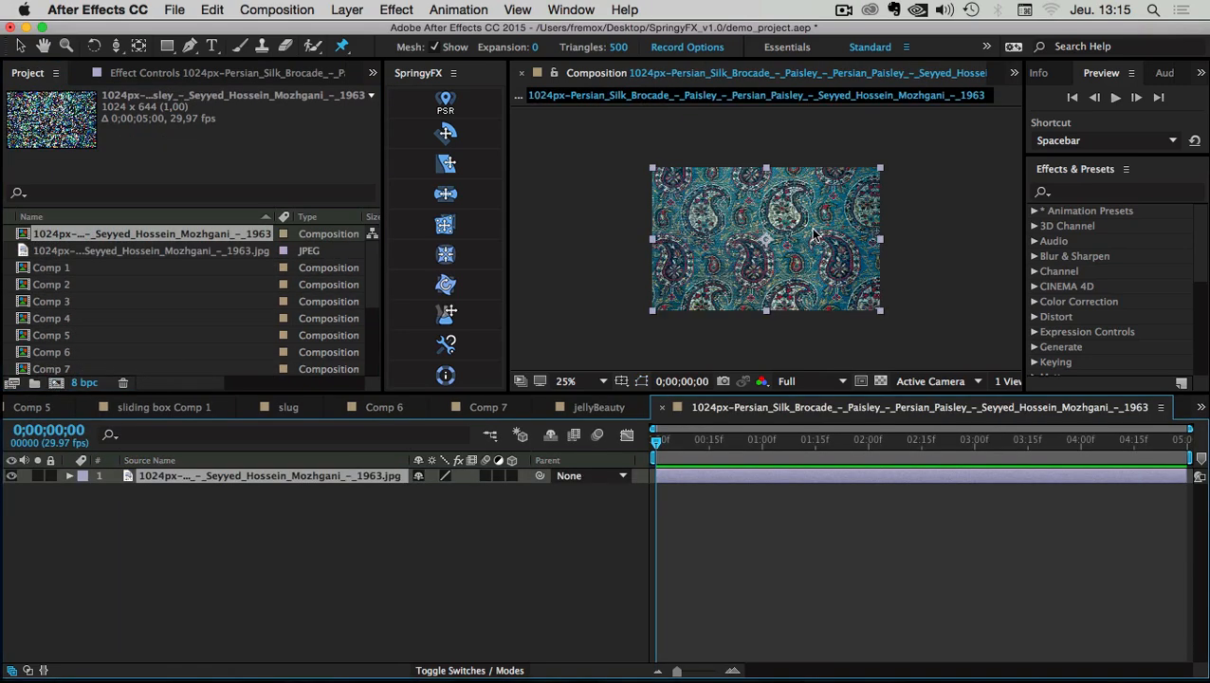
{"action": "scroll", "coordinate": [811, 226], "scroll_direction": "up", "scroll_amount": 1}
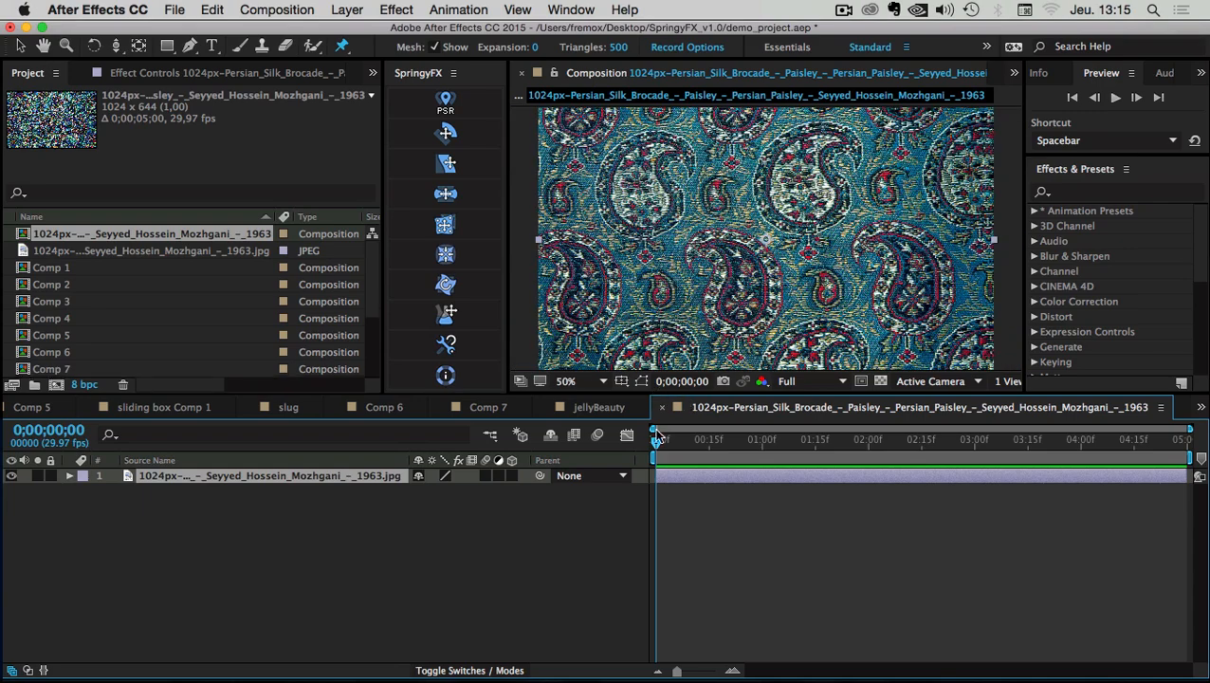
{"action": "left_click_drag", "start_coordinate": [656, 392], "coordinate": [652, 499]}
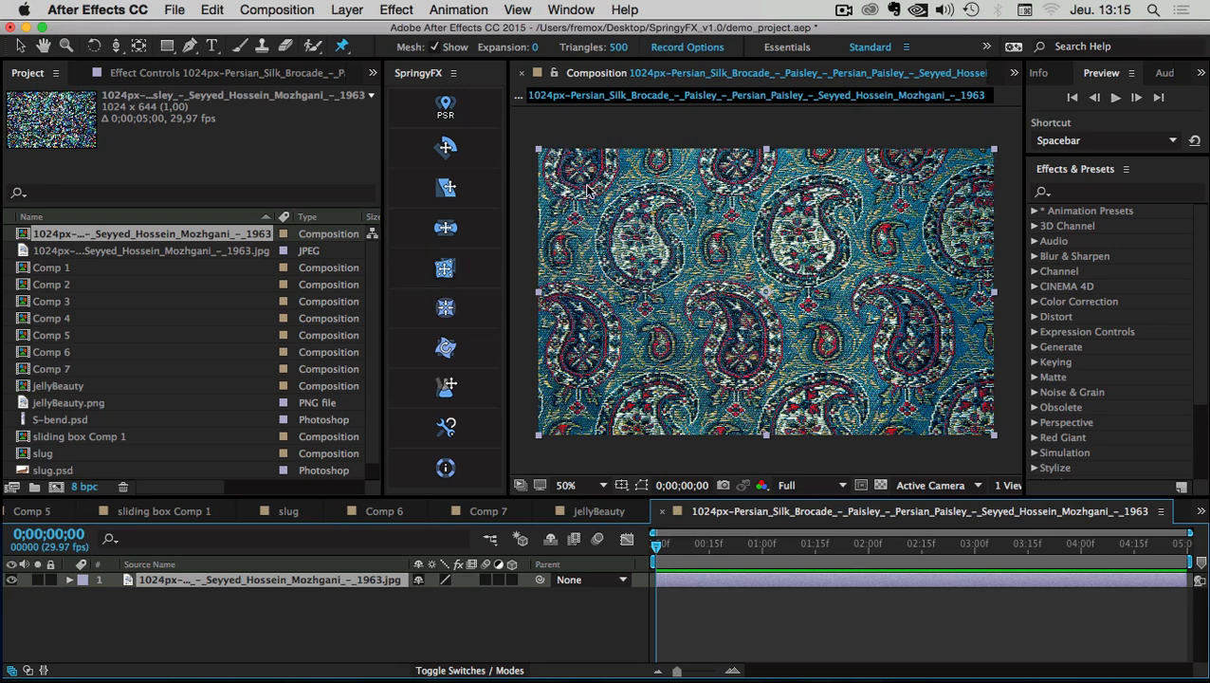
Squeeze the fabric layer from its centre into a narrow vertical strip
{"action": "key", "text": "v"}
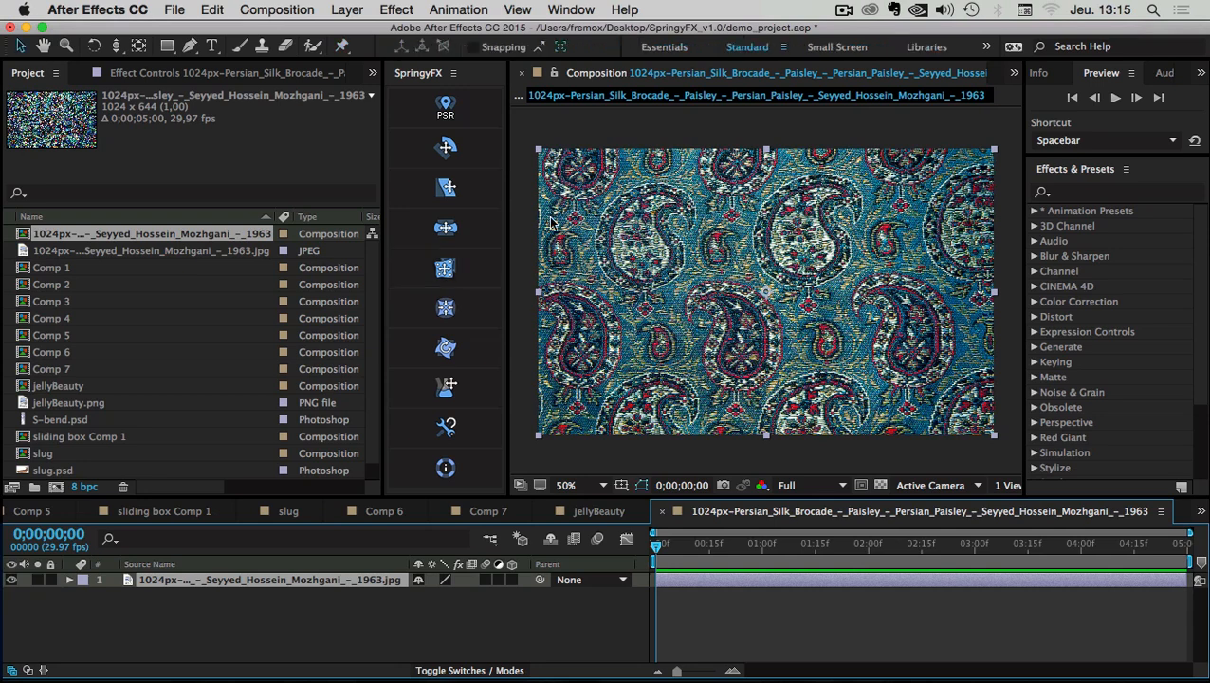
{"action": "left_click_drag", "start_coordinate": [540, 294], "coordinate": [687, 287]}
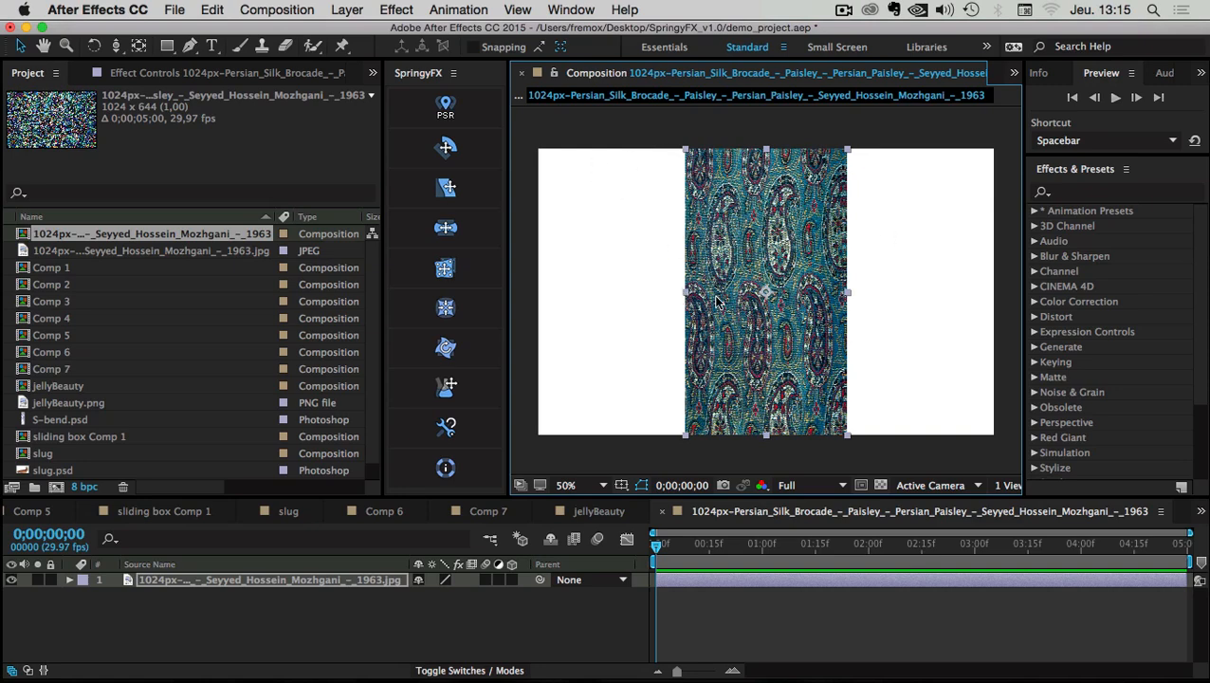
{"action": "key", "text": "super+z"}
{"action": "left_click_drag", "start_coordinate": [538, 297], "coordinate": [704, 297]}
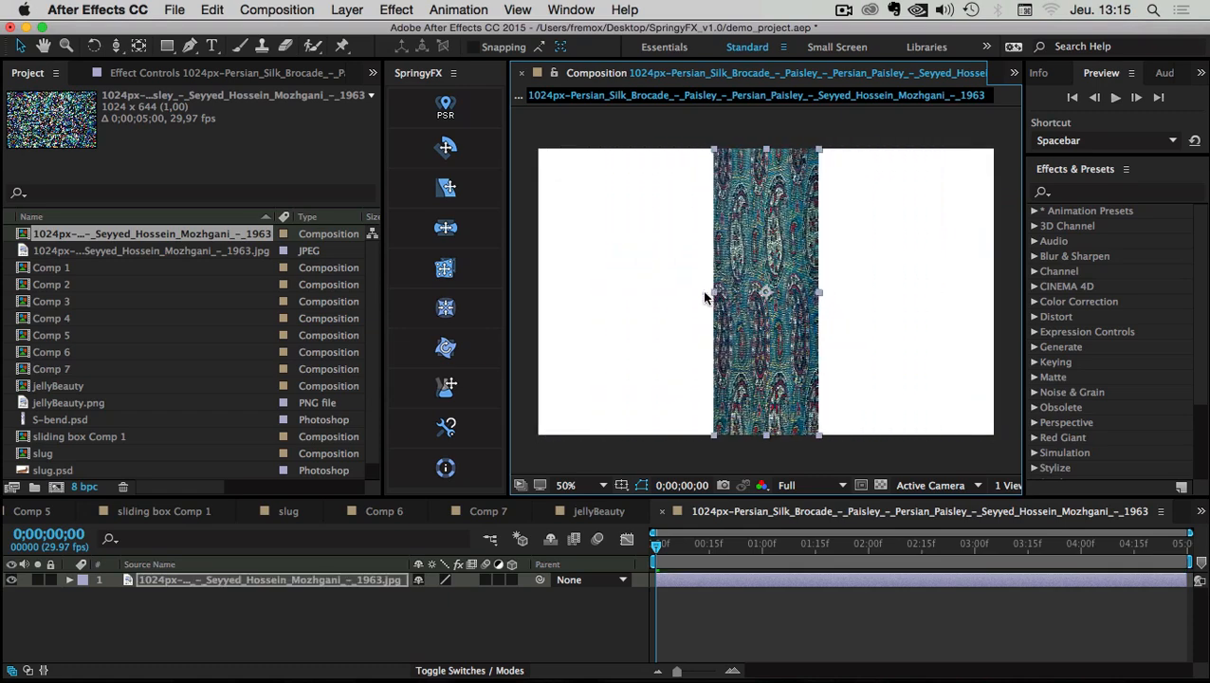
{"action": "left_click", "coordinate": [445, 270]}
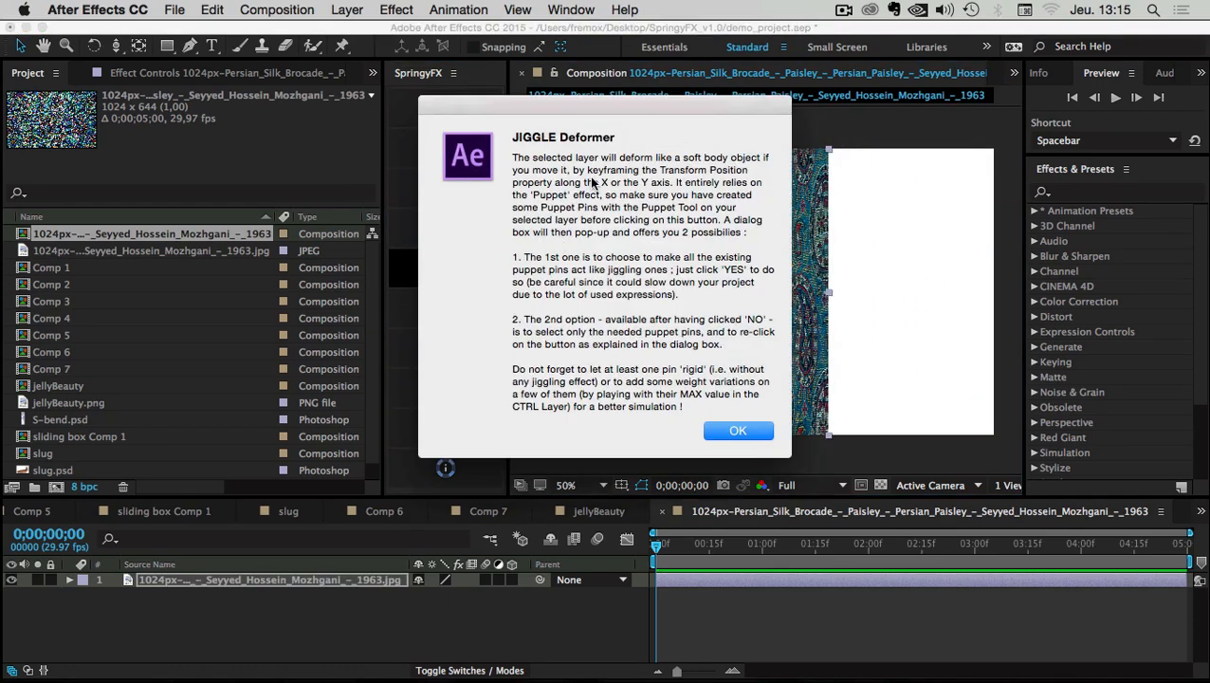
{"action": "left_click_drag", "start_coordinate": [710, 172], "coordinate": [756, 187]}
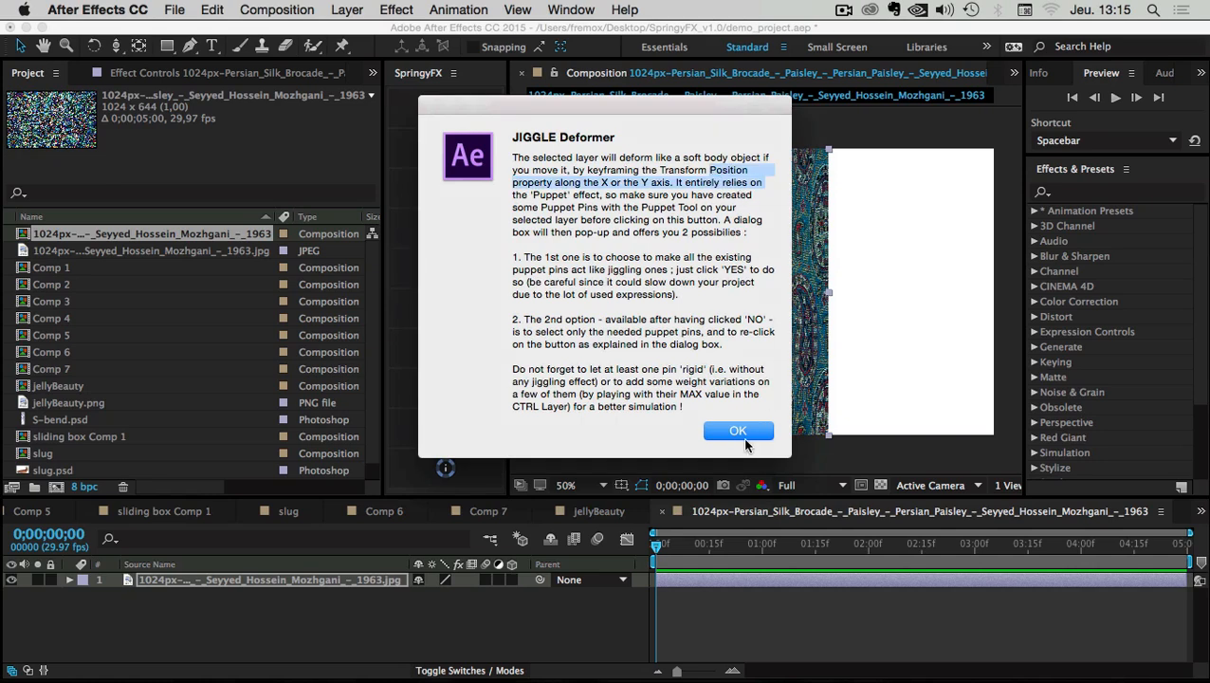
{"action": "left_click", "coordinate": [741, 434]}
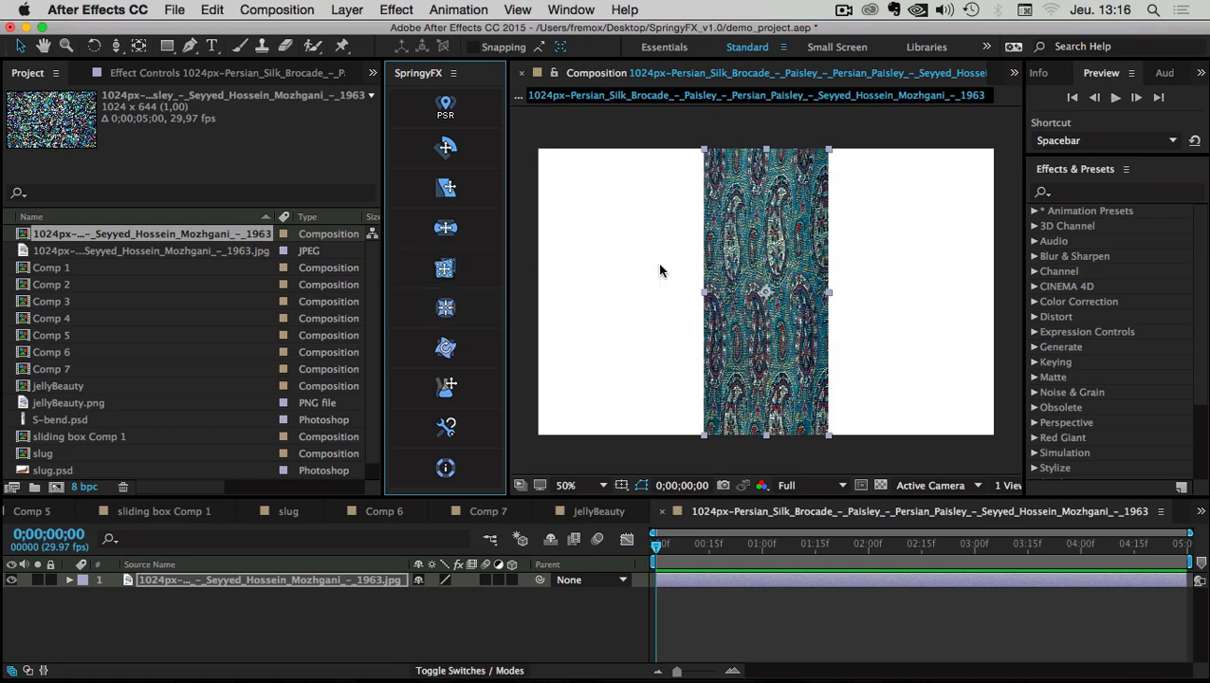
Try narrowing and moving the strip, then restore the fabric layer to full width
{"action": "left_click", "coordinate": [701, 296]}
{"action": "key", "text": "super+alt+f"}
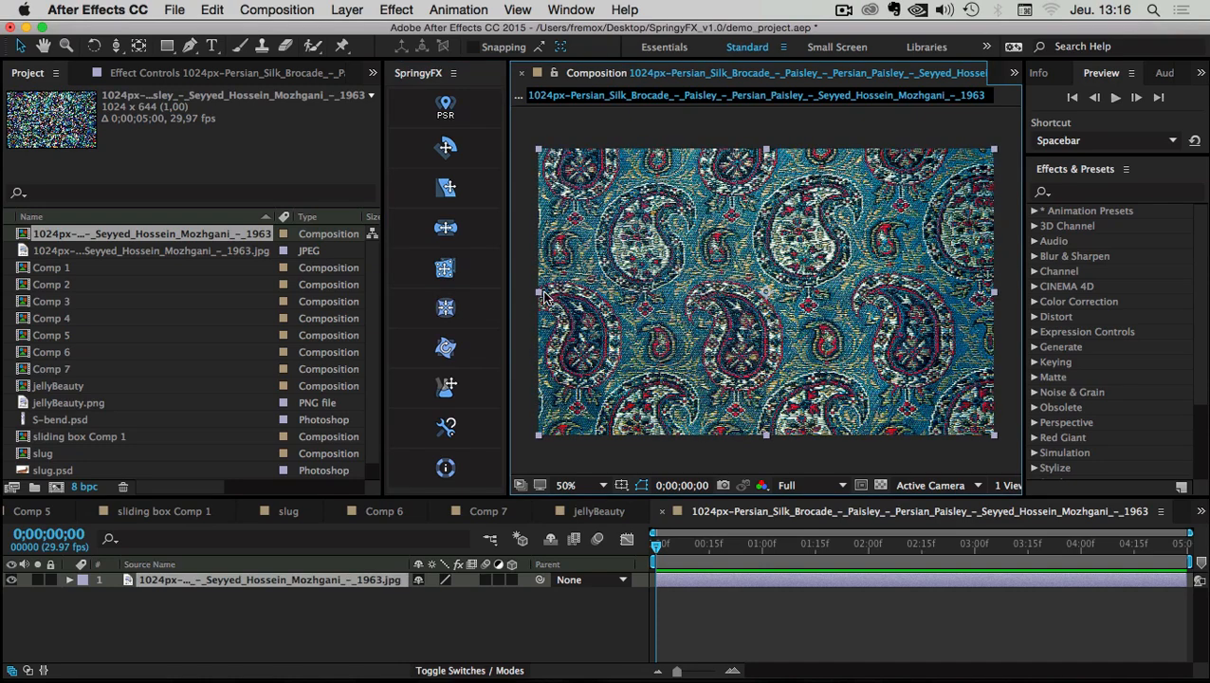
{"action": "key", "text": "super+z"}
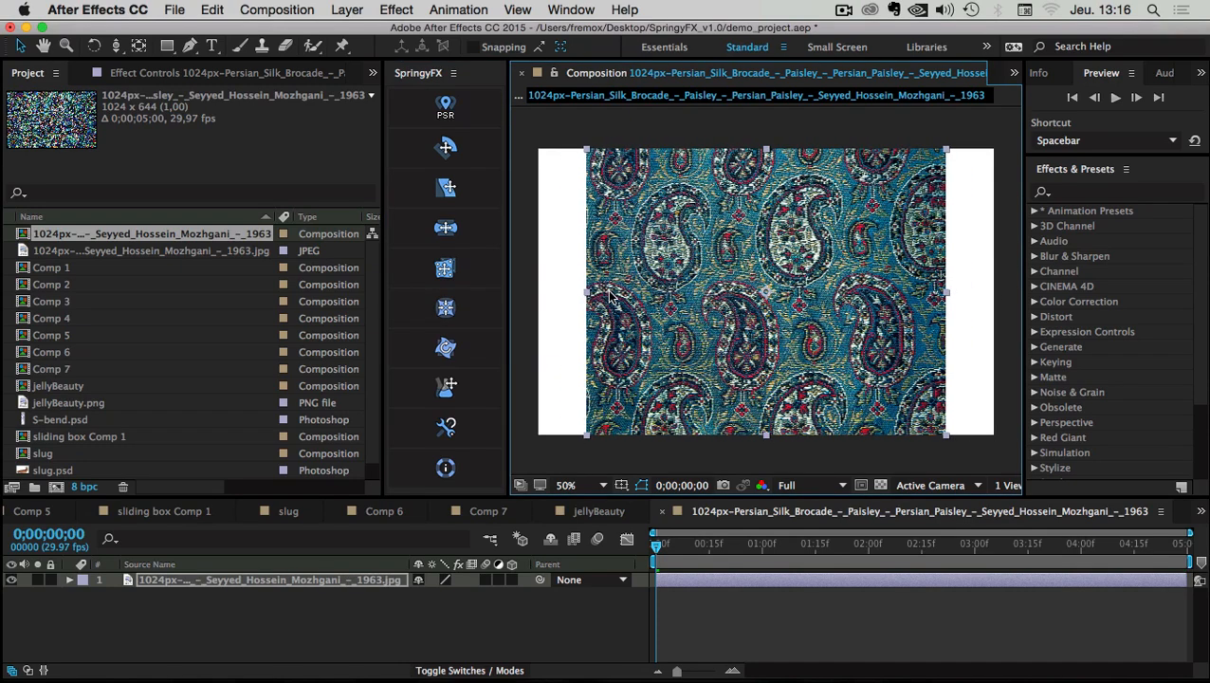
{"action": "left_click_drag", "start_coordinate": [587, 293], "coordinate": [719, 293]}
{"action": "left_click_drag", "start_coordinate": [785, 189], "coordinate": [932, 196]}
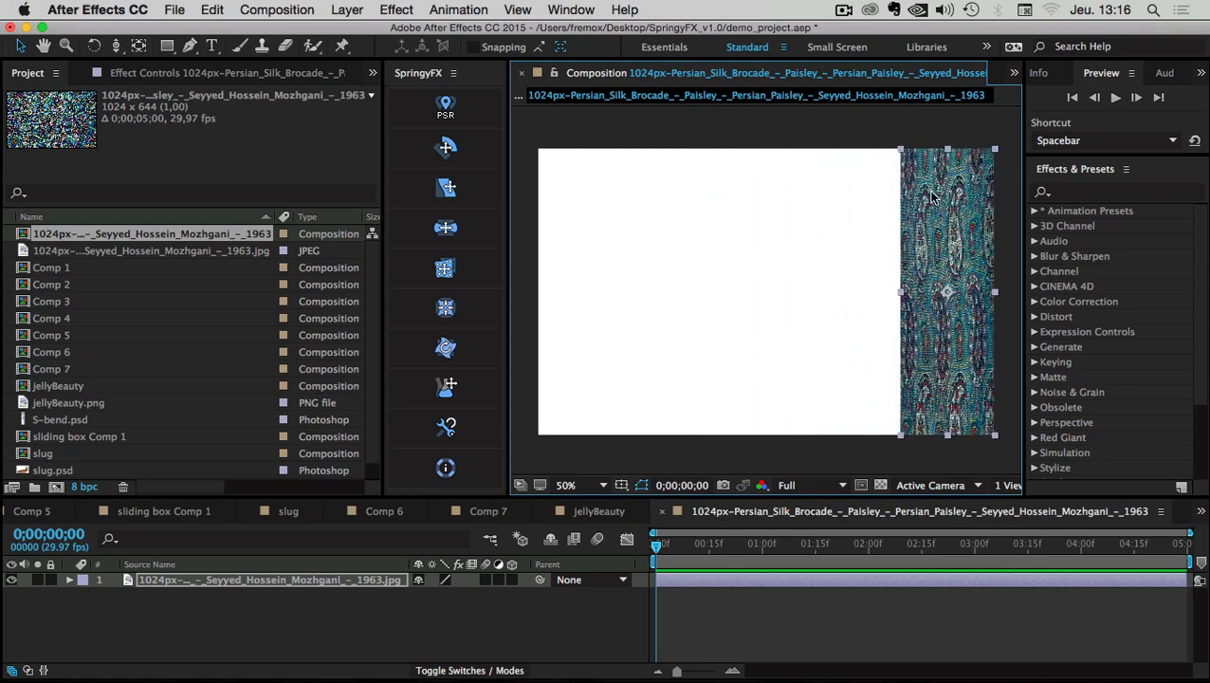
{"action": "key", "text": "super+z"}
{"action": "key", "text": "super+alt+f"}
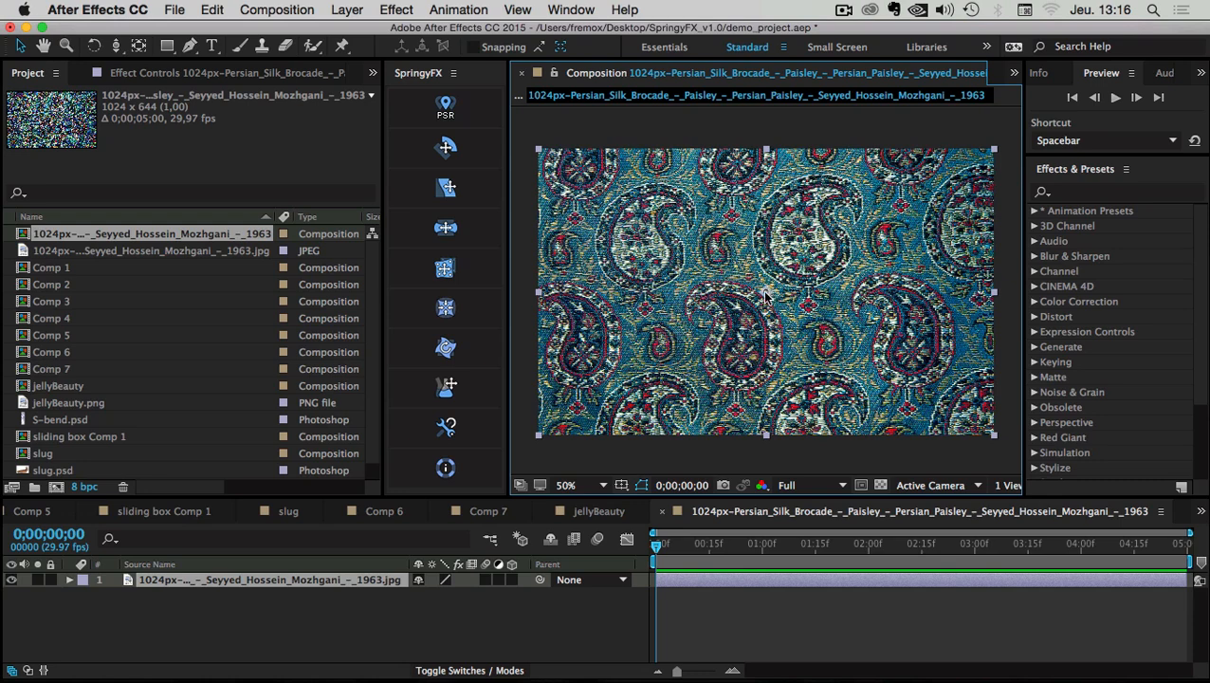
Move the anchor point to the left edge and keyframe Scale to a narrow strip at frame 6
{"action": "key", "text": "y"}
{"action": "left_click_drag", "start_coordinate": [766, 297], "coordinate": [539, 298]}
{"action": "key", "text": "v"}
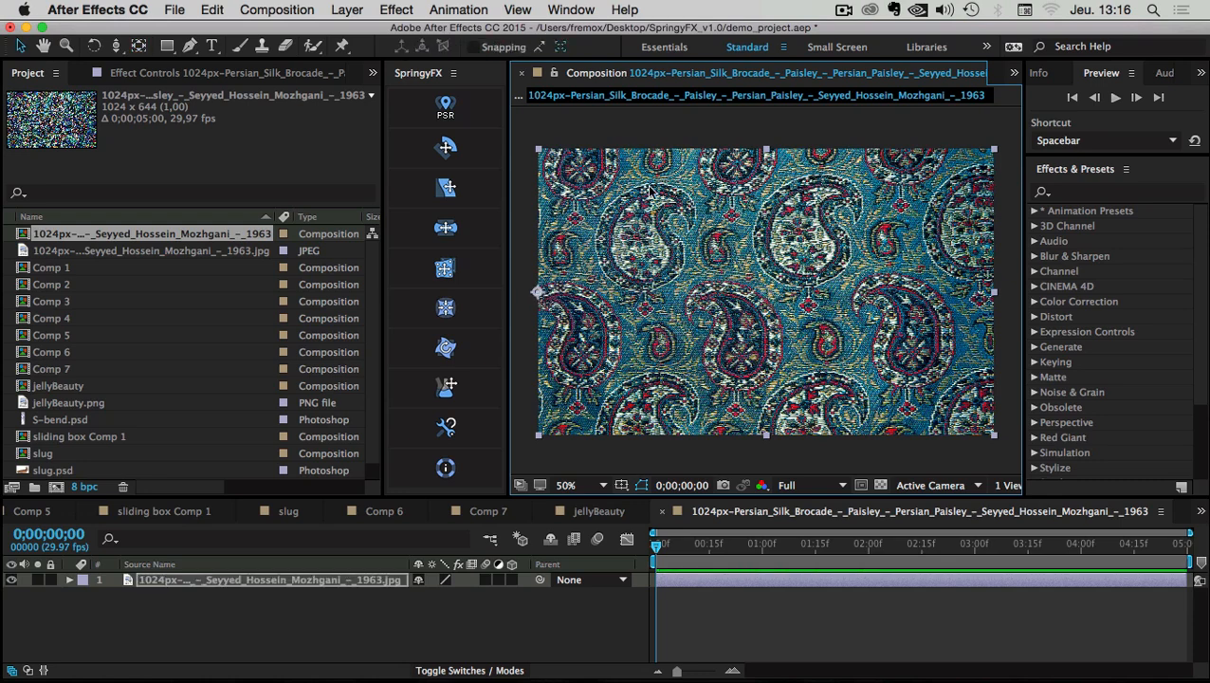
{"action": "left_click", "coordinate": [161, 587]}
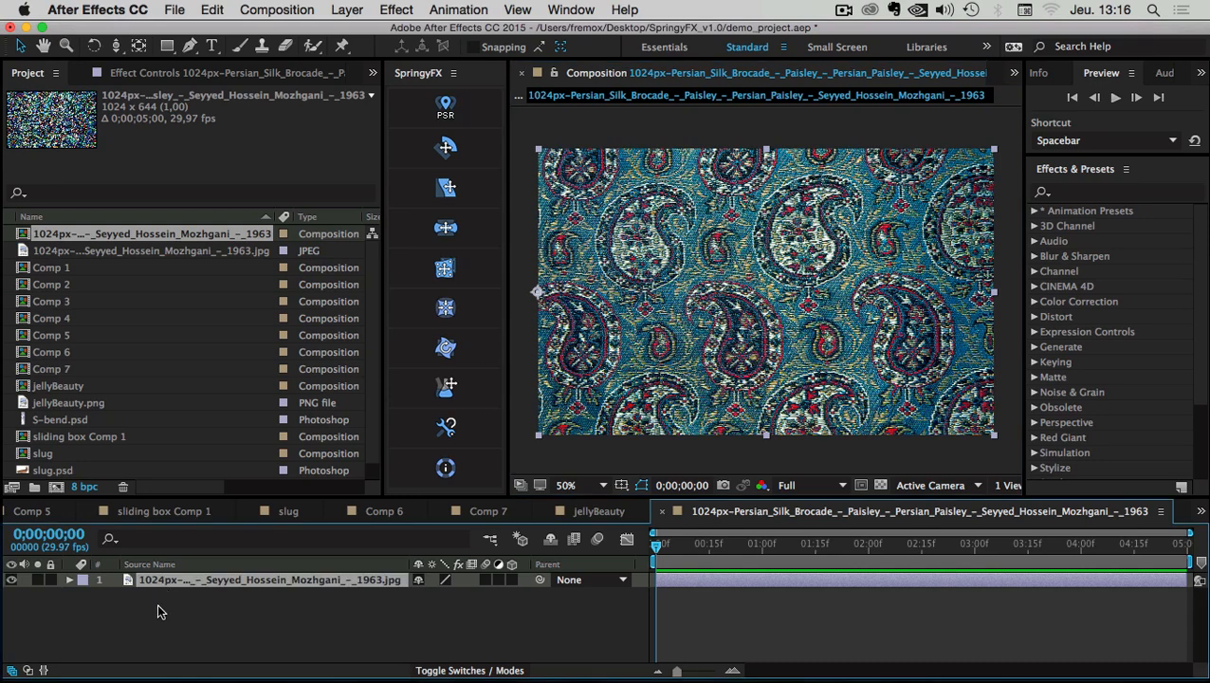
{"action": "key", "text": "s"}
{"action": "left_click_drag", "start_coordinate": [656, 594], "coordinate": [663, 600]}
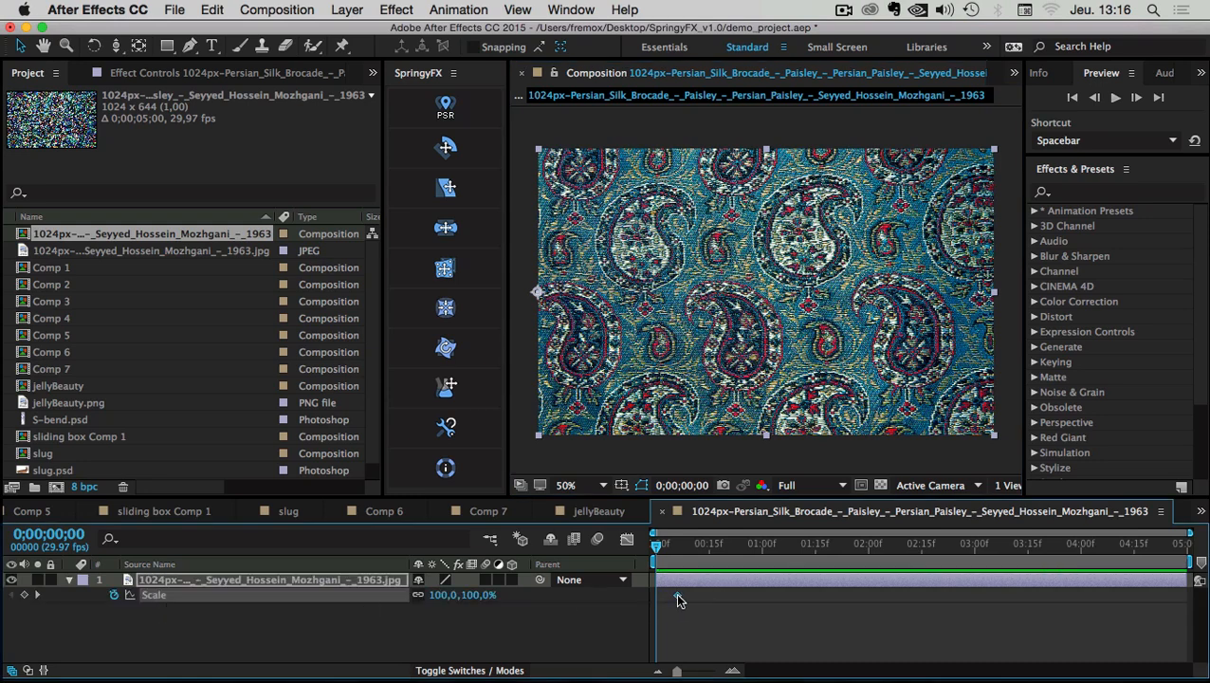
{"action": "left_click", "coordinate": [24, 595]}
{"action": "left_click", "coordinate": [38, 597]}
{"action": "left_click_drag", "start_coordinate": [993, 293], "coordinate": [635, 292]}
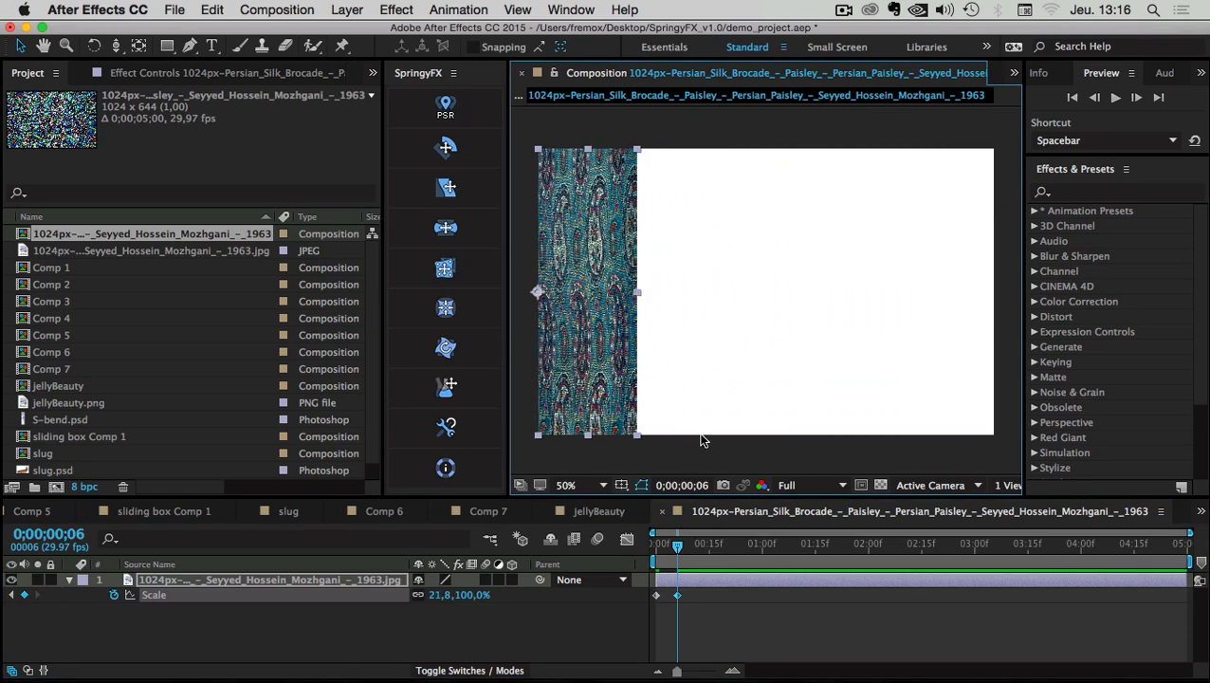
{"action": "left_click_drag", "start_coordinate": [670, 548], "coordinate": [655, 548]}
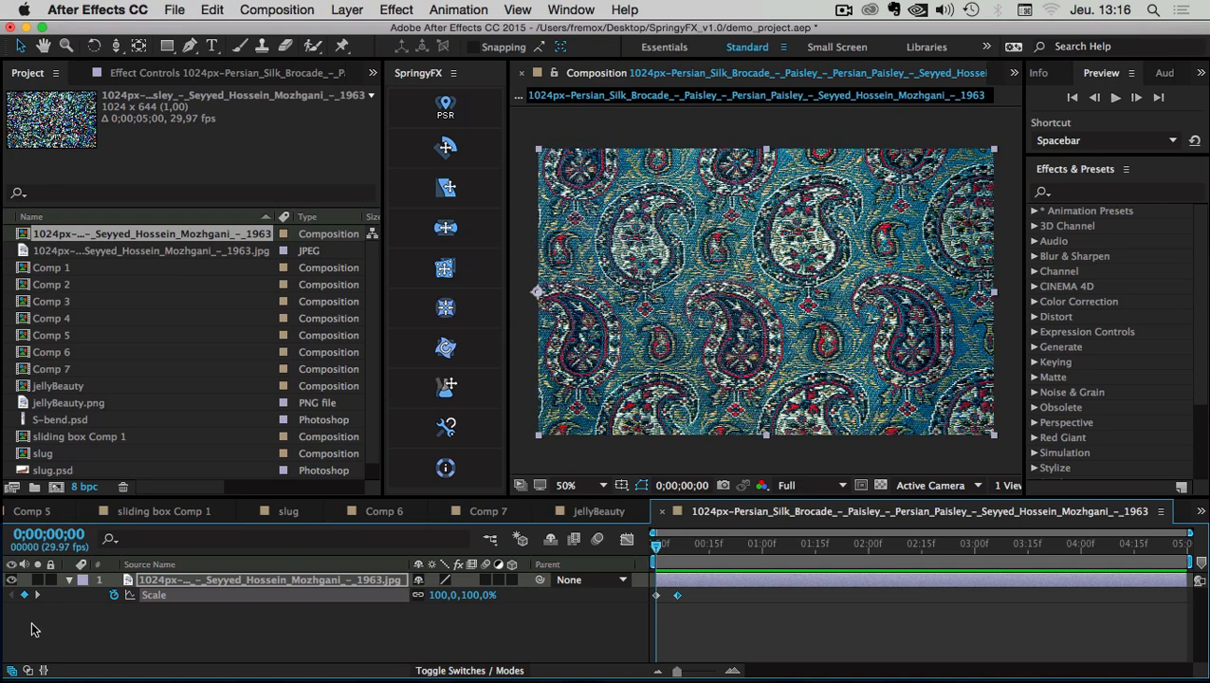
Keyframe Position so the squeezed strip slides to the right edge, then preview
{"action": "key", "text": "p"}
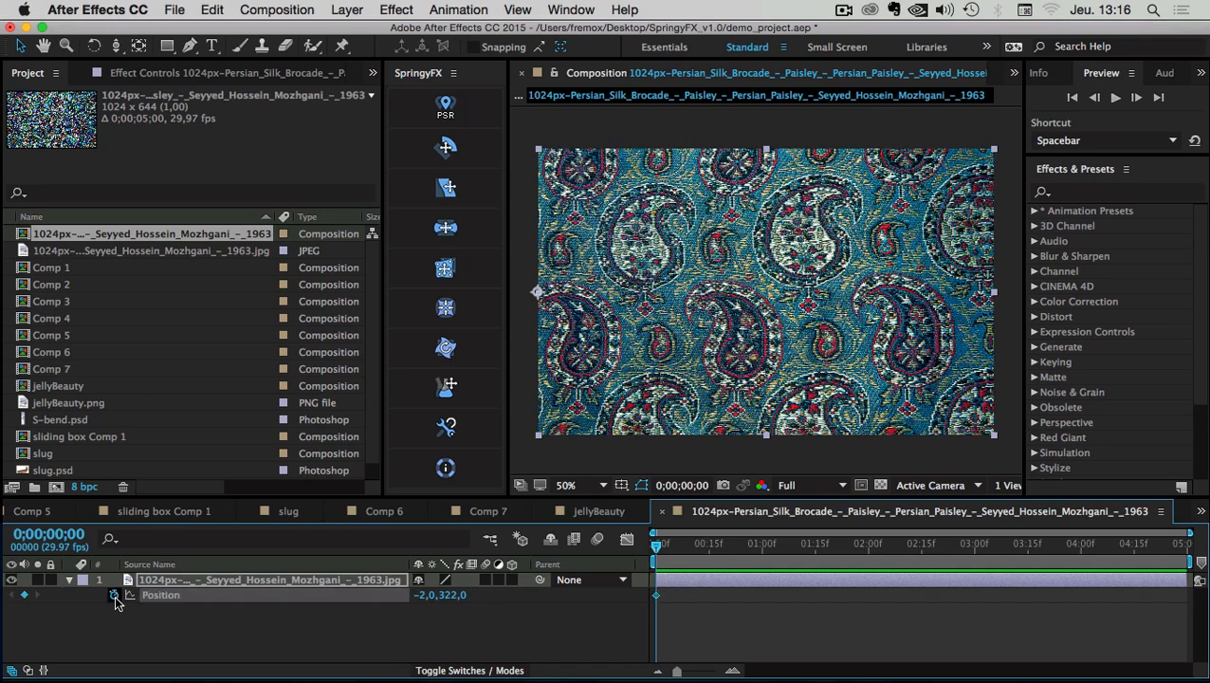
{"action": "left_click", "coordinate": [677, 580]}
{"action": "key", "text": "p"}
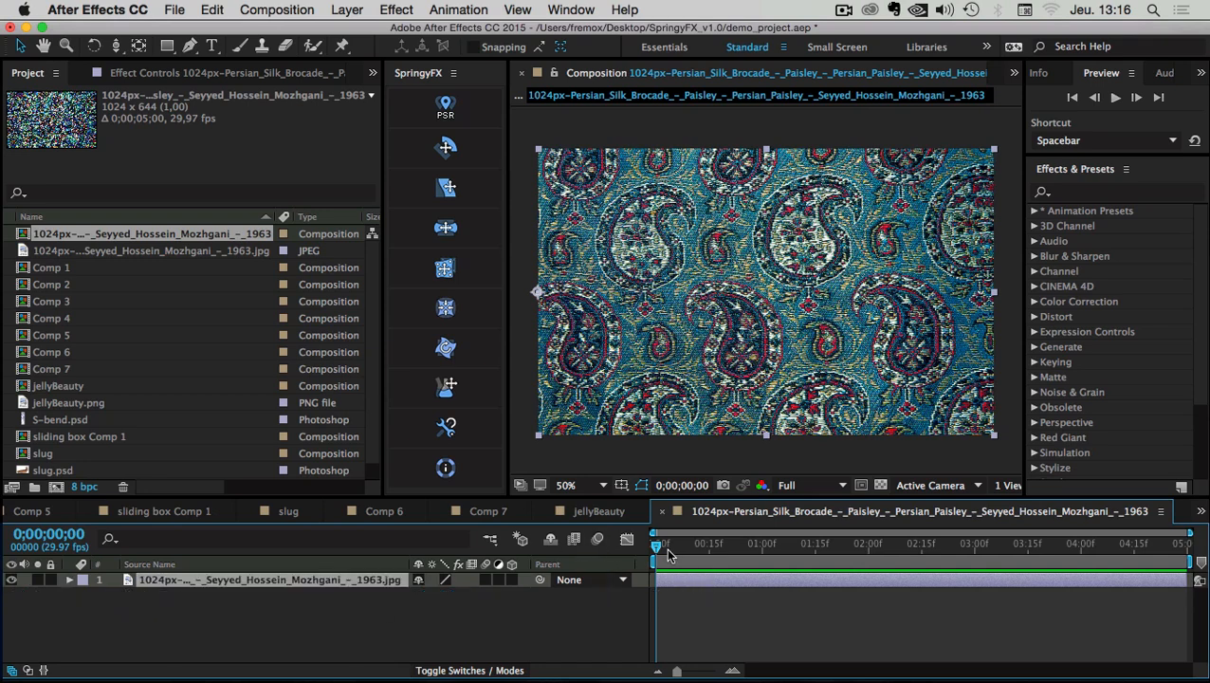
{"action": "key", "text": "u"}
{"action": "left_click", "coordinate": [661, 550]}
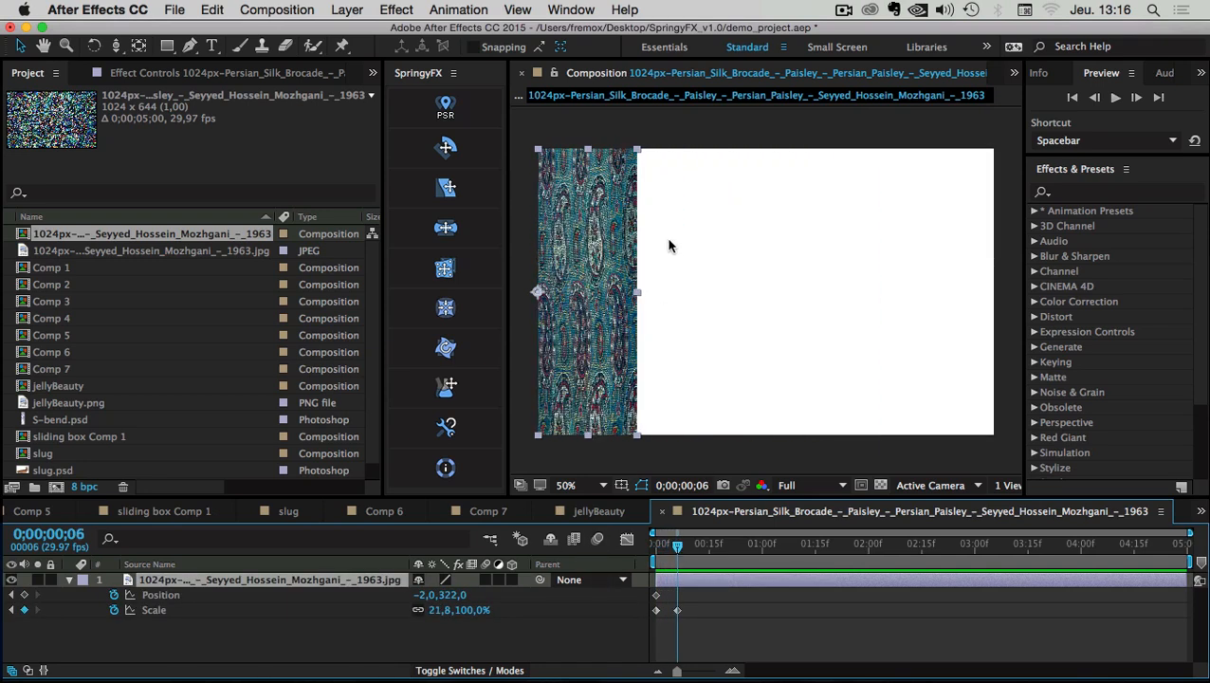
{"action": "key", "text": "k"}
{"action": "left_click_drag", "start_coordinate": [803, 216], "coordinate": [958, 212]}
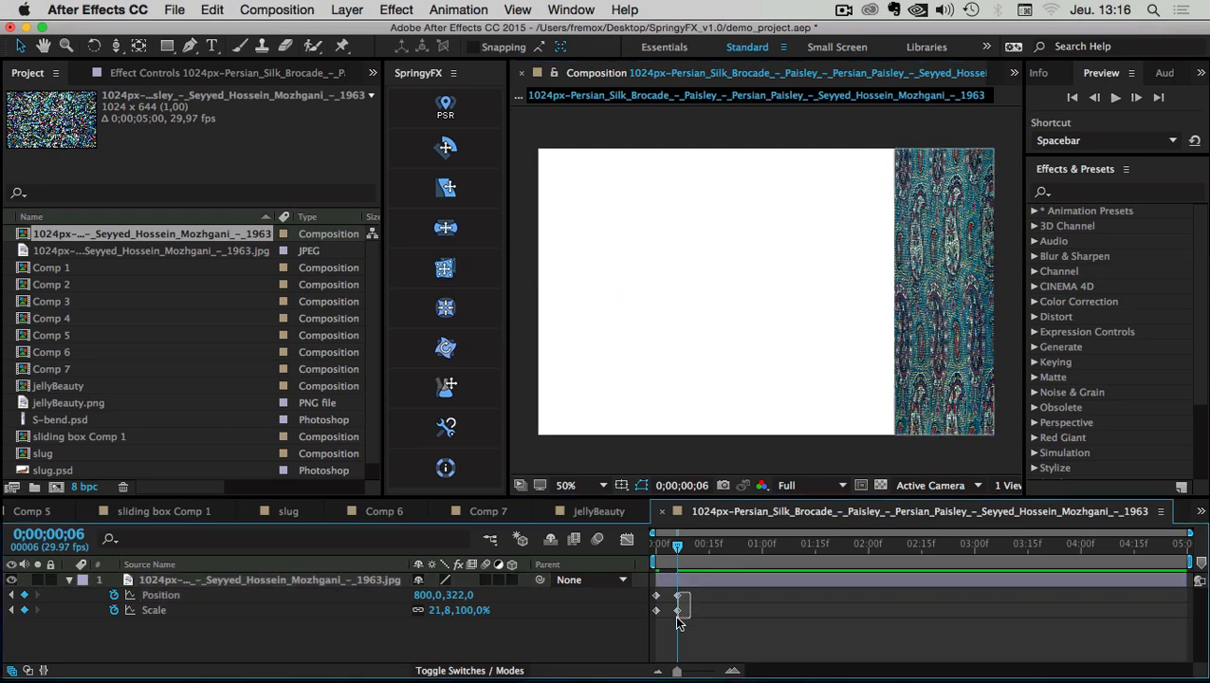
{"action": "left_click_drag", "start_coordinate": [679, 609], "coordinate": [686, 612]}
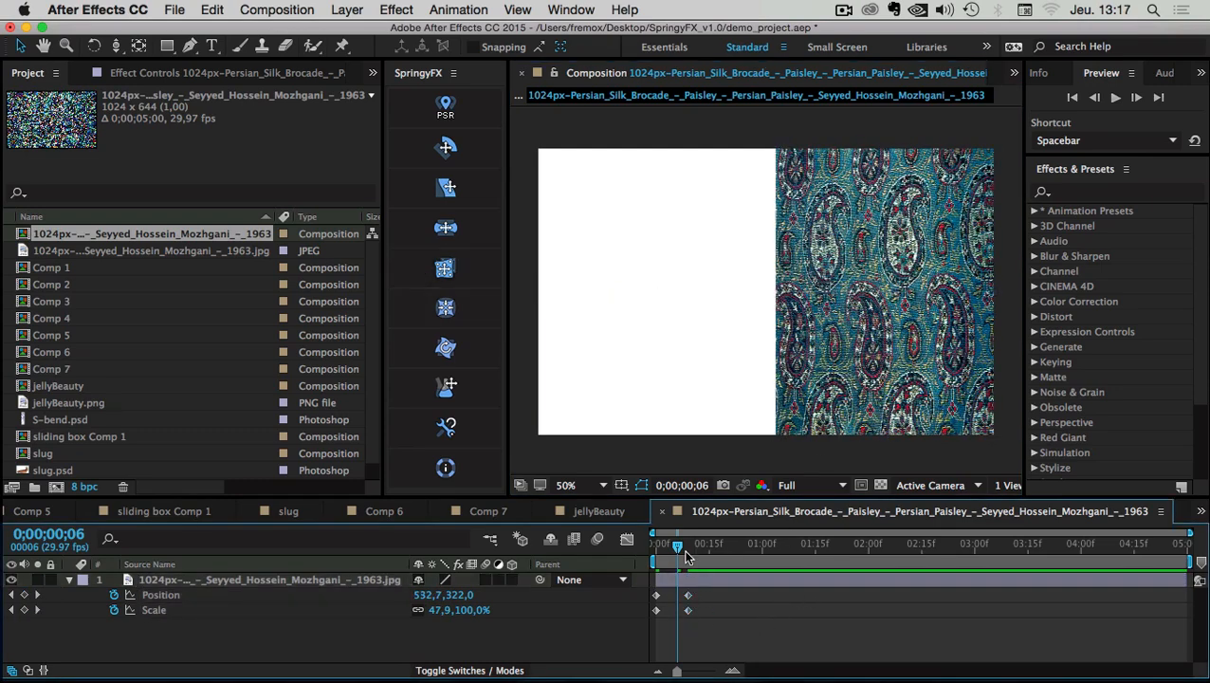
{"action": "left_click", "coordinate": [654, 546]}
{"action": "key", "text": "space"}
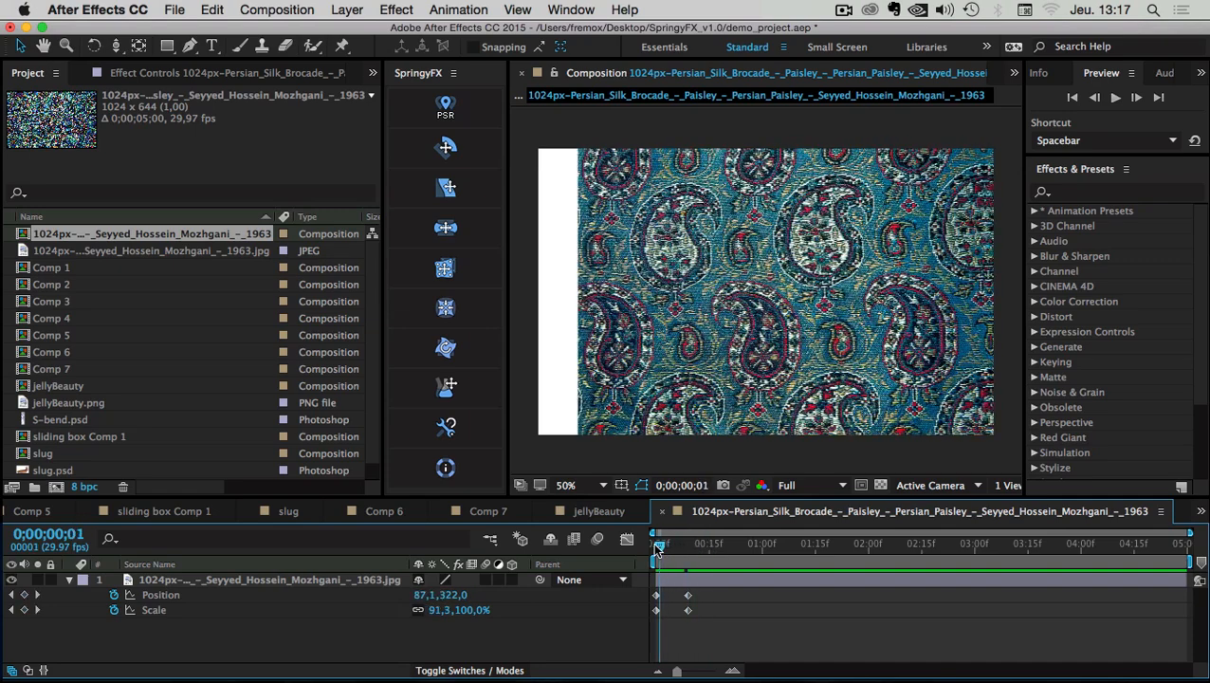
{"action": "left_click", "coordinate": [154, 610]}
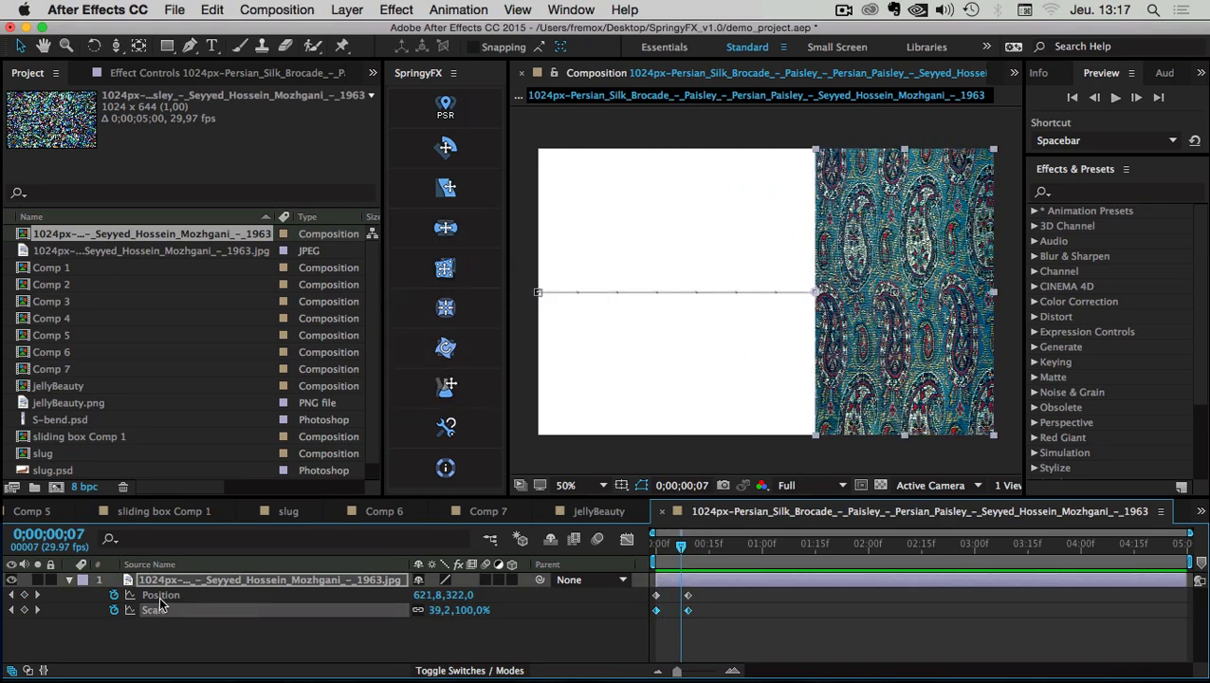
Shift all keyframes later, end the work area at 1 second 10 frames, and preview
{"action": "left_click", "coordinate": [159, 597]}
{"action": "left_click_drag", "start_coordinate": [712, 590], "coordinate": [798, 547]}
{"action": "key", "text": "n"}
{"action": "left_click", "coordinate": [1116, 99]}
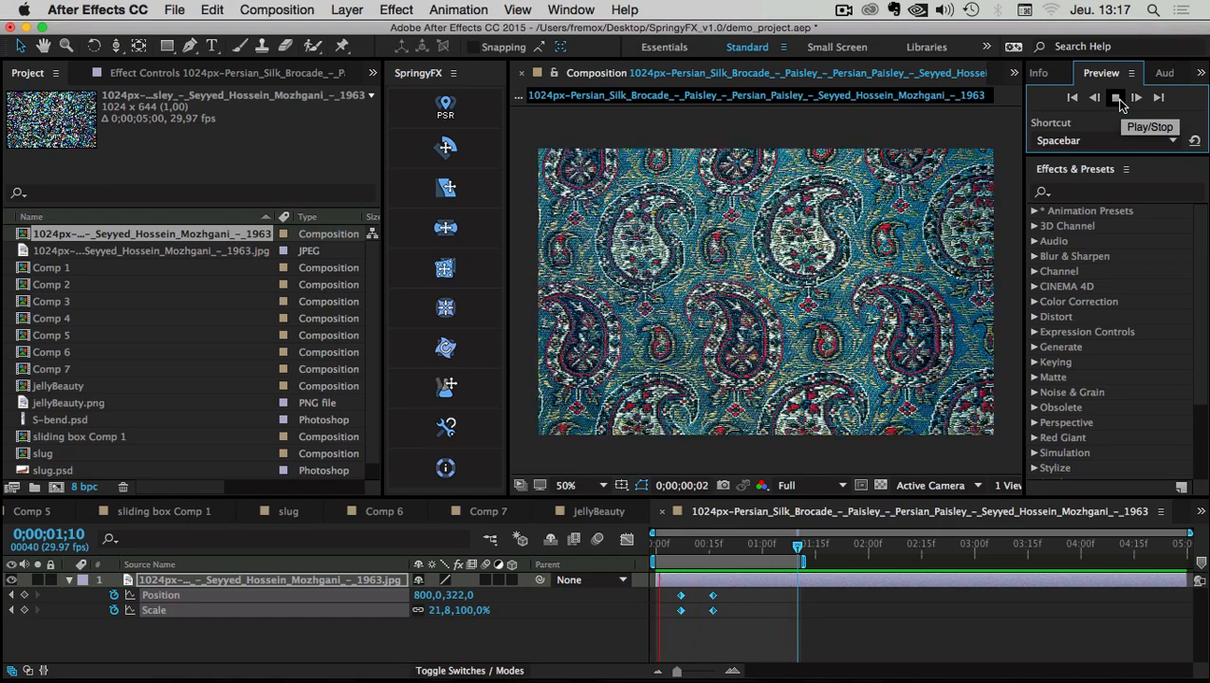
{"action": "left_click", "coordinate": [1116, 98]}
{"action": "left_click", "coordinate": [740, 626]}
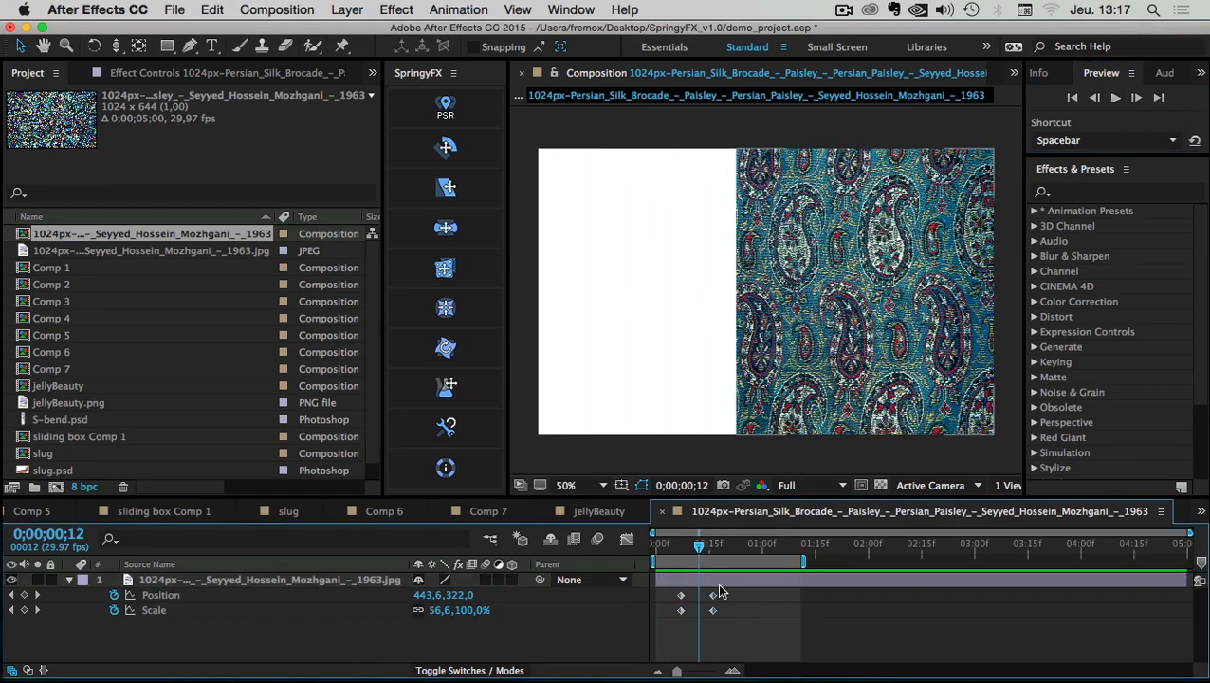
{"action": "left_click", "coordinate": [161, 583]}
{"action": "left_click_drag", "start_coordinate": [695, 537], "coordinate": [669, 540]}
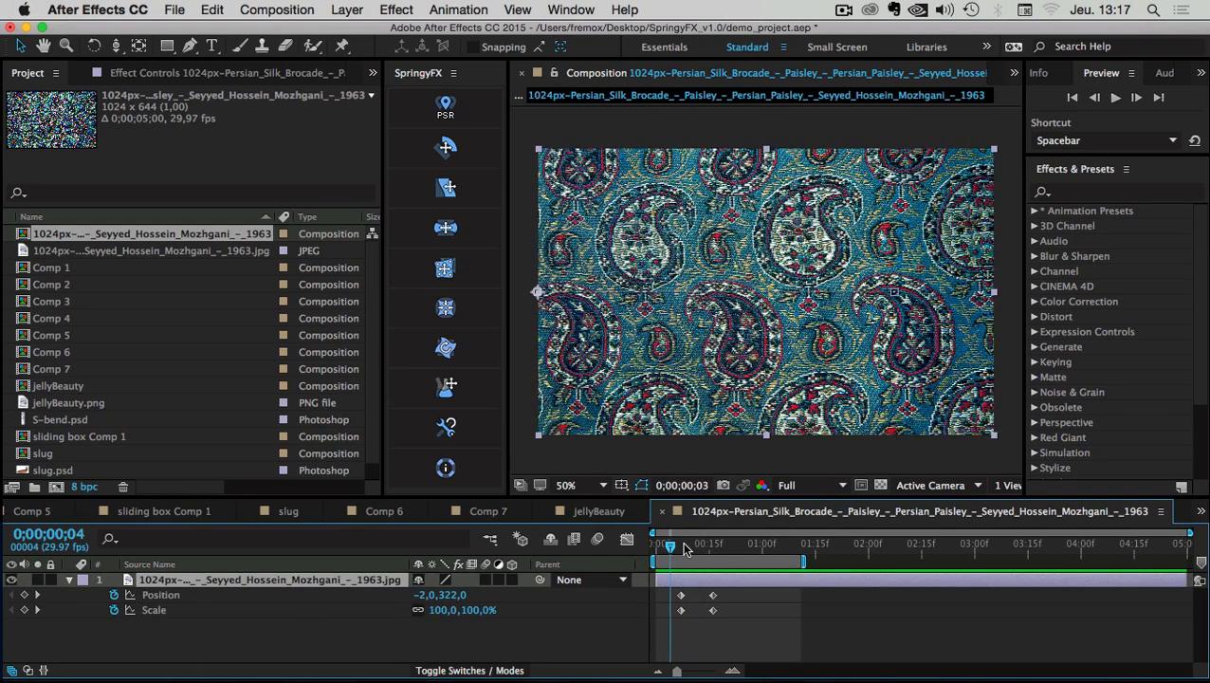
With the Puppet Pin tool, place six pins corner-to-corner on the top edge and three on the bottom
{"action": "left_click", "coordinate": [343, 46]}
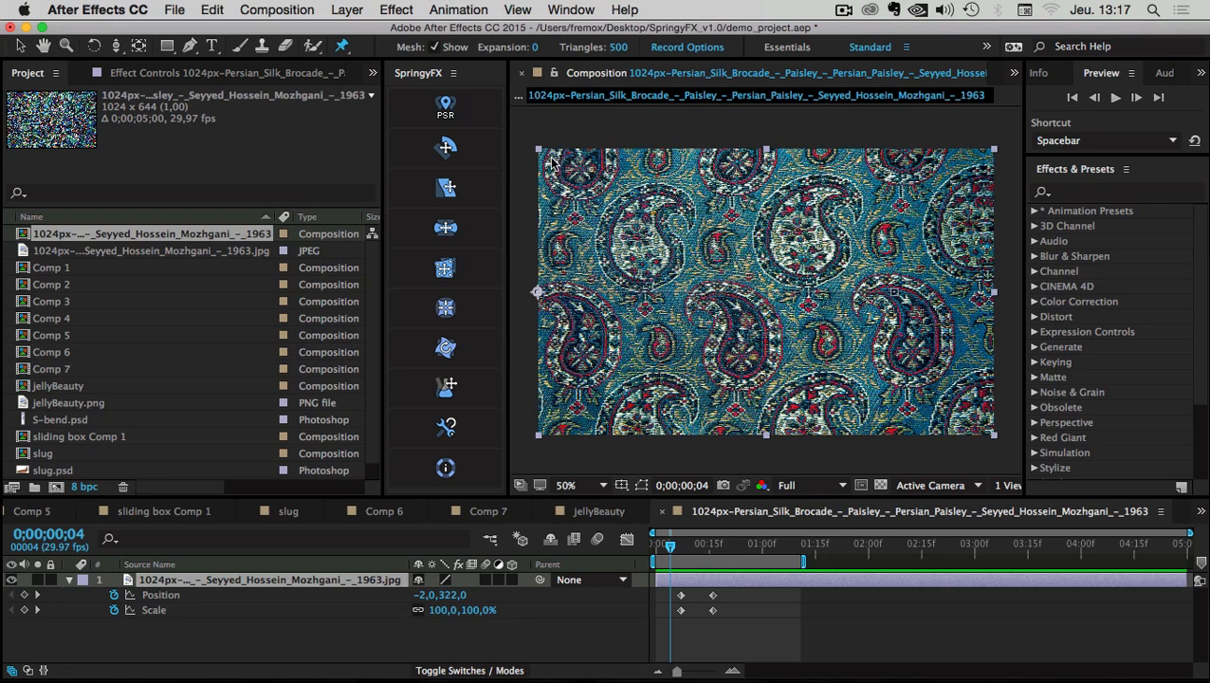
{"action": "left_click", "coordinate": [556, 166]}
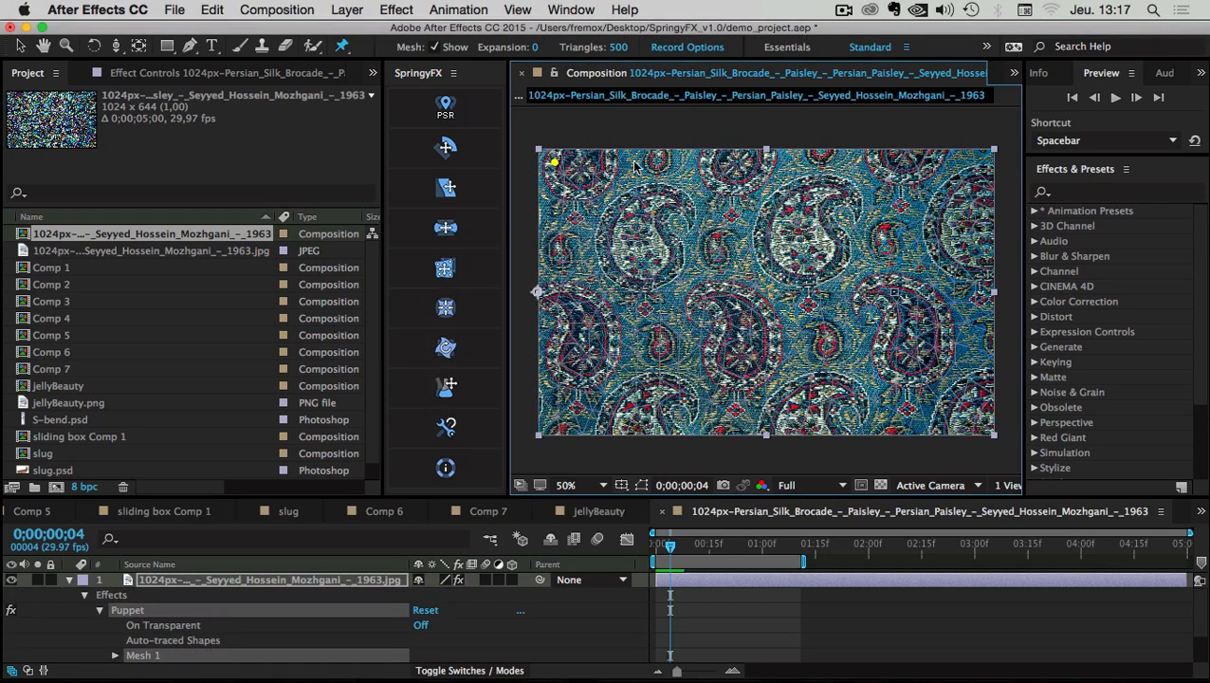
{"action": "left_click", "coordinate": [642, 163]}
{"action": "left_click", "coordinate": [736, 162]}
{"action": "left_click", "coordinate": [831, 164]}
{"action": "left_click", "coordinate": [913, 162]}
{"action": "left_click", "coordinate": [985, 159]}
{"action": "left_click", "coordinate": [555, 417]}
{"action": "left_click", "coordinate": [764, 414]}
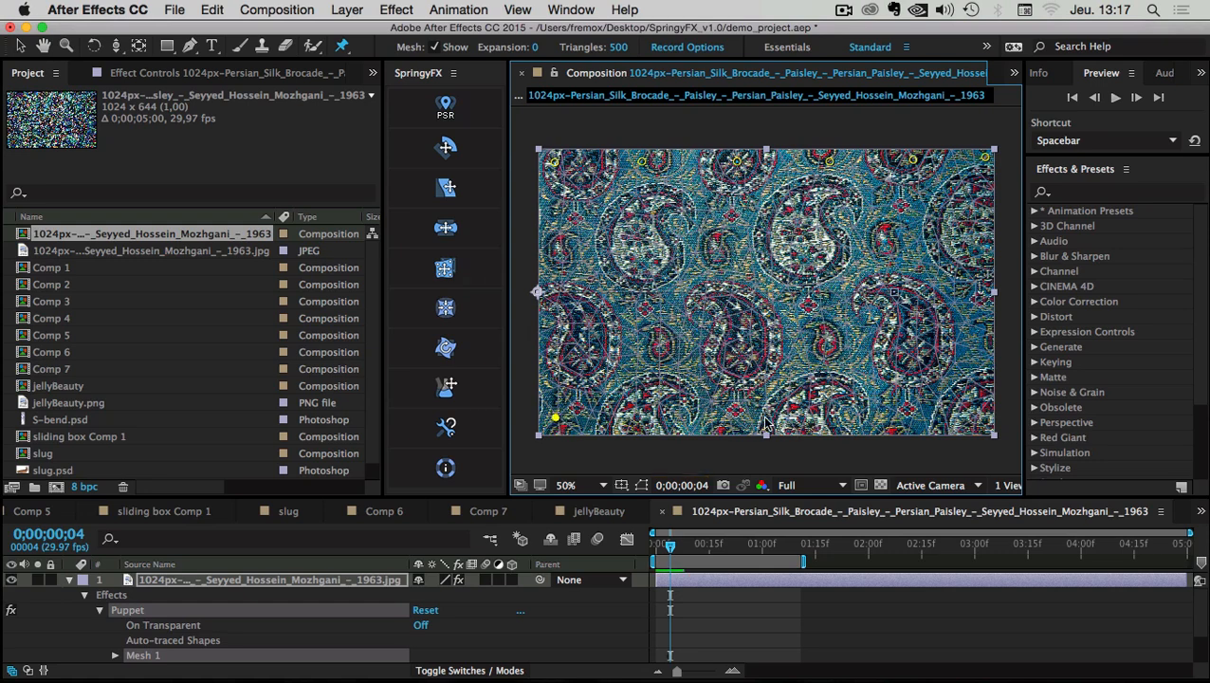
{"action": "left_click", "coordinate": [978, 414]}
Apply SpringyFX JIGGLE, answer No to jiggling all pins, dismiss the message, and enlarge the timeline
{"action": "left_click", "coordinate": [462, 273]}
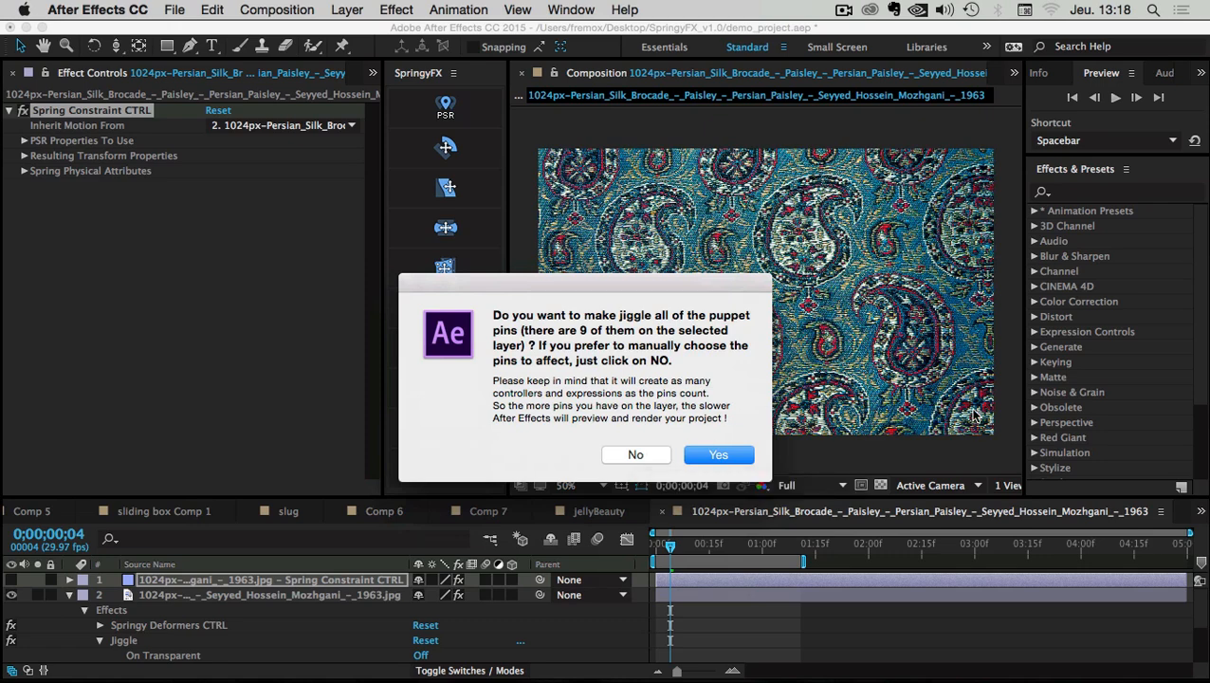
{"action": "left_click", "coordinate": [635, 455]}
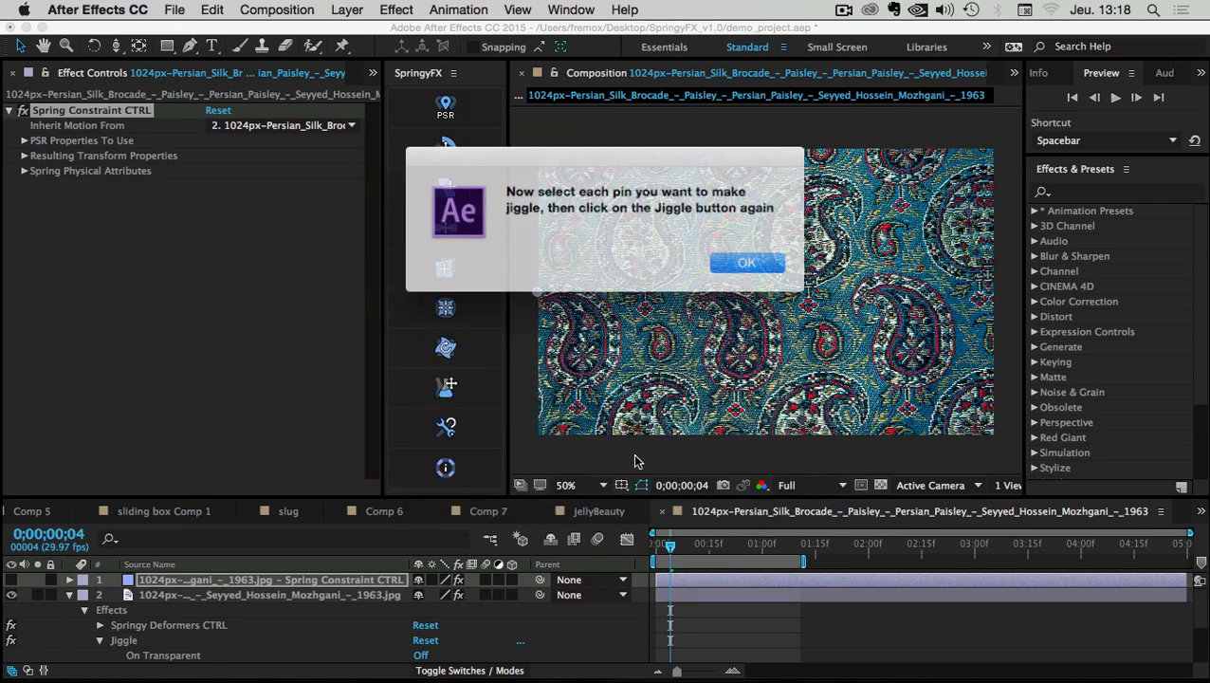
{"action": "left_click_drag", "start_coordinate": [508, 171], "coordinate": [515, 213]}
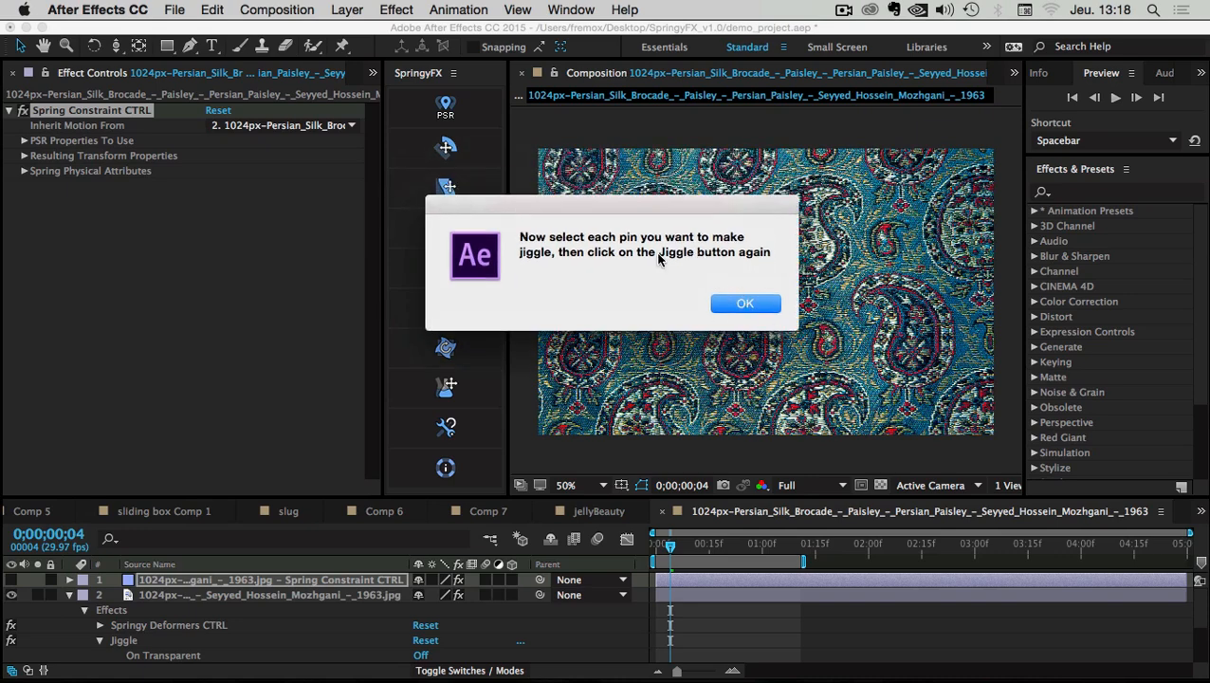
{"action": "left_click", "coordinate": [756, 304]}
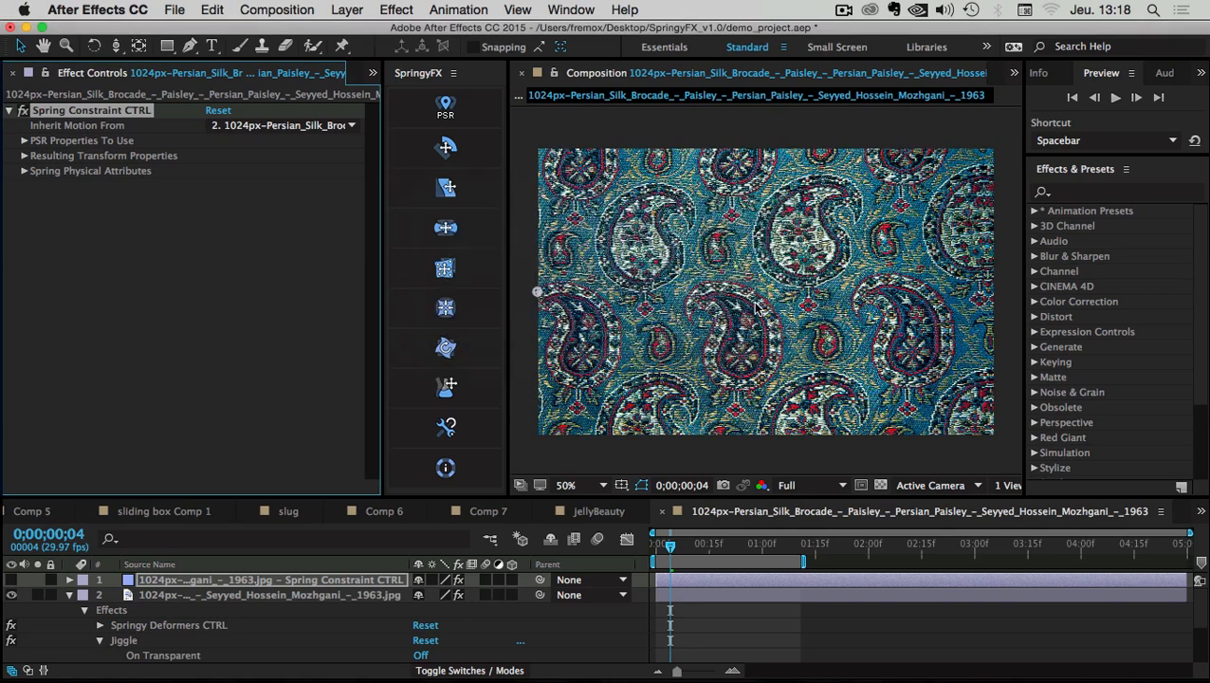
{"action": "left_click_drag", "start_coordinate": [215, 496], "coordinate": [227, 396]}
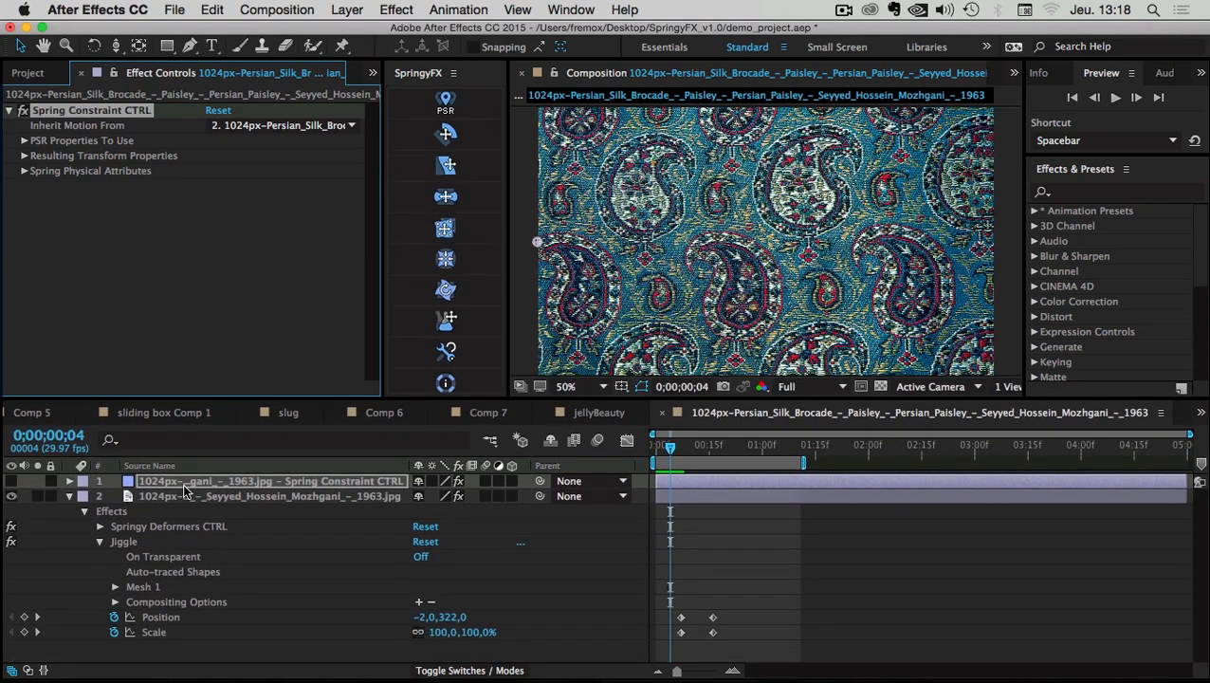
Select the brocade layer and, with the Puppet Pin tool, pick the three bottom-edge pins
{"action": "left_click", "coordinate": [172, 497]}
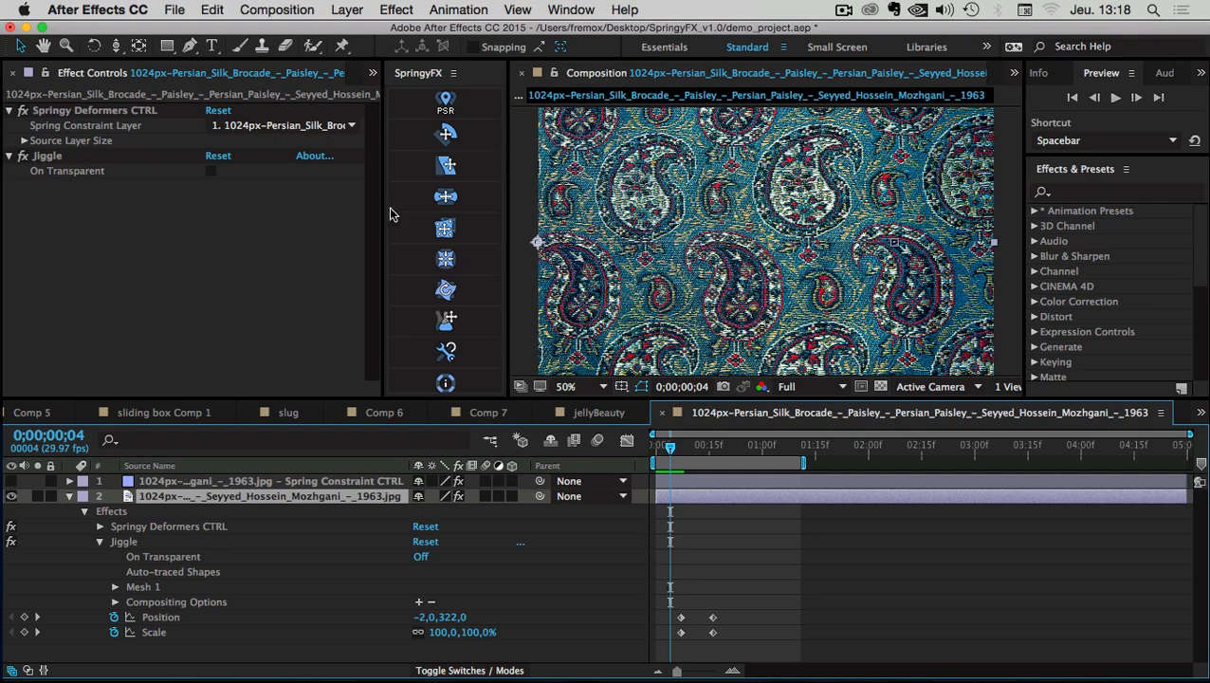
{"action": "left_click", "coordinate": [340, 46]}
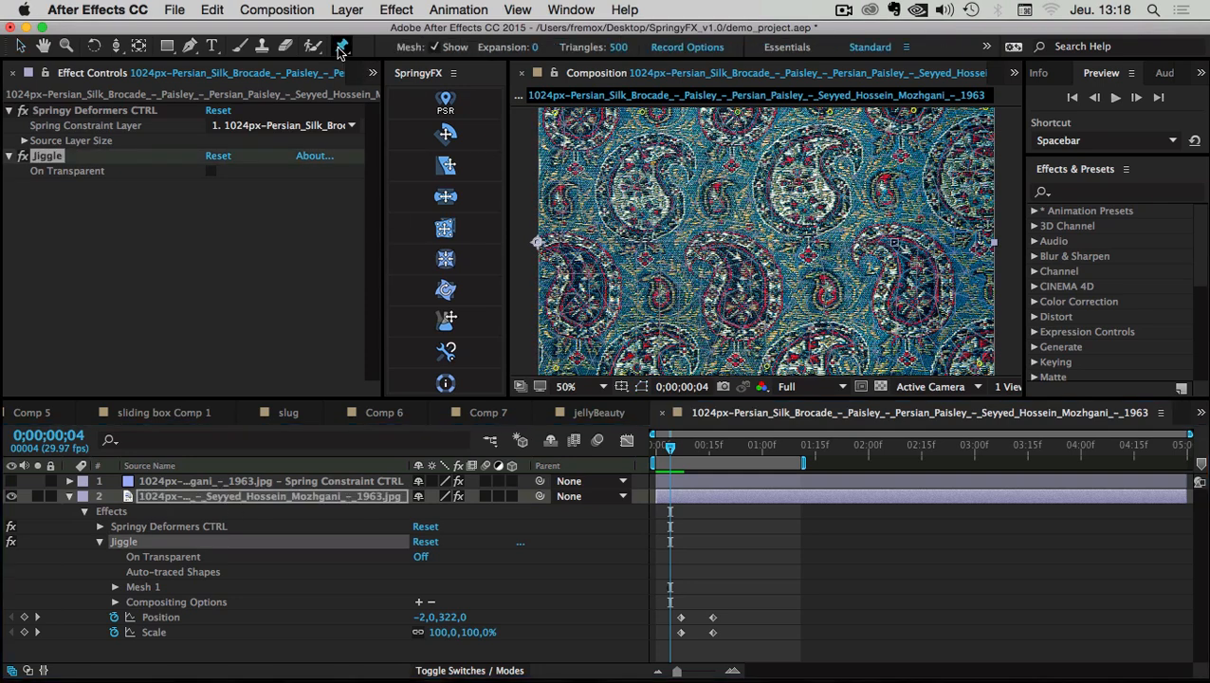
{"action": "key", "text": "space"}
{"action": "left_click_drag", "start_coordinate": [704, 273], "coordinate": [703, 180]}
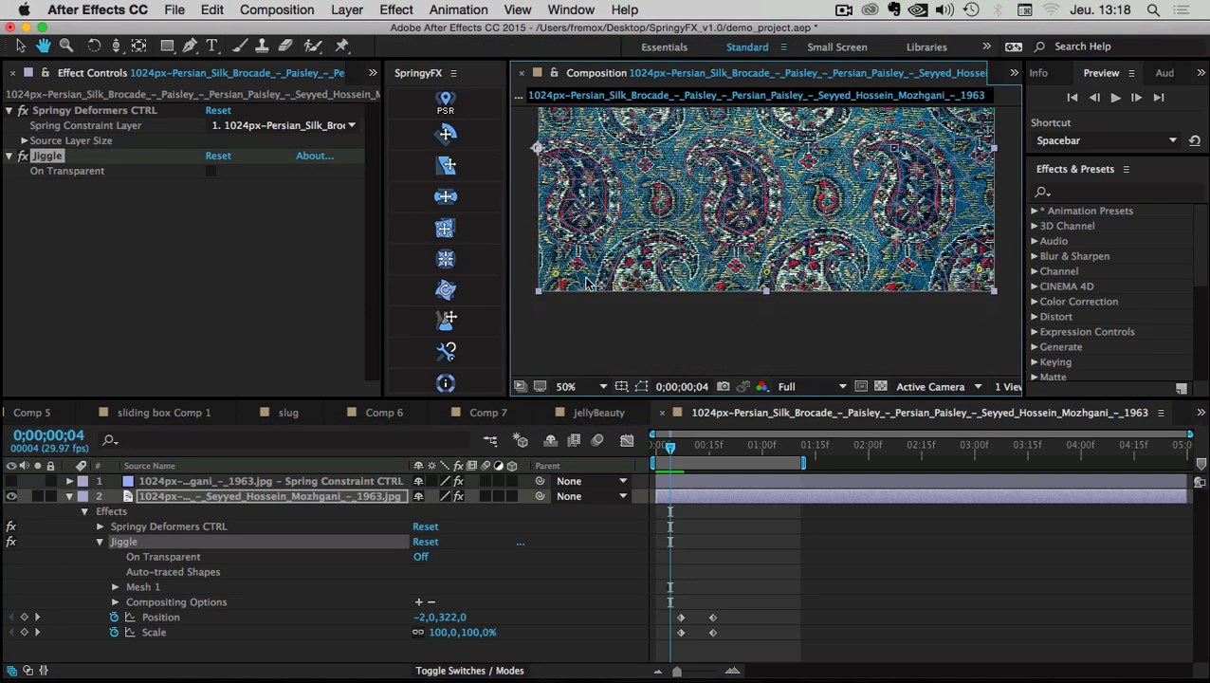
{"action": "left_click", "coordinate": [555, 276]}
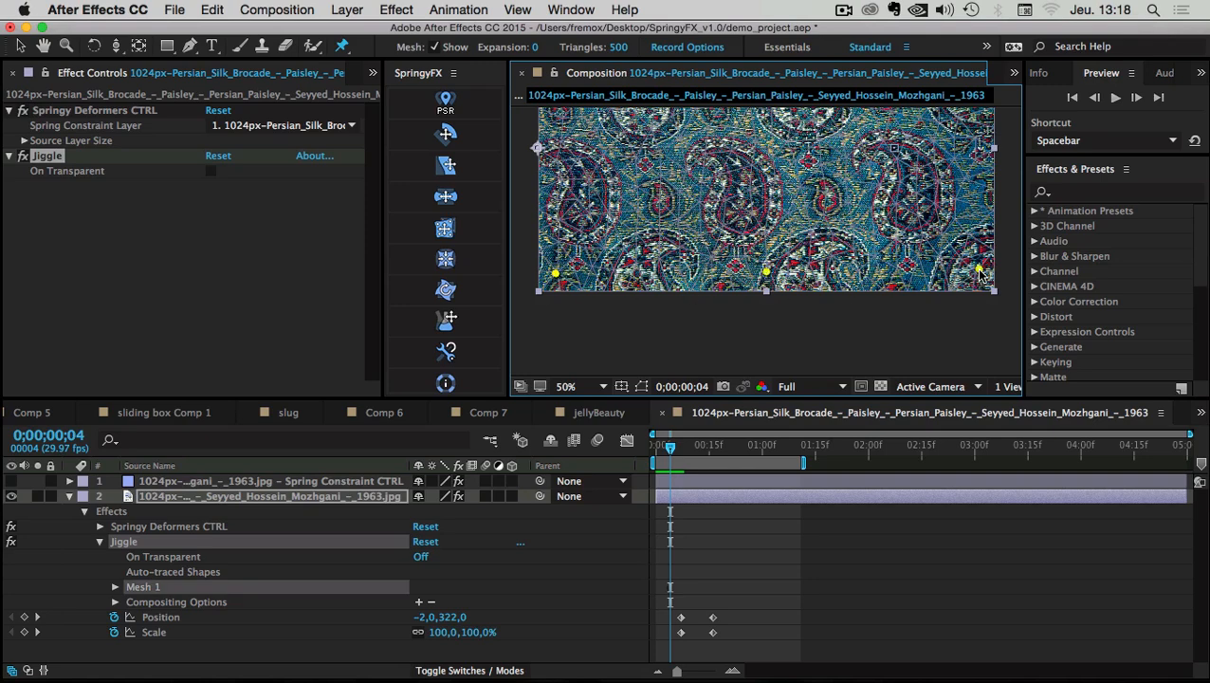
{"action": "key", "text": "space"}
{"action": "left_click_drag", "start_coordinate": [551, 274], "coordinate": [562, 348]}
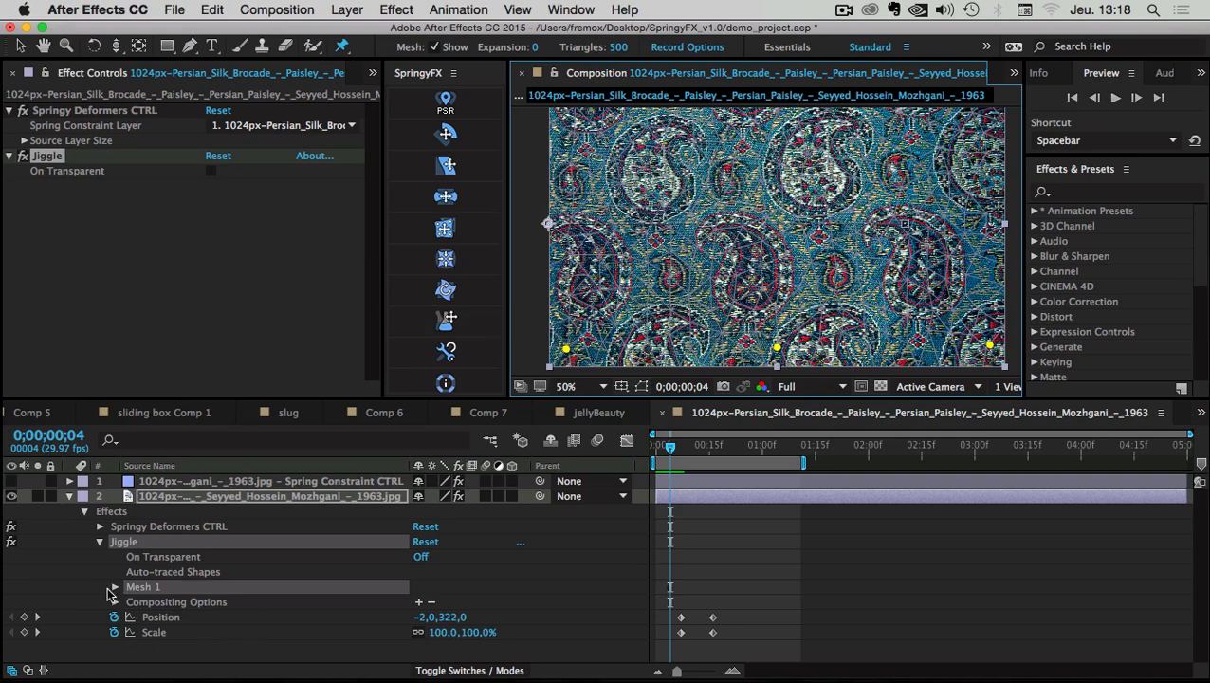
Rename Puppet Pin 7 to BL and Puppet Pin 8 provisionally to M
{"action": "key", "text": "u"}
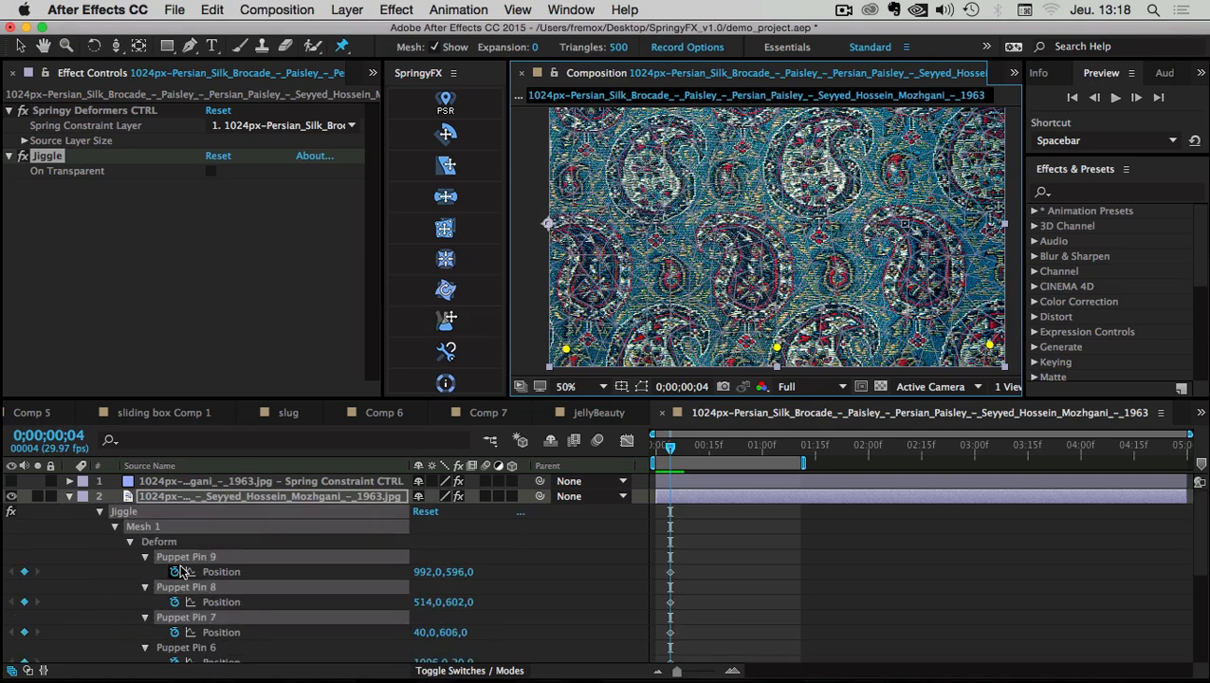
{"action": "scroll", "coordinate": [187, 552], "scroll_direction": "down", "scroll_amount": 1}
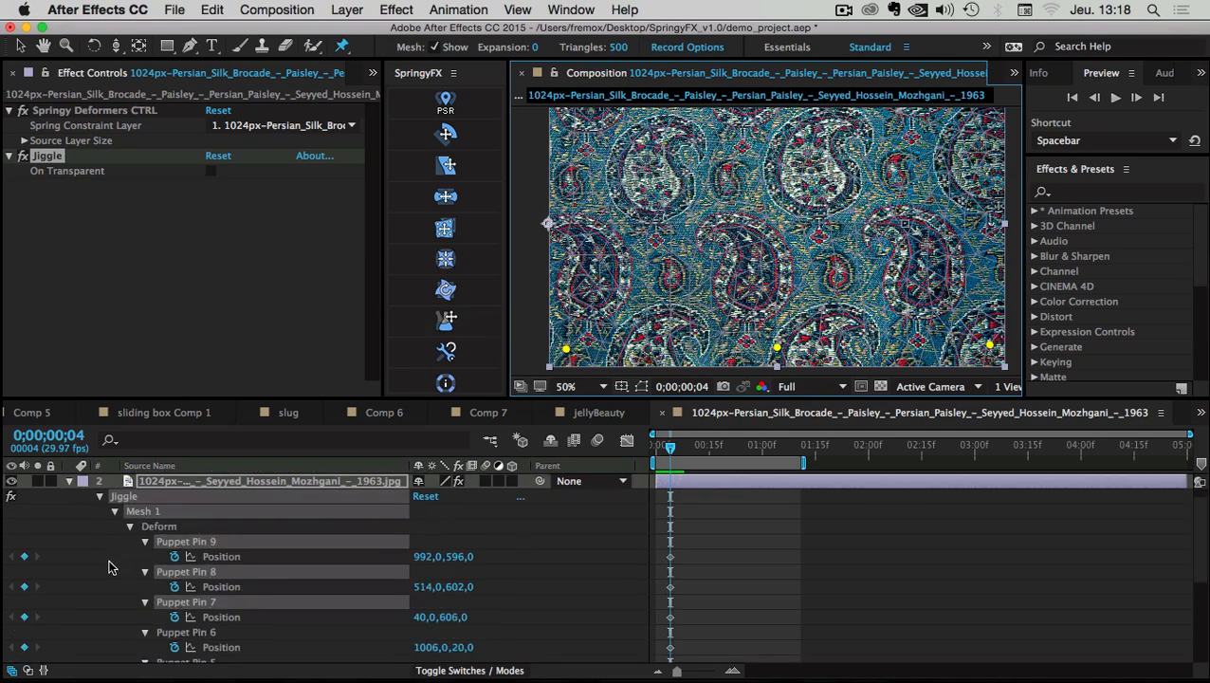
{"action": "left_click", "coordinate": [187, 602]}
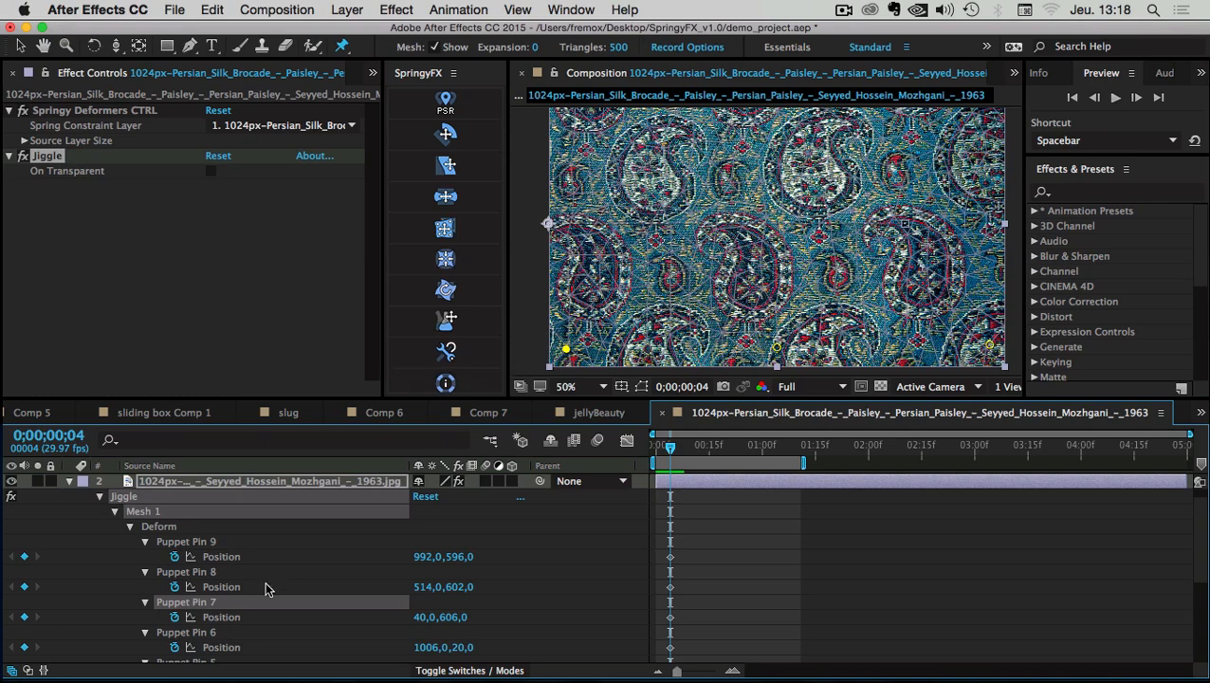
{"action": "key", "text": "Return"}
{"action": "type", "text": "B"}
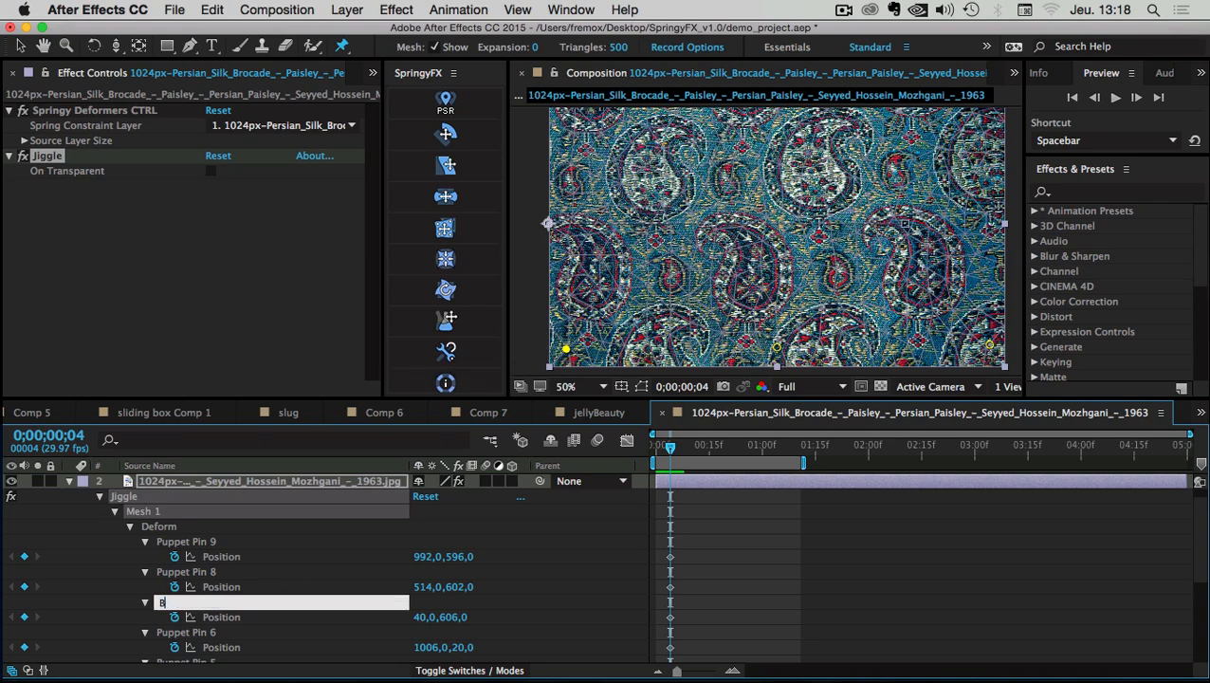
{"action": "type", "text": "L"}
{"action": "key", "text": "Return"}
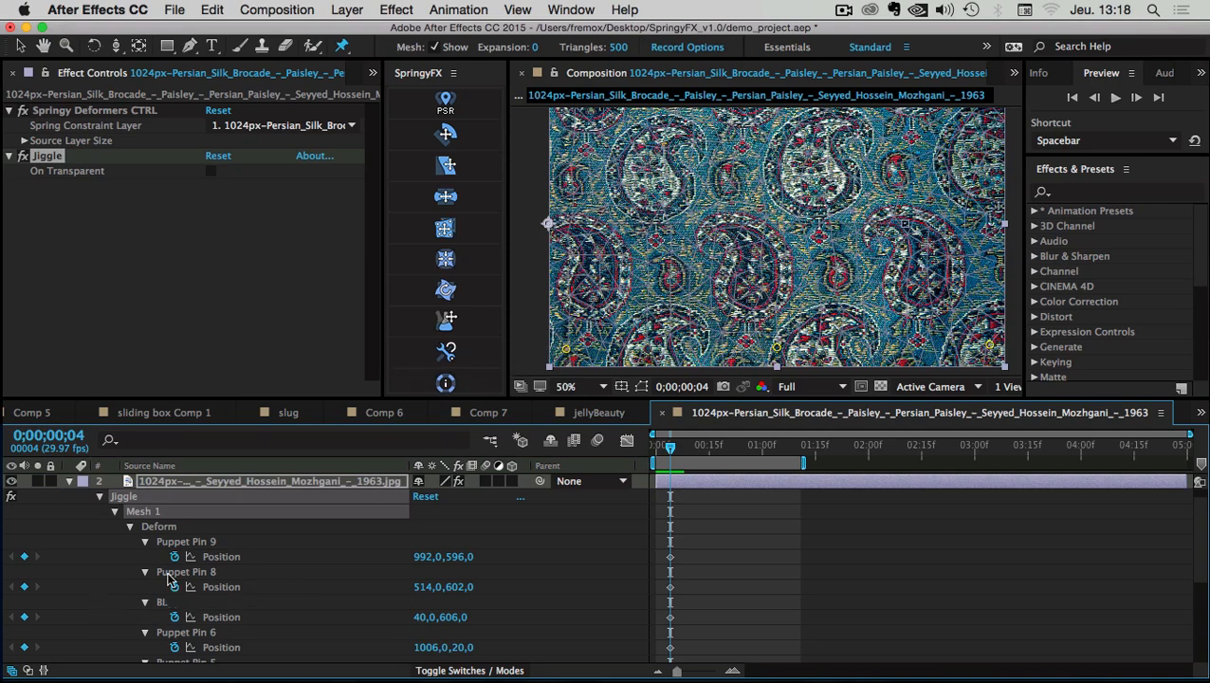
{"action": "left_click", "coordinate": [176, 575]}
{"action": "key", "text": "Return"}
{"action": "type", "text": "M"}
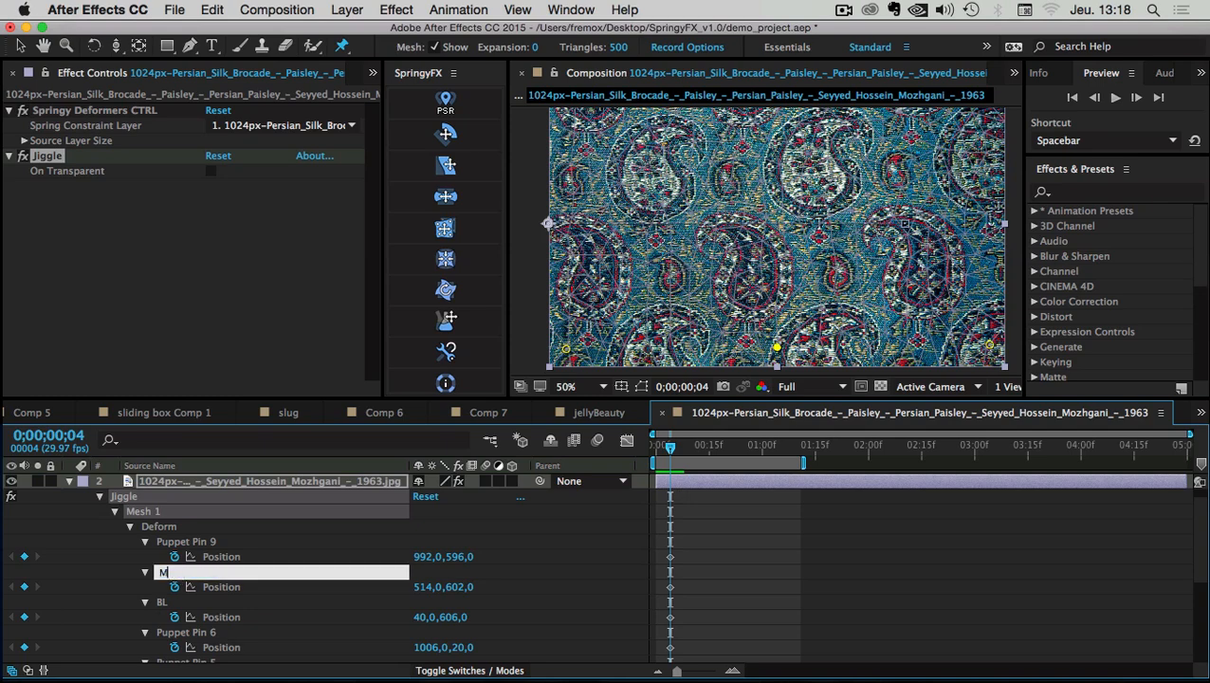
{"action": "key", "text": "Return"}
Rename Puppet Pin 9 to BR and M to BM, select all three, and collapse Mesh 1
{"action": "left_click", "coordinate": [167, 542]}
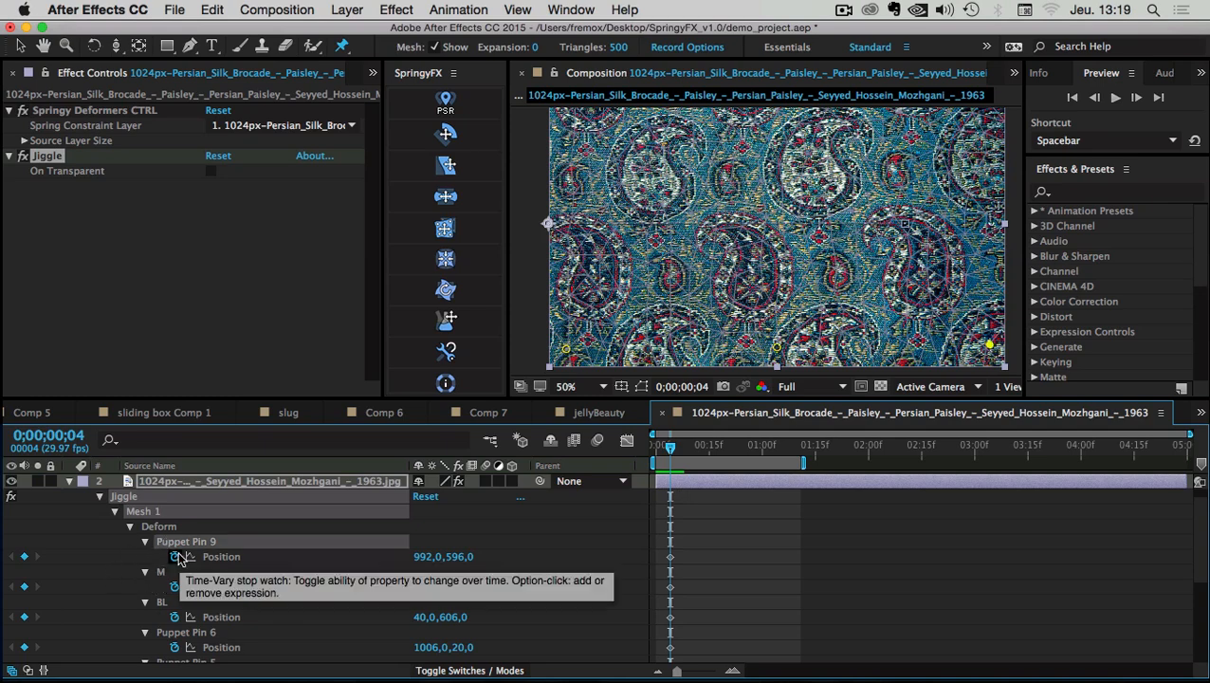
{"action": "key", "text": "Return"}
{"action": "type", "text": "BR"}
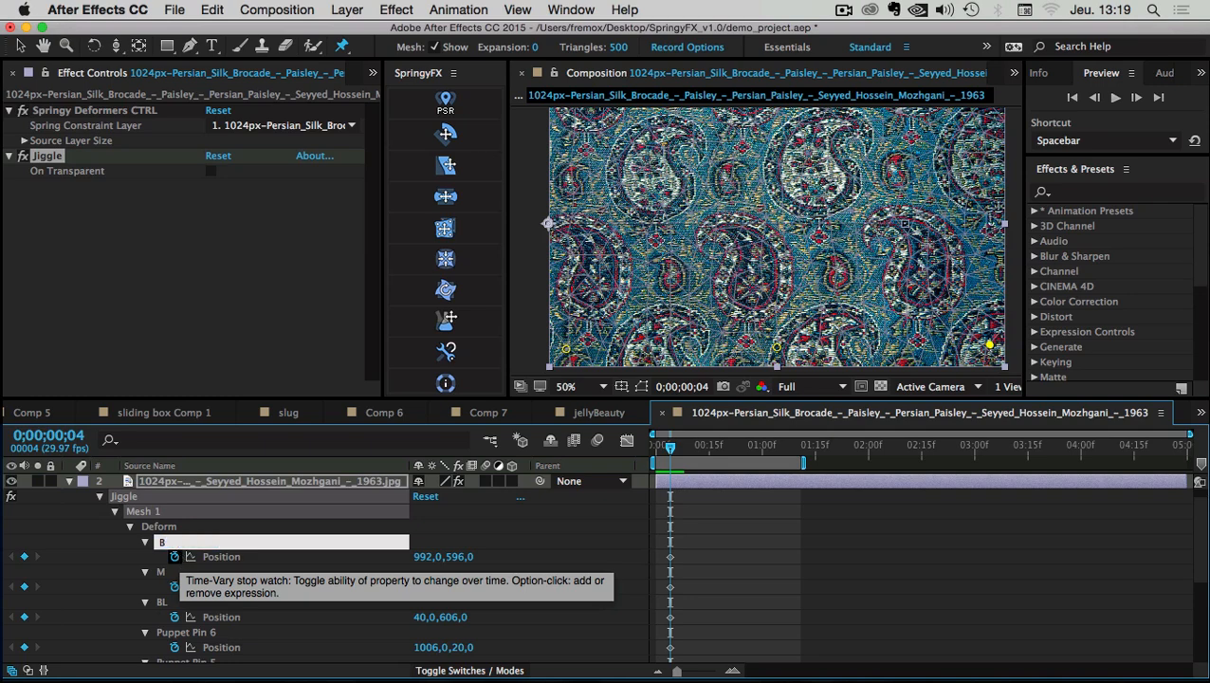
{"action": "left_click", "coordinate": [166, 574]}
{"action": "key", "text": "Return"}
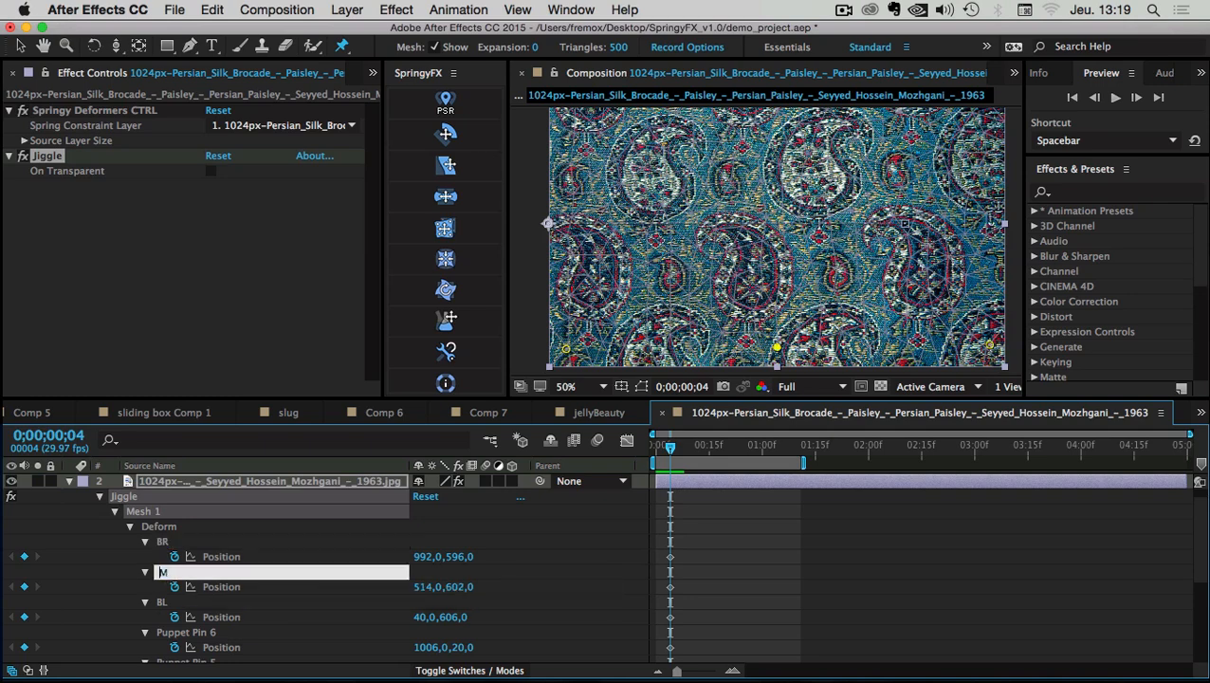
{"action": "type", "text": "B"}
{"action": "key", "text": "Return"}
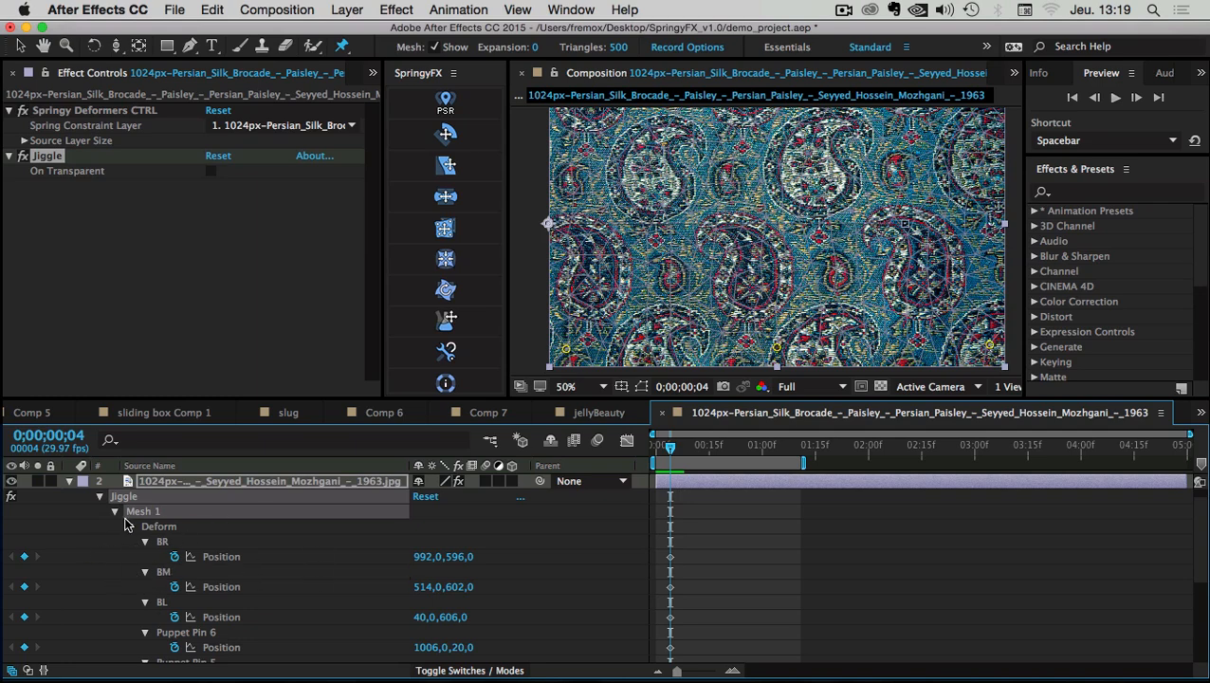
{"action": "left_click", "coordinate": [168, 542]}
{"action": "left_click", "coordinate": [165, 602], "text": "shift"}
{"action": "left_click", "coordinate": [115, 511]}
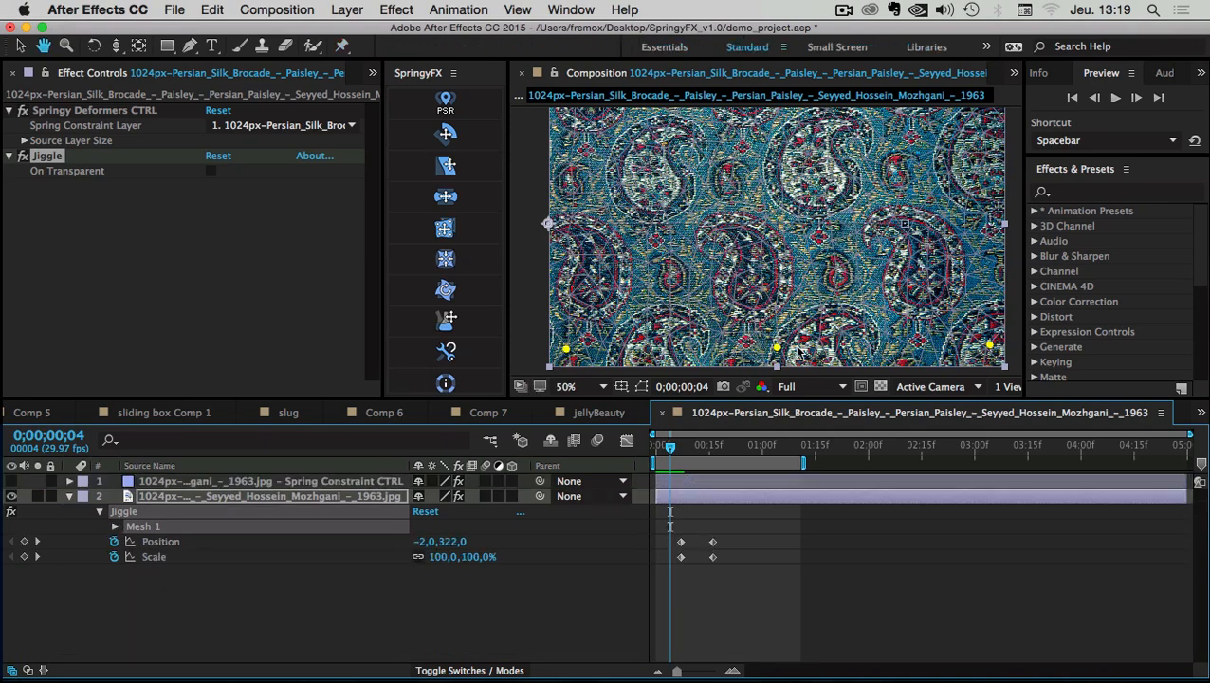
Apply JIGGLE to the picked BL, BM and BR pins and enable composition motion blur
{"action": "left_click_drag", "start_coordinate": [794, 403], "coordinate": [795, 501]}
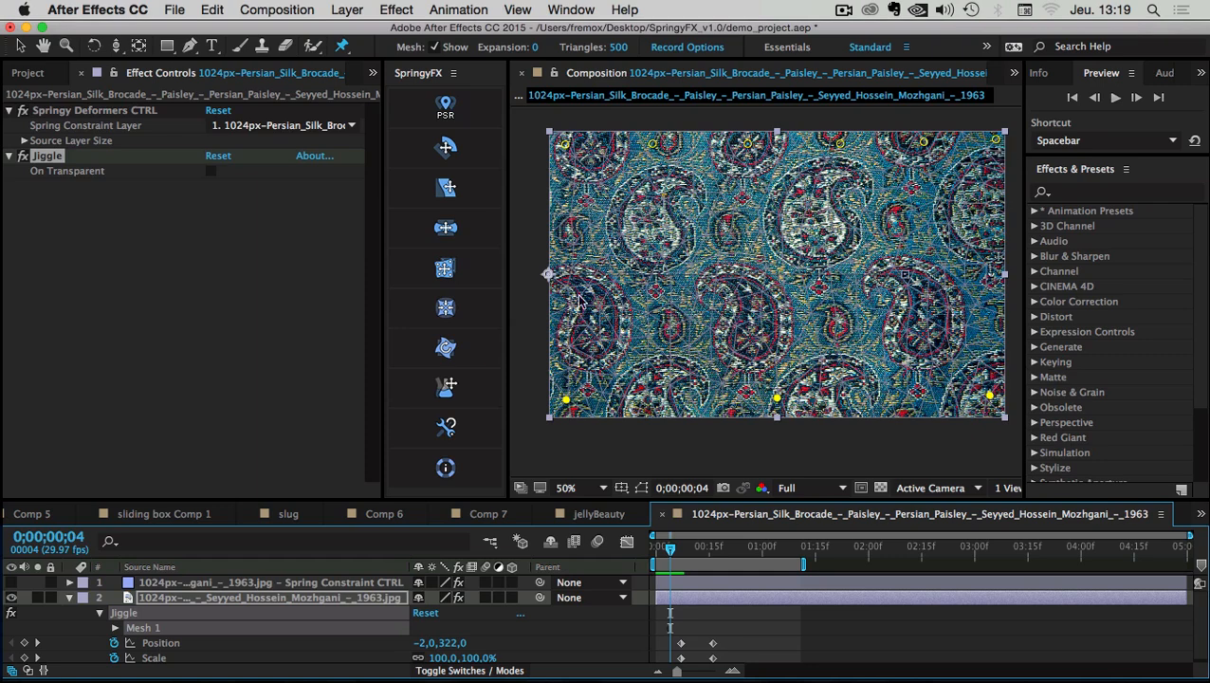
{"action": "left_click", "coordinate": [446, 269]}
{"action": "left_click_drag", "start_coordinate": [512, 193], "coordinate": [739, 201]}
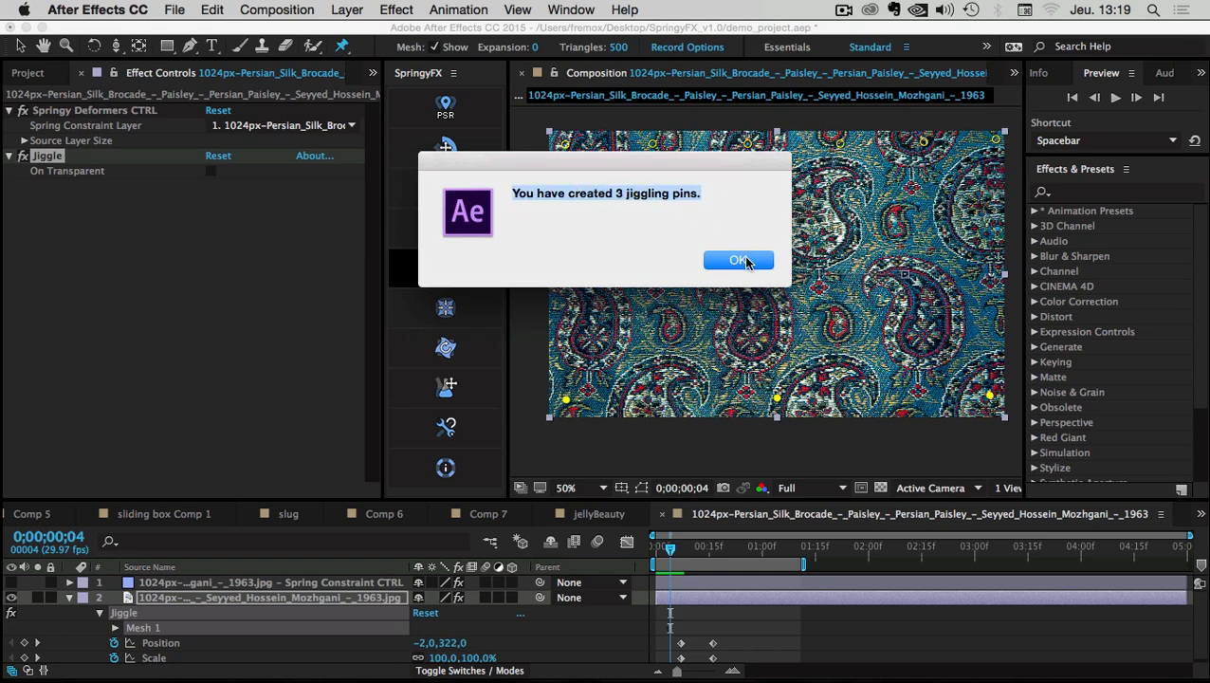
{"action": "left_click", "coordinate": [739, 260]}
{"action": "left_click", "coordinate": [597, 542]}
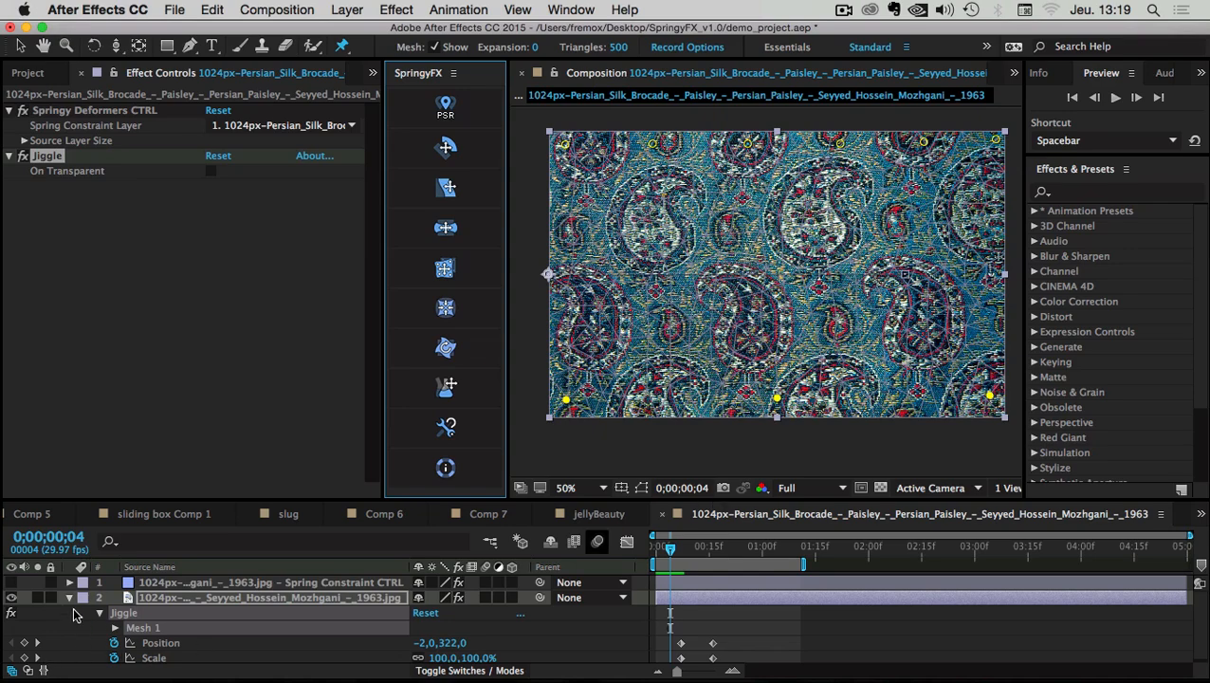
{"action": "left_click", "coordinate": [68, 601]}
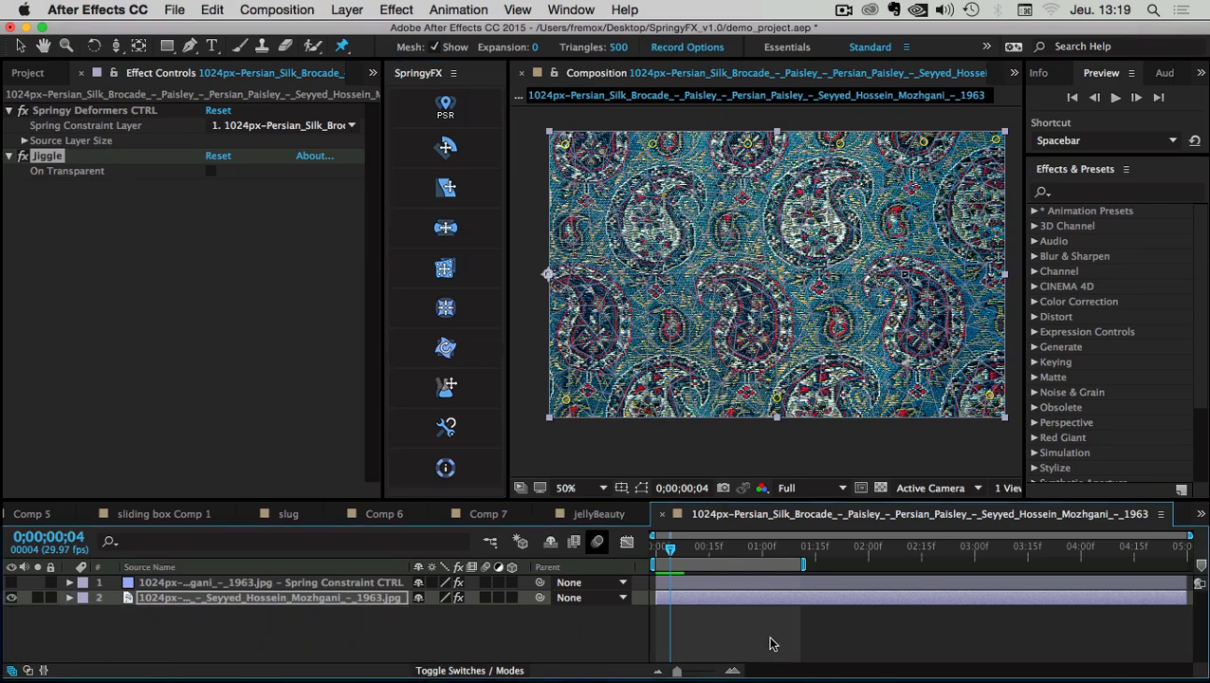
Preview the jiggling fabric, then return to the start of the composition
{"action": "key", "text": "space"}
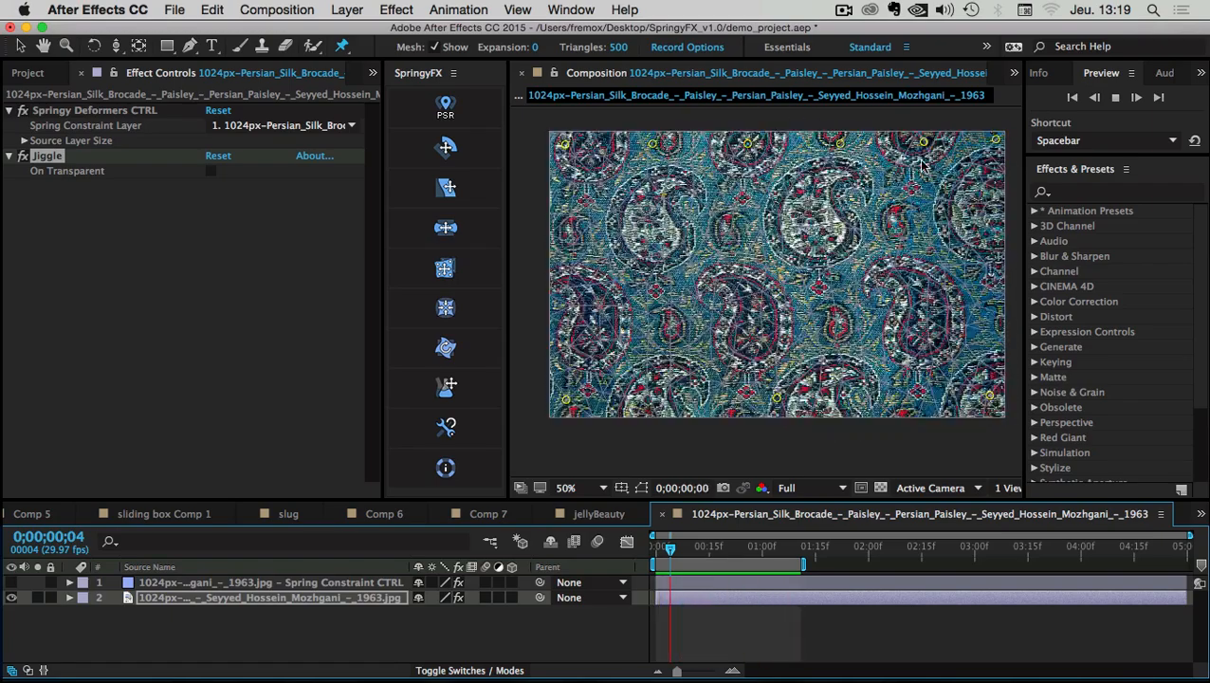
{"action": "left_click", "coordinate": [724, 626]}
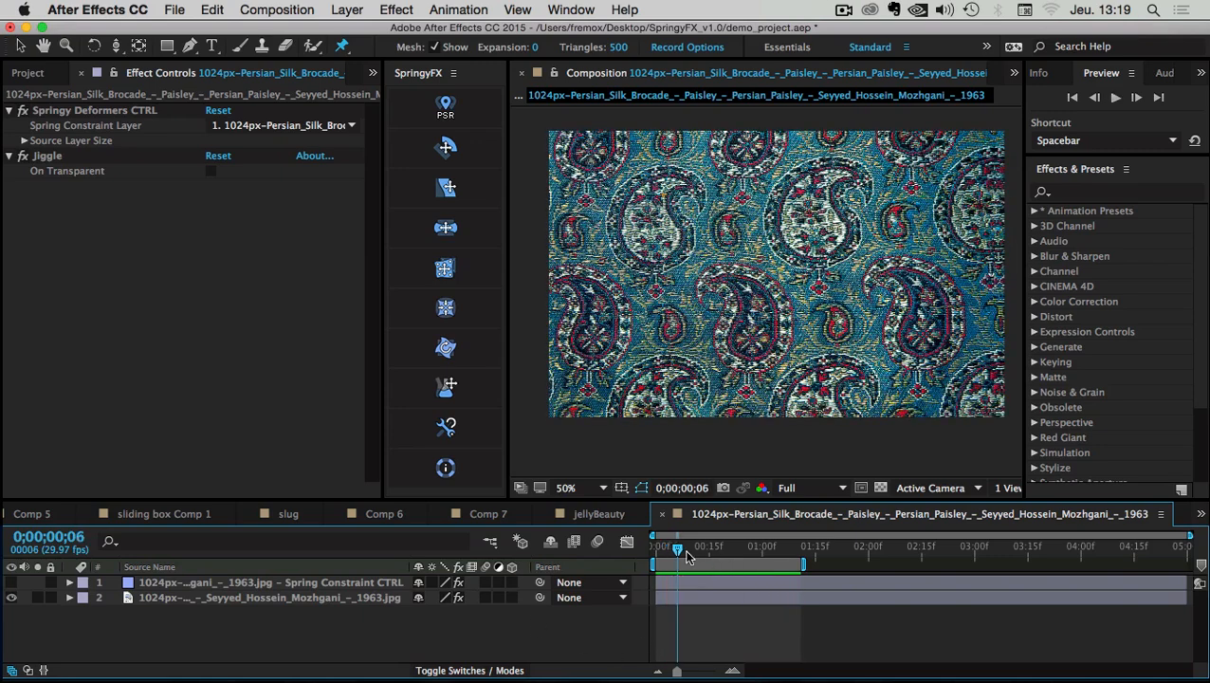
{"action": "left_click_drag", "start_coordinate": [703, 550], "coordinate": [625, 542]}
{"action": "key", "text": "Caps_Lock"}
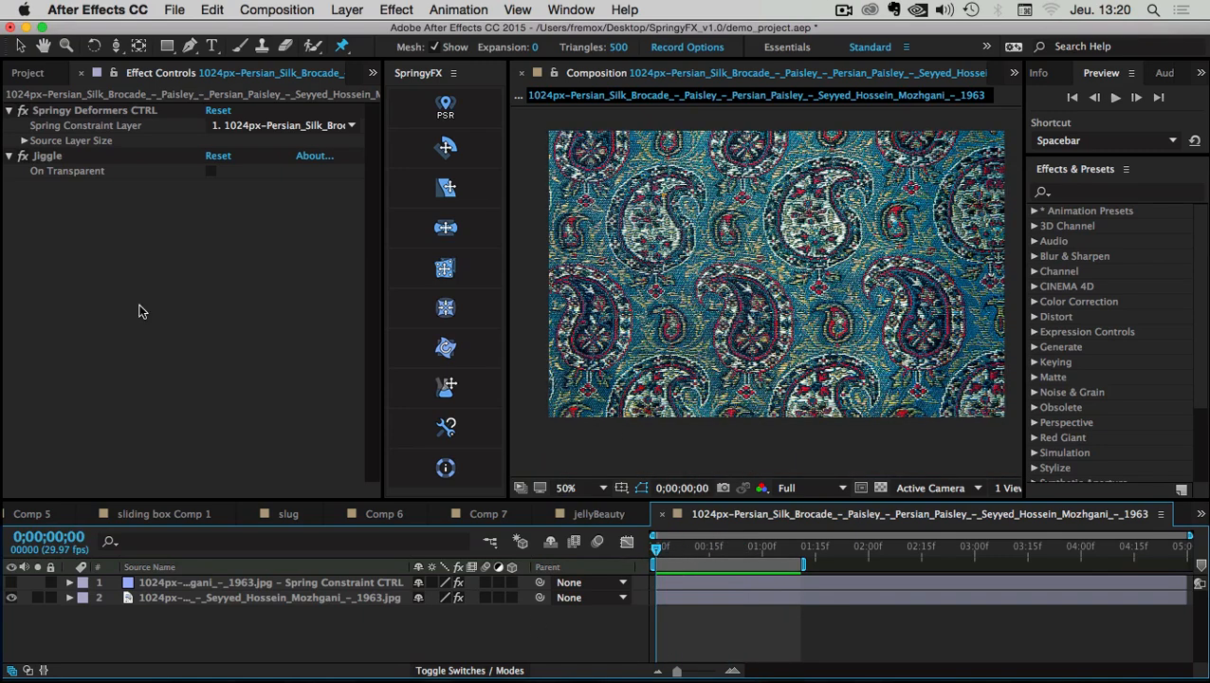
With the Jiggle effect selected, add four pins along the fabric's top edge and preview
{"action": "left_click", "coordinate": [150, 598]}
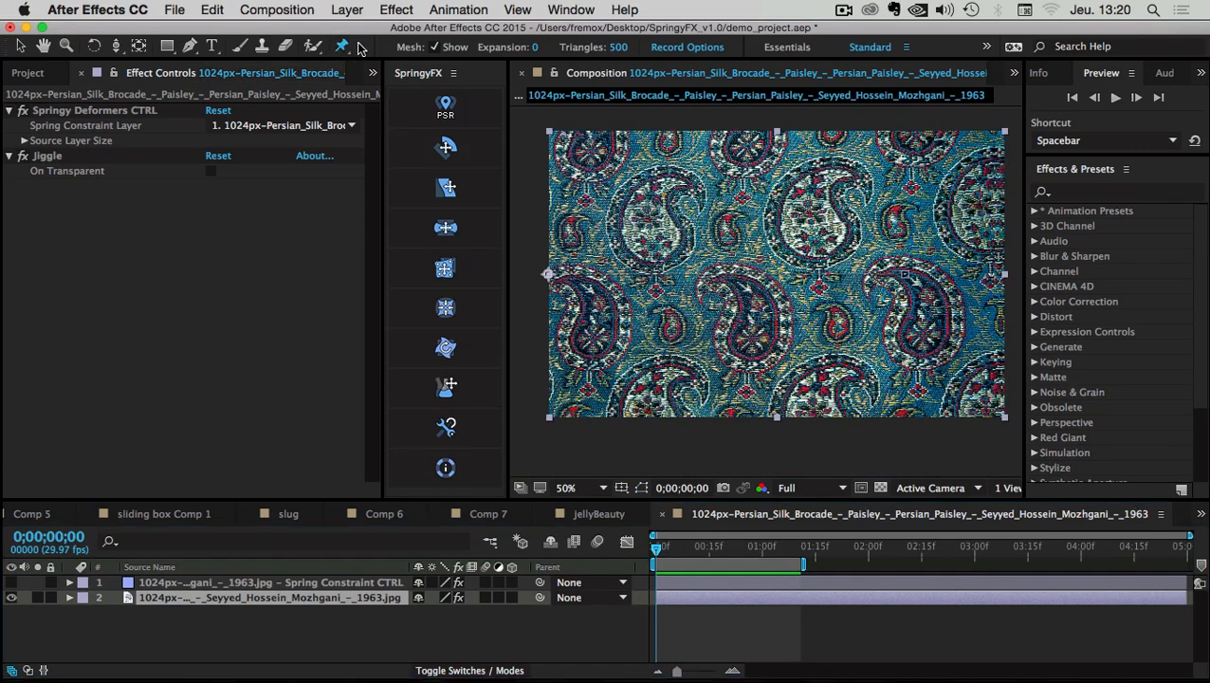
{"action": "left_click", "coordinate": [52, 158]}
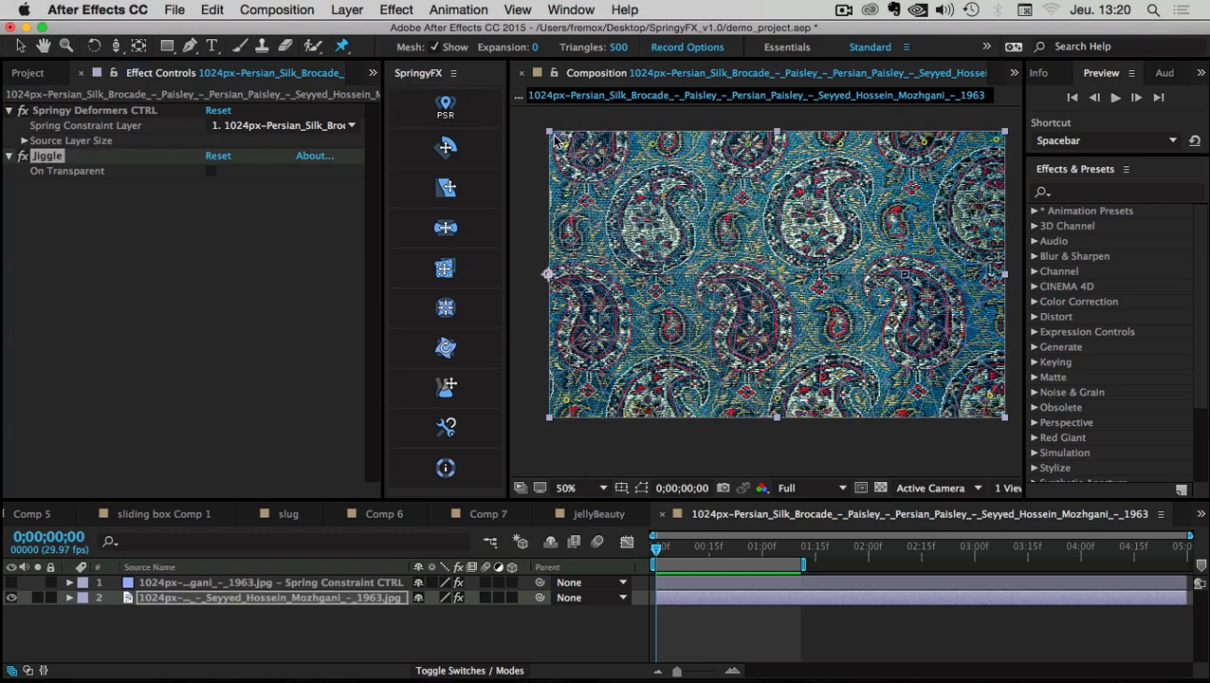
{"action": "left_click", "coordinate": [560, 141]}
{"action": "left_click", "coordinate": [977, 136]}
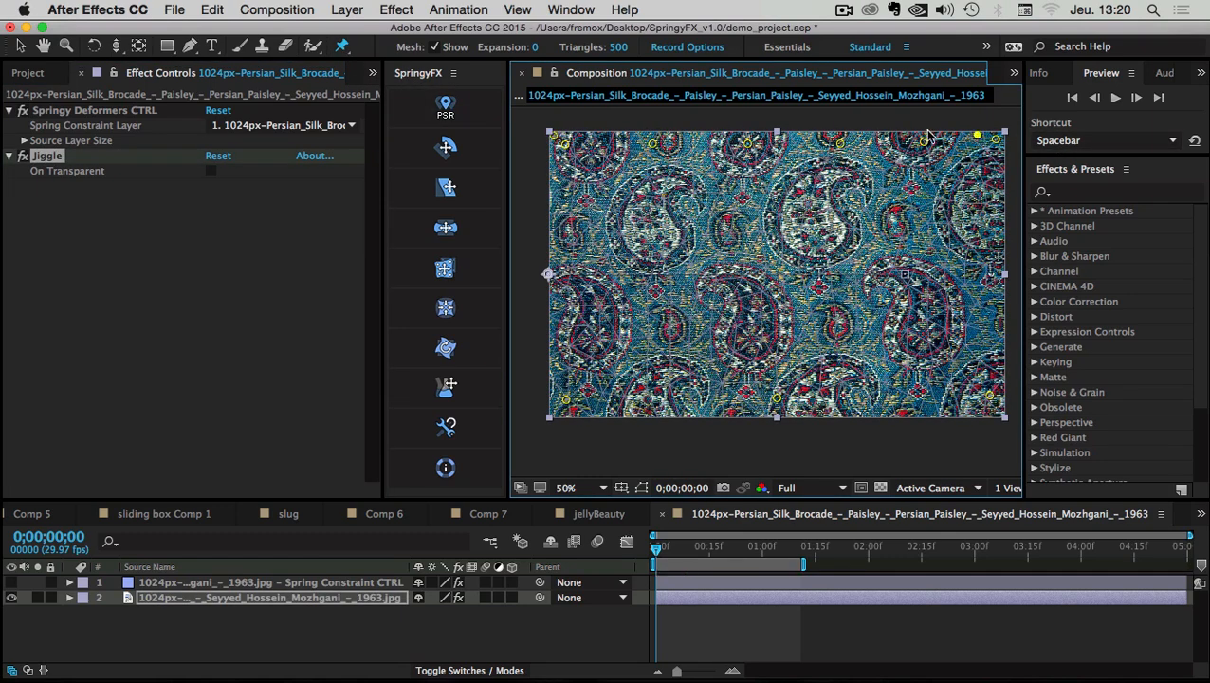
{"action": "left_click", "coordinate": [800, 135]}
{"action": "left_click", "coordinate": [693, 134]}
{"action": "left_click", "coordinate": [603, 134]}
{"action": "key", "text": "space"}
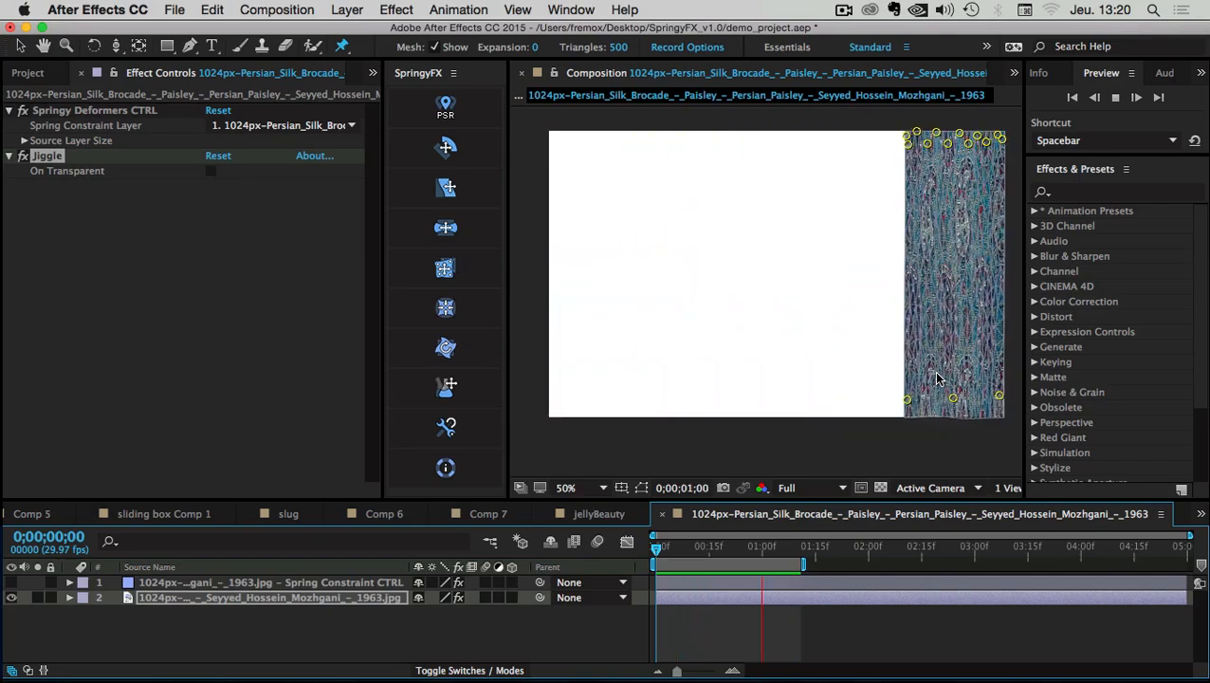
Select the fabric layer, show its Scale keyframes, and go to frame 15 where Scale reads 30.5%
{"action": "key", "text": "v"}
{"action": "left_click", "coordinate": [147, 611]}
{"action": "left_click", "coordinate": [148, 601]}
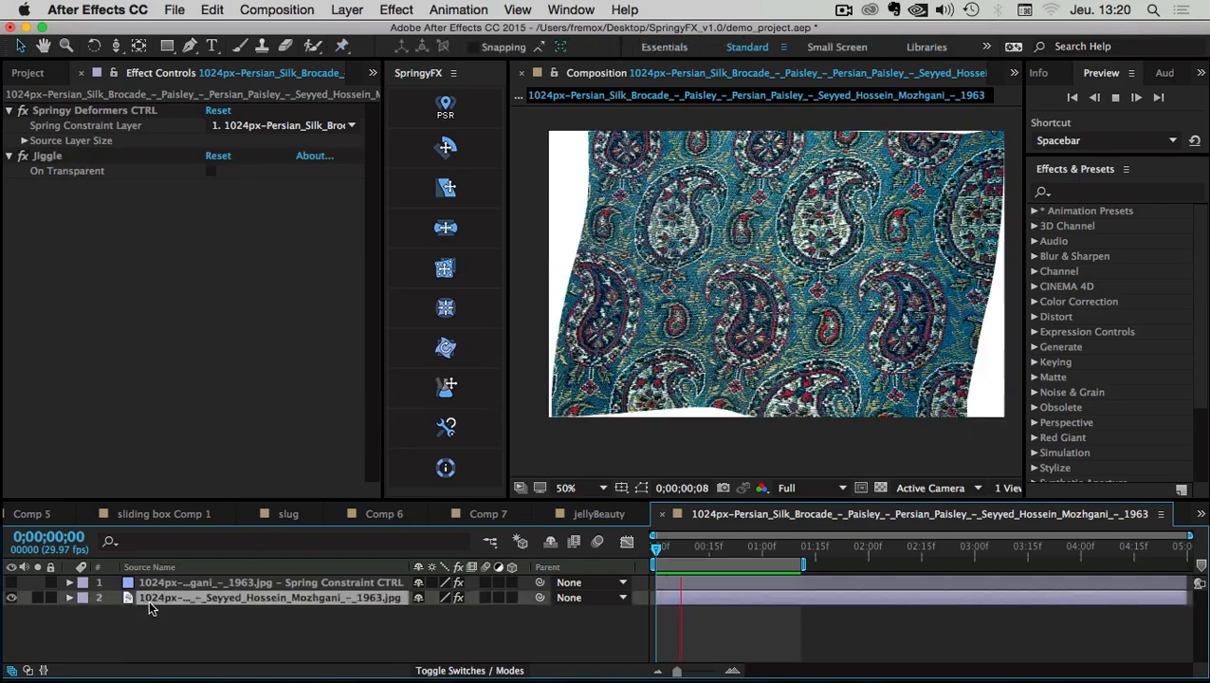
{"action": "key", "text": "s"}
{"action": "key", "text": "s"}
{"action": "key", "text": "s"}
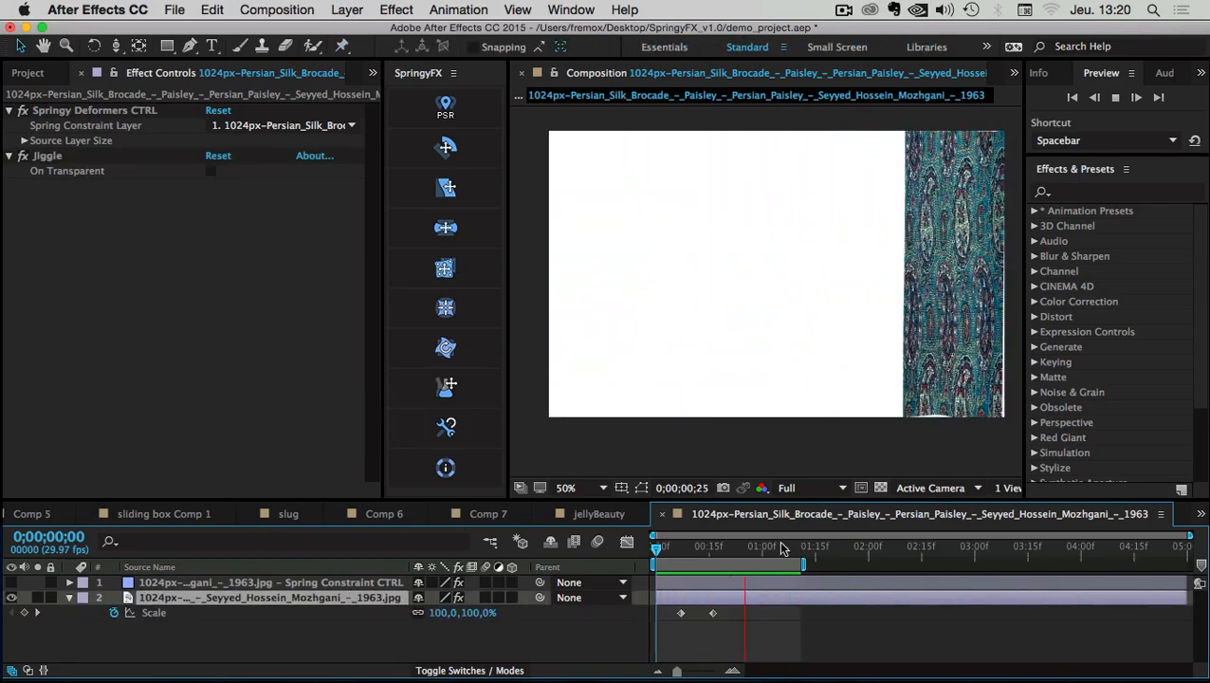
{"action": "left_click_drag", "start_coordinate": [698, 554], "coordinate": [706, 552]}
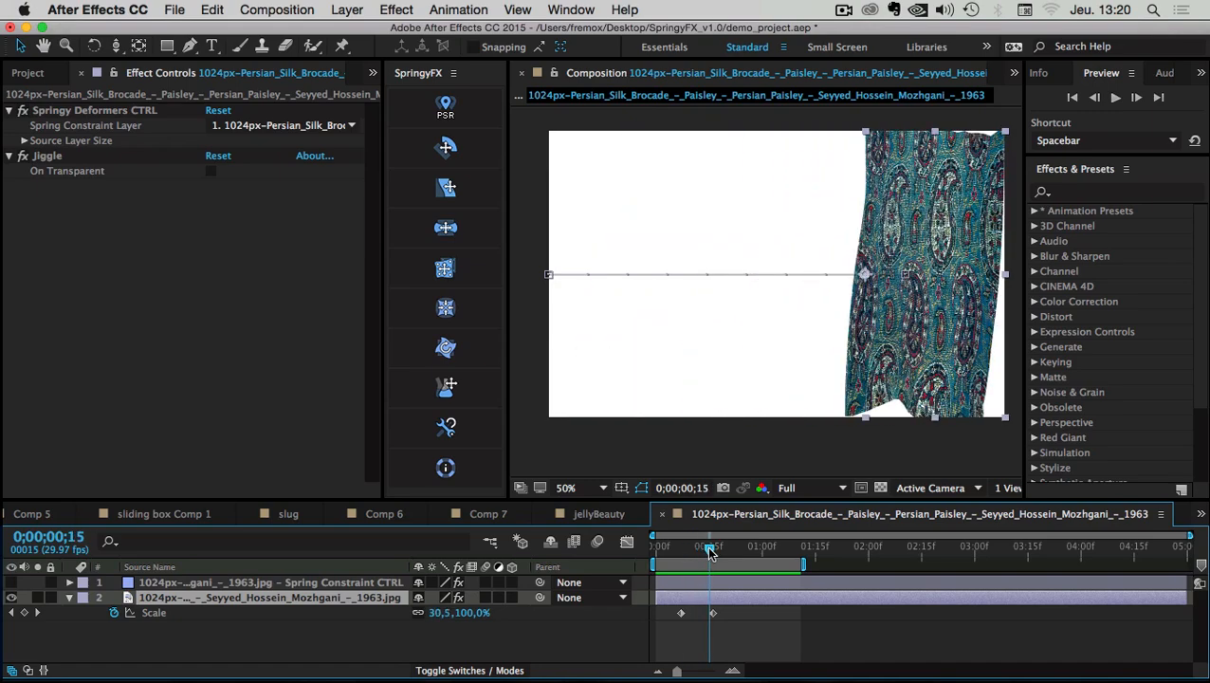
{"action": "left_click", "coordinate": [268, 629]}
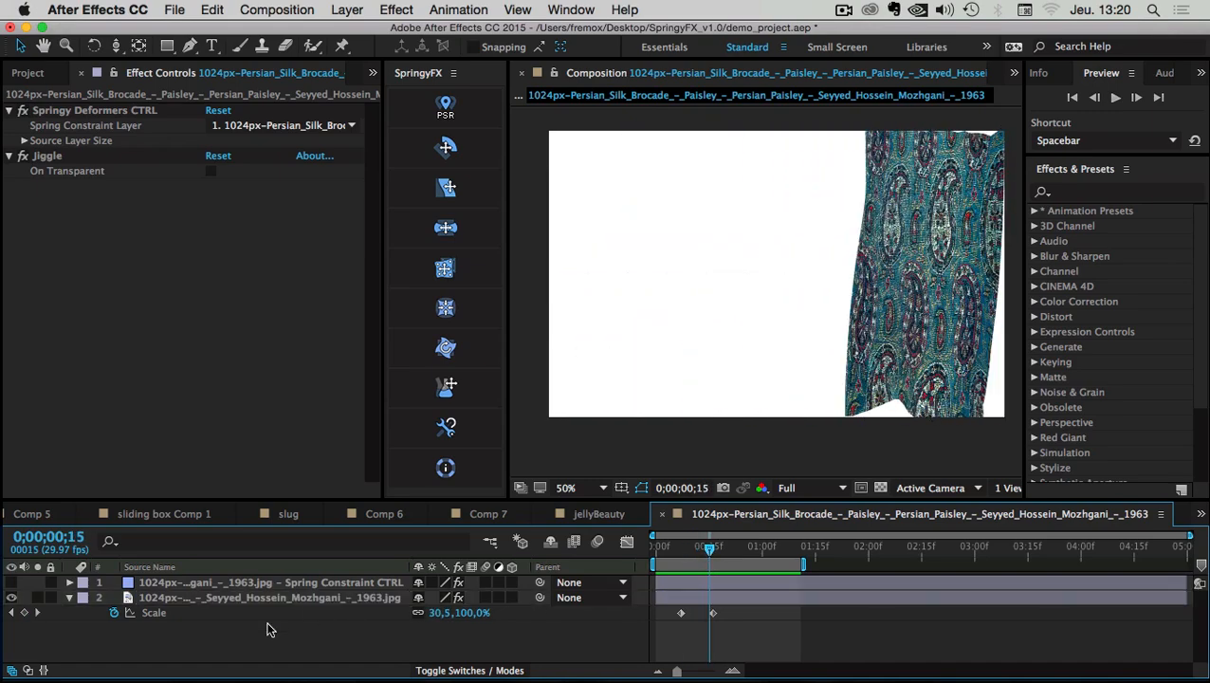
{"action": "left_click", "coordinate": [277, 10]}
Set the brocade comp's width to 1280 and height to 720, then return to the start
{"action": "left_click", "coordinate": [303, 54]}
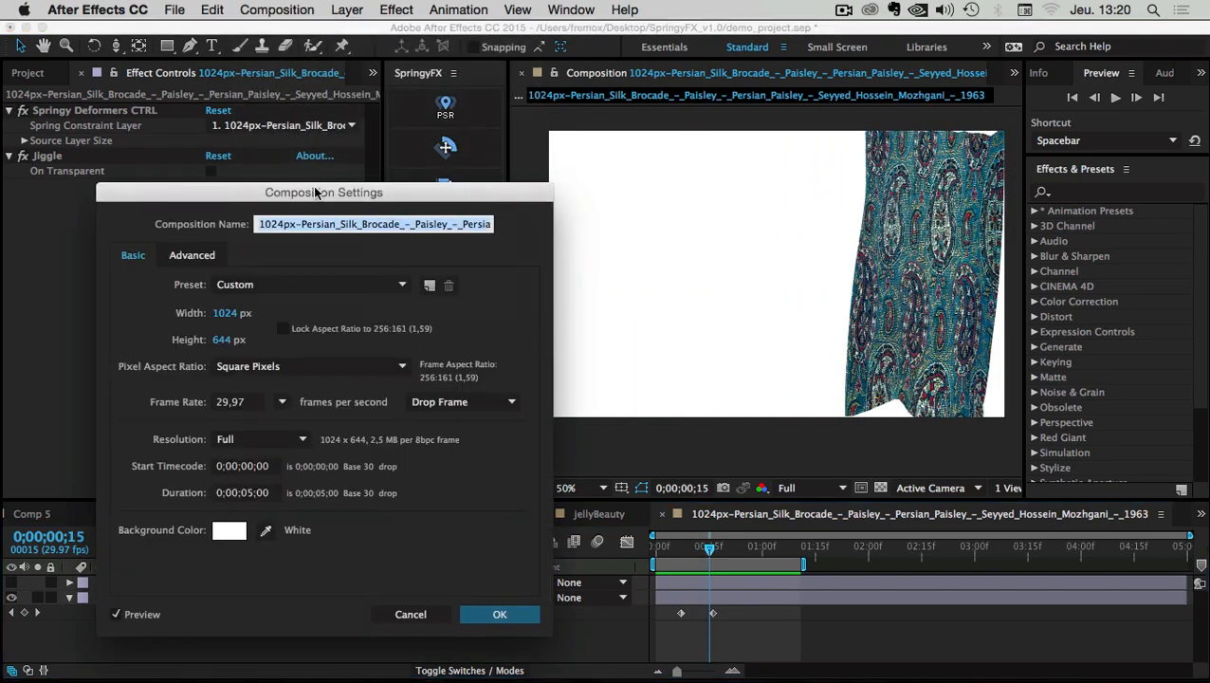
{"action": "left_click_drag", "start_coordinate": [315, 193], "coordinate": [653, 155]}
{"action": "left_click", "coordinate": [562, 277]}
{"action": "type", "text": "1280"}
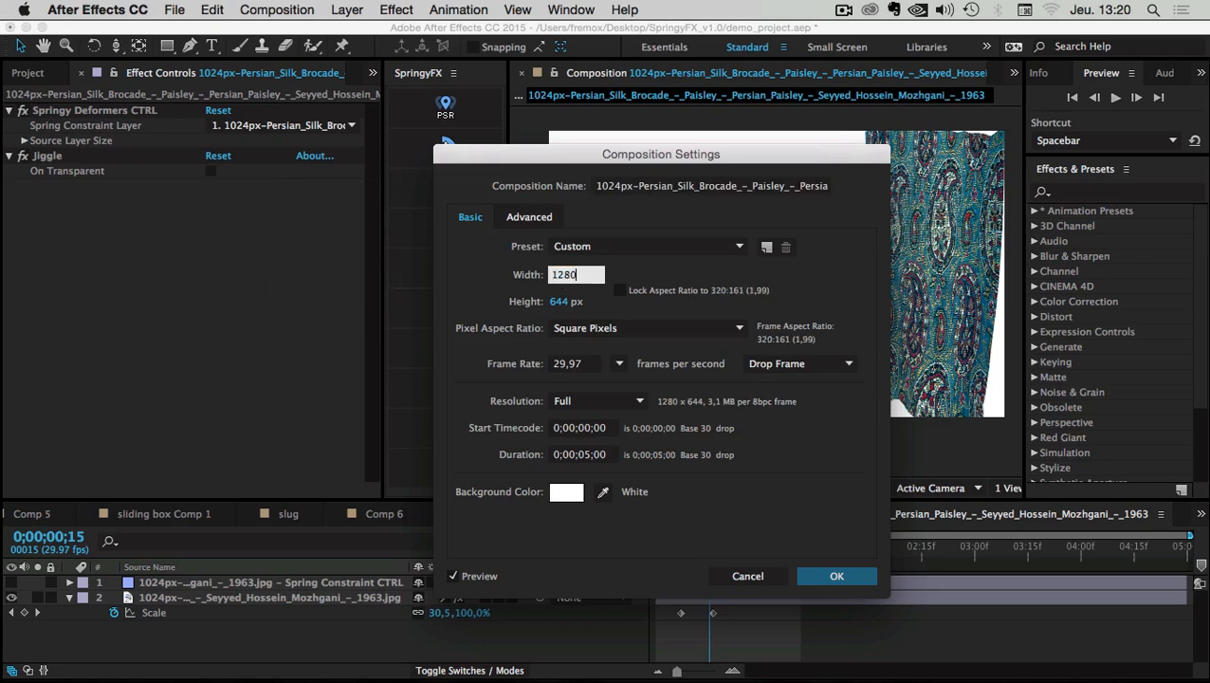
{"action": "key", "text": "Tab"}
{"action": "type", "text": "720"}
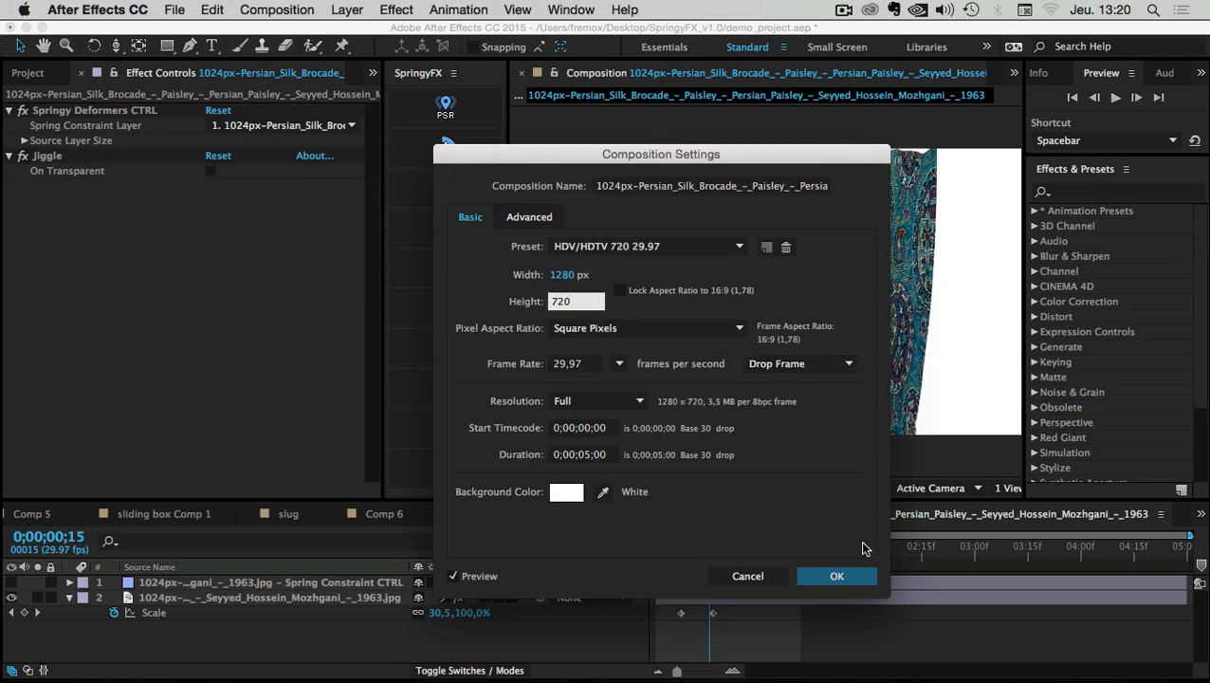
{"action": "left_click", "coordinate": [856, 577]}
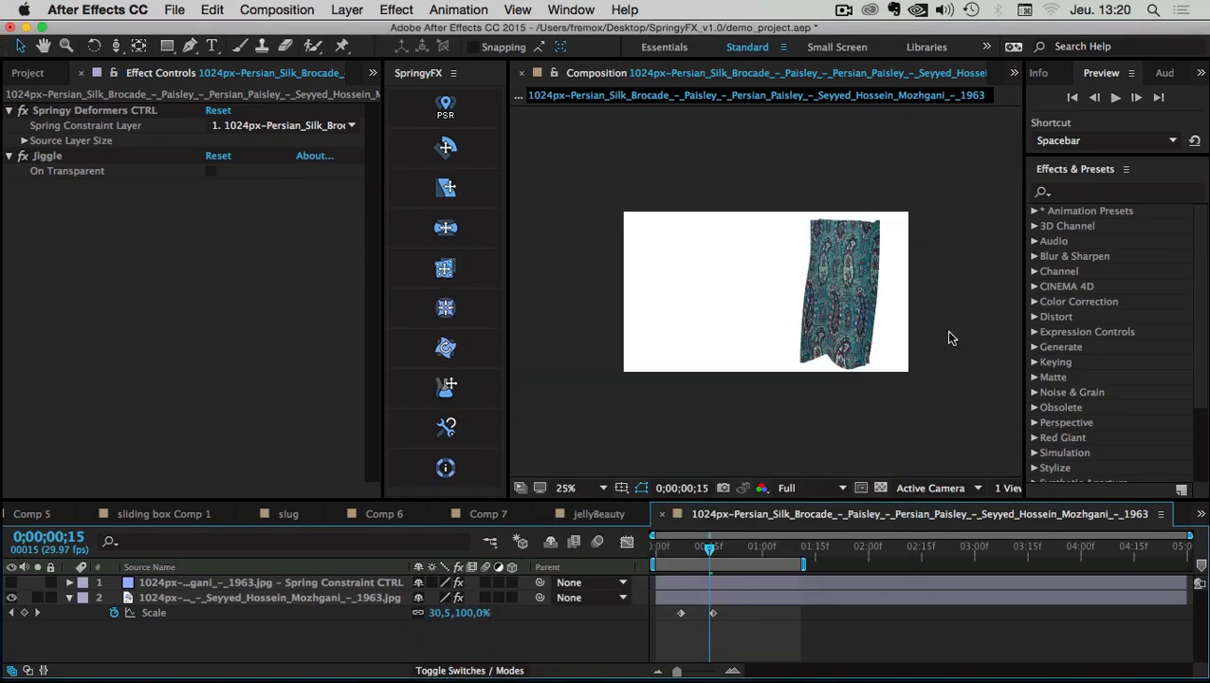
{"action": "scroll", "coordinate": [949, 334], "scroll_direction": "up", "scroll_amount": 2}
{"action": "left_click_drag", "start_coordinate": [689, 547], "coordinate": [637, 546]}
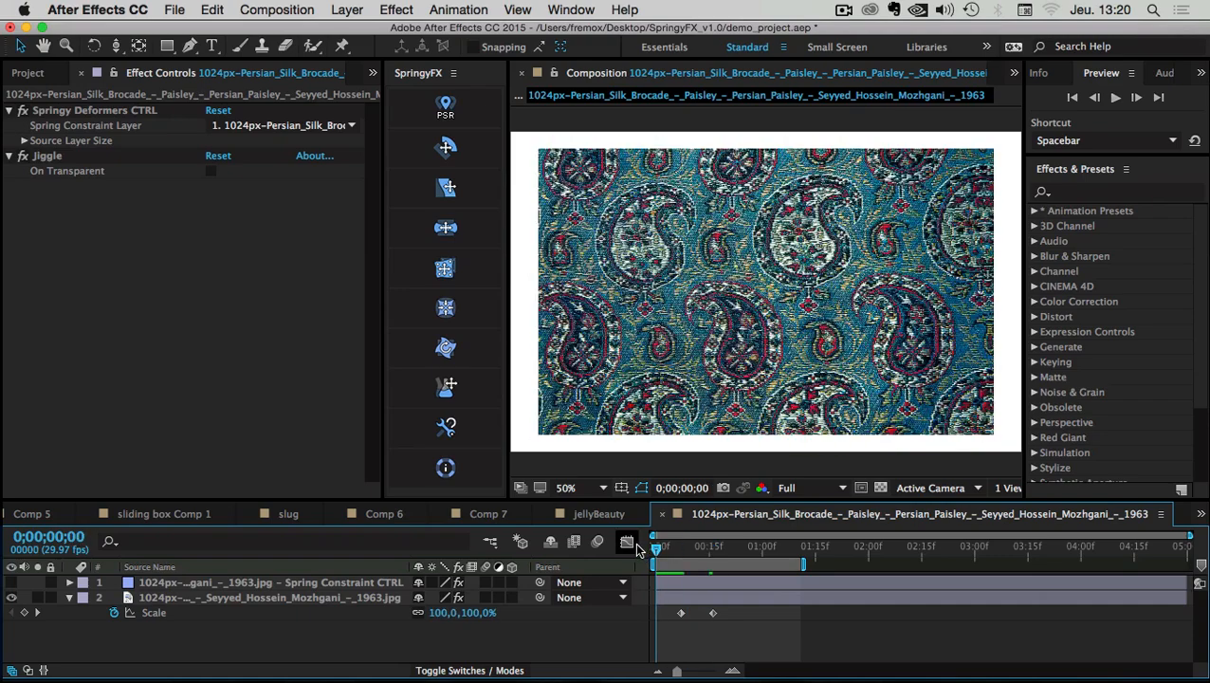
Play the resized fabric animation, stop at frame 13, and select the Spring Constraint CTRL layer
{"action": "key", "text": "space"}
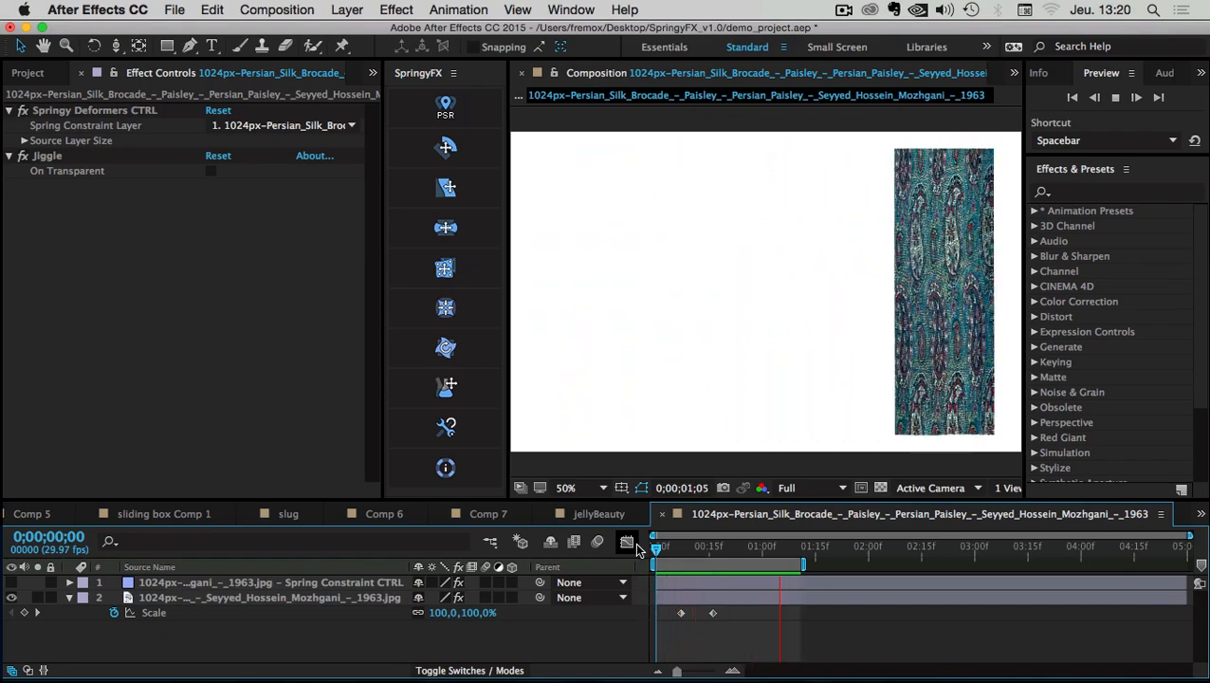
{"action": "key", "text": "space"}
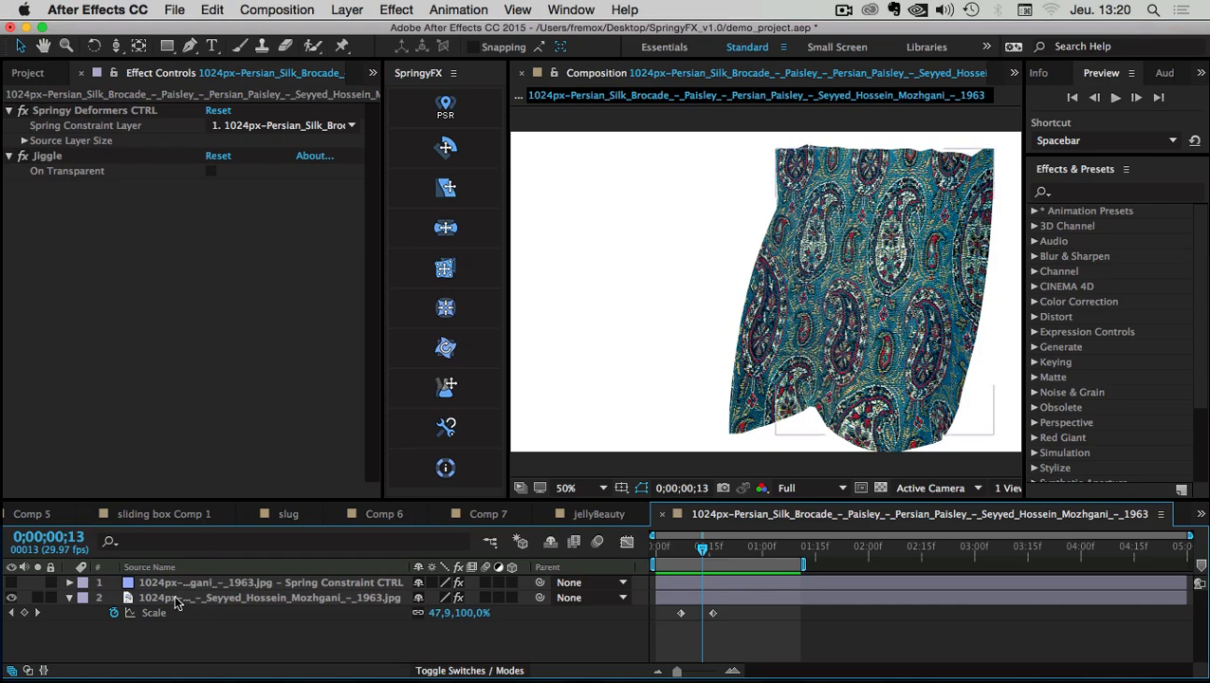
{"action": "left_click", "coordinate": [251, 583]}
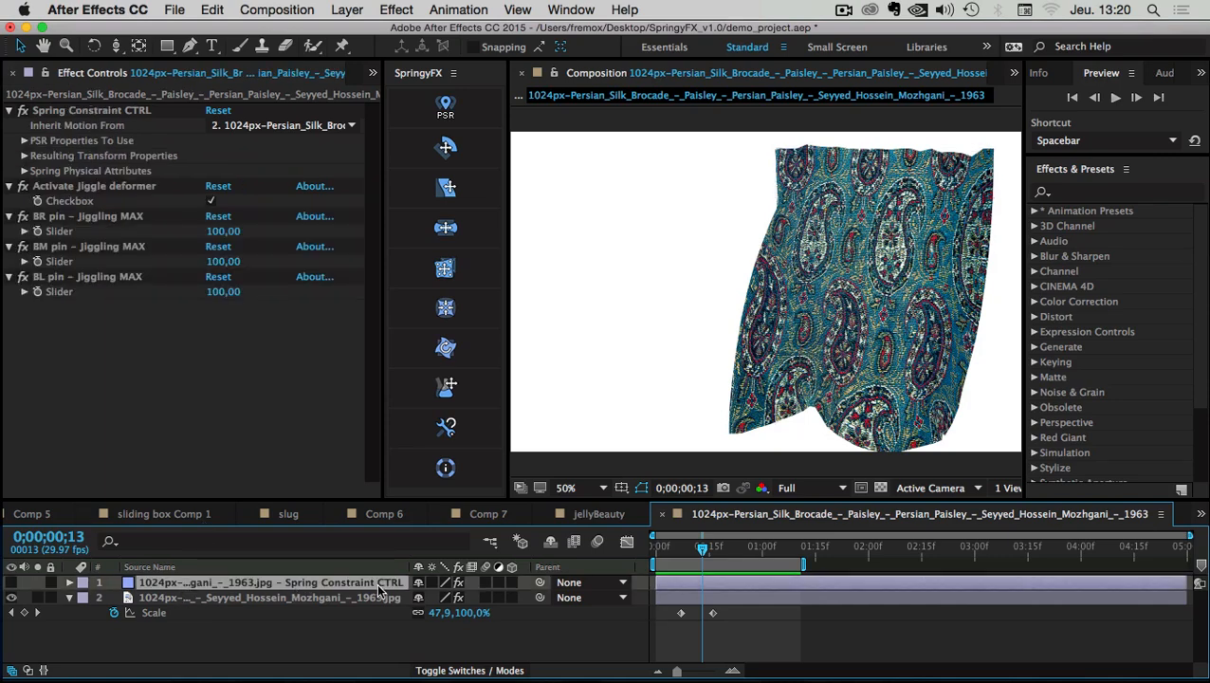
Lower the BR pin Jiggling MAX slider to 33
{"action": "left_click", "coordinate": [84, 217]}
{"action": "left_click", "coordinate": [85, 276], "text": "shift"}
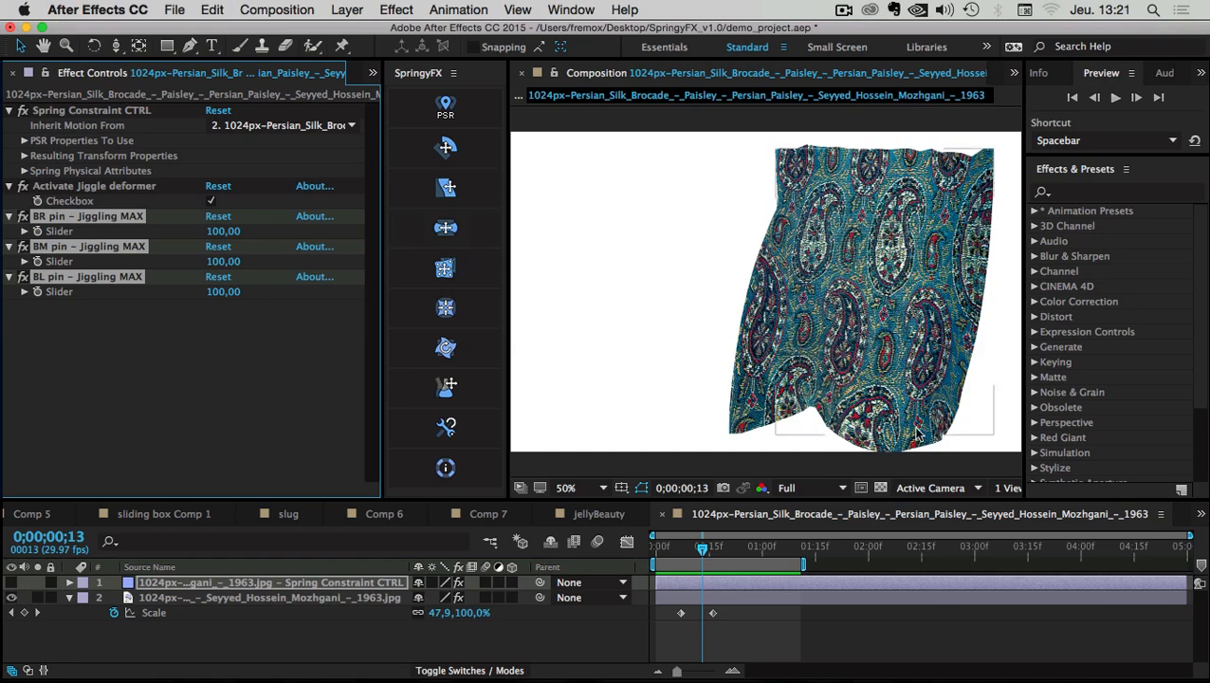
{"action": "left_click", "coordinate": [159, 302]}
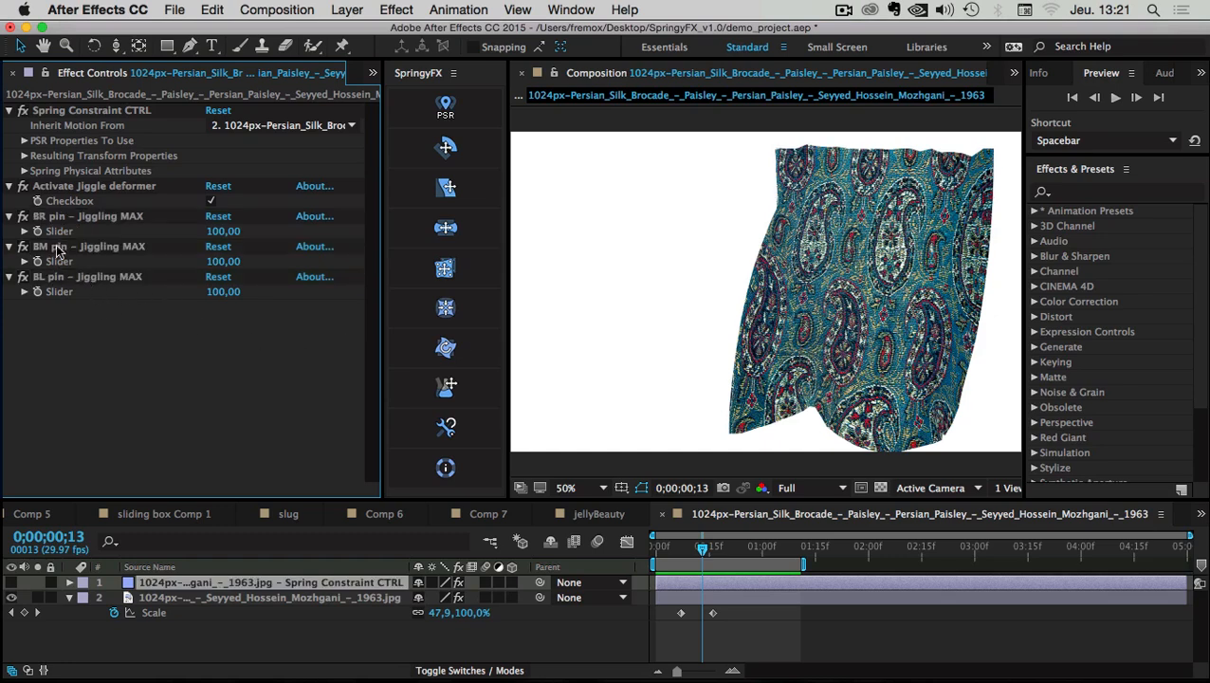
{"action": "left_click", "coordinate": [42, 219]}
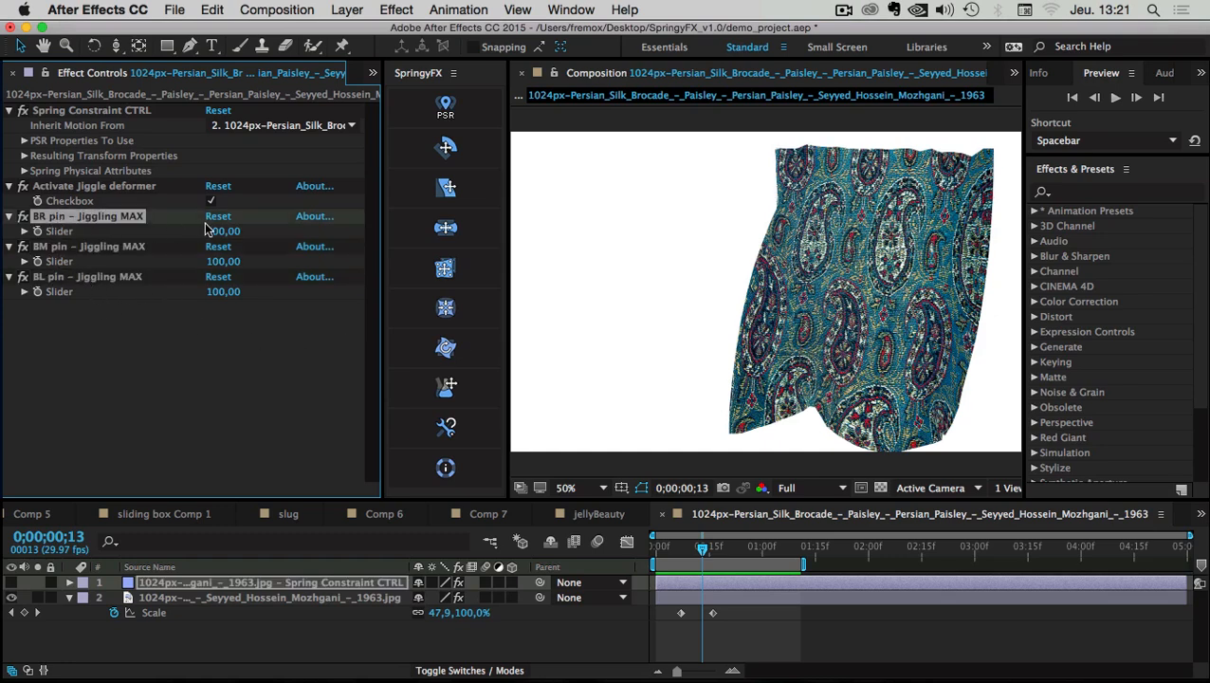
{"action": "left_click_drag", "start_coordinate": [215, 237], "coordinate": [167, 243]}
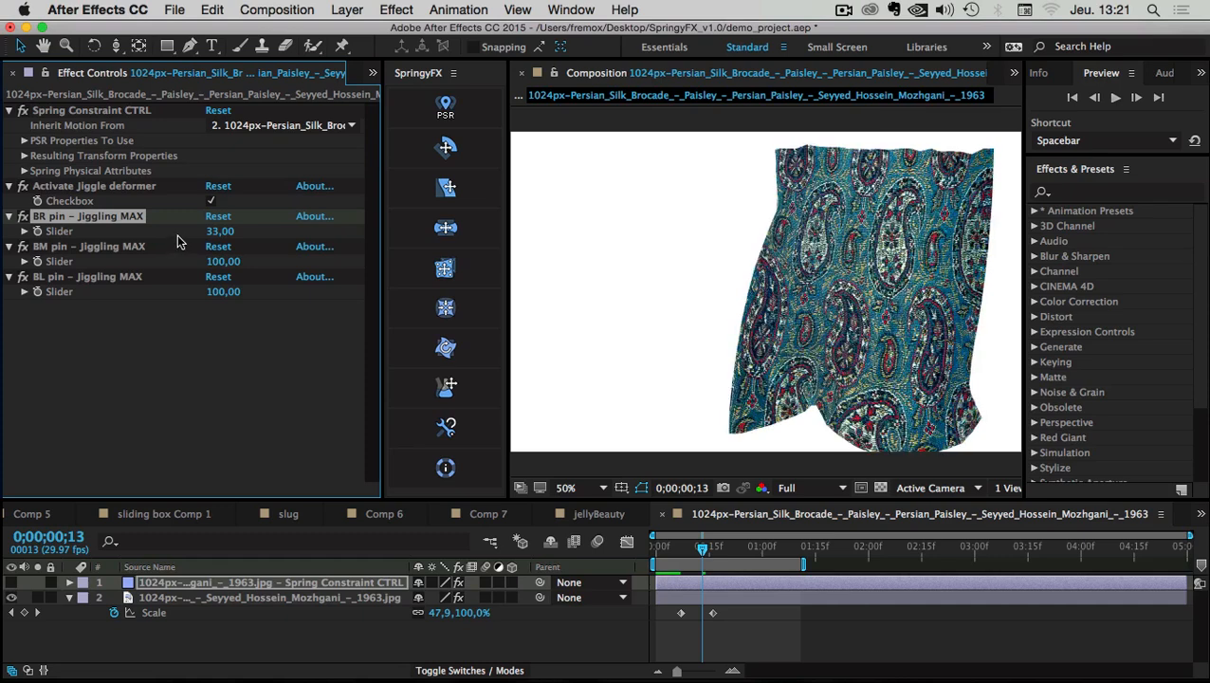
Lower the BM pin Jiggling MAX slider to 51 and scrub frames to check the fabric
{"action": "left_click", "coordinate": [96, 248]}
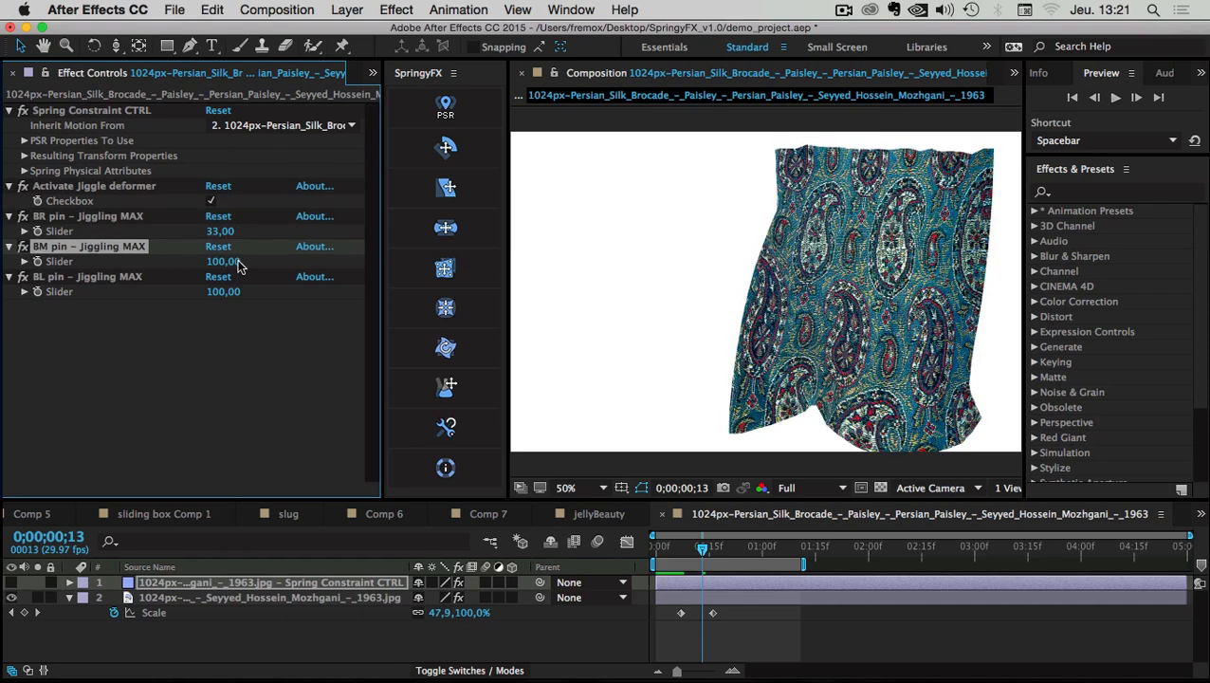
{"action": "left_click_drag", "start_coordinate": [239, 266], "coordinate": [187, 271]}
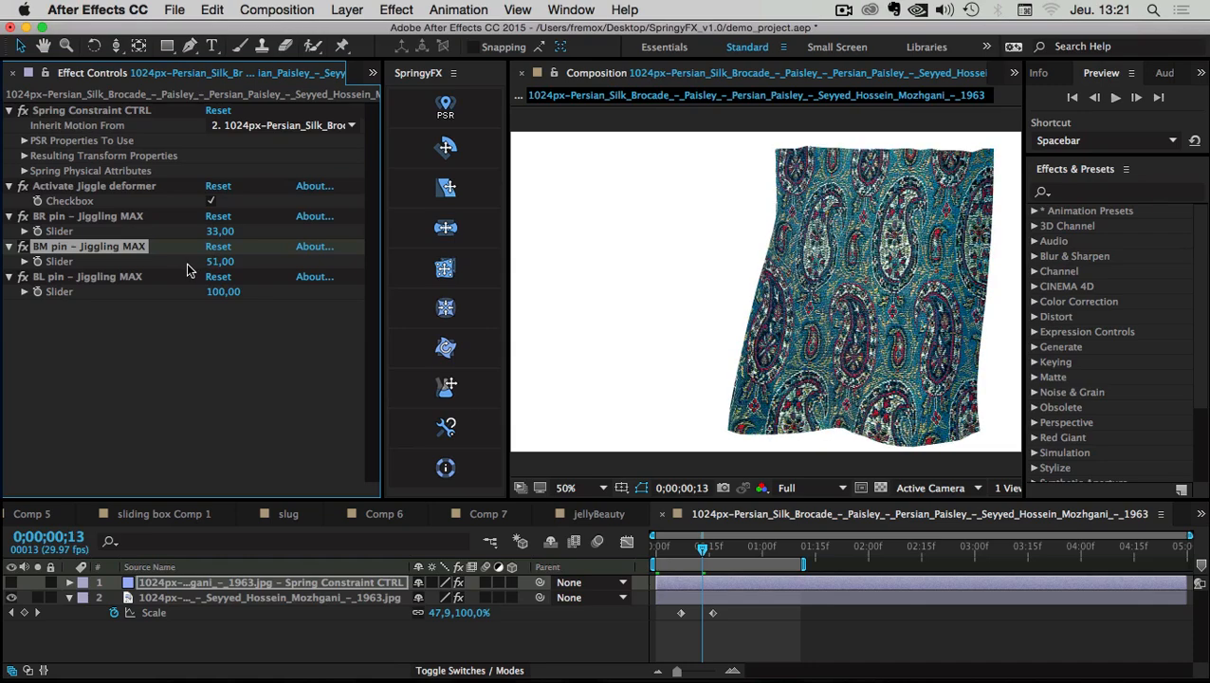
{"action": "mouse_move", "coordinate": [692, 548]}
{"action": "left_mouse_down"}
{"action": "mouse_move", "coordinate": [677, 552]}
{"action": "mouse_move", "coordinate": [783, 551]}
{"action": "mouse_move", "coordinate": [703, 554]}
{"action": "left_mouse_up"}
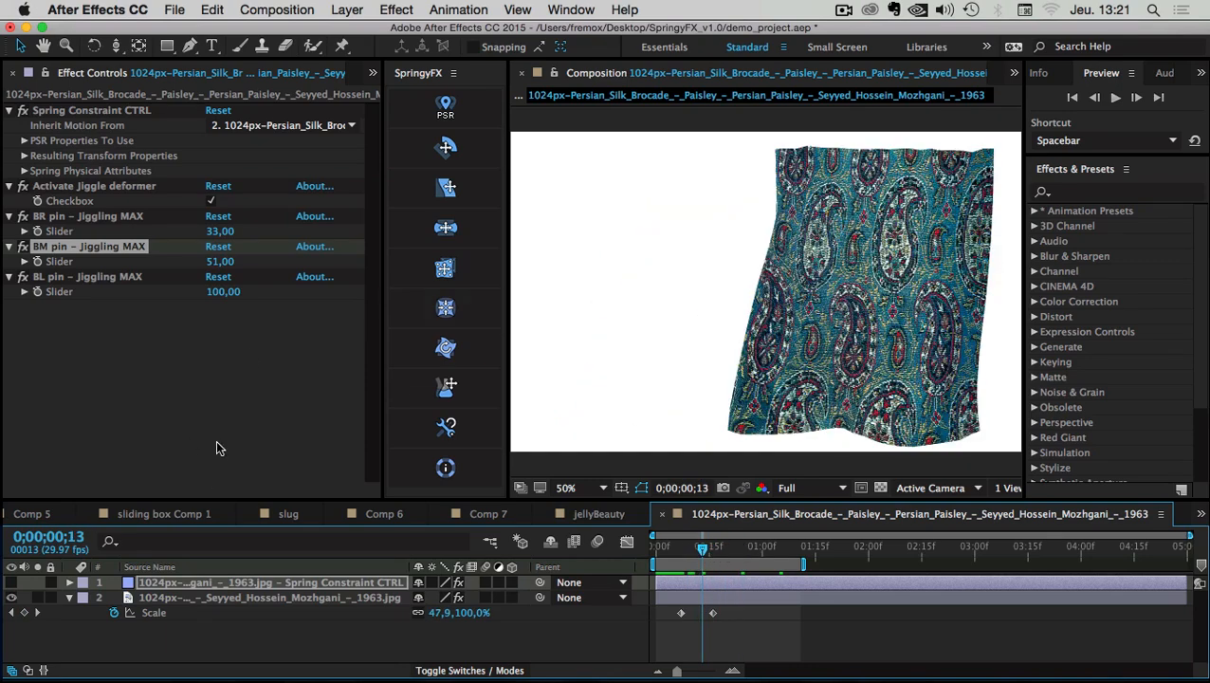
Set the controller's Spring Physical Attributes to Damping 5 and Elasticity 8, then preview the jiggle
{"action": "left_click", "coordinate": [196, 636]}
{"action": "left_click", "coordinate": [210, 582]}
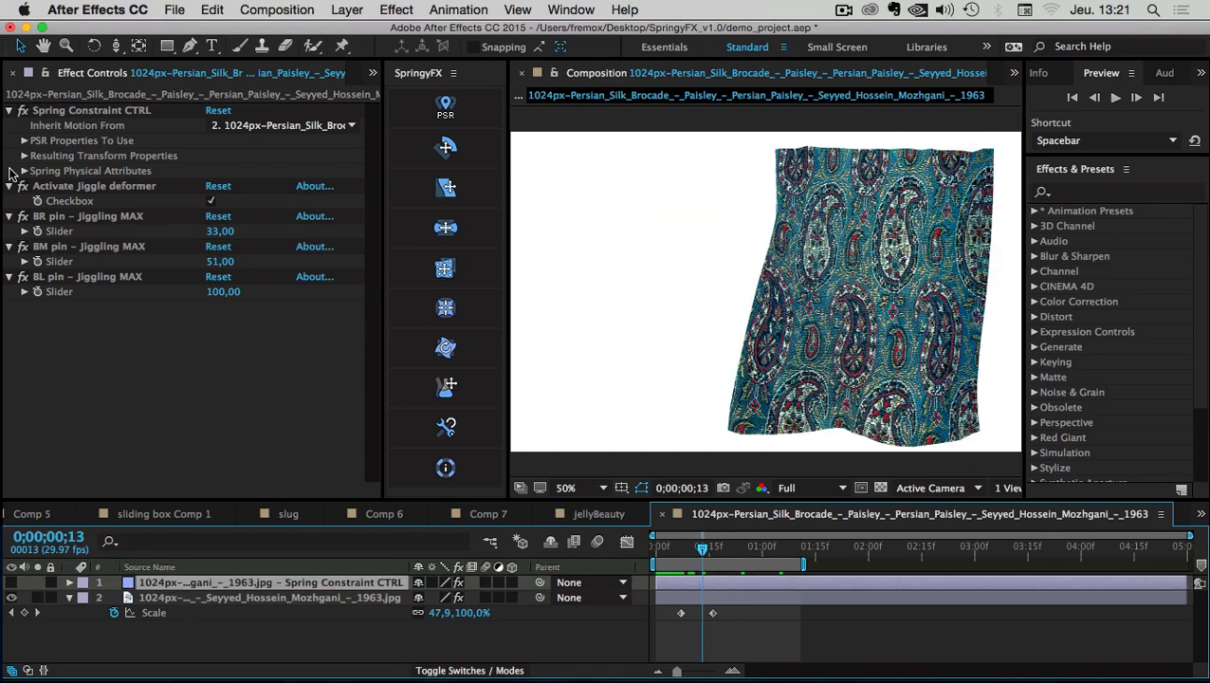
{"action": "left_click", "coordinate": [24, 171]}
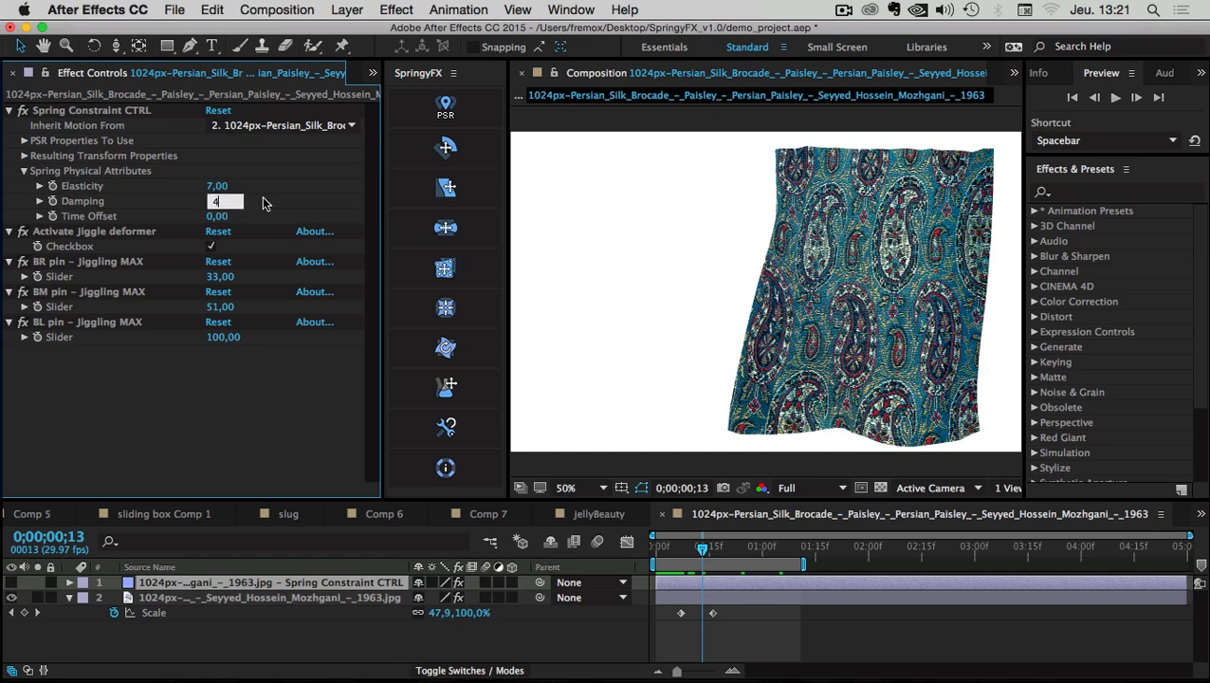
{"action": "key", "text": "Return"}
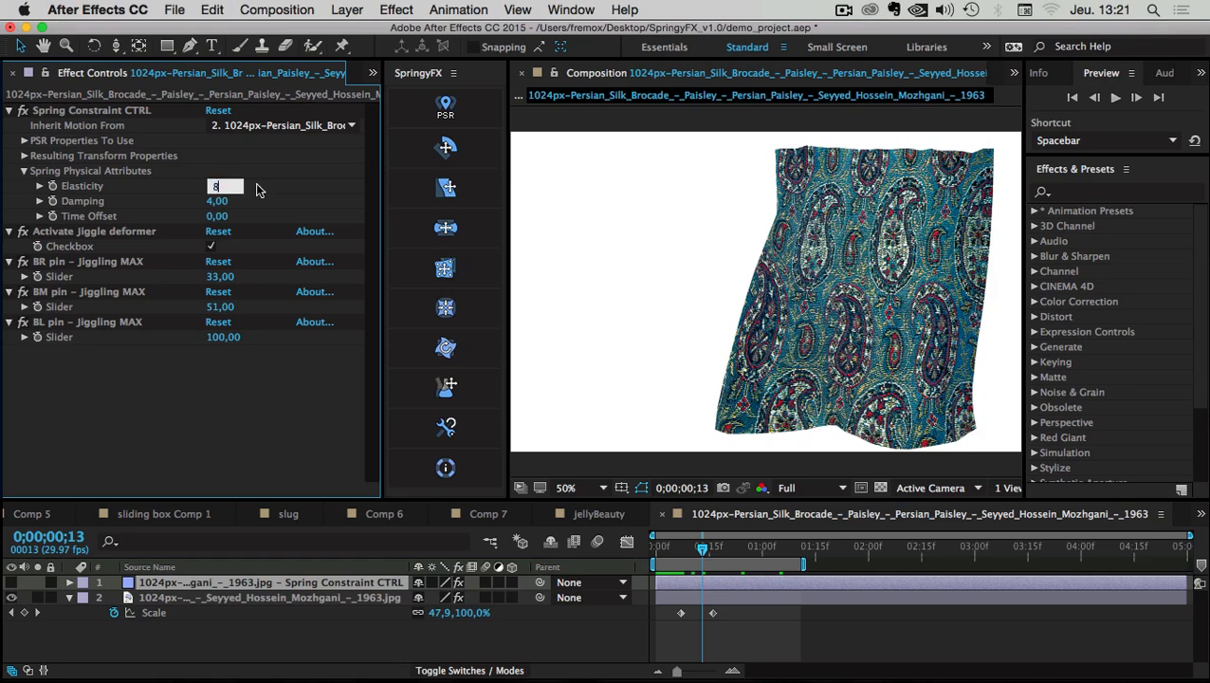
{"action": "type", "text": "8"}
{"action": "key", "text": "Return"}
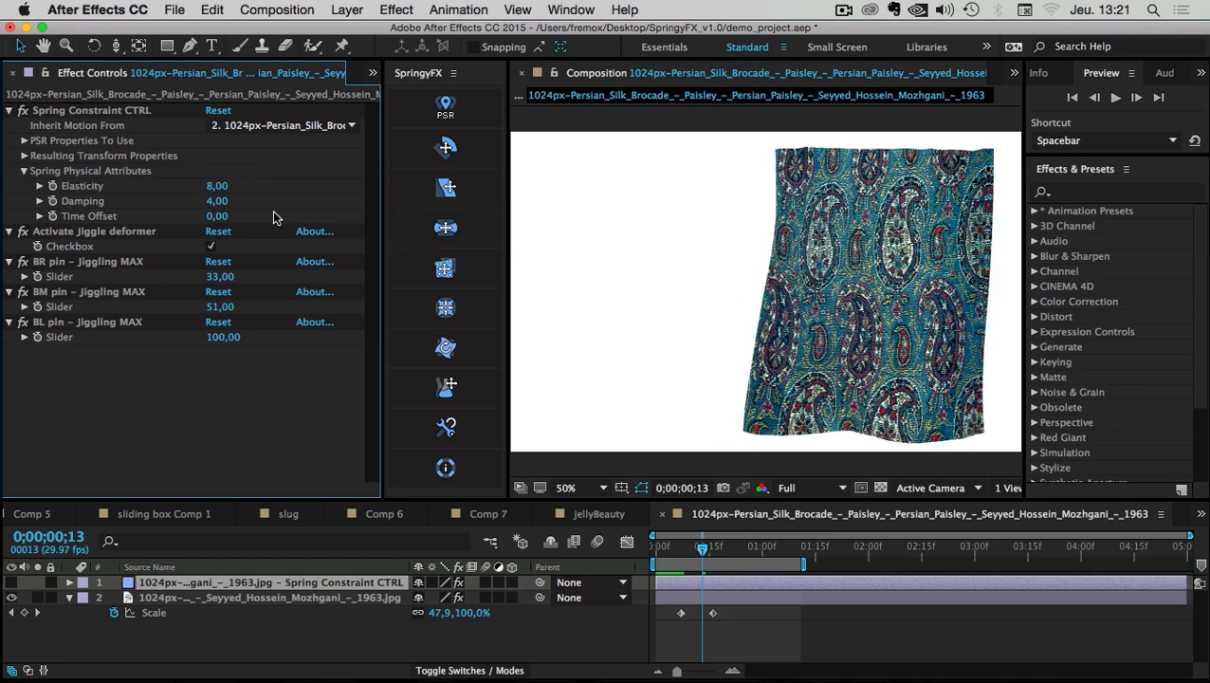
{"action": "key", "text": "space"}
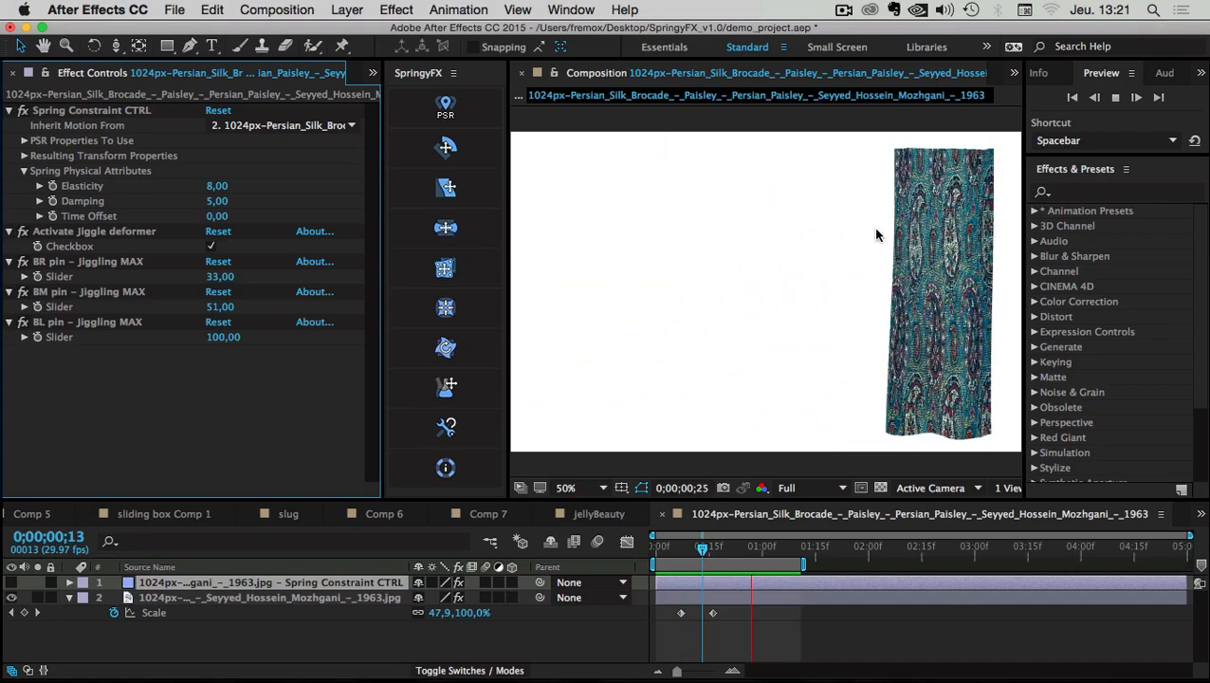
{"action": "key", "text": "space"}
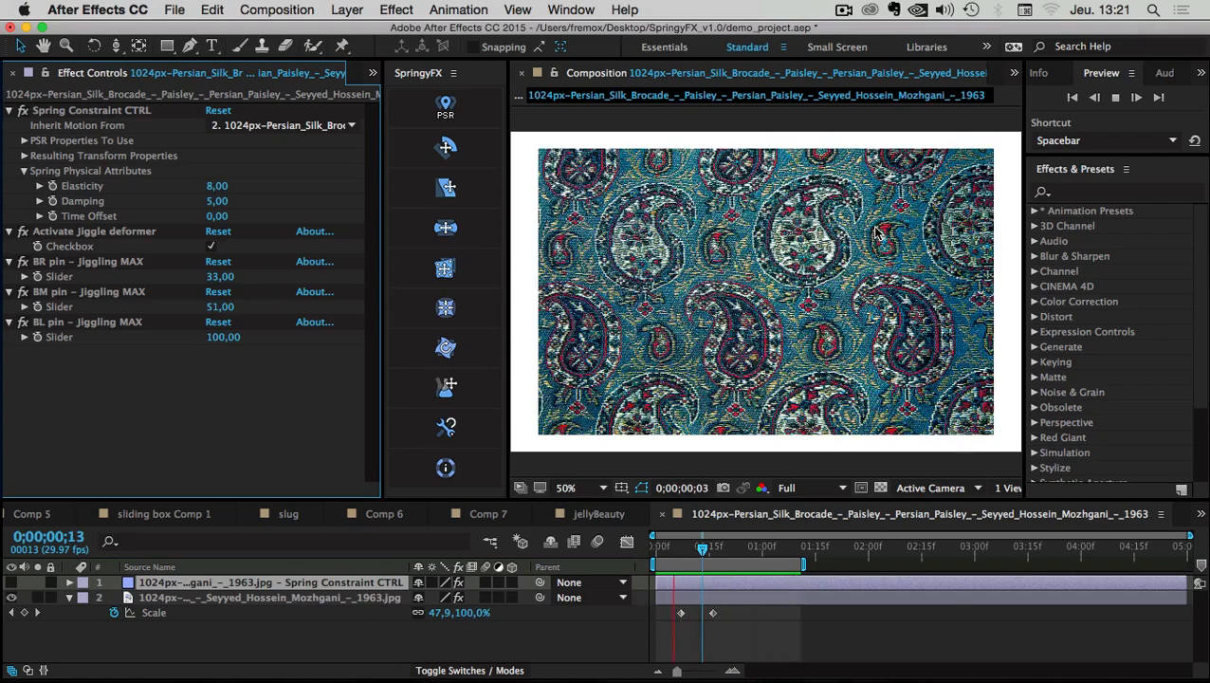
Nest the 1963 fabric comp in a new composition and squeeze it into the right half
{"action": "left_click", "coordinate": [66, 599]}
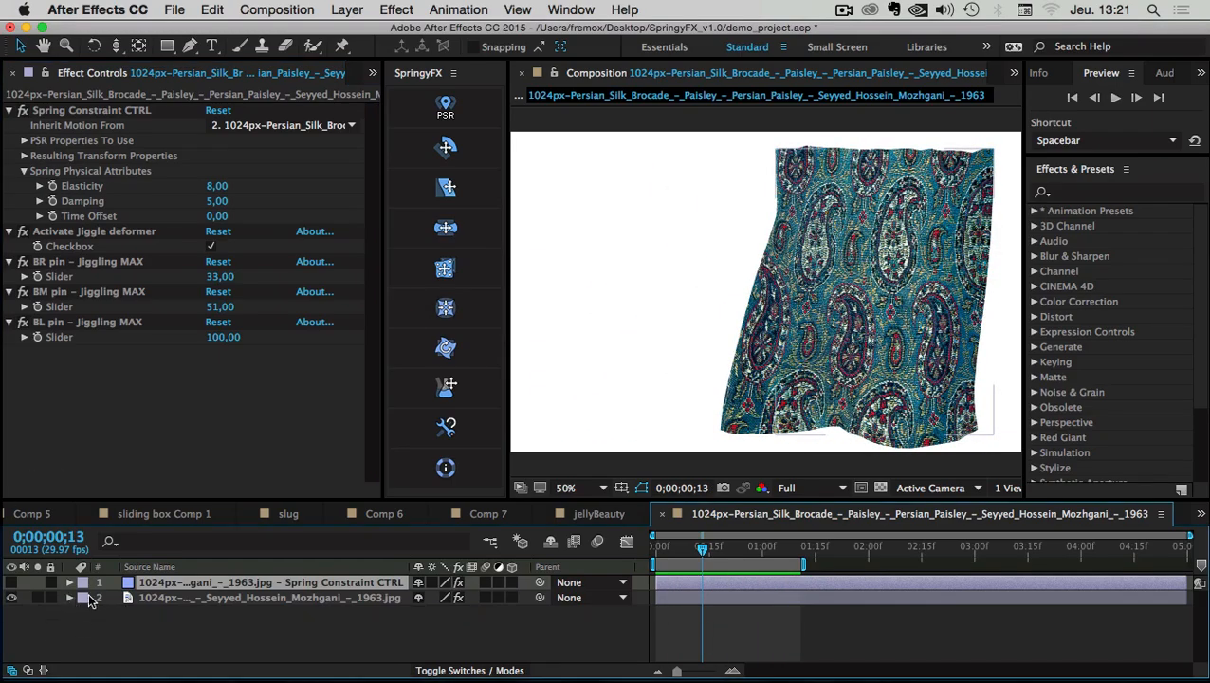
{"action": "left_click_drag", "start_coordinate": [381, 154], "coordinate": [466, 153]}
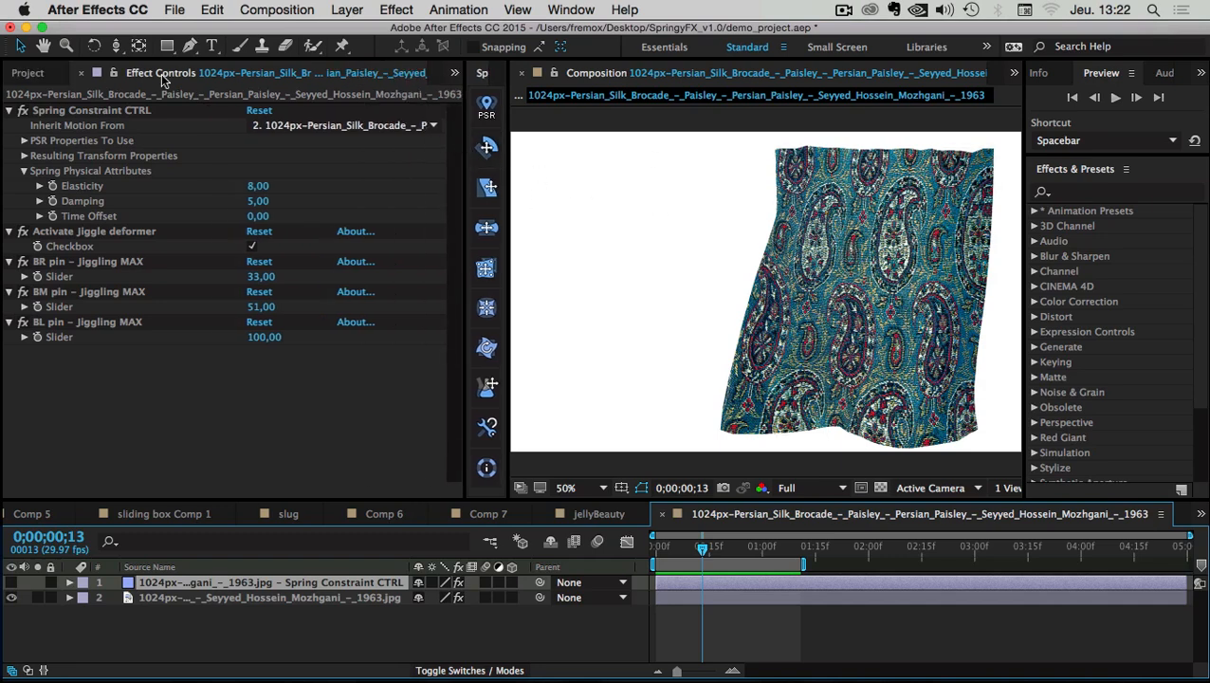
{"action": "left_click", "coordinate": [28, 75]}
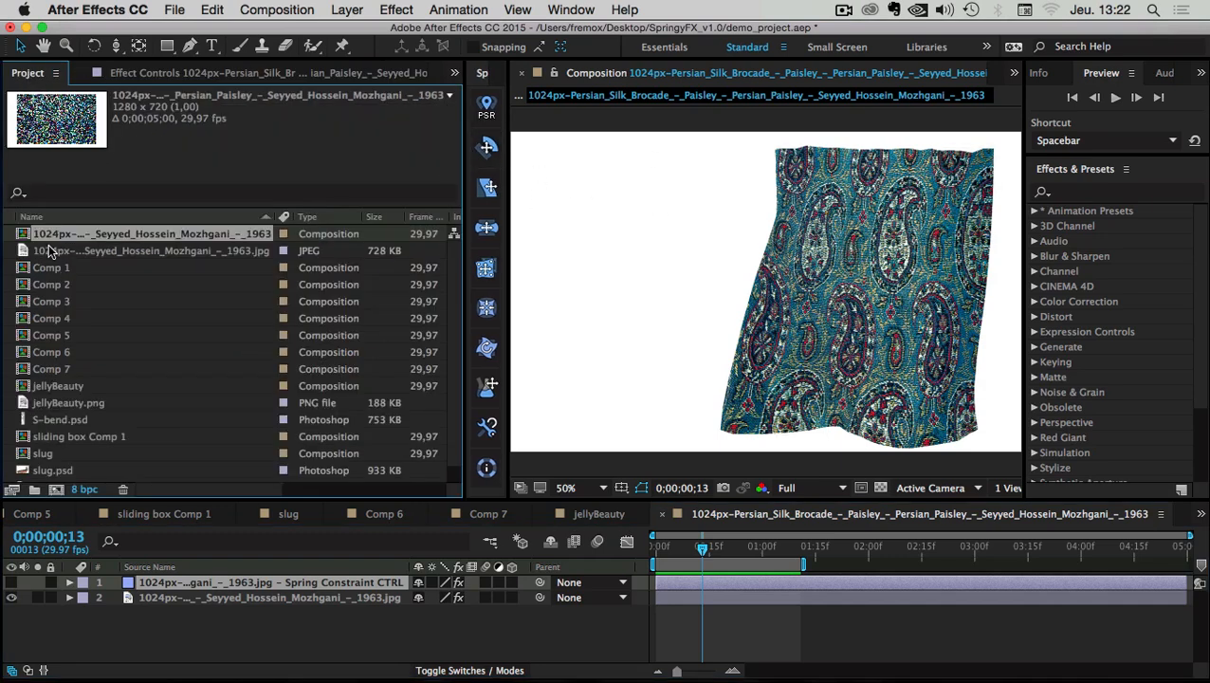
{"action": "left_click_drag", "start_coordinate": [29, 239], "coordinate": [55, 489]}
{"action": "scroll", "coordinate": [819, 281], "scroll_direction": "down", "scroll_amount": 2}
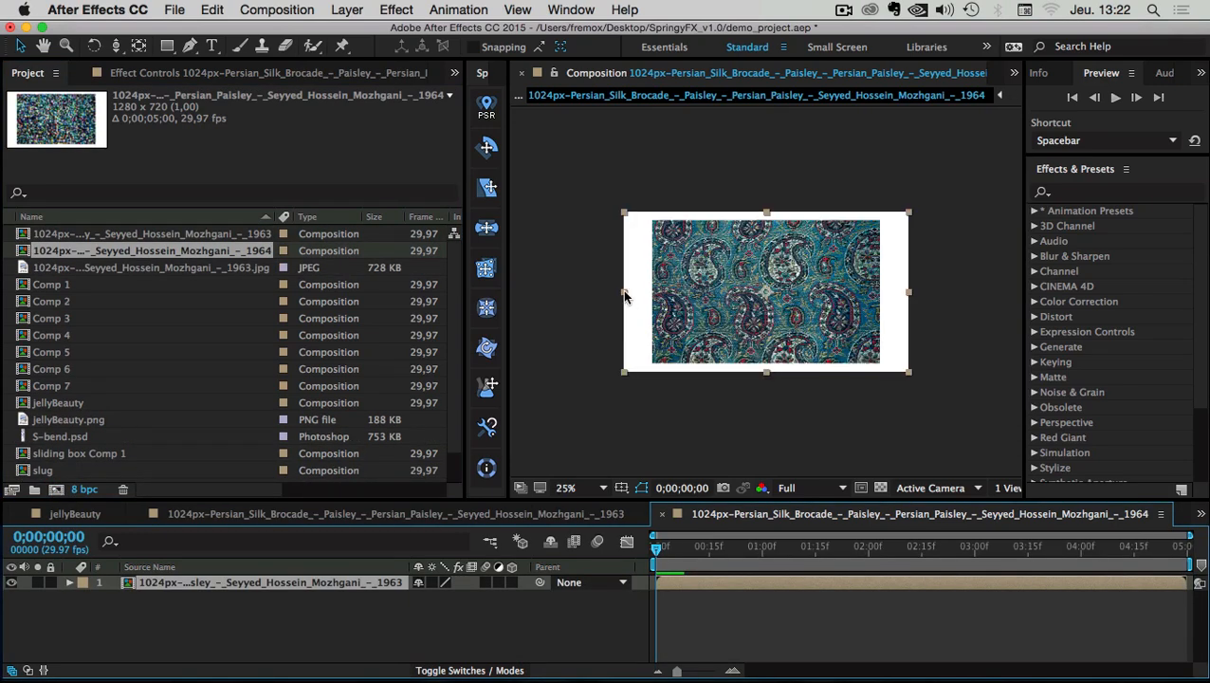
{"action": "left_click_drag", "start_coordinate": [624, 296], "coordinate": [665, 289]}
Duplicate the fabric layer, flip the copy to -60.6% horizontal scale, and move it left
{"action": "key", "text": "super+d"}
{"action": "key", "text": "s"}
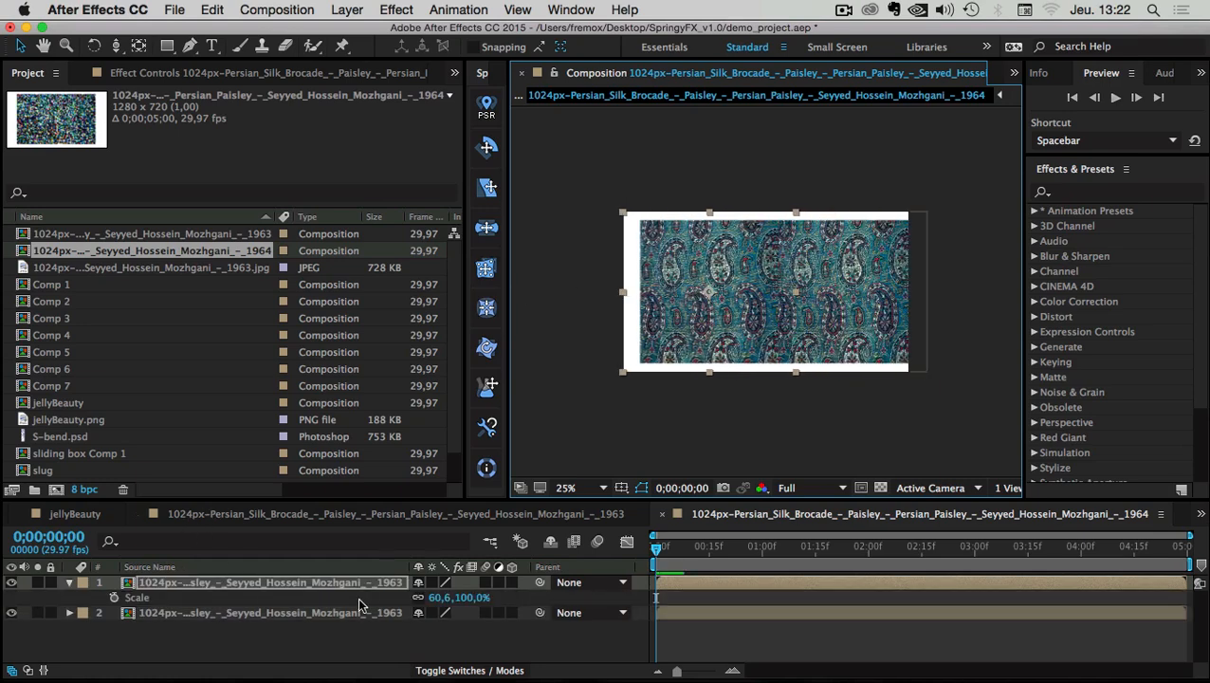
{"action": "left_click", "coordinate": [437, 601]}
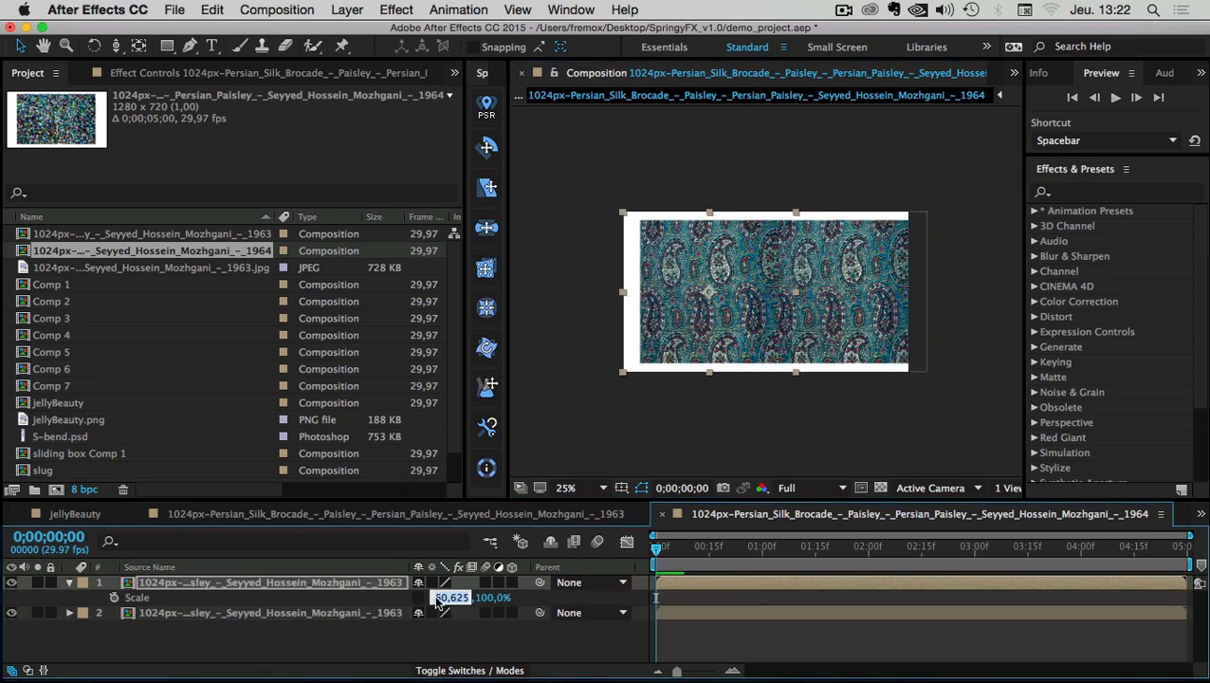
{"action": "type", "text": "-"}
{"action": "left_click", "coordinate": [422, 643]}
{"action": "left_click", "coordinate": [173, 582]}
{"action": "left_click_drag", "start_coordinate": [669, 261], "coordinate": [651, 260]}
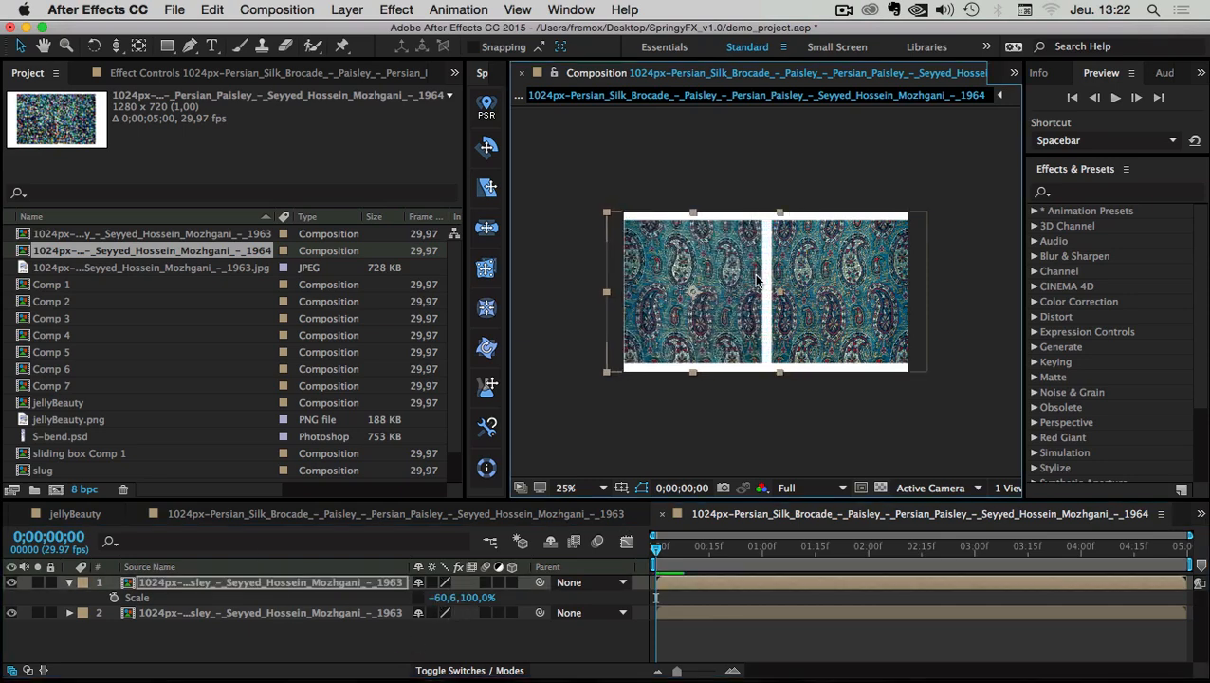
Solo-check the flipped copy, nudge both layers to close the gap, and go to 0;00;01;09
{"action": "left_click", "coordinate": [38, 582]}
{"action": "left_click", "coordinate": [38, 582]}
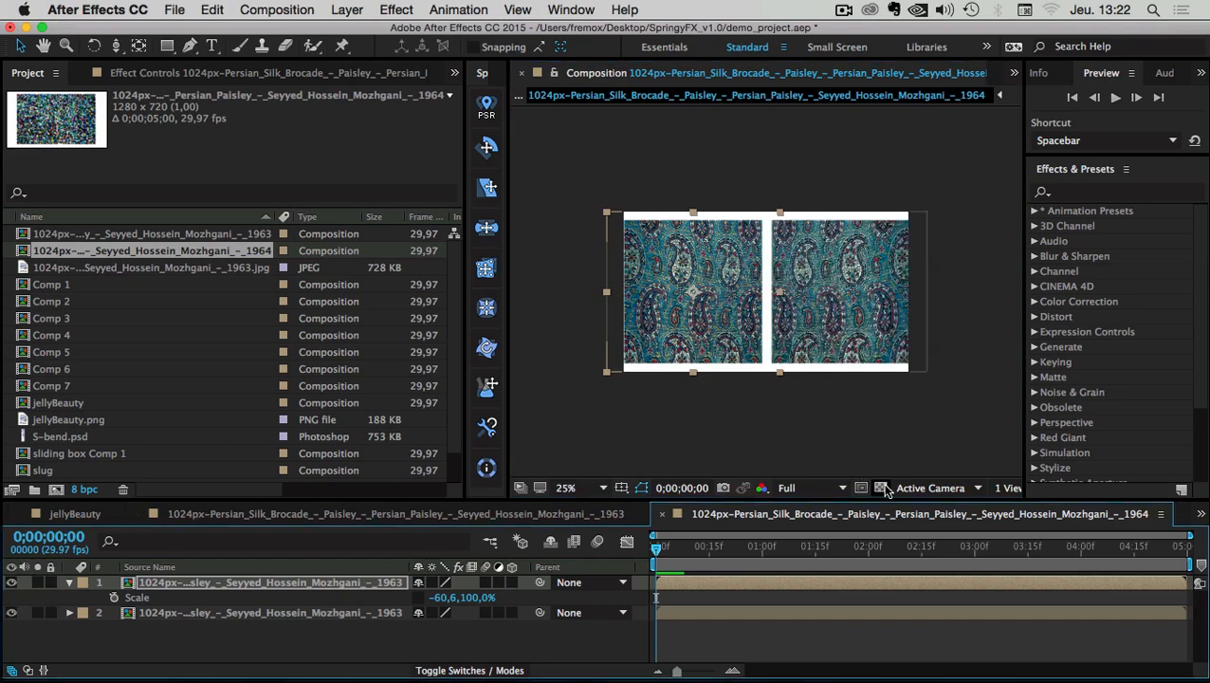
{"action": "left_click", "coordinate": [838, 266]}
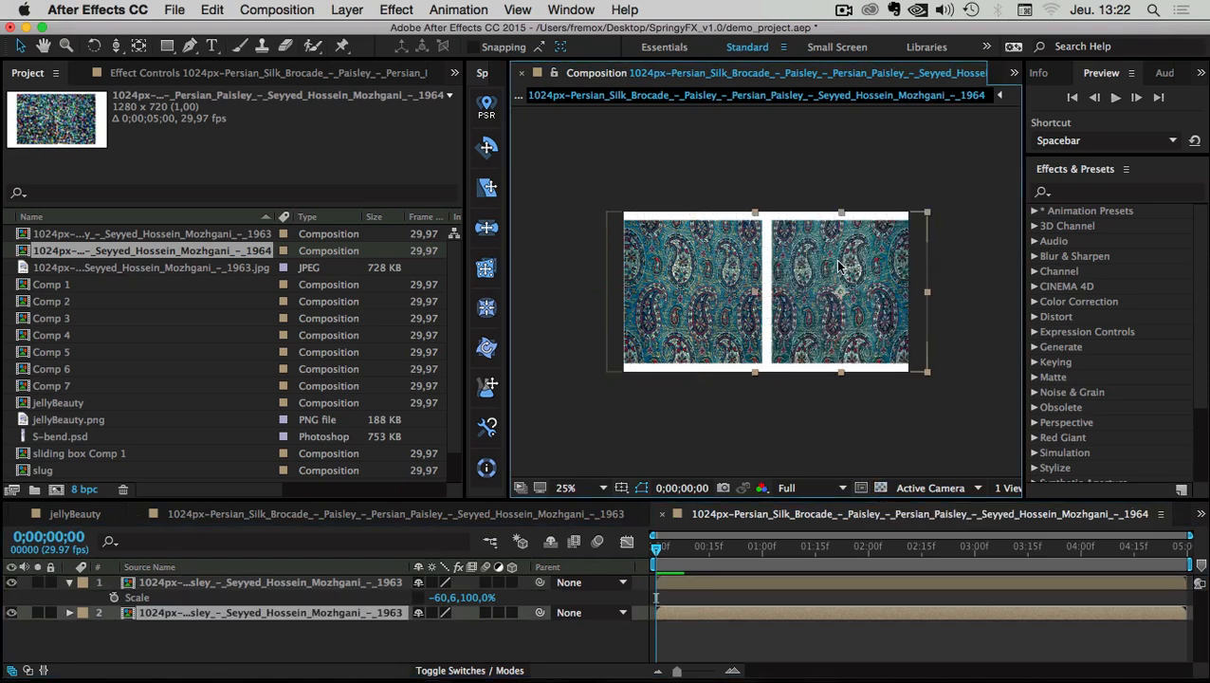
{"action": "left_click_drag", "start_coordinate": [838, 266], "coordinate": [831, 266]}
{"action": "left_click_drag", "start_coordinate": [700, 272], "coordinate": [708, 272]}
{"action": "left_click_drag", "start_coordinate": [894, 269], "coordinate": [891, 269]}
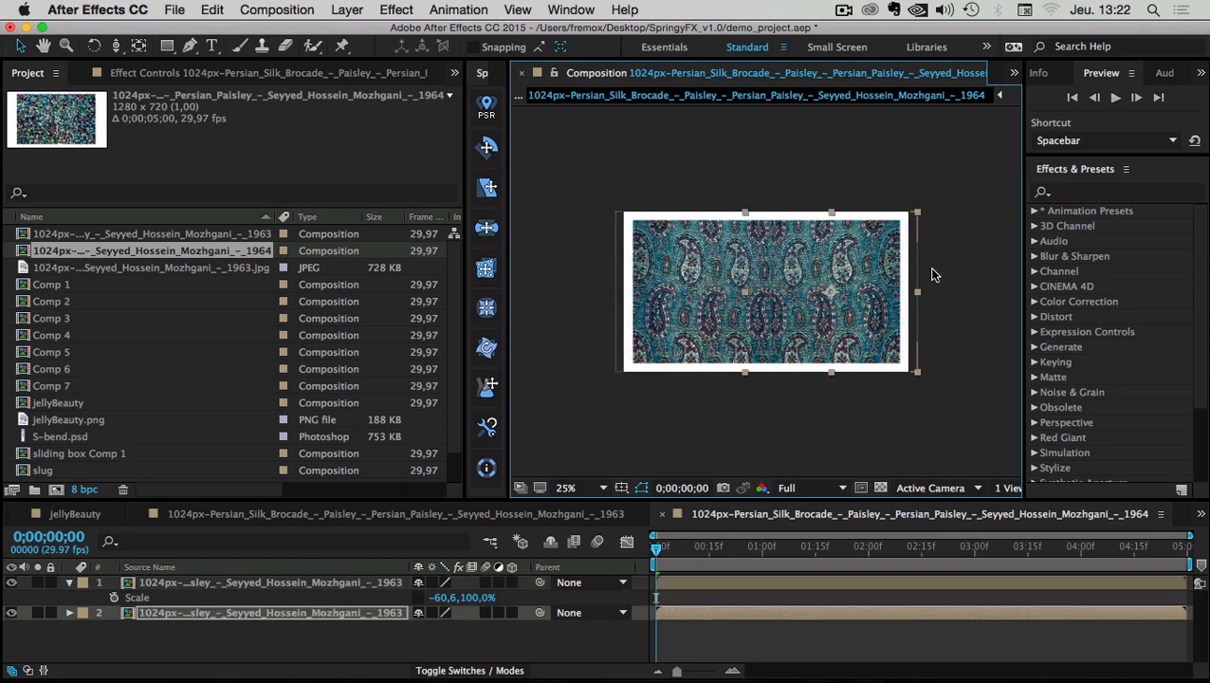
{"action": "left_click", "coordinate": [953, 270]}
{"action": "left_click_drag", "start_coordinate": [725, 545], "coordinate": [793, 545]}
Preview the mirrored curtain pair, stop it, and play it again
{"action": "key", "text": "space"}
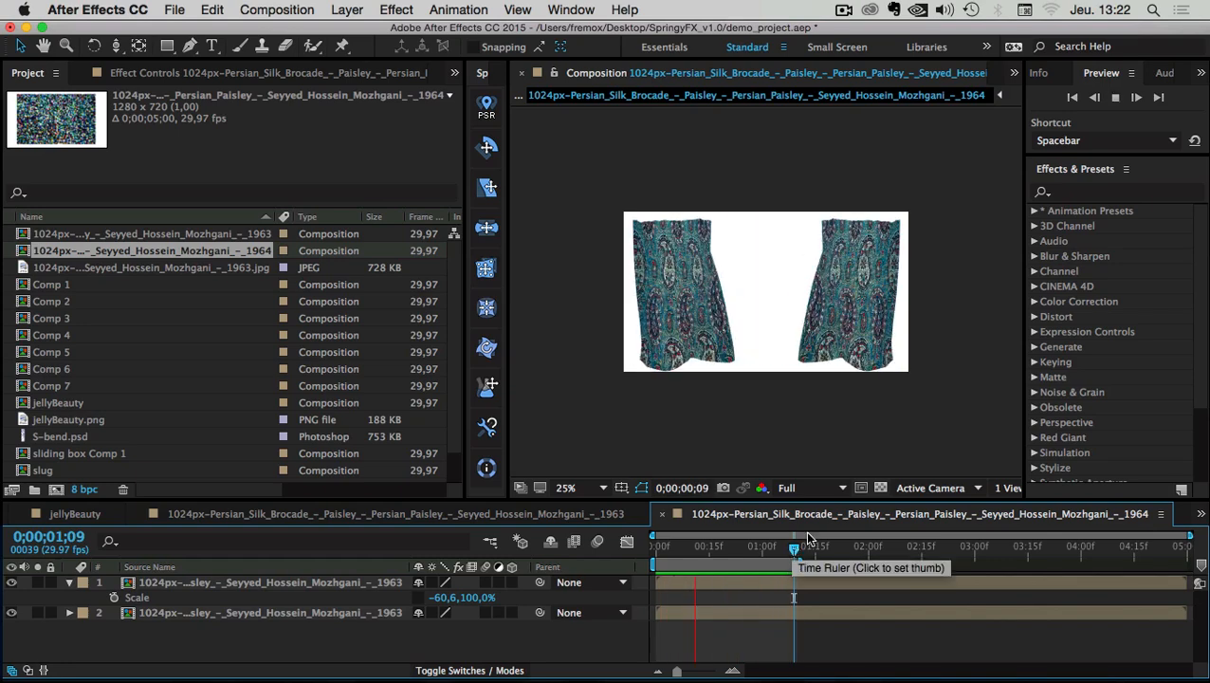
{"action": "left_click", "coordinate": [703, 436]}
{"action": "key", "text": "space"}
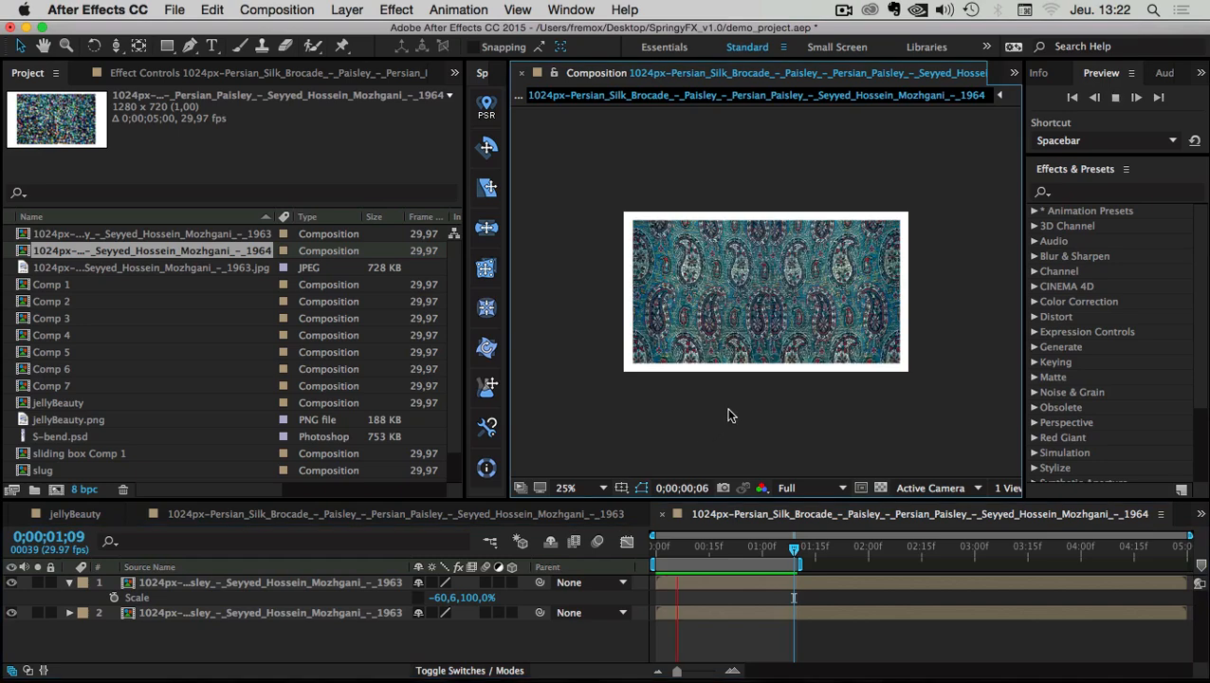